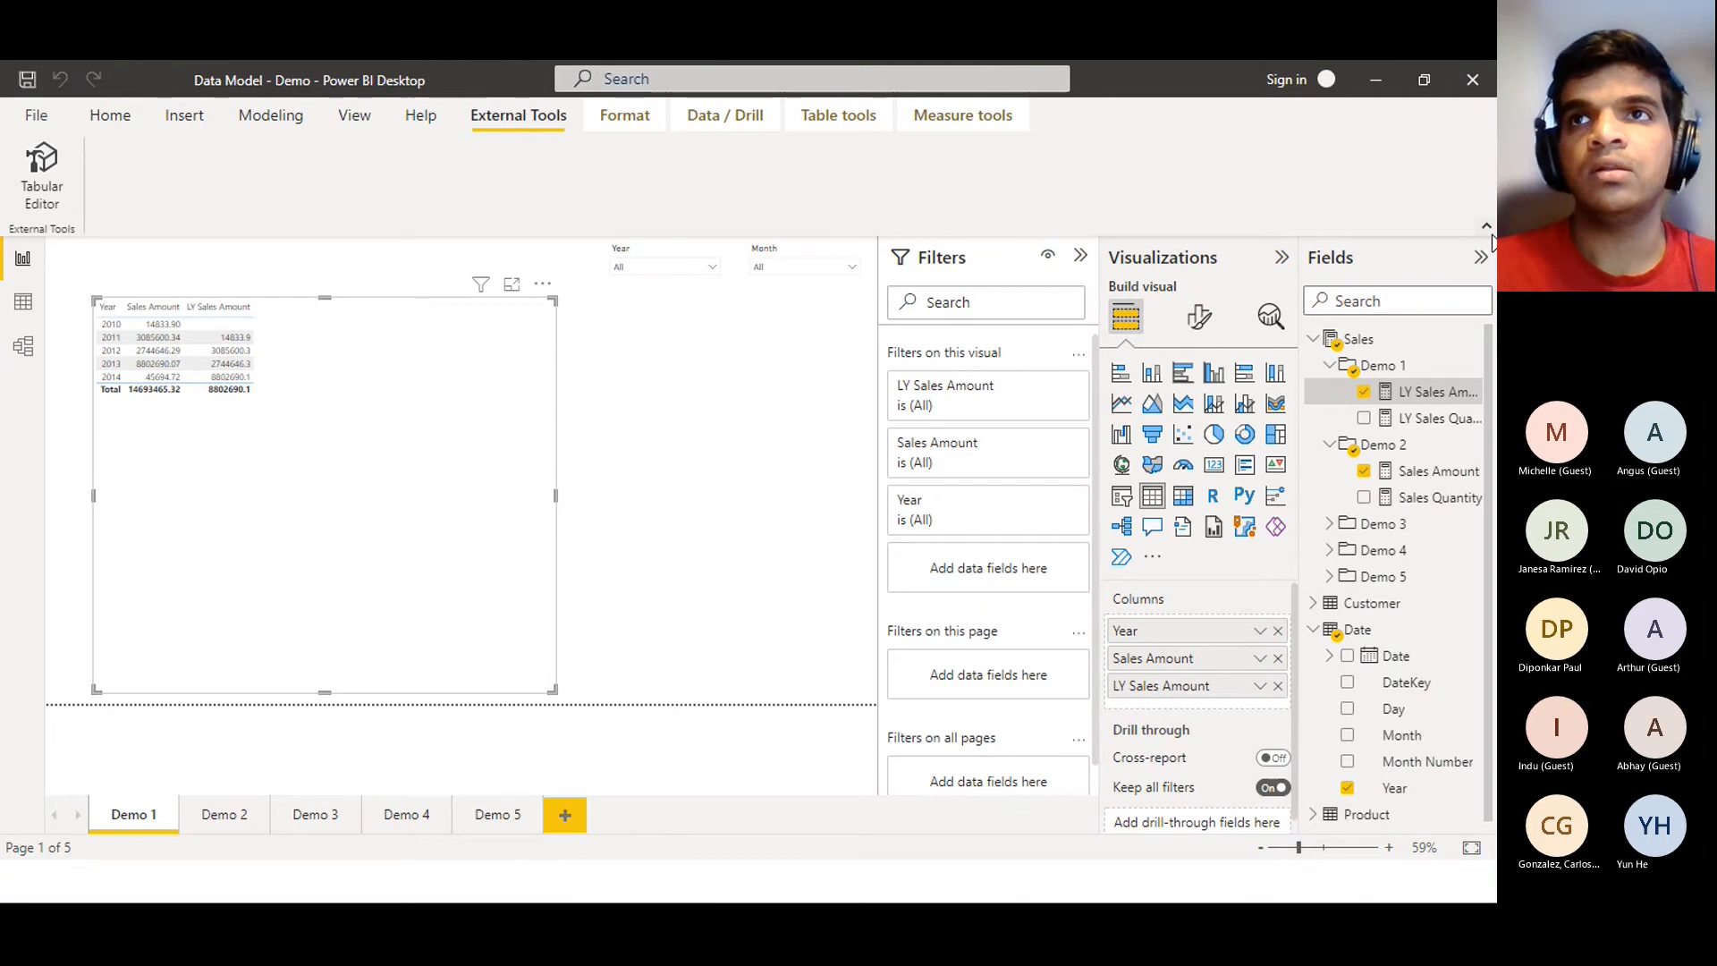
# Collapse the ribbon, hide the Filters and Visualizations panes, and widen the Fields pane
pyautogui.click(1487, 226)
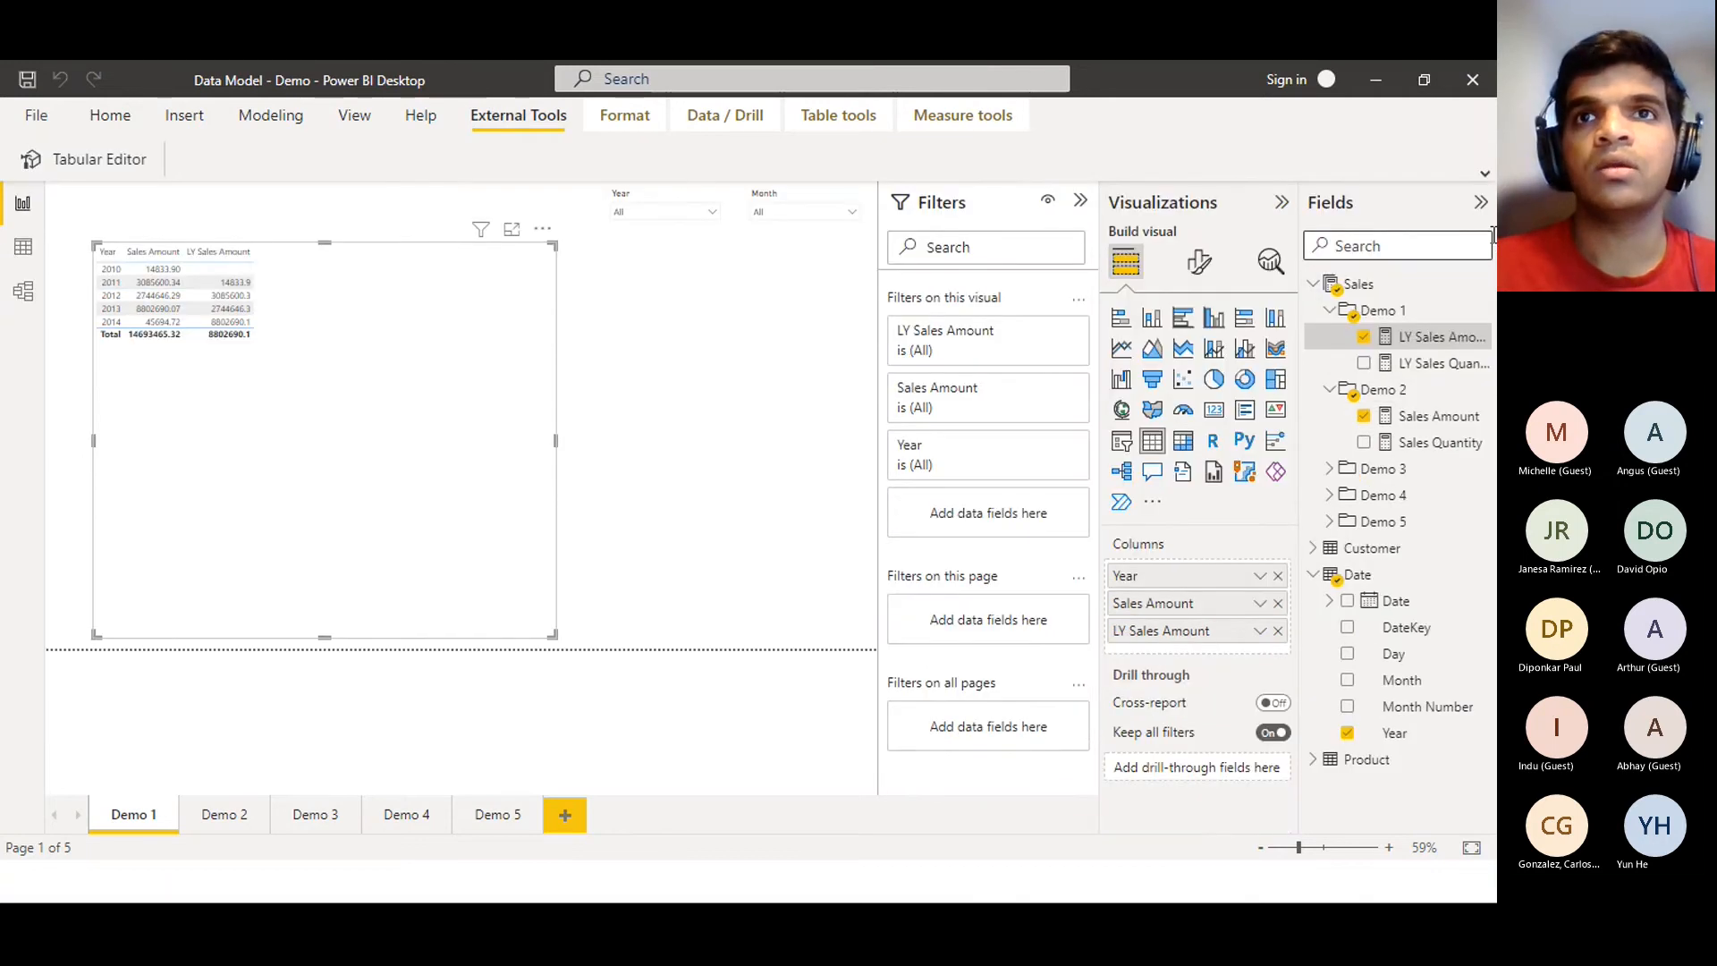
pyautogui.click(1080, 201)
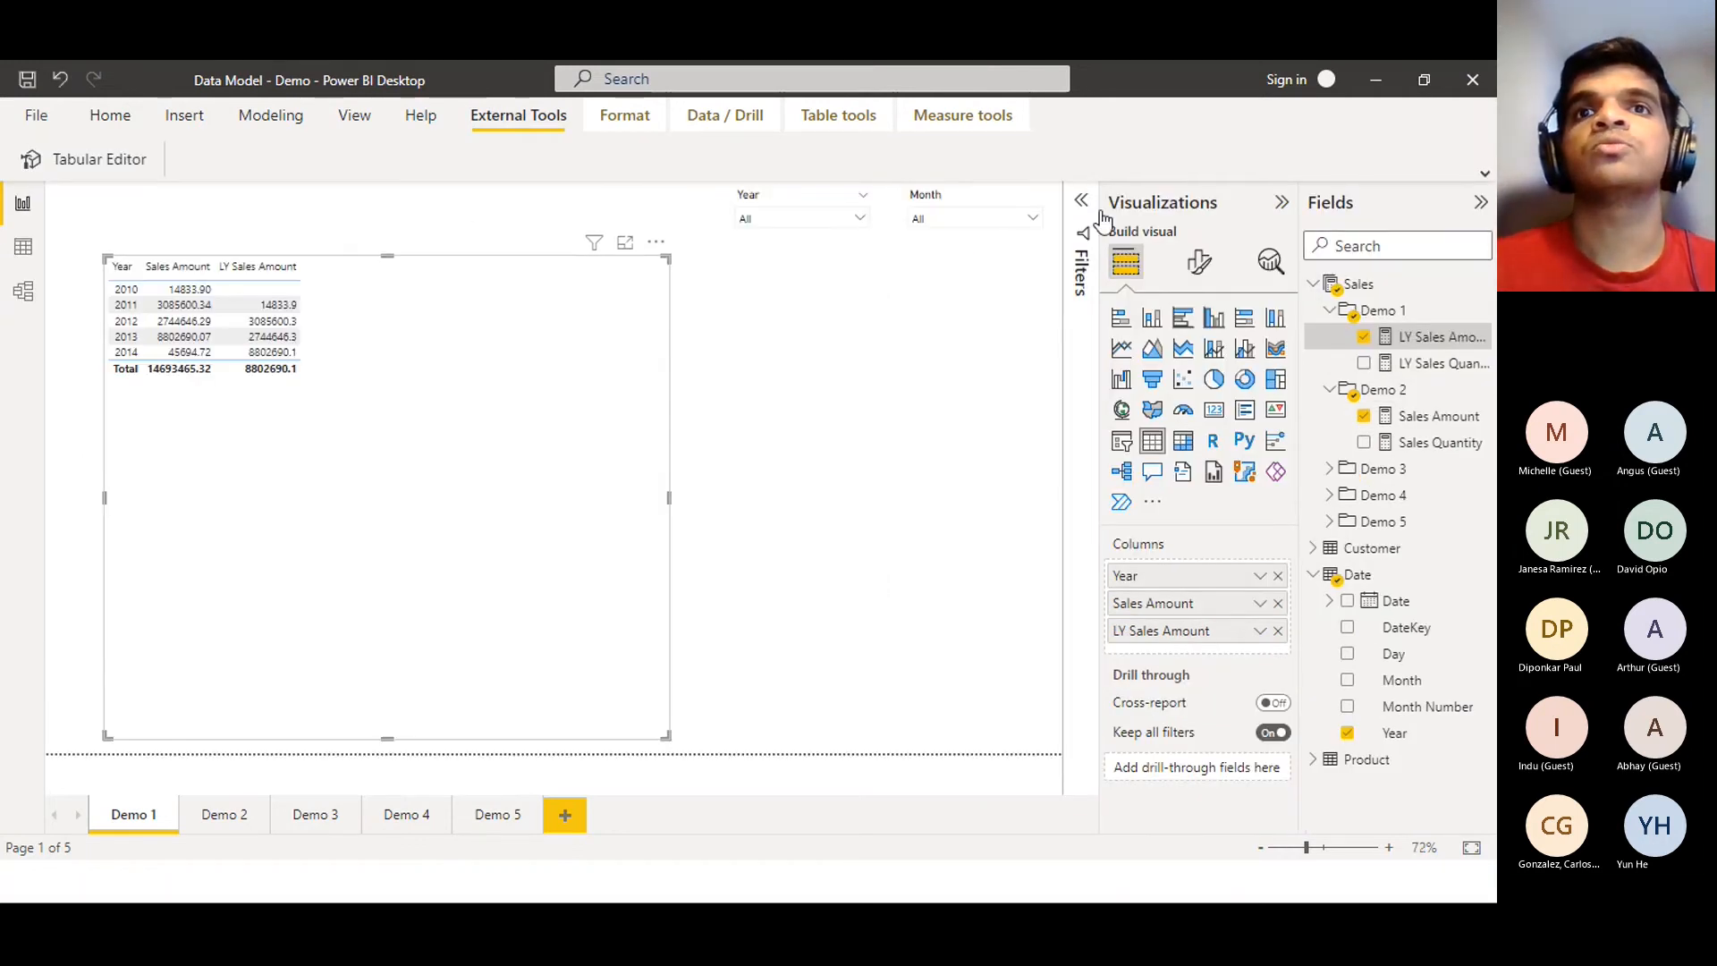
pyautogui.click(1167, 202)
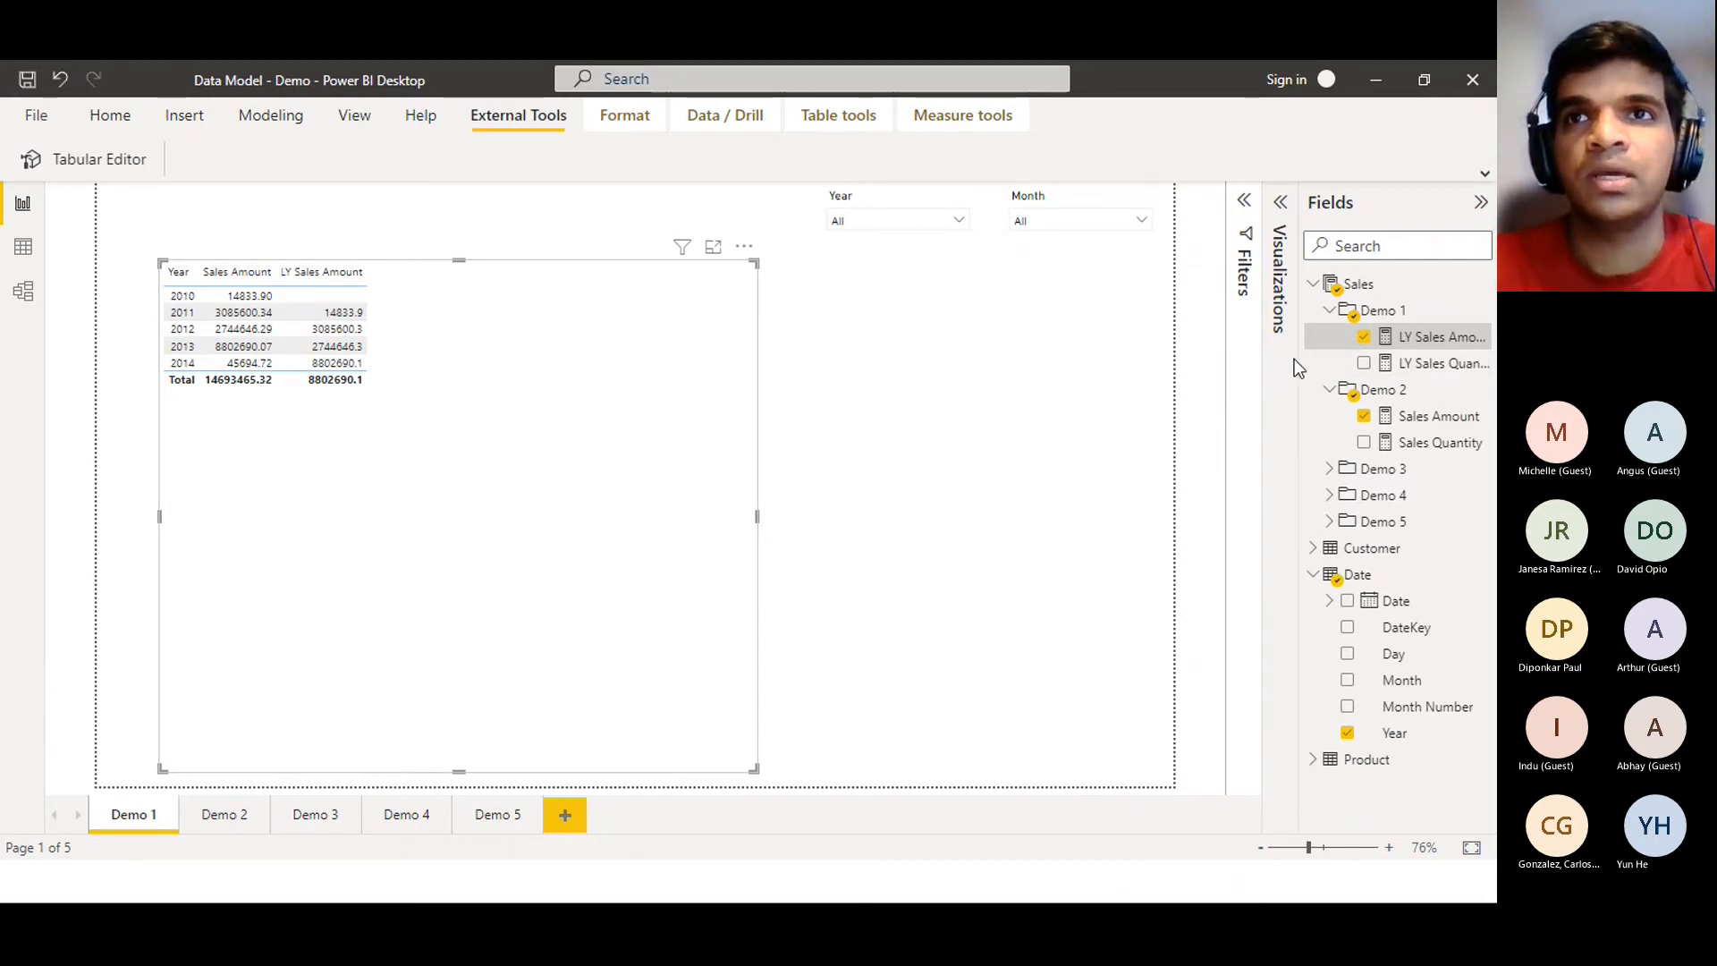
pyautogui.moveTo(1298, 371); pyautogui.dragTo(1216, 375)
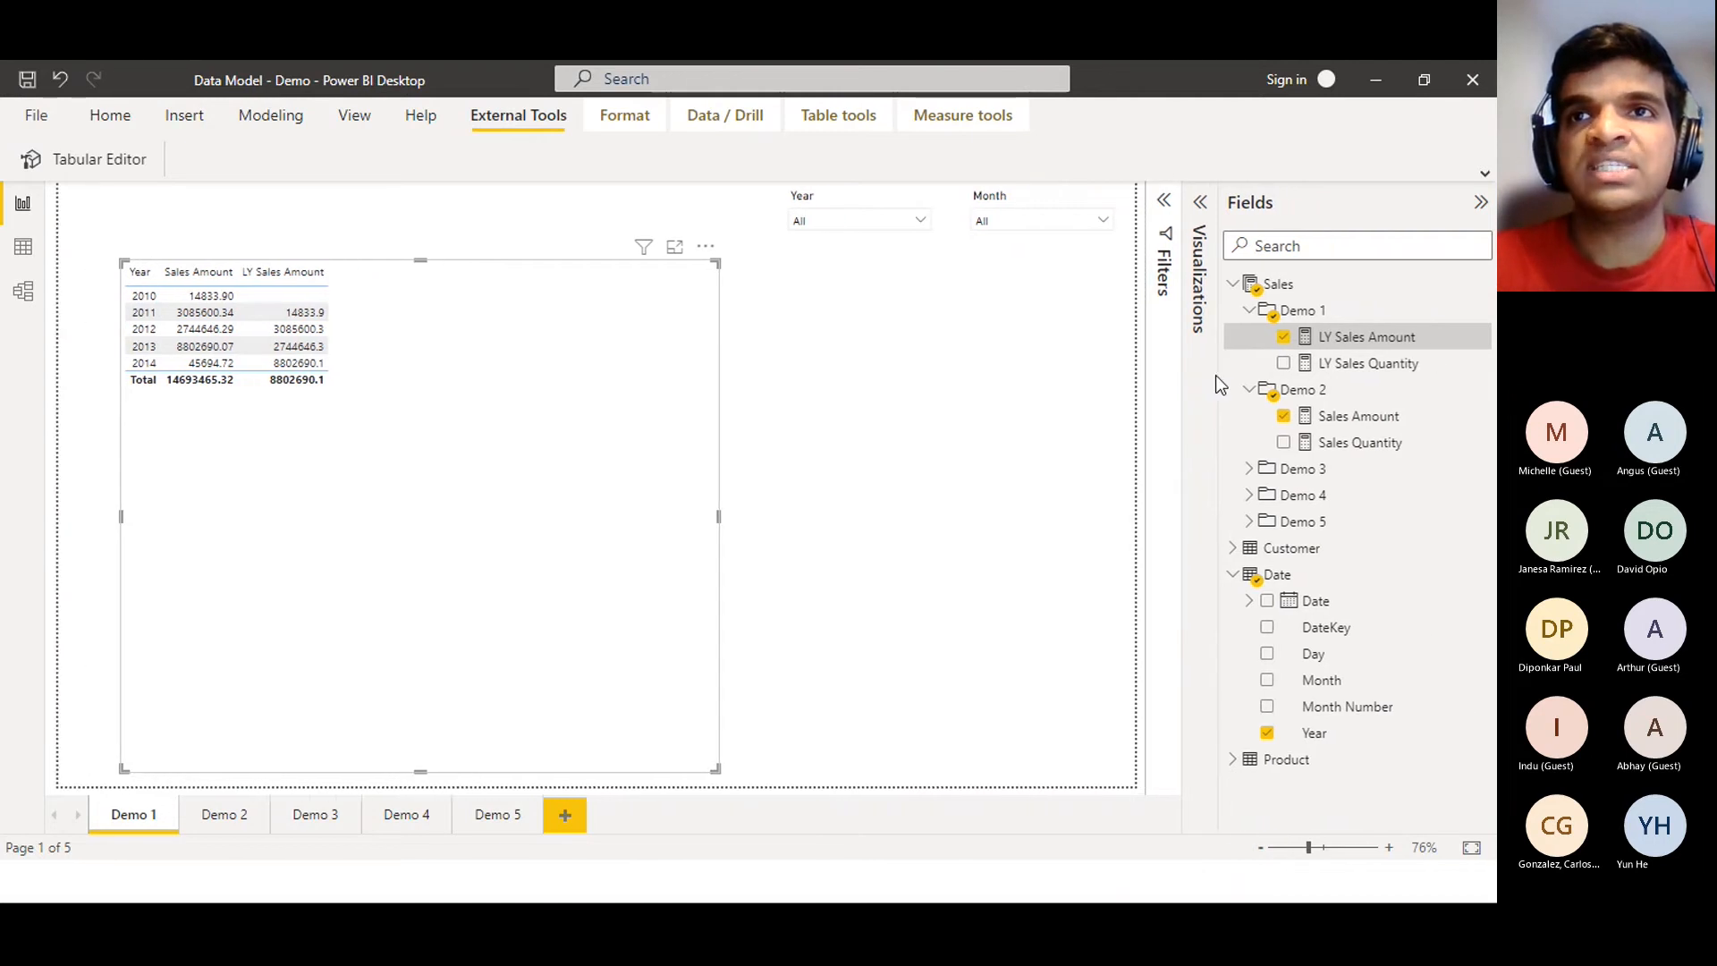
# Review the DAX formulas of the LY Sales Quantity and LY Sales Amount measures
pyautogui.click(1325, 364)
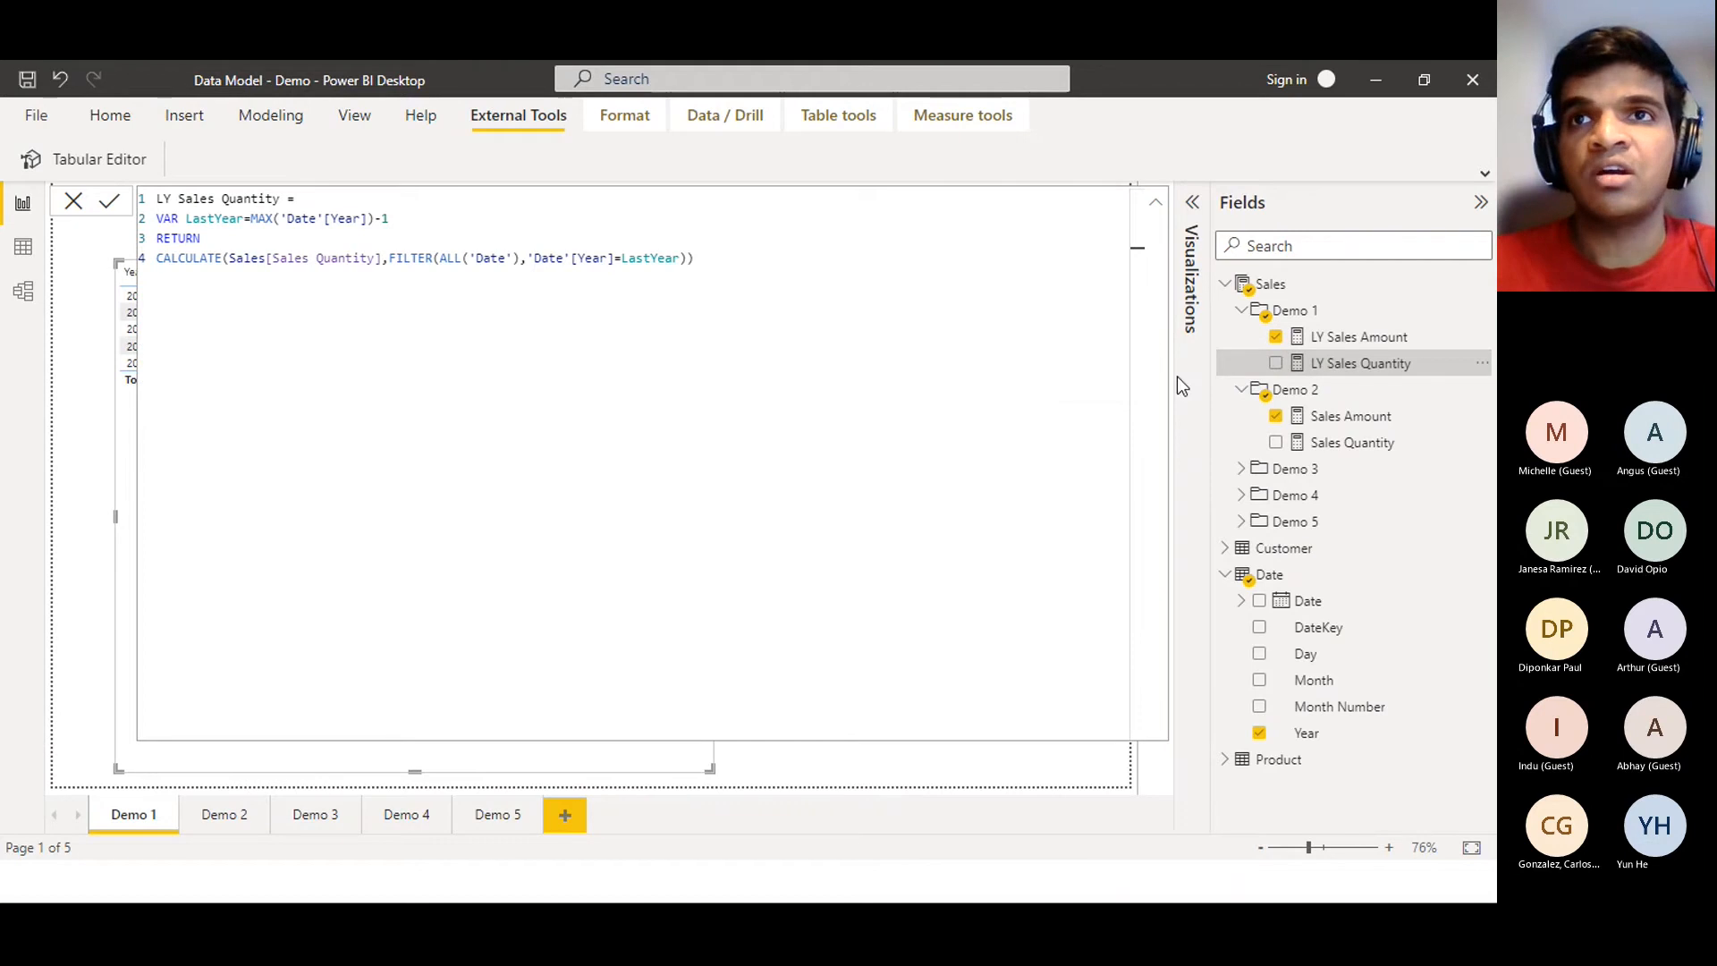
pyautogui.click(1346, 344)
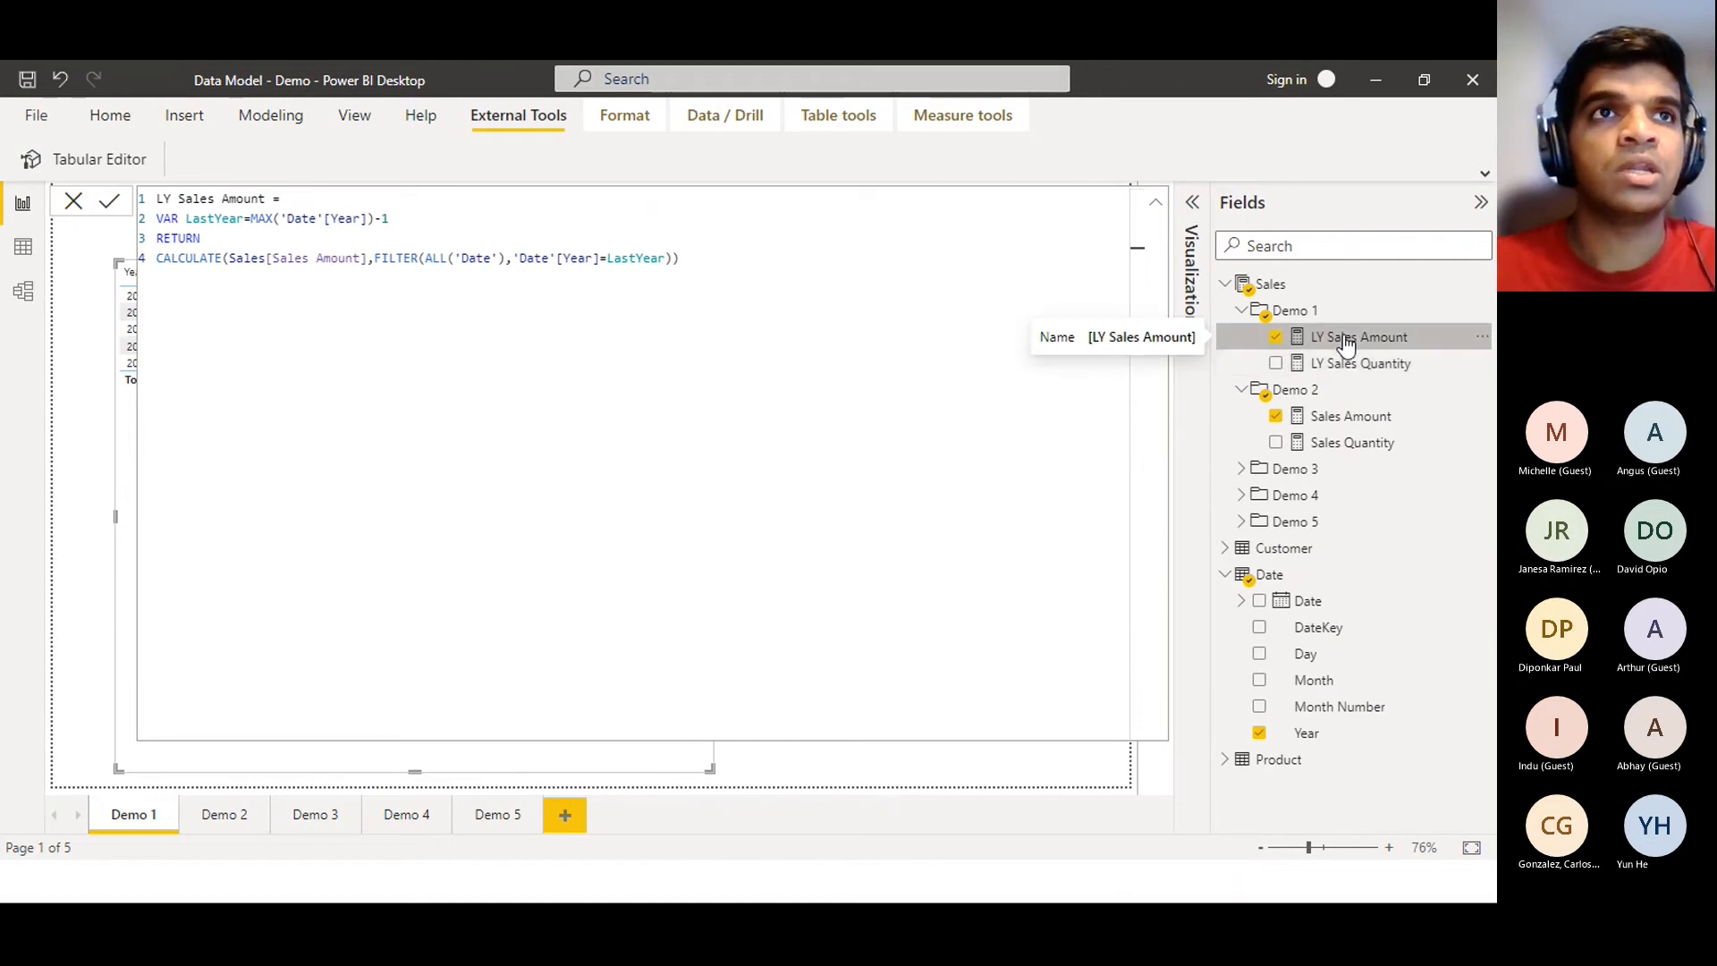
pyautogui.click(832, 757)
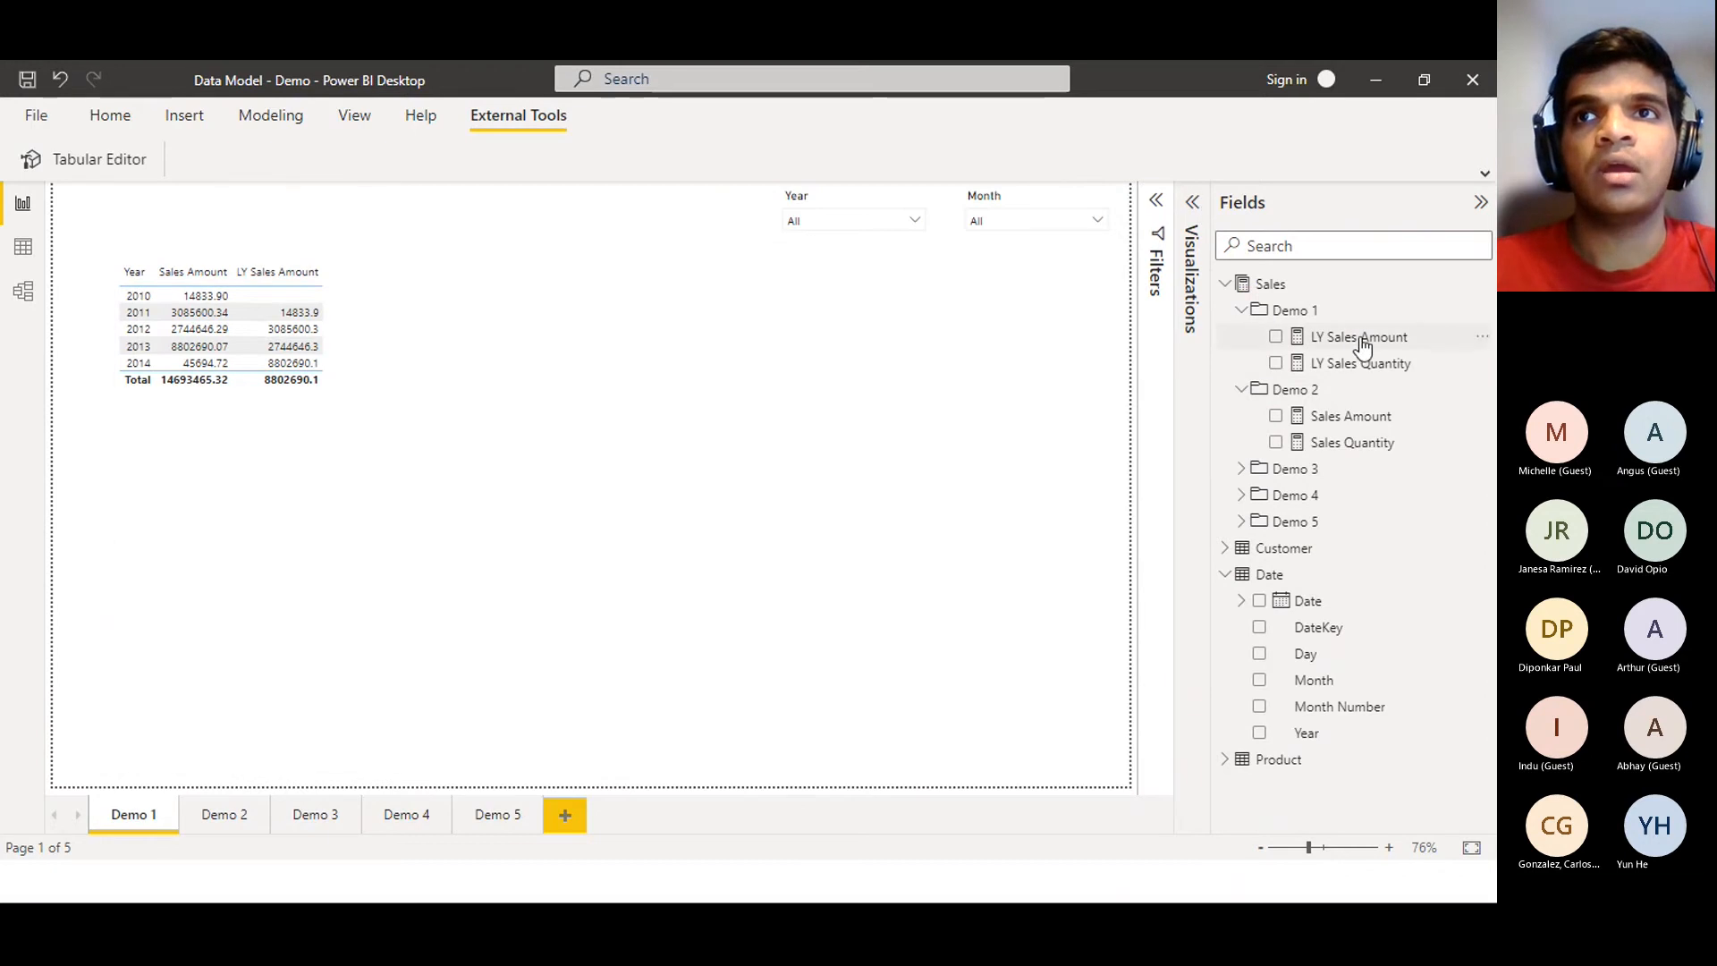
# Add LY Sales Quantity and Sales Quantity as columns of the yearly sales table
pyautogui.click(1200, 223)
pyautogui.moveTo(1322, 364)
pyautogui.mouseDown()
pyautogui.moveTo(1203, 550)
pyautogui.moveTo(1209, 484)
pyautogui.moveTo(1288, 362)
pyautogui.mouseUp()
pyautogui.click(304, 309)
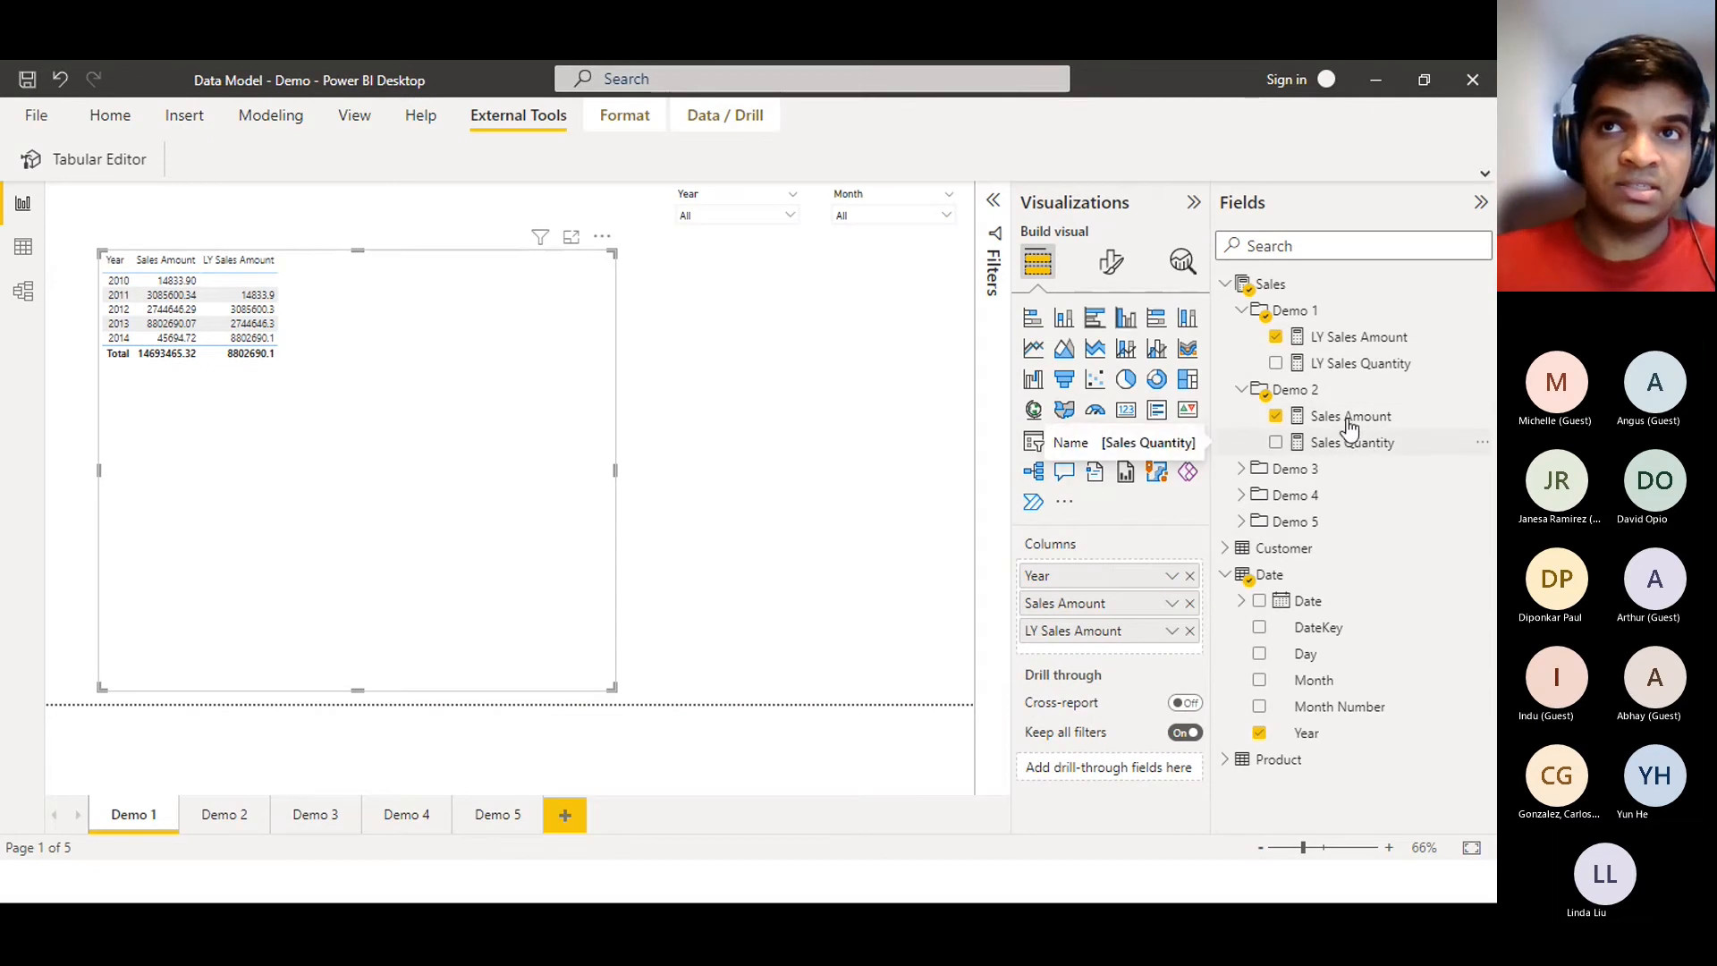
pyautogui.moveTo(1333, 365); pyautogui.dragTo(1158, 643)
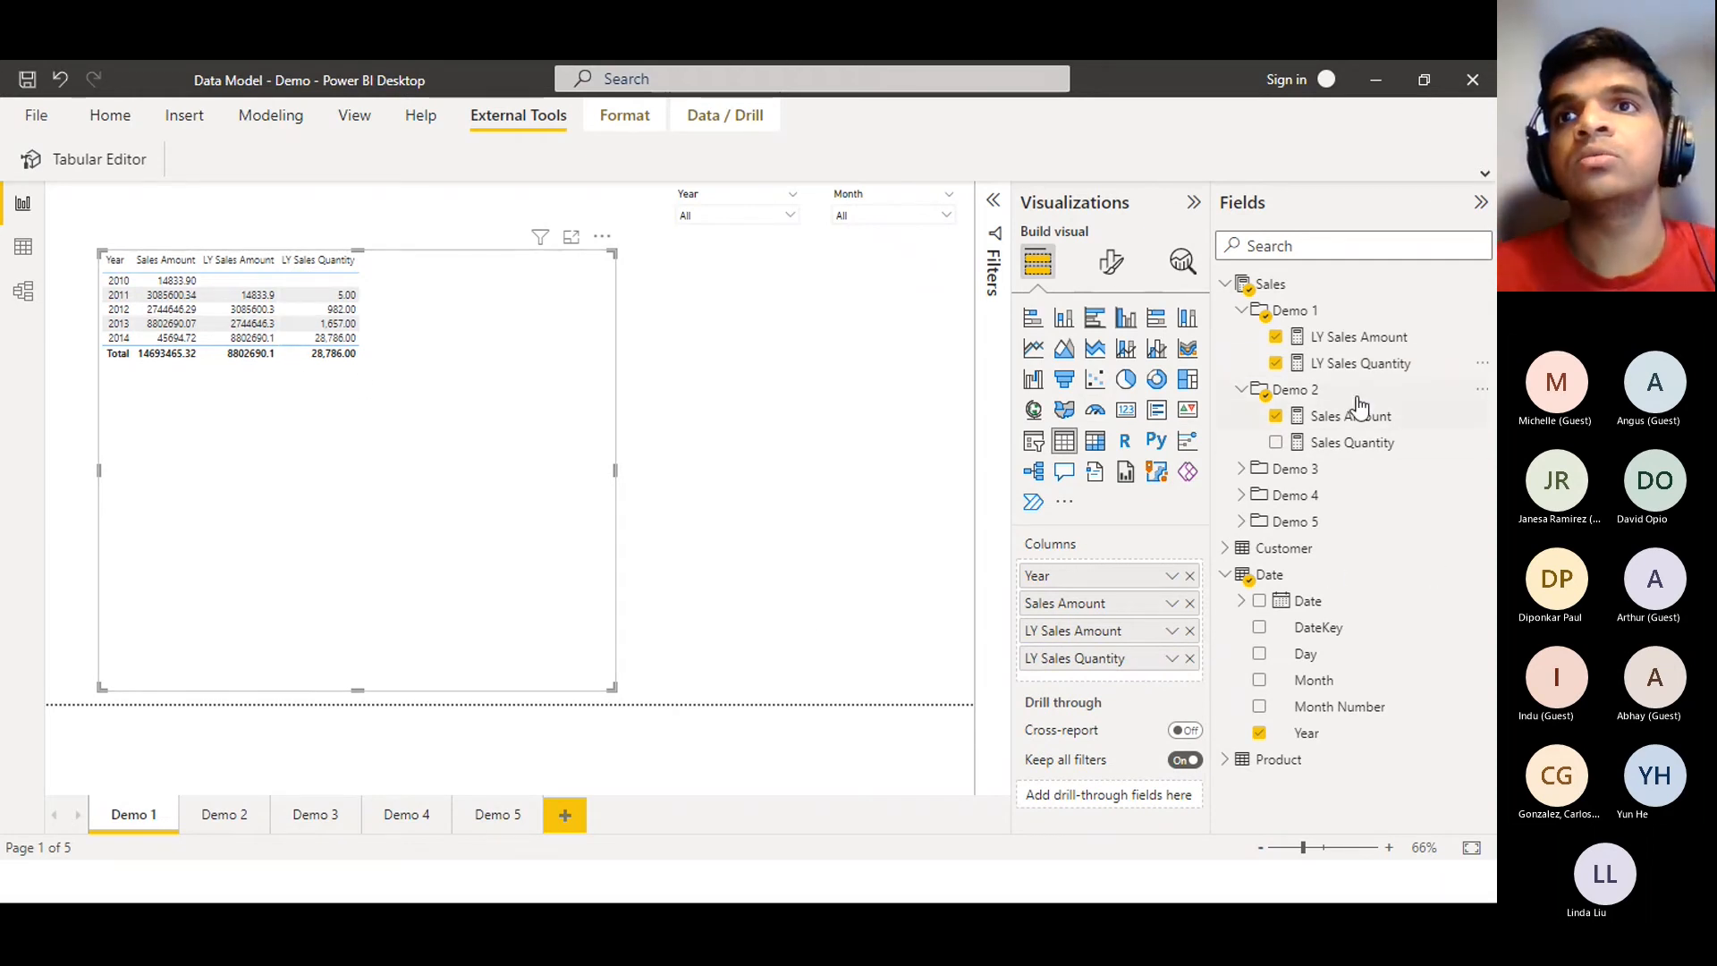
pyautogui.moveTo(1353, 445); pyautogui.dragTo(1200, 619)
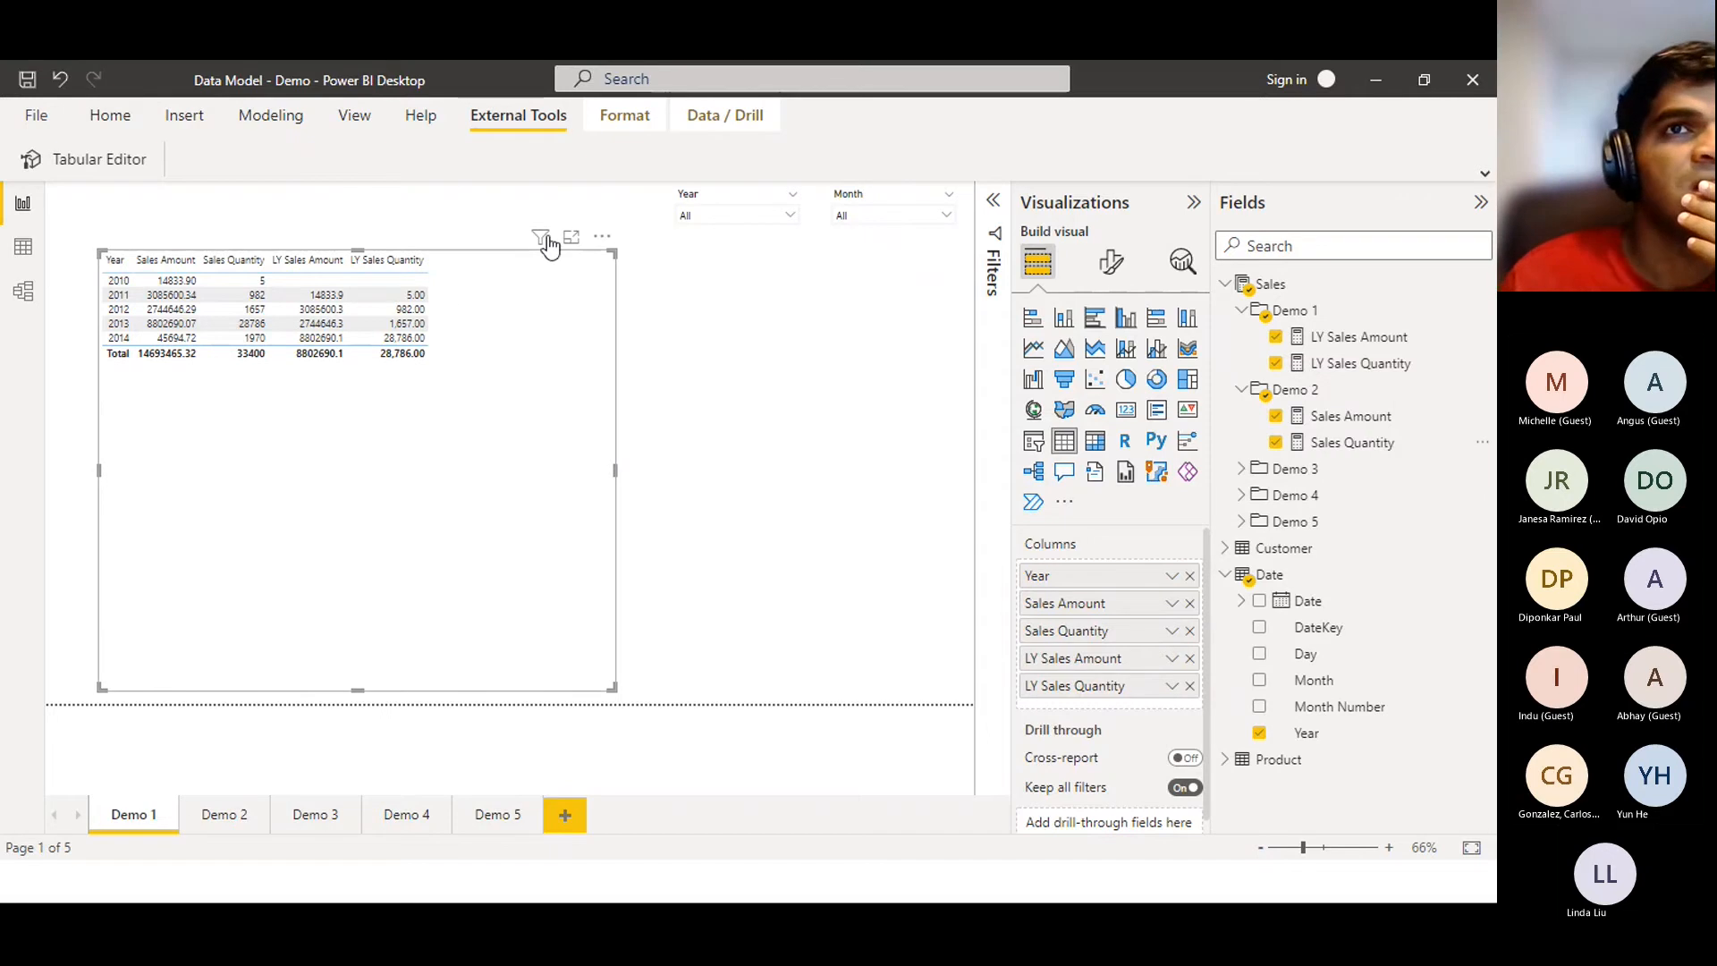
# Center and shrink the table to fit its contents, then show it in Focus mode
pyautogui.moveTo(400, 253); pyautogui.dragTo(644, 264)
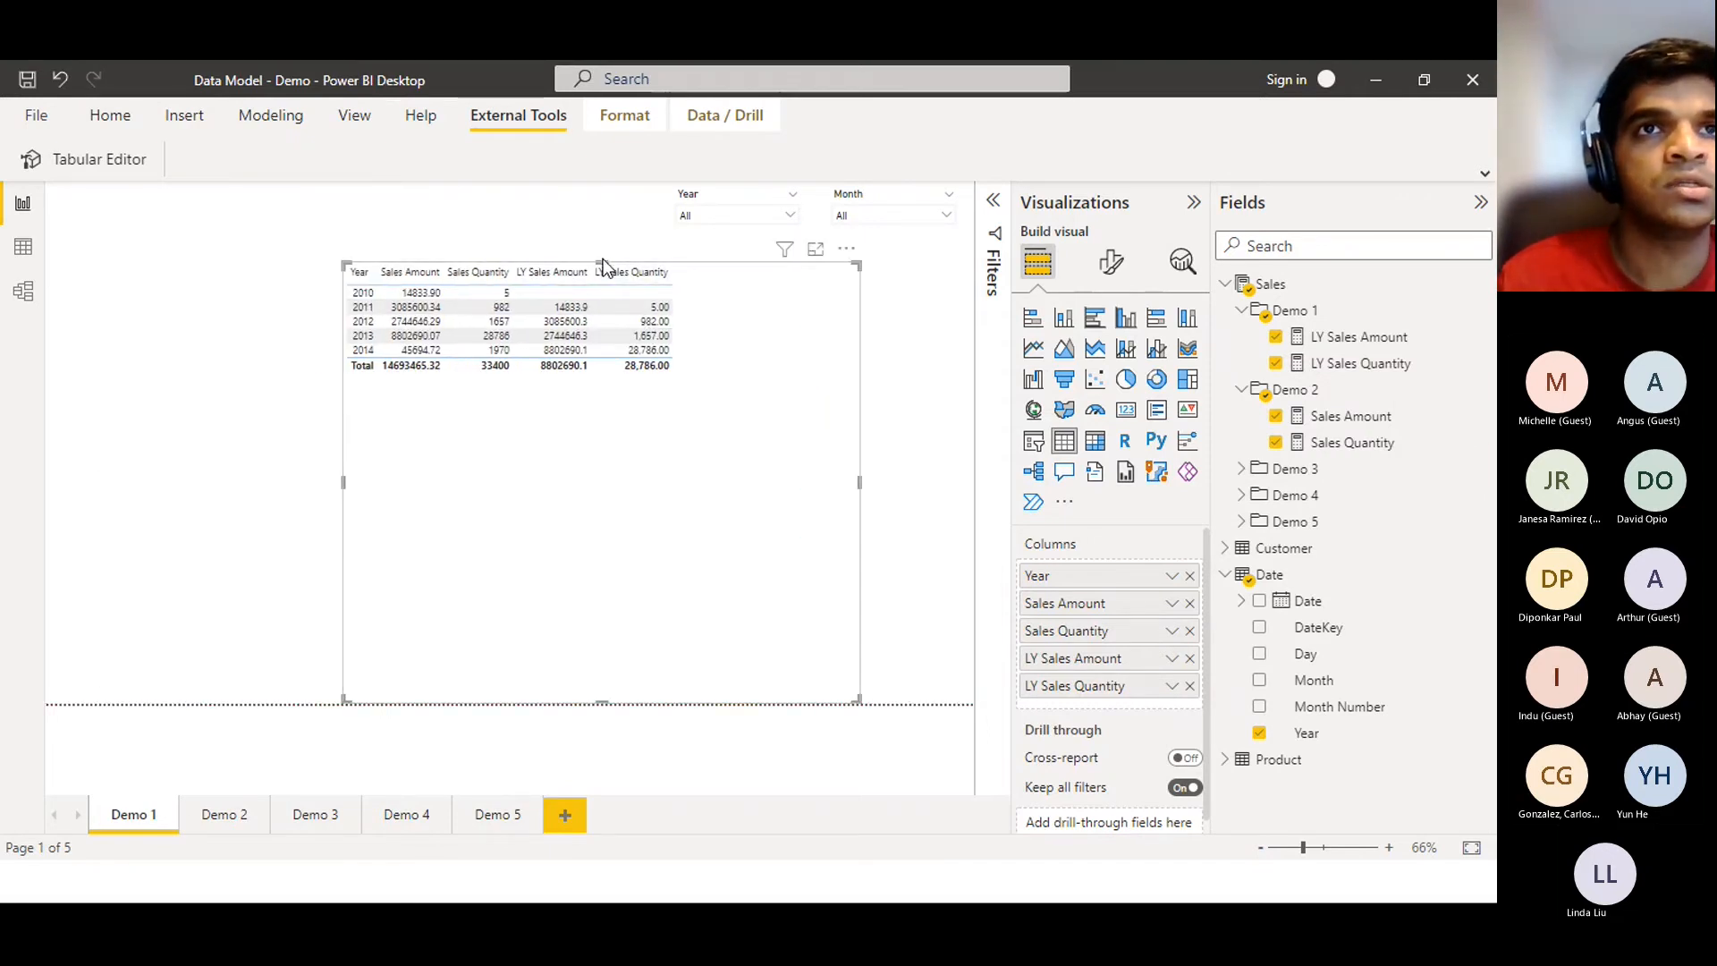
pyautogui.moveTo(602, 264); pyautogui.dragTo(653, 475)
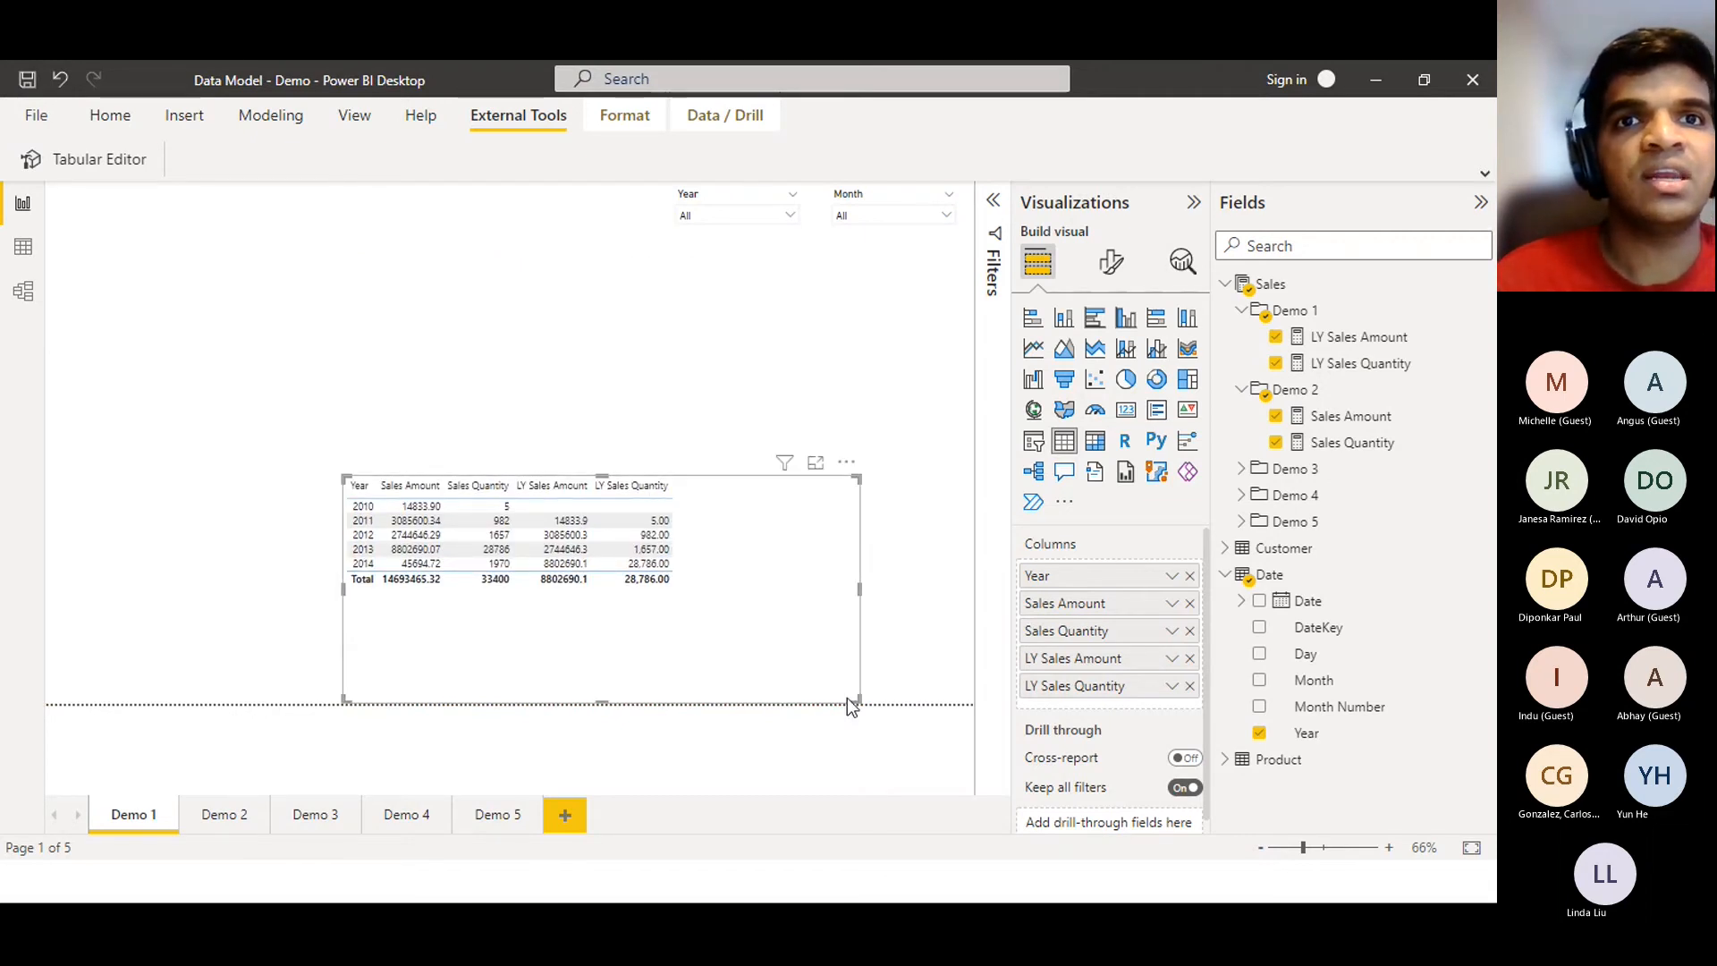
pyautogui.moveTo(859, 702); pyautogui.dragTo(710, 603)
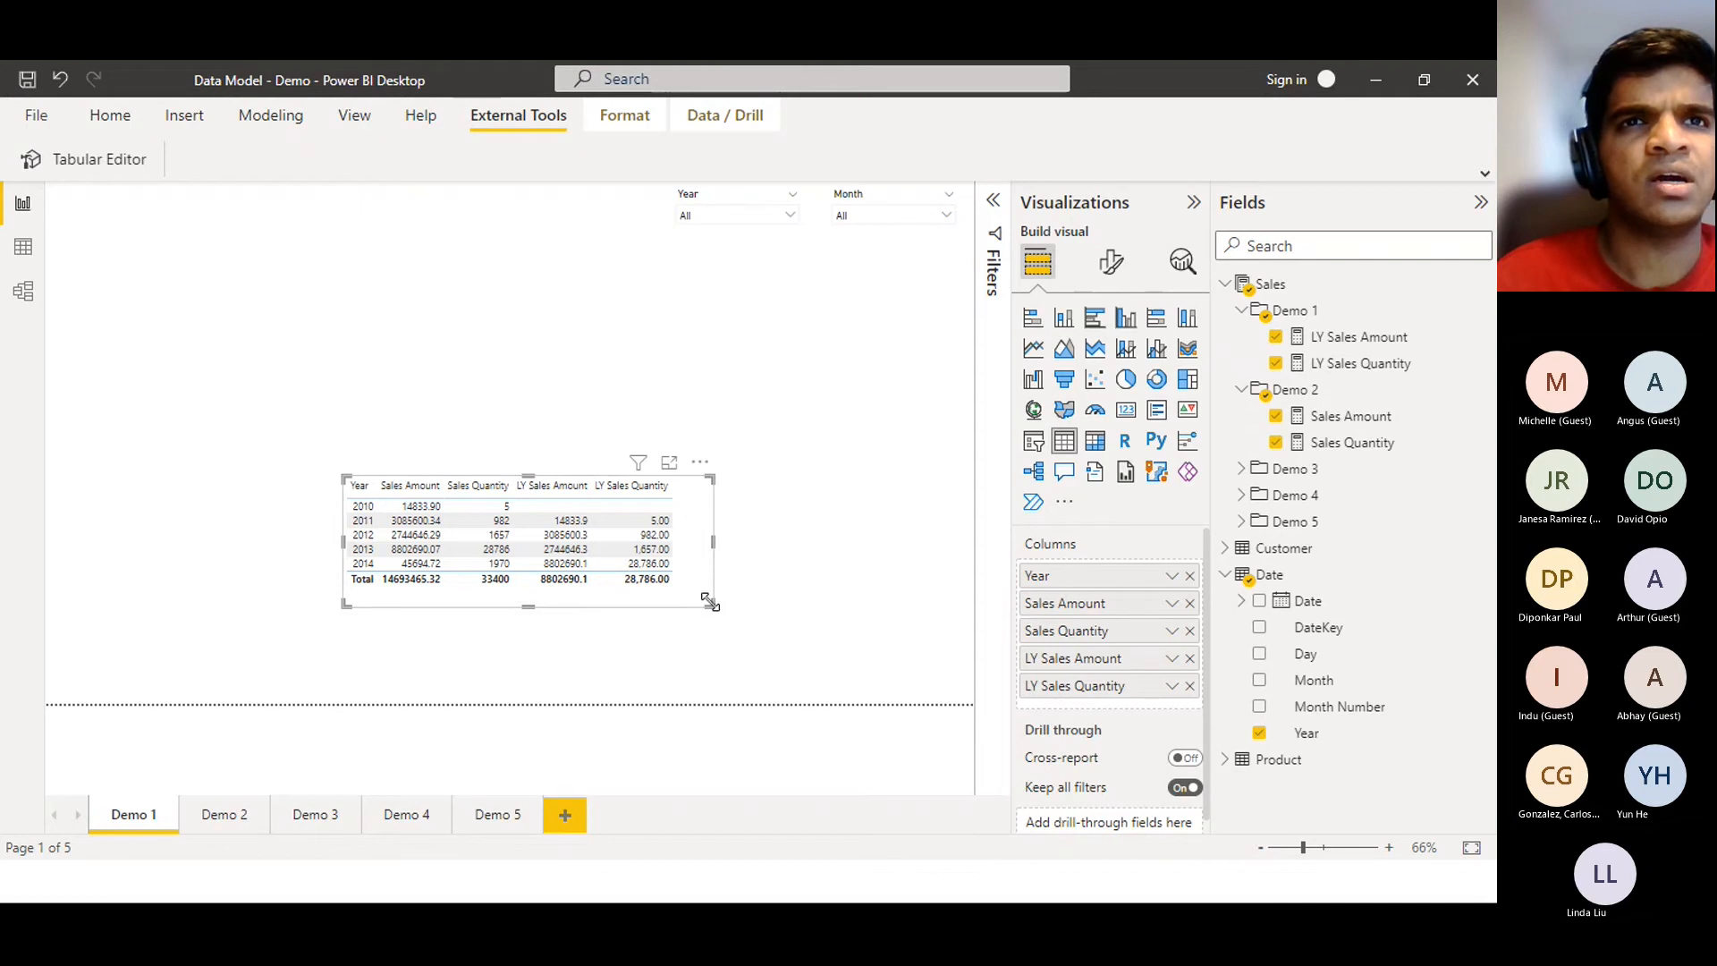
pyautogui.click(671, 465)
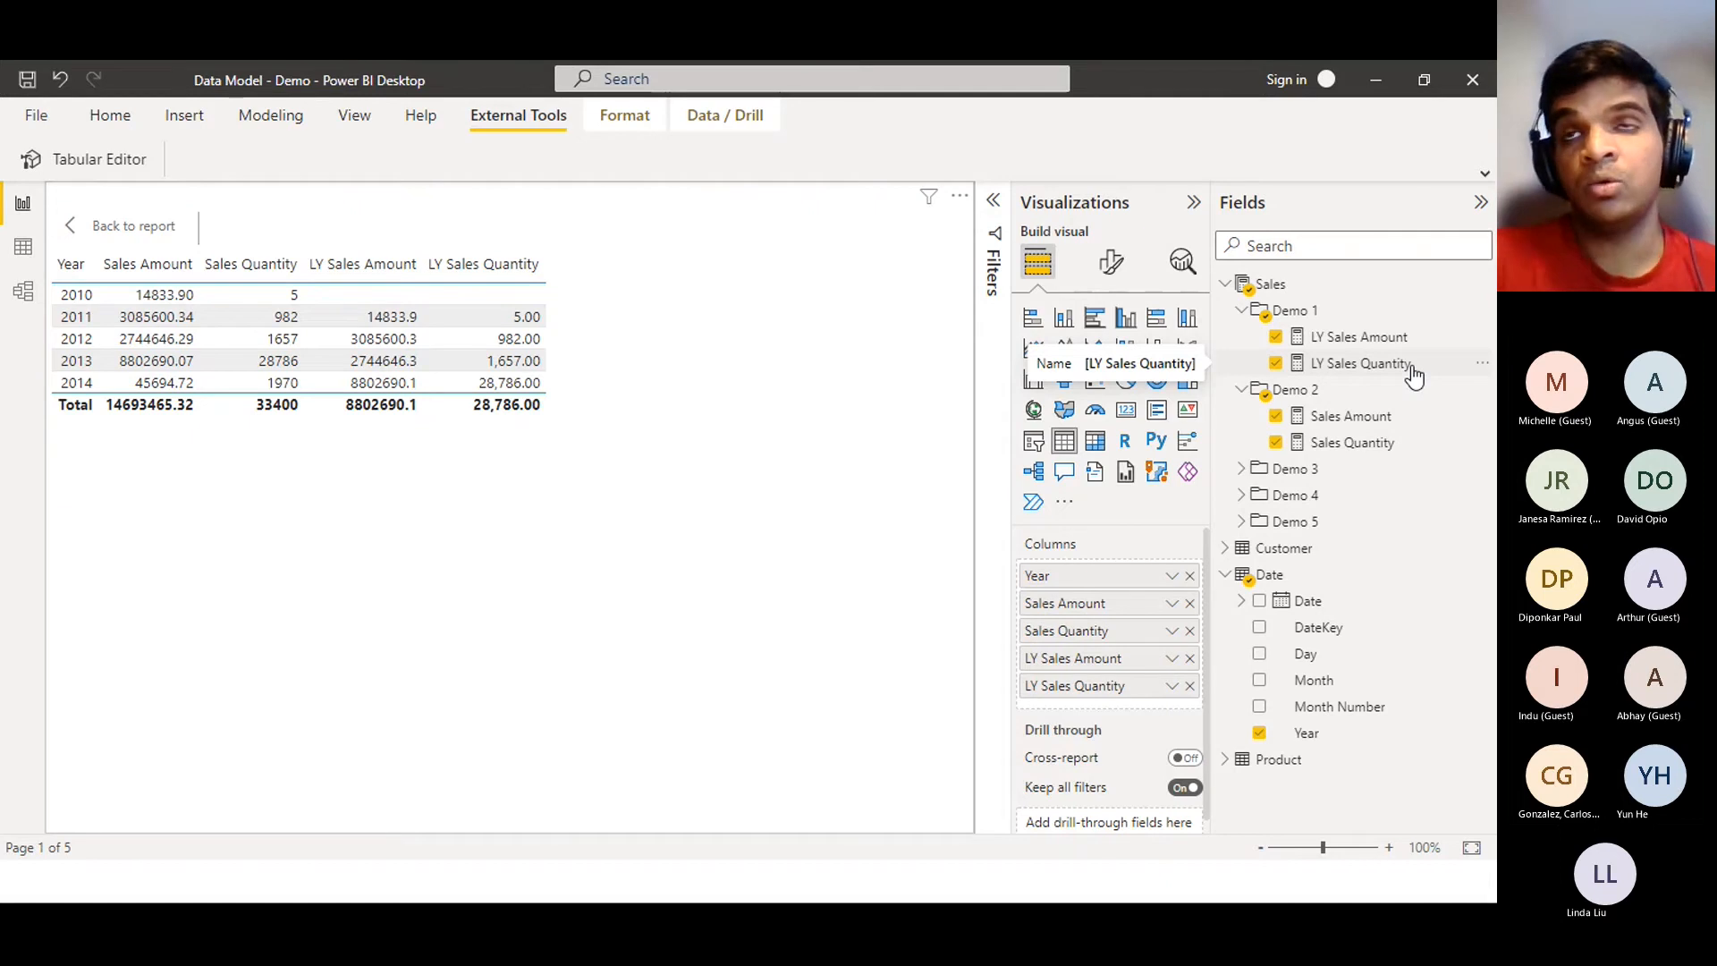
# Walk through the LY Sales Amount formula's Date, RETURN and CALCULATE lines, then open Model view
pyautogui.click(1378, 336)
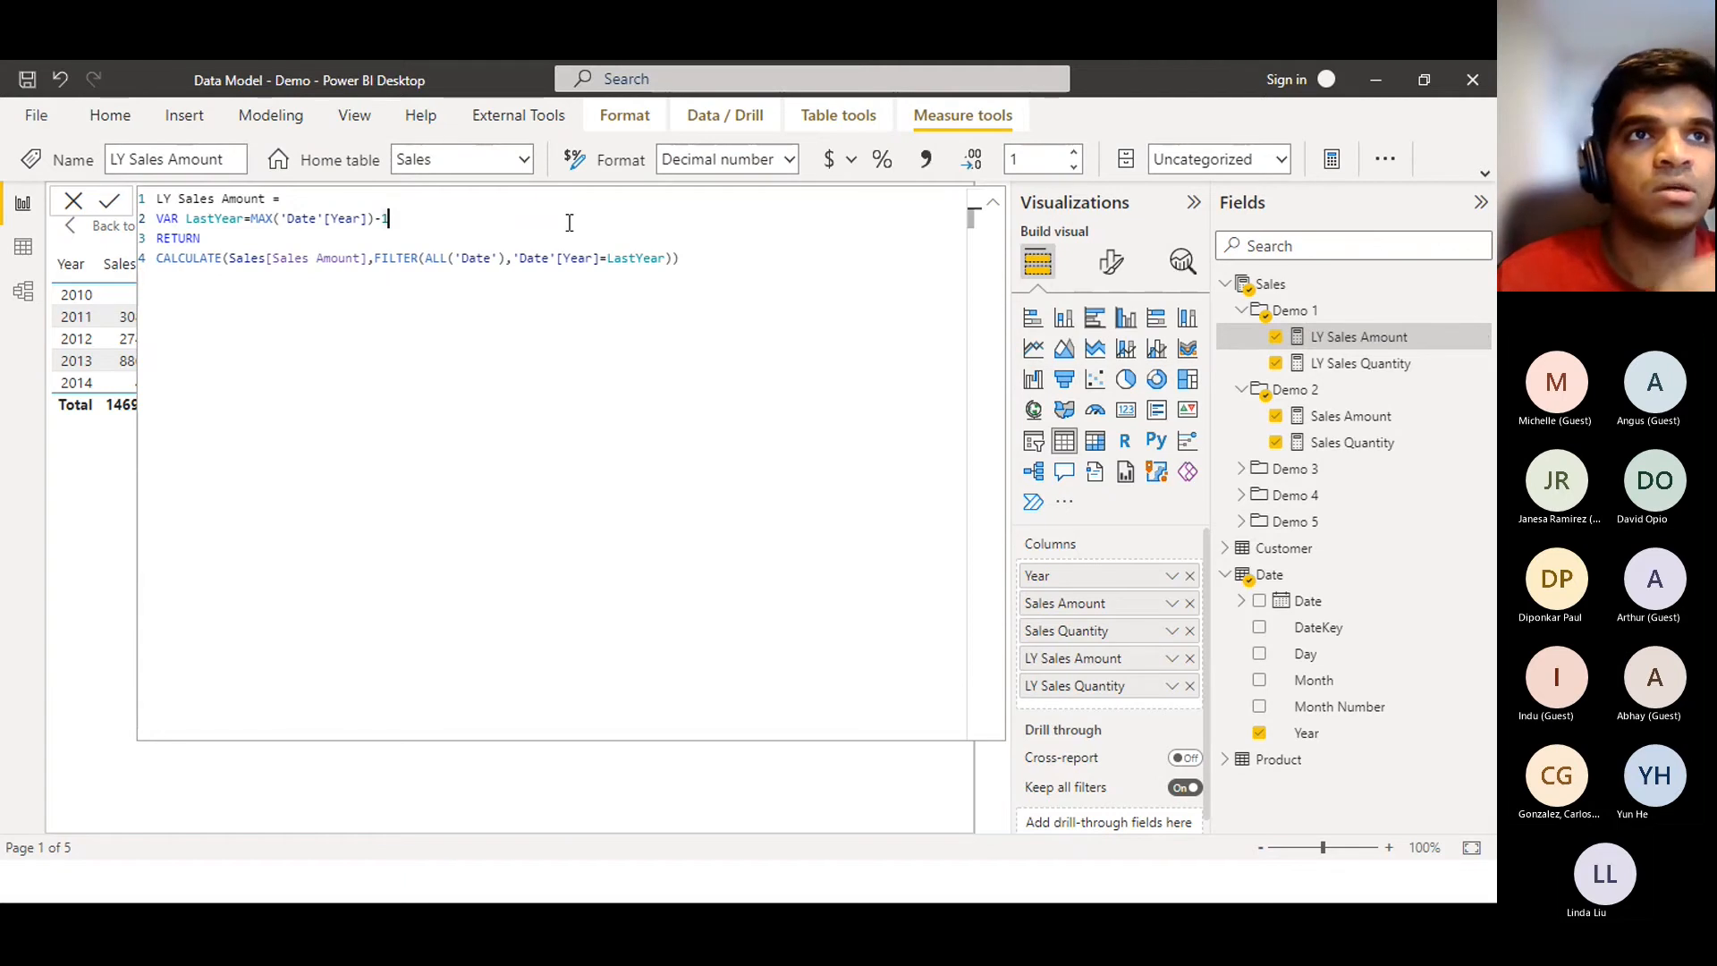
pyautogui.moveTo(790, 260); pyautogui.dragTo(14, 228)
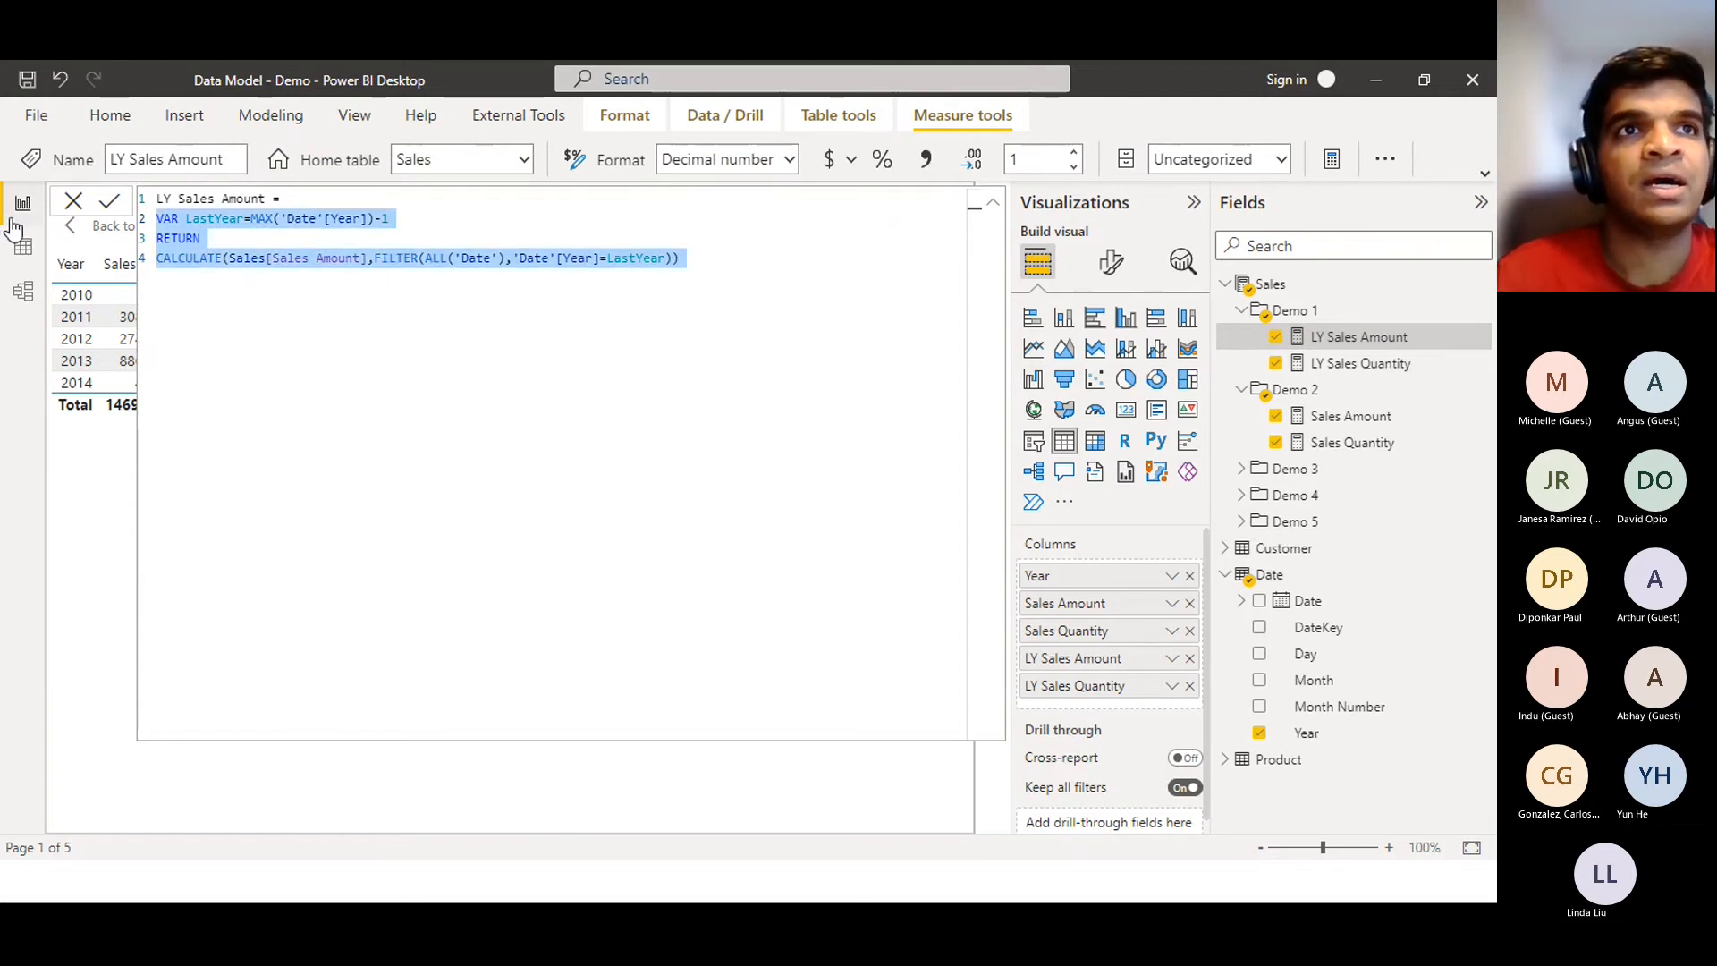
pyautogui.click(438, 296)
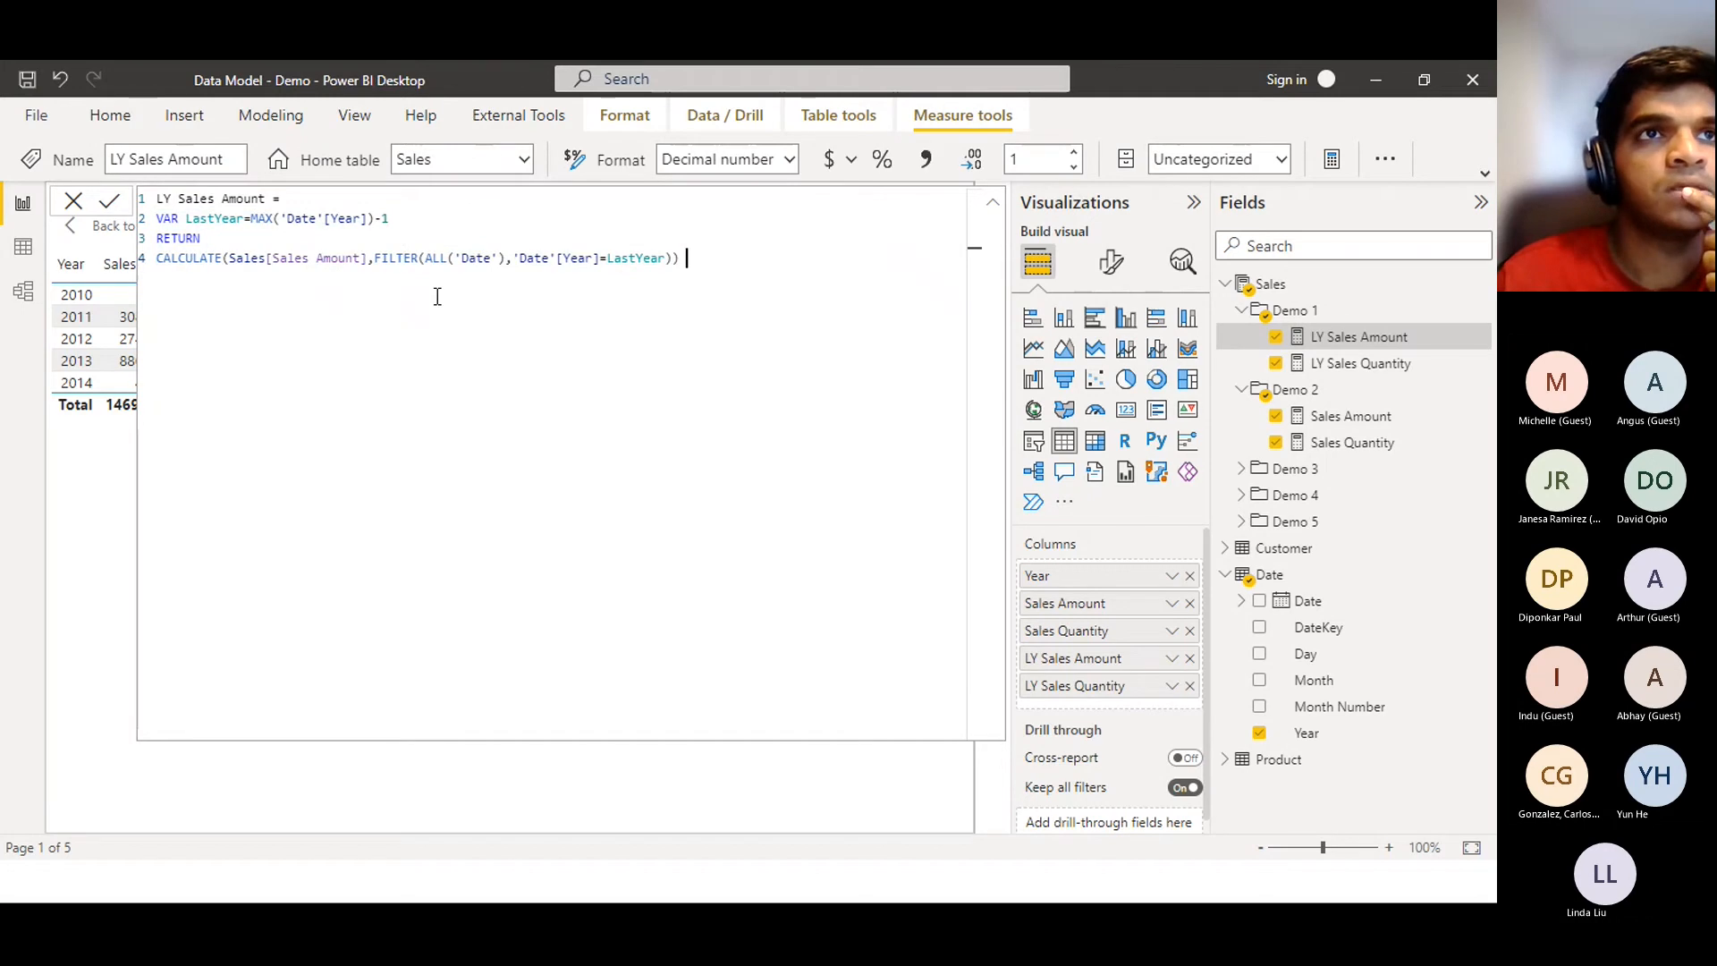
pyautogui.doubleClick(316, 217)
pyautogui.click(386, 224)
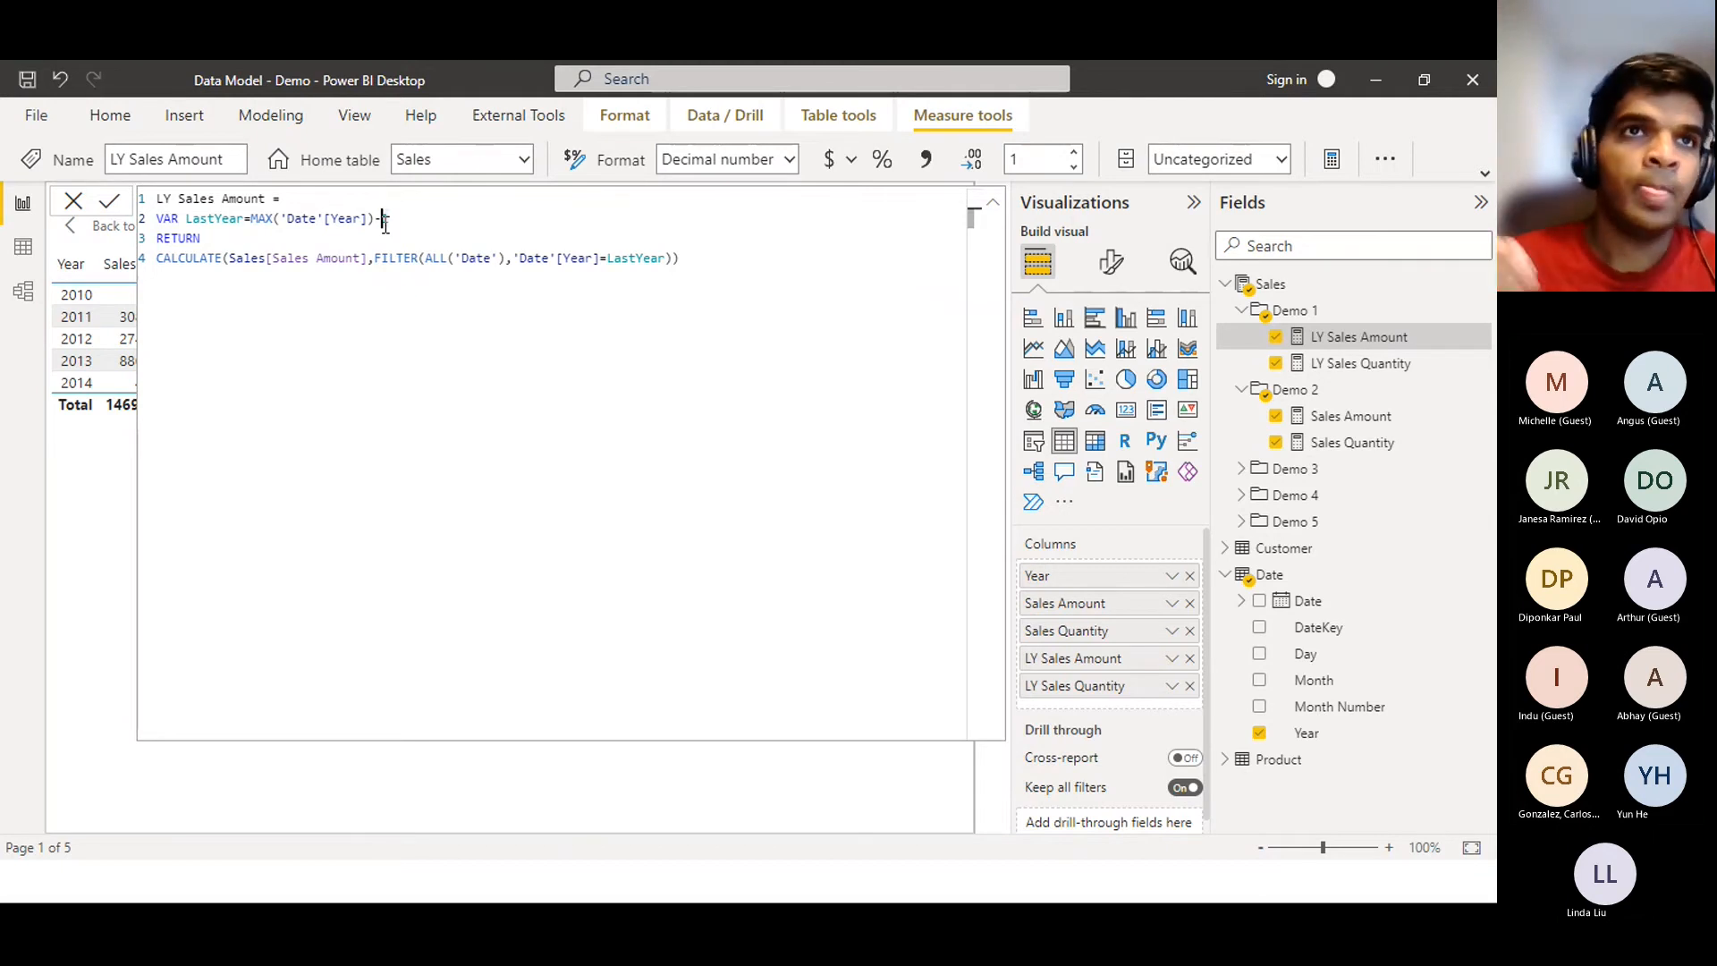
pyautogui.click(427, 230)
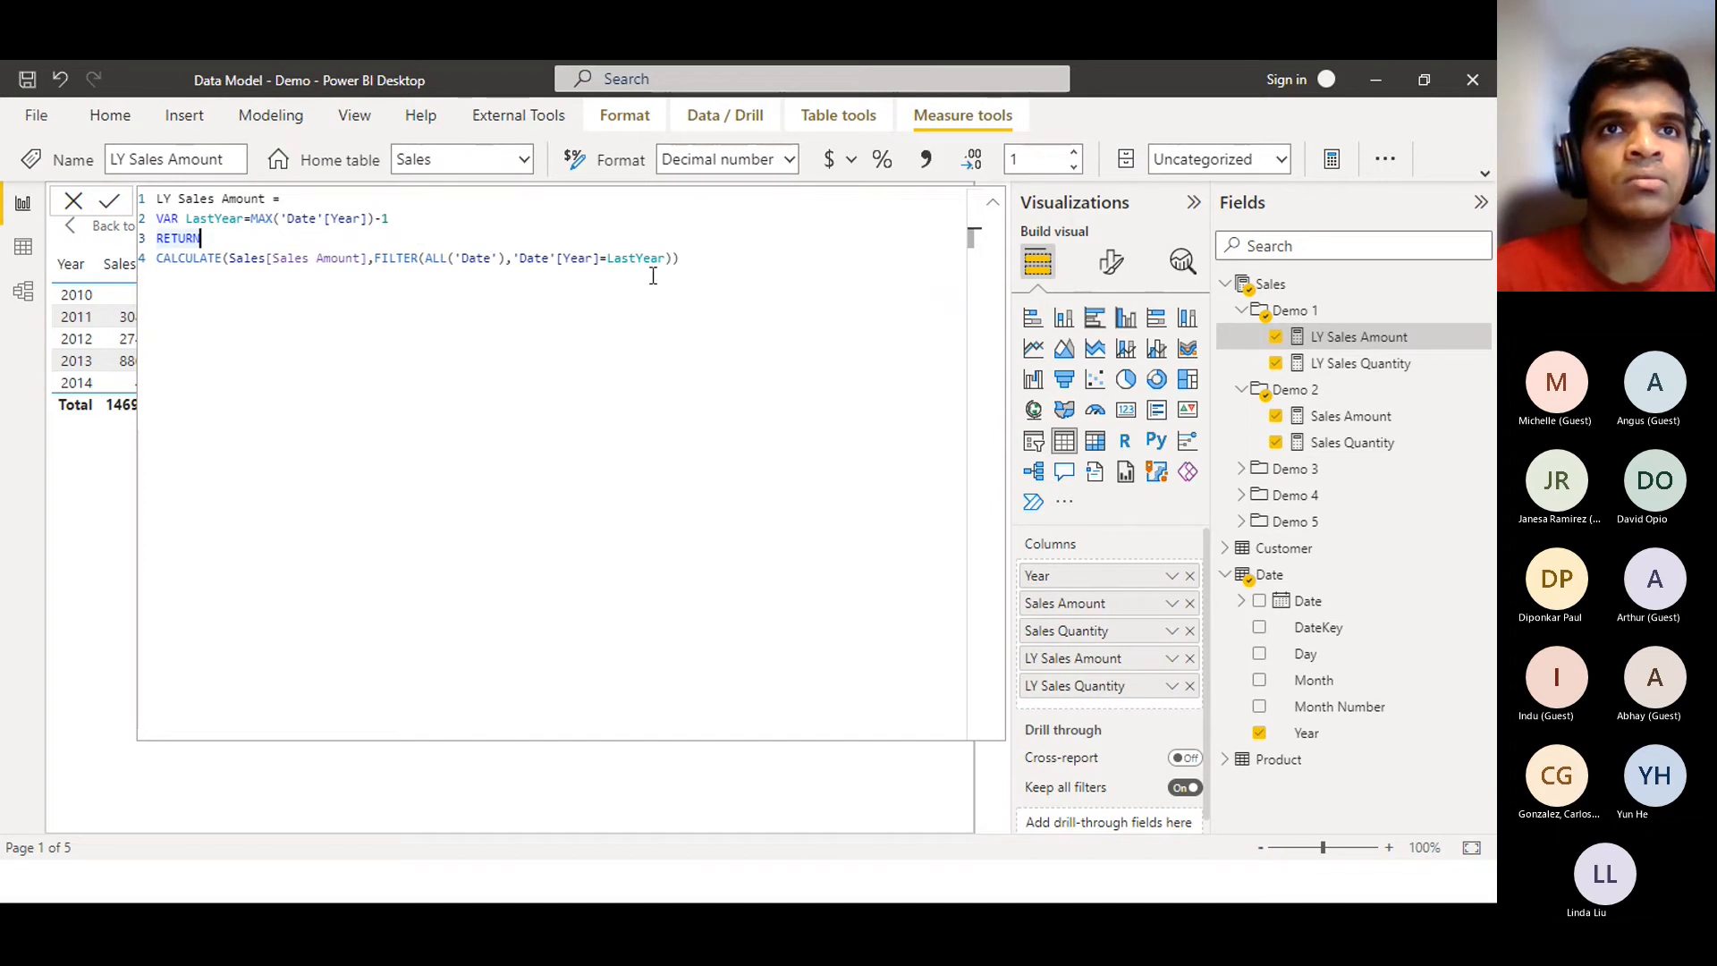
pyautogui.click(685, 259)
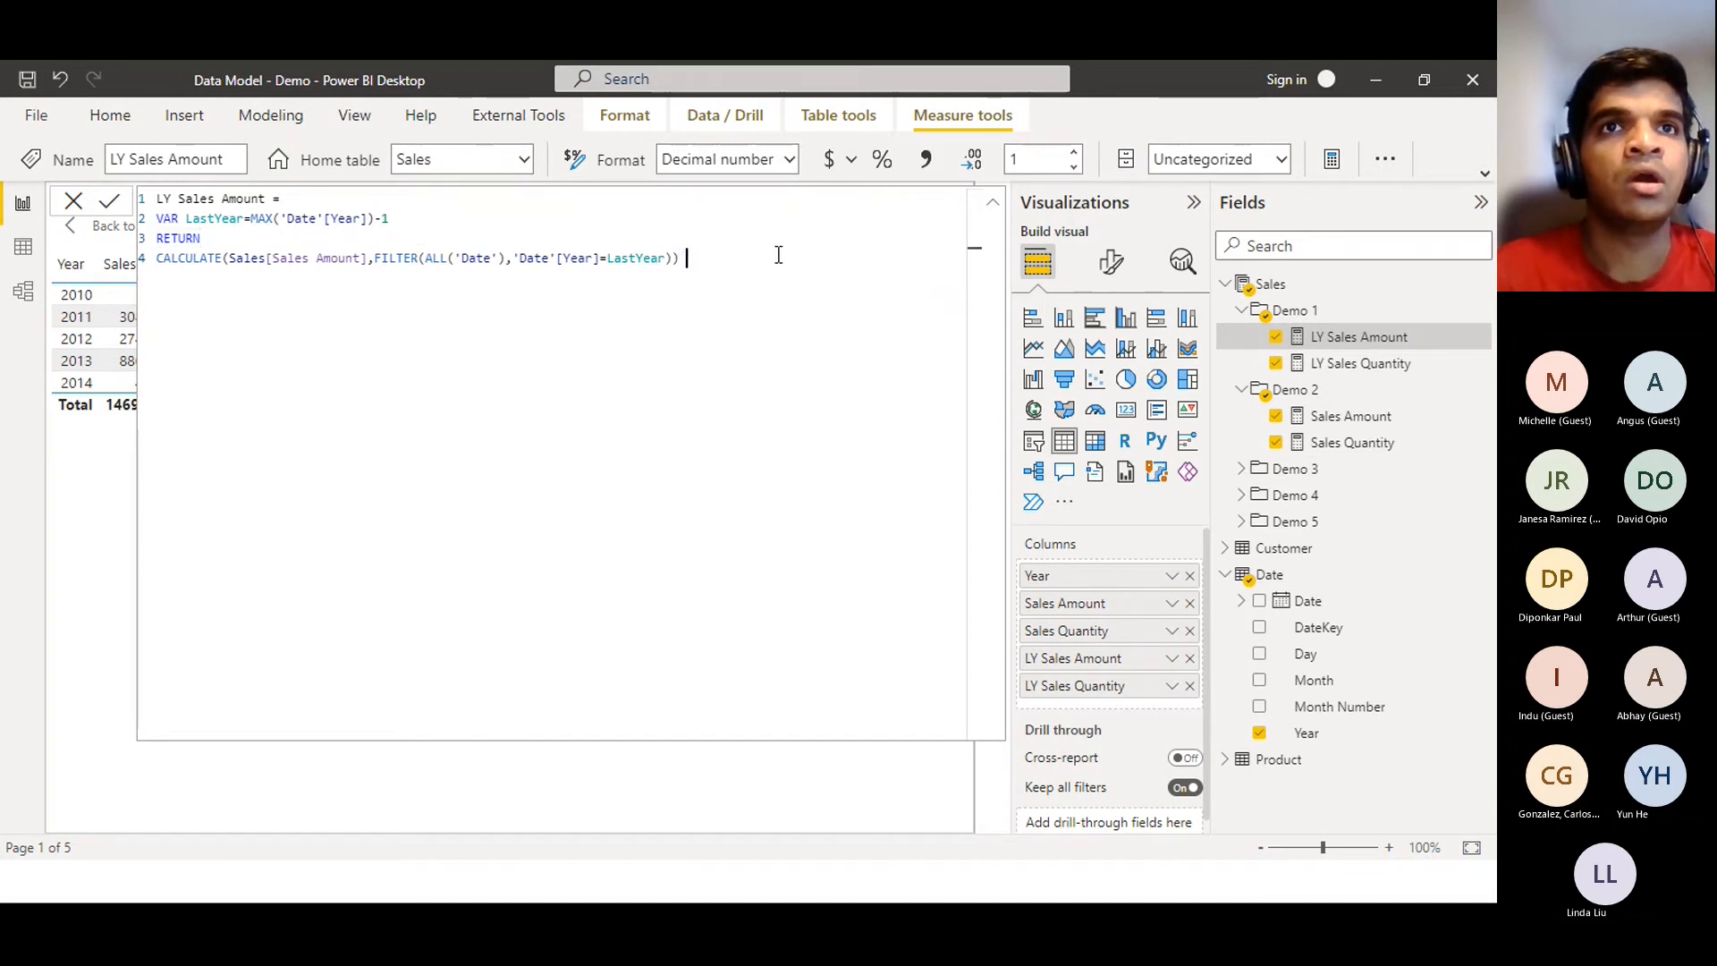
pyautogui.moveTo(748, 255); pyautogui.dragTo(125, 270)
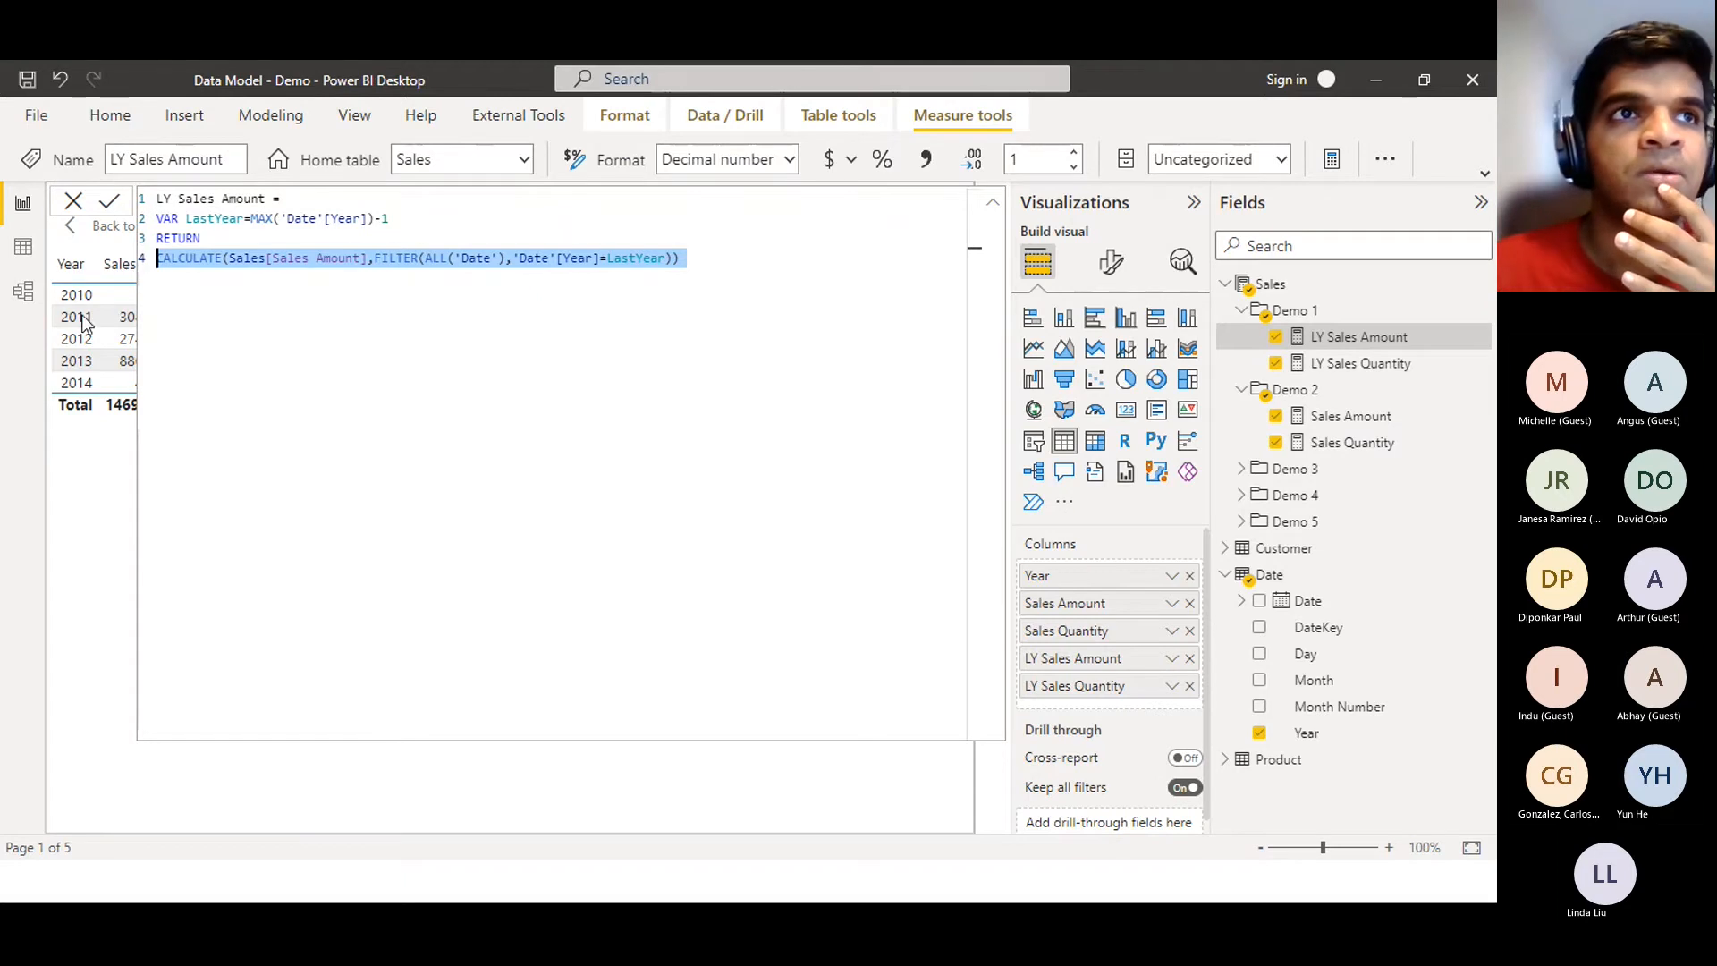
pyautogui.click(20, 293)
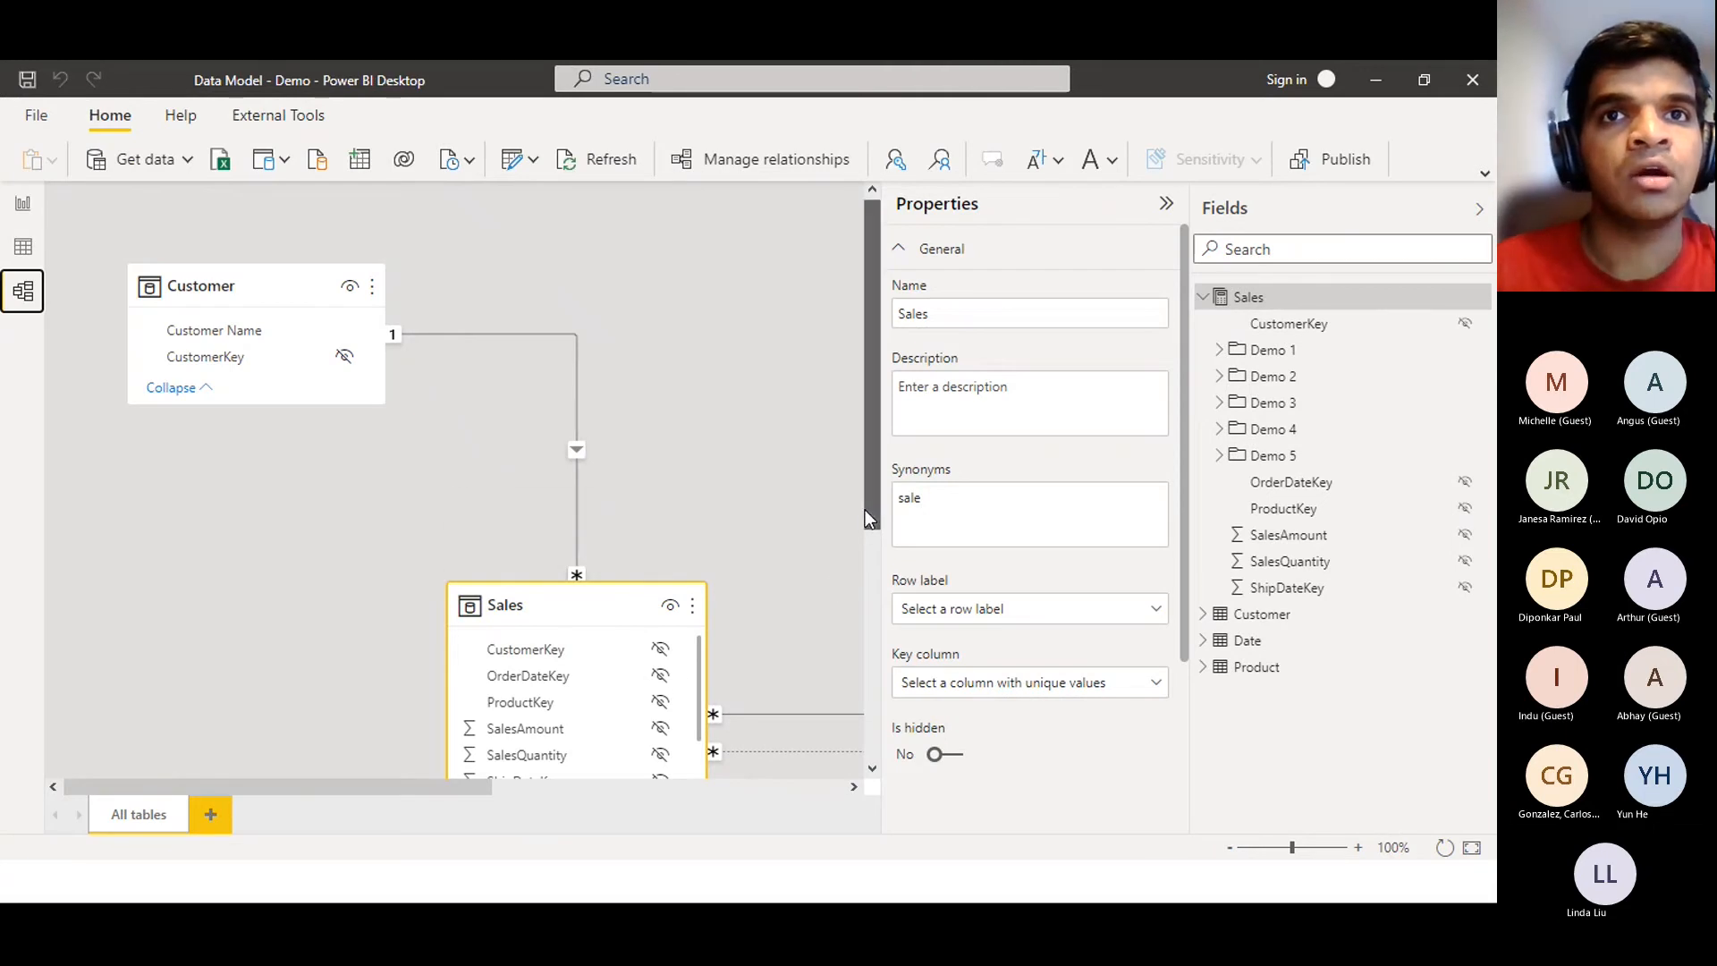
# Pan around the model diagram to inspect the Sales and Date tables, then return to Report view
pyautogui.moveTo(867, 512); pyautogui.dragTo(872, 613)
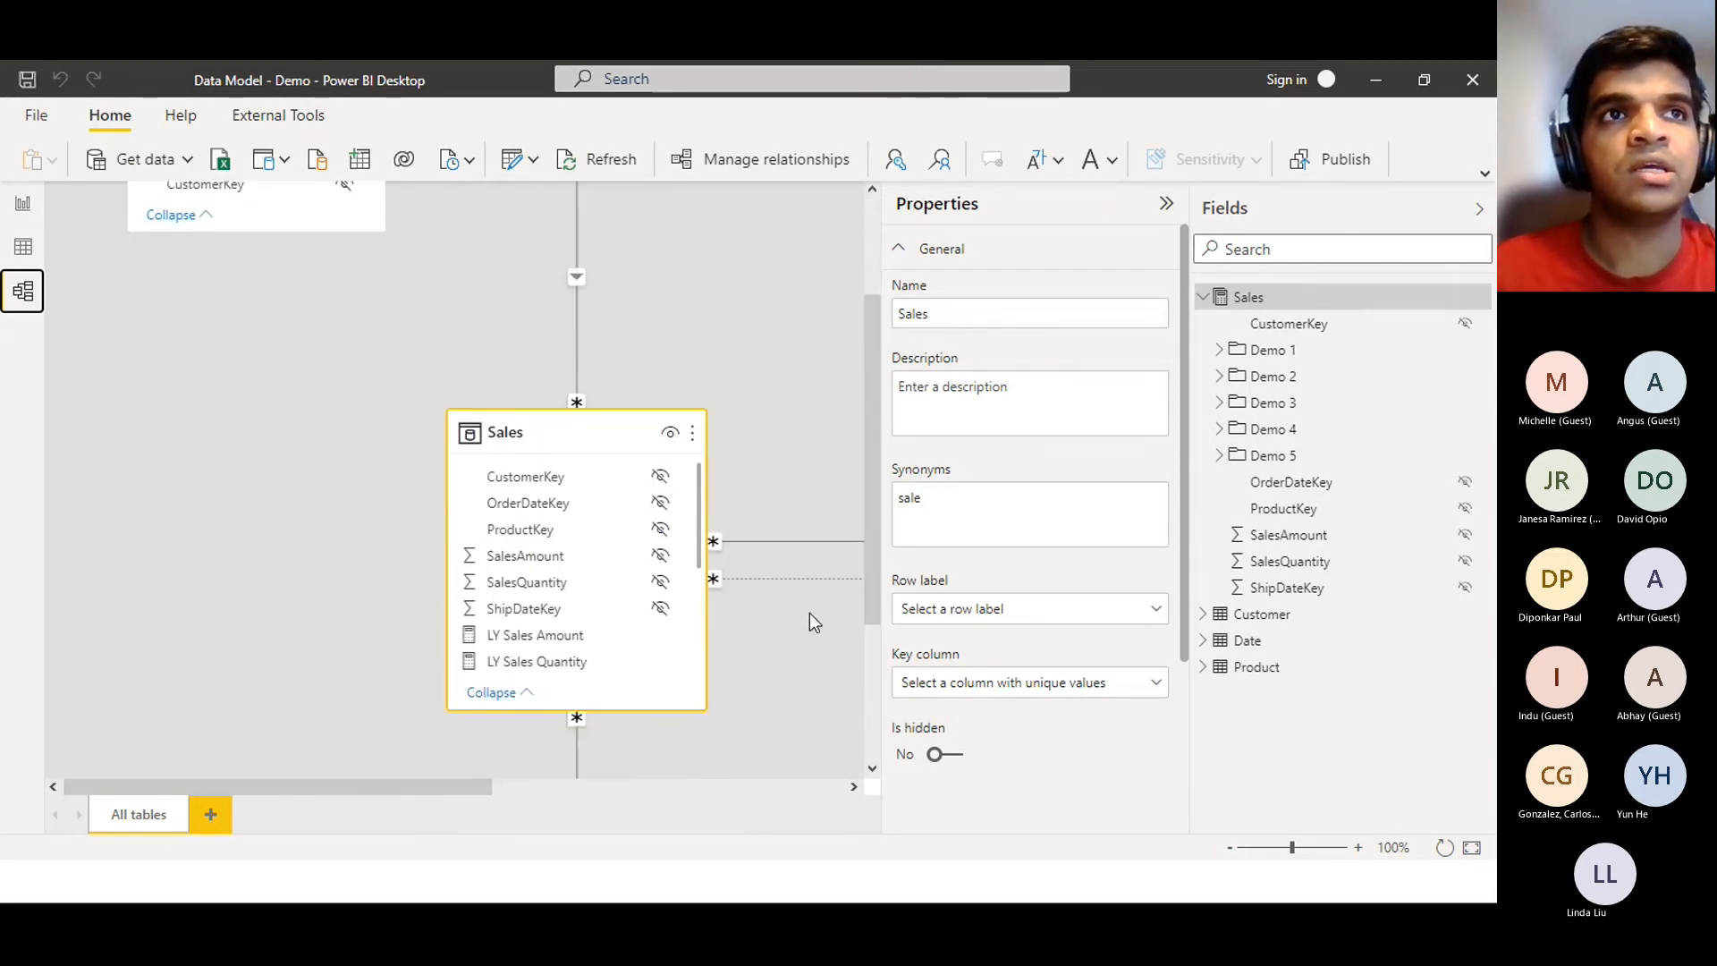
pyautogui.moveTo(879, 559); pyautogui.dragTo(862, 503)
pyautogui.moveTo(442, 790); pyautogui.dragTo(759, 785)
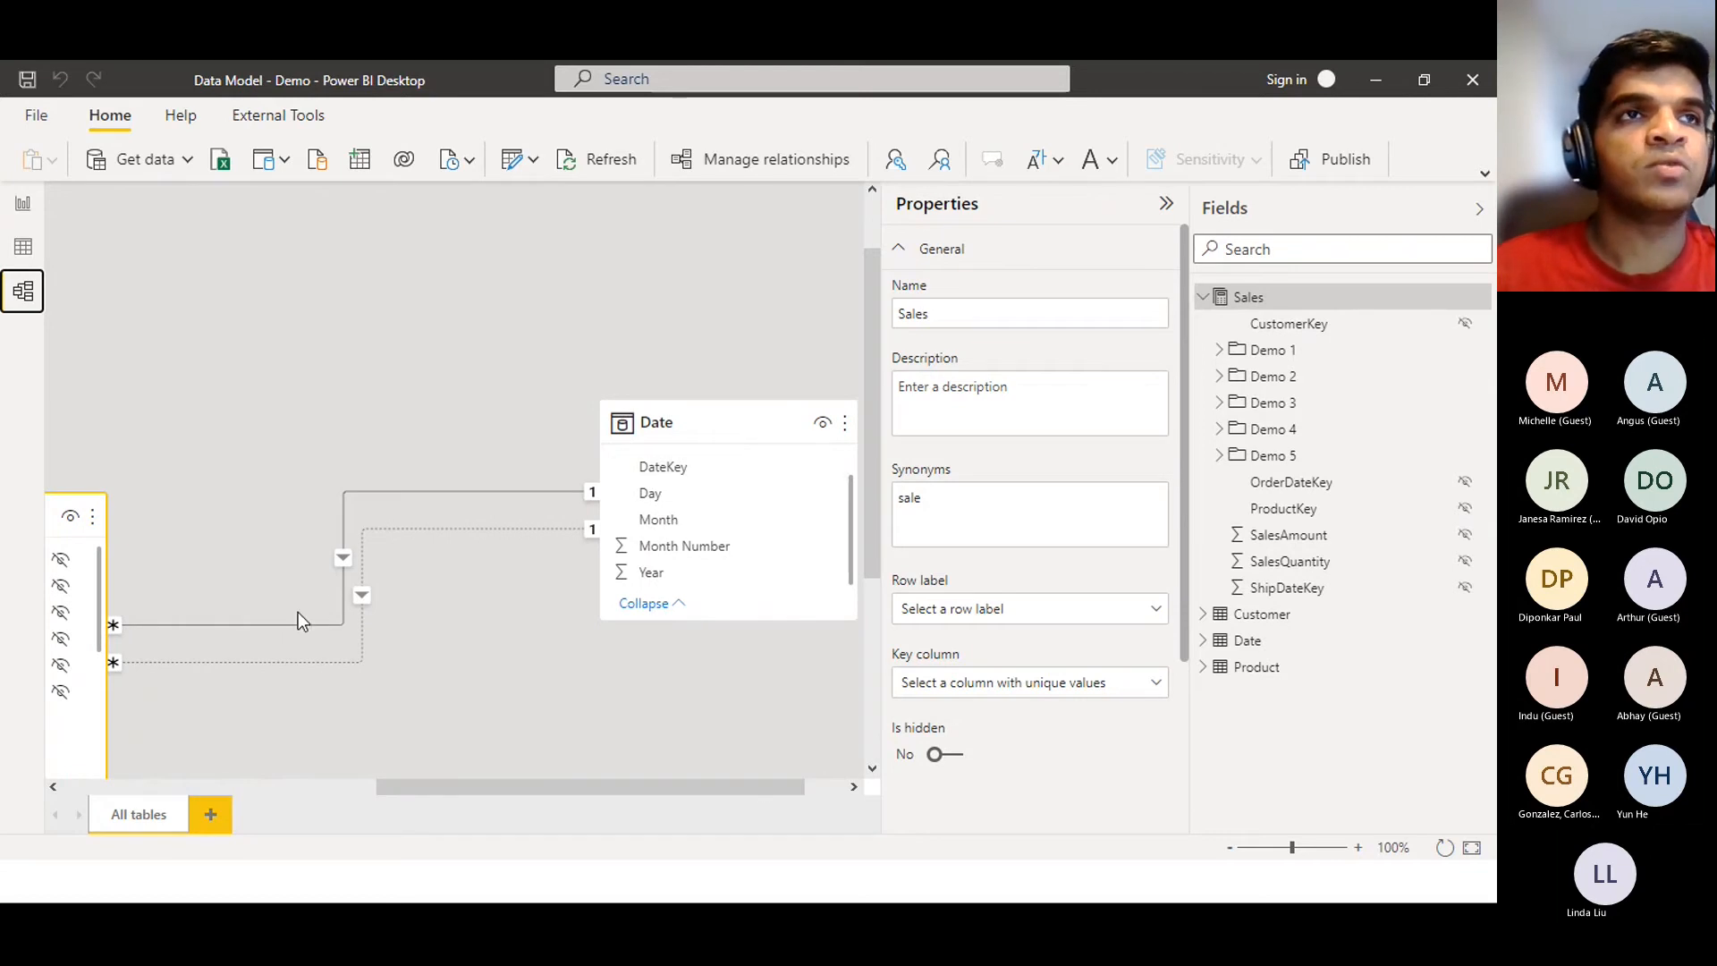
pyautogui.click(22, 203)
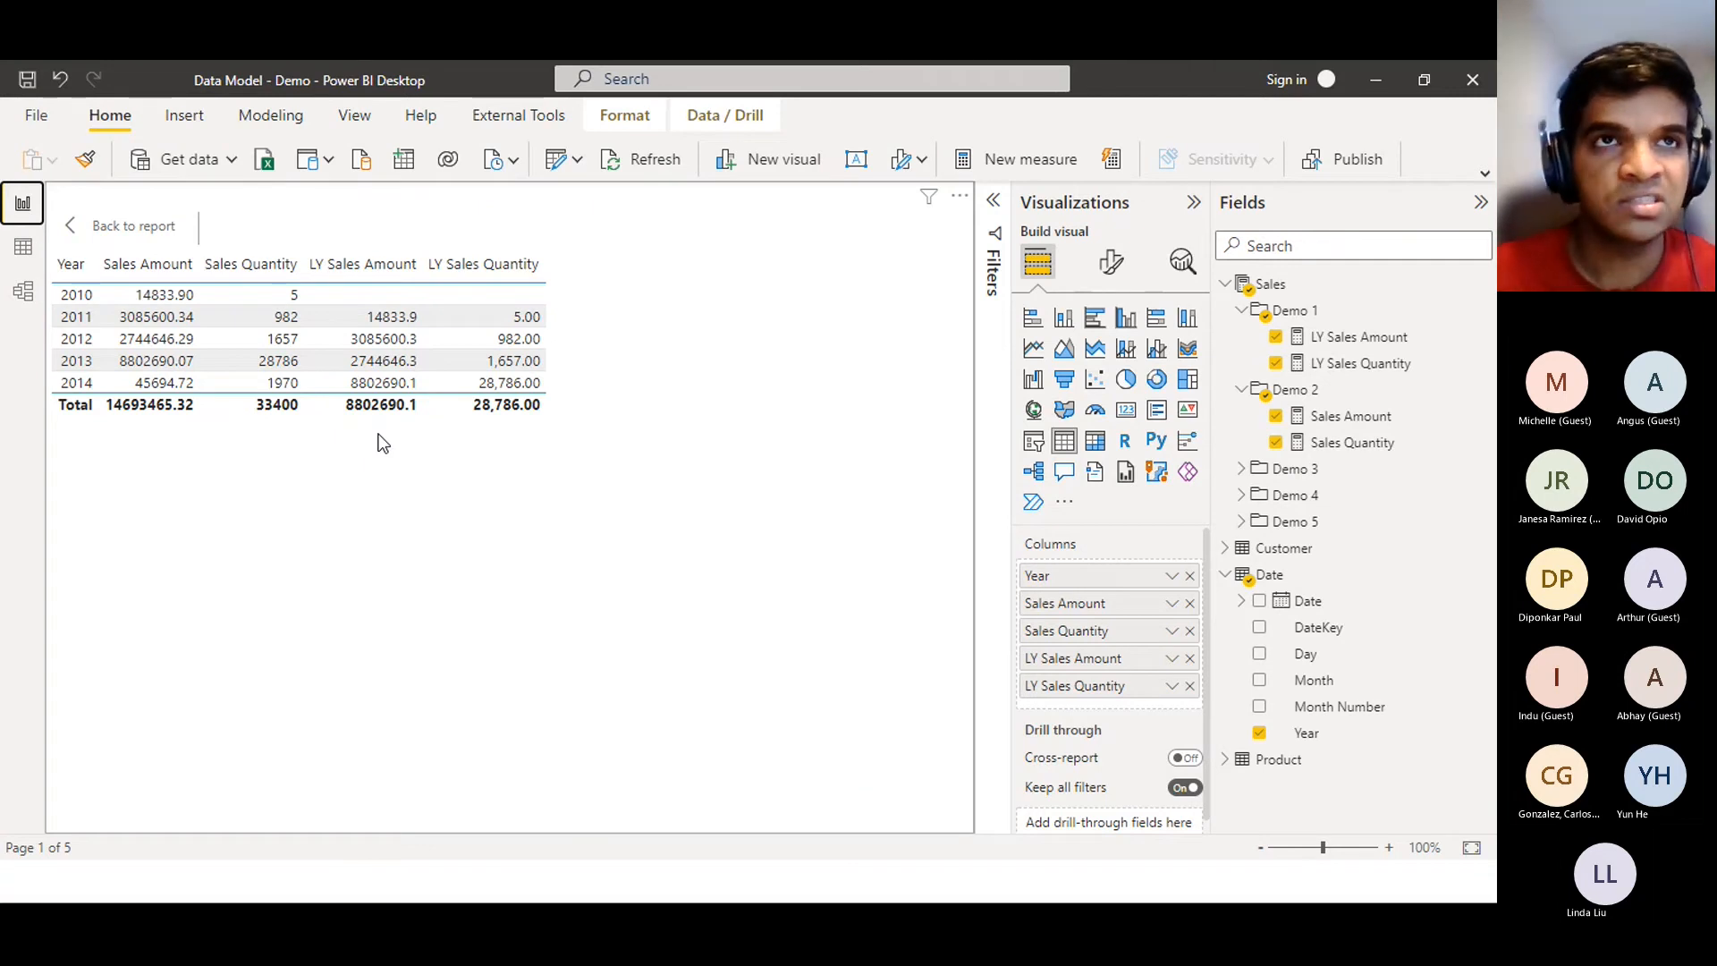
pyautogui.click(1357, 339)
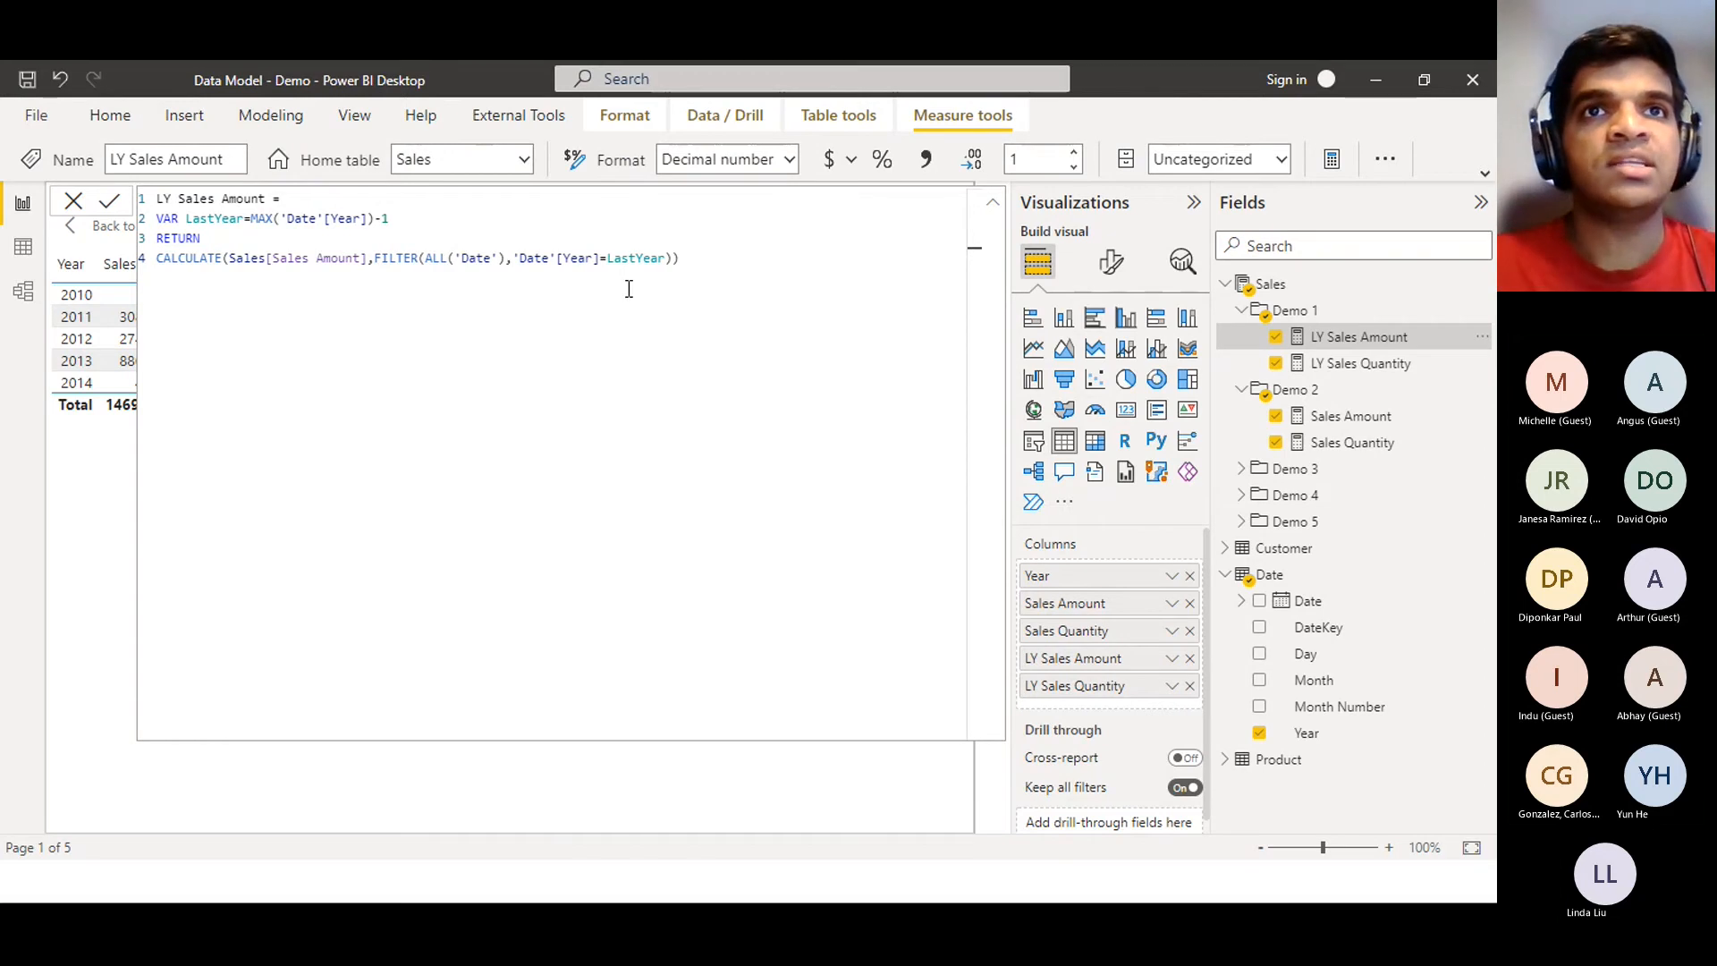
pyautogui.moveTo(696, 258); pyautogui.dragTo(61, 237)
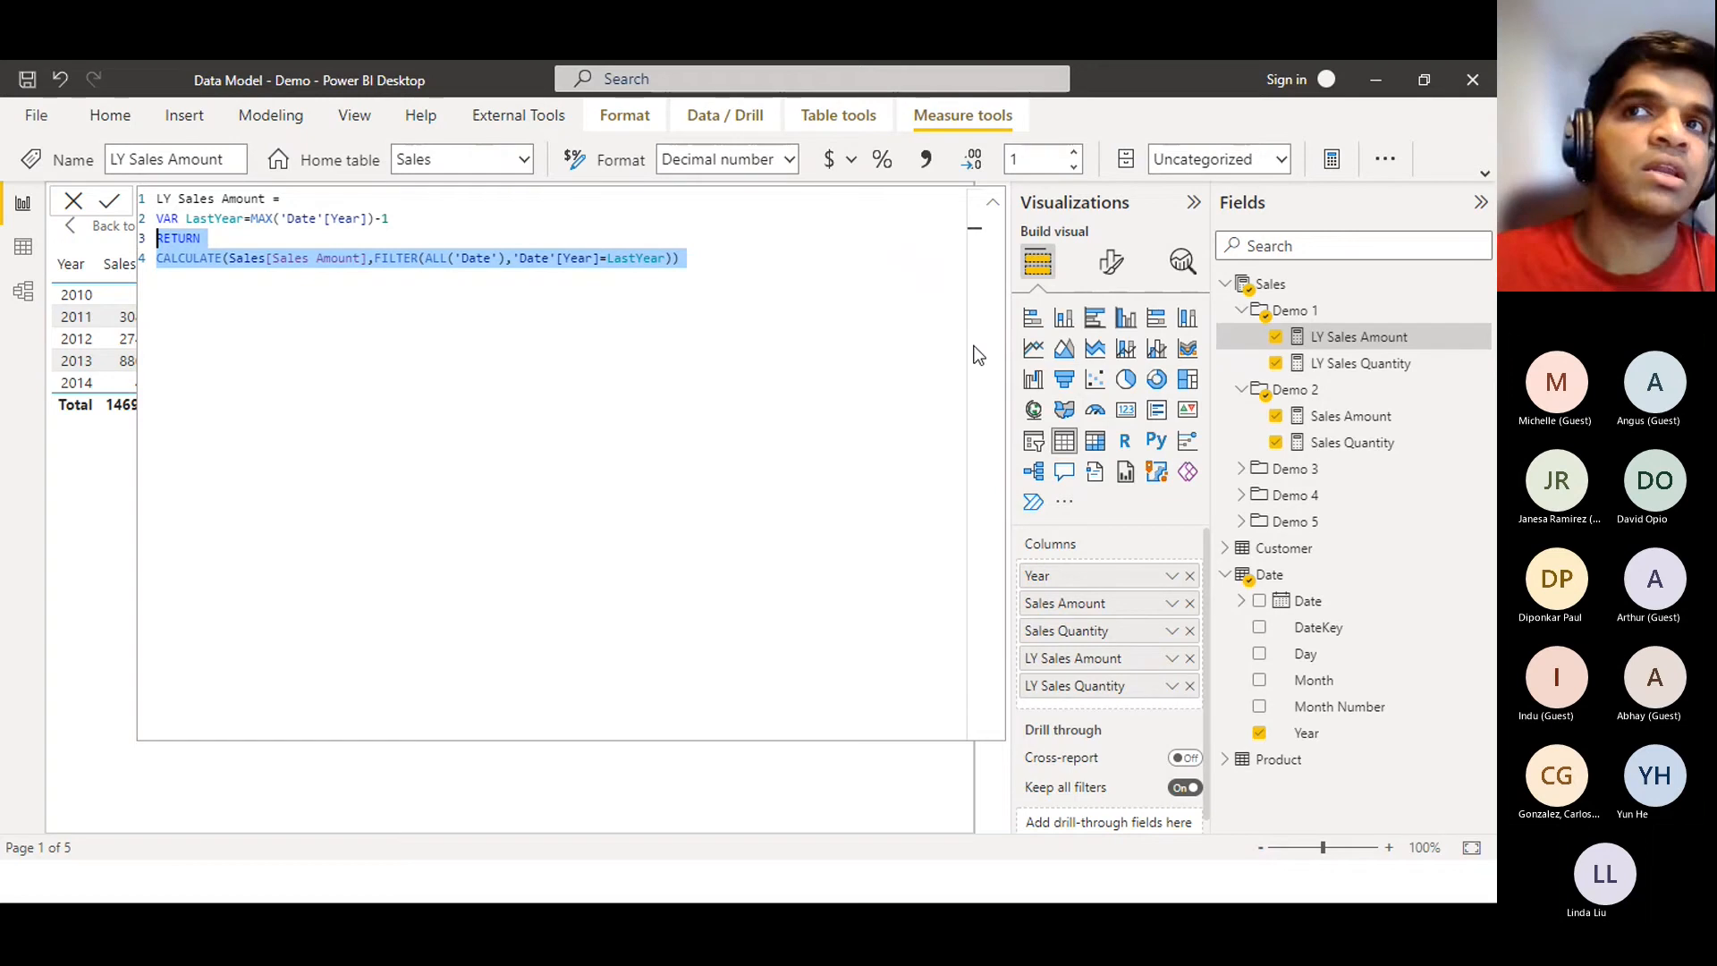
pyautogui.click(1363, 380)
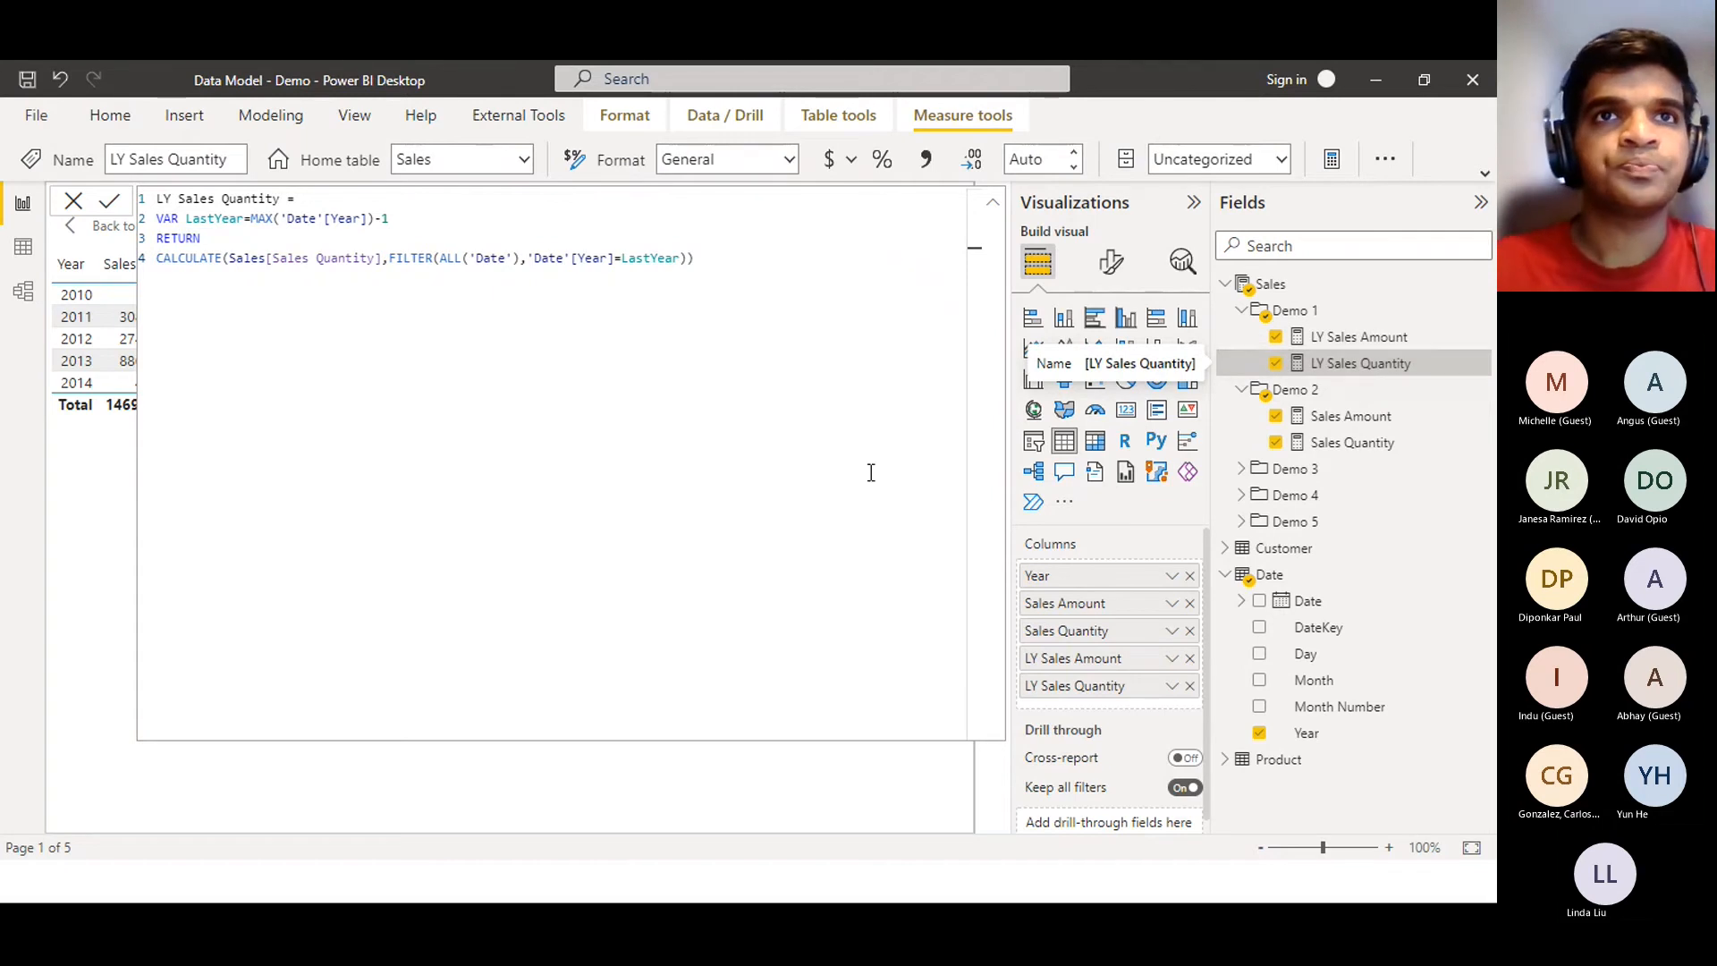
pyautogui.moveTo(752, 261); pyautogui.dragTo(136, 220)
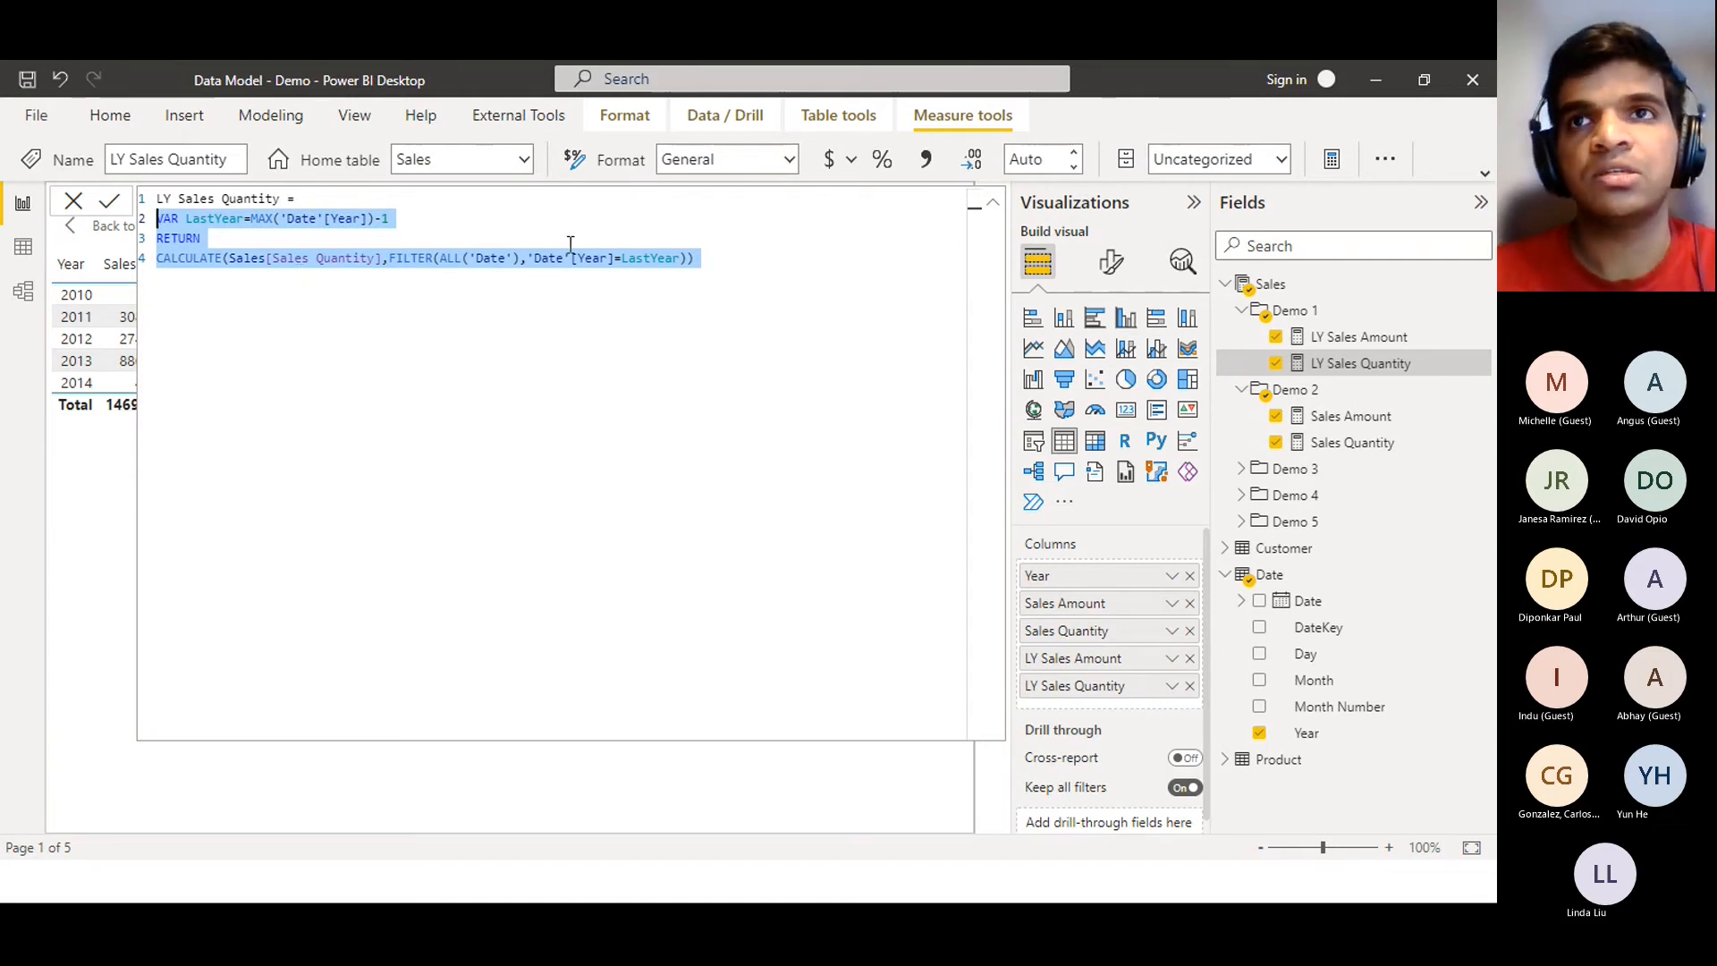
pyautogui.click(1357, 337)
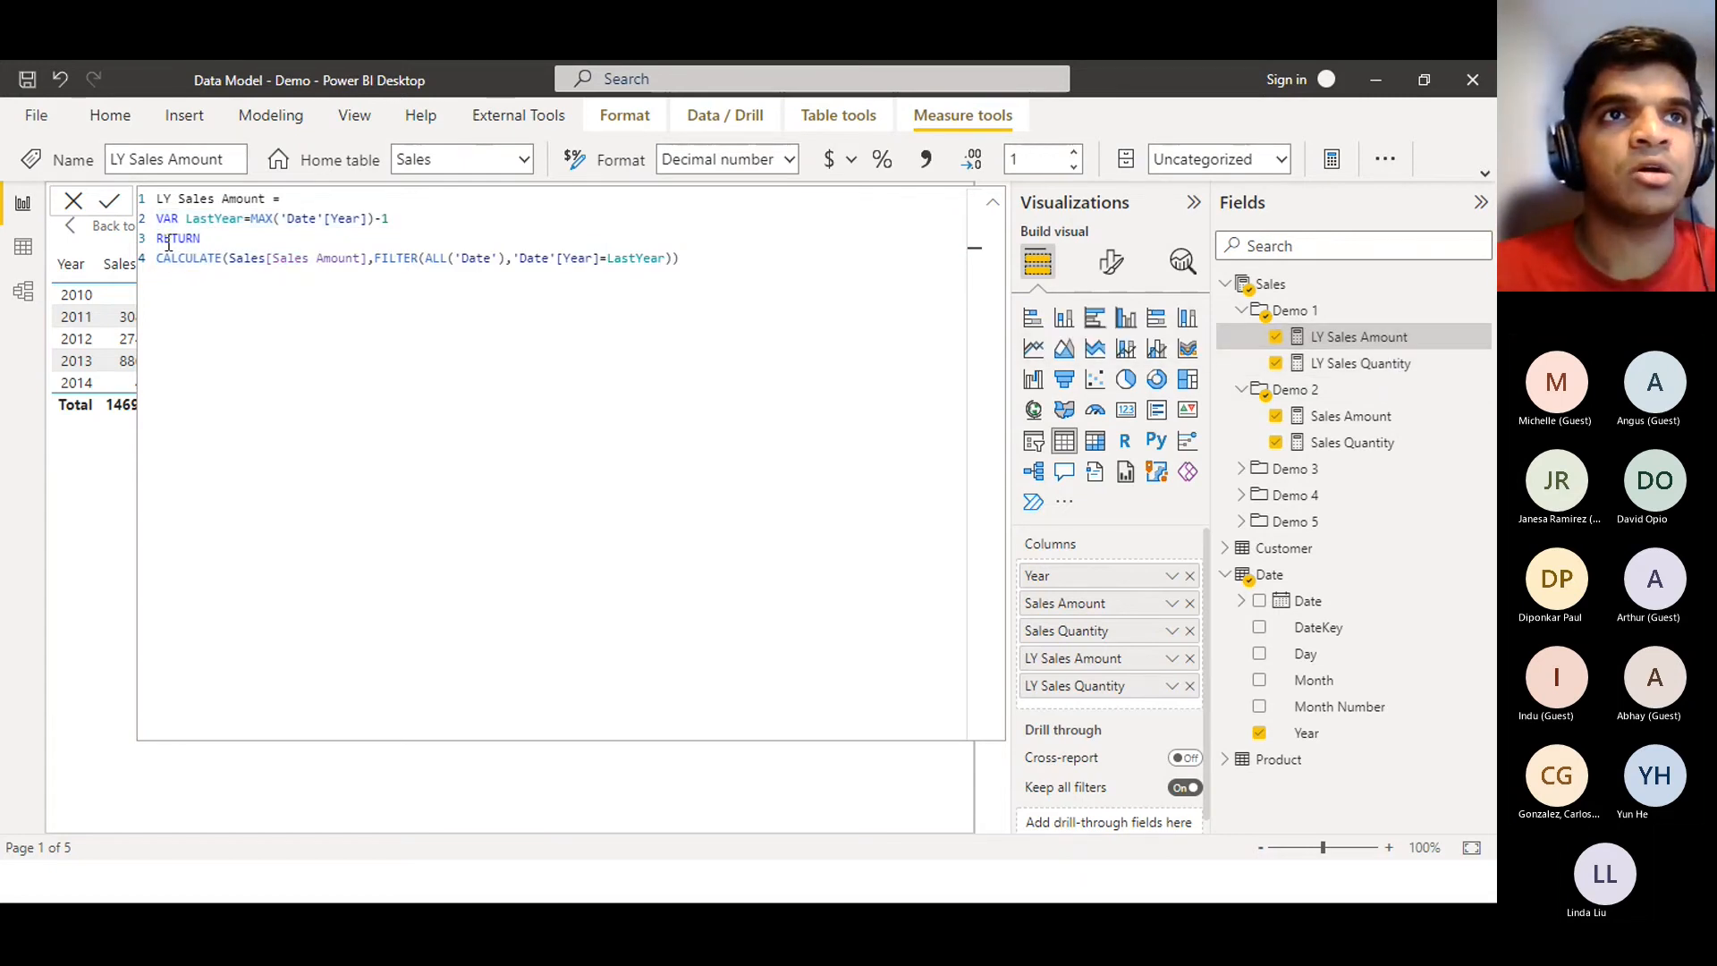
pyautogui.moveTo(159, 220); pyautogui.dragTo(411, 220)
pyautogui.moveTo(157, 238); pyautogui.dragTo(706, 272)
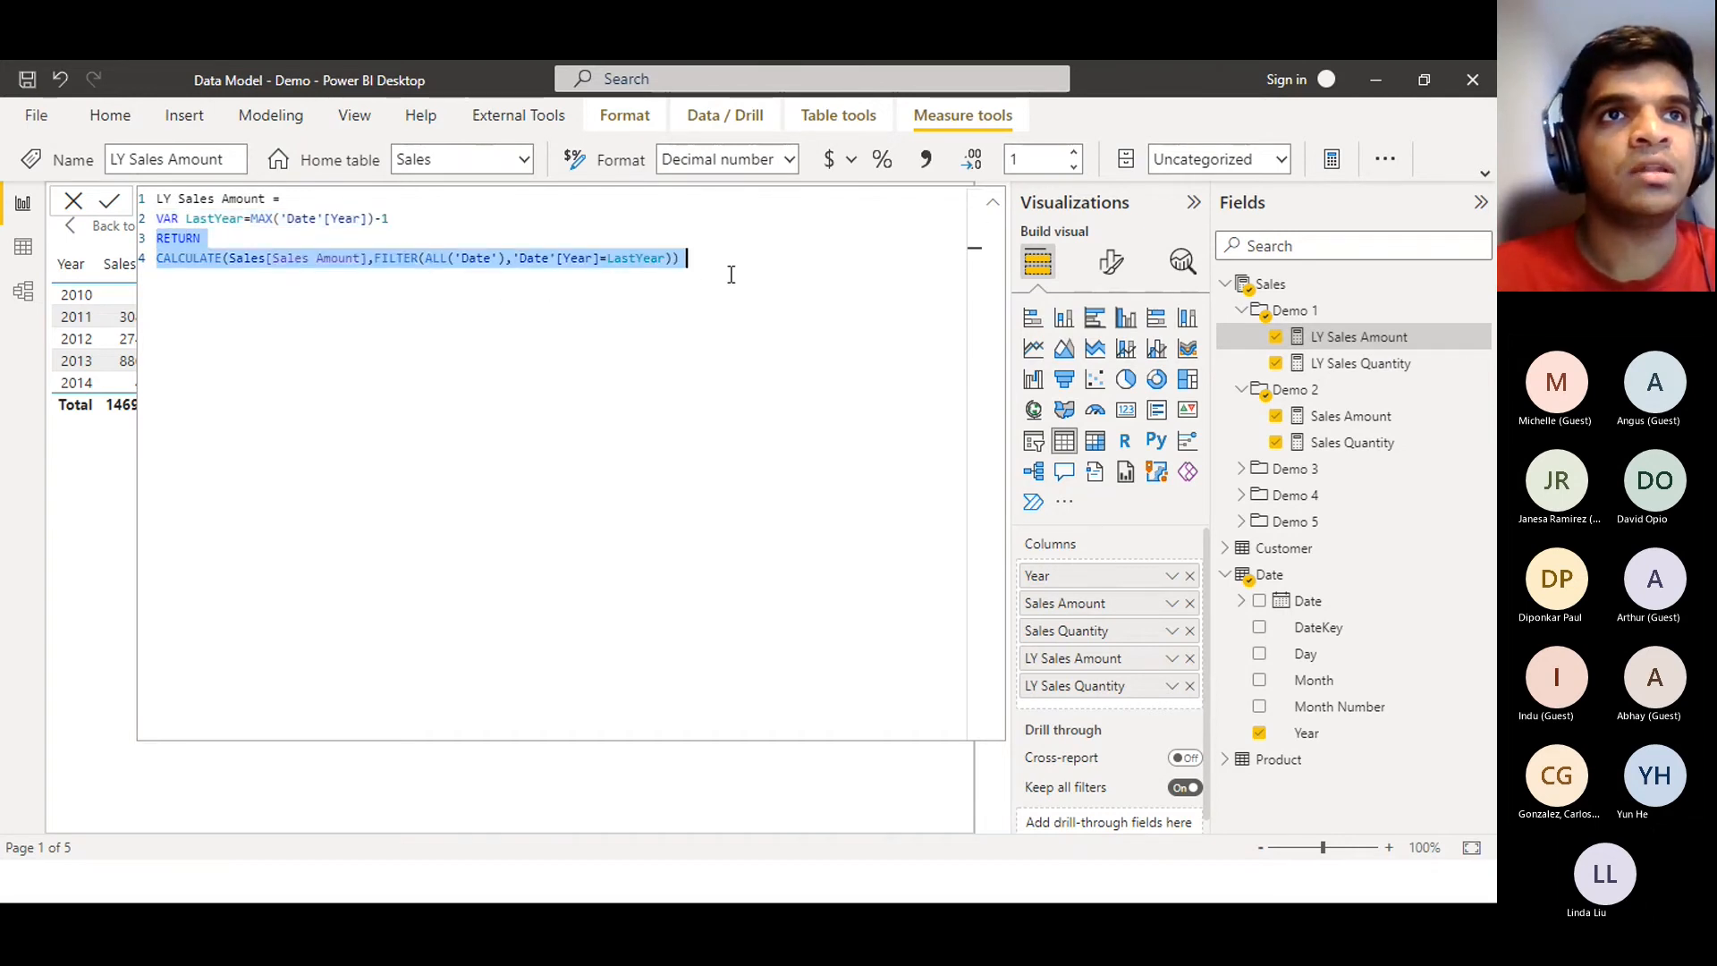
pyautogui.tripleClick(293, 263)
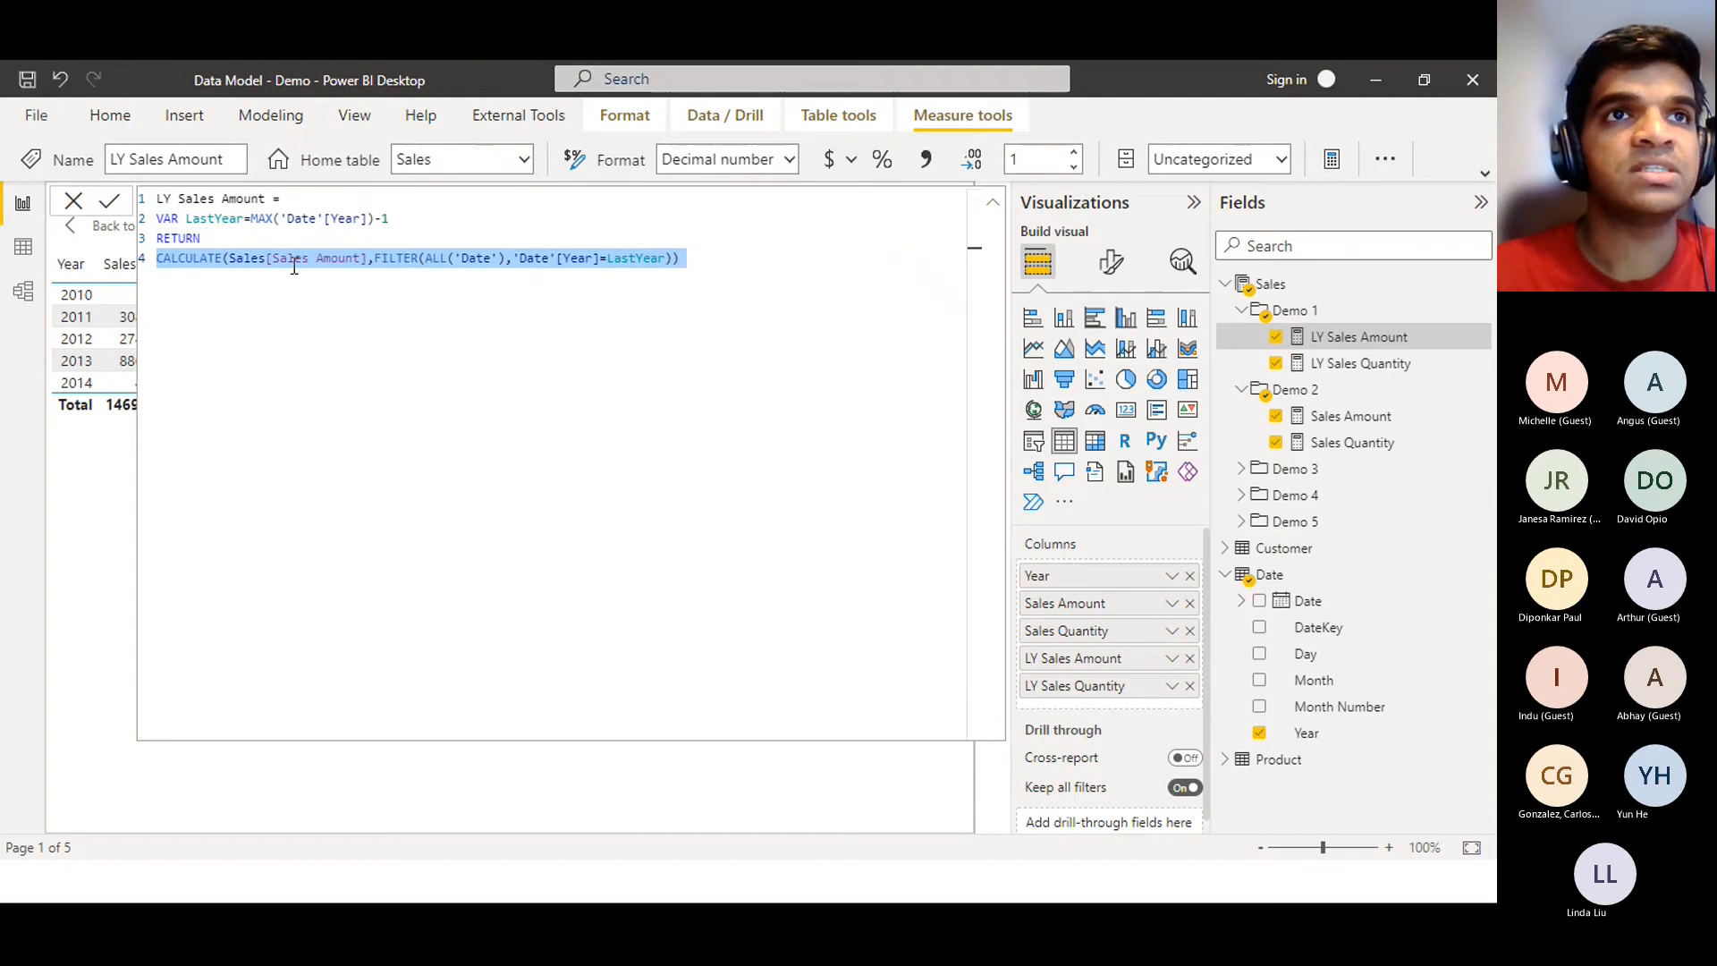
pyautogui.click(294, 263)
pyautogui.click(362, 259)
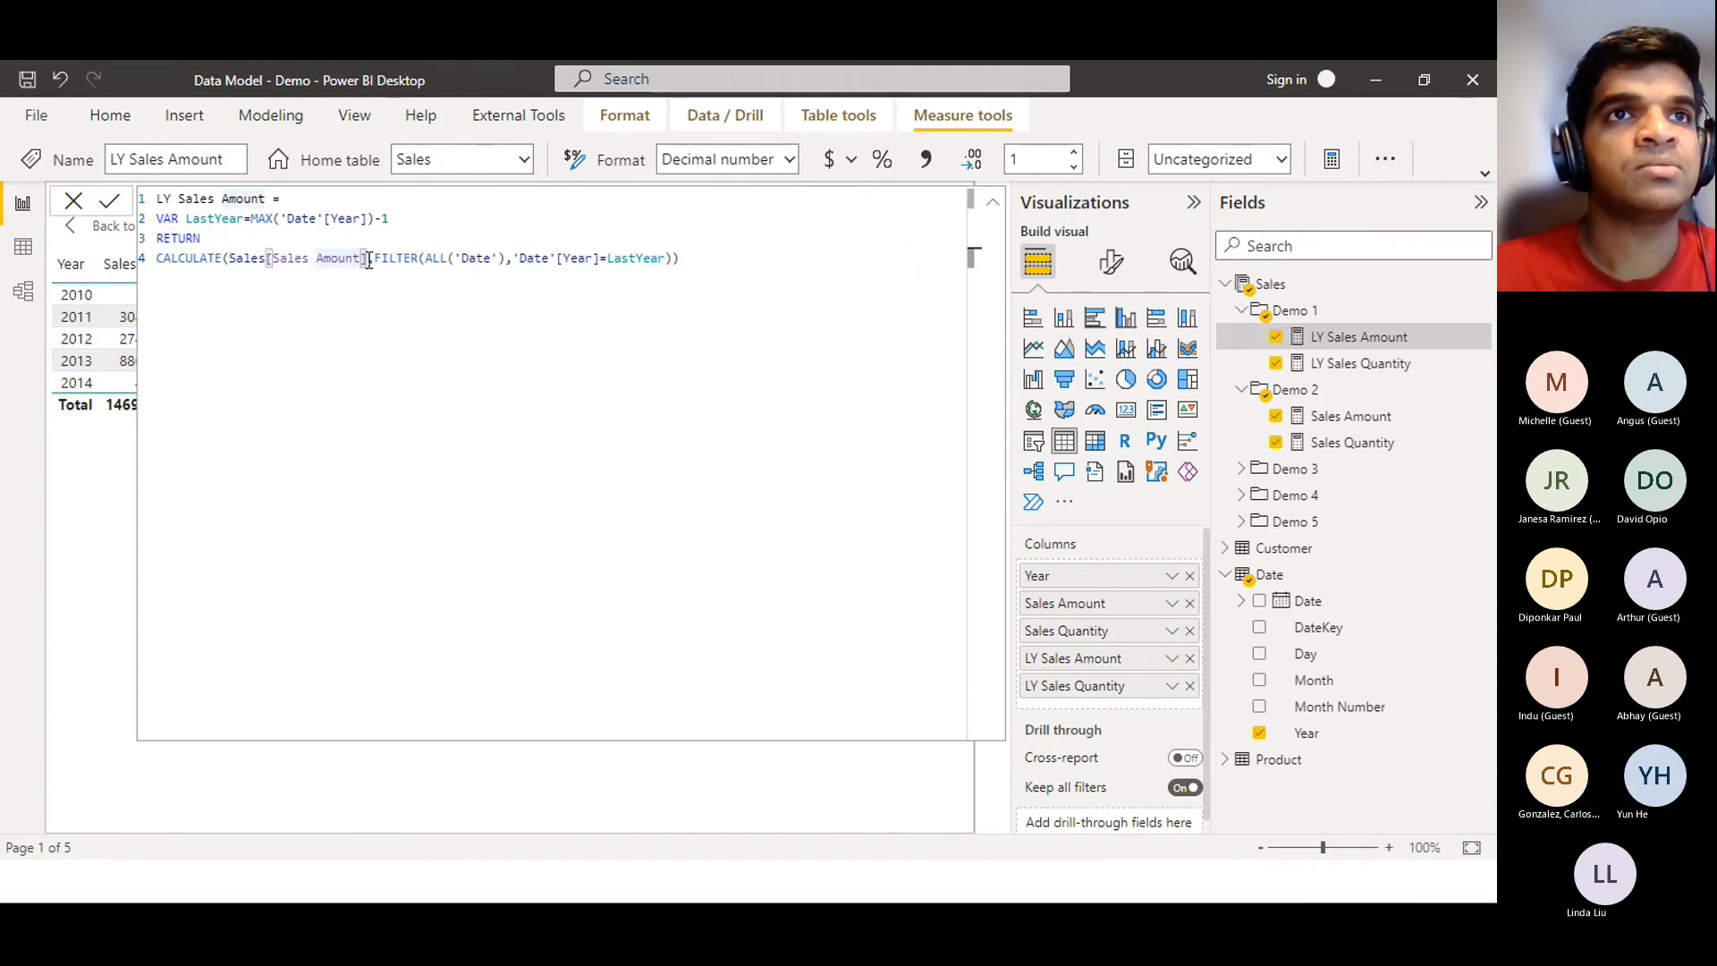
pyautogui.moveTo(366, 259); pyautogui.dragTo(238, 261)
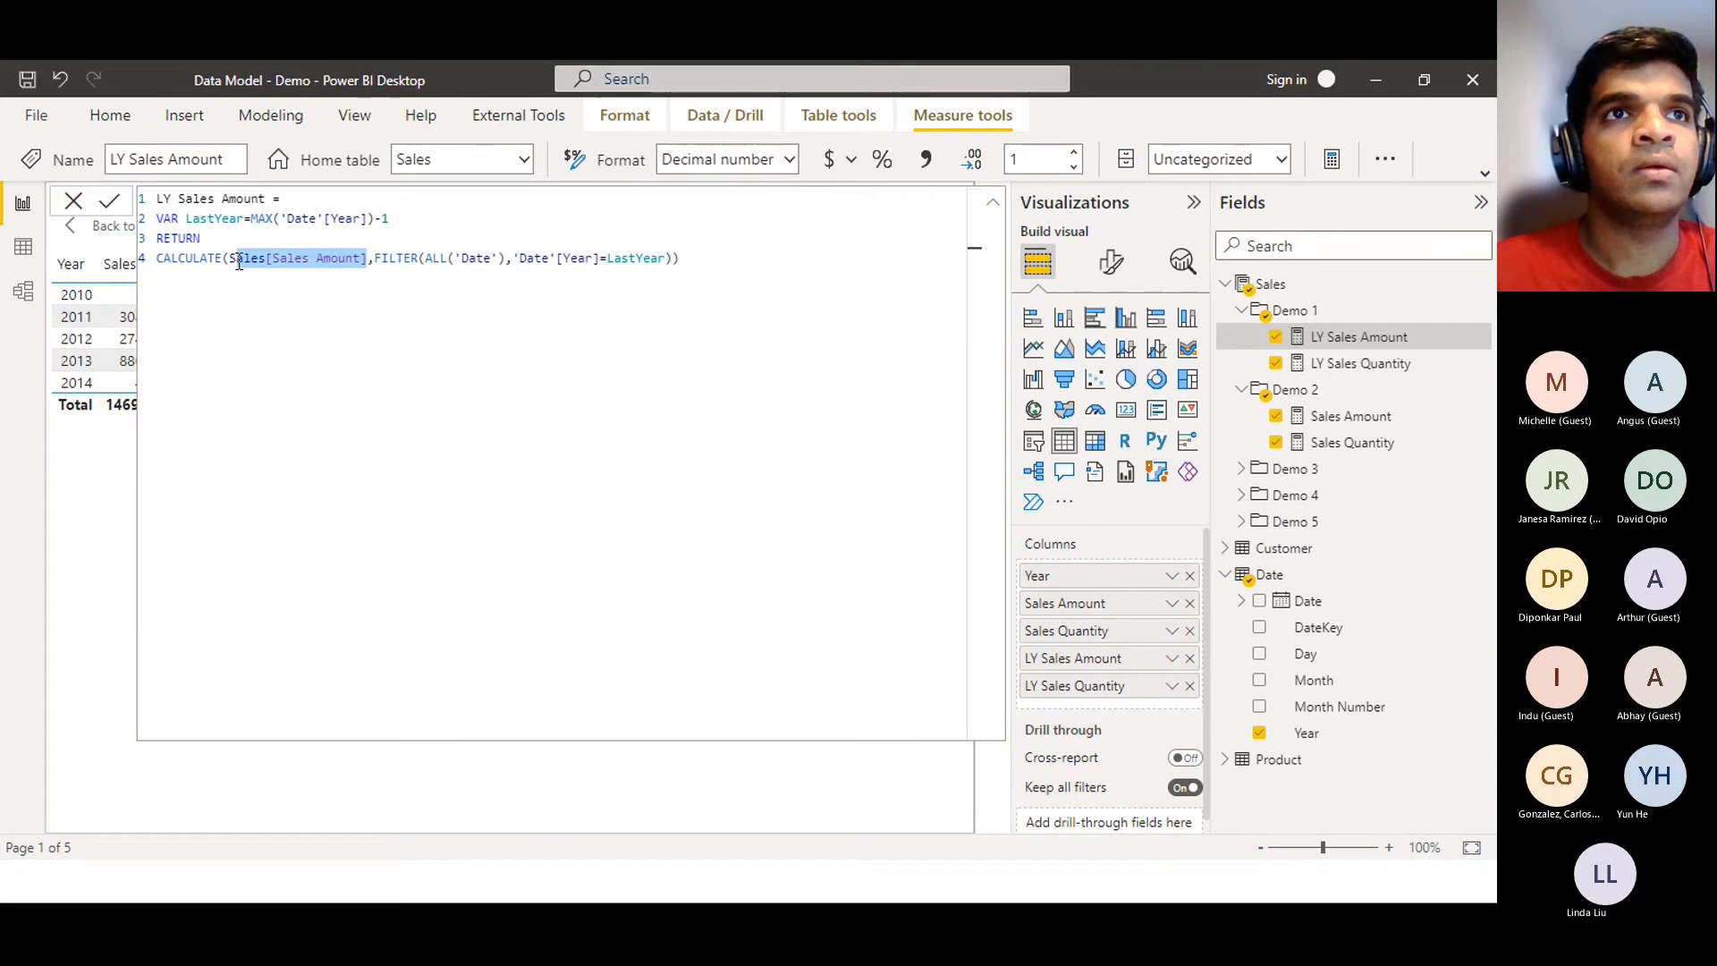
pyautogui.click(1384, 374)
pyautogui.click(380, 259)
pyautogui.moveTo(380, 259); pyautogui.dragTo(235, 268)
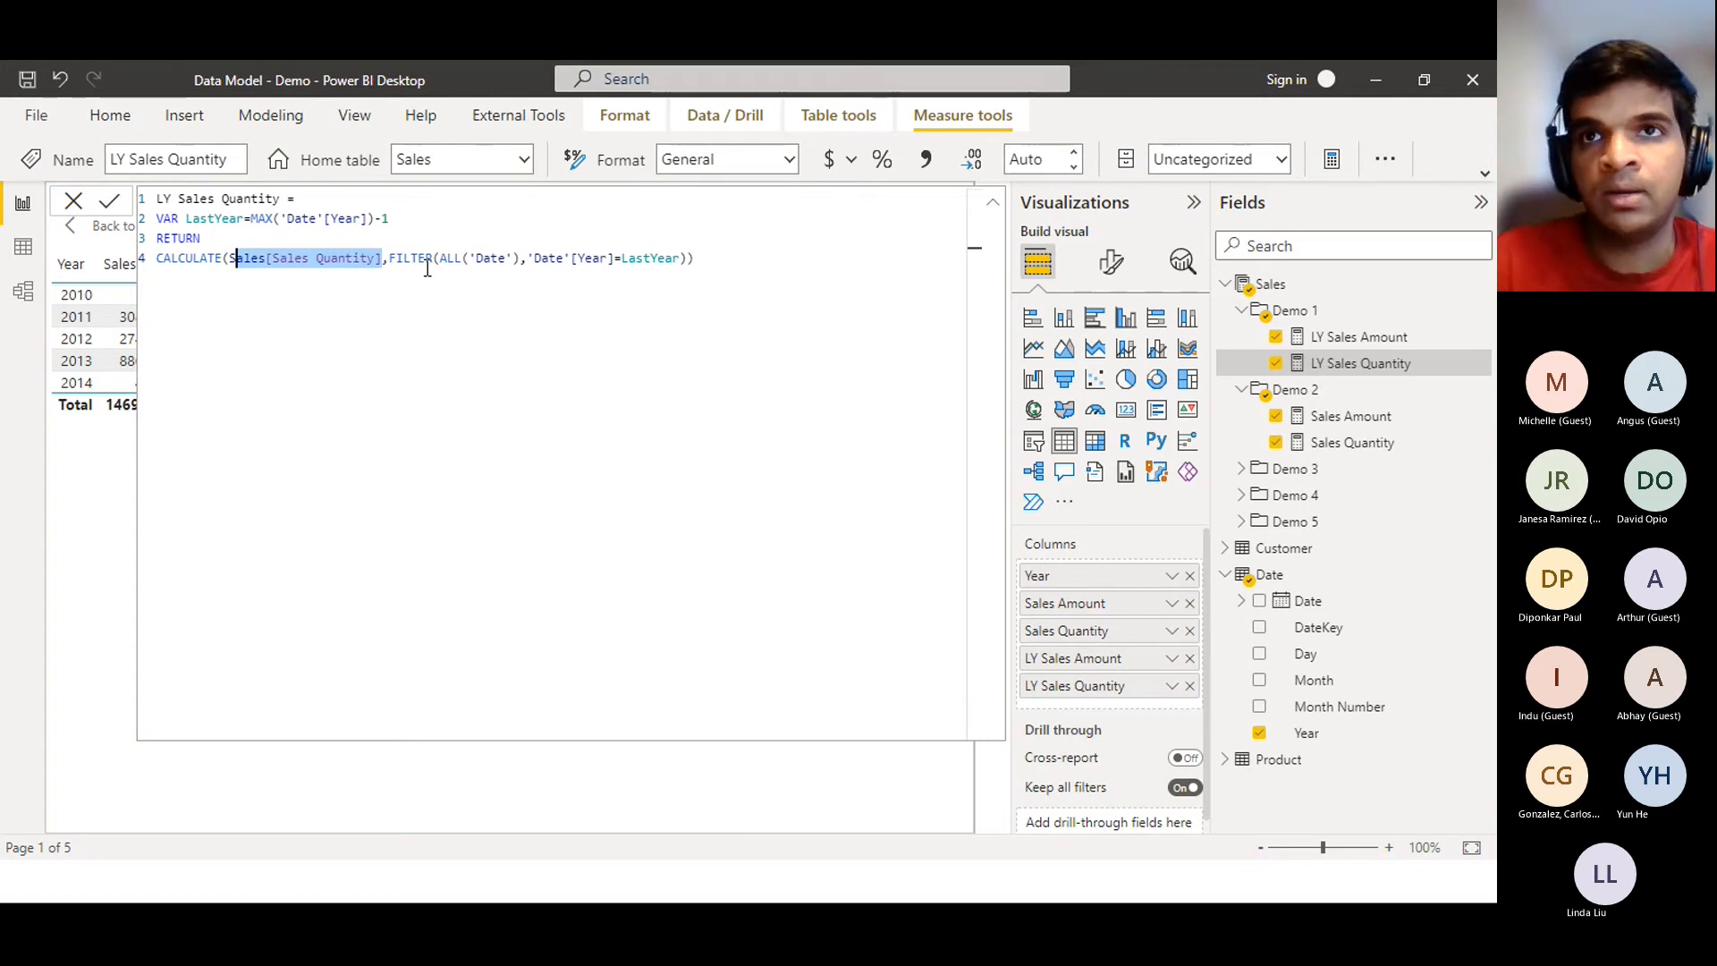
pyautogui.click(1355, 340)
pyautogui.click(1350, 371)
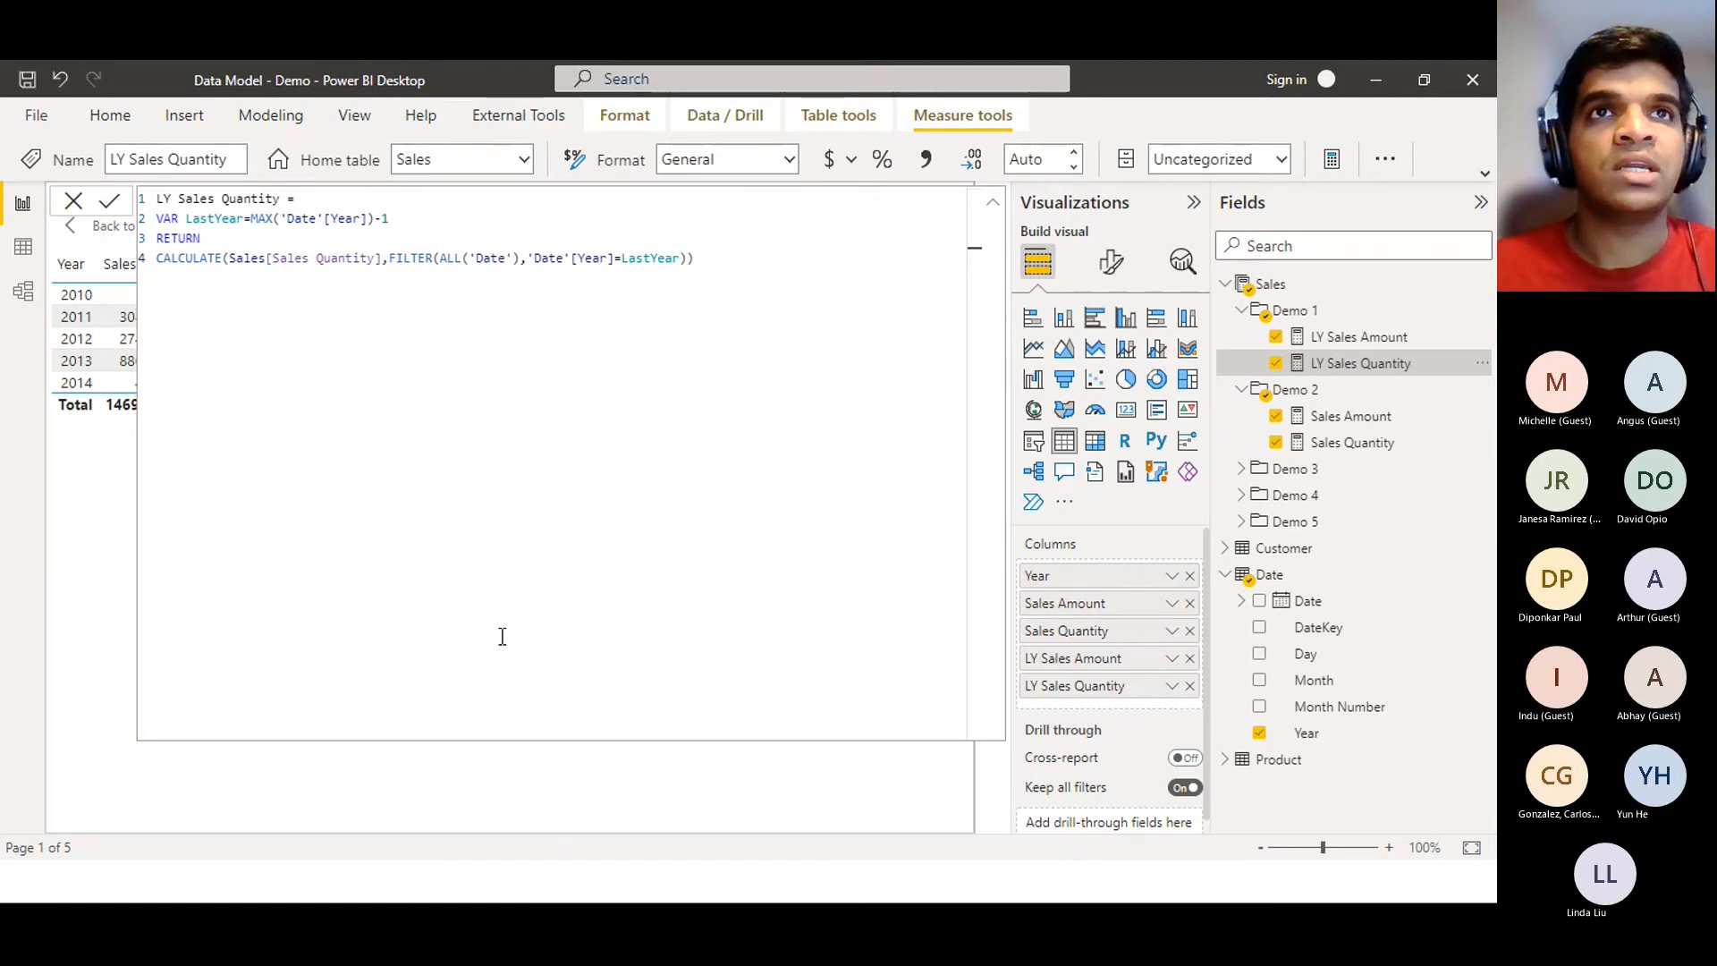
# Launch Tabular Editor from the External Tools tab and bring its window over the report
pyautogui.click(107, 118)
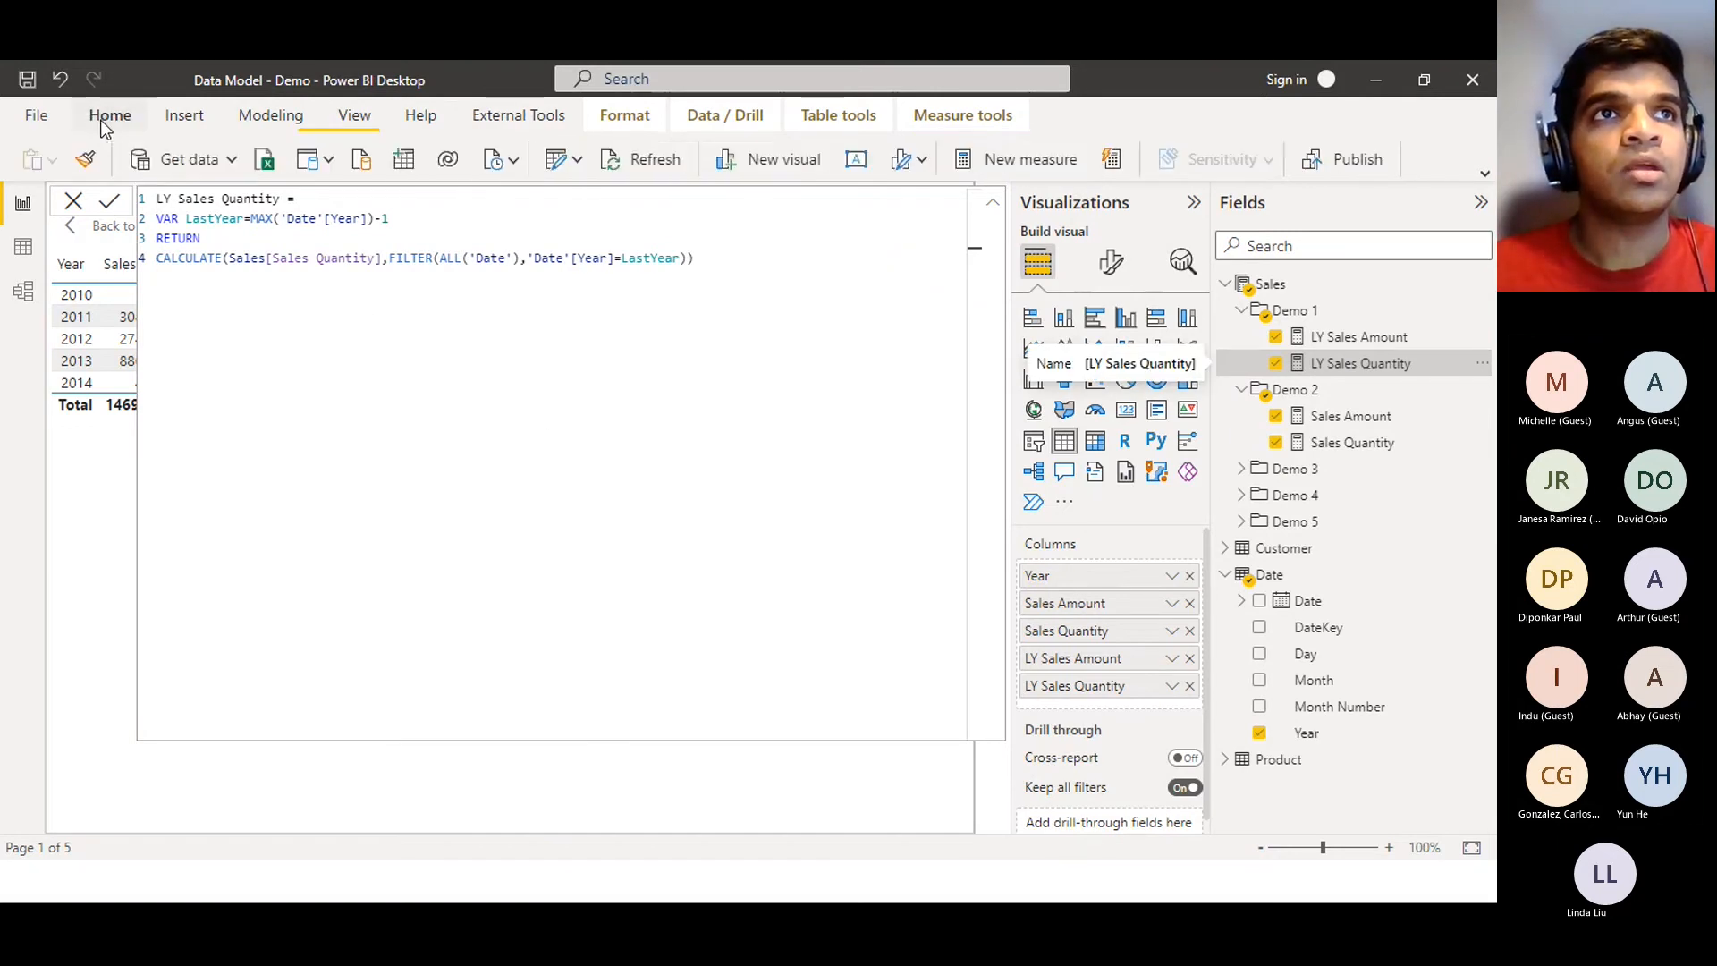
pyautogui.click(542, 125)
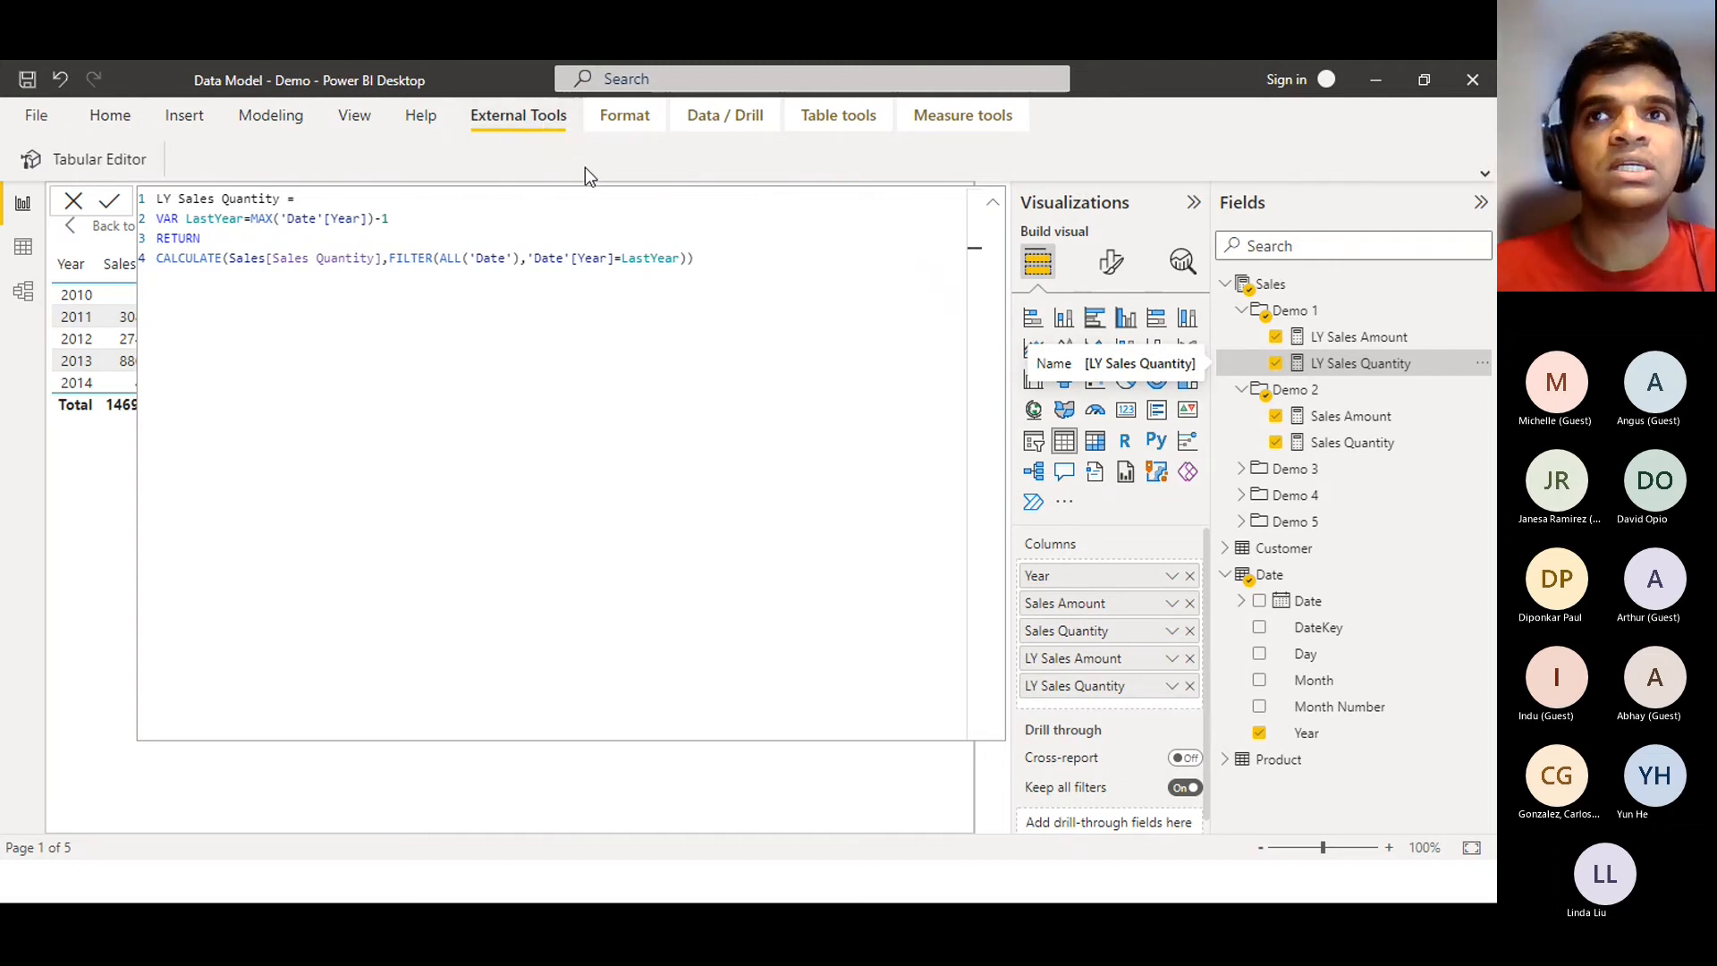
pyautogui.click(1487, 174)
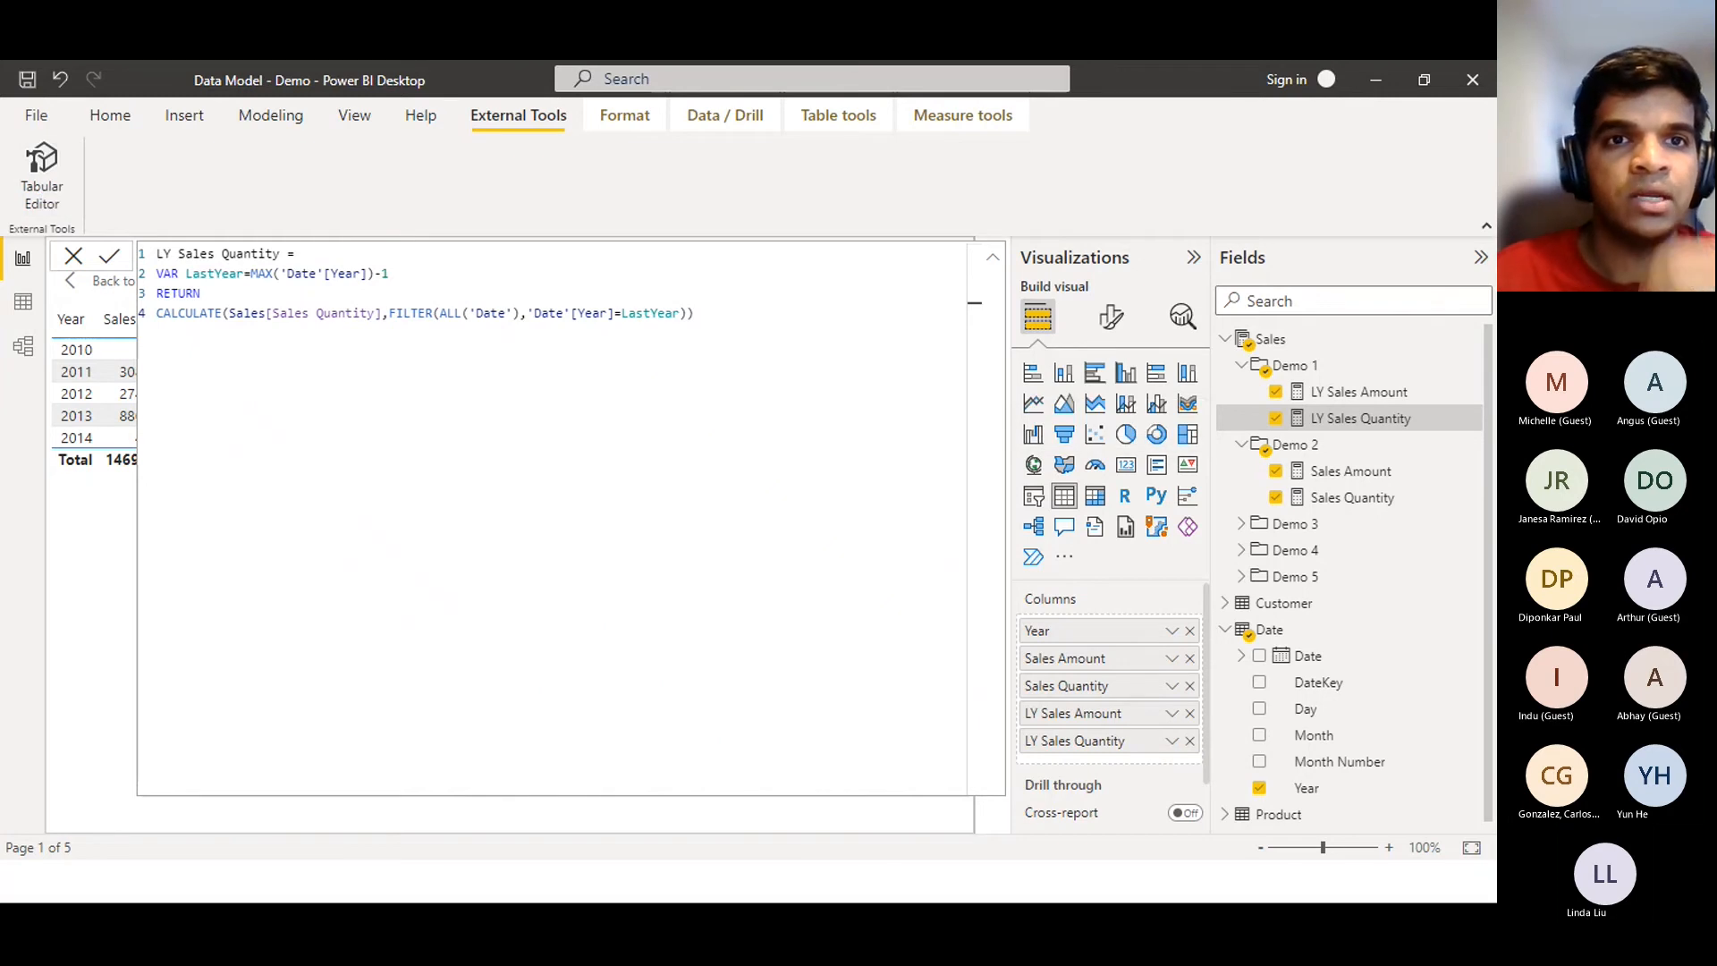
pyautogui.moveTo(662, 689); pyautogui.dragTo(623, 124)
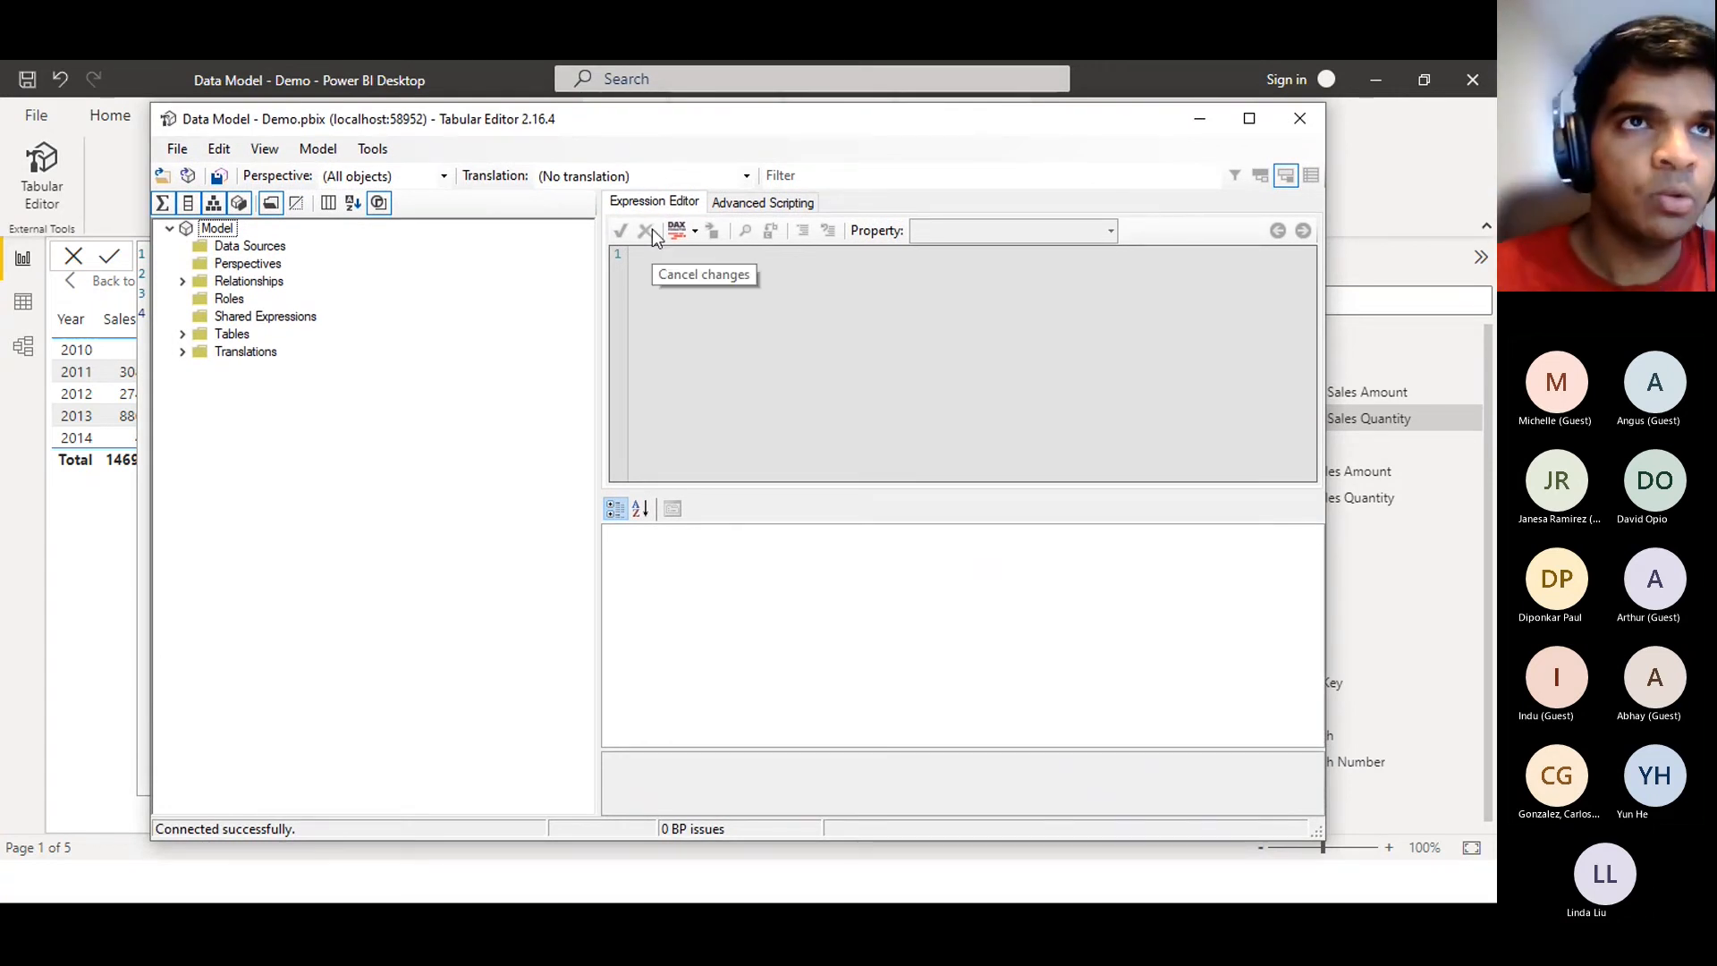
# Expand Tables and create a new Calculation Group from the Tables context menu
pyautogui.click(184, 334)
pyautogui.click(184, 335)
pyautogui.click(184, 335)
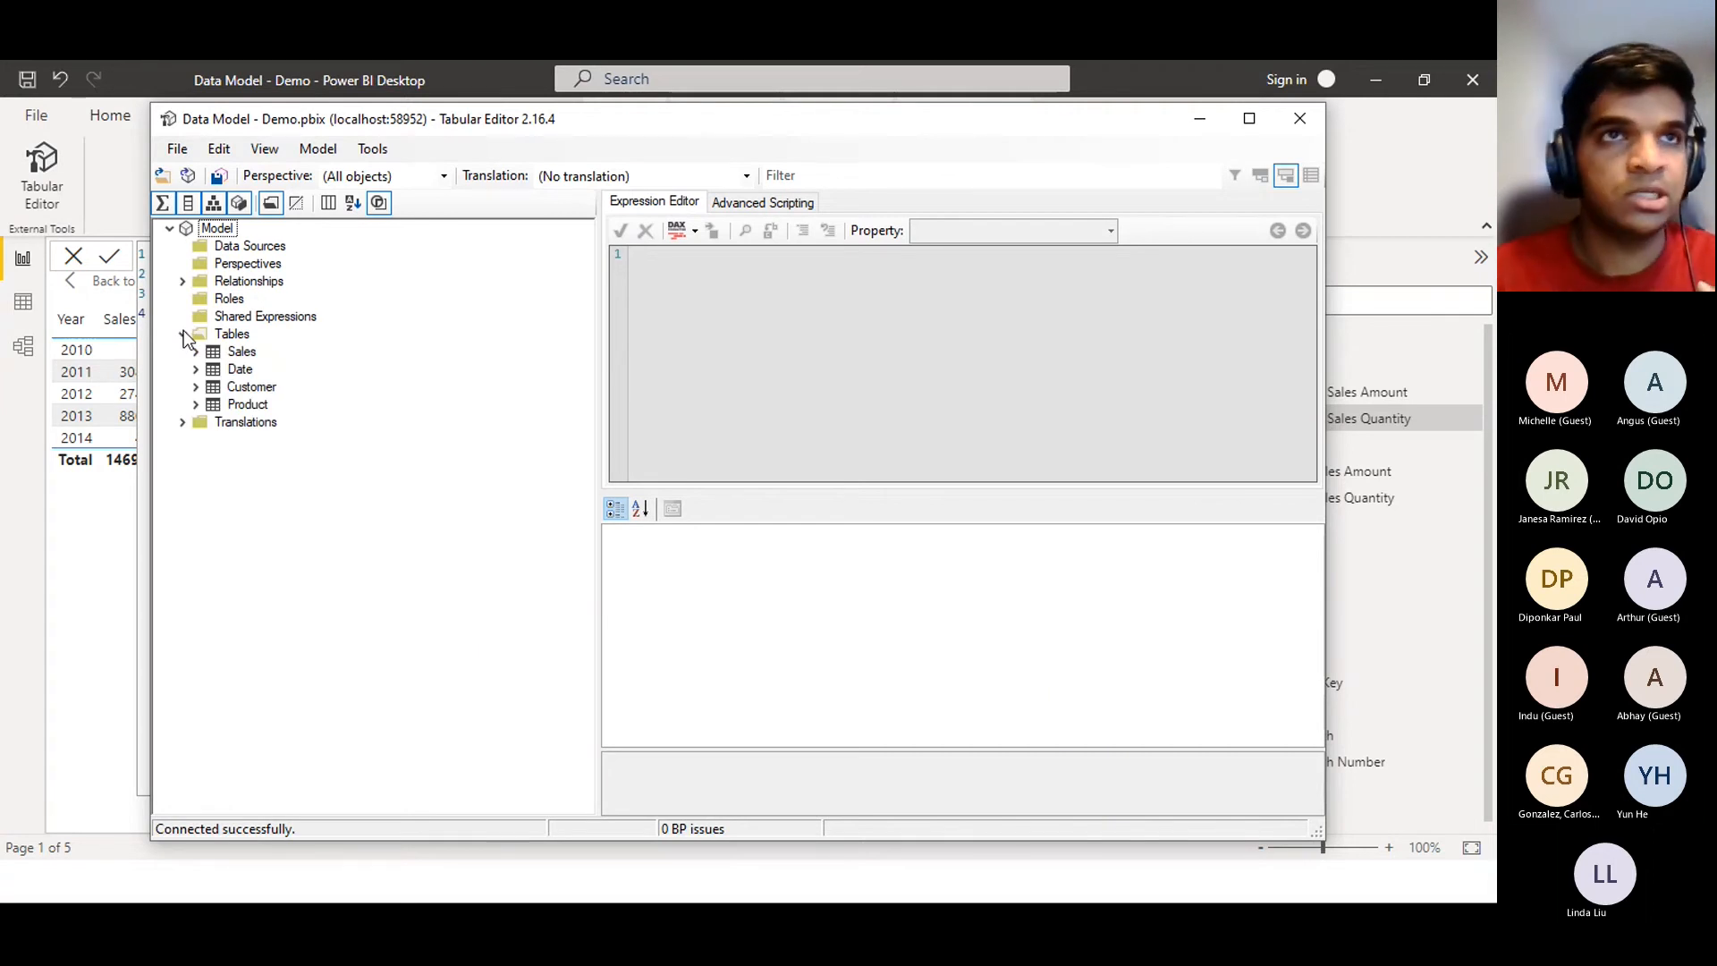
pyautogui.click(243, 333)
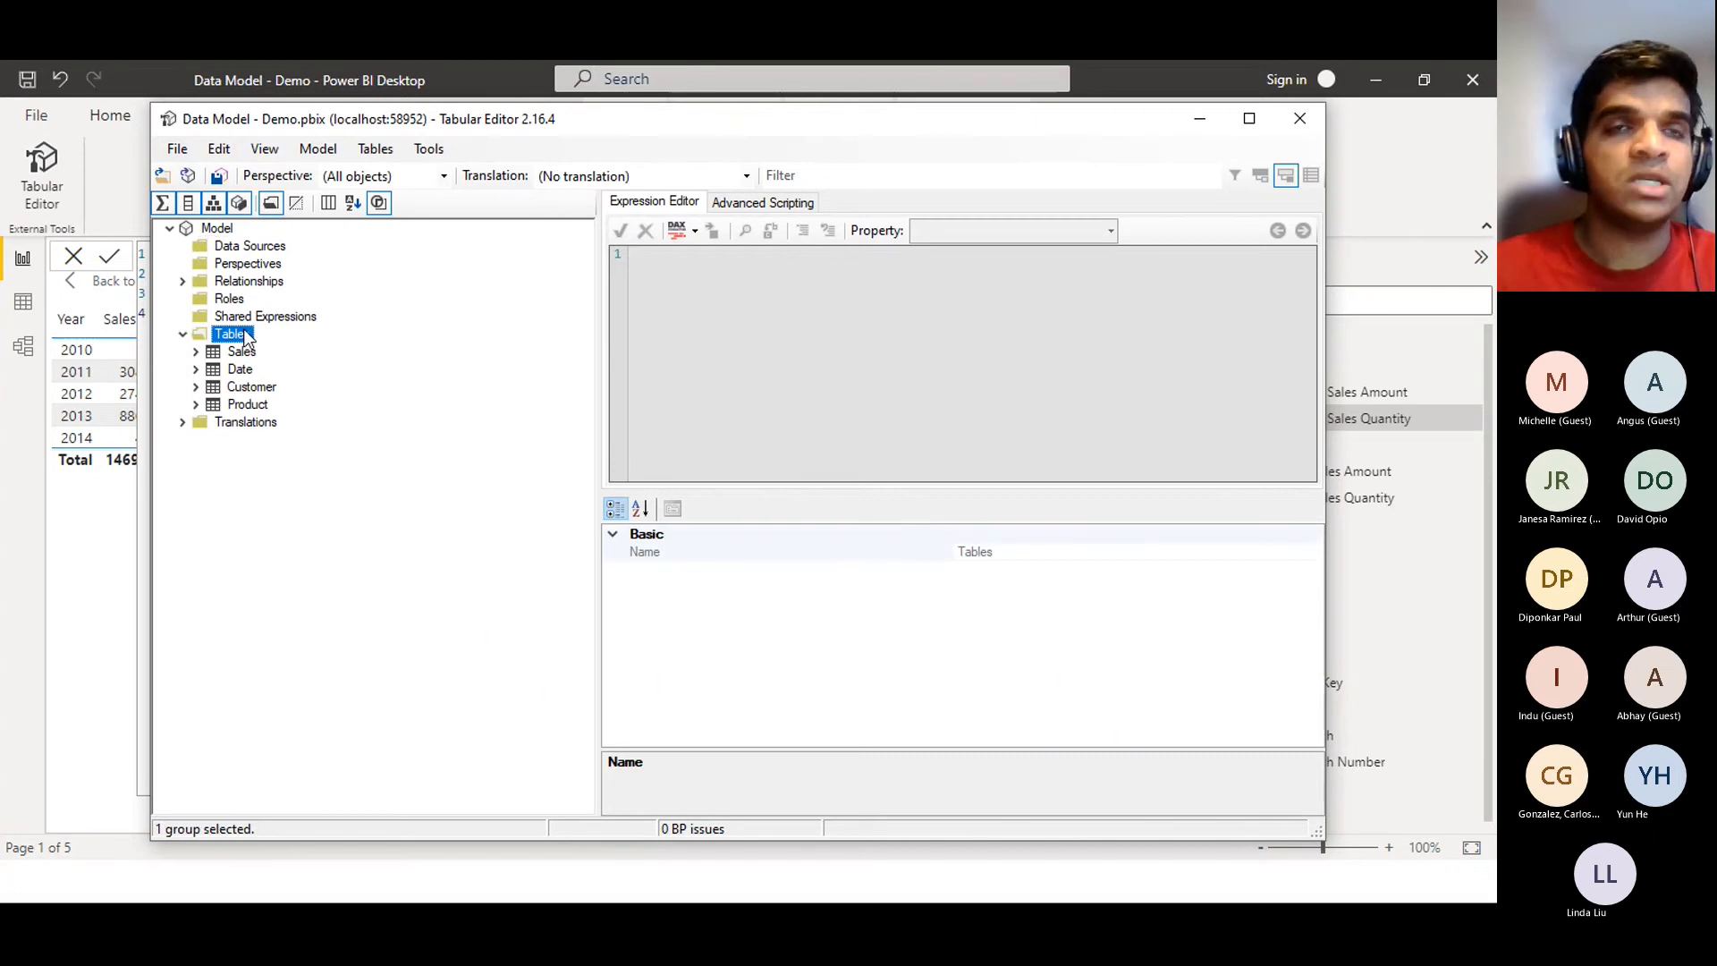
pyautogui.rightClick(246, 337)
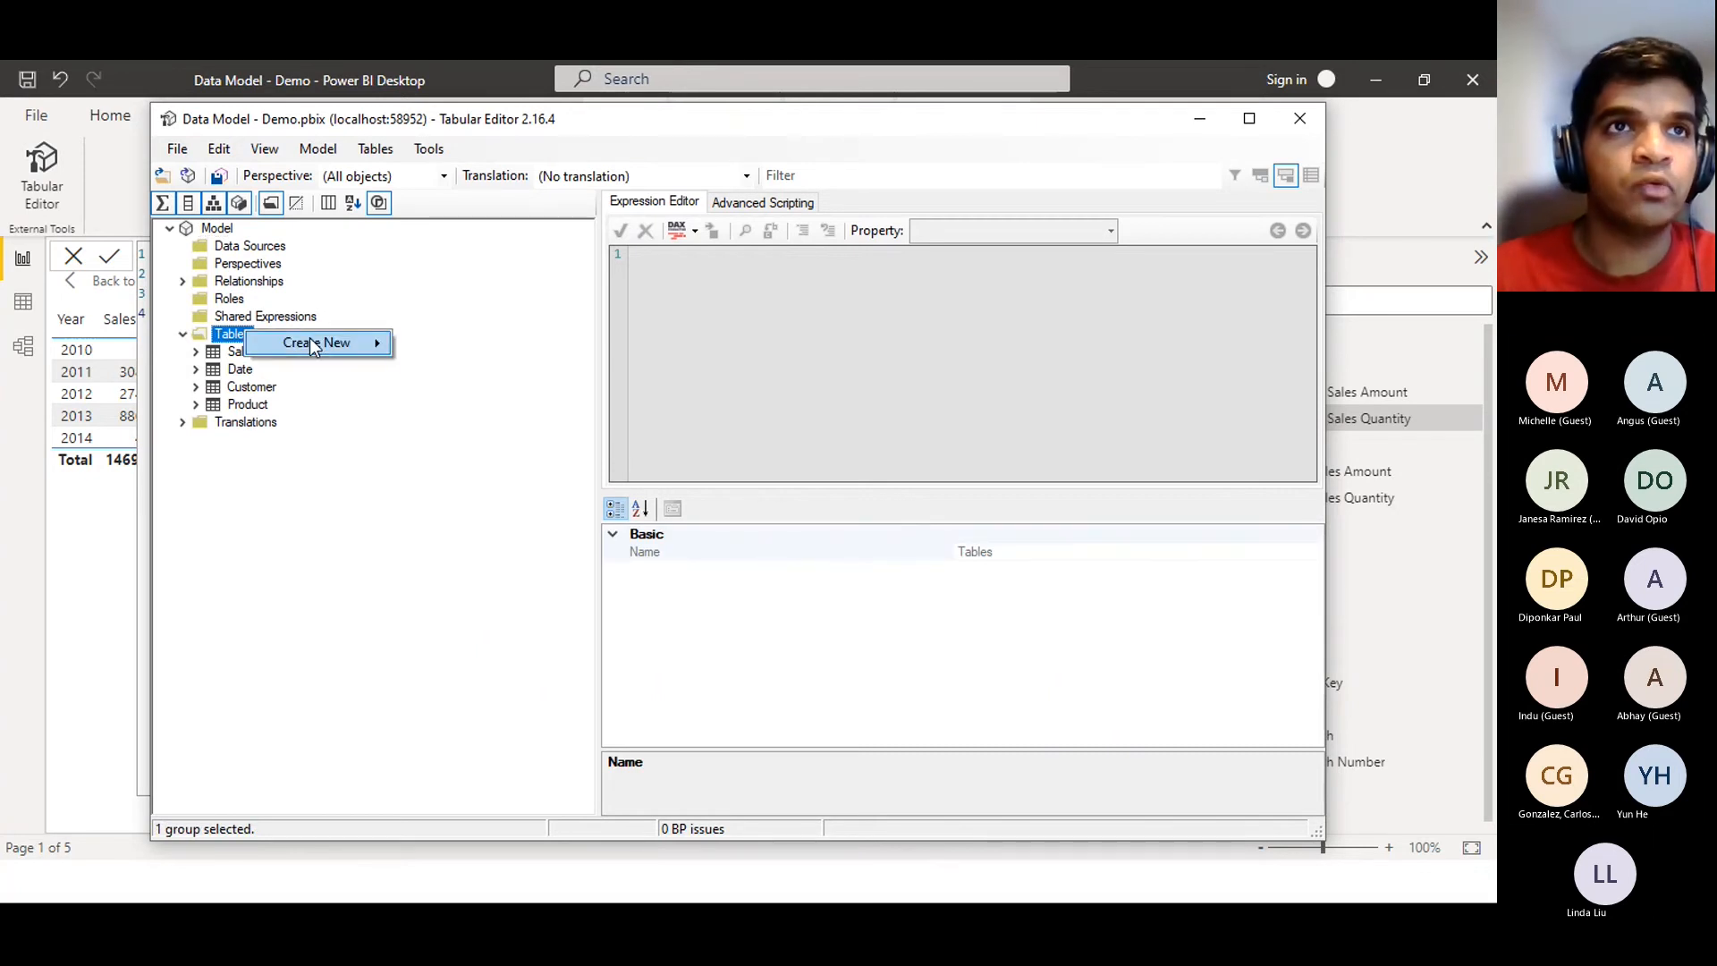
pyautogui.moveTo(313, 346)
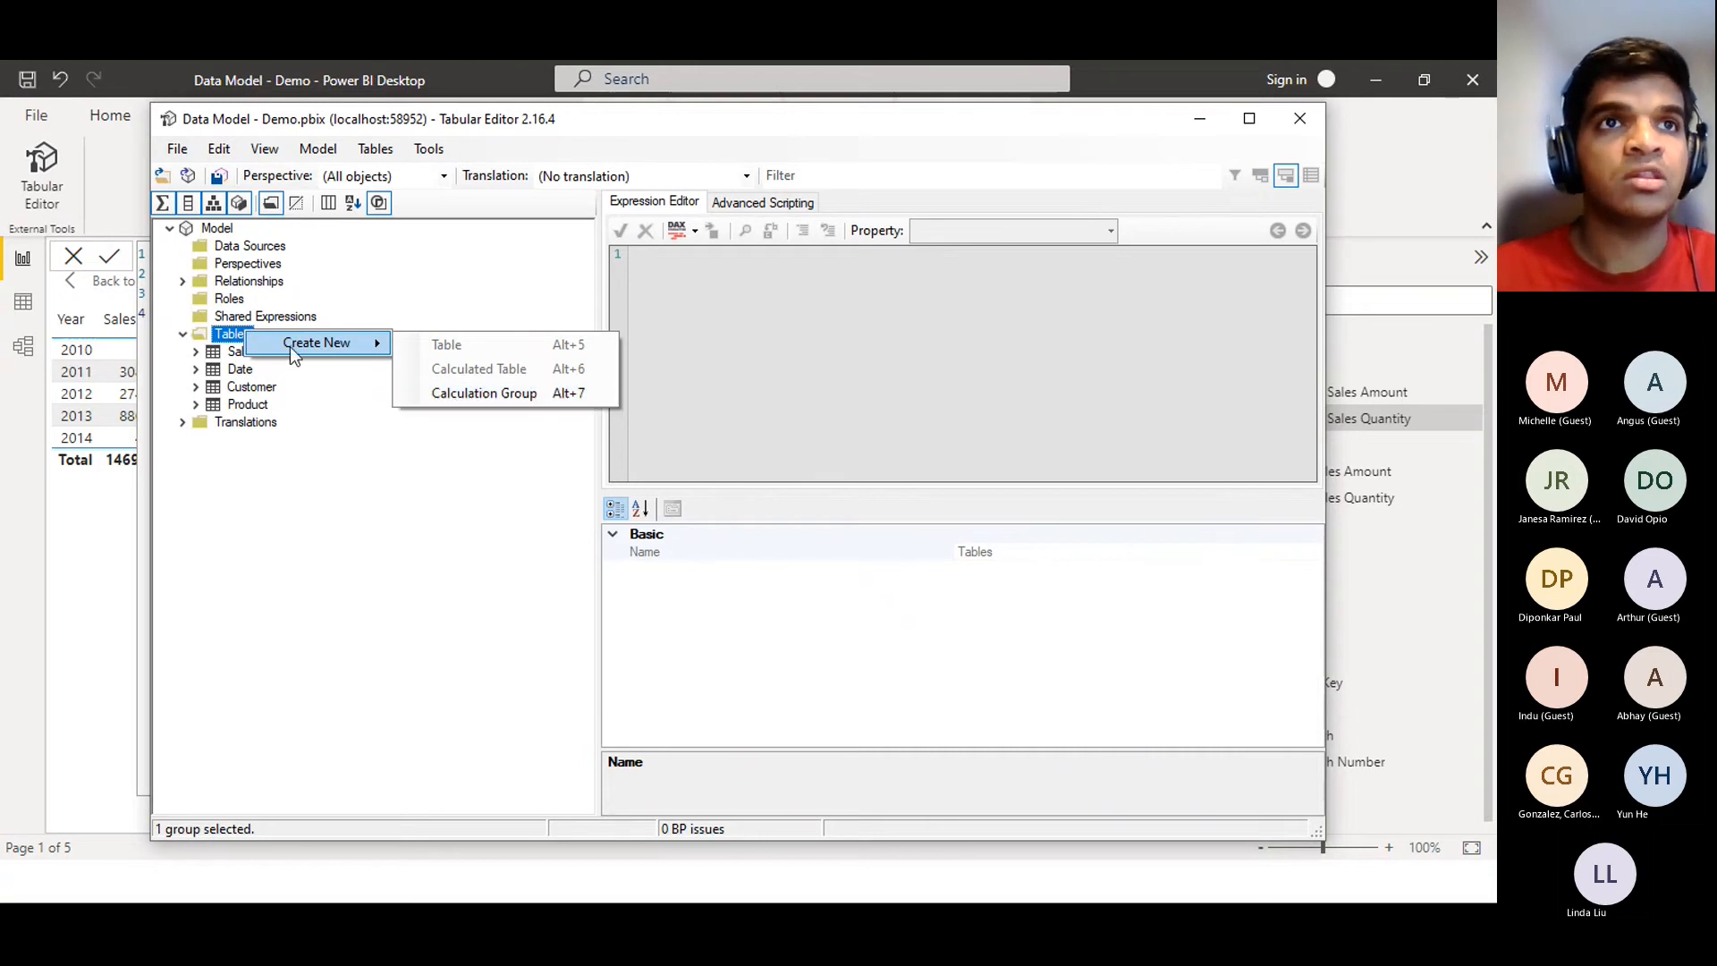
pyautogui.click(442, 403)
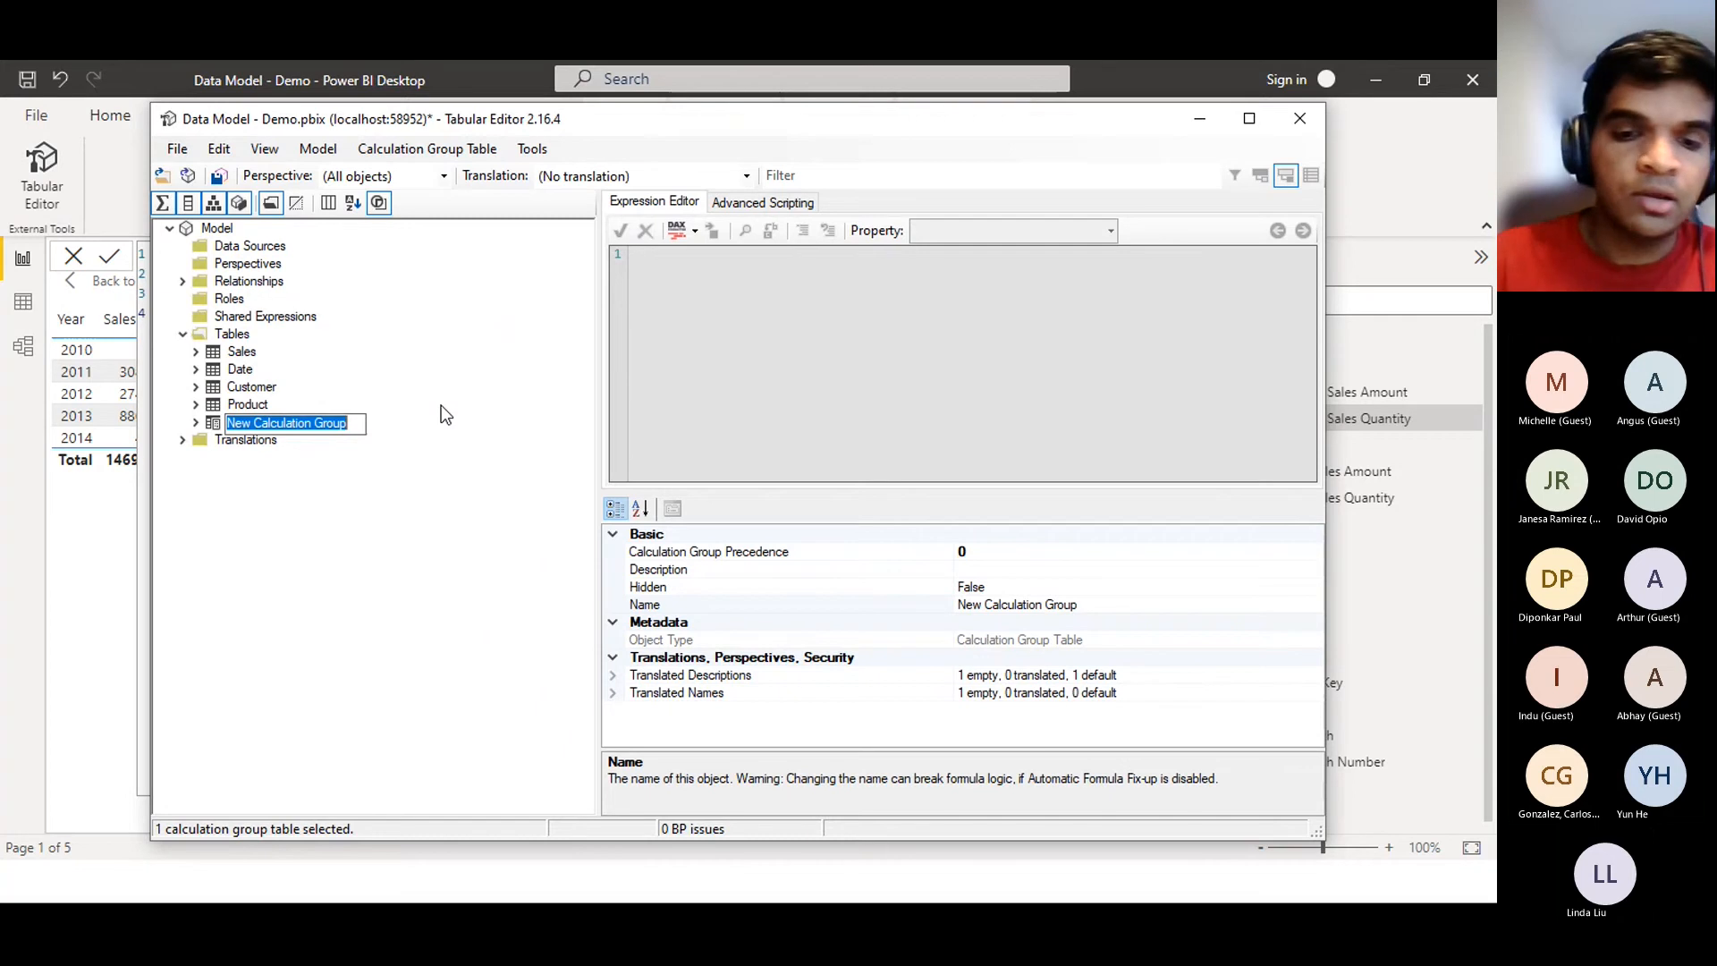
# Name the group 'Time Intelligence', expand it, and select its Name column
pyautogui.write('Time Intelligence')
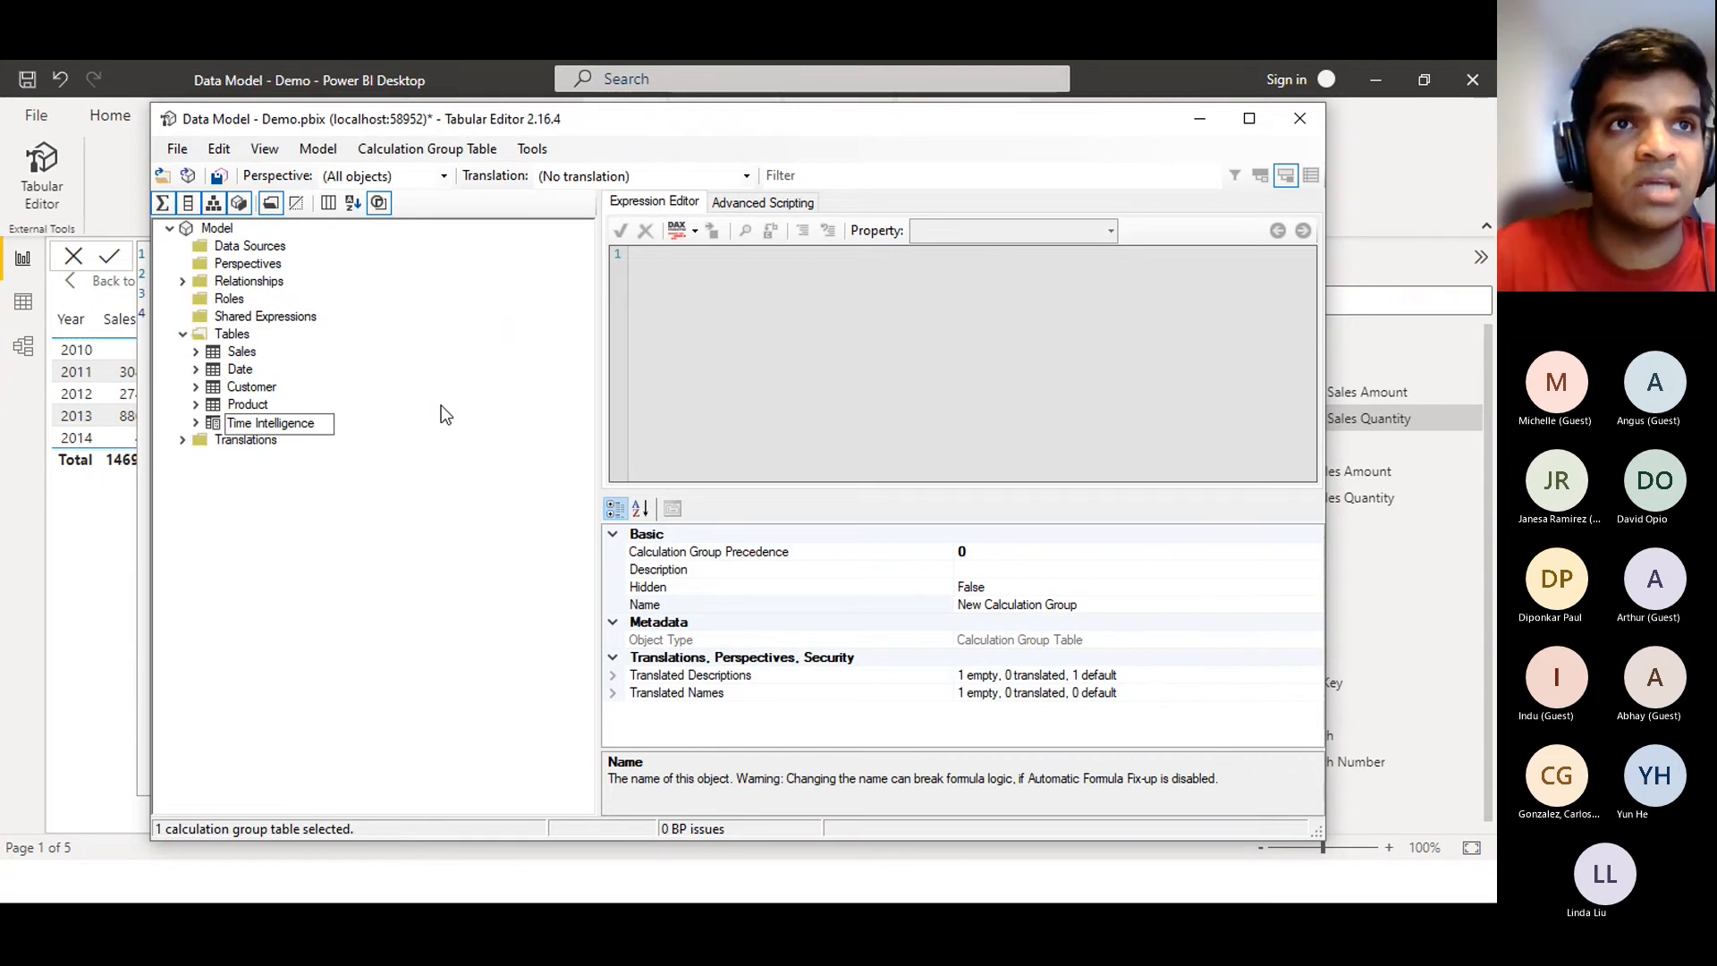
pyautogui.press('Return')
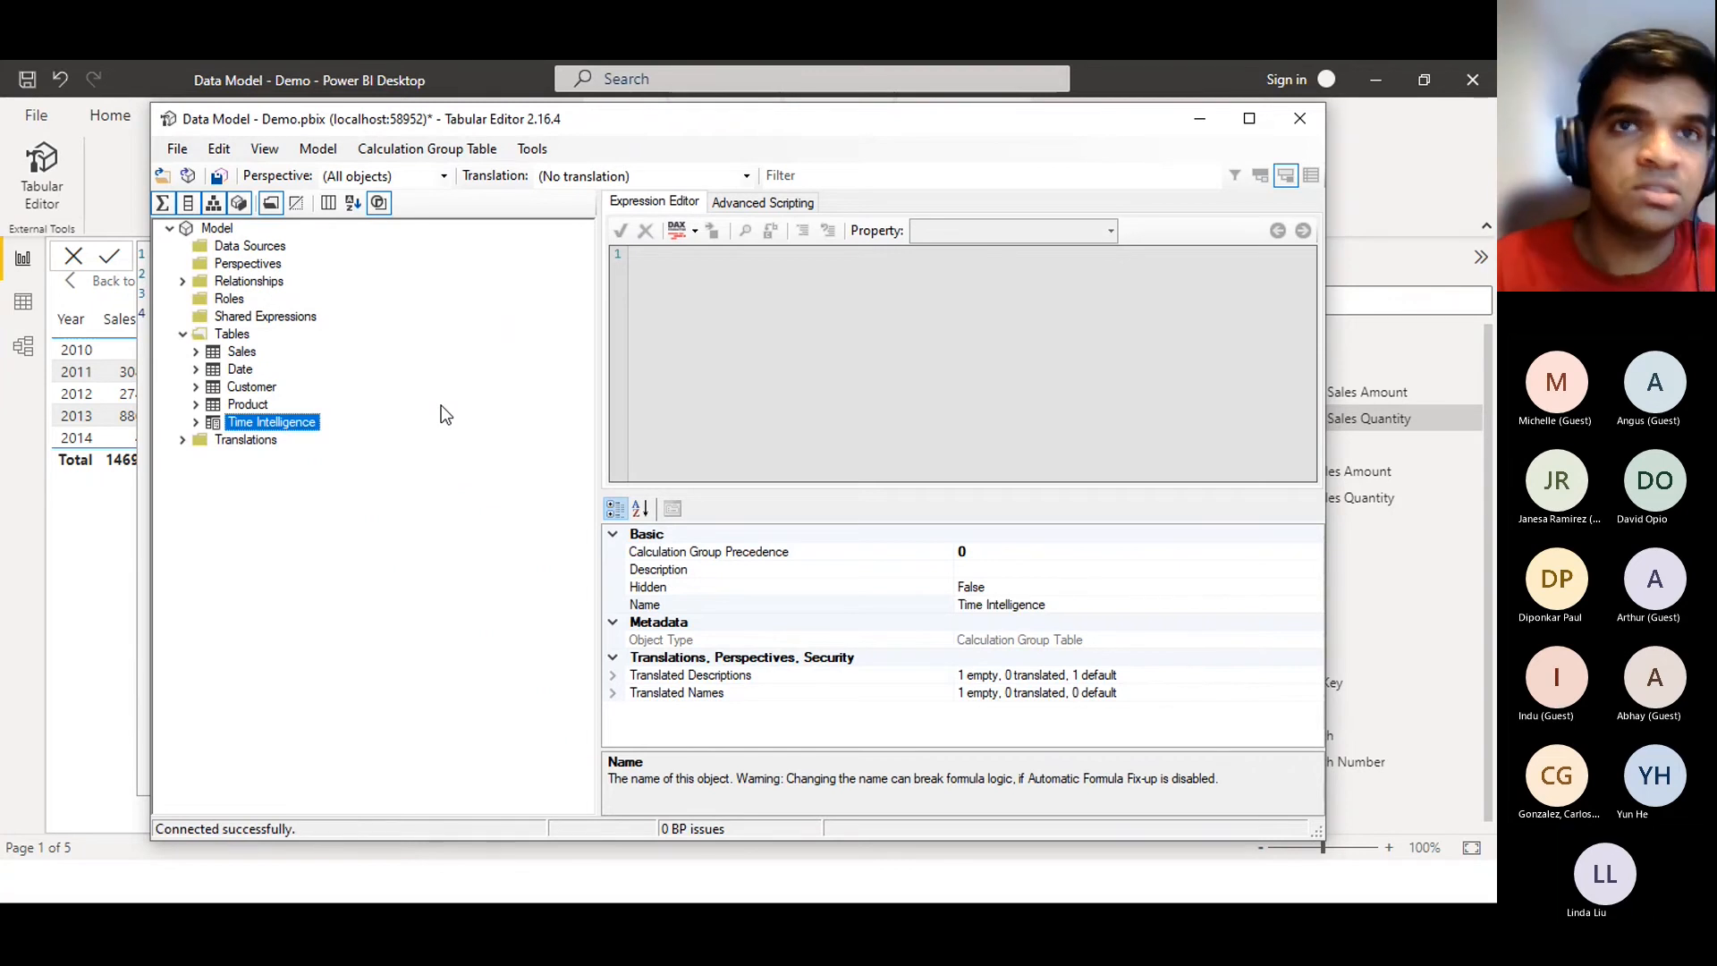
pyautogui.click(196, 423)
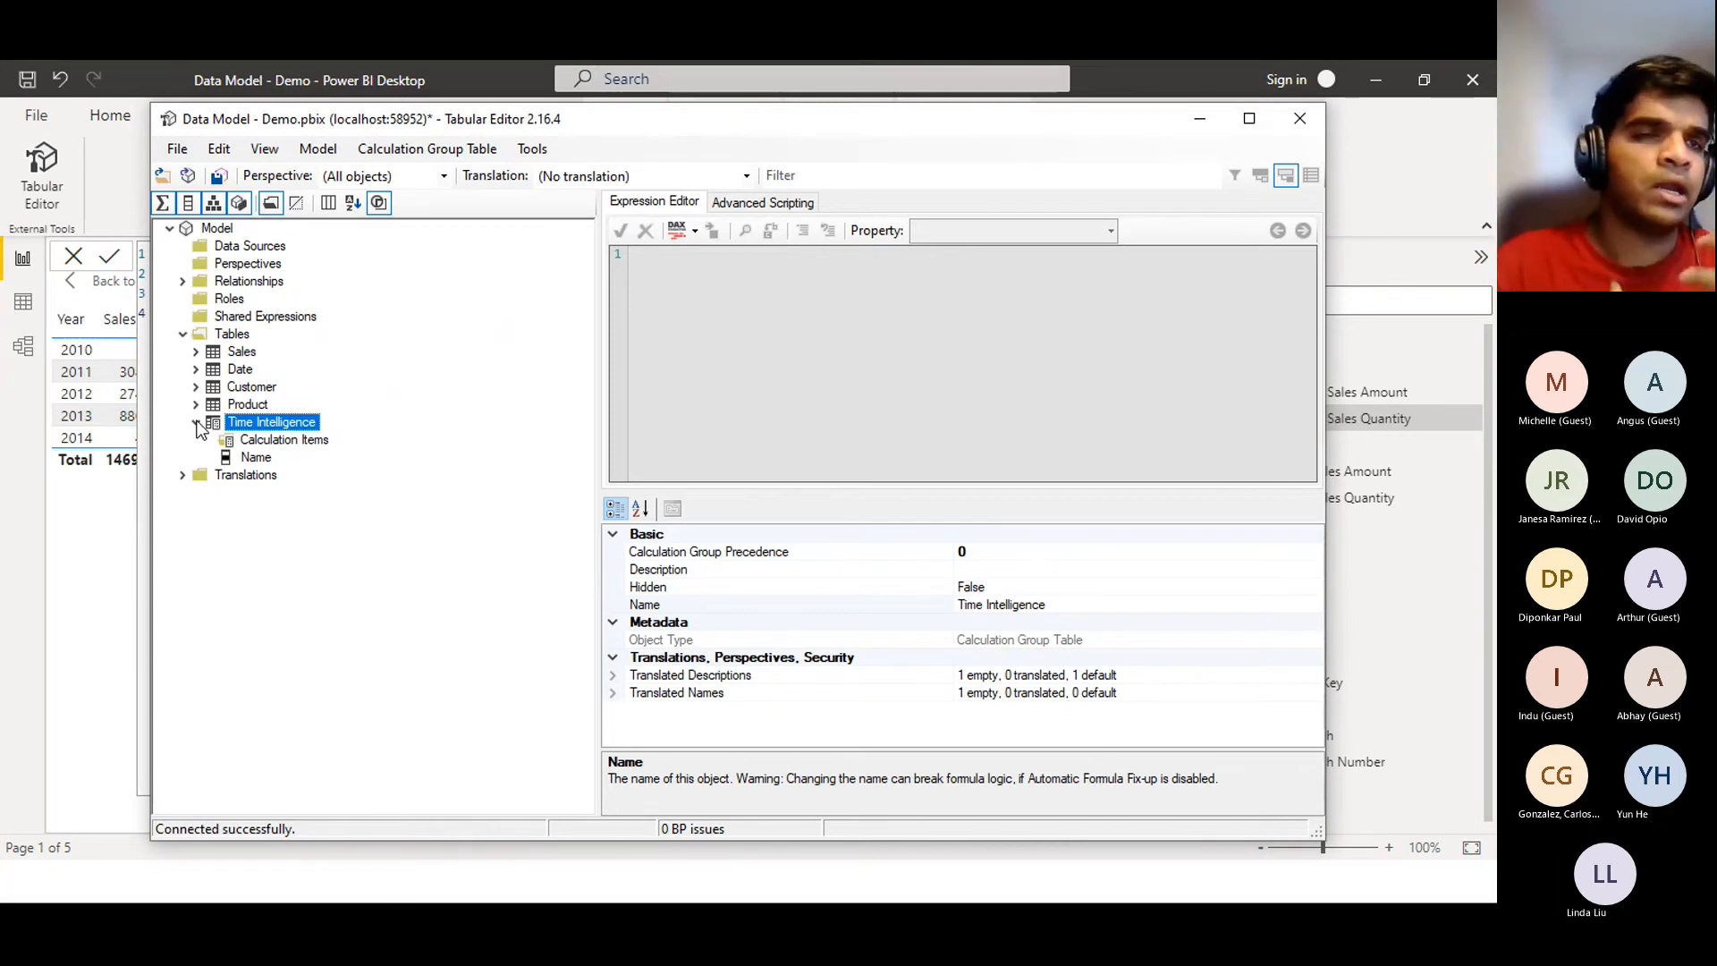
pyautogui.click(255, 458)
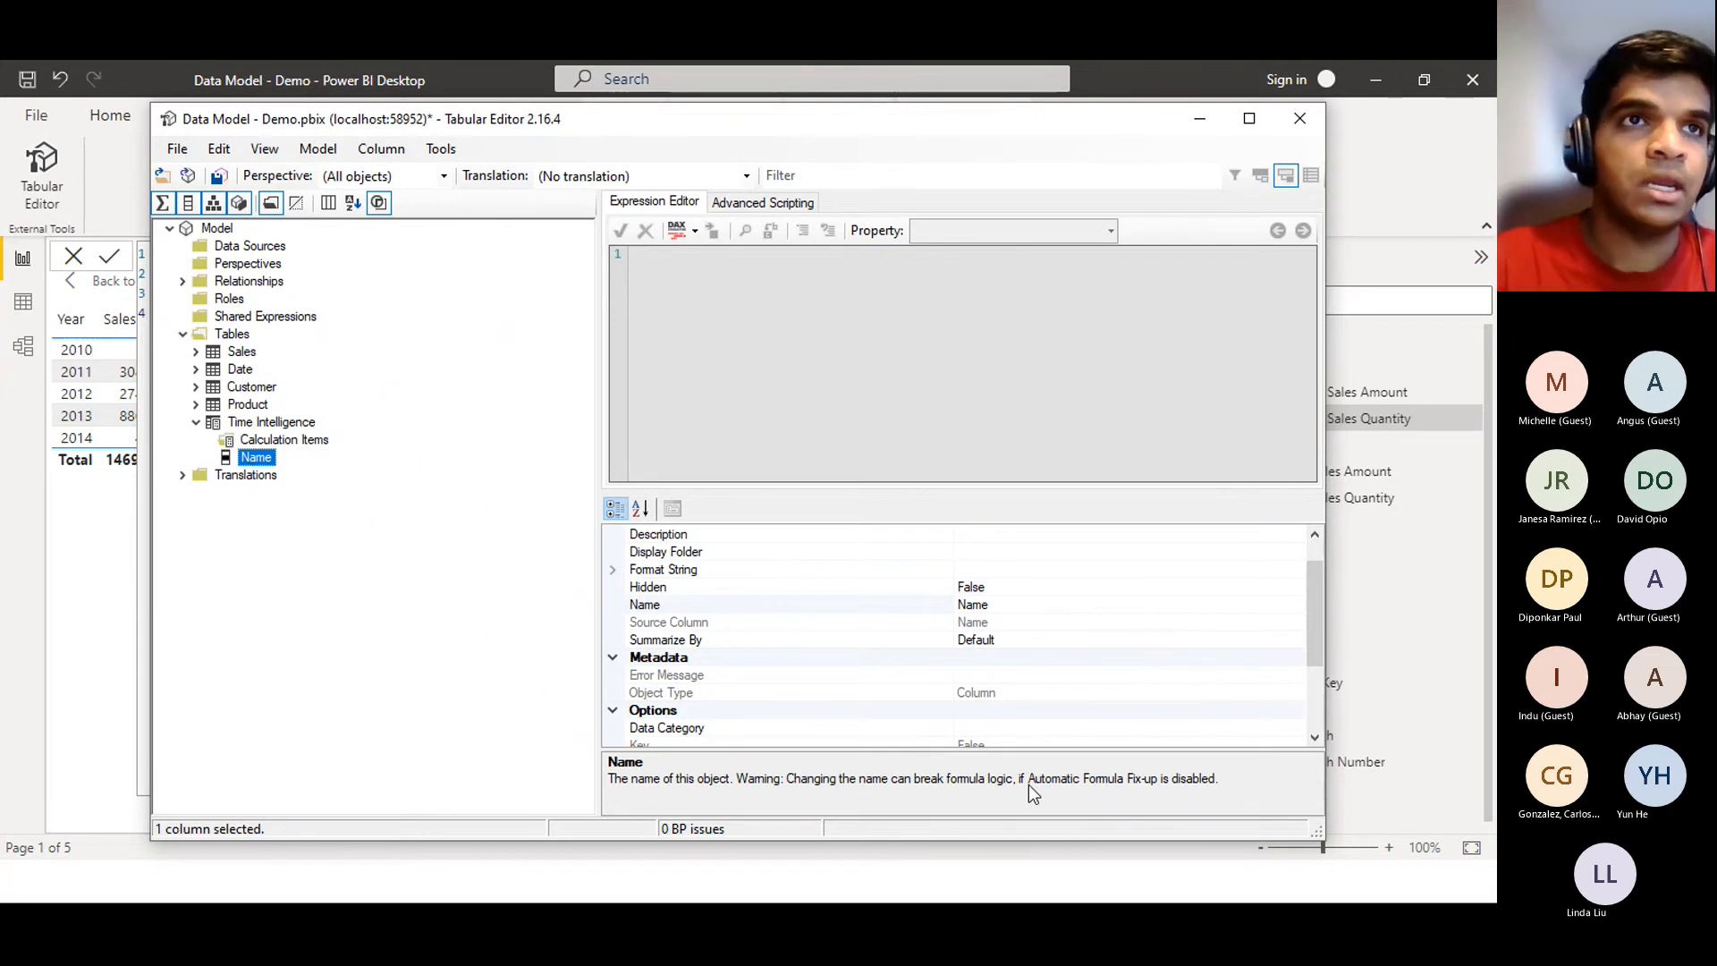
# Rename the Name column to 'Time Calculation' in the model tree
pyautogui.rightClick(254, 460)
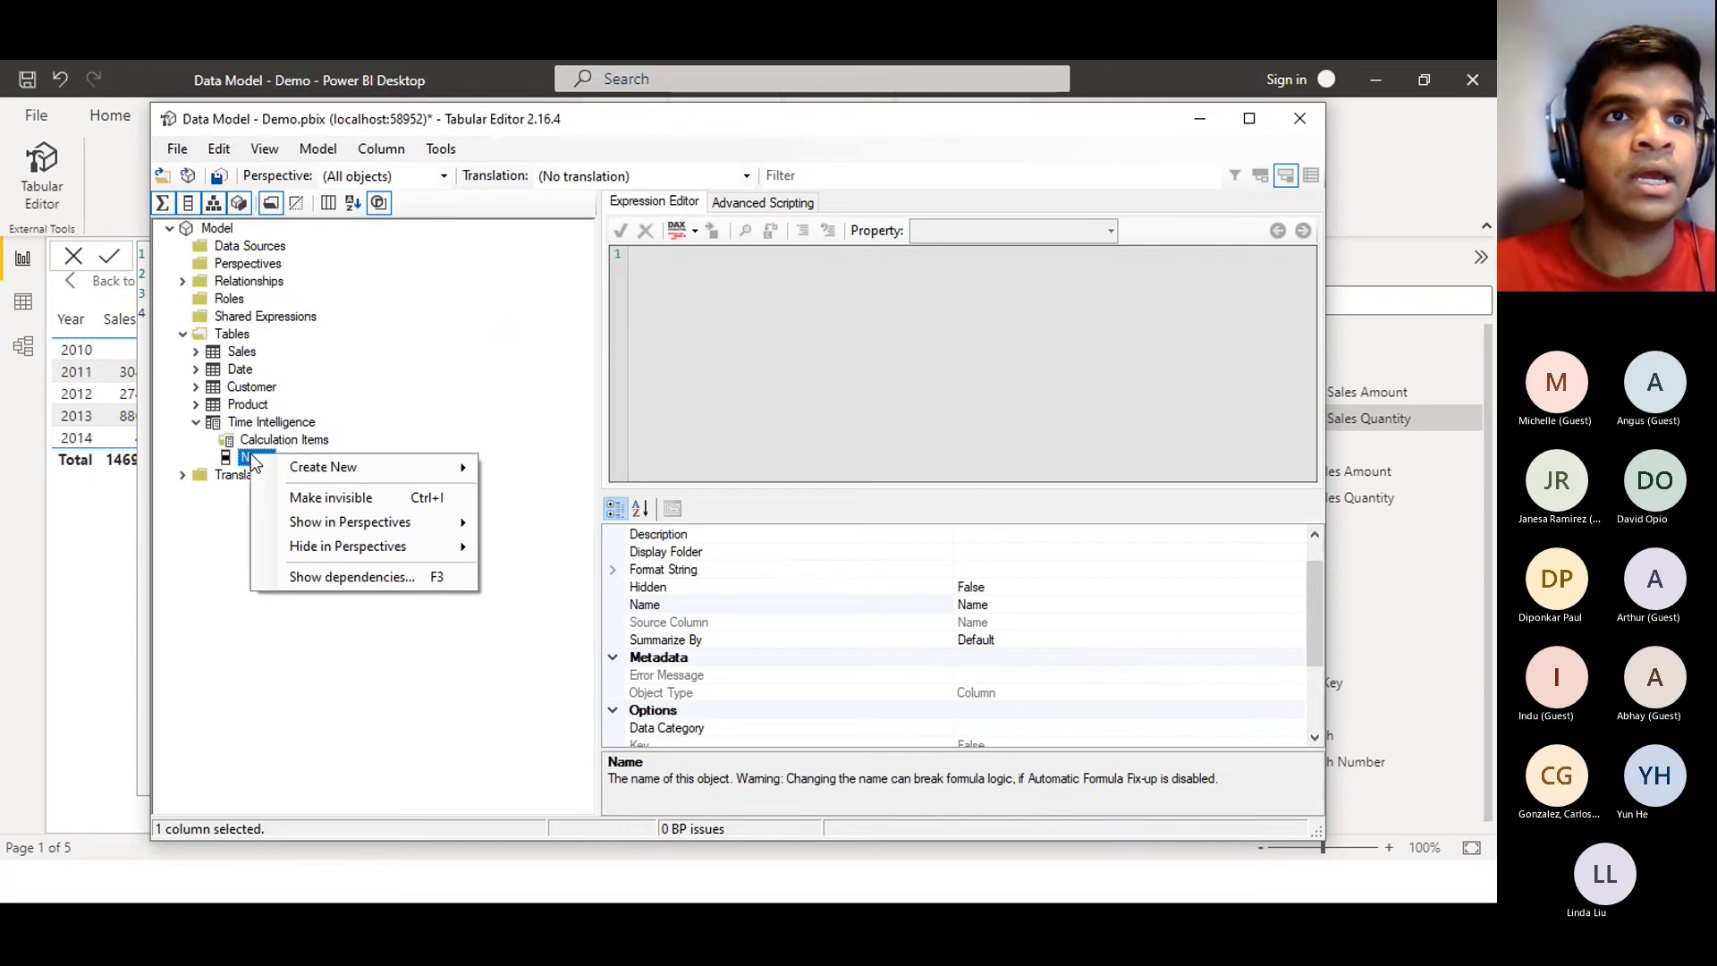
pyautogui.click(242, 455)
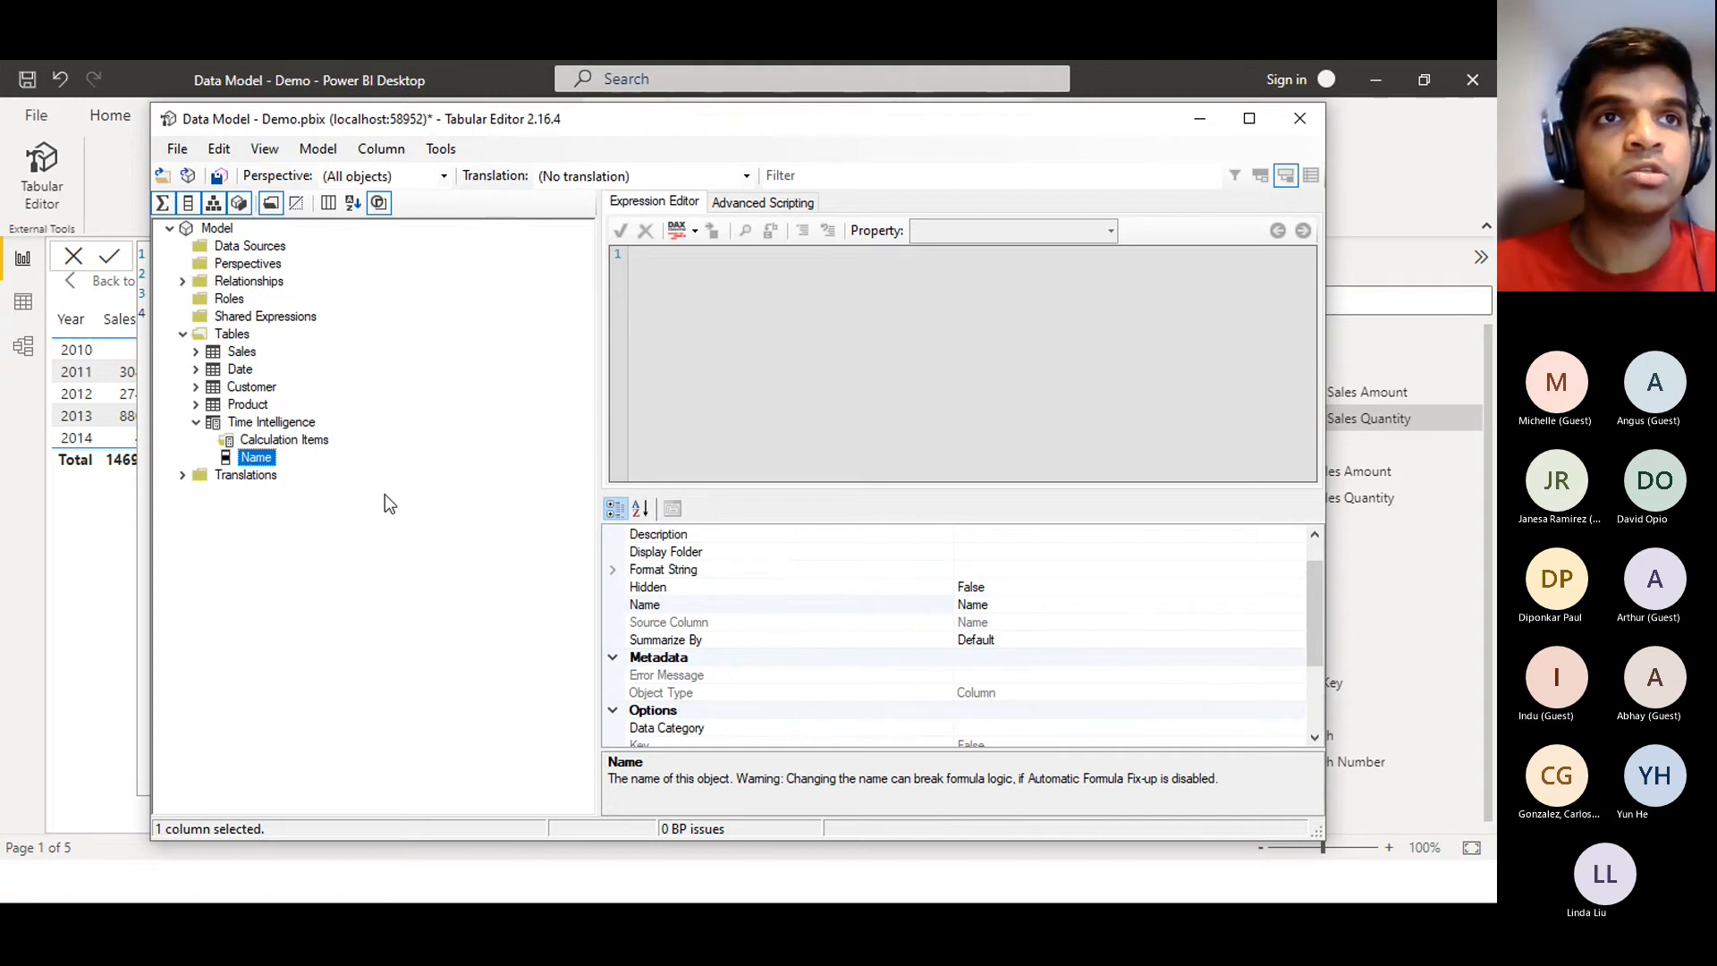
pyautogui.click(253, 458)
pyautogui.click(270, 458)
pyautogui.press('BackSpace')
pyautogui.press('BackSpace')
pyautogui.press('BackSpace')
pyautogui.press('BackSpace')
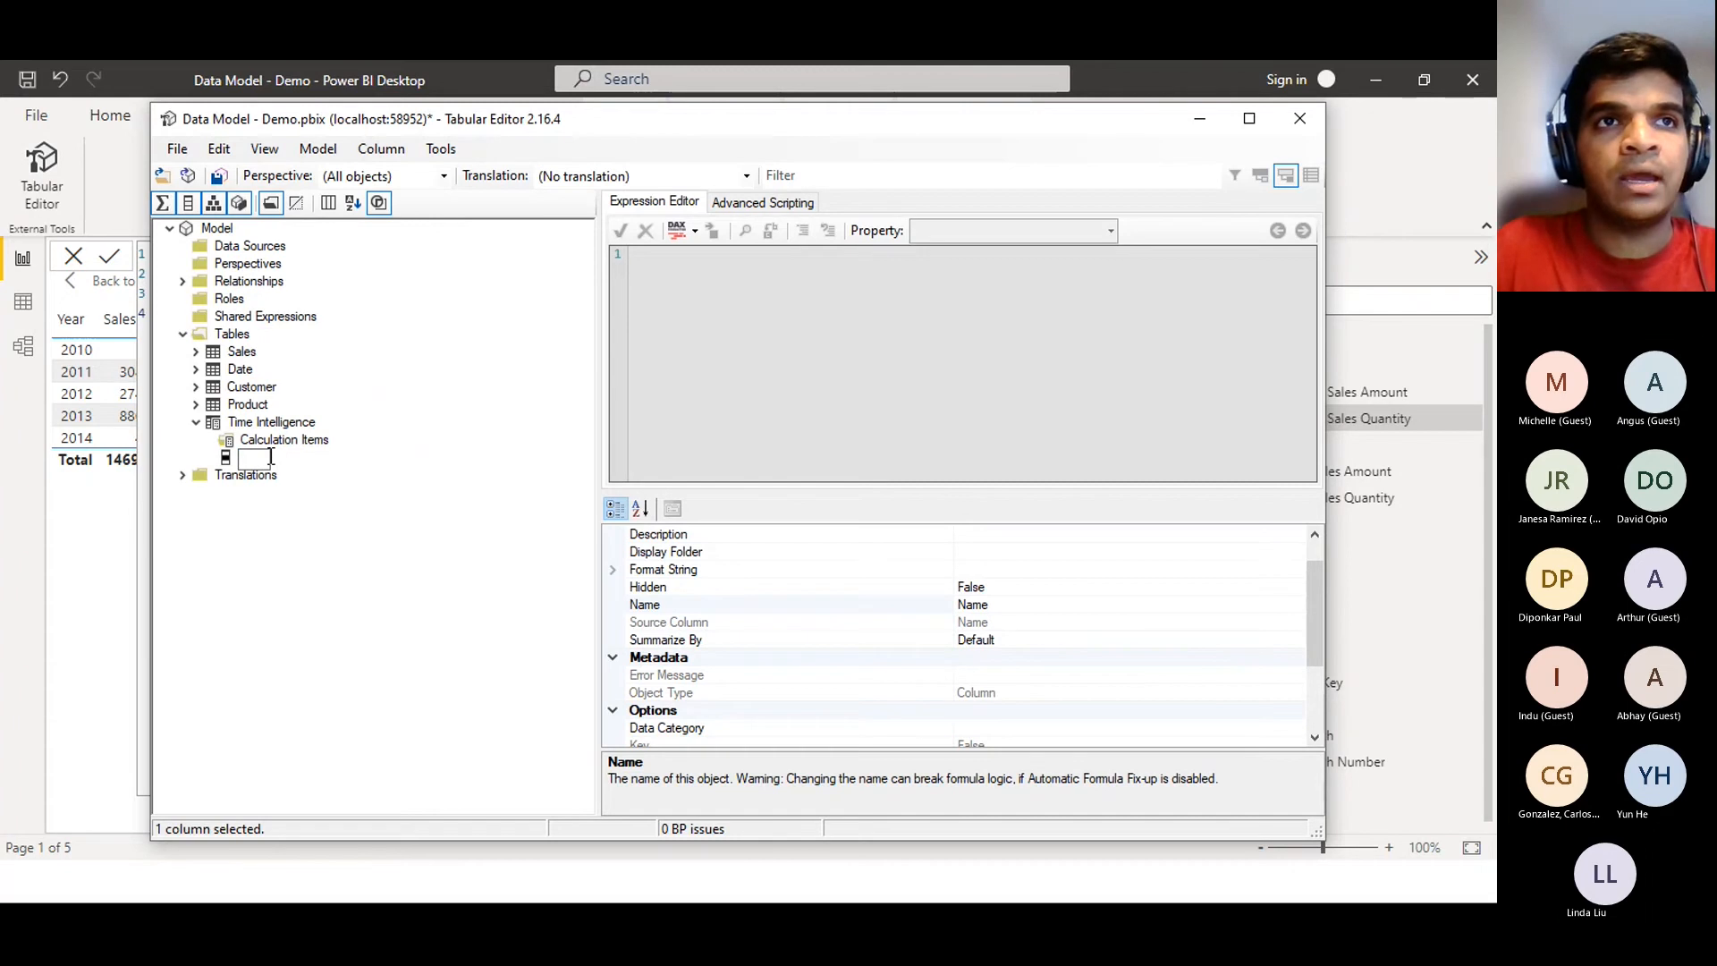
pyautogui.write('Time Ca')
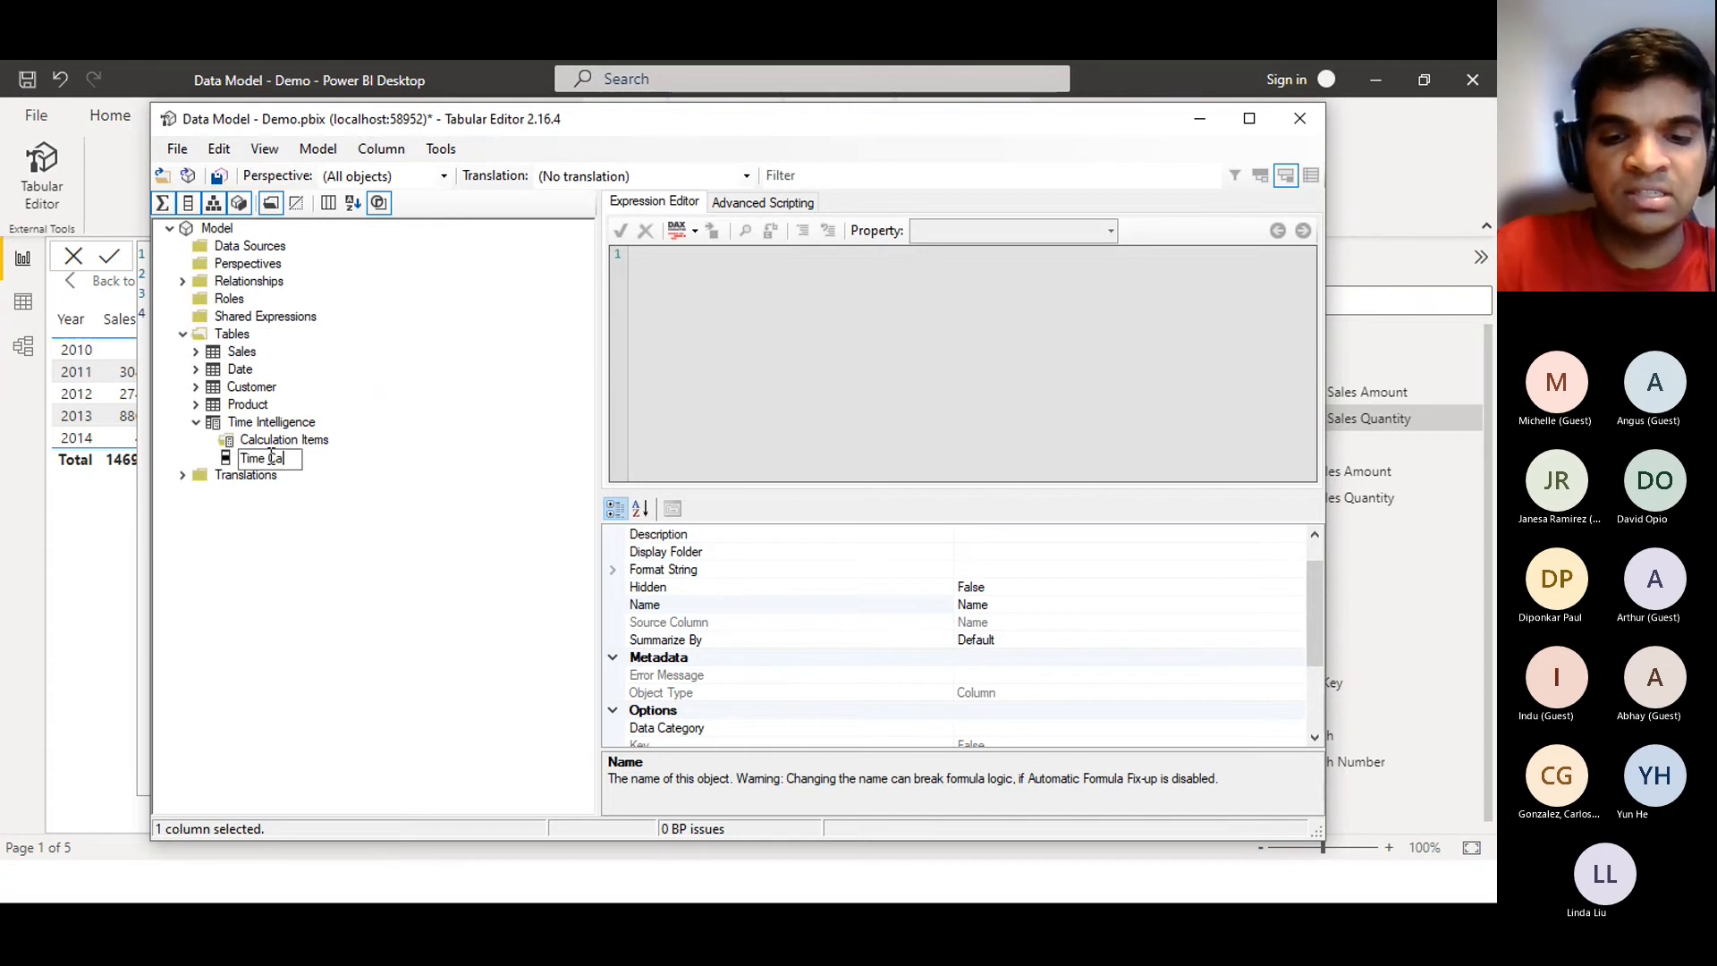
pyautogui.write('lculation')
pyautogui.press('Return')
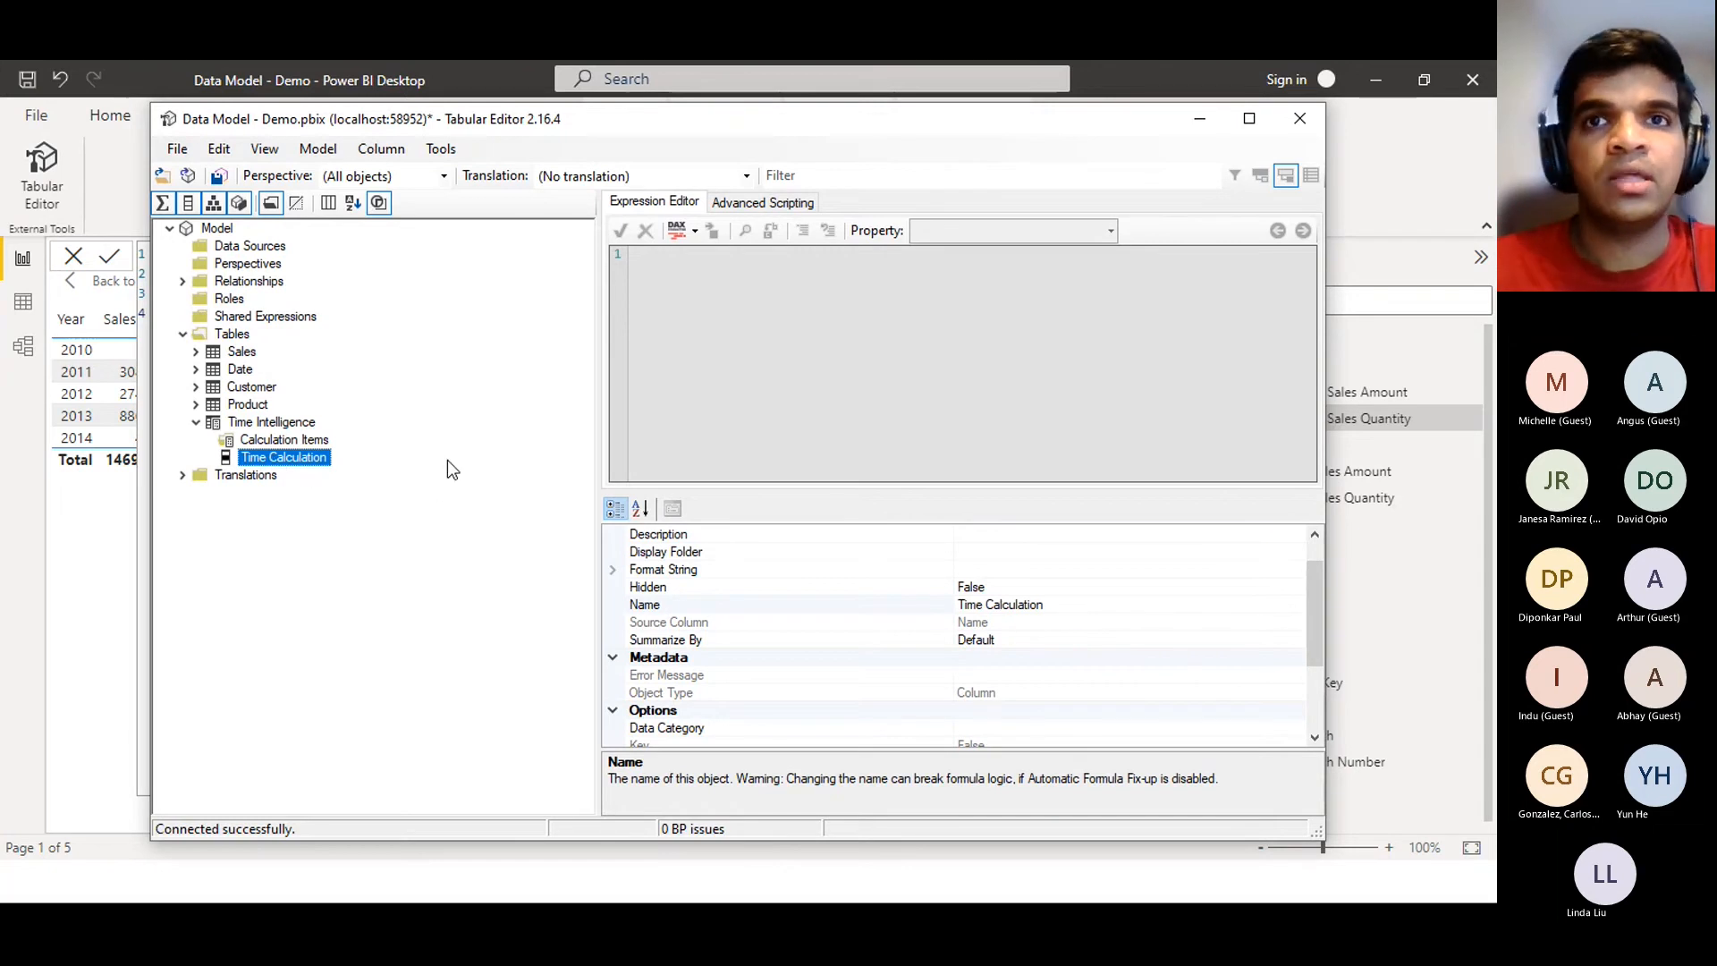
# Retype the column's Name property as 'Time Calculation' in the property grid
pyautogui.click(1085, 605)
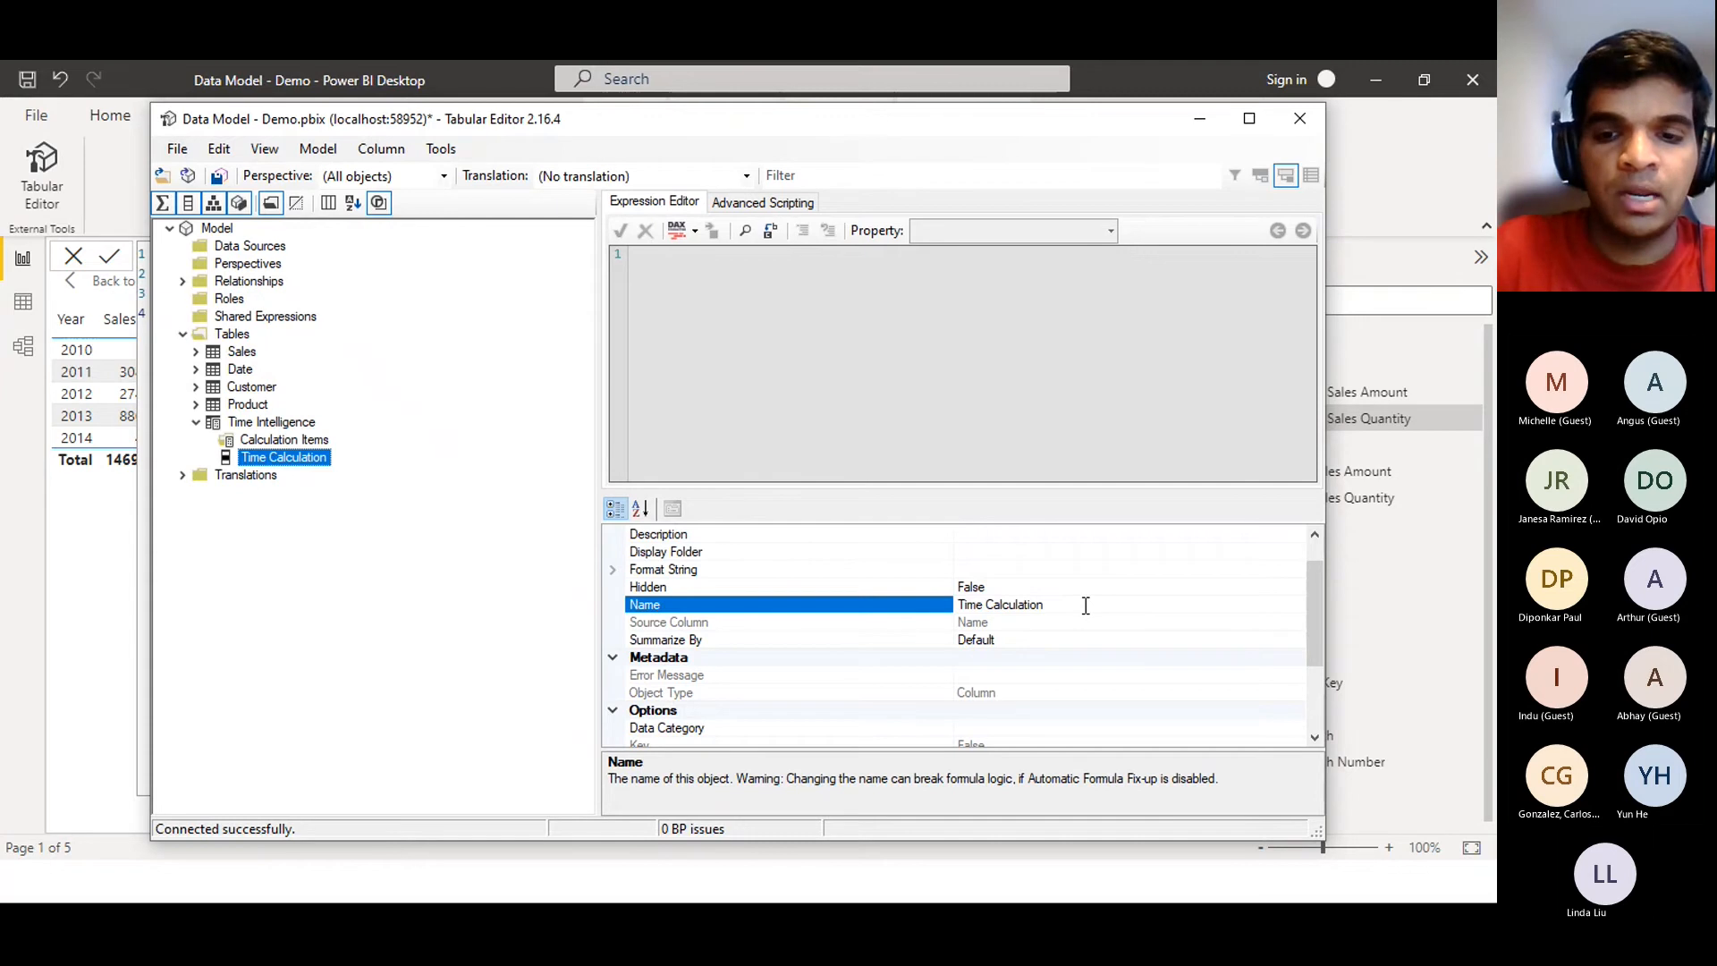
pyautogui.press('BackSpace')
pyautogui.press('BackSpace')
pyautogui.press('BackSpace')
pyautogui.press('BackSpace')
pyautogui.press('BackSpace')
pyautogui.press('BackSpace')
pyautogui.press('BackSpace')
pyautogui.press('BackSpace')
pyautogui.press('BackSpace')
pyautogui.press('BackSpace')
pyautogui.press('BackSpace')
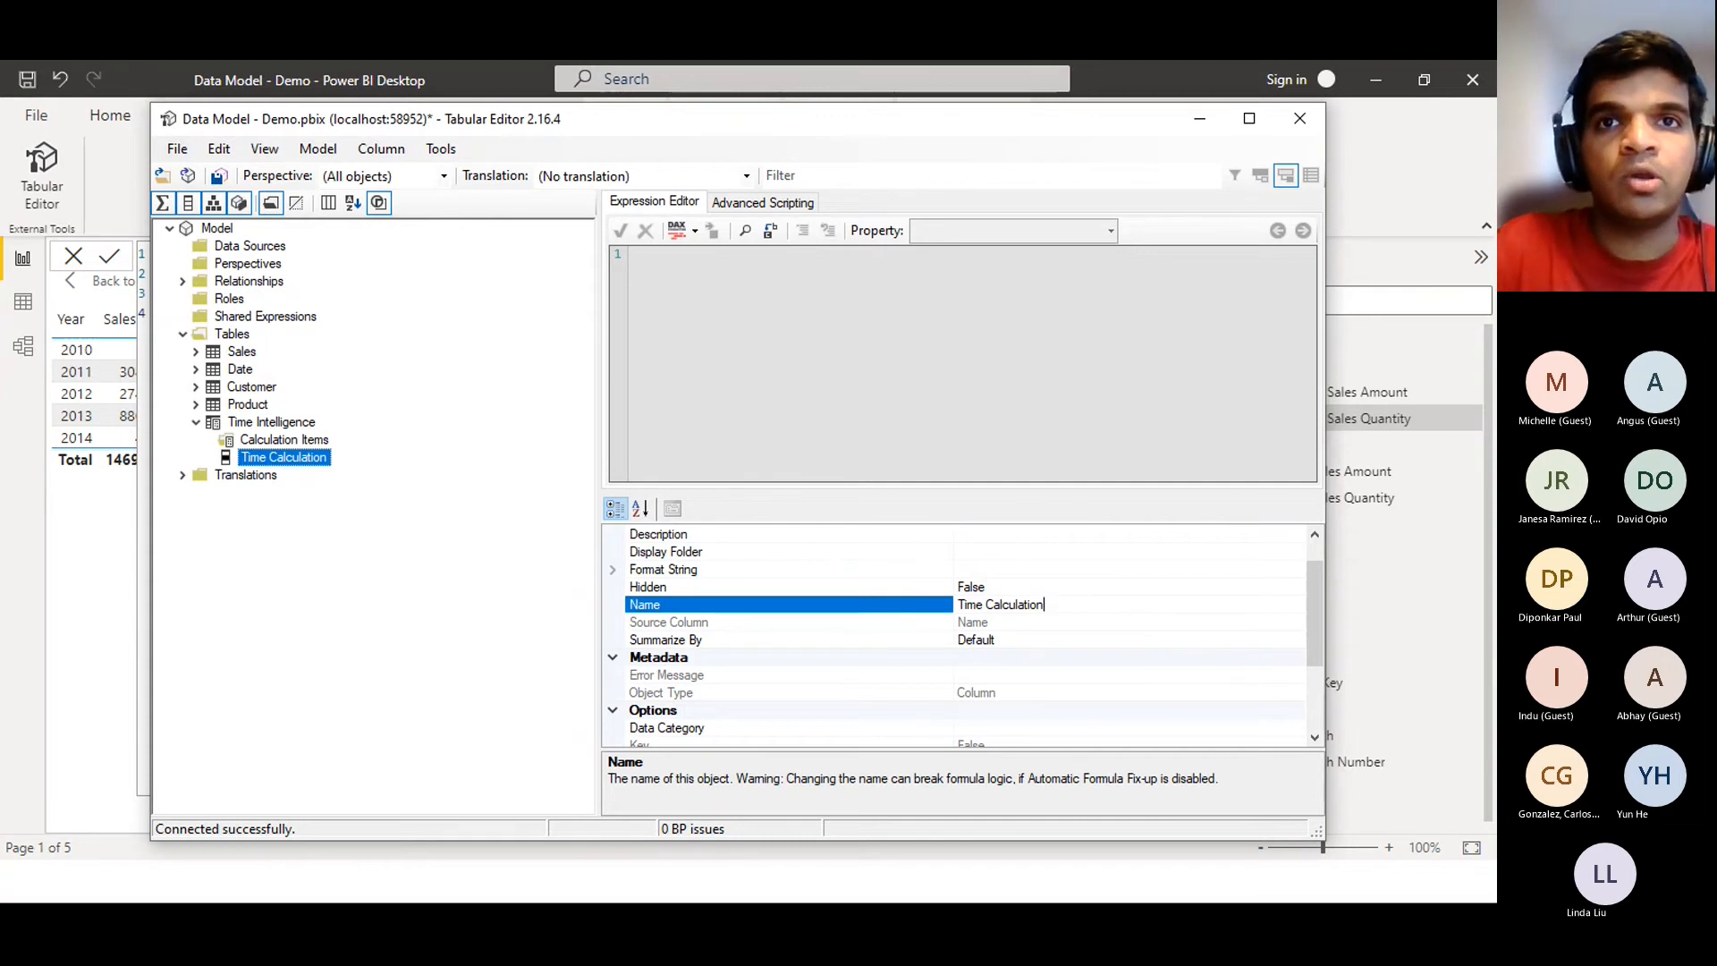
pyautogui.press('BackSpace')
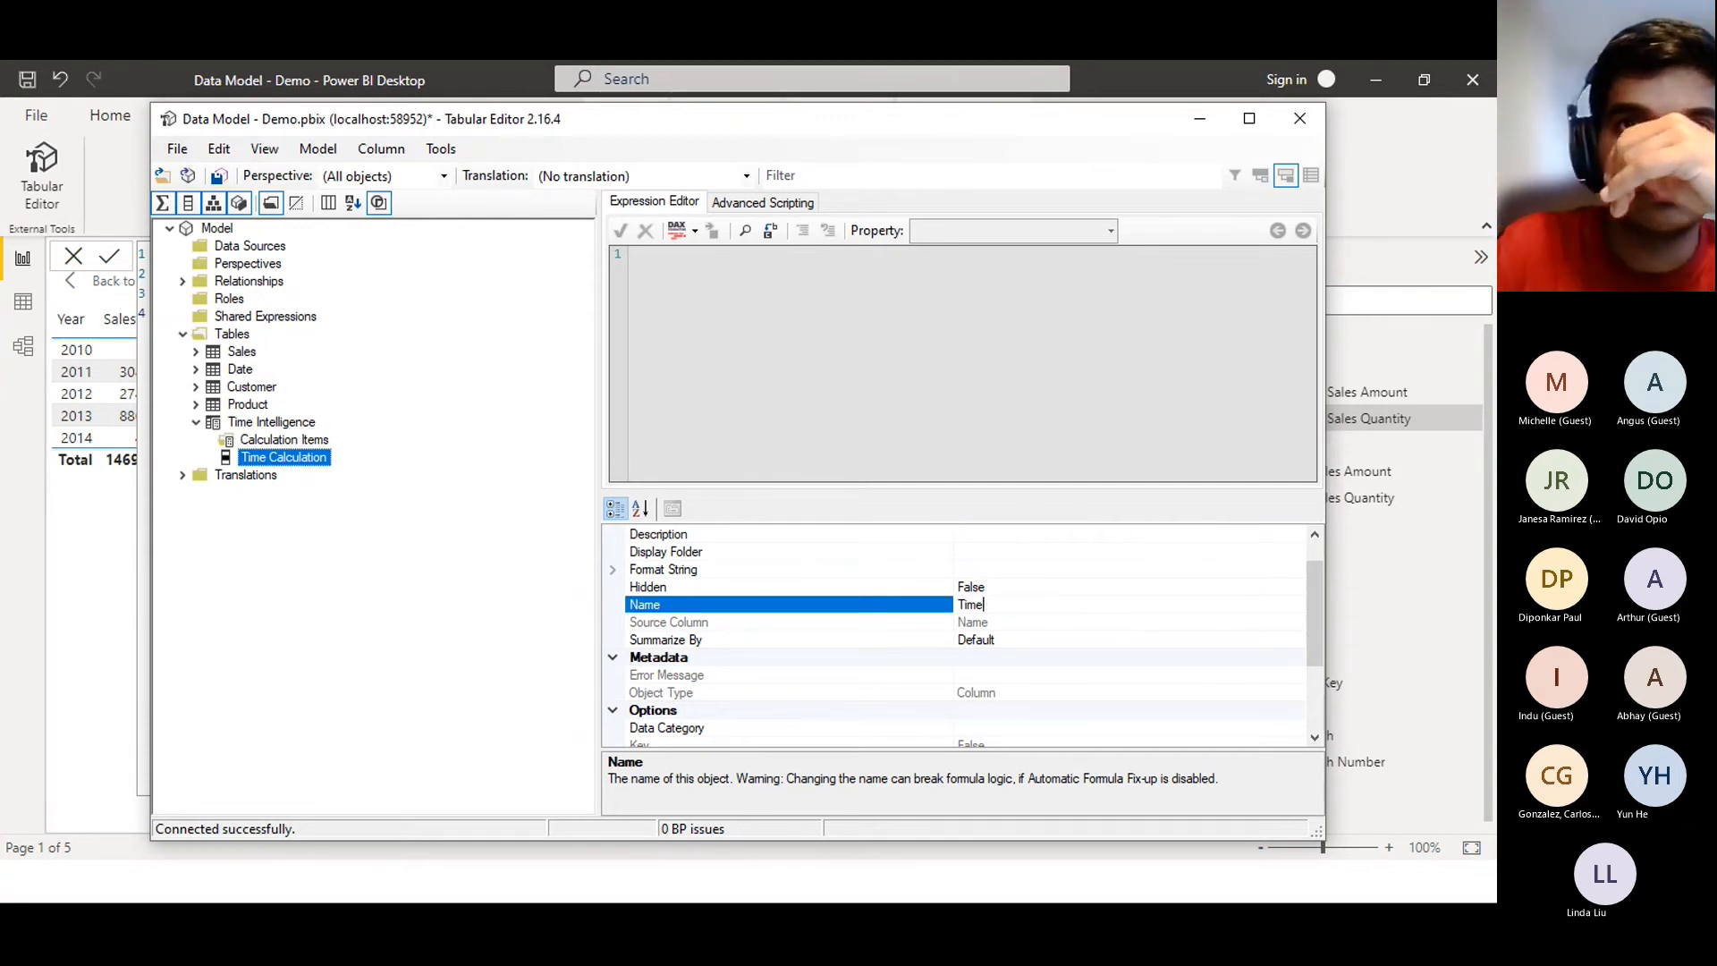
pyautogui.write('Calvc')
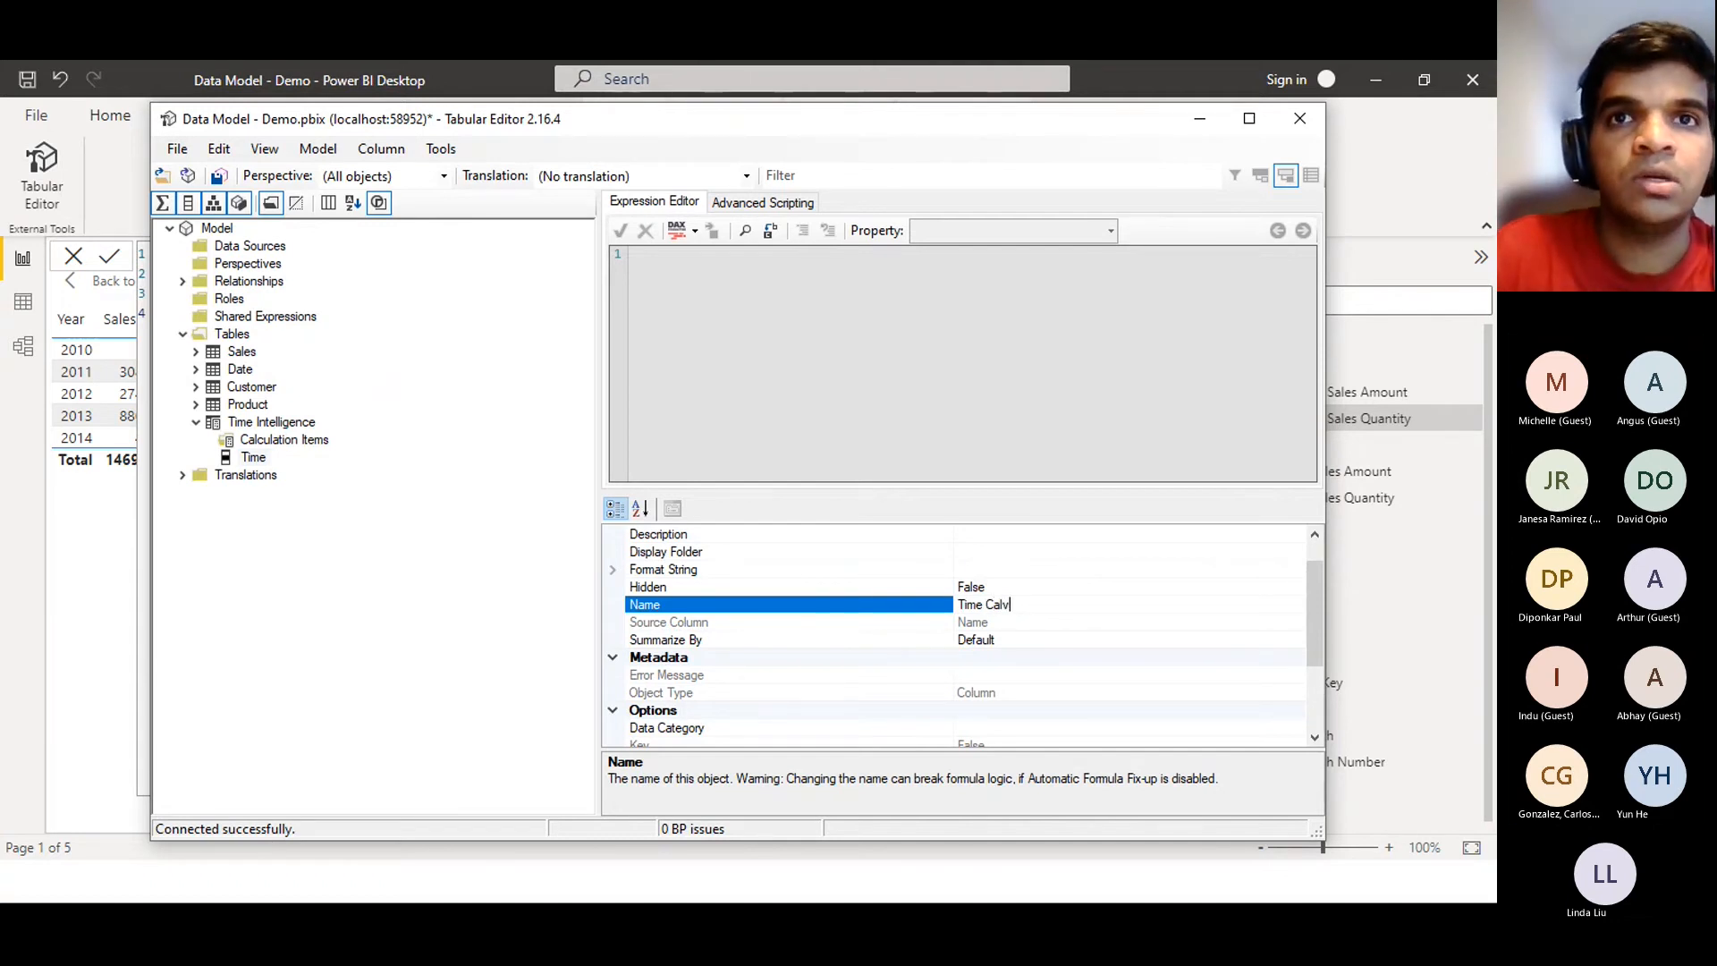
pyautogui.press('BackSpace')
pyautogui.press('BackSpace')
pyautogui.write('culation')
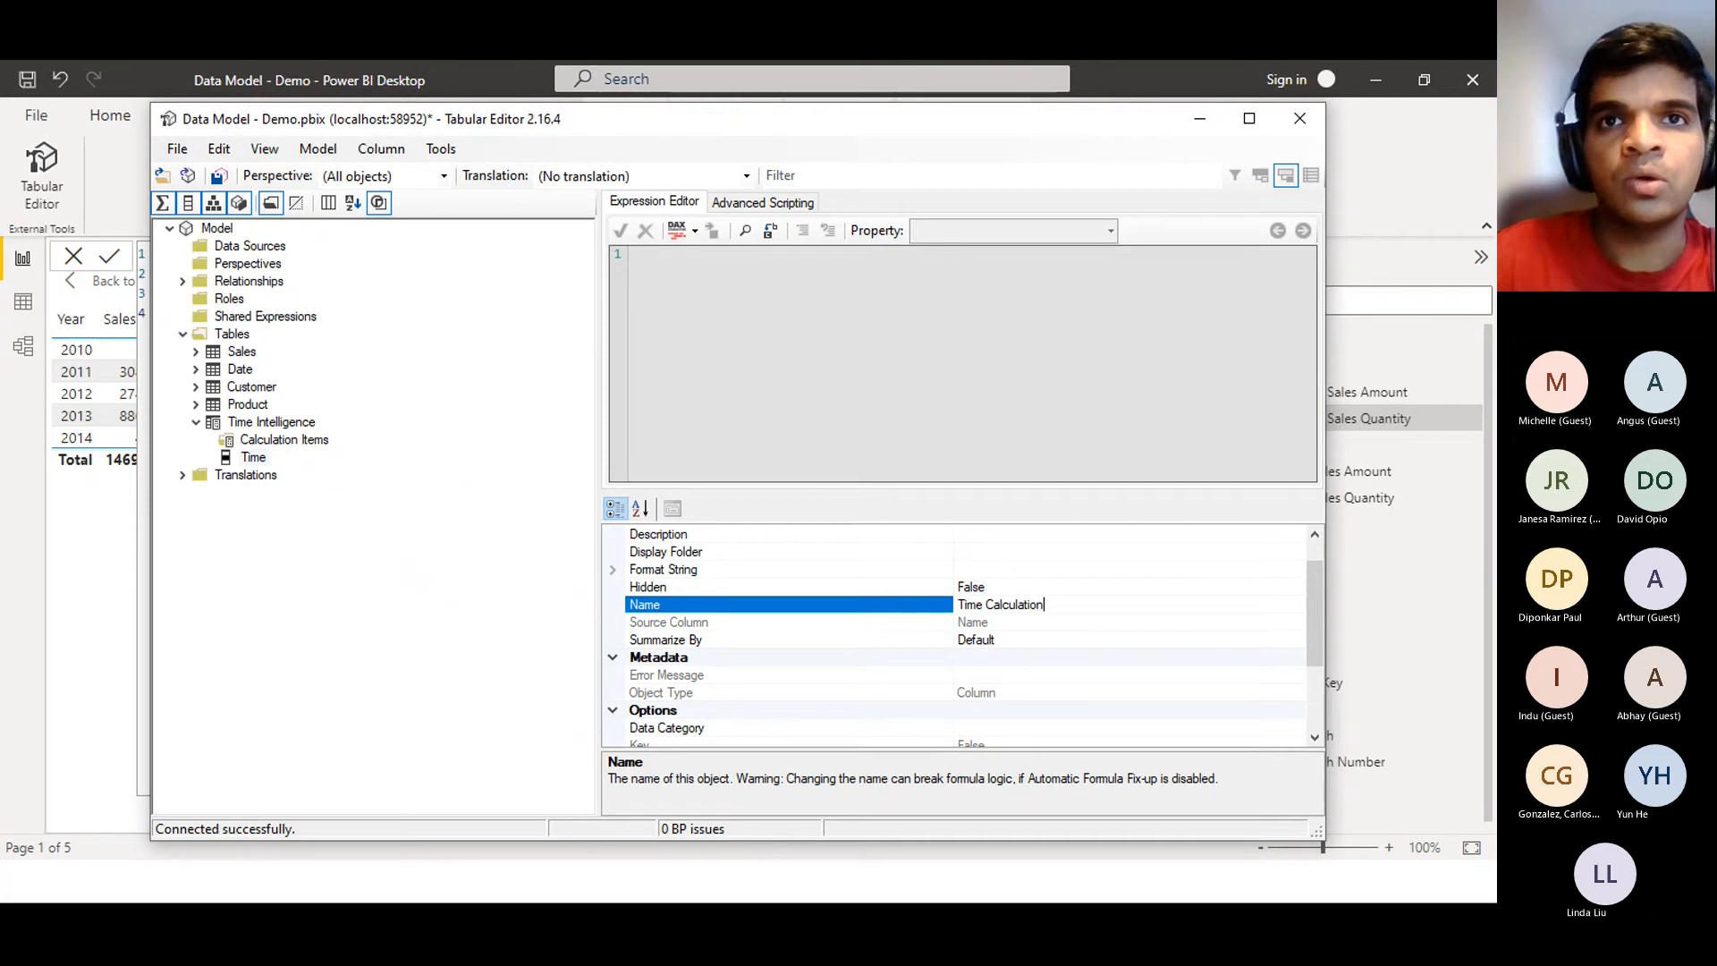
pyautogui.press('Return')
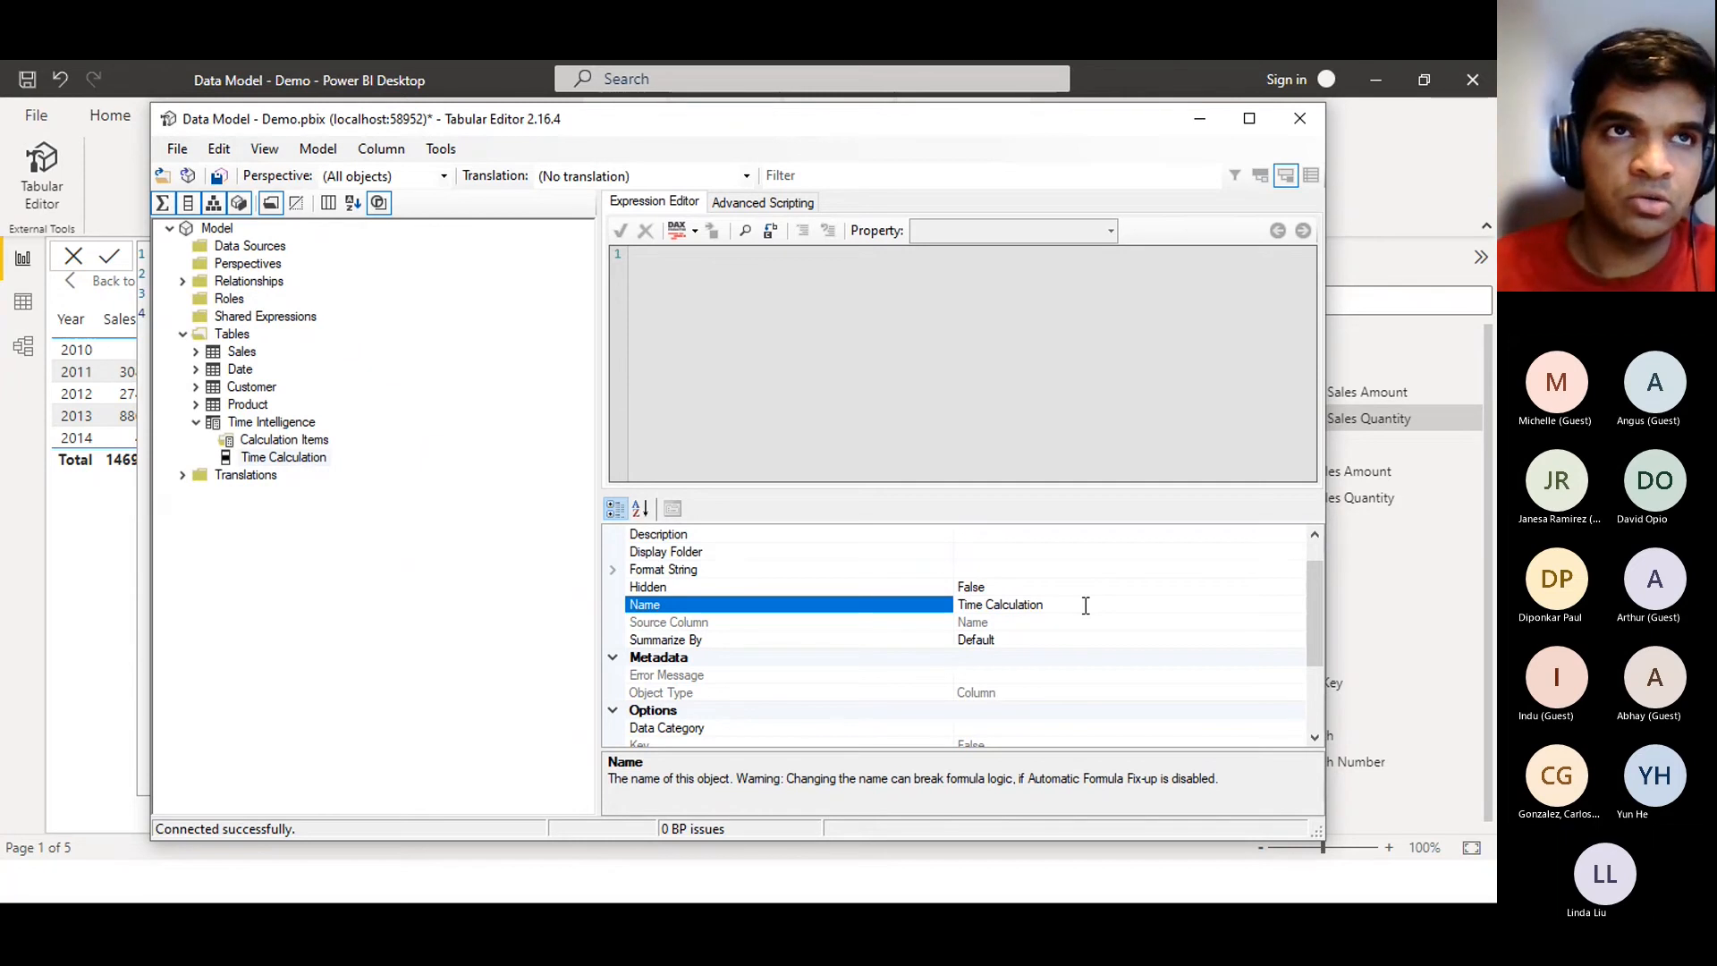
# Briefly reset the column name to 'Name', then set it back to 'Time Calculation'
pyautogui.moveTo(1086, 605); pyautogui.dragTo(868, 614)
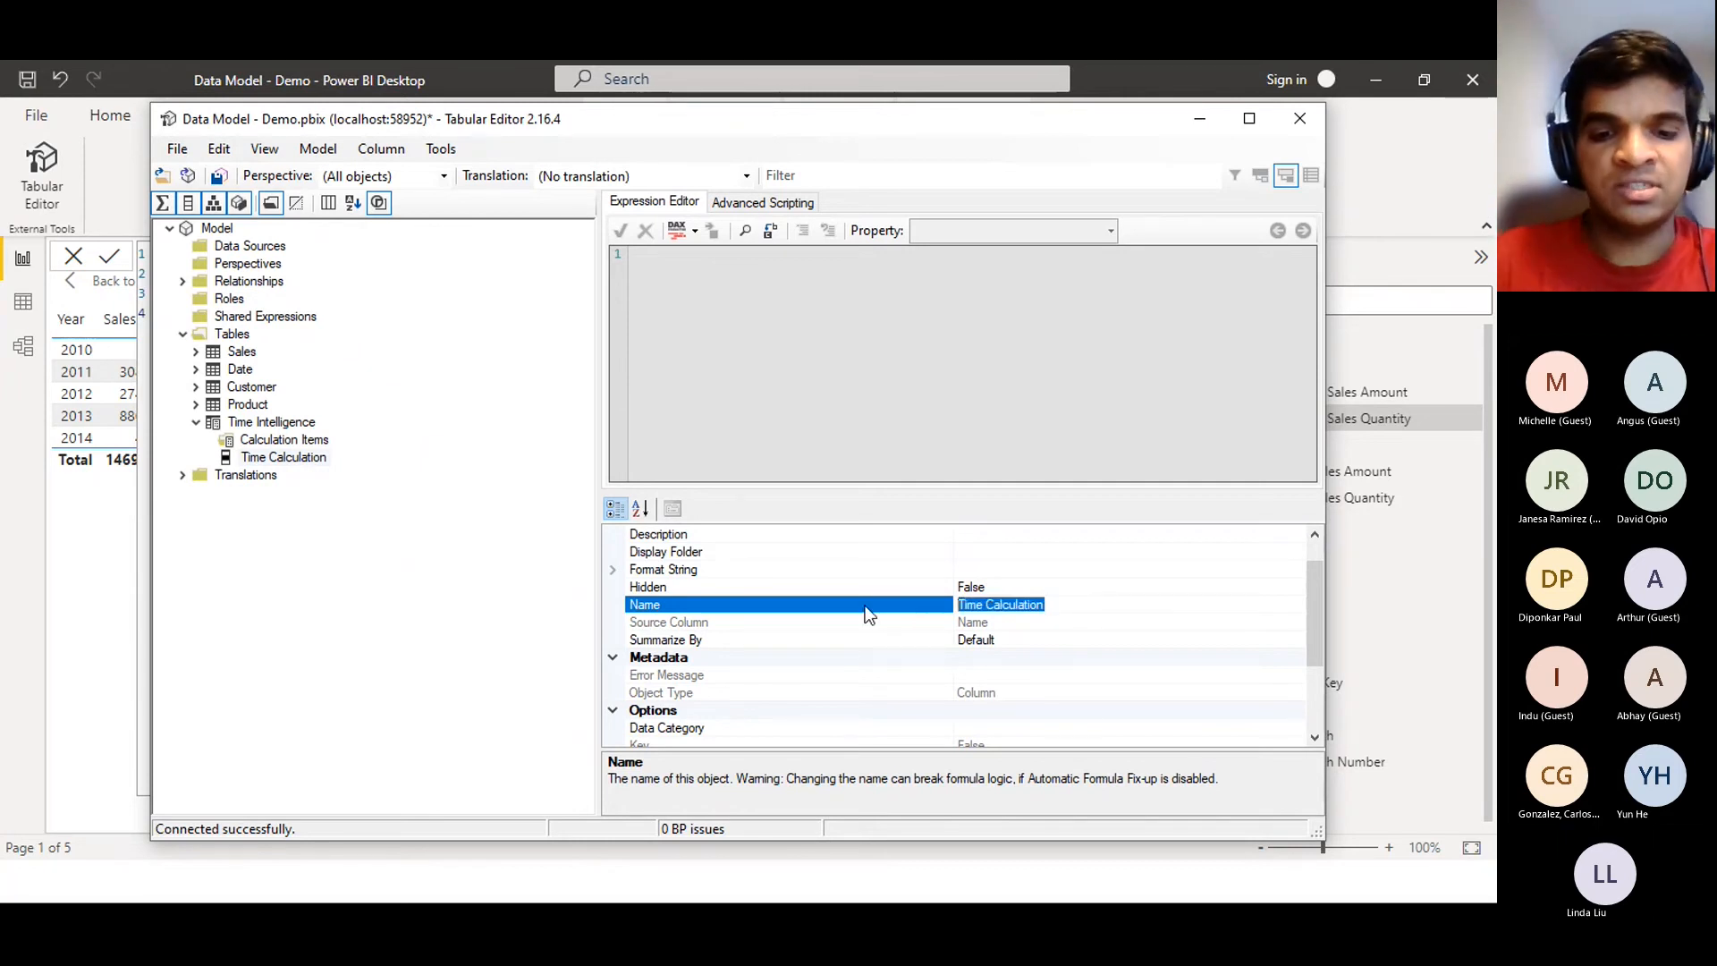
pyautogui.write('Name')
pyautogui.press('Return')
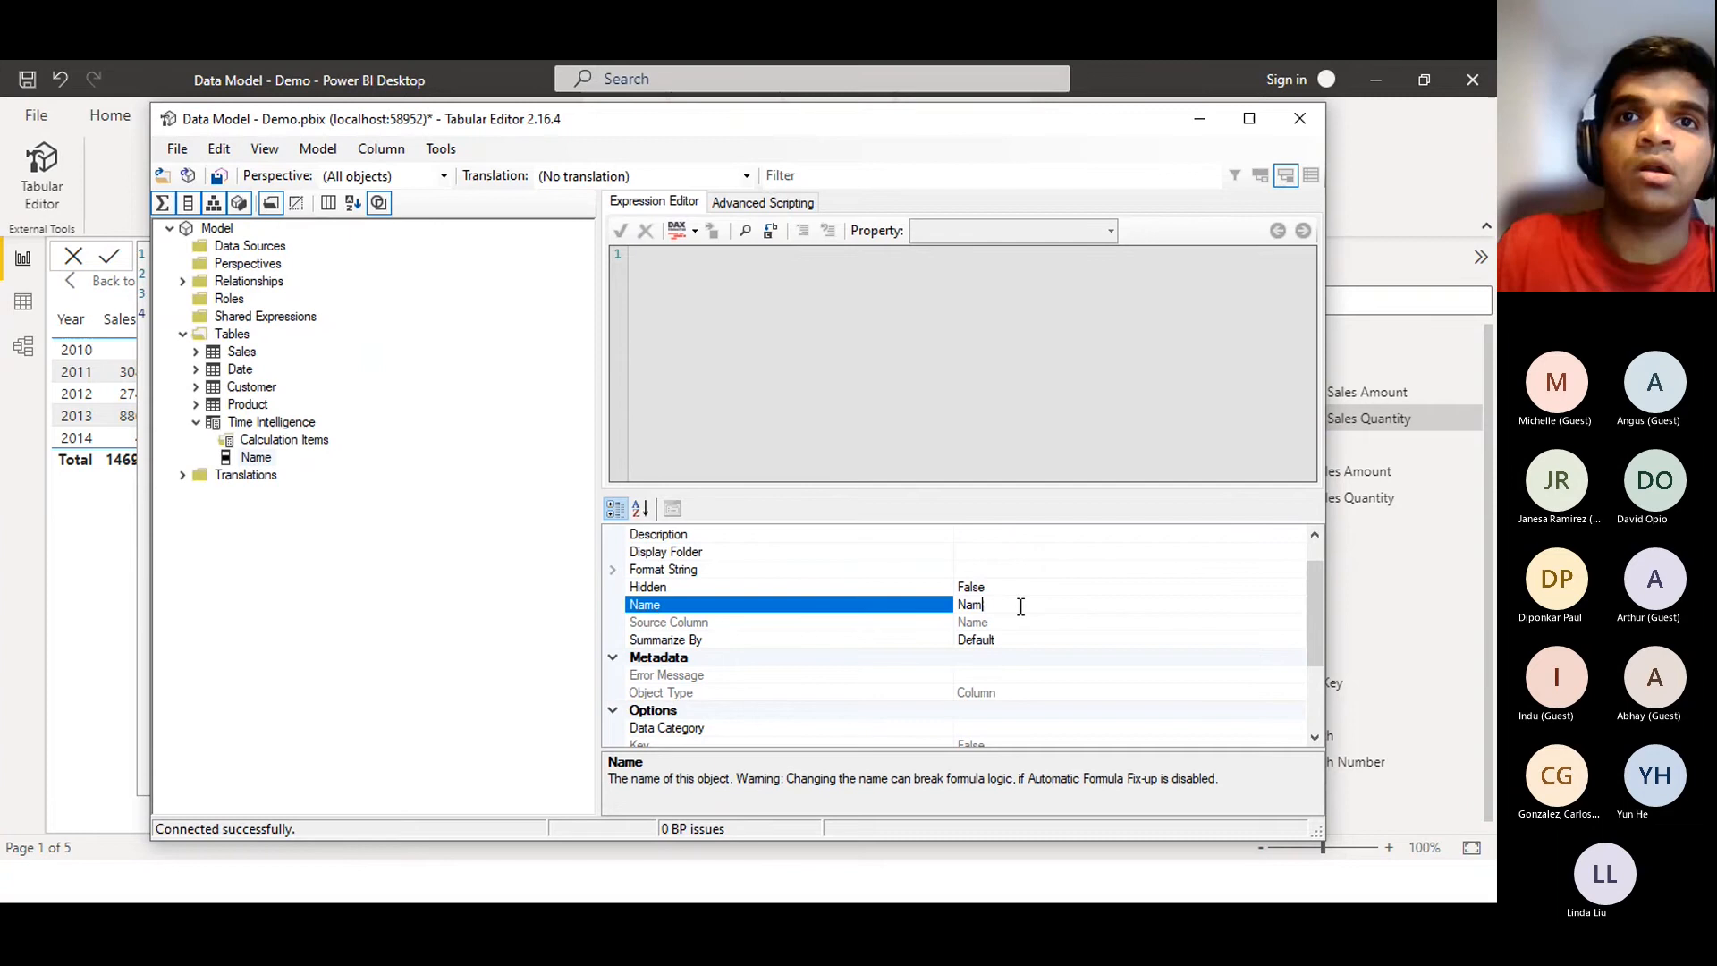
pyautogui.press('BackSpace')
pyautogui.press('BackSpace')
pyautogui.press('BackSpace')
pyautogui.press('BackSpace')
pyautogui.write('Time Int')
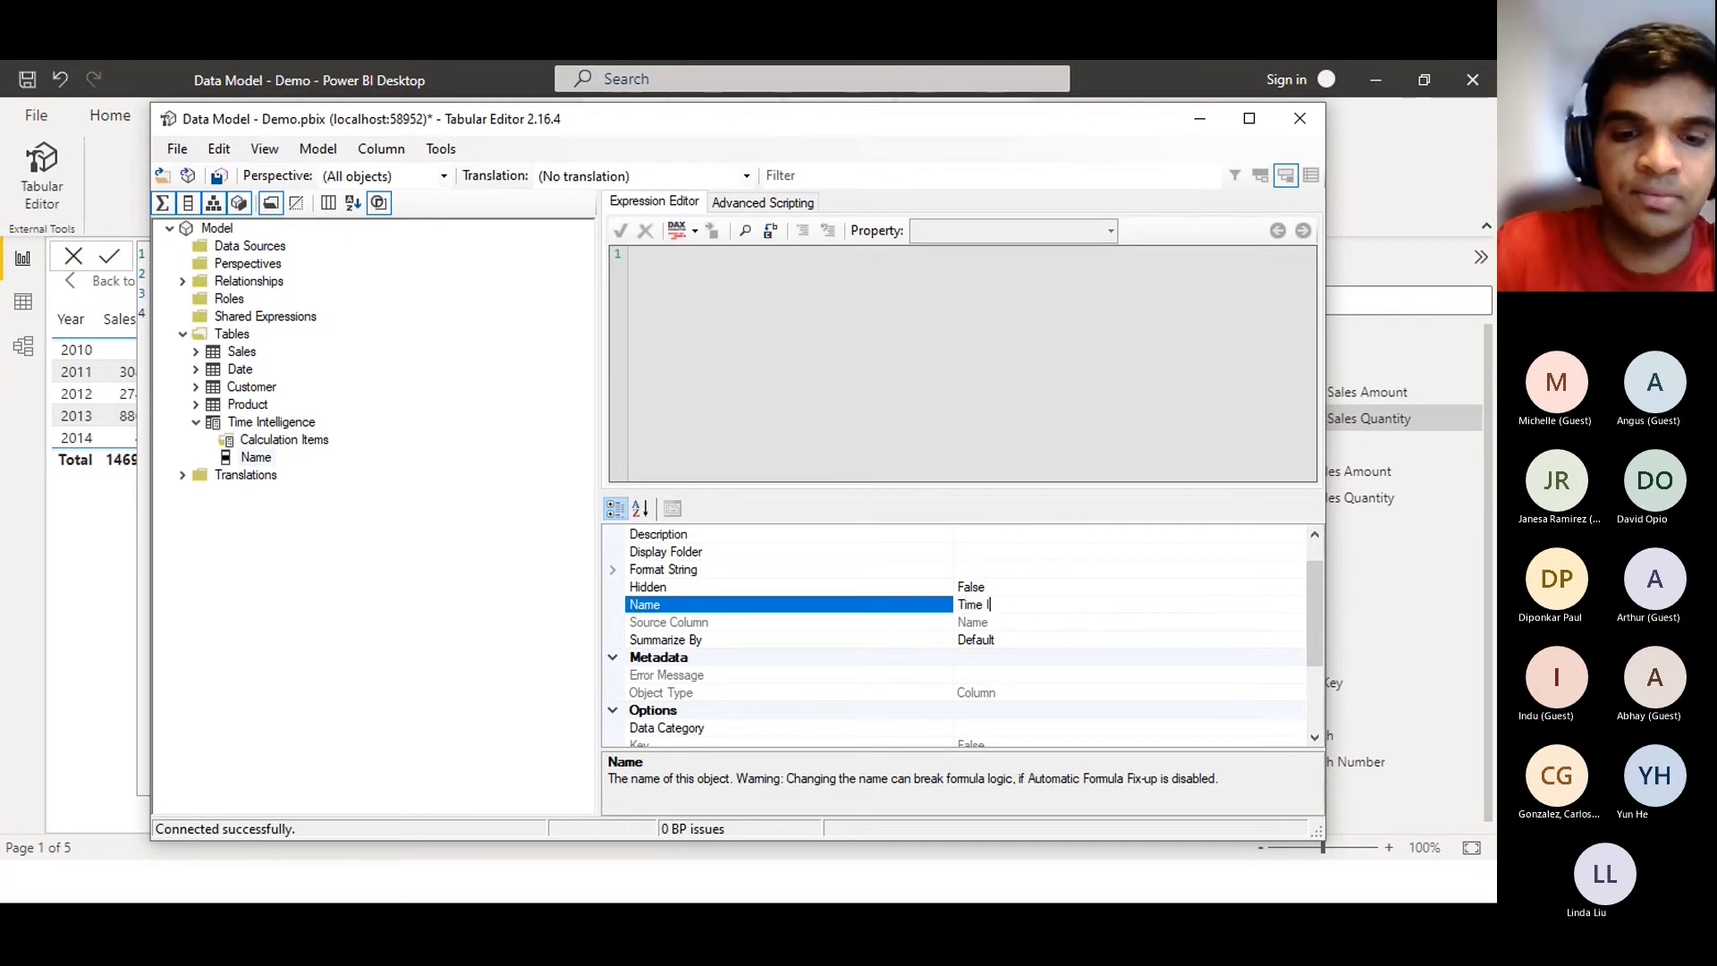
pyautogui.press('BackSpace')
pyautogui.press('BackSpace')
pyautogui.press('BackSpace')
pyautogui.write('Ca')
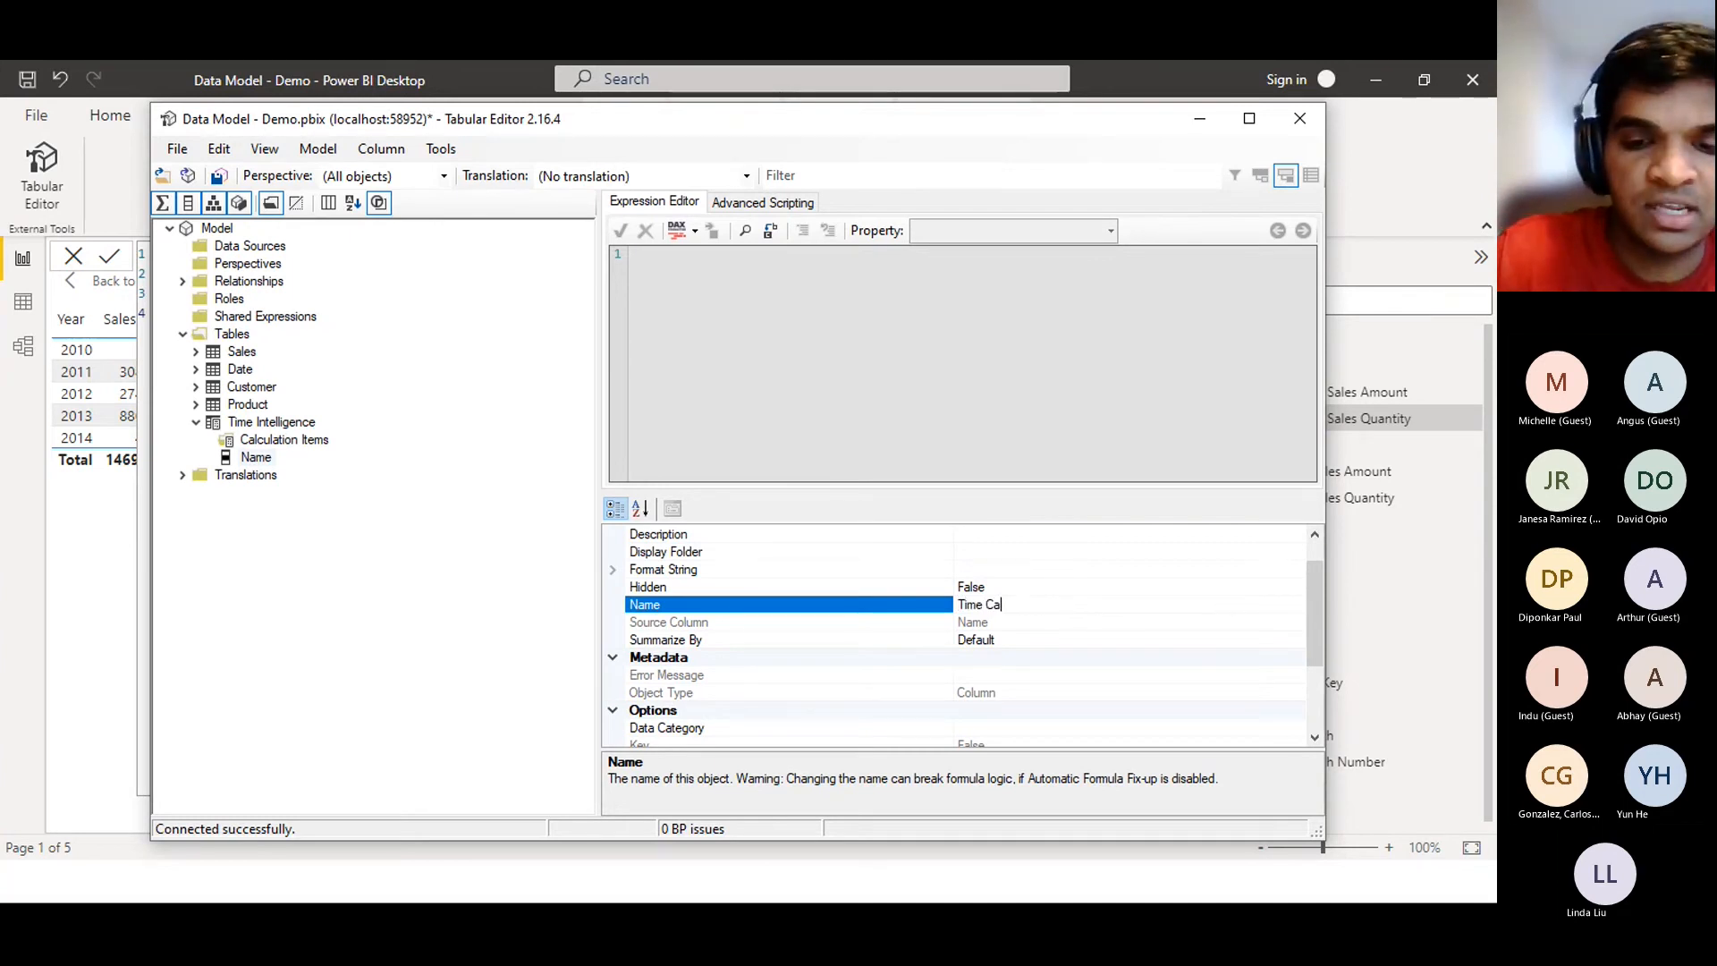
pyautogui.write('lculation')
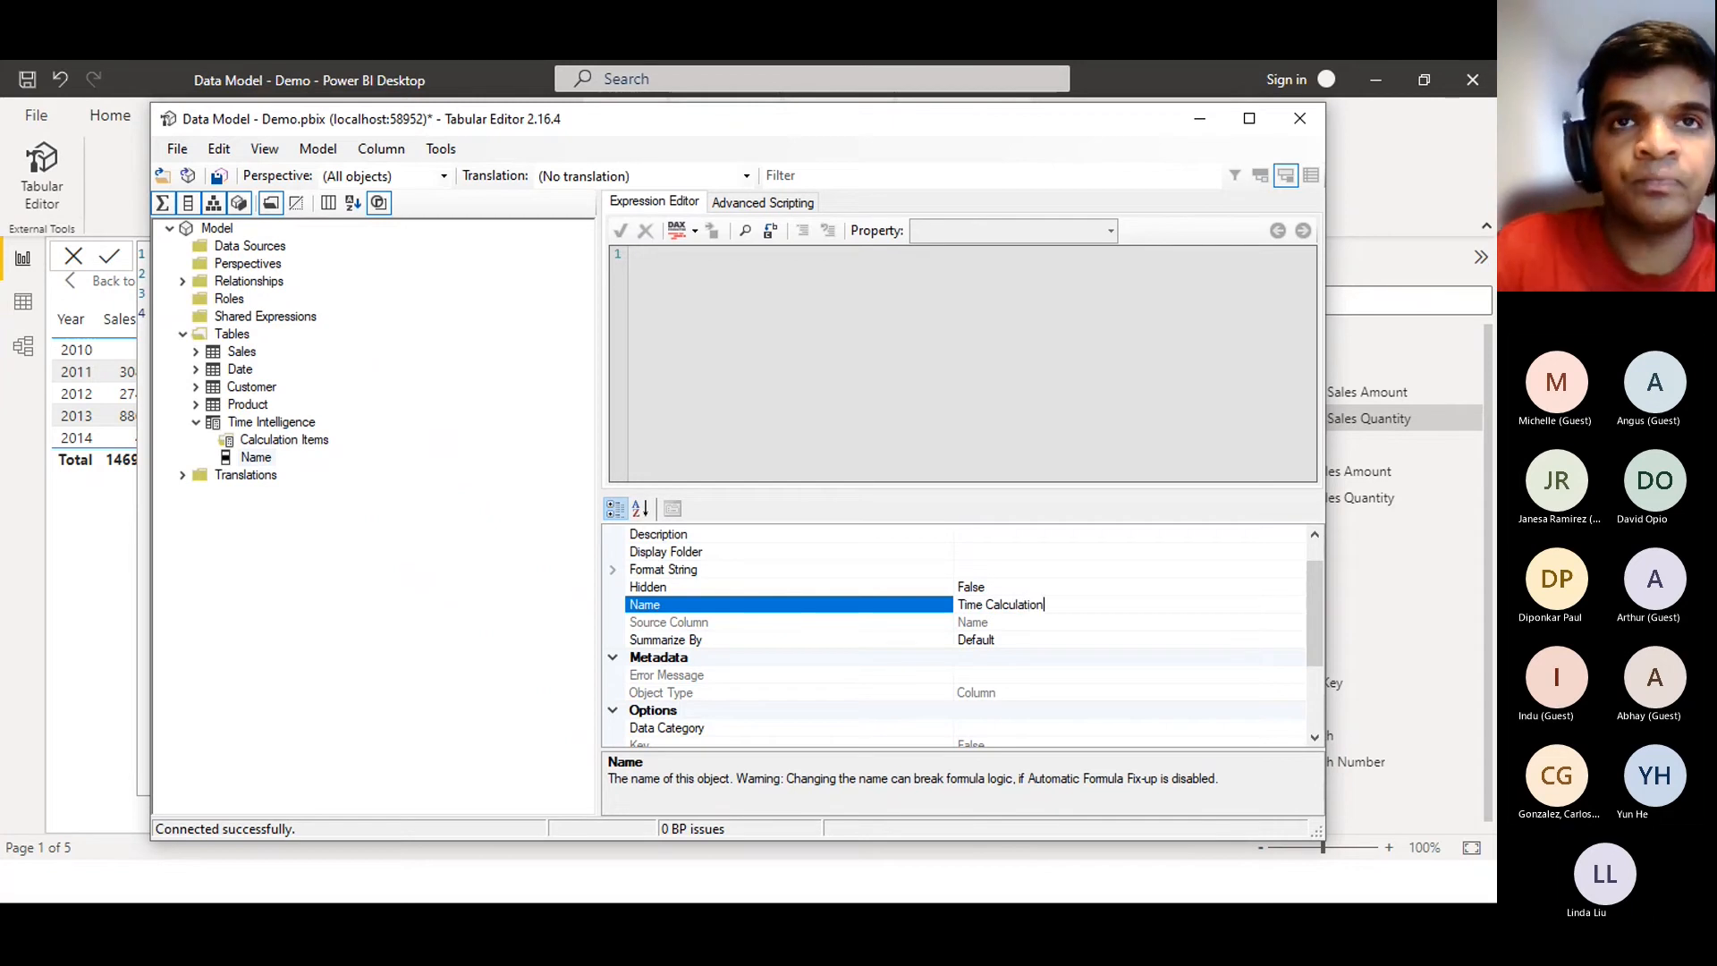
pyautogui.press('Return')
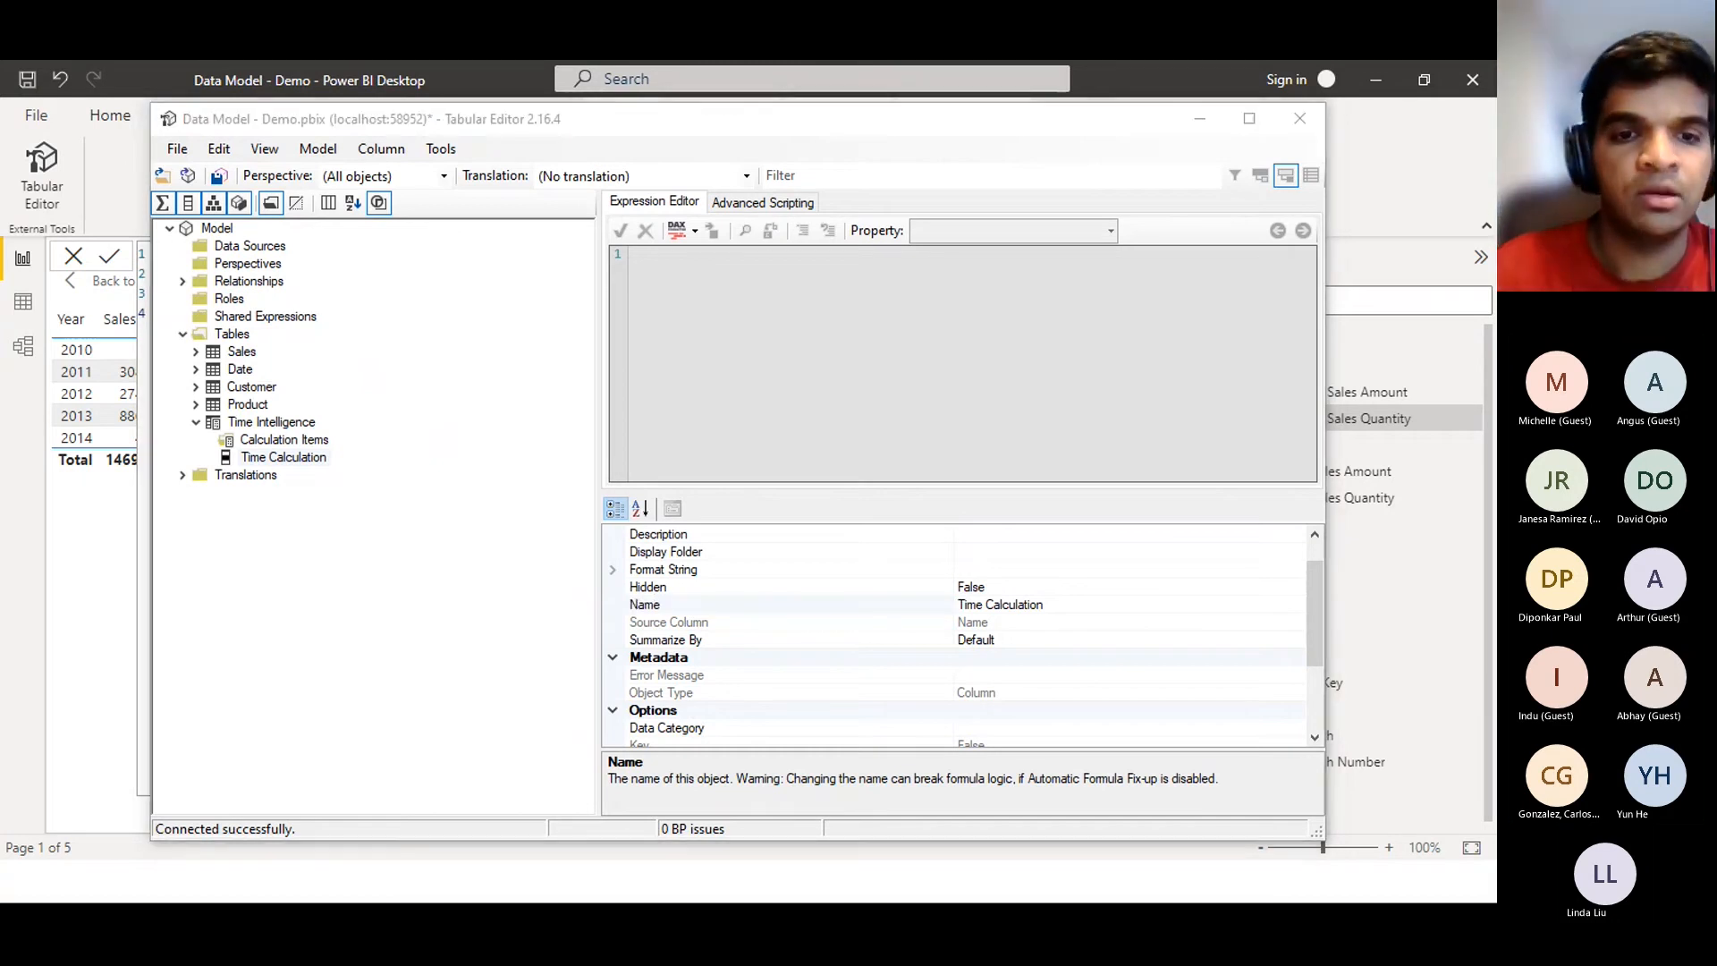
# Present the Calculation Groups - Example slide up to its green checkmark, then return to Tabular Editor
pyautogui.hotkey('alt', 'Tab')
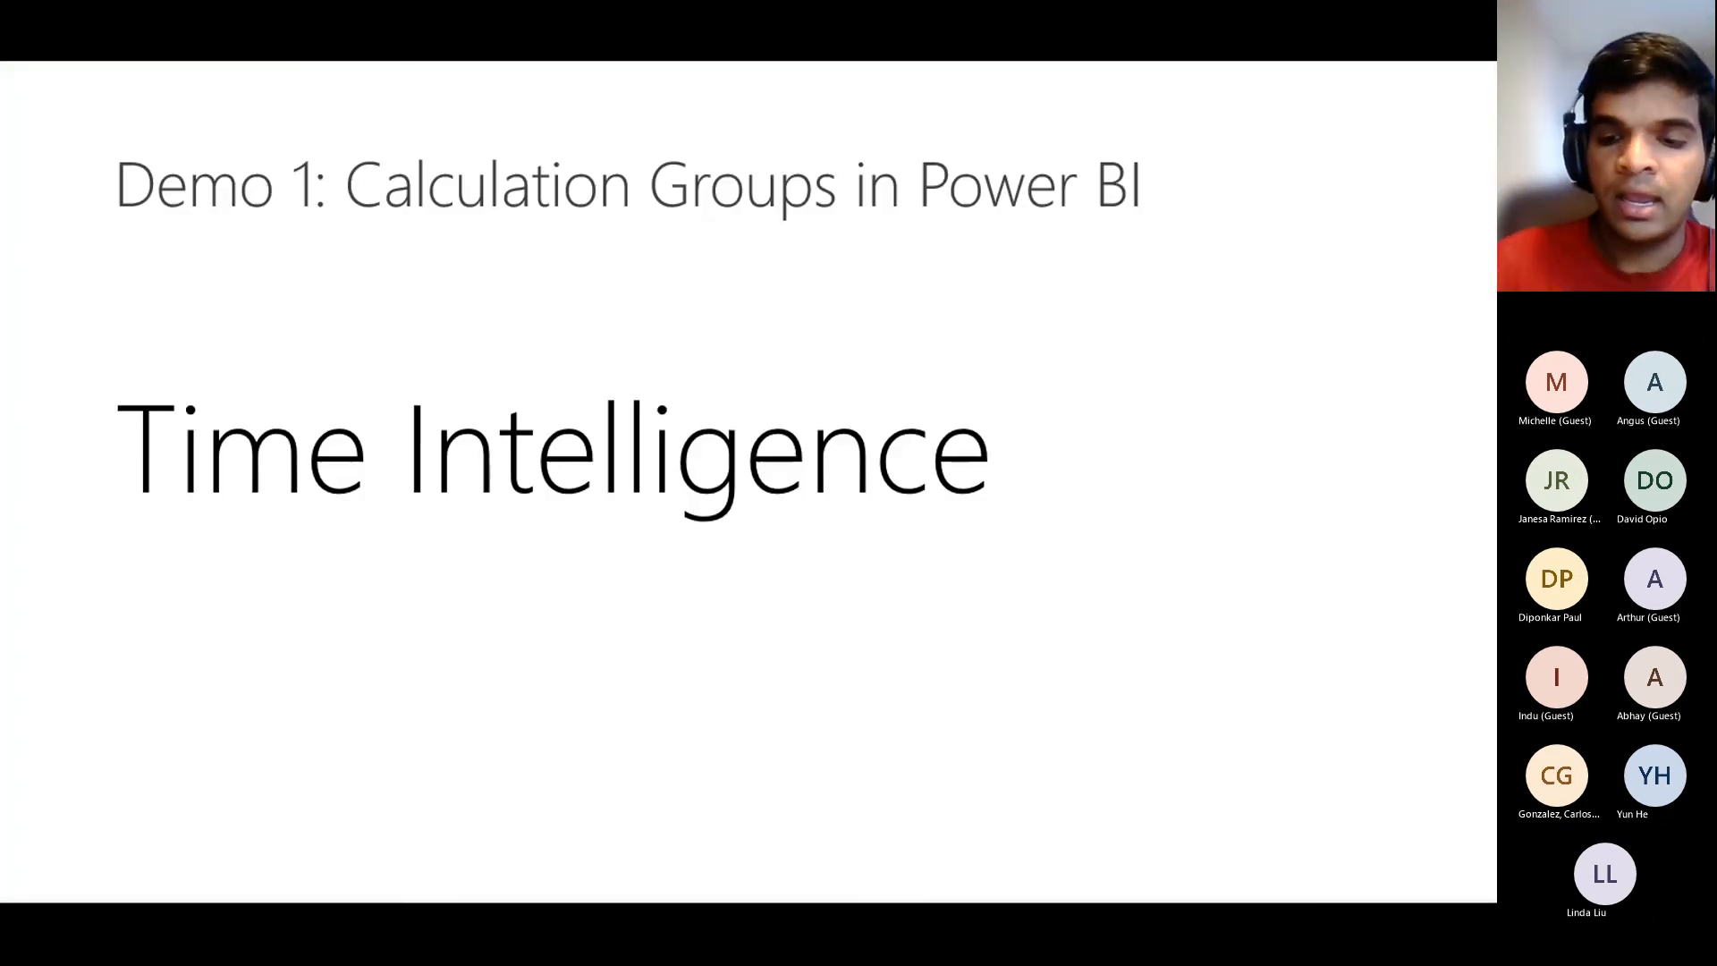
pyautogui.press('Left')
pyautogui.press('Left')
pyautogui.press('Left')
pyautogui.press('Right')
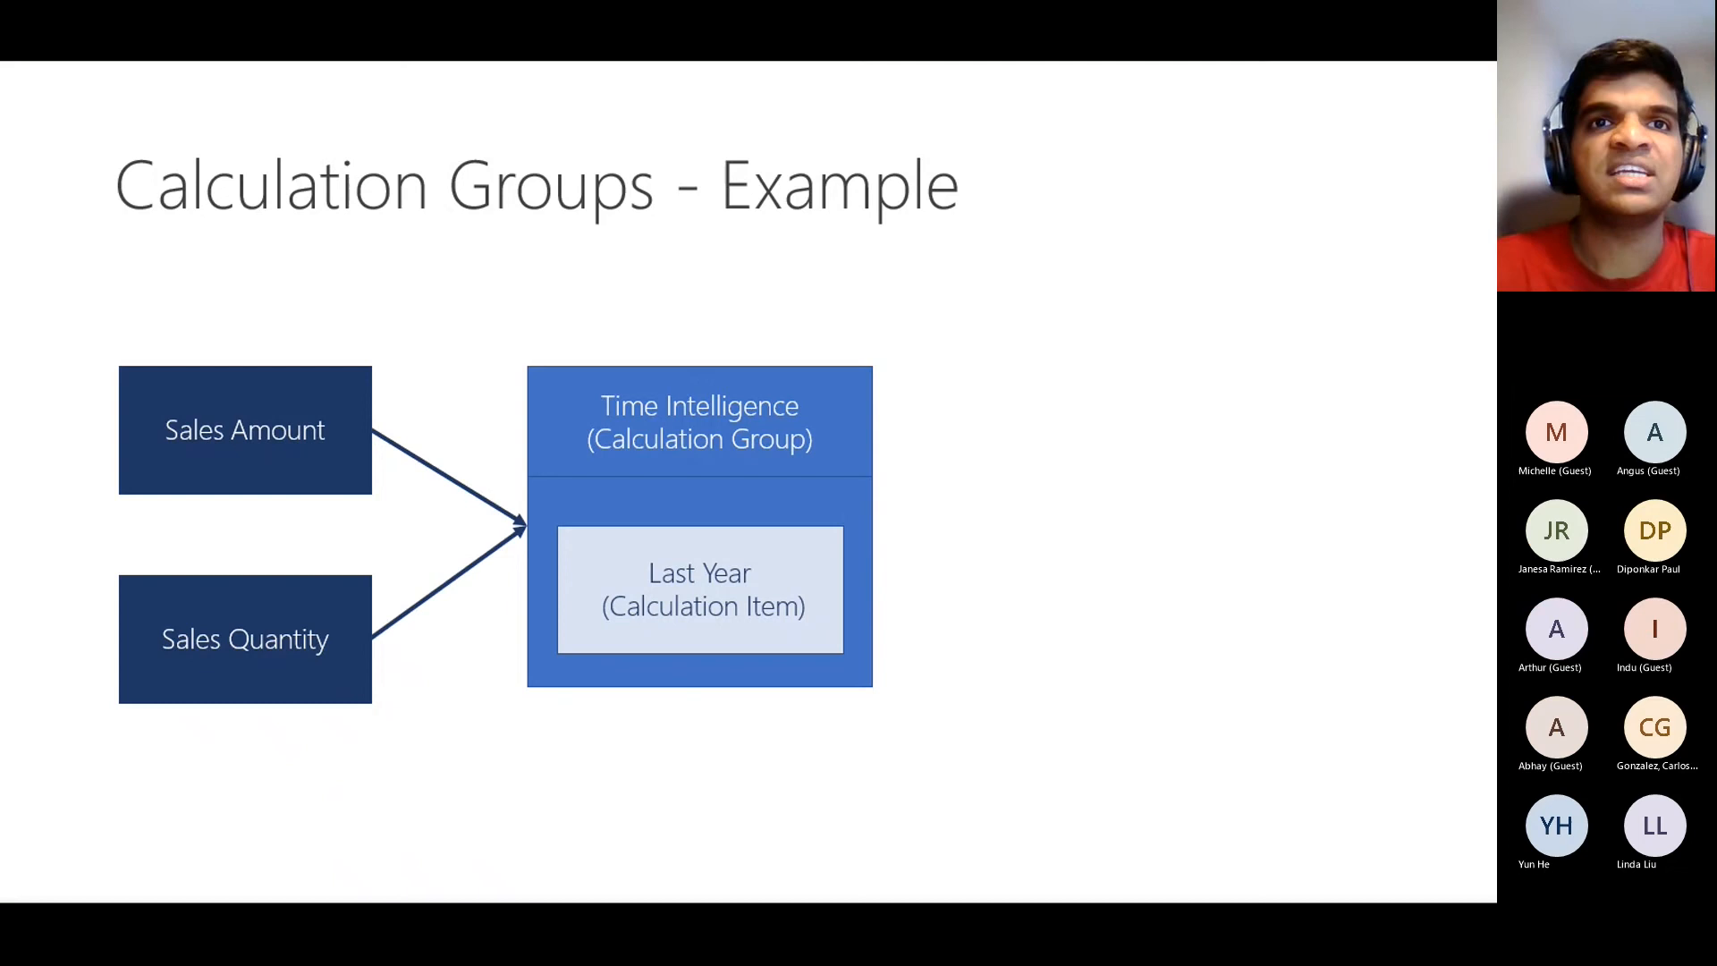
pyautogui.click(774, 481)
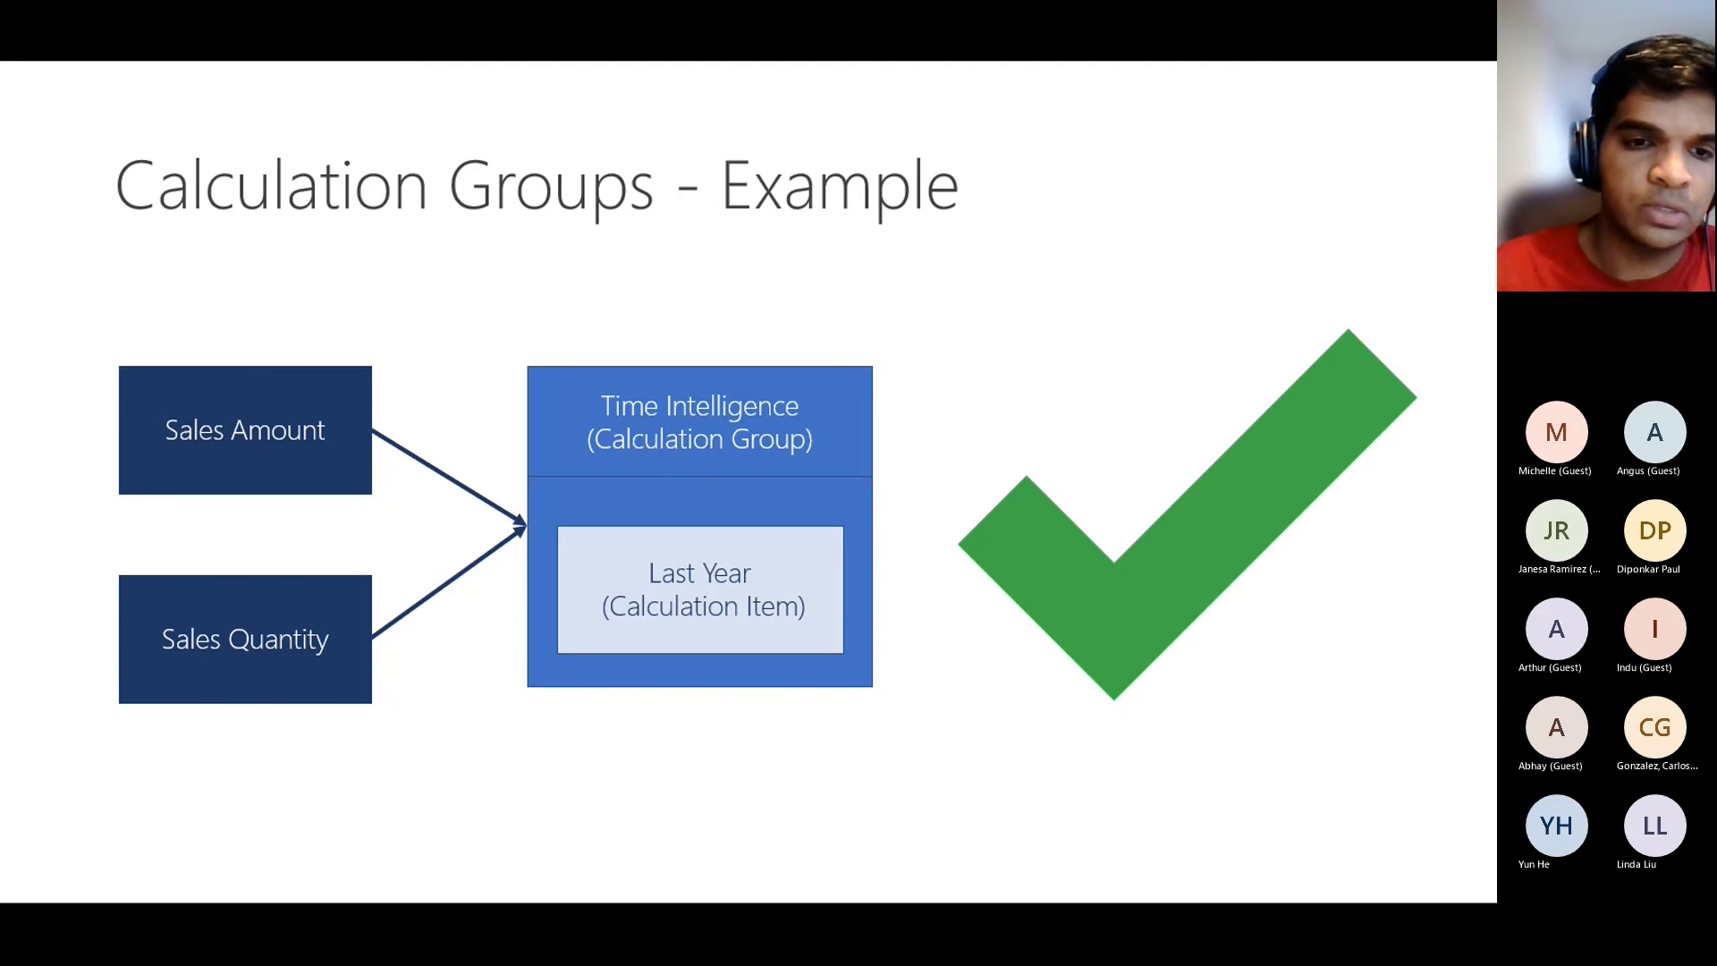
pyautogui.hotkey('alt', 'Tab')
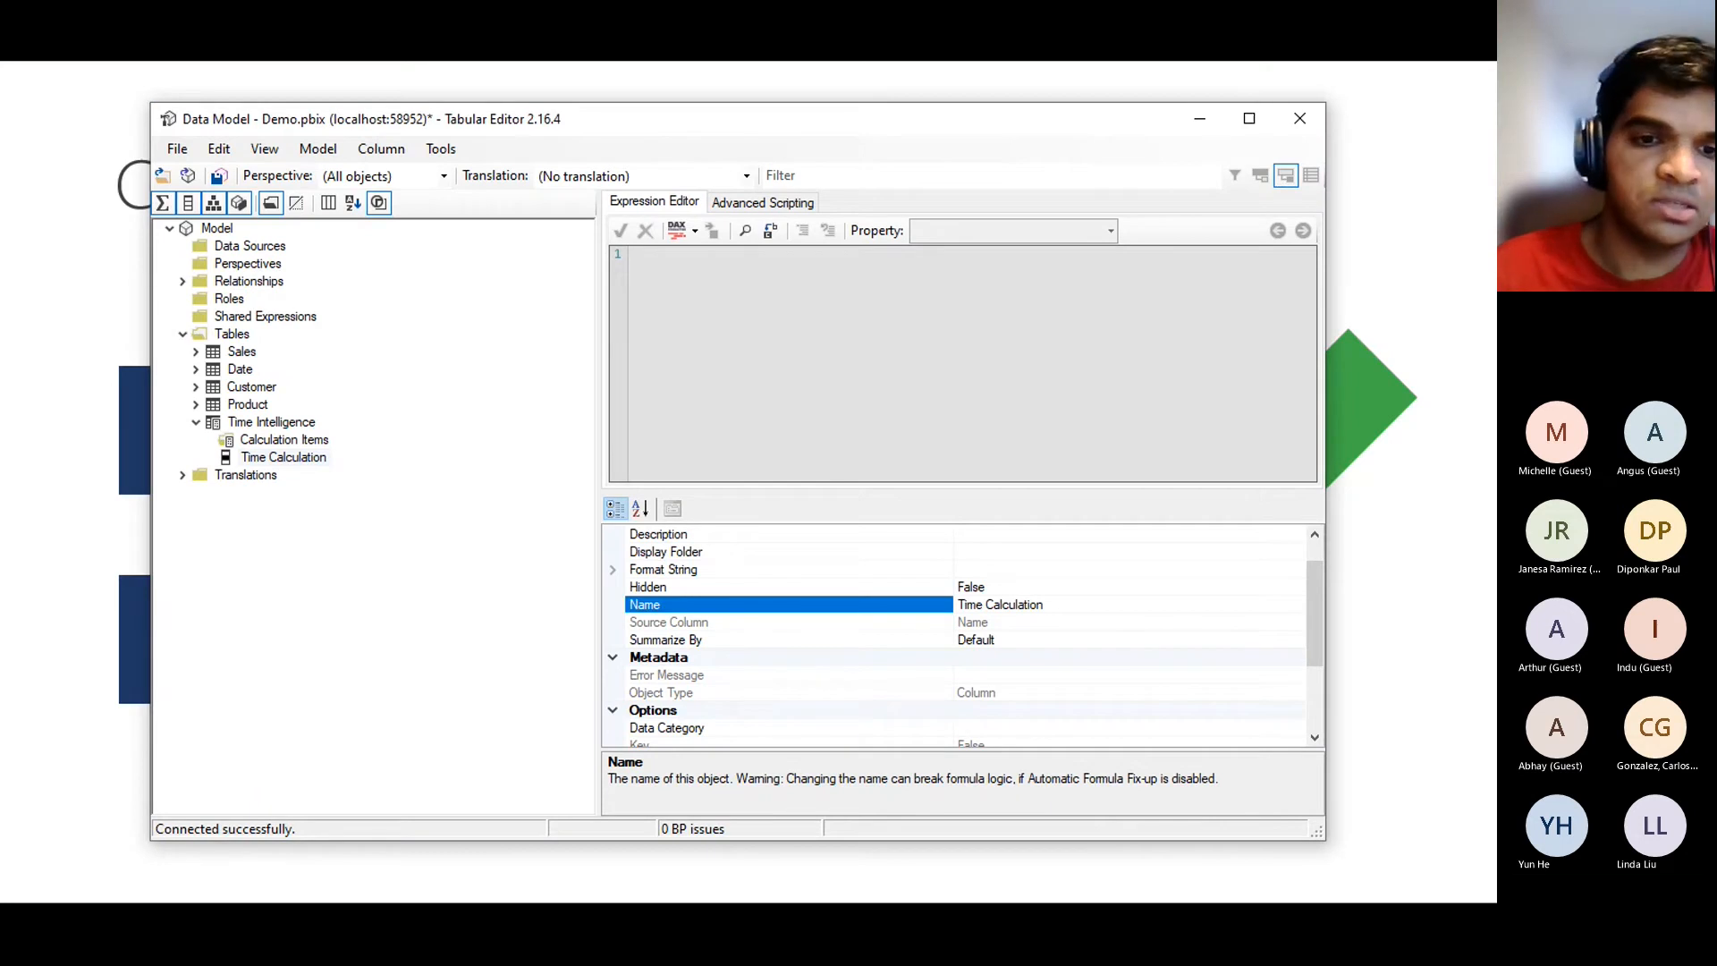
# Create a new calculation item named 'Last Year' under Calculation Items and start its expression
pyautogui.hotkey('alt', 'Tab')
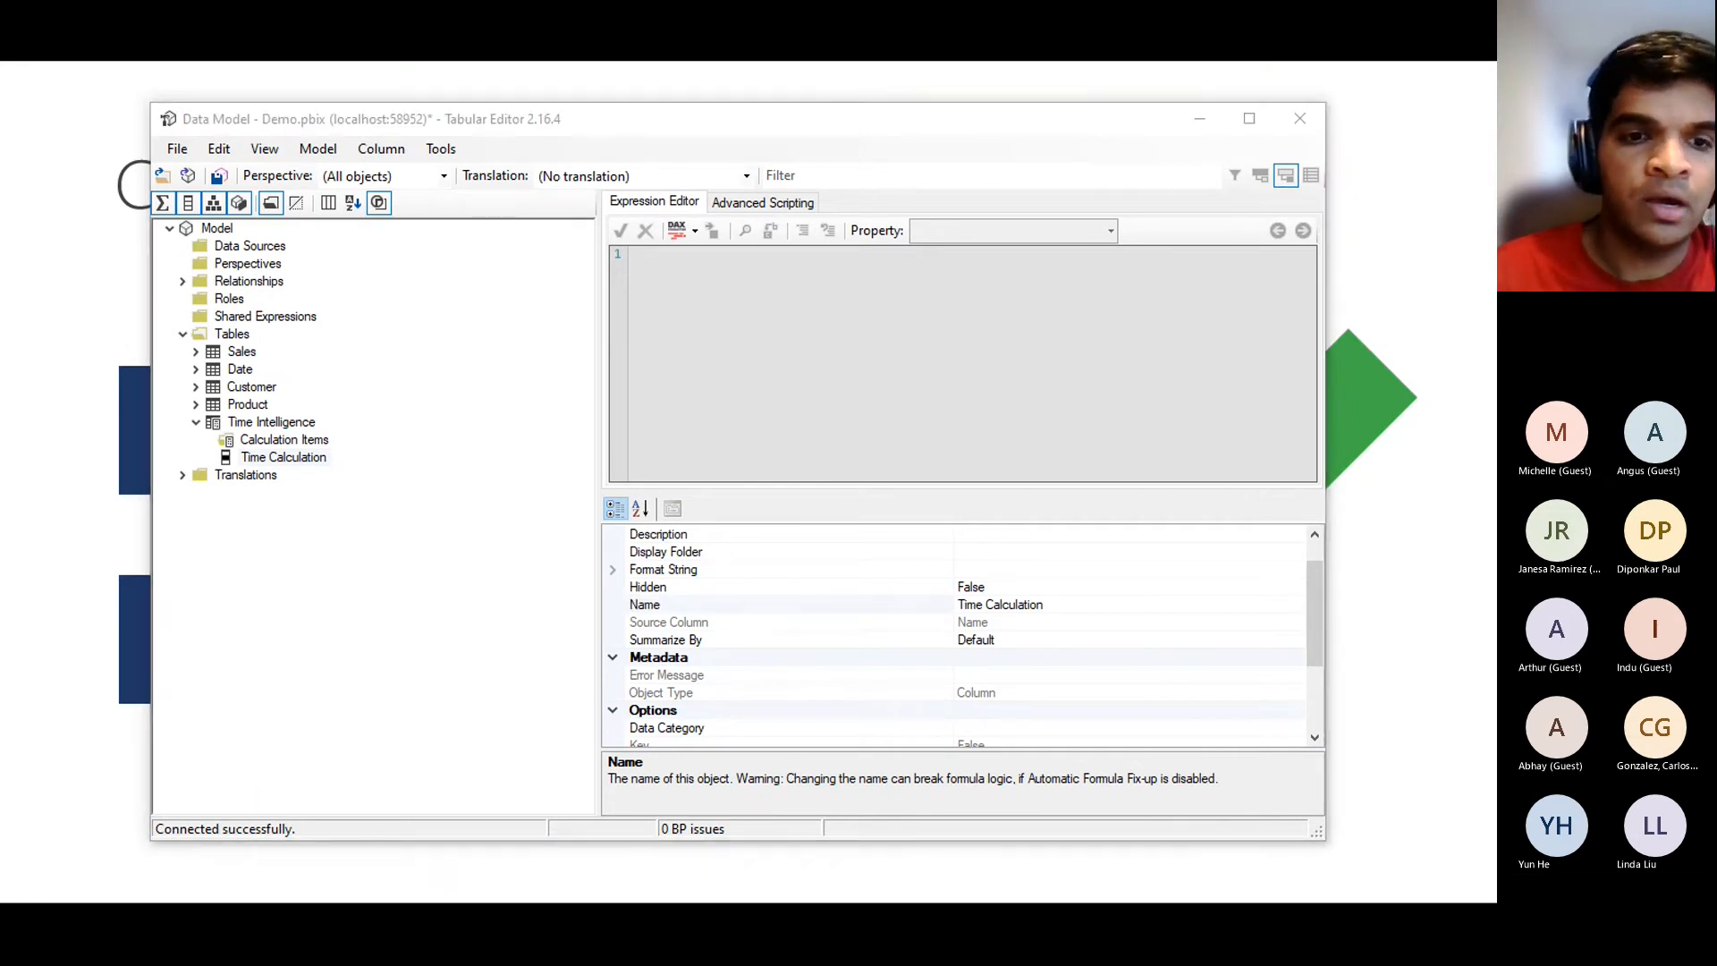
pyautogui.hotkey('alt', 'Tab')
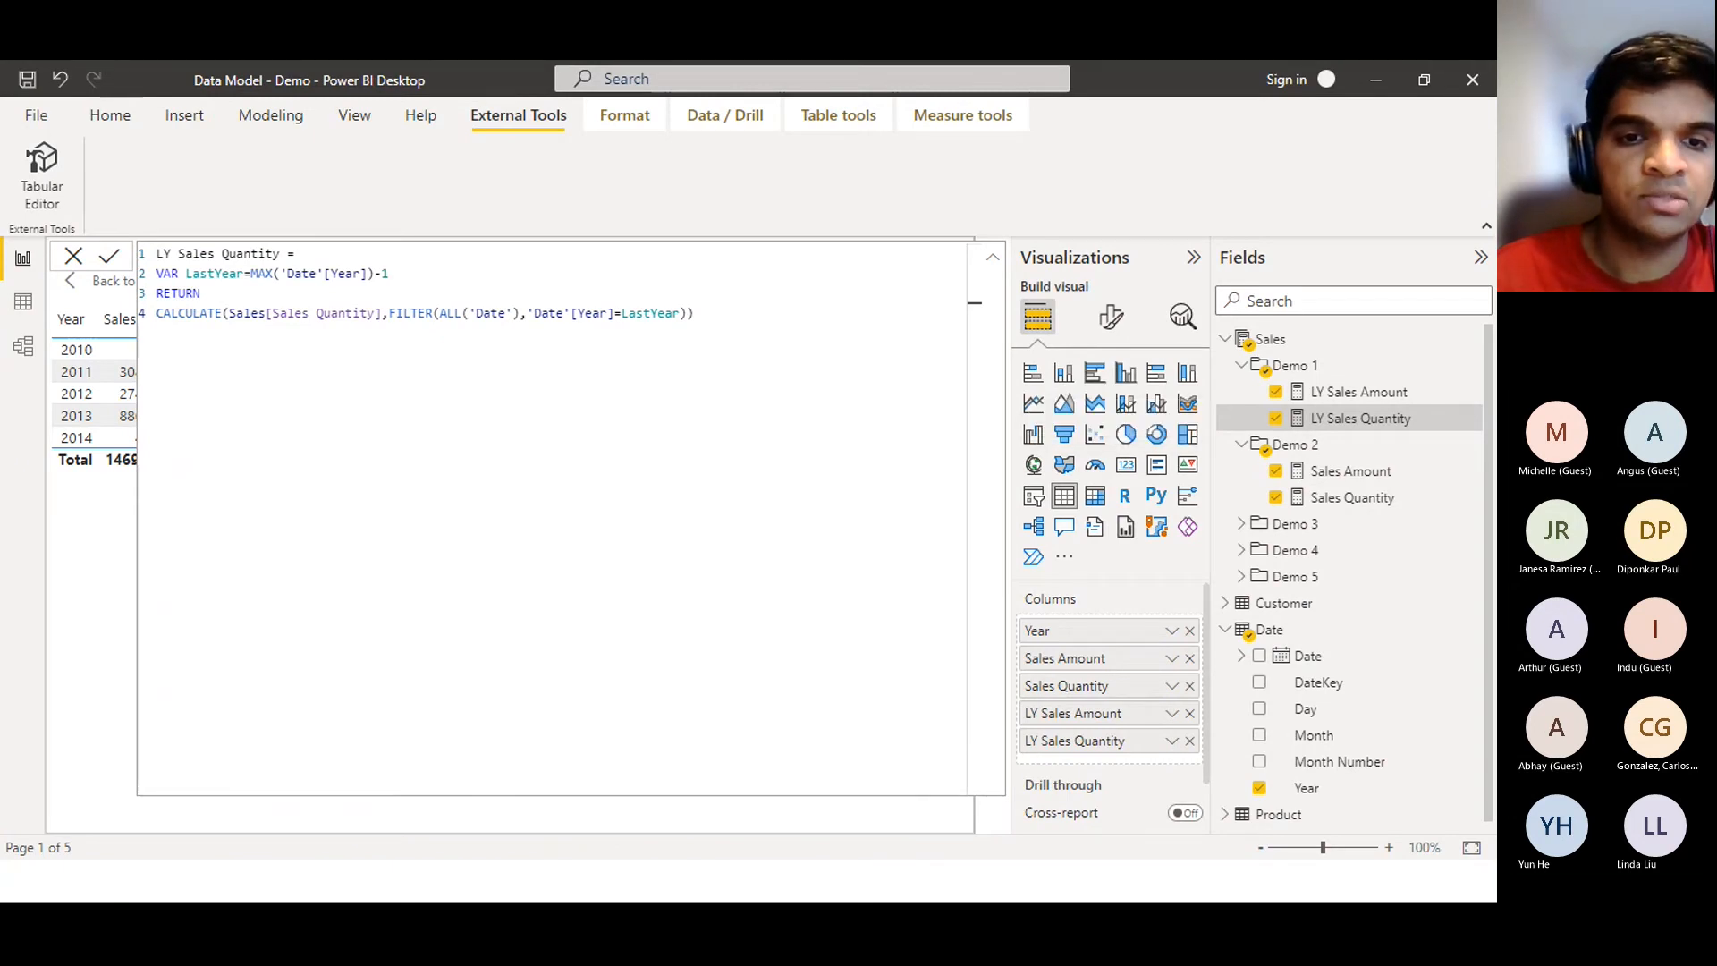
pyautogui.hotkey('alt', 'Tab')
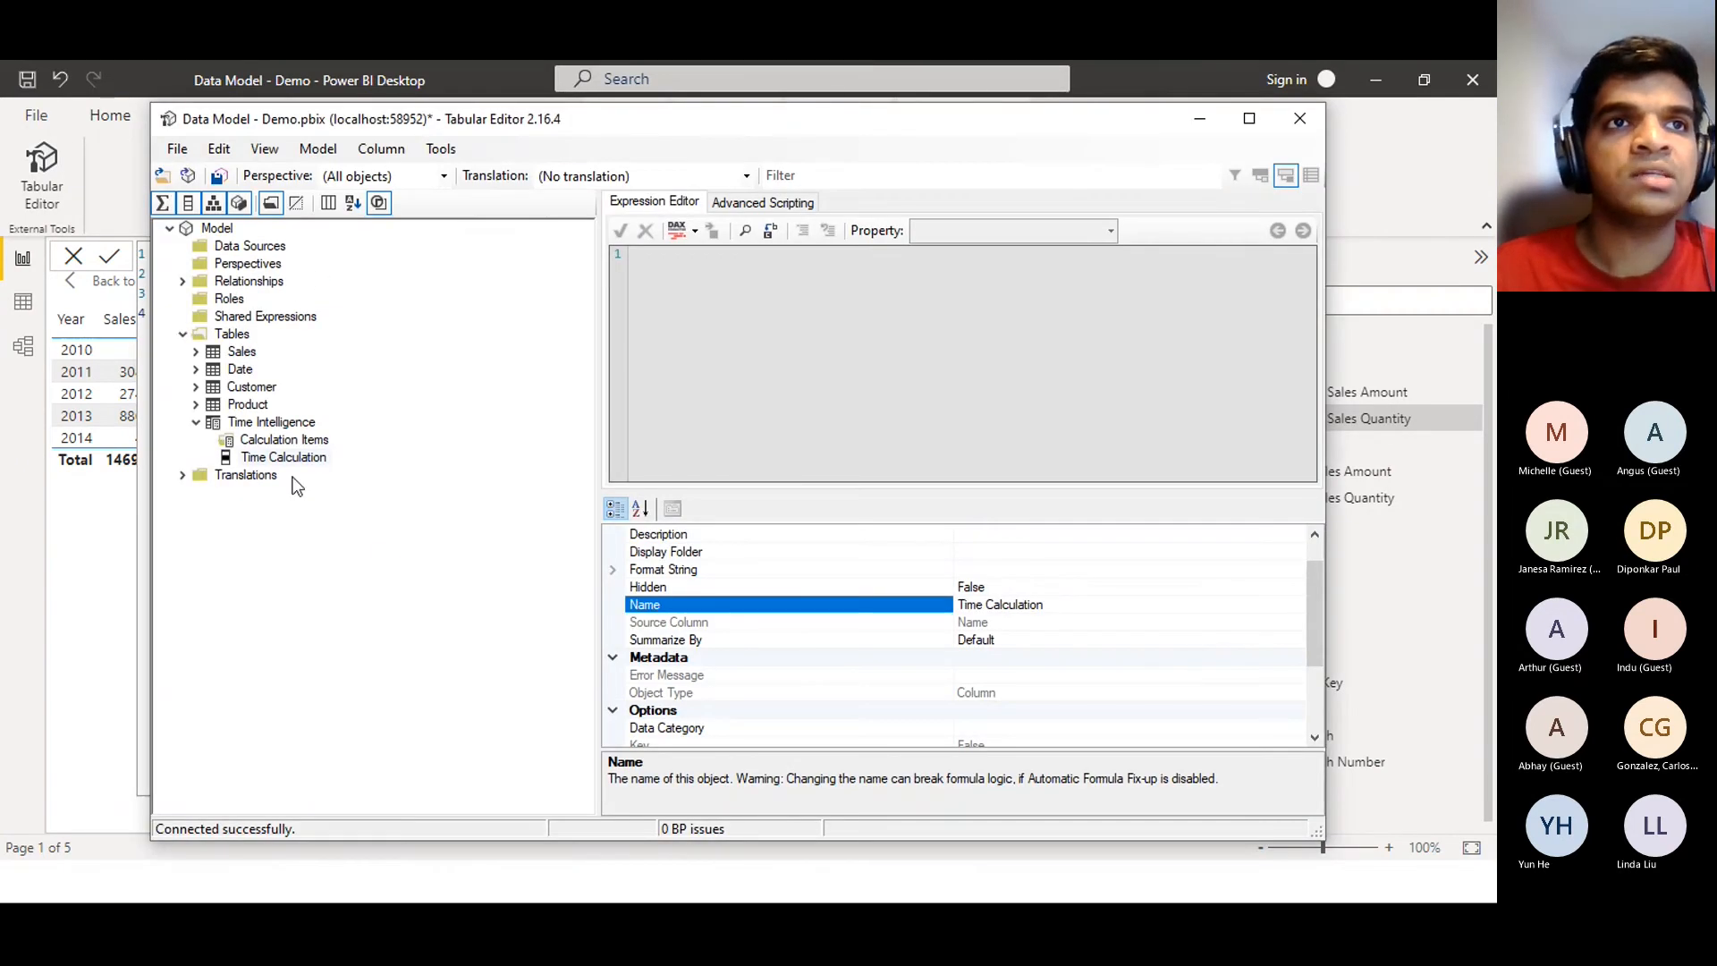
pyautogui.click(281, 442)
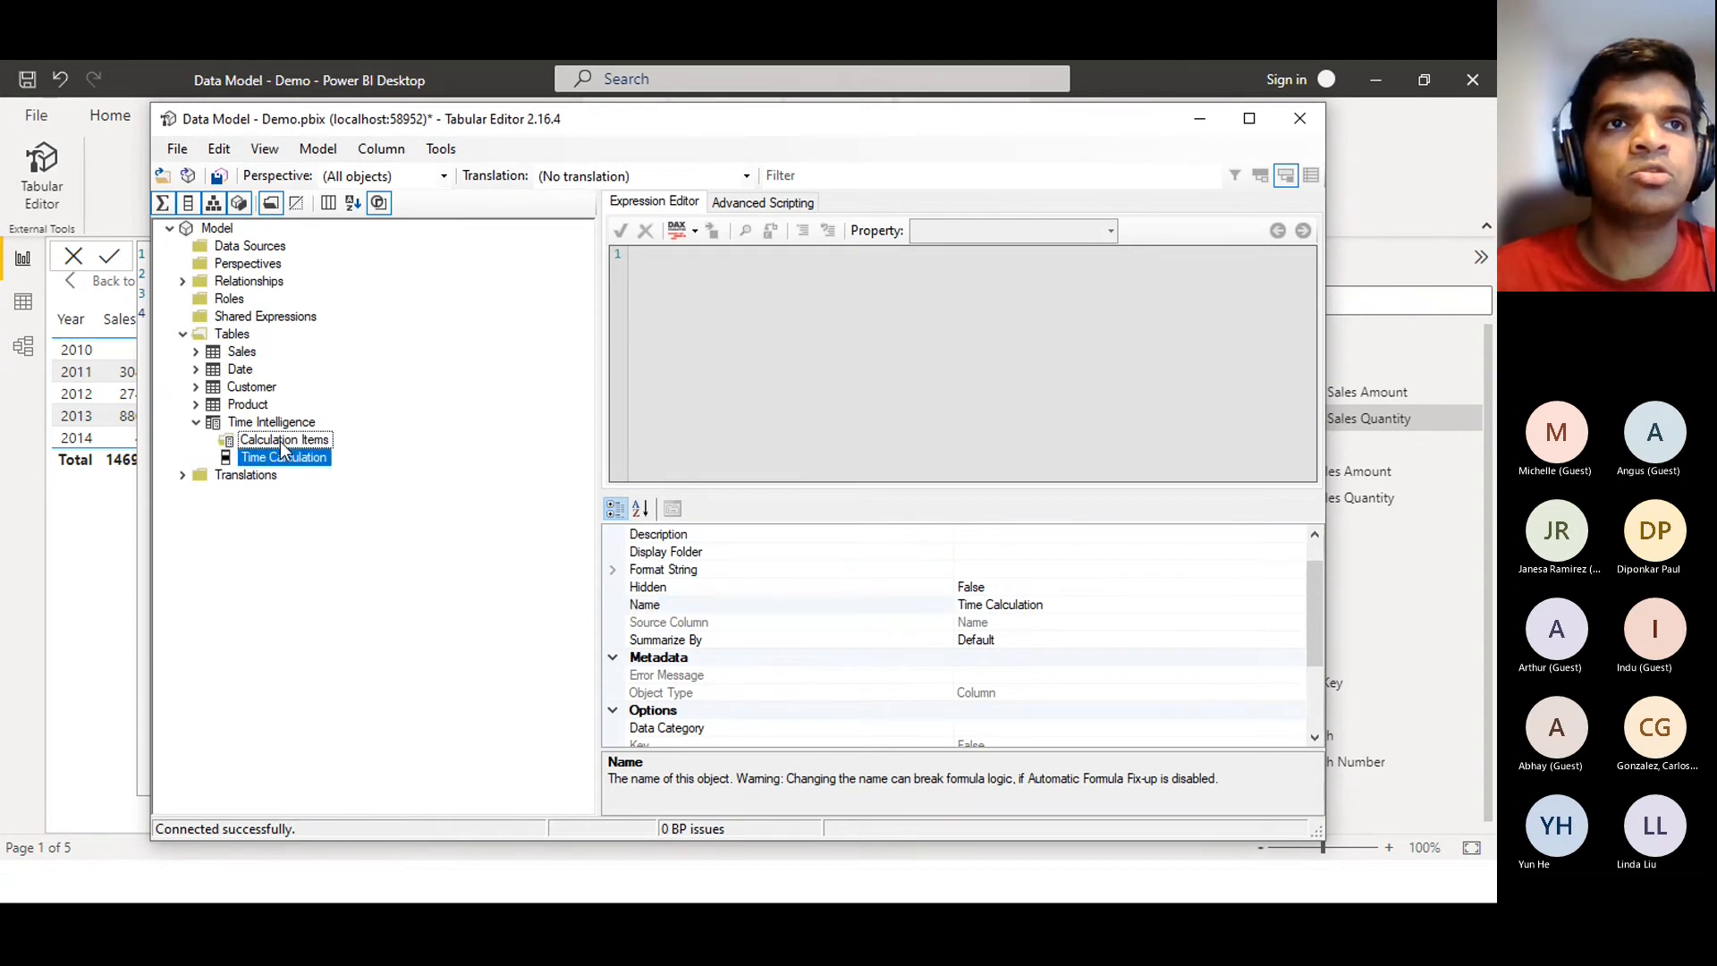
pyautogui.rightClick(280, 441)
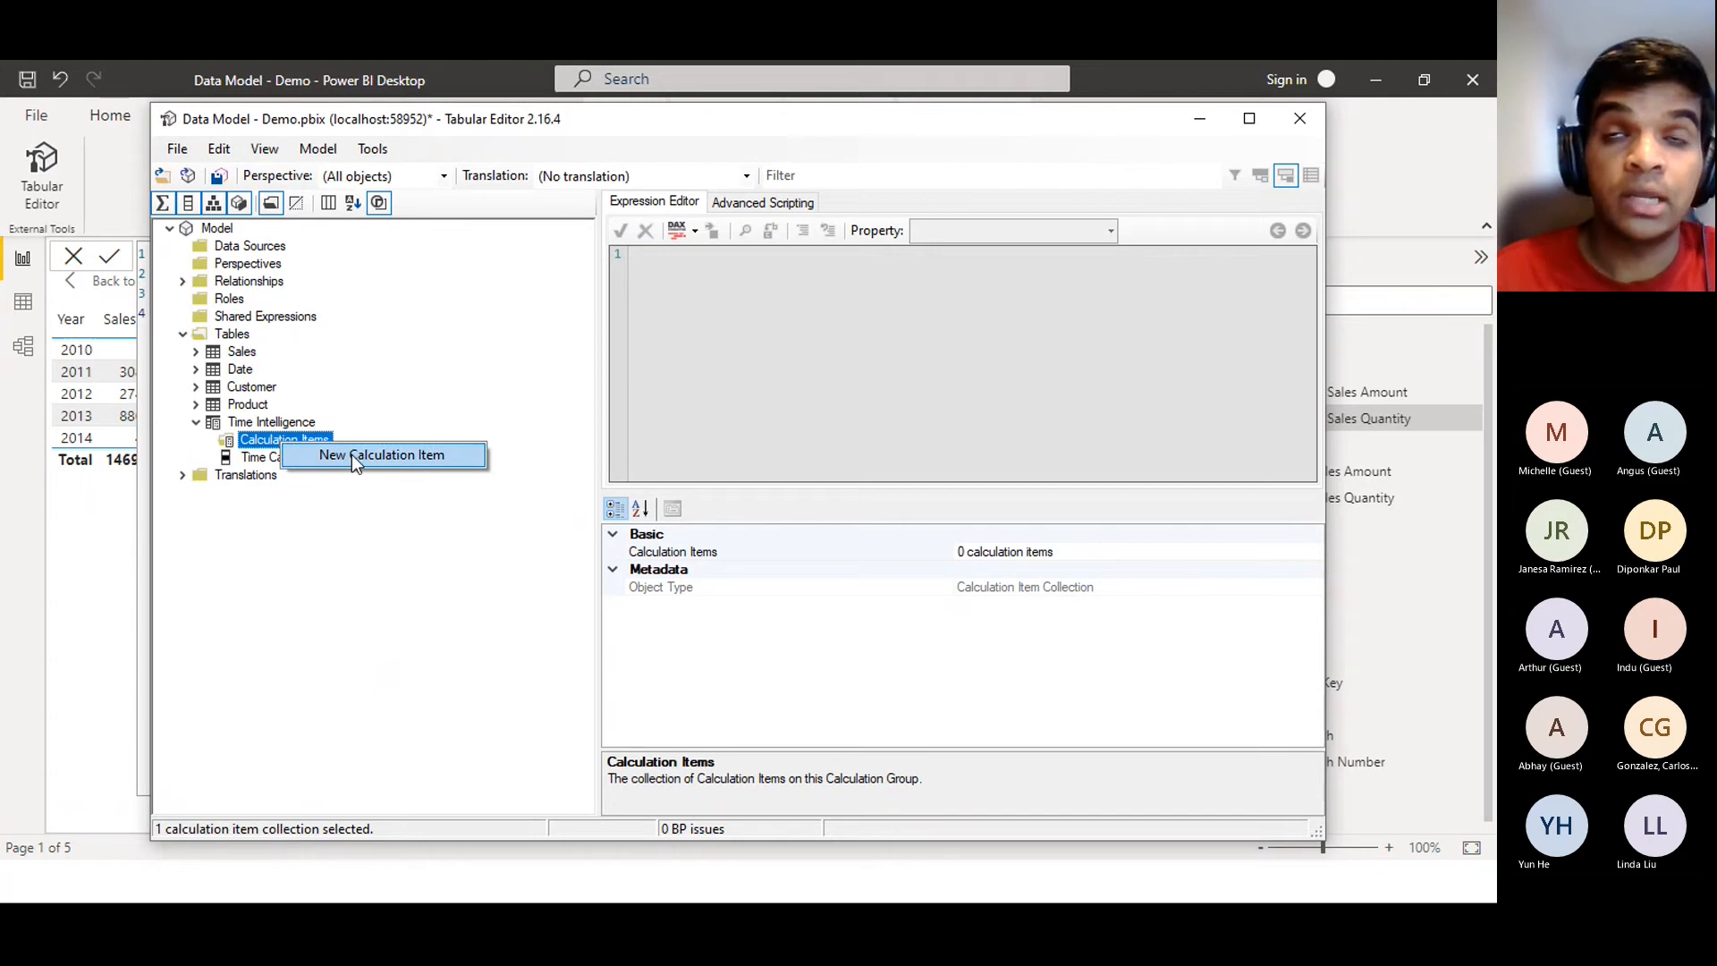
pyautogui.click(351, 454)
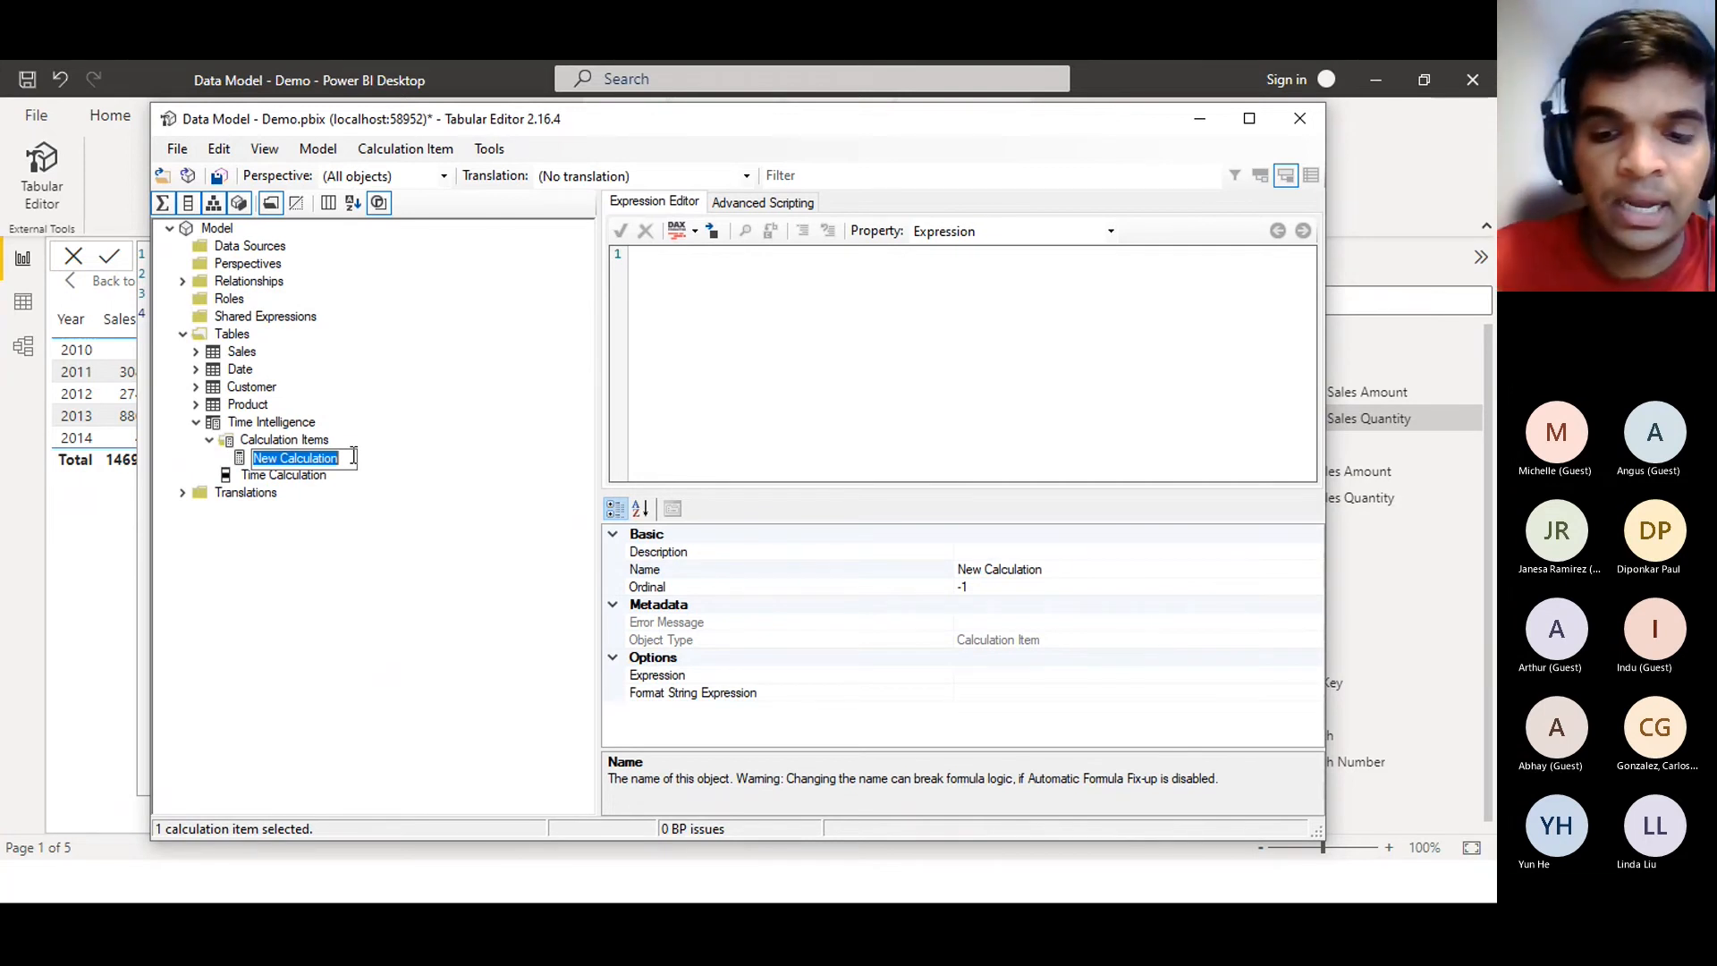
pyautogui.write('Last Year')
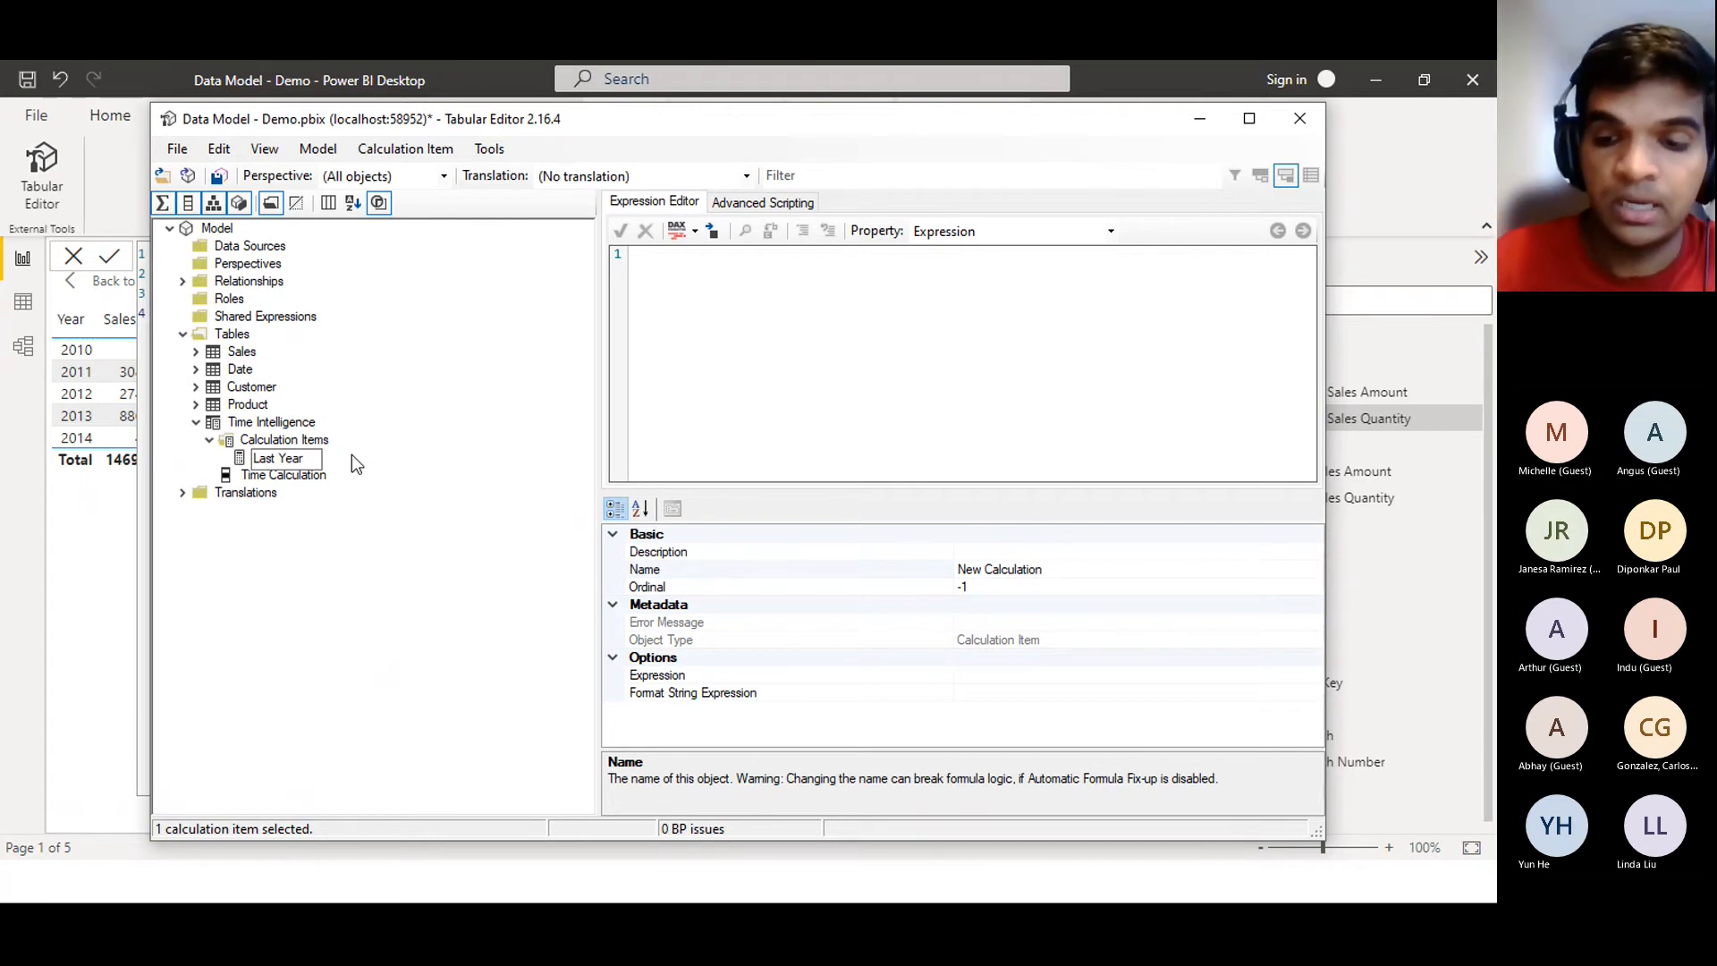
pyautogui.press('Return')
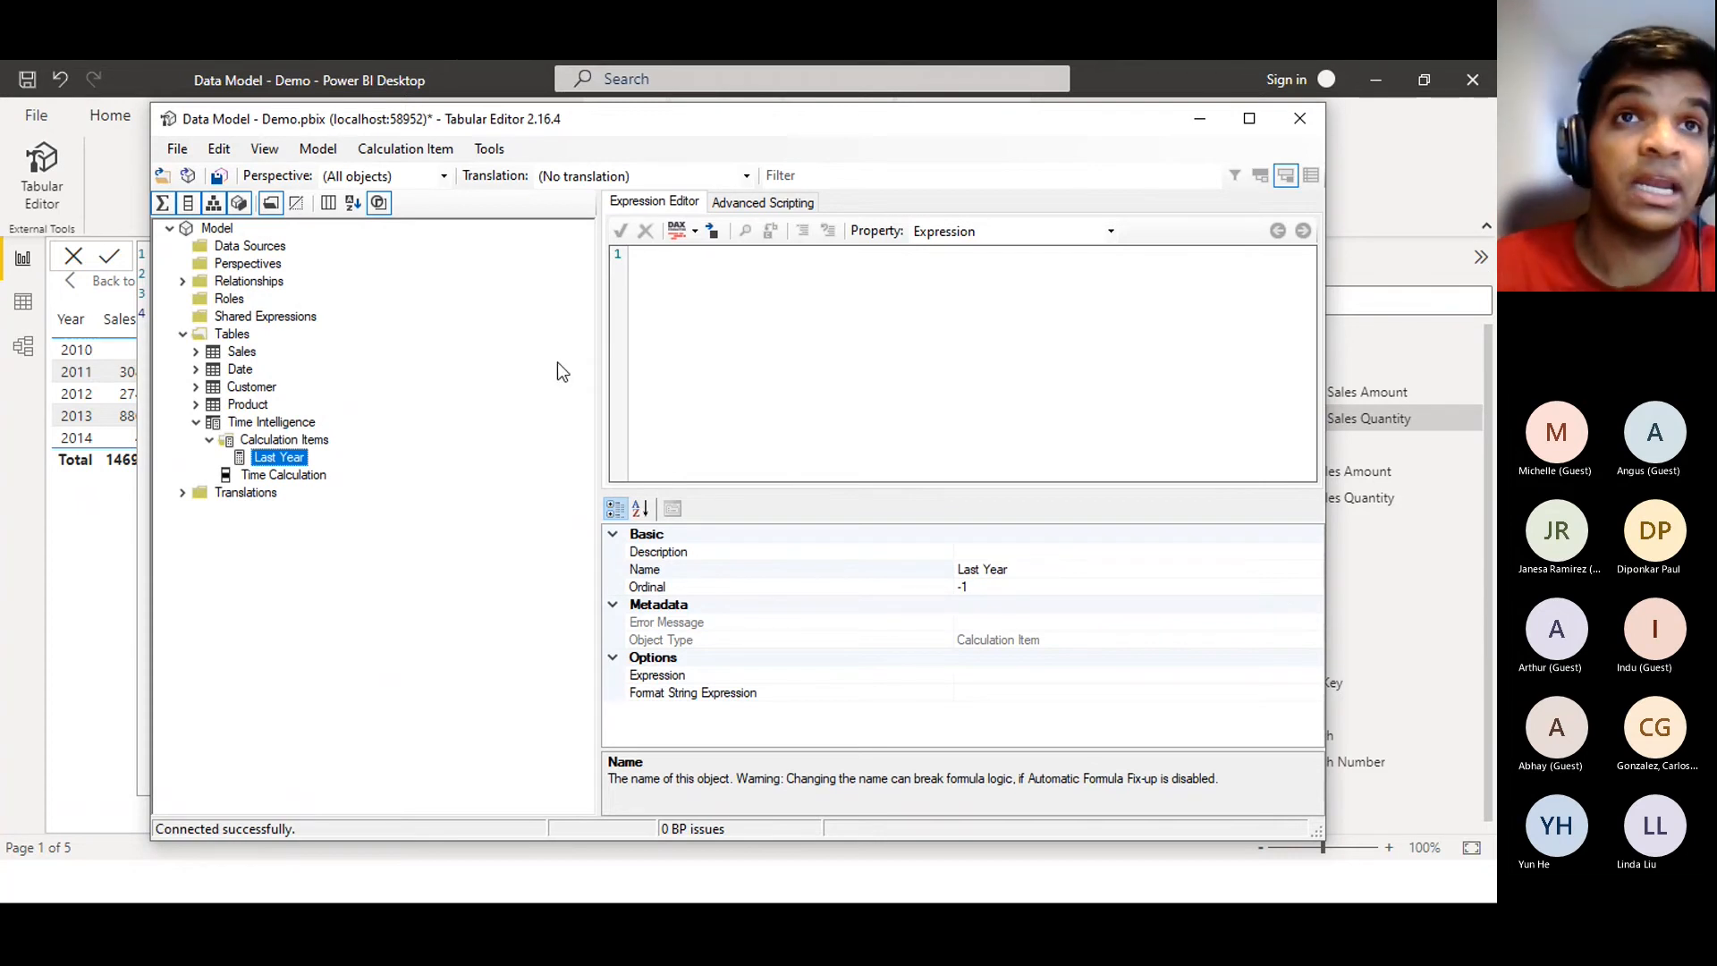
pyautogui.click(687, 349)
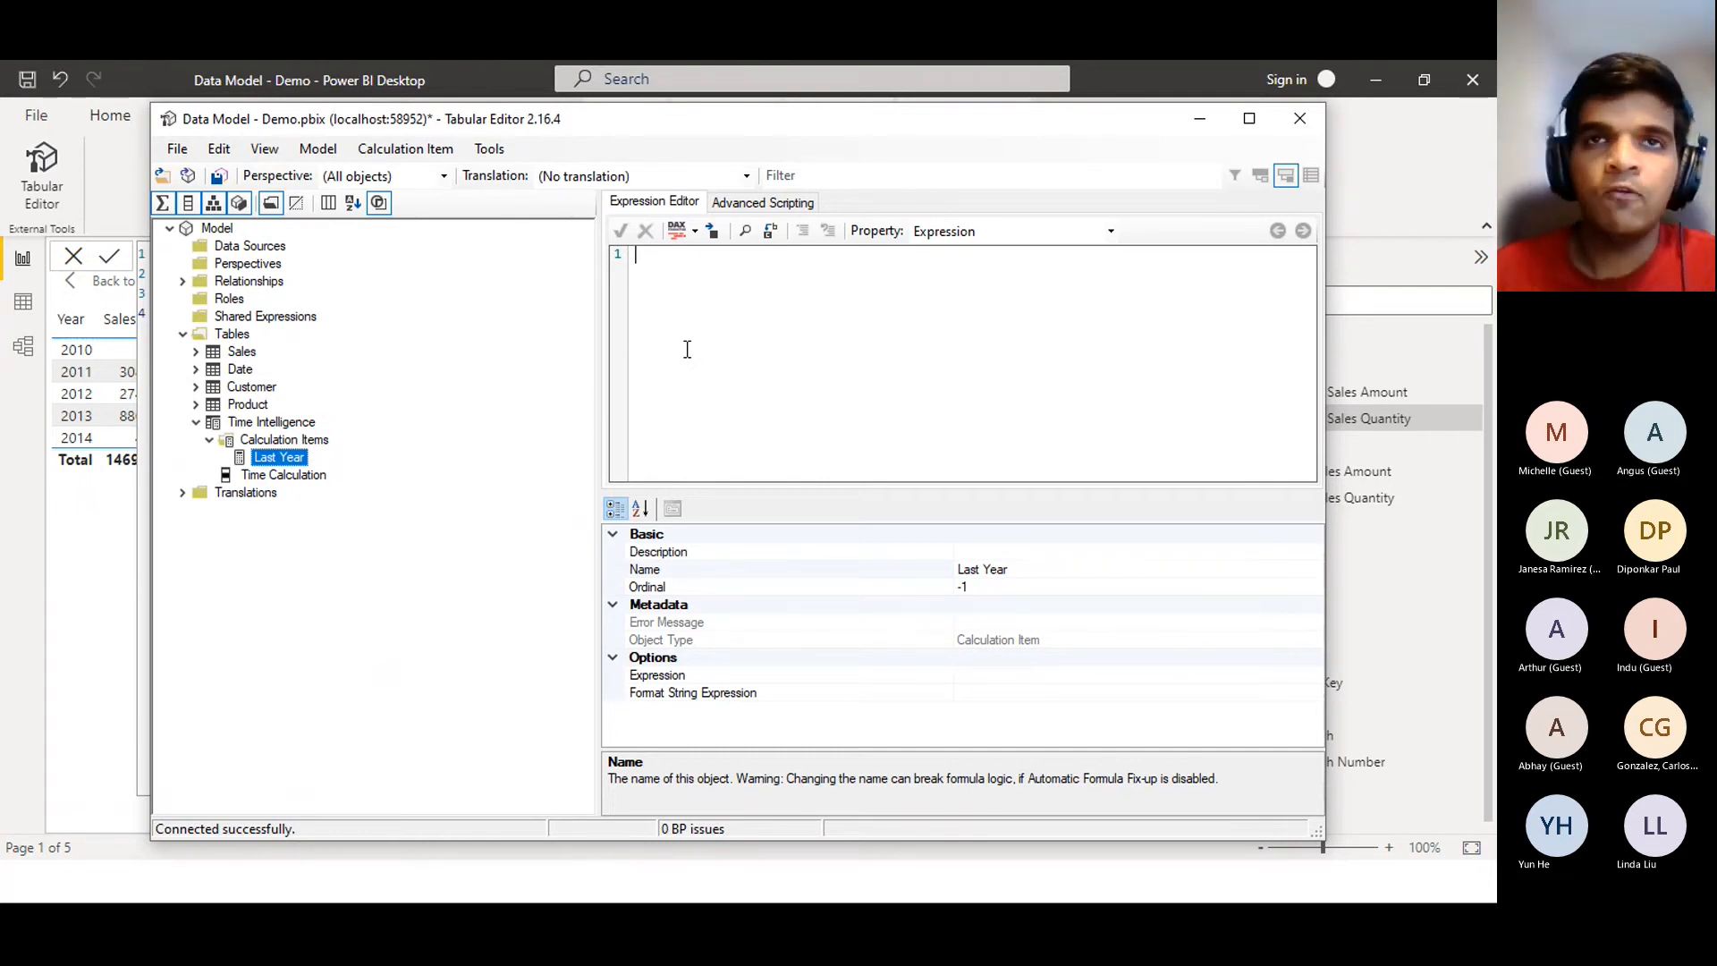
# Select the LY Sales Amount formula body, from the VAR LastYear line through CALCULATE, for copying
pyautogui.click(1214, 130)
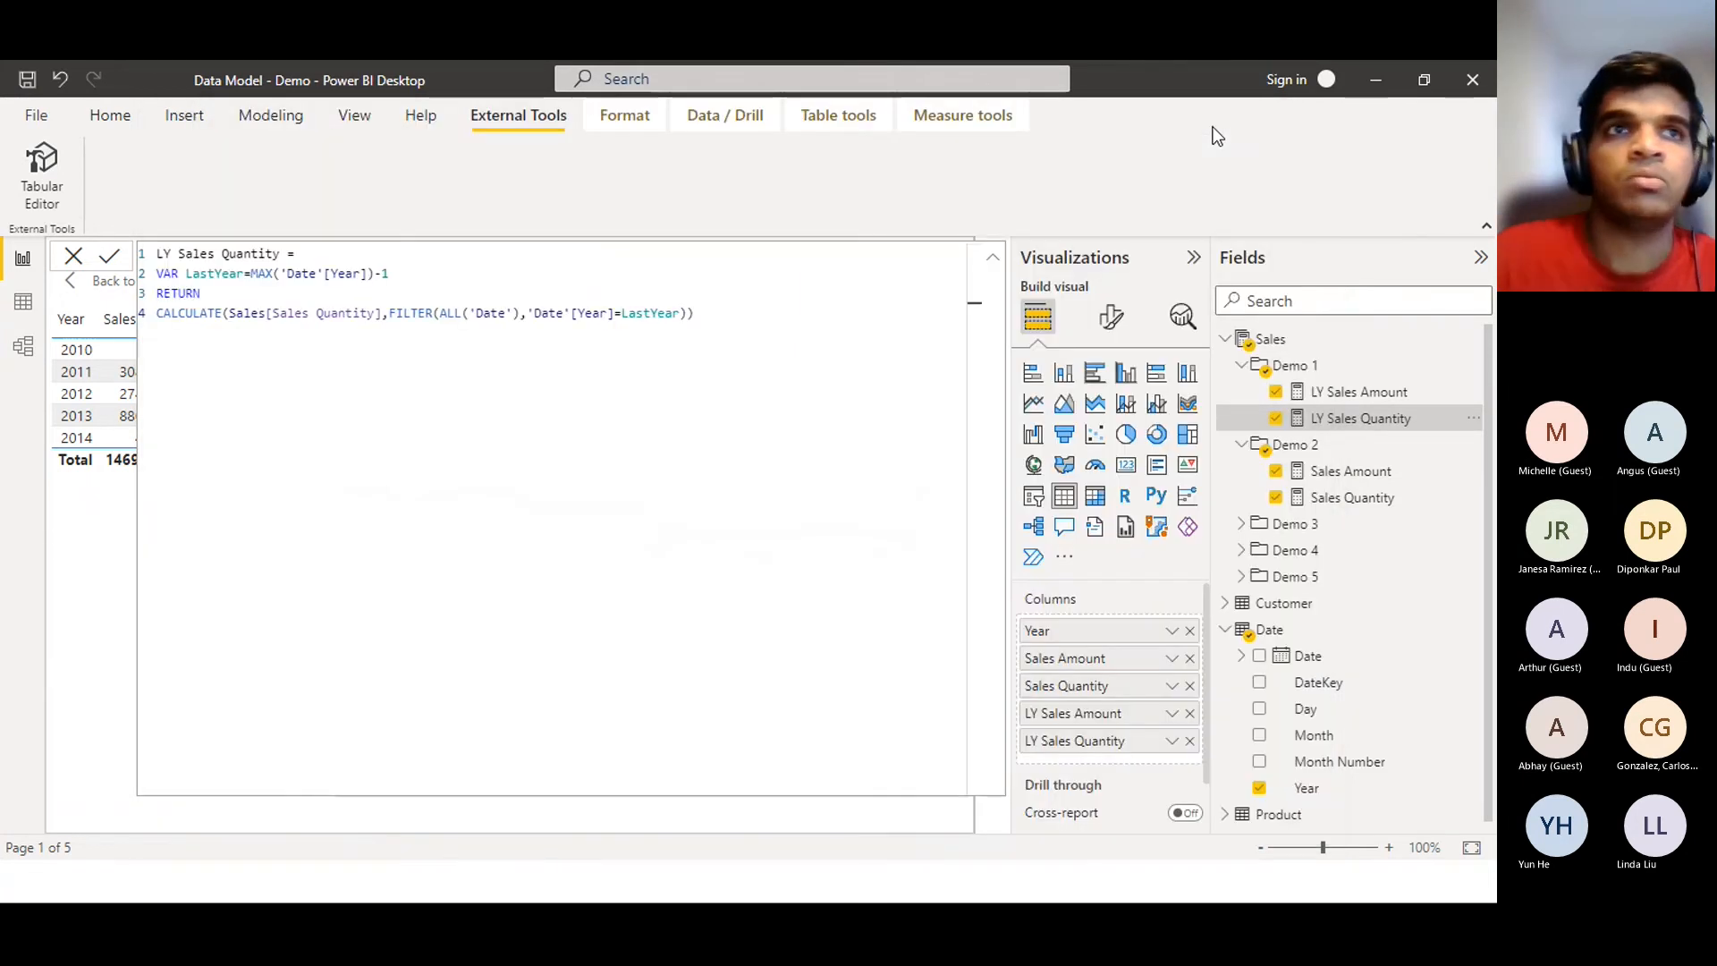
pyautogui.click(696, 357)
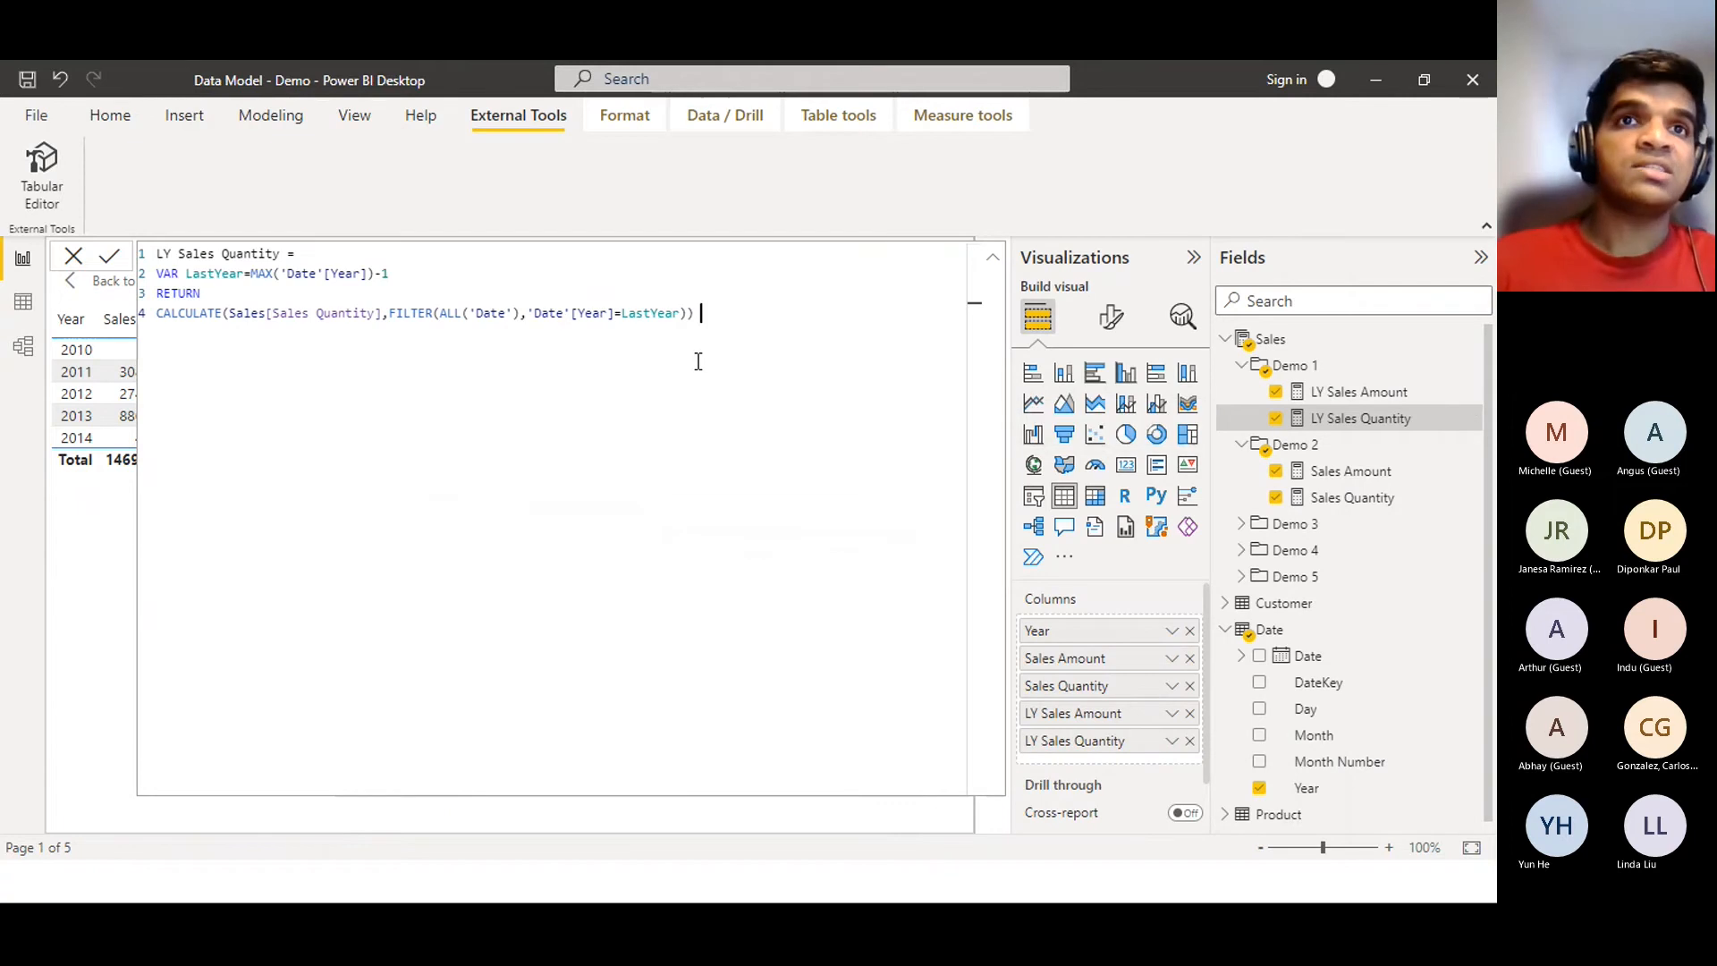
pyautogui.moveTo(721, 340); pyautogui.dragTo(114, 282)
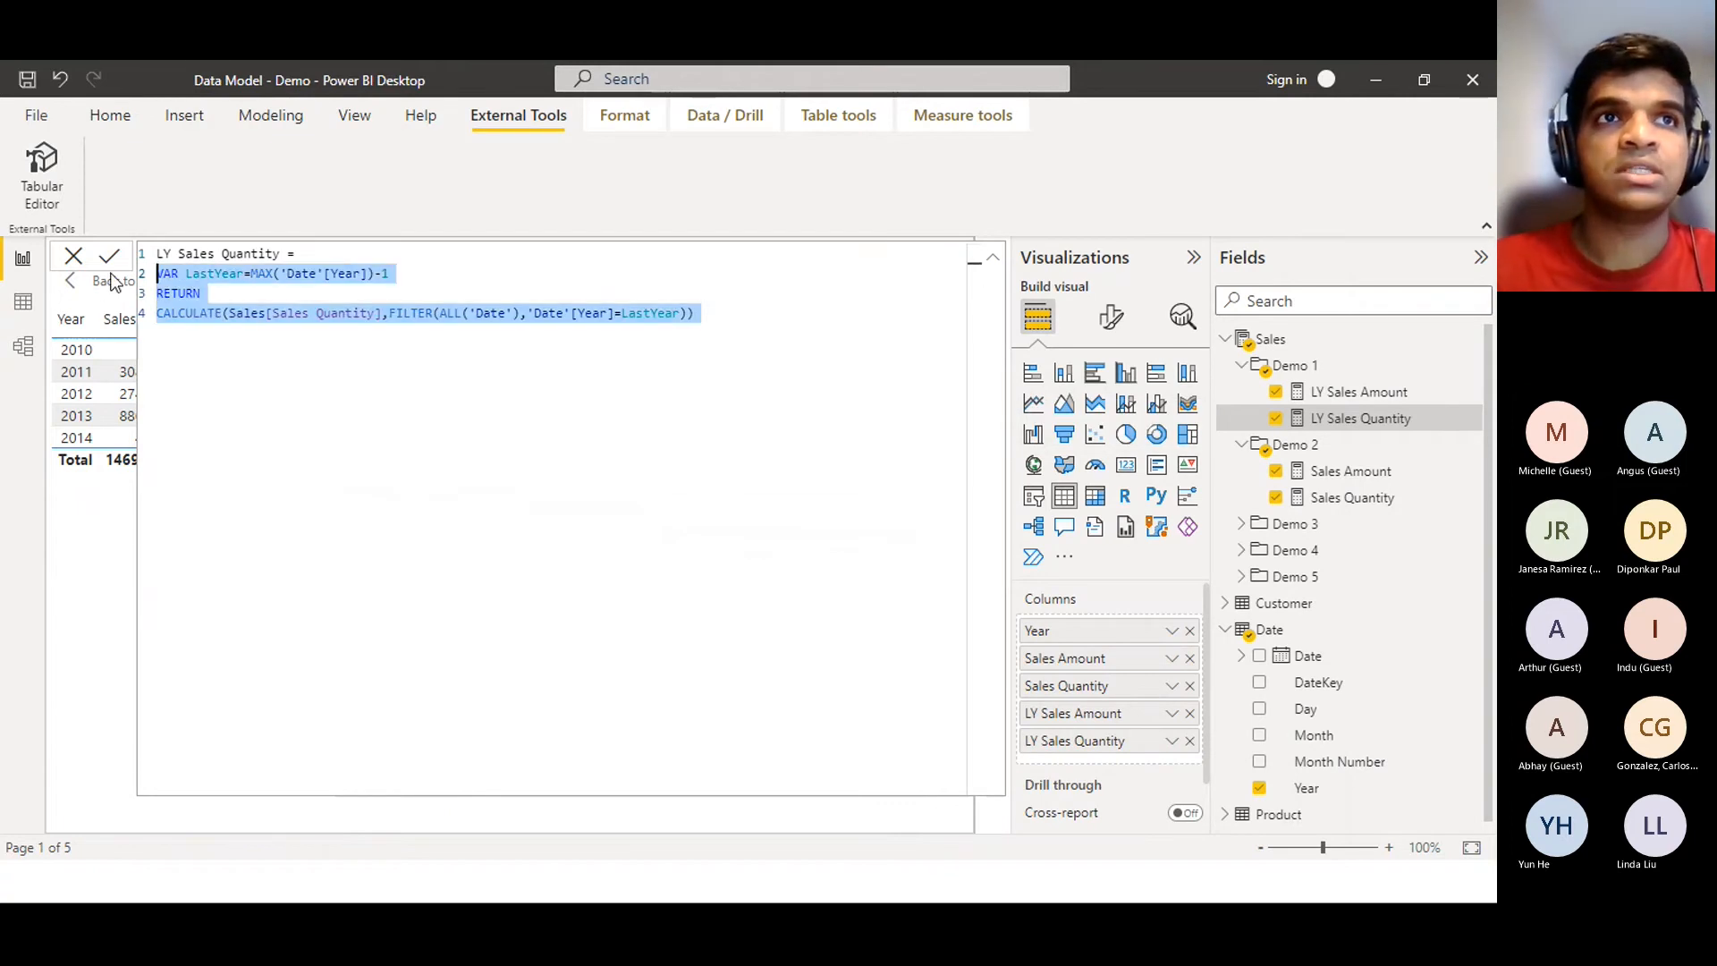
pyautogui.click(1369, 401)
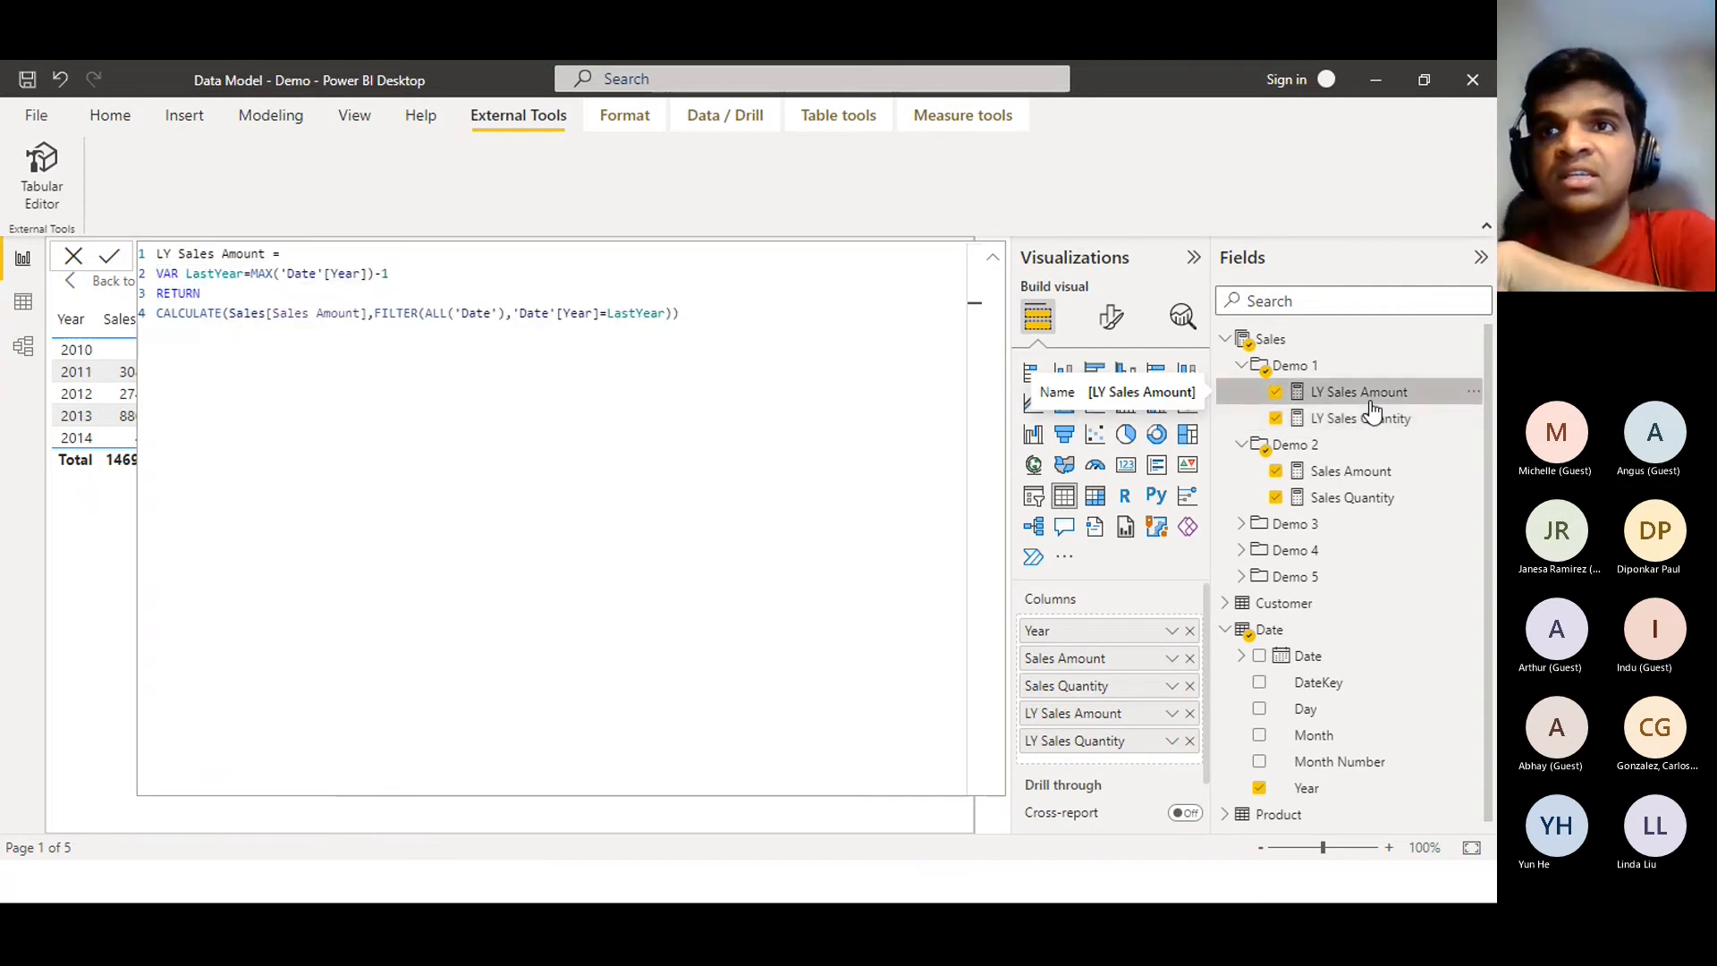
pyautogui.click(1373, 420)
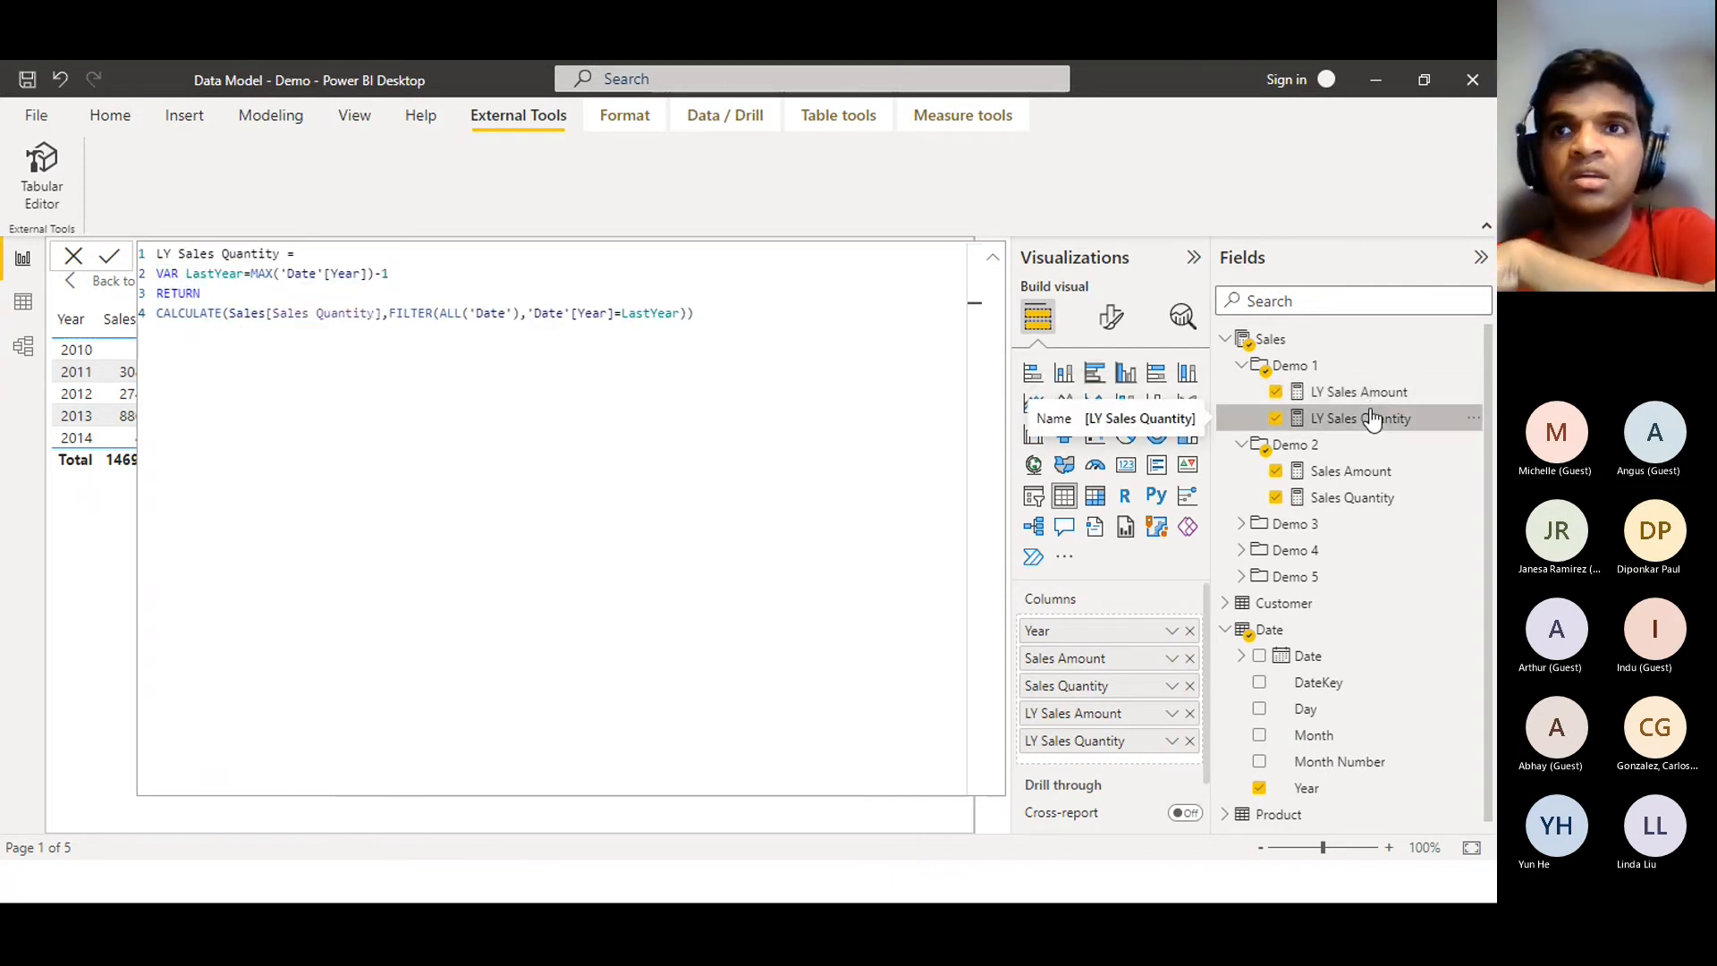
pyautogui.click(1376, 391)
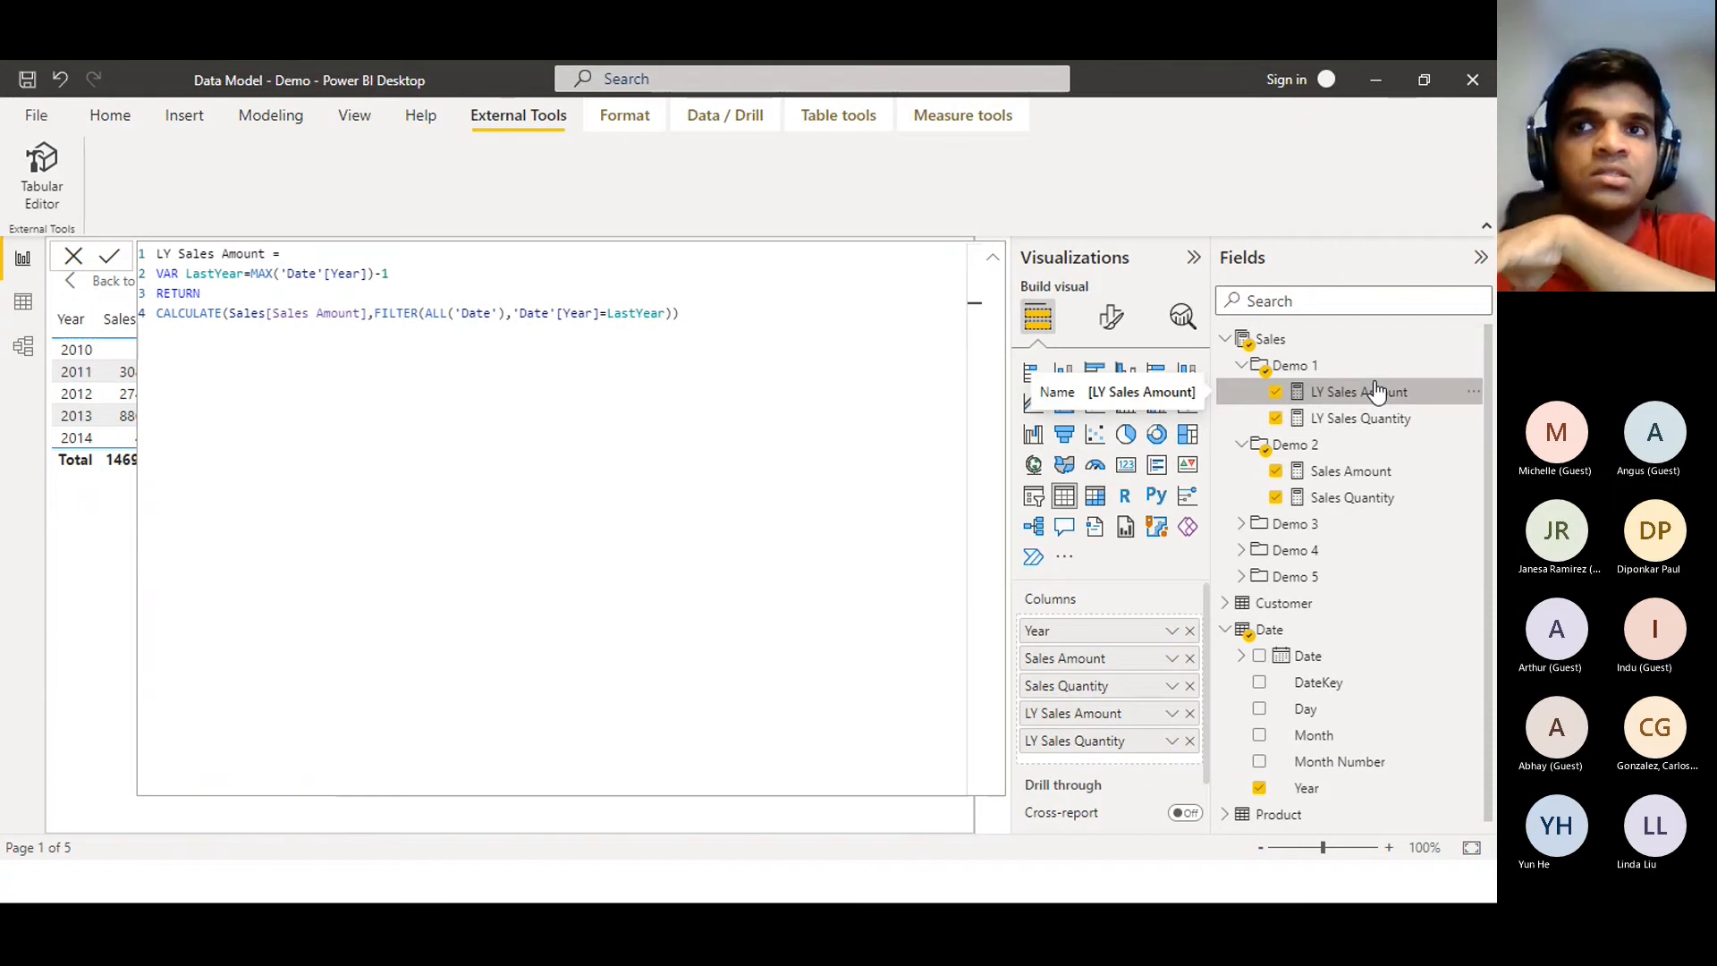
pyautogui.moveTo(682, 313); pyautogui.dragTo(16, 315)
pyautogui.hotkey('shift', 'Up')
pyautogui.hotkey('ctrl', 'c')
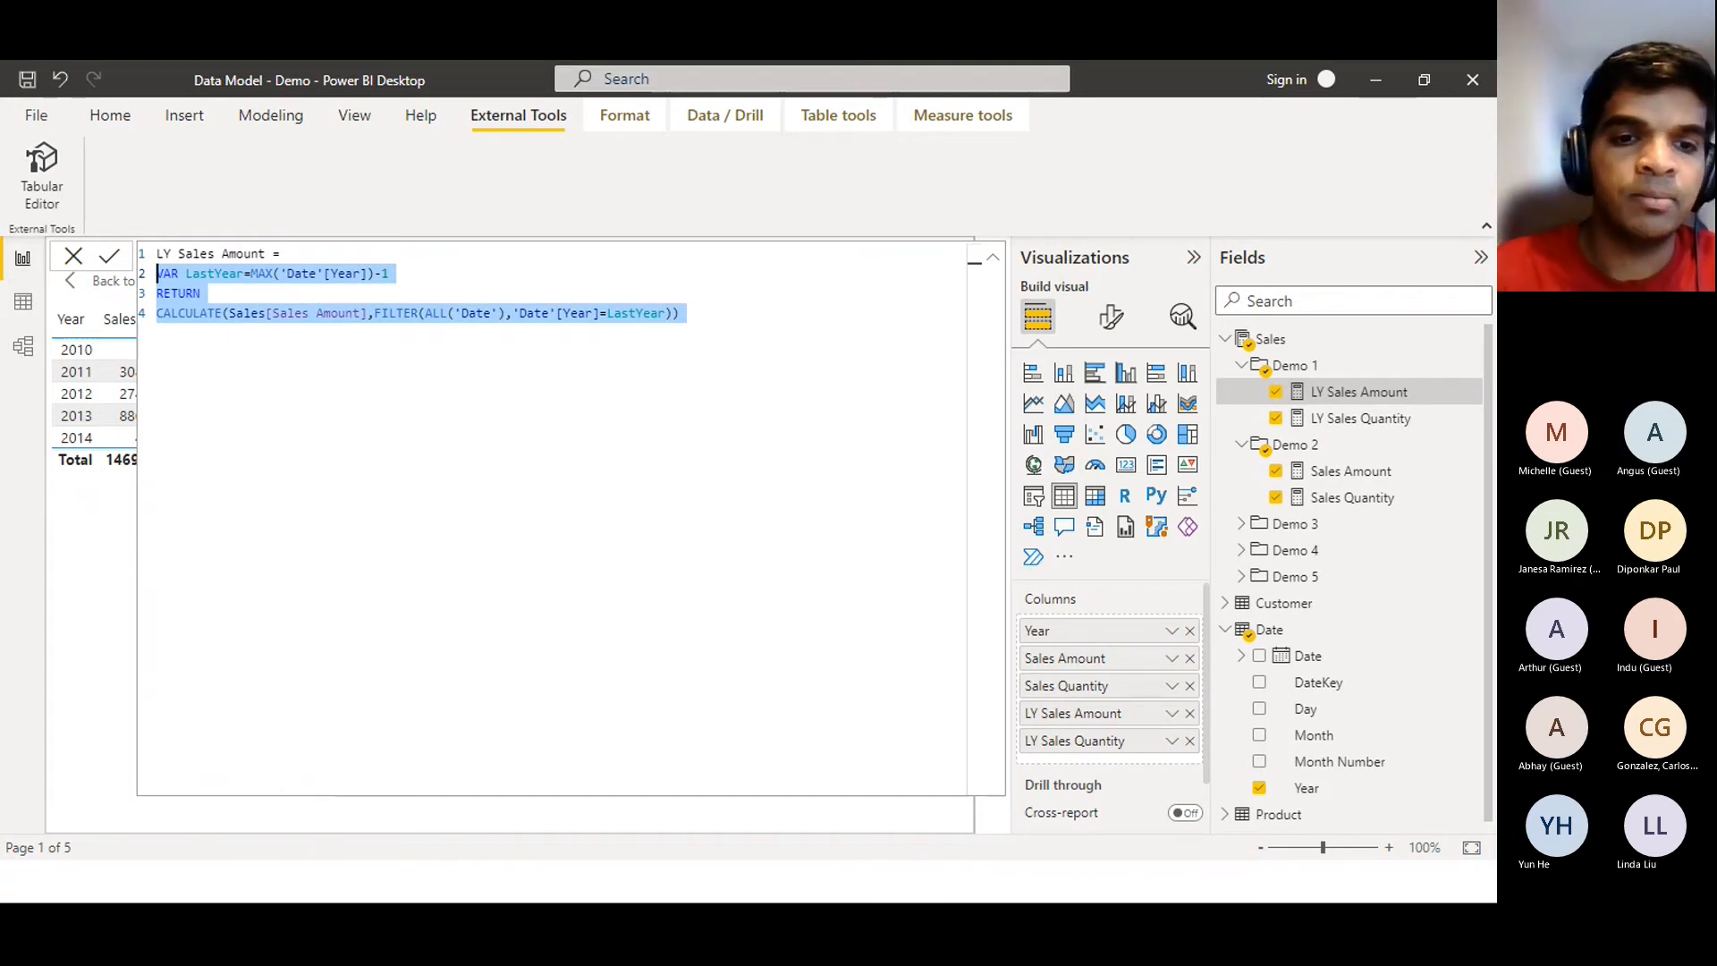
pyautogui.hotkey('alt', 'Tab')
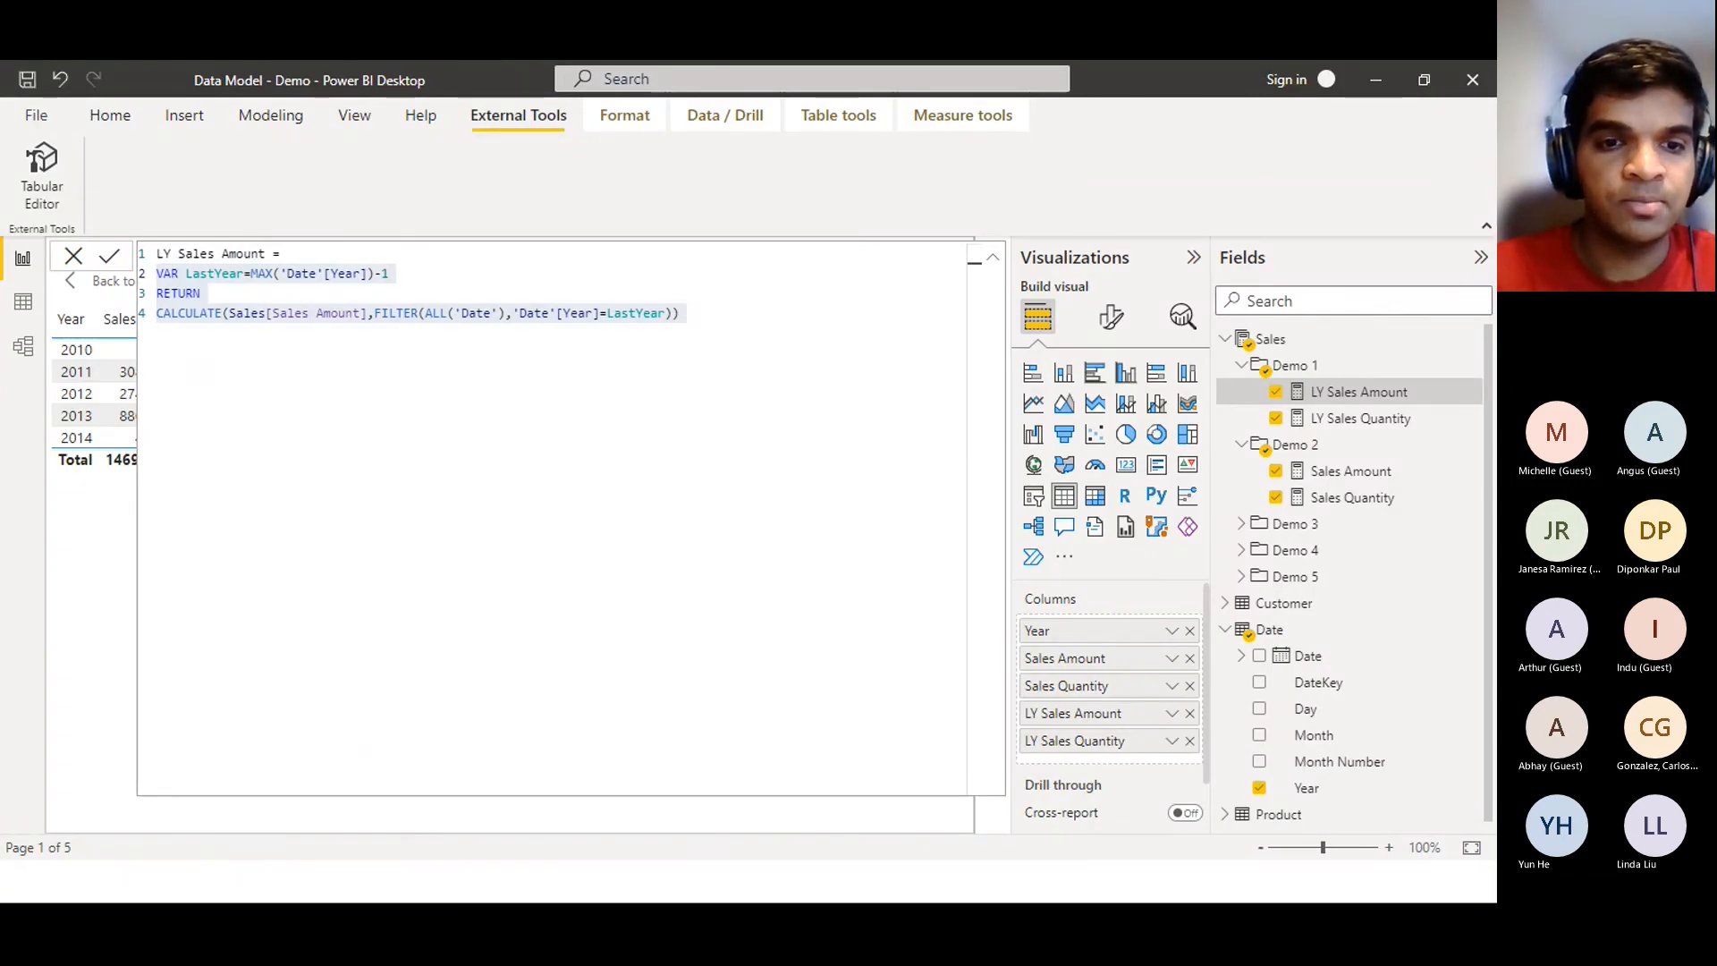
pyautogui.hotkey('alt', 'Tab')
pyautogui.hotkey('alt', 'Tab')
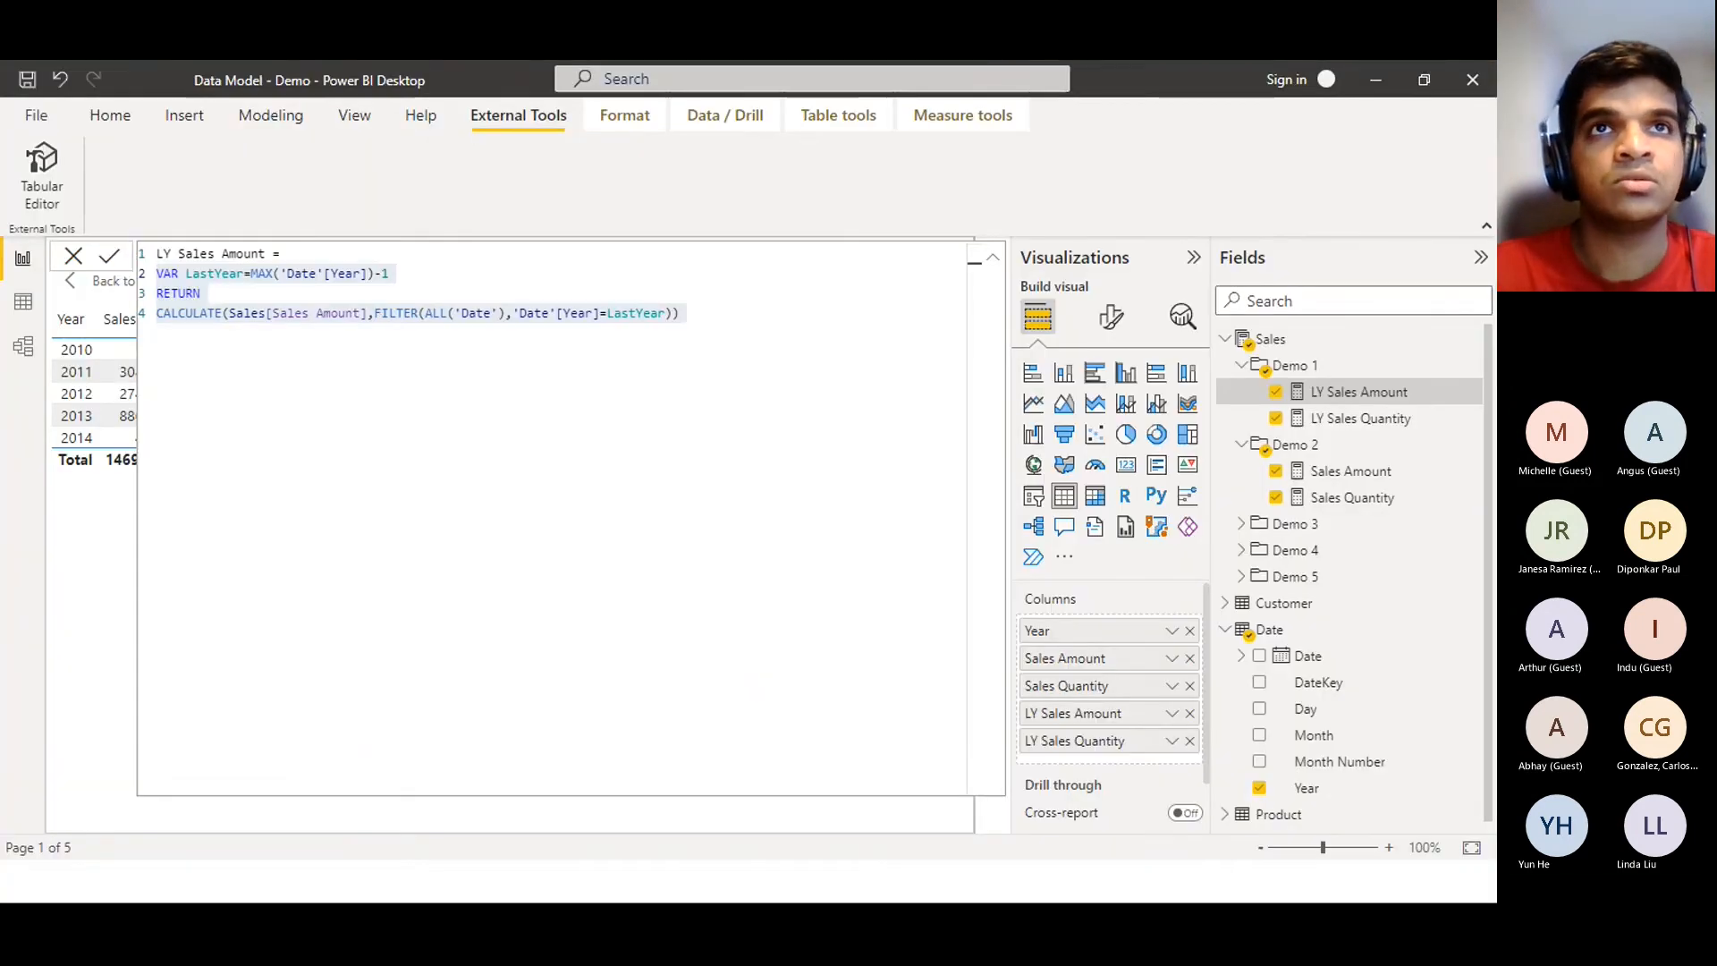
# Show the Calculation Groups - Example slide full screen again, then bring Tabular Editor forward
pyautogui.click(1386, 80)
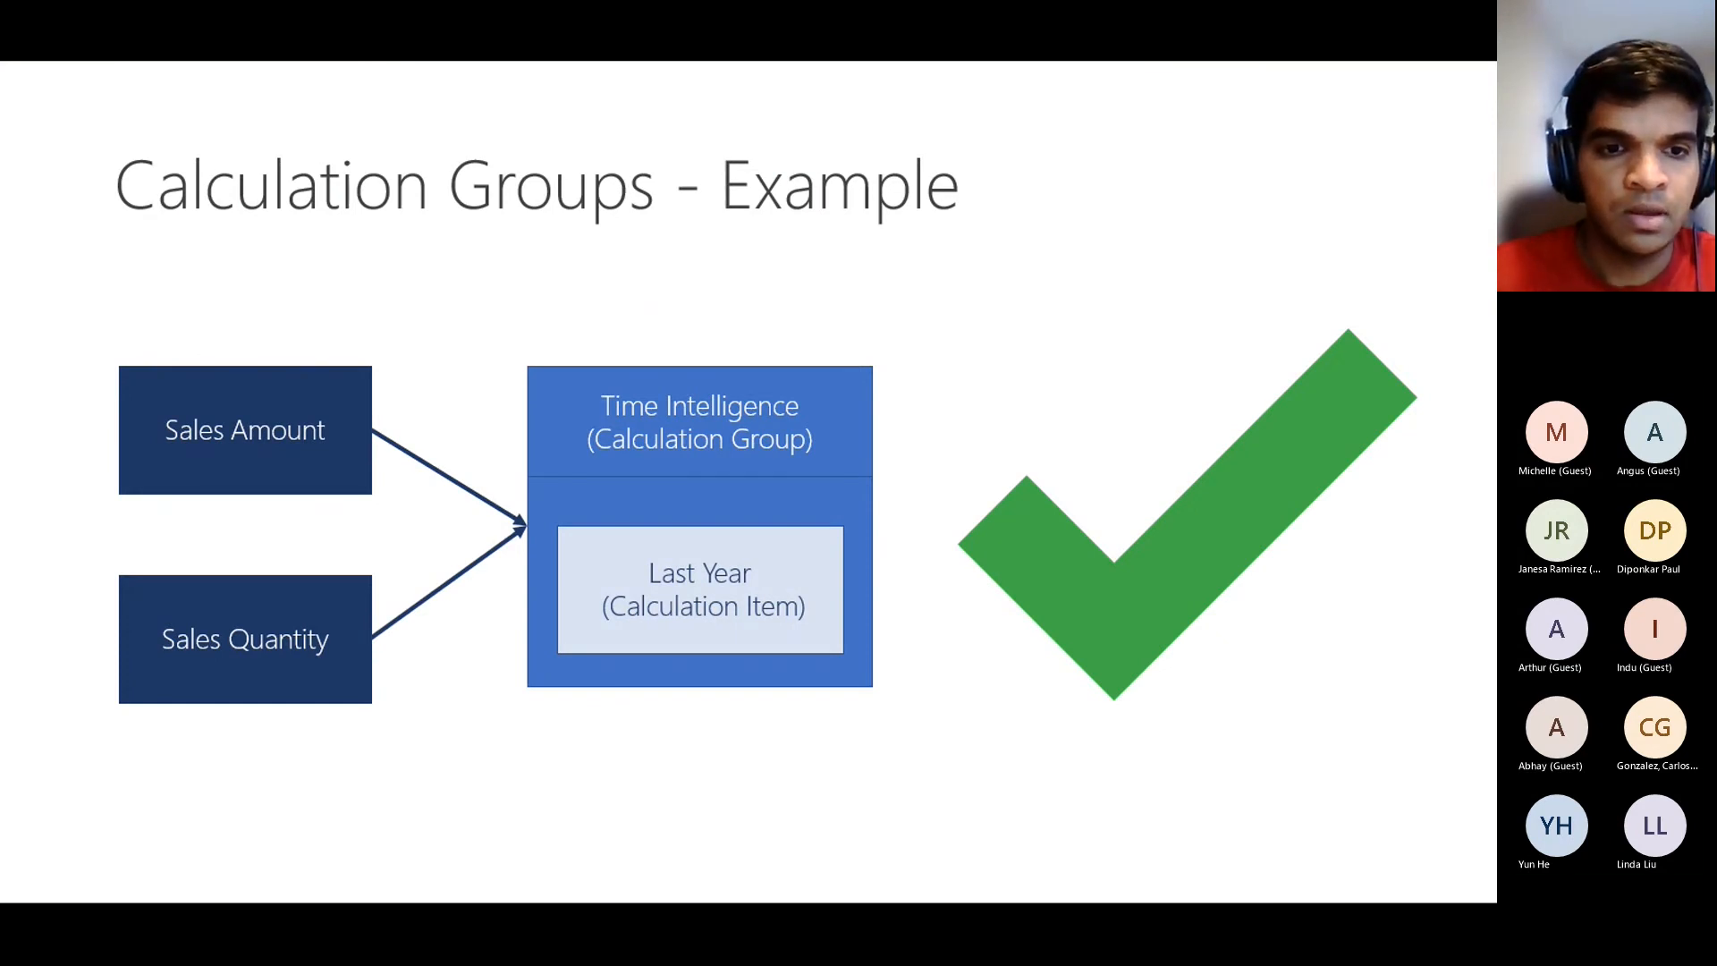
pyautogui.press('Escape')
pyautogui.hotkey('alt', 'Tab')
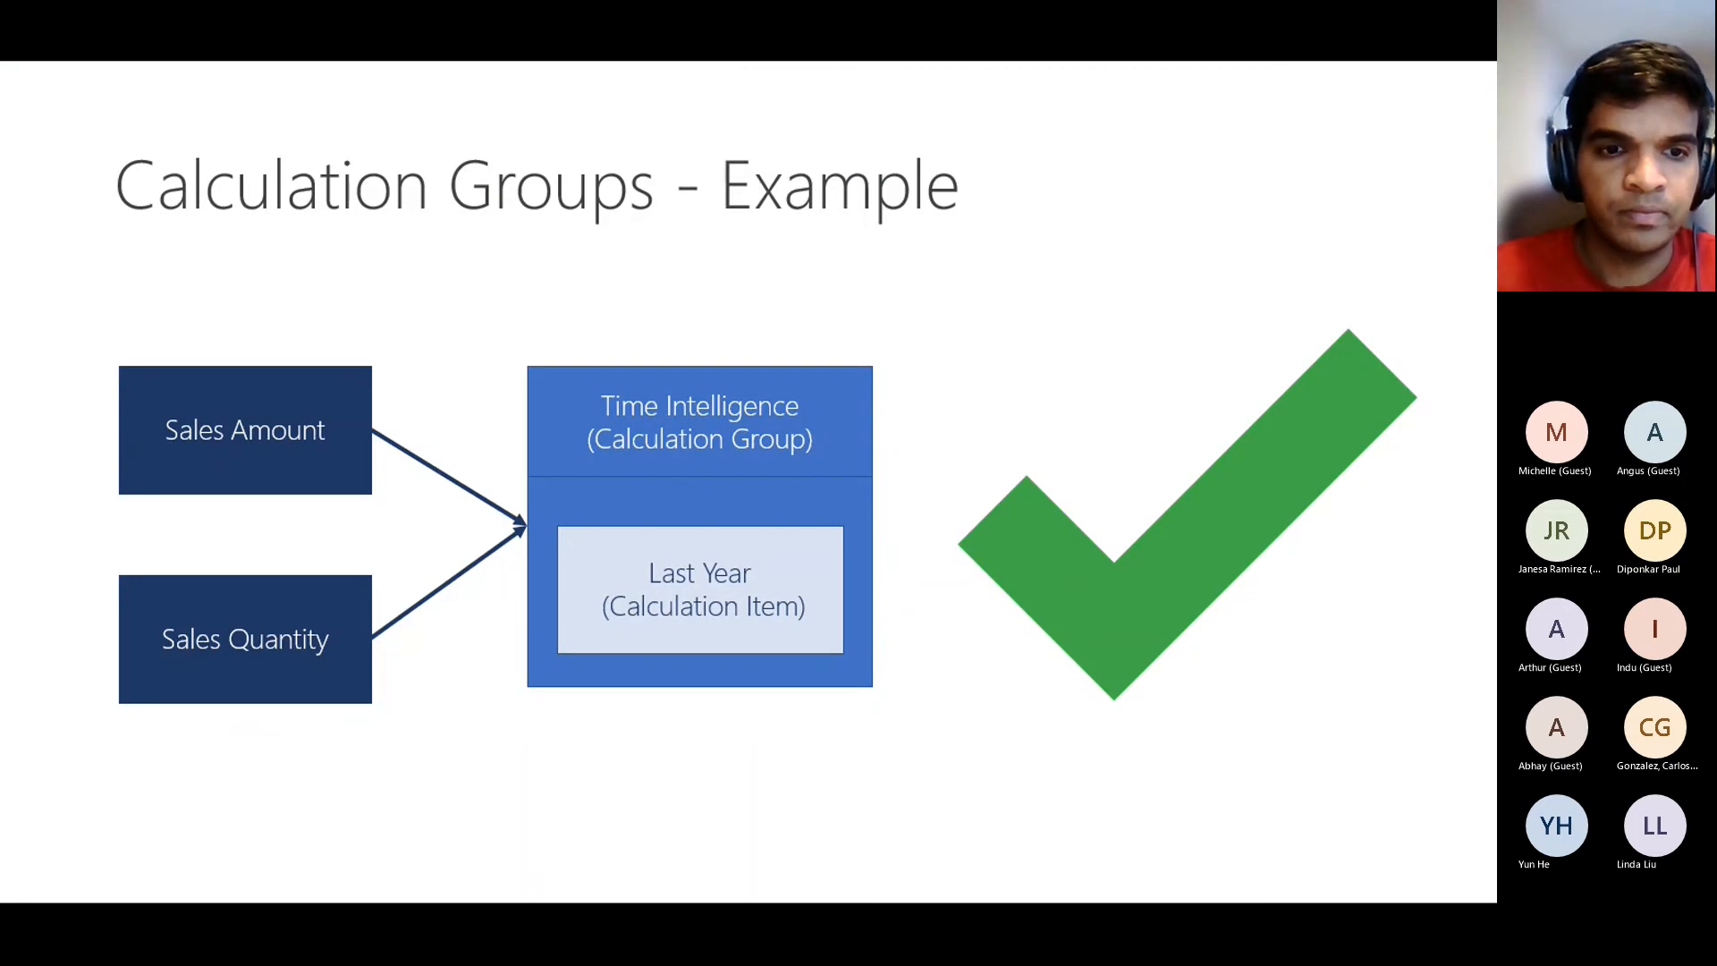
pyautogui.hotkey('alt', 'Tab')
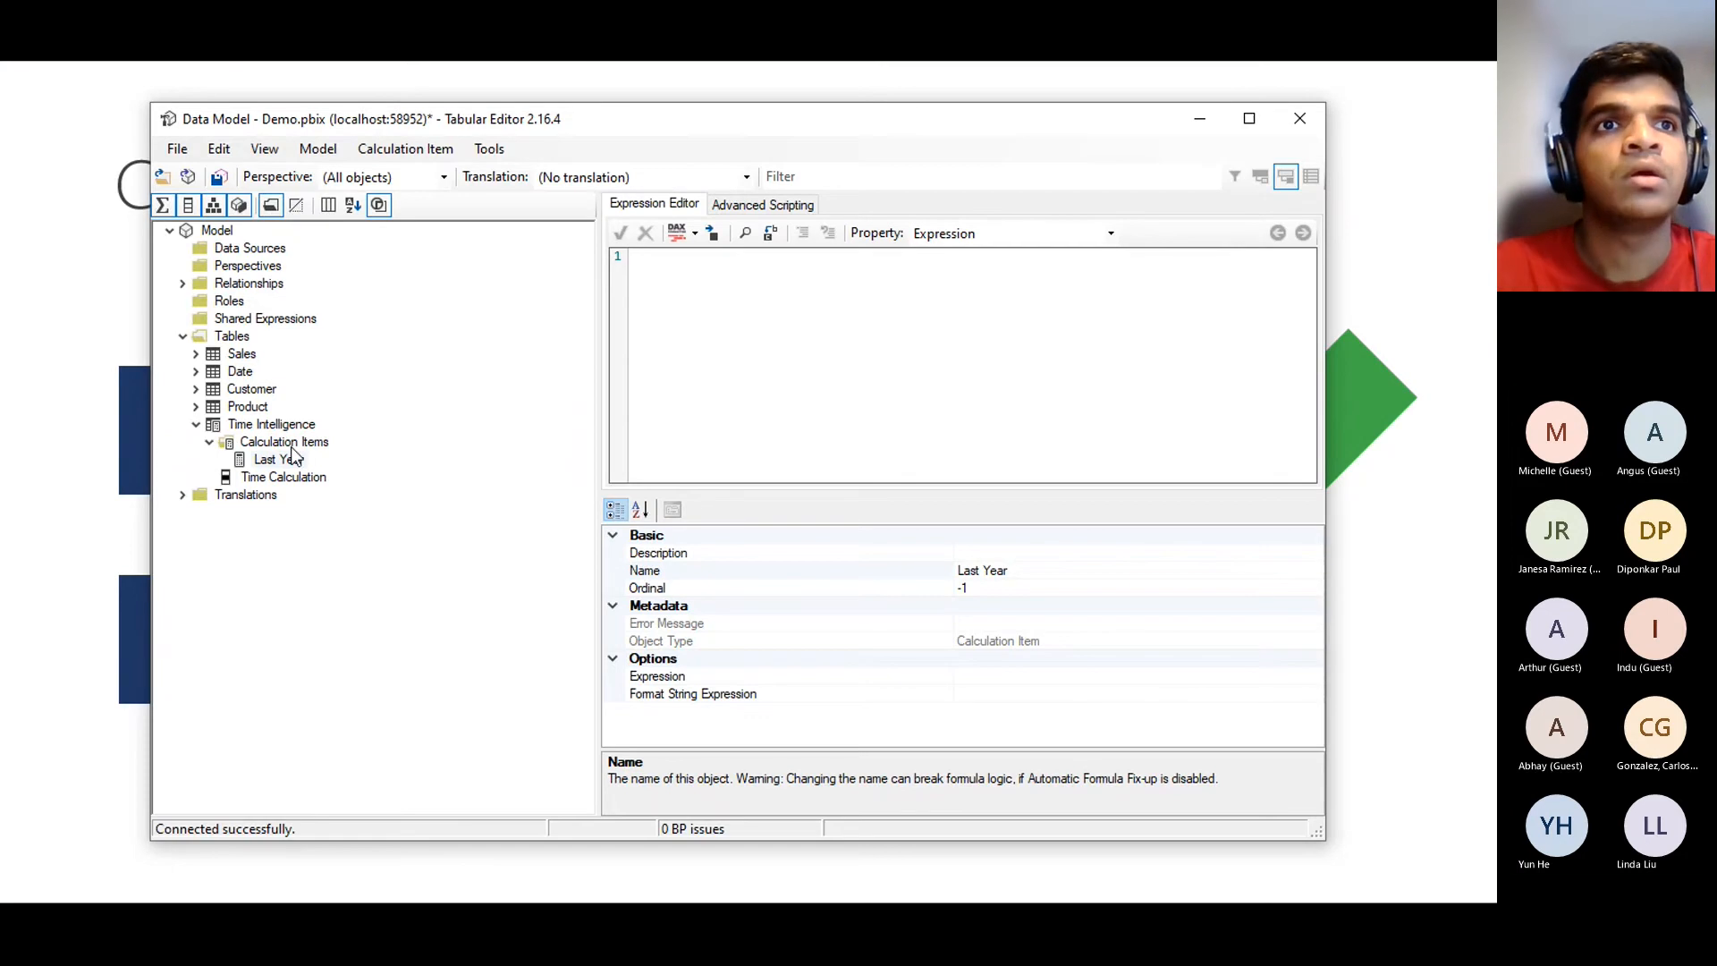
# Paste the copied previous-year DAX into the Last Year item's expression and accept it
pyautogui.click(291, 462)
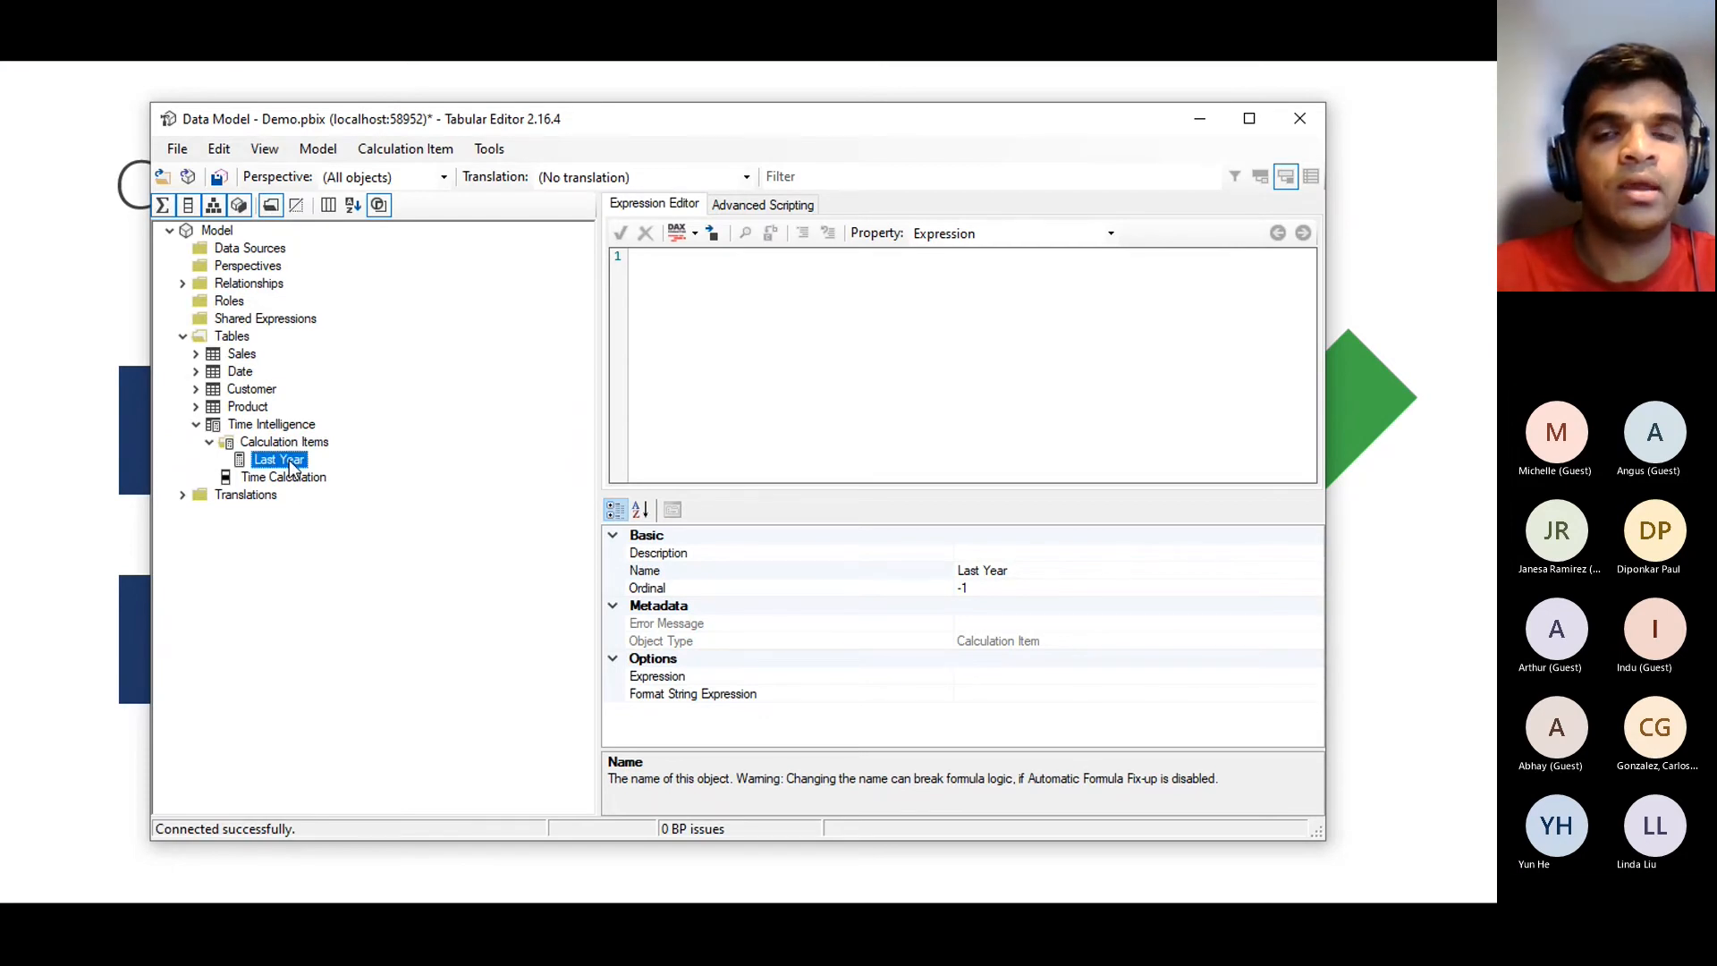
pyautogui.press('F2')
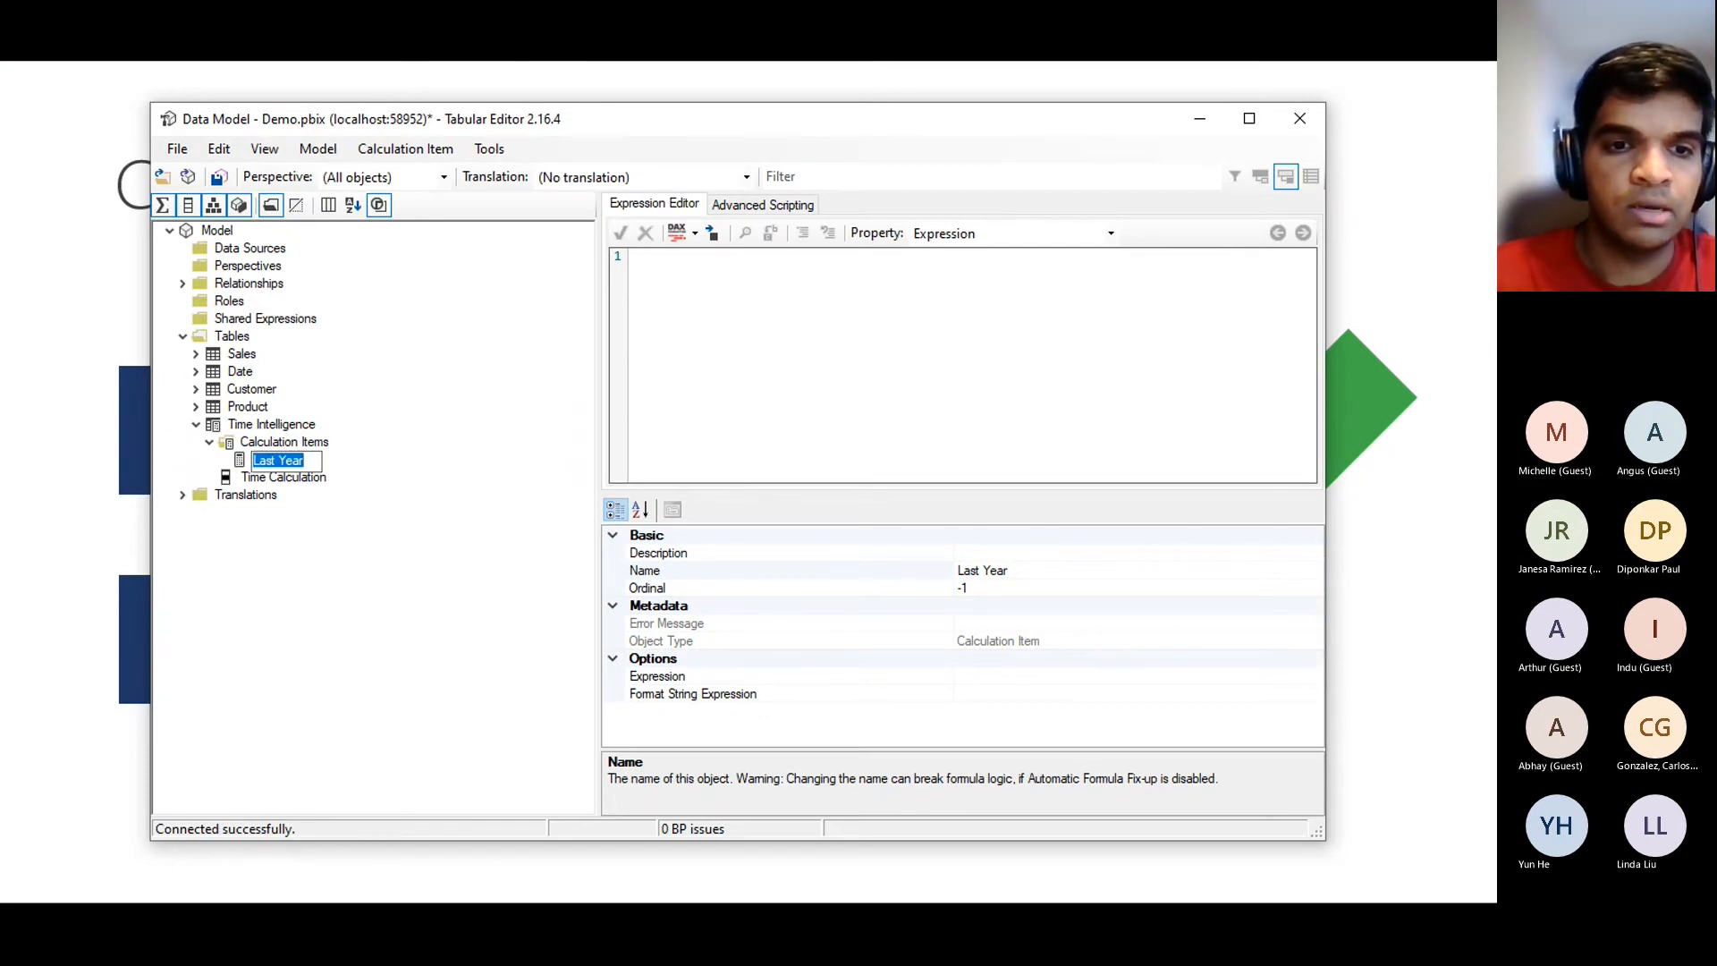
pyautogui.hotkey('alt', 'Tab')
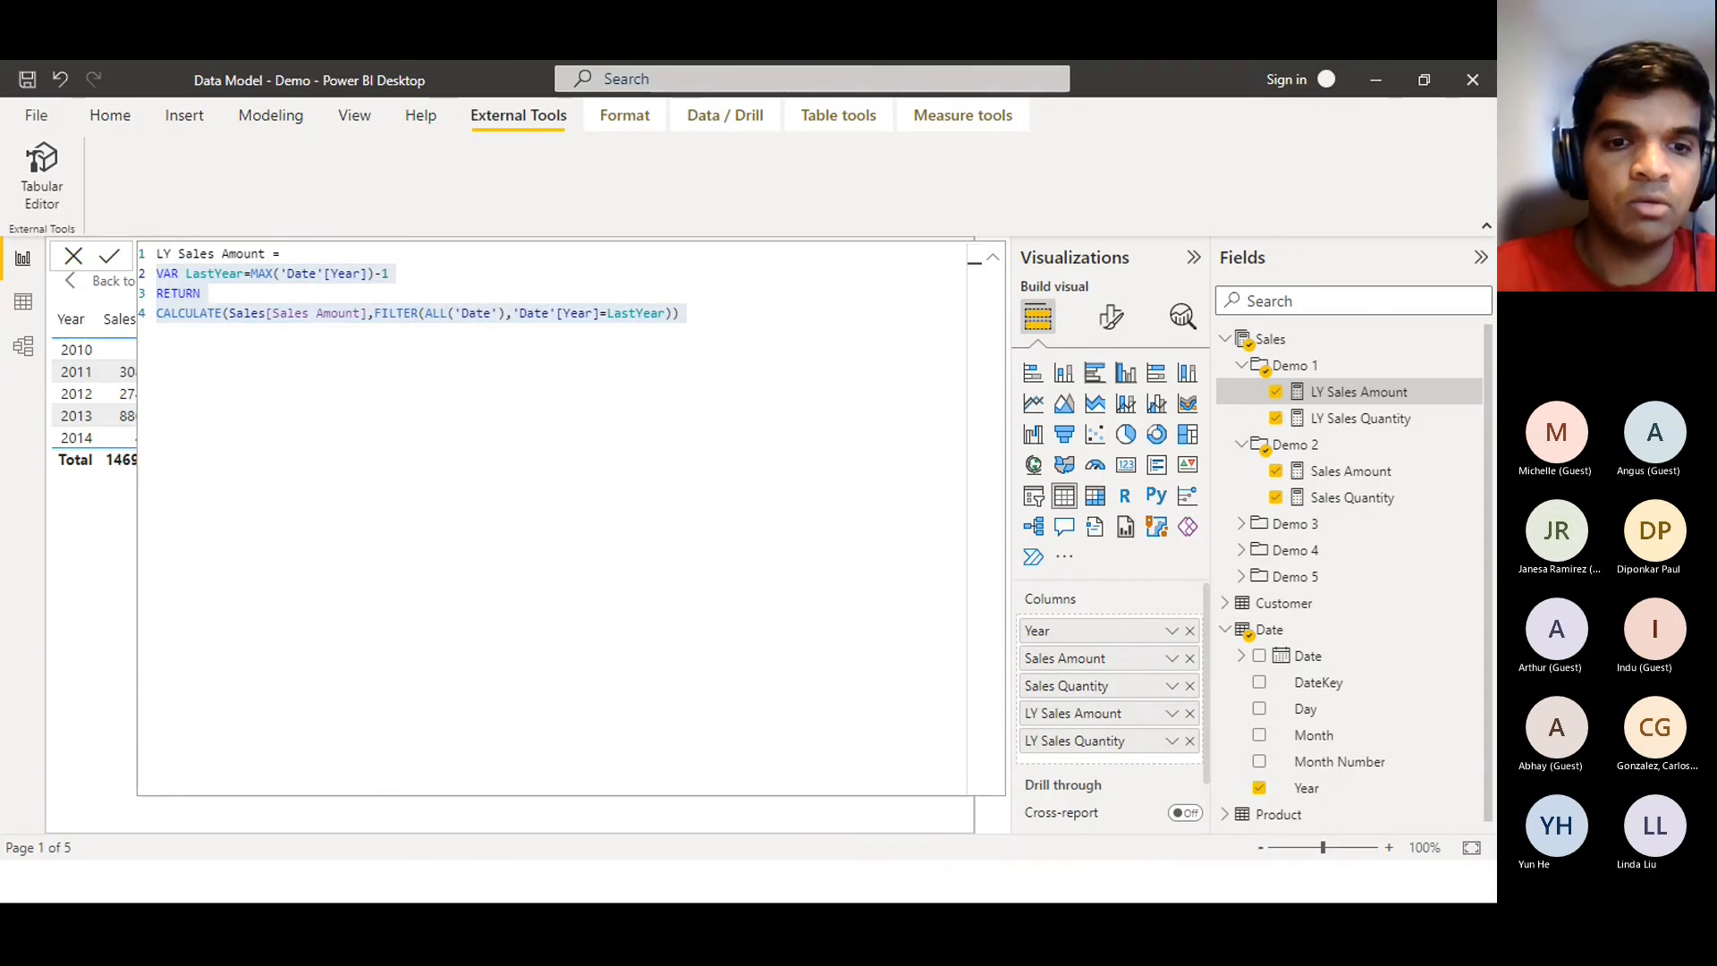
pyautogui.hotkey('alt', 'Tab')
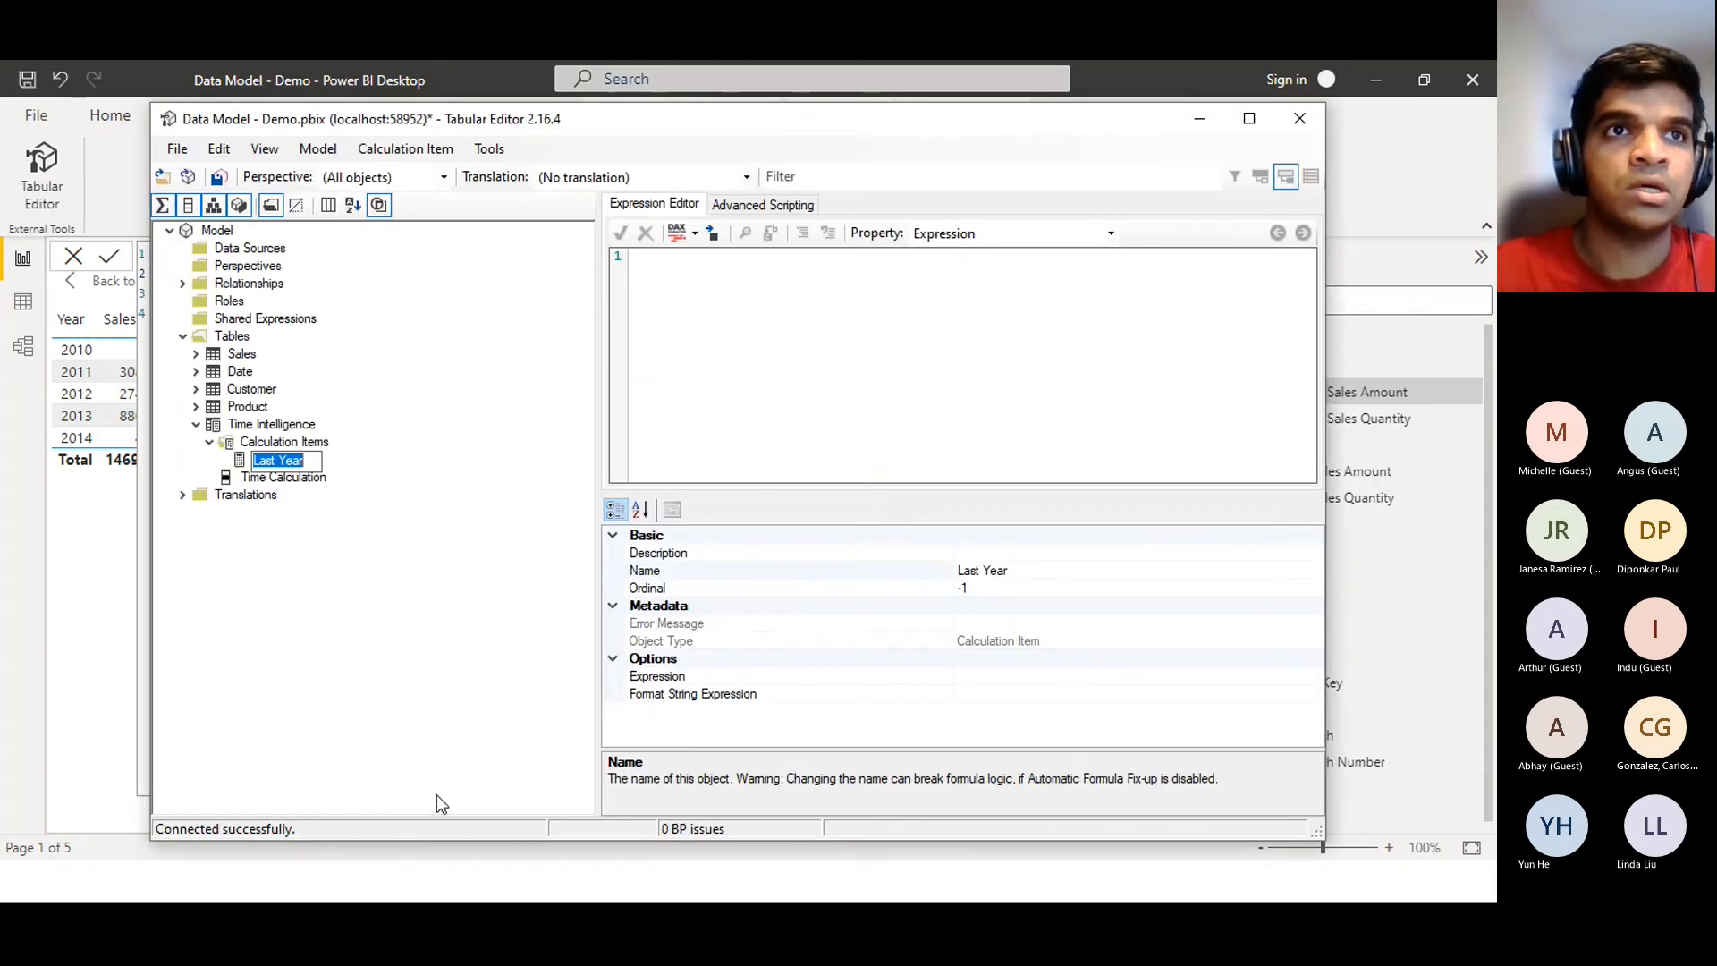
pyautogui.click(764, 342)
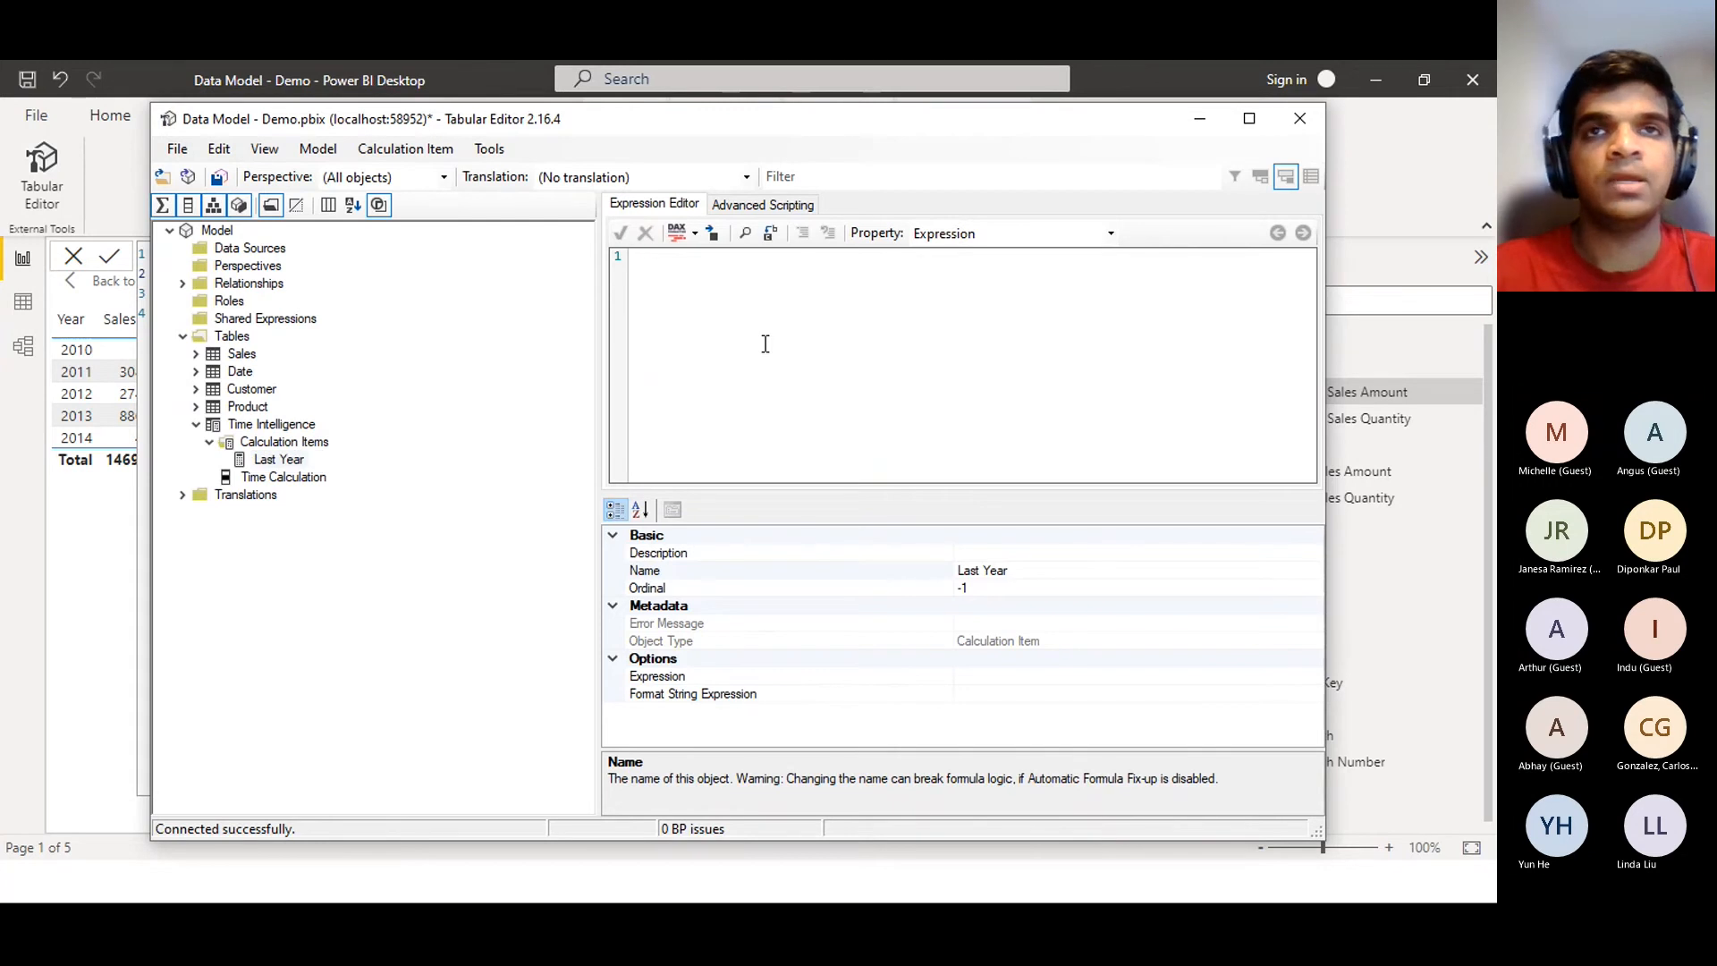
pyautogui.click(100, 533)
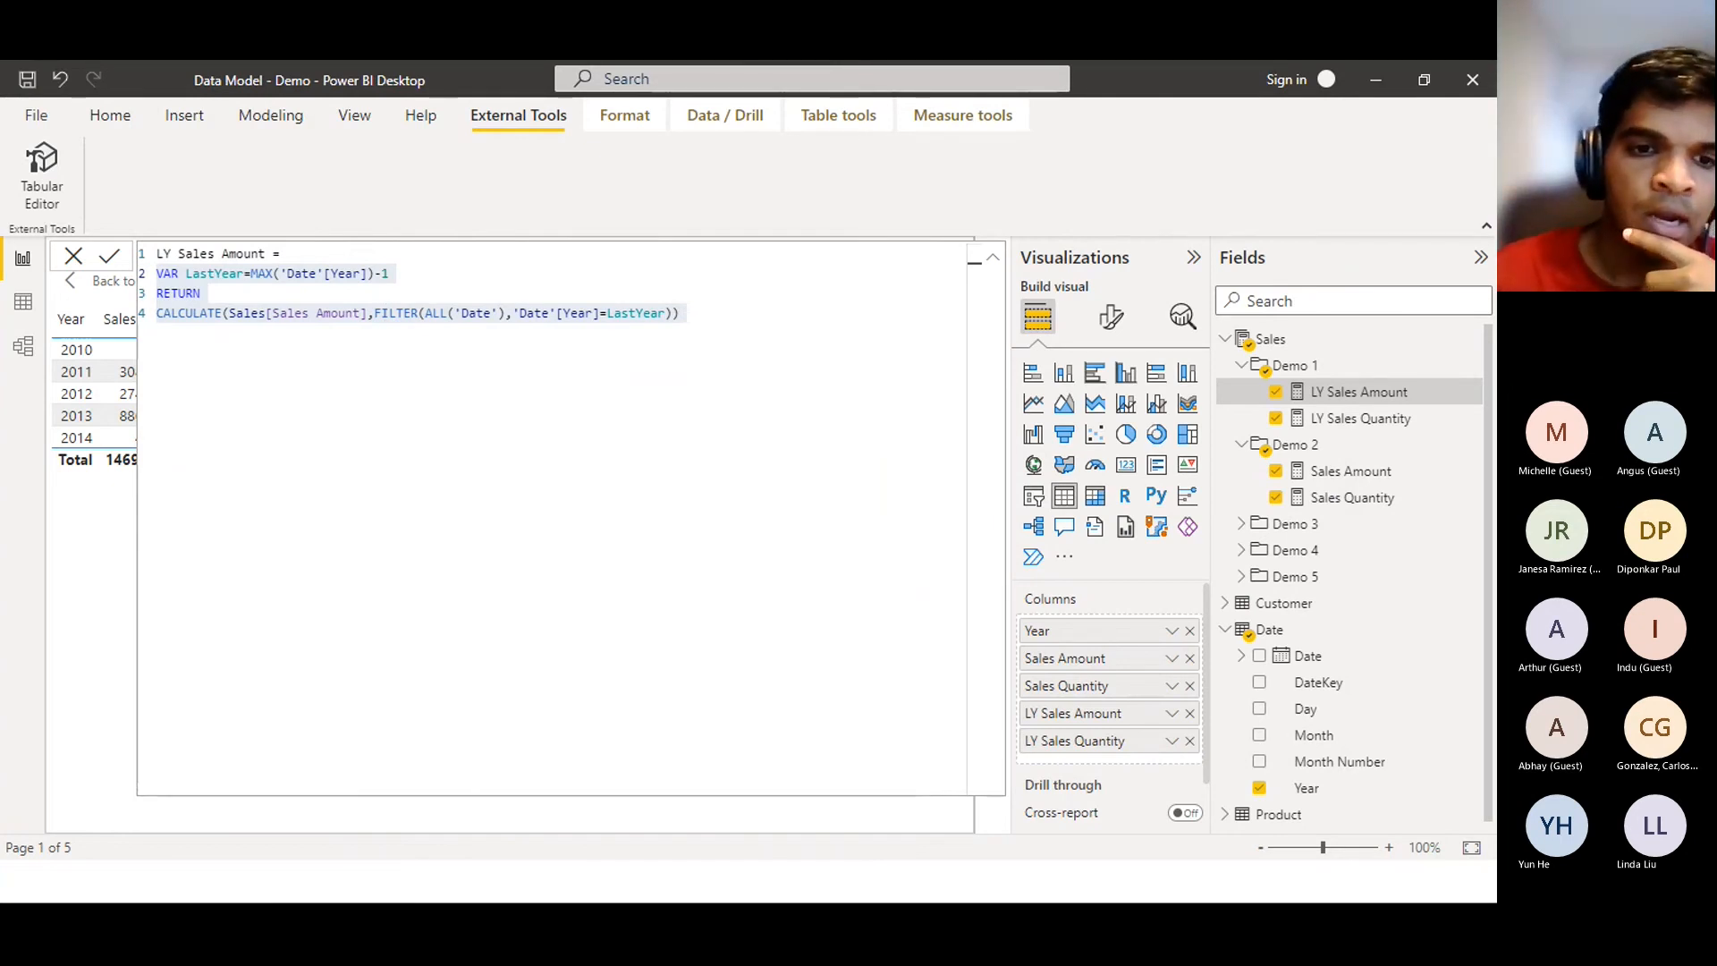
pyautogui.hotkey('alt', 'Tab')
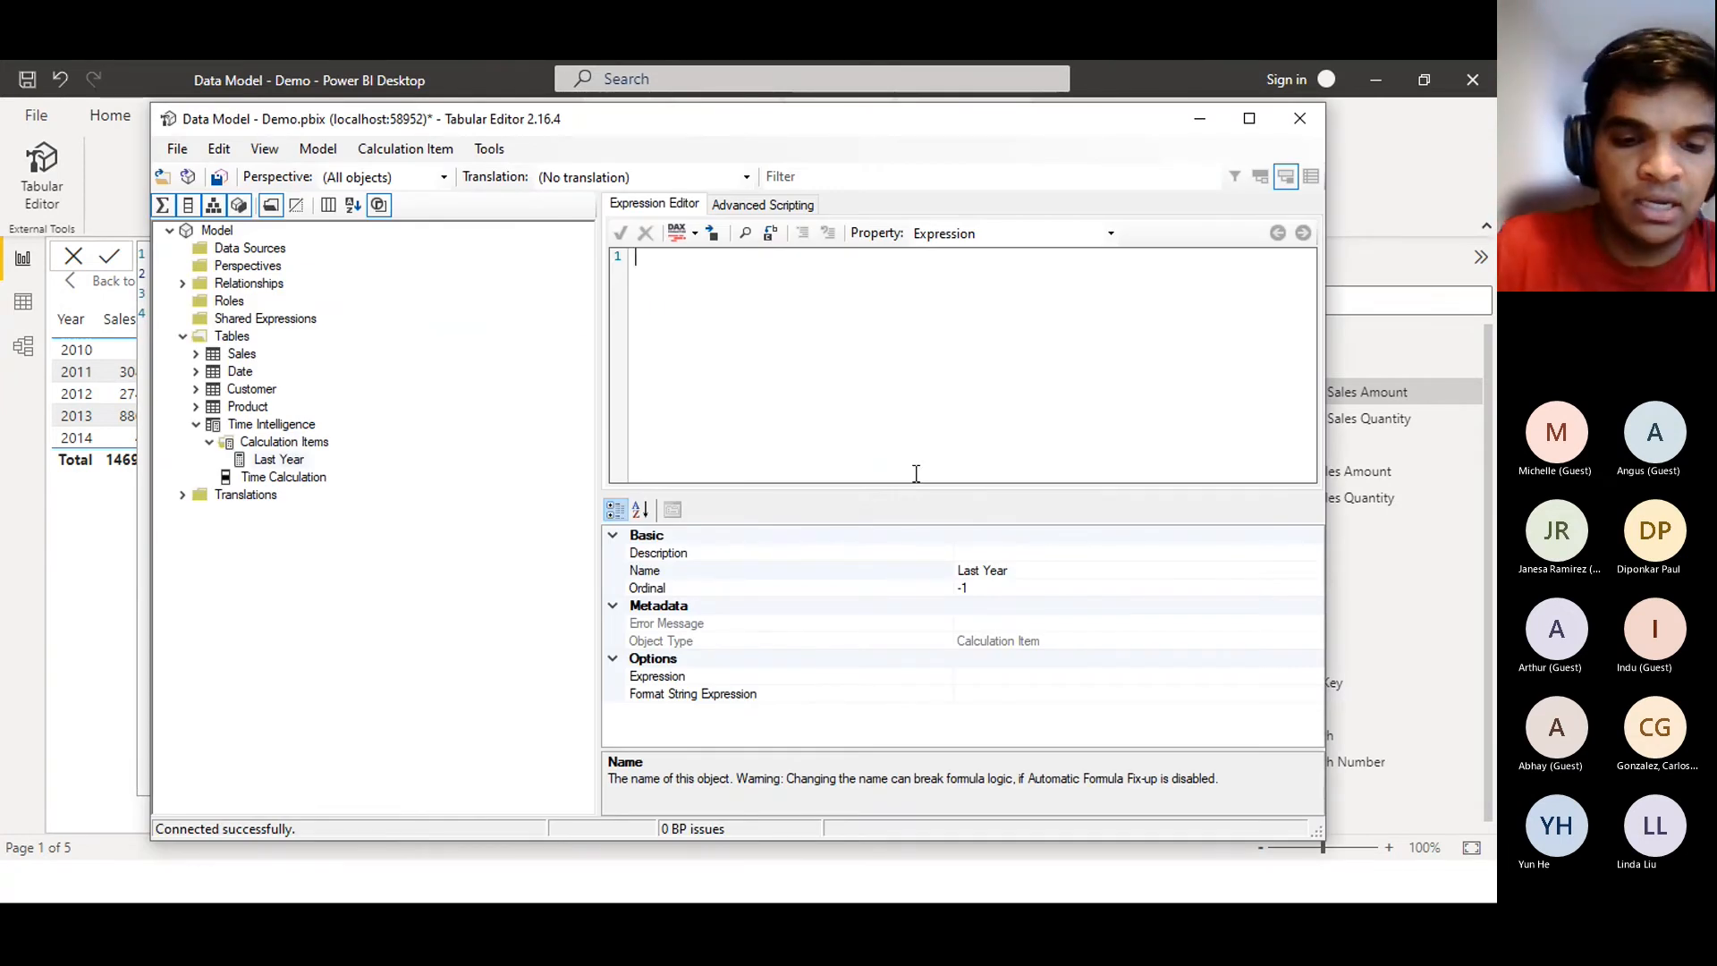
pyautogui.hotkey('ctrl', 'v')
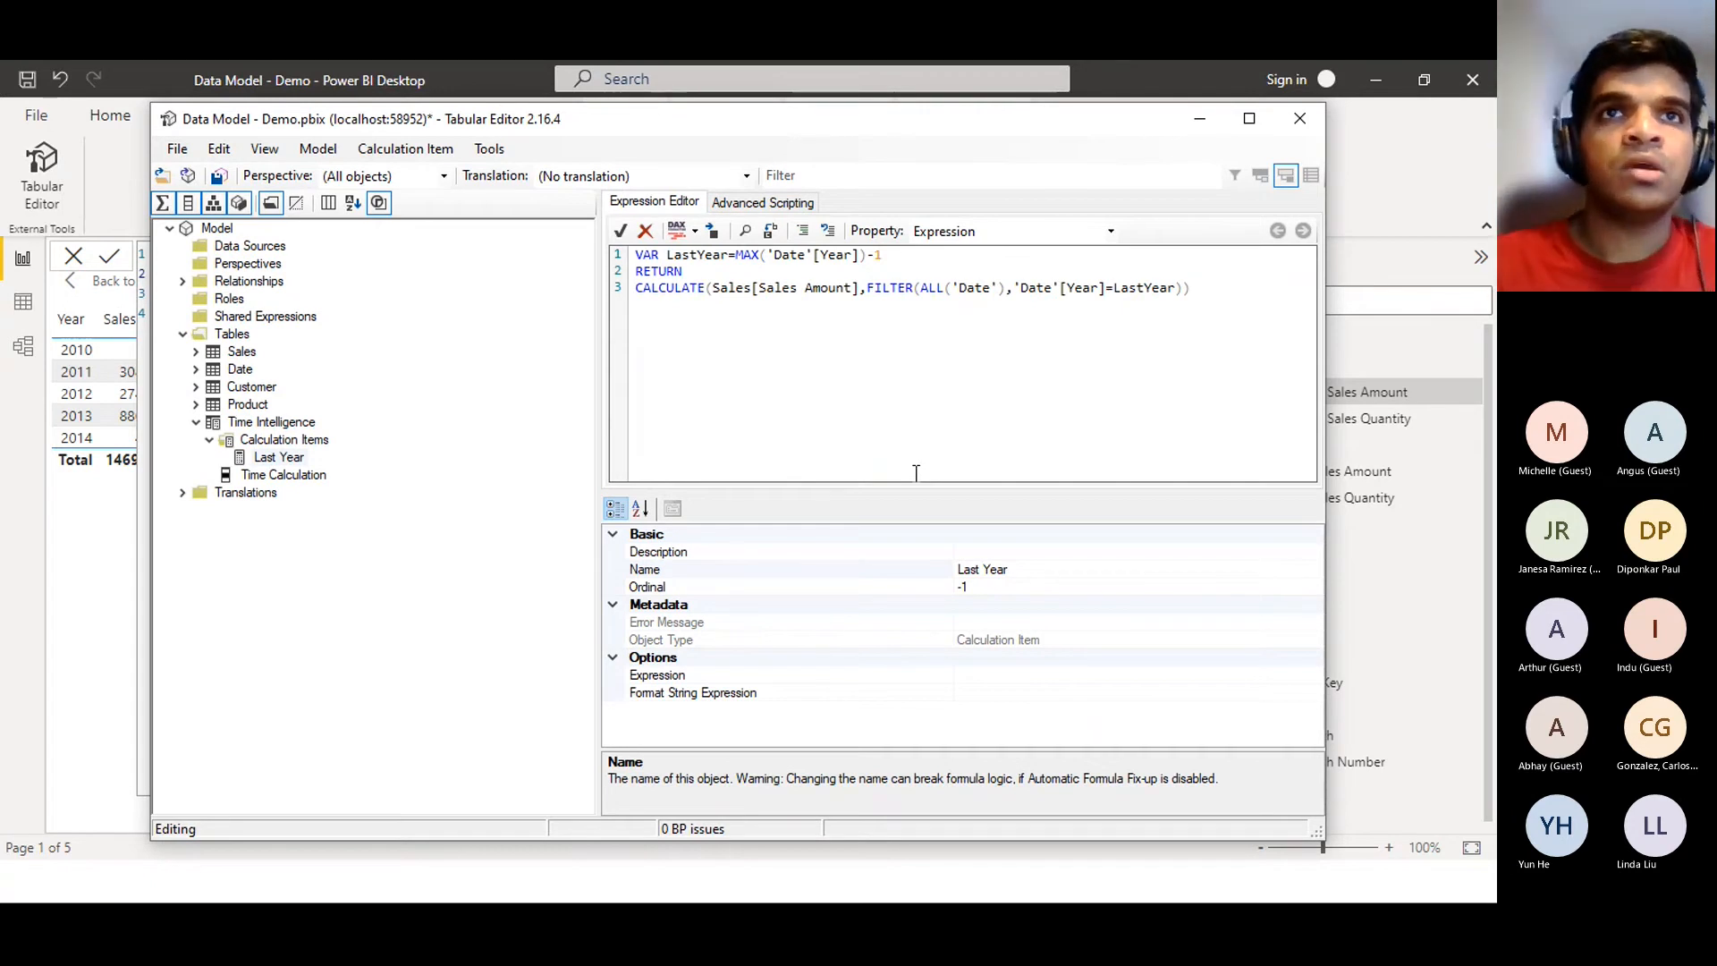
pyautogui.click(629, 241)
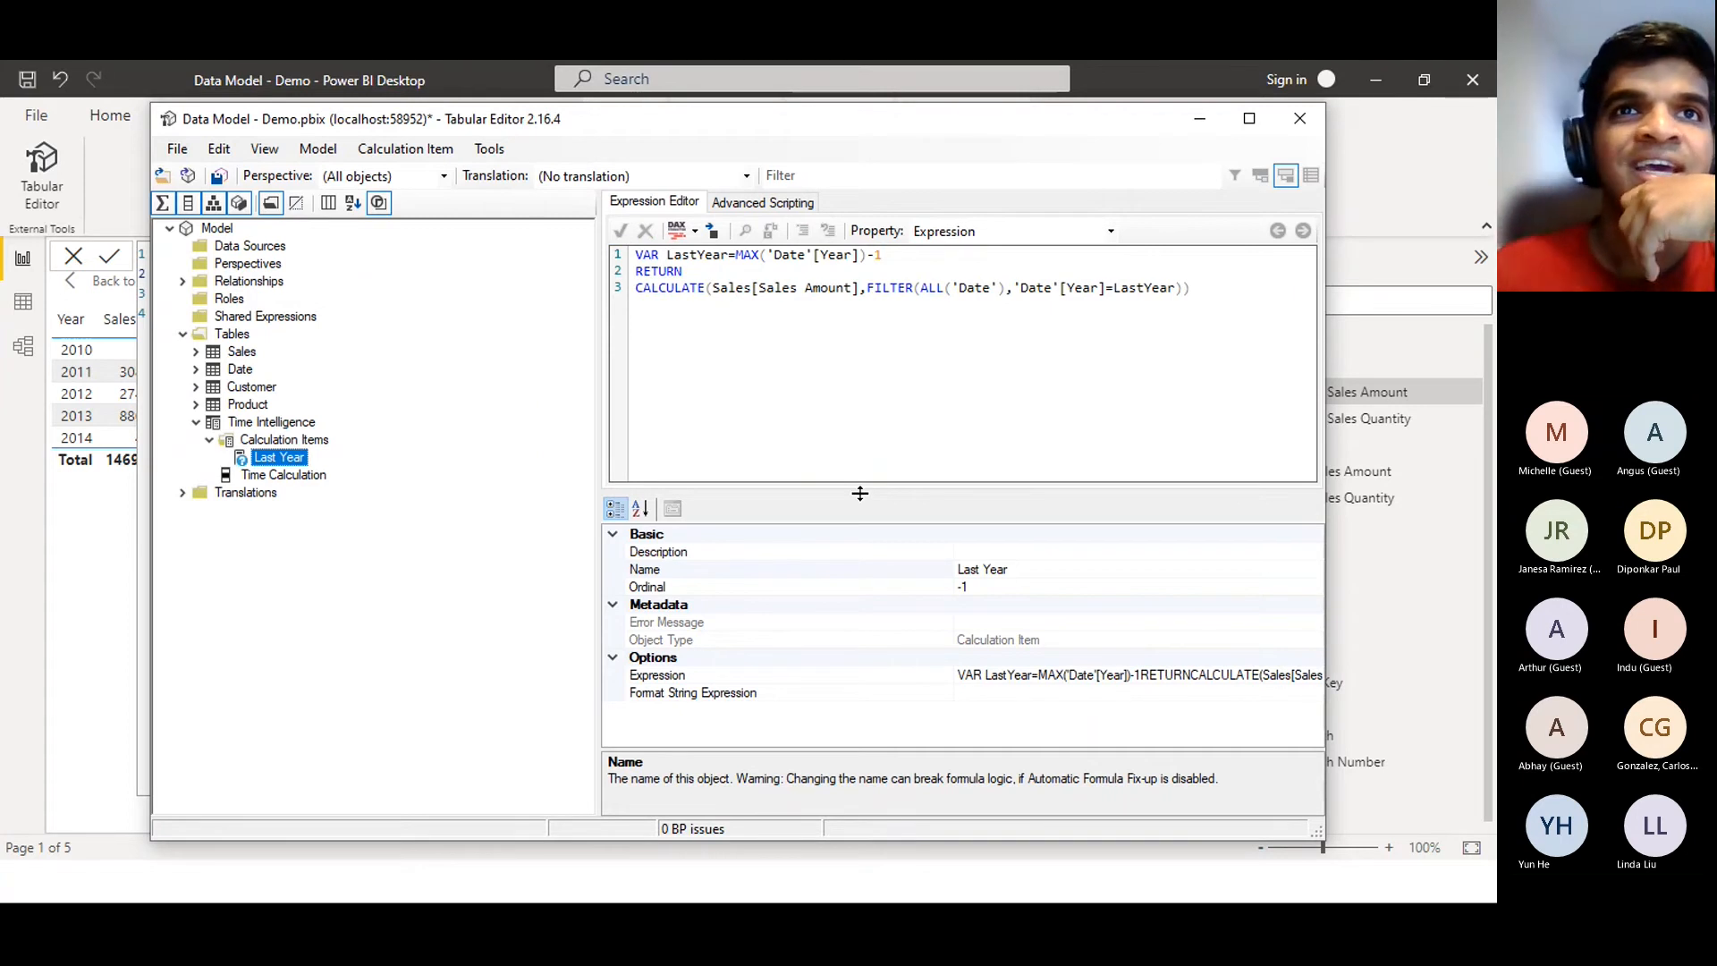
# Run Format DAX on the Last Year expression, long-line style first, then short-line style
pyautogui.click(694, 231)
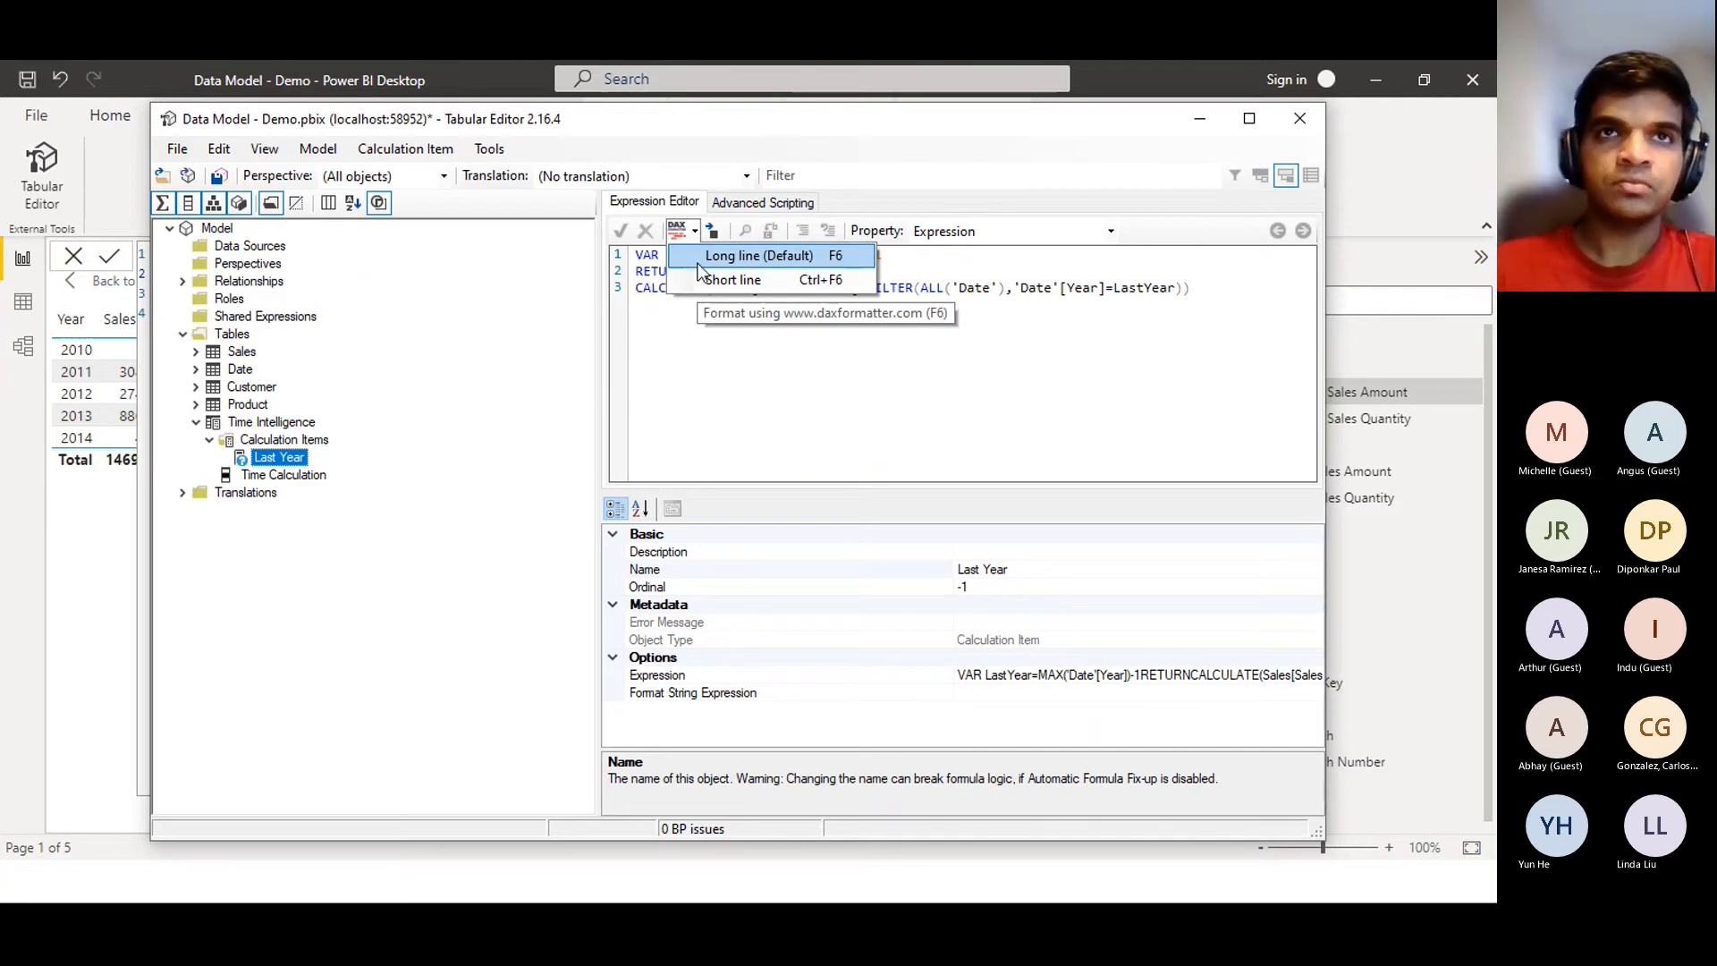
pyautogui.click(701, 261)
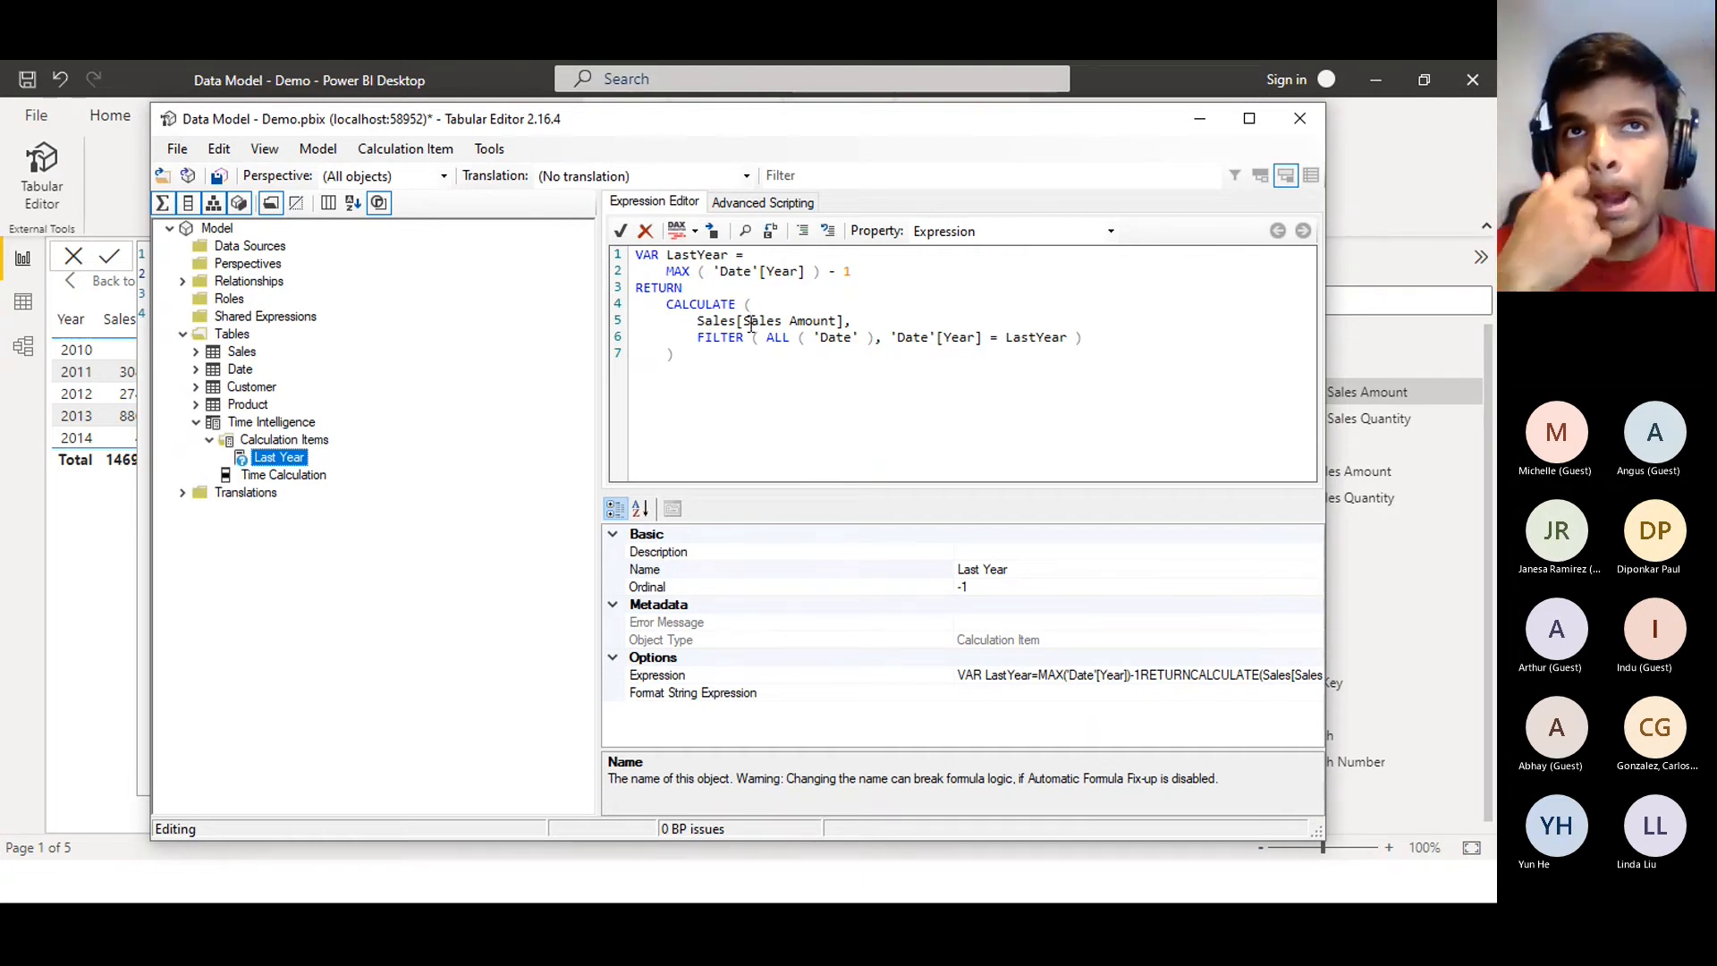
pyautogui.click(772, 393)
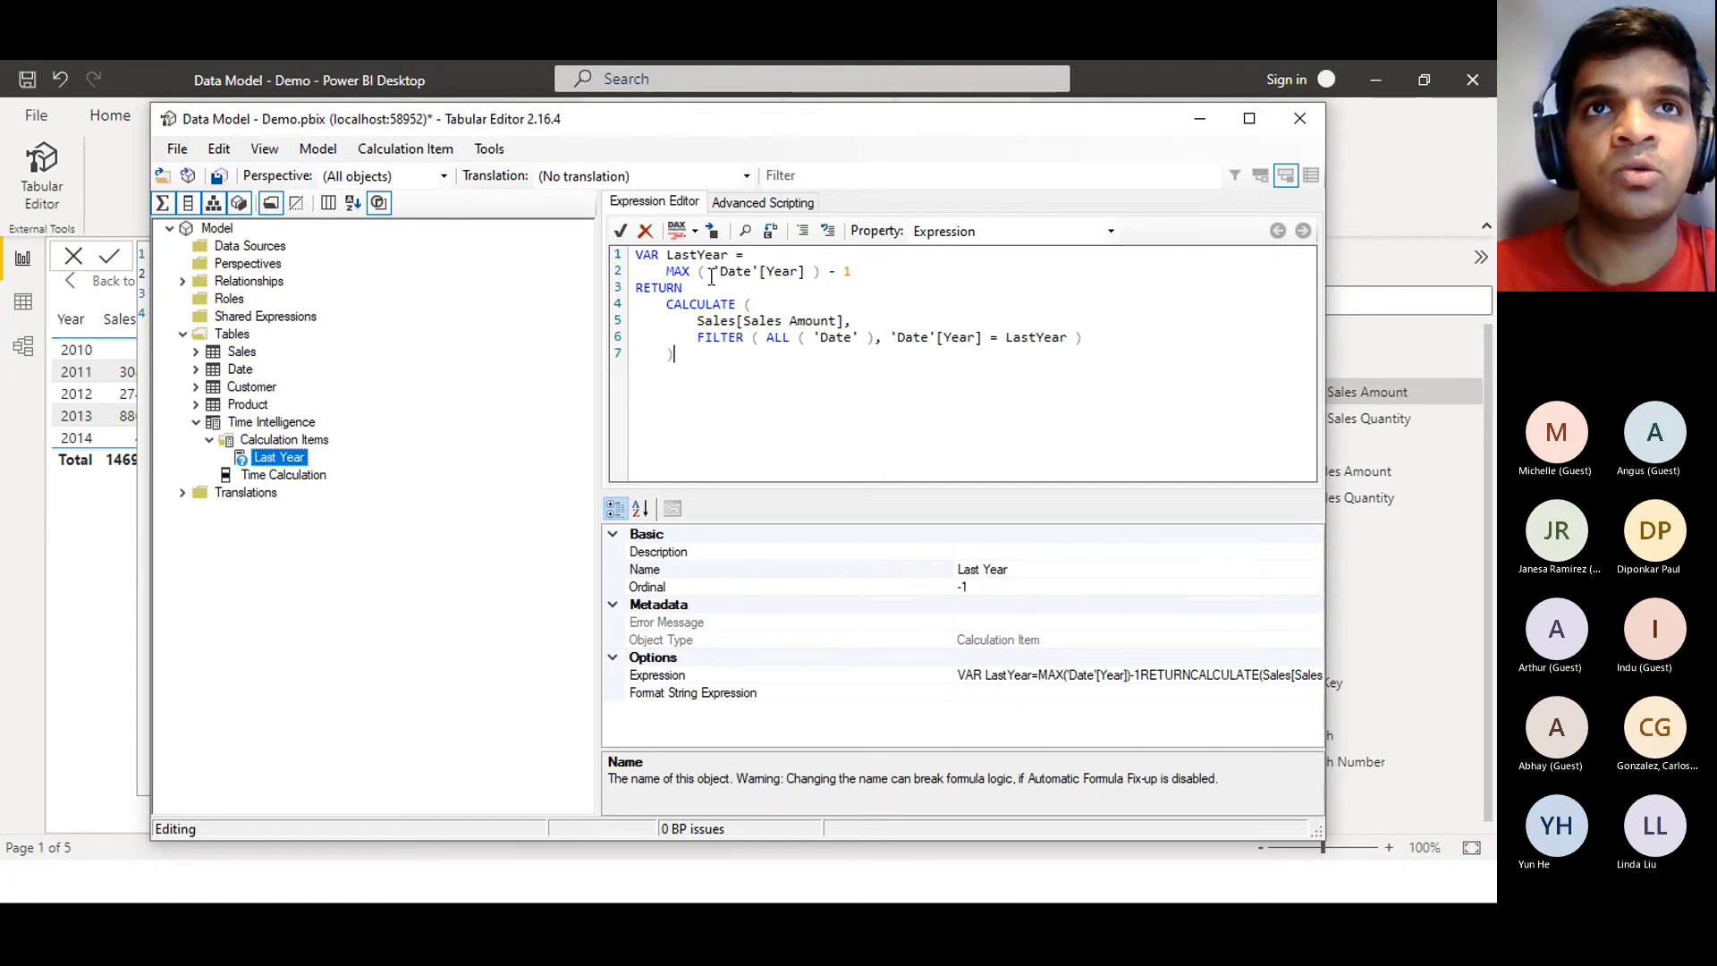
pyautogui.click(698, 233)
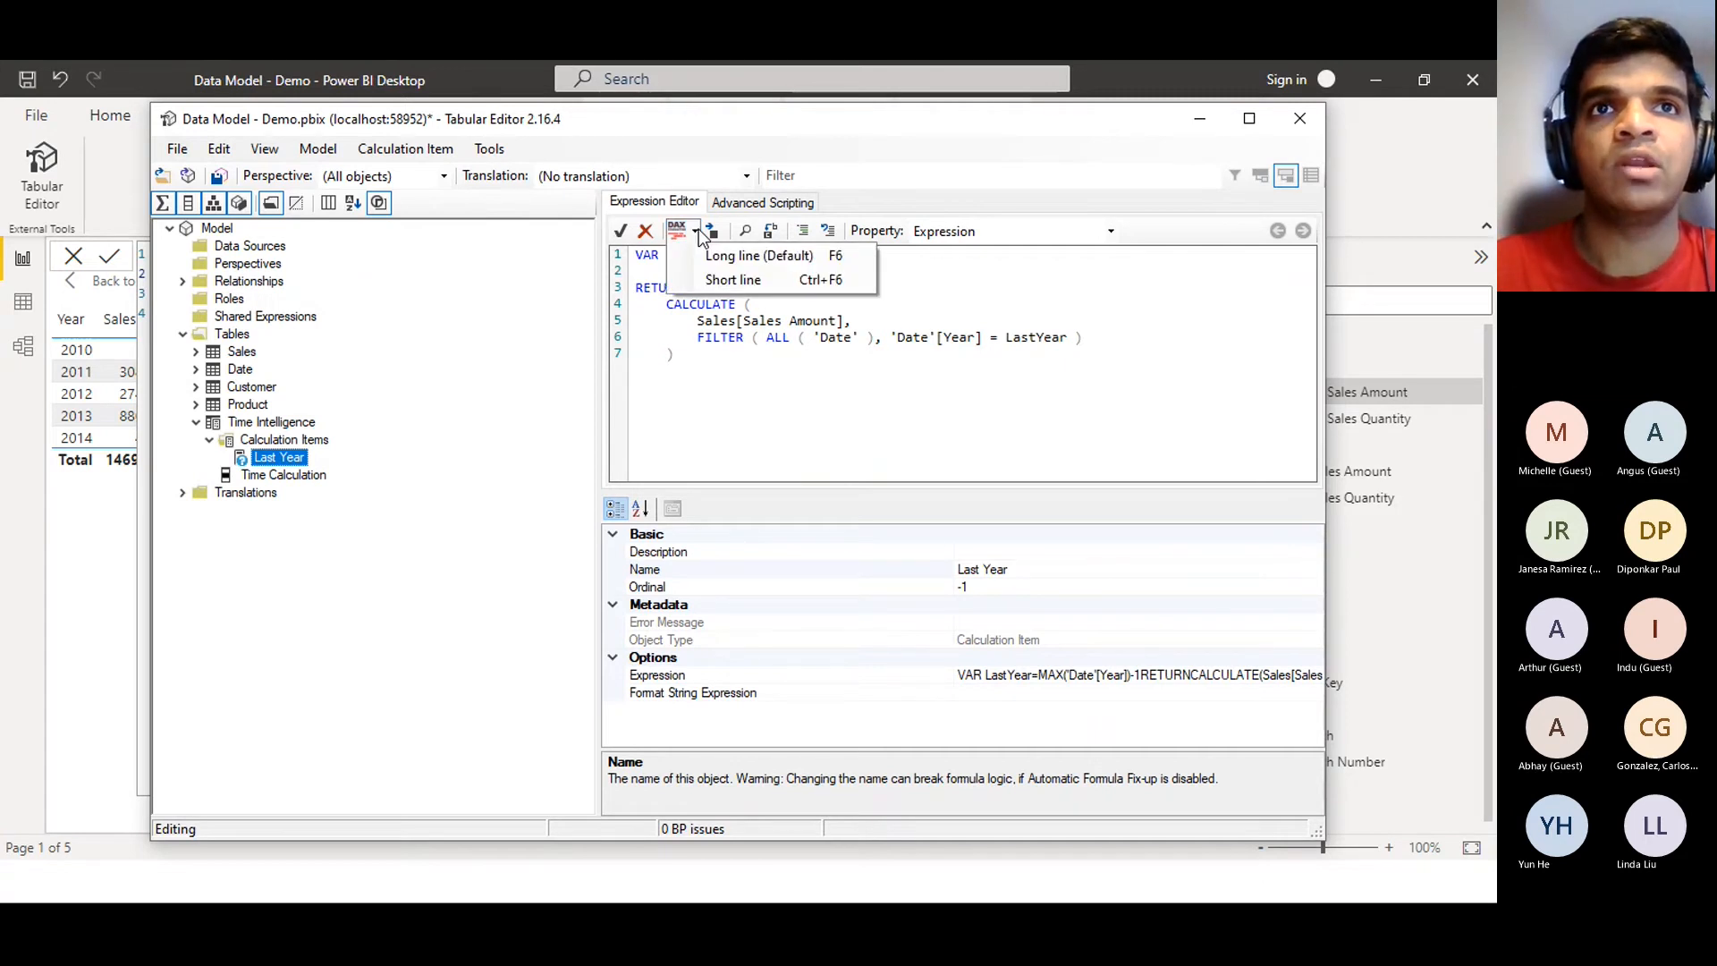
pyautogui.click(734, 280)
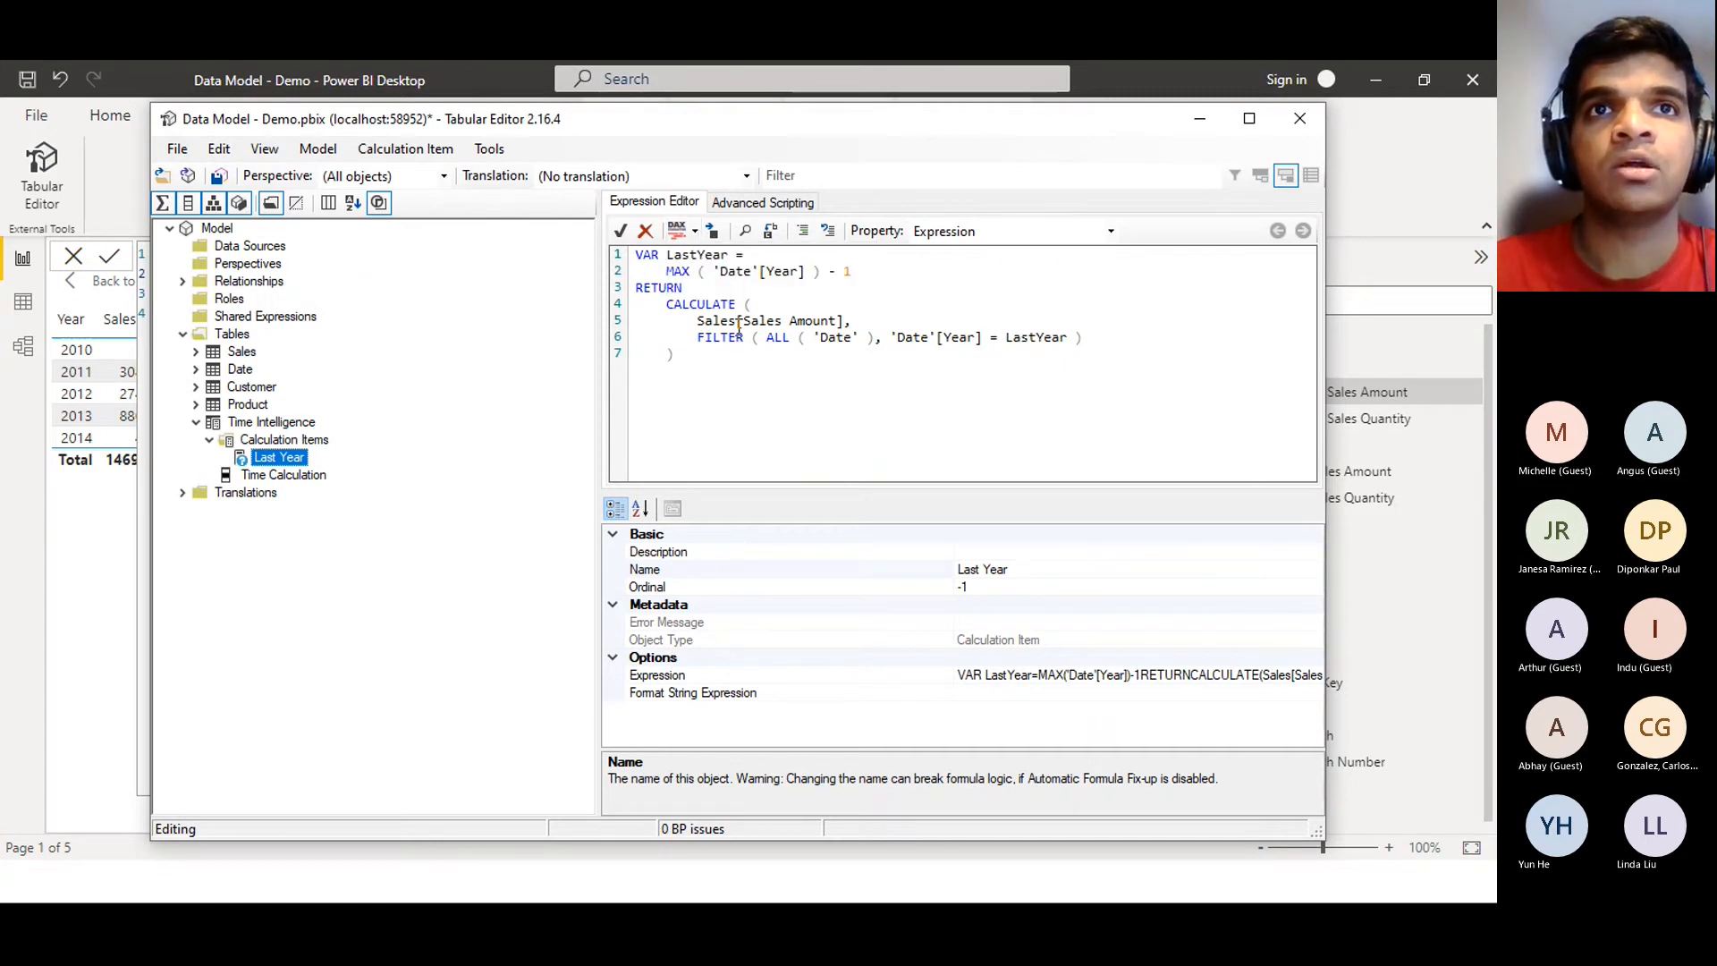
pyautogui.click(698, 234)
pyautogui.click(698, 234)
pyautogui.click(698, 234)
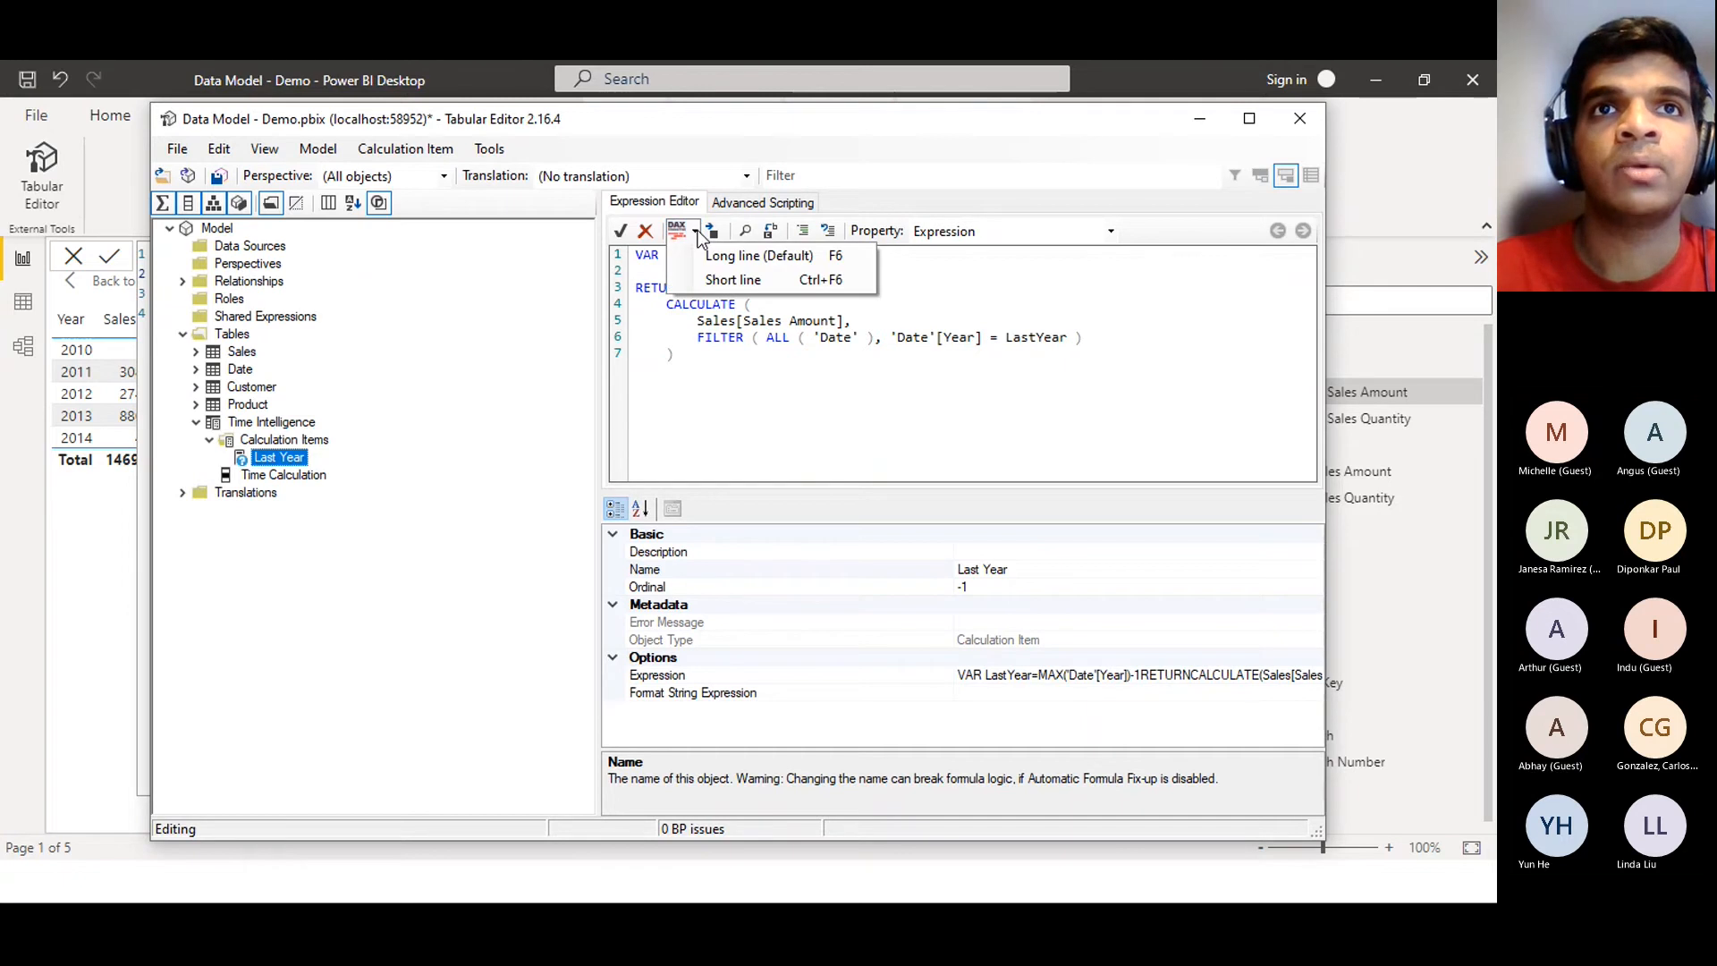
pyautogui.click(770, 373)
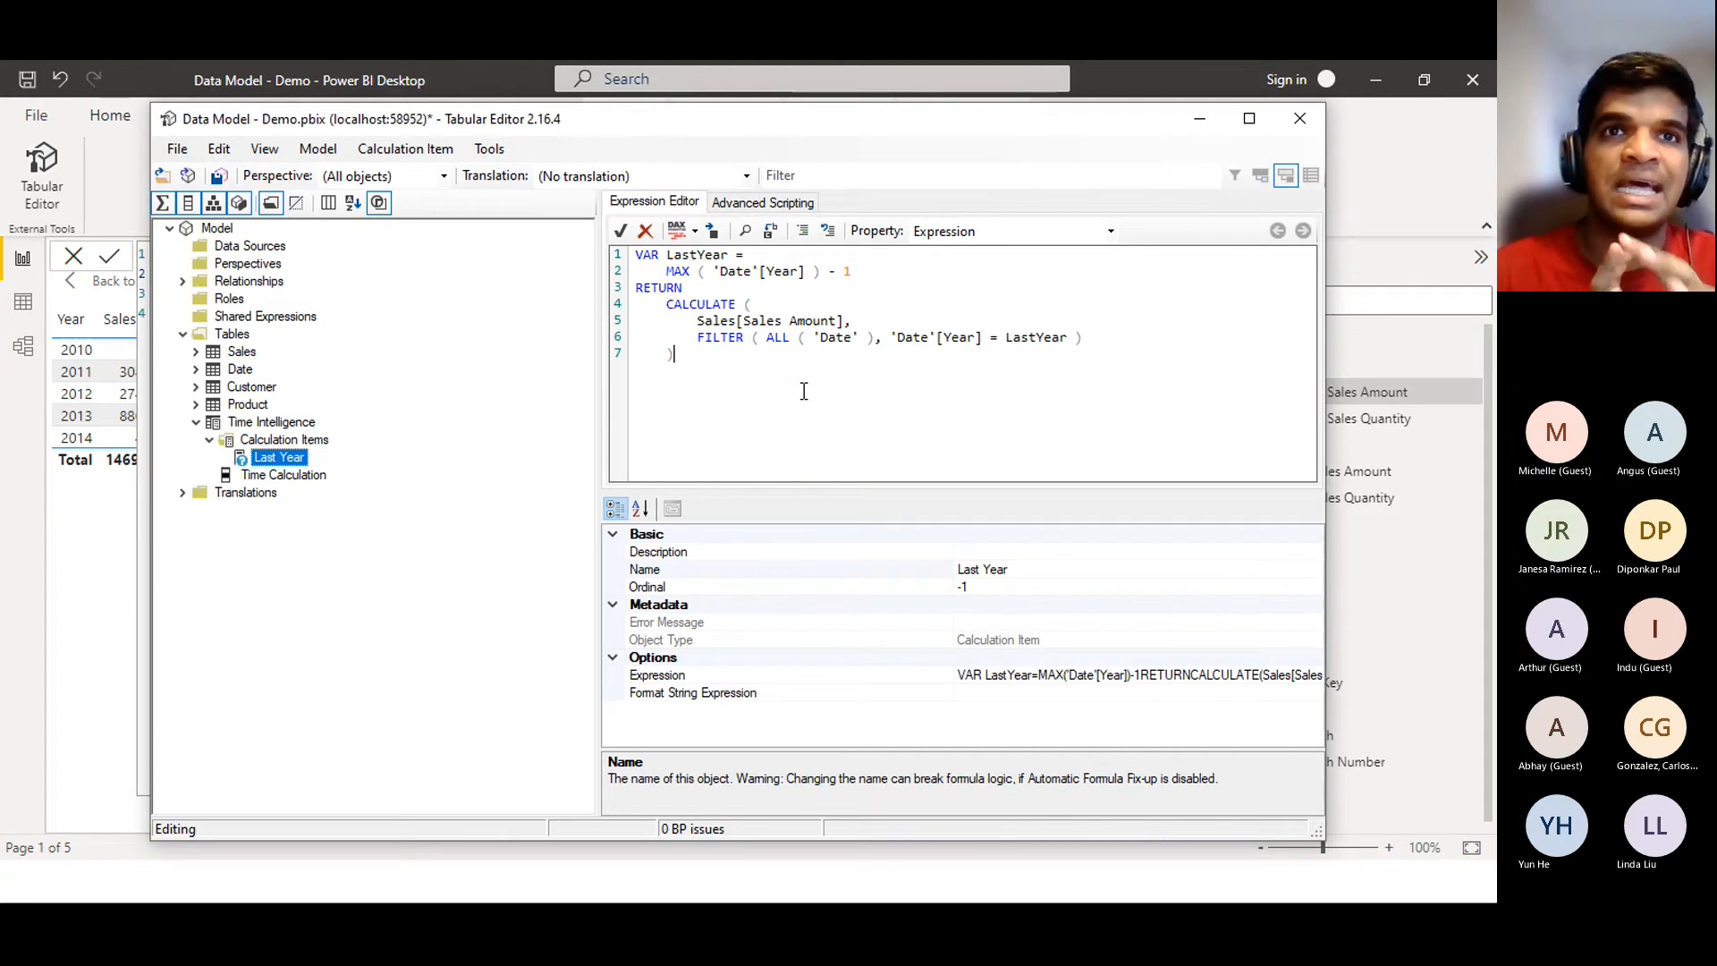
pyautogui.moveTo(804, 391); pyautogui.dragTo(572, 253)
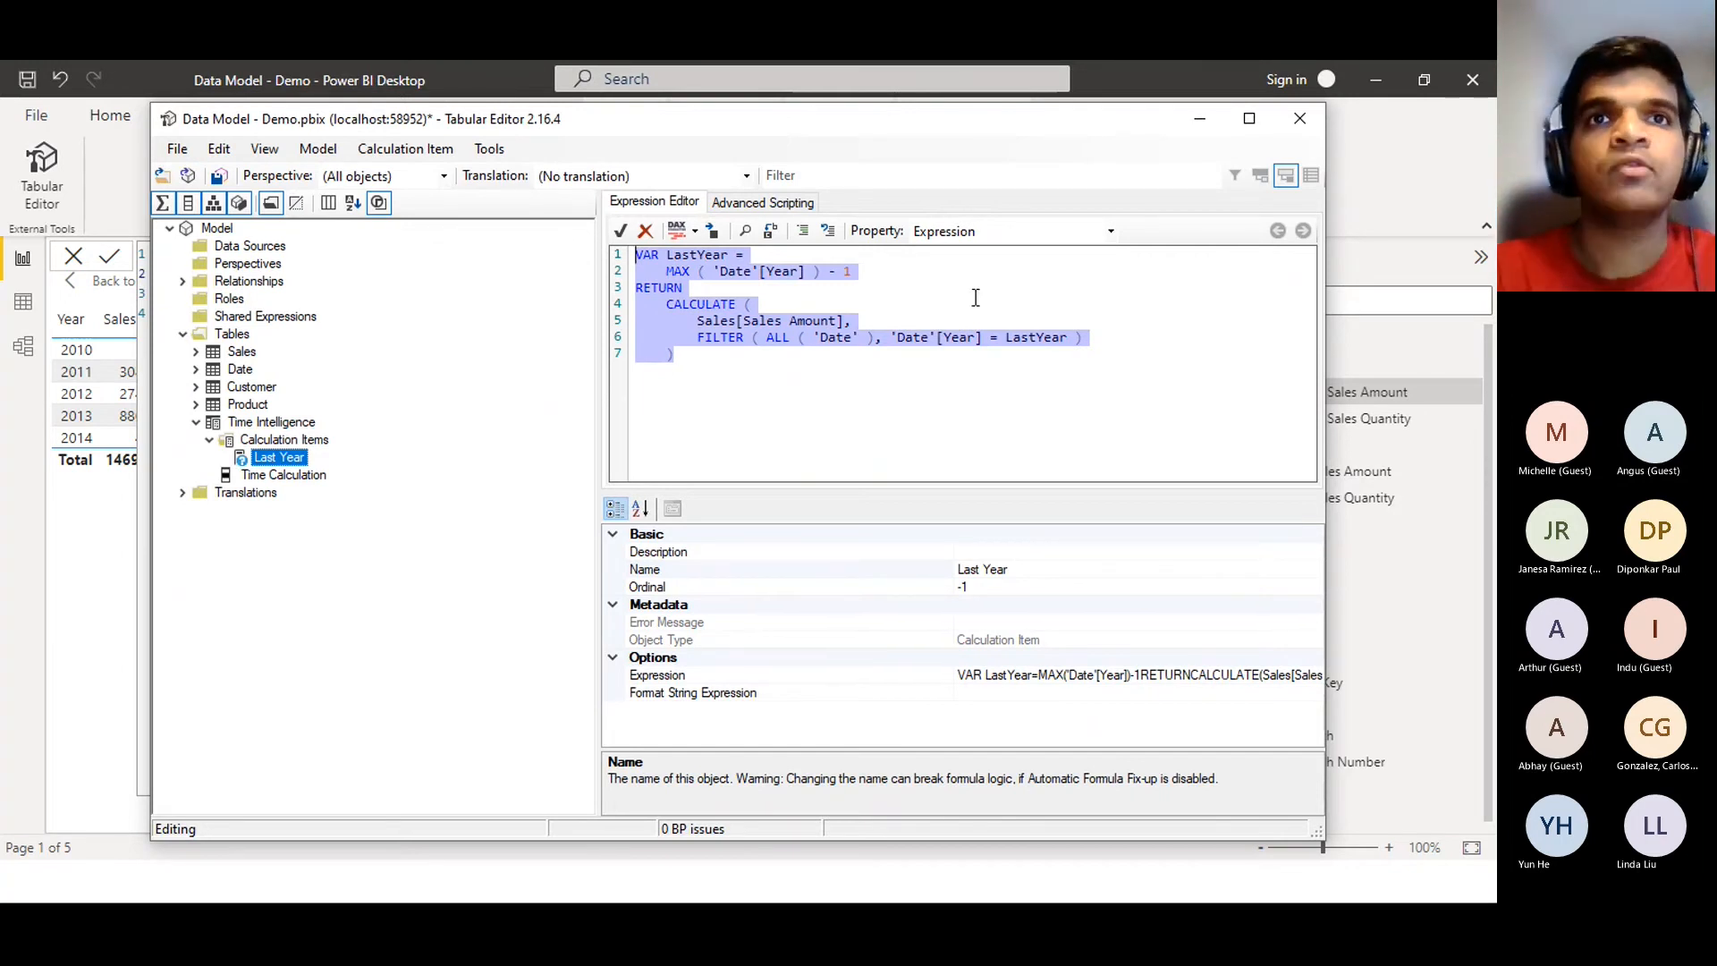
pyautogui.click(895, 345)
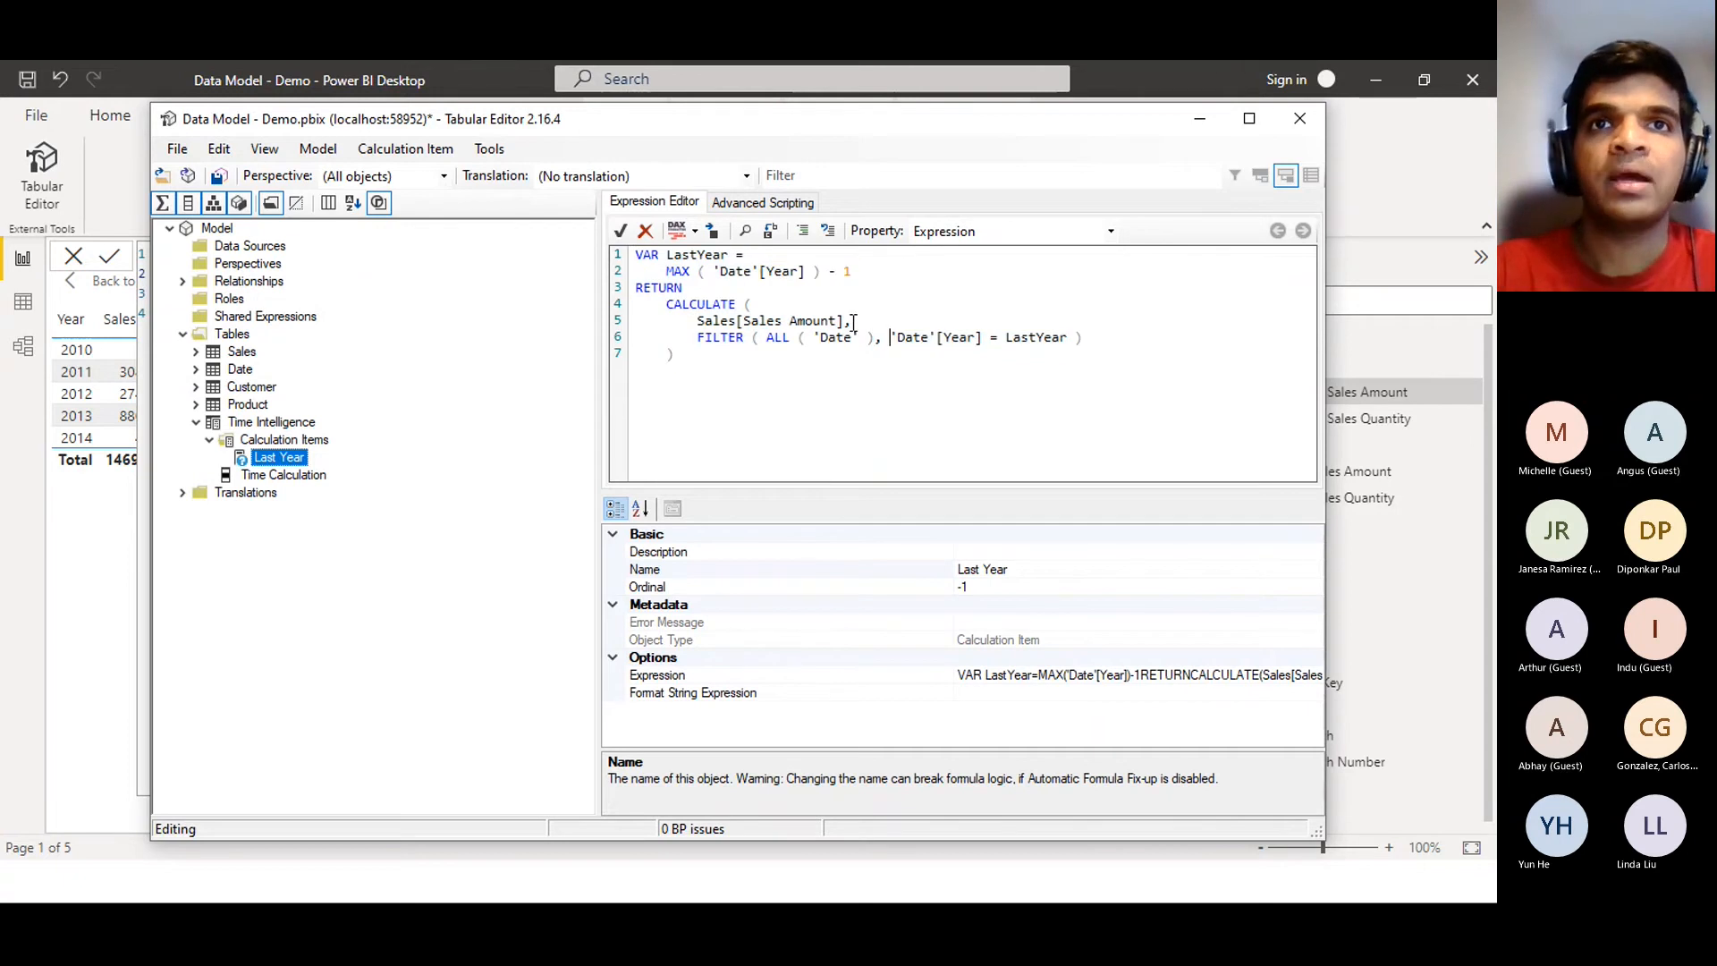
pyautogui.moveTo(843, 322); pyautogui.dragTo(699, 324)
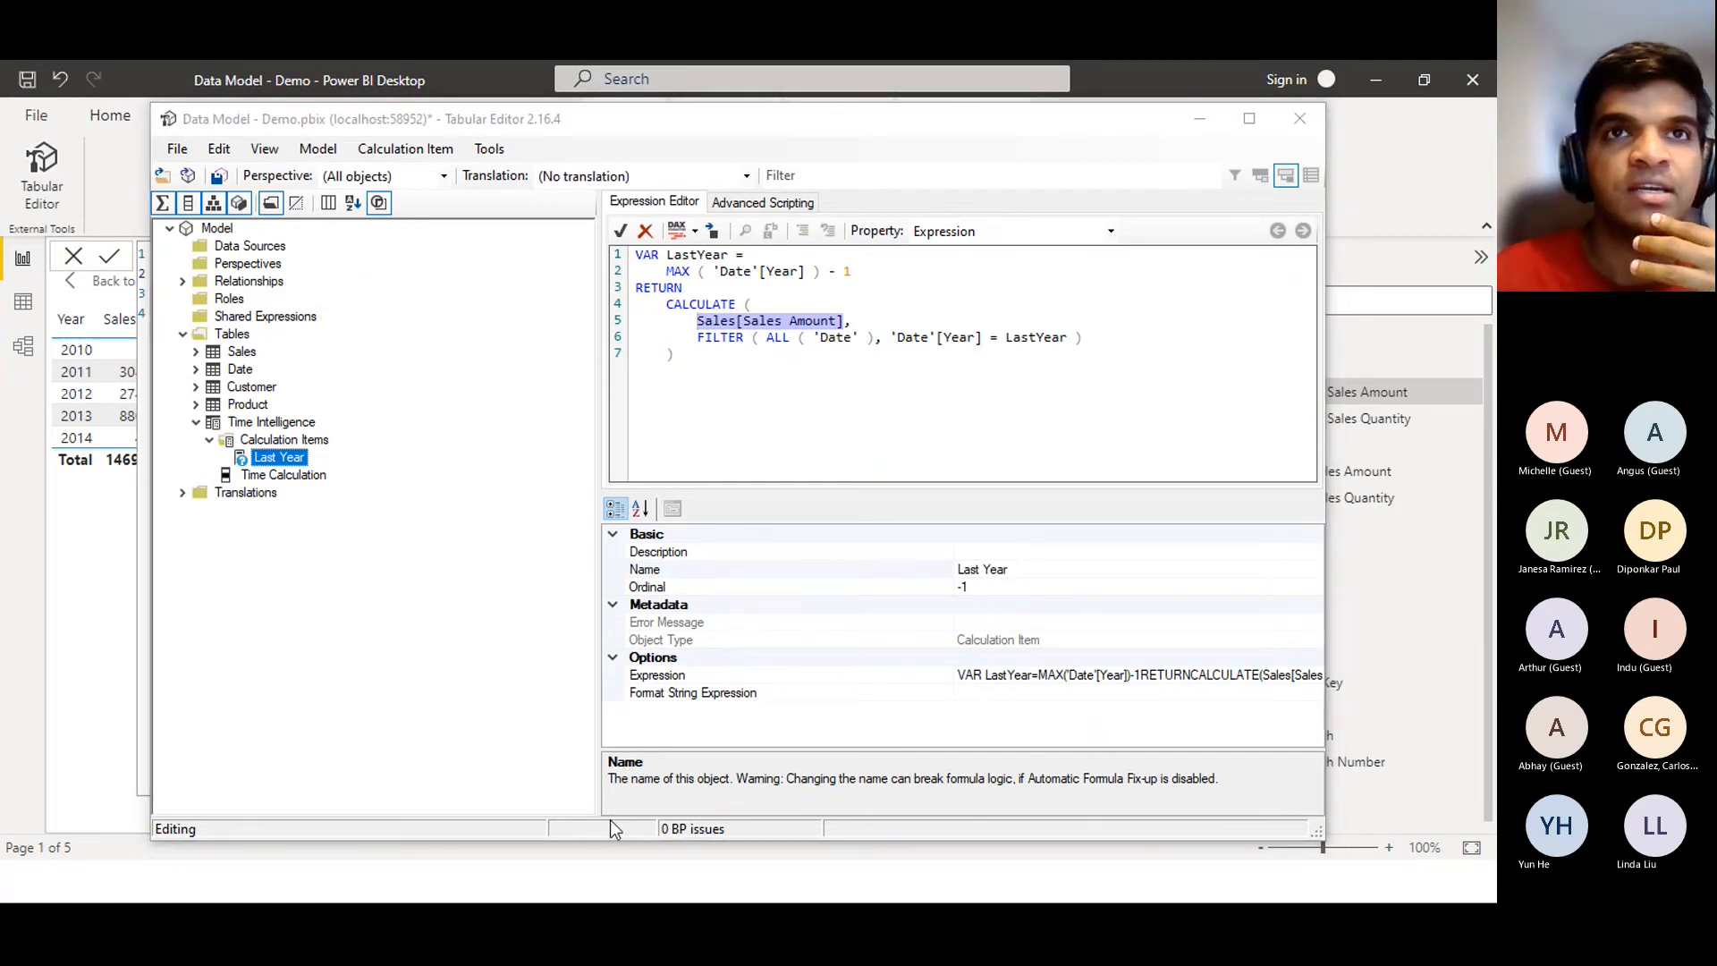
pyautogui.click(842, 327)
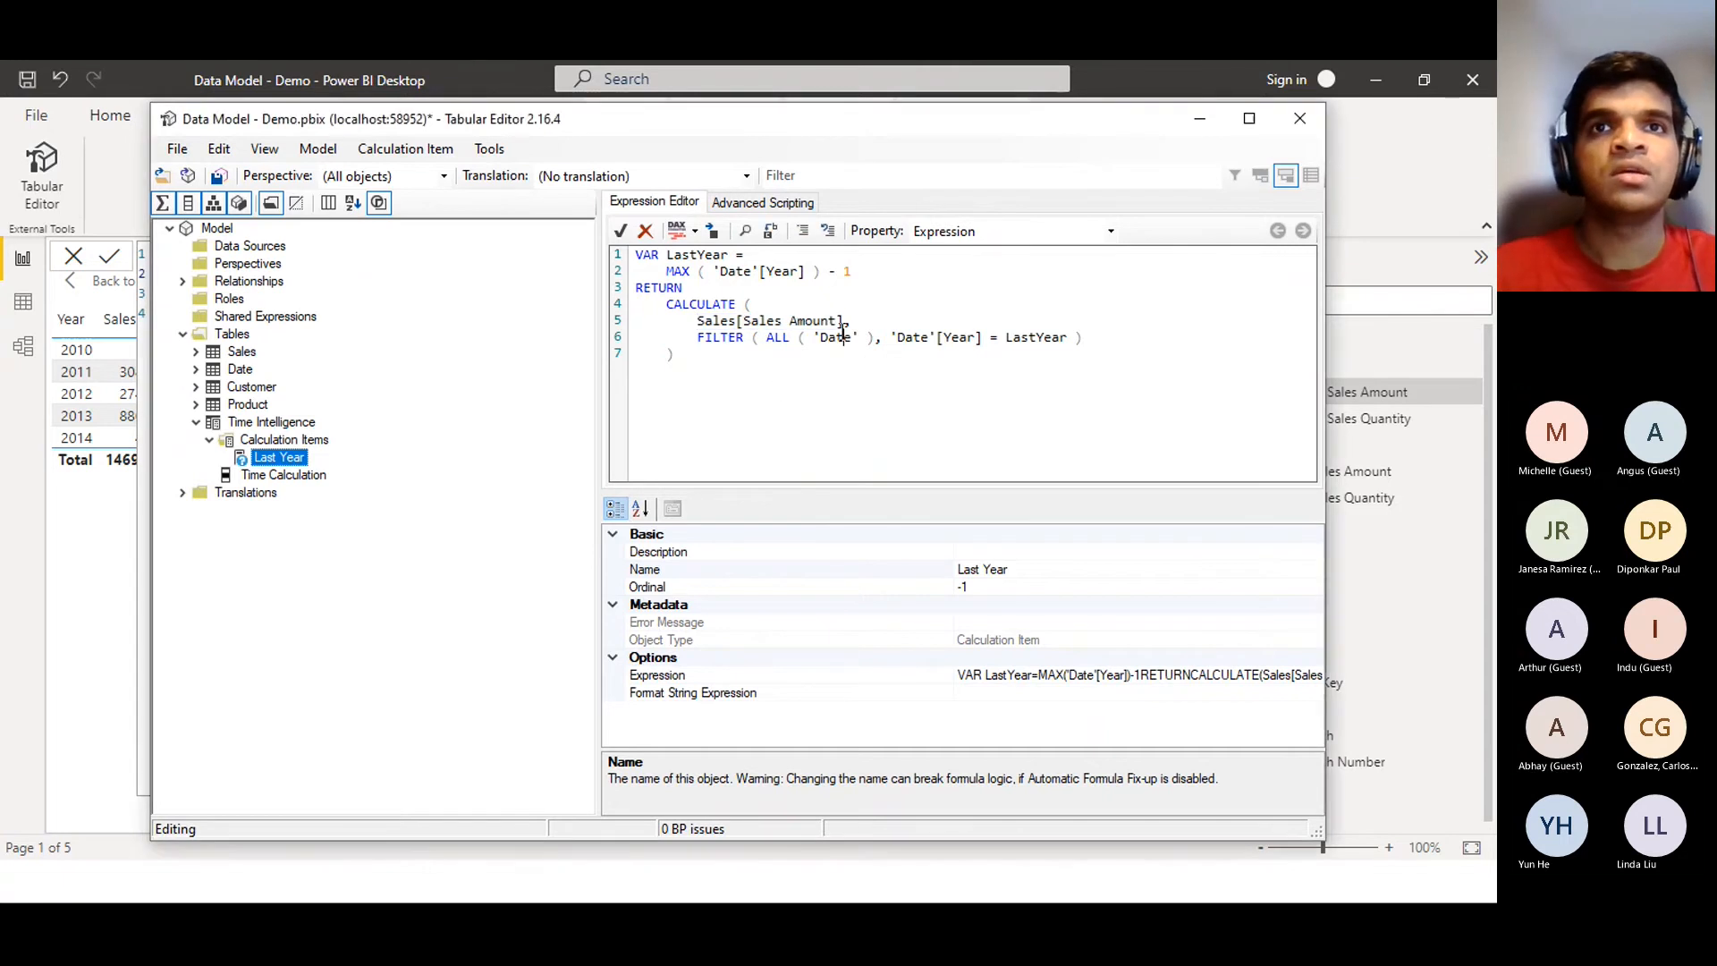
pyautogui.moveTo(842, 327); pyautogui.dragTo(698, 328)
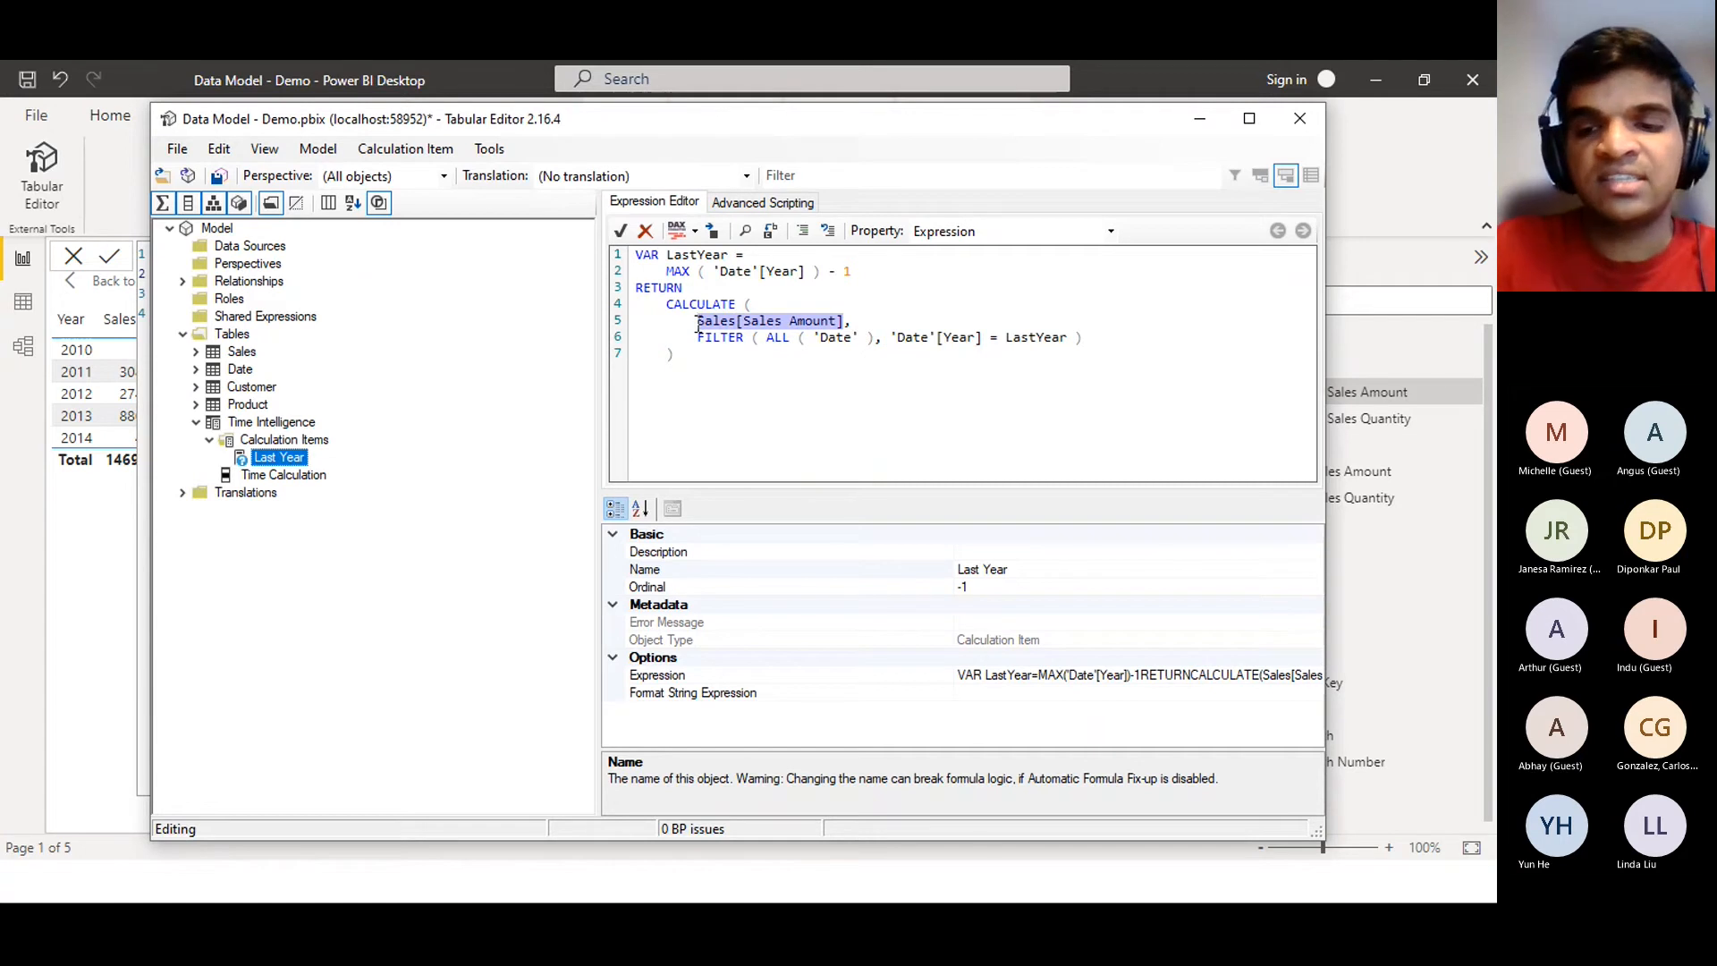
# Replace Sales[Sales Amount] on line 5 with SELECTEDMEASURE() and pull the trailing comma back
pyautogui.press('Delete')
pyautogui.write('SEL,')
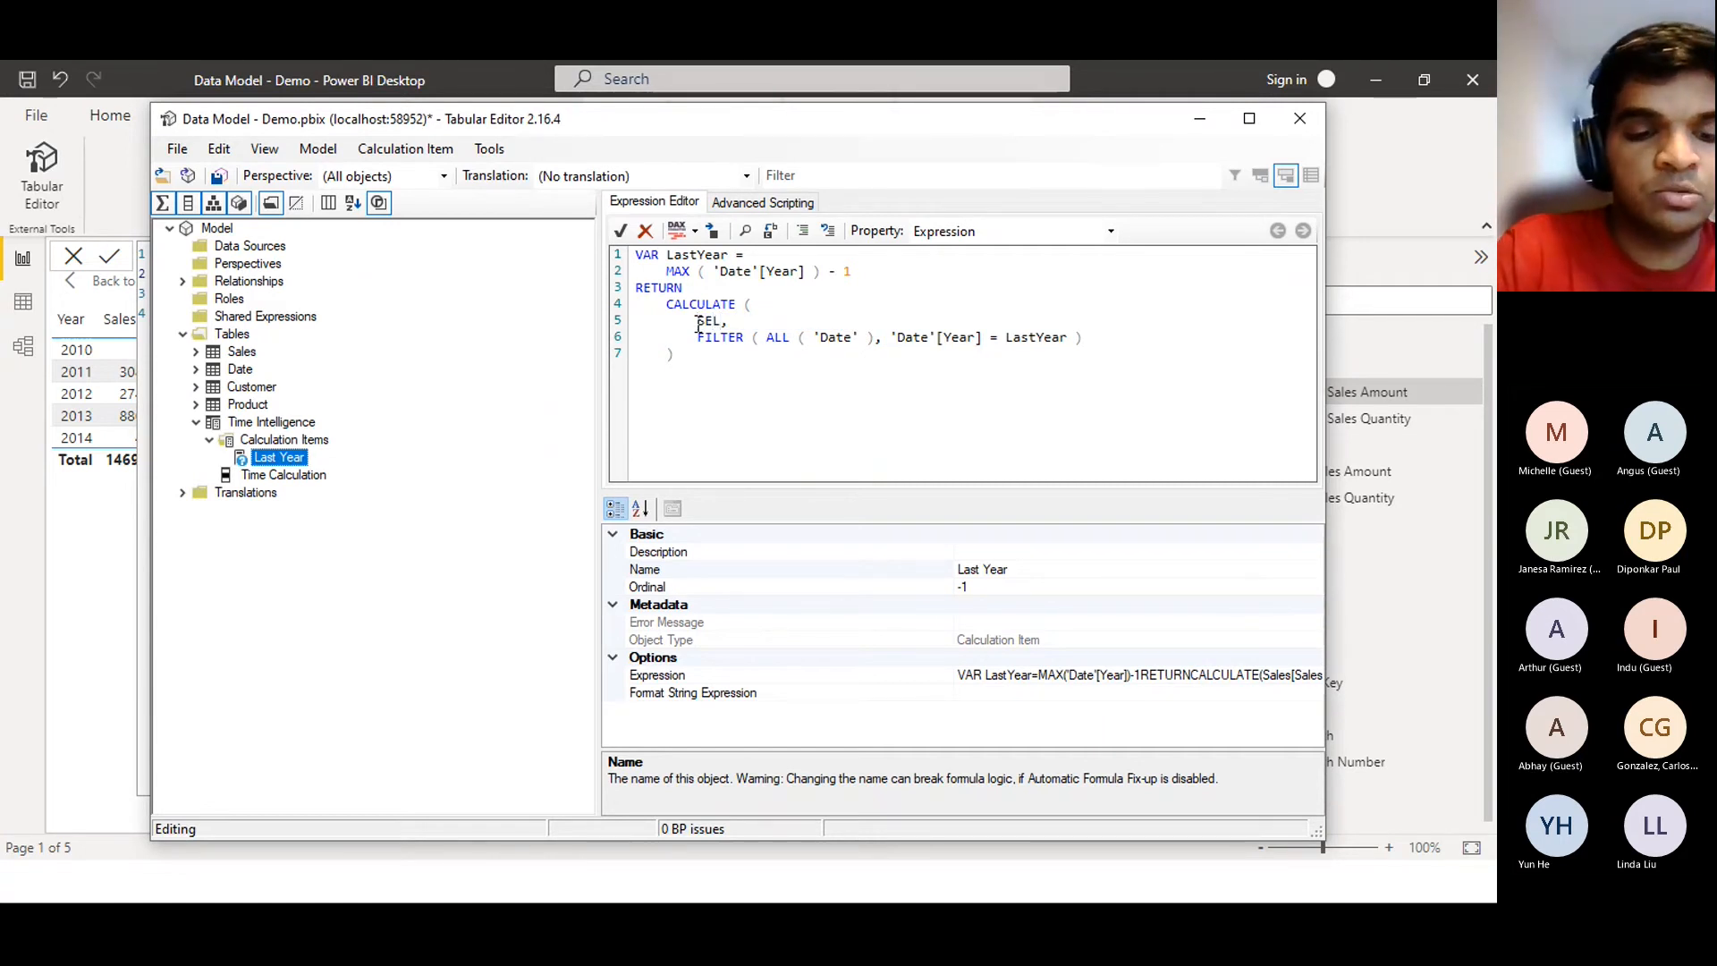
pyautogui.press('Delete')
pyautogui.press('BackSpace')
pyautogui.press('BackSpace')
pyautogui.press('BackSpace')
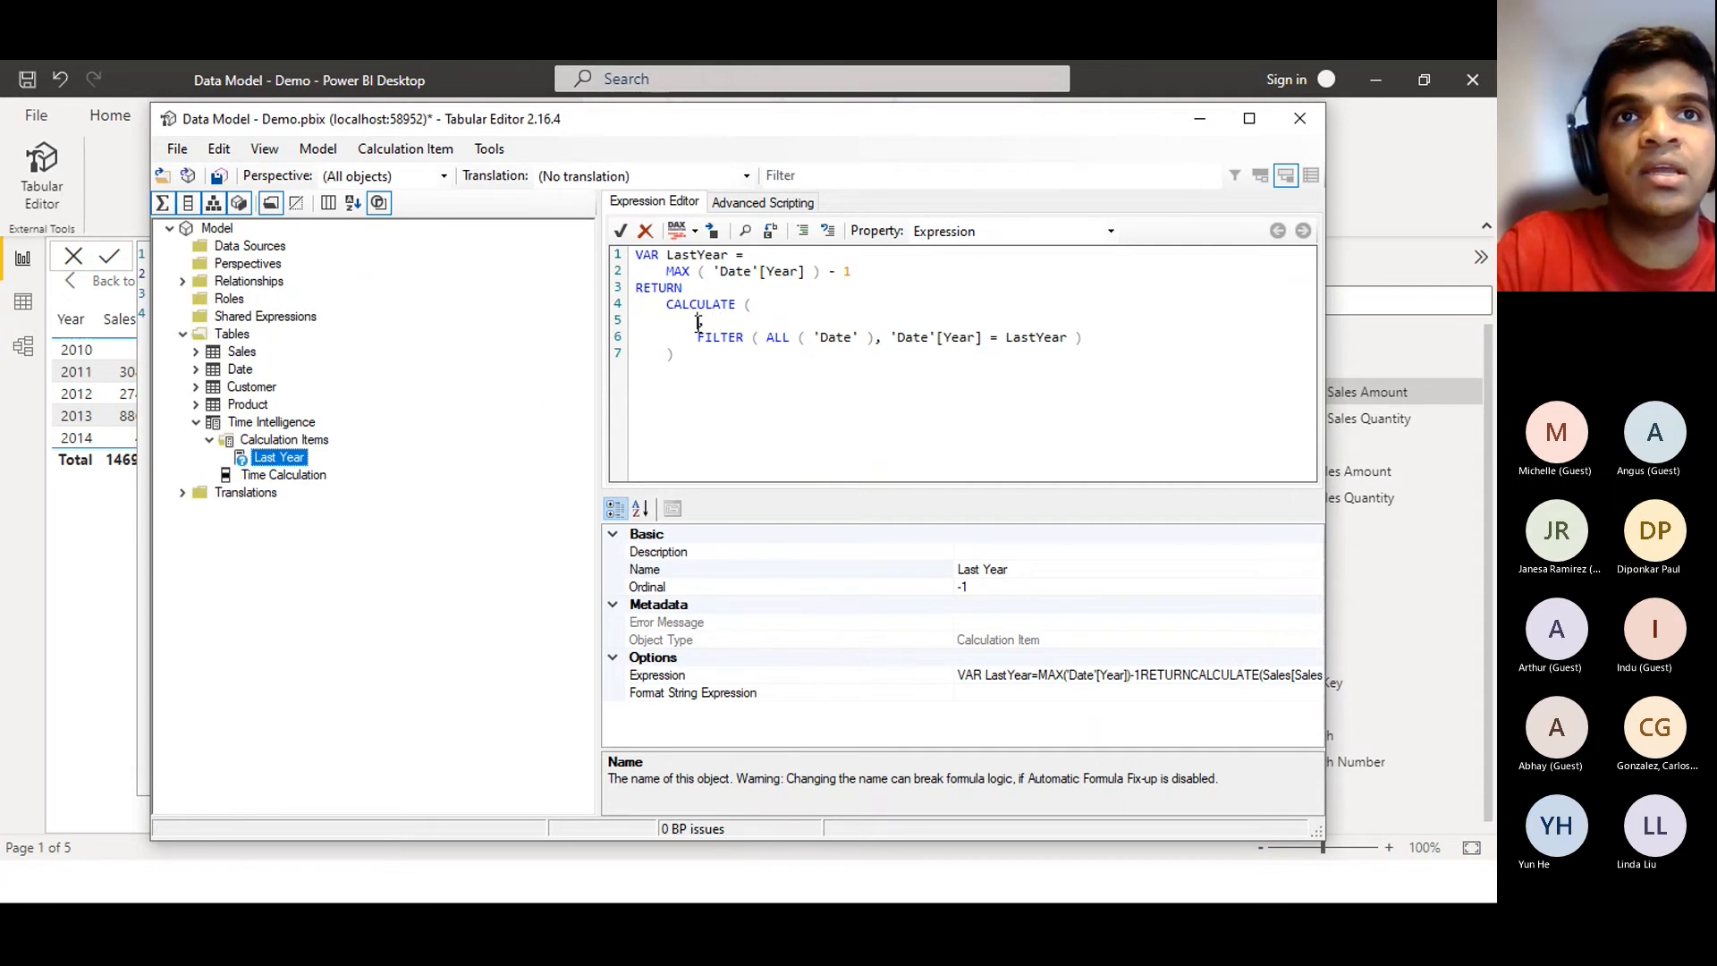
pyautogui.hotkey('ctrl', 'z')
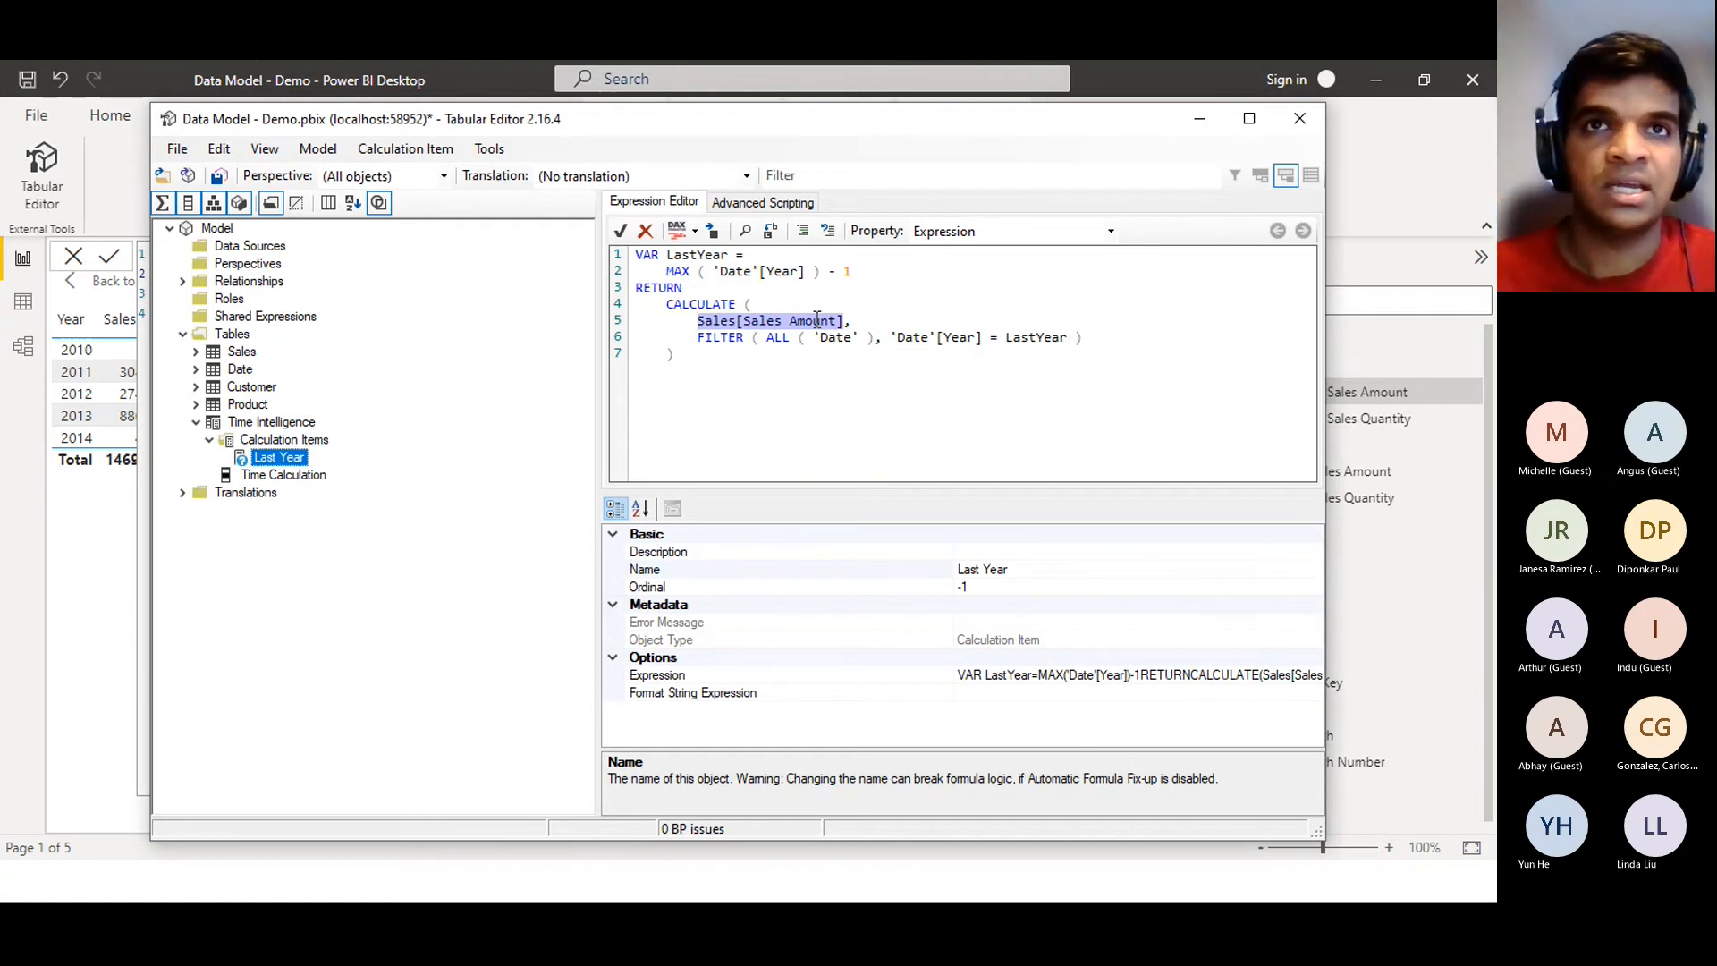
pyautogui.press('BackSpace')
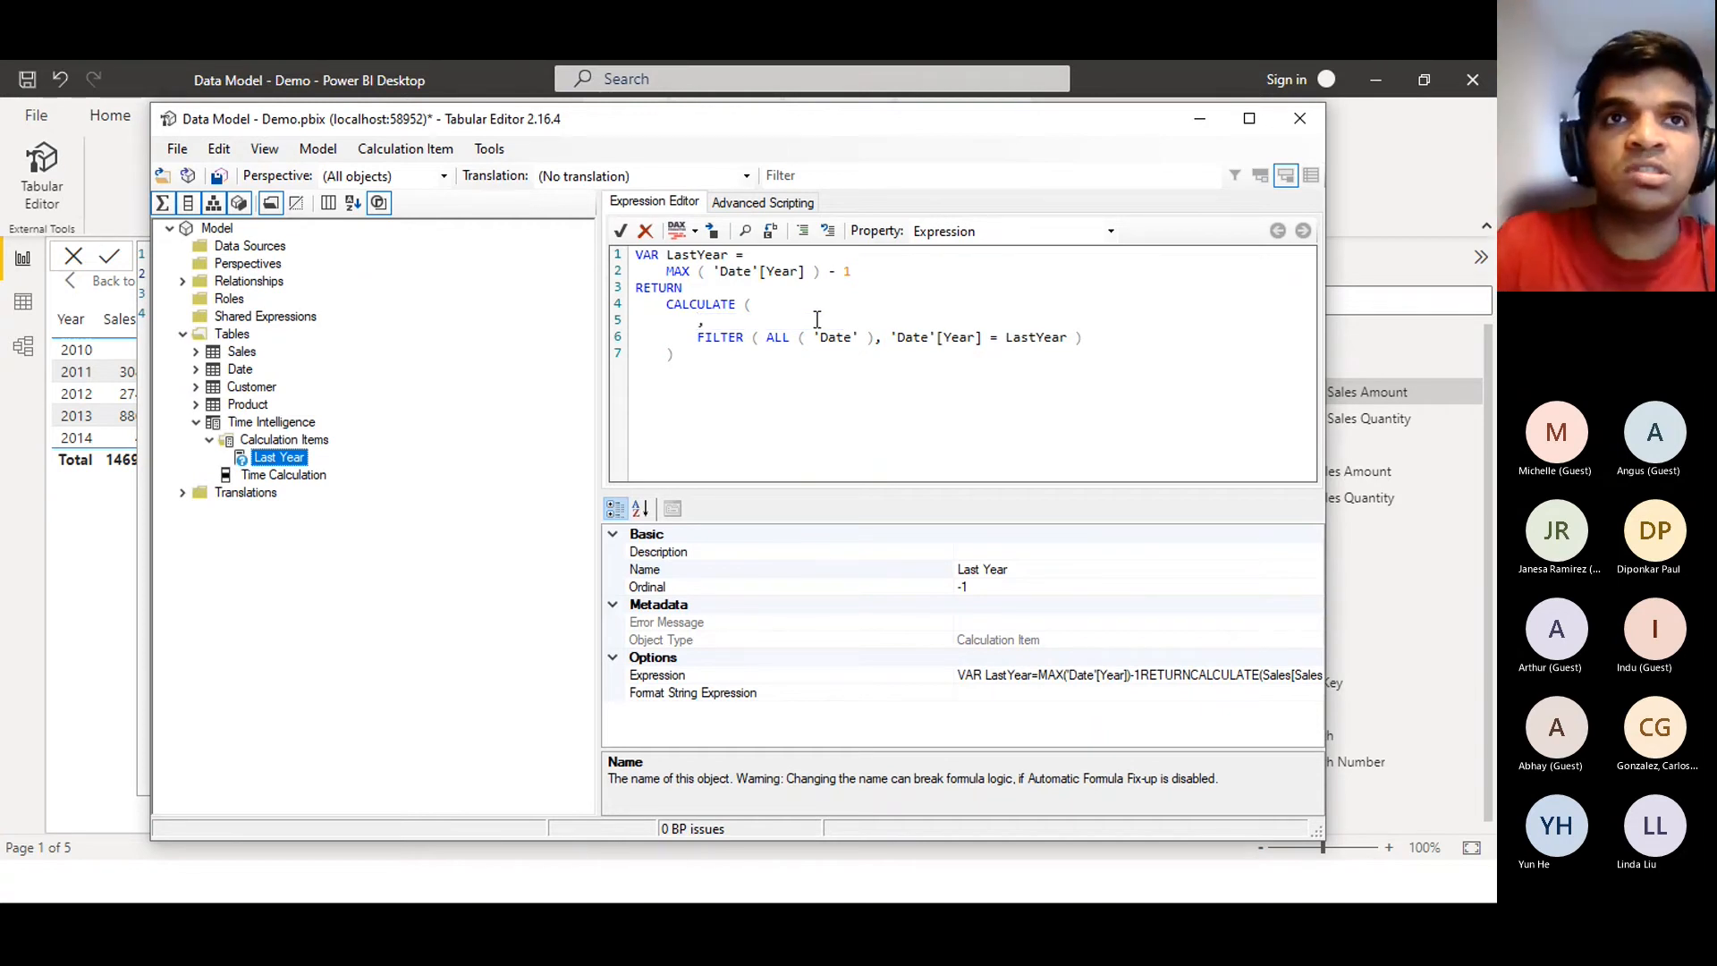
pyautogui.write('SELECTED')
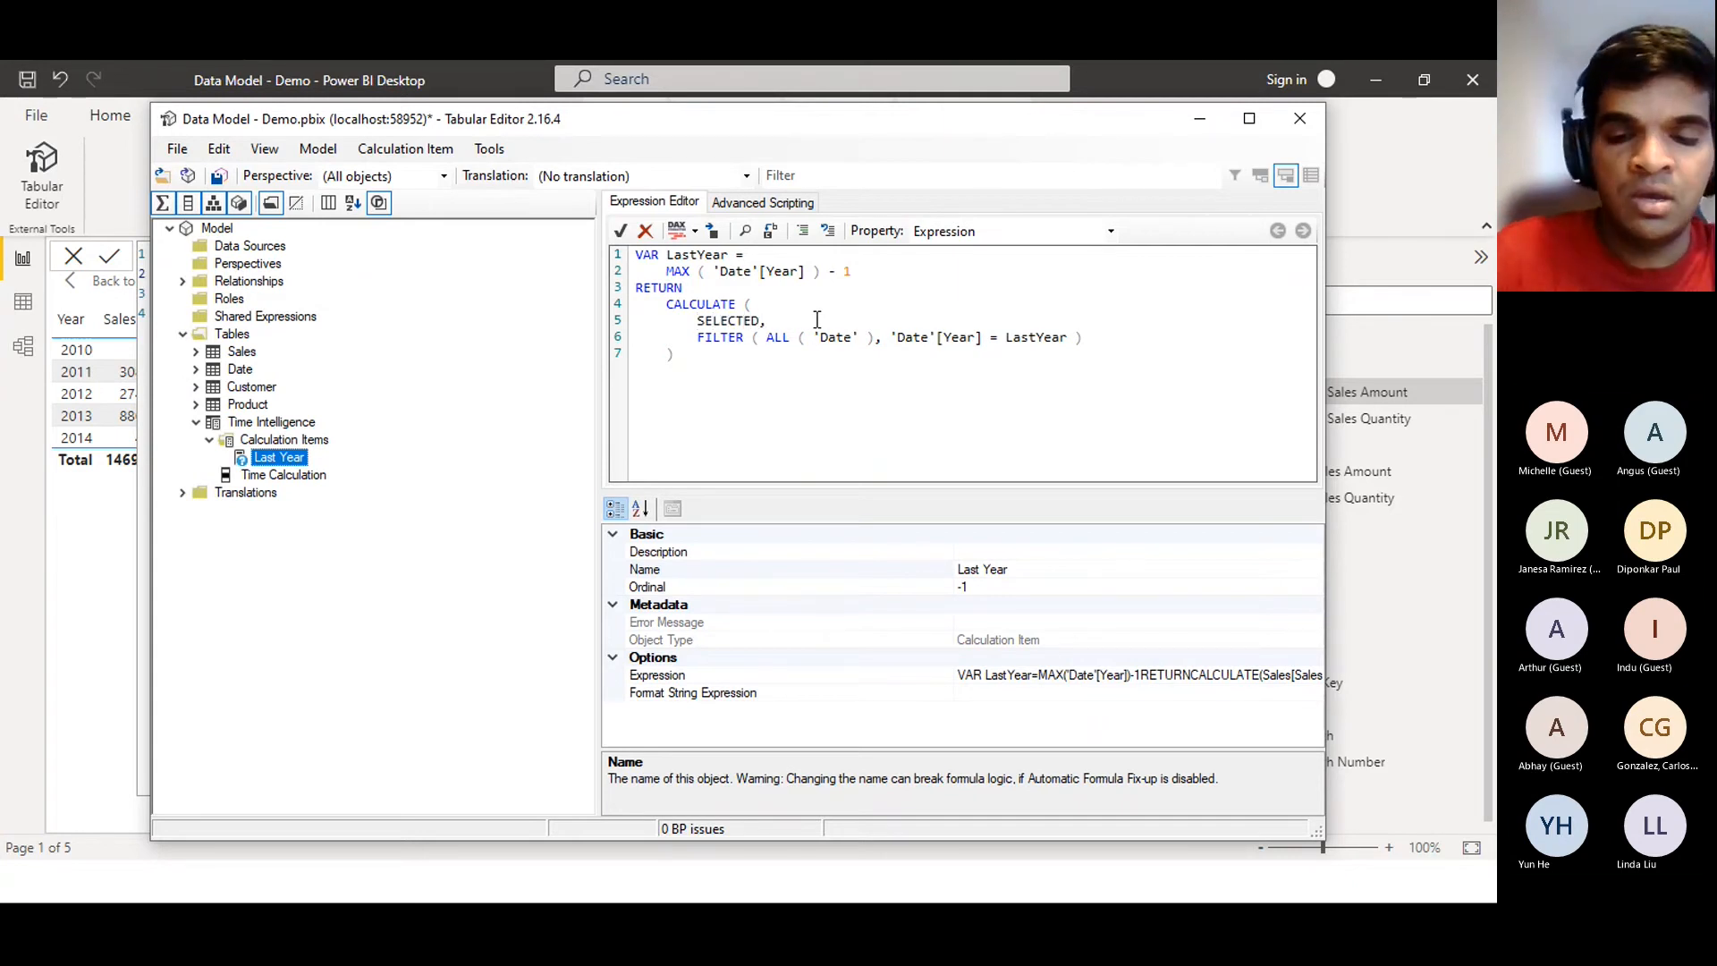
pyautogui.write('MEAS')
pyautogui.write('URE')
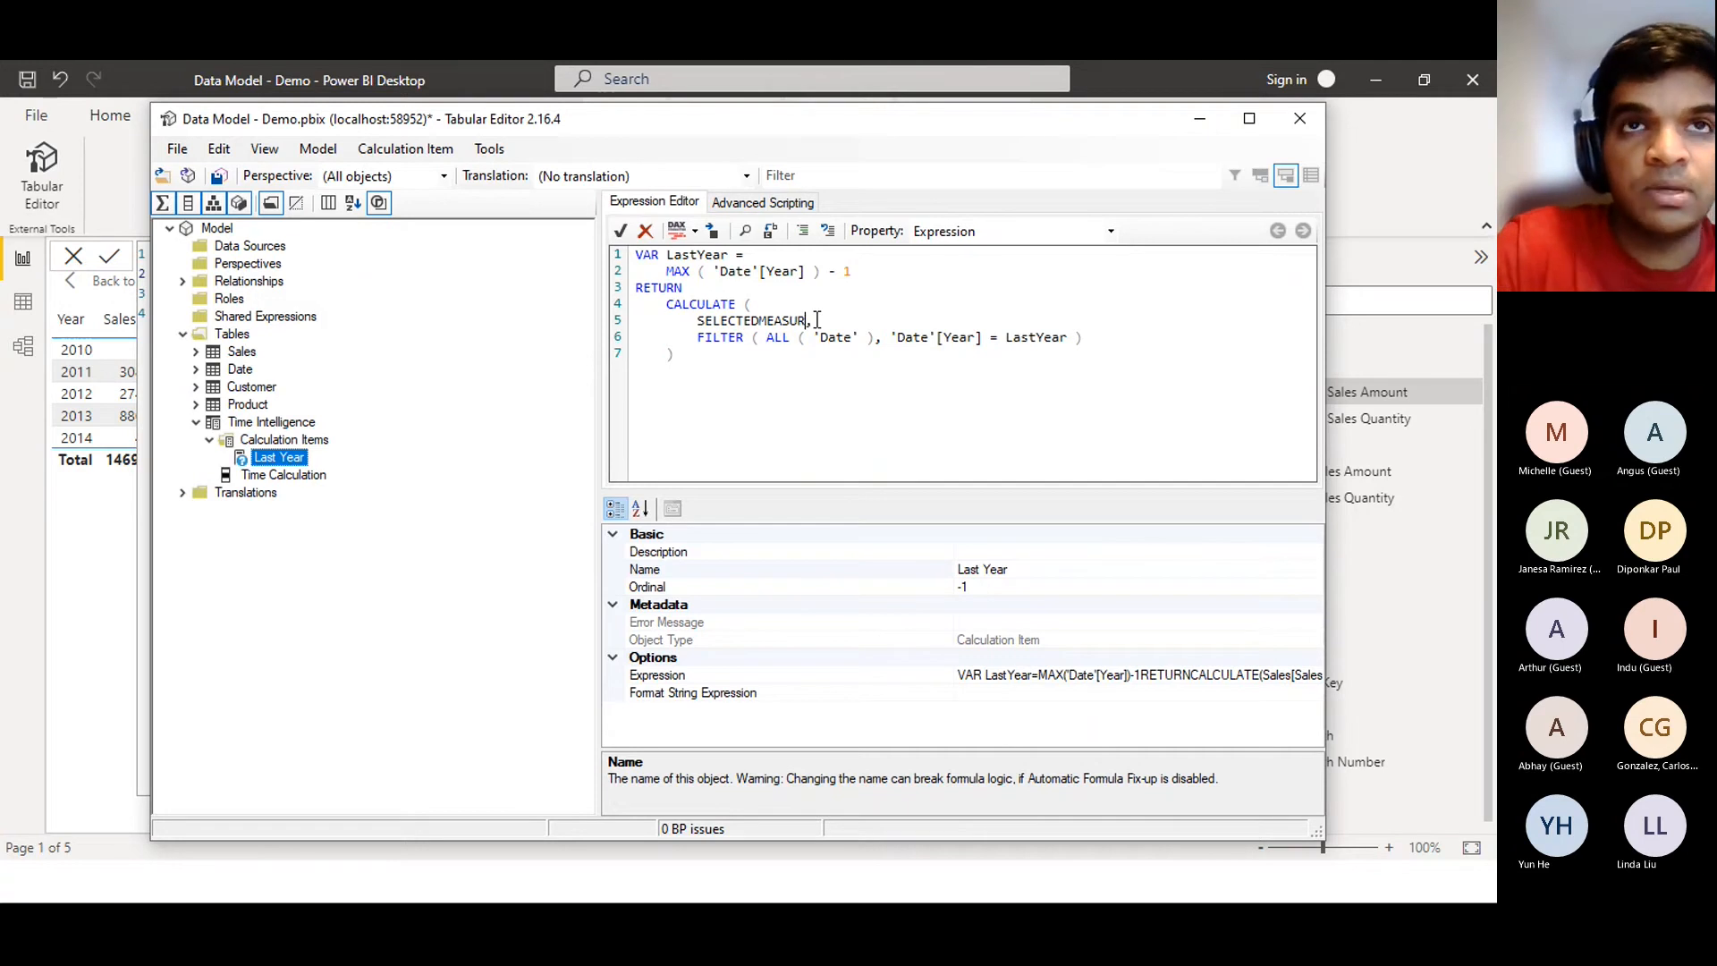
pyautogui.write('()')
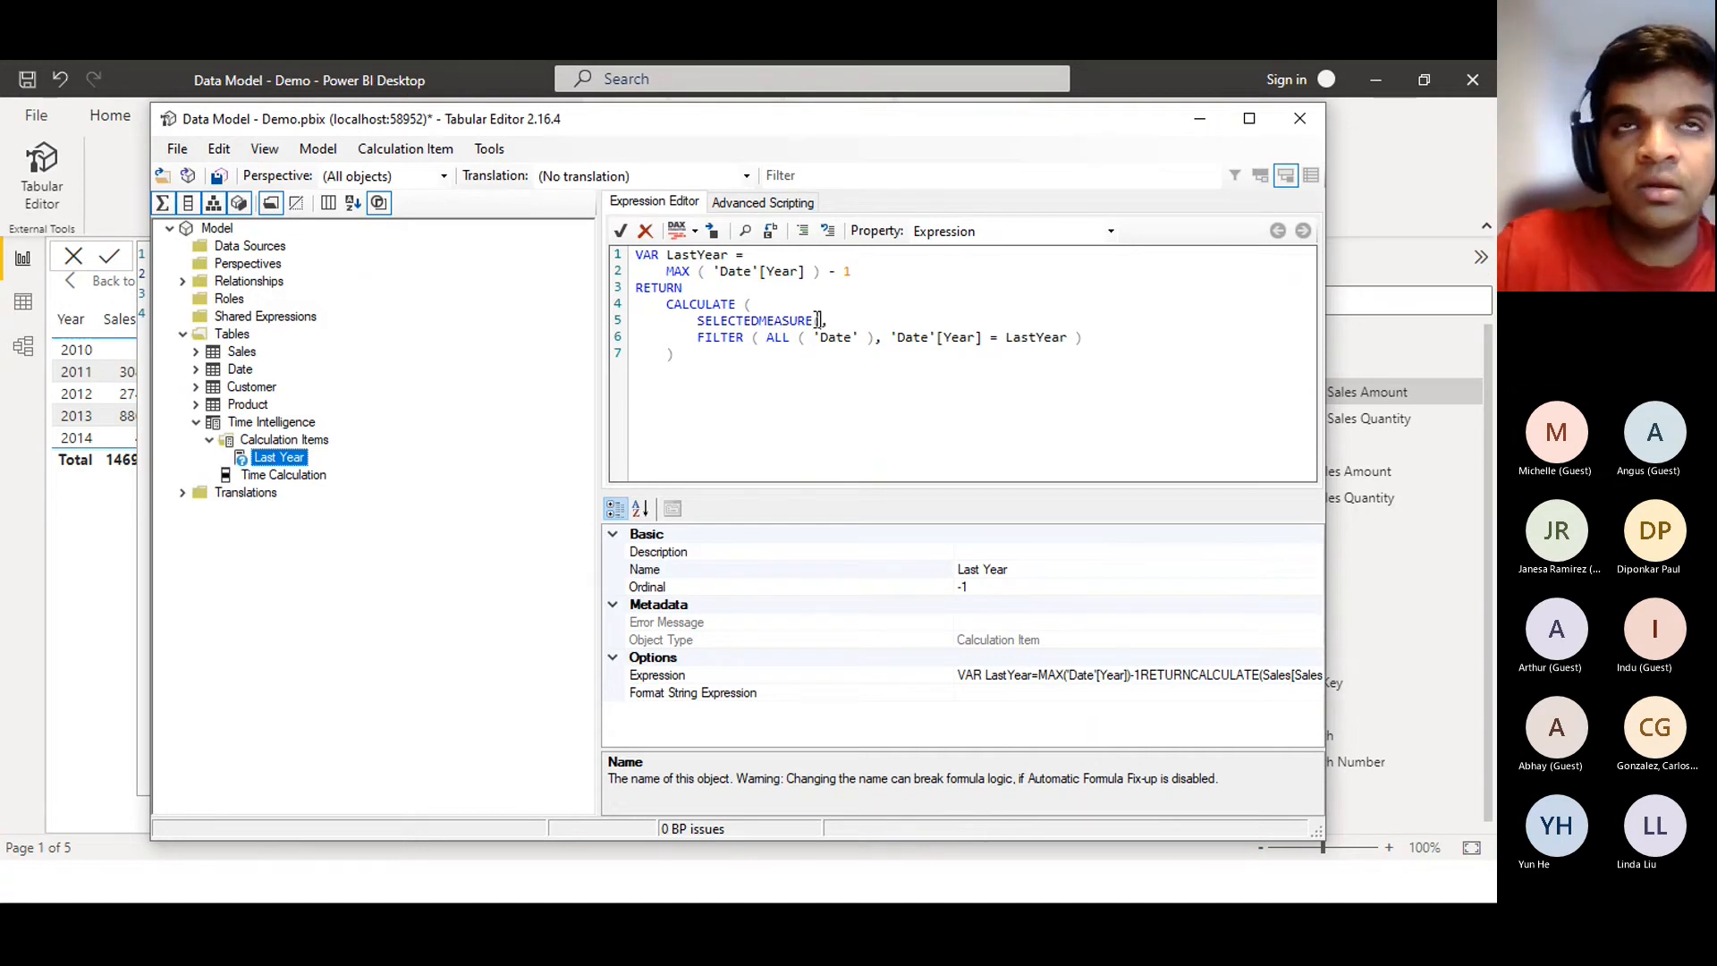
pyautogui.press('Return')
pyautogui.write('\\')
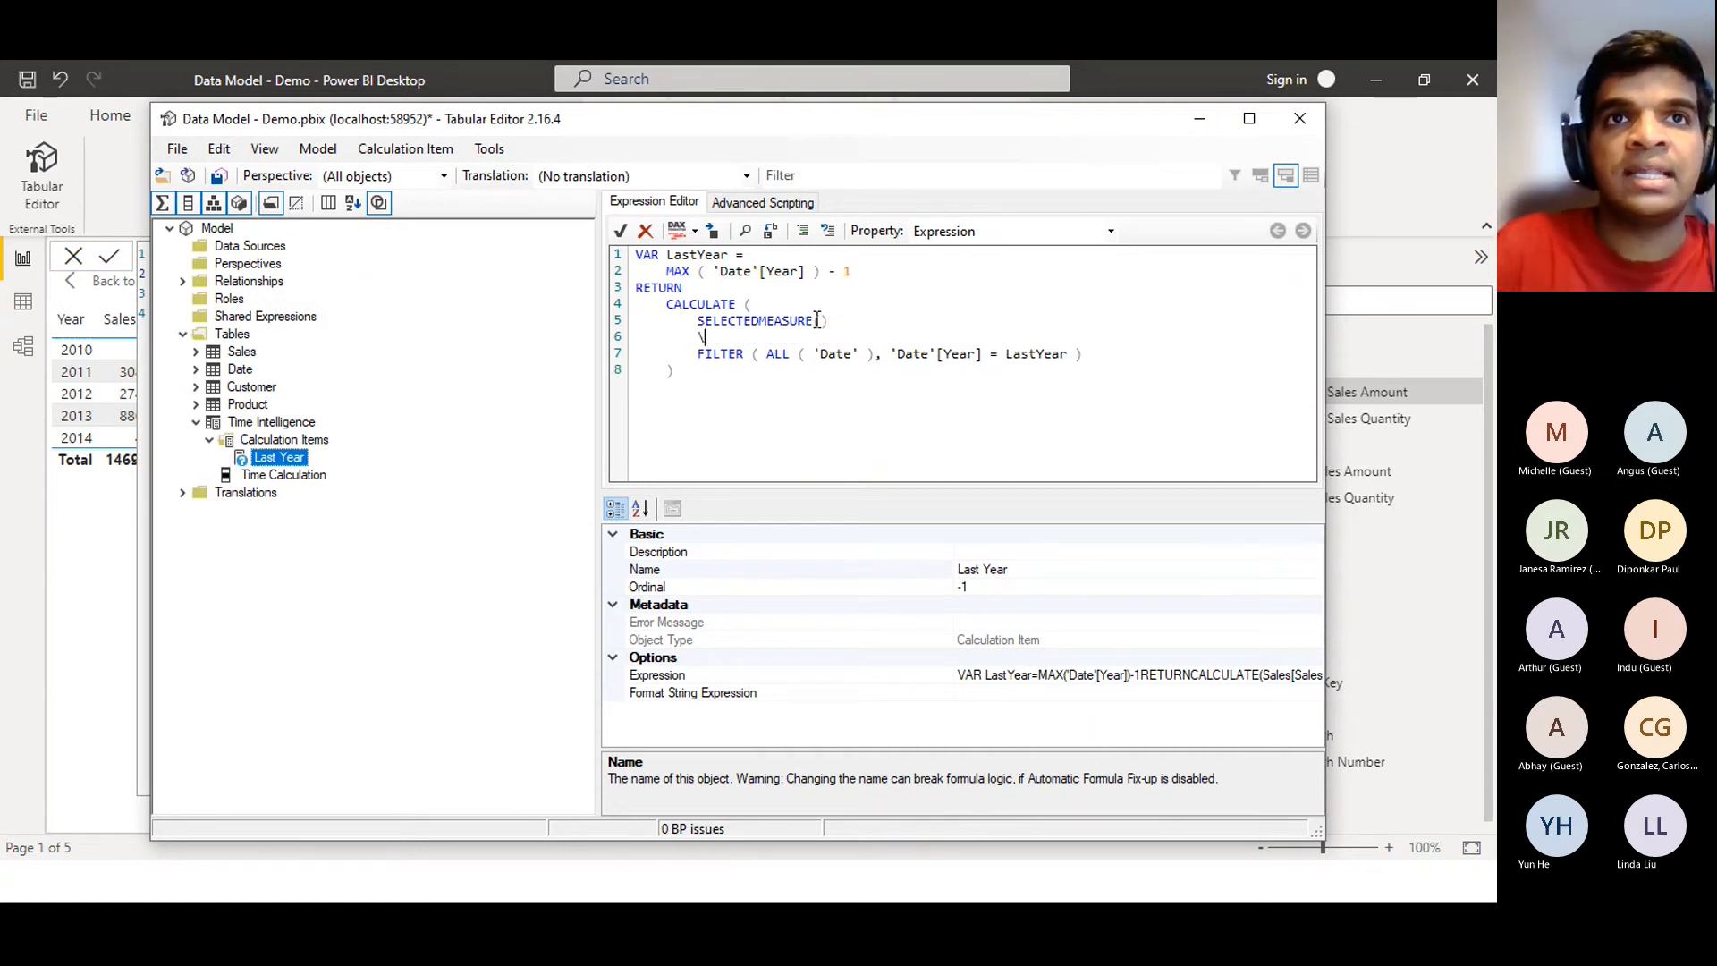
pyautogui.press('BackSpace')
pyautogui.press('BackSpace')
pyautogui.press('BackSpace')
pyautogui.press('BackSpace')
pyautogui.press('BackSpace')
pyautogui.press('BackSpace')
pyautogui.press('BackSpace')
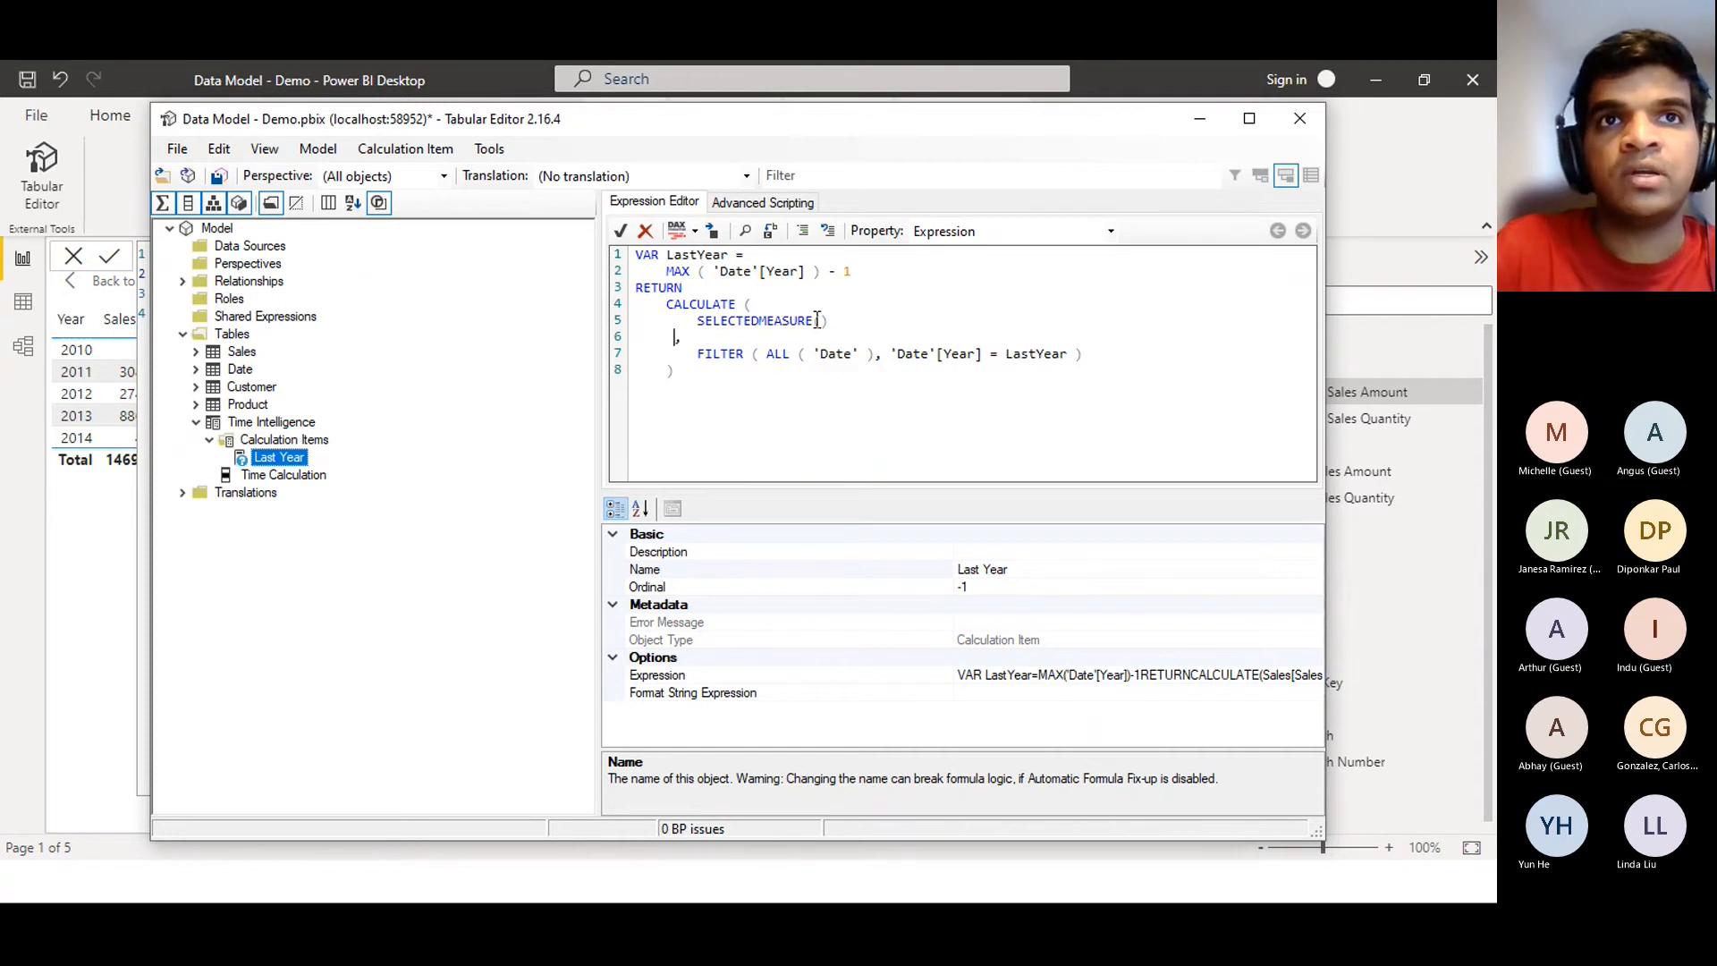
pyautogui.press('BackSpace')
pyautogui.press('BackSpace')
pyautogui.press('BackSpace')
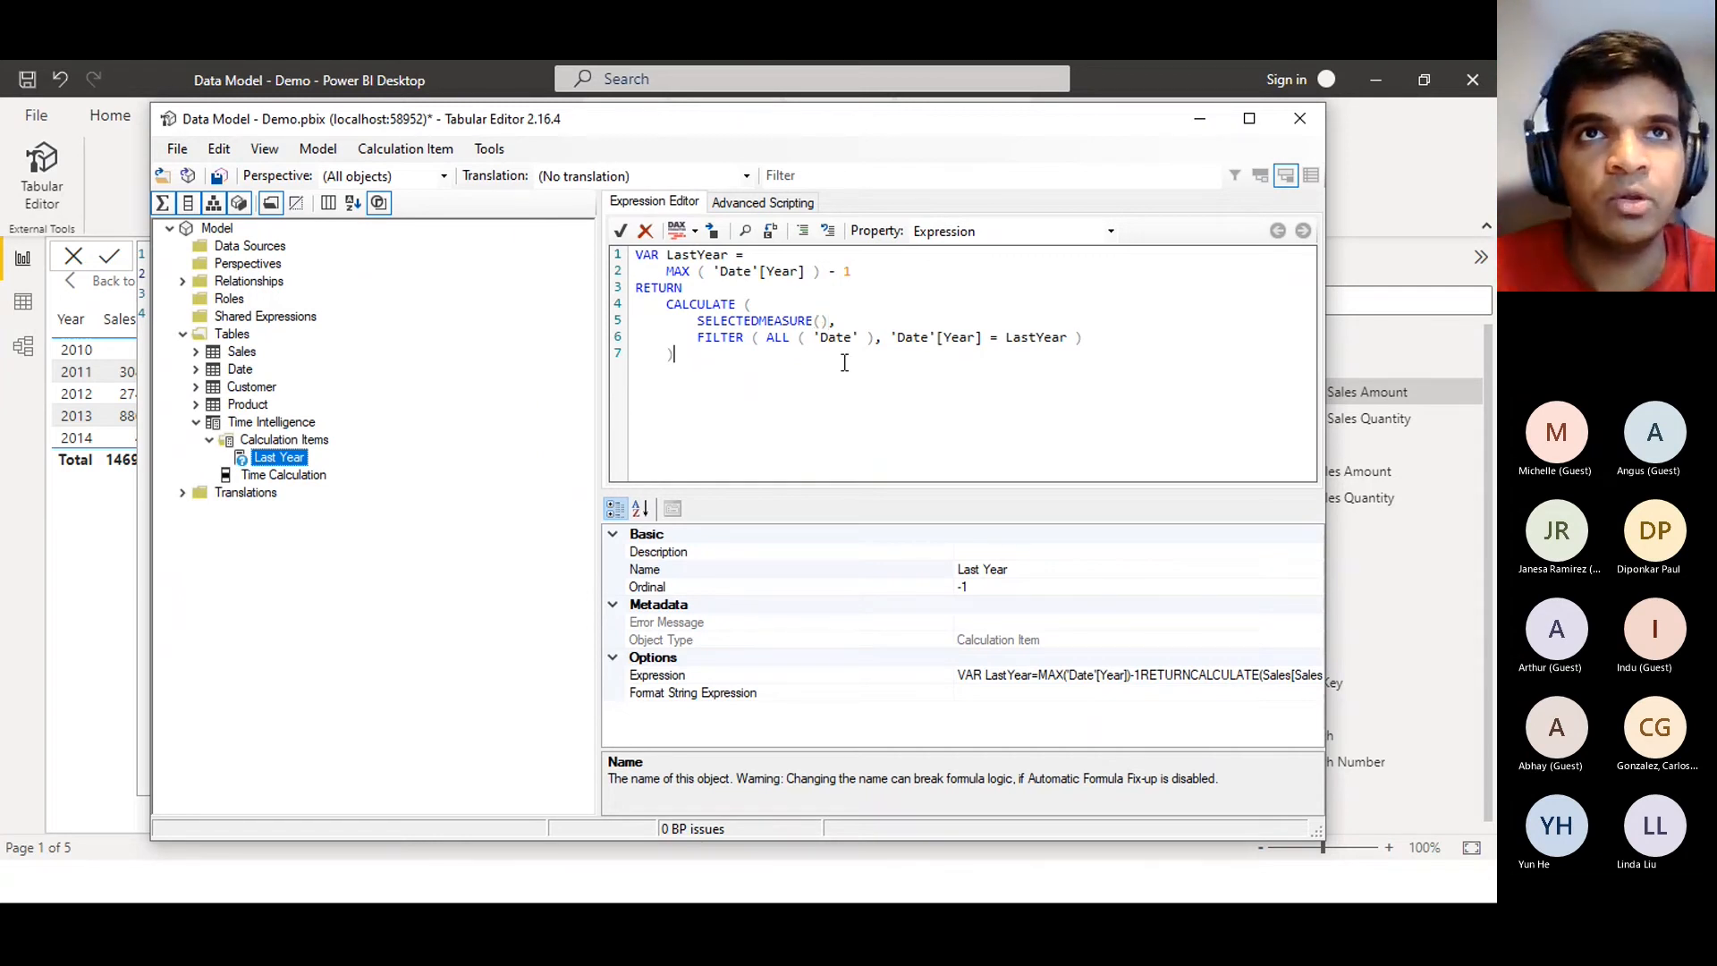
# Accept the SELECTEDMEASURE() Last Year expression and save it to the connected Power BI model
pyautogui.click(621, 232)
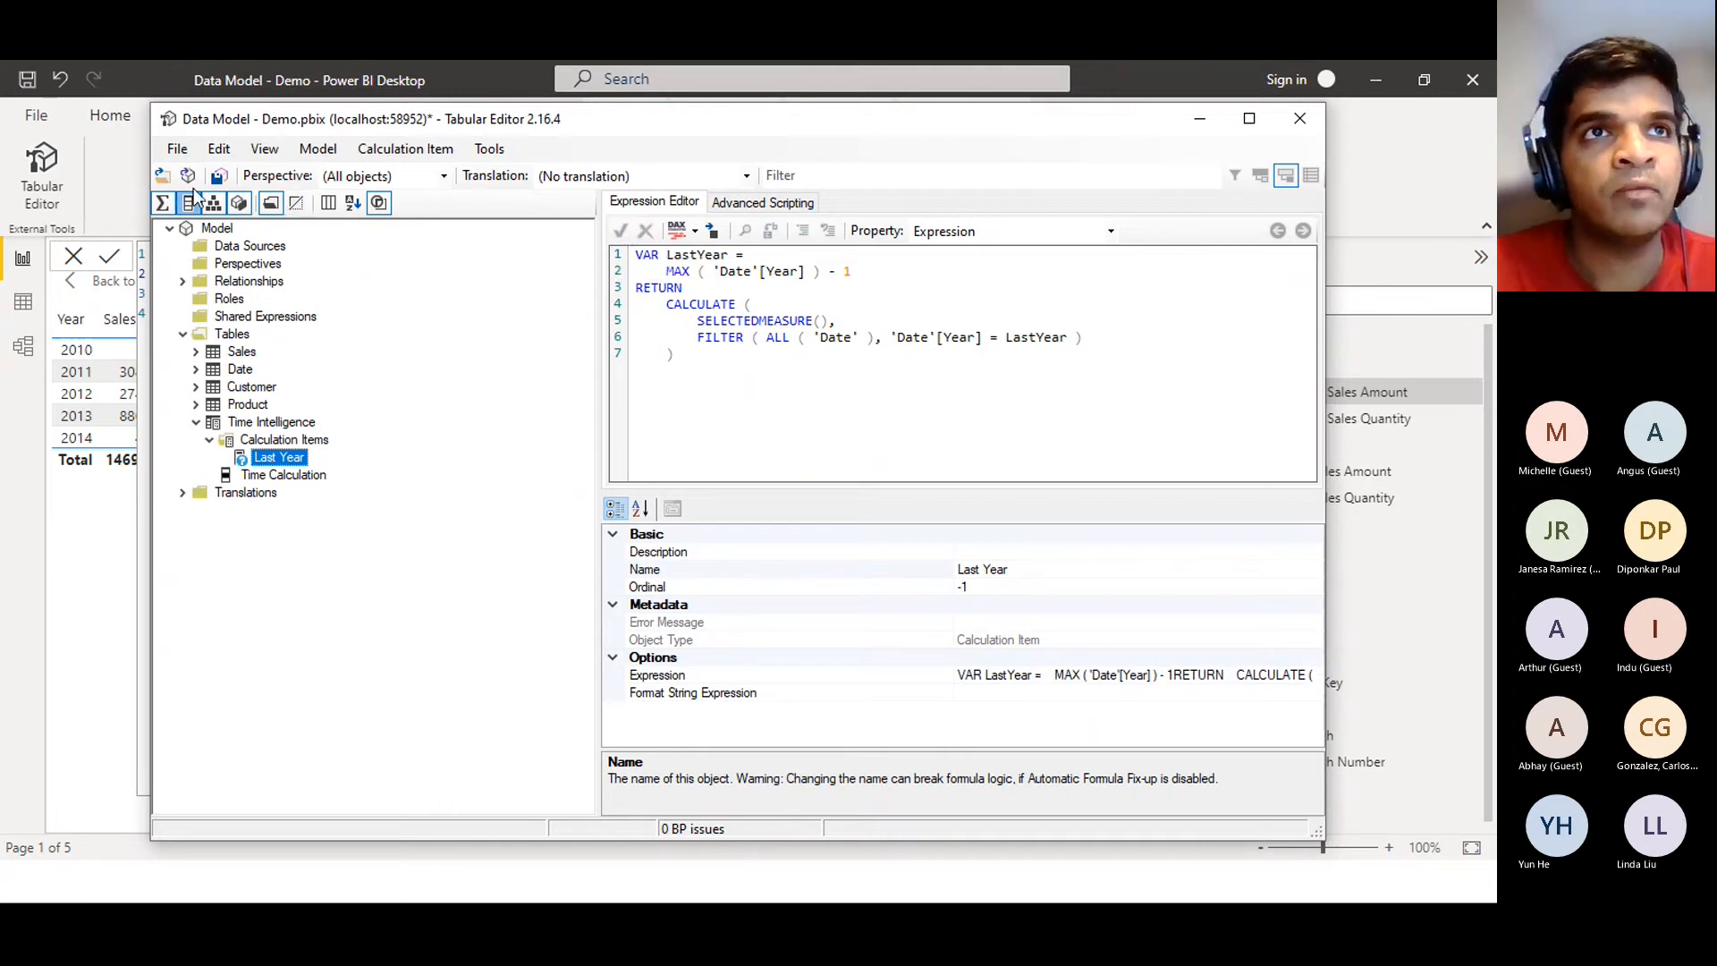
pyautogui.click(178, 149)
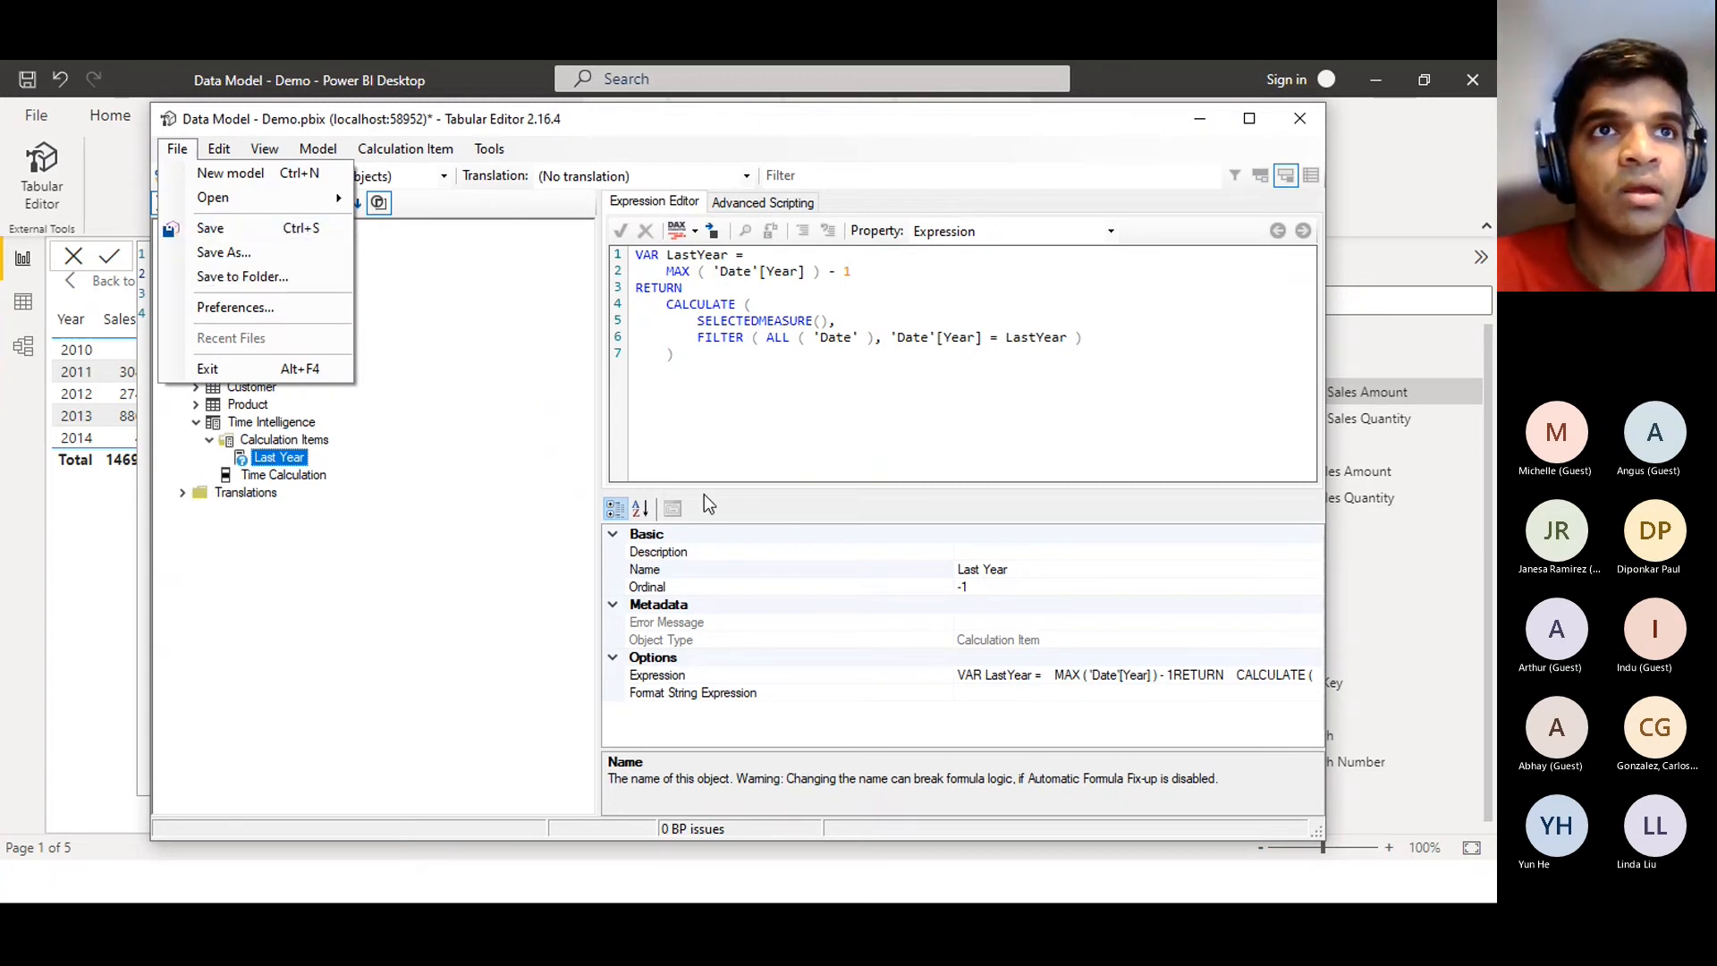
pyautogui.click(495, 403)
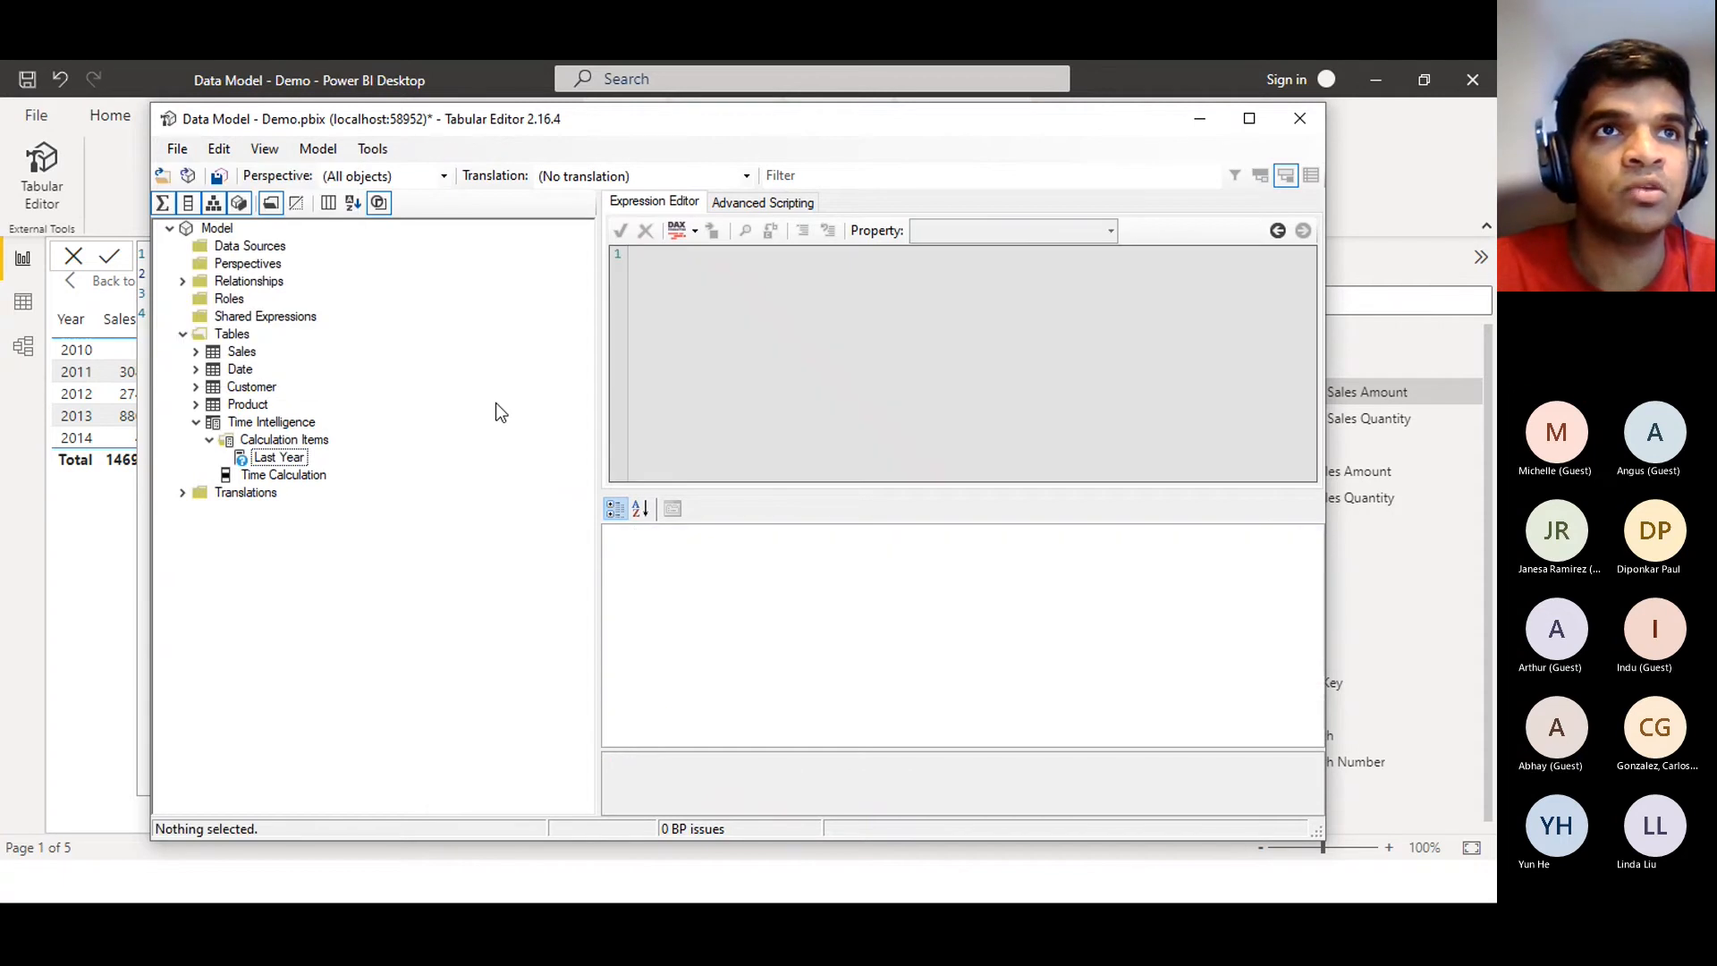
pyautogui.click(184, 150)
pyautogui.click(188, 226)
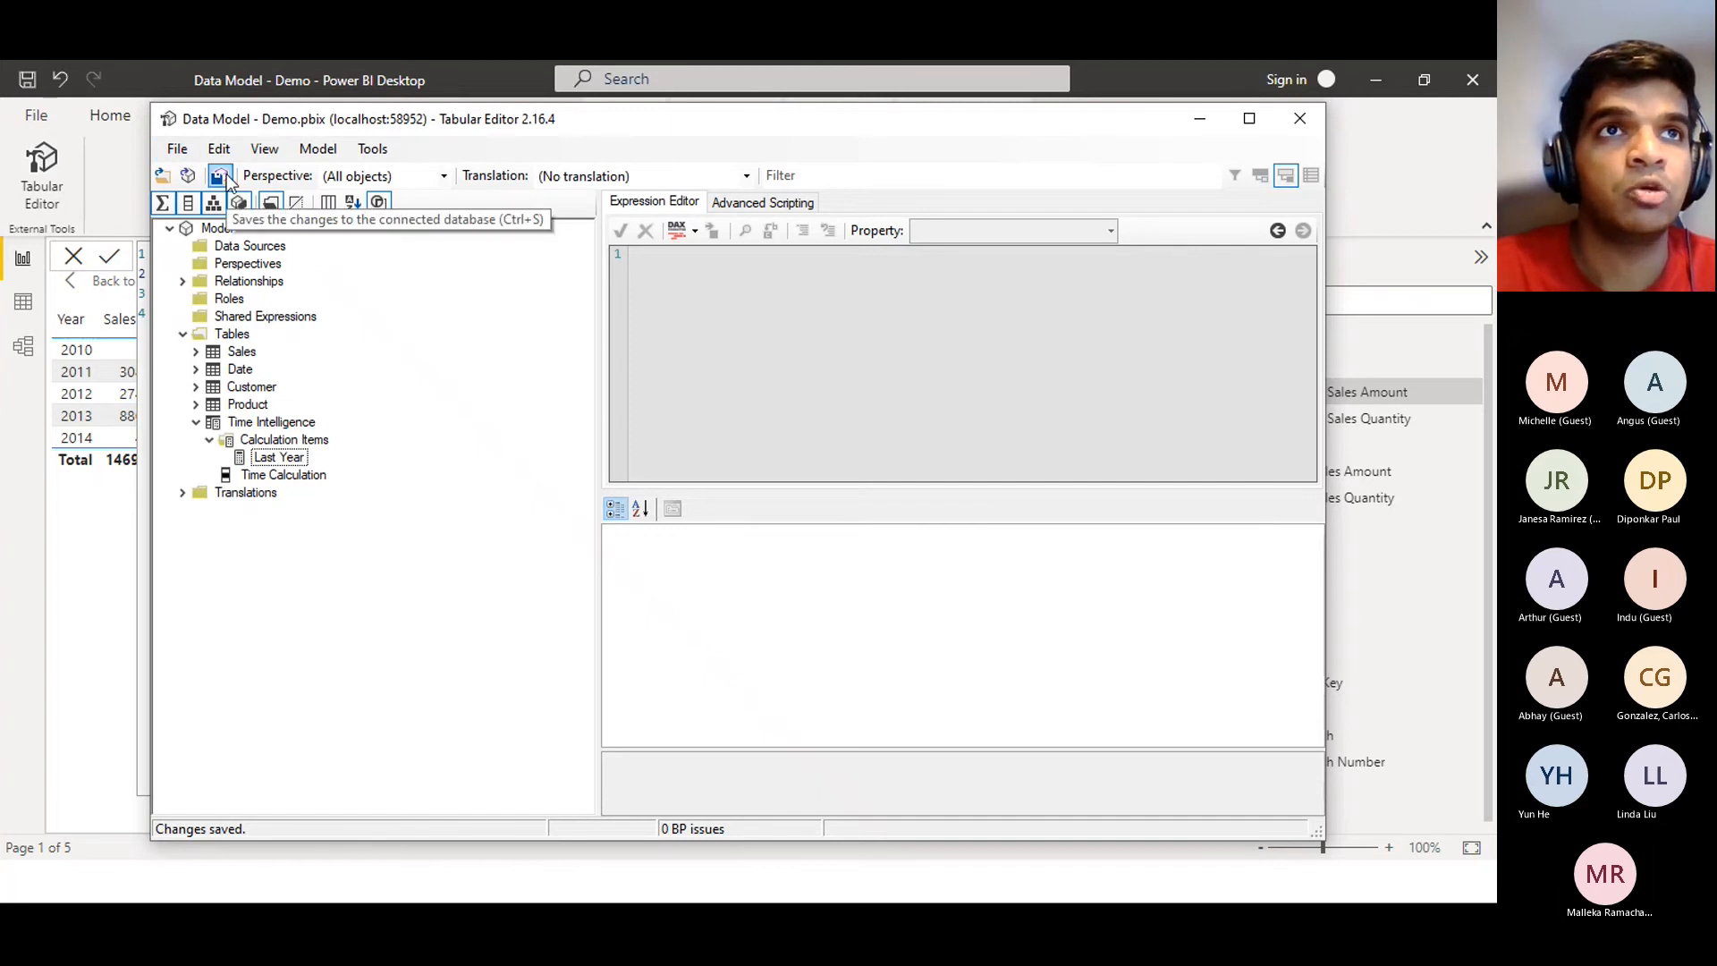
pyautogui.click(219, 176)
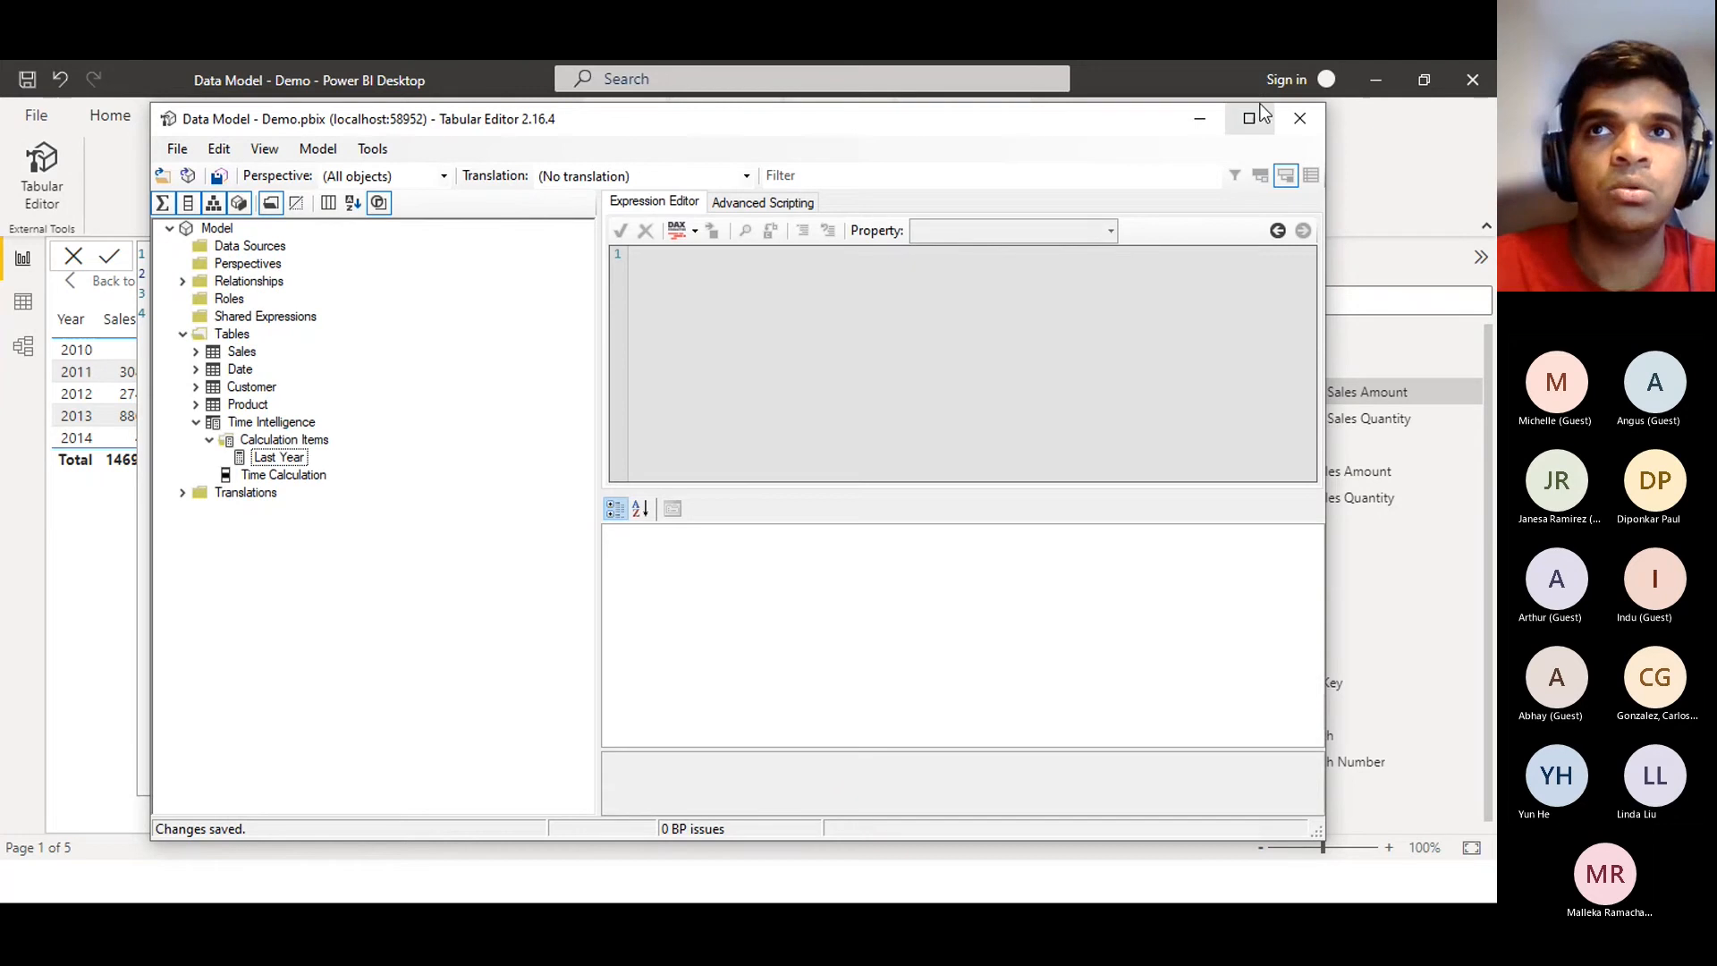
pyautogui.click(1201, 119)
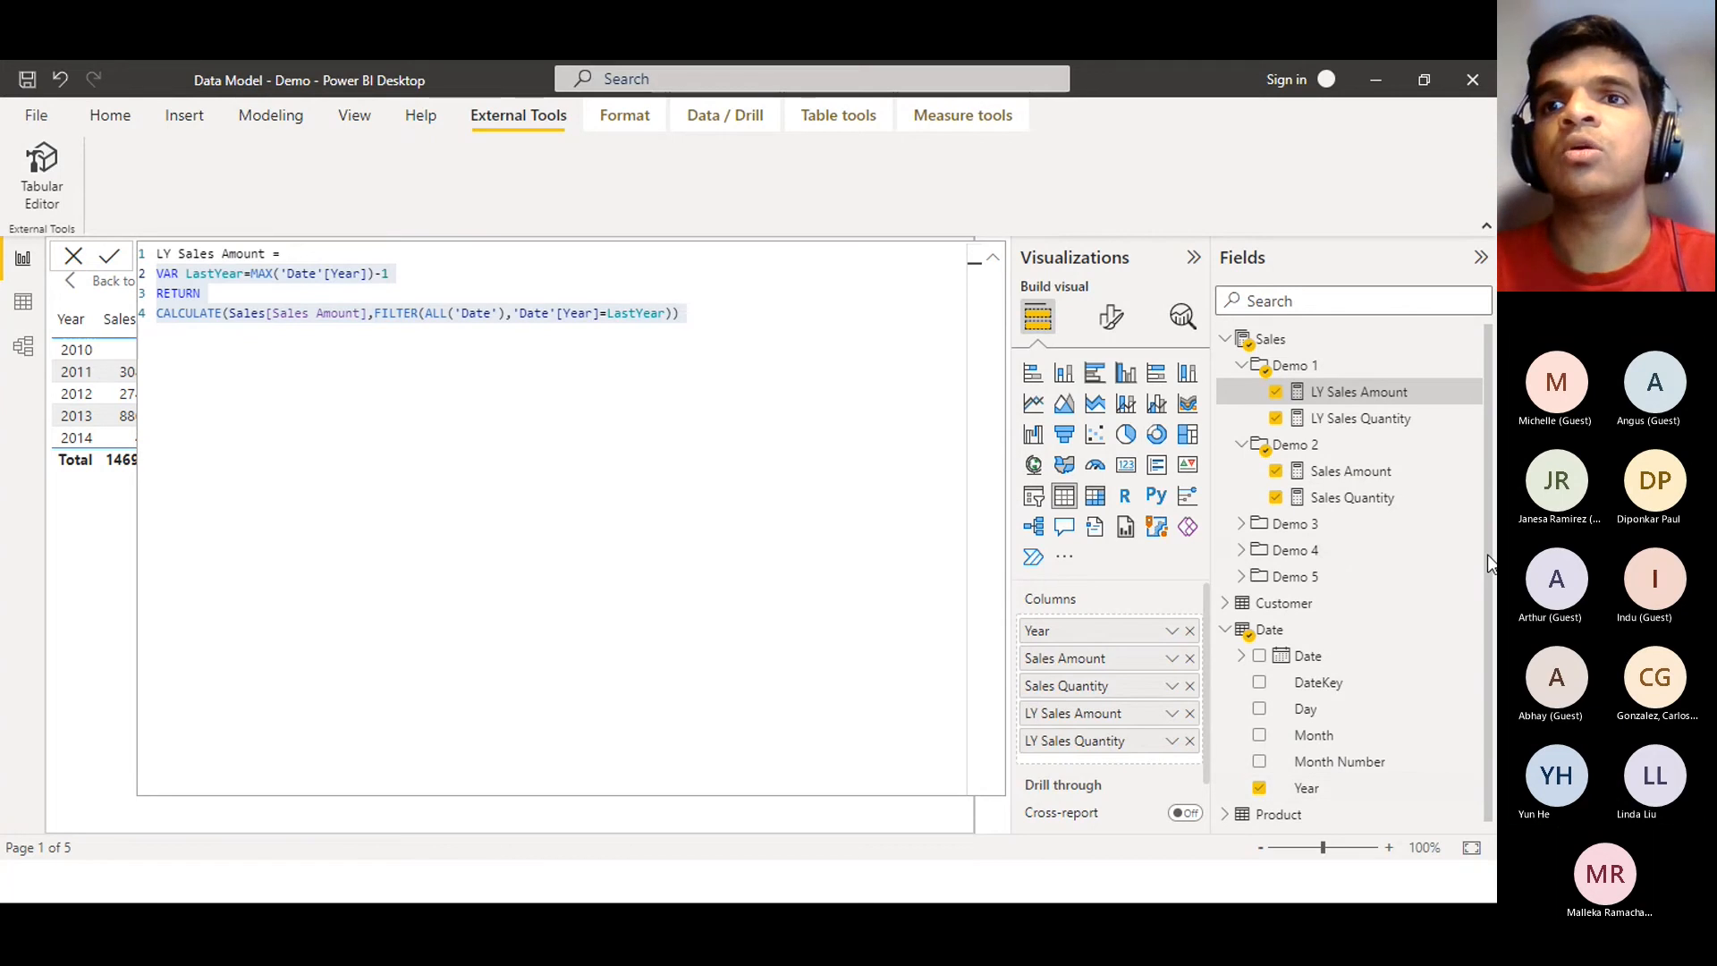
# Collapse Sales in Fields, close the formula bar, and return to the Demo 1 report page
pyautogui.moveTo(1489, 555); pyautogui.dragTo(1495, 627)
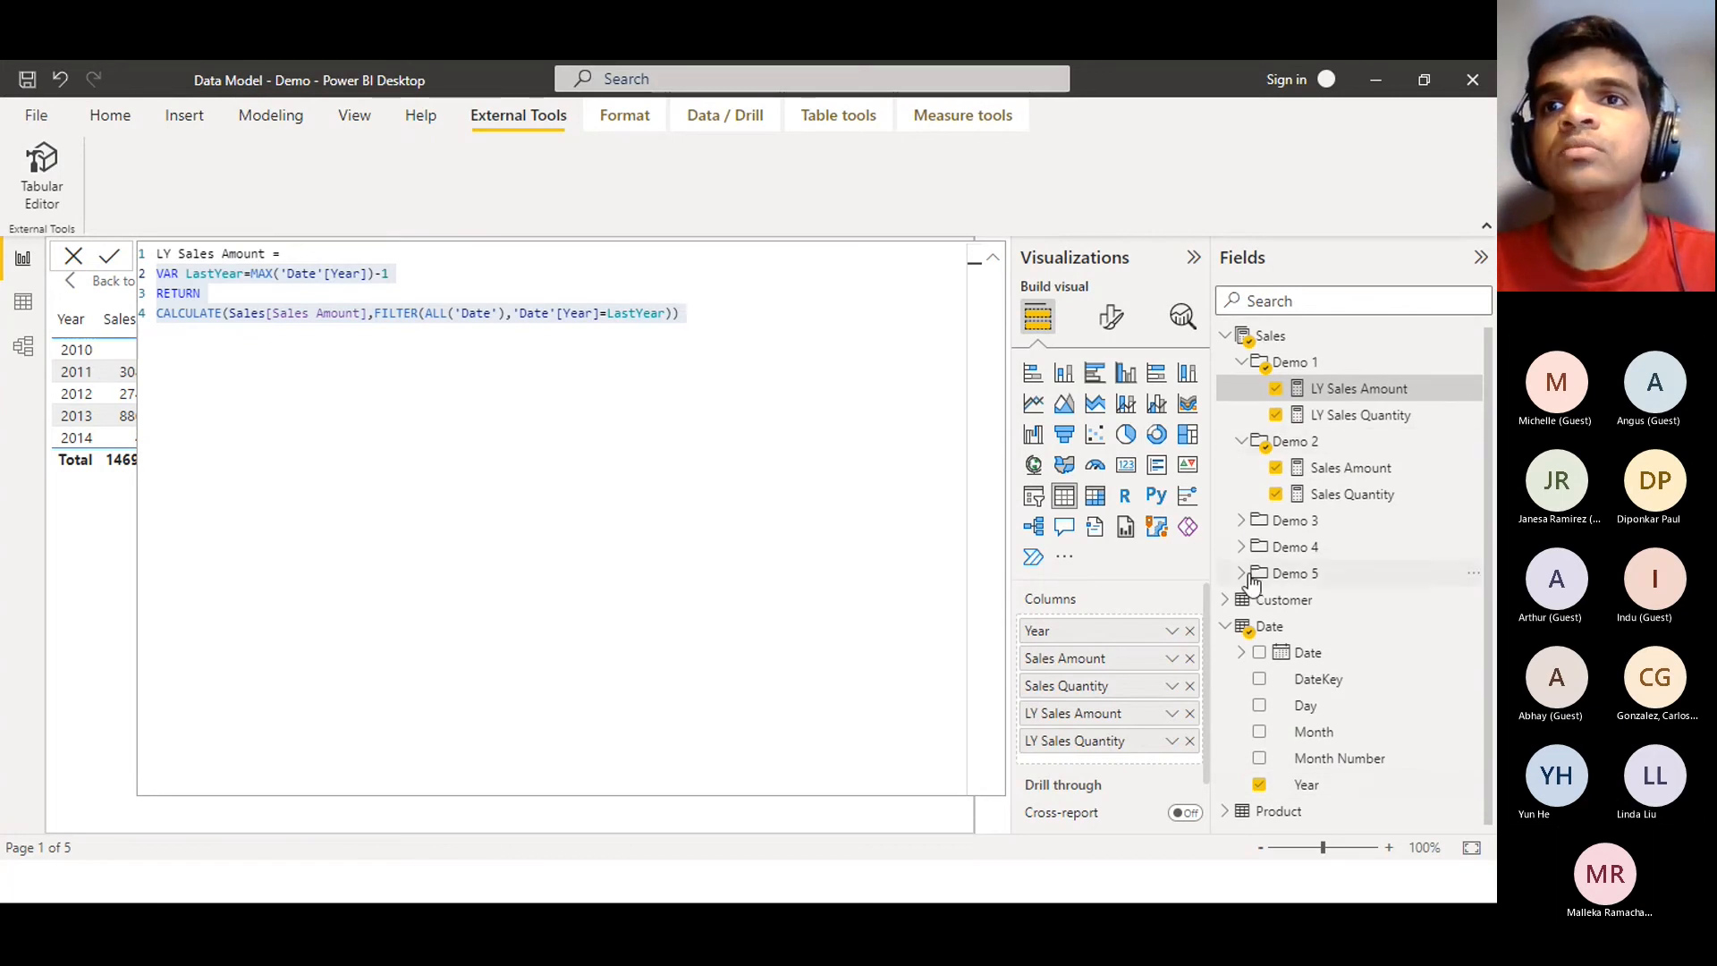
pyautogui.click(1230, 338)
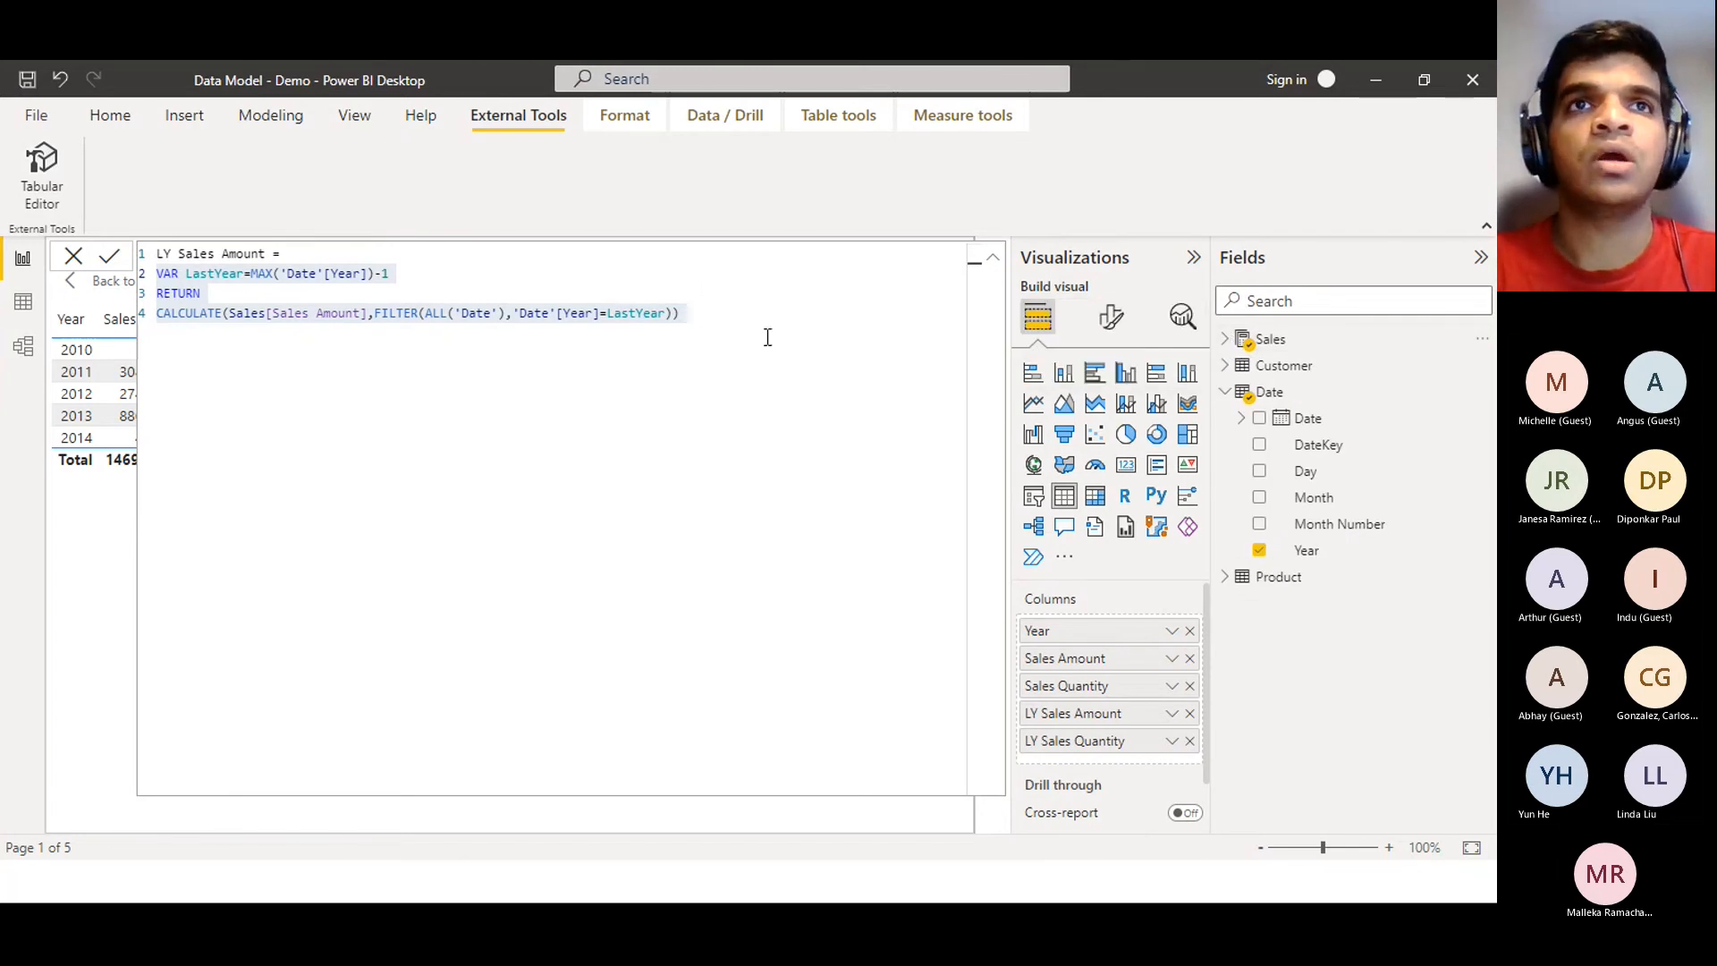
pyautogui.click(66, 254)
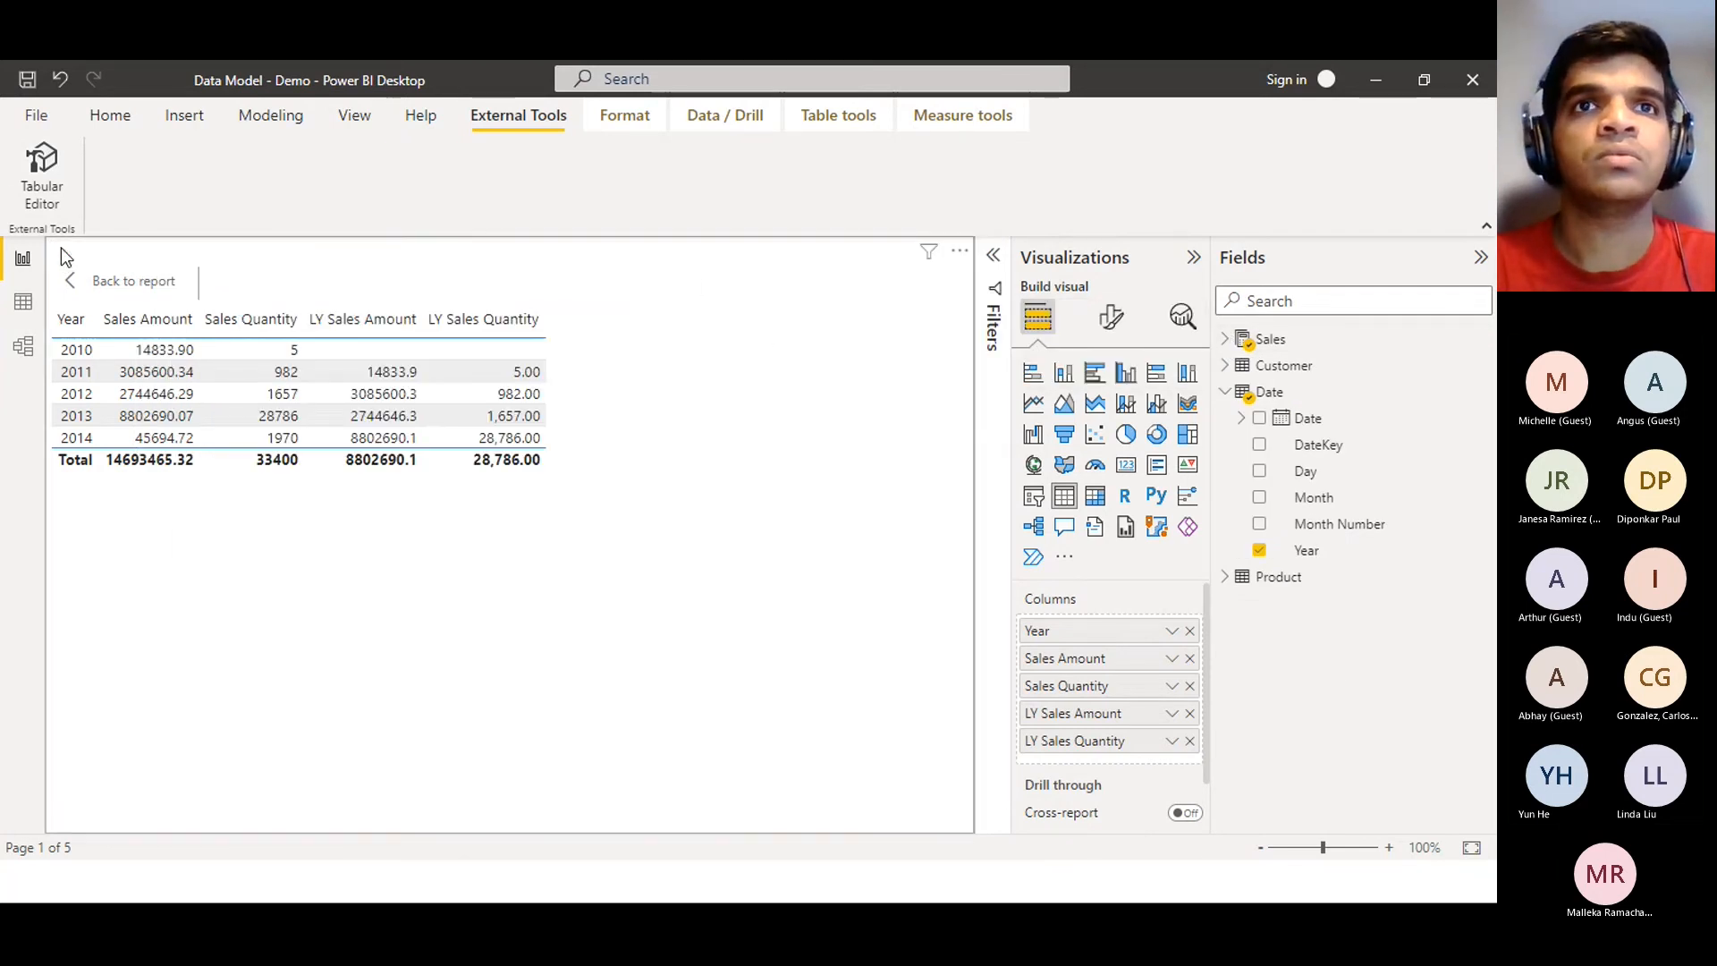
pyautogui.click(141, 280)
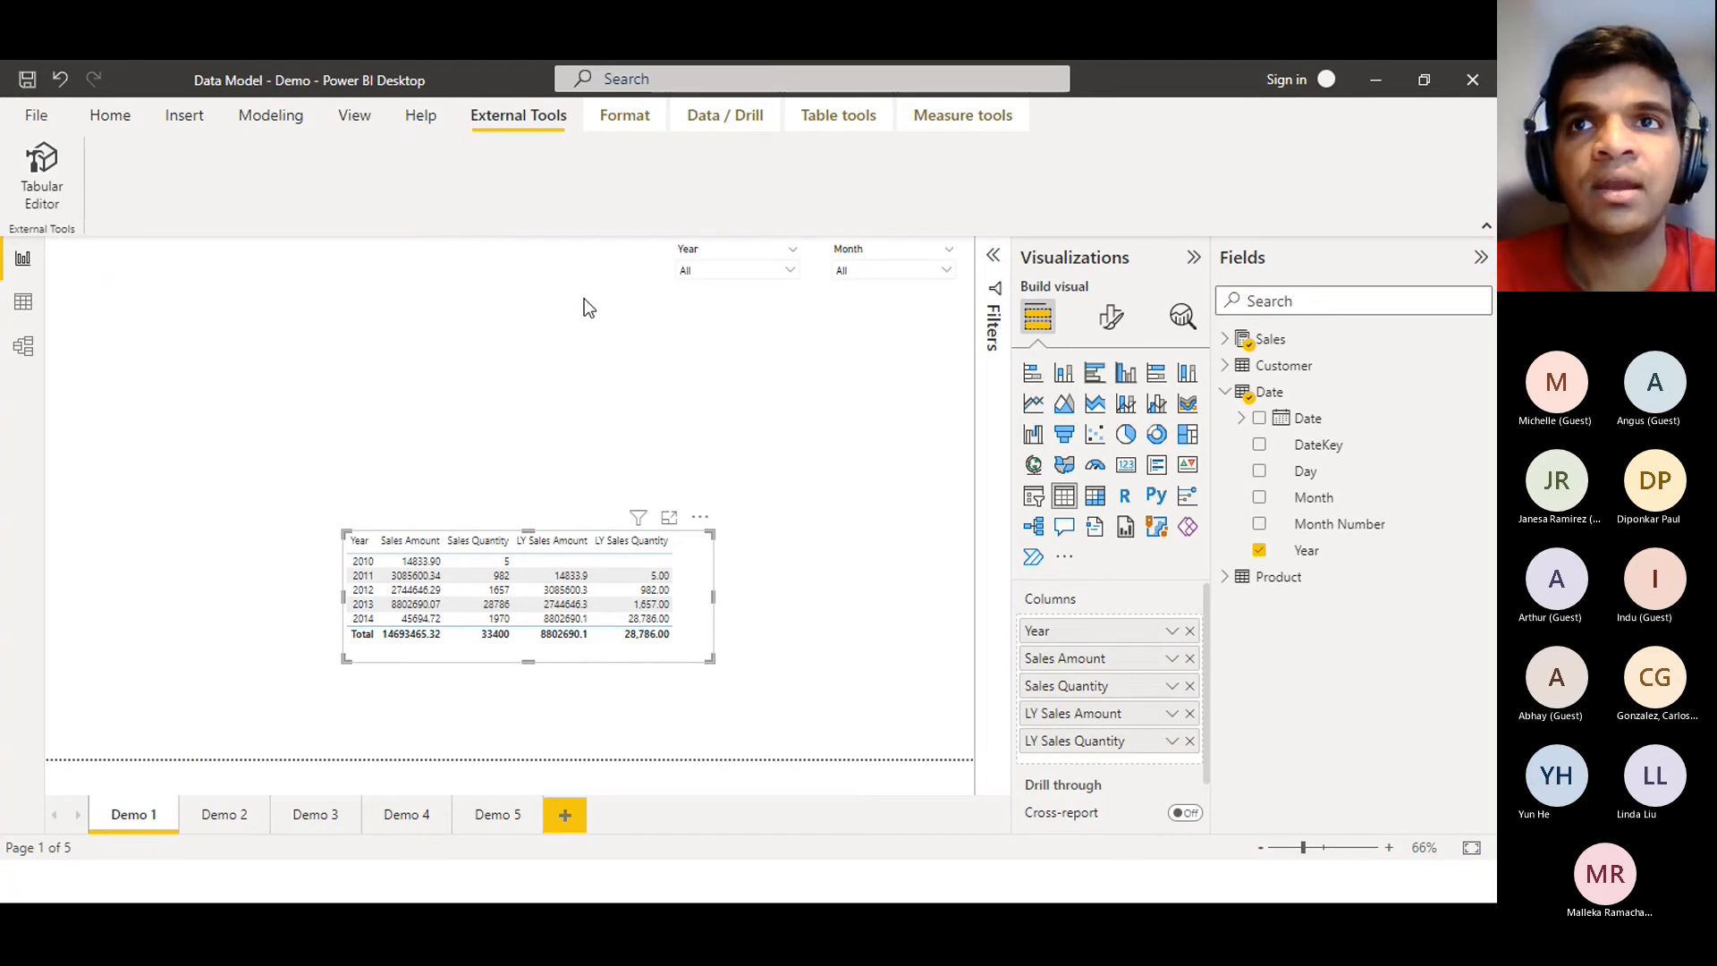
pyautogui.click(107, 116)
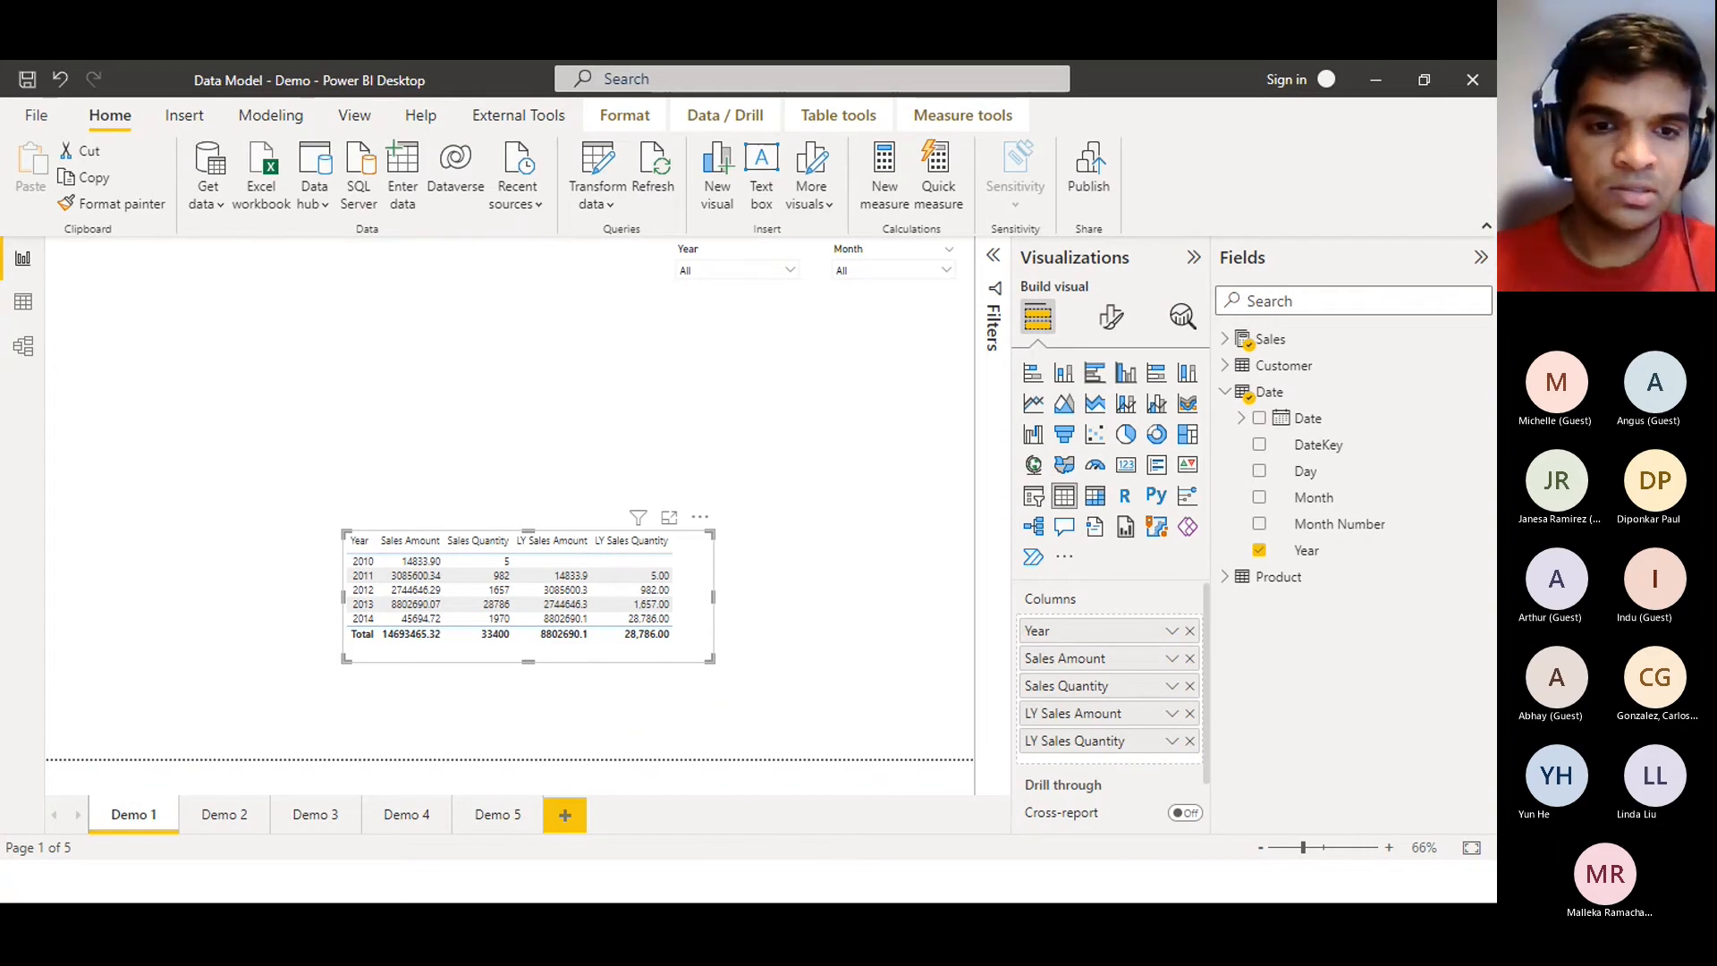
# Restore and re-maximize the Power BI window, then switch to Tabular Editor
pyautogui.click(1424, 81)
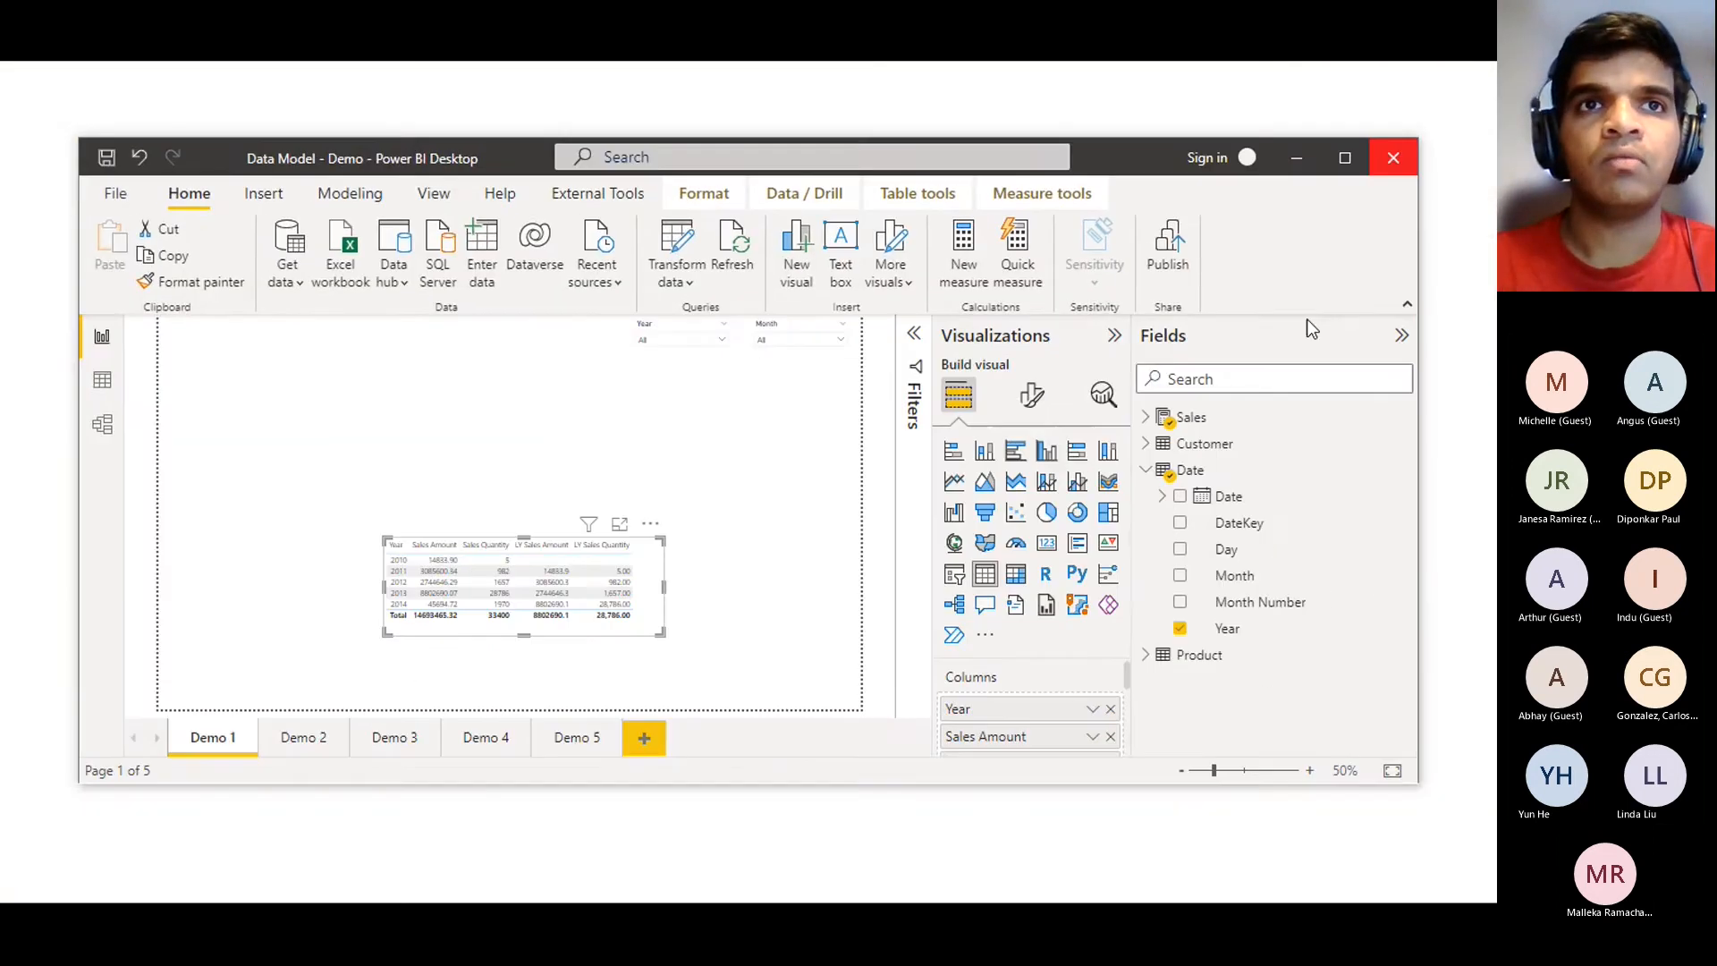
pyautogui.click(1345, 158)
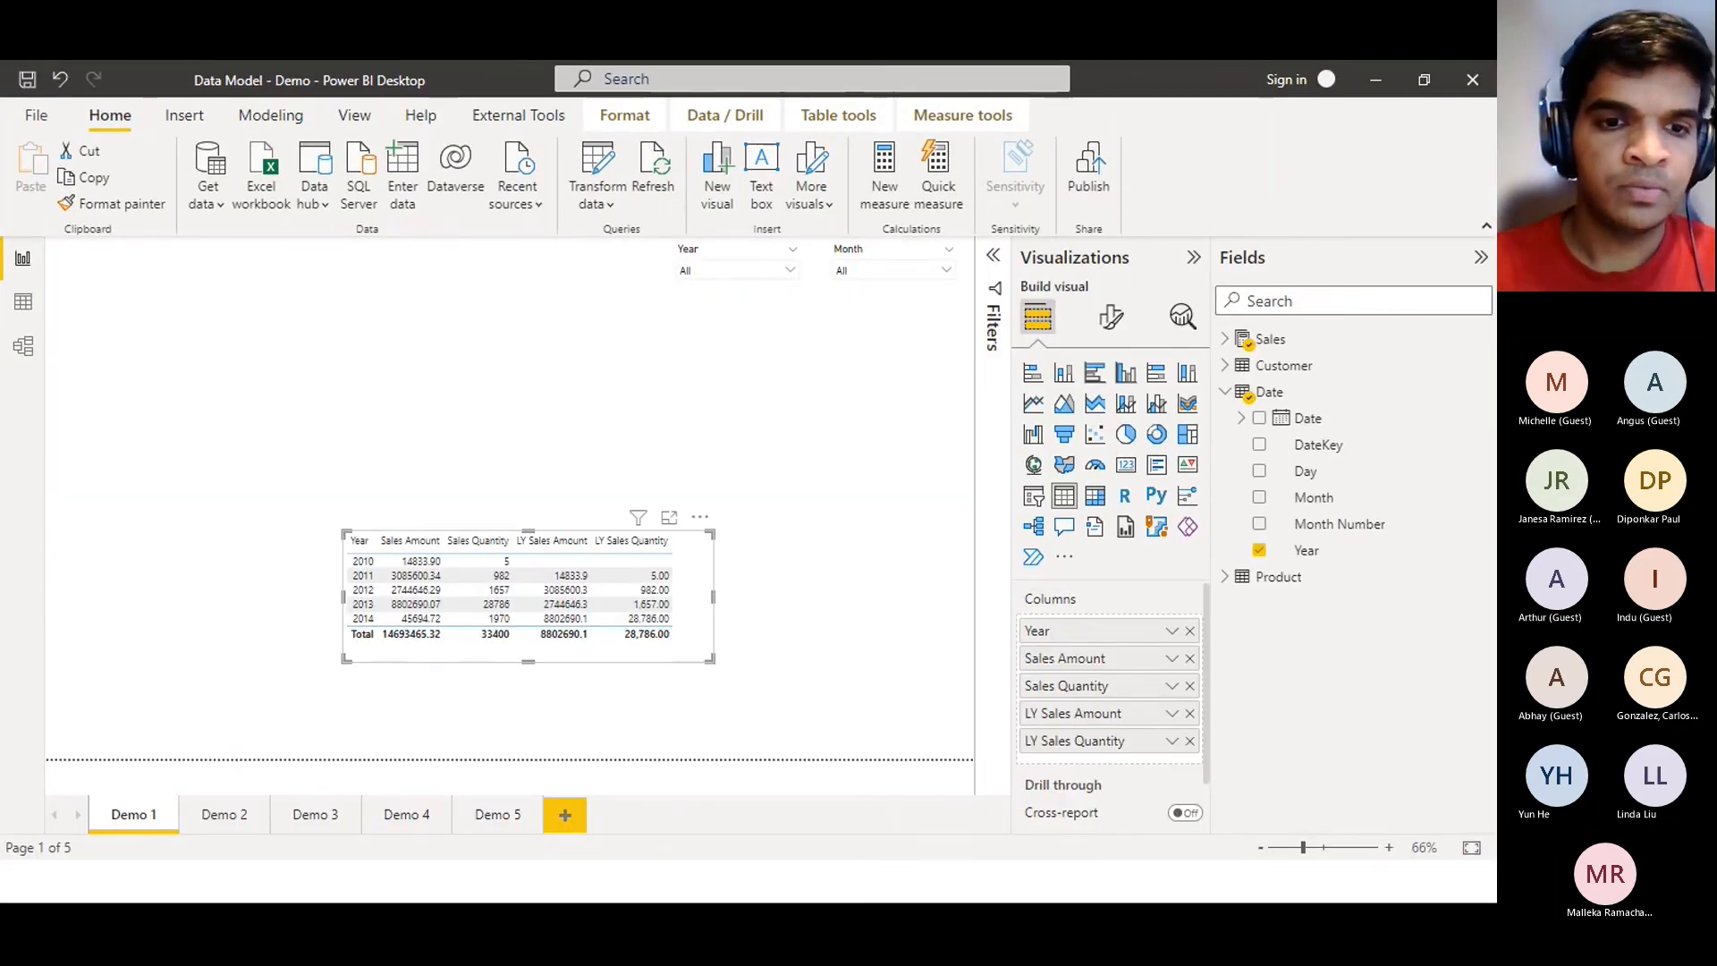
pyautogui.hotkey('alt', 'Tab')
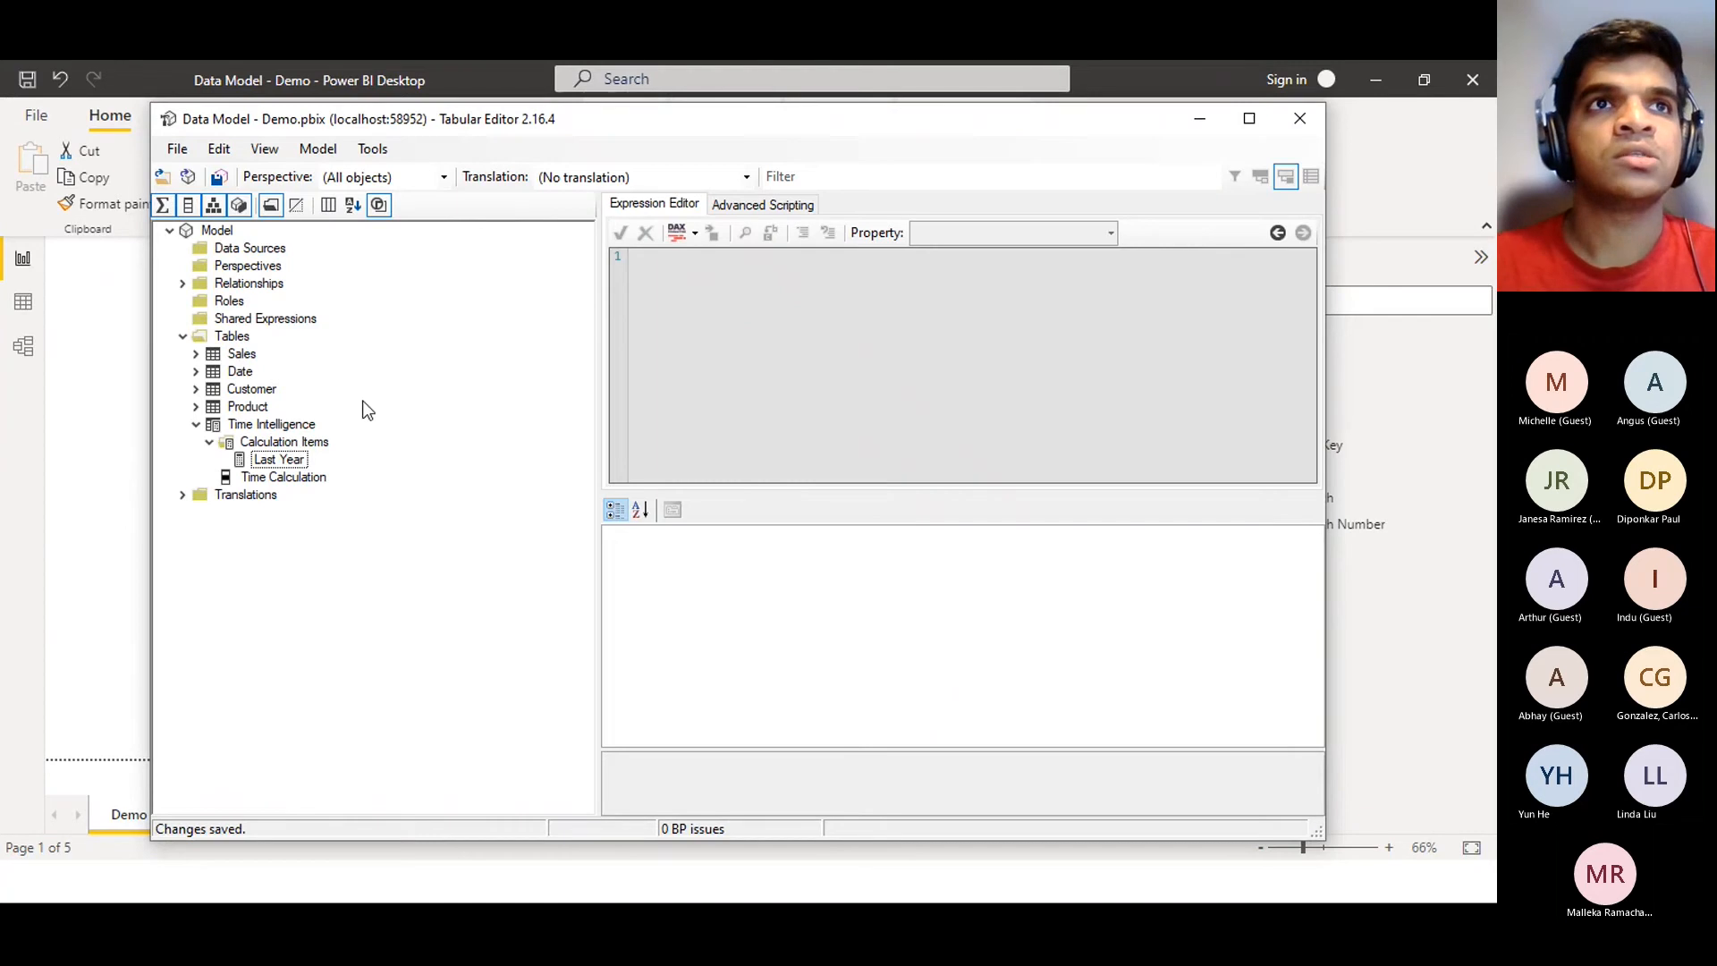
# Cancel a Save As, save the model changes with File > Save, and close Tabular Editor
pyautogui.click(175, 150)
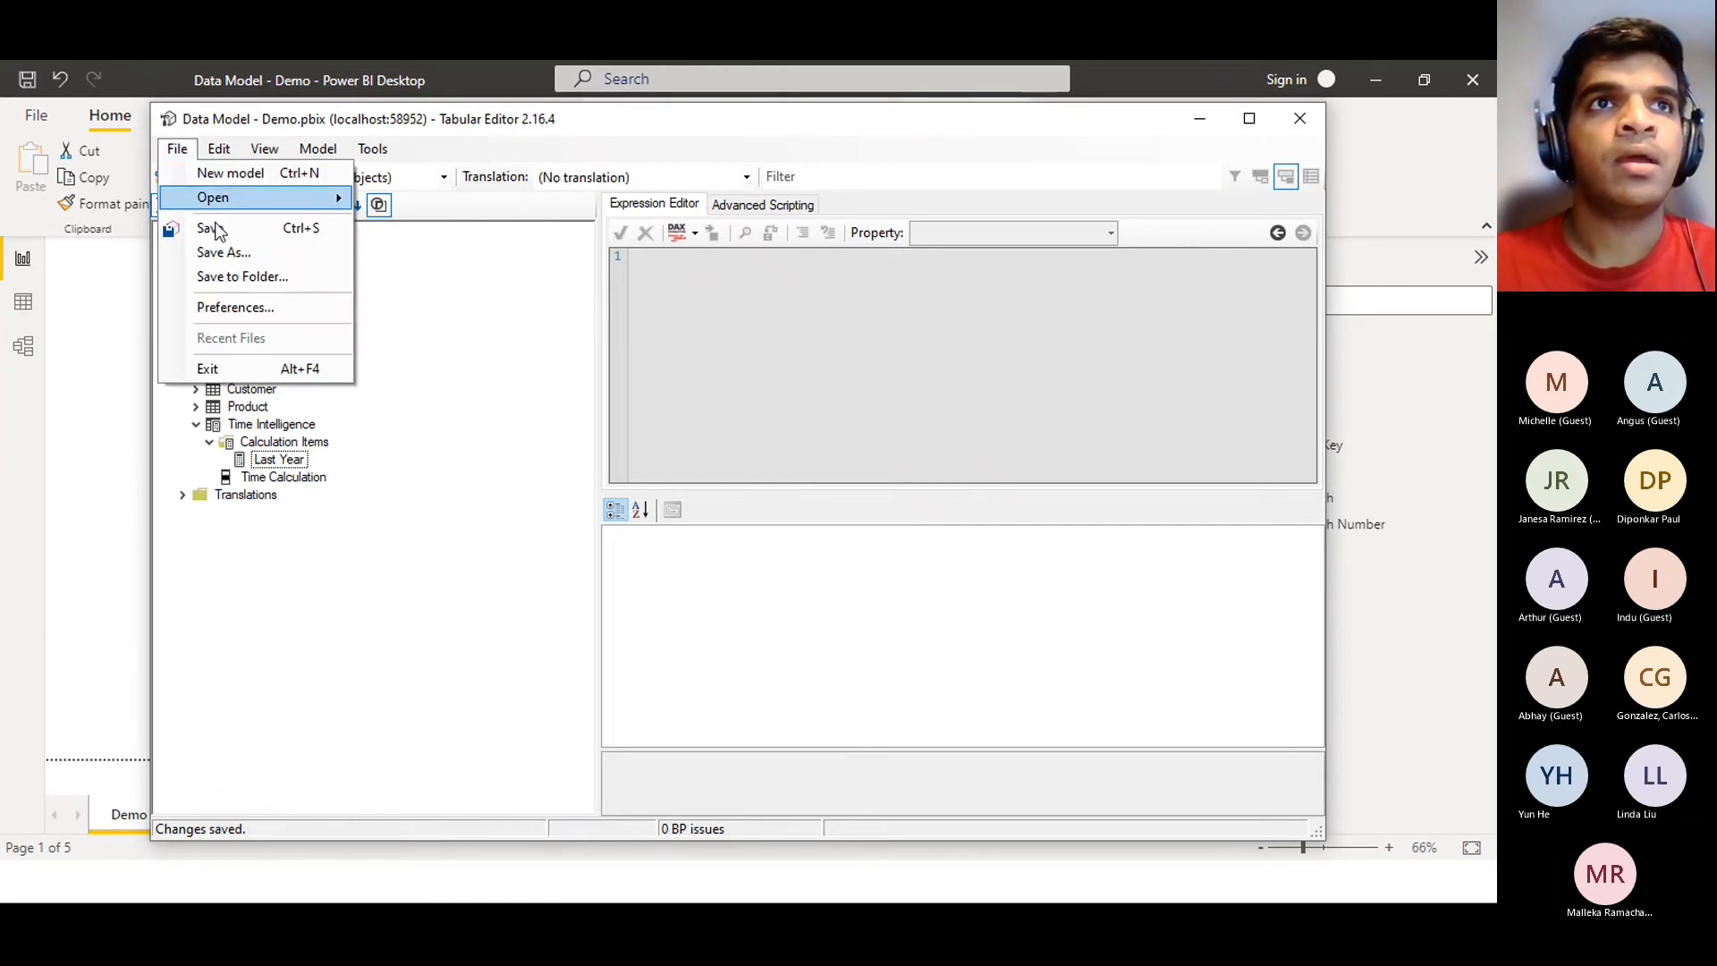
pyautogui.click(224, 252)
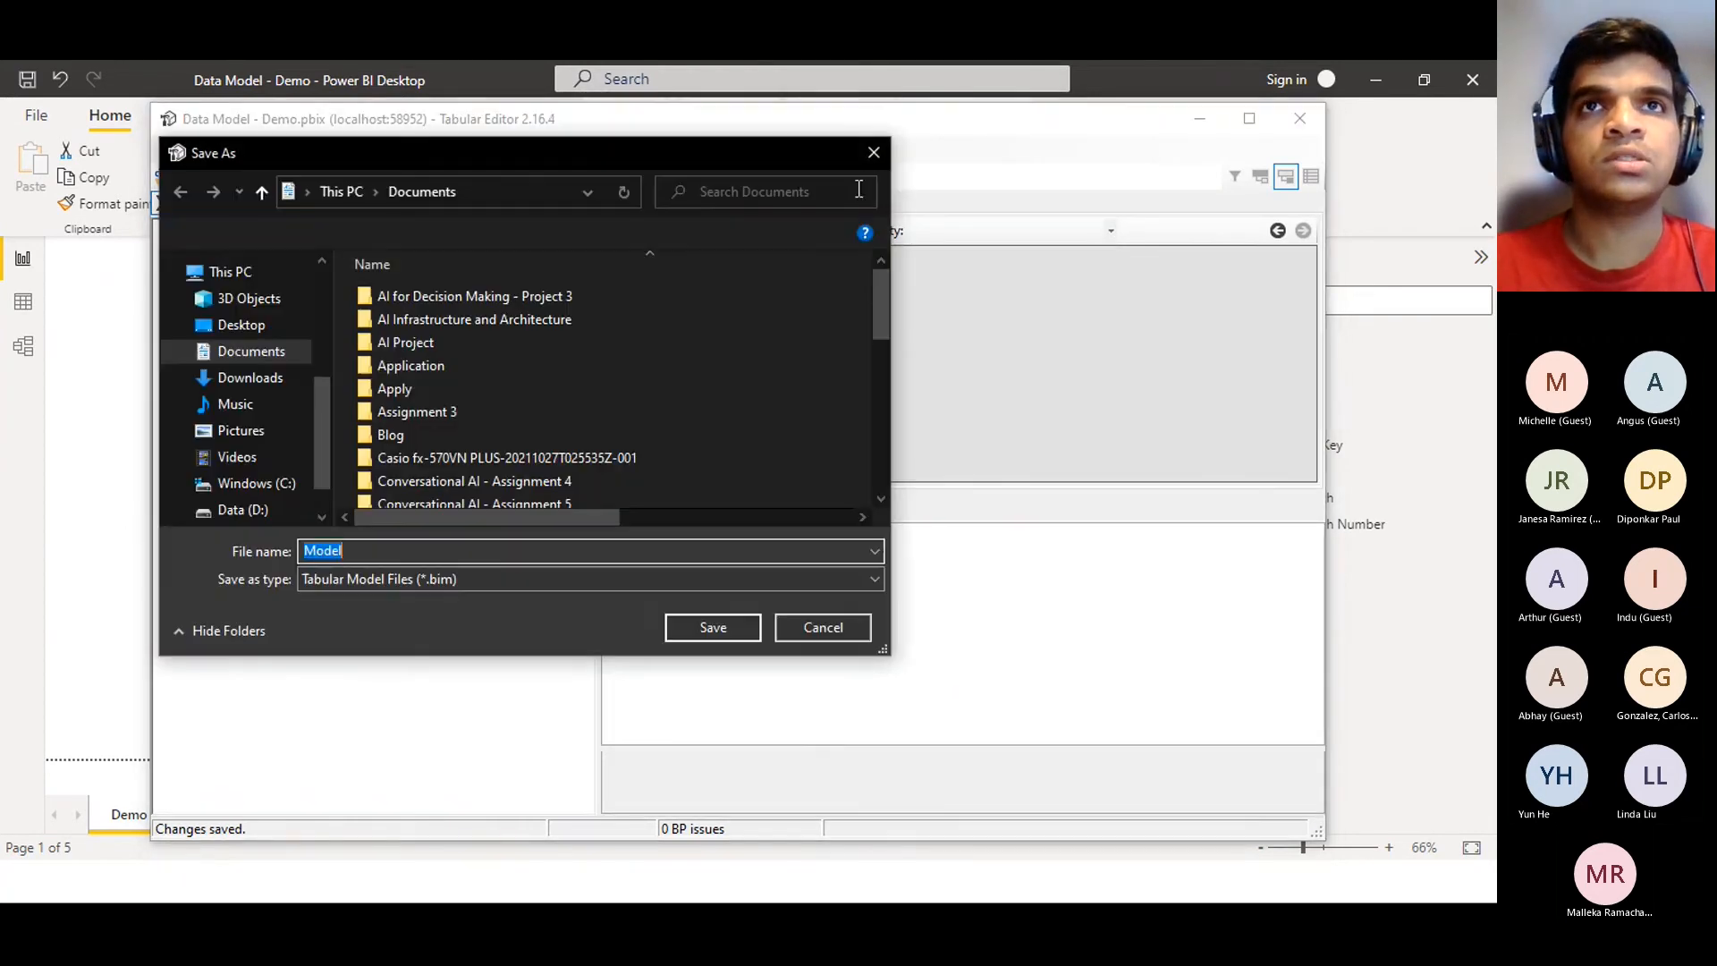
pyautogui.click(868, 150)
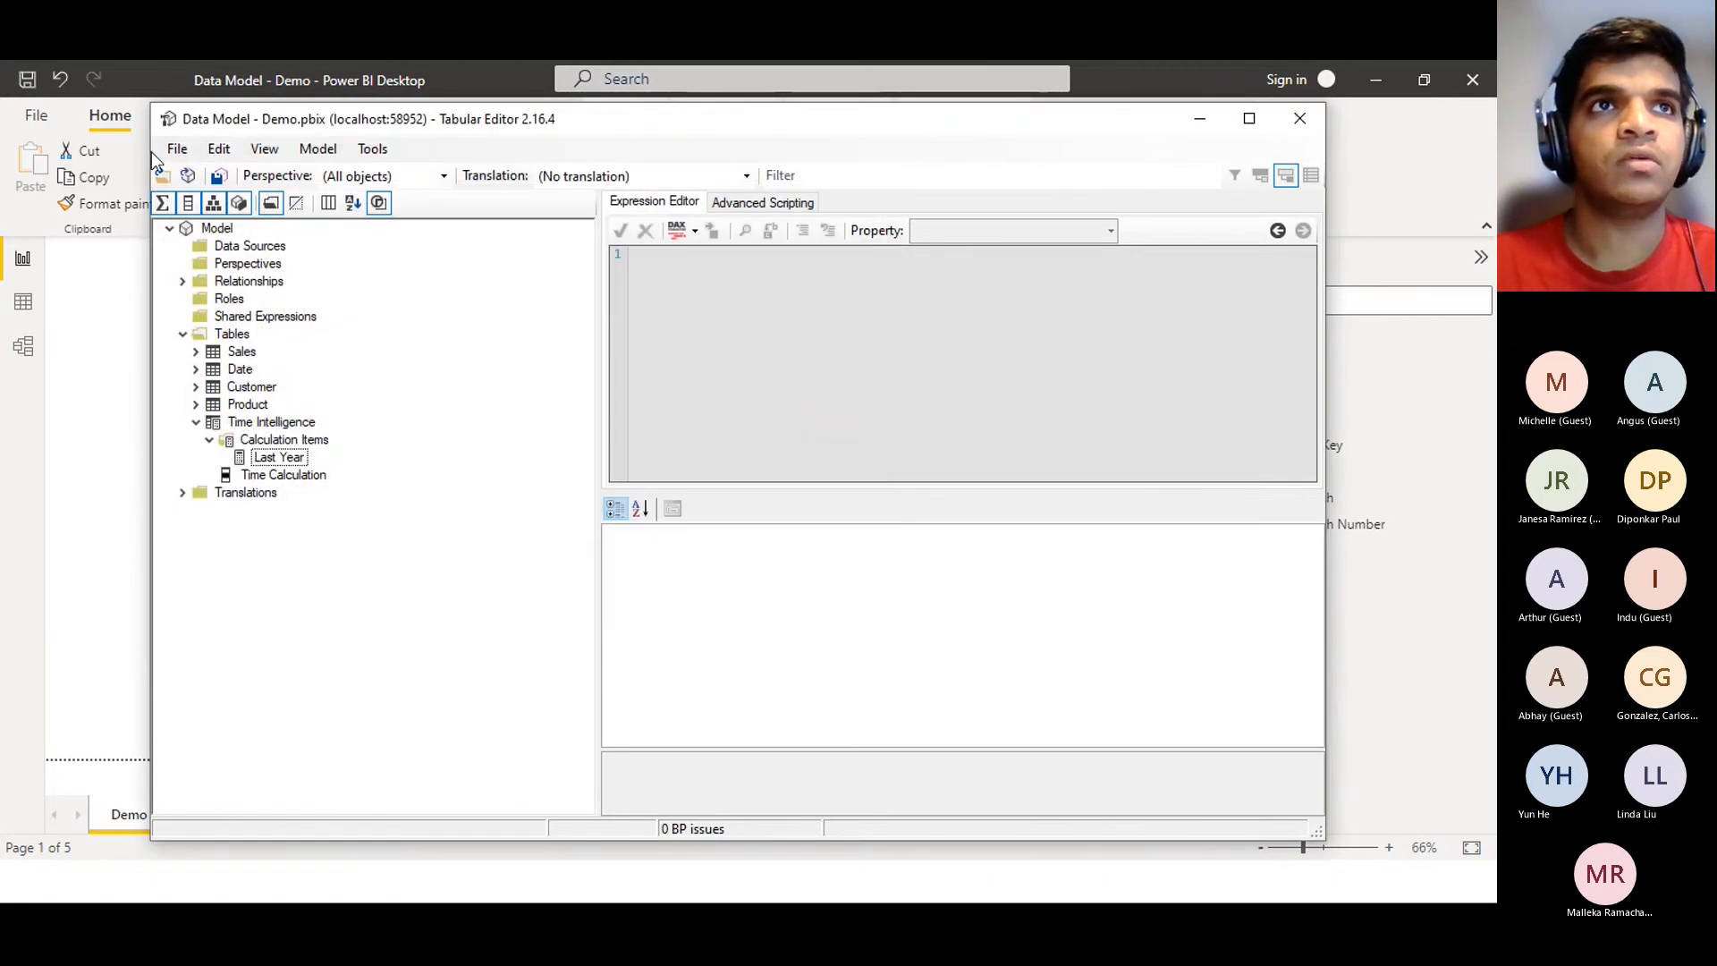
pyautogui.click(177, 148)
pyautogui.click(199, 229)
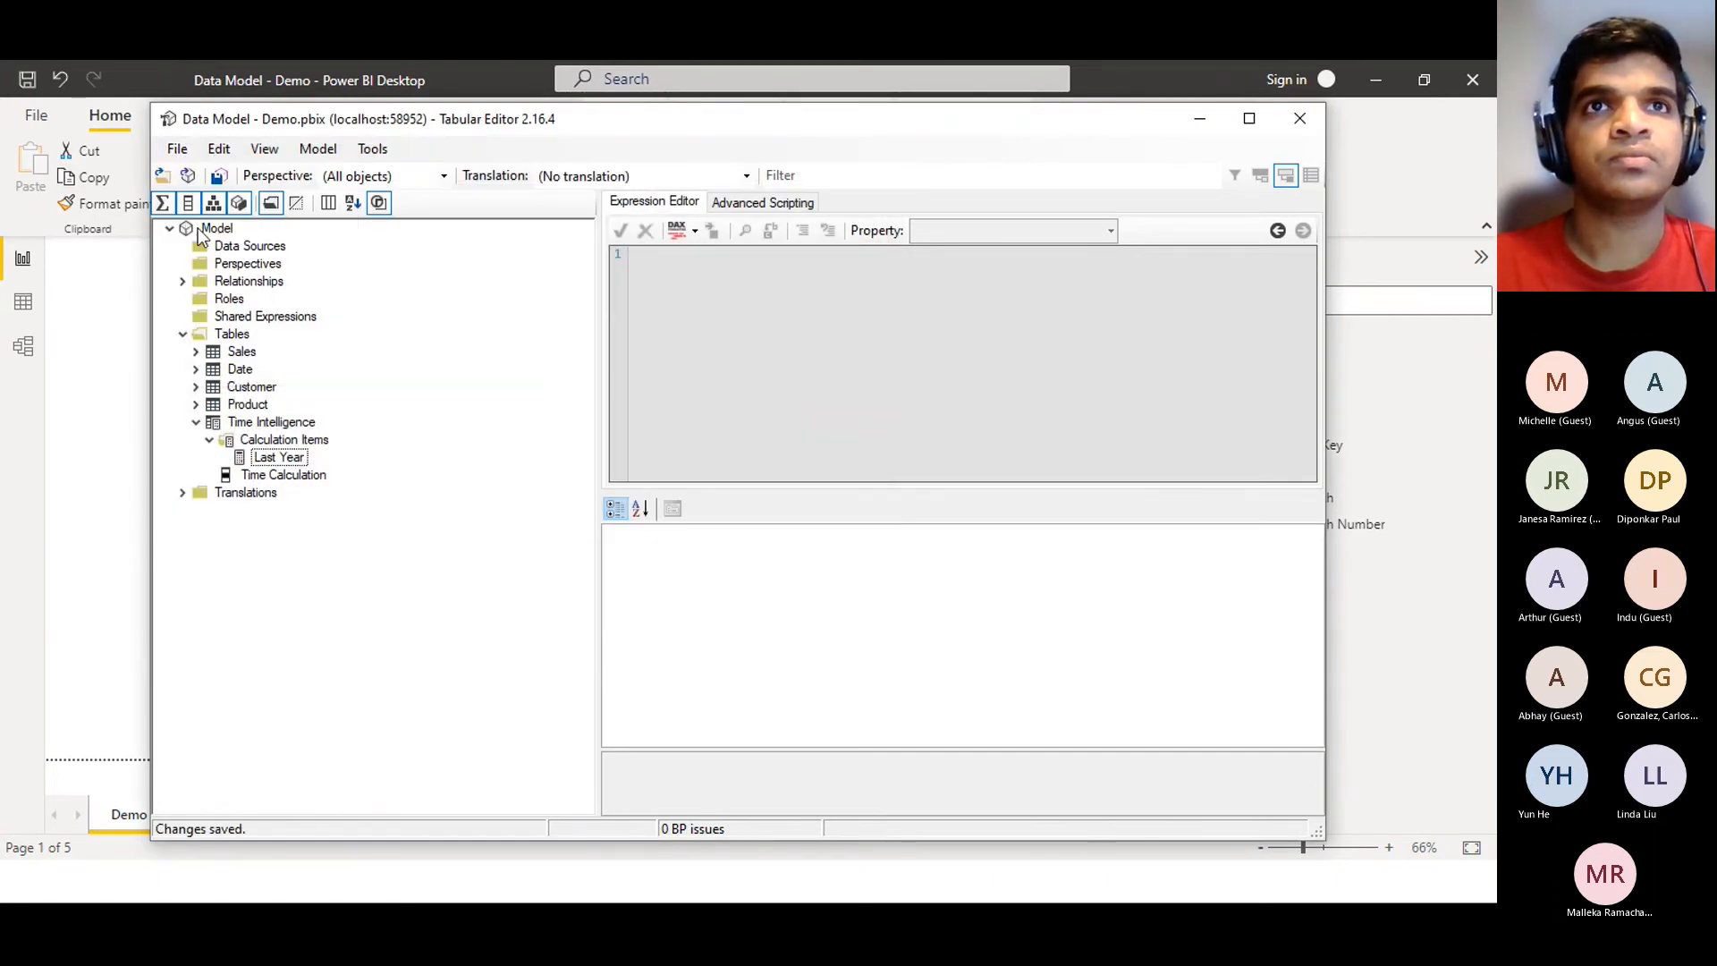
pyautogui.click(1299, 119)
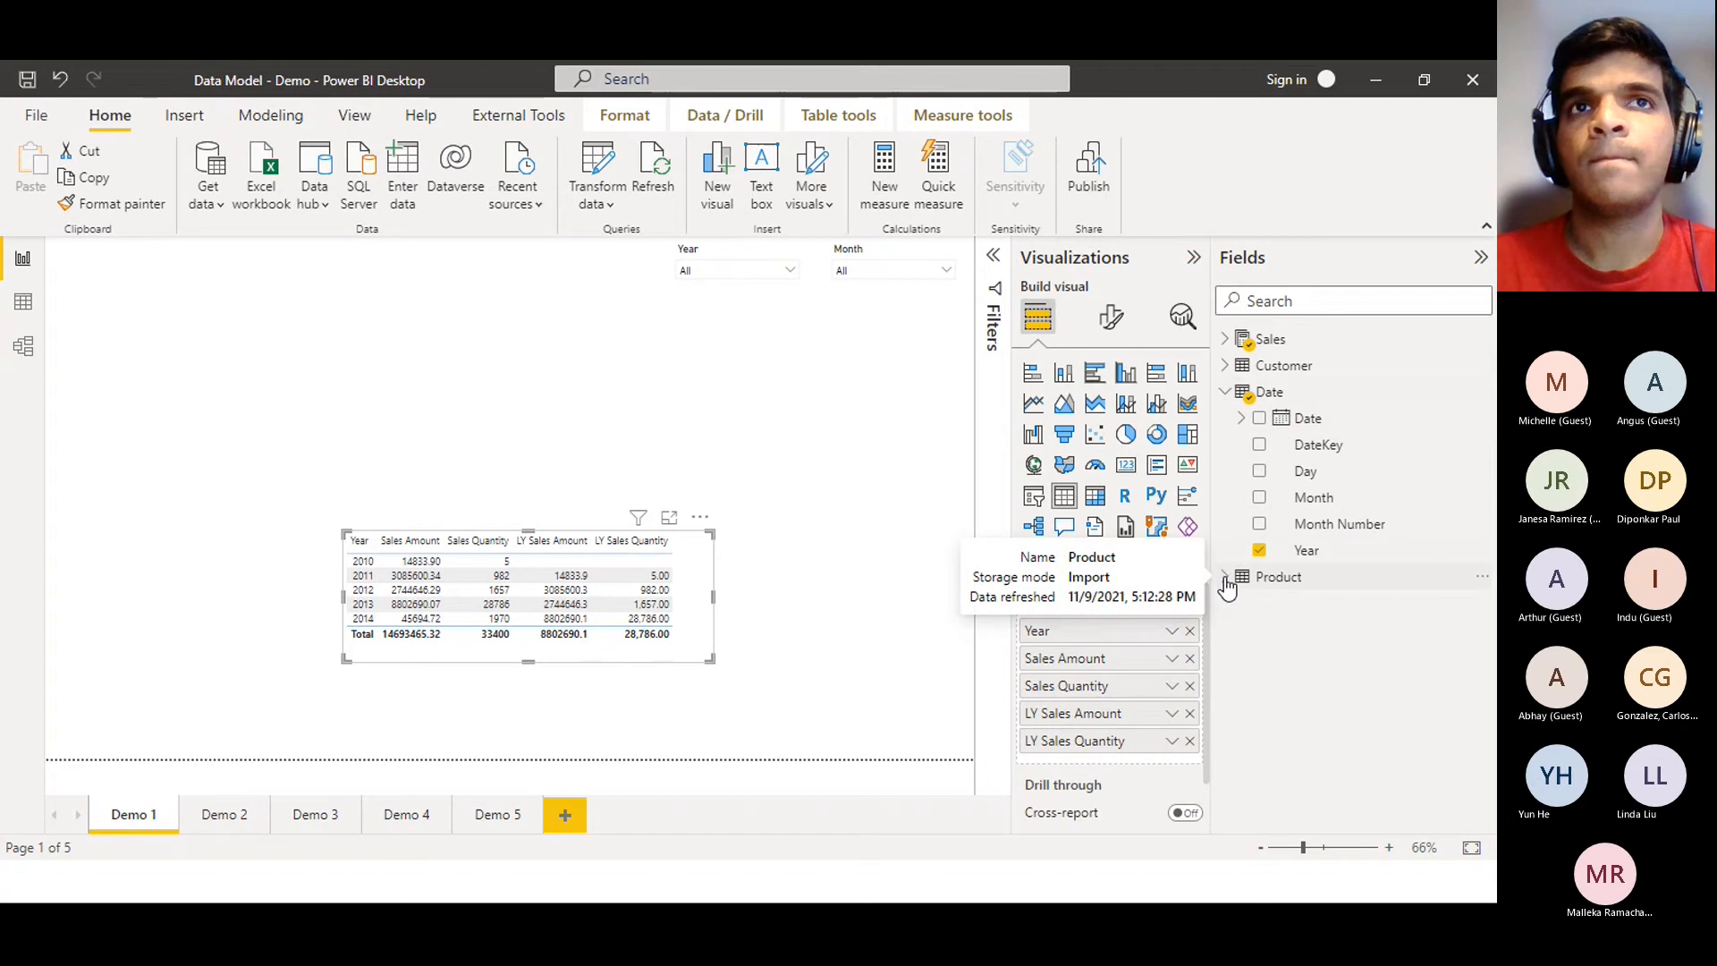
# Refresh the report, close the 'Can't display this visual' authentication error, and show External Tools
pyautogui.click(651, 166)
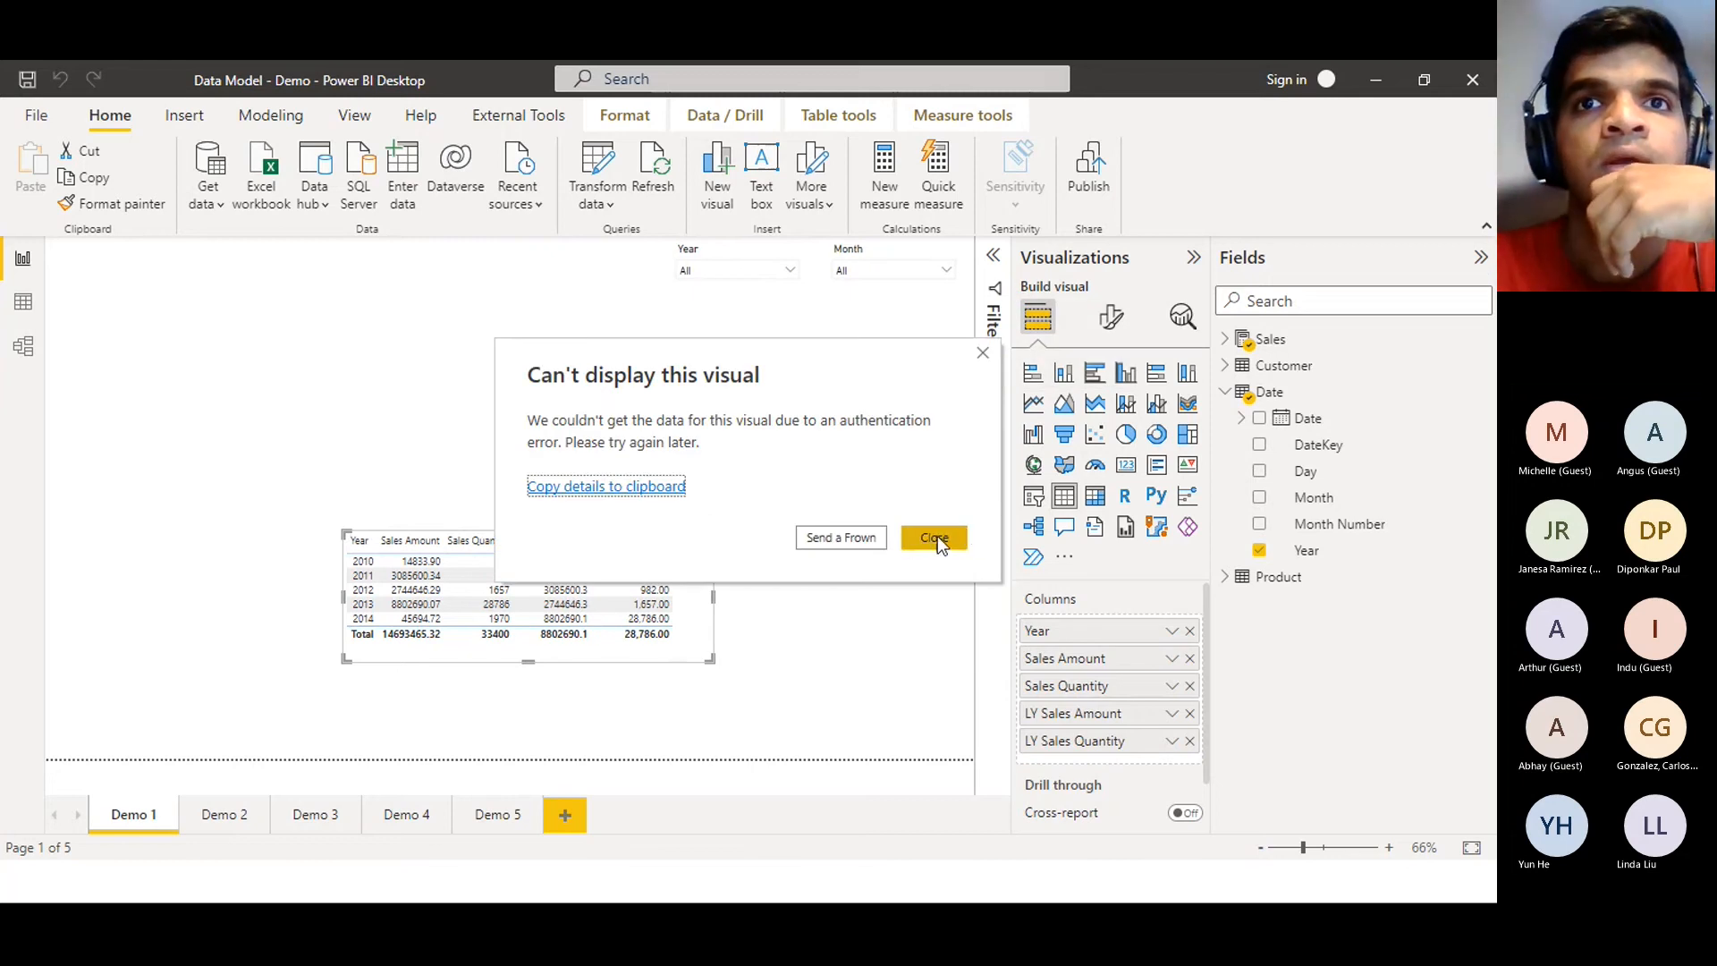
pyautogui.click(937, 537)
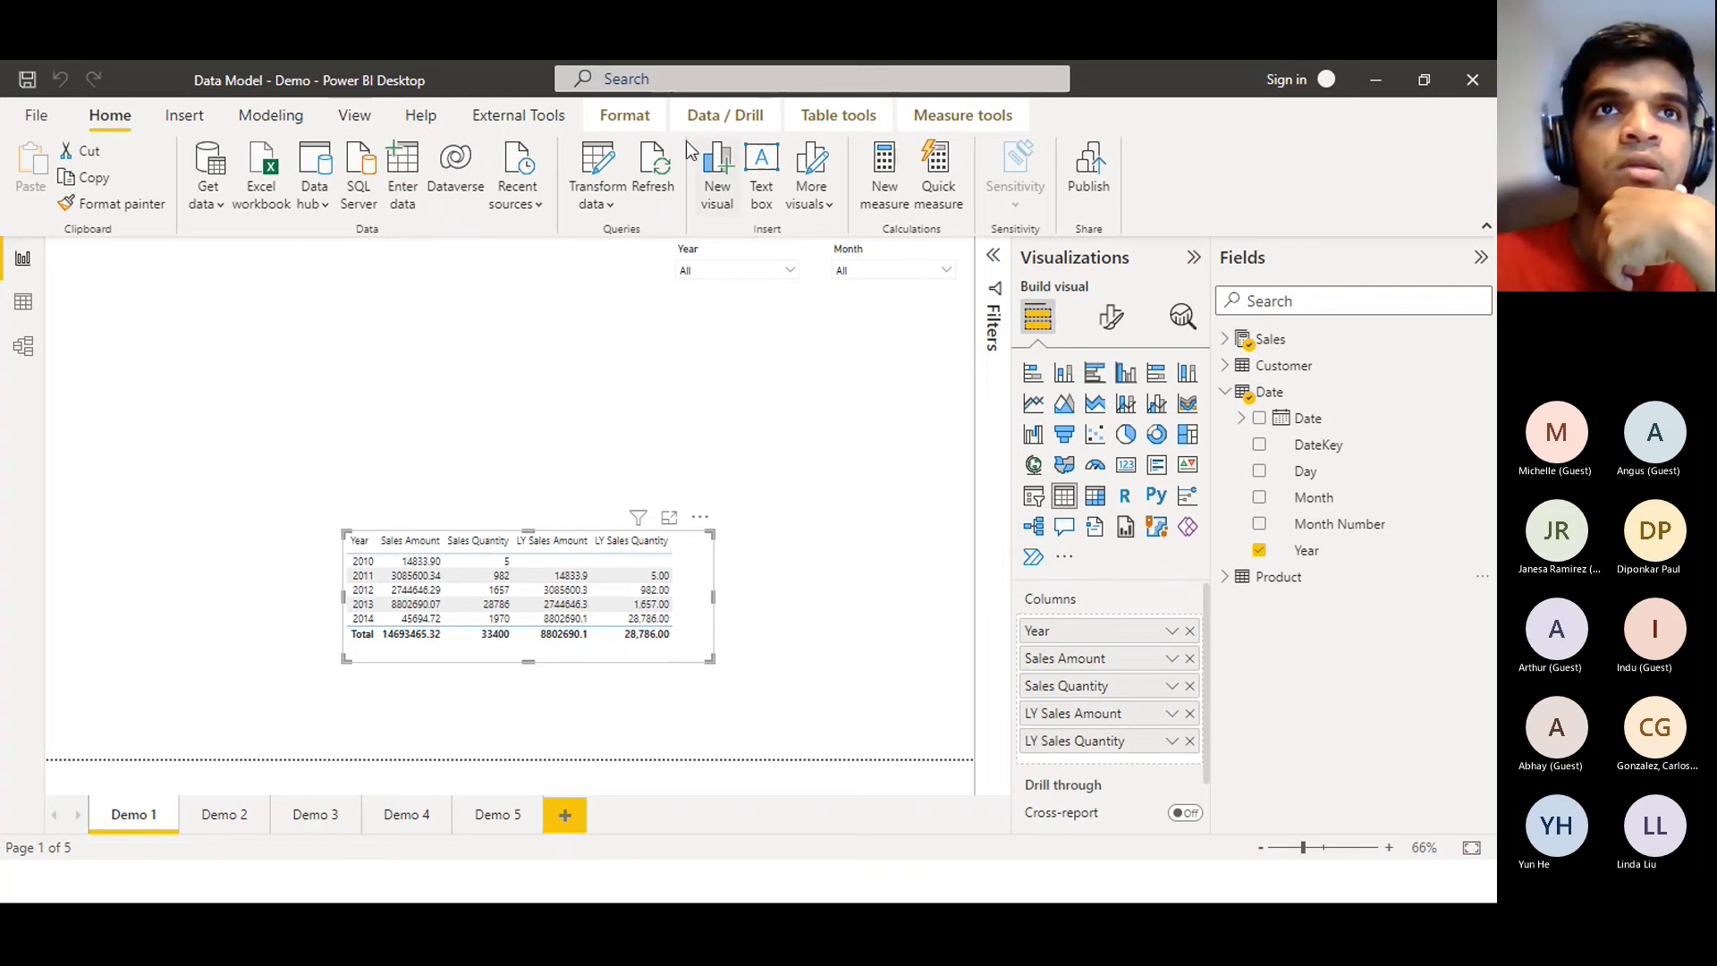
pyautogui.click(484, 123)
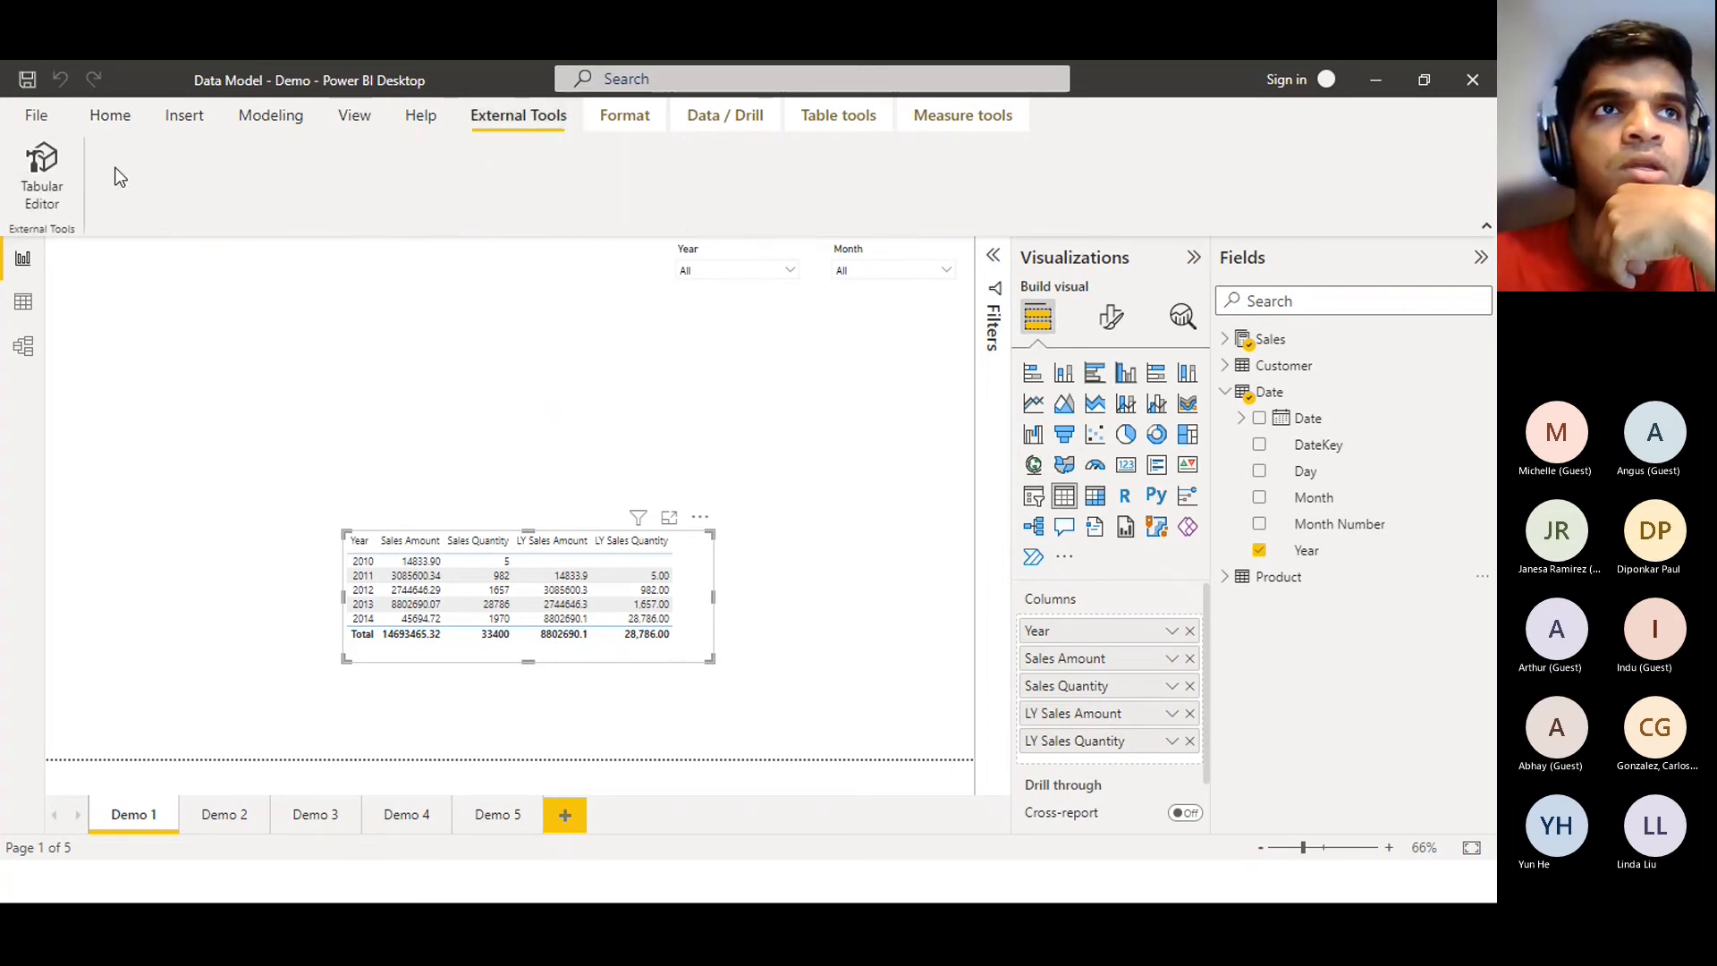
# Launch Tabular Editor, save the Time Intelligence calculation group to the model, and minimize it
pyautogui.click(41, 179)
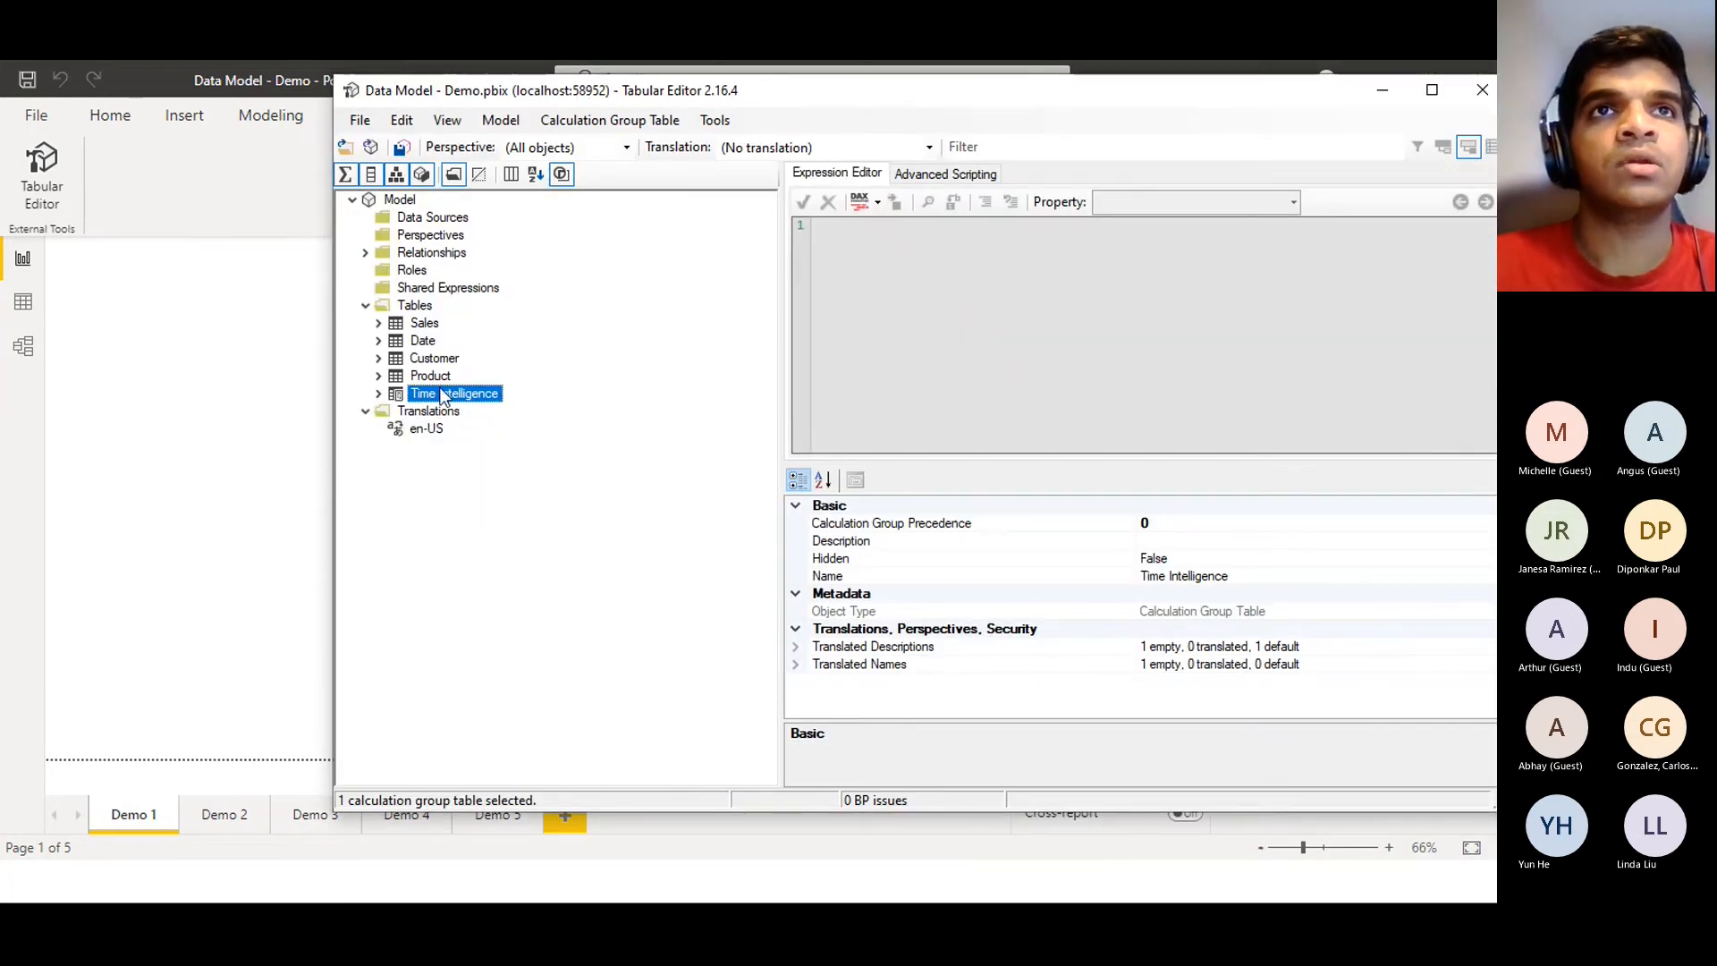
pyautogui.click(400, 148)
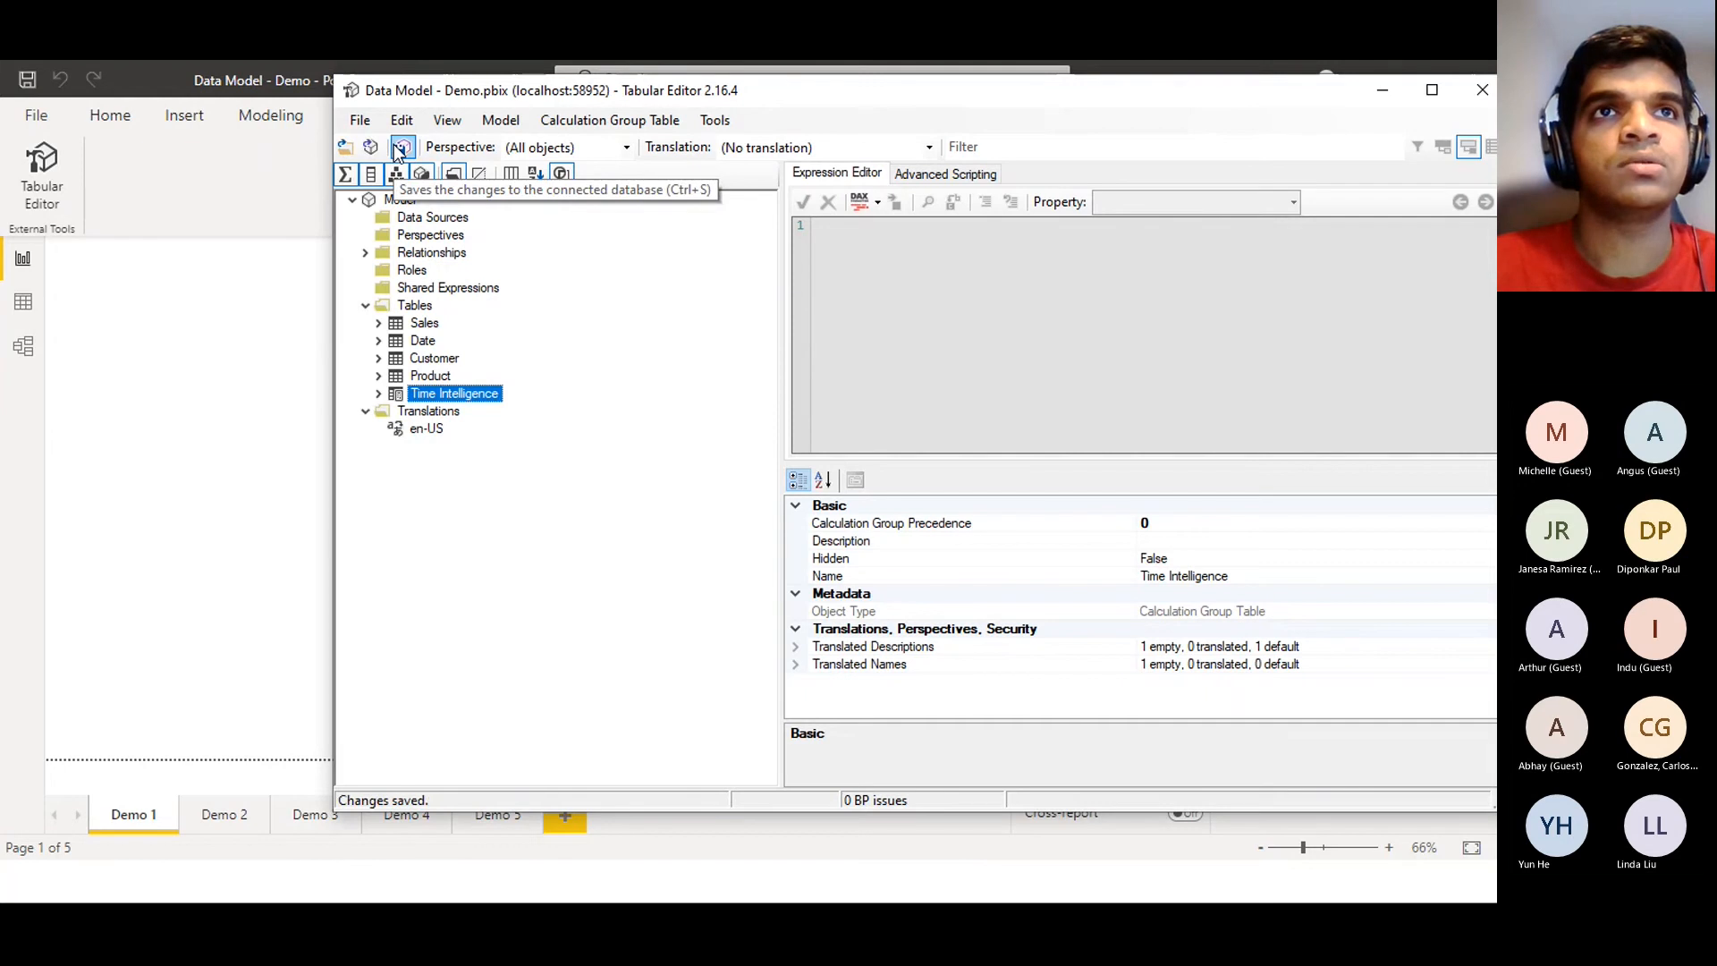
pyautogui.click(1384, 91)
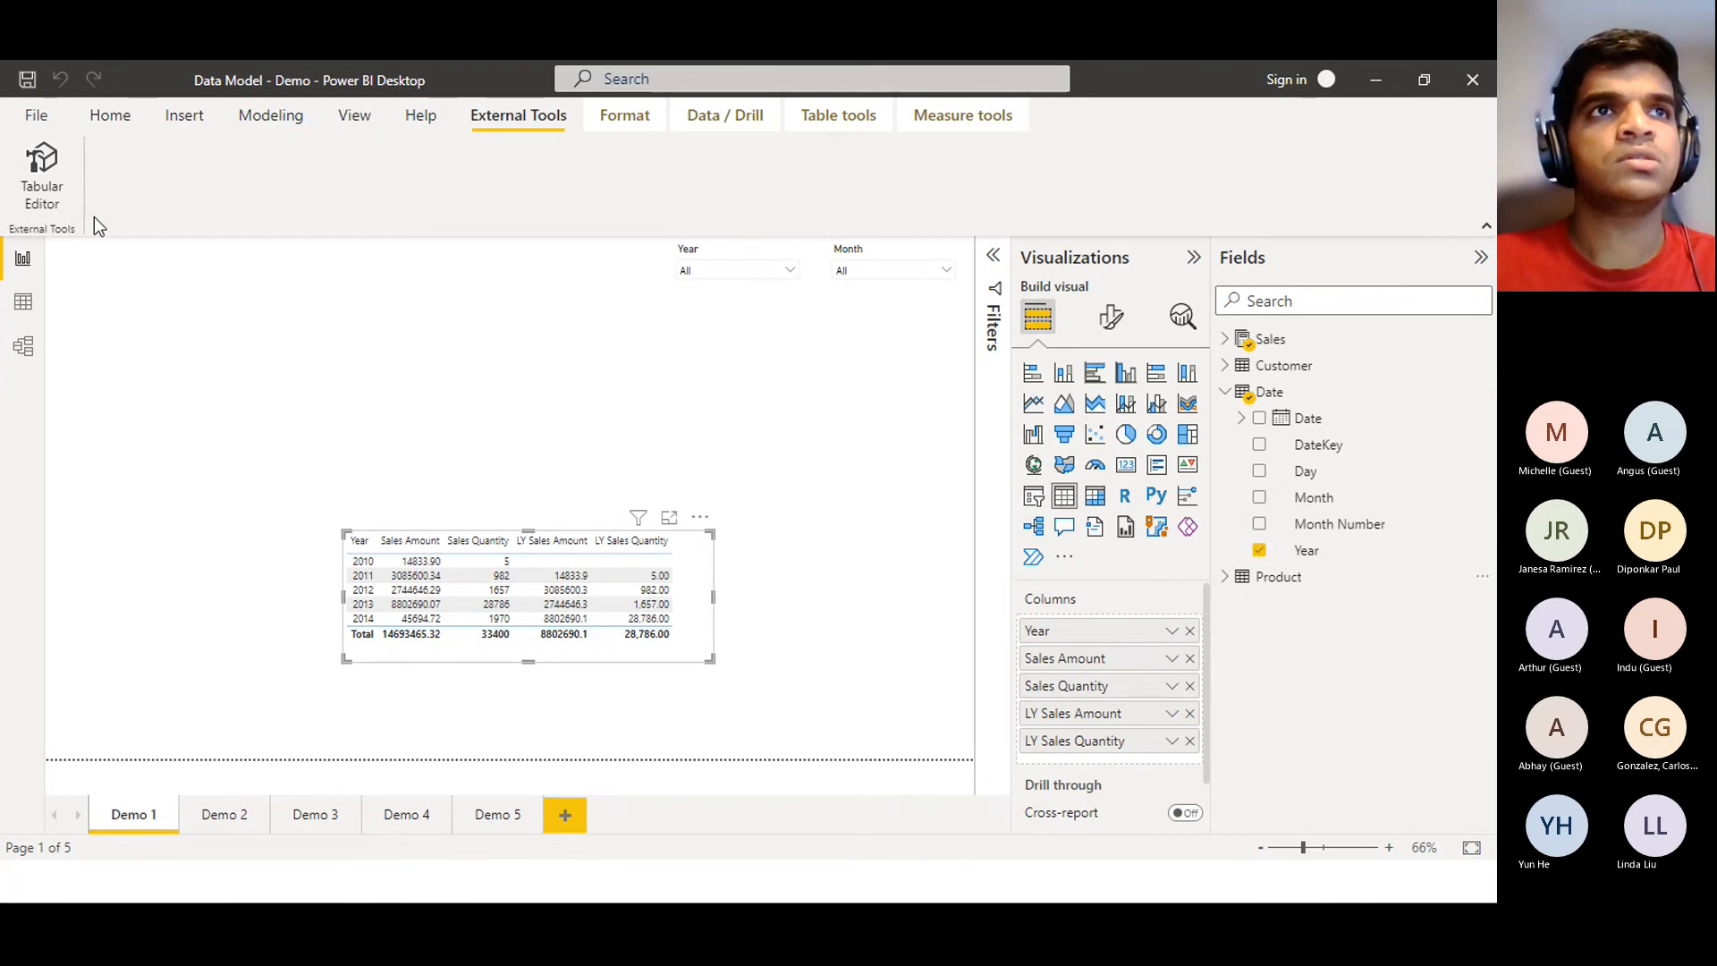
# Refresh the model and confirm Time Intelligence with Time Calculation now appears in the Fields pane
pyautogui.click(100, 109)
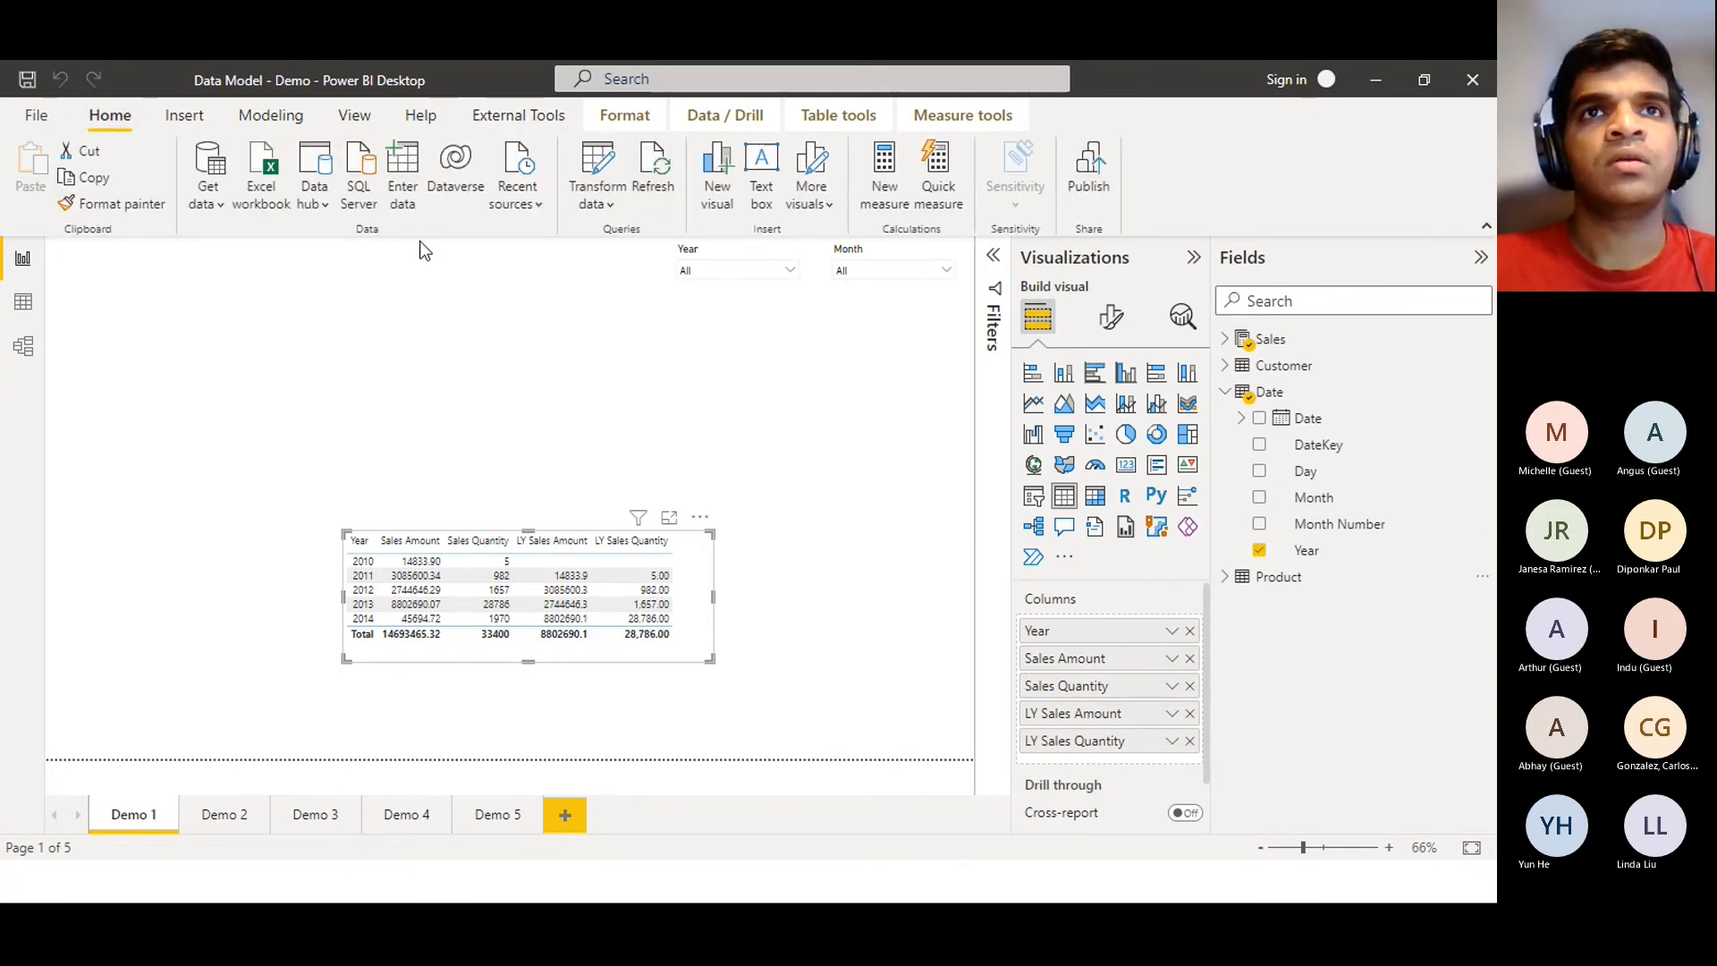
pyautogui.click(672, 182)
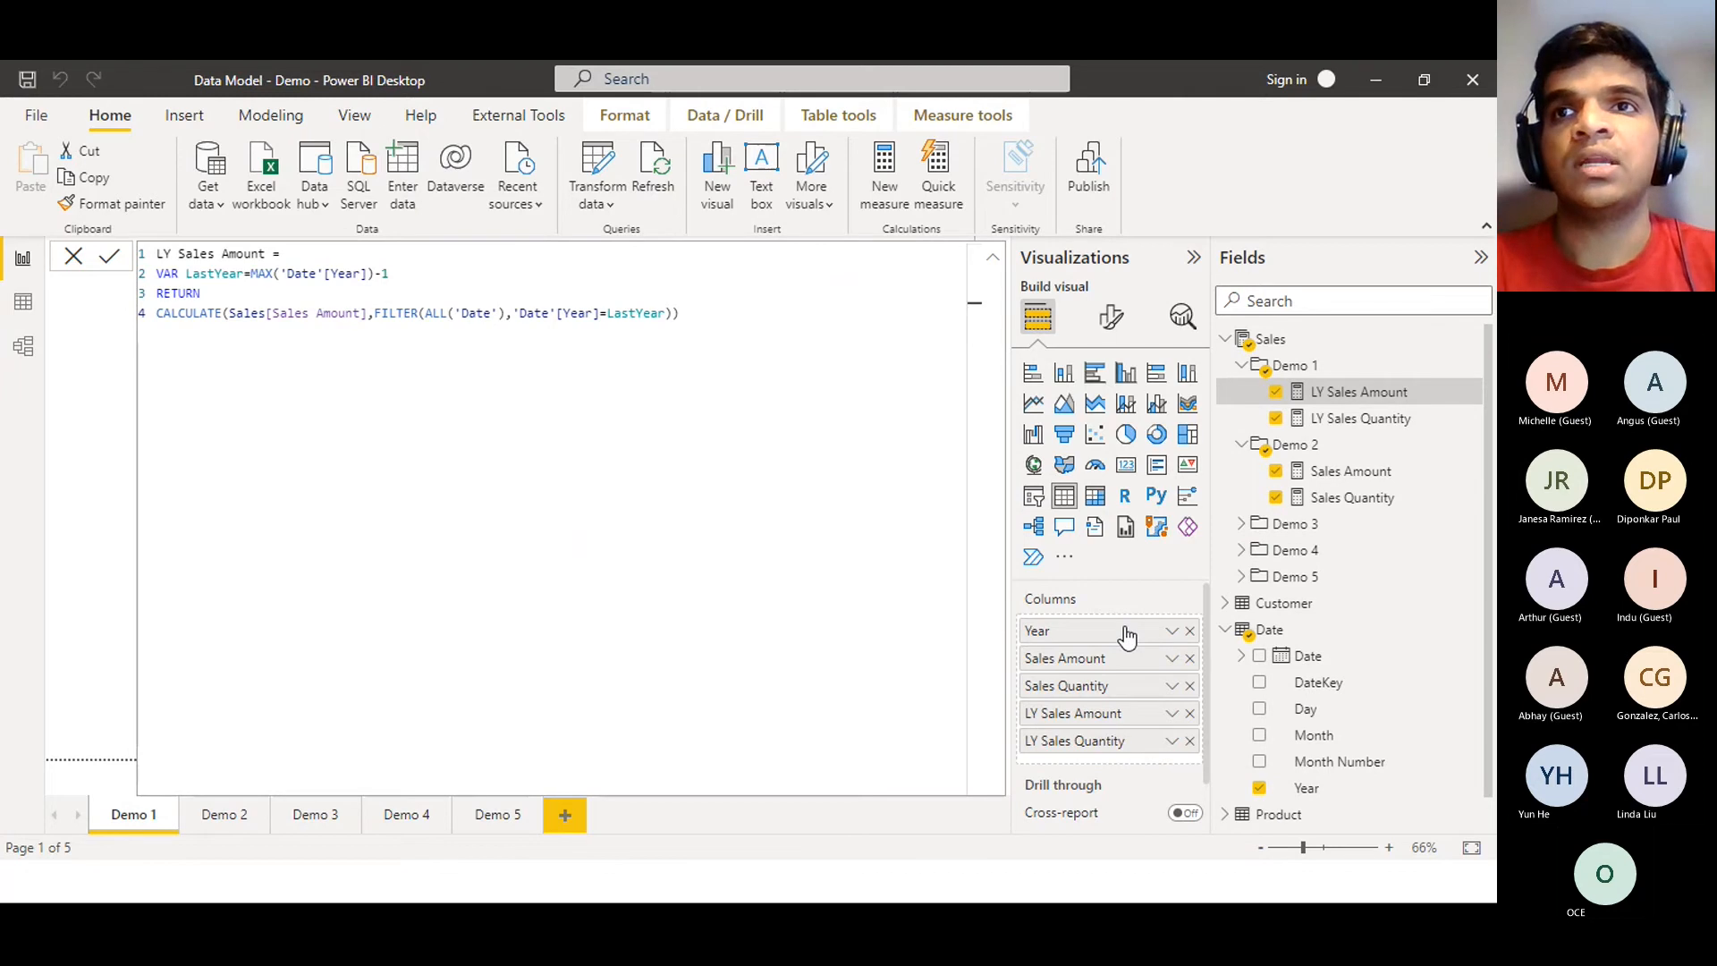
pyautogui.click(1225, 339)
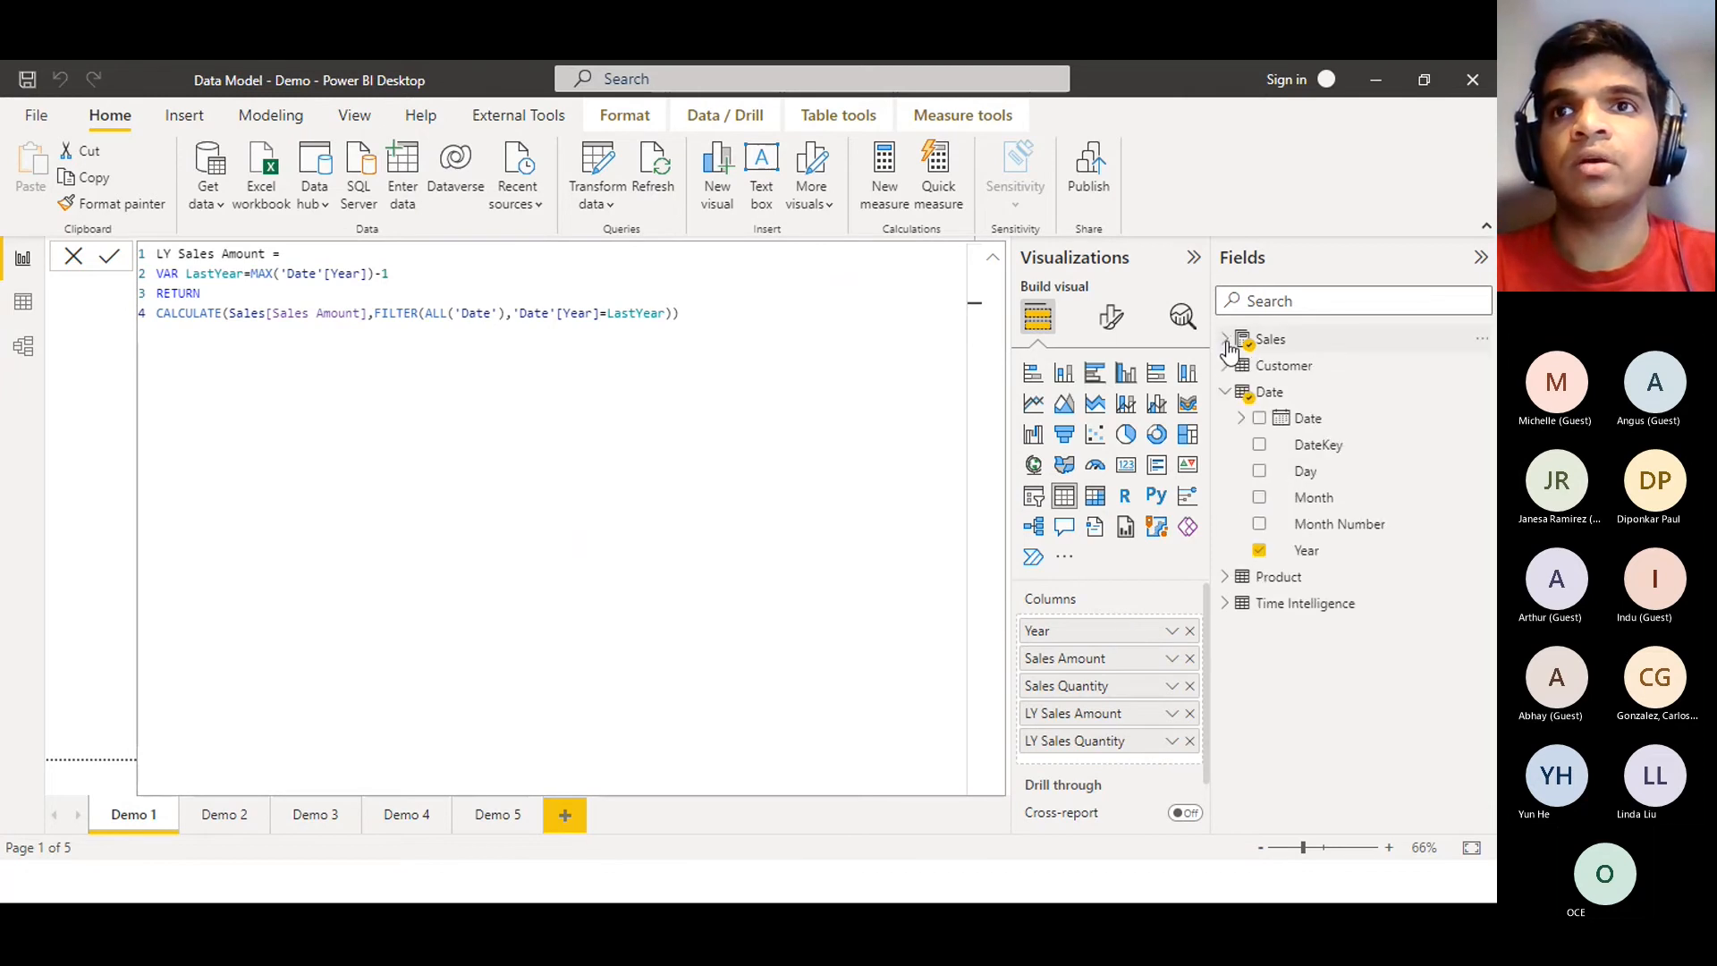
pyautogui.click(1226, 605)
pyautogui.click(1227, 605)
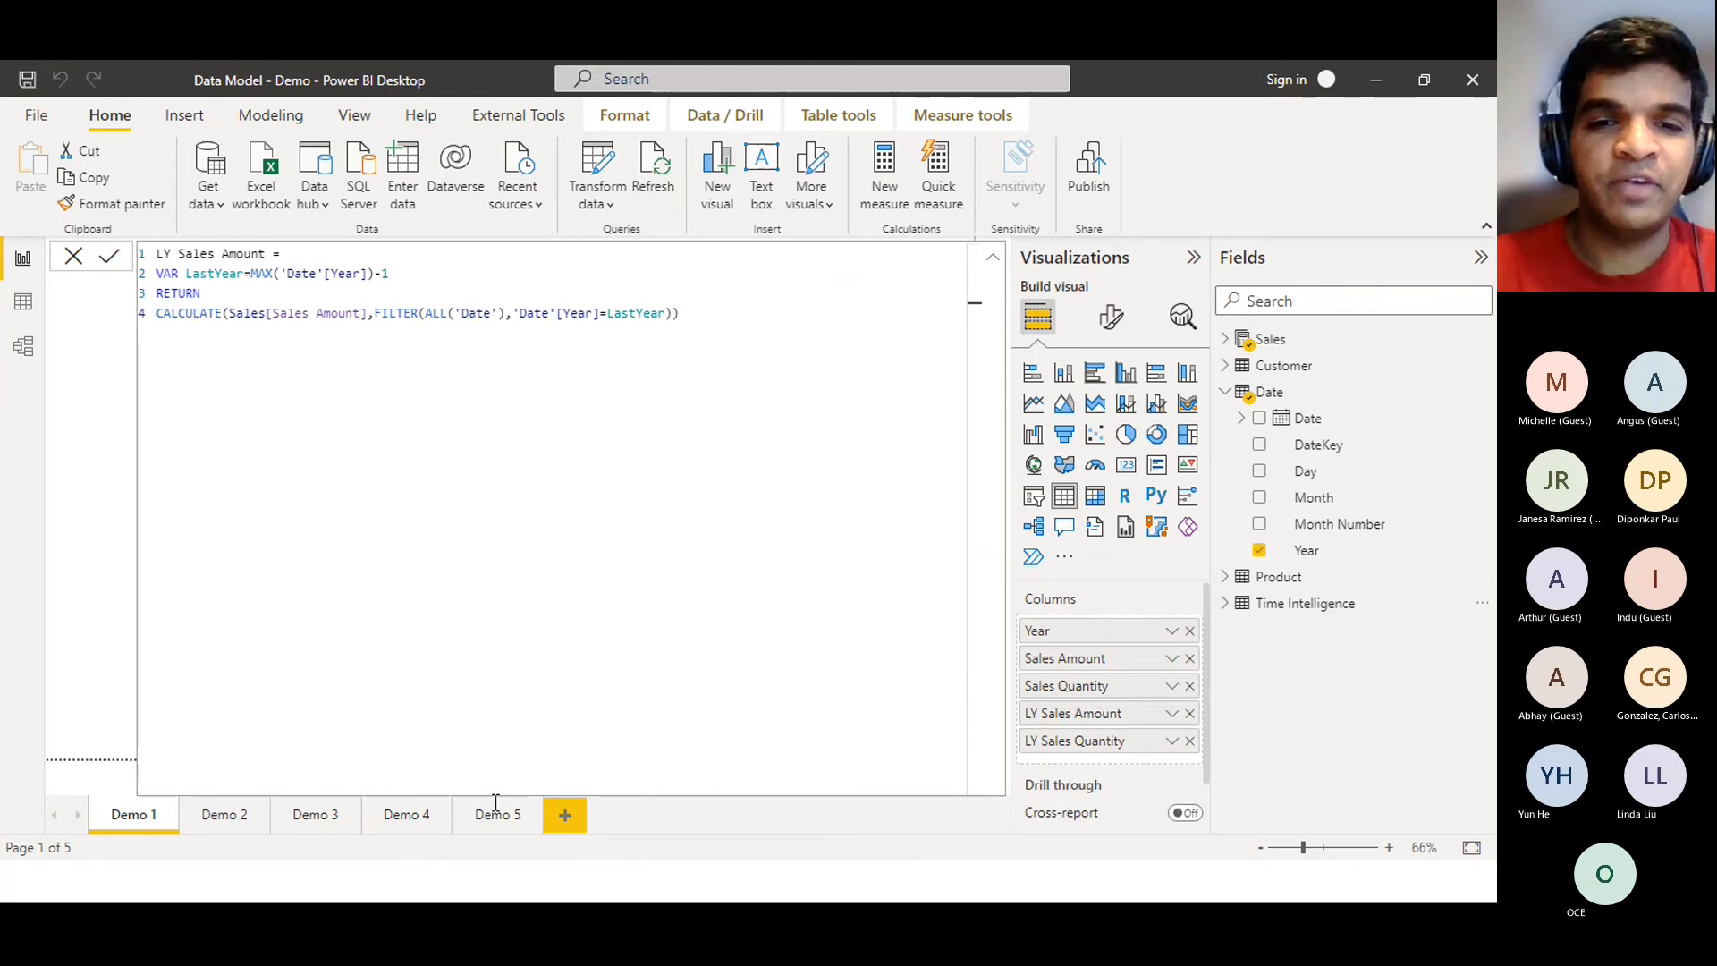
pyautogui.hotkey('alt', 'Tab')
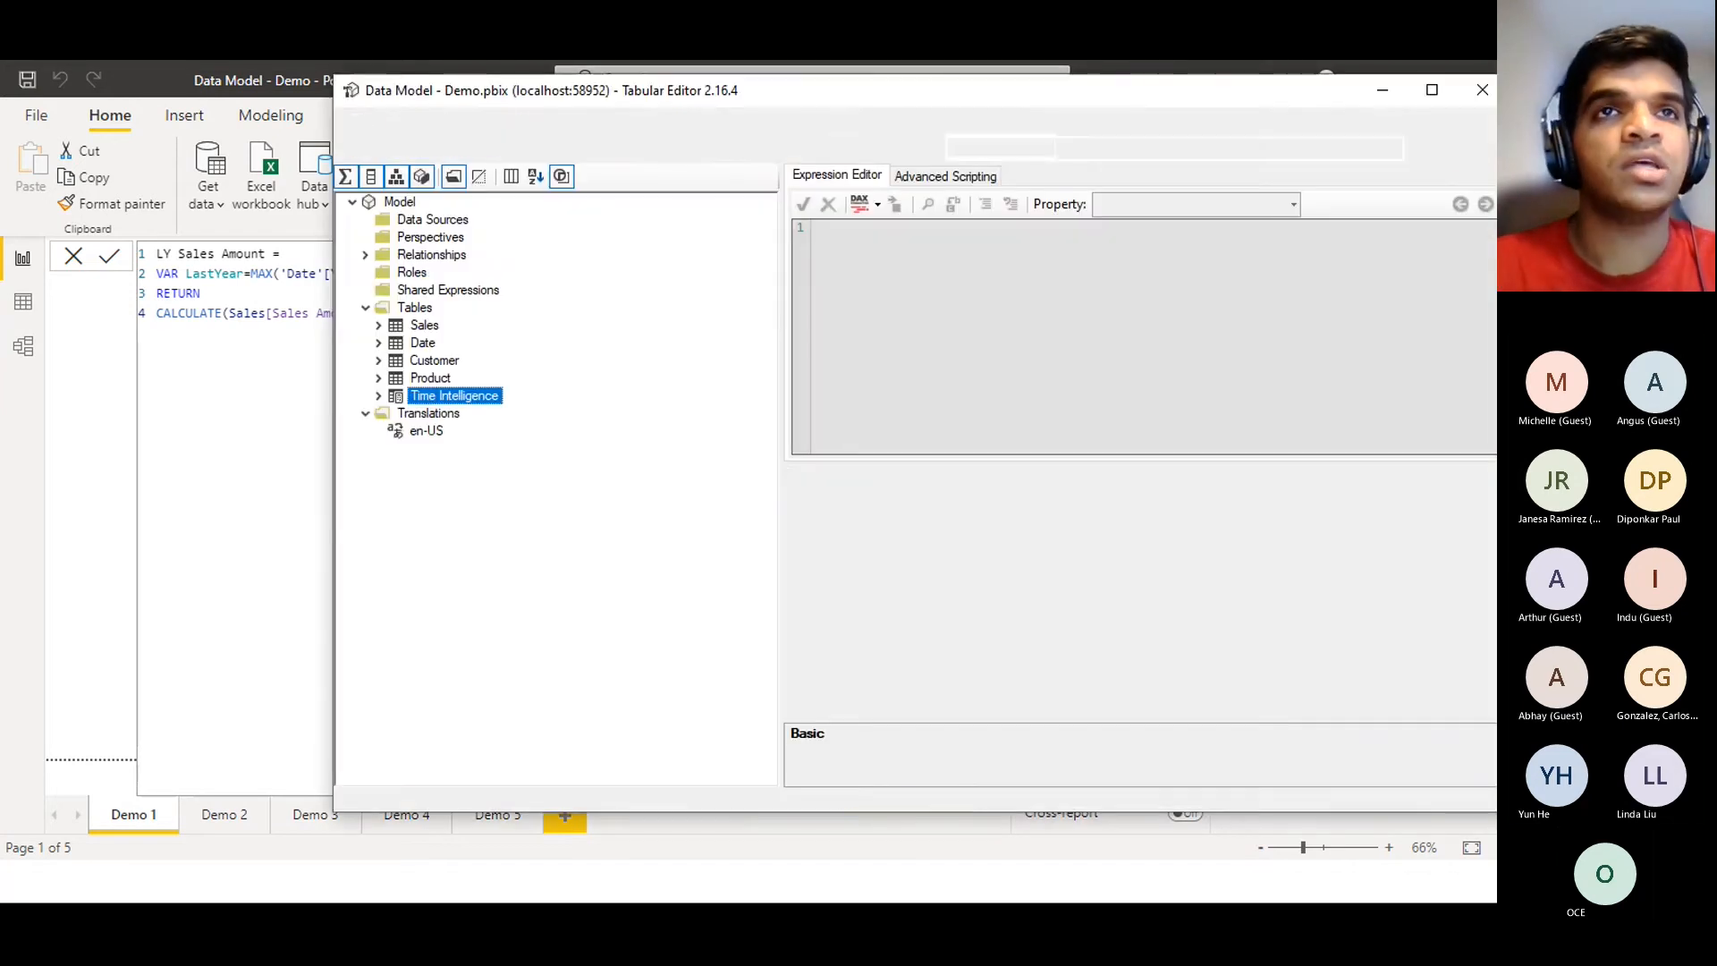
pyautogui.click(115, 438)
pyautogui.click(73, 259)
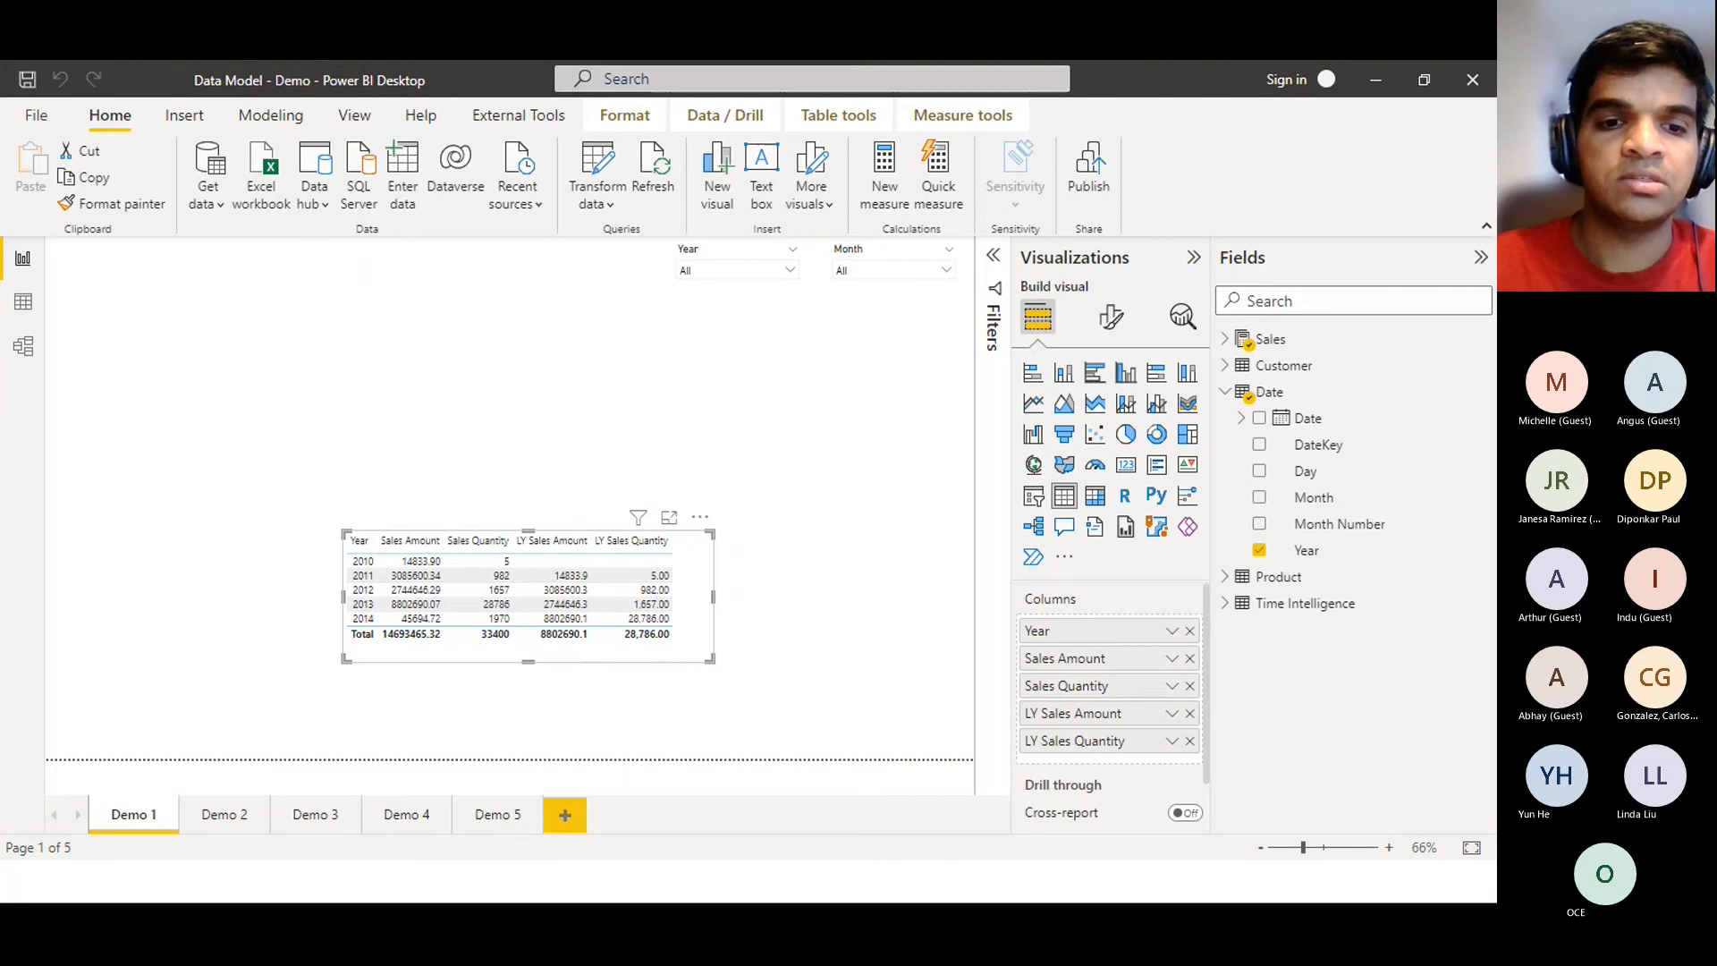
pyautogui.hotkey('alt', 'Tab')
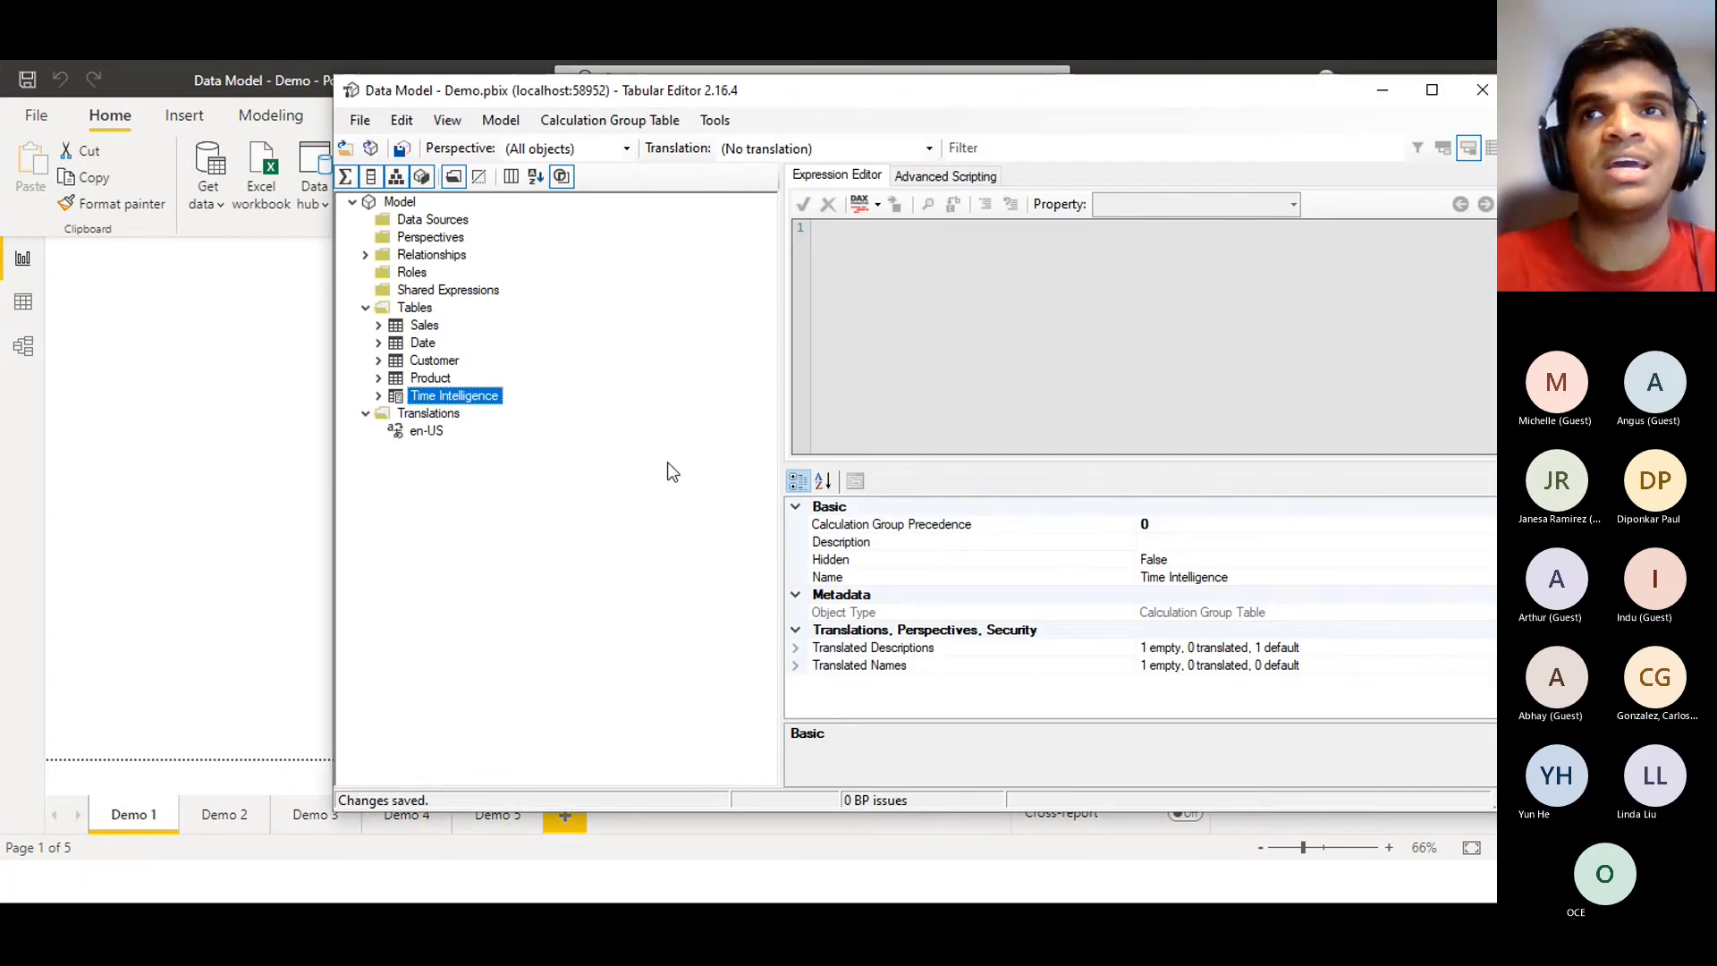
pyautogui.click(1382, 90)
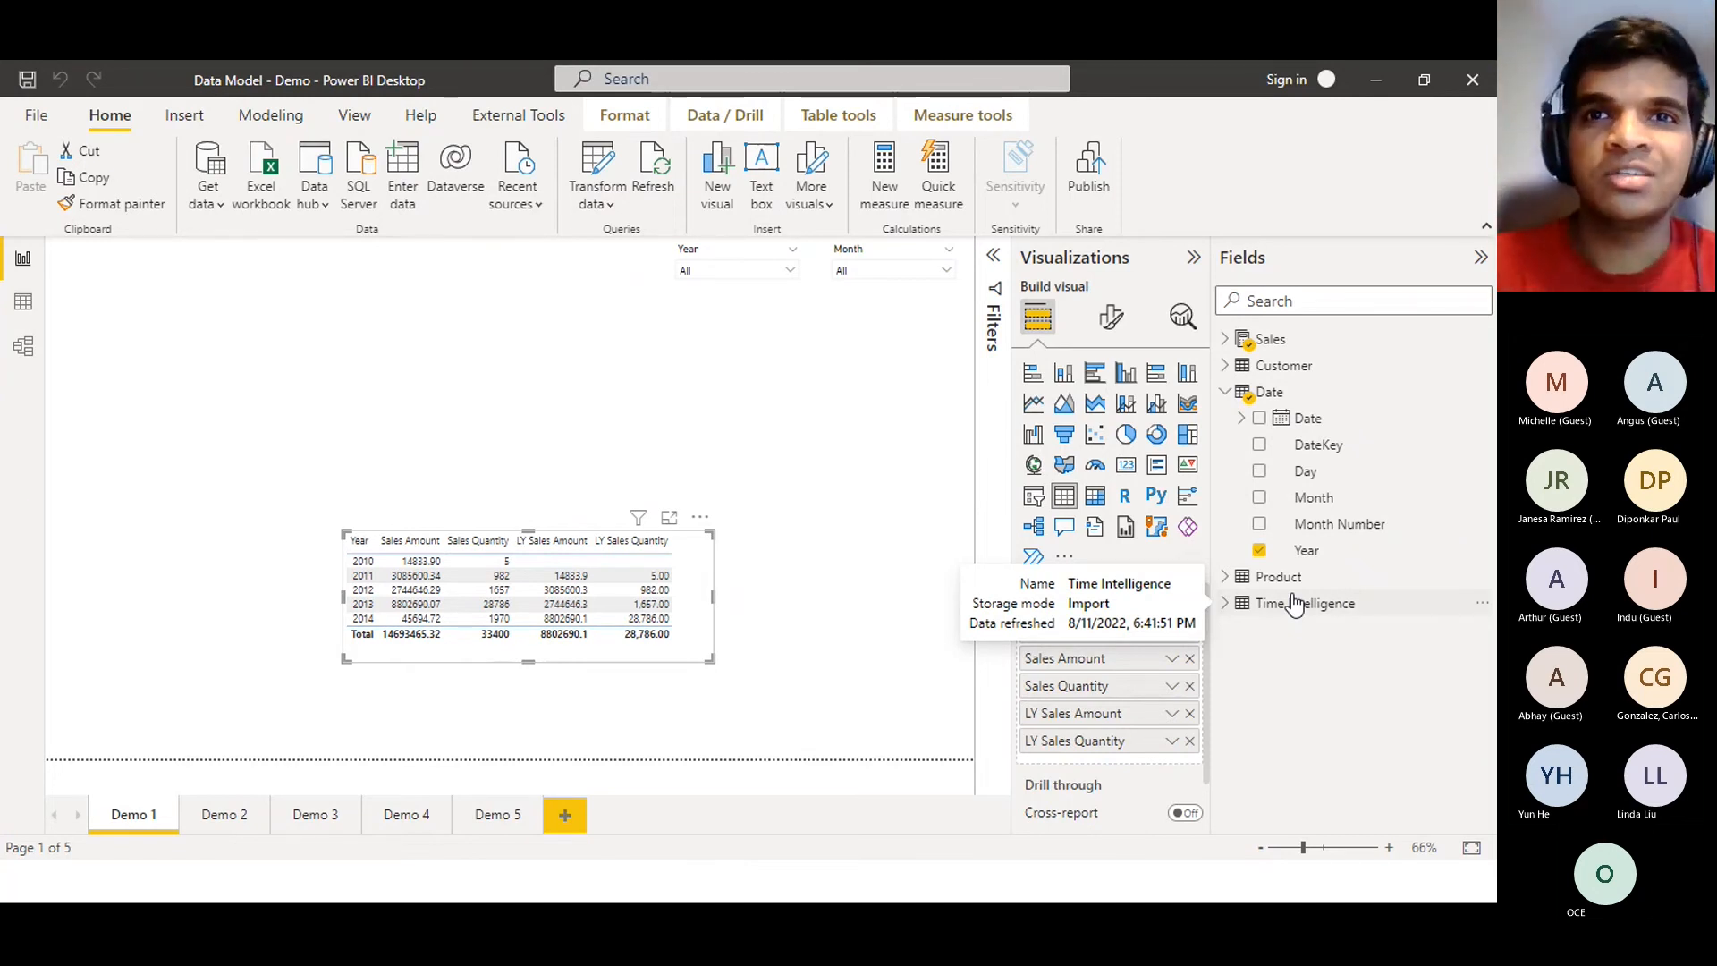
pyautogui.click(1224, 605)
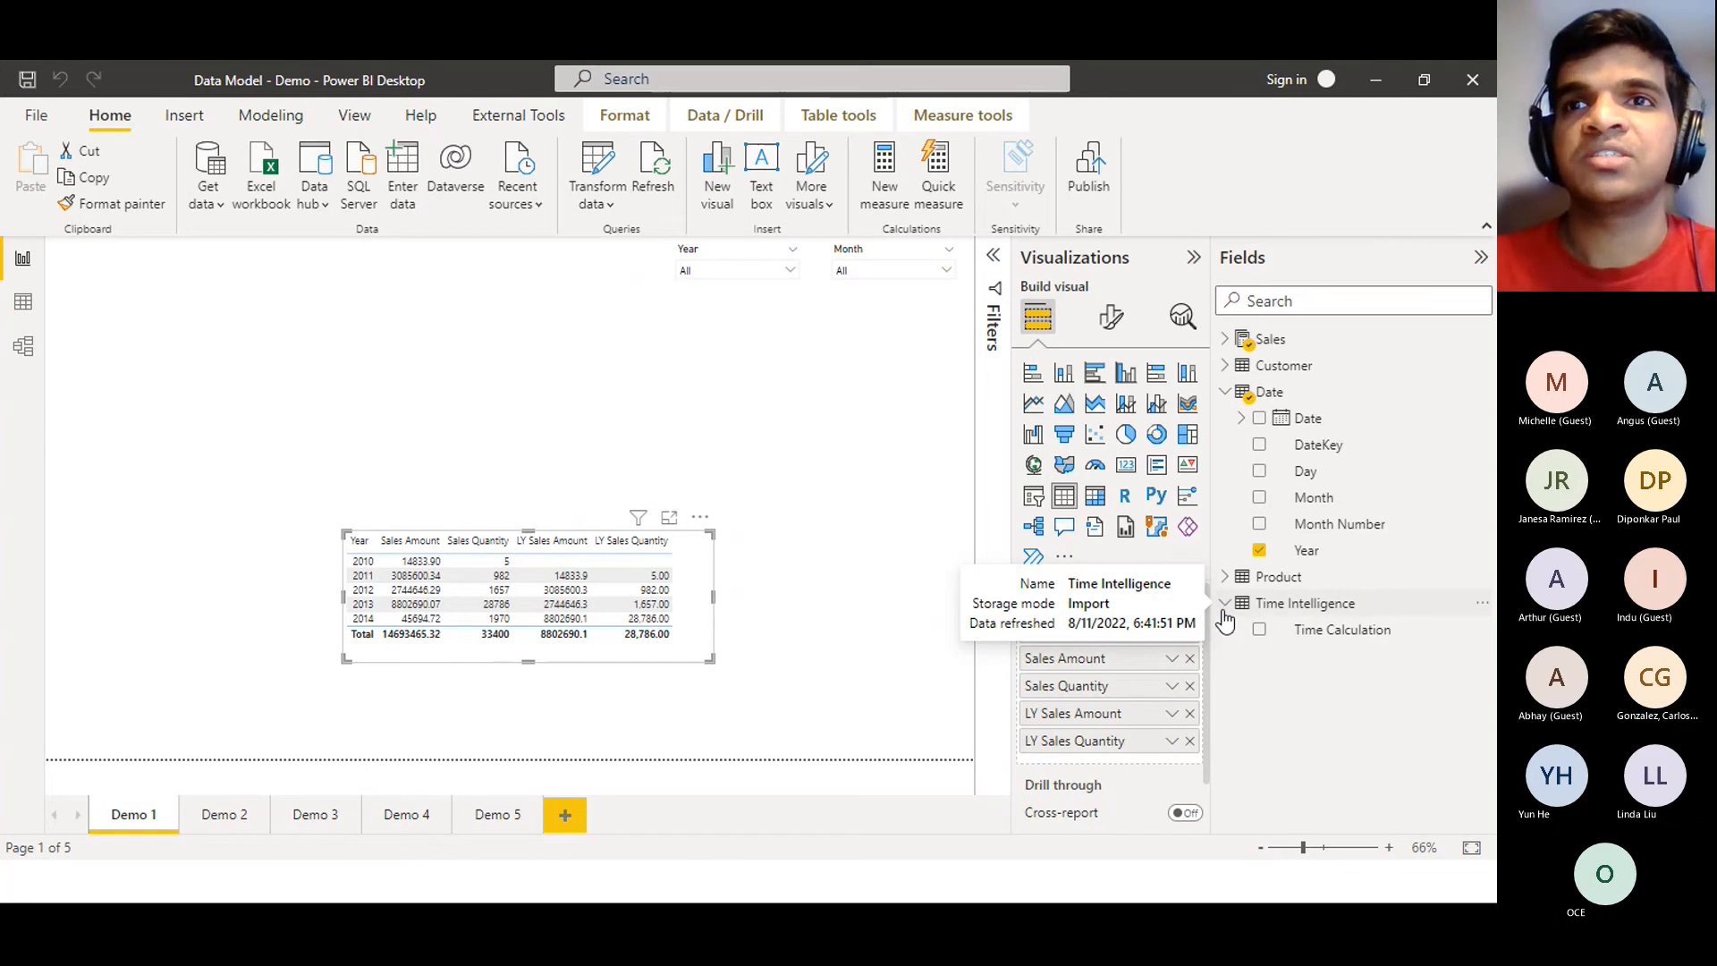
pyautogui.click(1224, 608)
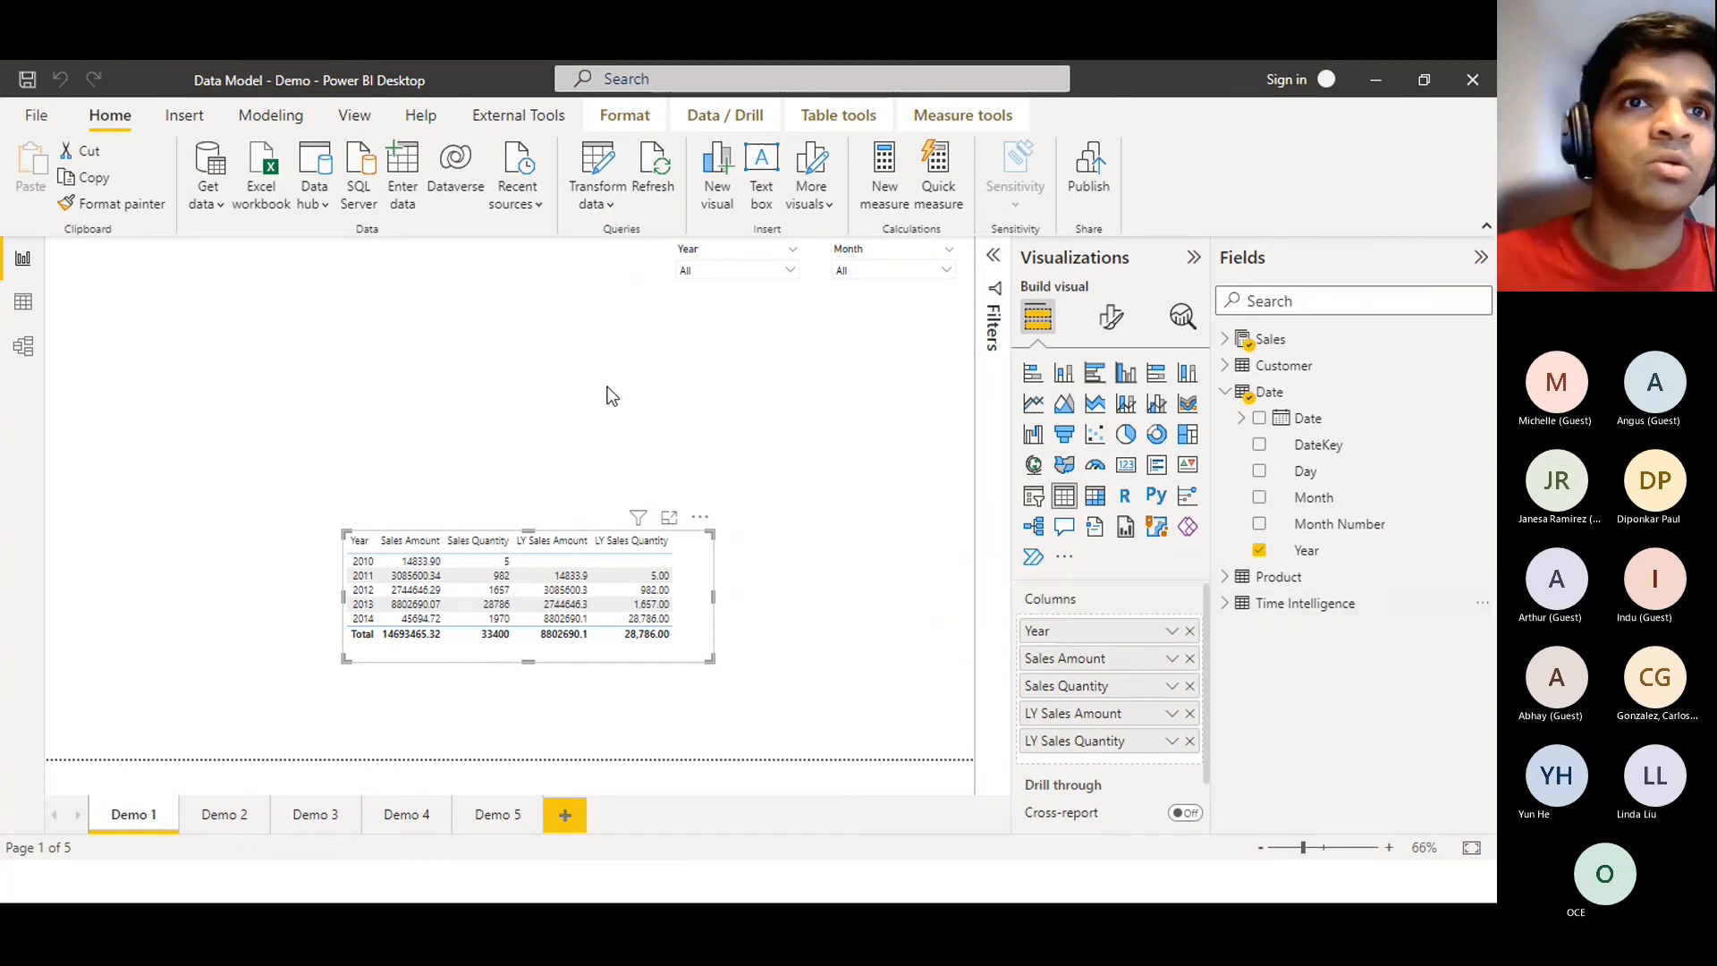
pyautogui.click(408, 371)
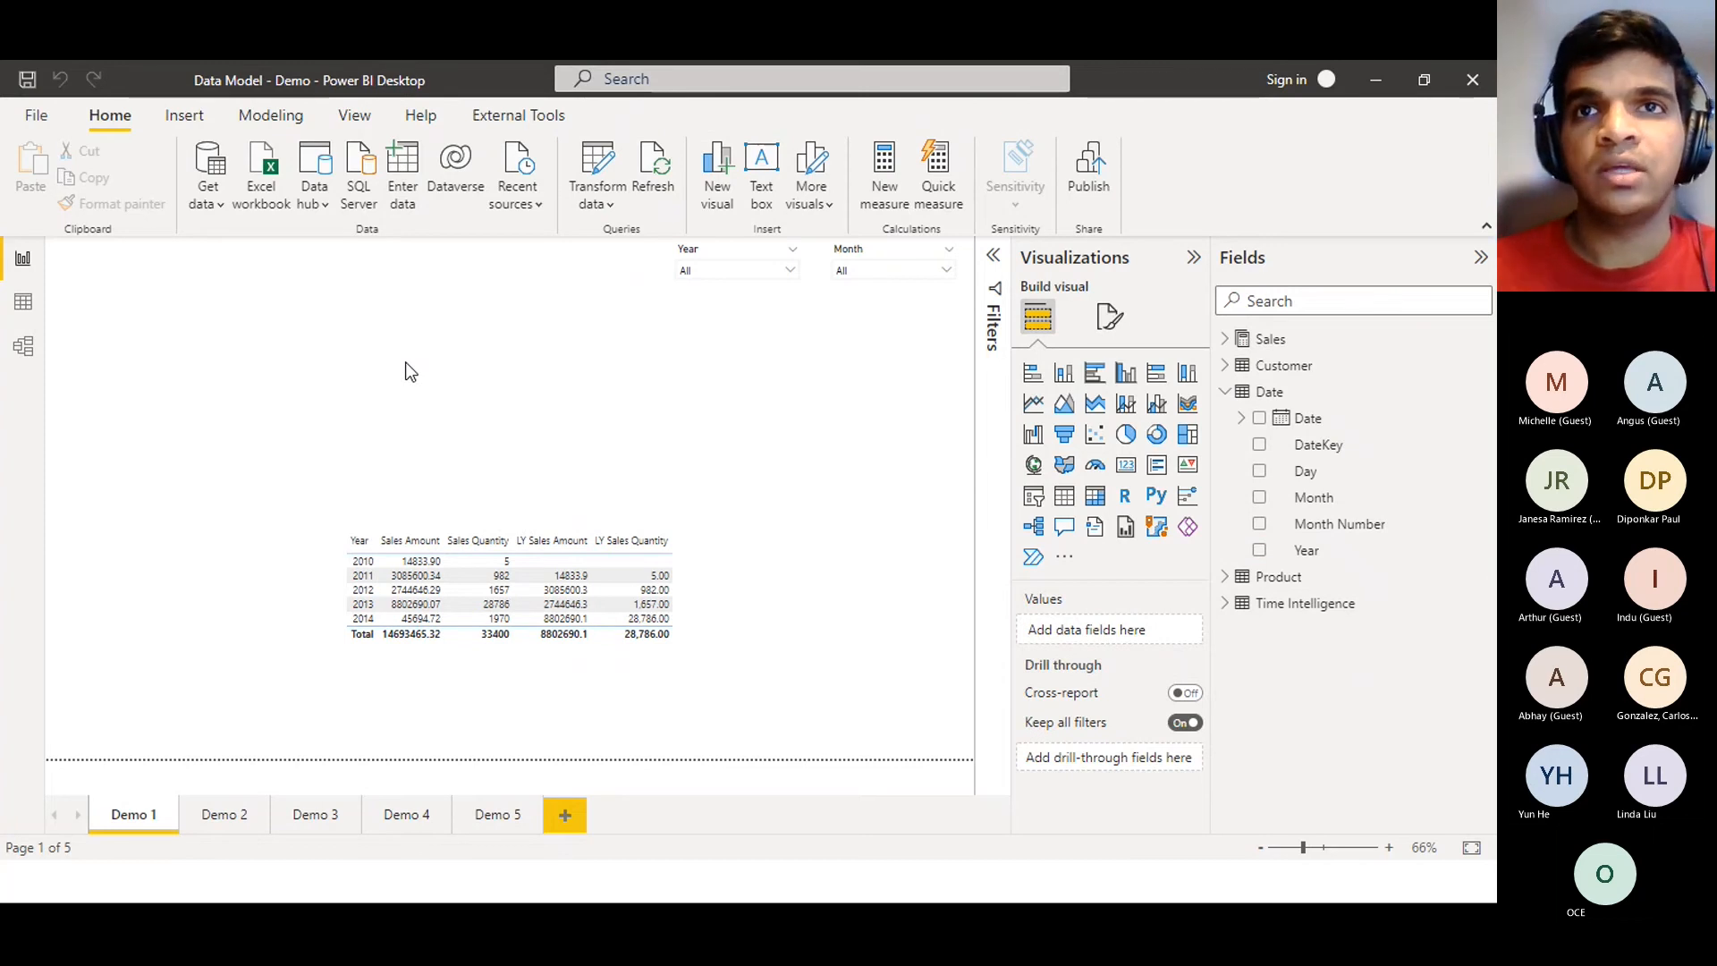
# Place a new table visual at the page's top-left and add Date's Year as a column
pyautogui.click(1059, 503)
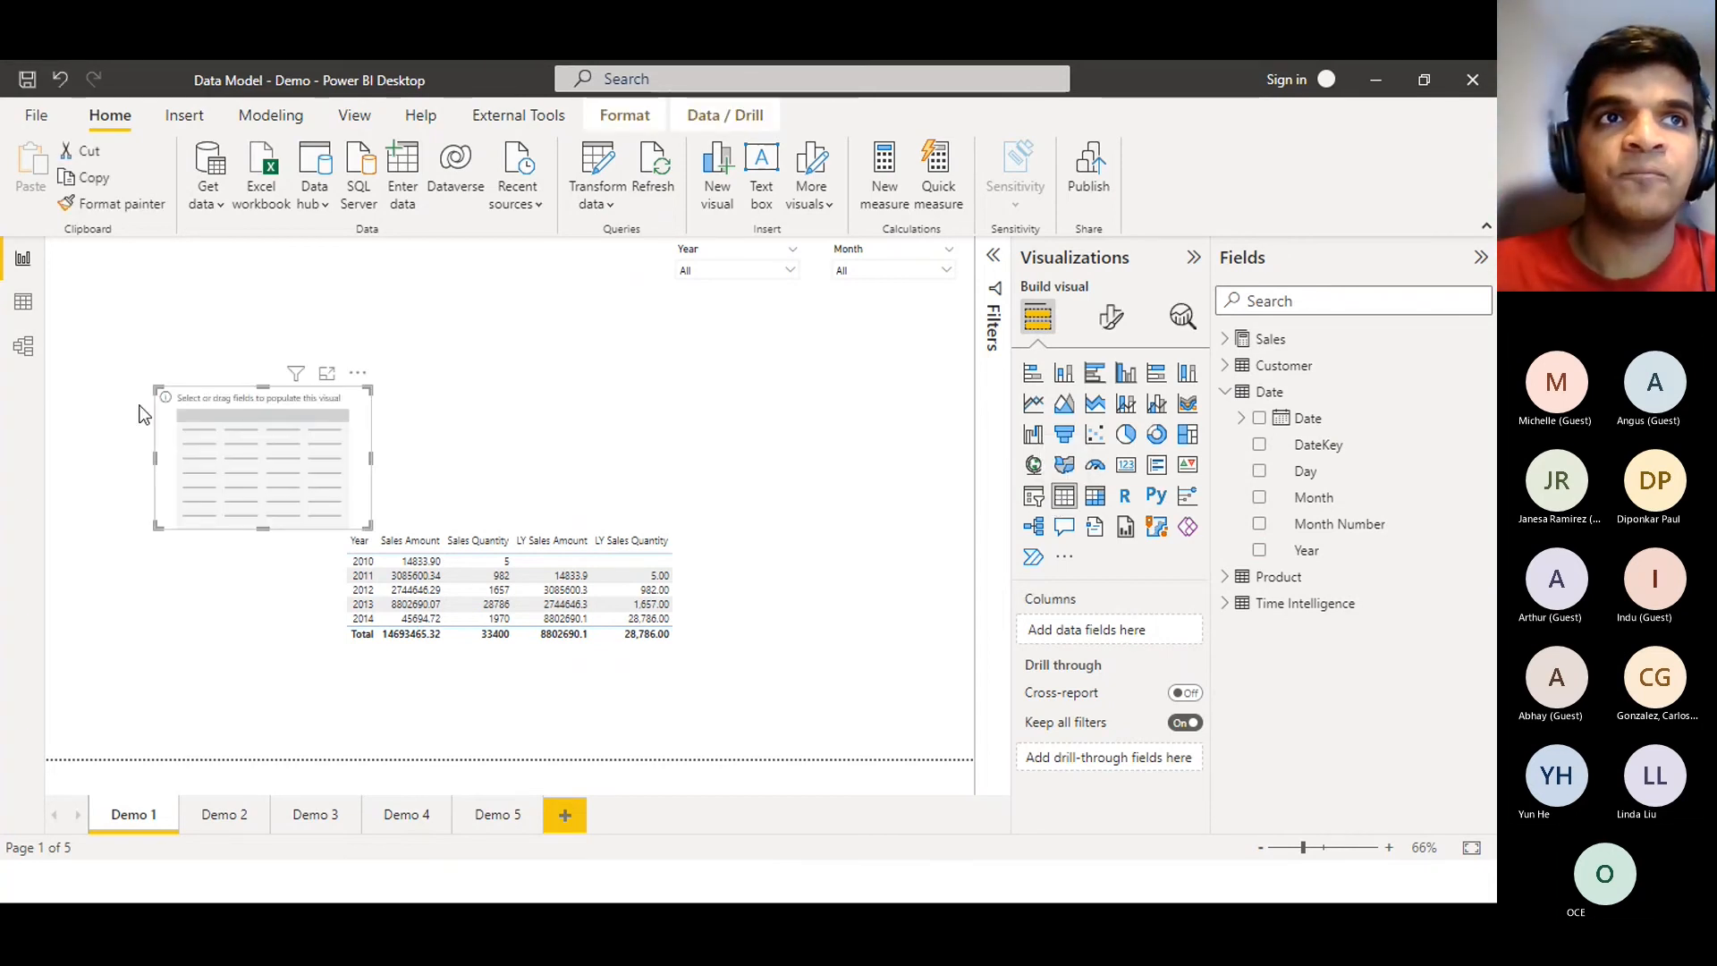
pyautogui.moveTo(295, 417); pyautogui.dragTo(334, 313)
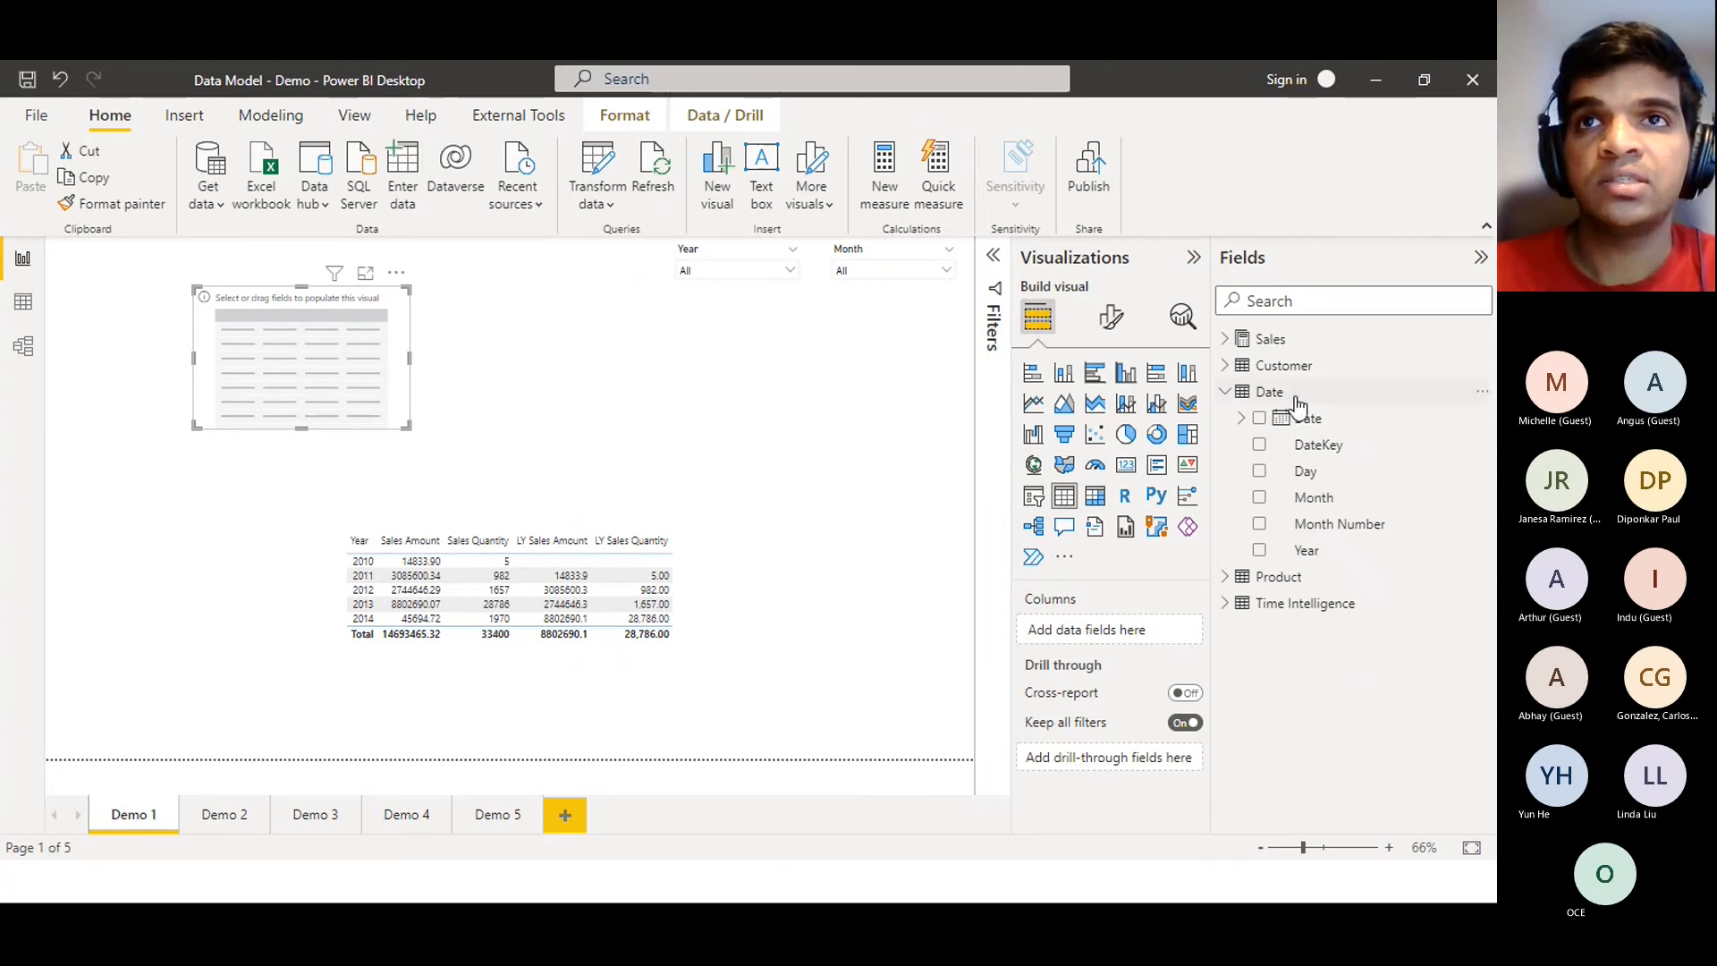
pyautogui.click(1227, 392)
pyautogui.click(1227, 393)
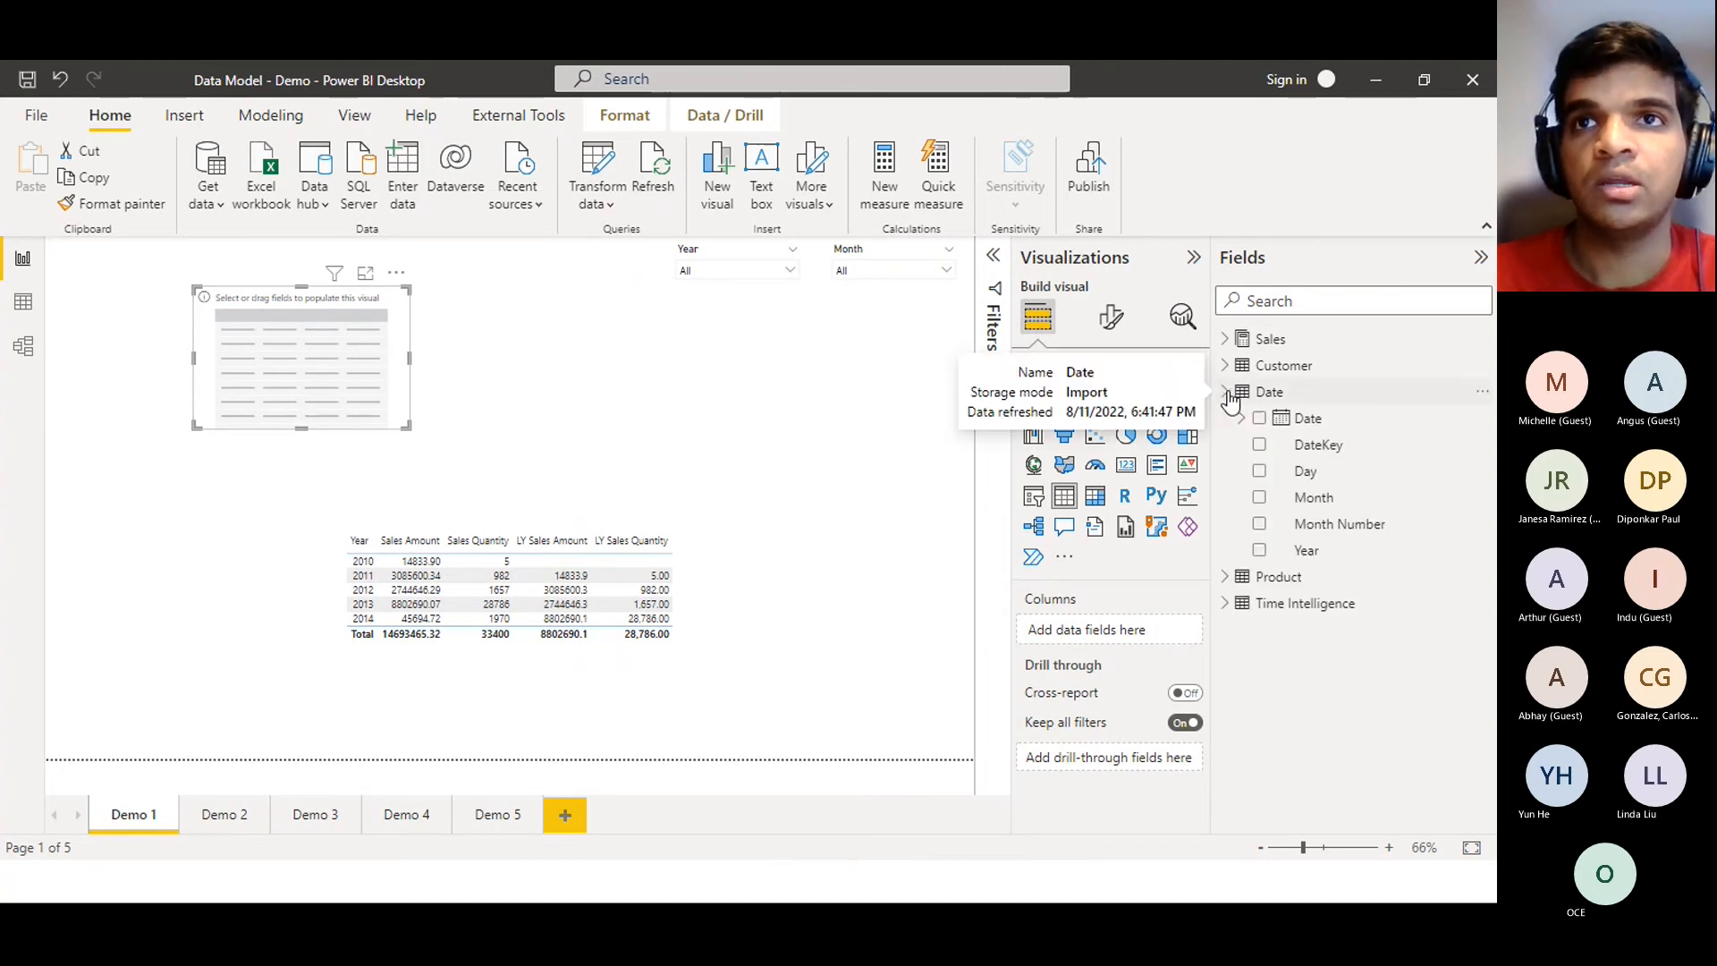
pyautogui.moveTo(1304, 555); pyautogui.dragTo(1103, 630)
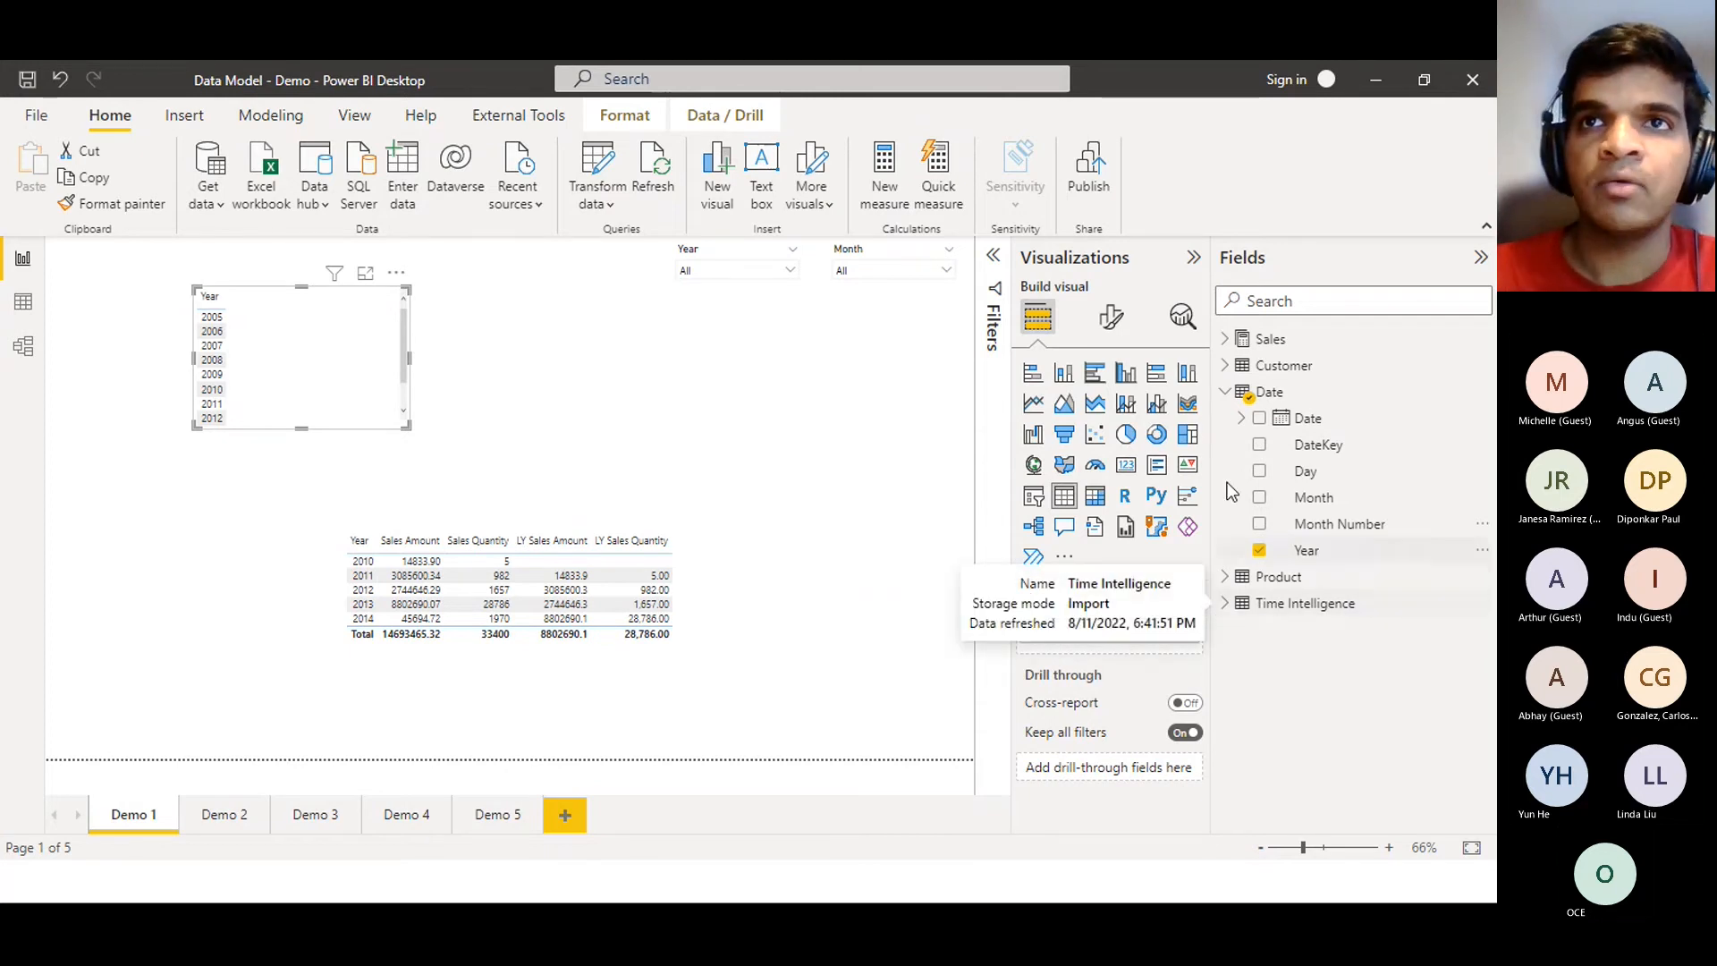
# Add the Sales Amount measure to the new table beside Year
pyautogui.click(1231, 367)
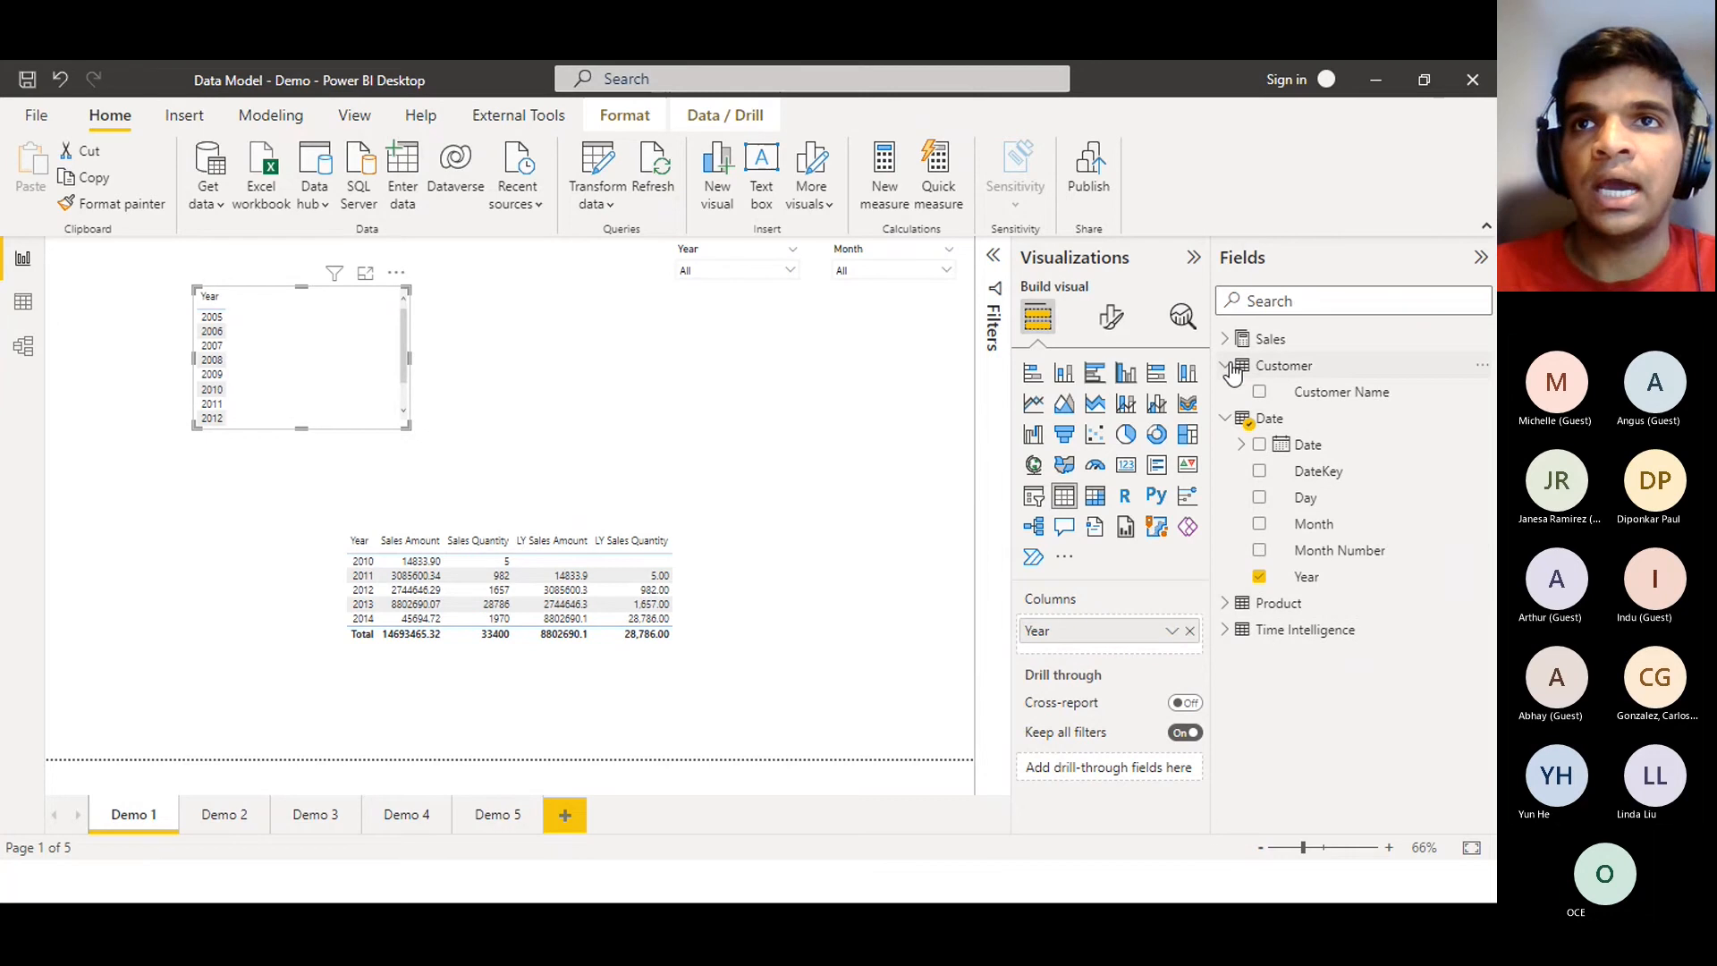
pyautogui.click(1232, 340)
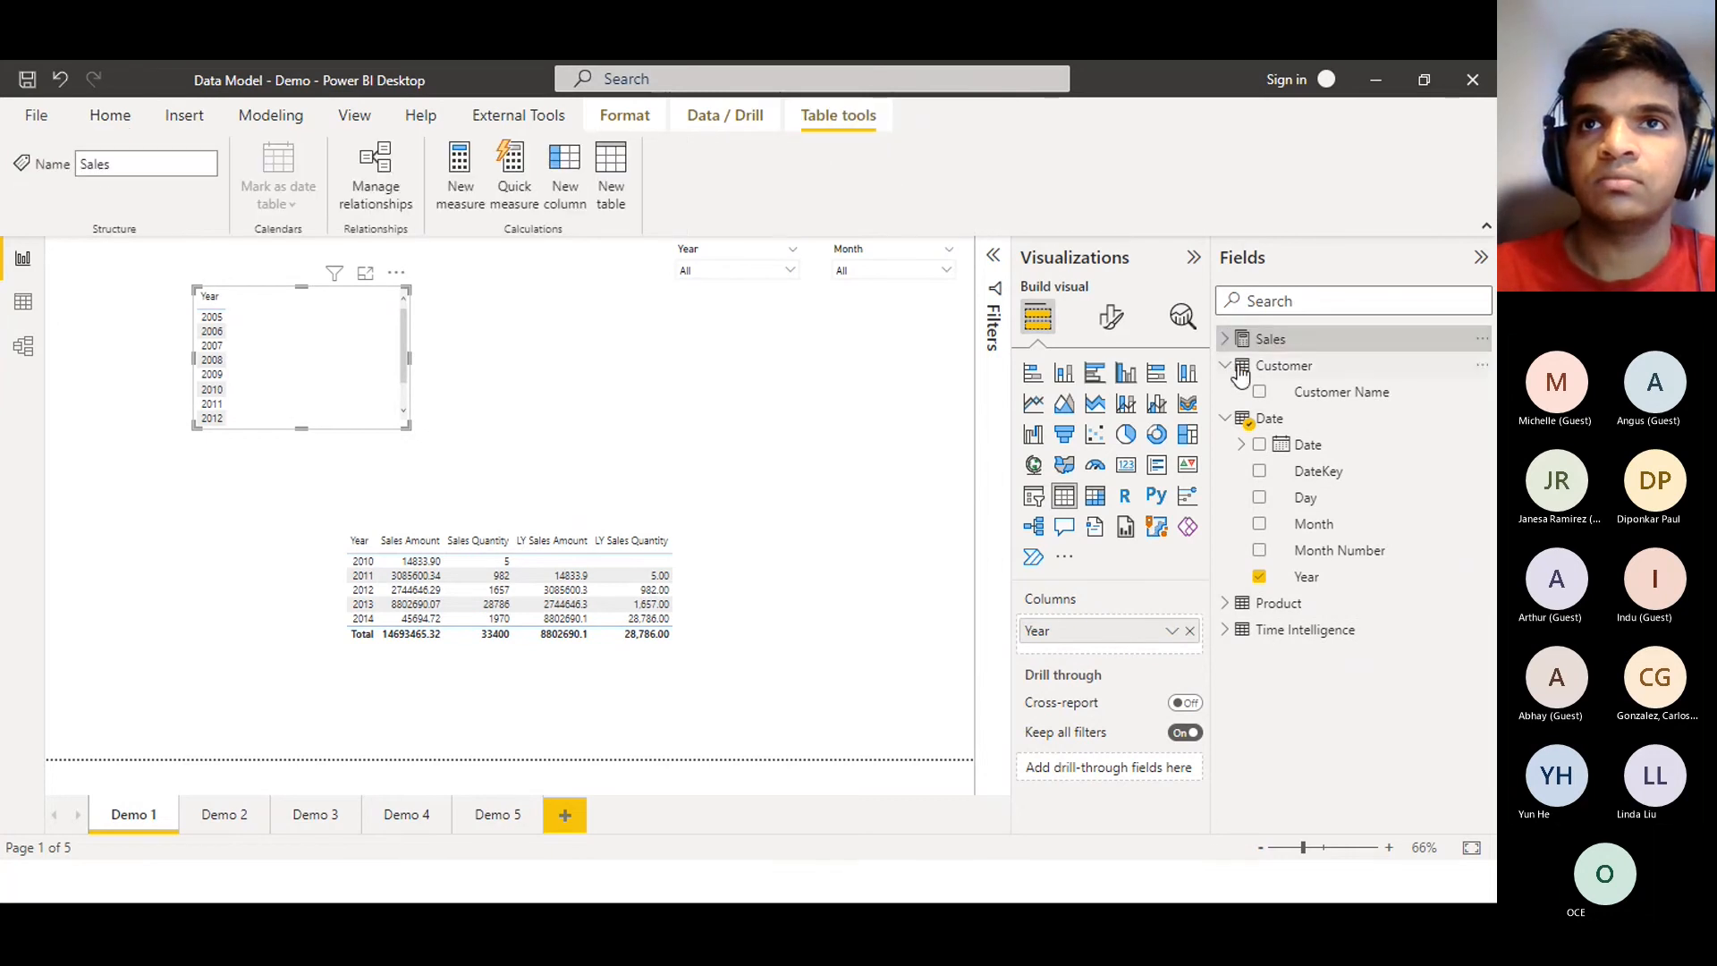
pyautogui.click(1225, 339)
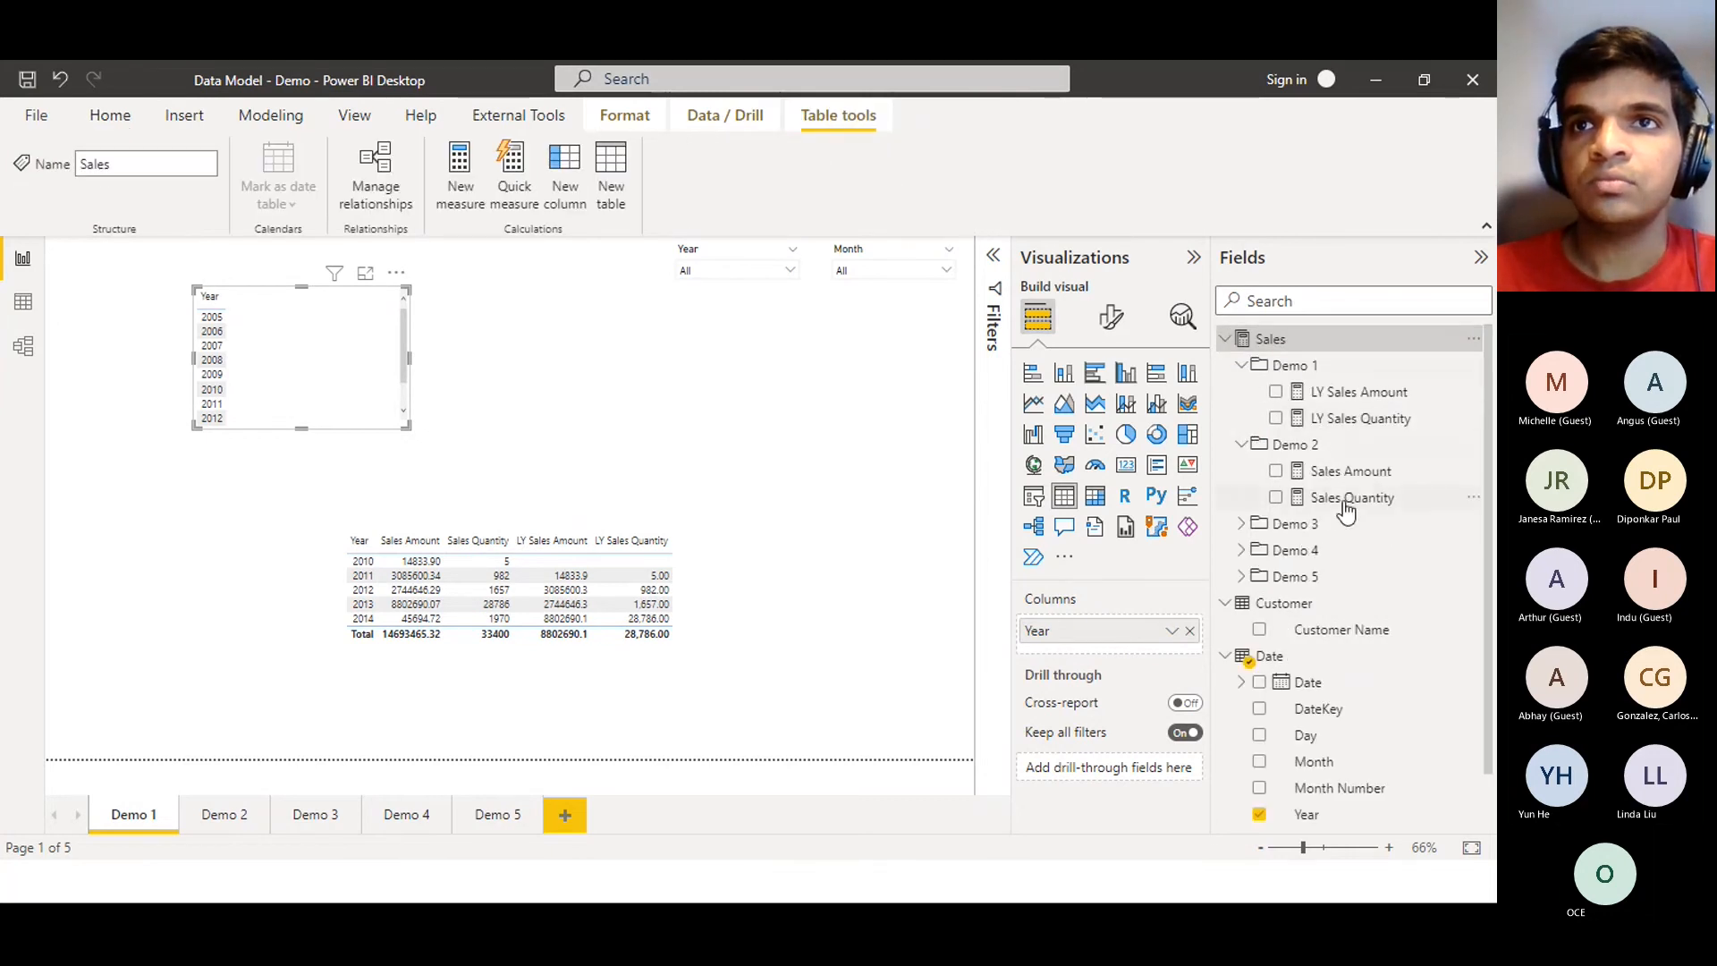
pyautogui.moveTo(1349, 473); pyautogui.dragTo(1180, 642)
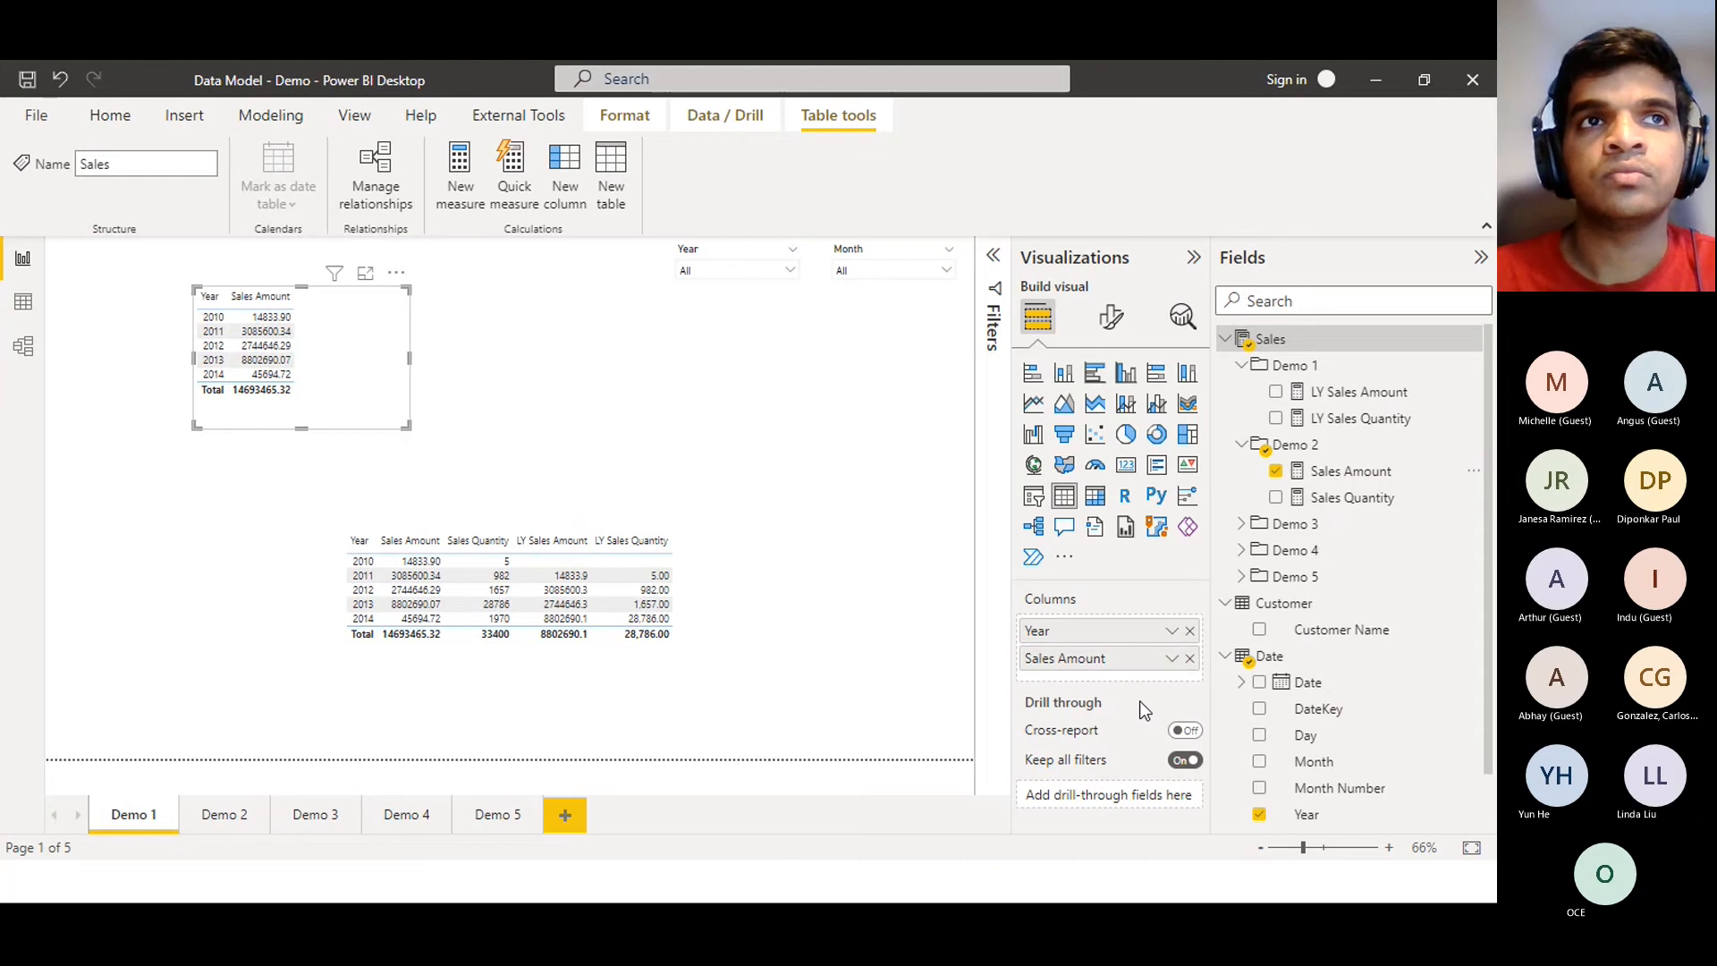
pyautogui.click(1225, 339)
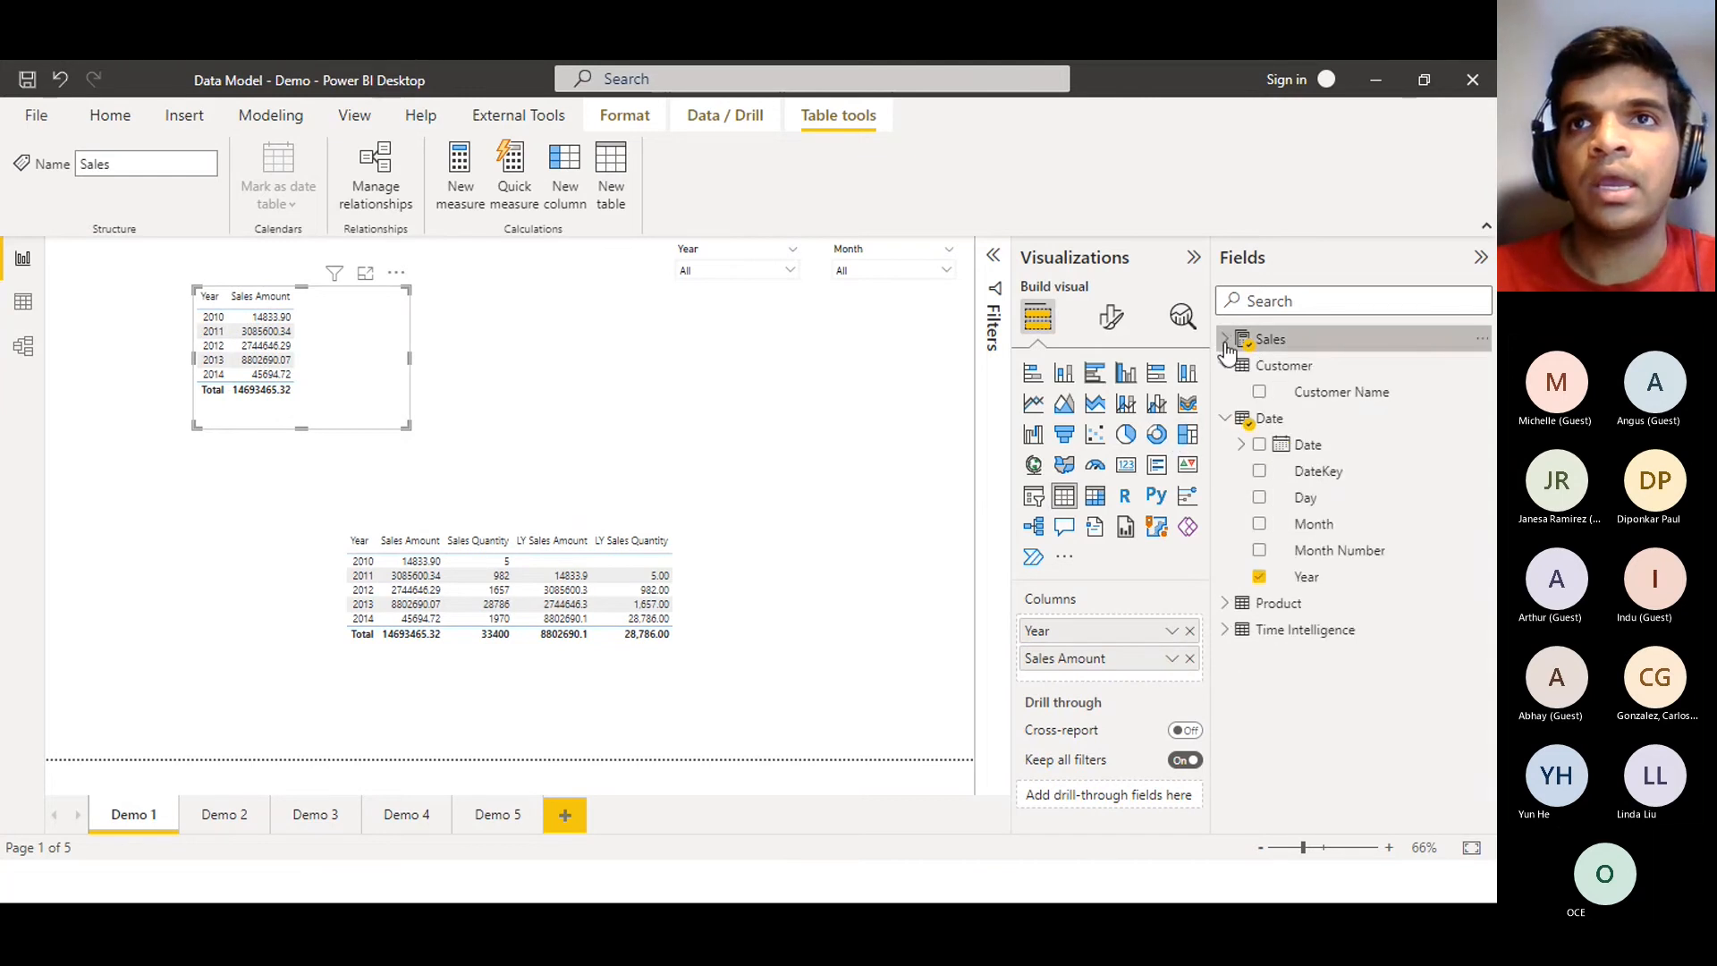
# Add a Time Calculation slicer to the page and enlarge the Sales Amount by Year table
pyautogui.click(1233, 630)
pyautogui.moveTo(1330, 656); pyautogui.dragTo(722, 357)
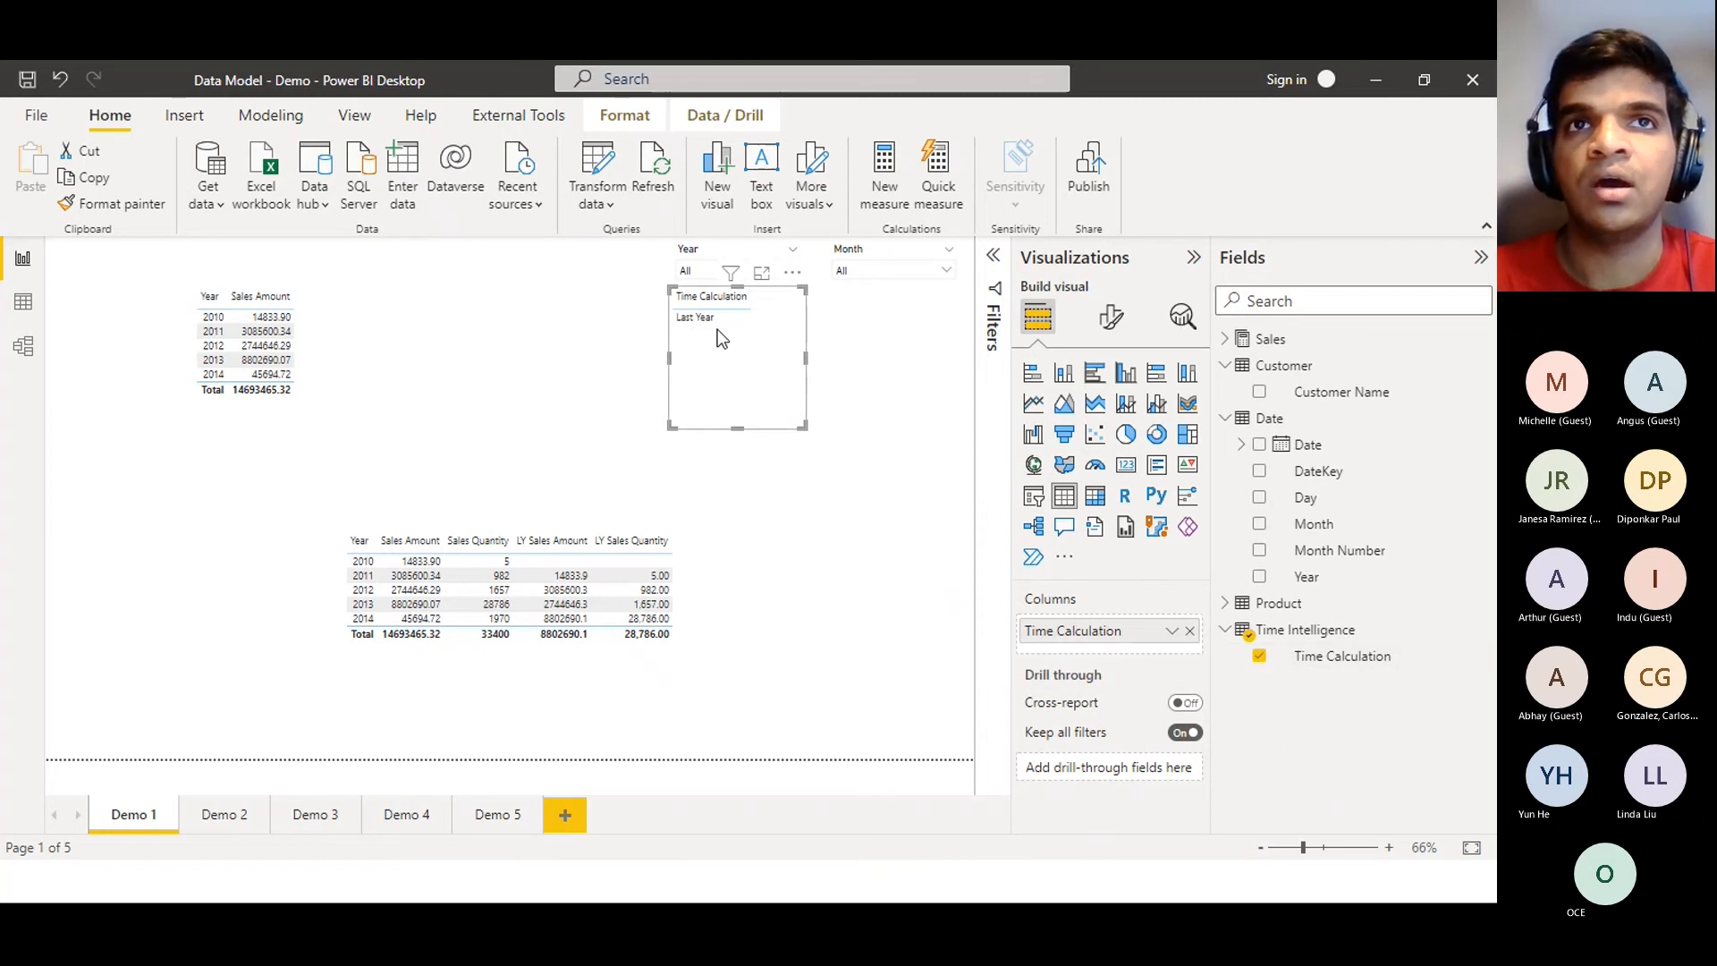
pyautogui.click(1038, 501)
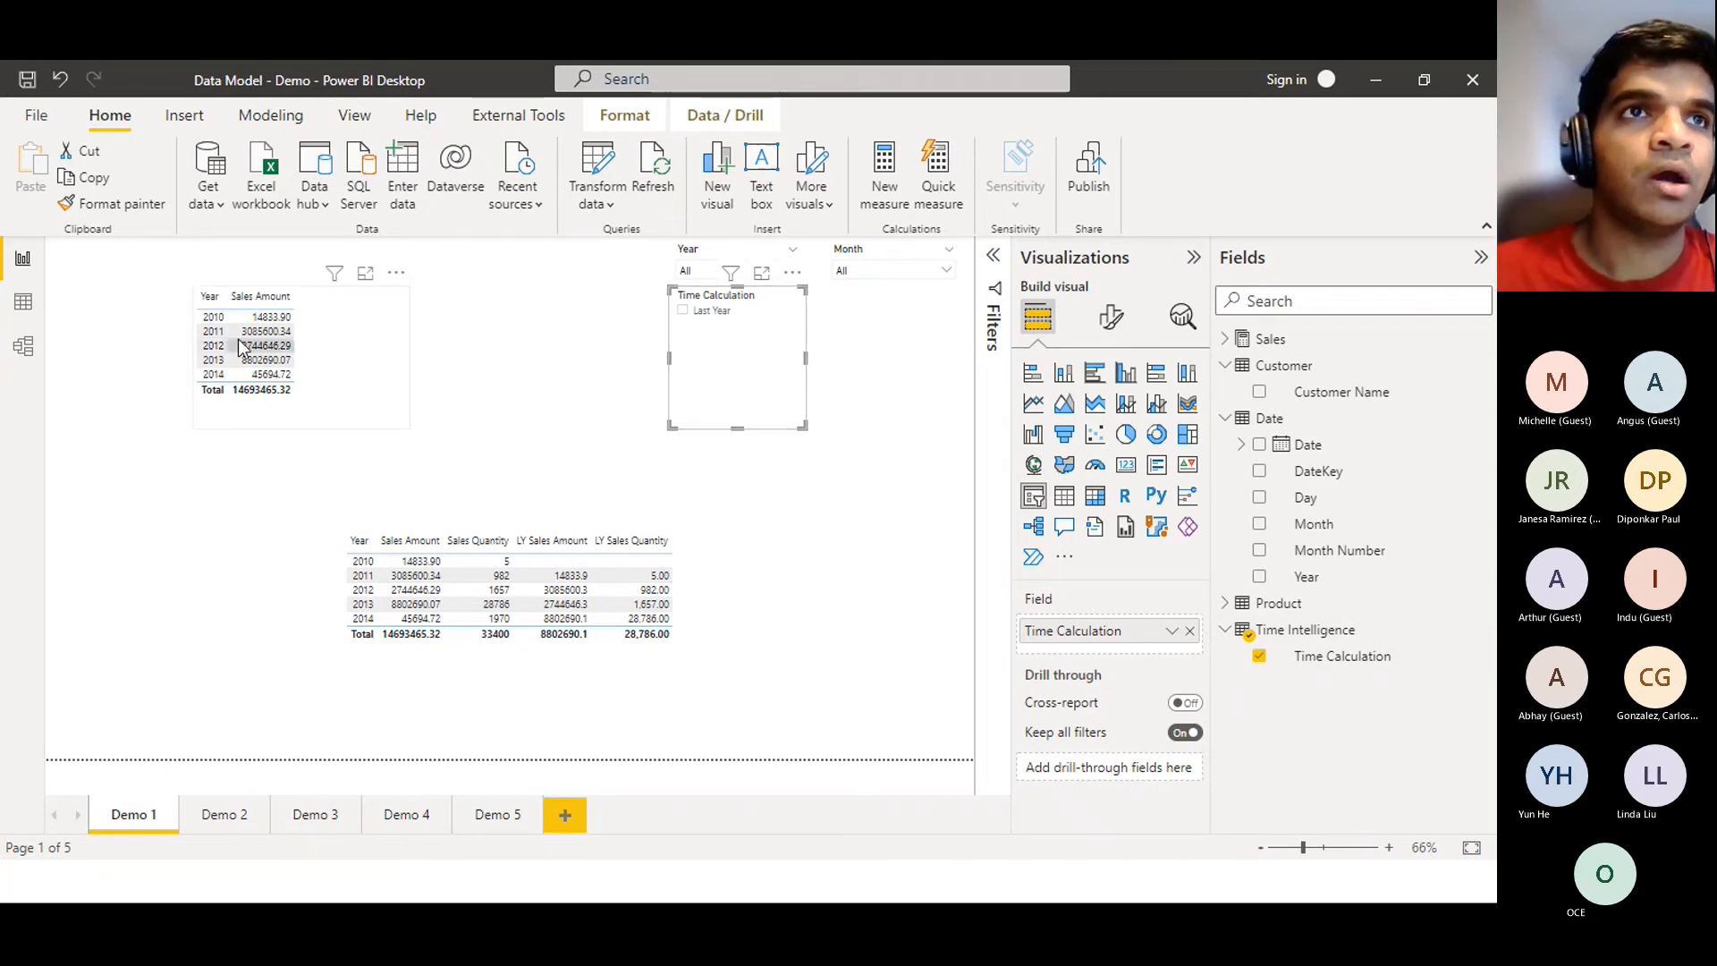
pyautogui.click(384, 373)
pyautogui.moveTo(401, 425); pyautogui.dragTo(654, 495)
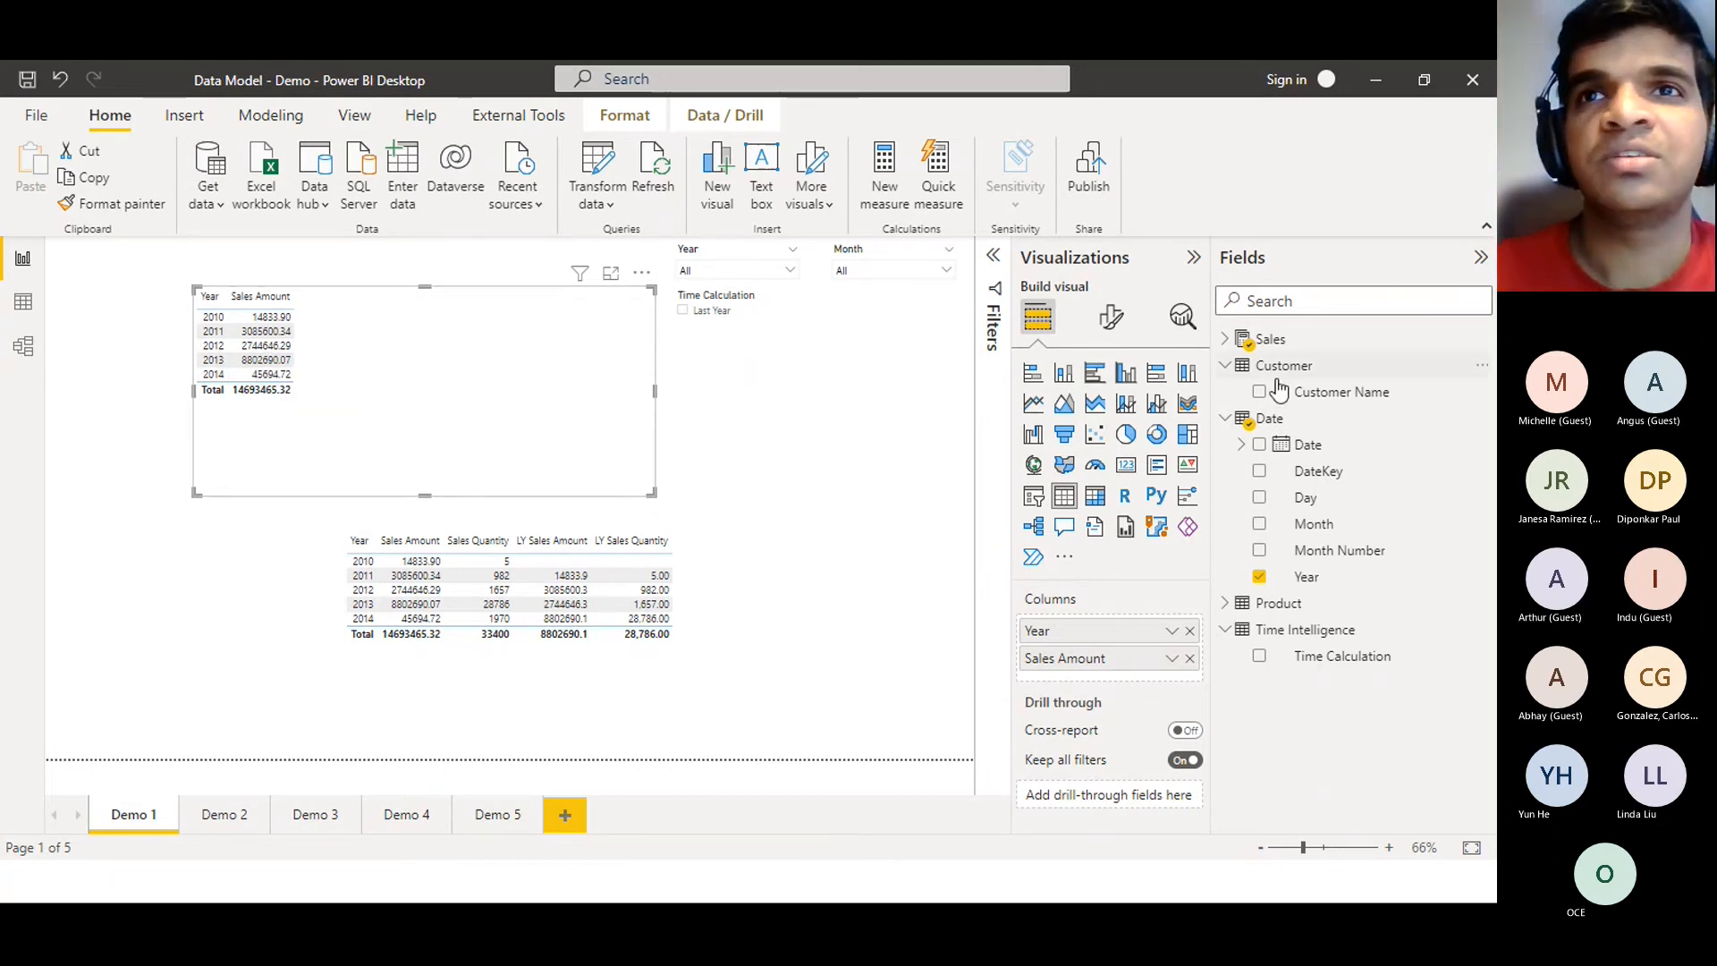
# Turn on thousands separators for the Demo 2 Sales Amount measure, e.g. 14,833.90
pyautogui.click(1231, 342)
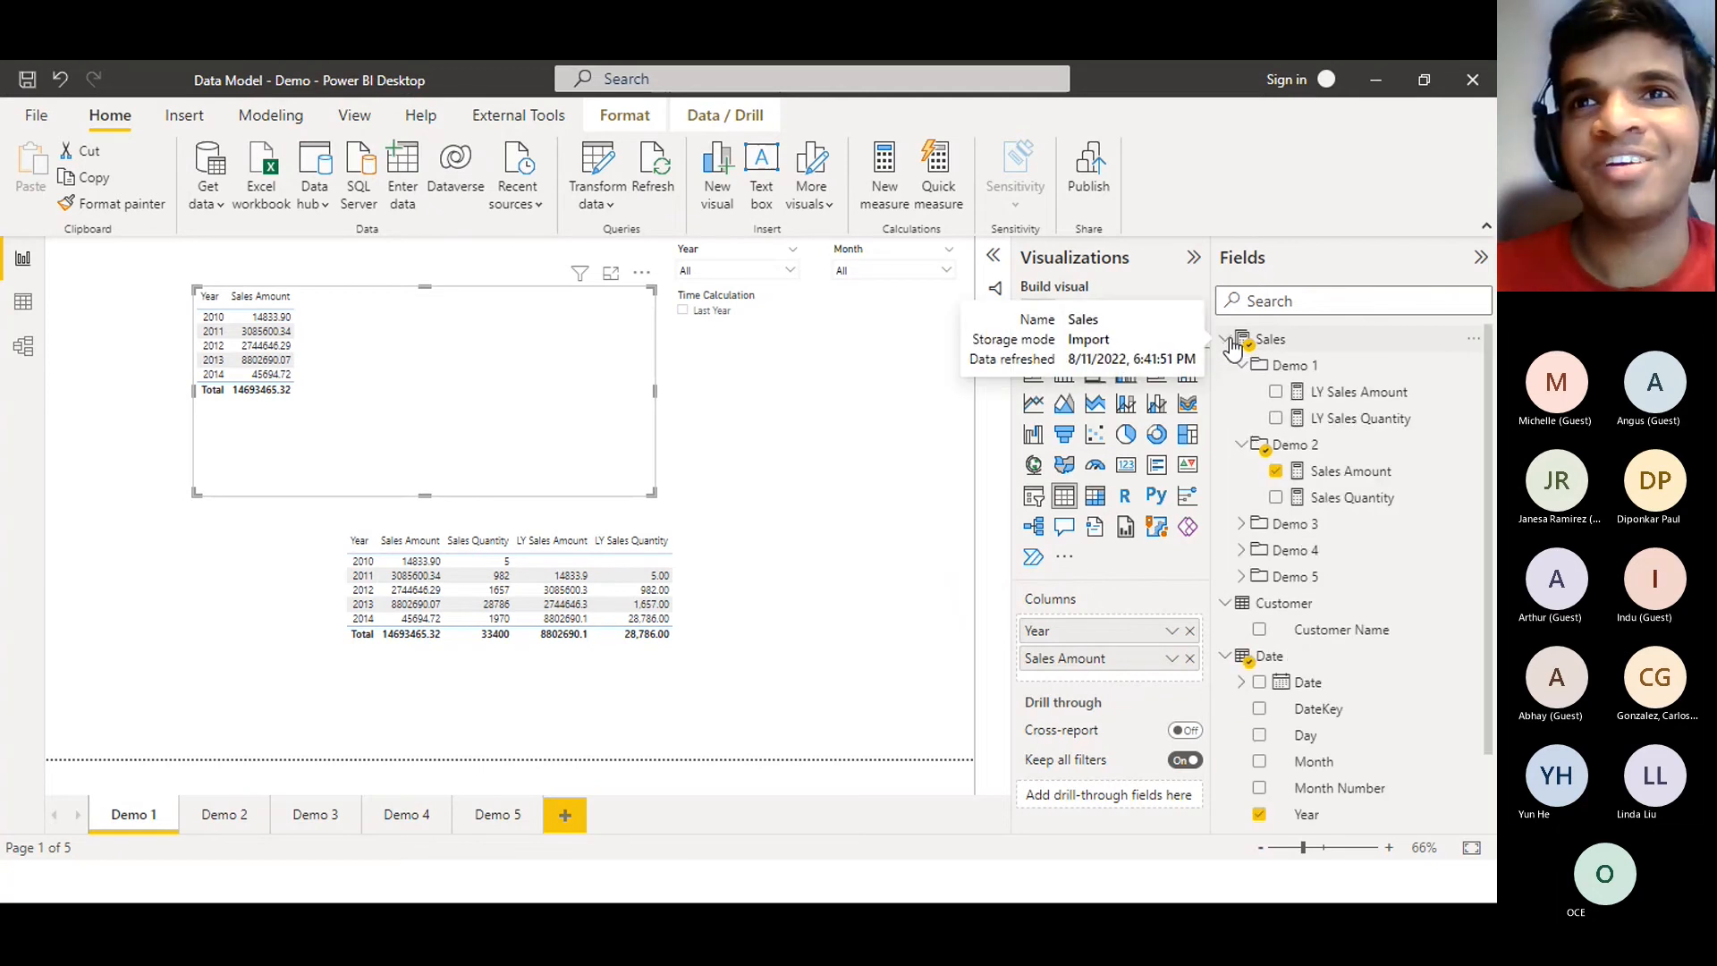
pyautogui.click(1324, 471)
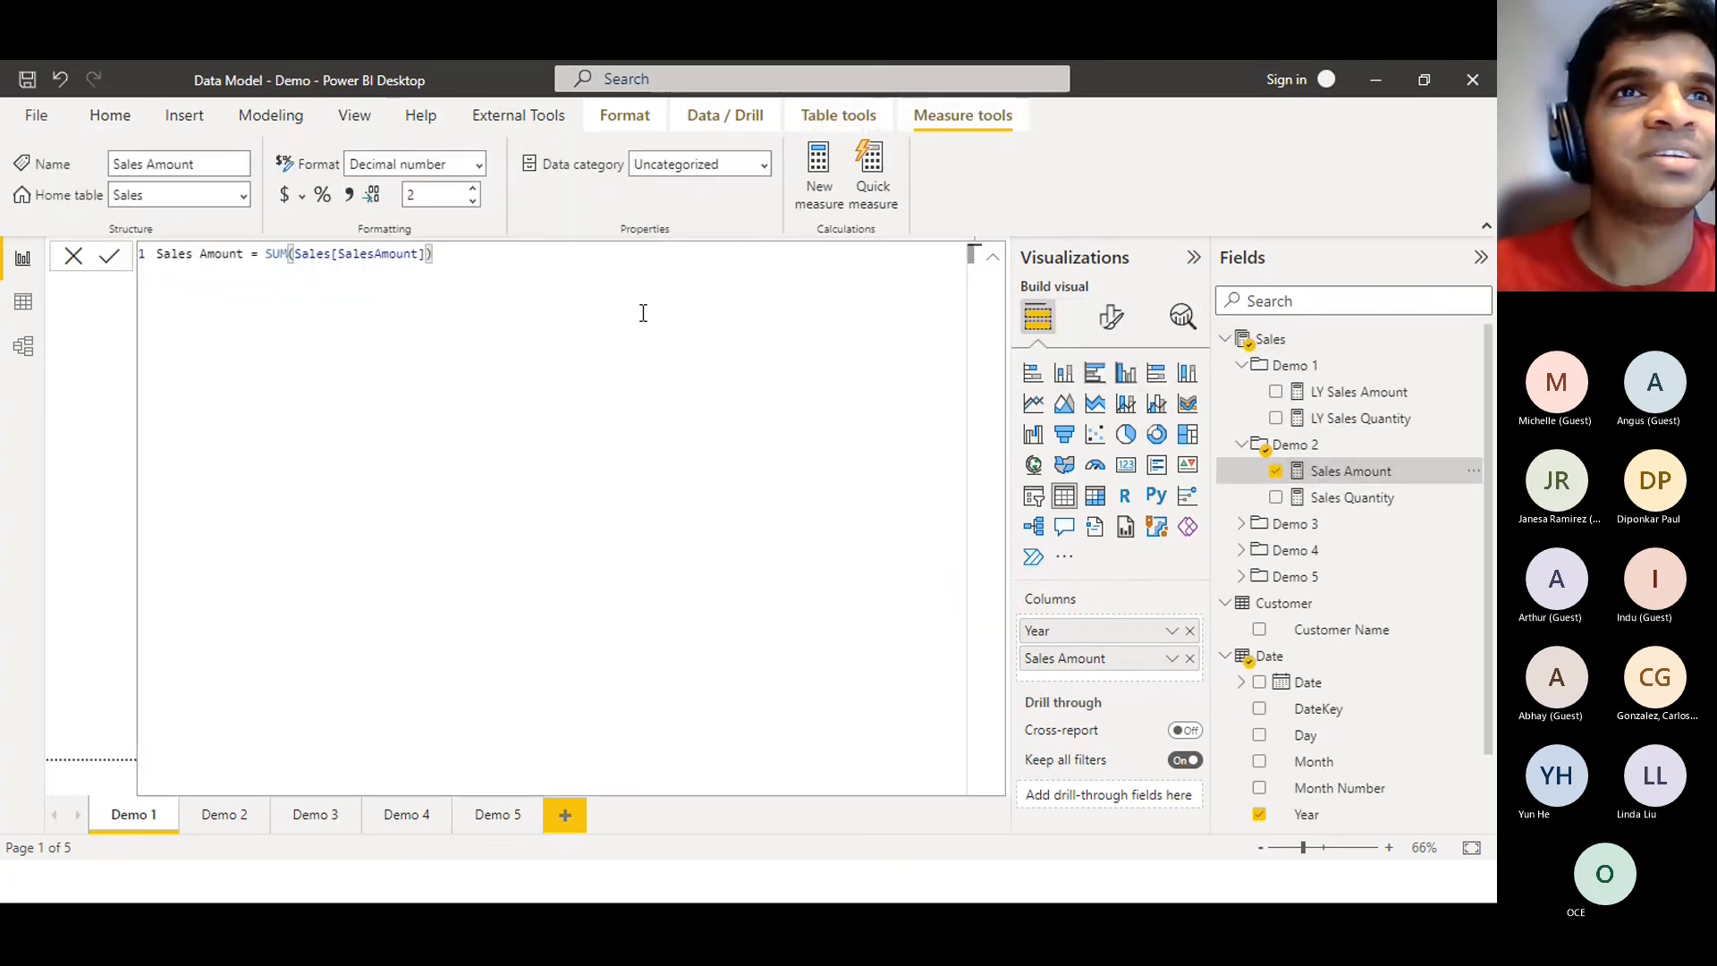
pyautogui.click(357, 192)
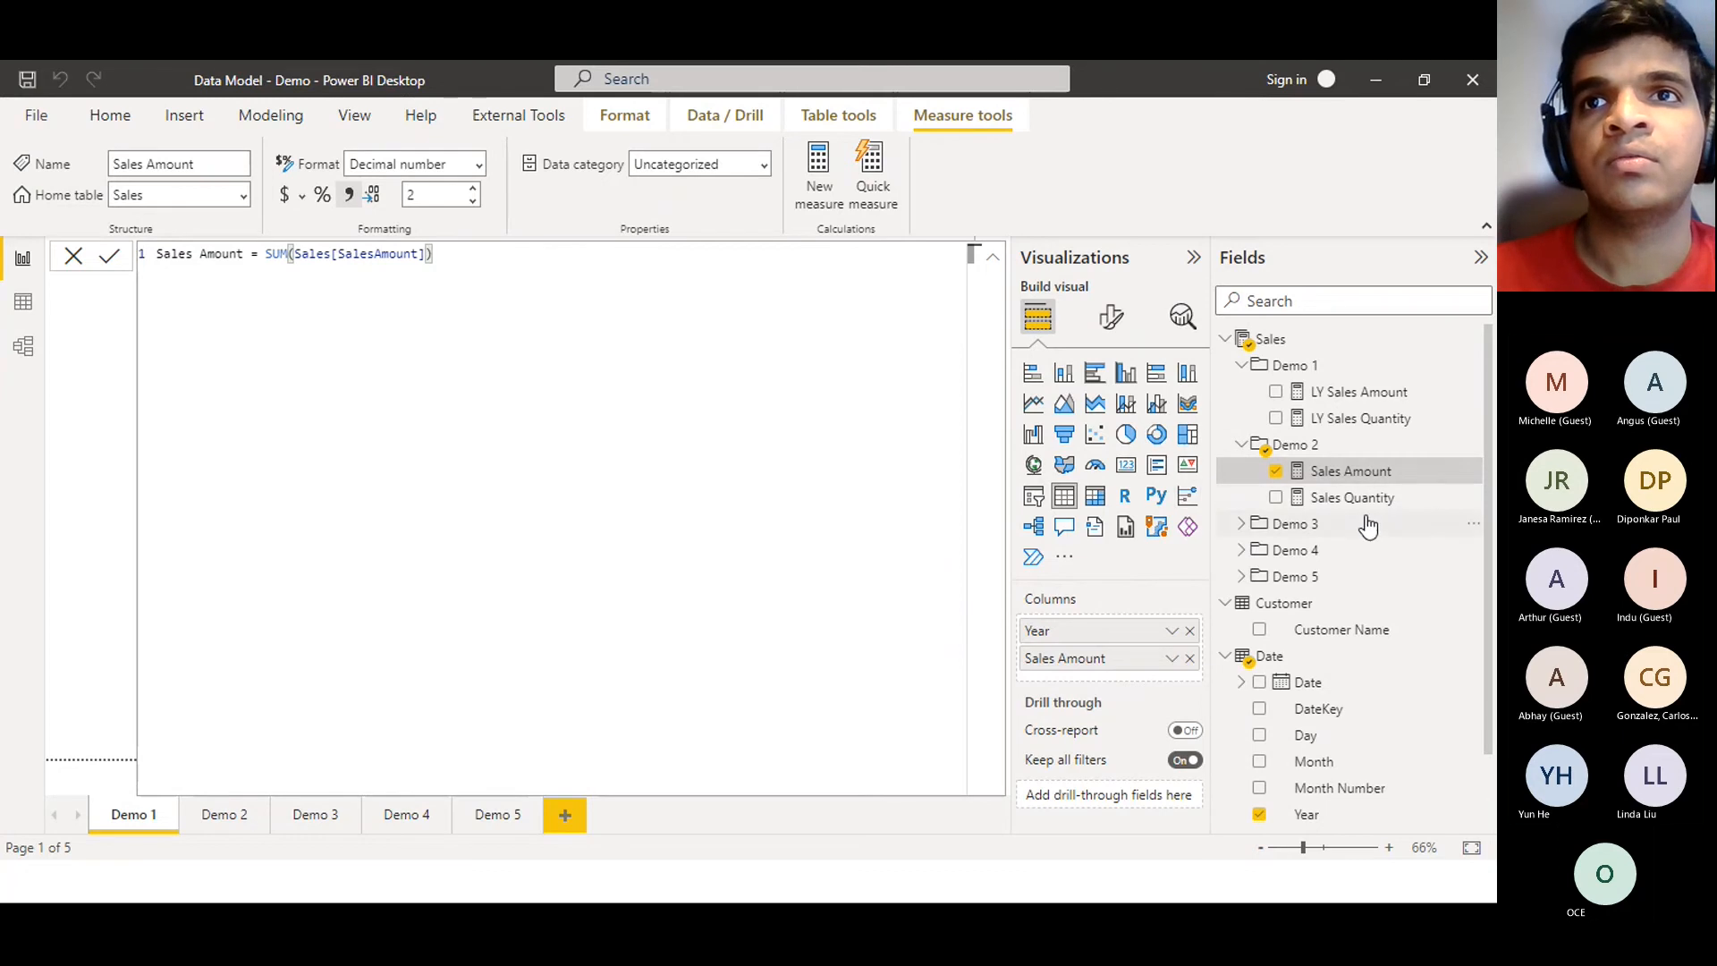
pyautogui.click(72, 263)
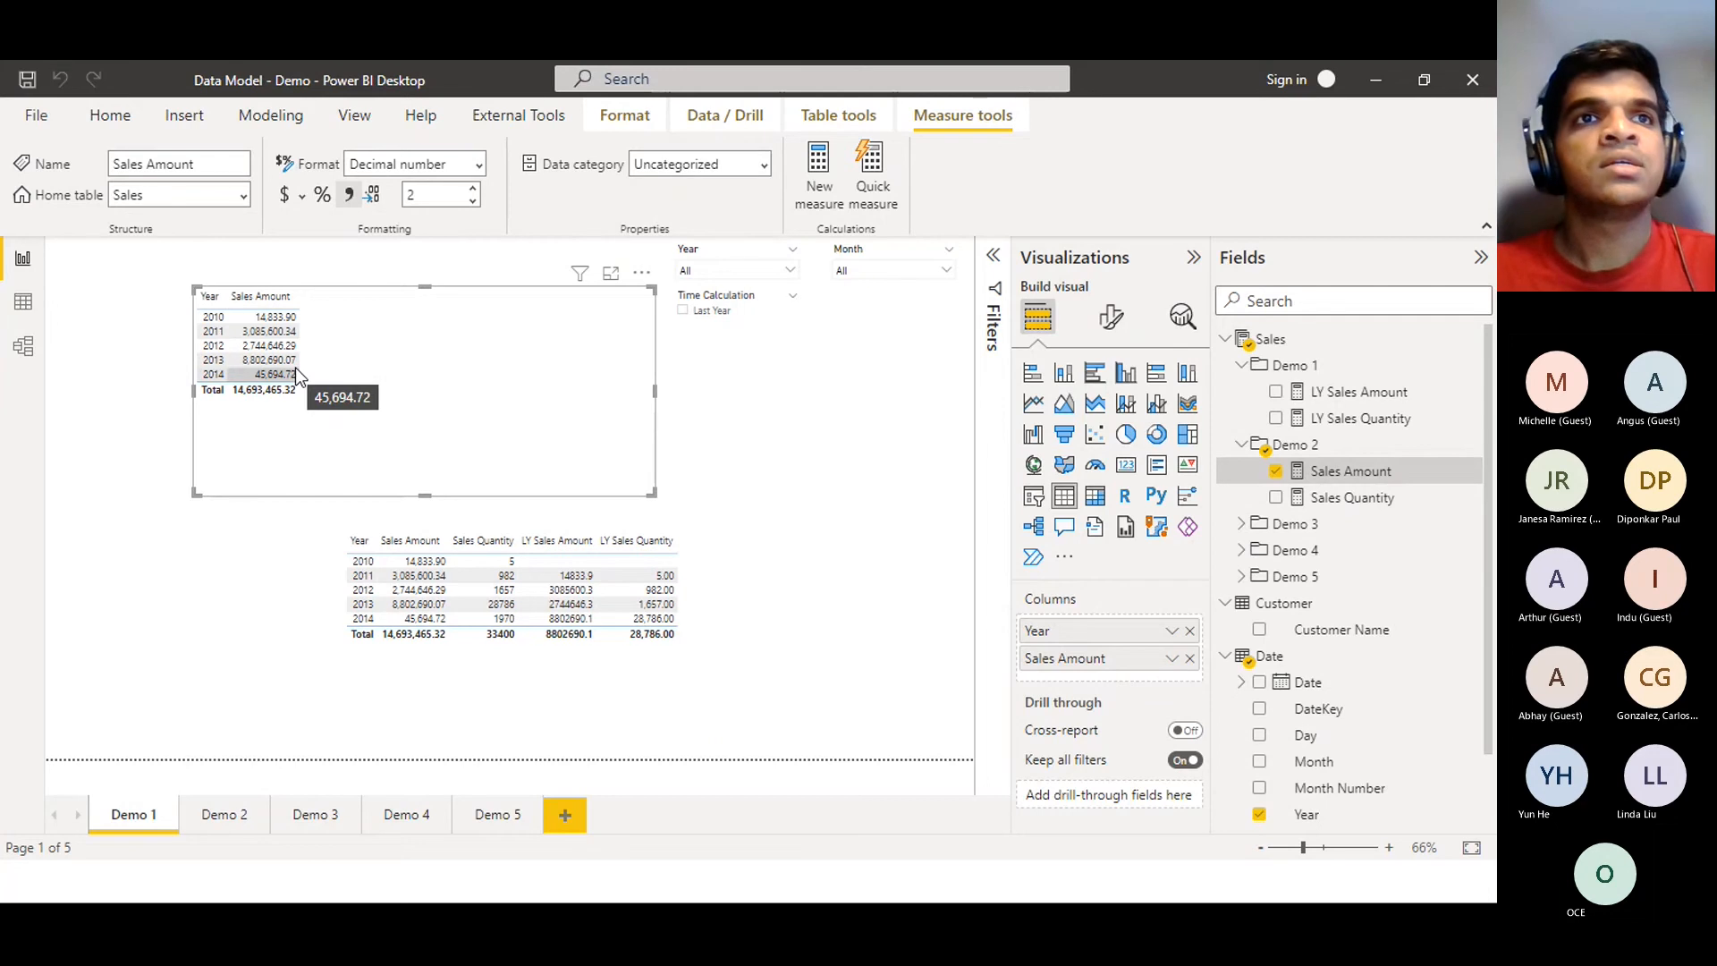
# Select Last Year in the Time Calculation slicer, toggling it off and on to compare totals
pyautogui.click(703, 315)
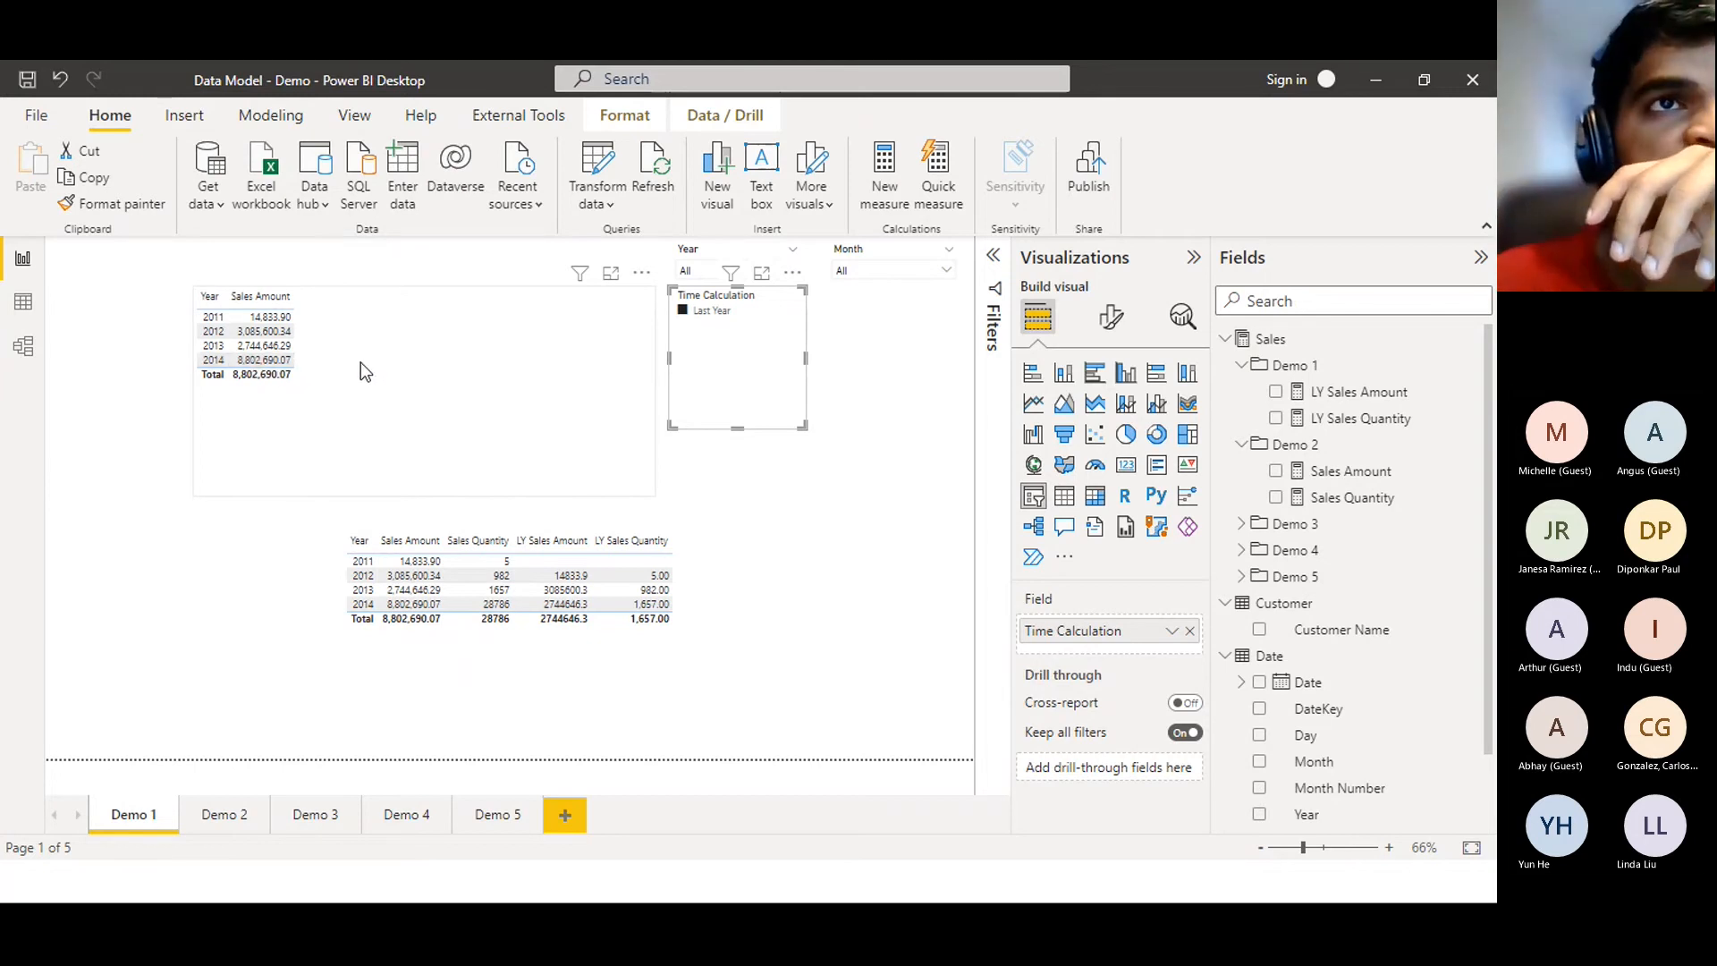
pyautogui.click(703, 320)
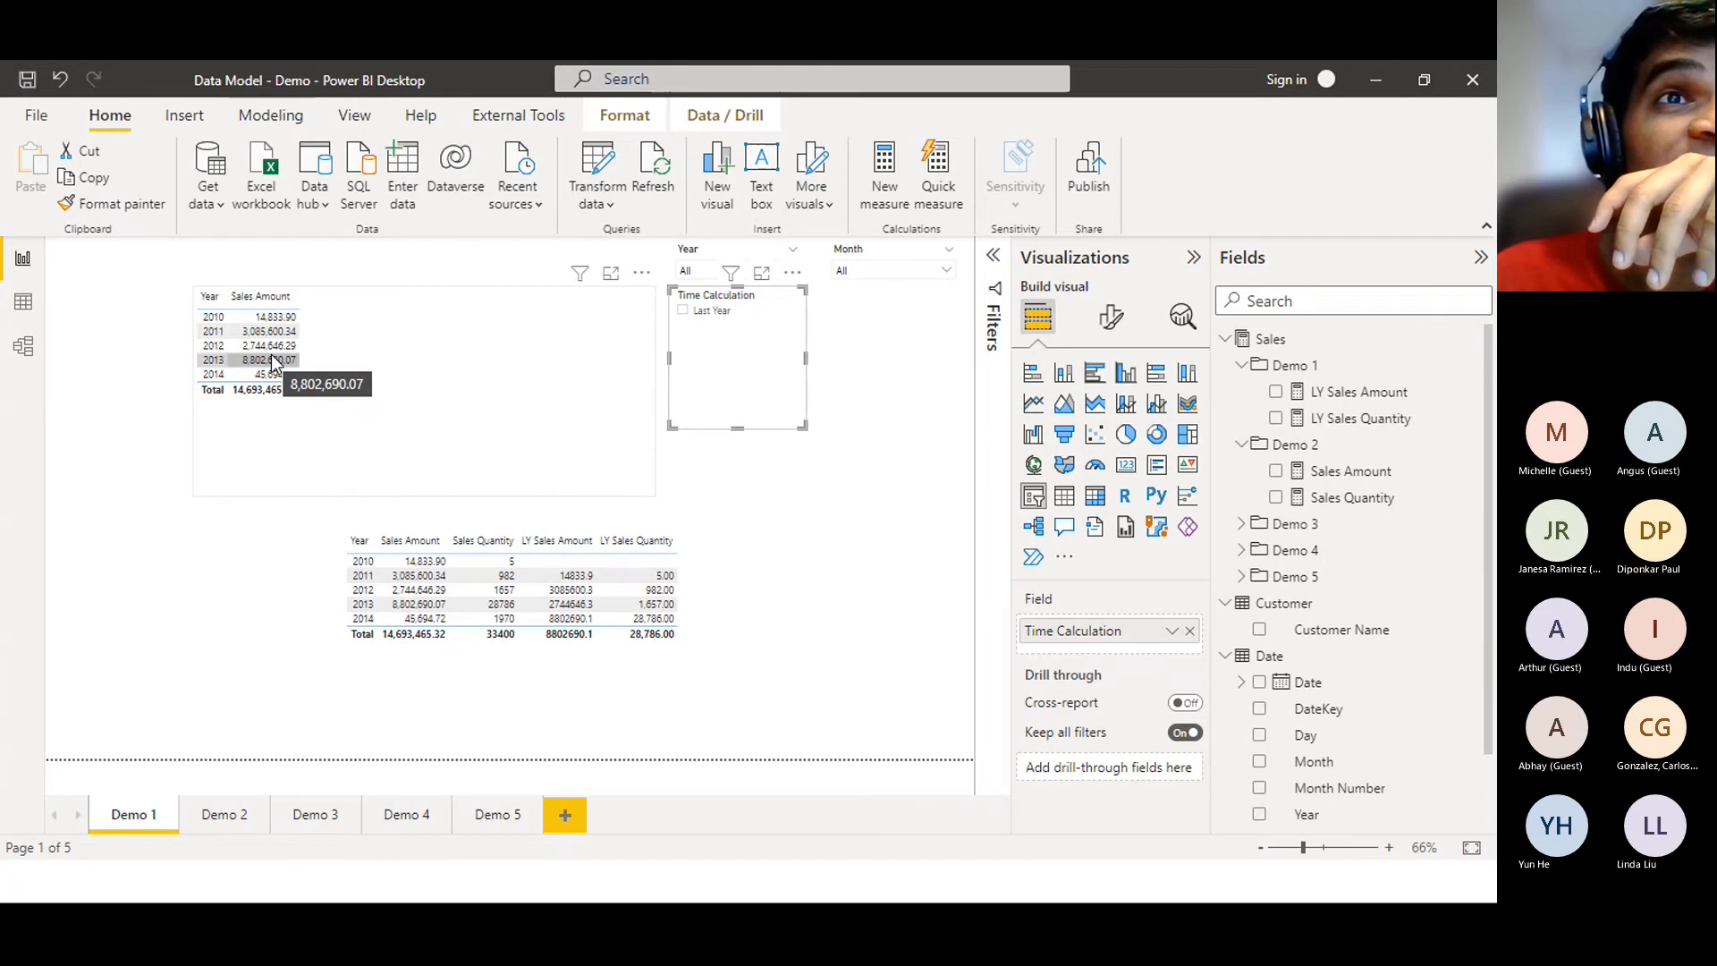
pyautogui.click(708, 326)
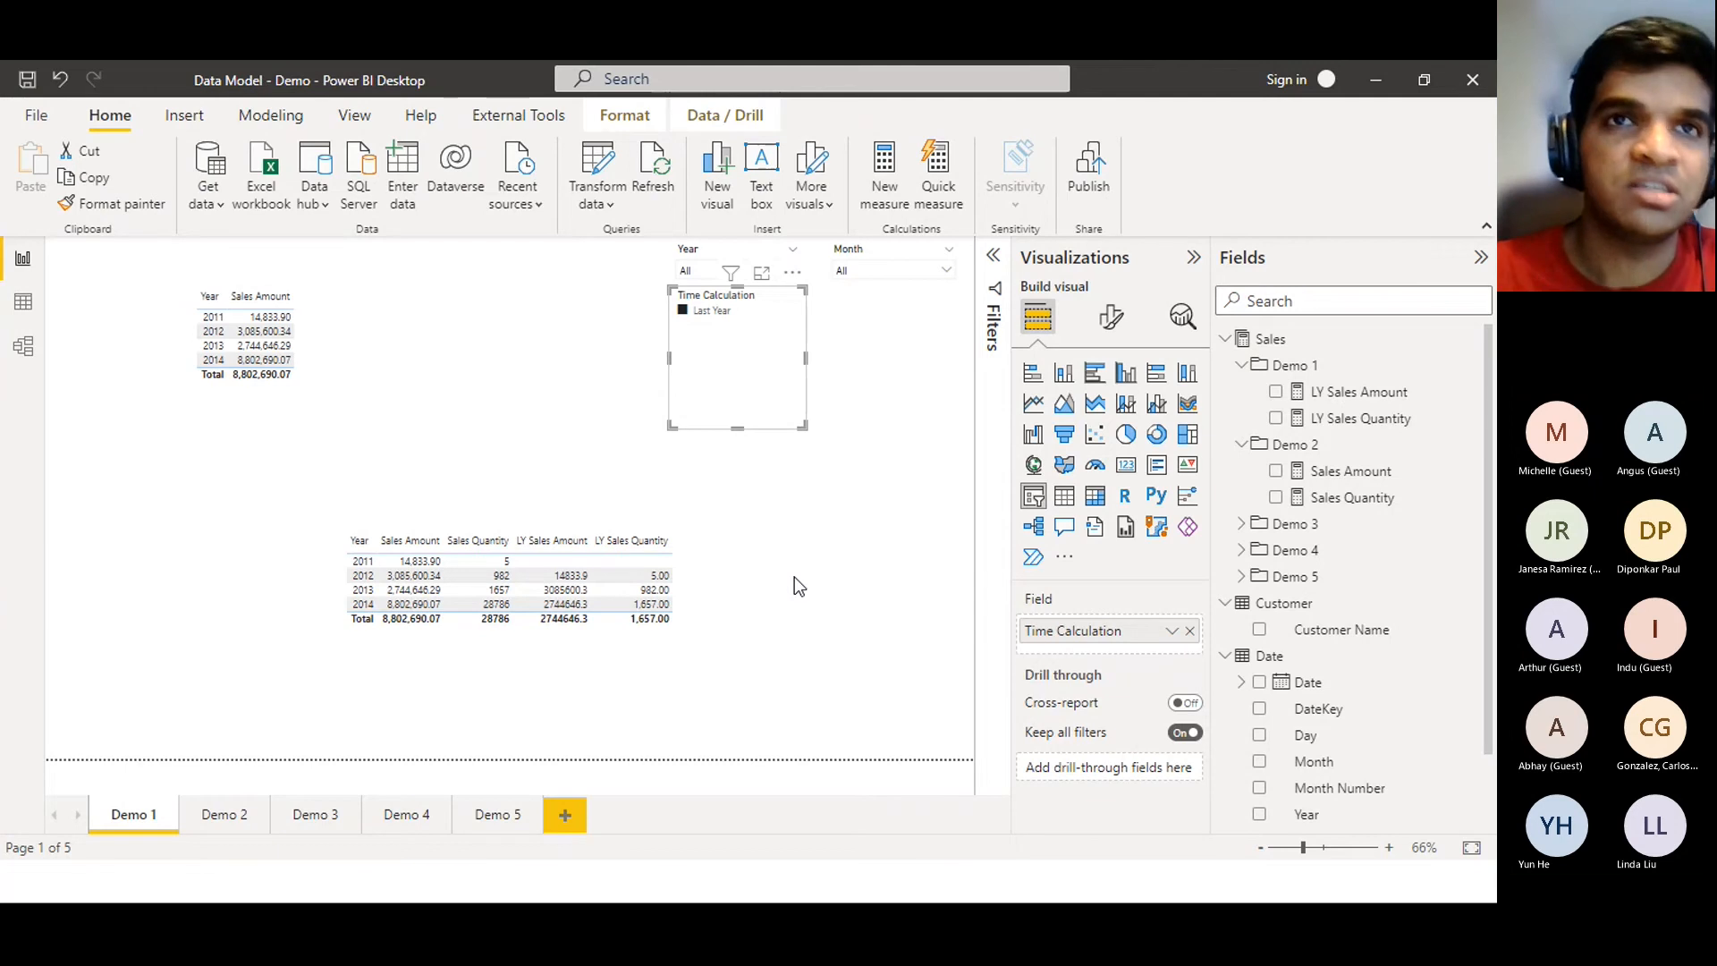
pyautogui.click(824, 592)
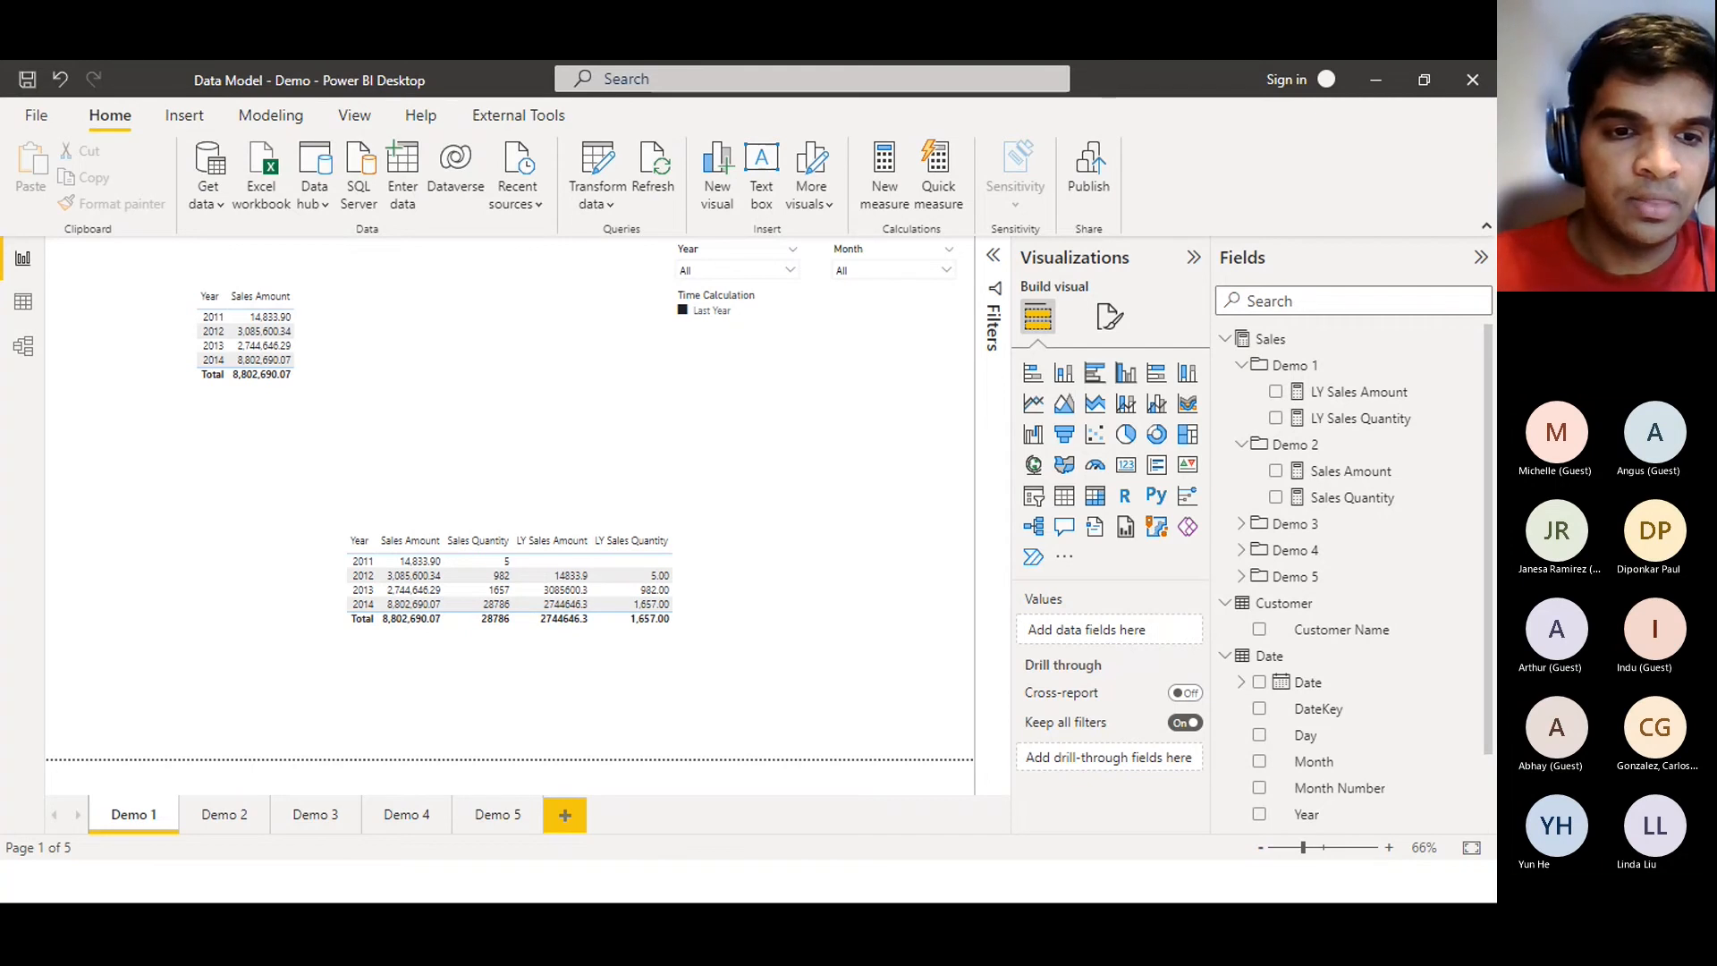
pyautogui.hotkey('alt', 'Tab')
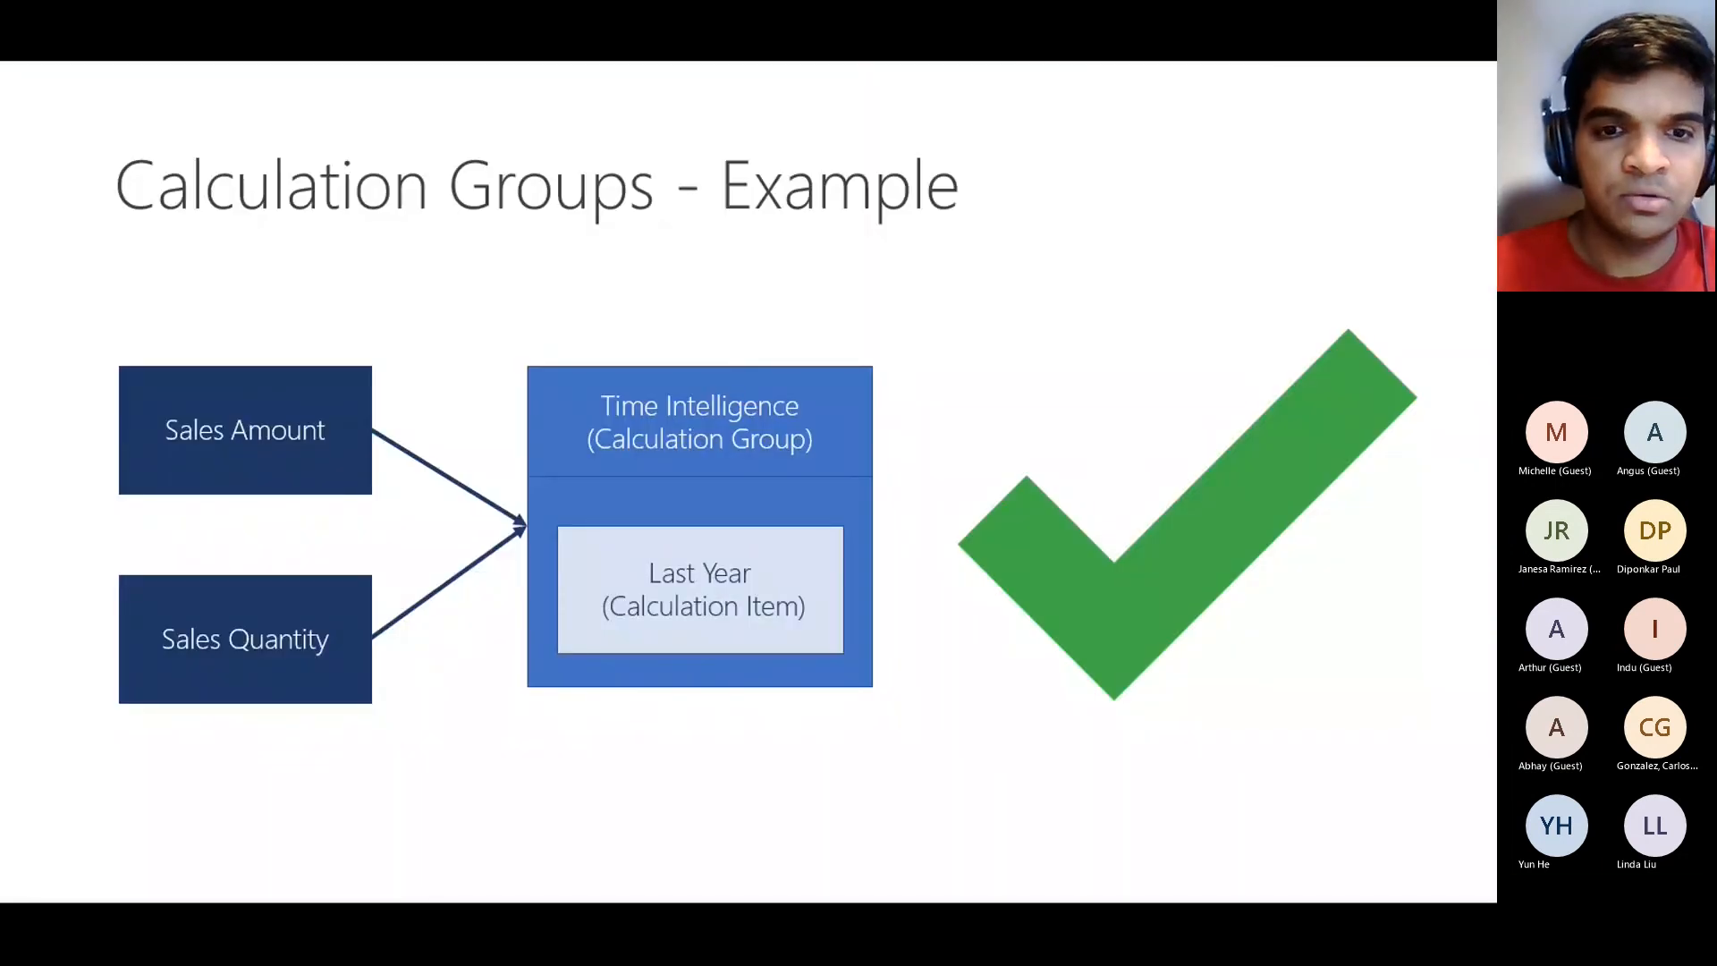
pyautogui.press('Right')
pyautogui.press('Right')
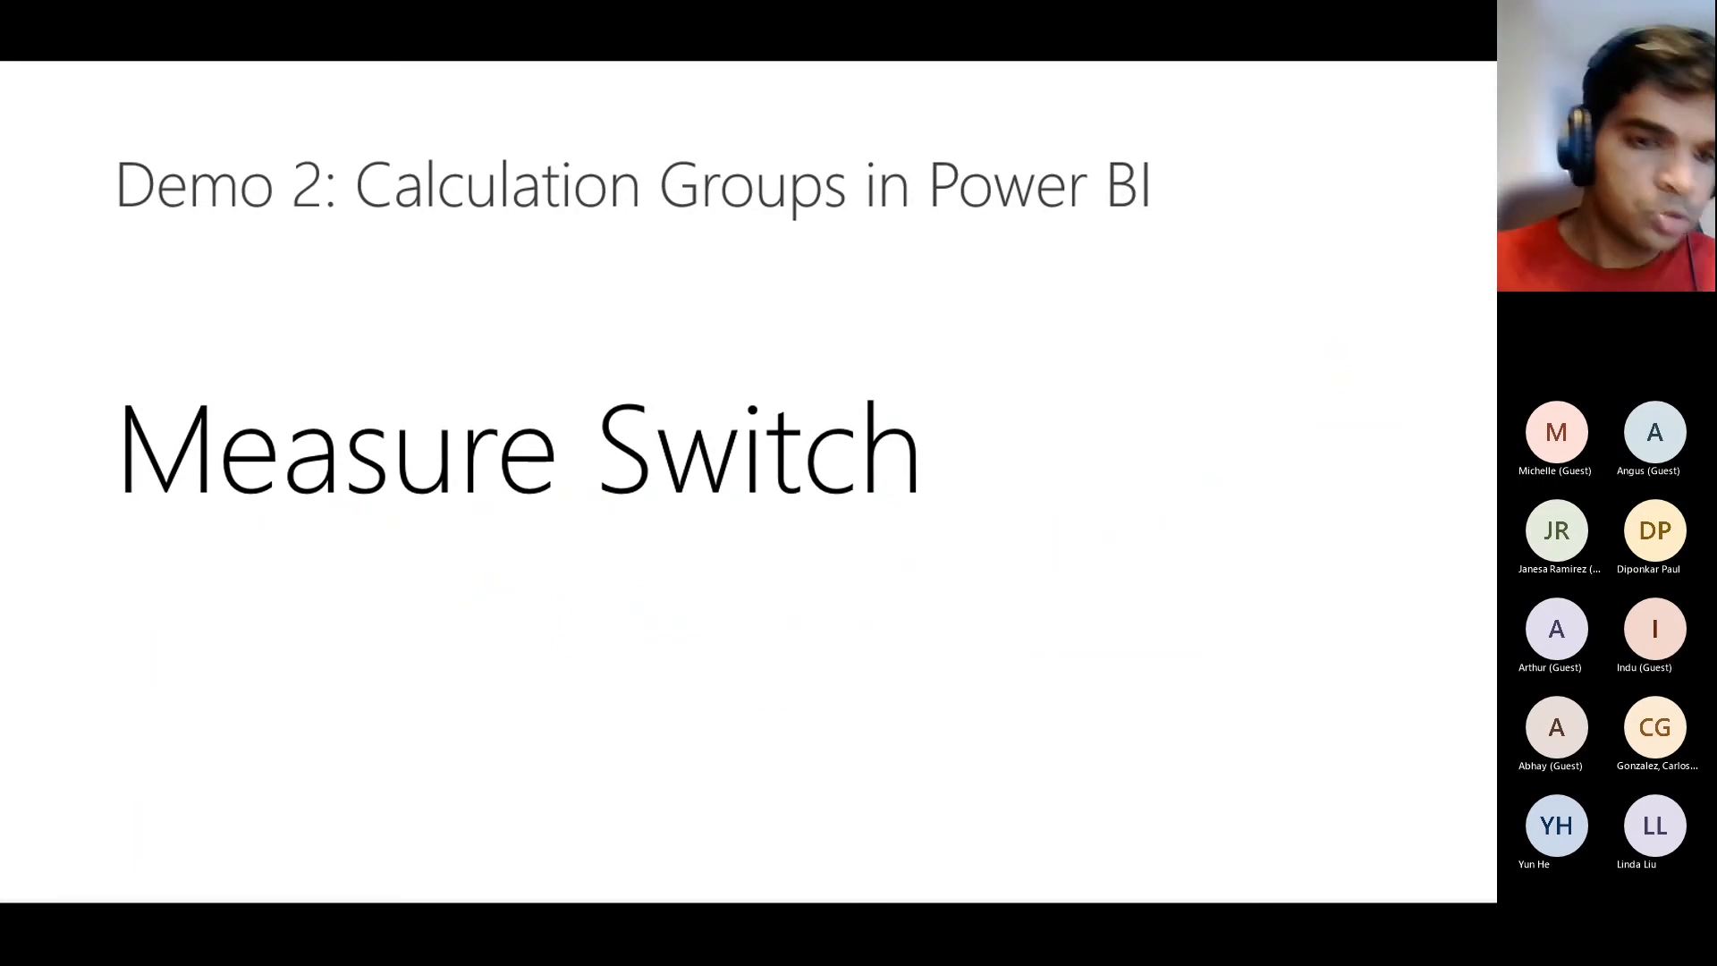
pyautogui.hotkey('alt', 'Tab')
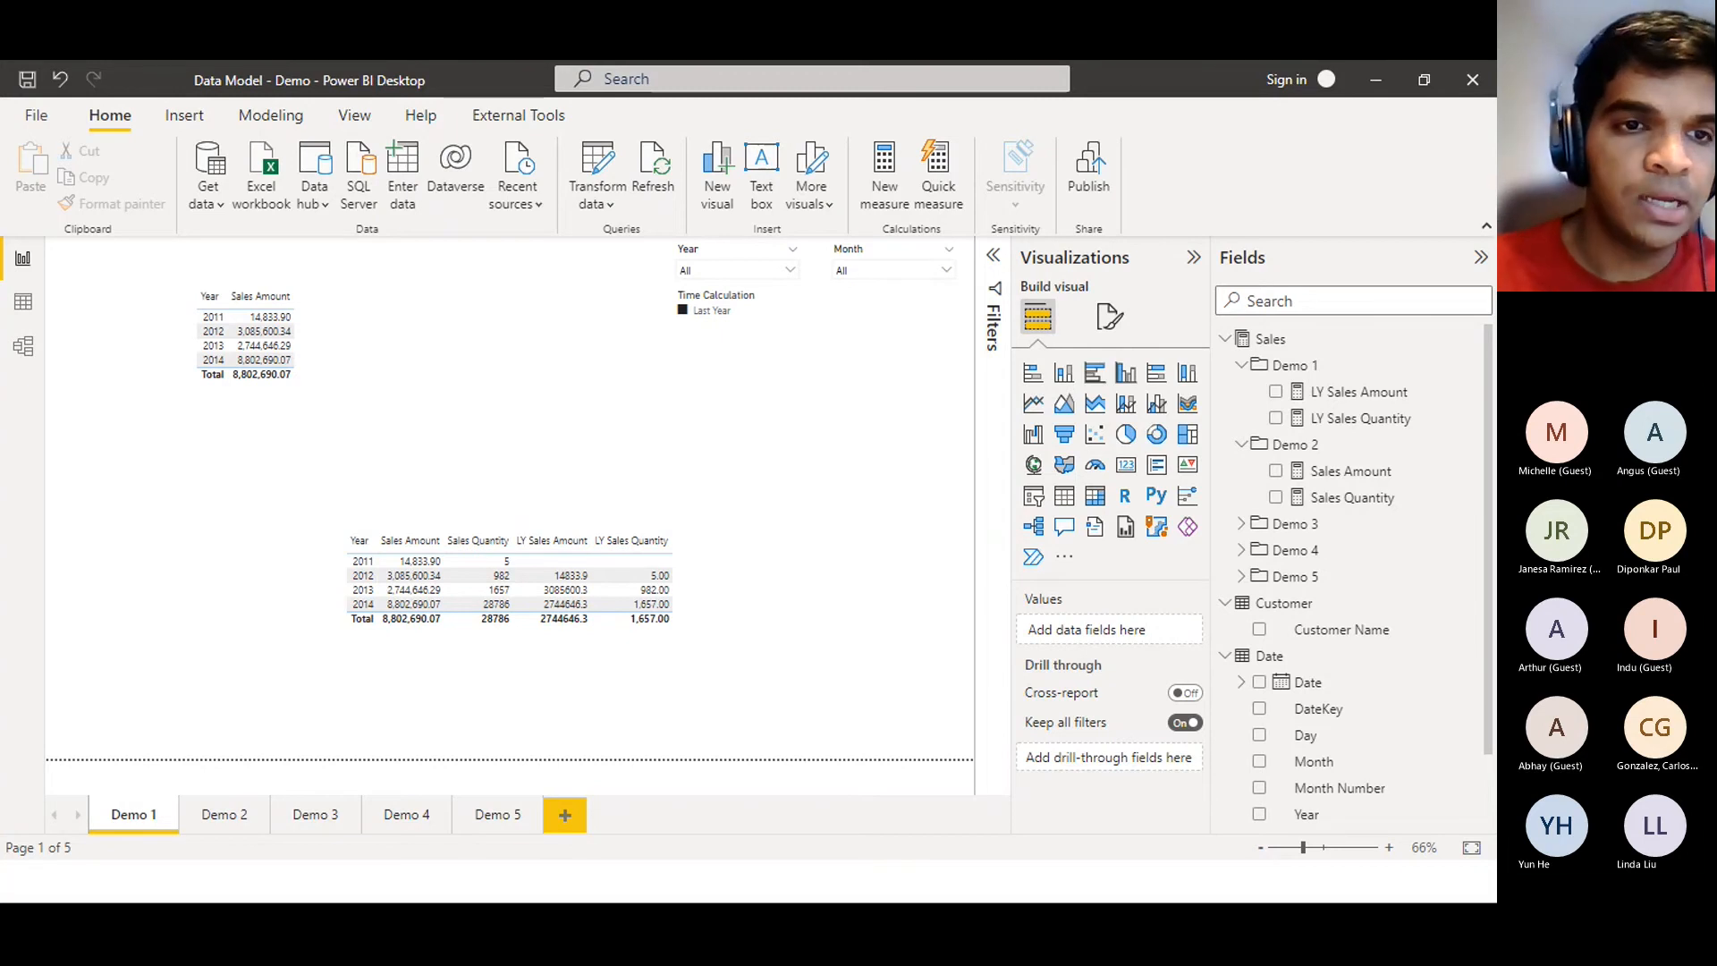
# Go to the Demo 2 page and select the product bar chart titled Customer Sales Breakdown
pyautogui.click(226, 814)
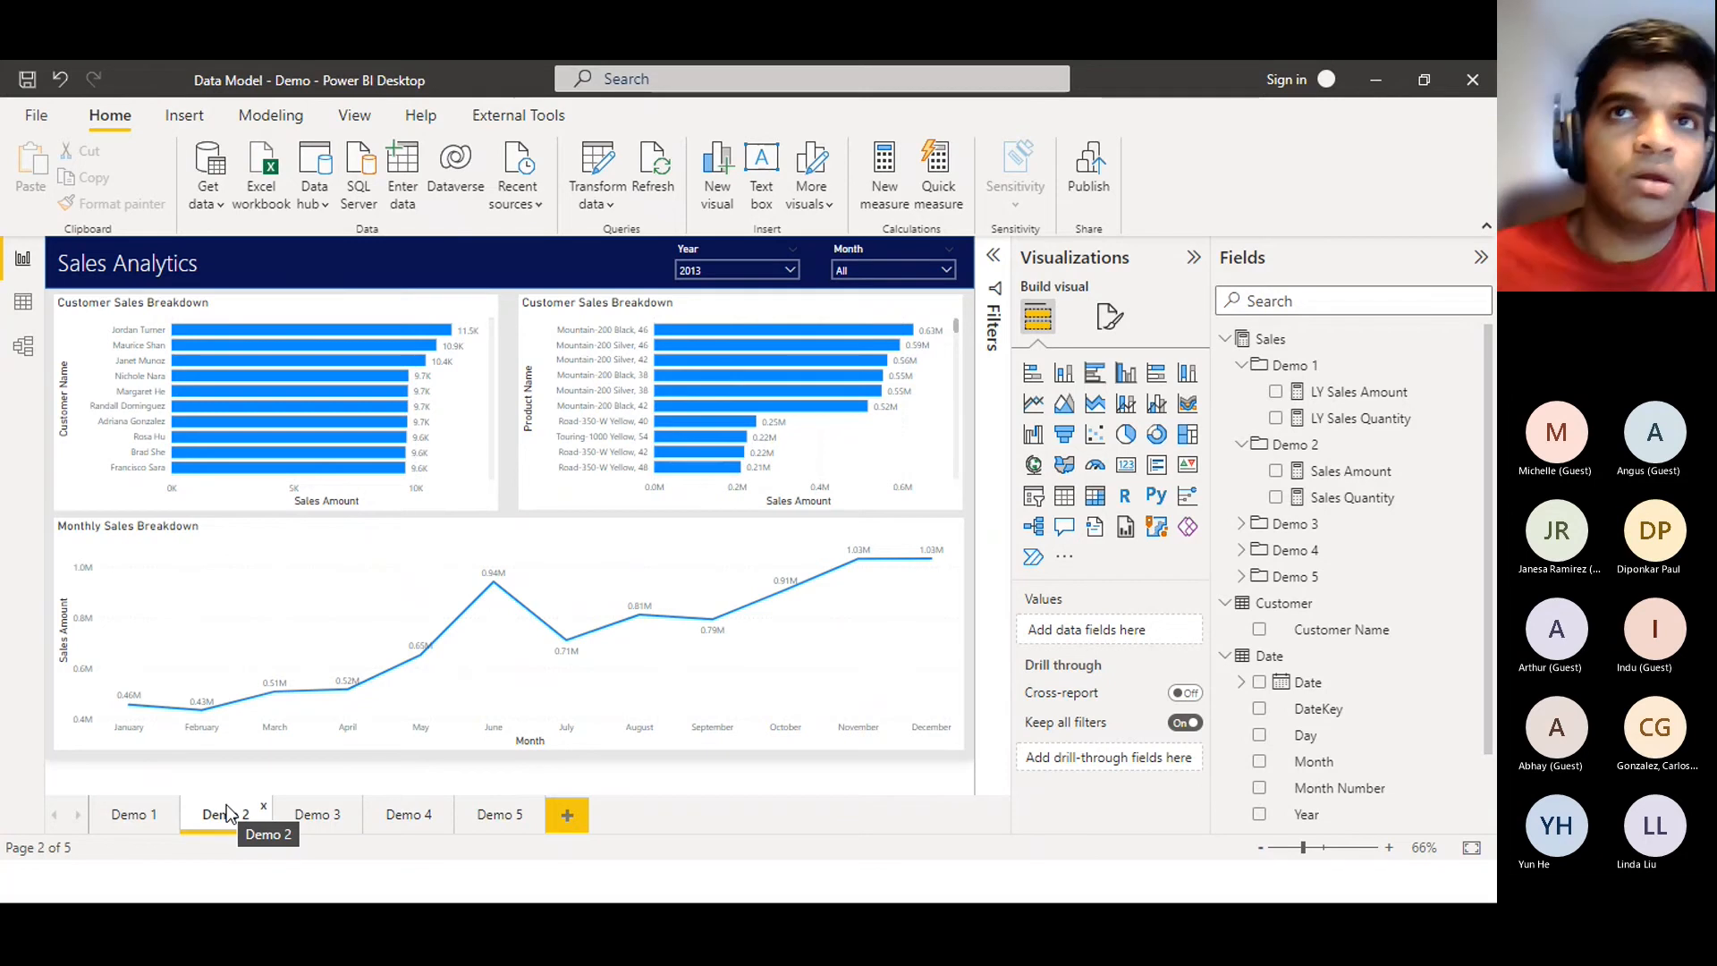
pyautogui.click(1121, 268)
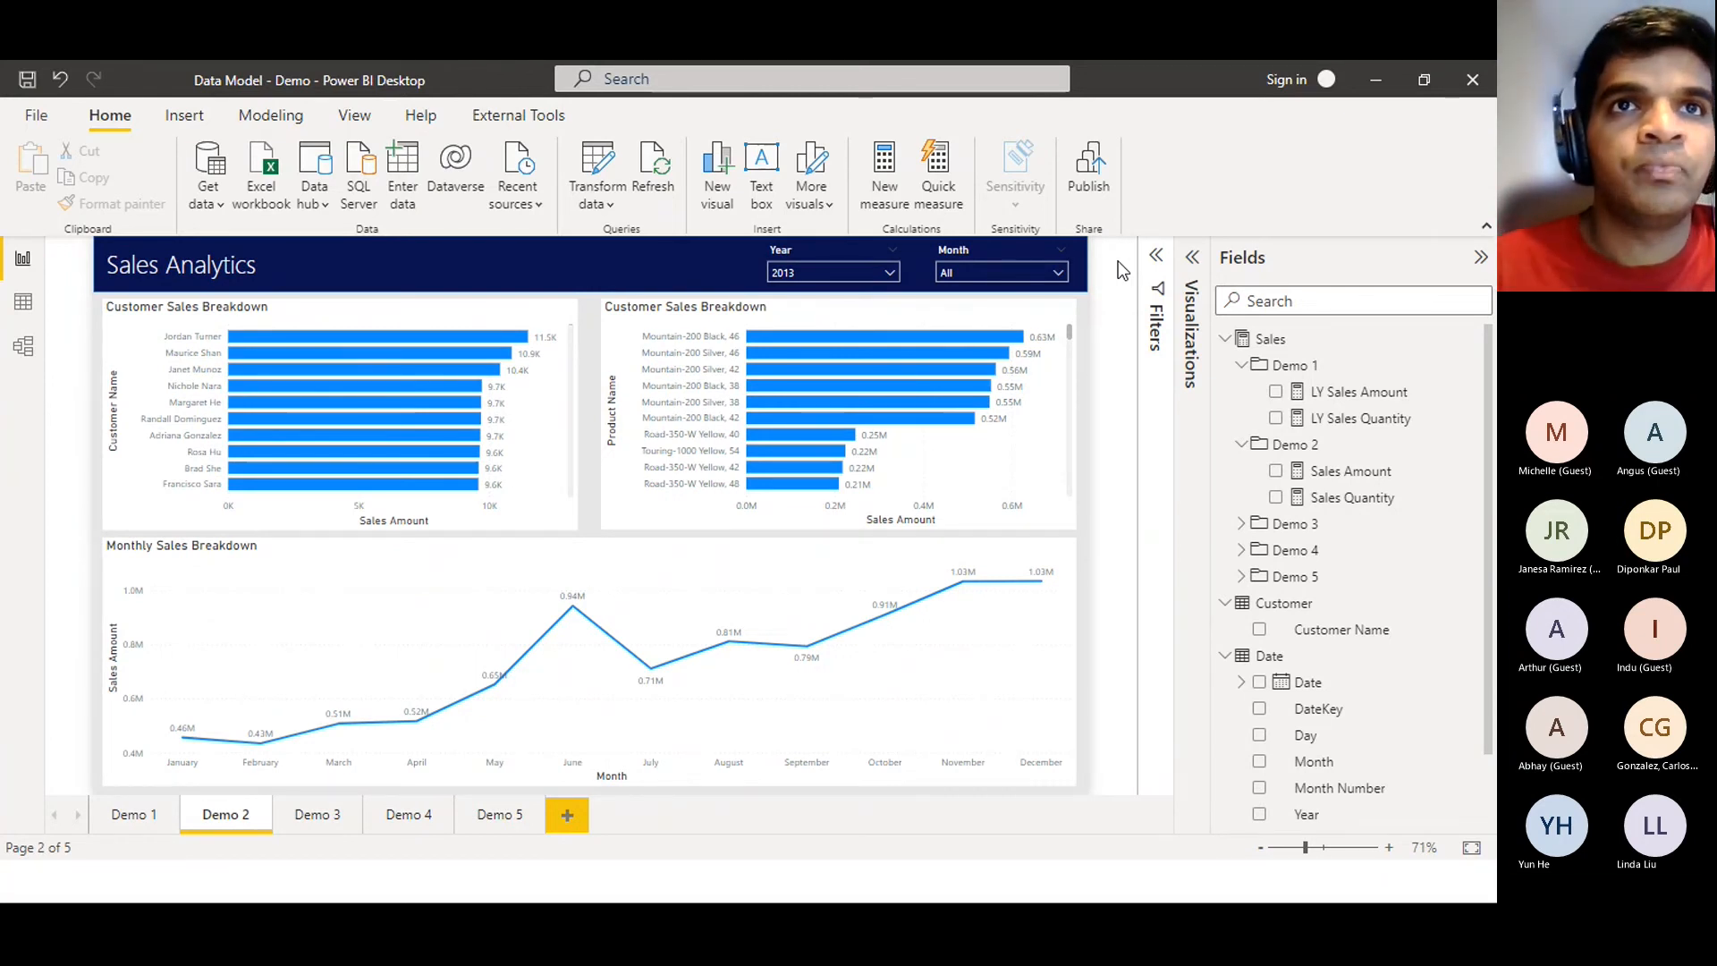
pyautogui.click(639, 326)
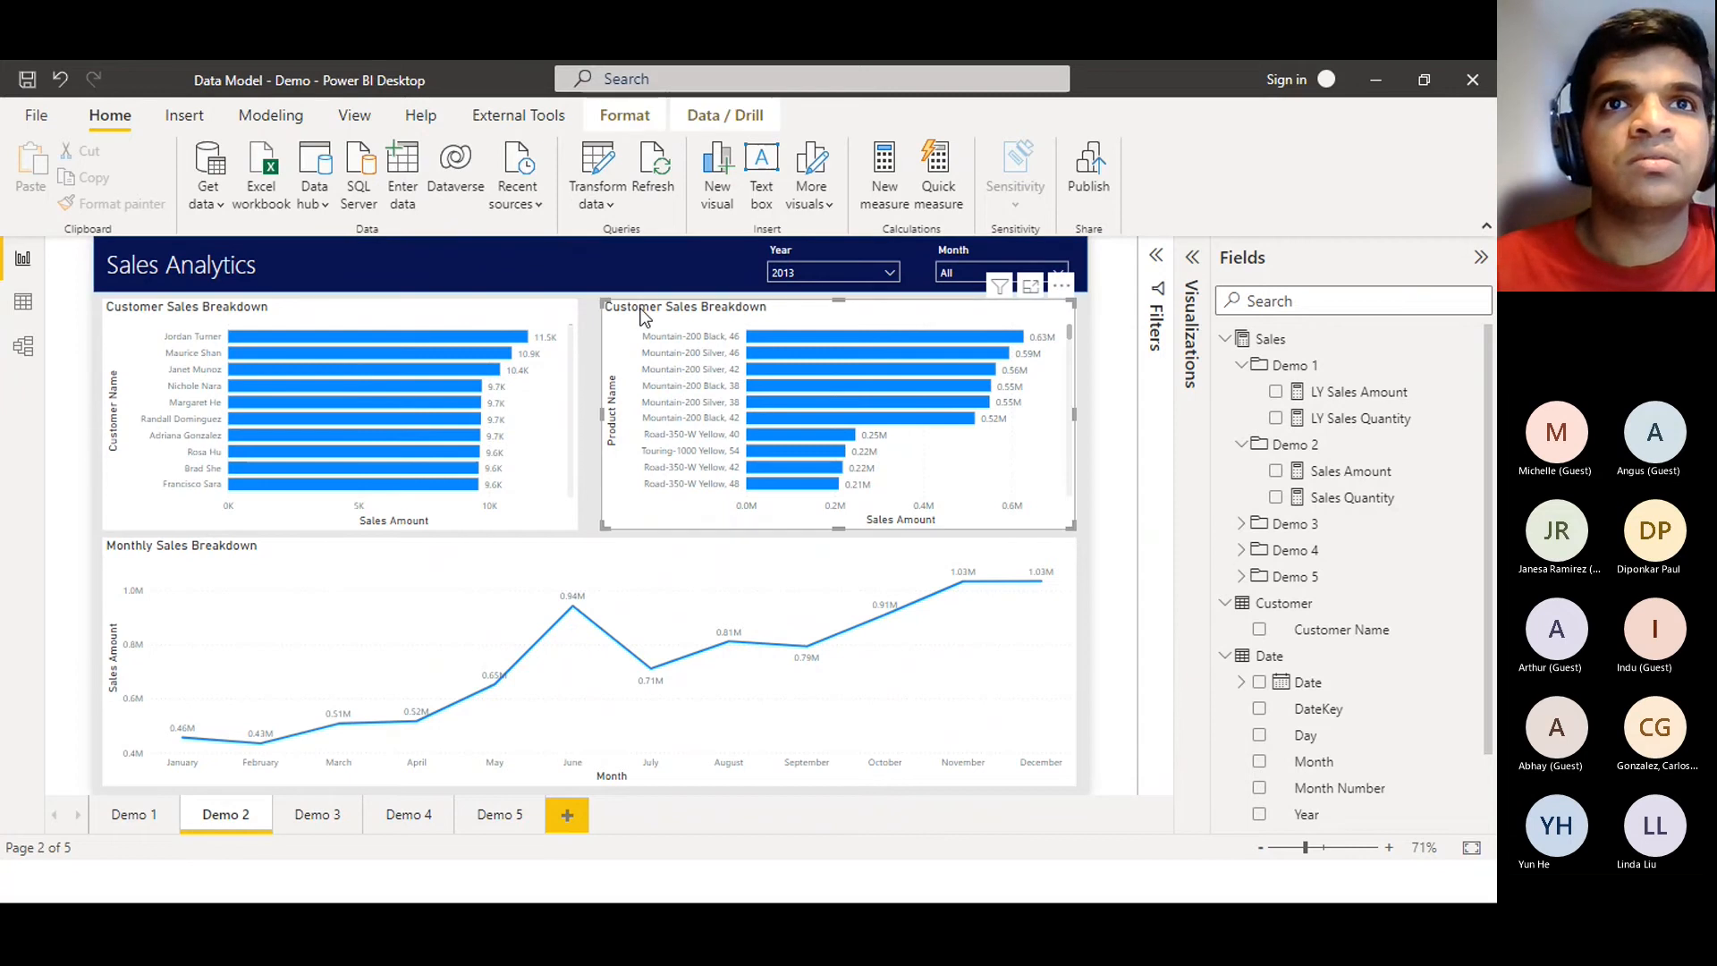
pyautogui.click(1193, 296)
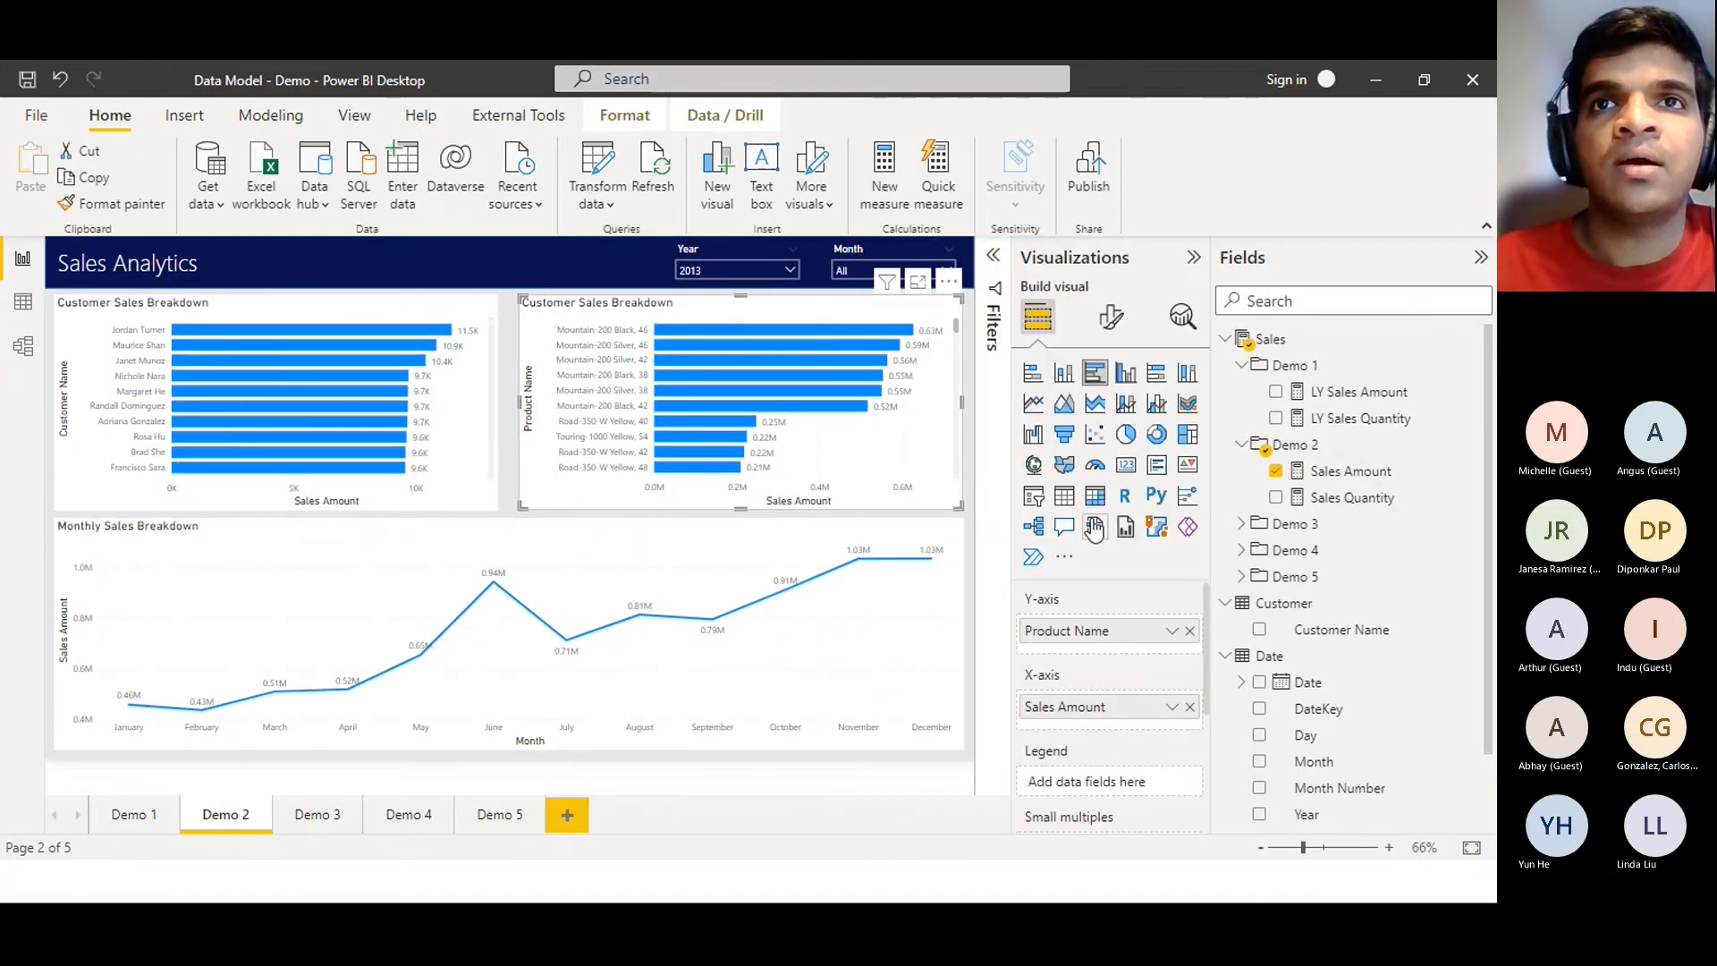
# Change the product chart's title from 'Customer Sales Breakdown' to 'Product Sales Breakdown'
pyautogui.click(1111, 316)
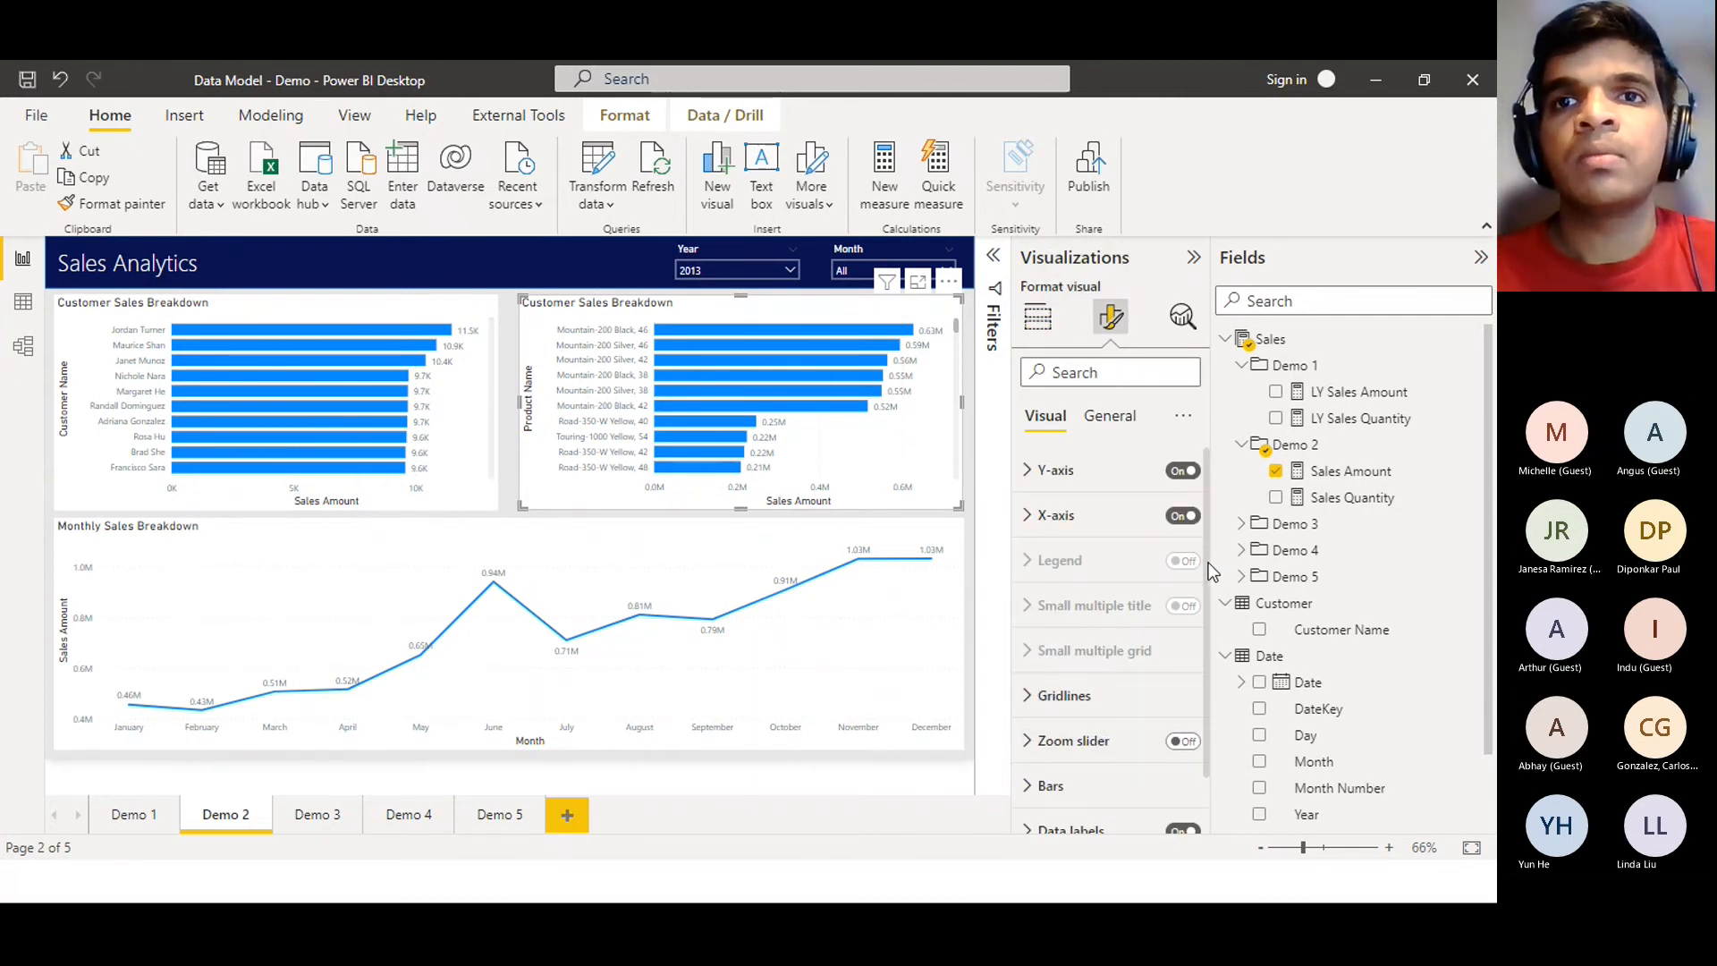
pyautogui.moveTo(1209, 566); pyautogui.dragTo(1231, 713)
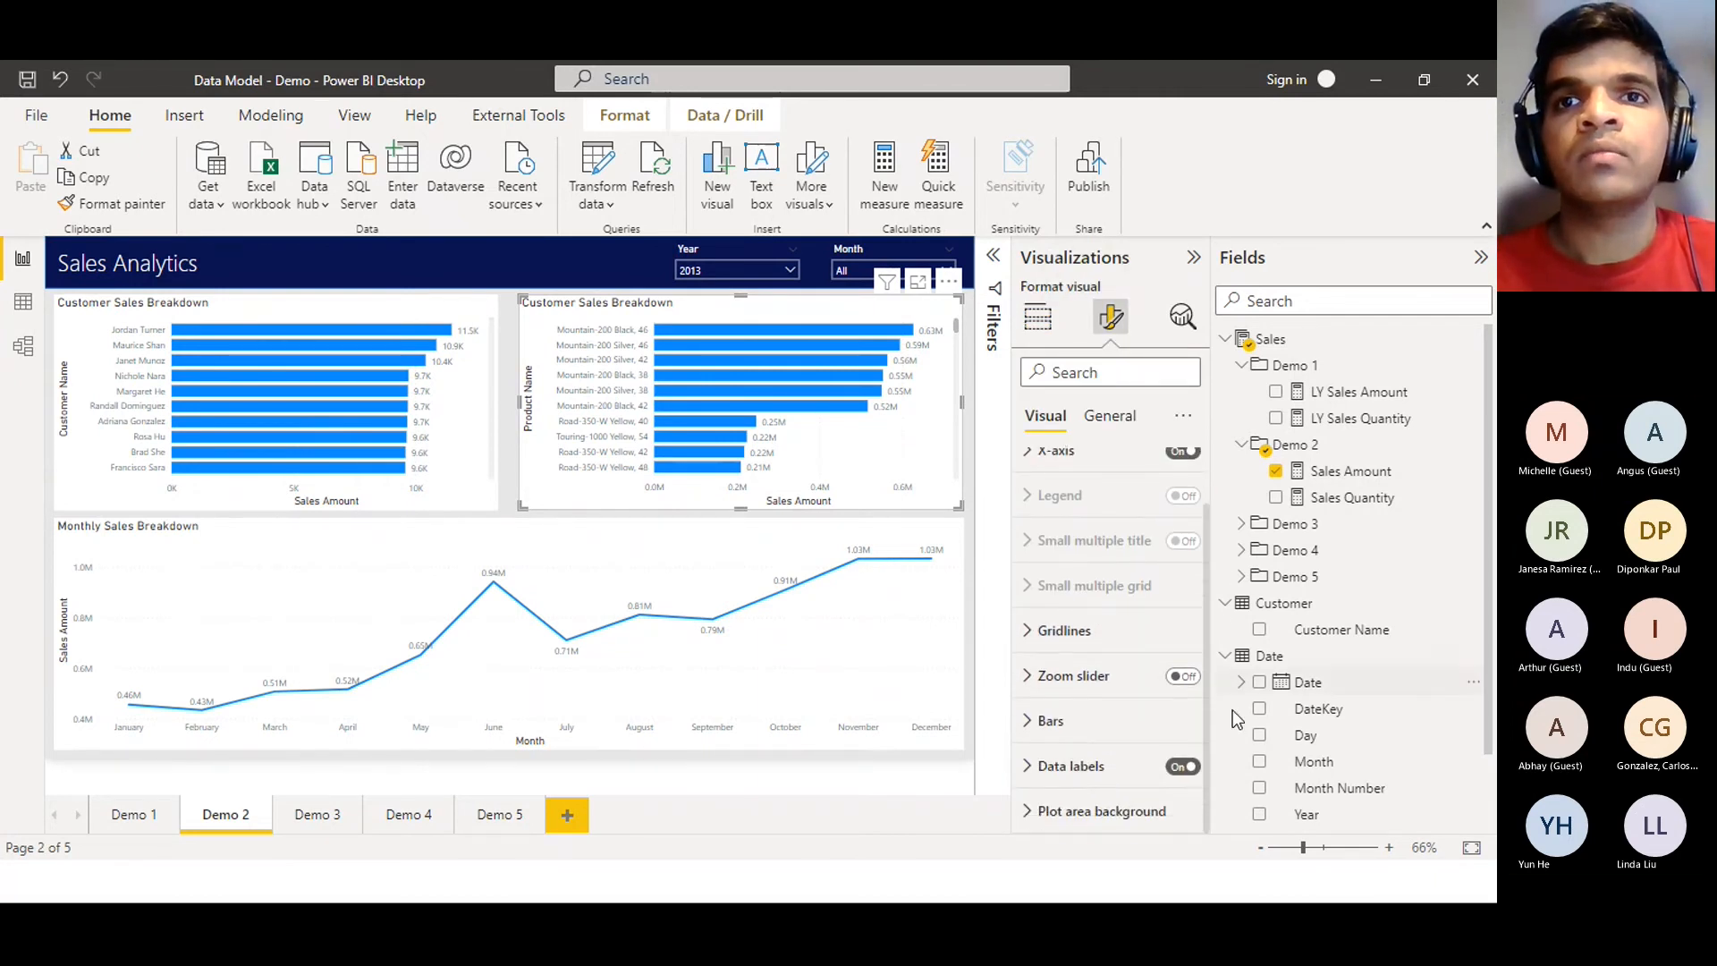
pyautogui.click(1109, 415)
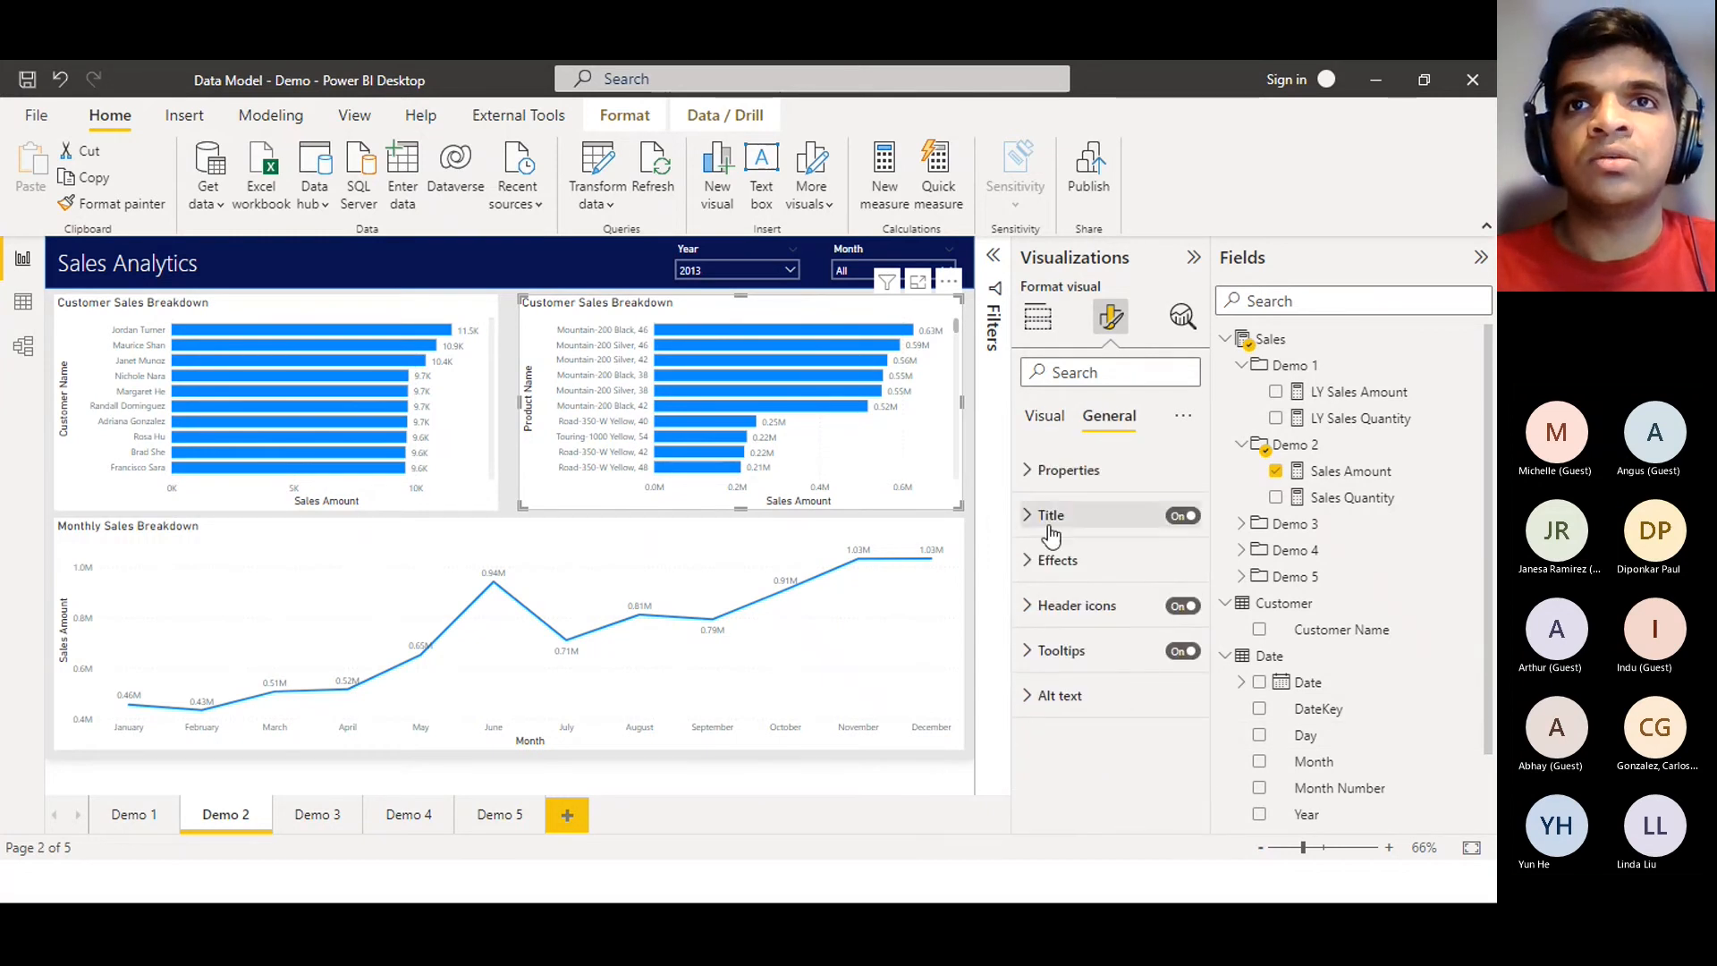
pyautogui.click(1051, 516)
pyautogui.moveTo(1158, 581); pyautogui.dragTo(1094, 582)
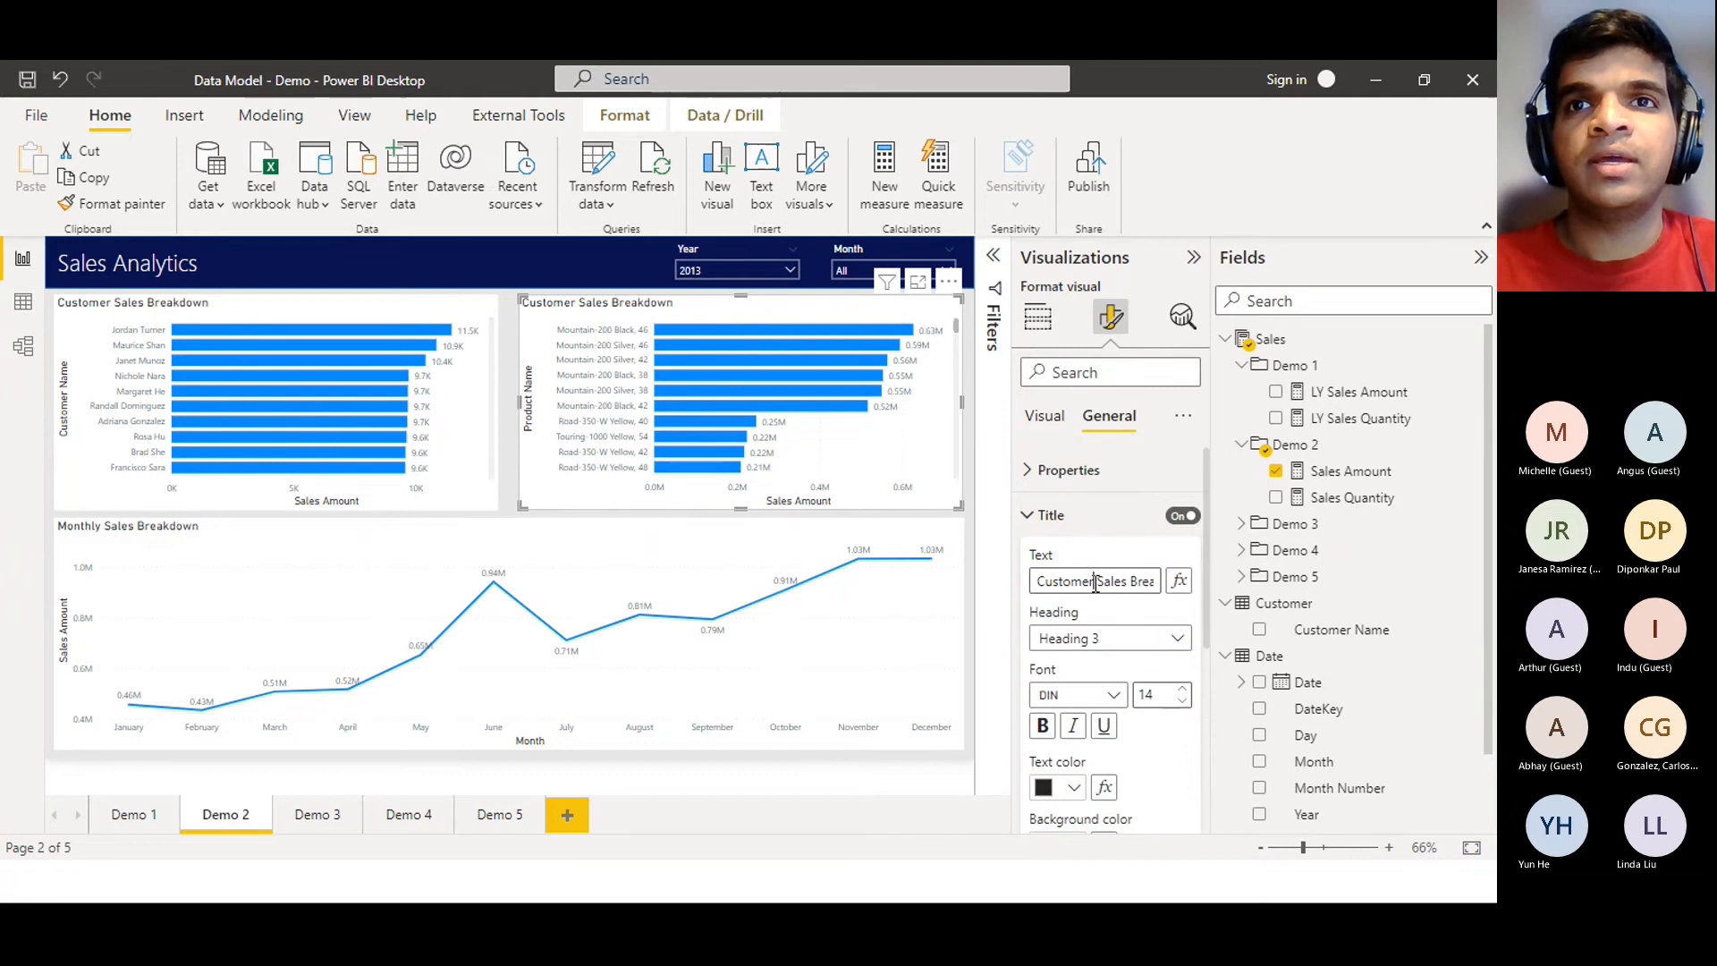
pyautogui.moveTo(900, 591); pyautogui.dragTo(989, 582)
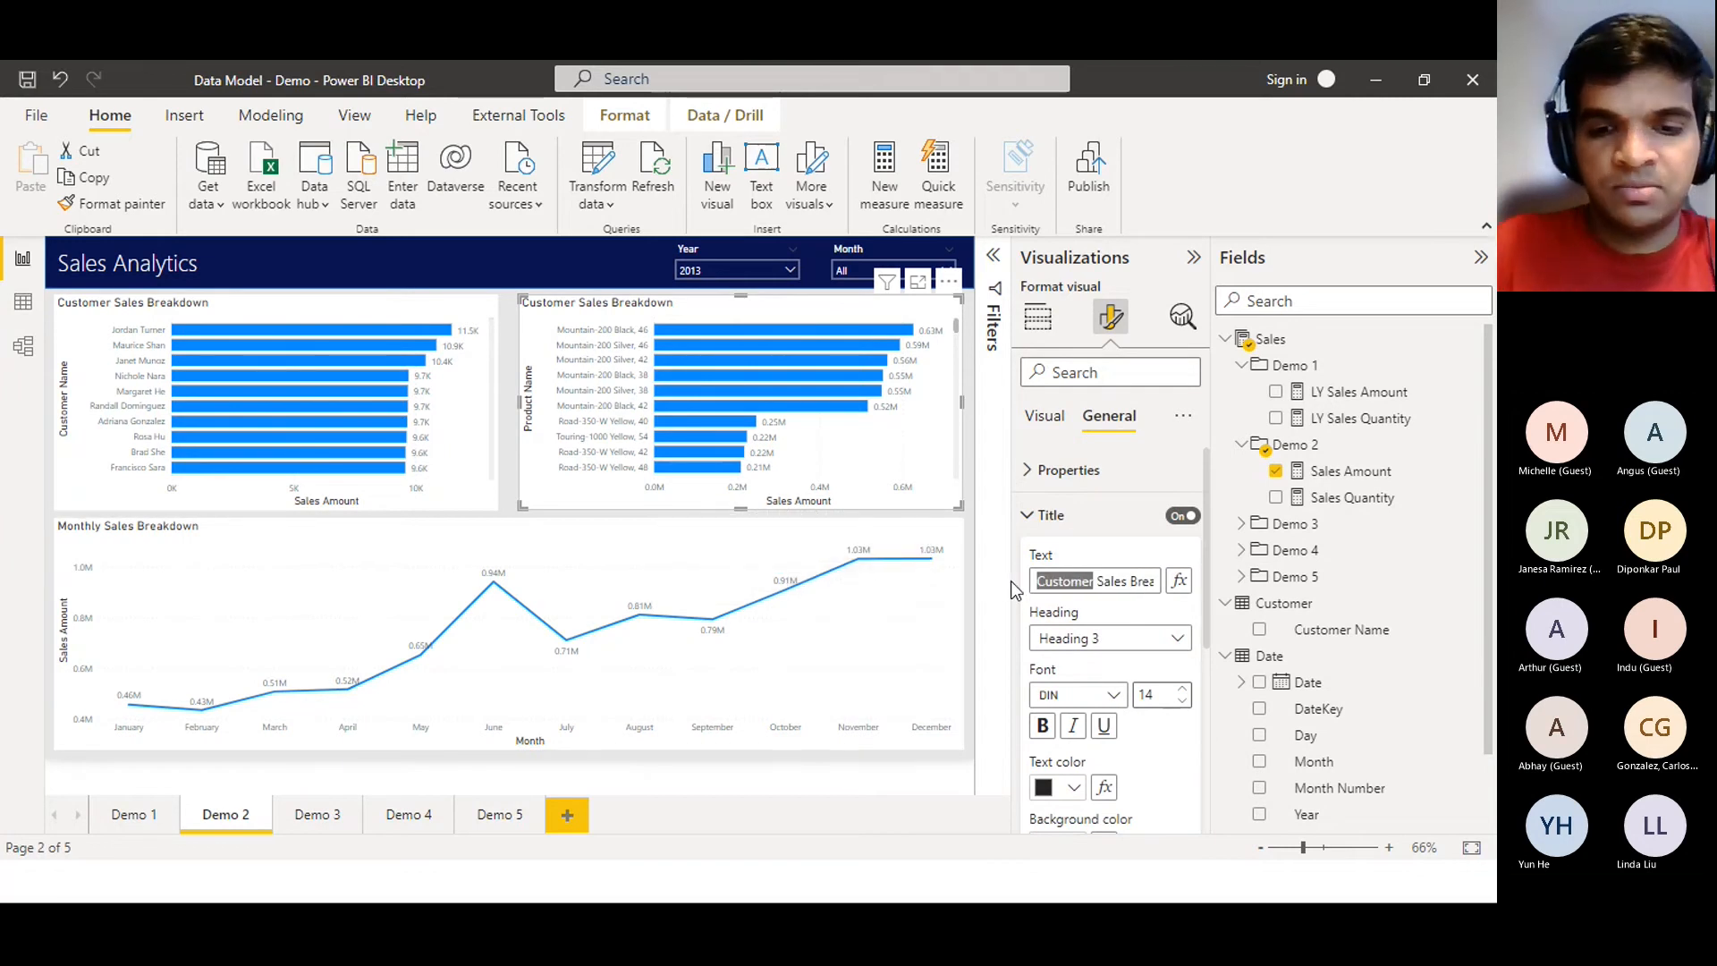
pyautogui.write('Product')
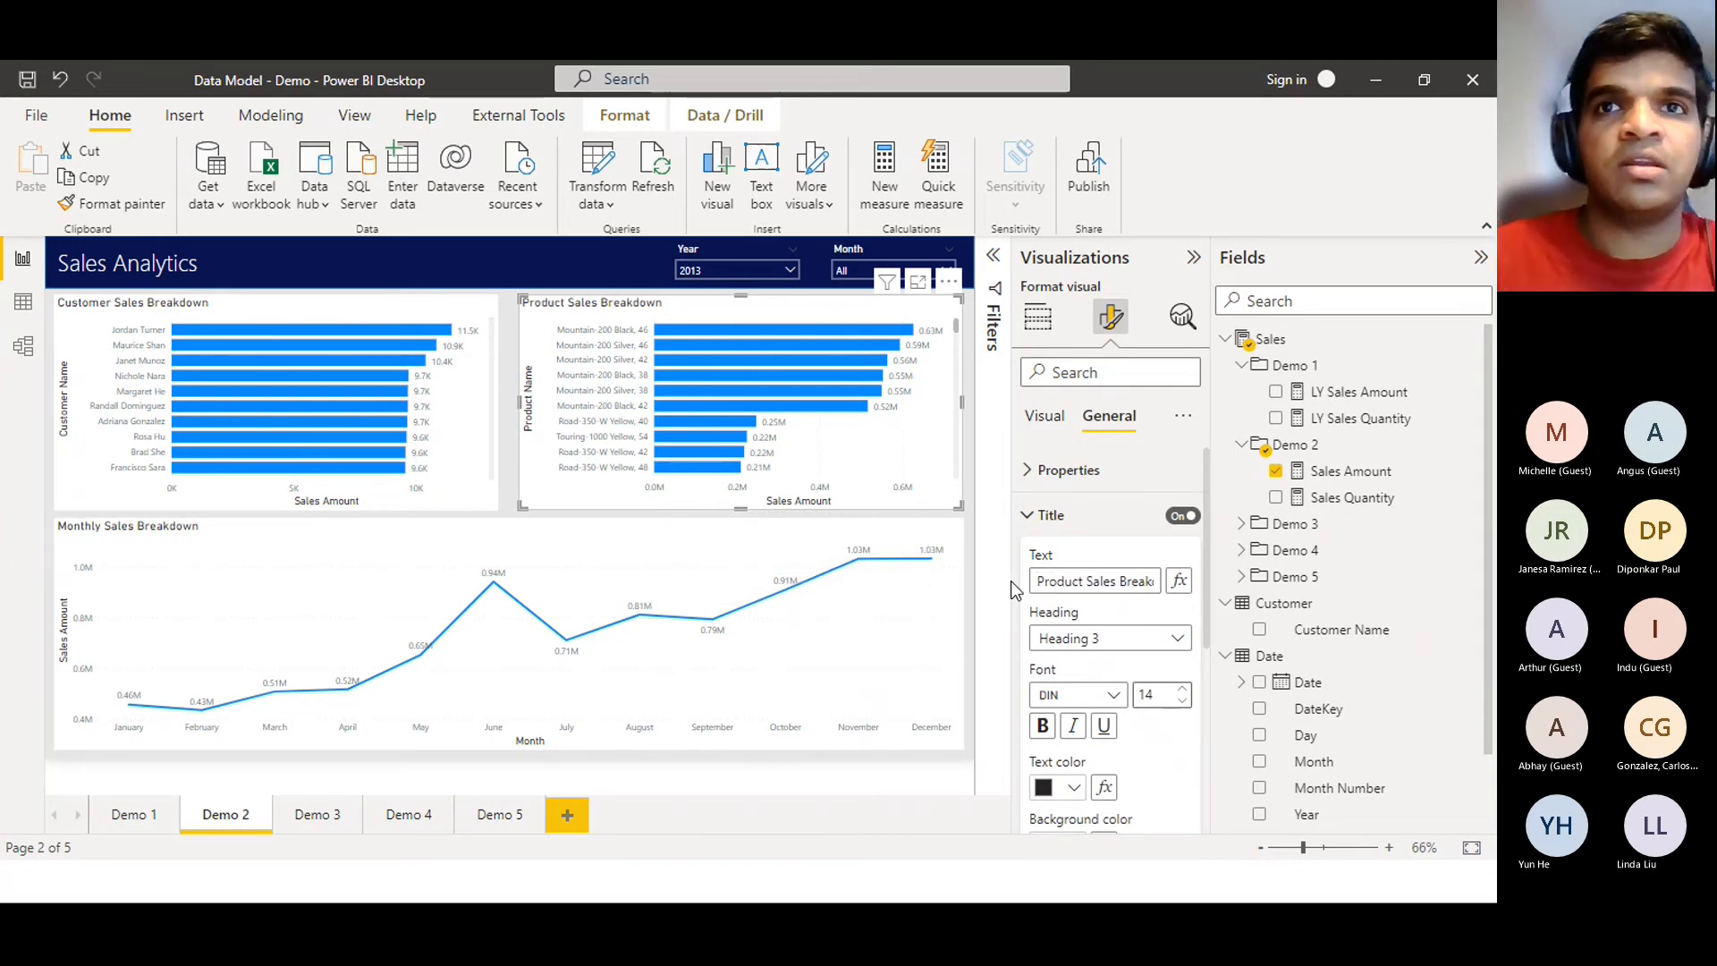
pyautogui.click(1029, 506)
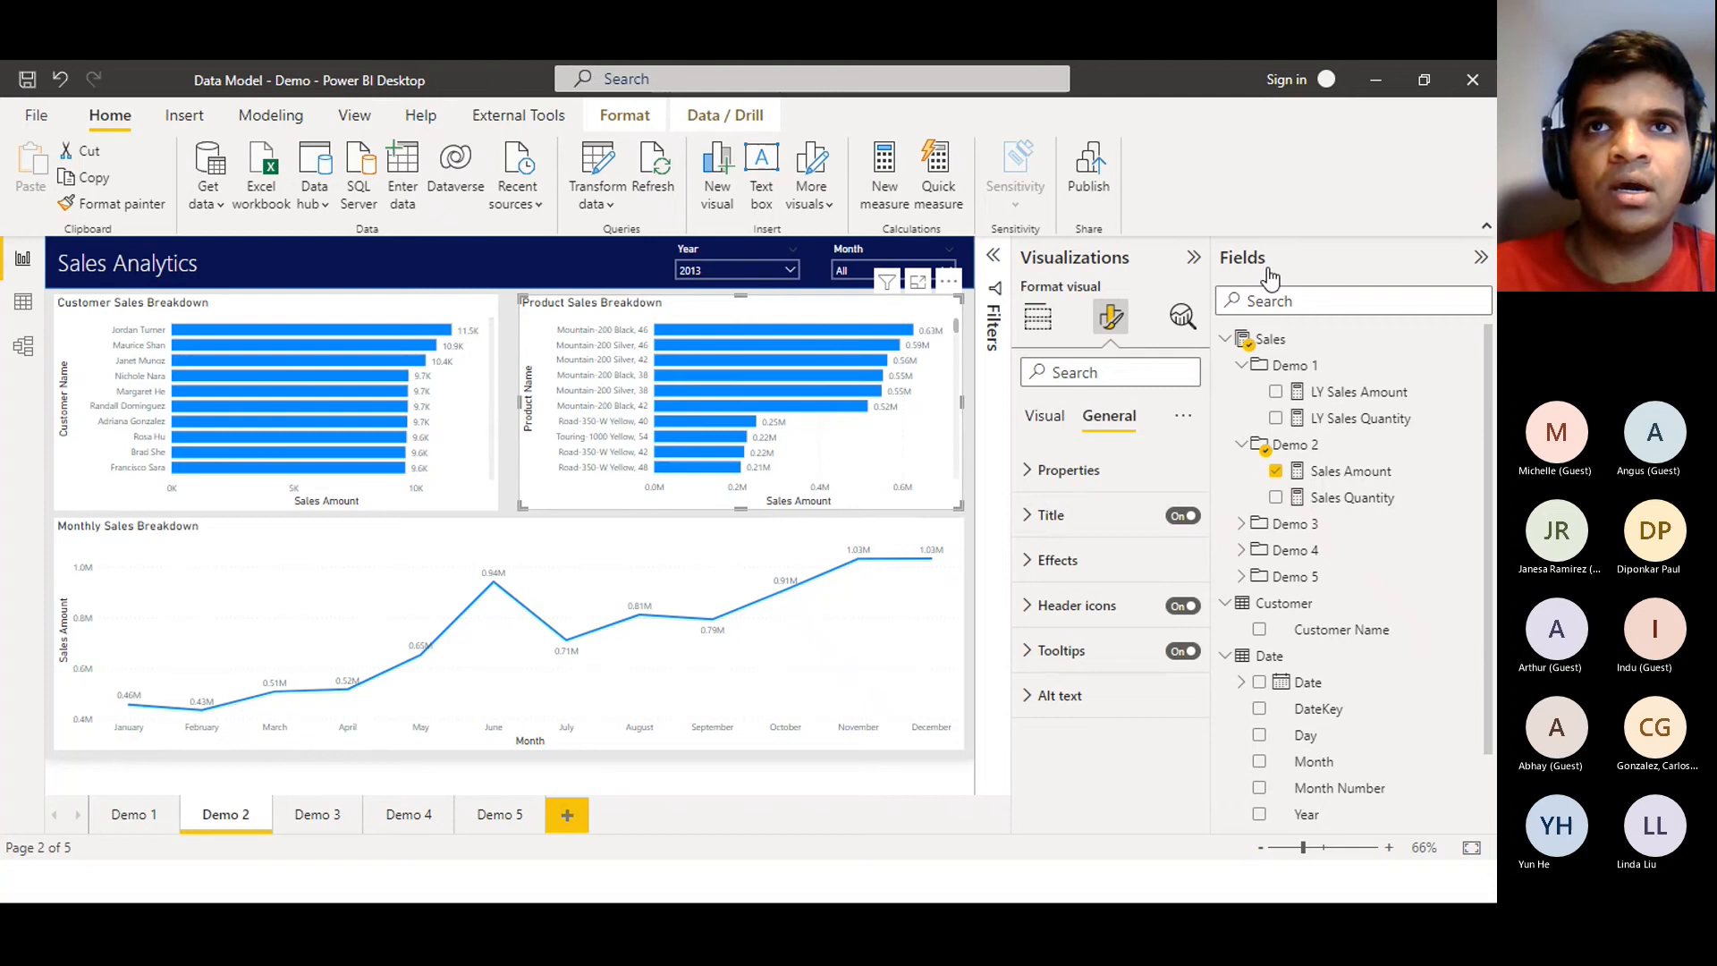
# Collapse the Visualizations pane and inspect the Monthly and Customer Sales Breakdown charts
pyautogui.click(1112, 258)
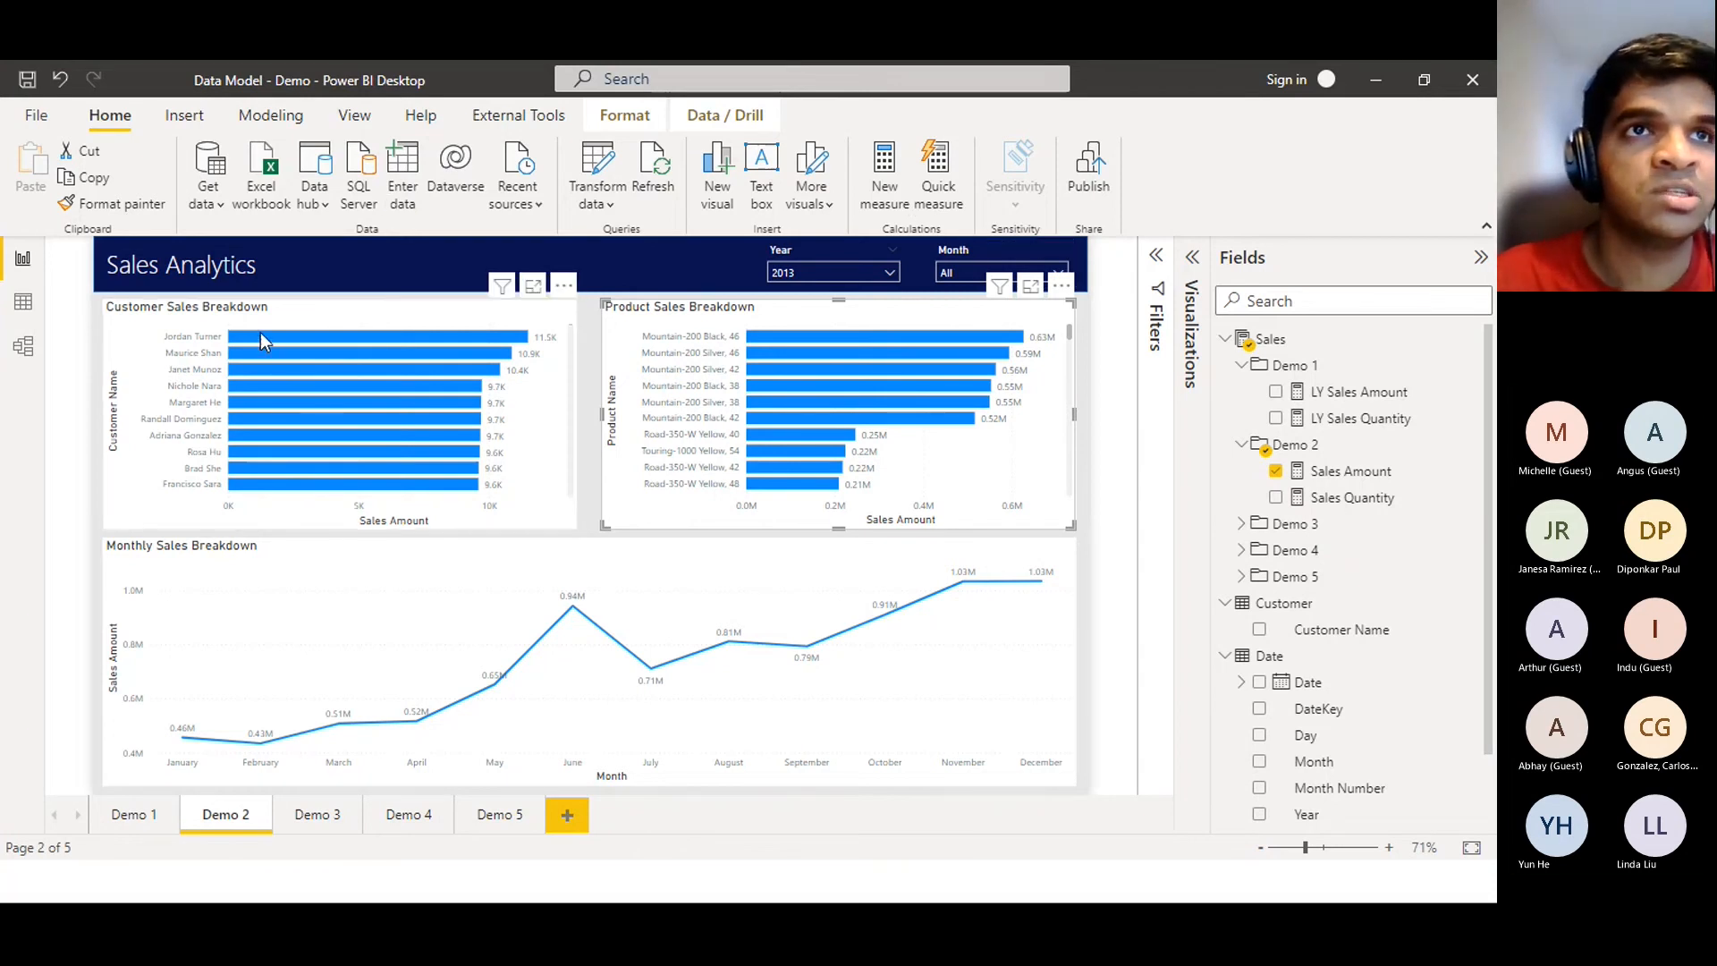
pyautogui.moveTo(760, 371)
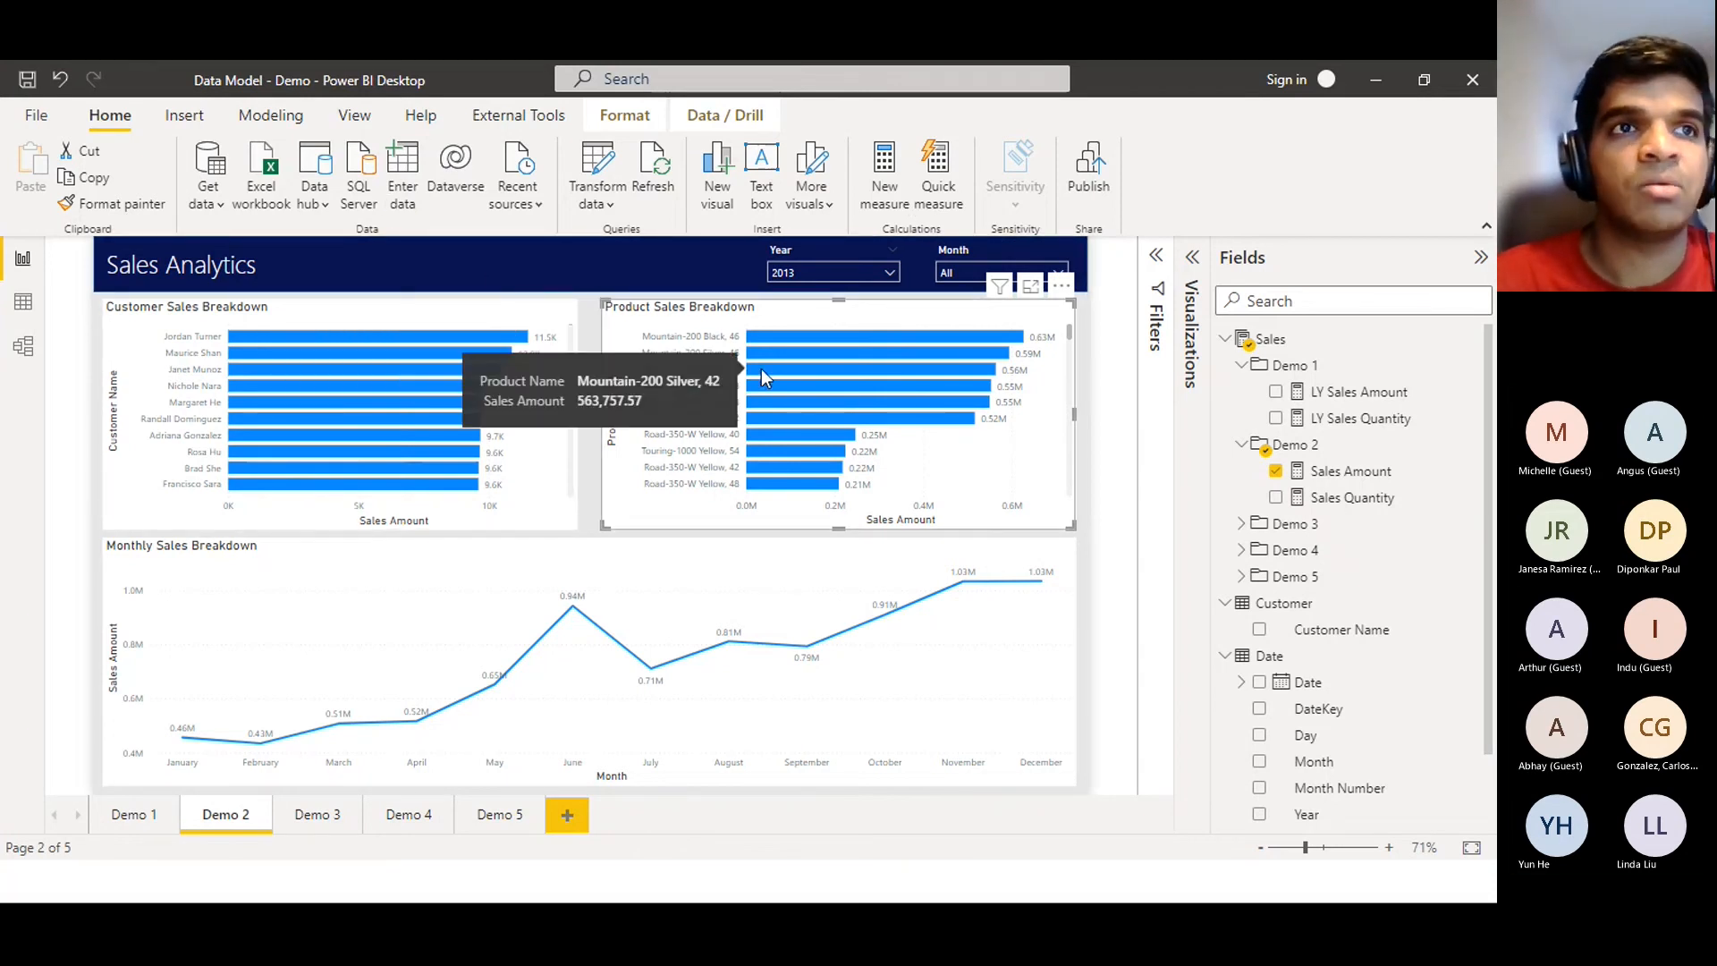
pyautogui.moveTo(270, 569)
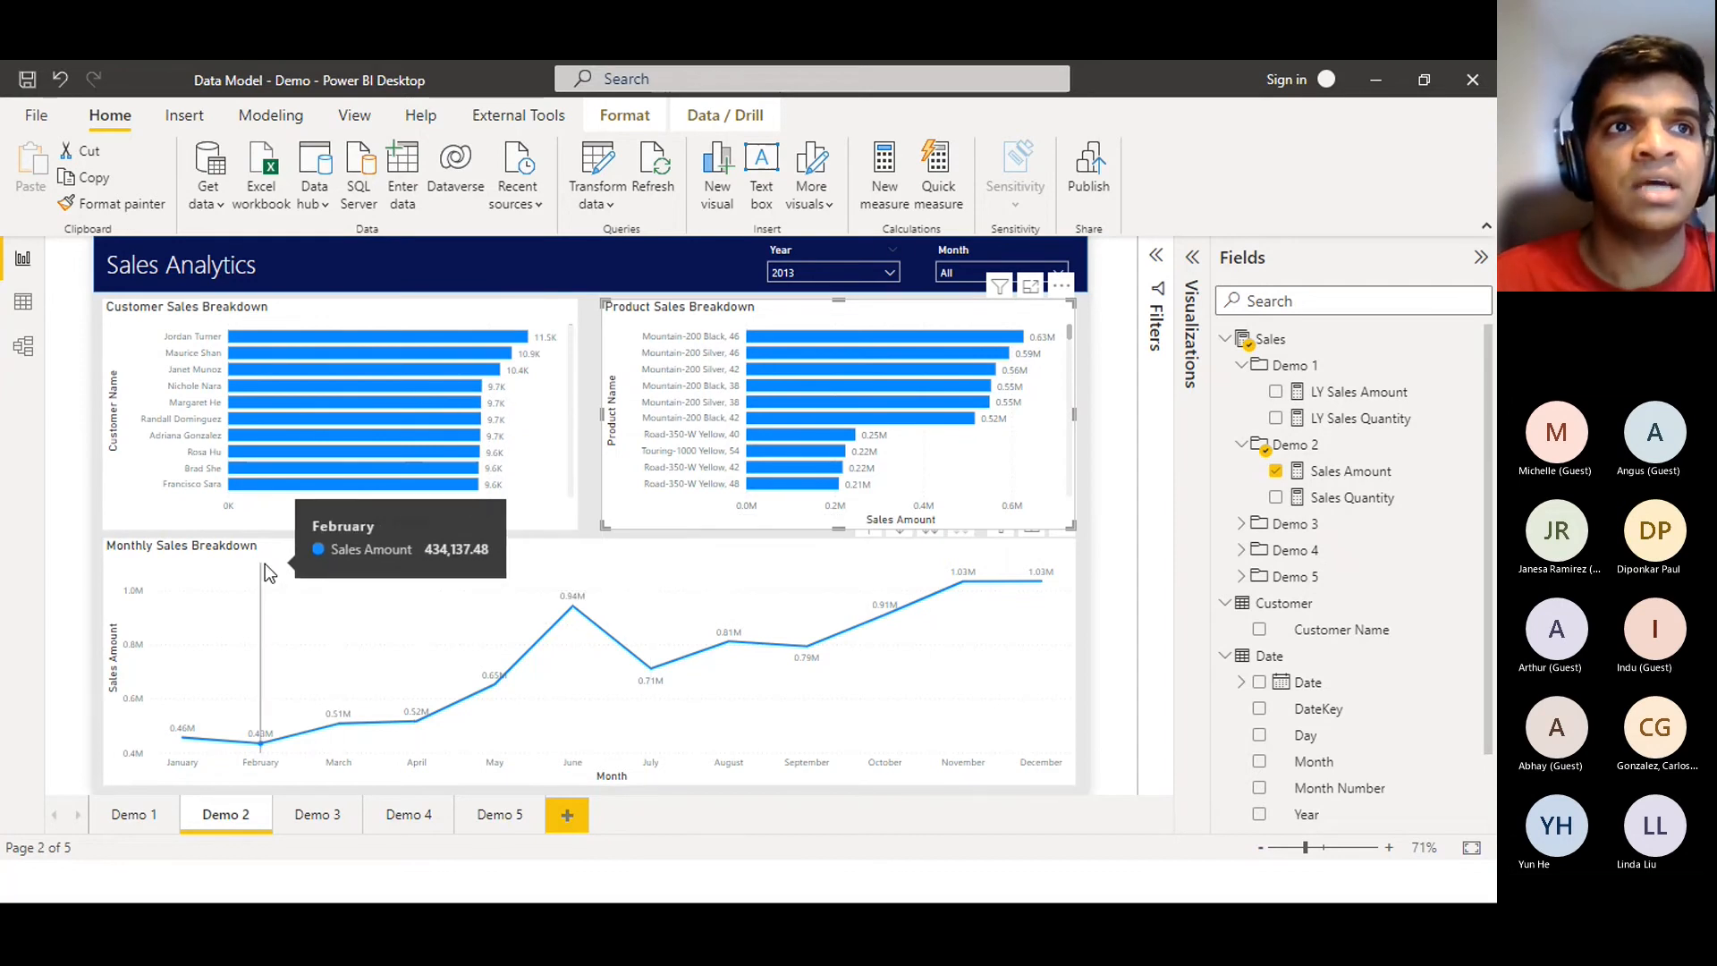
pyautogui.click(197, 556)
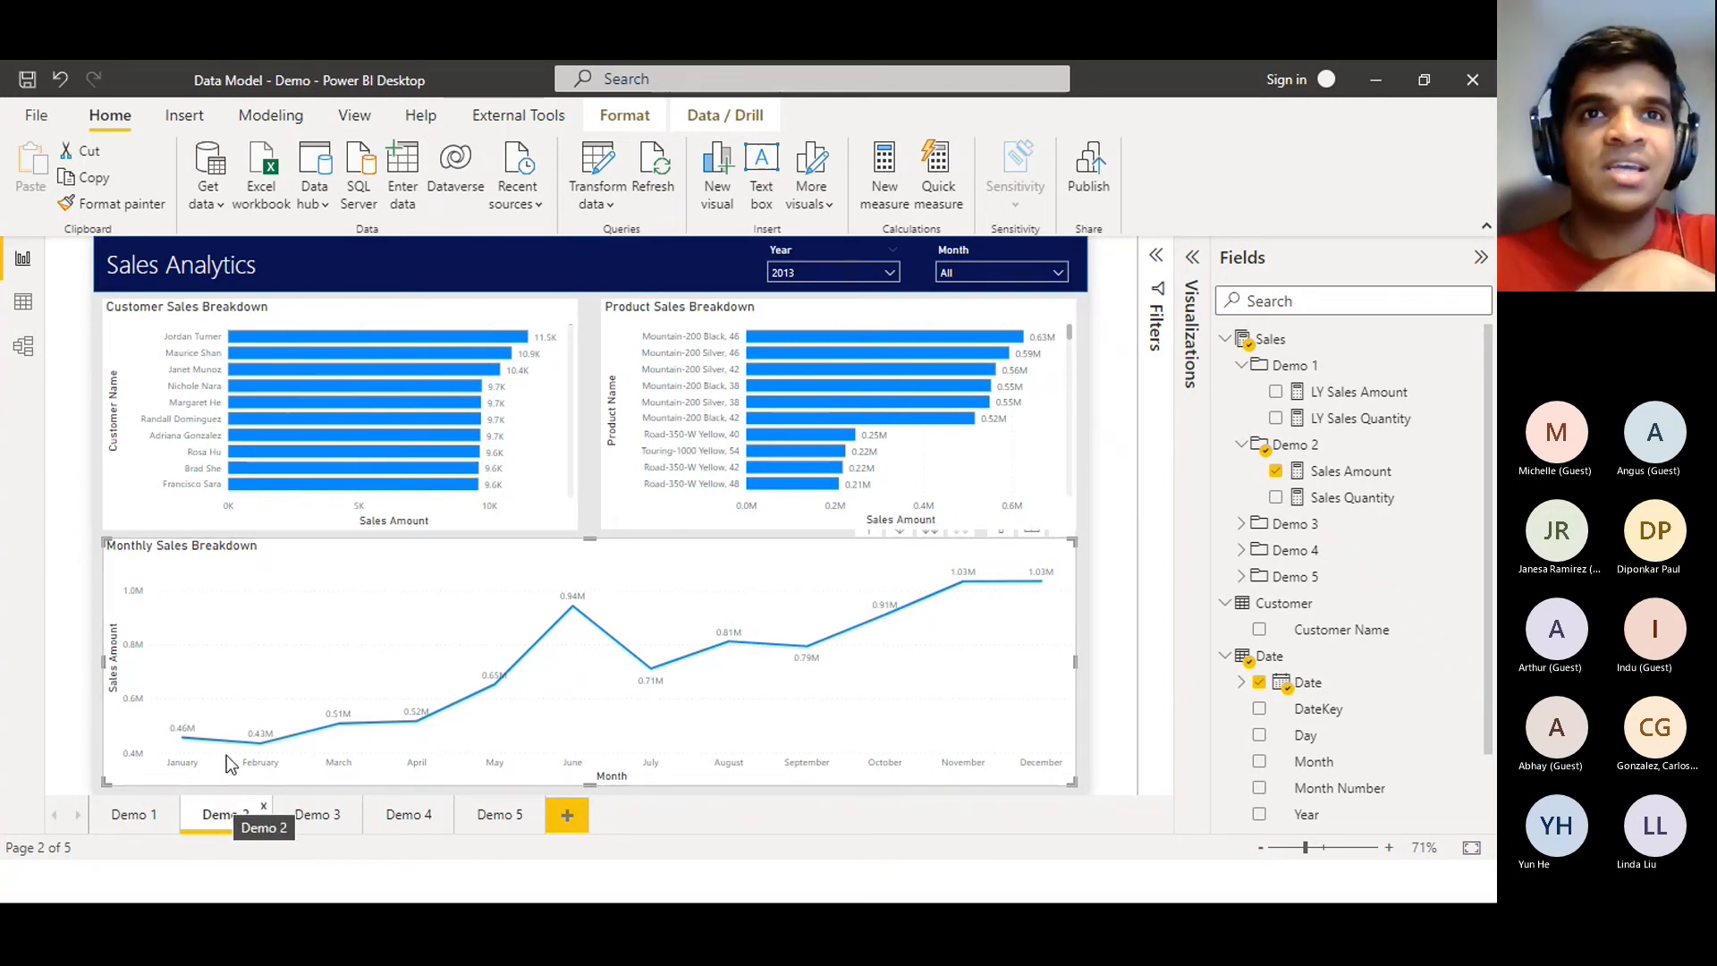
pyautogui.click(386, 428)
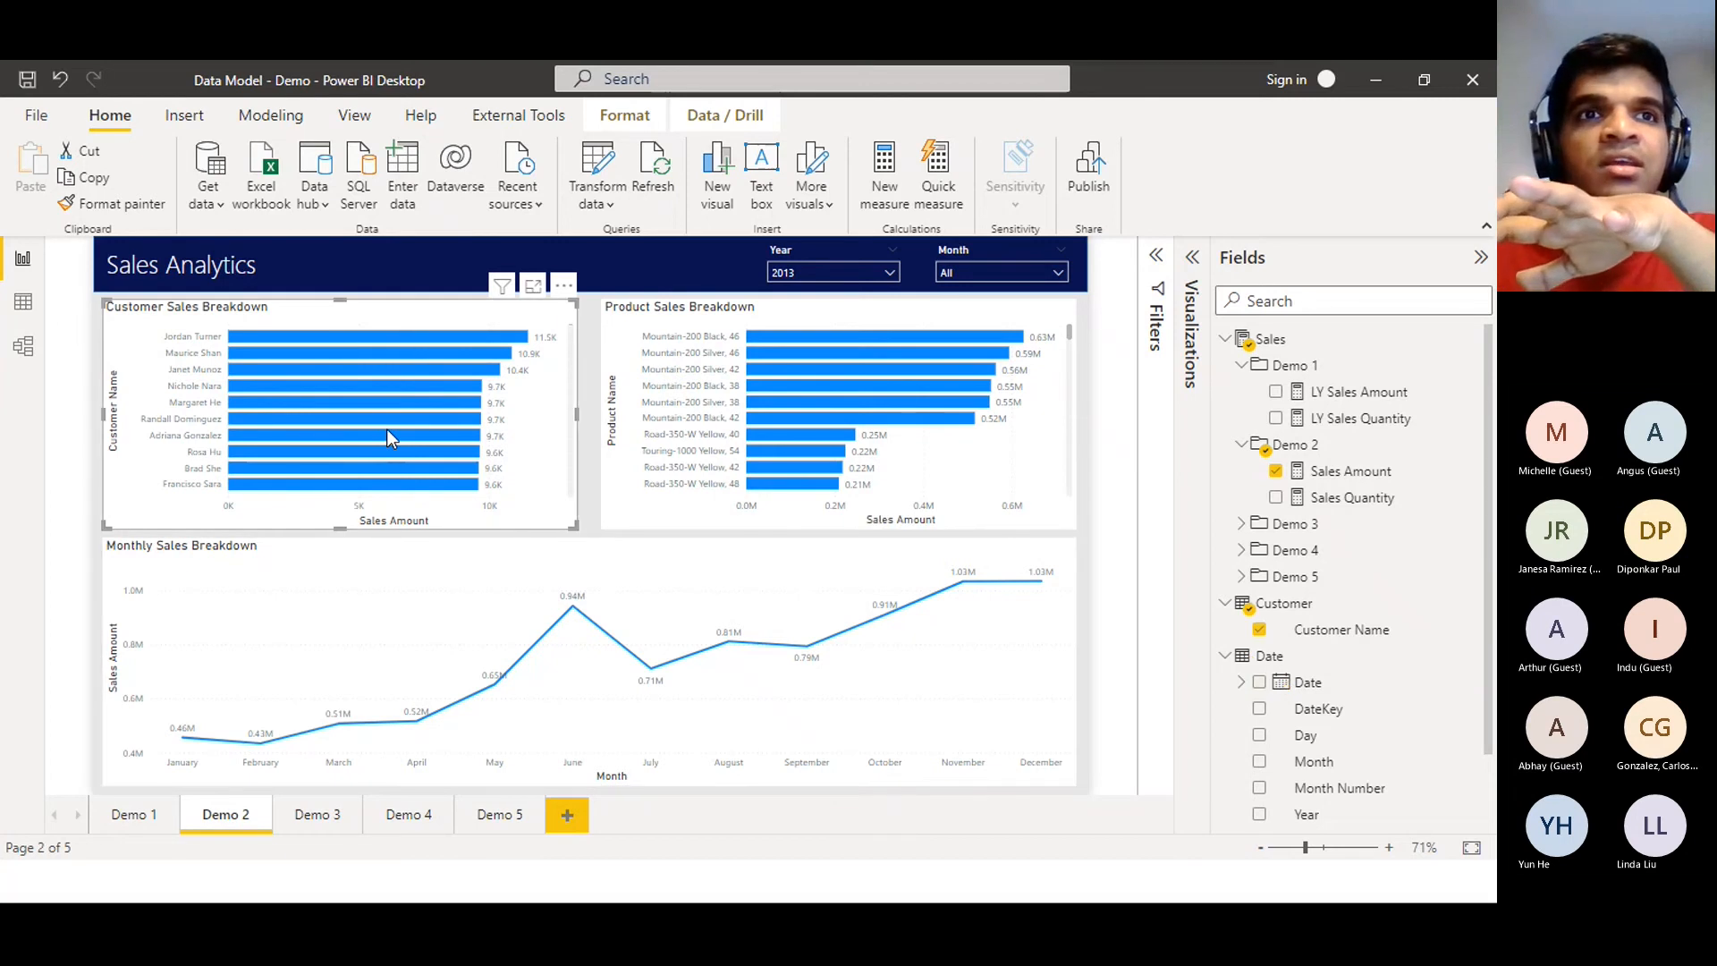
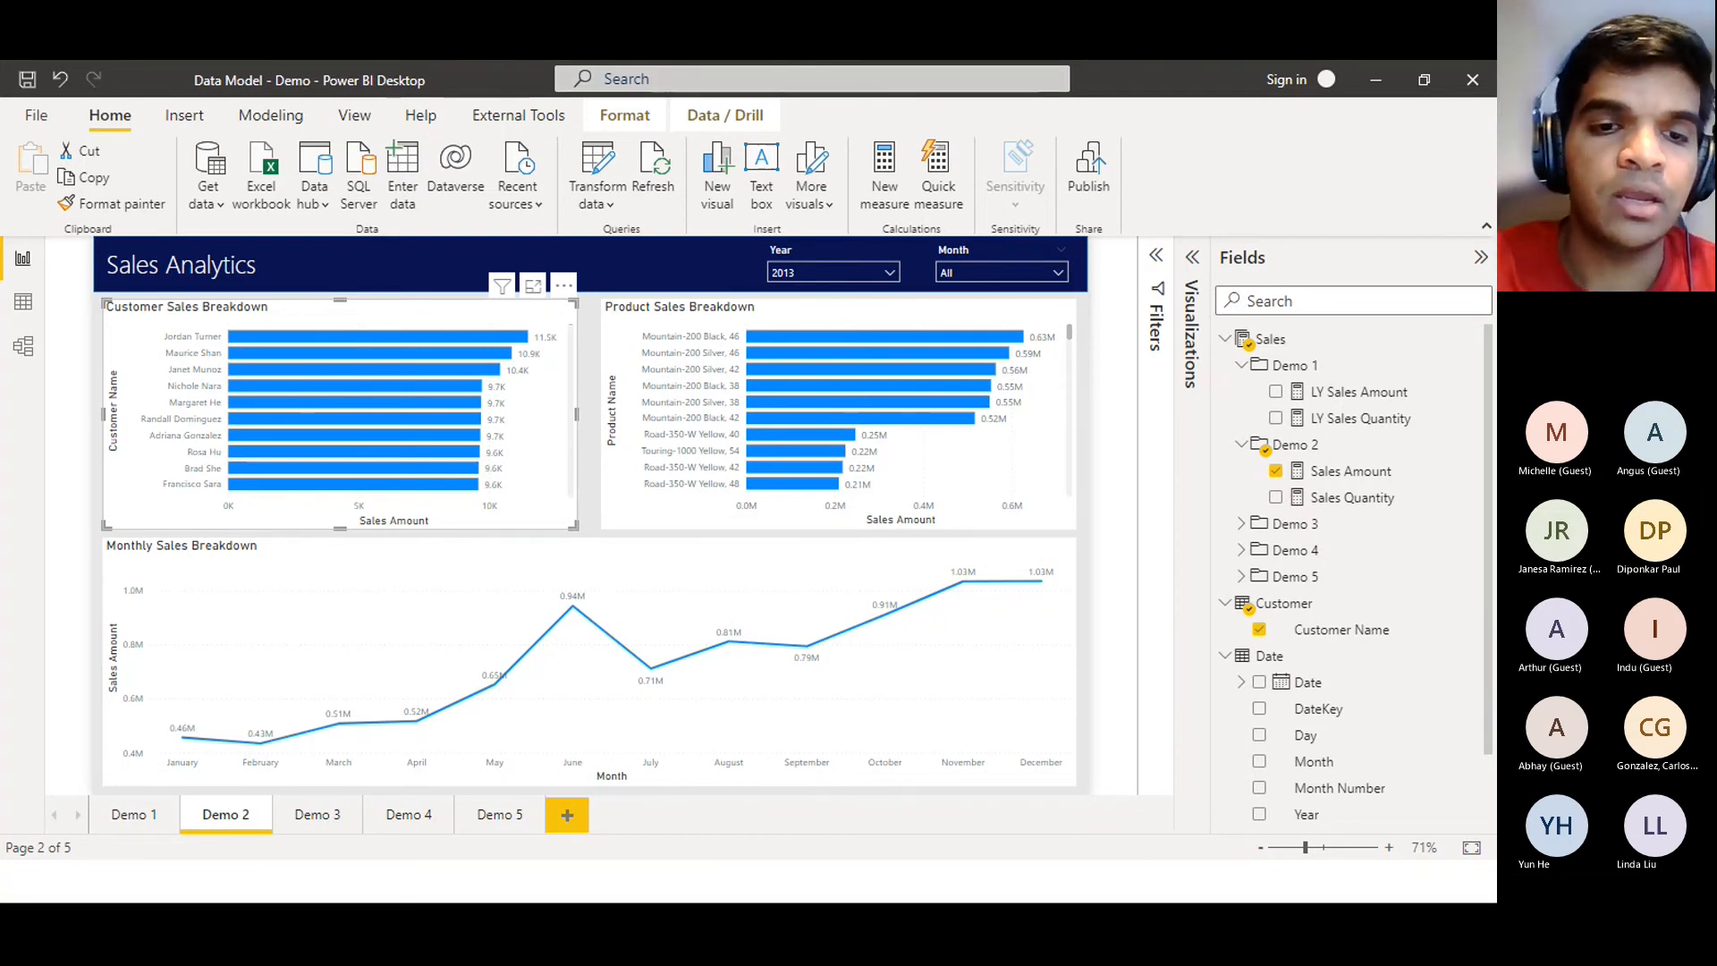
# Create a calculation group named 'Measure Switch' under the model's Tables and expand it
pyautogui.hotkey('alt', 'Tab')
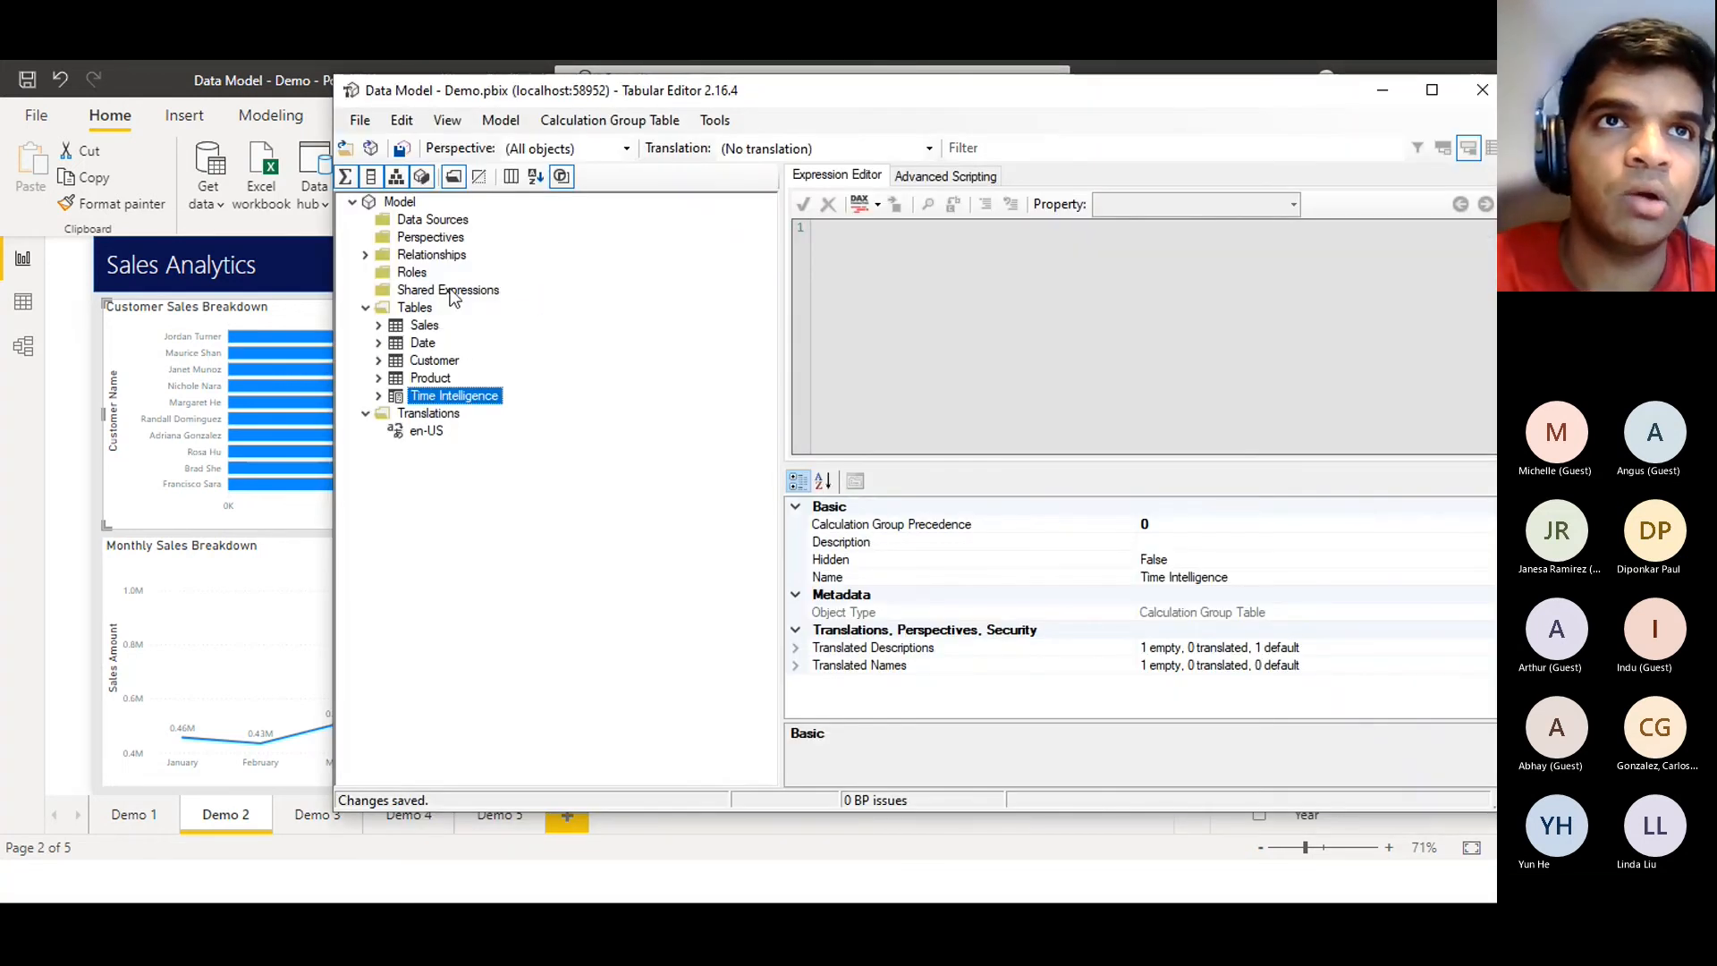
pyautogui.click(427, 307)
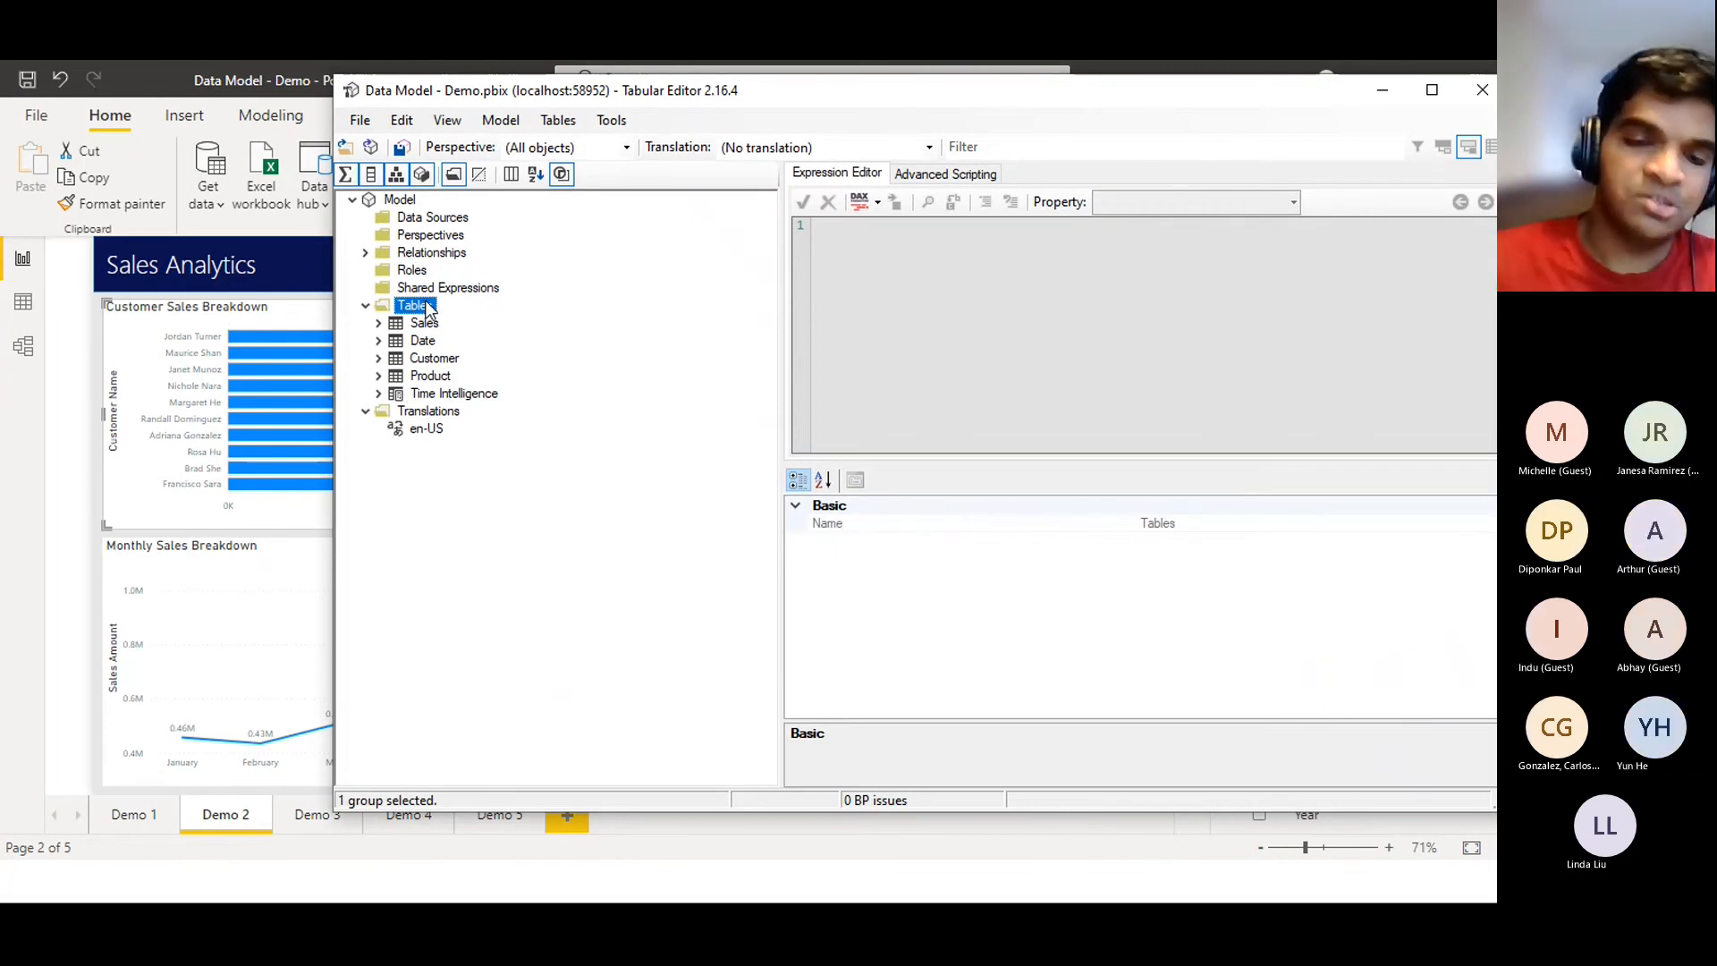
pyautogui.rightClick(427, 306)
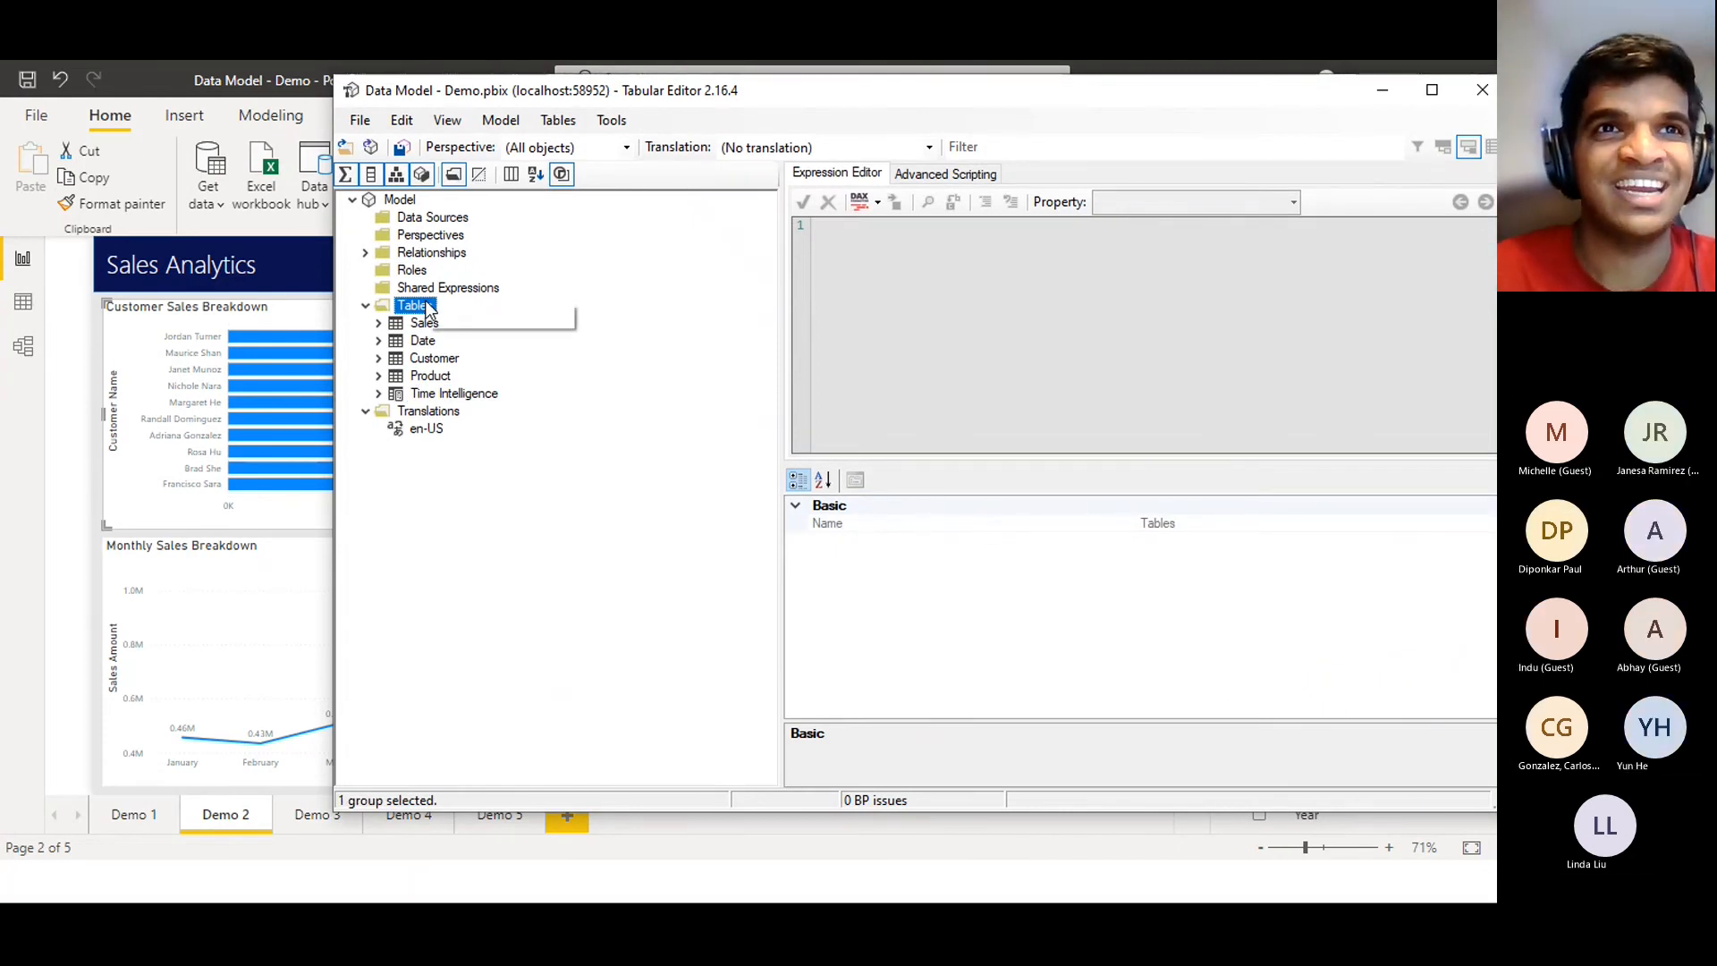
pyautogui.moveTo(496, 318)
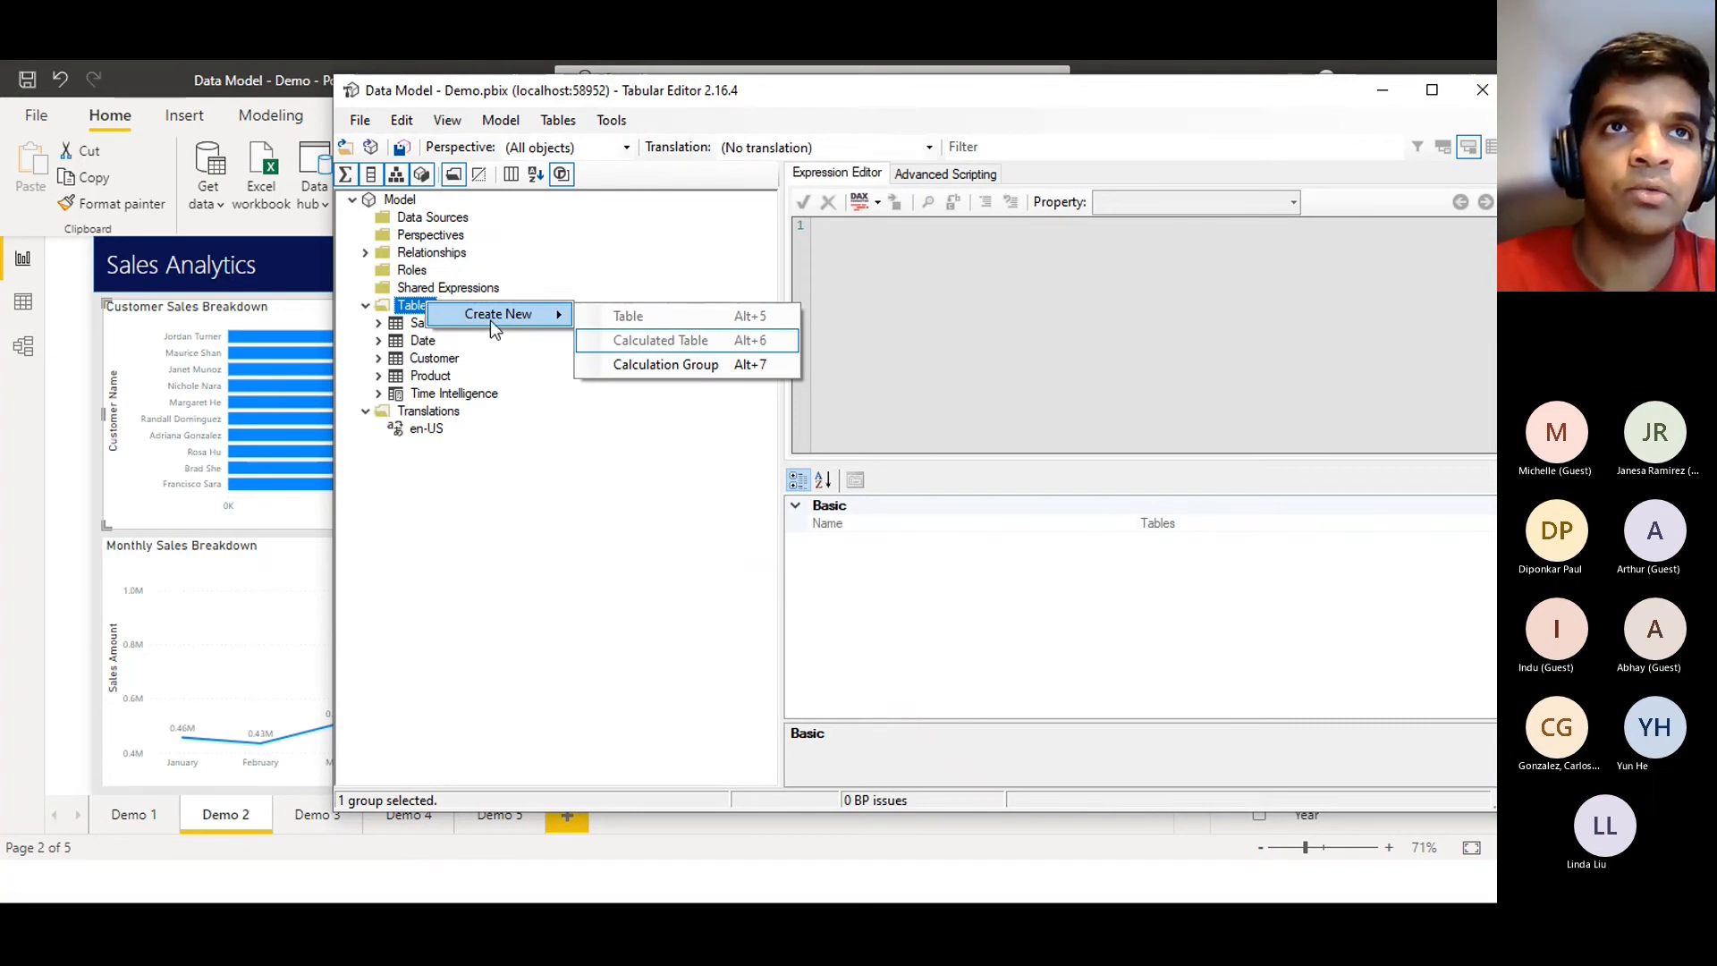
pyautogui.click(660, 362)
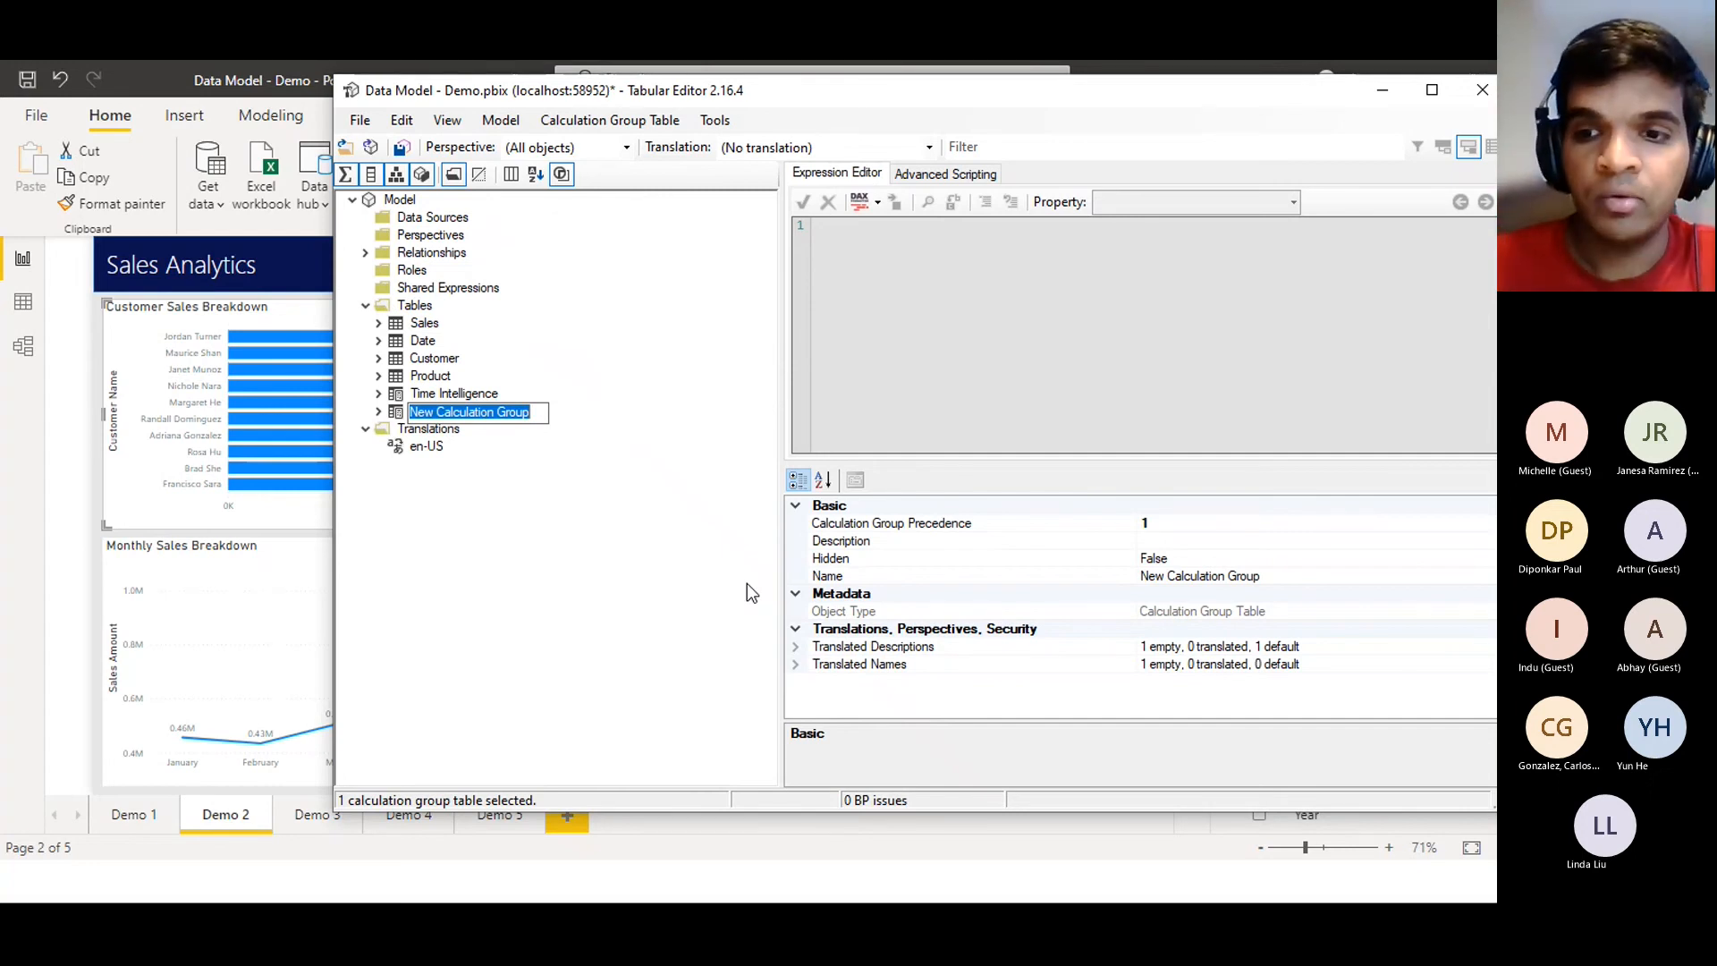
pyautogui.write('Measure ')
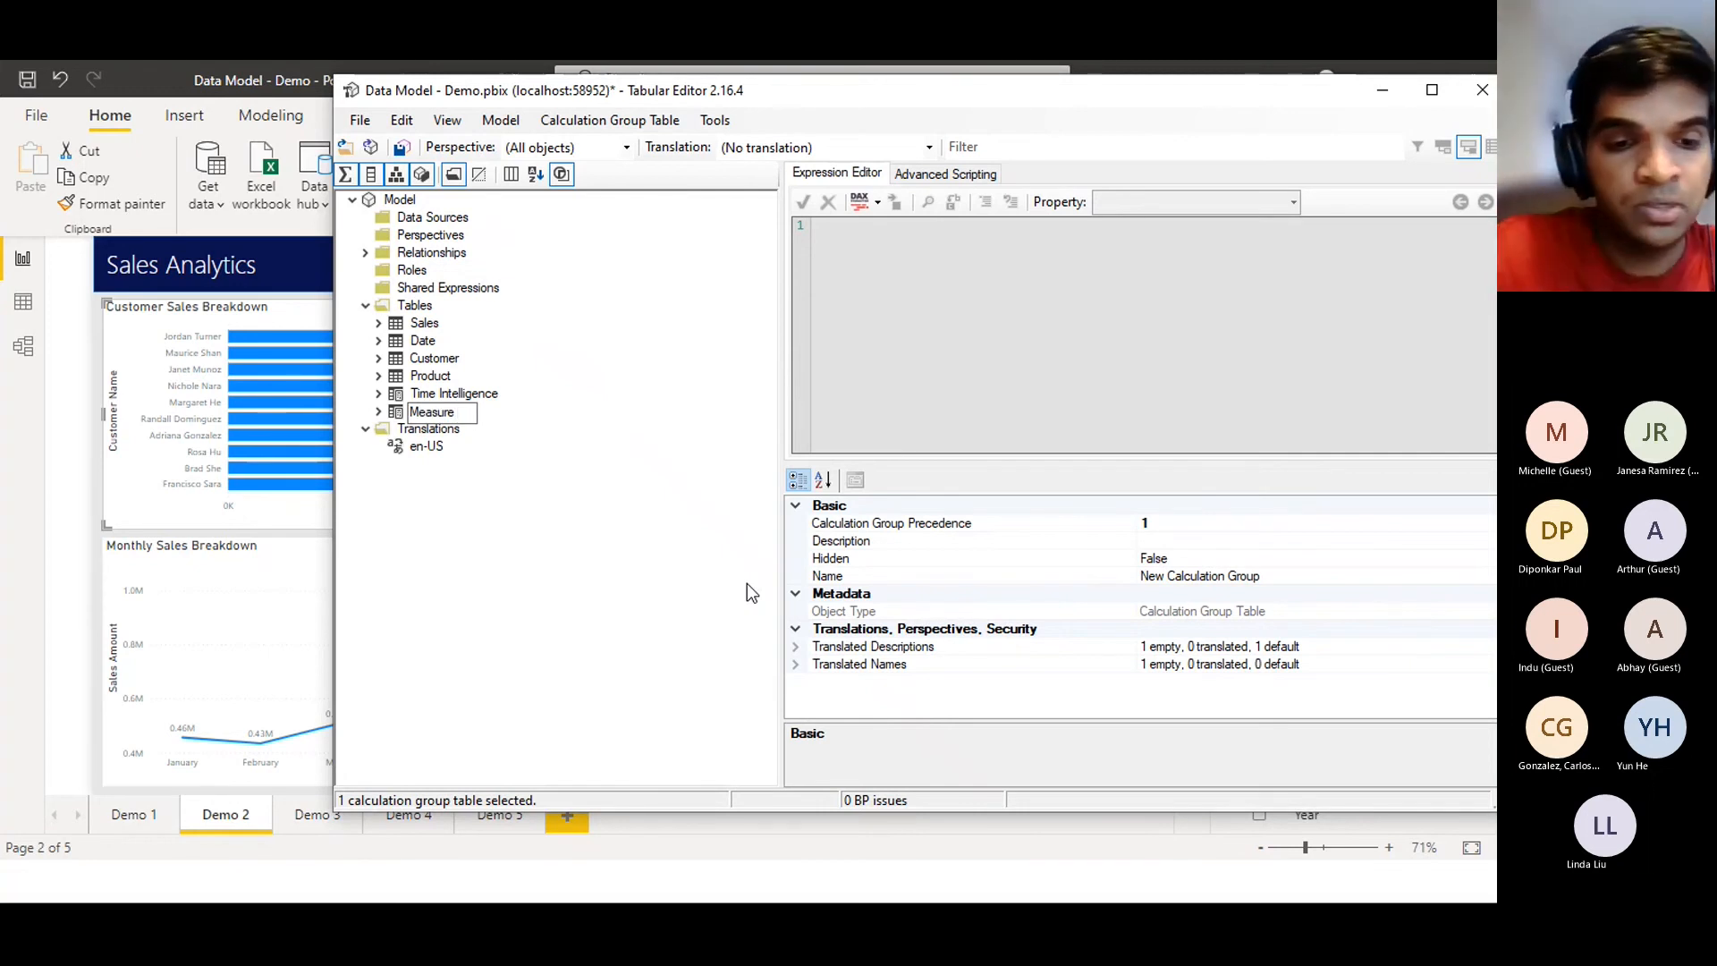
pyautogui.write('Switch')
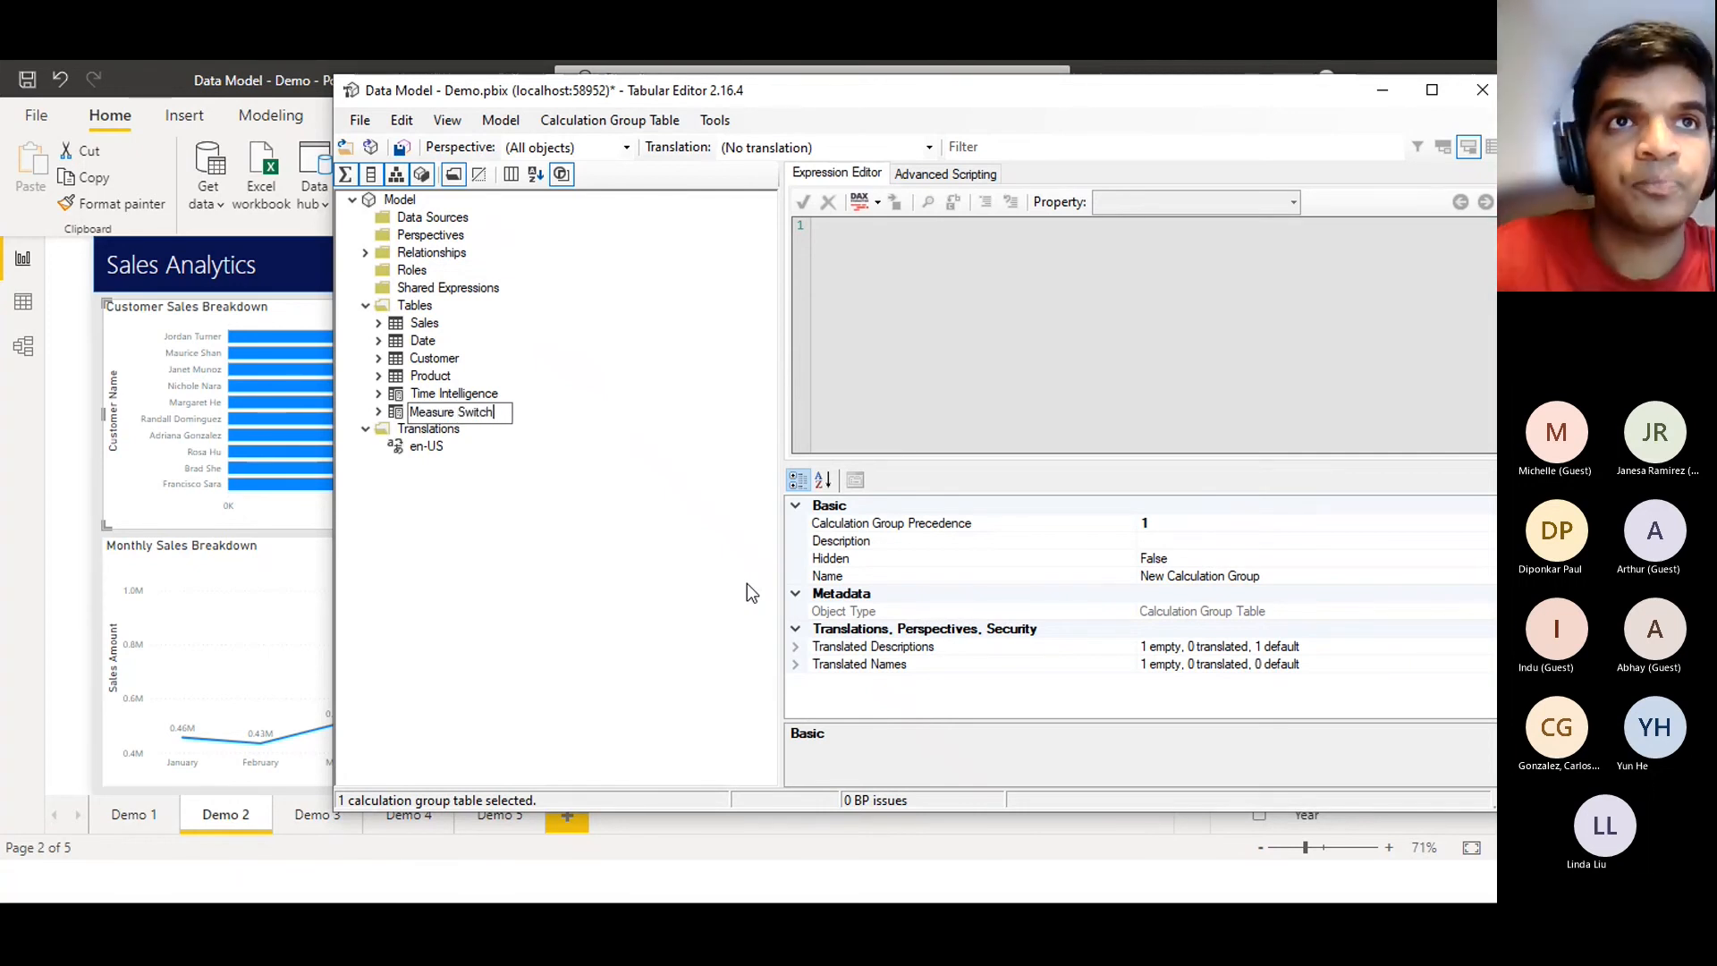
pyautogui.press('Return')
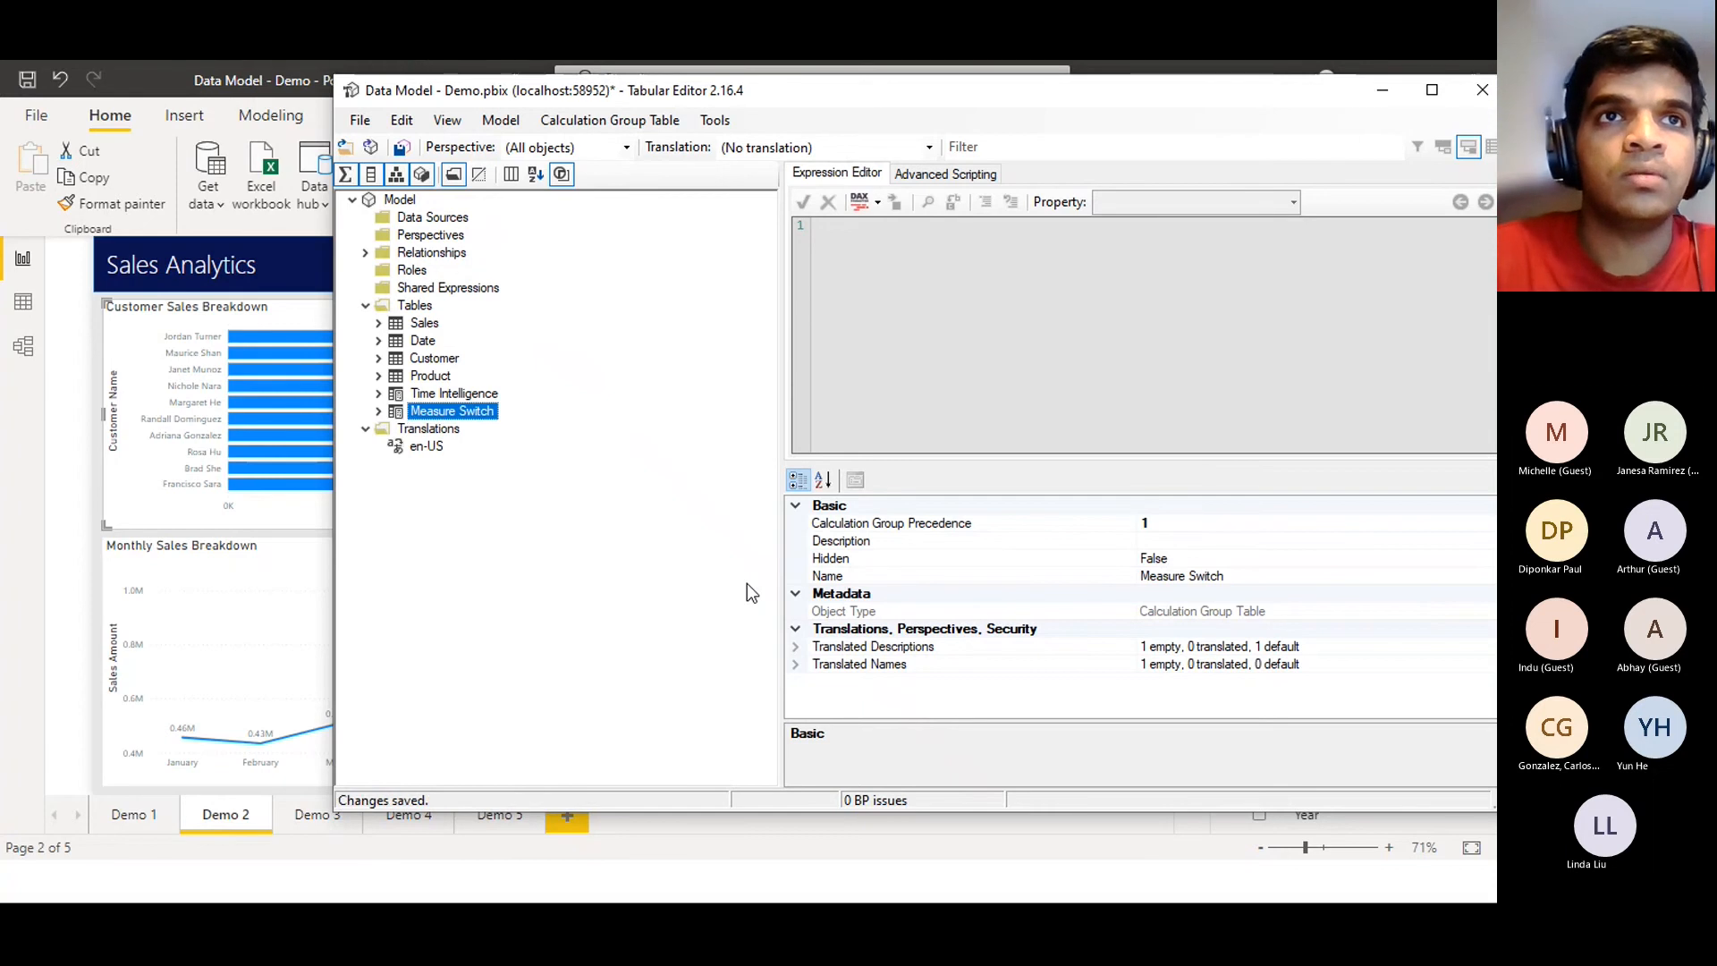
pyautogui.click(377, 413)
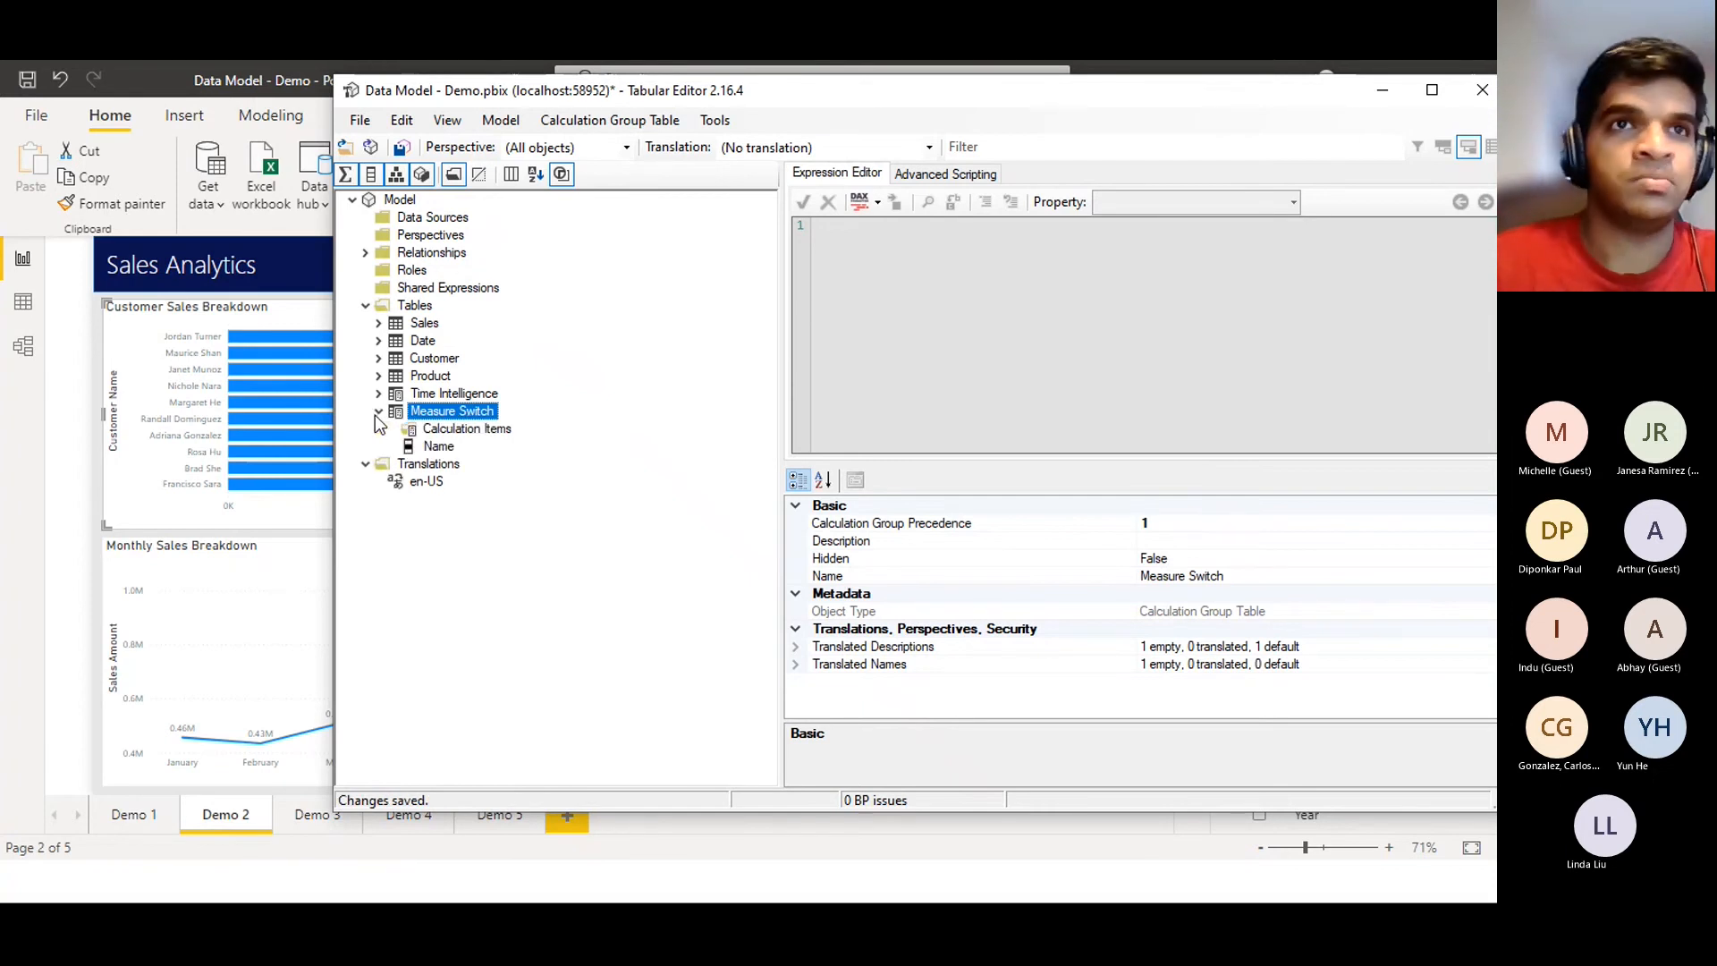
# Change the Measure Switch Name column's name to 'Measure Name' in the Properties grid
pyautogui.click(433, 447)
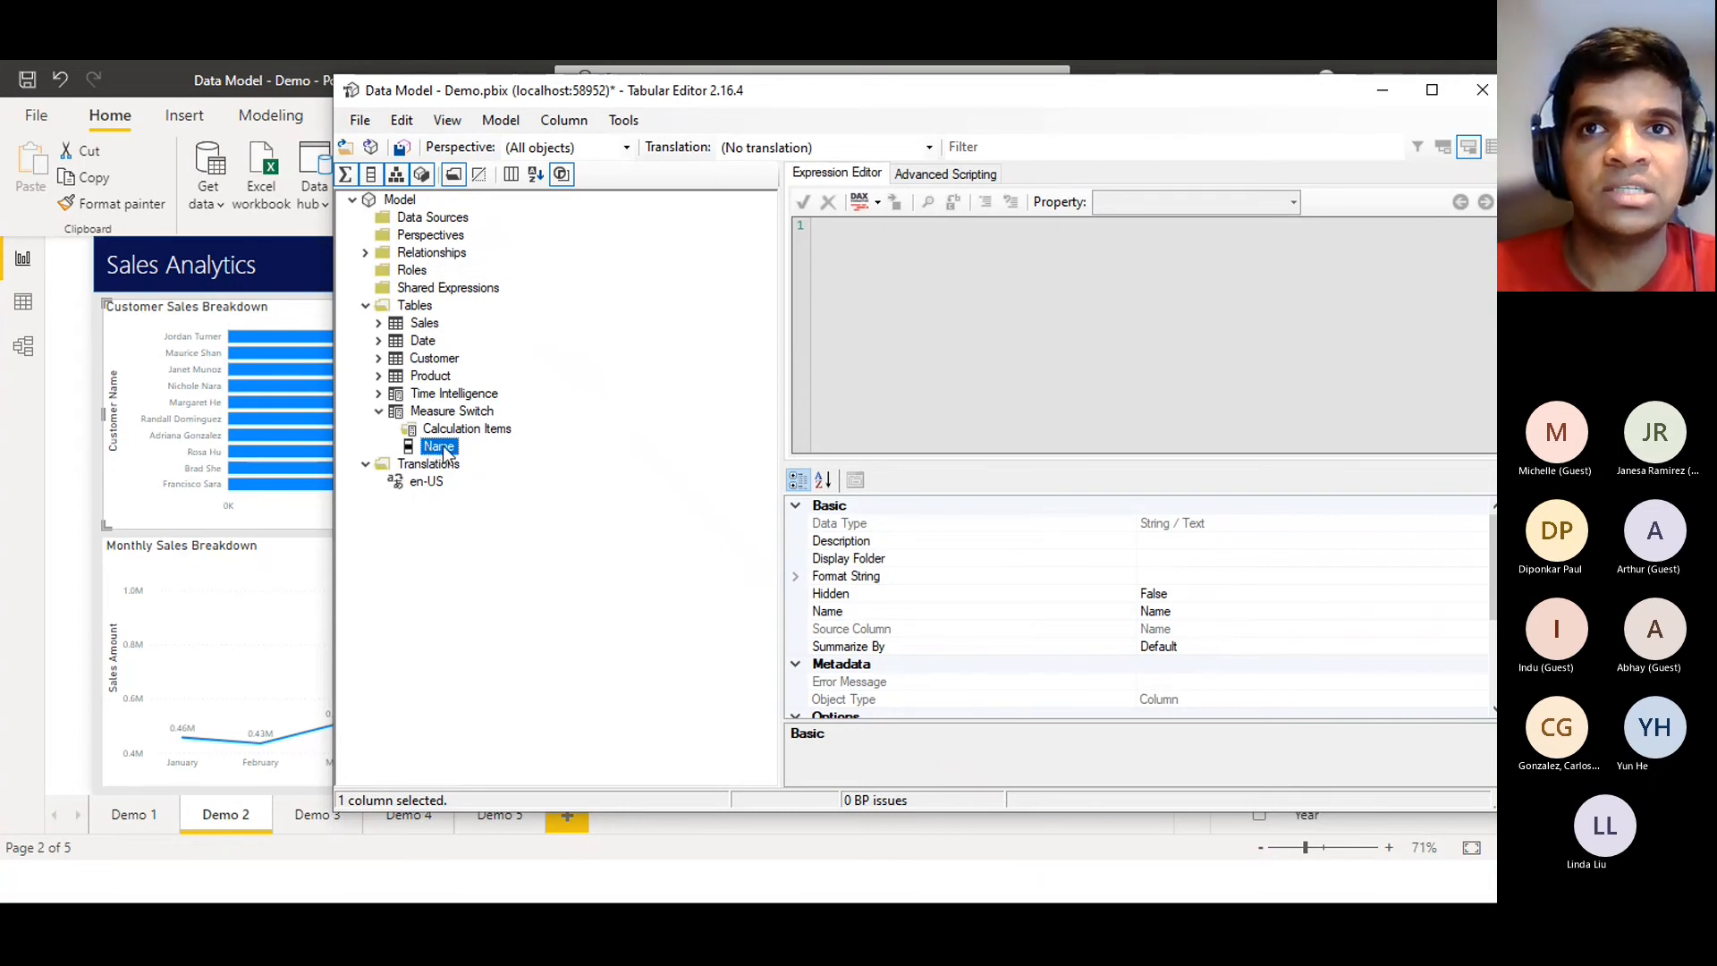
pyautogui.click(1199, 608)
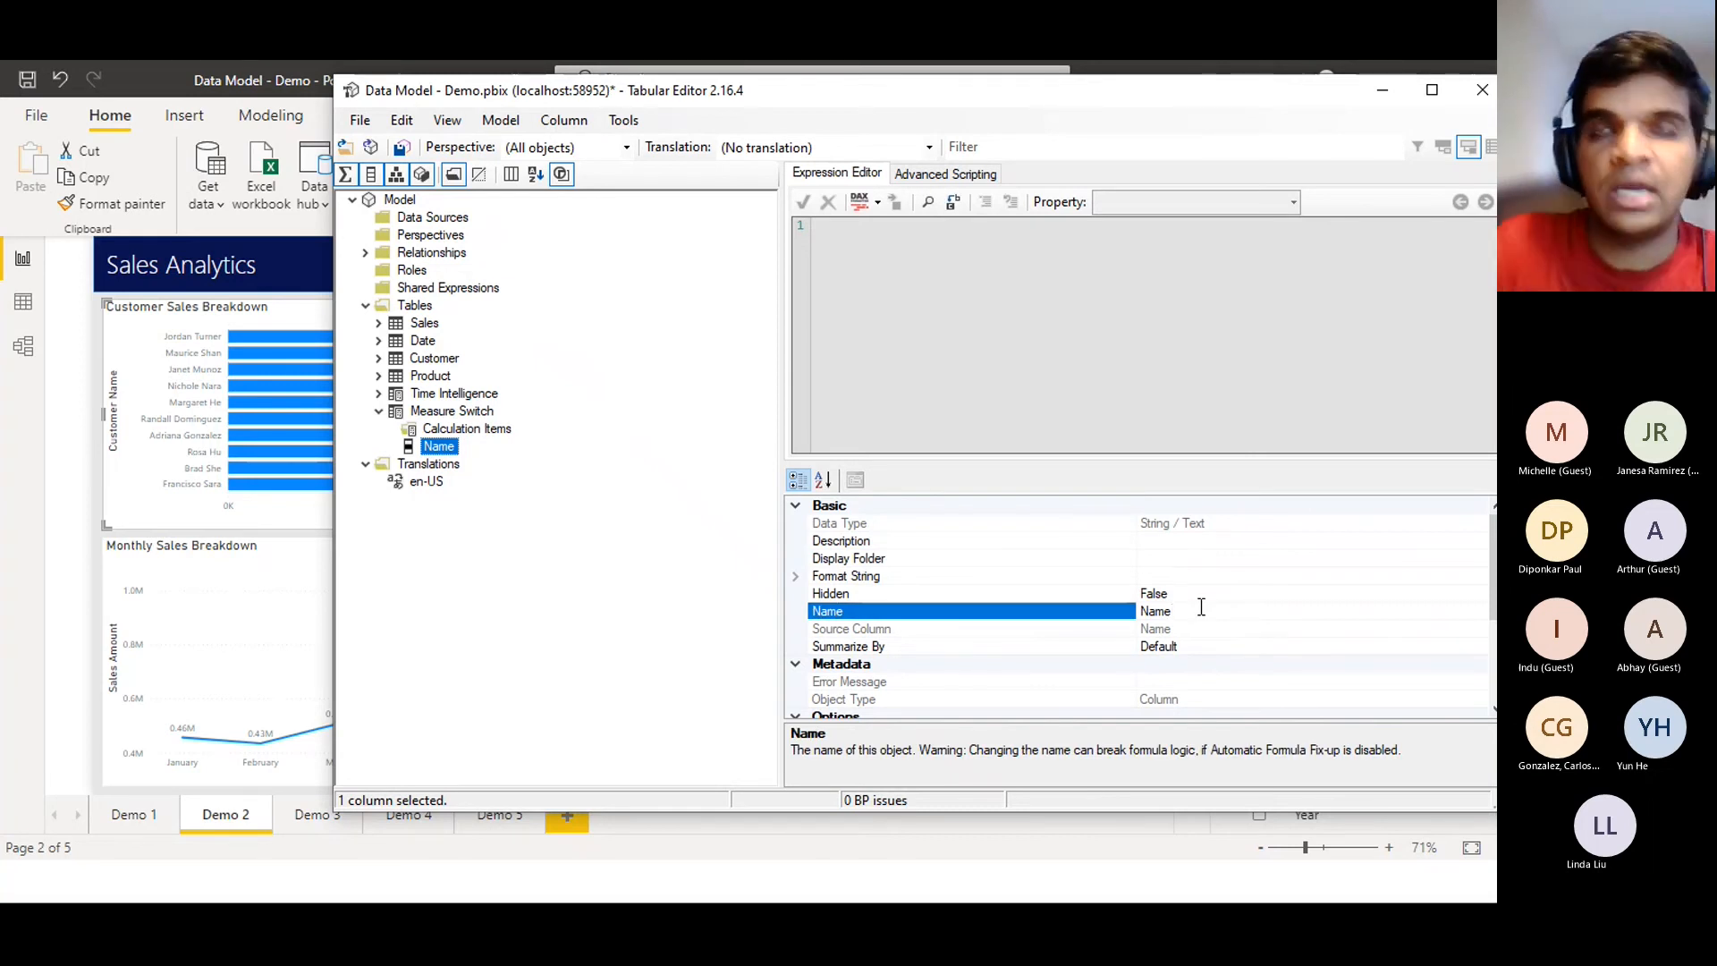
pyautogui.press('BackSpace')
pyautogui.press('BackSpace')
pyautogui.press('BackSpace')
pyautogui.write('Measure Name')
pyautogui.press('Return')
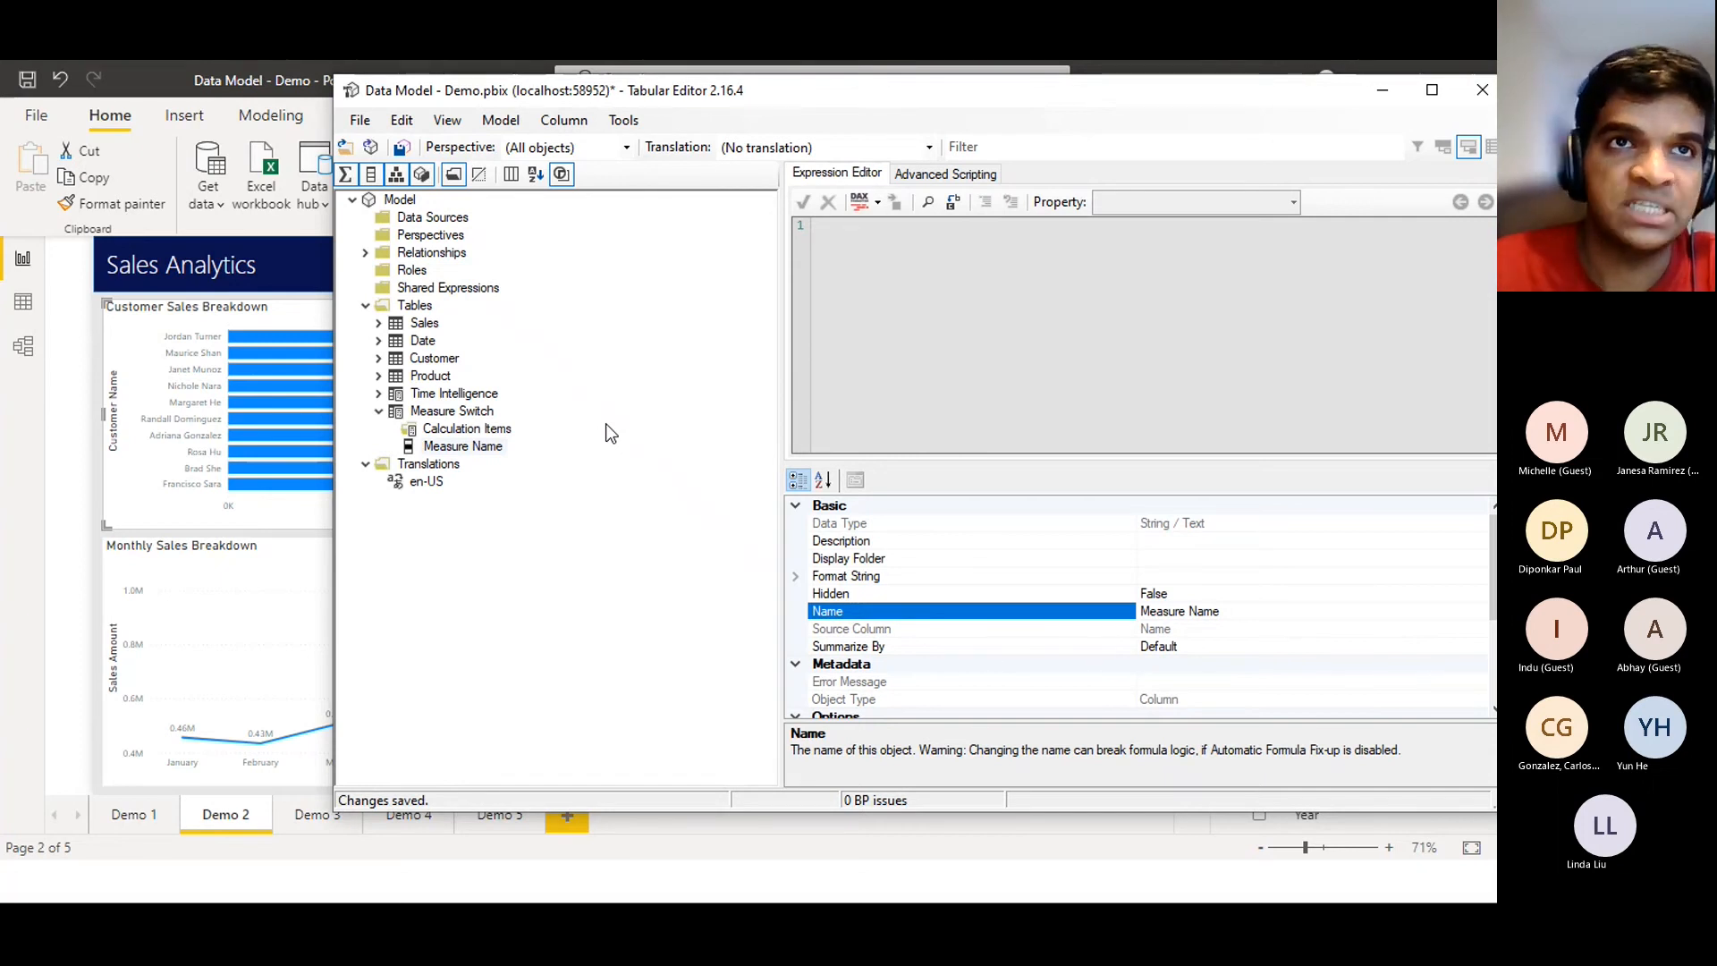
pyautogui.click(471, 429)
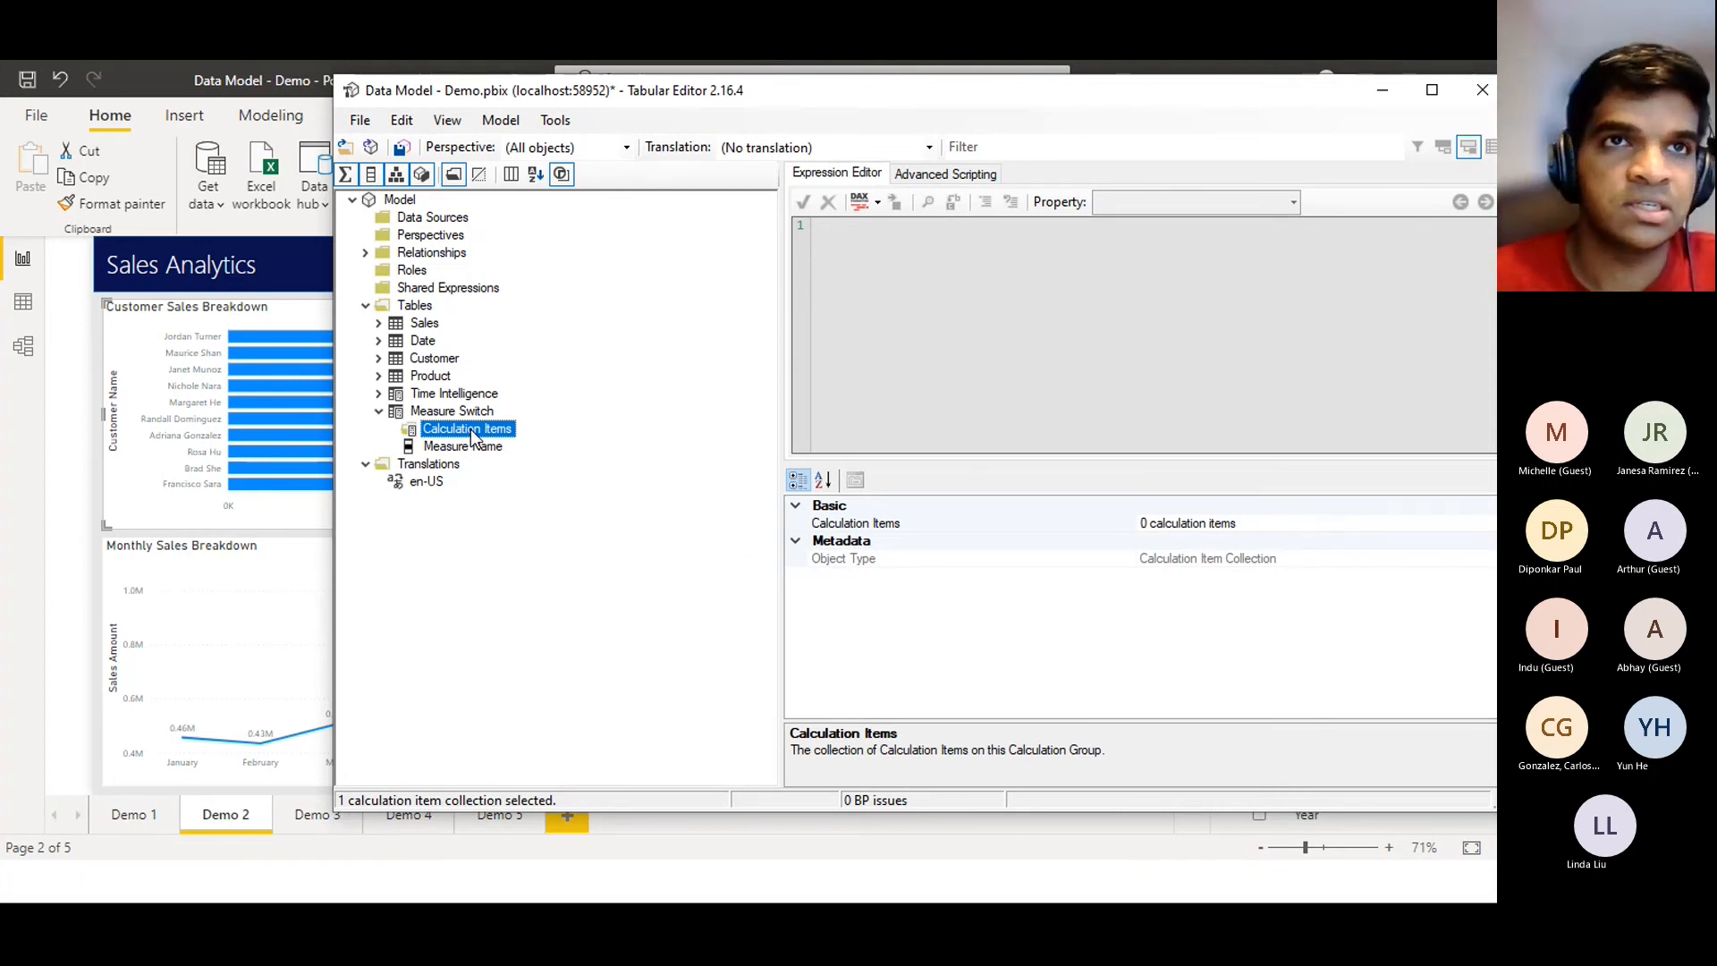
# Add a calculation item named 'Sales Amount' to Measure Switch
pyautogui.rightClick(458, 436)
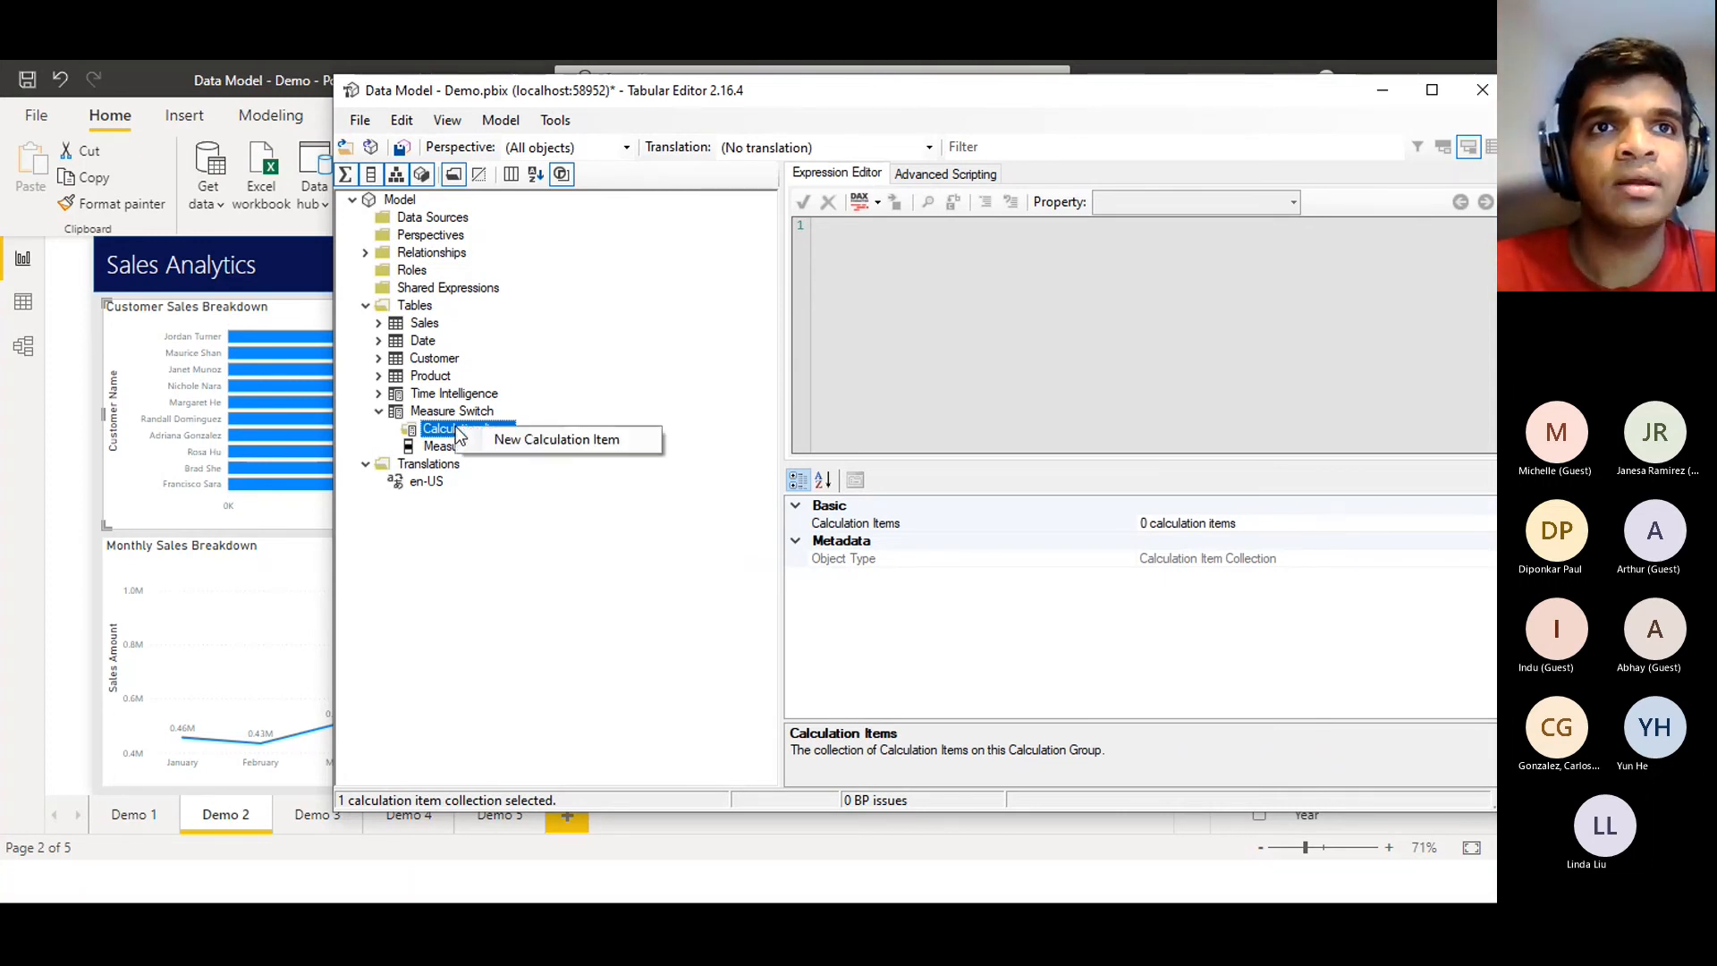
pyautogui.click(515, 437)
pyautogui.write('Sales Aount')
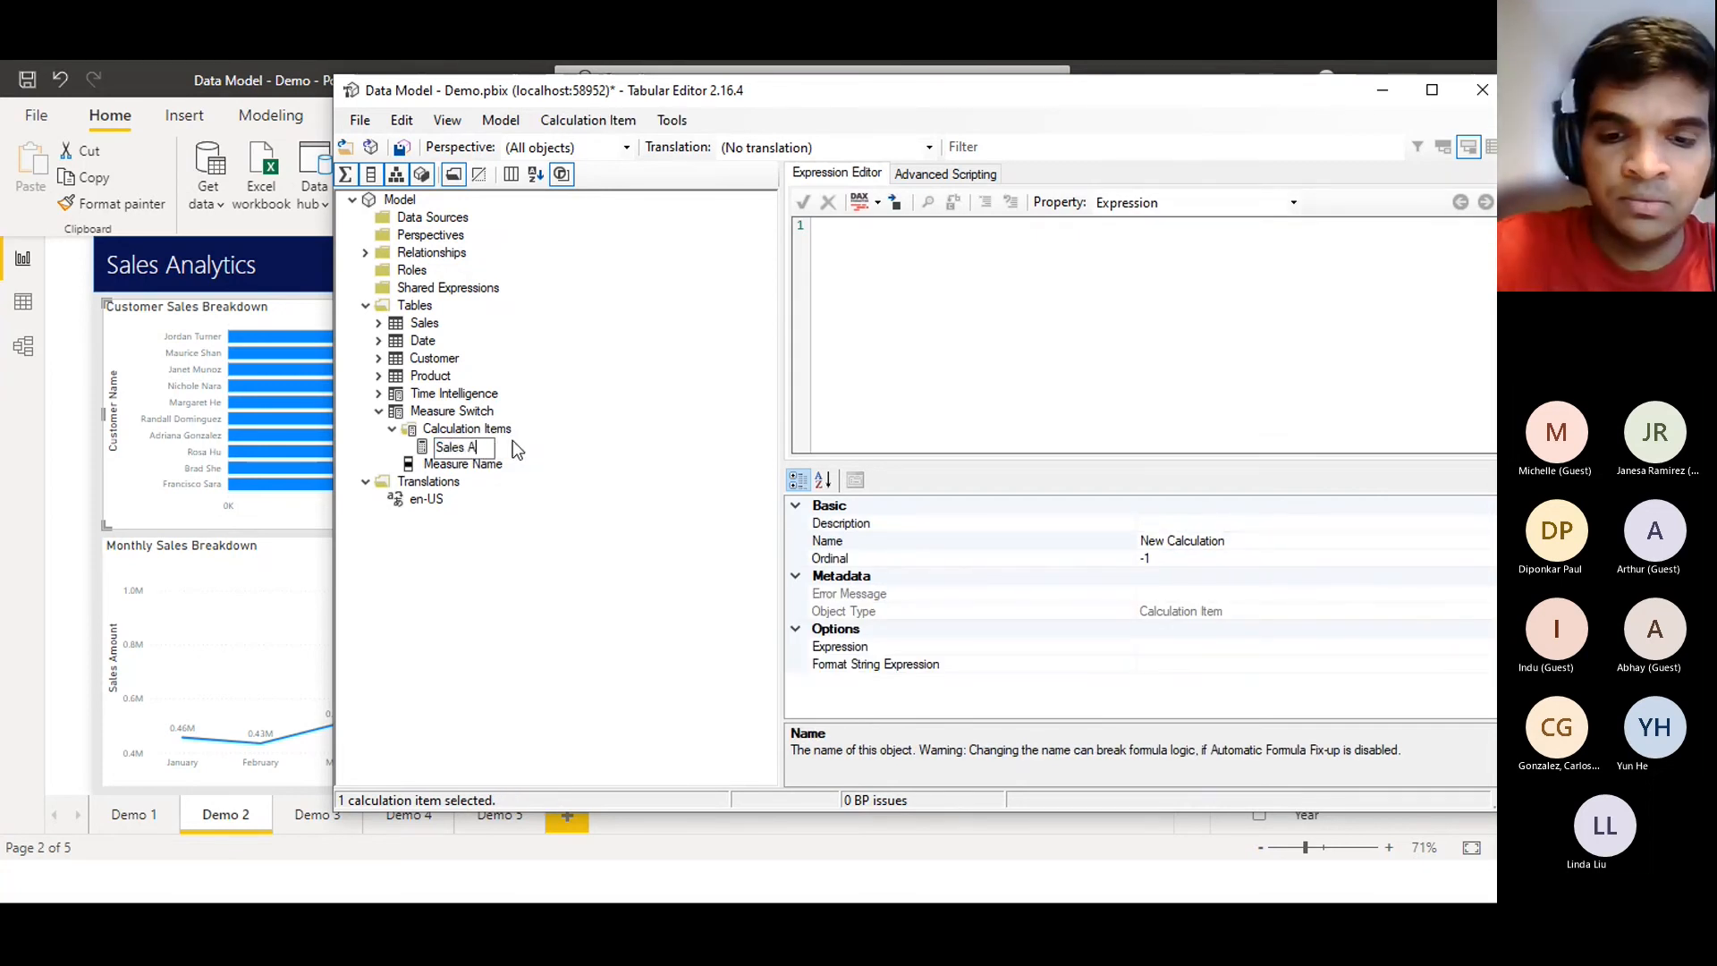
pyautogui.press('BackSpace')
pyautogui.press('BackSpace')
pyautogui.press('BackSpace')
pyautogui.press('BackSpace')
pyautogui.write('mount')
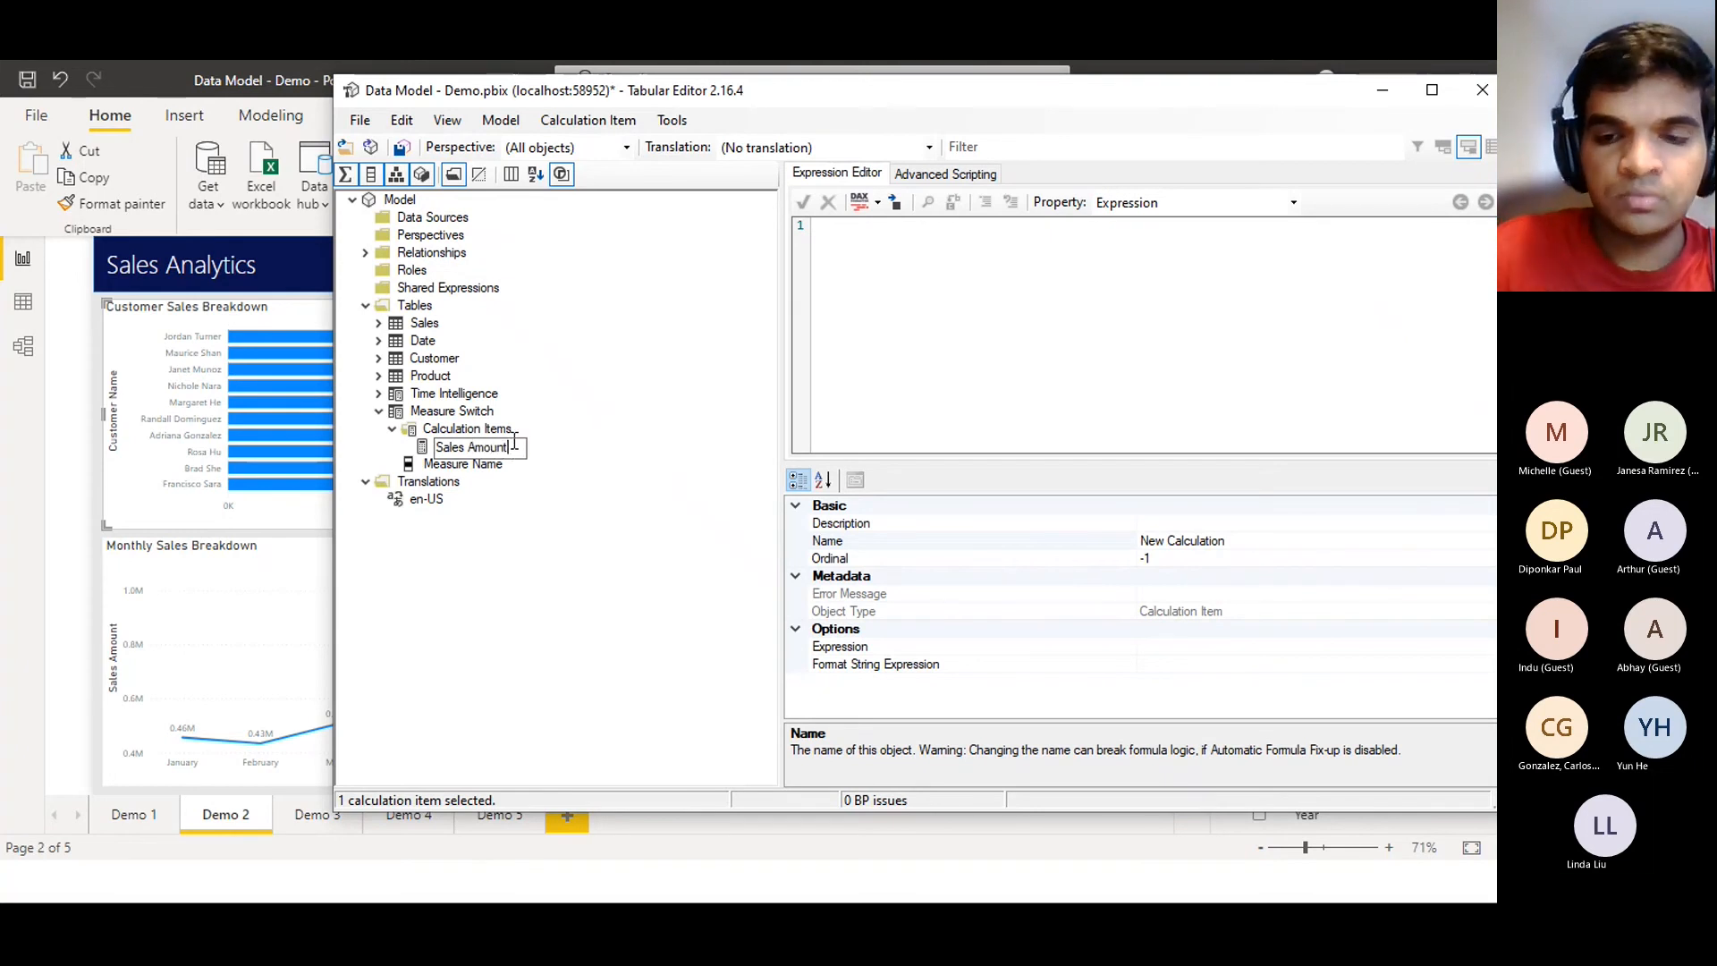
pyautogui.press('Return')
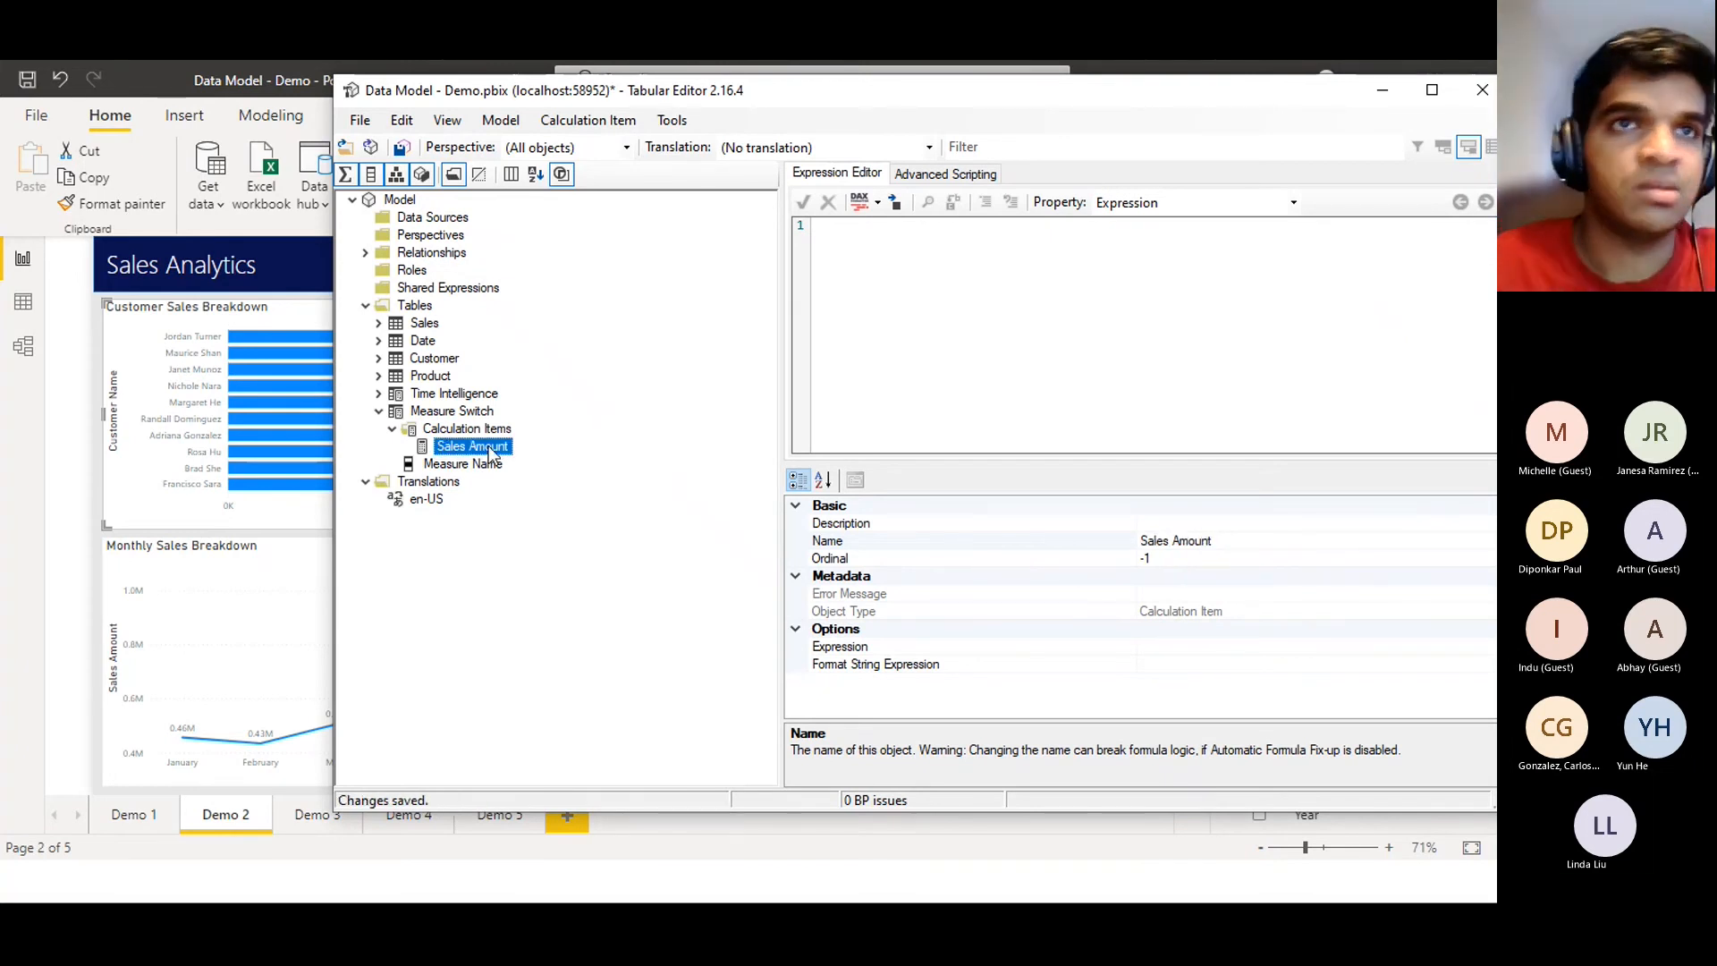
# Add a second calculation item named 'Sales Quantity'
pyautogui.click(488, 431)
pyautogui.rightClick(488, 435)
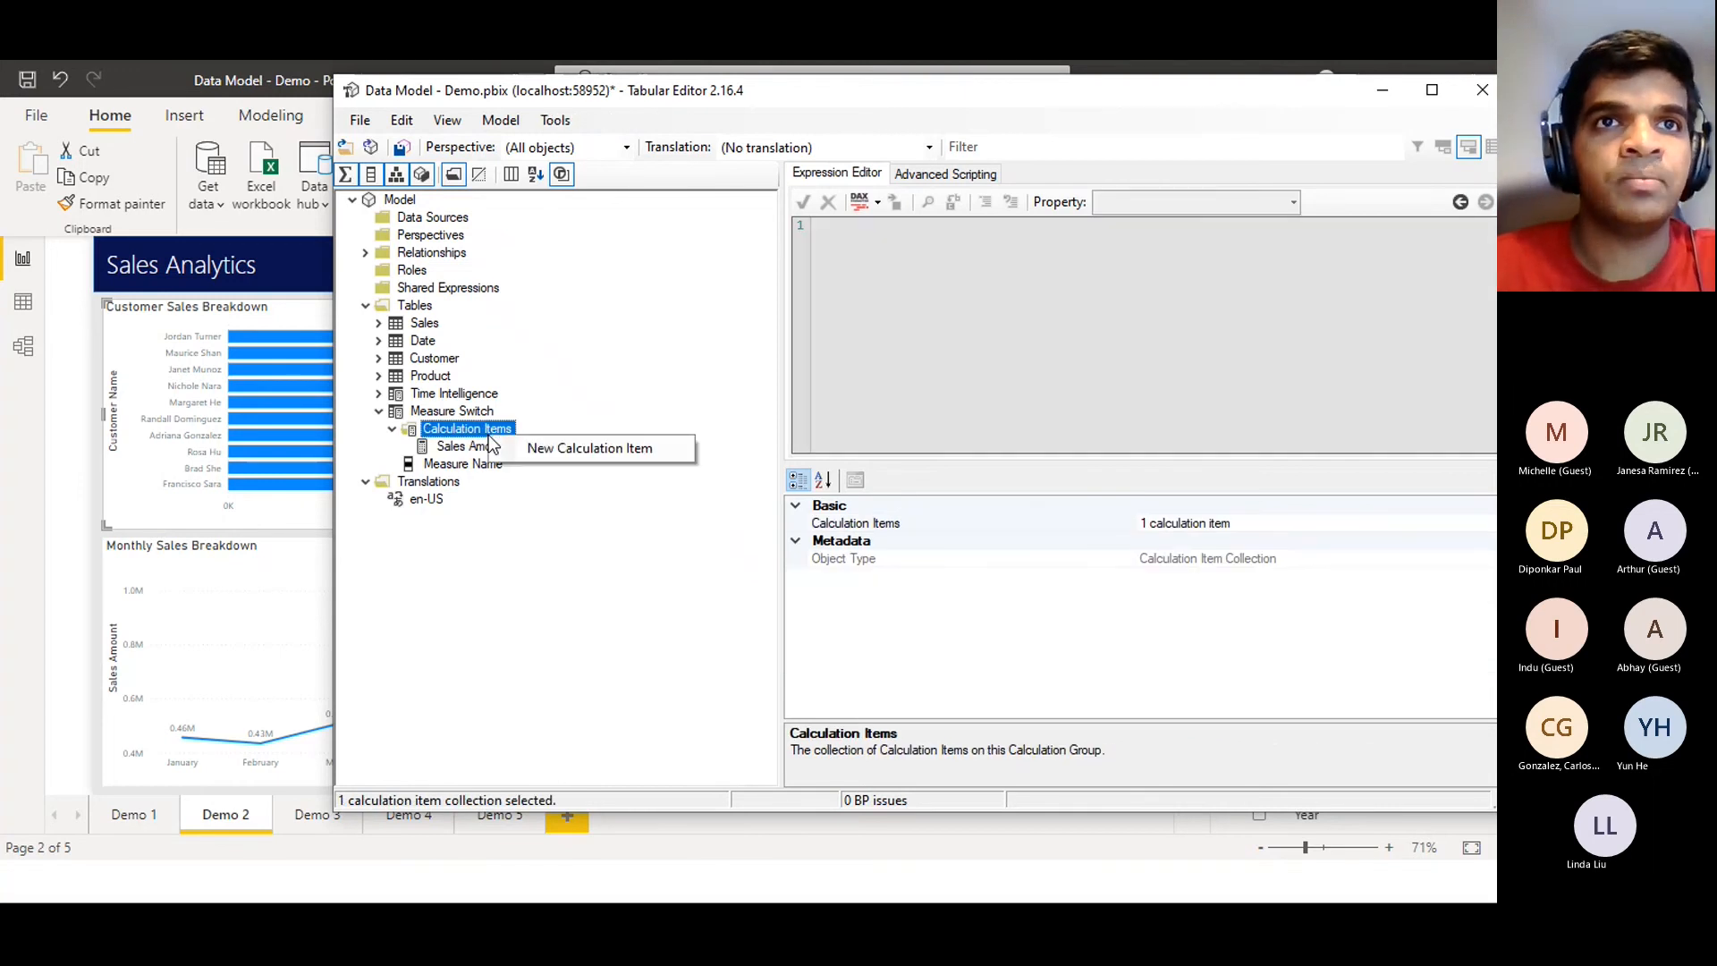
pyautogui.click(561, 449)
pyautogui.write('Sa')
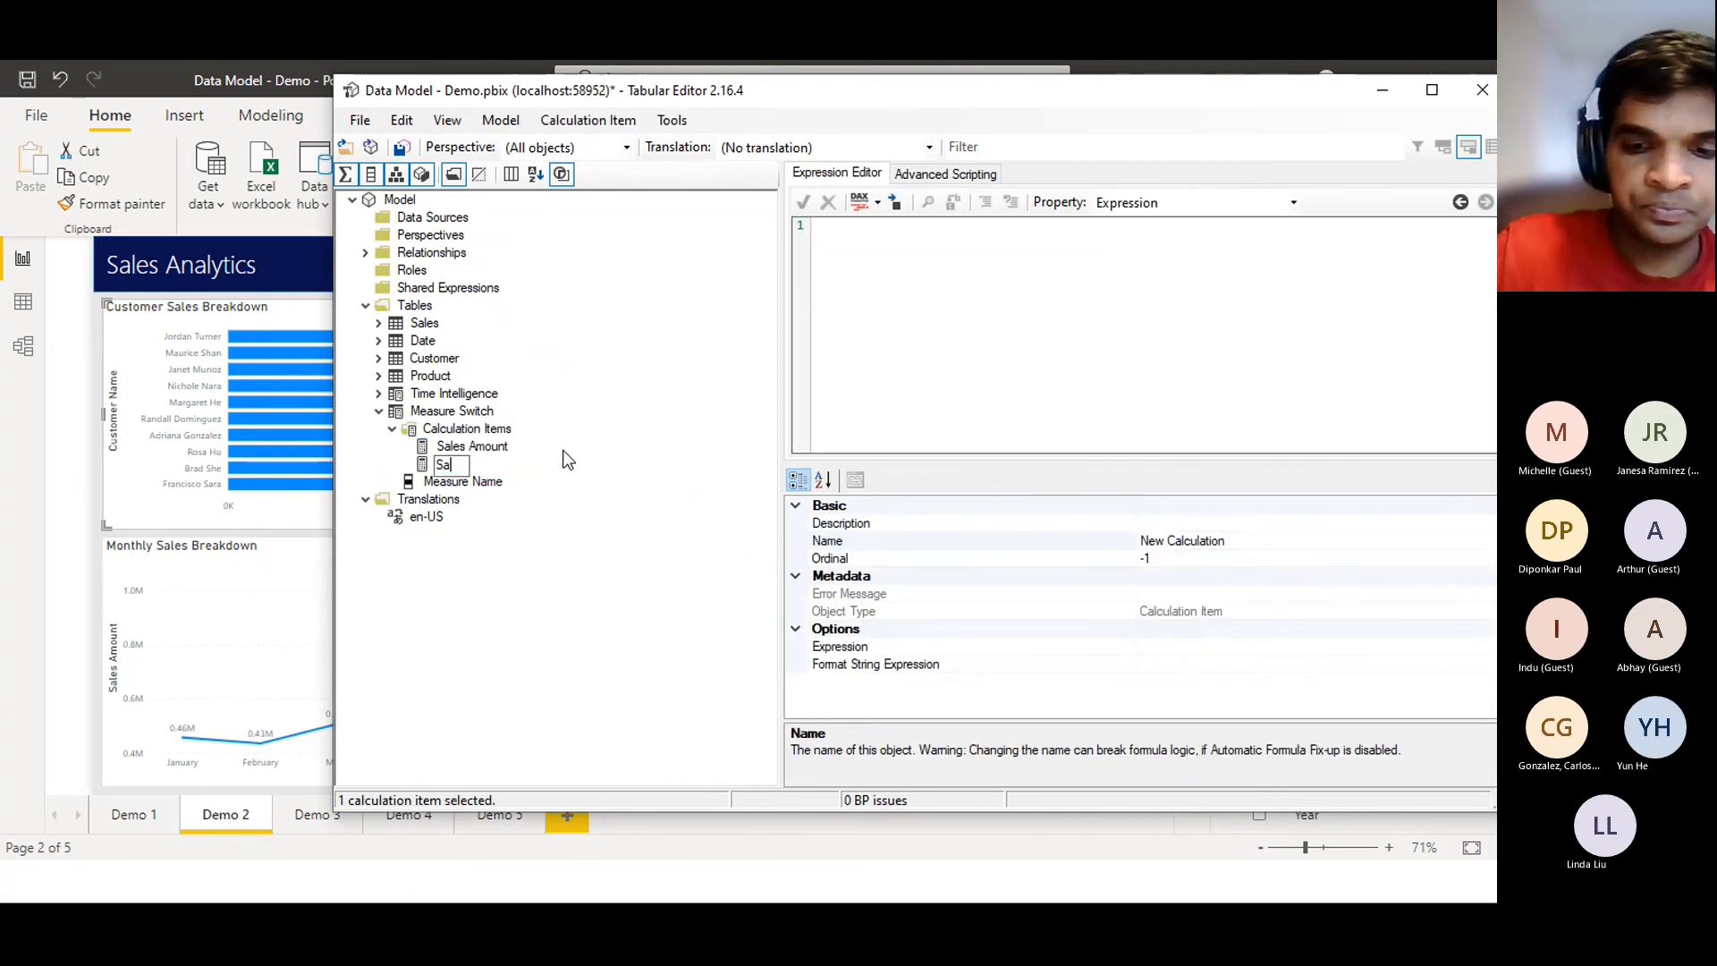
pyautogui.write('les Quantity')
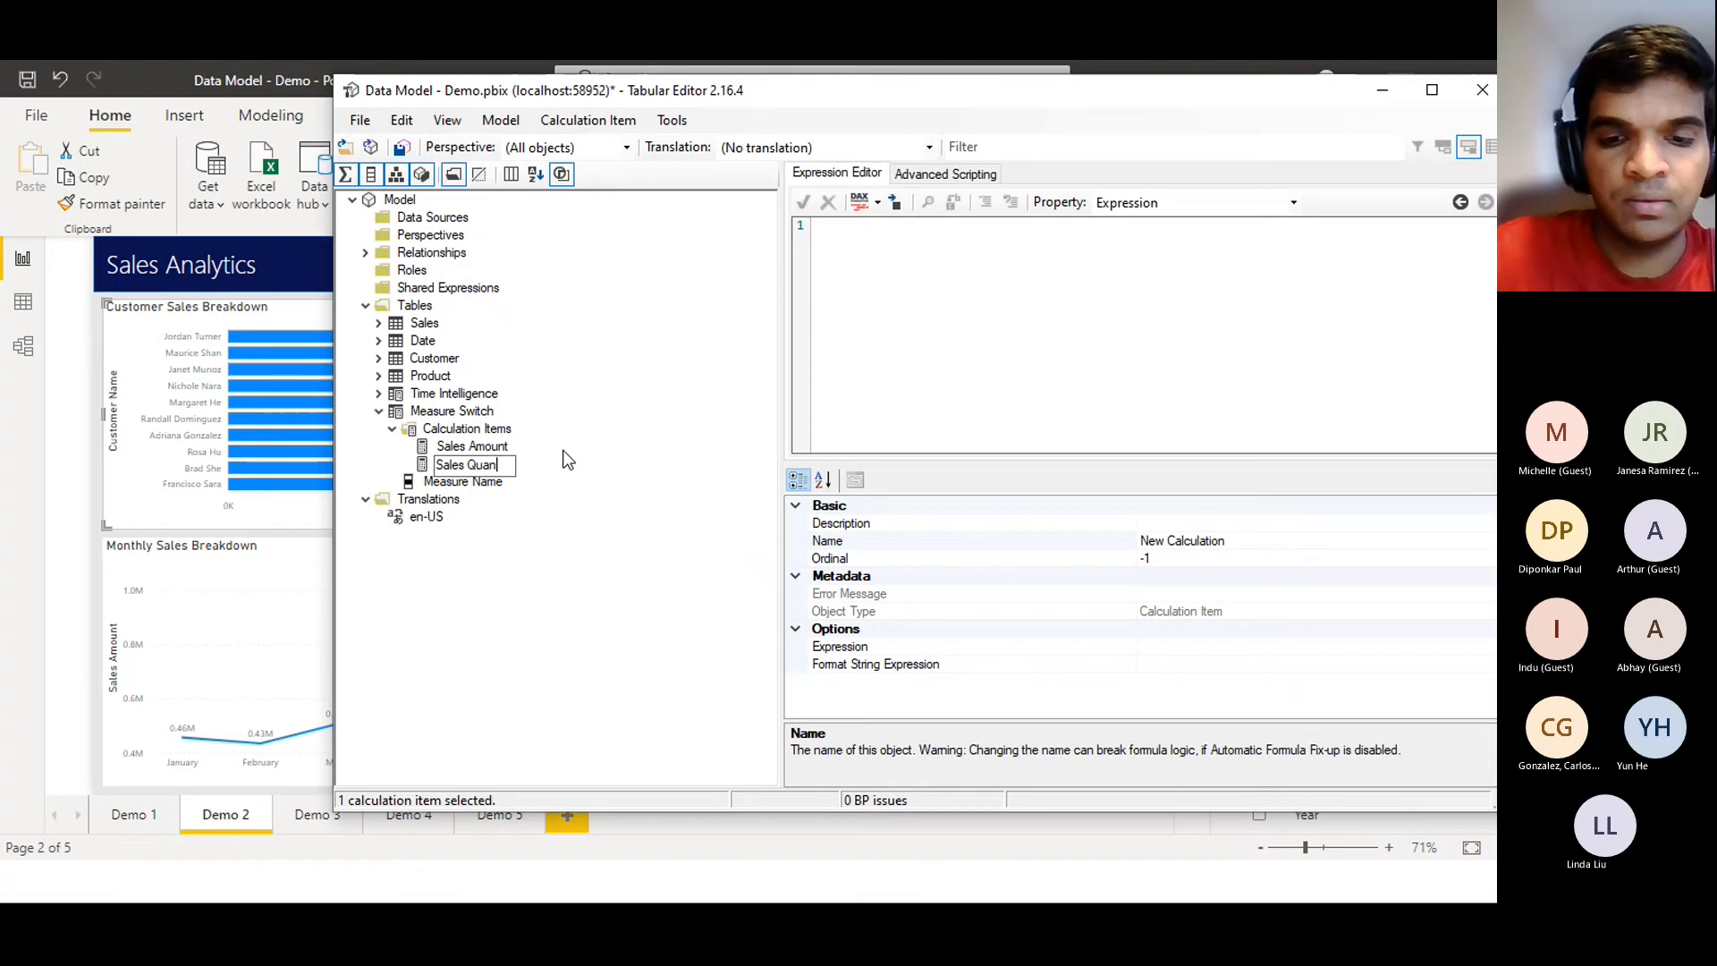
pyautogui.press('Return')
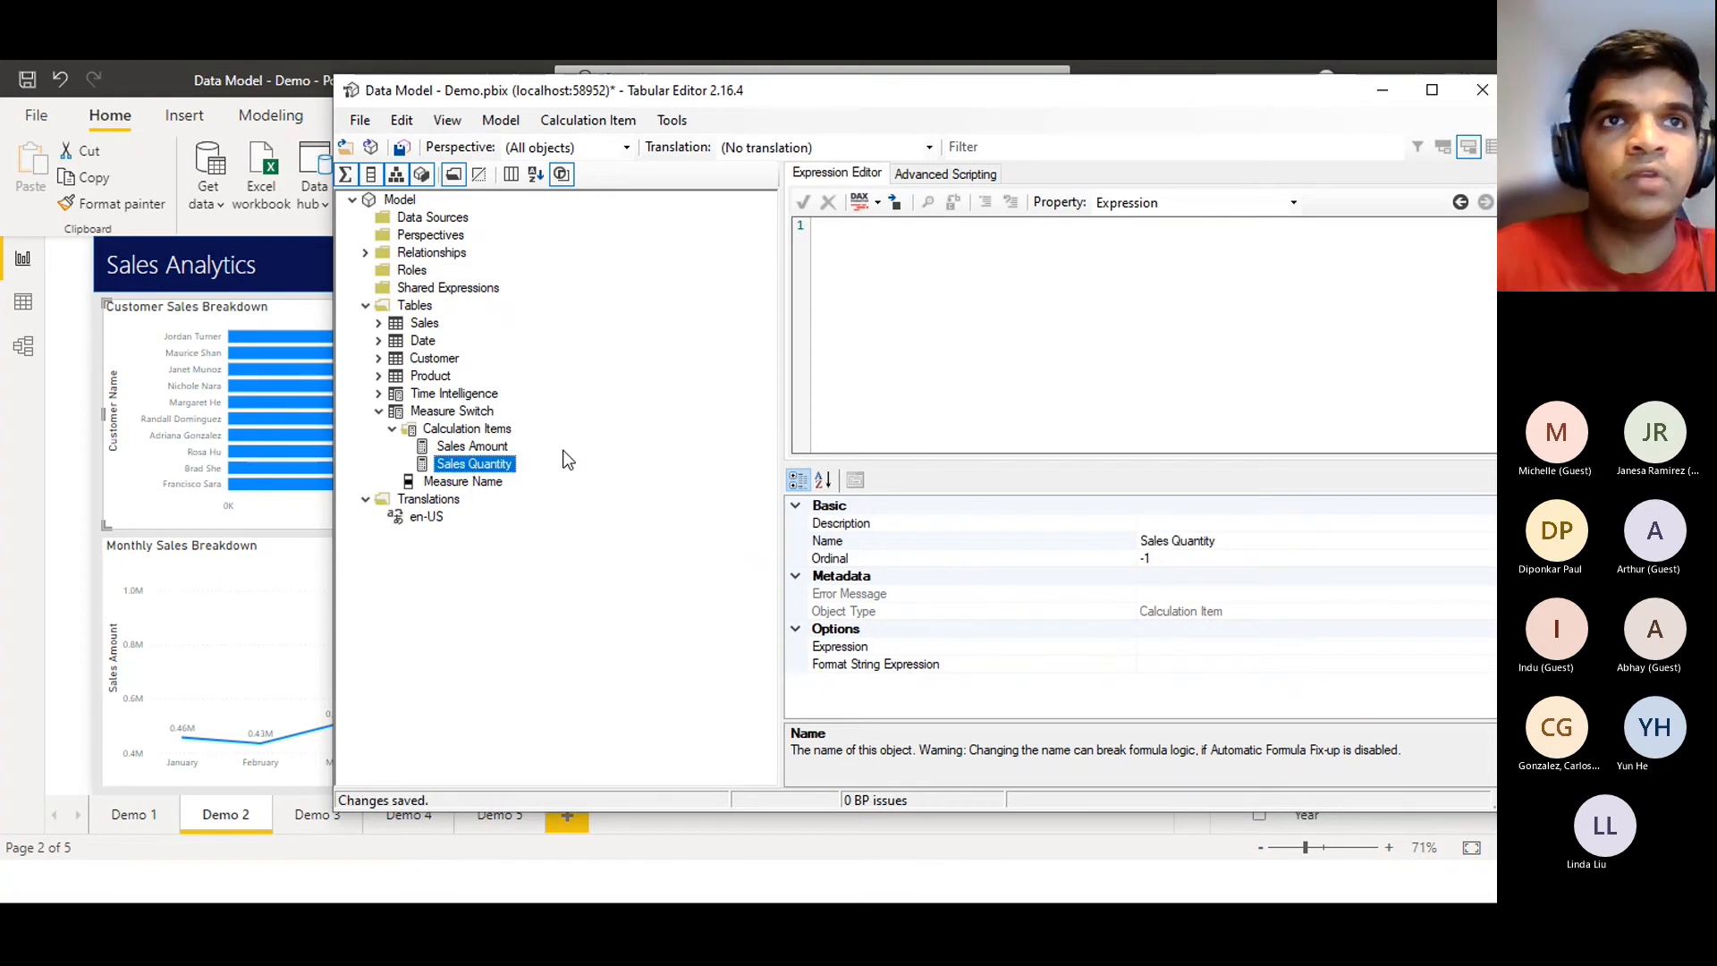
pyautogui.click(489, 447)
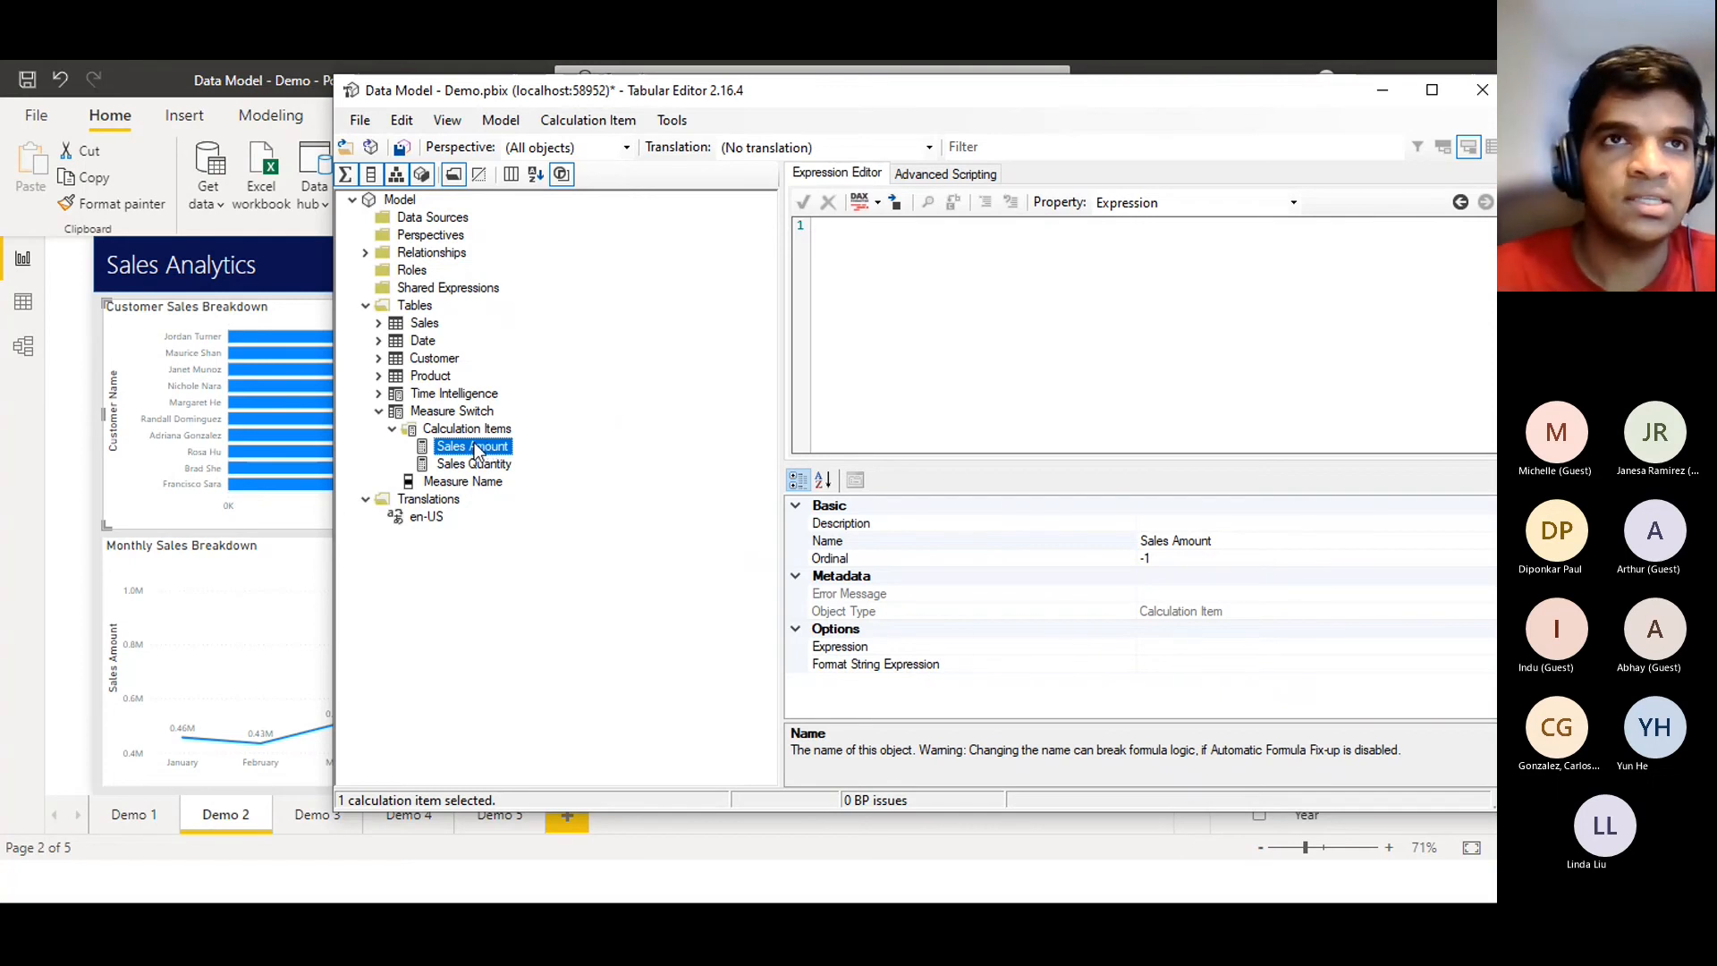
# Copy SUM(Sales[SalesAmount]) from the Power BI measure into the Sales Amount item's expression and accept it
pyautogui.click(62, 340)
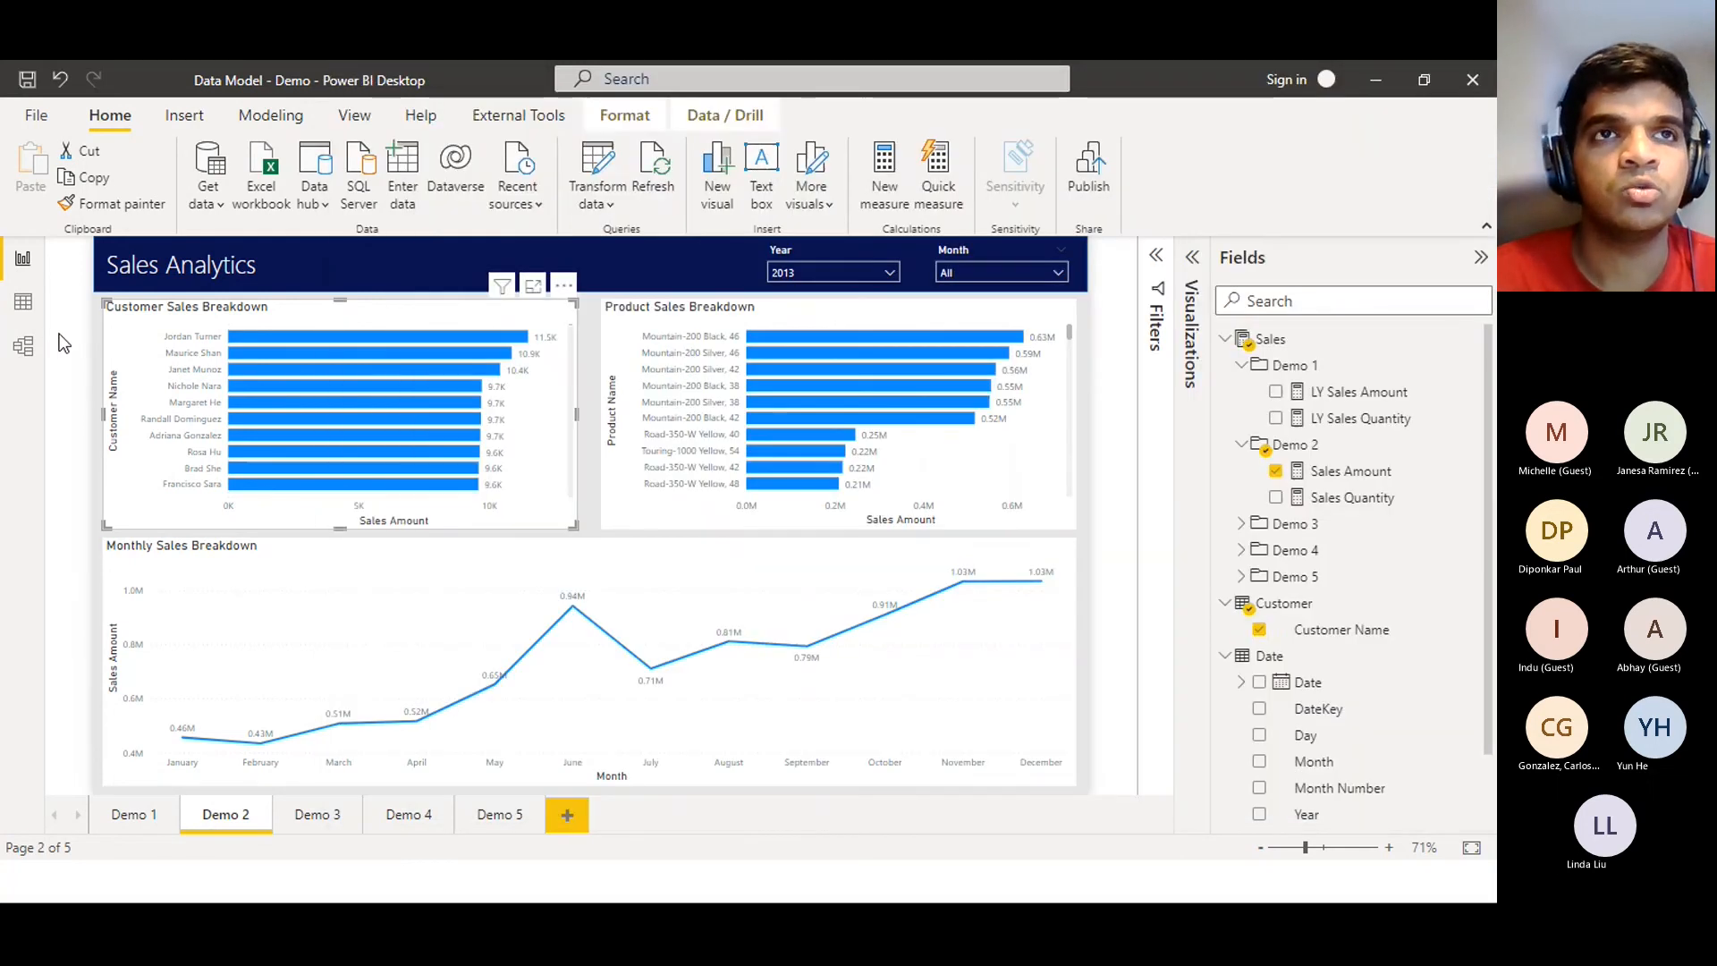
pyautogui.click(1312, 481)
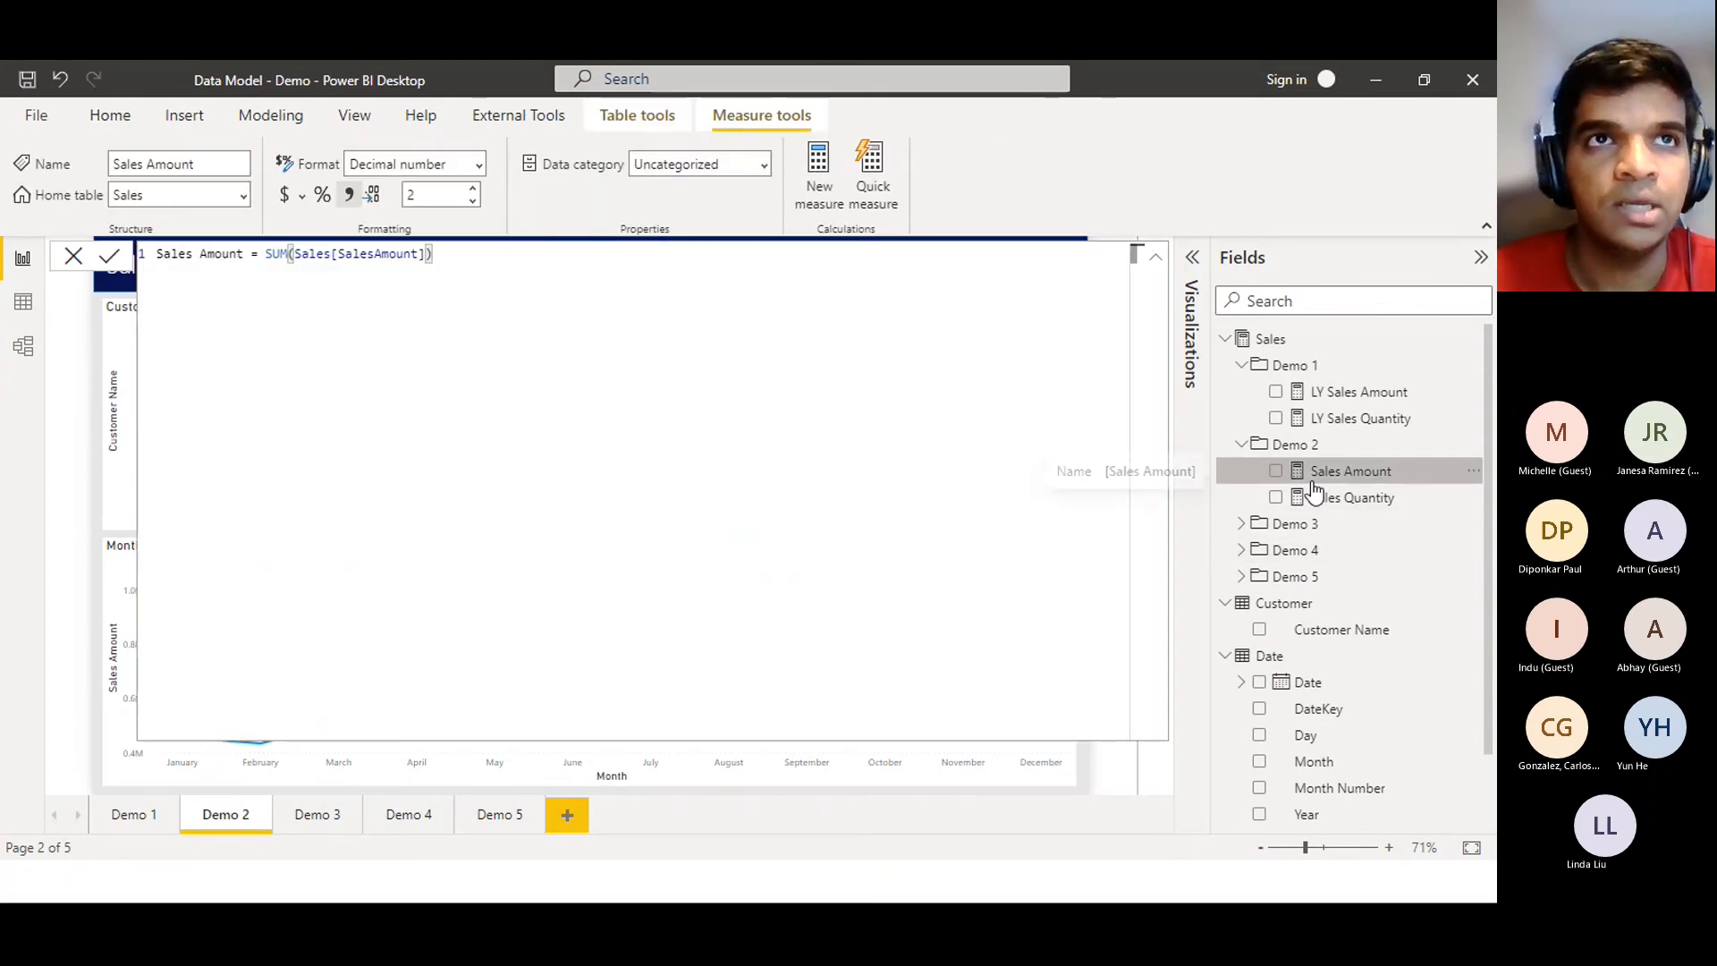
pyautogui.moveTo(433, 254); pyautogui.dragTo(263, 259)
pyautogui.hotkey('ctrl', 'c')
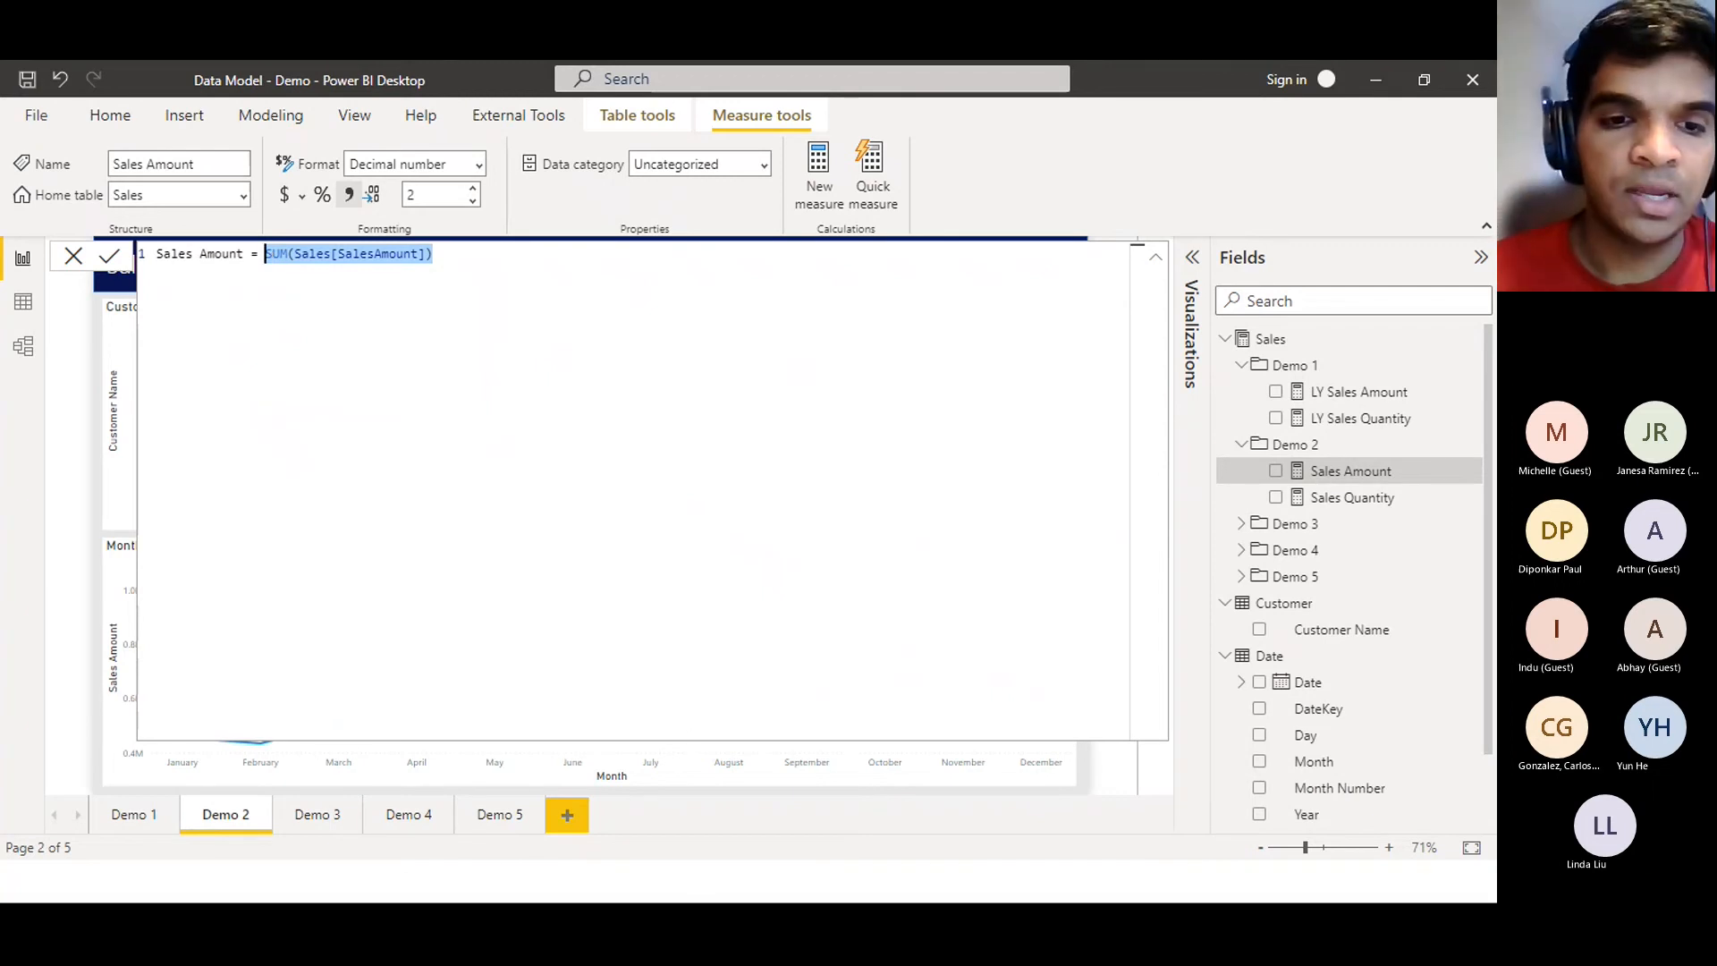
pyautogui.hotkey('alt', 'Tab')
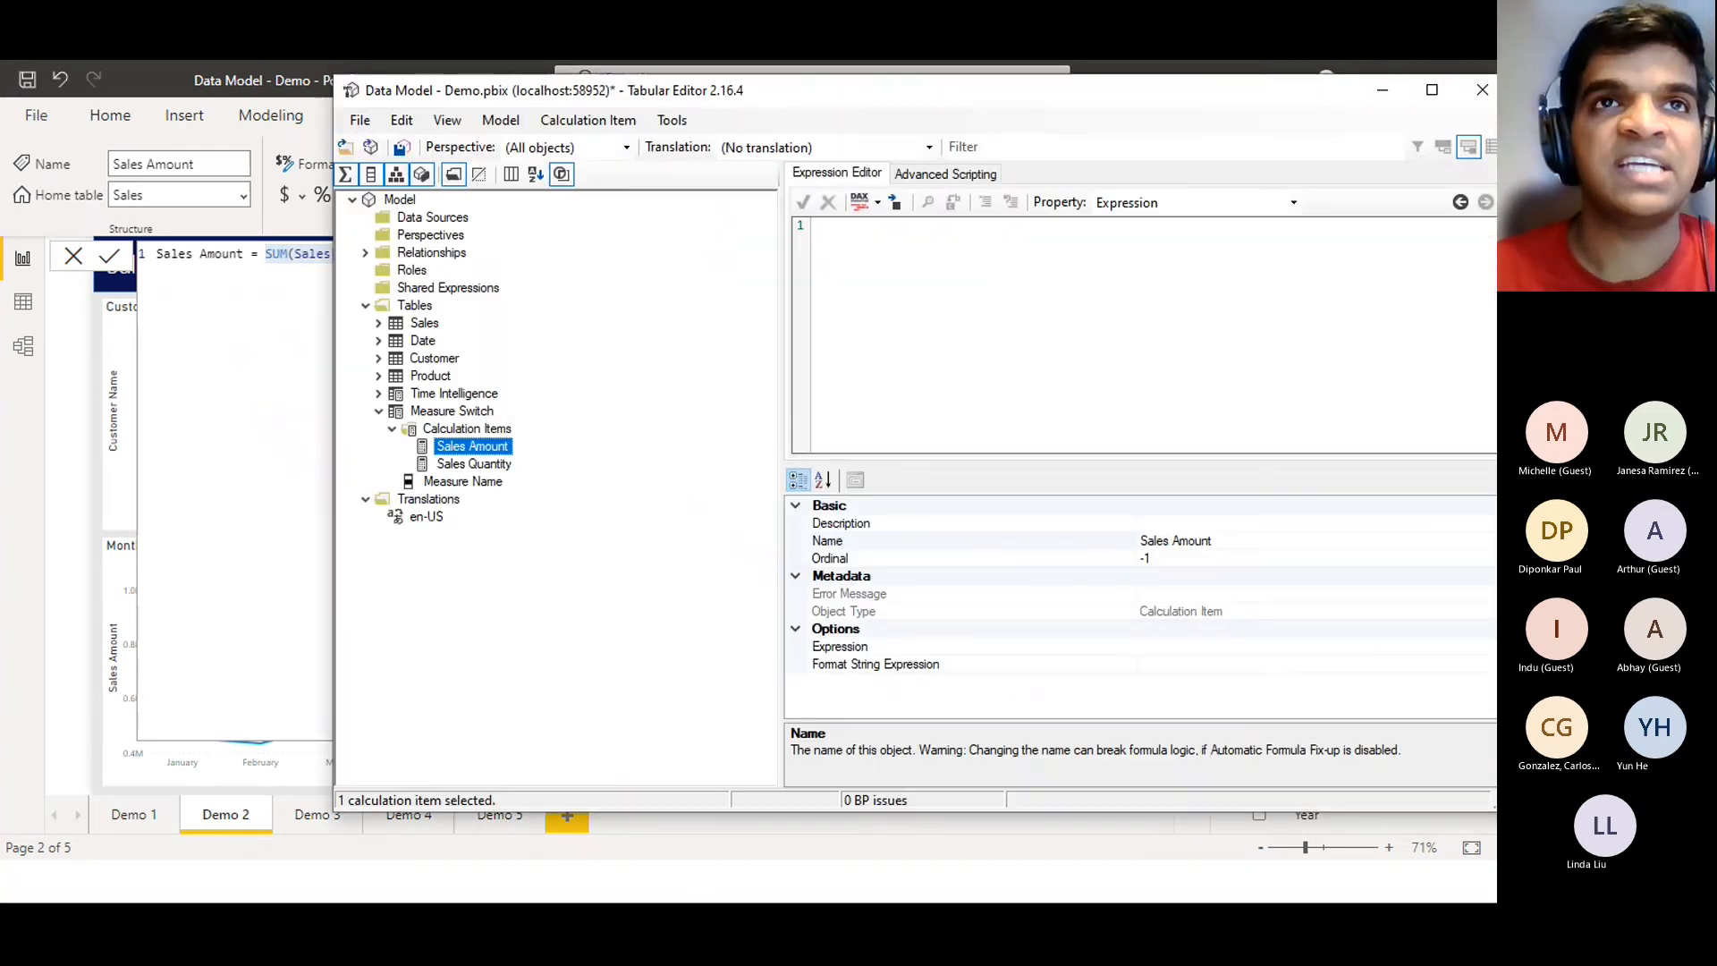
pyautogui.click(977, 272)
pyautogui.hotkey('ctrl', 'v')
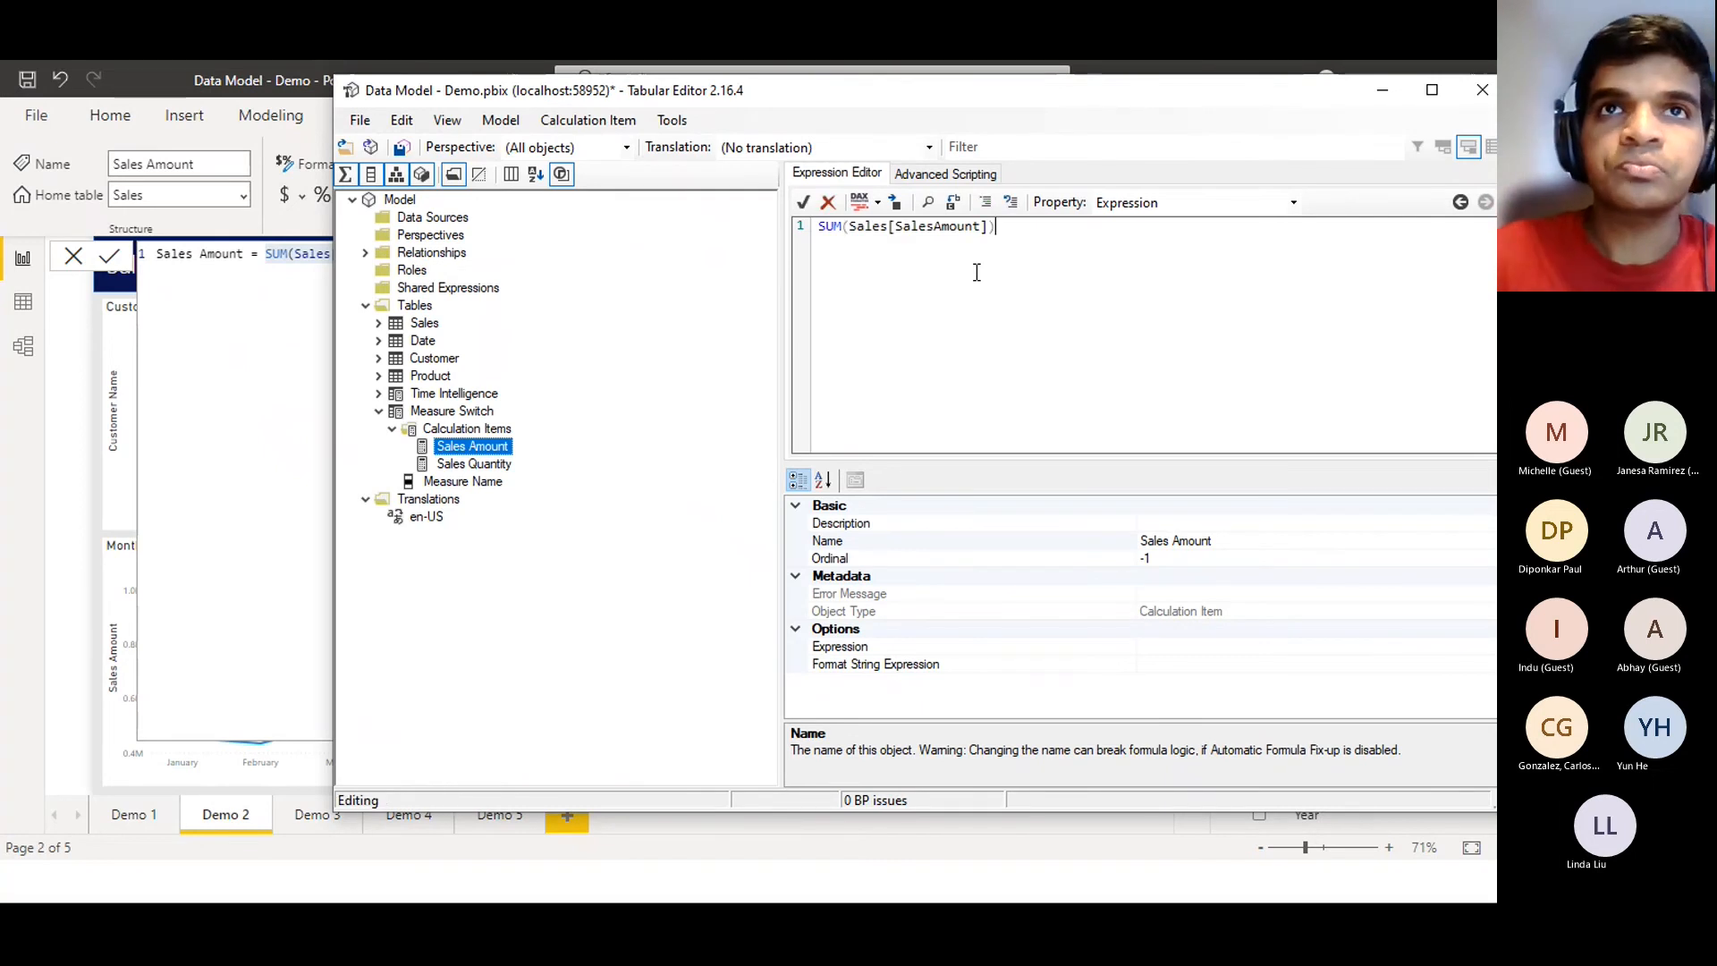
pyautogui.click(802, 202)
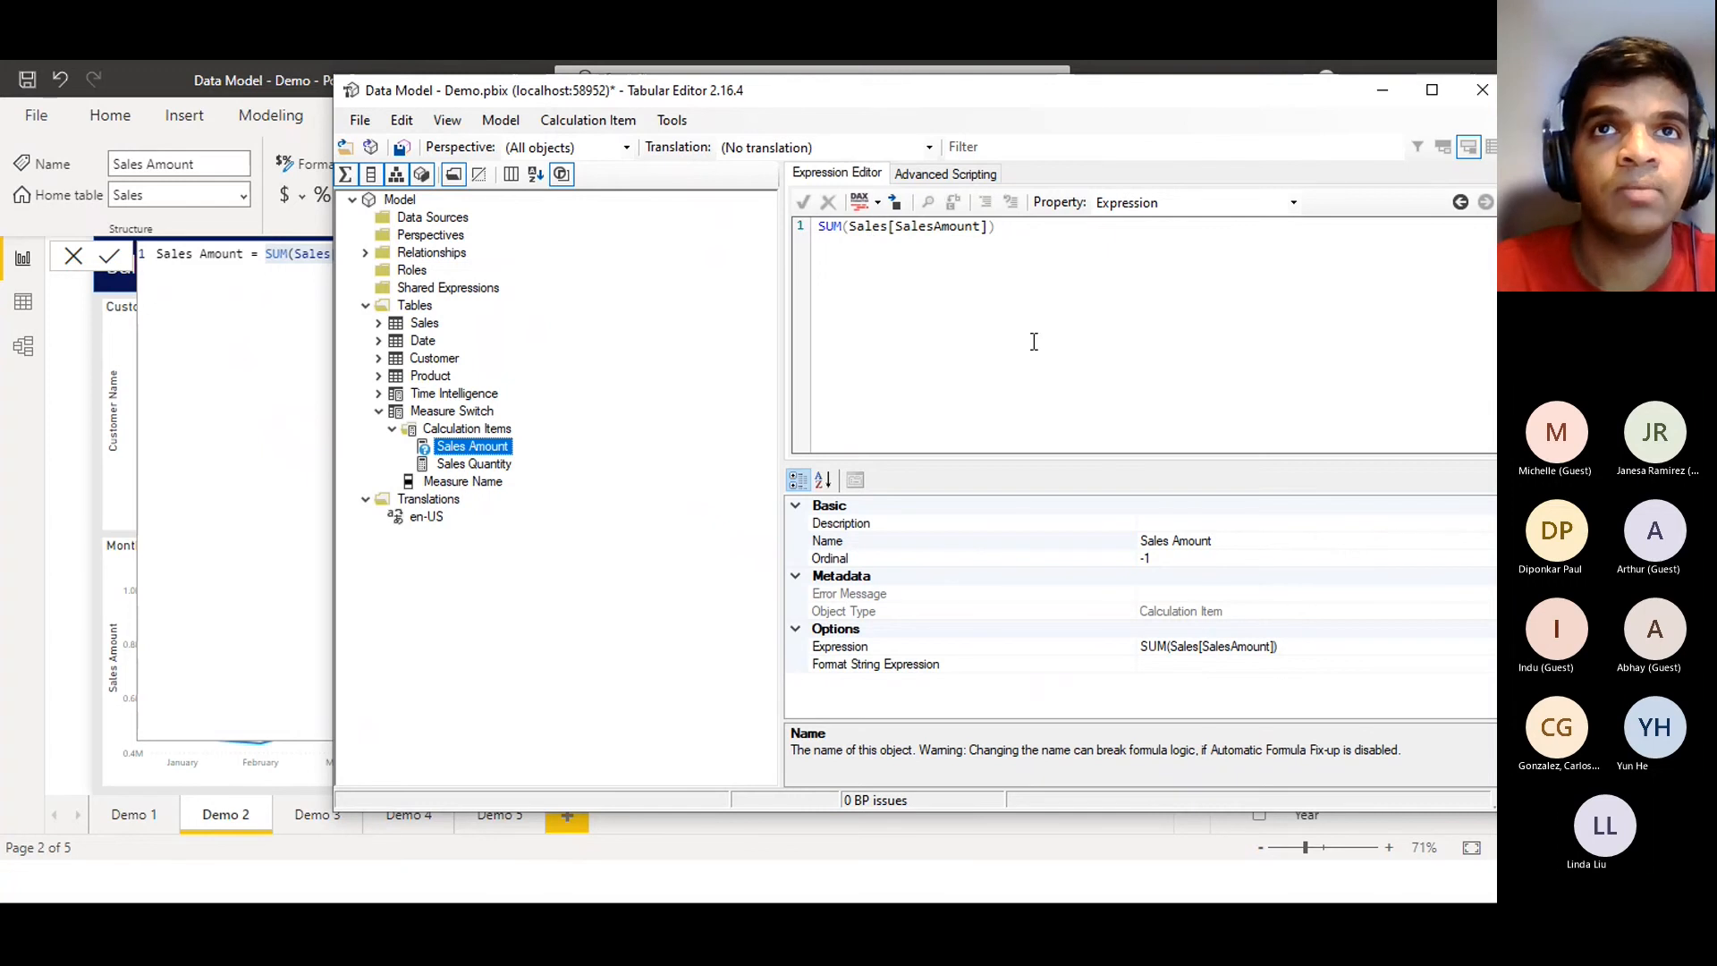
pyautogui.click(466, 465)
pyautogui.click(58, 511)
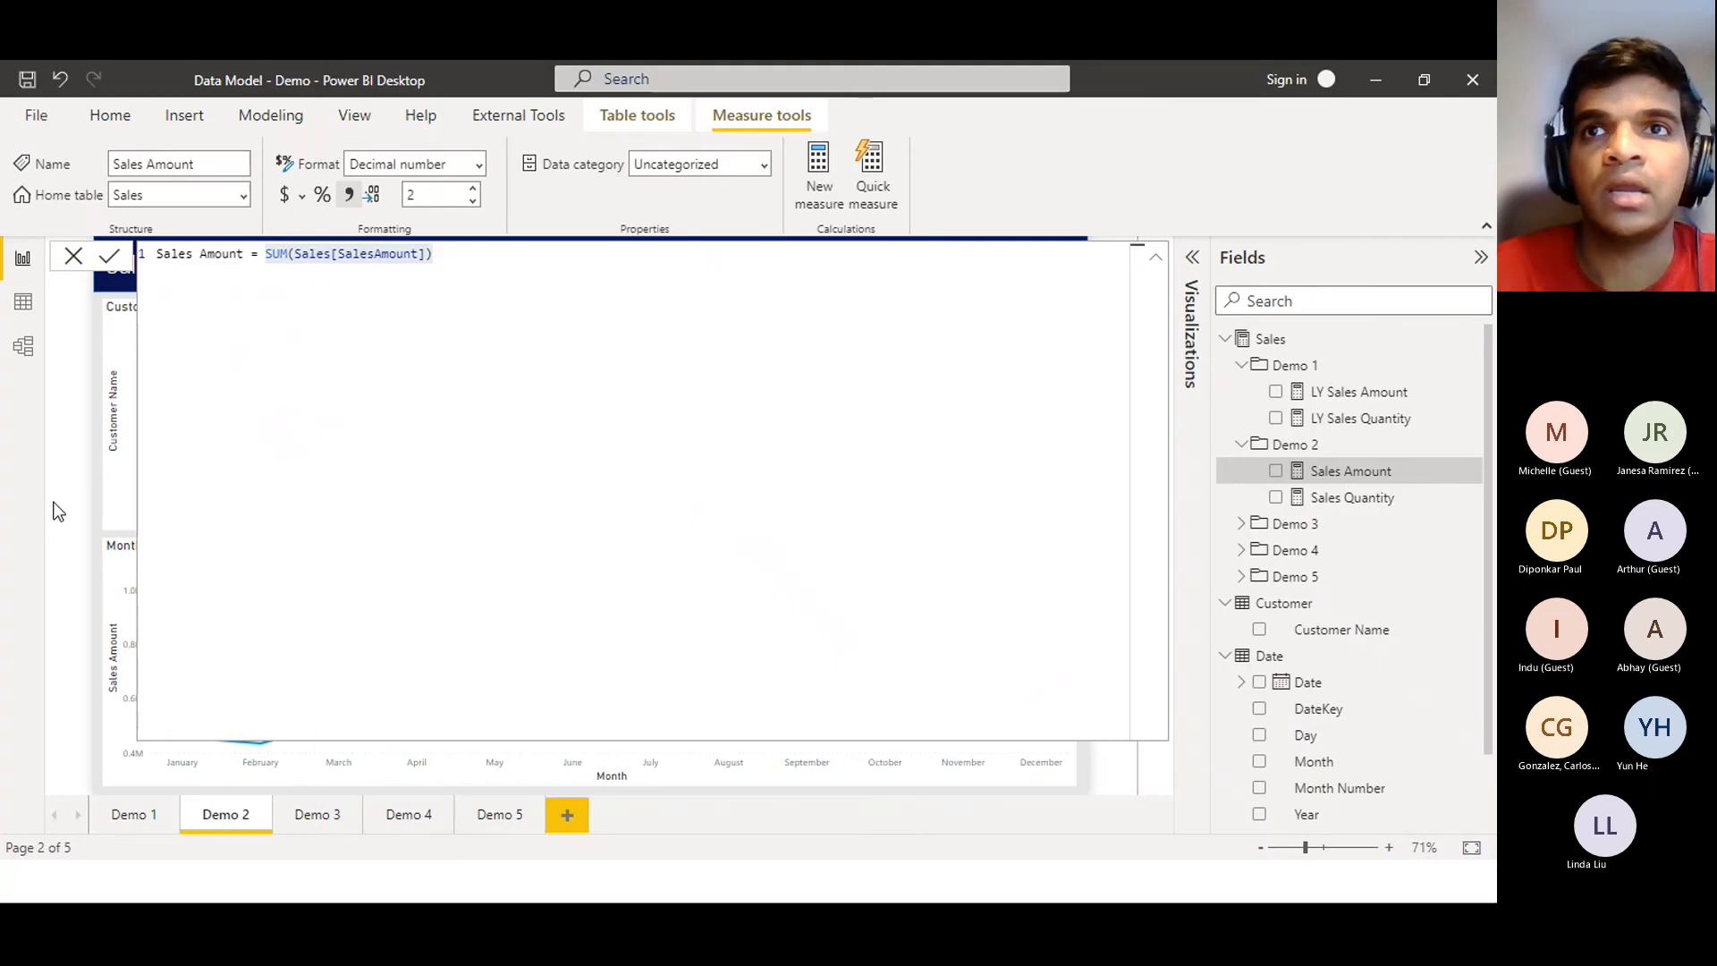
# Copy the Sales Quantity measure's formula, undoing an accidental paste of the Sales Amount formula
pyautogui.click(1319, 499)
pyautogui.moveTo(461, 255); pyautogui.dragTo(280, 258)
pyautogui.hotkey('ctrl', 'c')
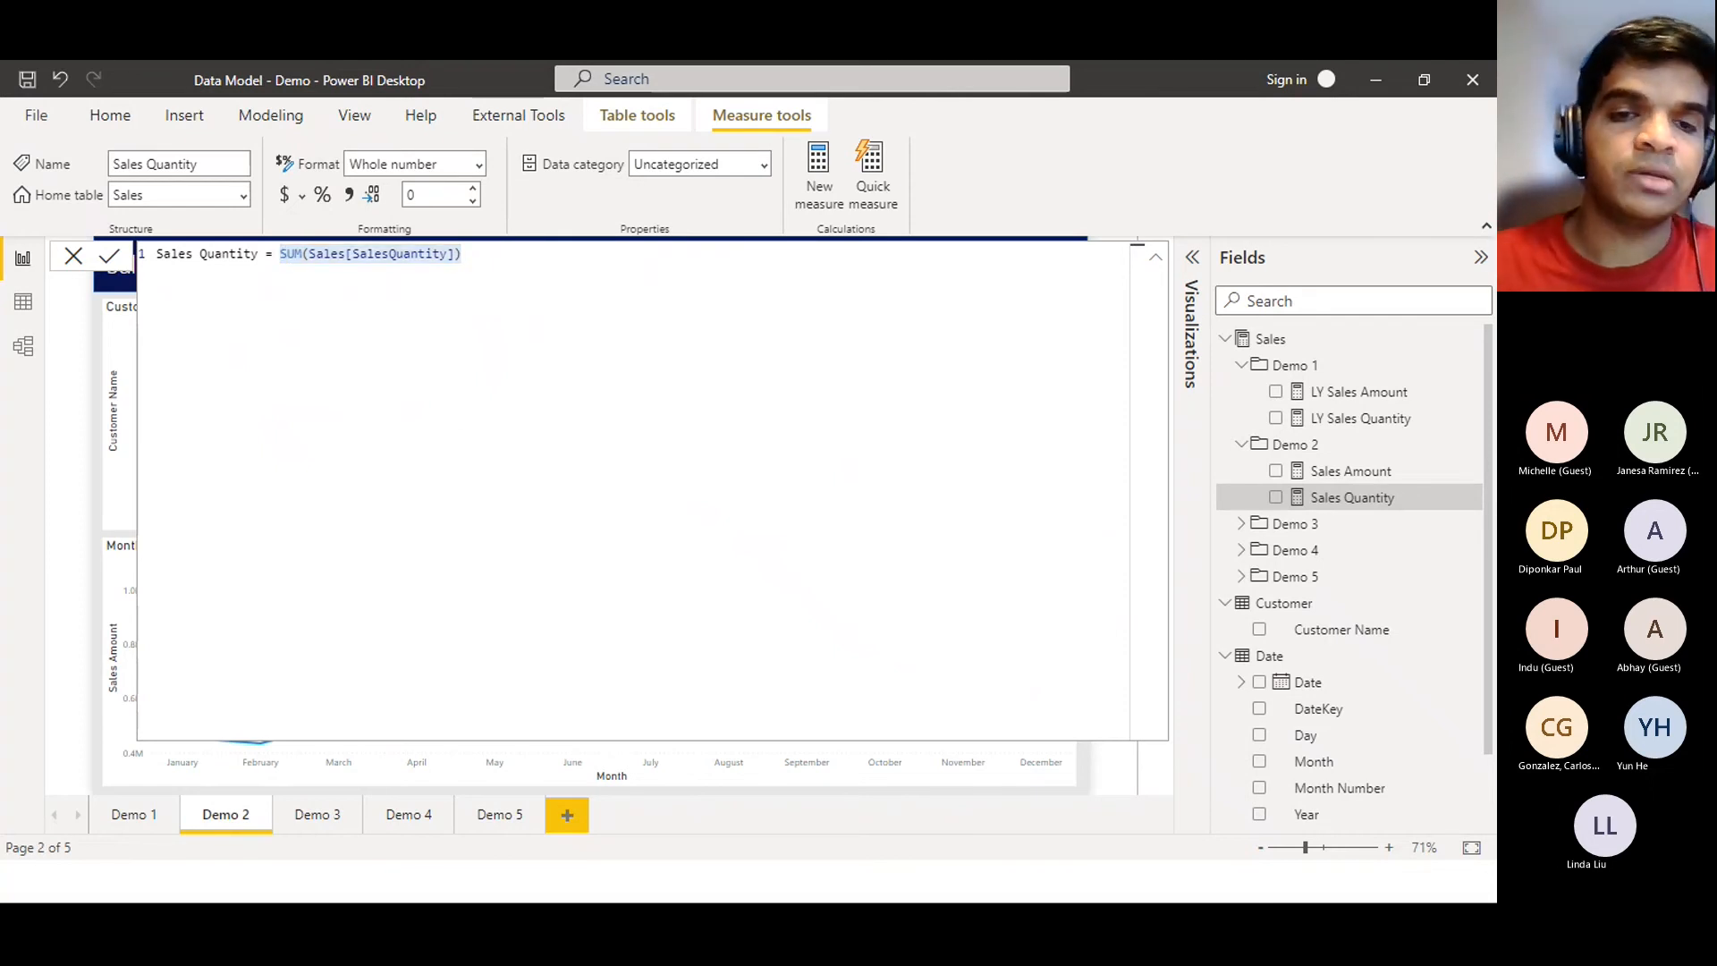
pyautogui.click(834, 881)
pyautogui.click(1084, 288)
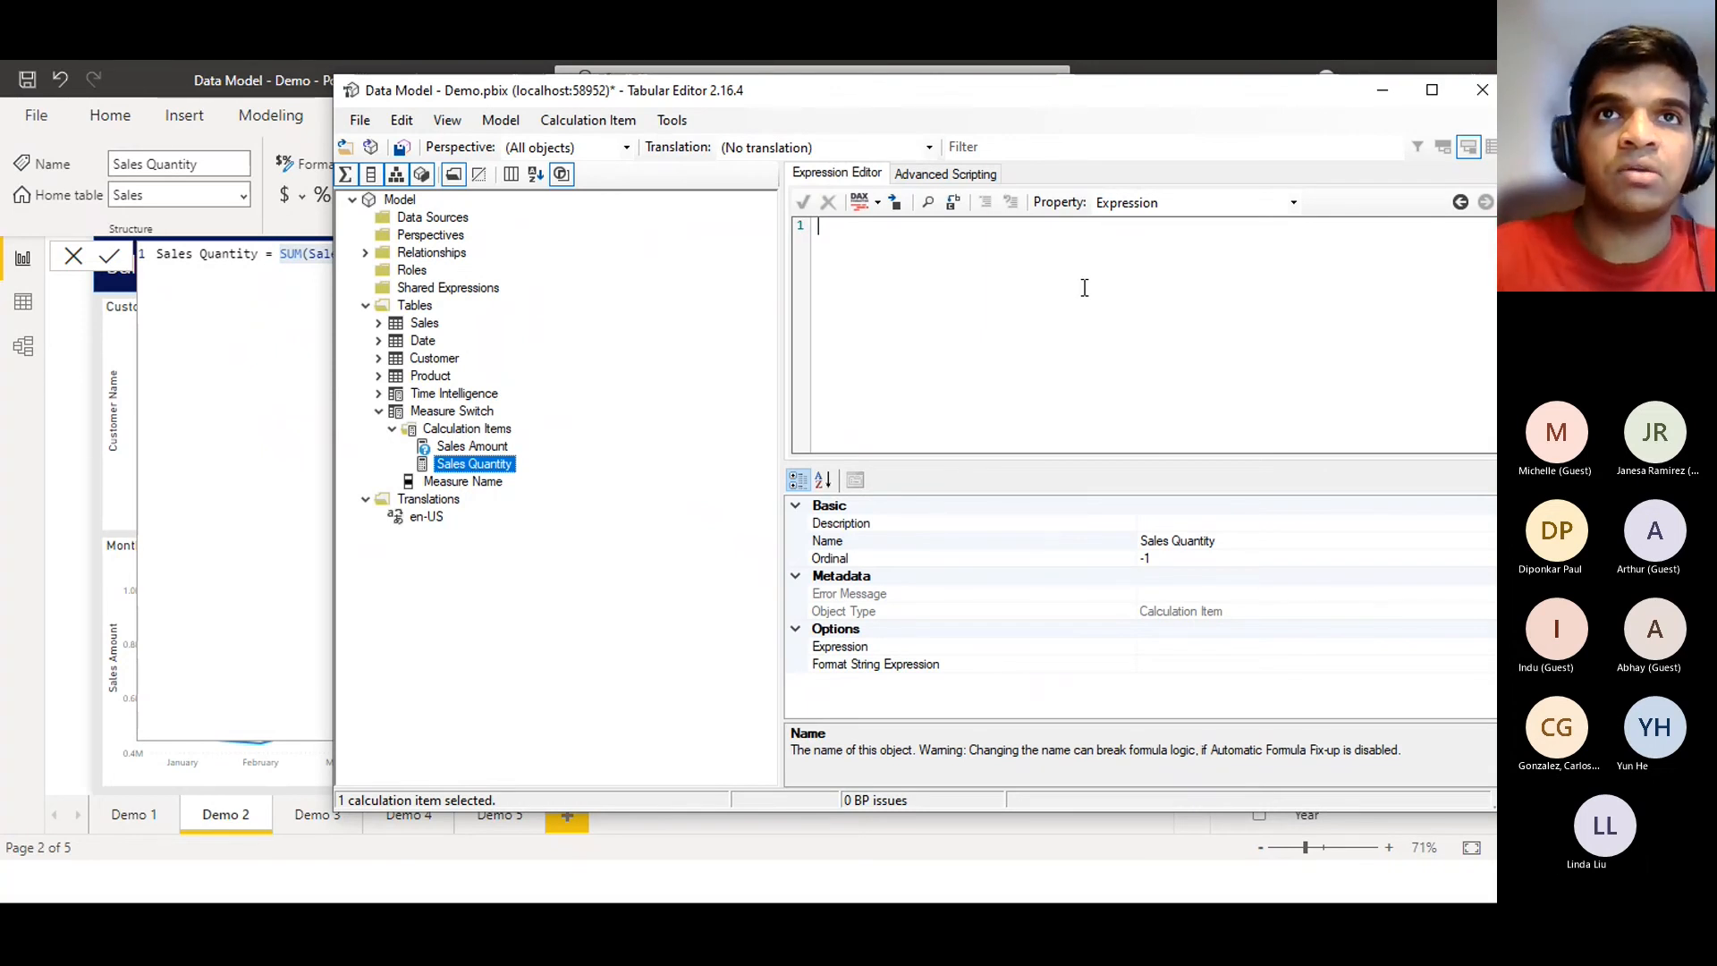
pyautogui.write('SUM(Sales[SalesAmount])')
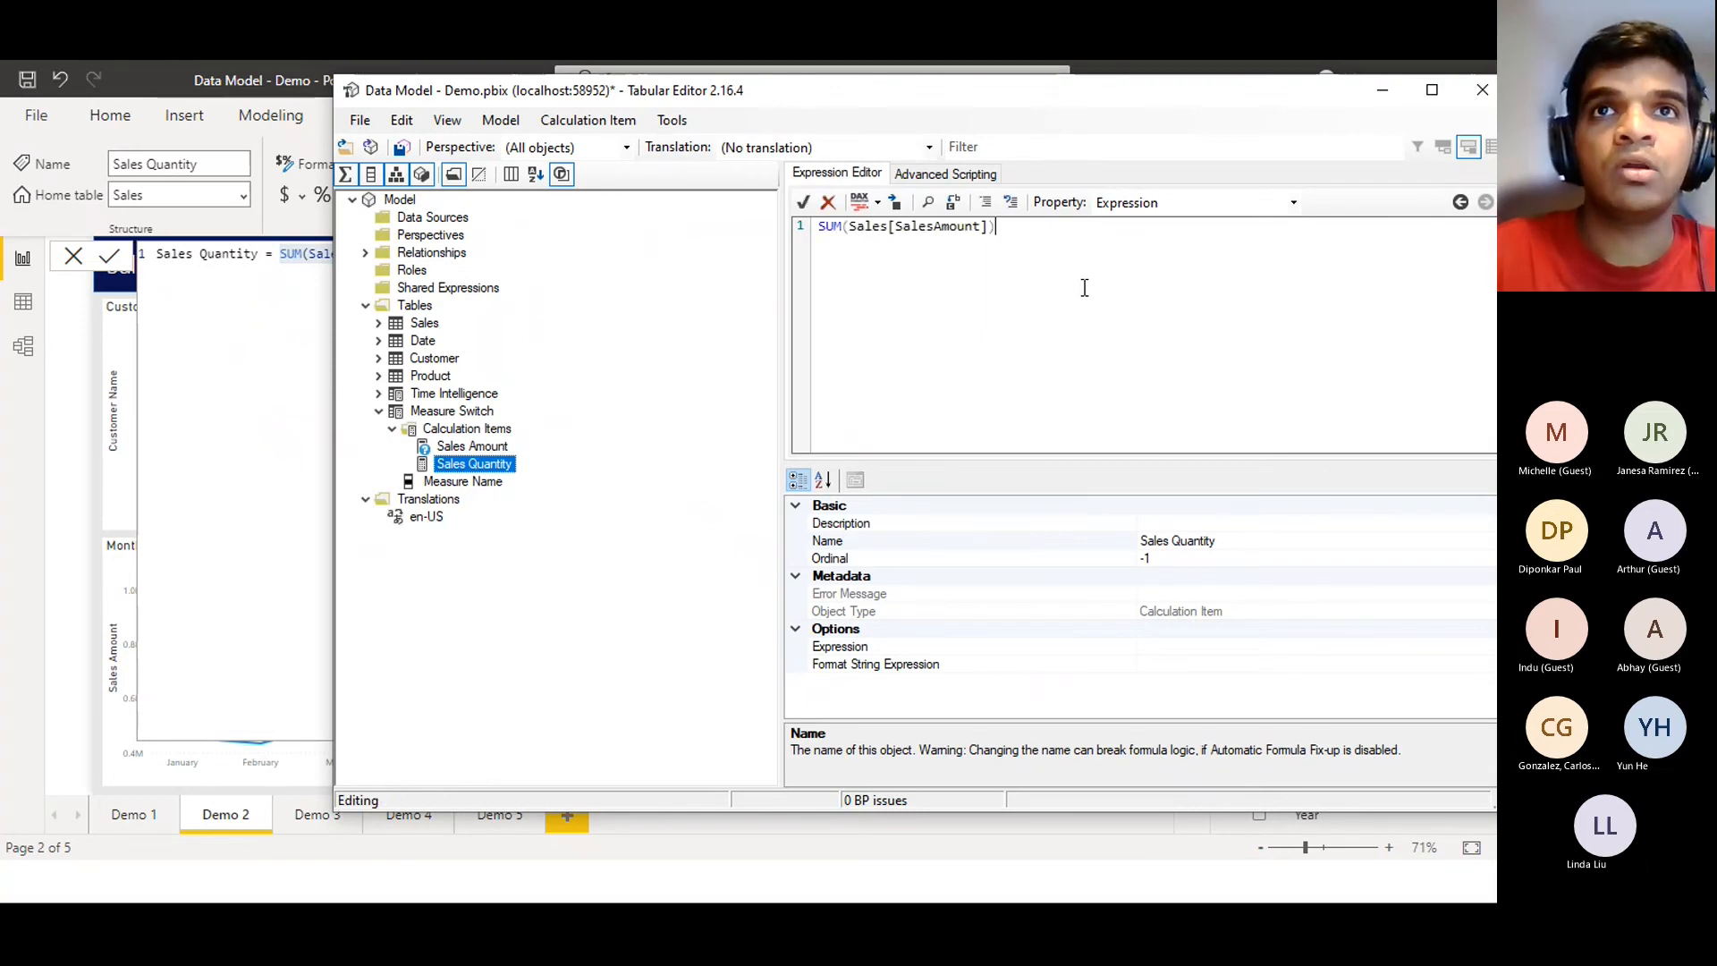
pyautogui.hotkey('ctrl', 'z')
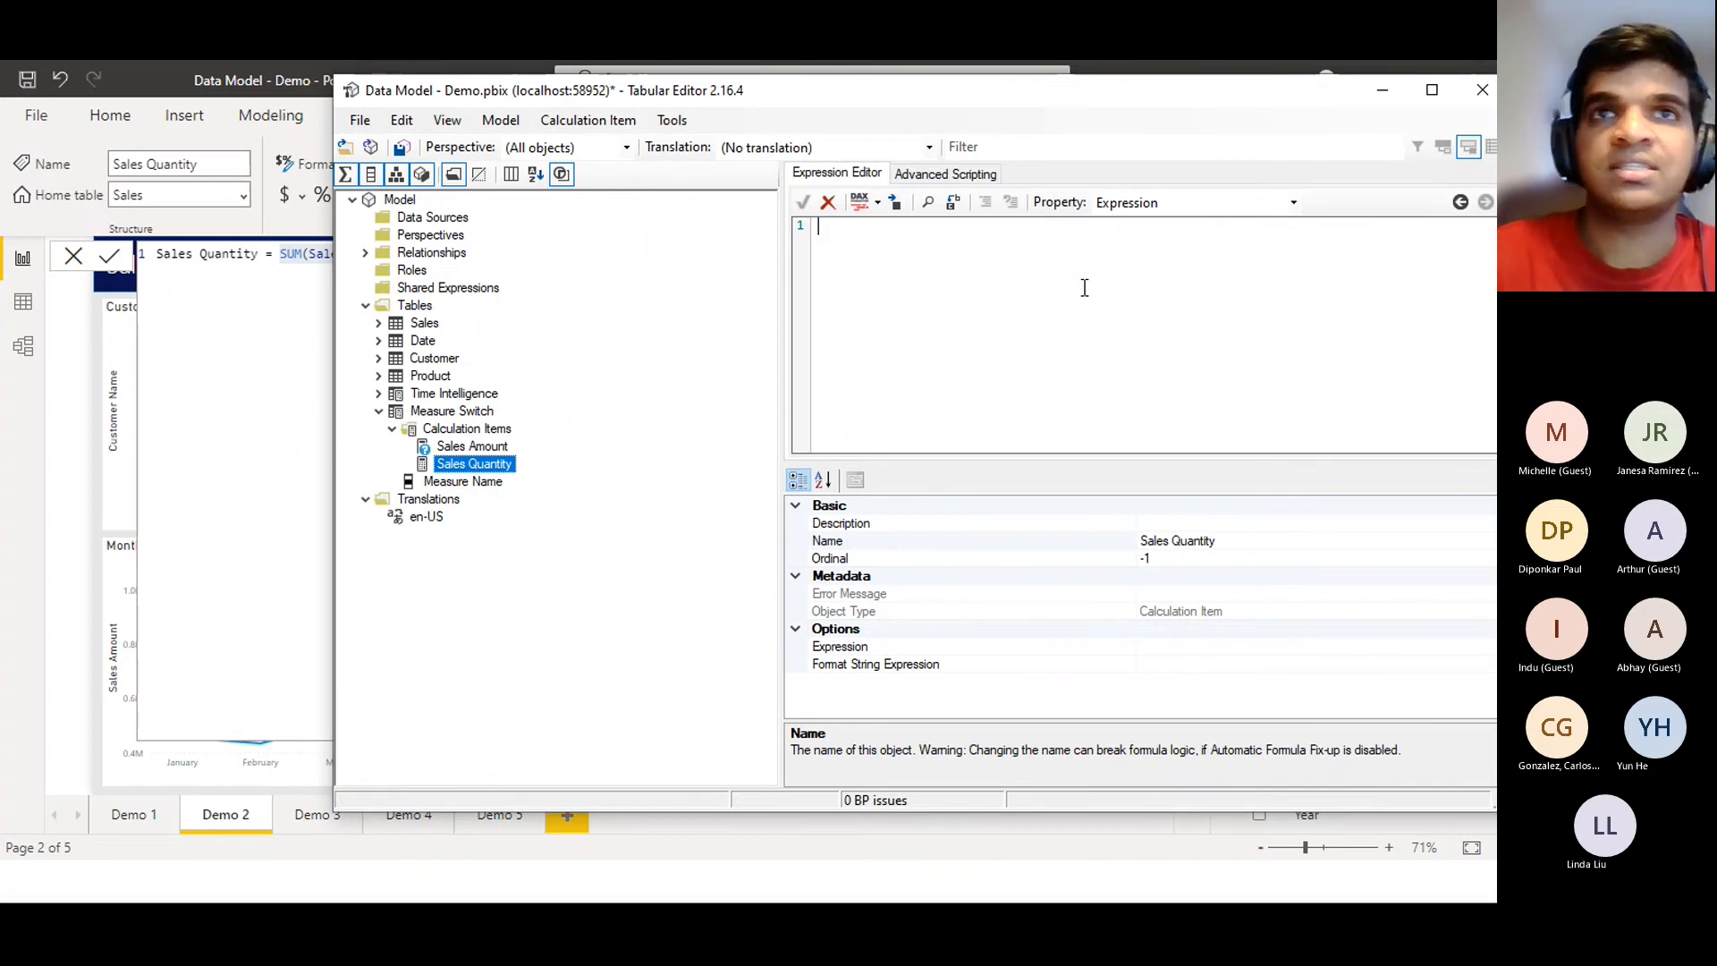
# Set the Sales Quantity item's expression to SUM(Sales[SalesQuantity]), accept it, and save the model
pyautogui.click(1386, 95)
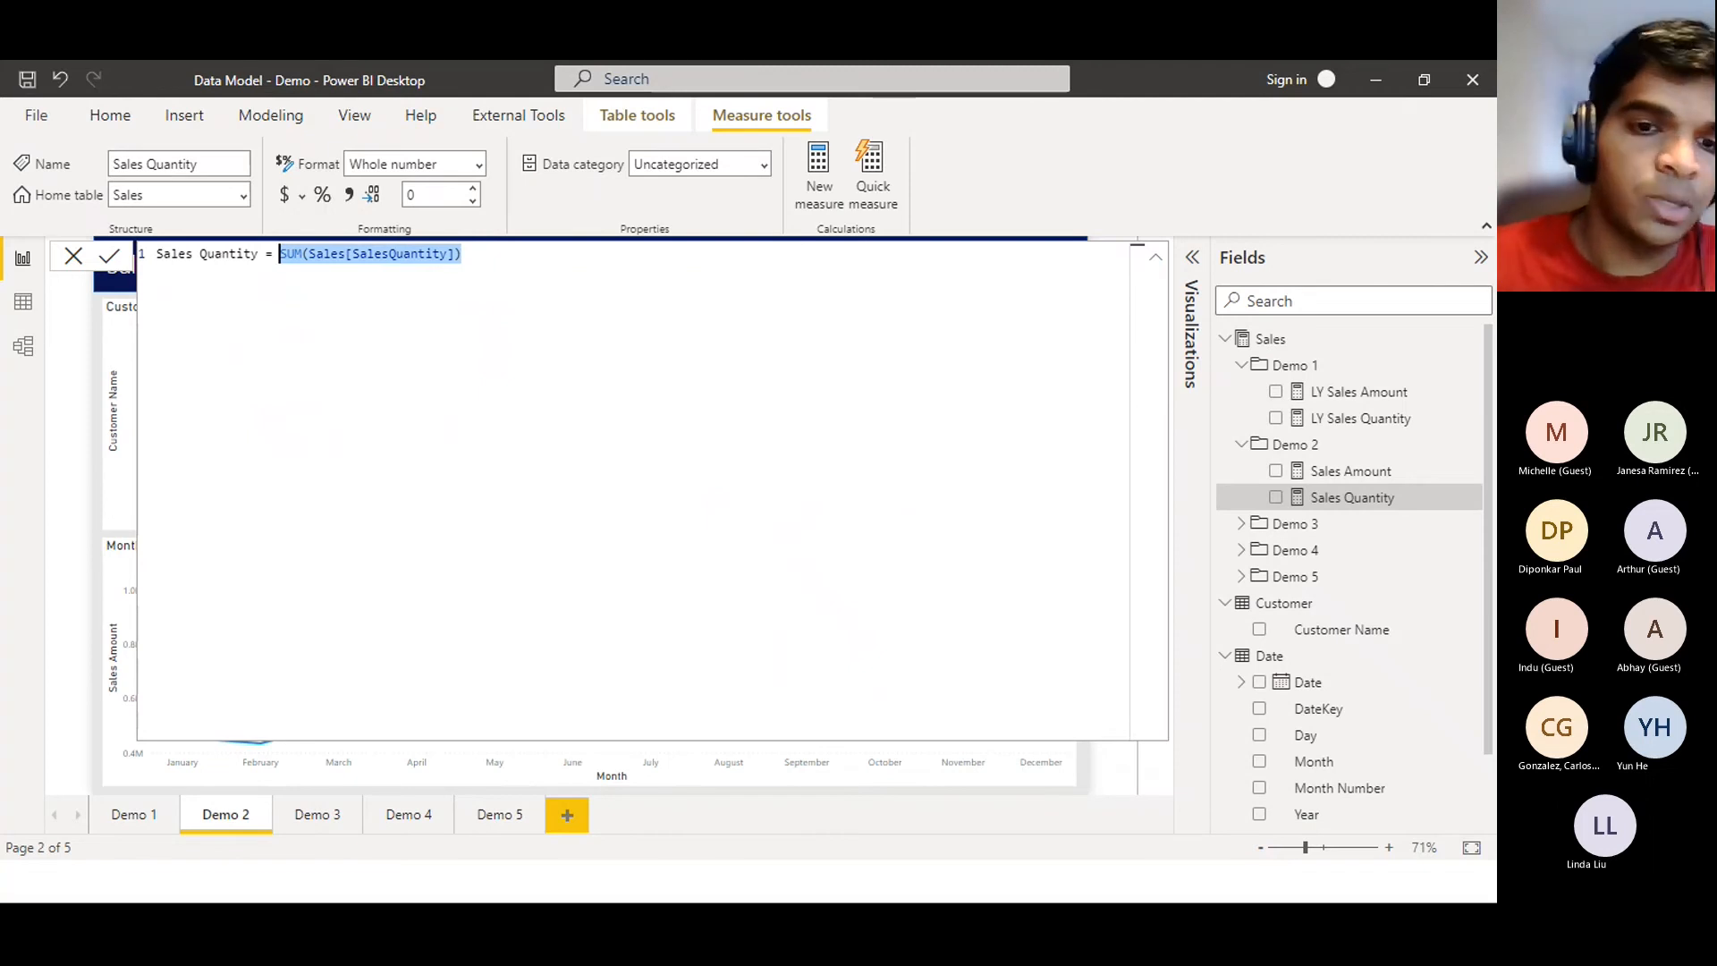
pyautogui.hotkey('alt', 'Tab')
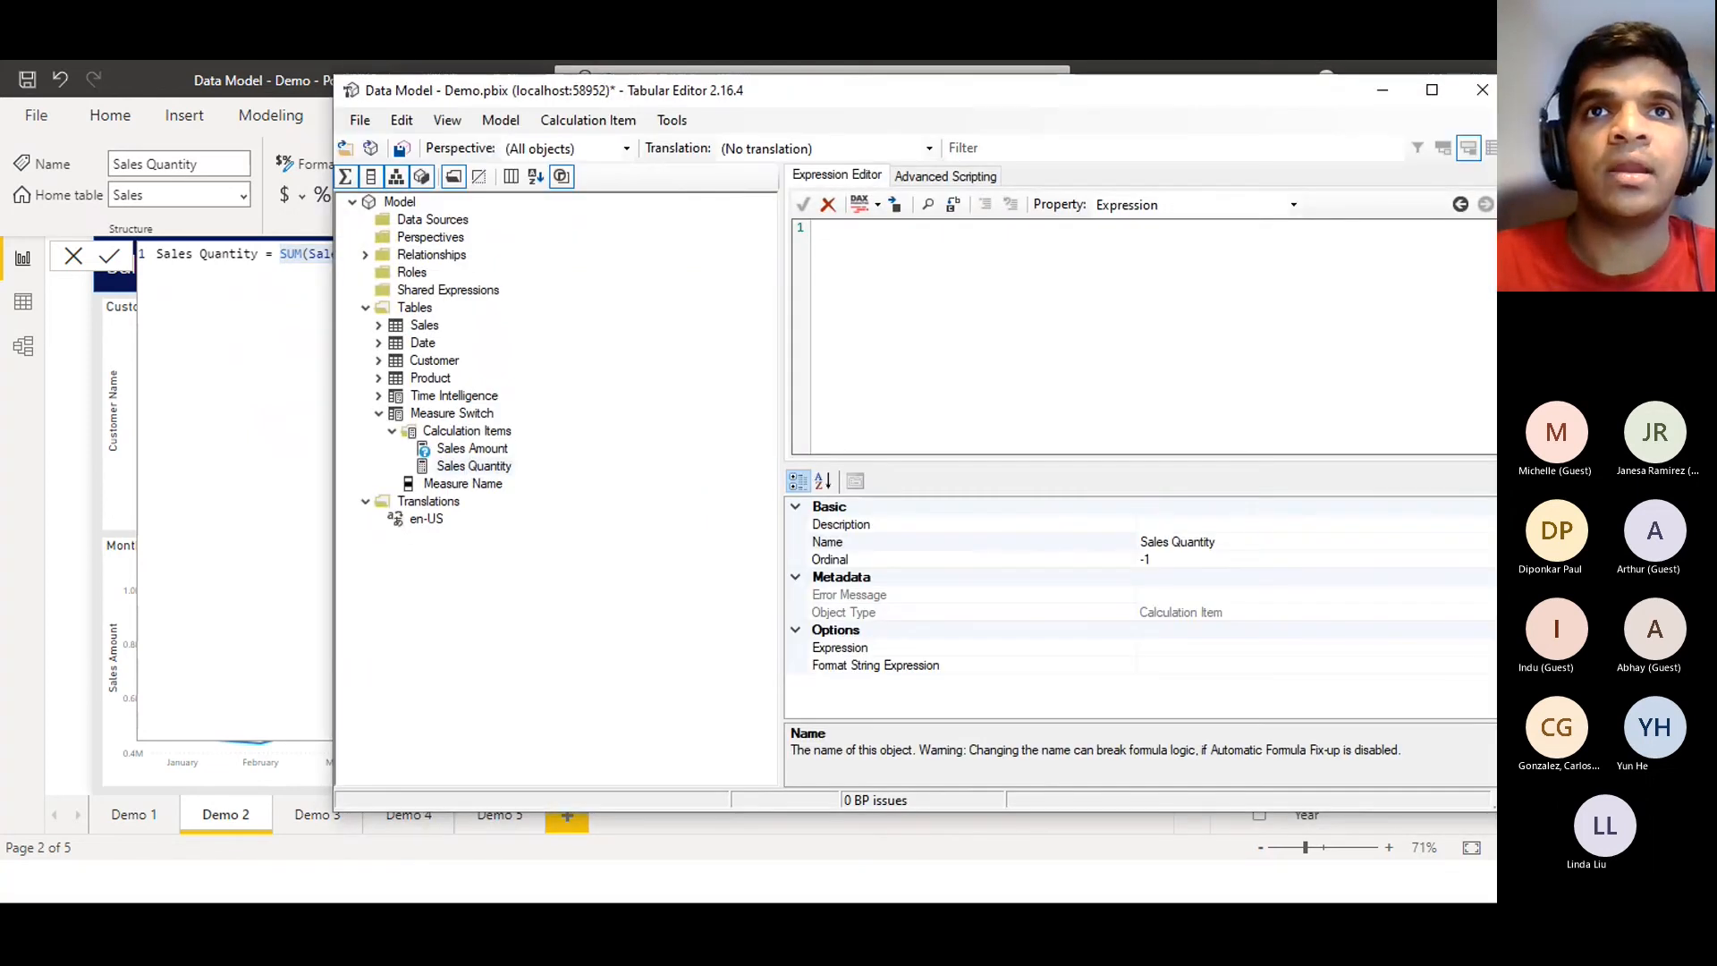
pyautogui.click(1021, 307)
pyautogui.hotkey('ctrl', 'v')
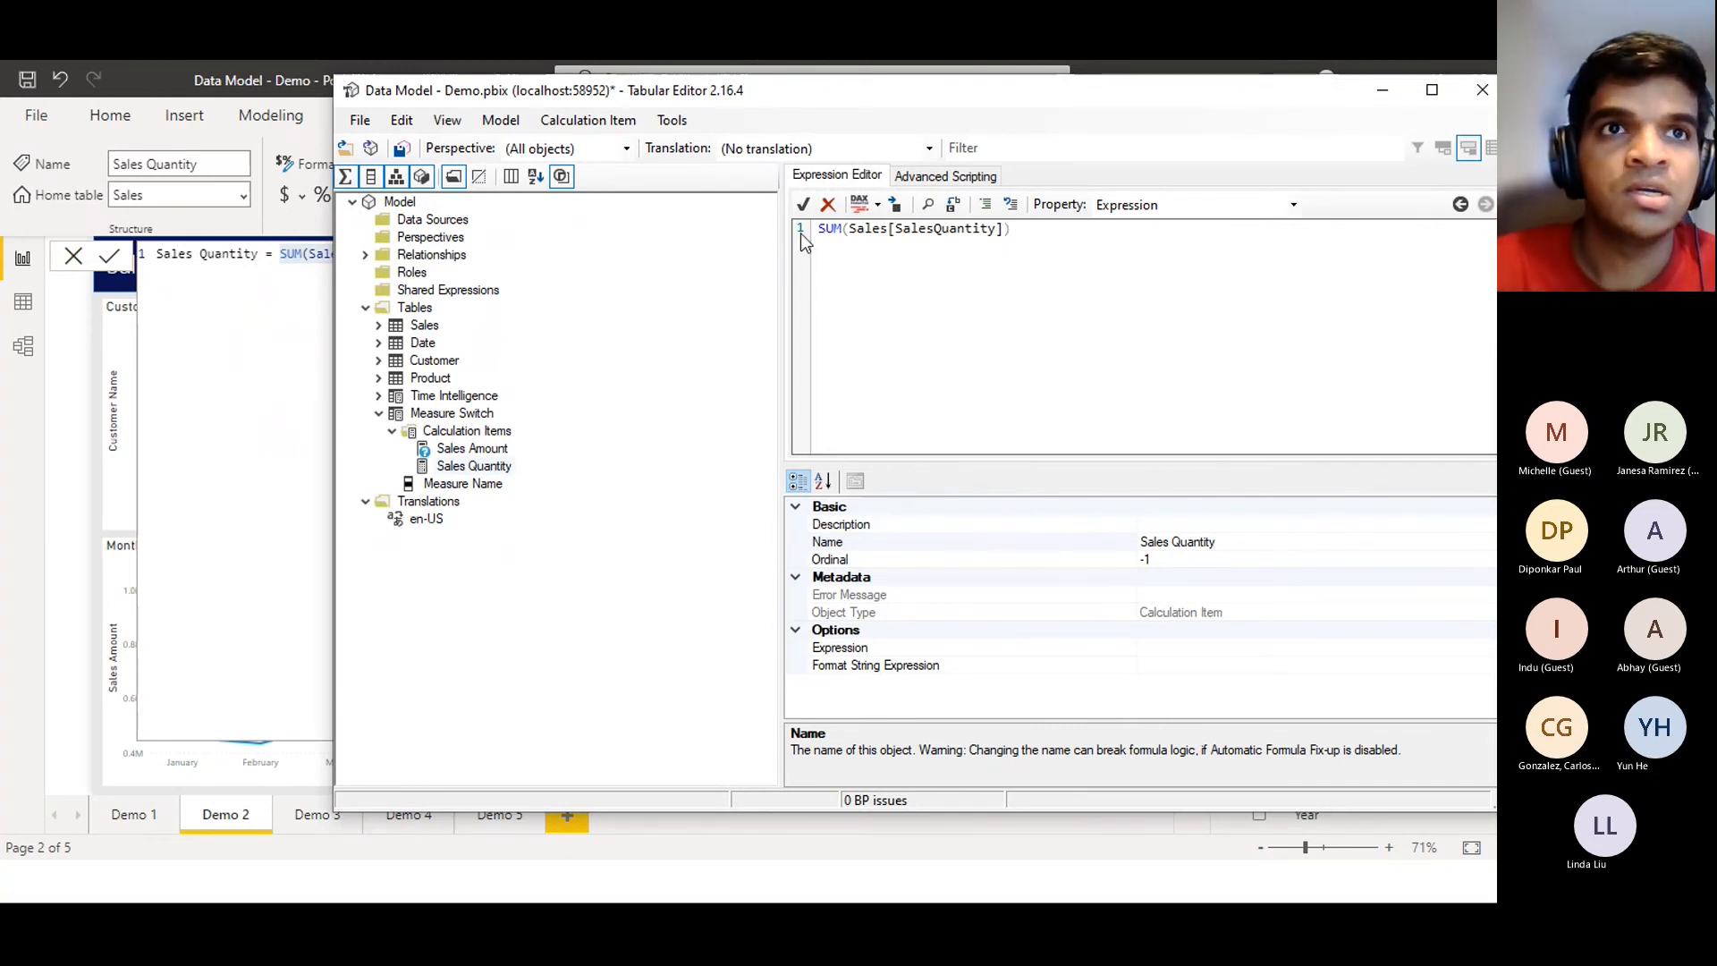
pyautogui.click(803, 204)
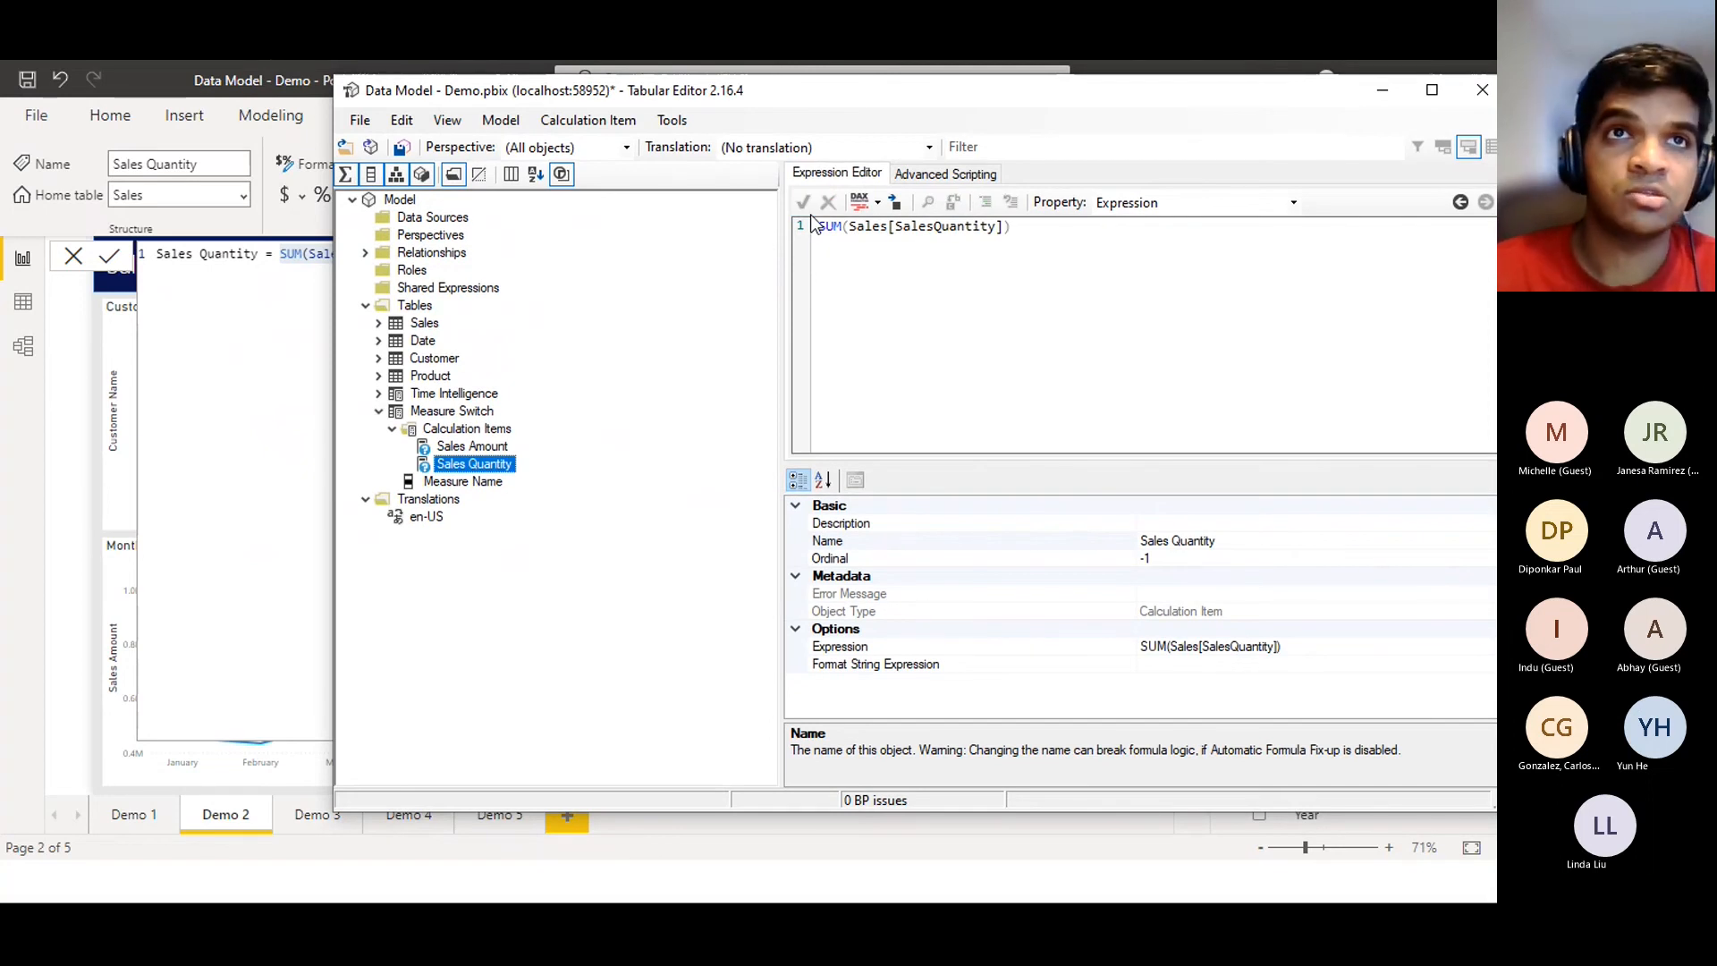
pyautogui.click(399, 150)
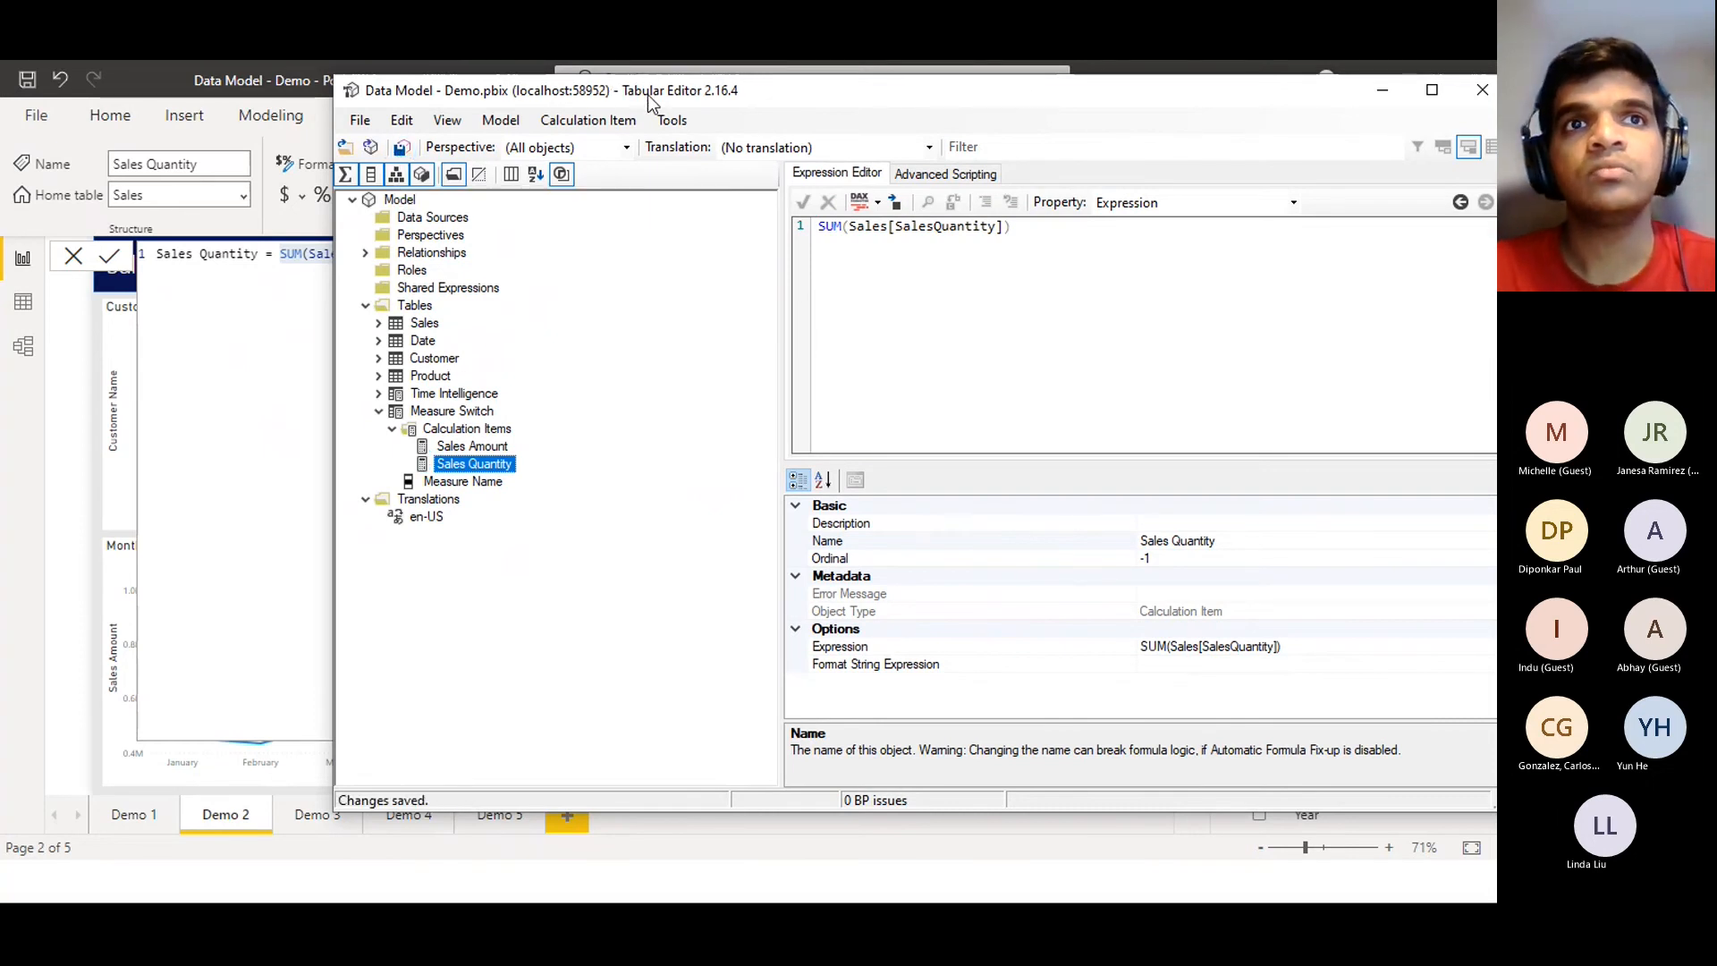
pyautogui.moveTo(650, 90); pyautogui.dragTo(380, 151)
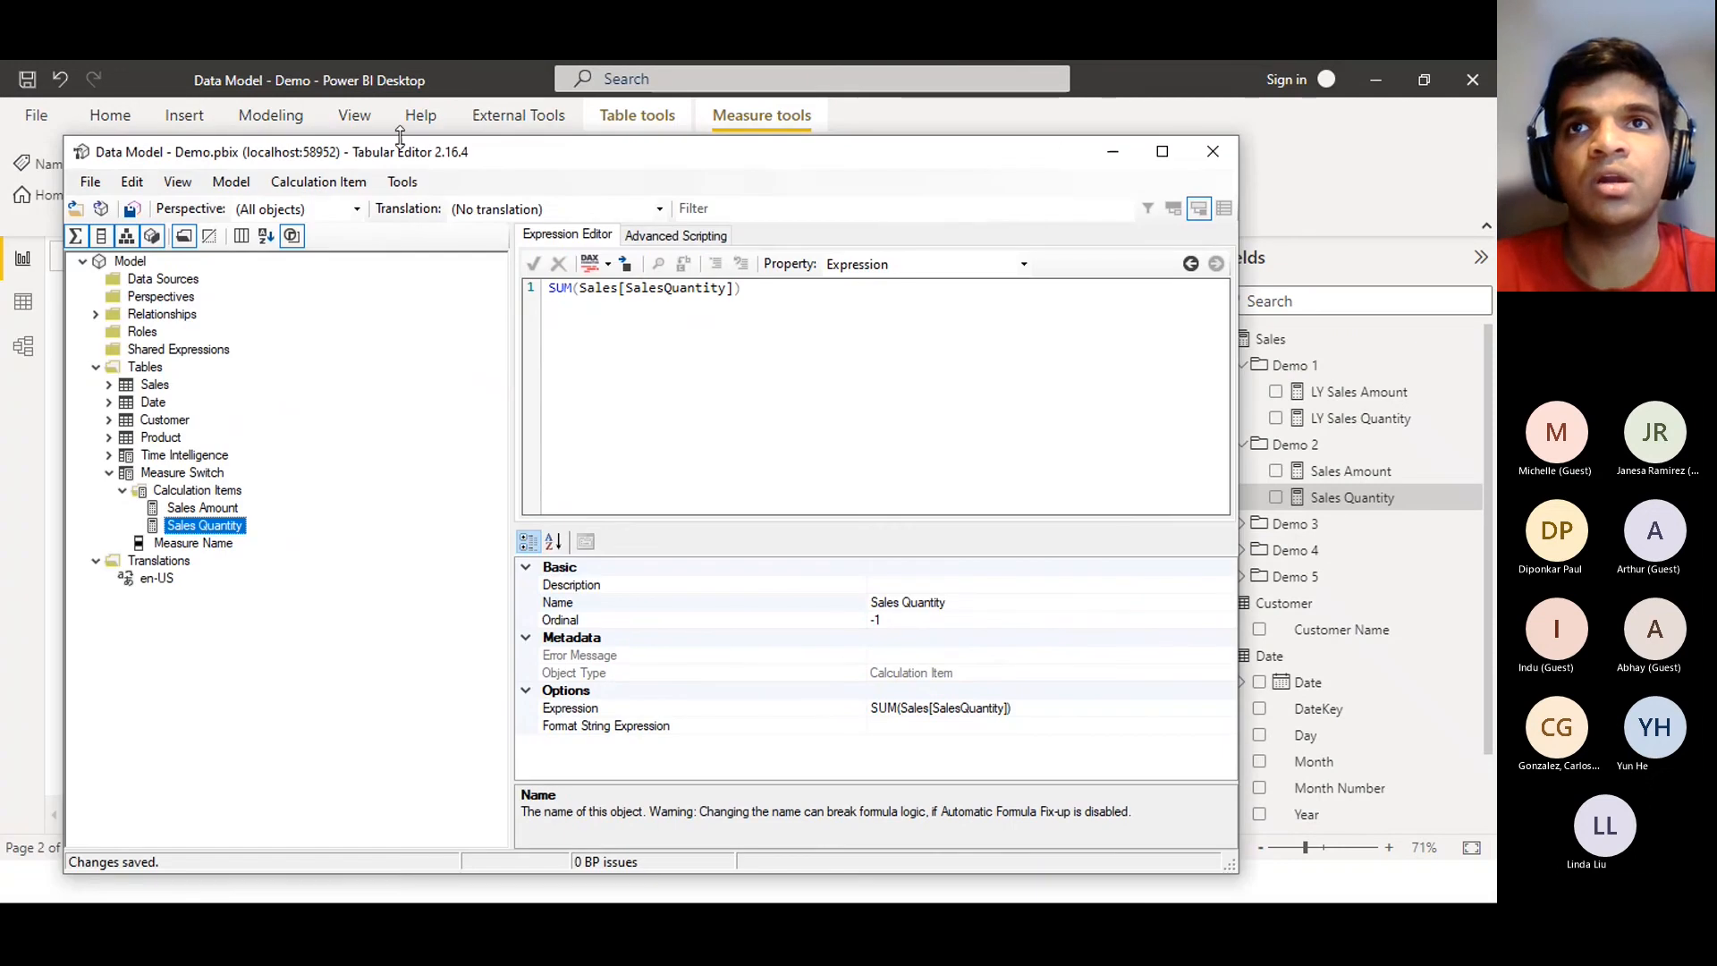
# Collapse the Sales, Date and Customer tables in the Fields list and close the formula bar
pyautogui.click(1124, 163)
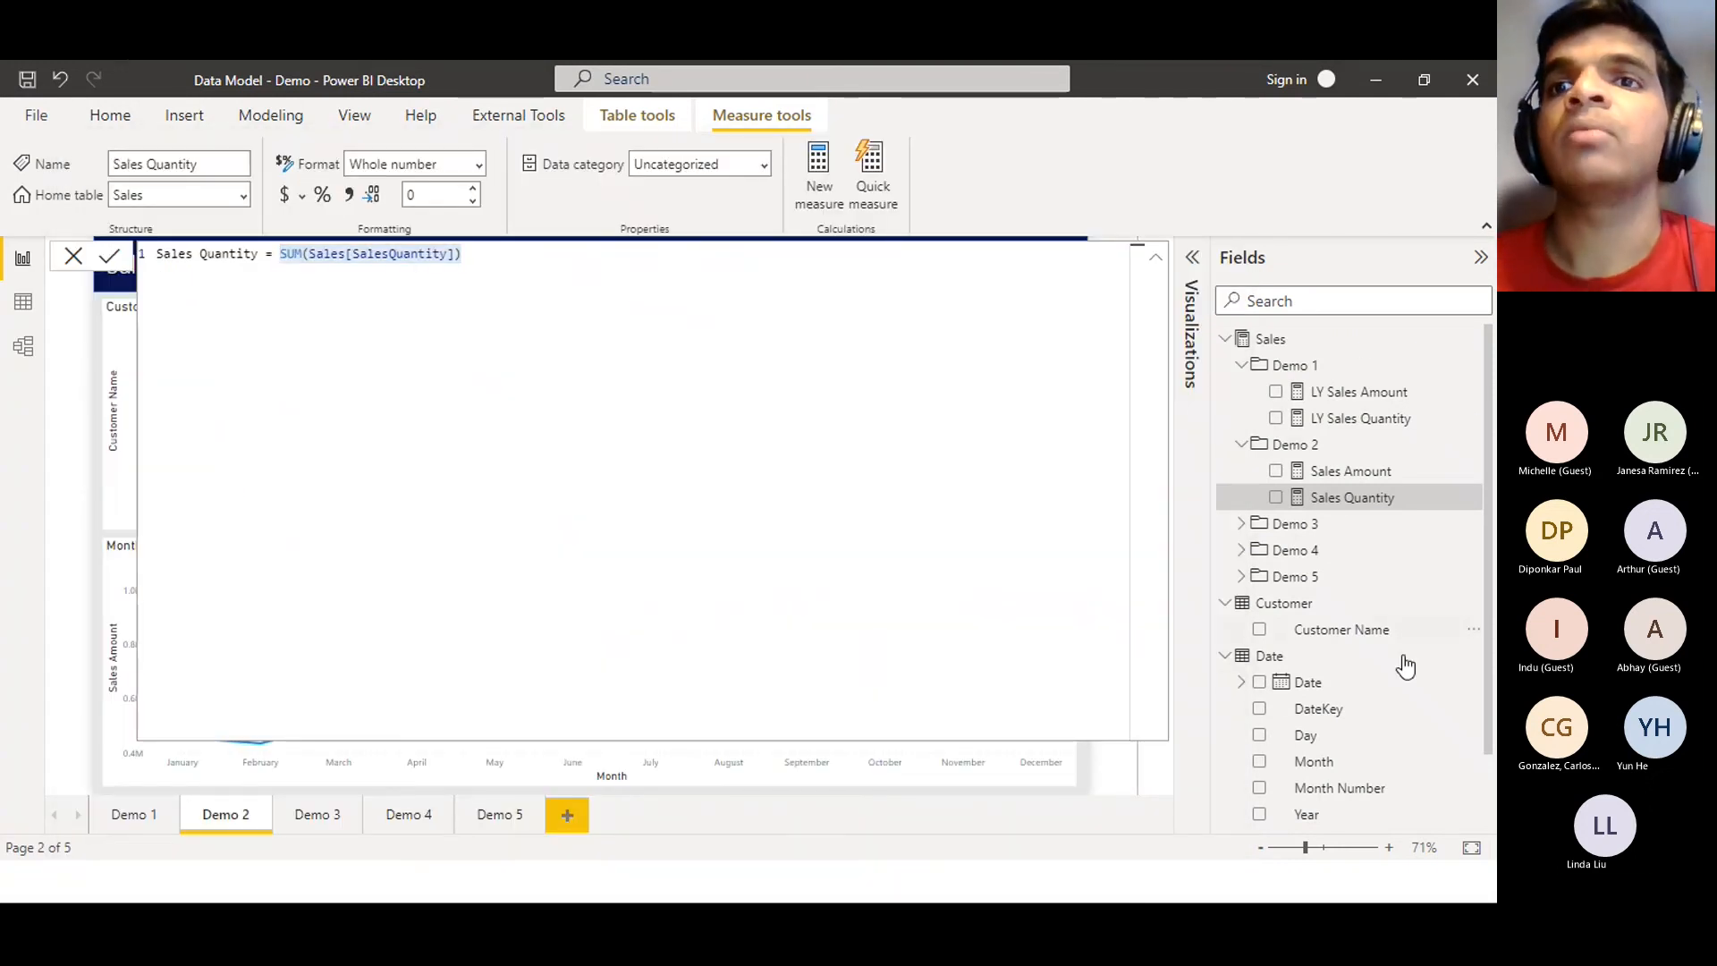
pyautogui.click(1226, 340)
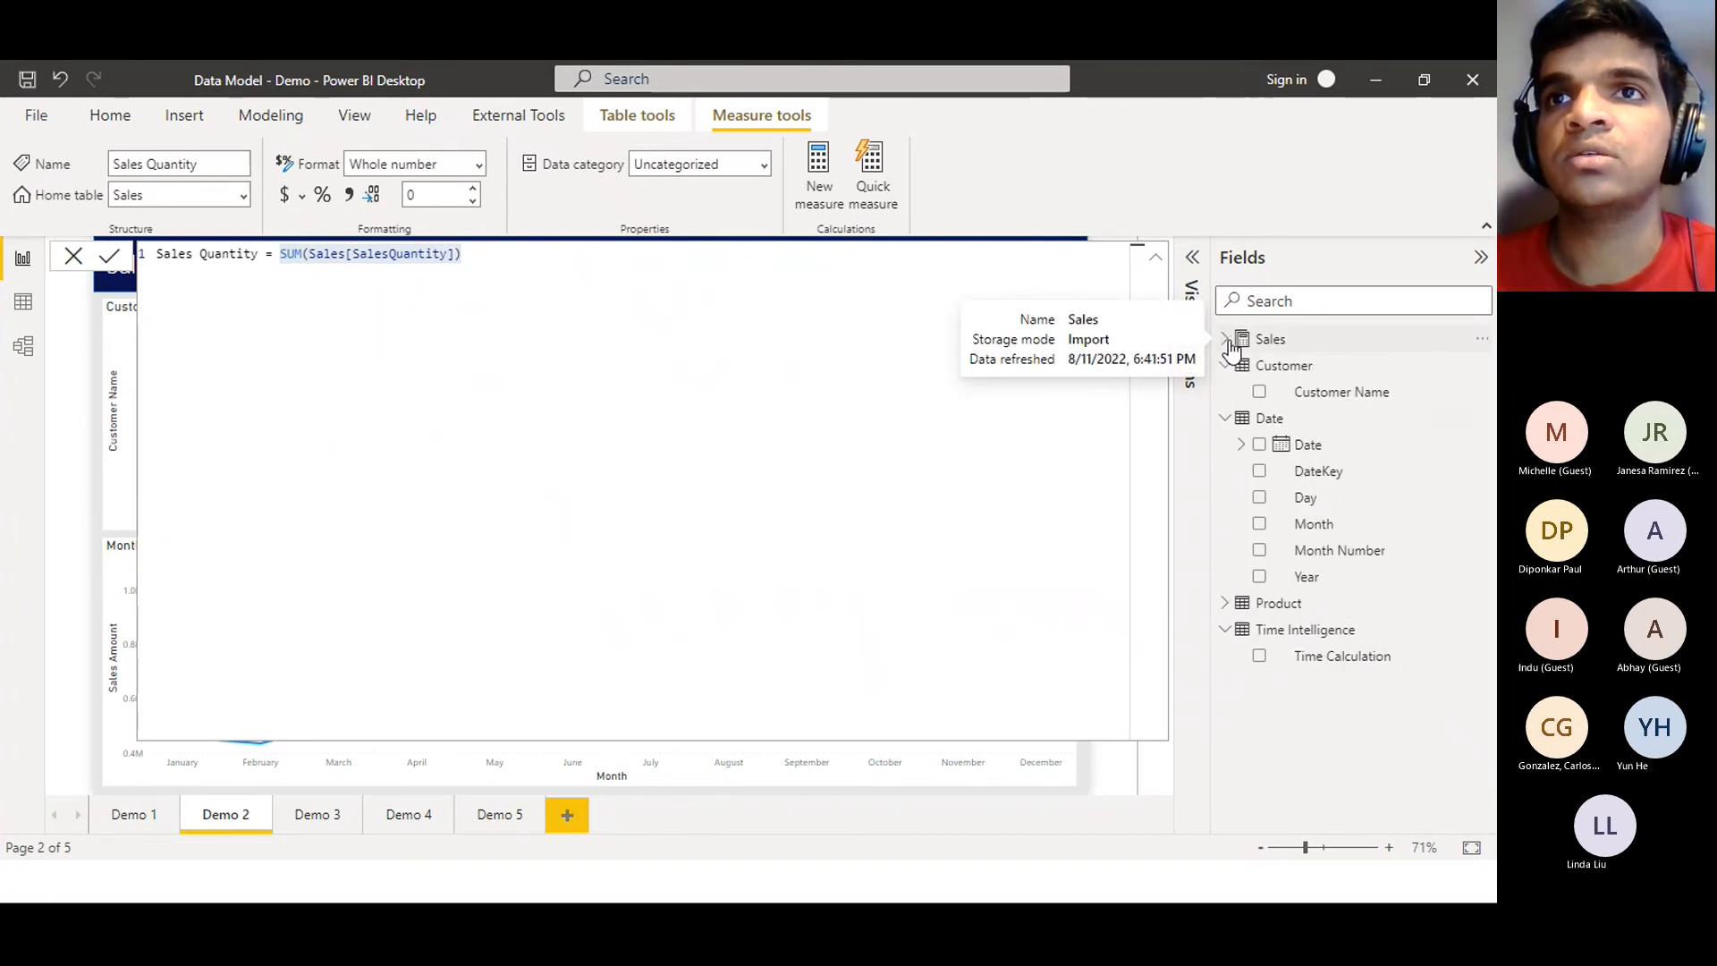
pyautogui.click(1226, 417)
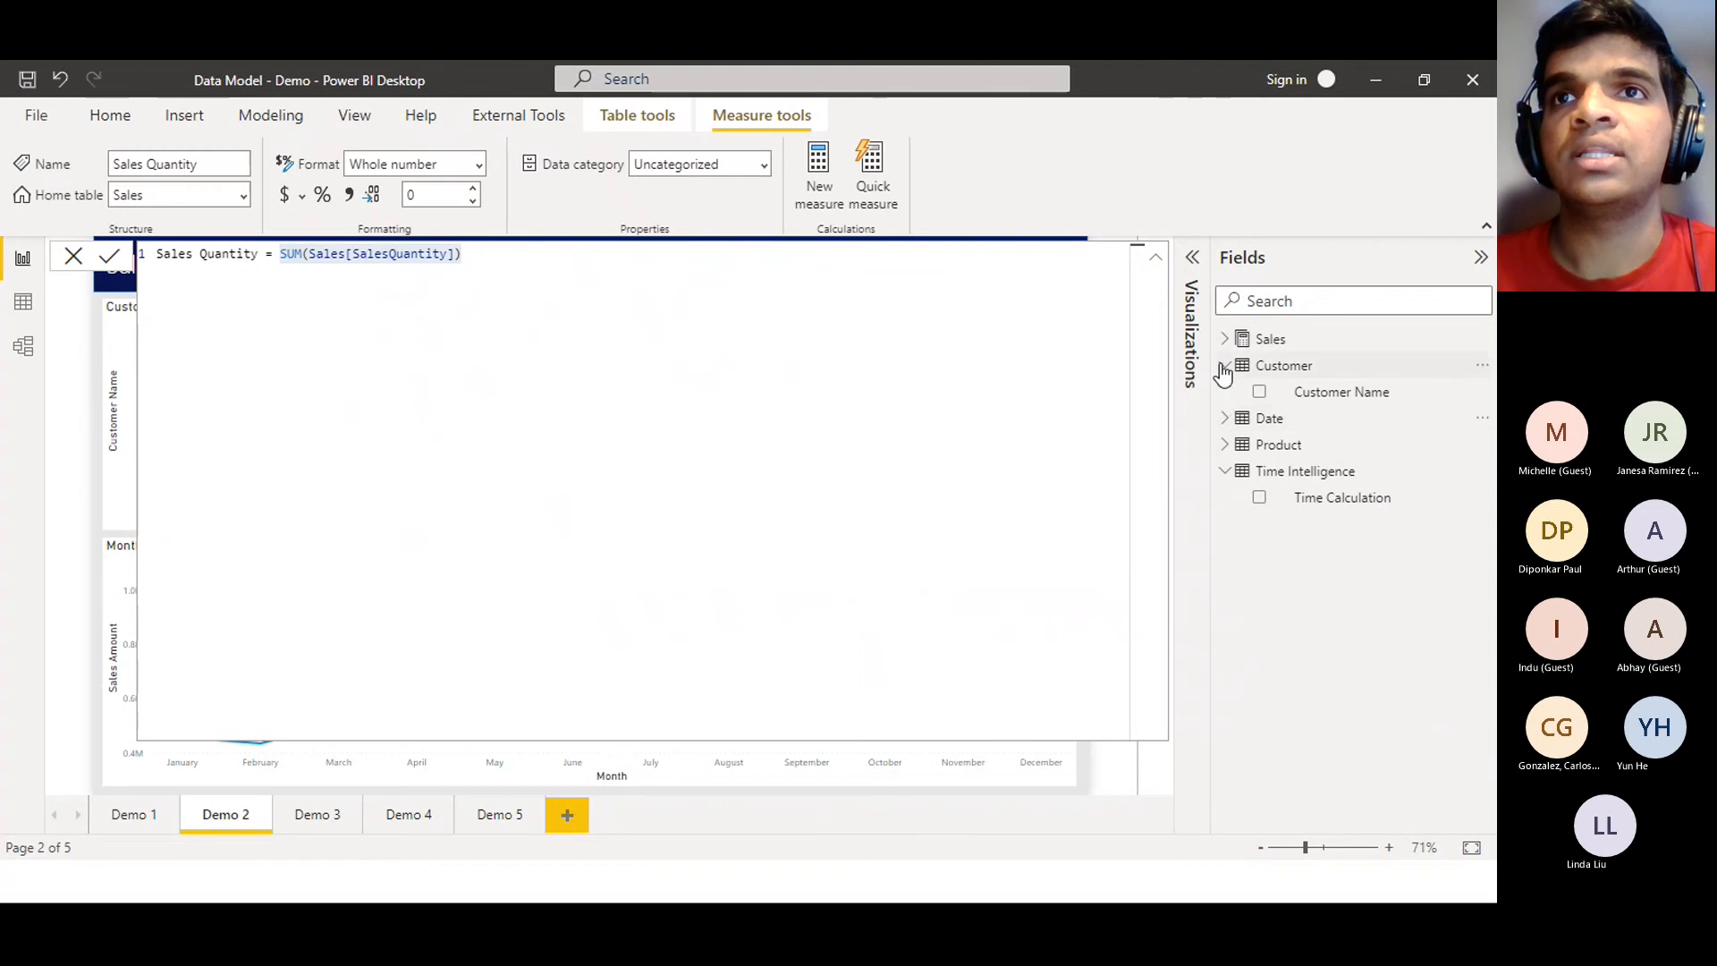
pyautogui.click(1225, 366)
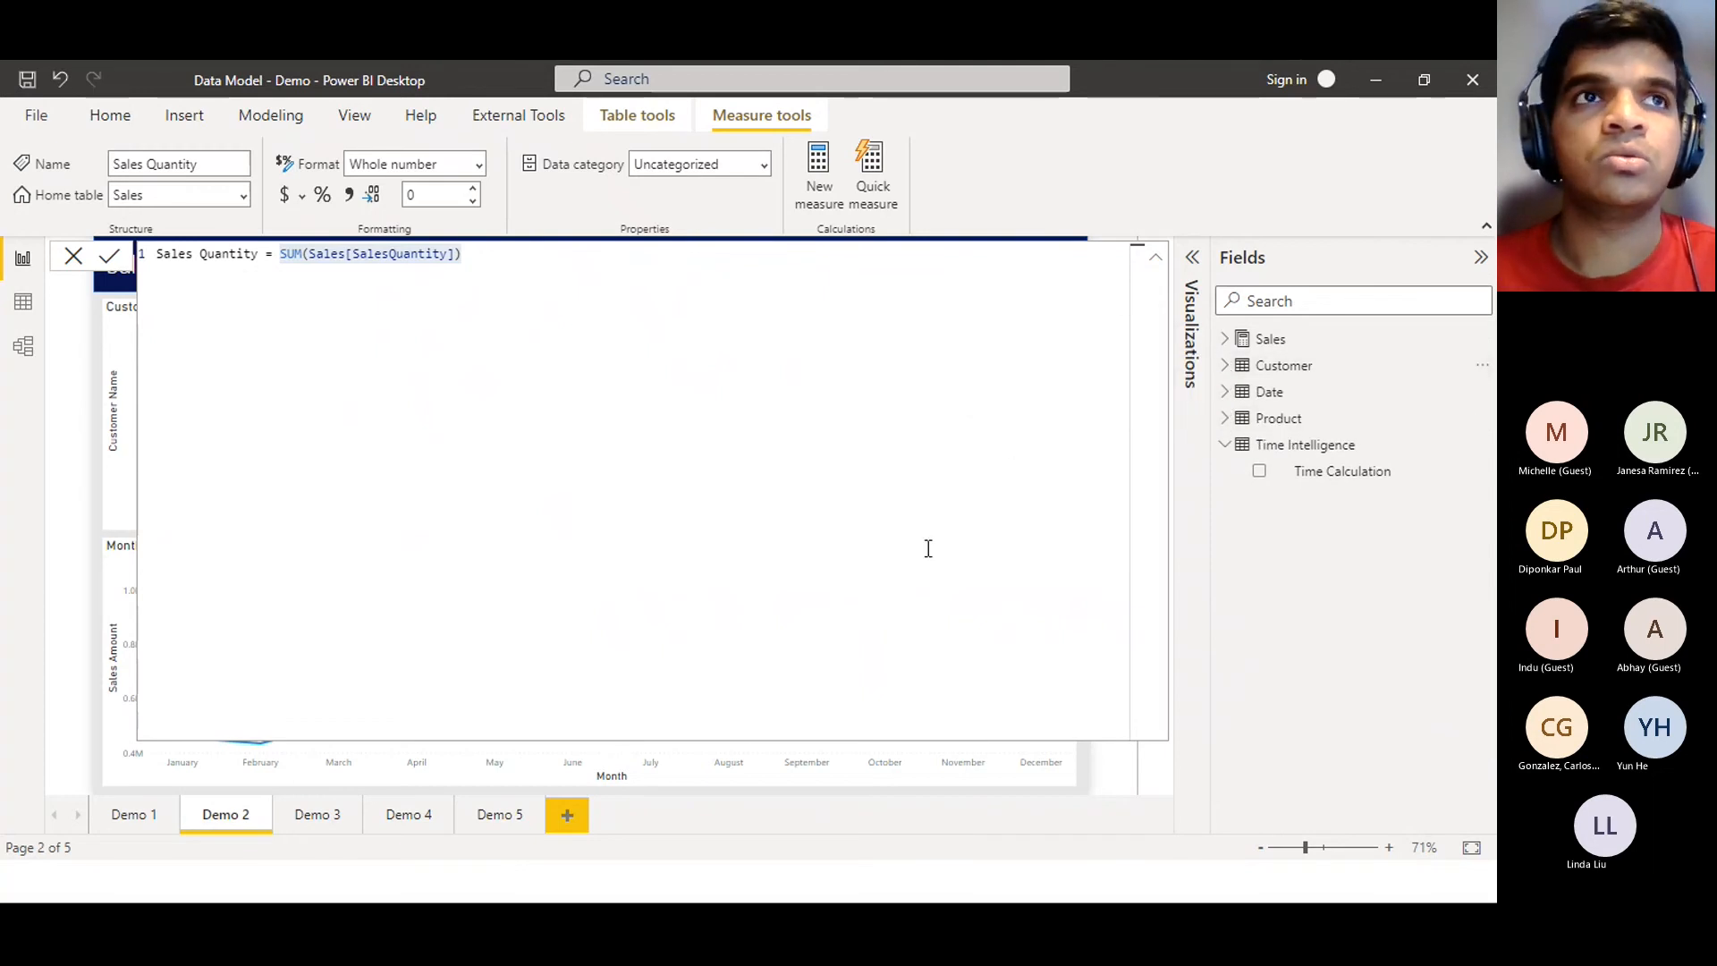
pyautogui.click(70, 259)
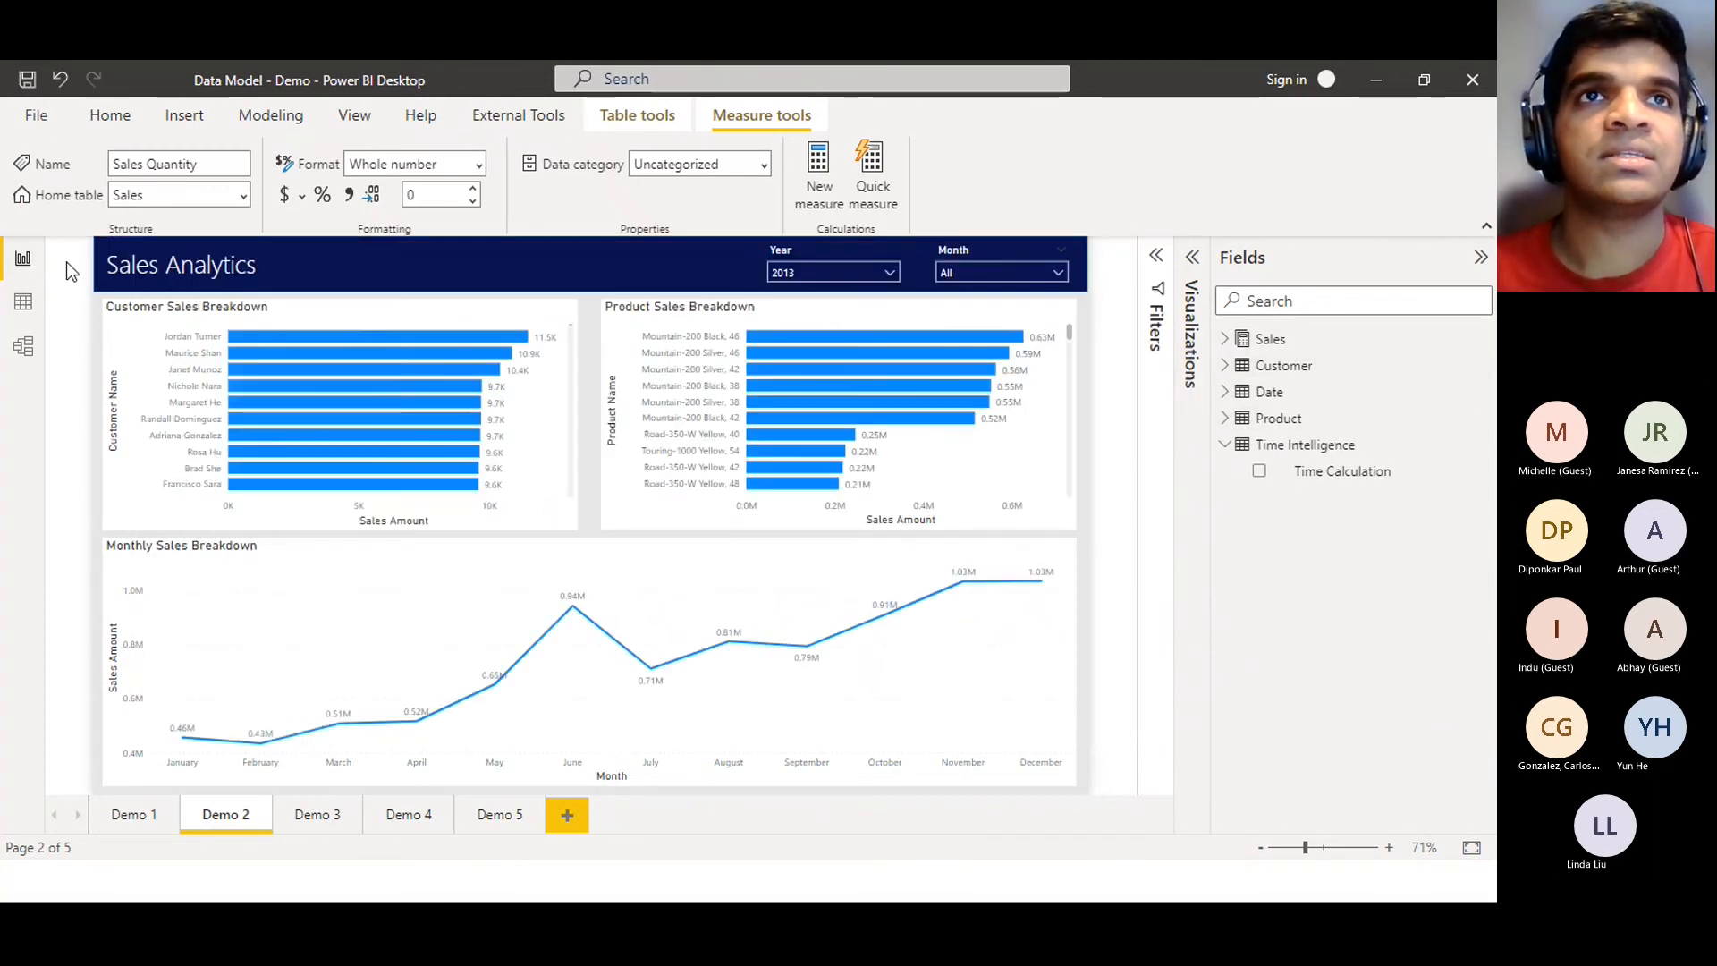
# Refresh the report from the model so the Measure Switch table appears in the Fields list
pyautogui.click(110, 116)
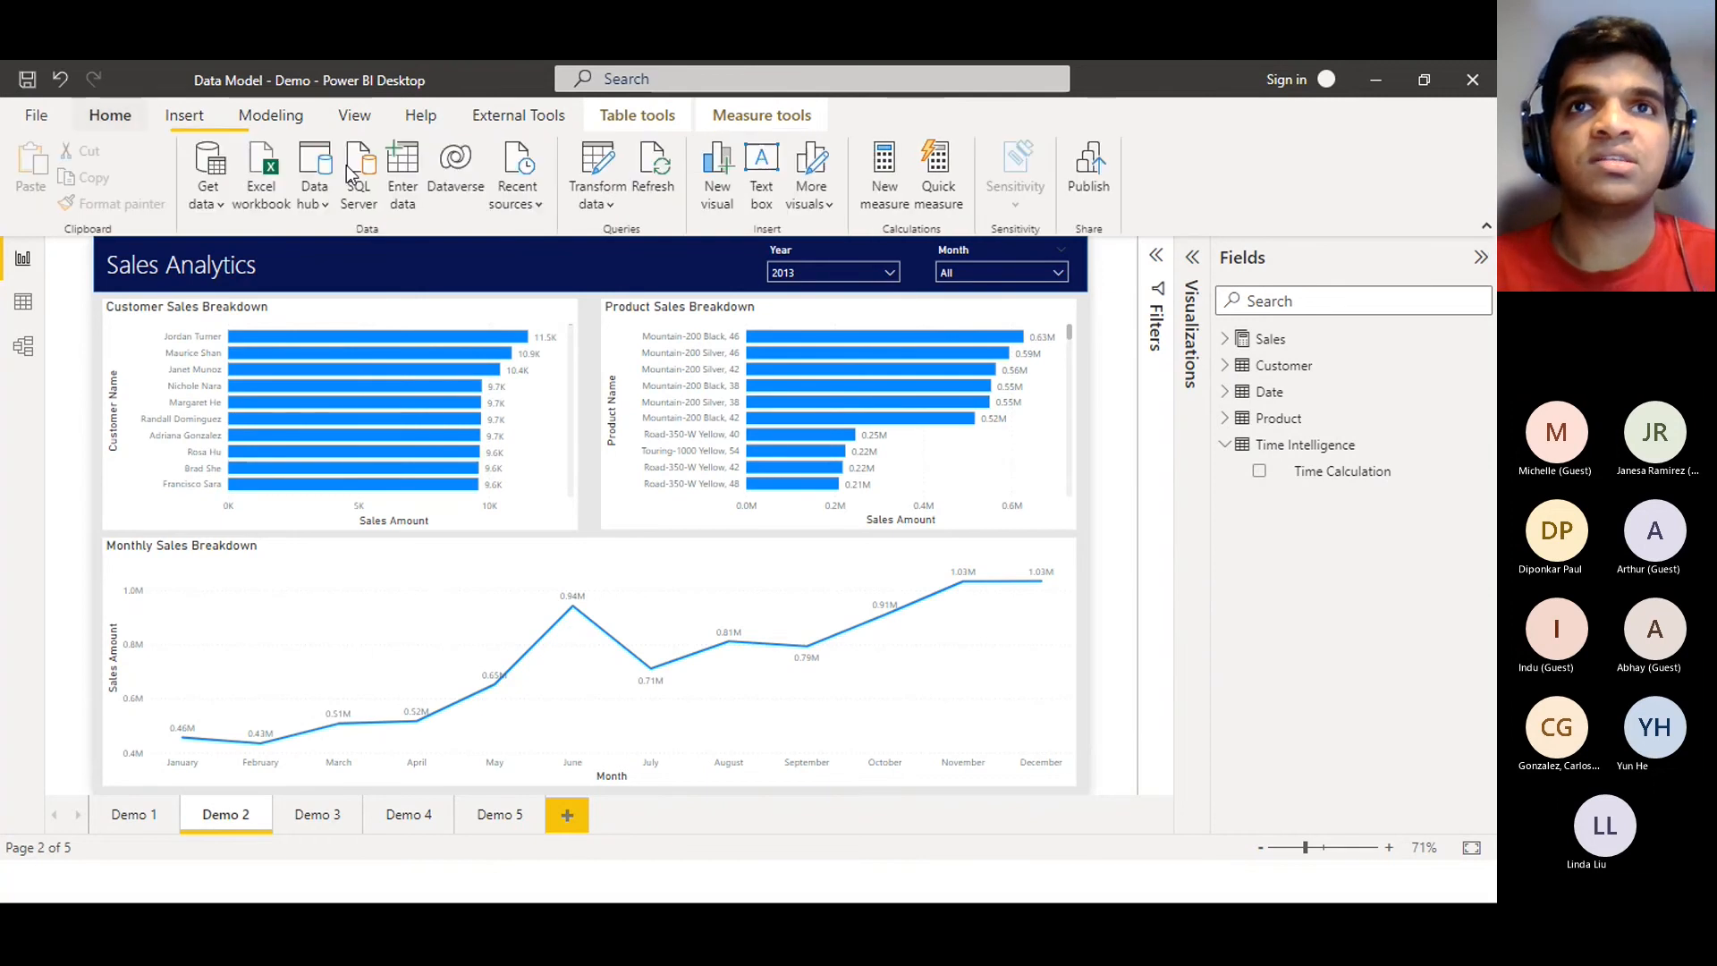
pyautogui.click(660, 189)
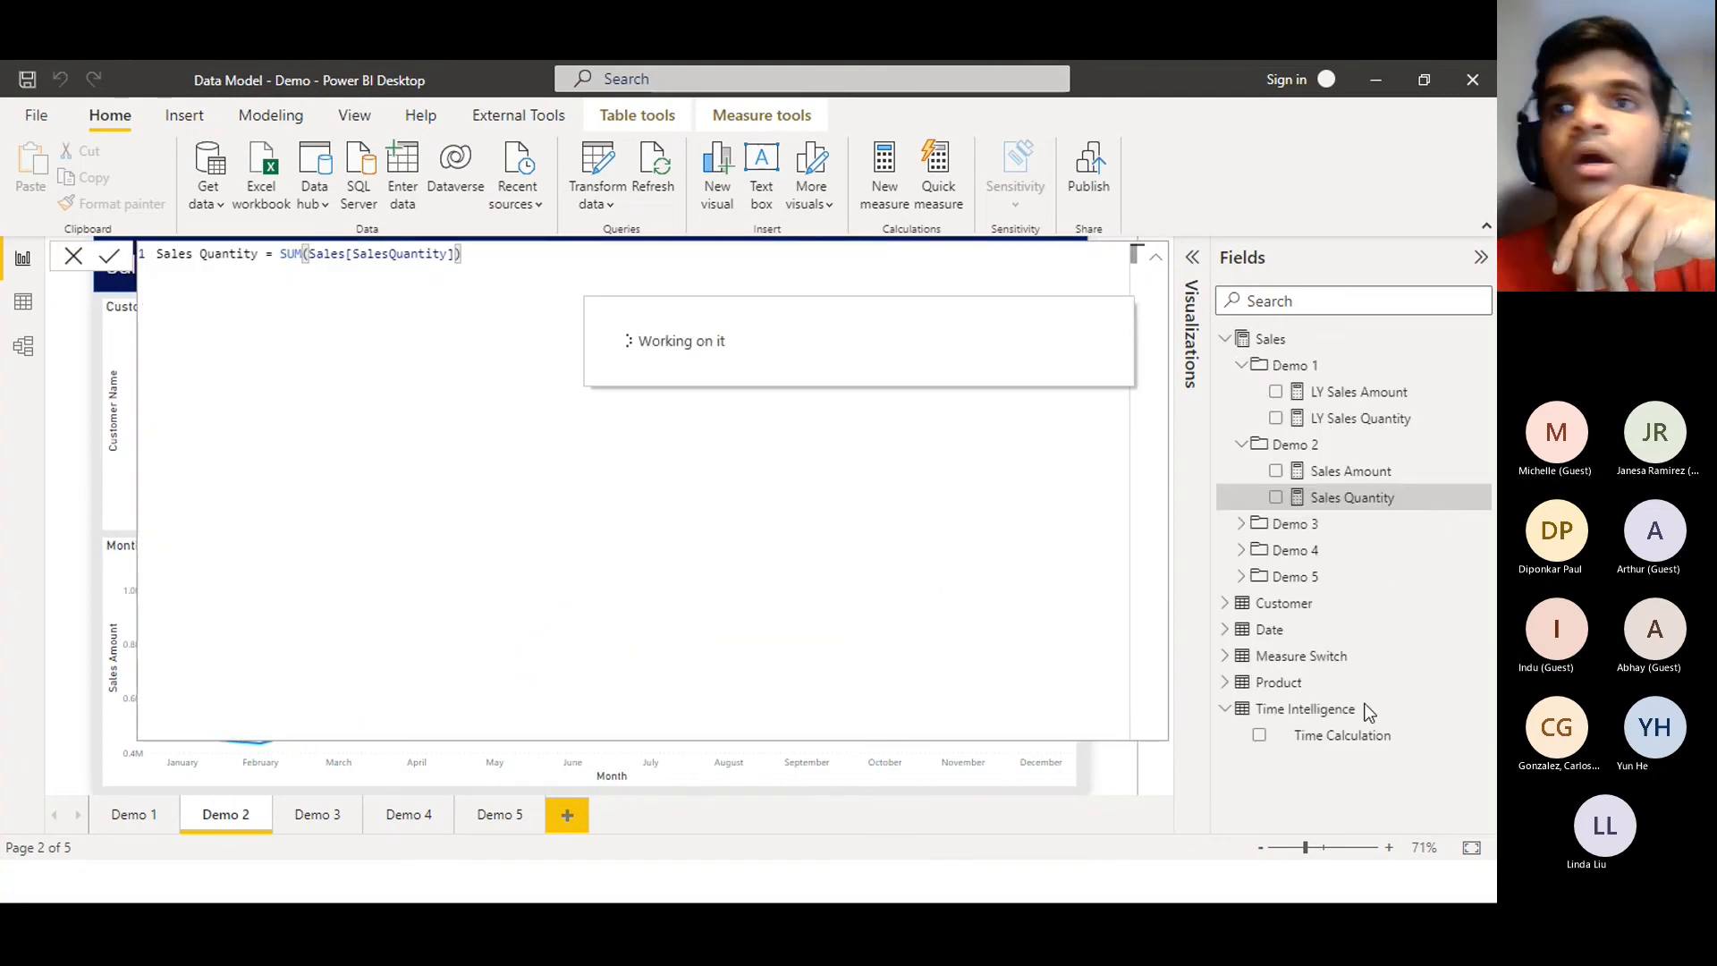
pyautogui.click(1227, 659)
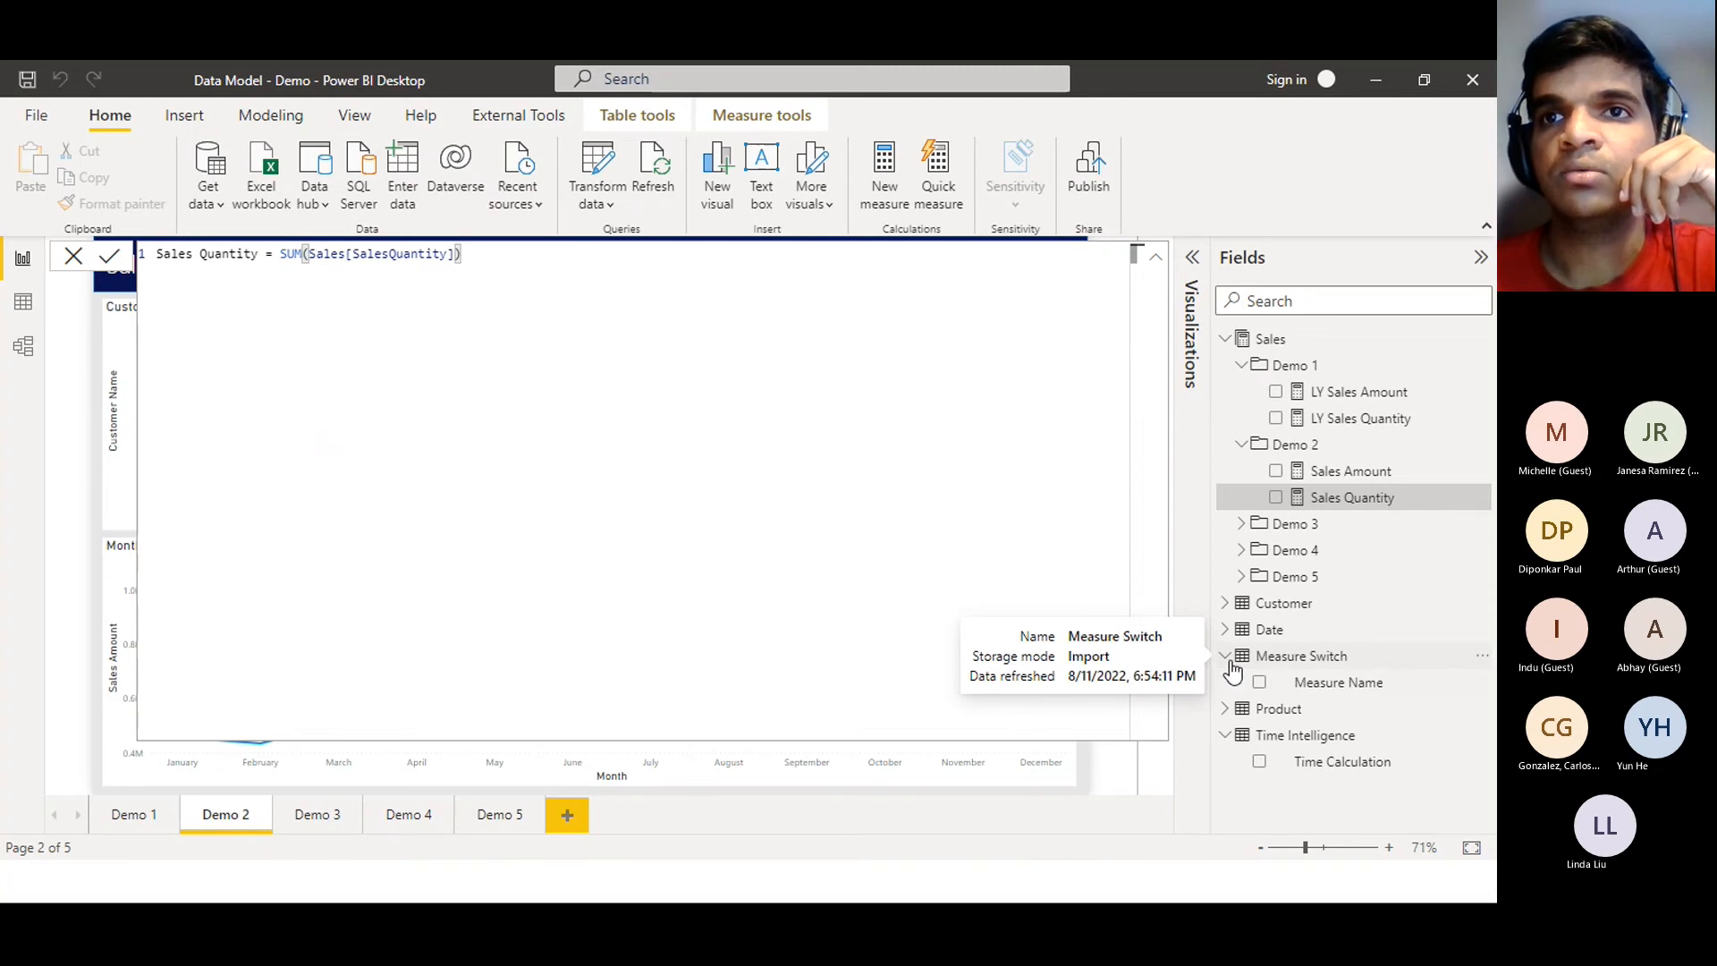
pyautogui.click(1227, 660)
pyautogui.click(1228, 660)
pyautogui.click(1228, 660)
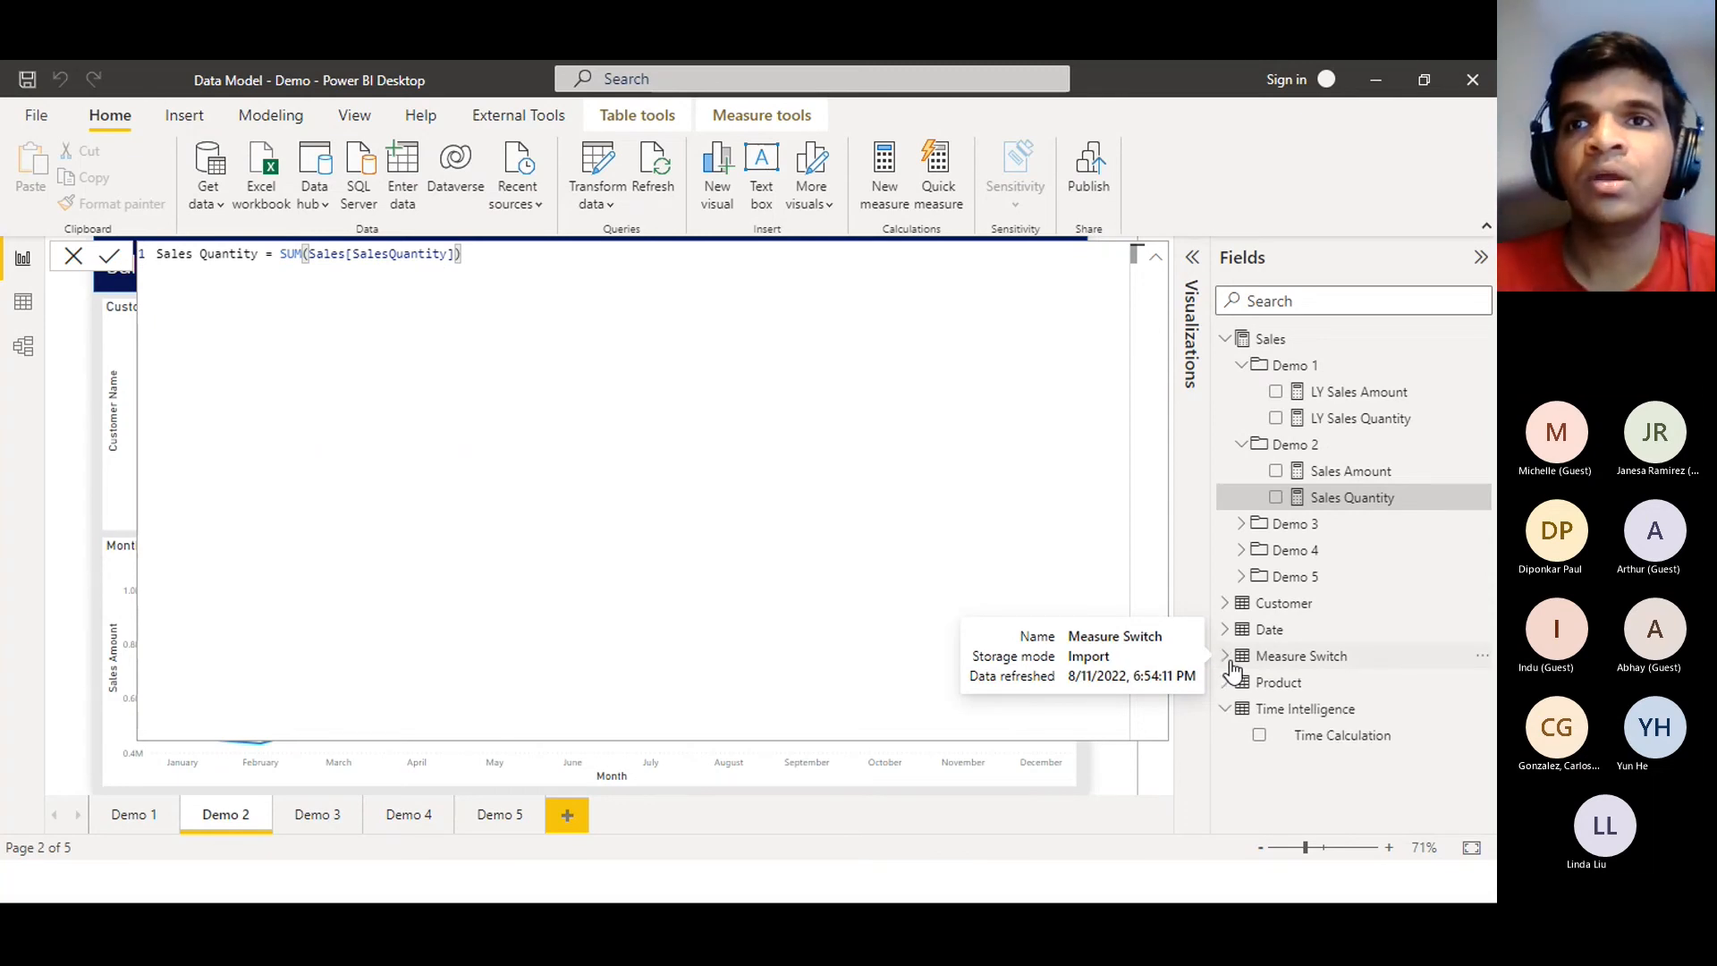
pyautogui.moveTo(1213, 592); pyautogui.dragTo(1198, 592)
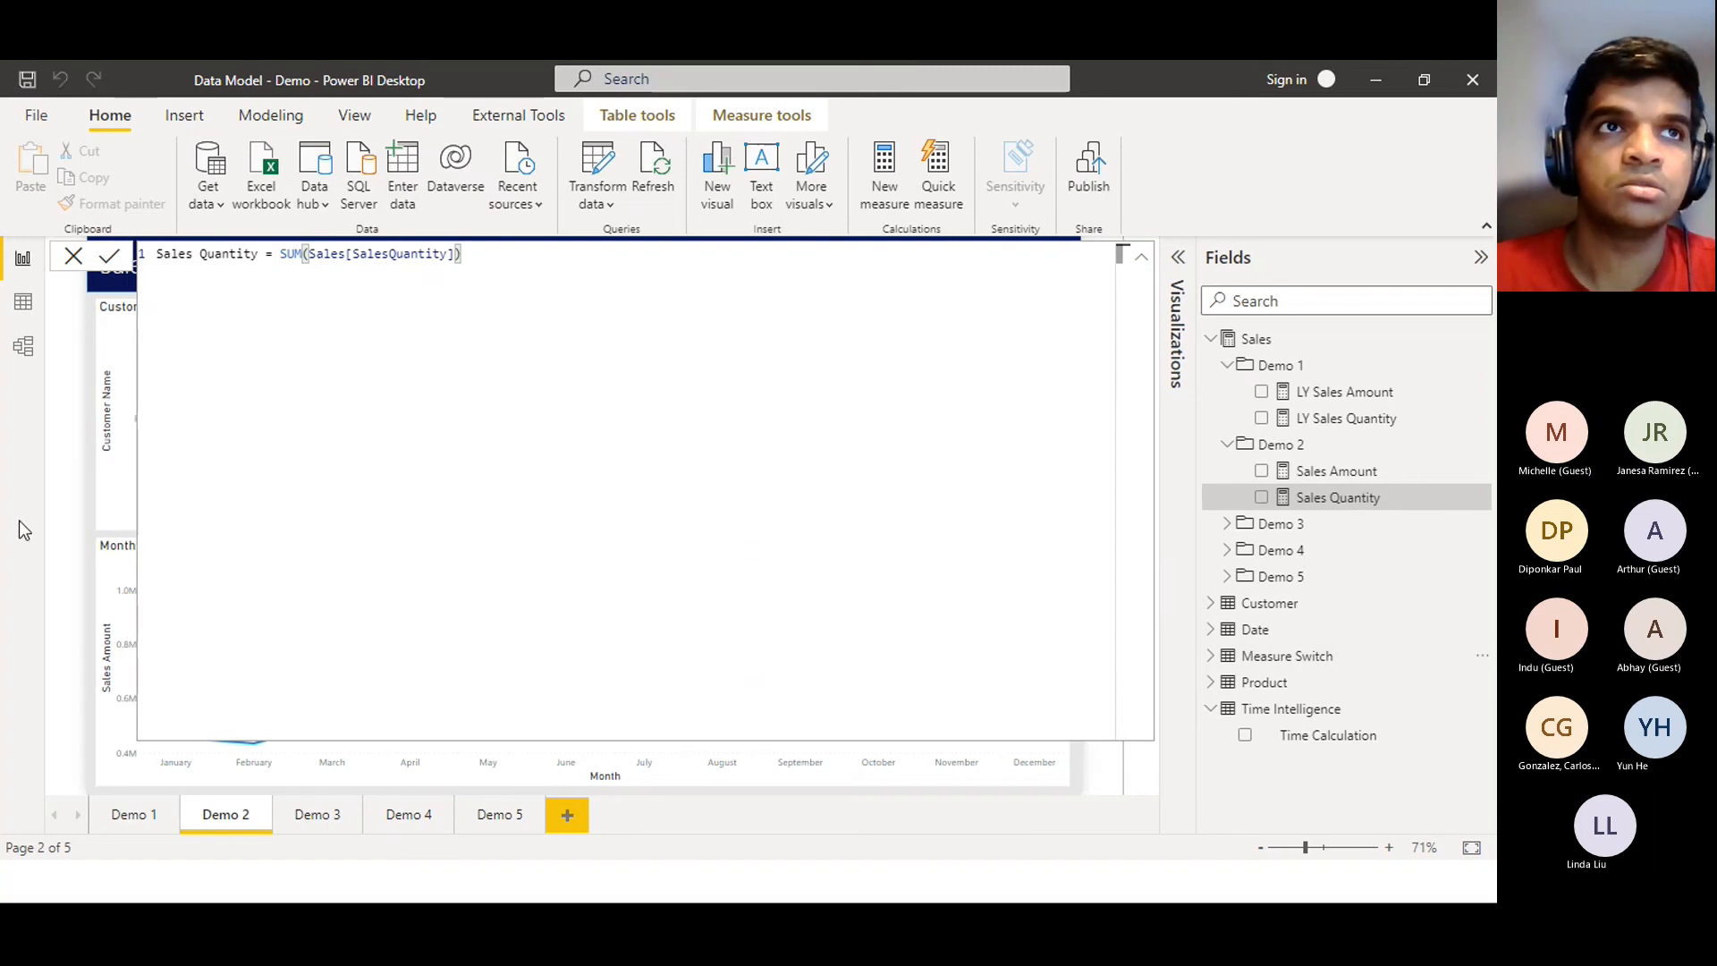
pyautogui.click(73, 259)
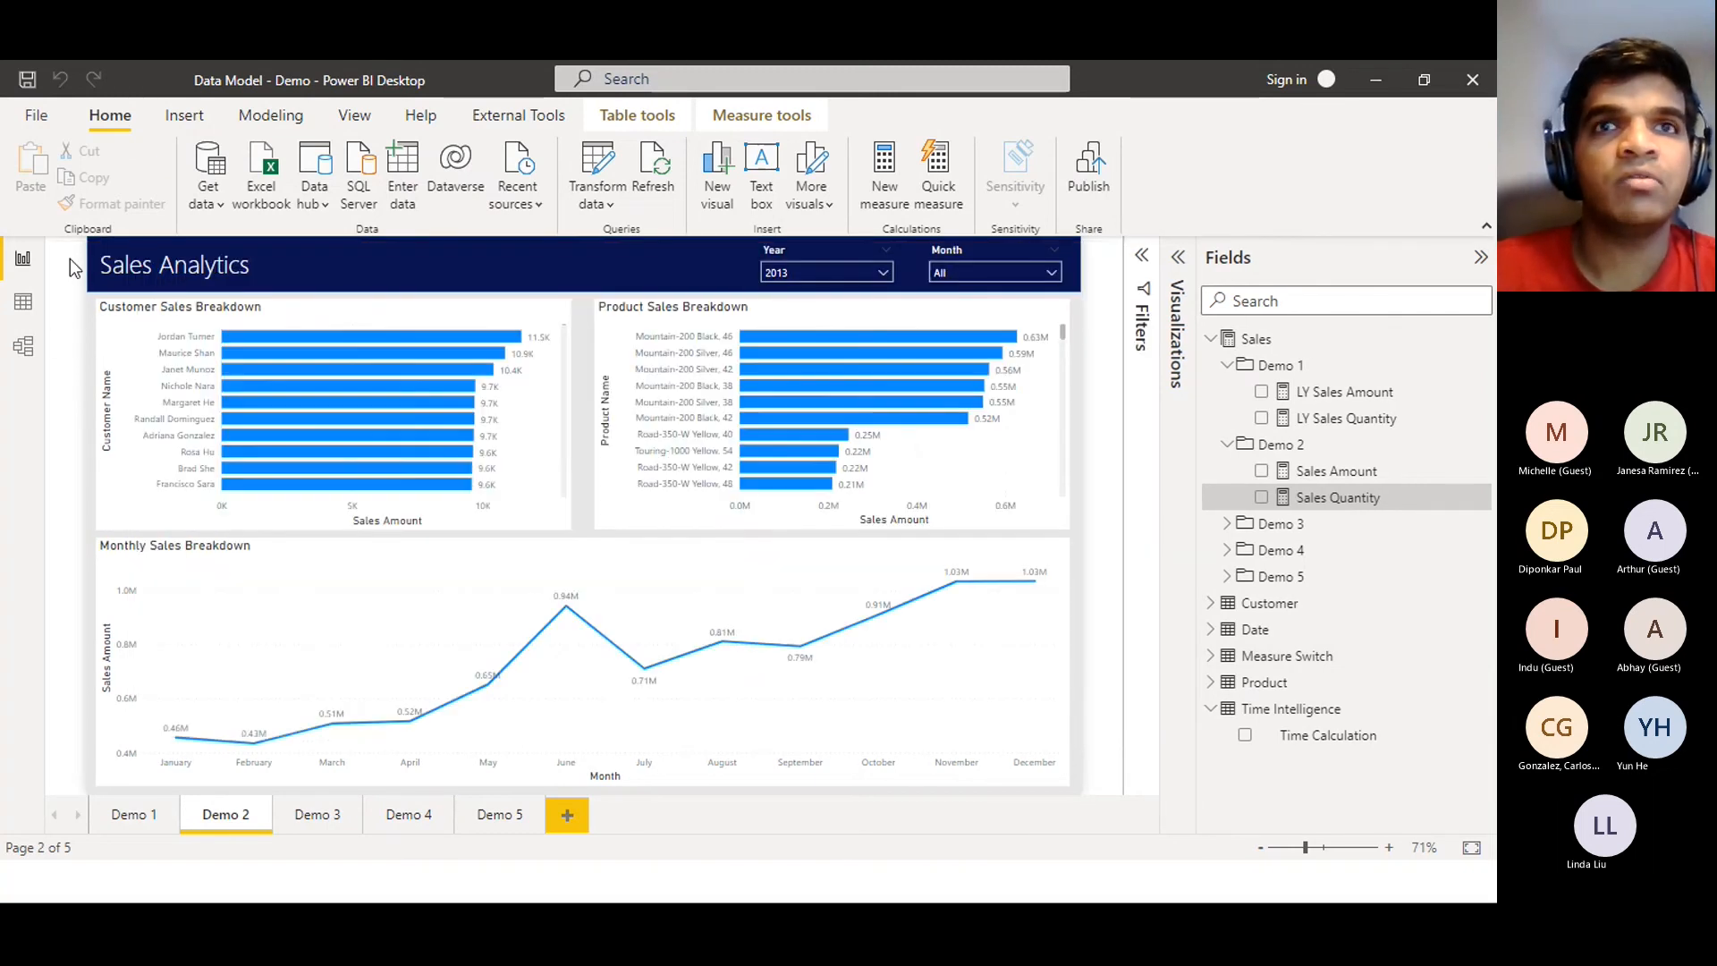
# Expand Measure Switch in the Fields pane to show the Measure Name field
pyautogui.click(1212, 658)
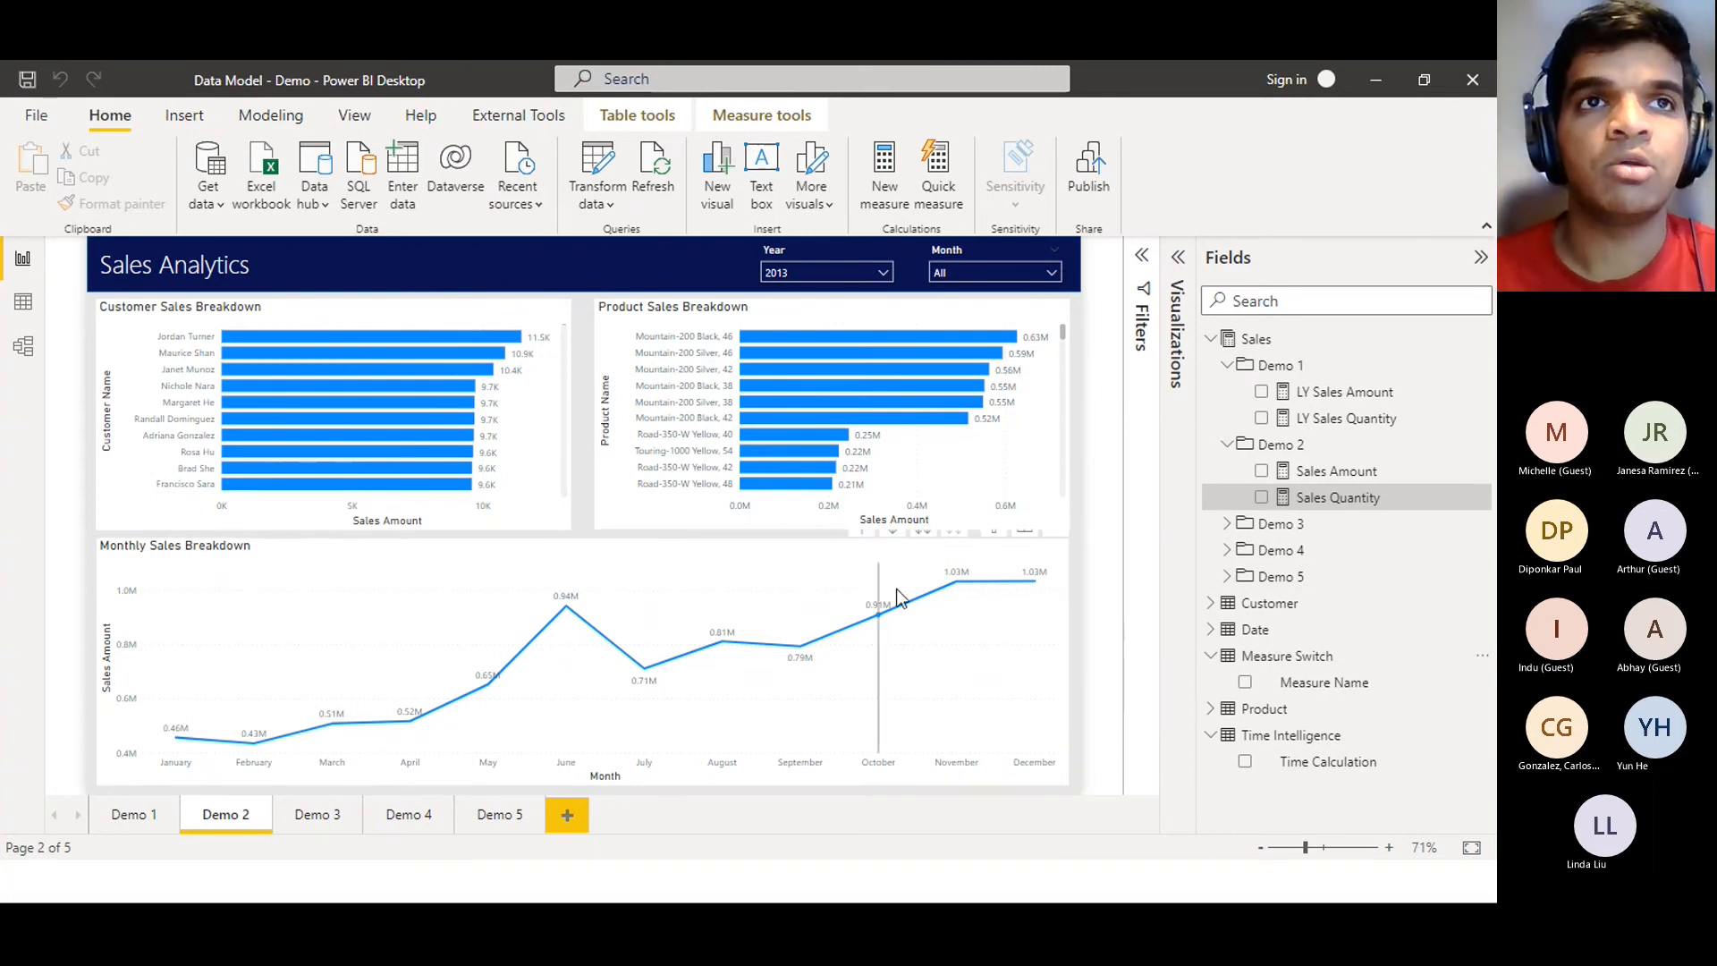
pyautogui.moveTo(897, 591)
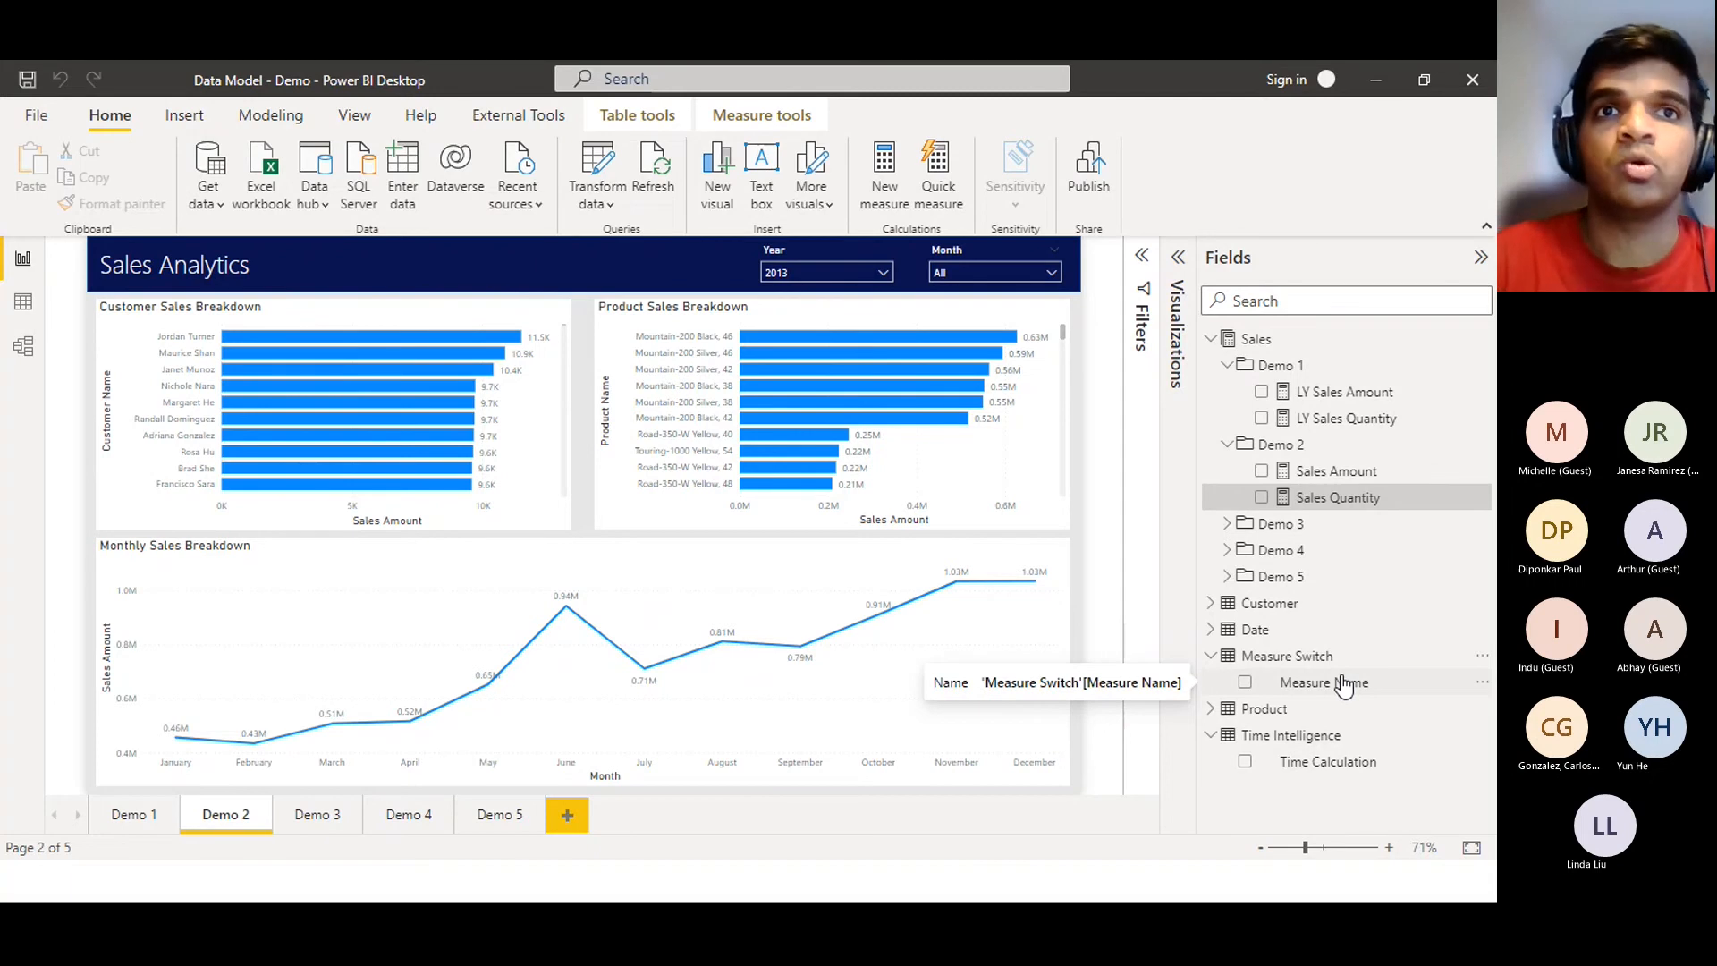
# Duplicate the Year slicer and line the copy up beside the original
pyautogui.click(800, 249)
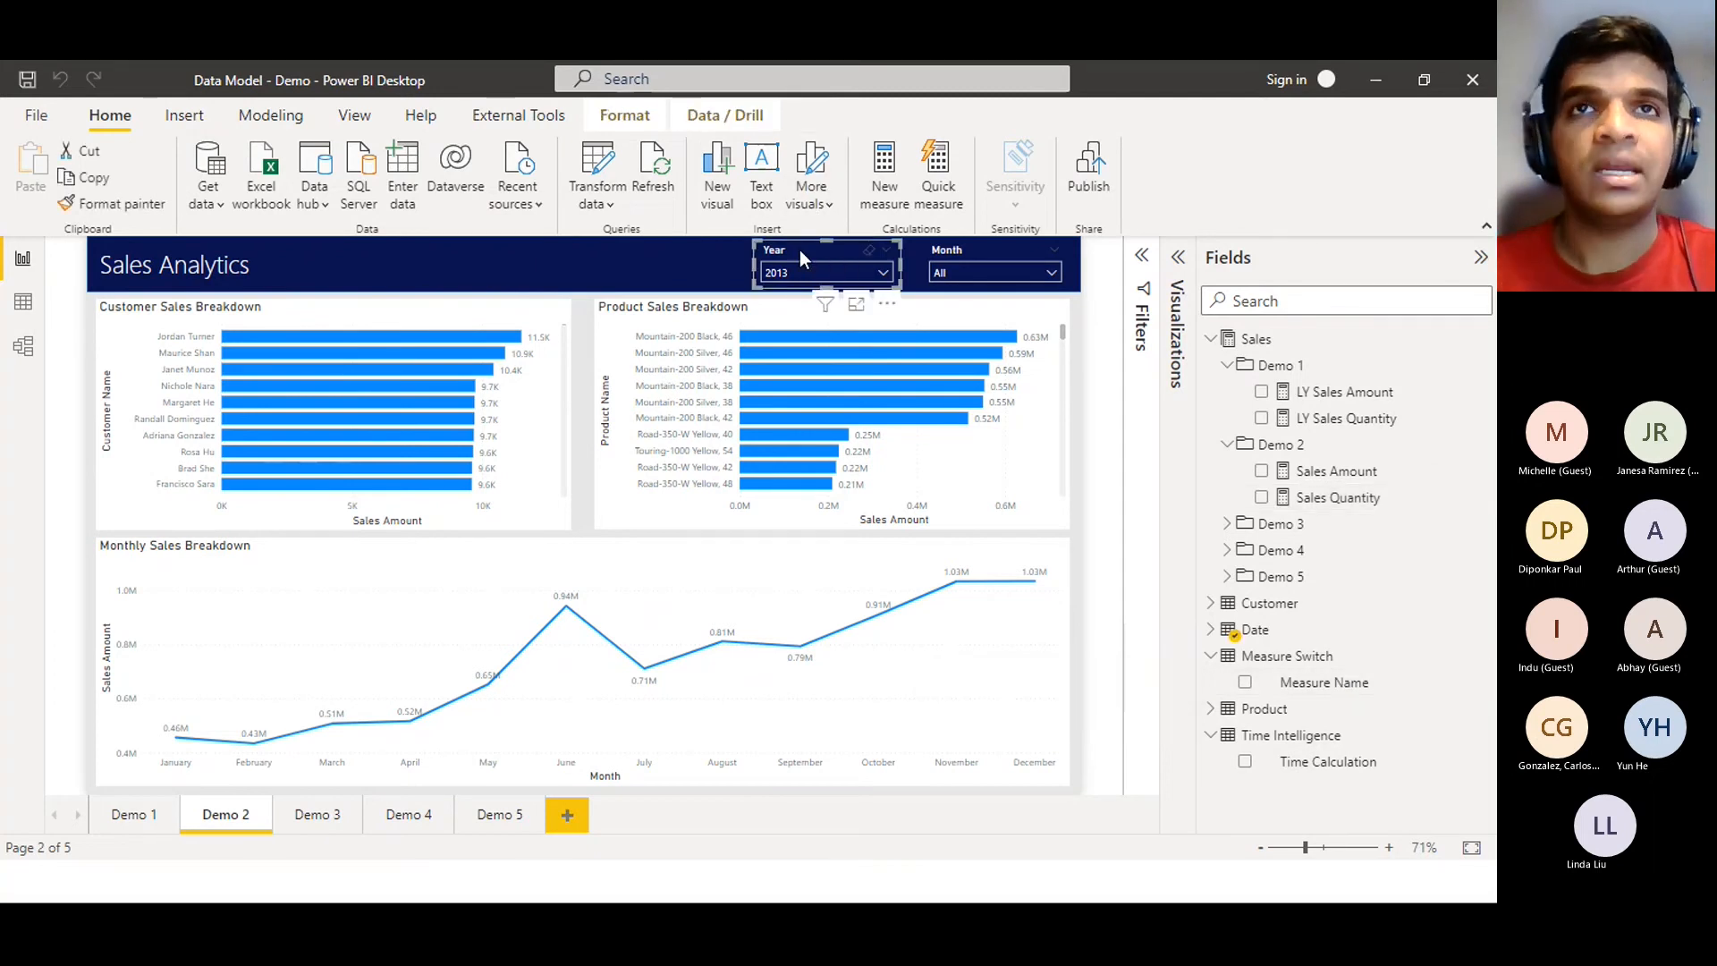
pyautogui.hotkey('ctrl', 'c')
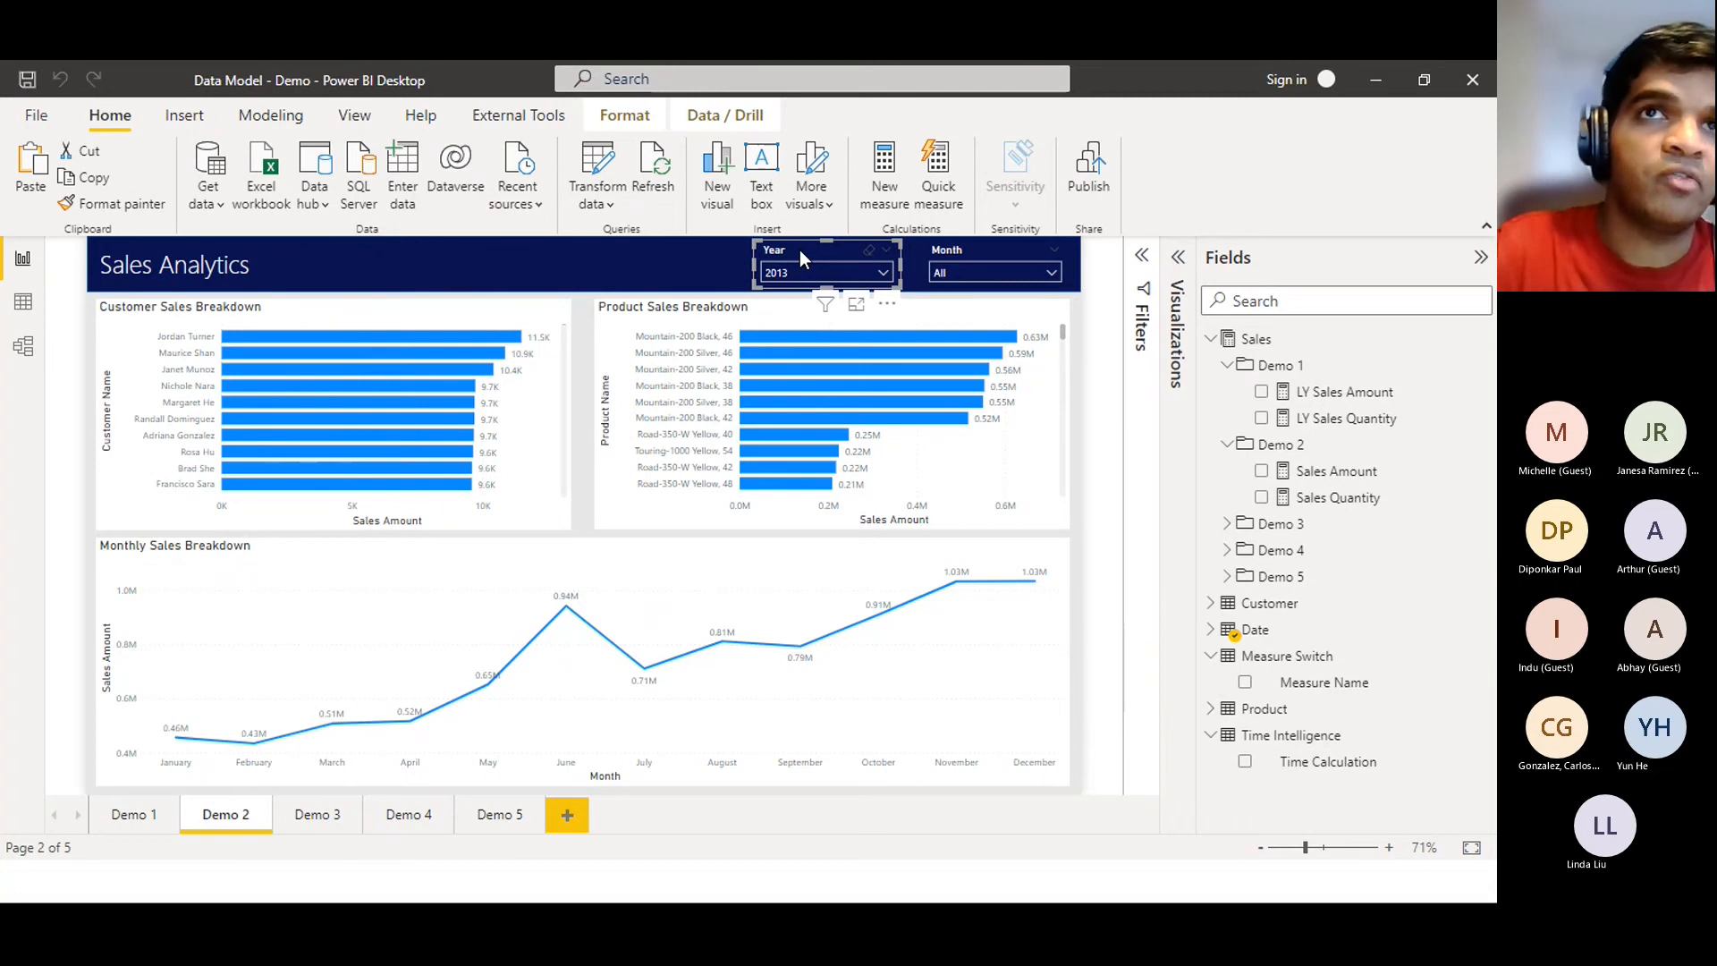
pyautogui.hotkey('ctrl', 'v')
pyautogui.moveTo(783, 254); pyautogui.dragTo(634, 243)
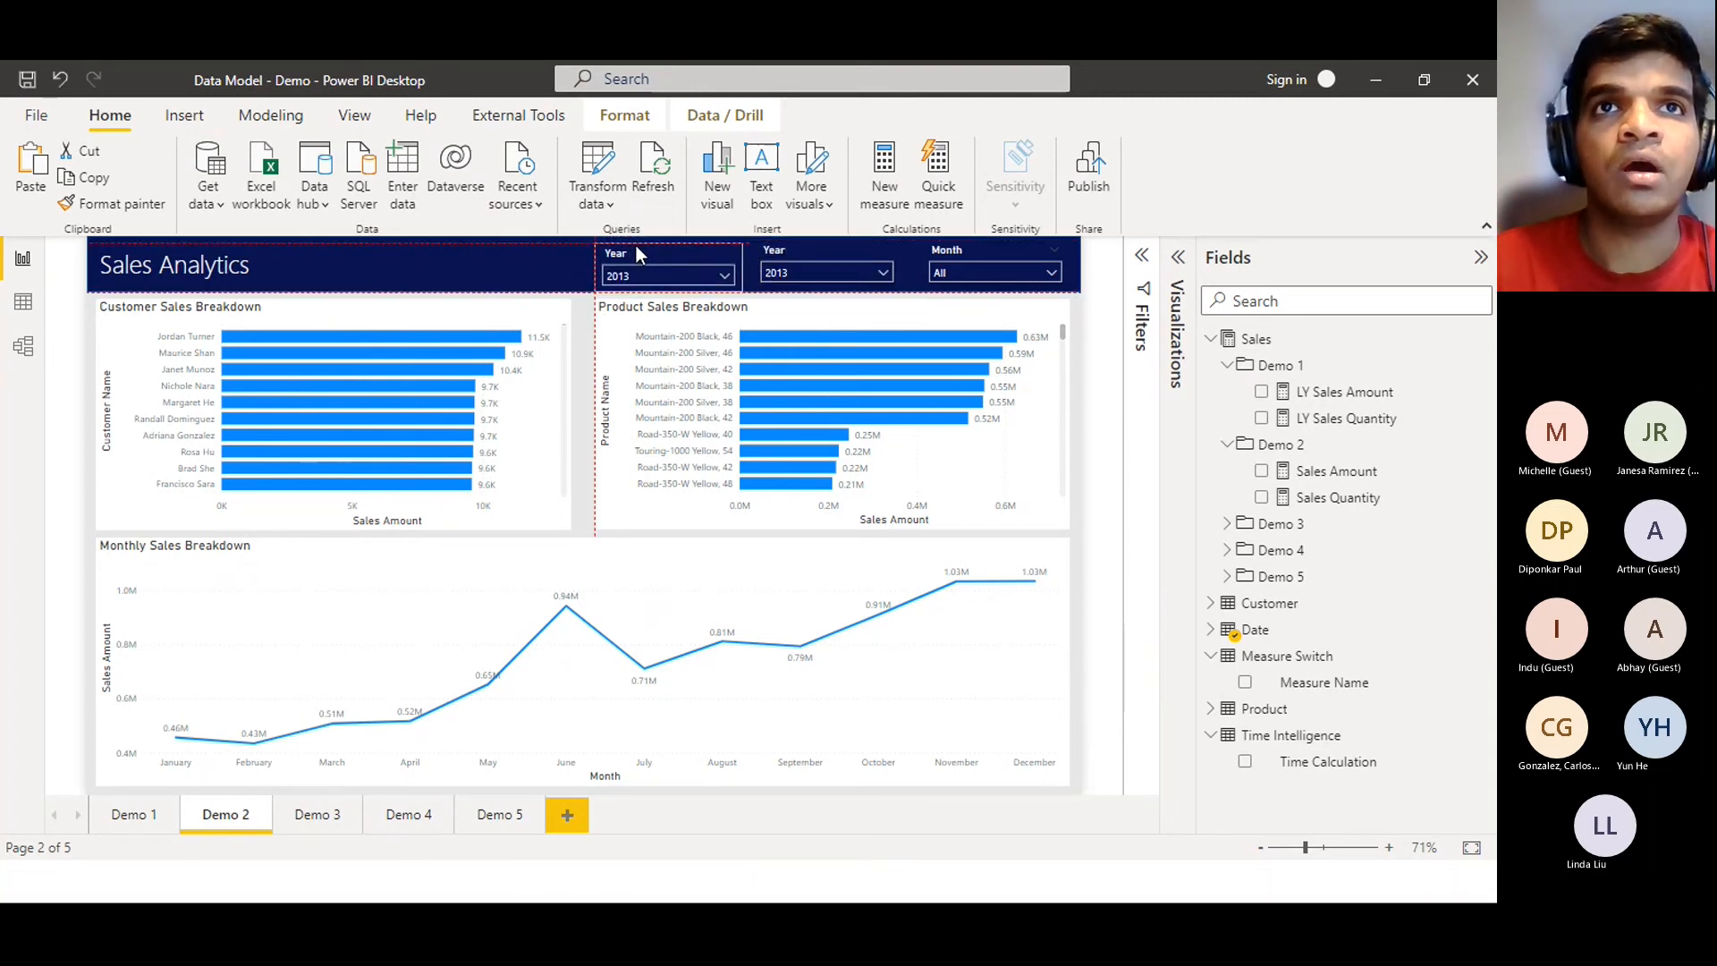
pyautogui.moveTo(639, 247); pyautogui.dragTo(639, 245)
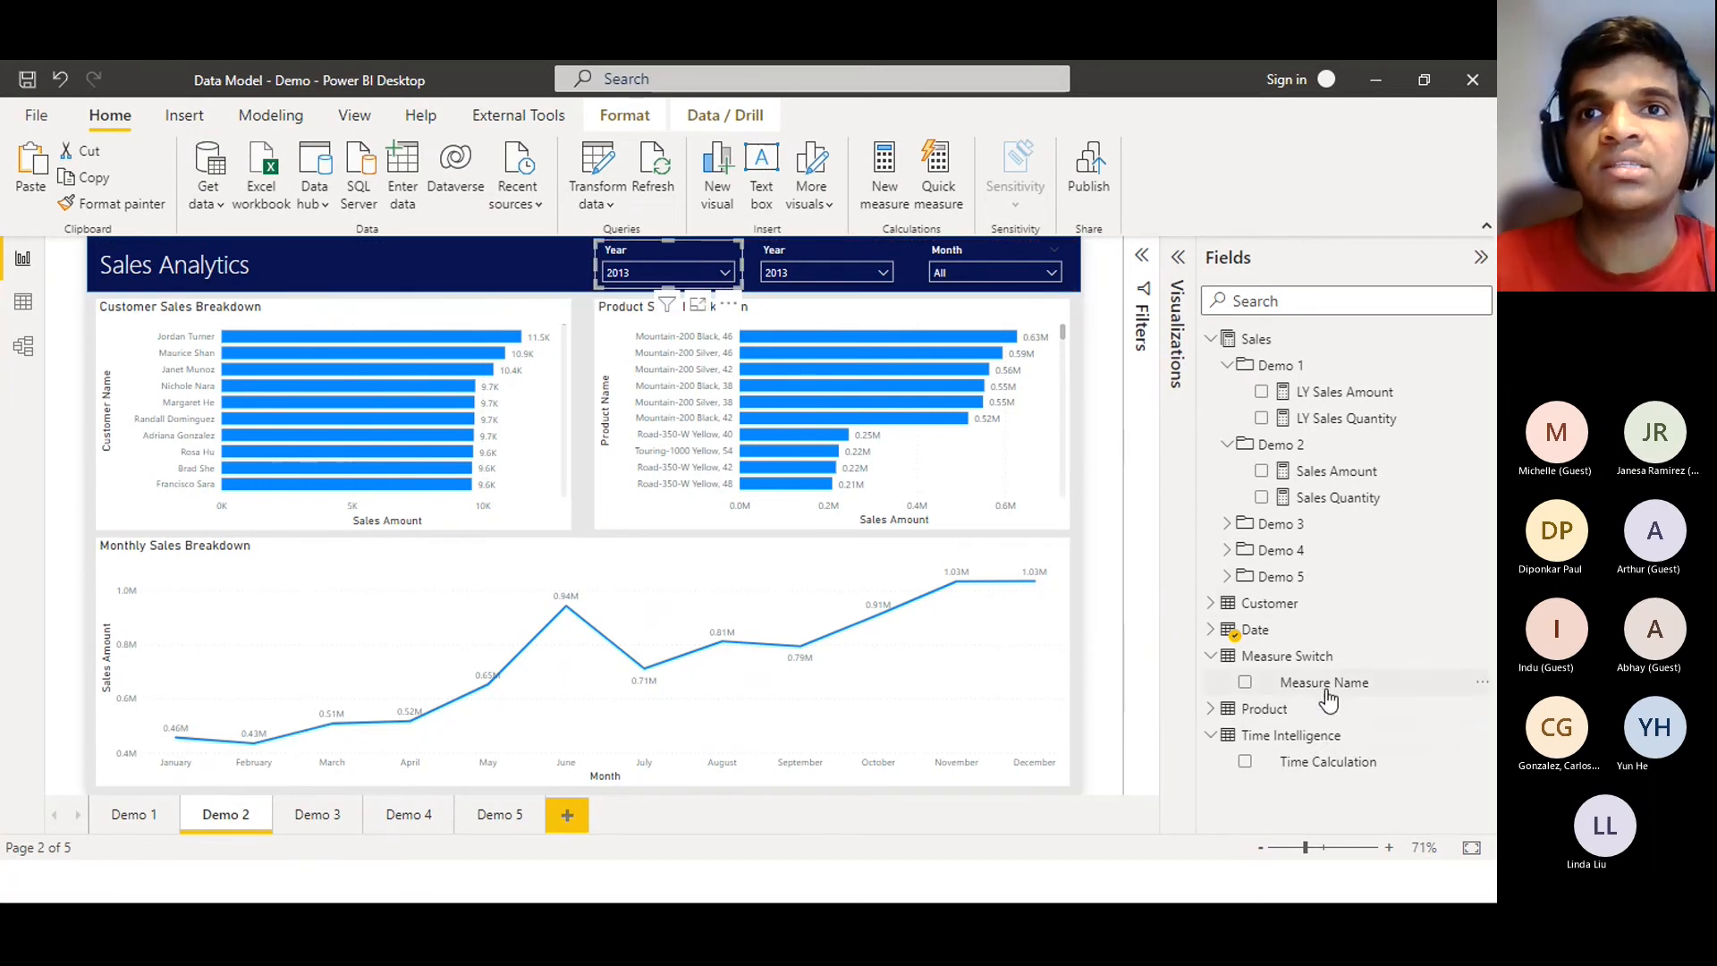
# Replace Year with Measure Name in the duplicate slicer's field well
pyautogui.click(1178, 256)
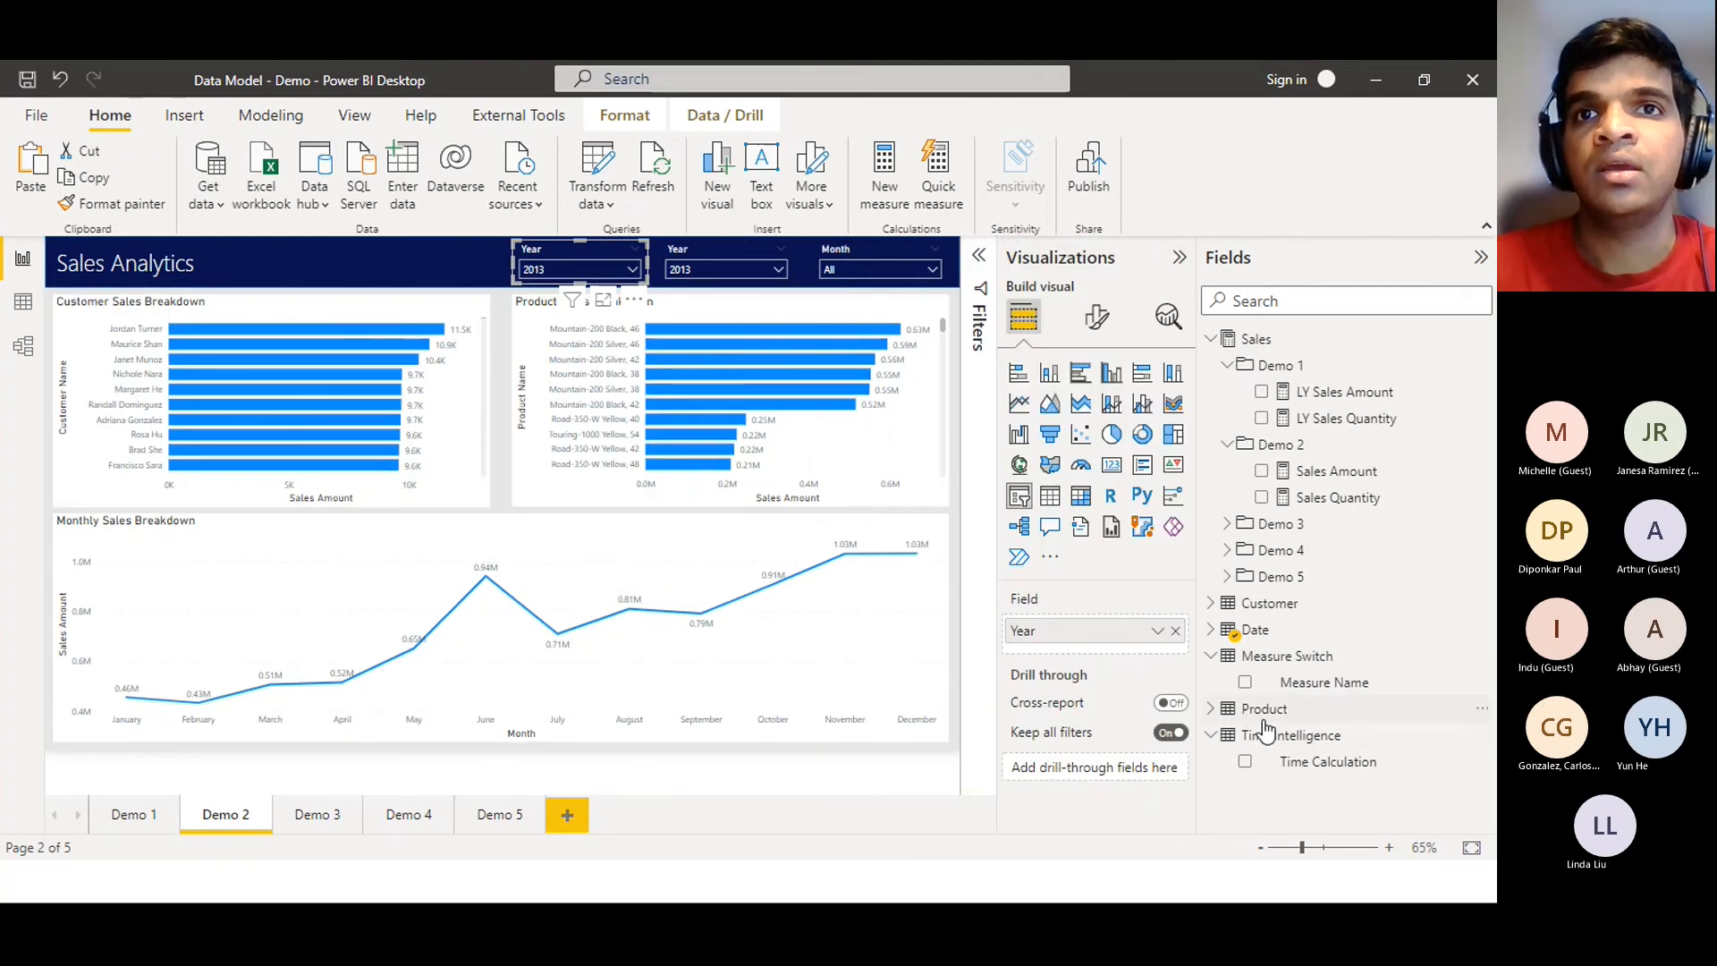
pyautogui.moveTo(1324, 682); pyautogui.dragTo(1154, 639)
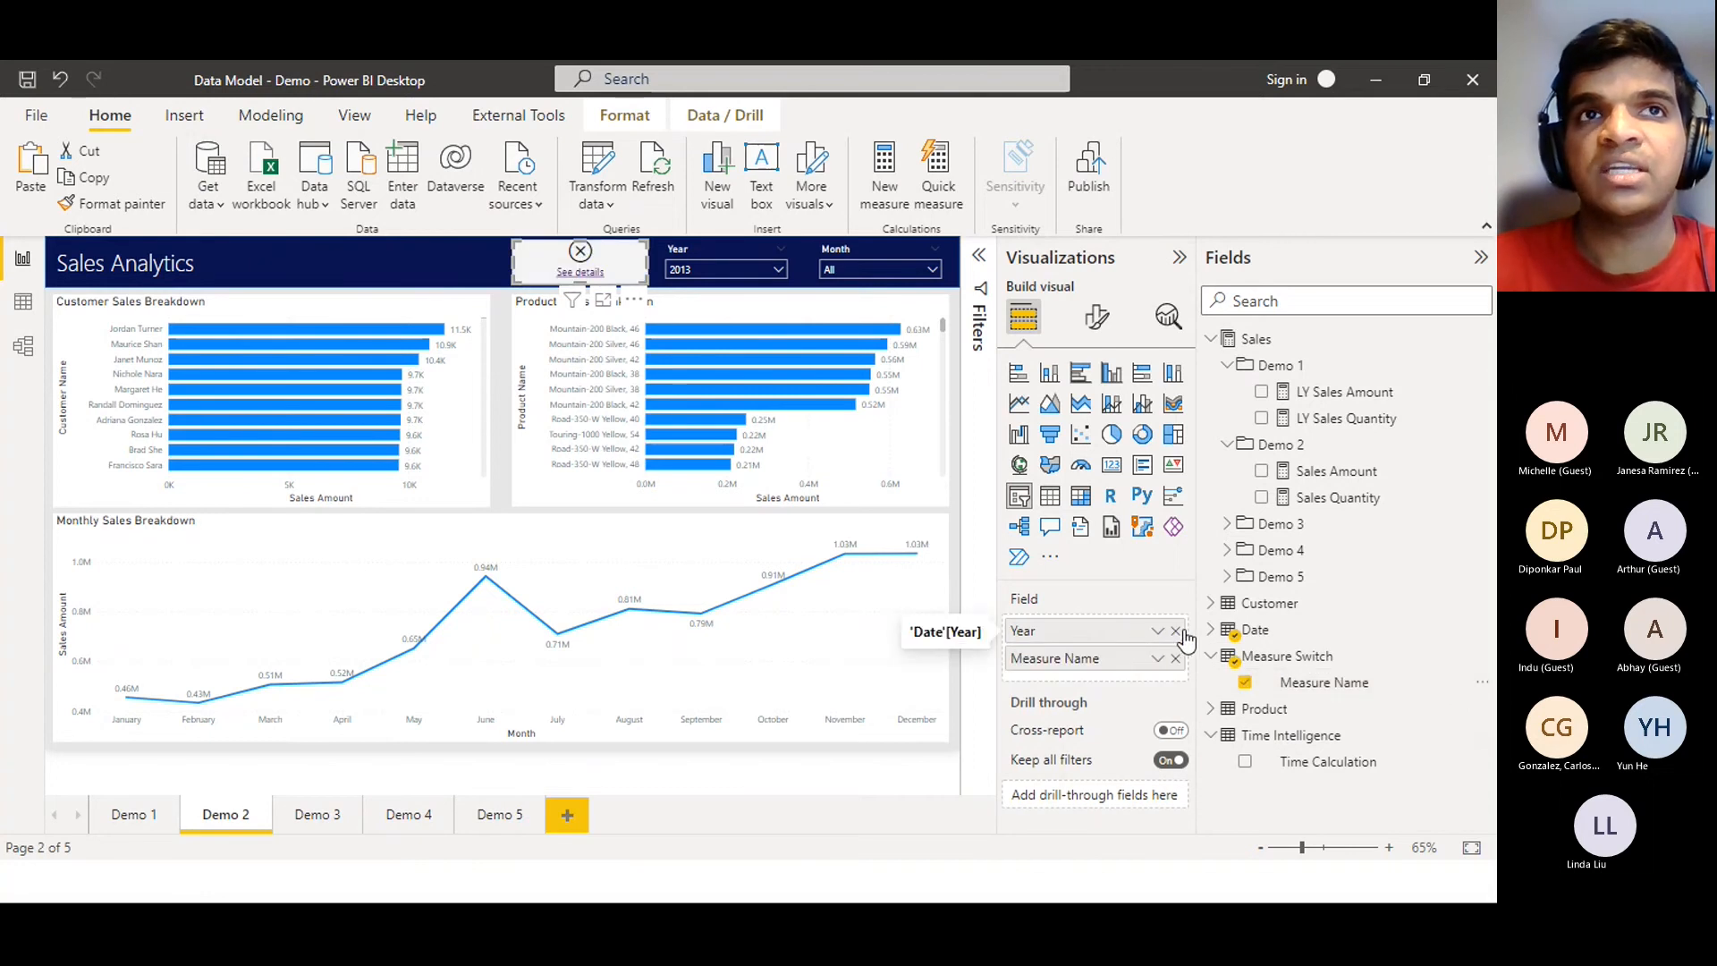
pyautogui.click(1178, 631)
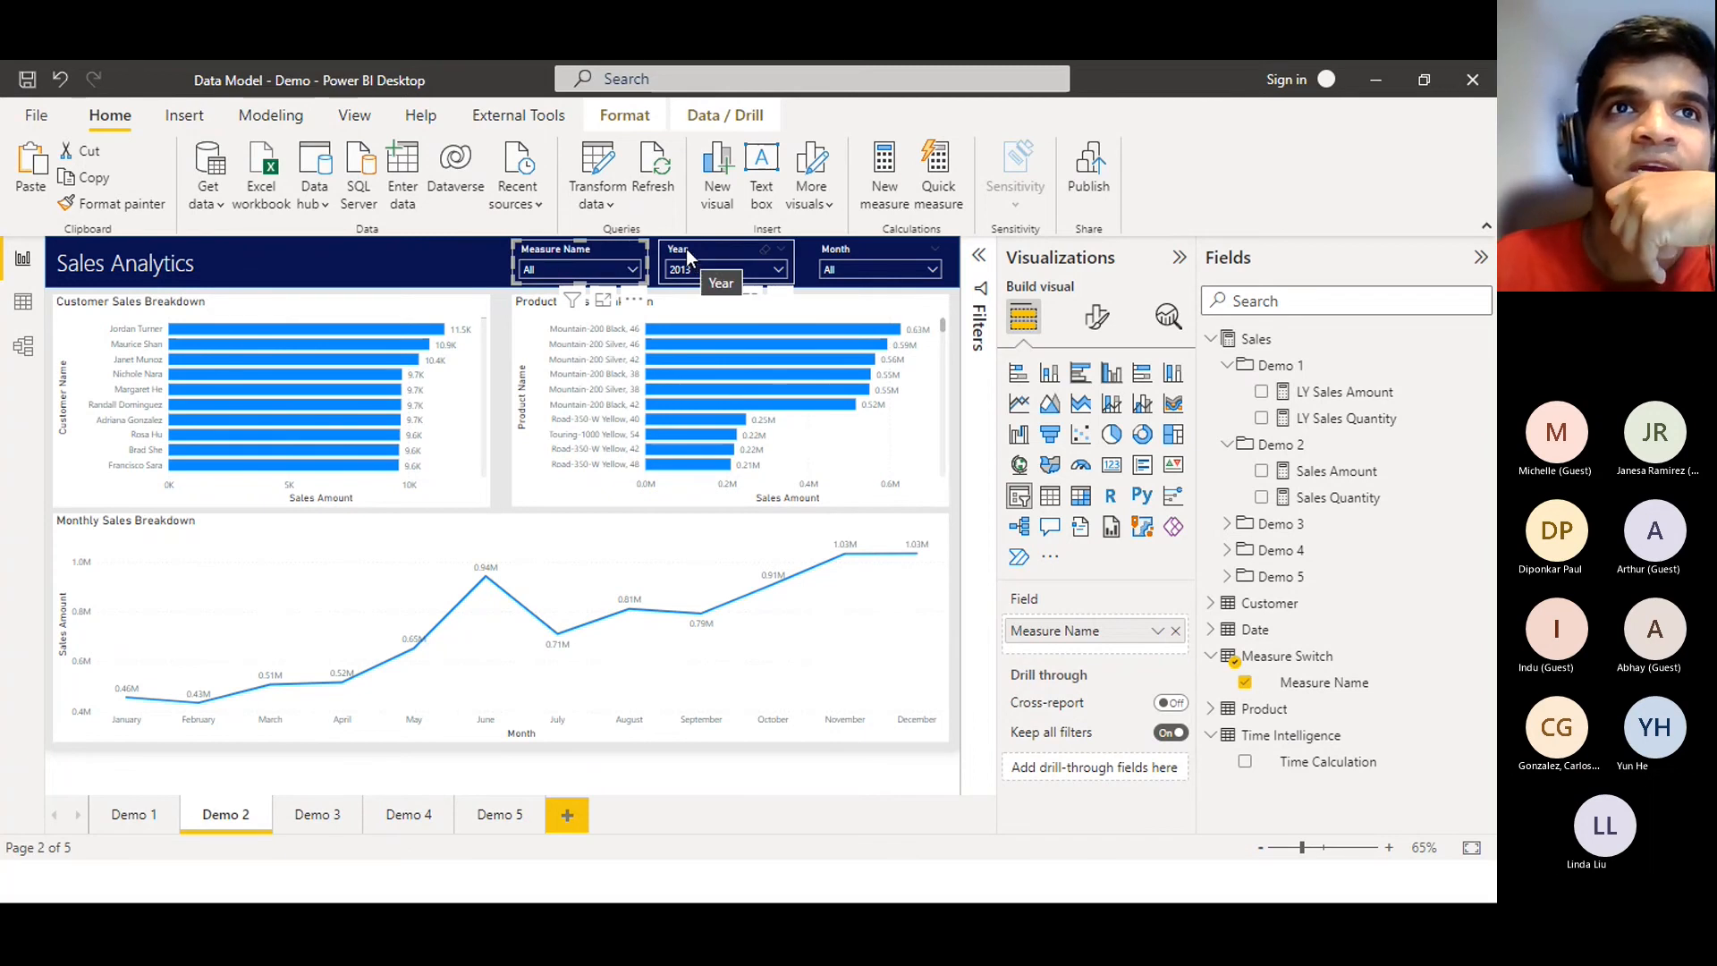
# Collapse the Visualizations and Fields panes to enlarge the report canvas
pyautogui.click(596, 268)
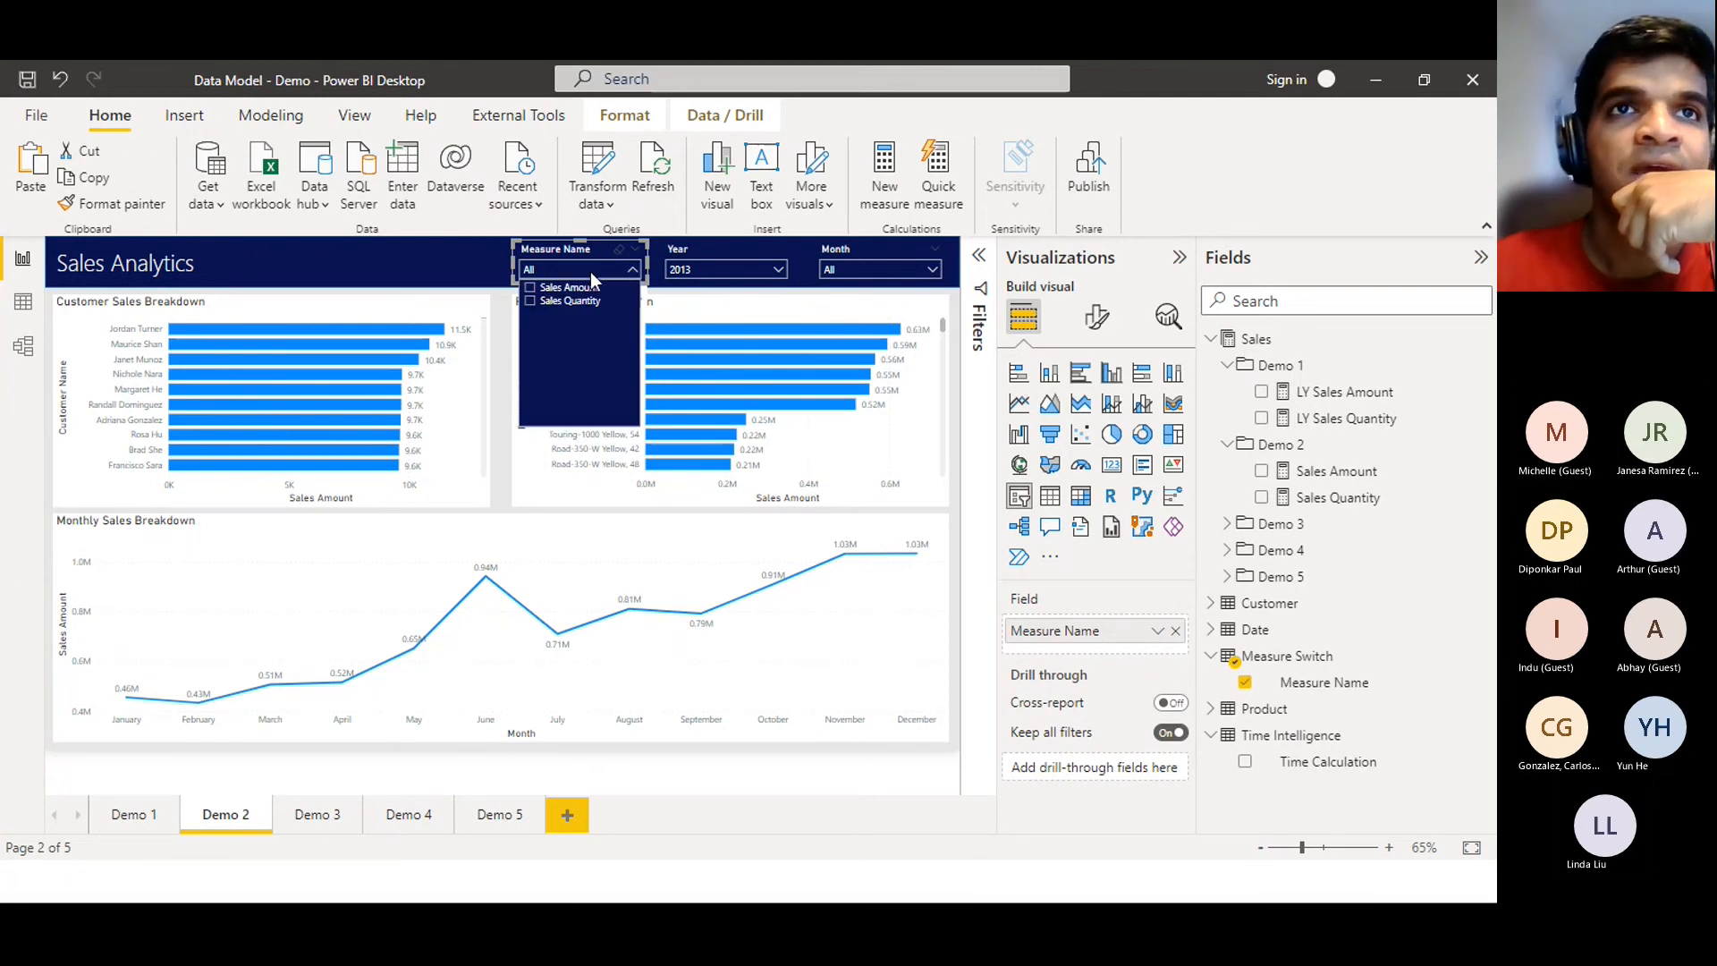
pyautogui.click(1096, 268)
pyautogui.click(1243, 257)
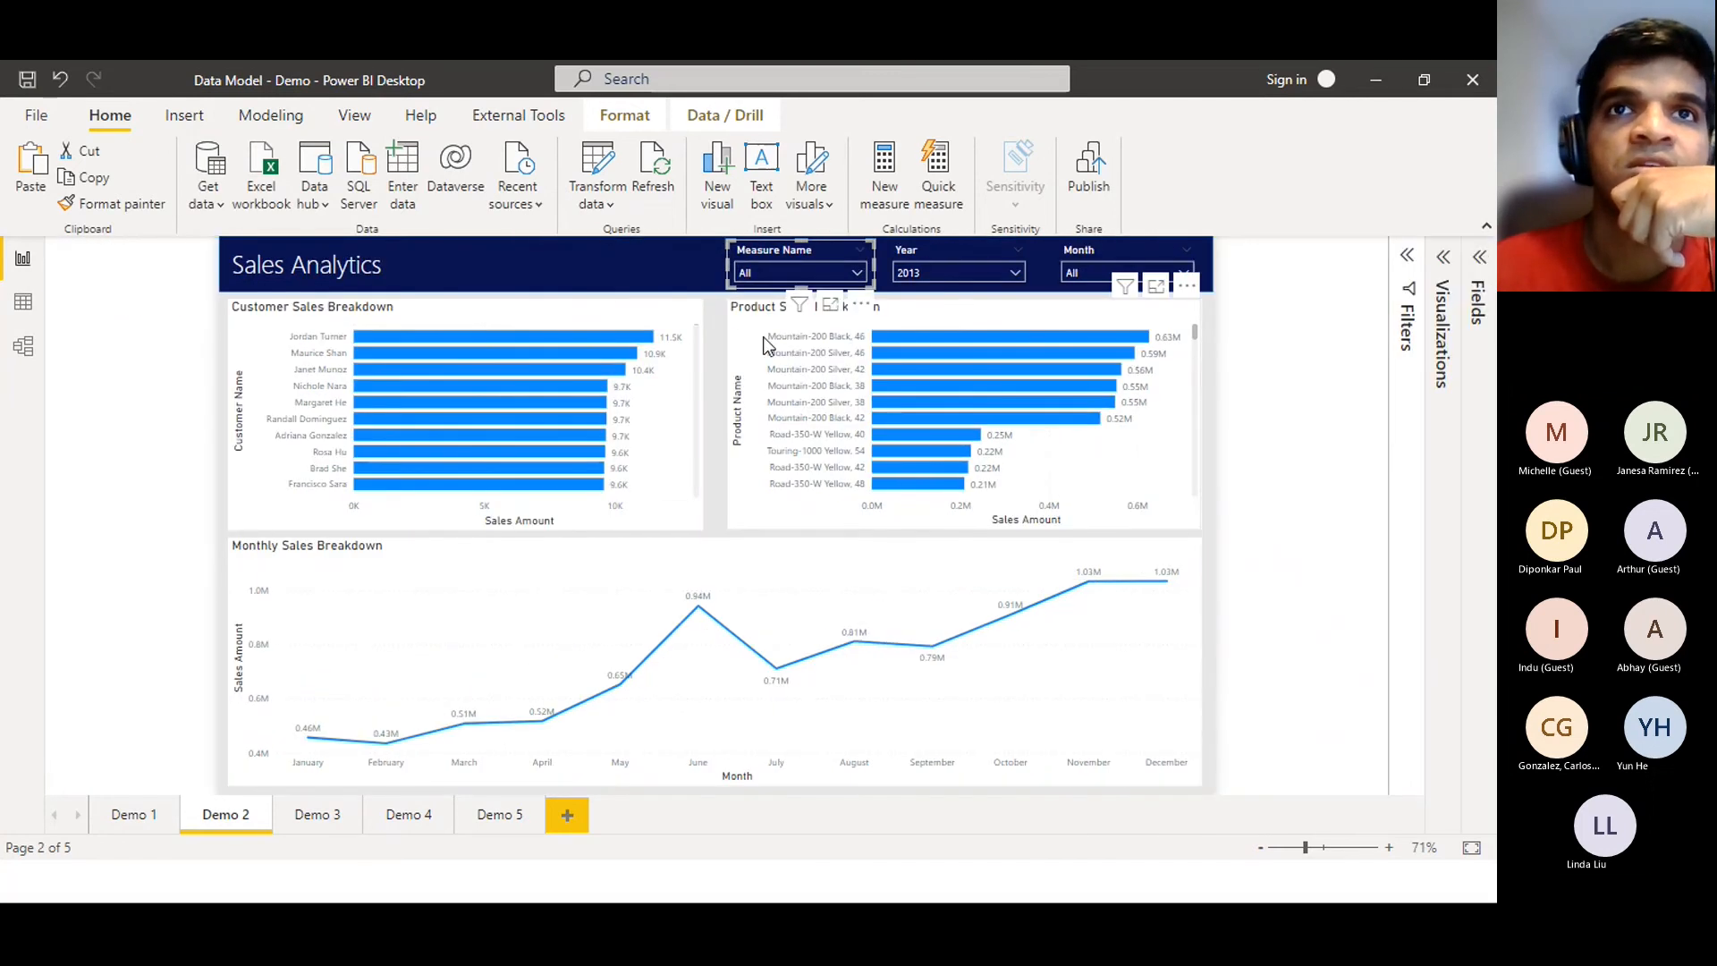
# Toggle the Measure Name slicer between Sales Amount and Sales Quantity, ending on Sales Quantity
pyautogui.click(758, 272)
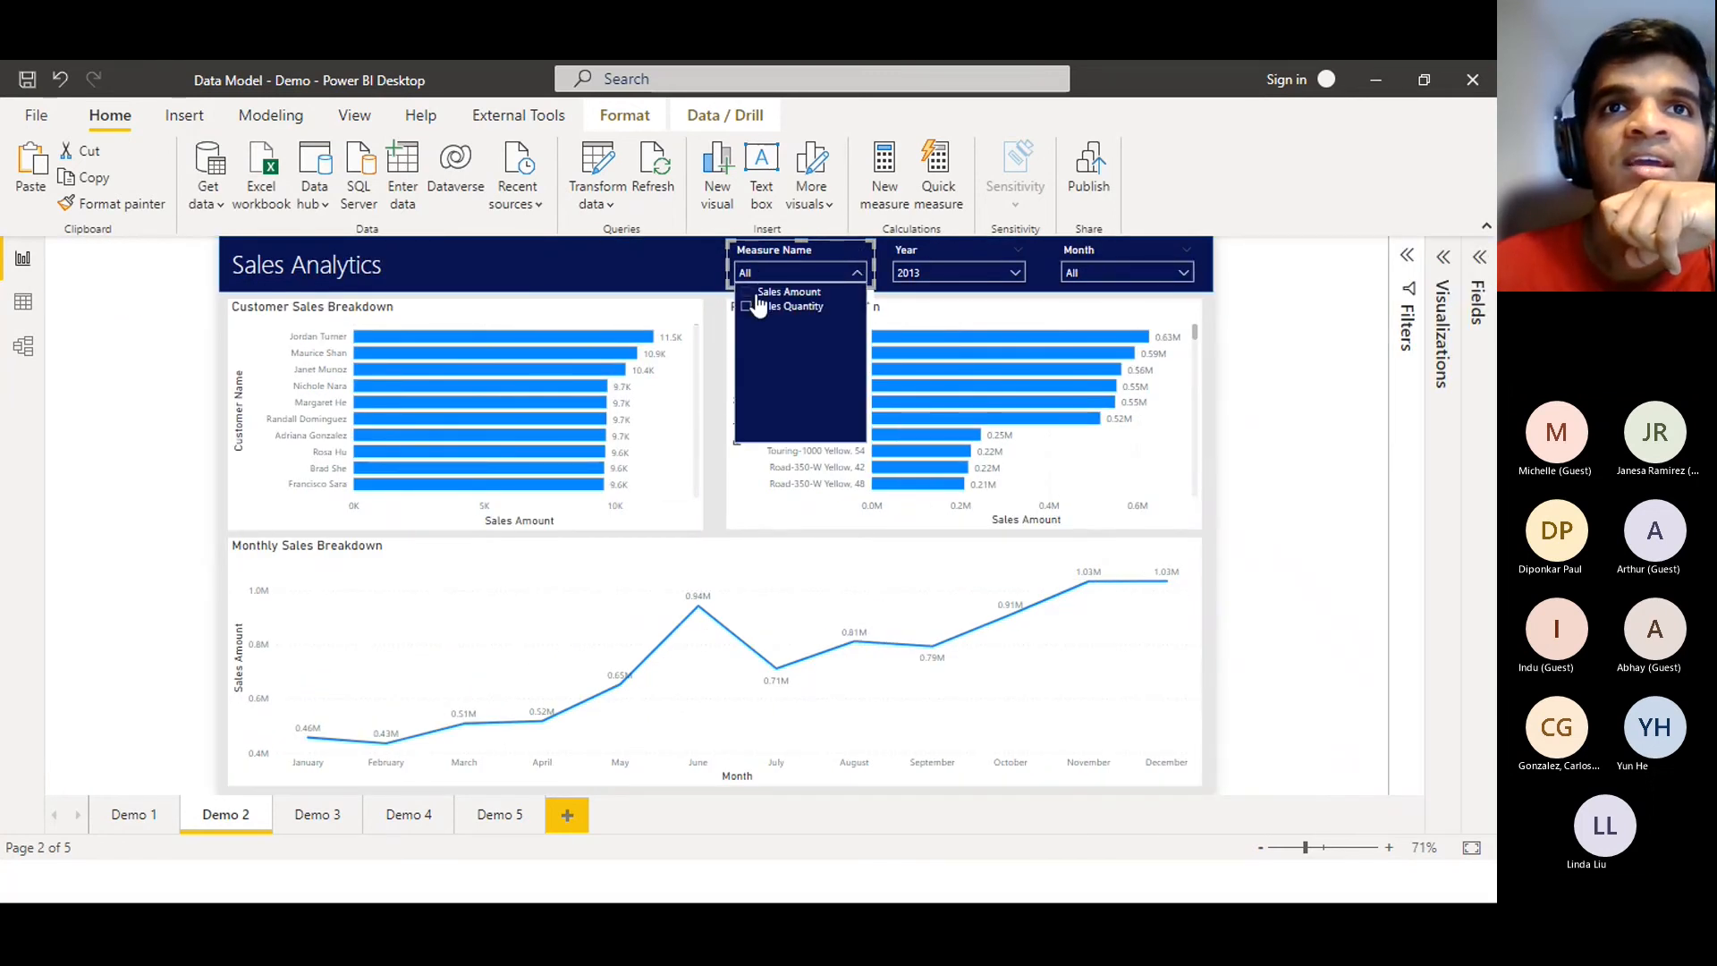
pyautogui.click(756, 294)
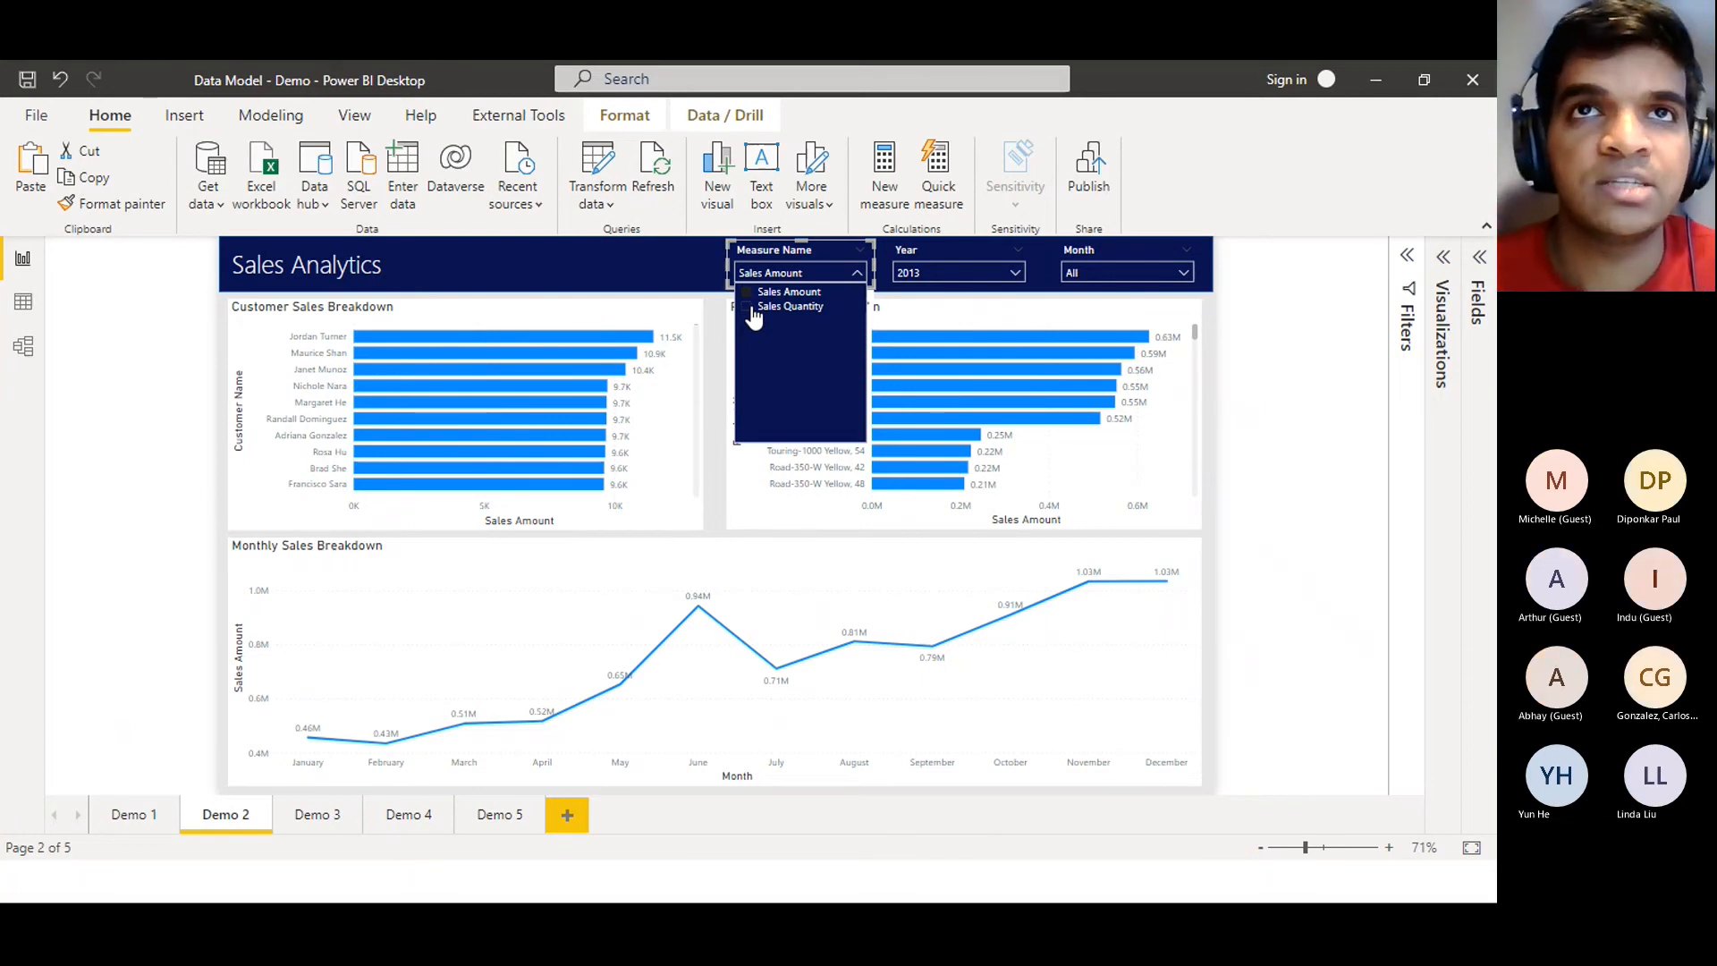
pyautogui.click(752, 308)
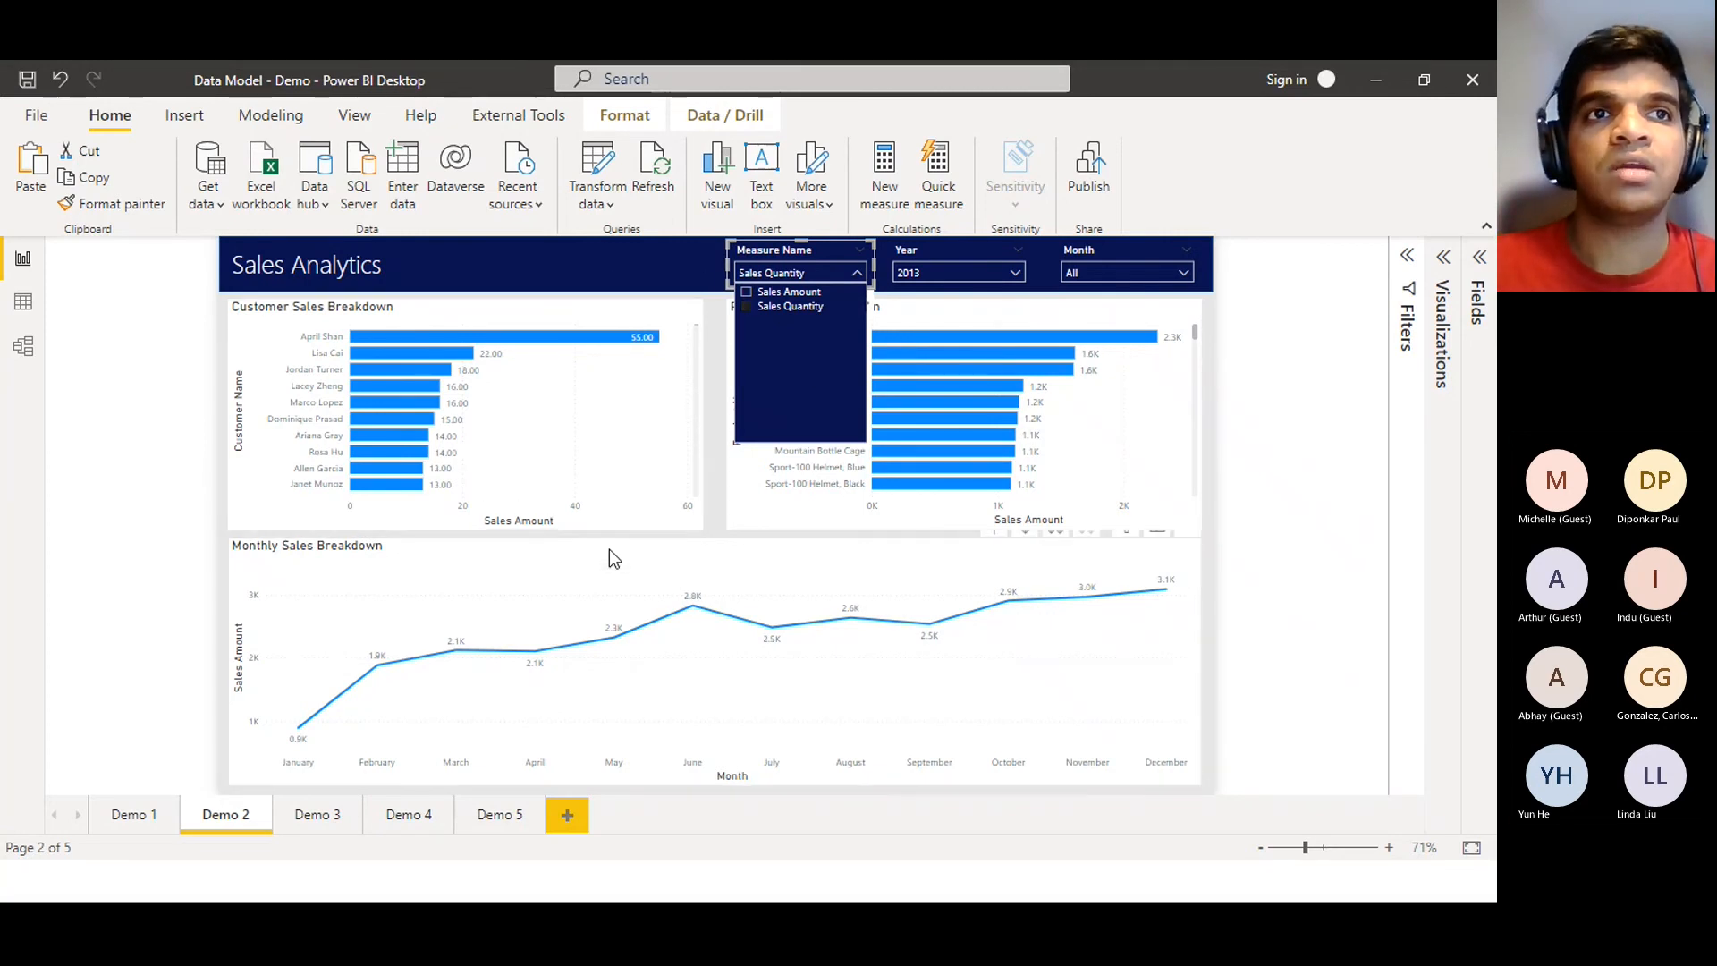
pyautogui.click(761, 298)
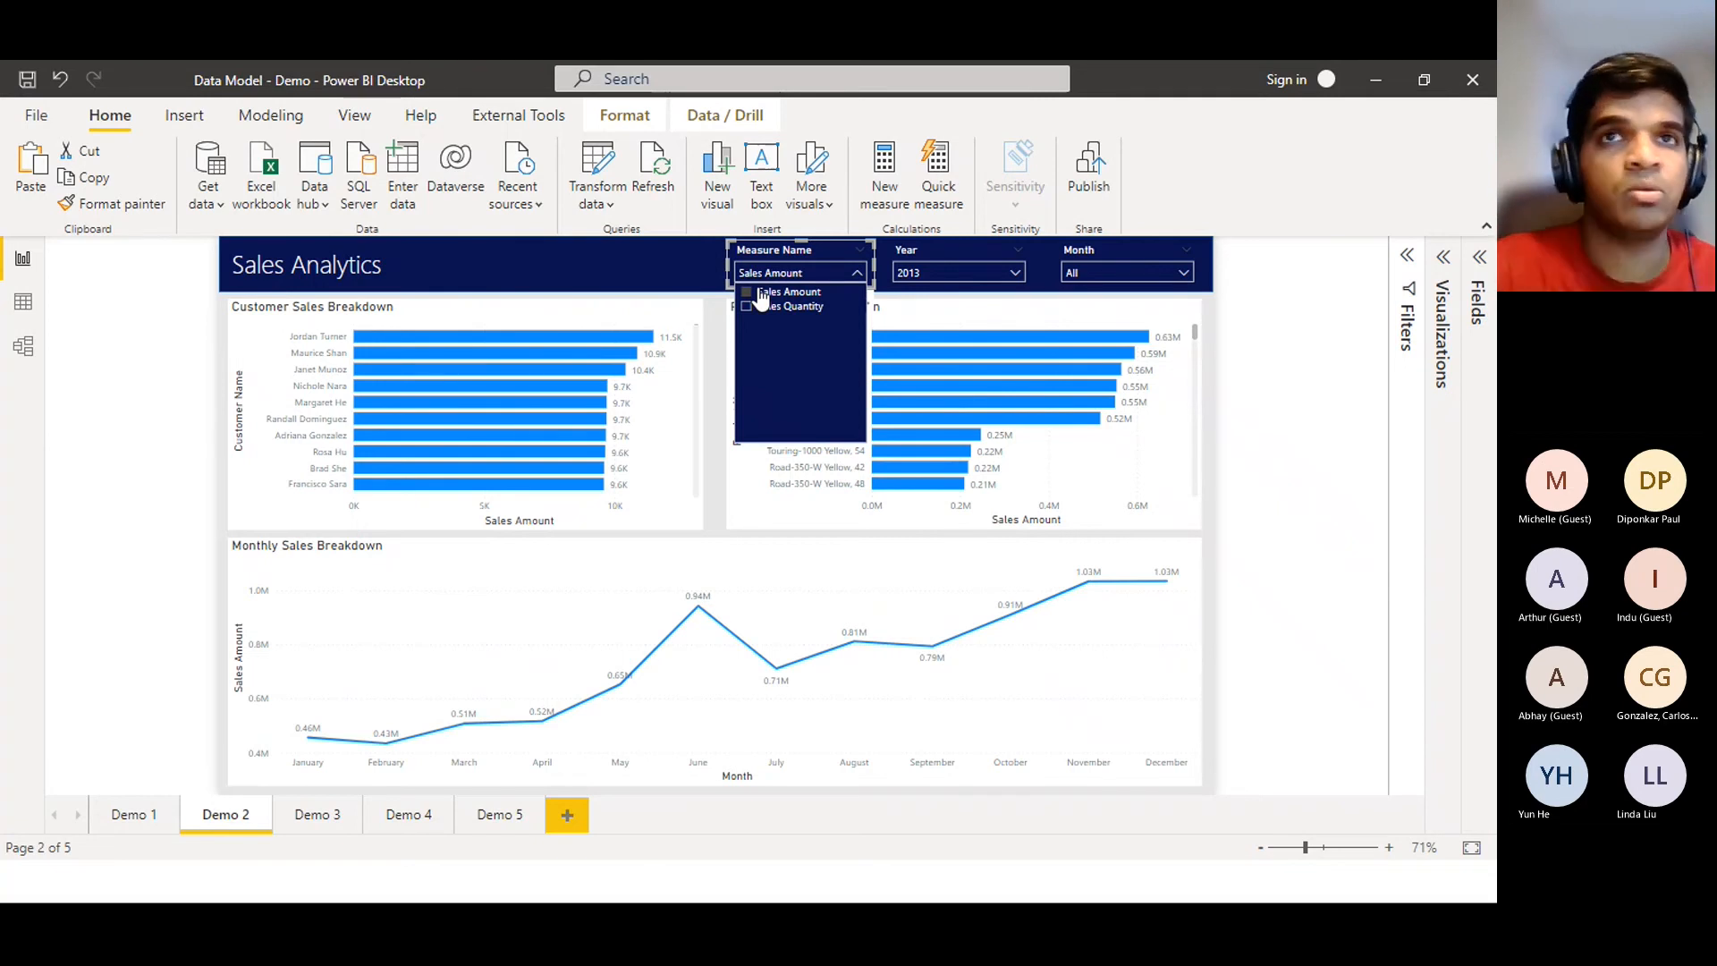
pyautogui.click(760, 309)
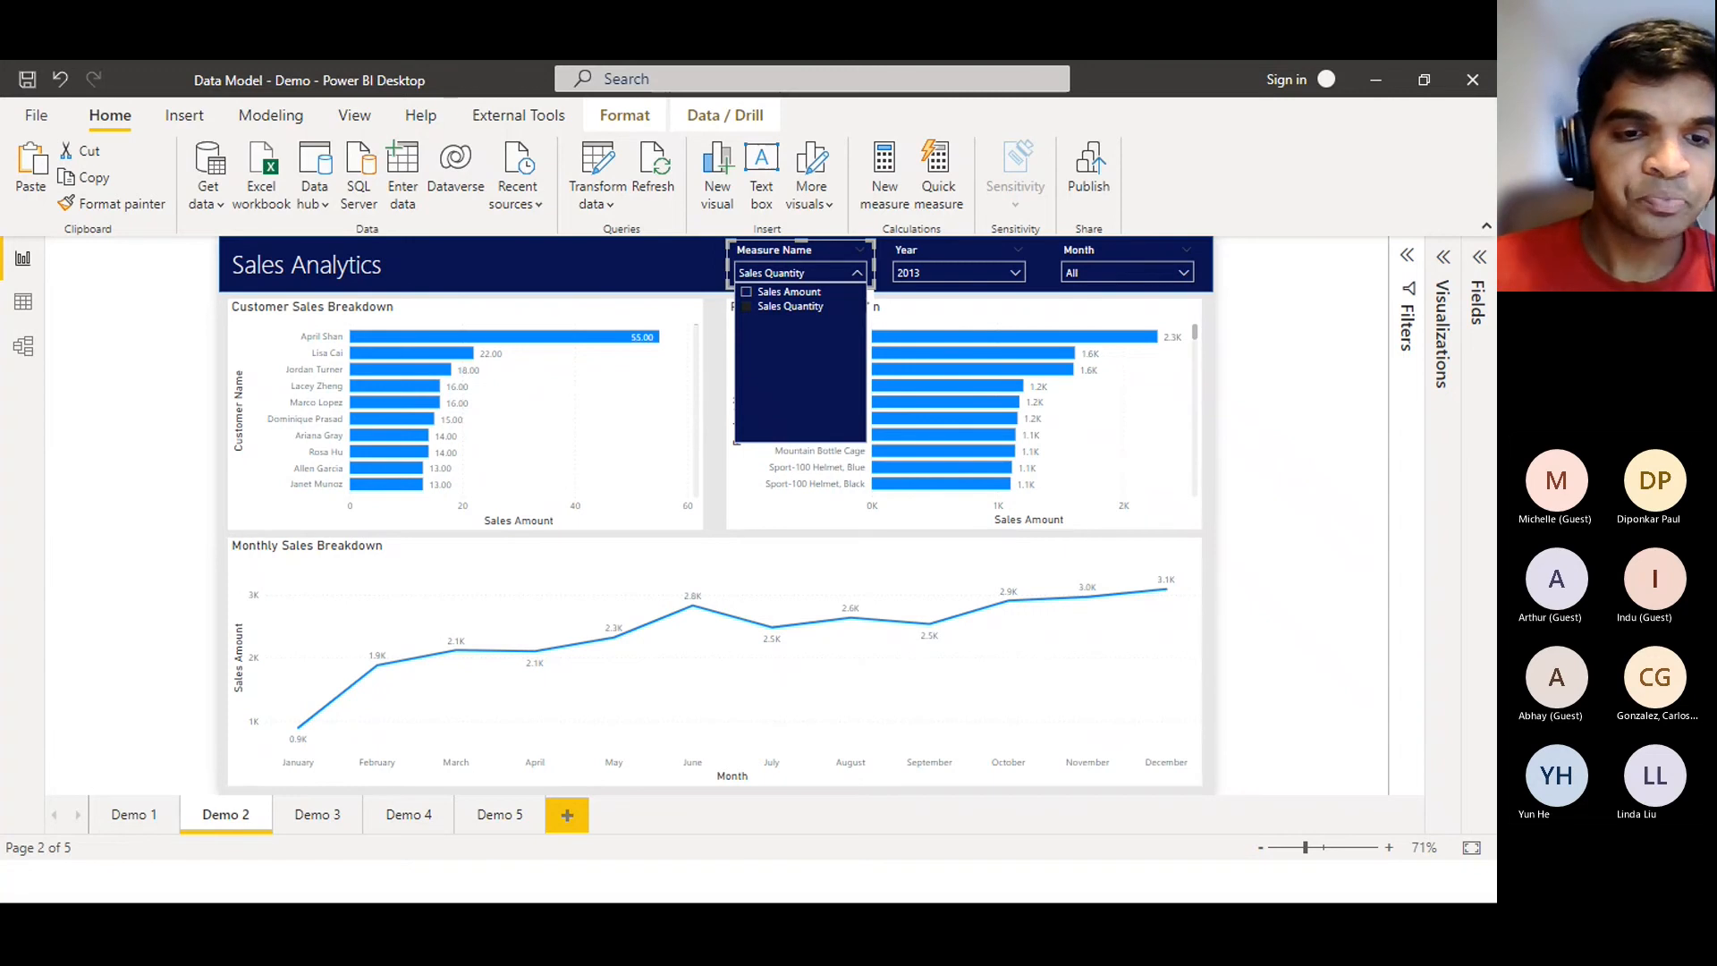
# Advance the slideshow to the Demo 3 Relationship Switch slide, then return to Power BI
pyautogui.hotkey('alt', 'Tab')
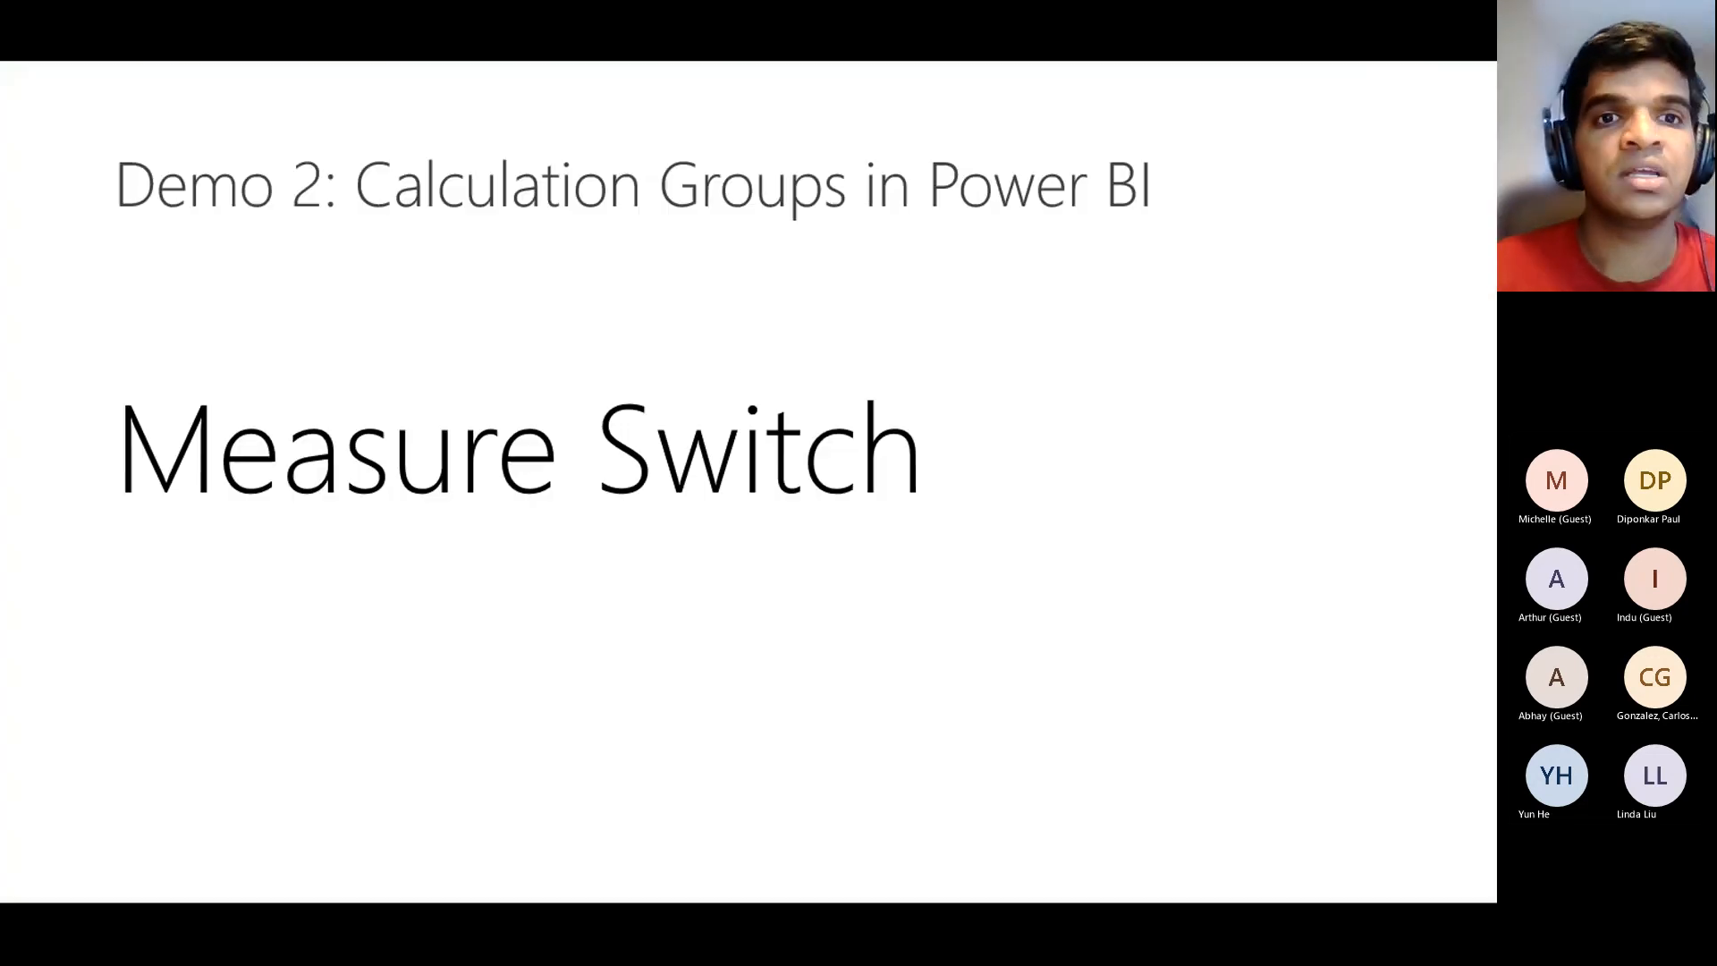
pyautogui.press('Right')
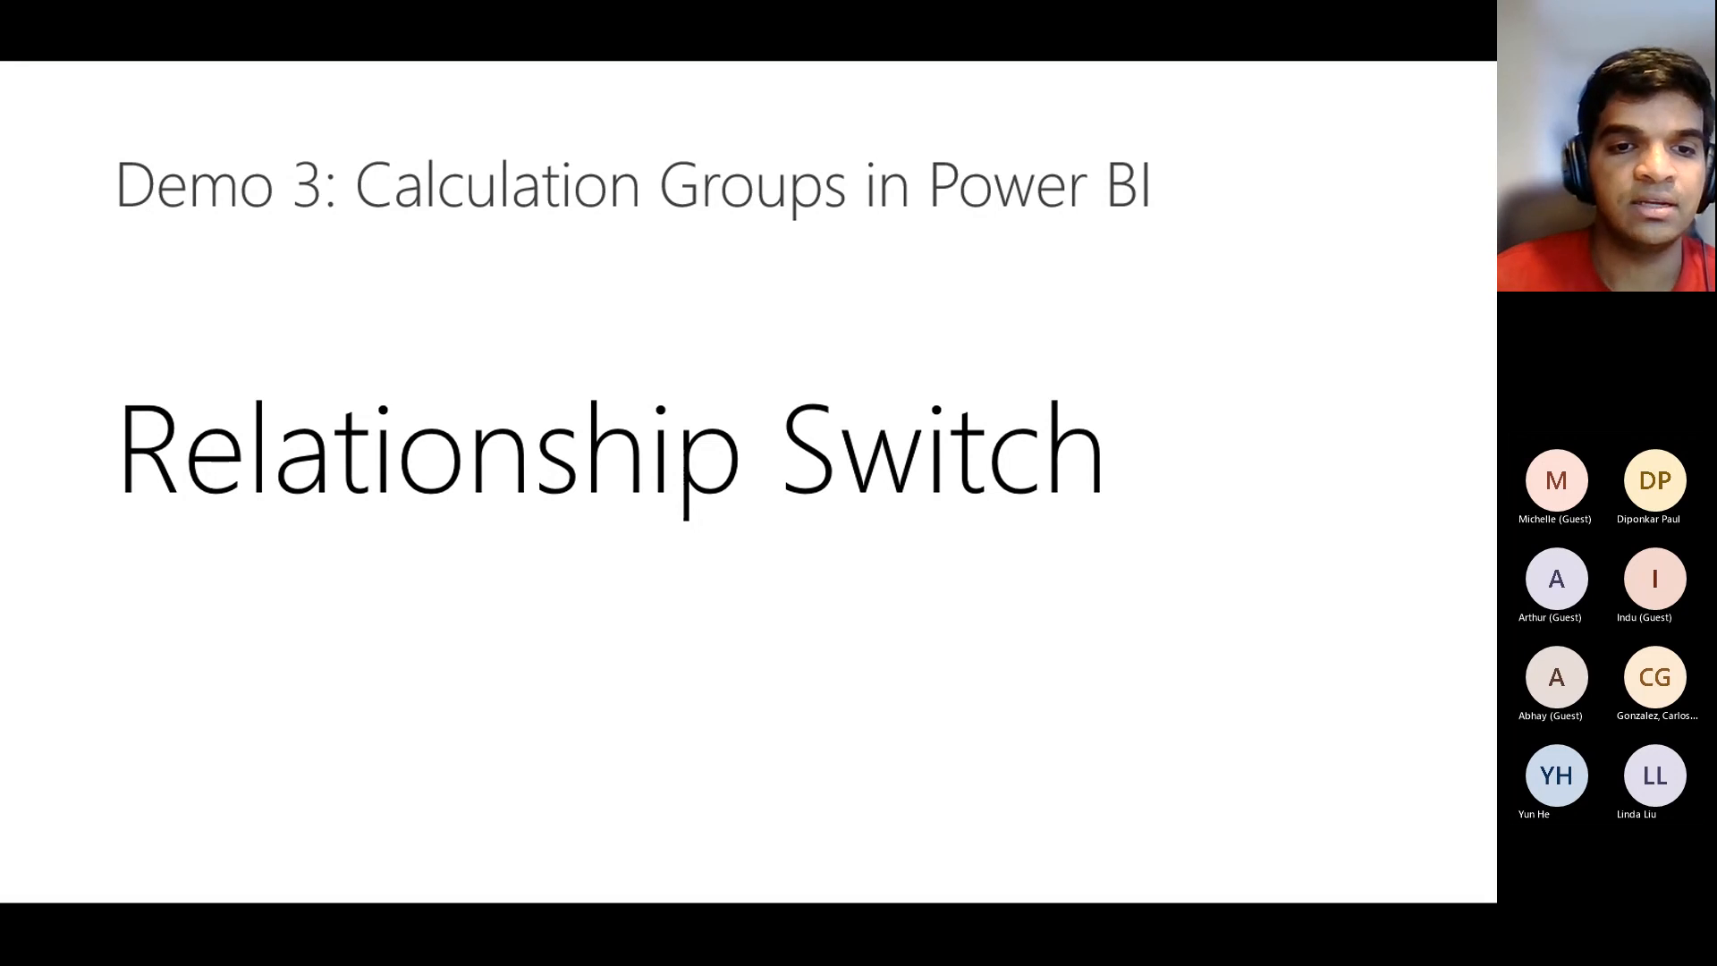
pyautogui.hotkey('alt', 'Tab')
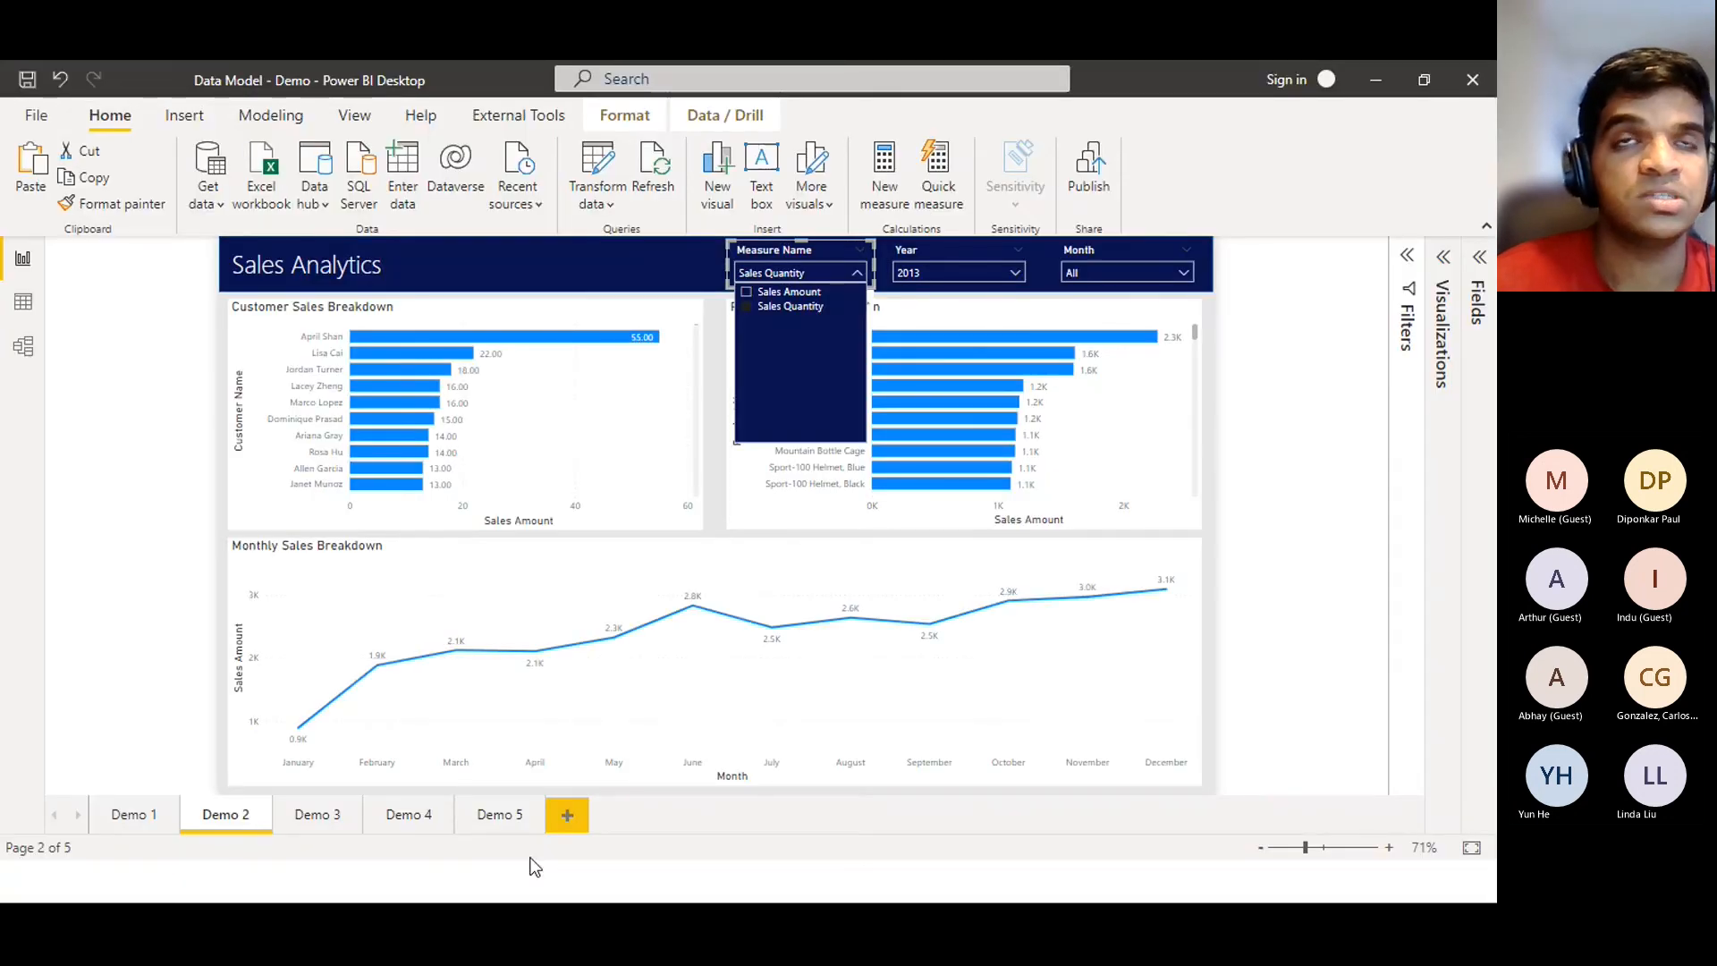
# Switch to the Demo 3 page showing Sales Analytics charts filtered to Year 2013
pyautogui.click(319, 827)
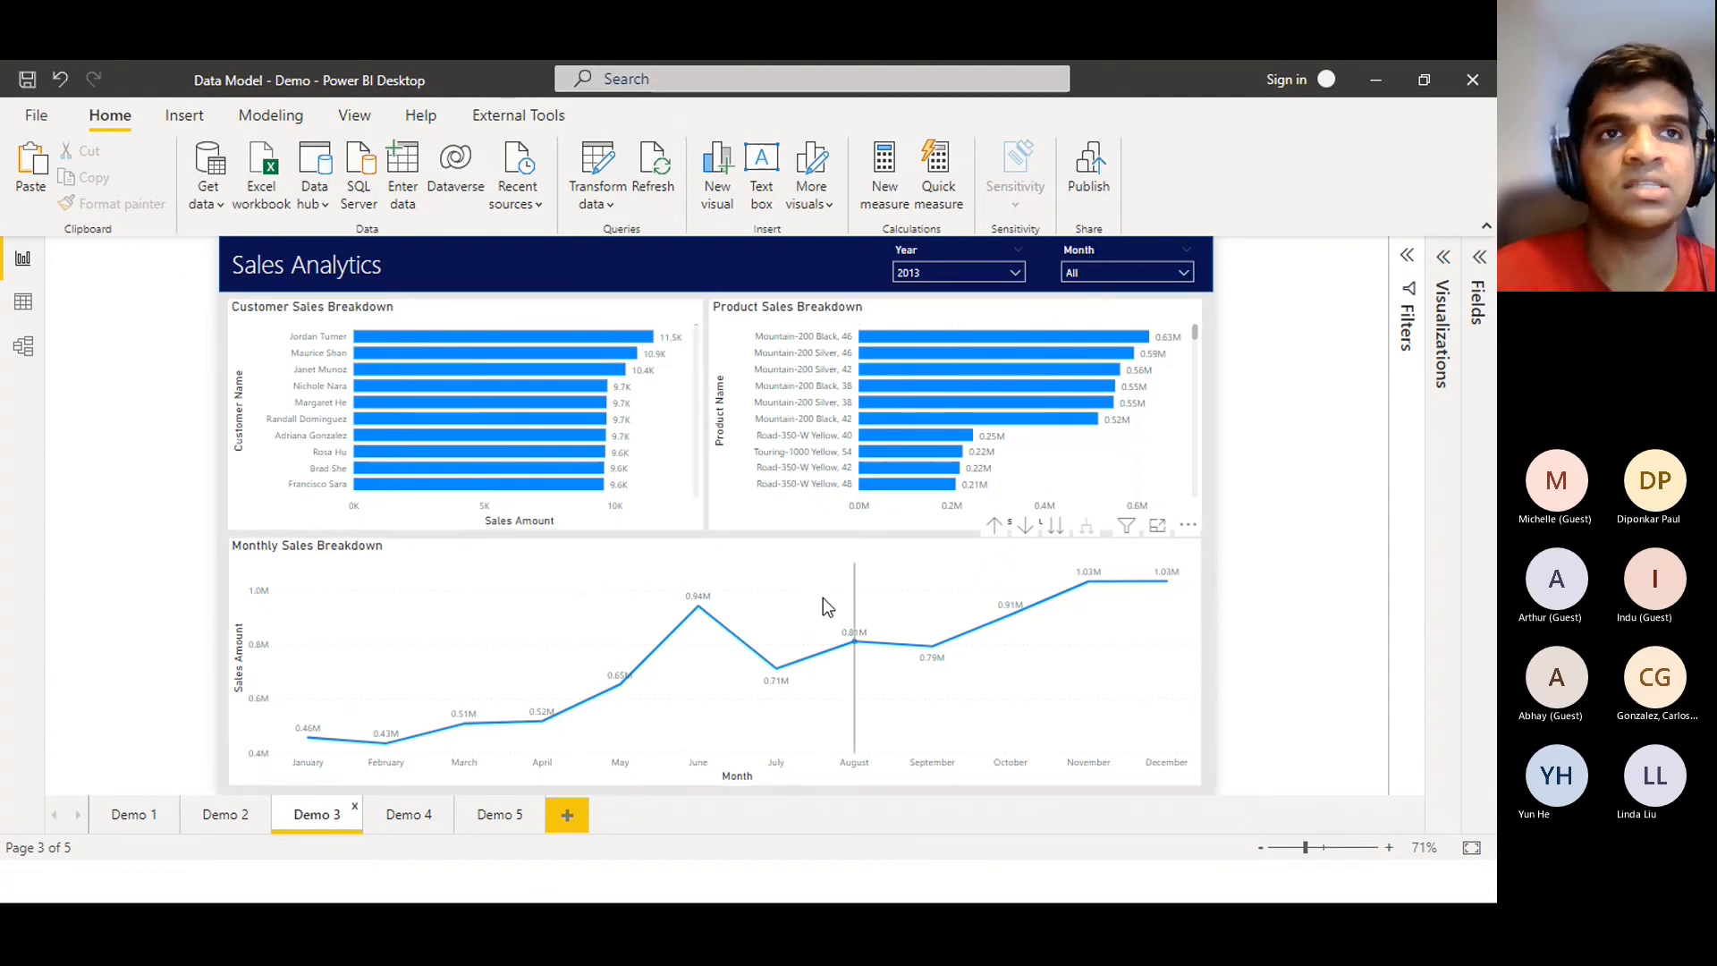
pyautogui.moveTo(822, 598)
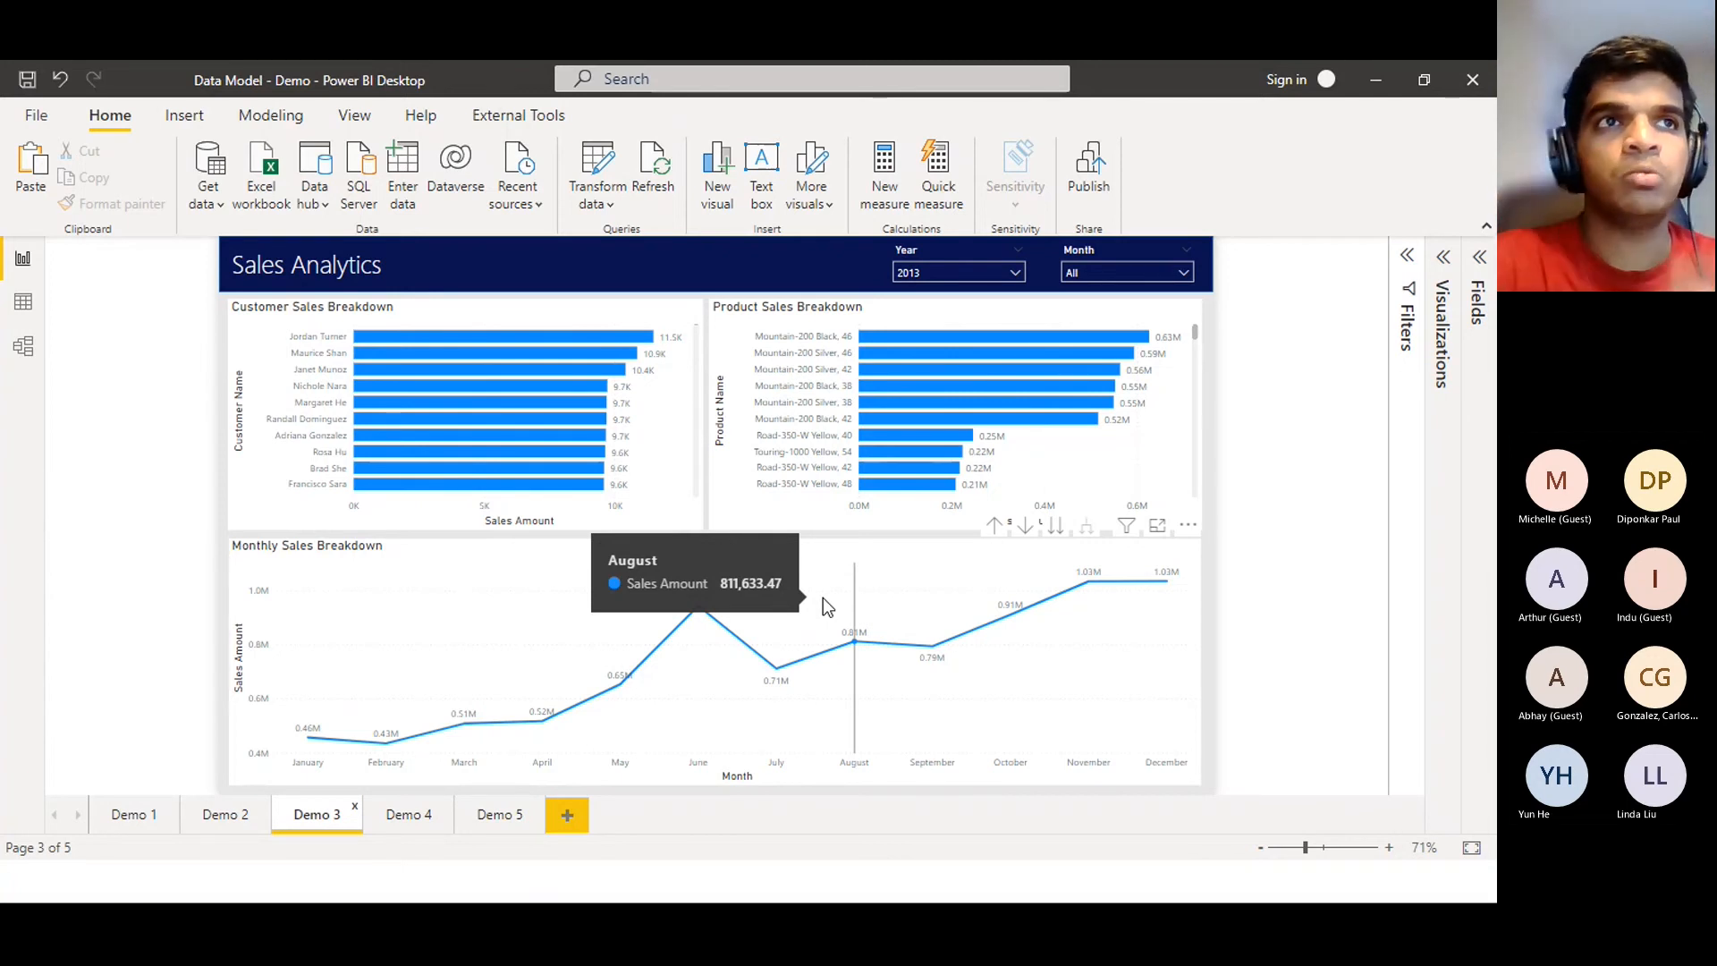
# Show the Model view diagram with the Properties pane collapsed, zoomed out to see all tables
pyautogui.click(23, 347)
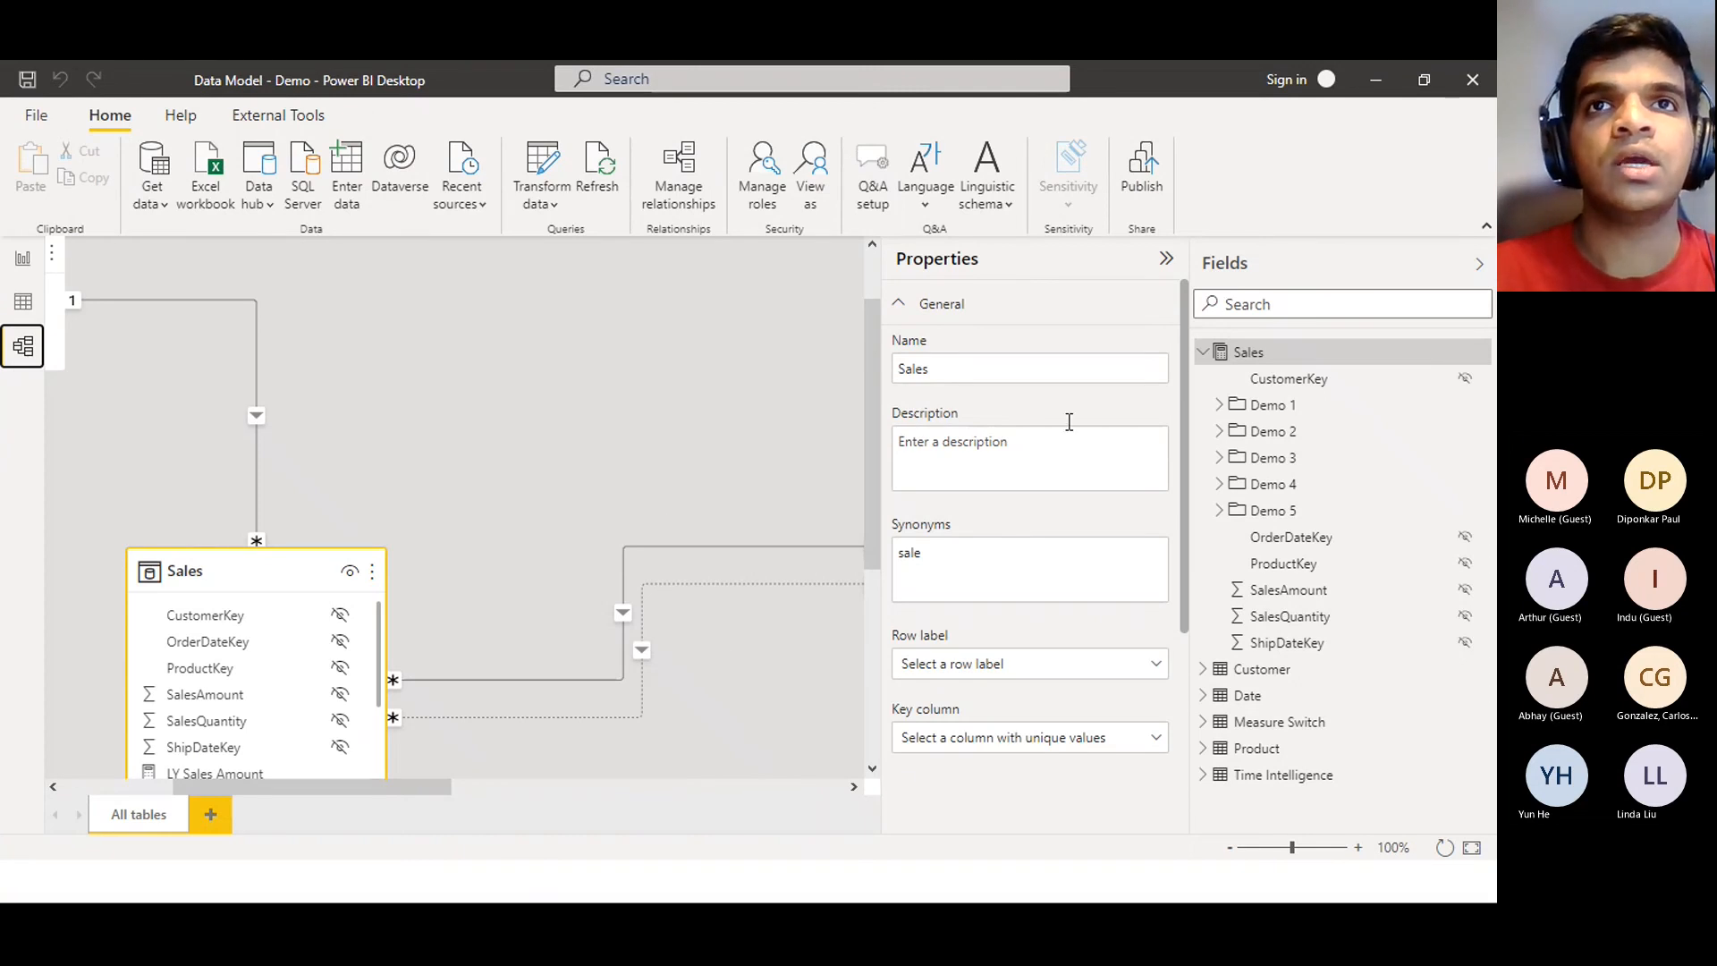
pyautogui.click(984, 262)
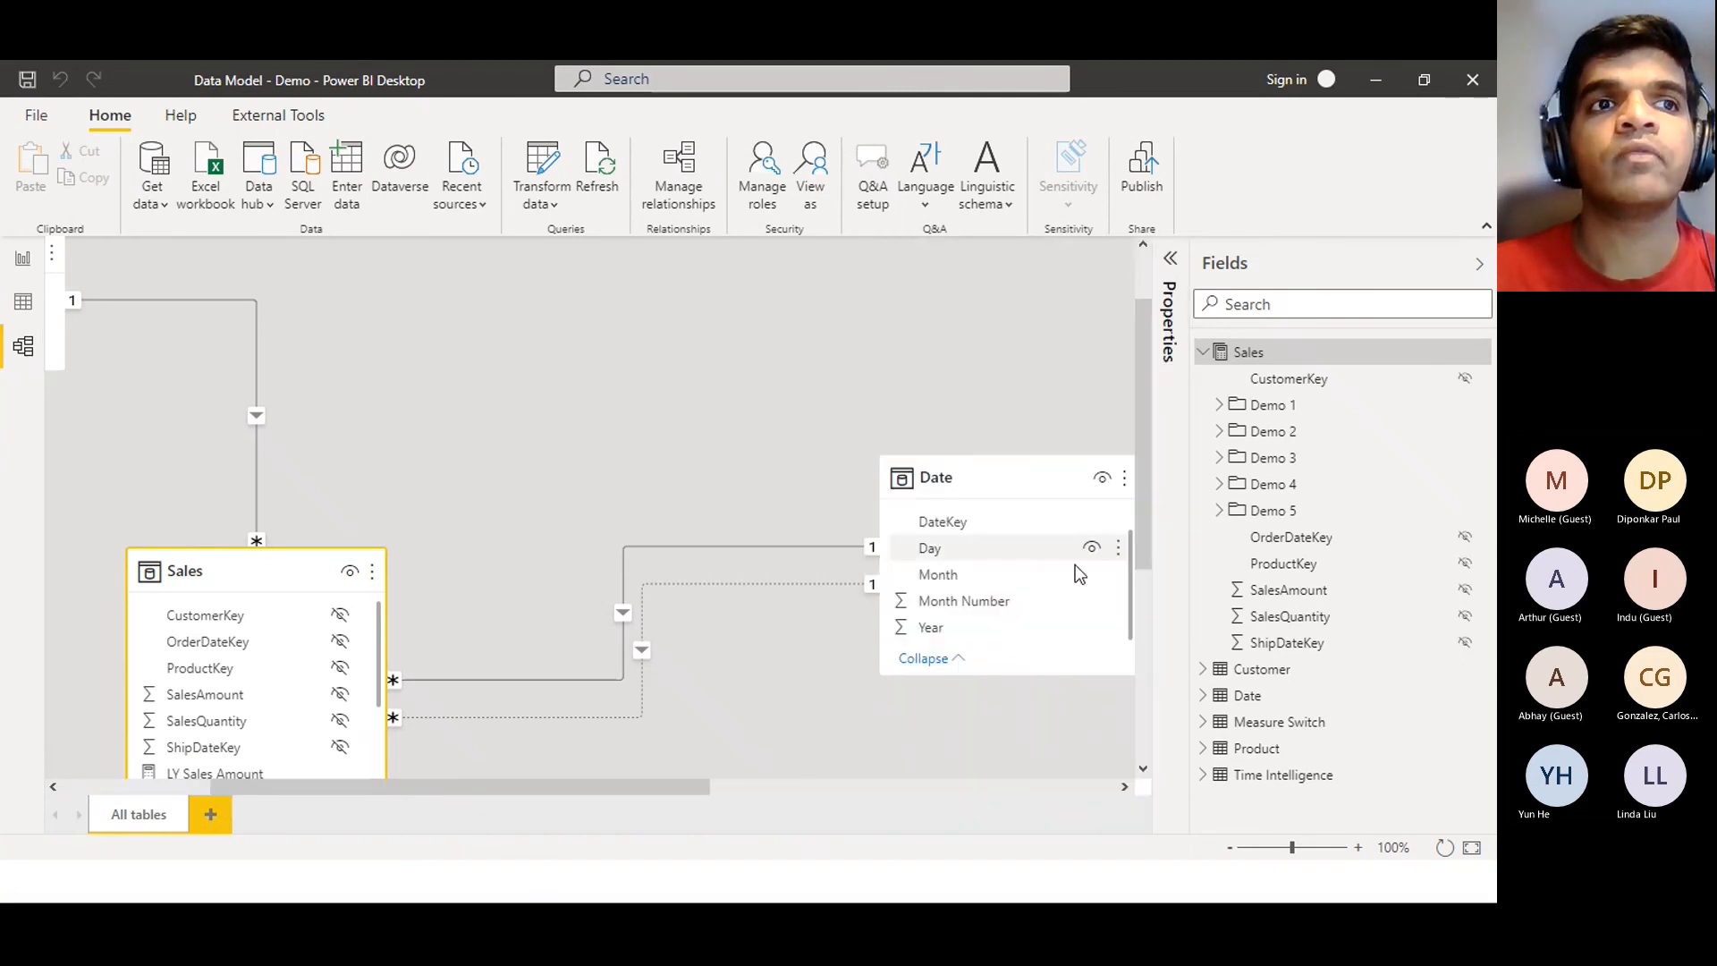
pyautogui.moveTo(1147, 479); pyautogui.dragTo(1159, 617)
pyautogui.scroll(-4, 697, 514)
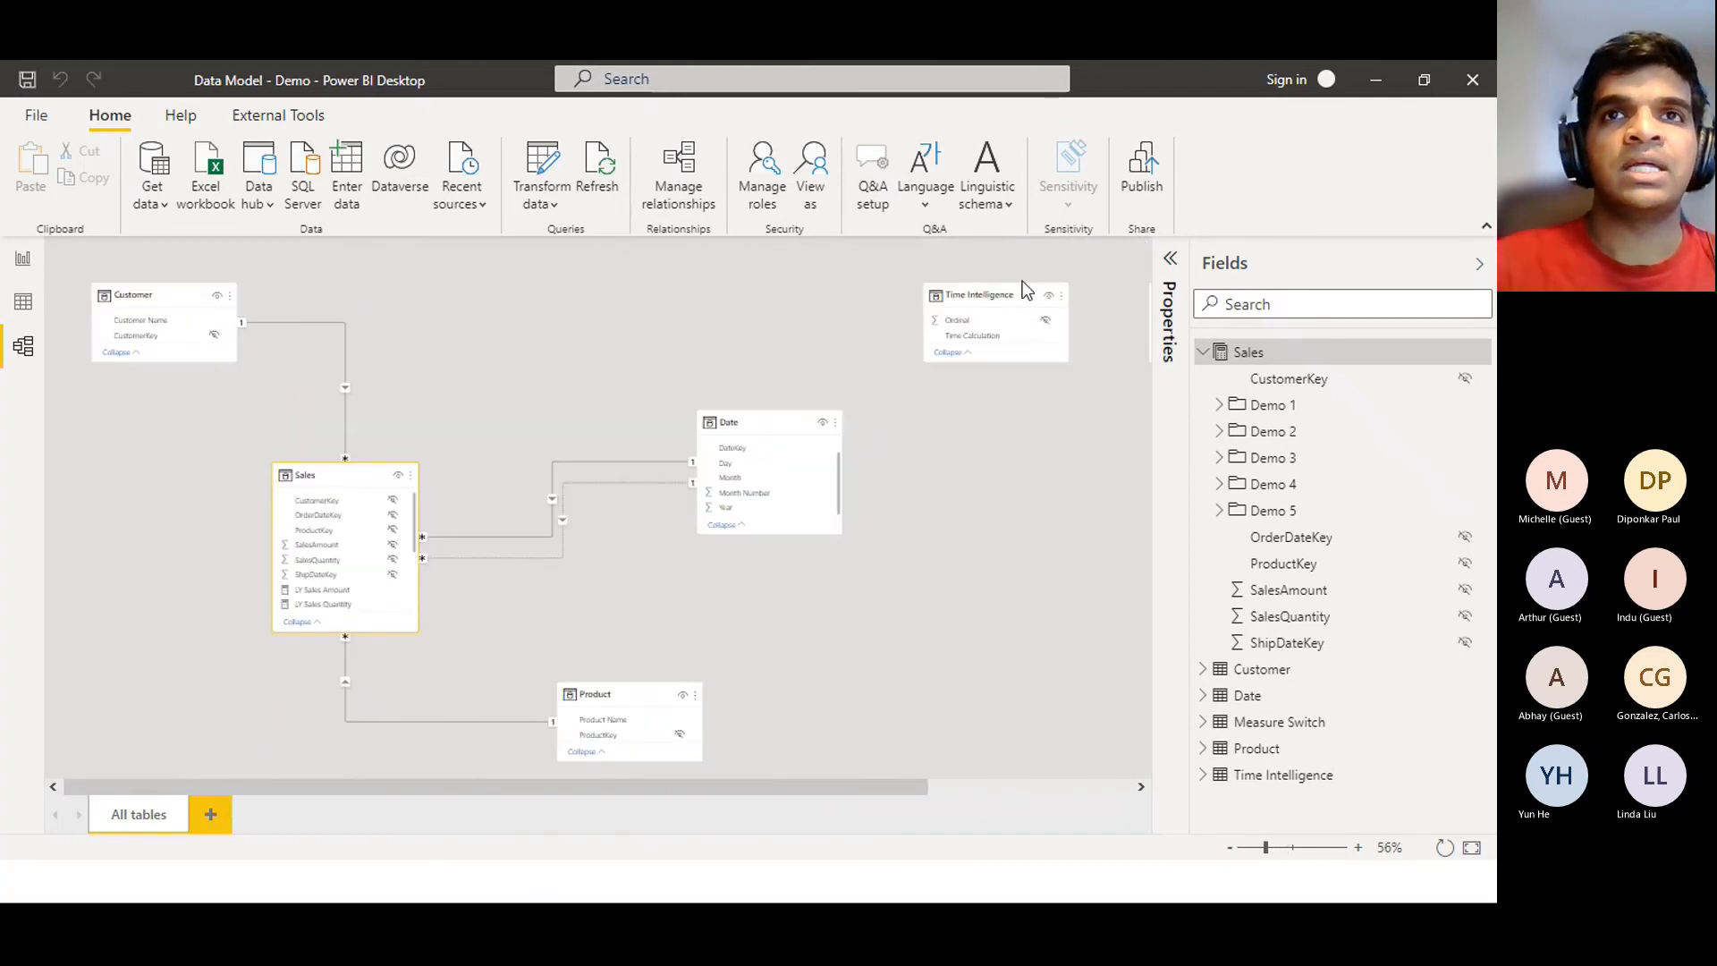
pyautogui.moveTo(1007, 288)
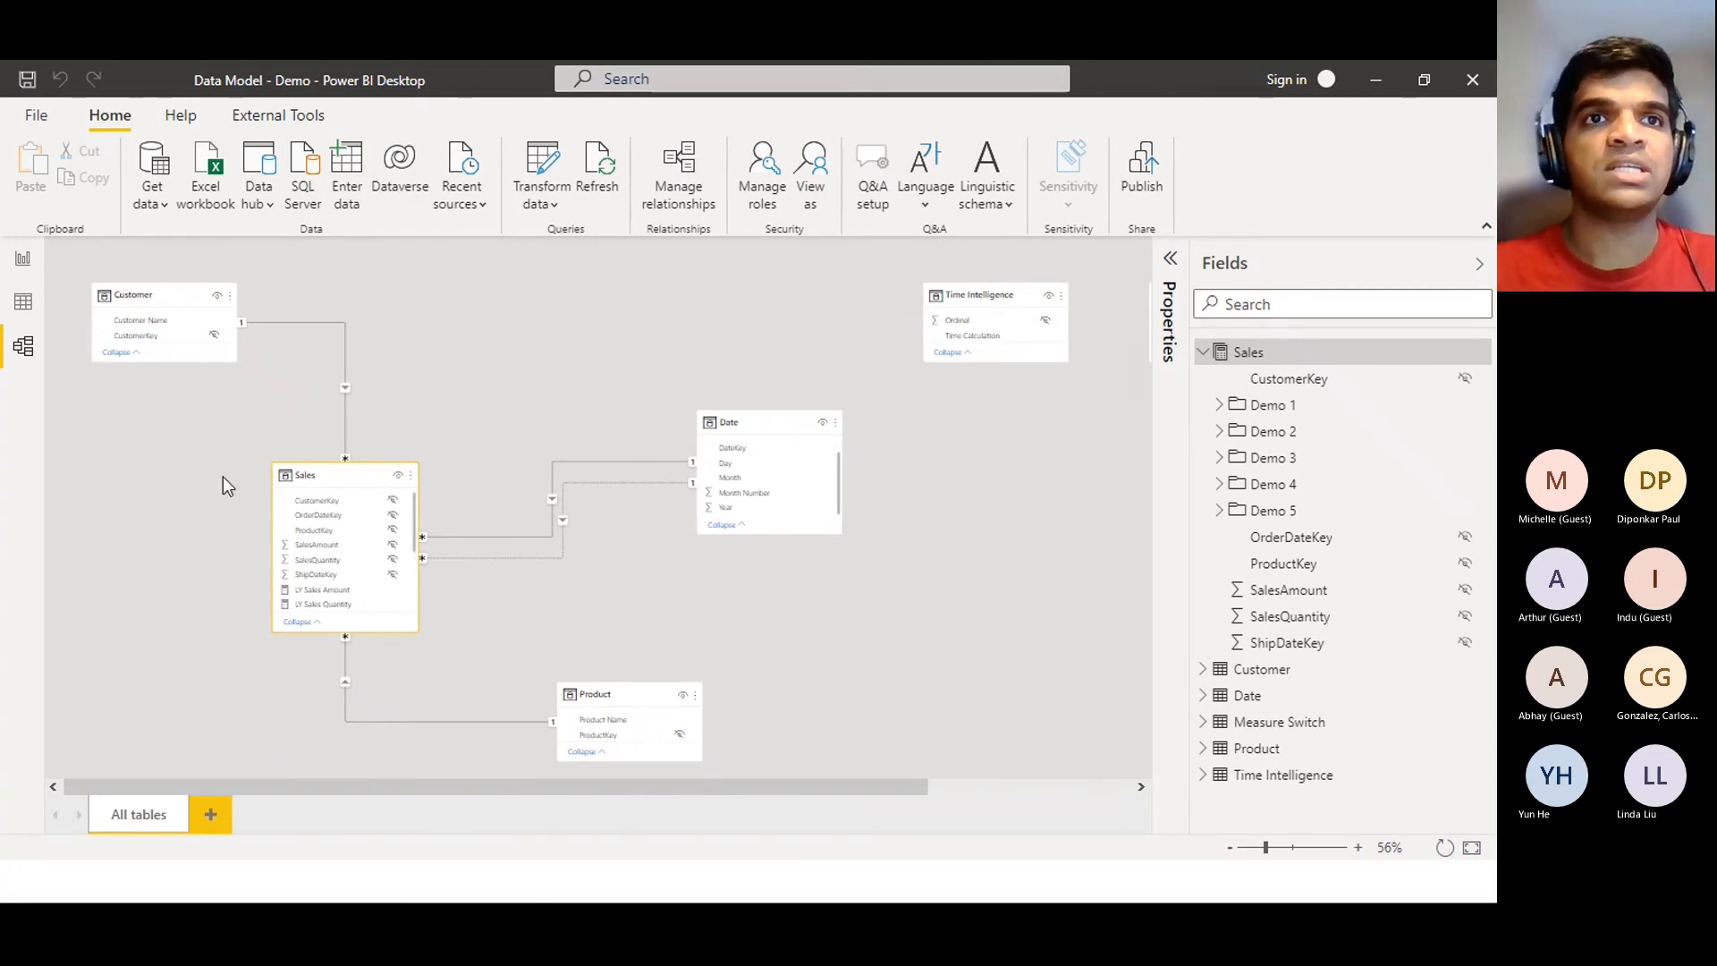
# Nudge the Product table left in the diagram and return to the Demo 3 report page
pyautogui.moveTo(621, 696); pyautogui.dragTo(582, 705)
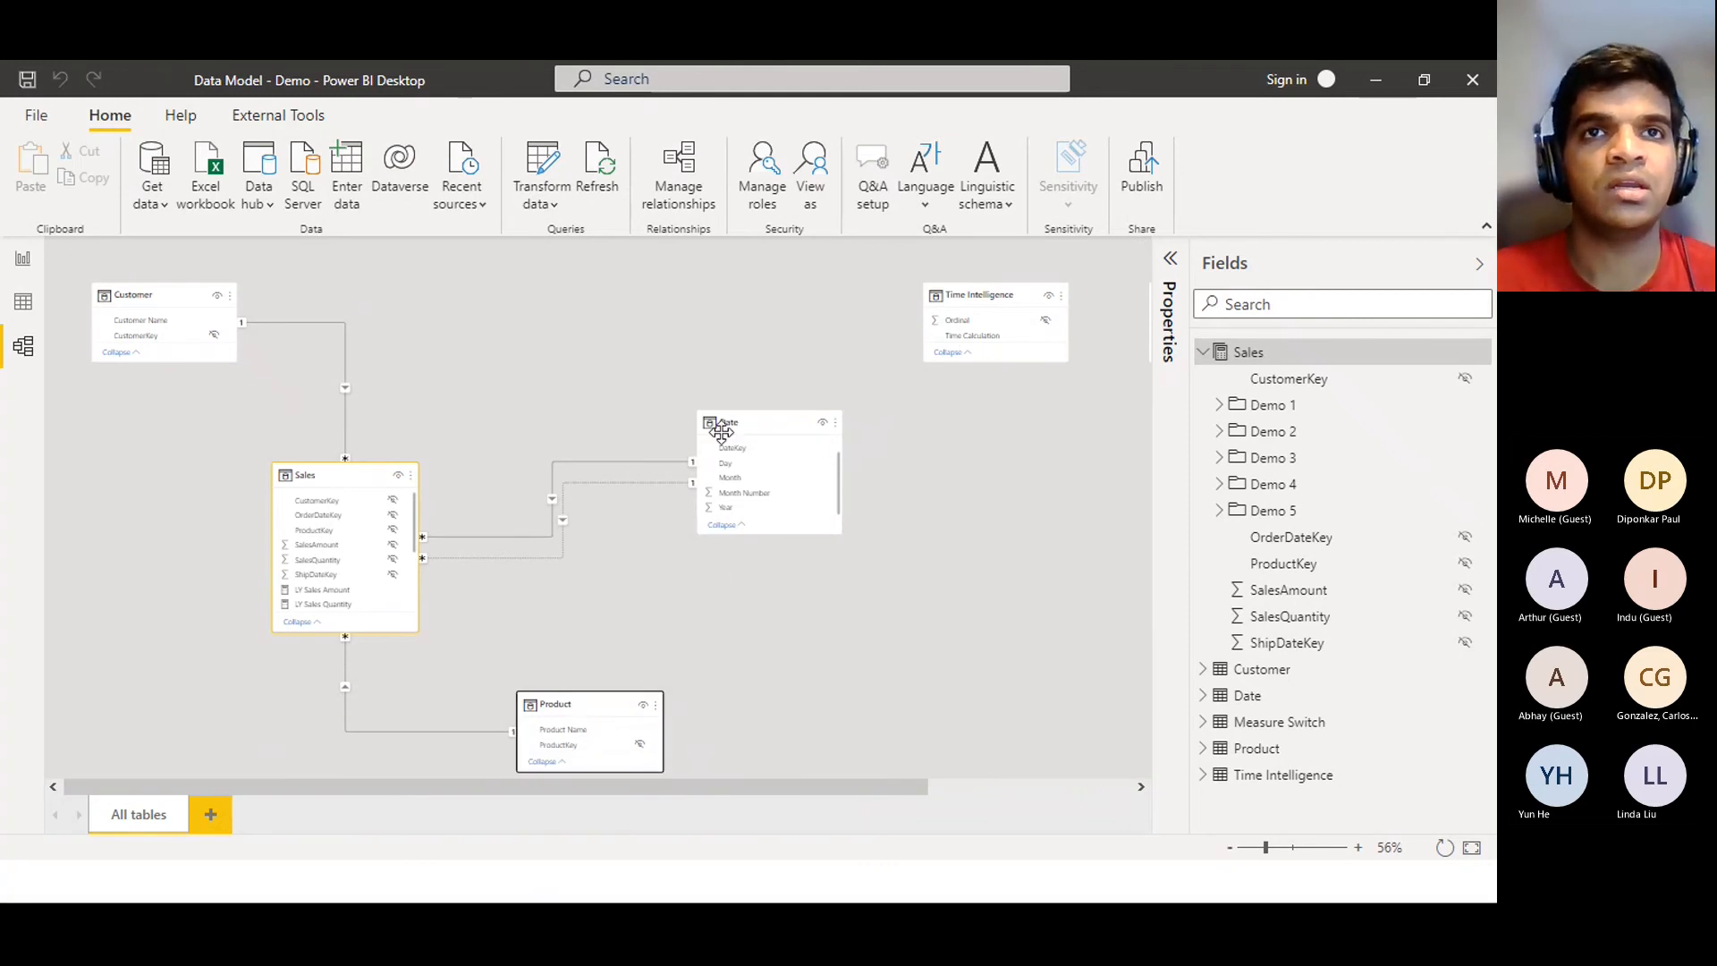
pyautogui.moveTo(703, 427)
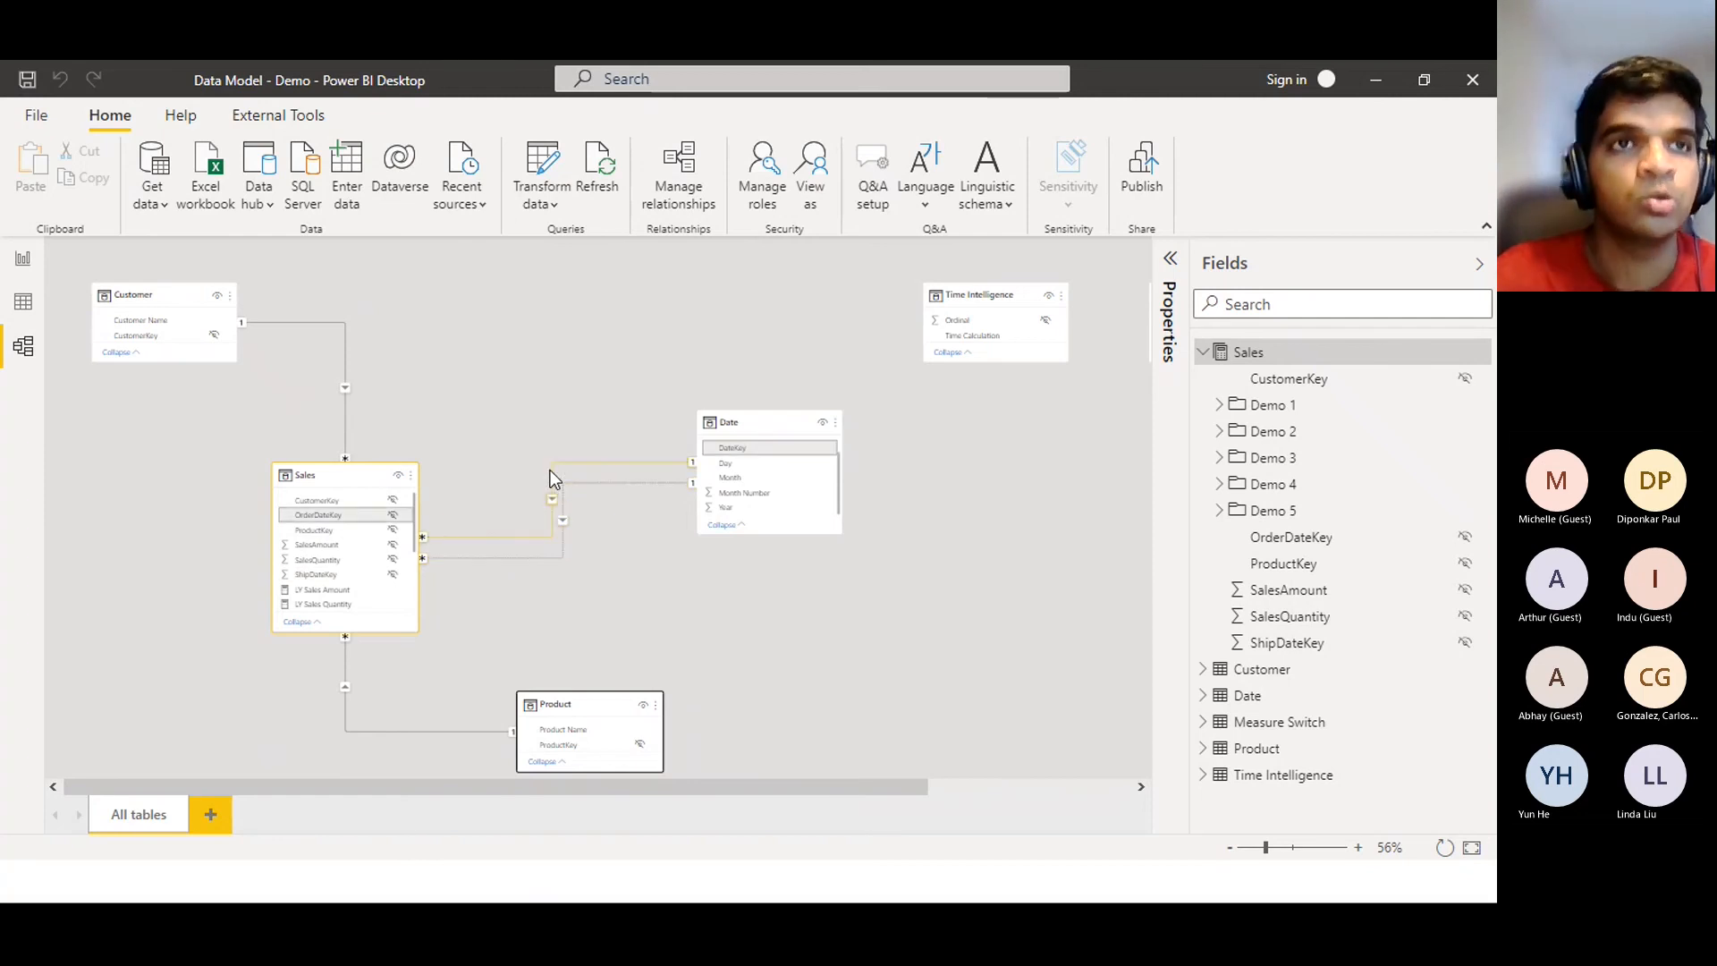
pyautogui.click(24, 261)
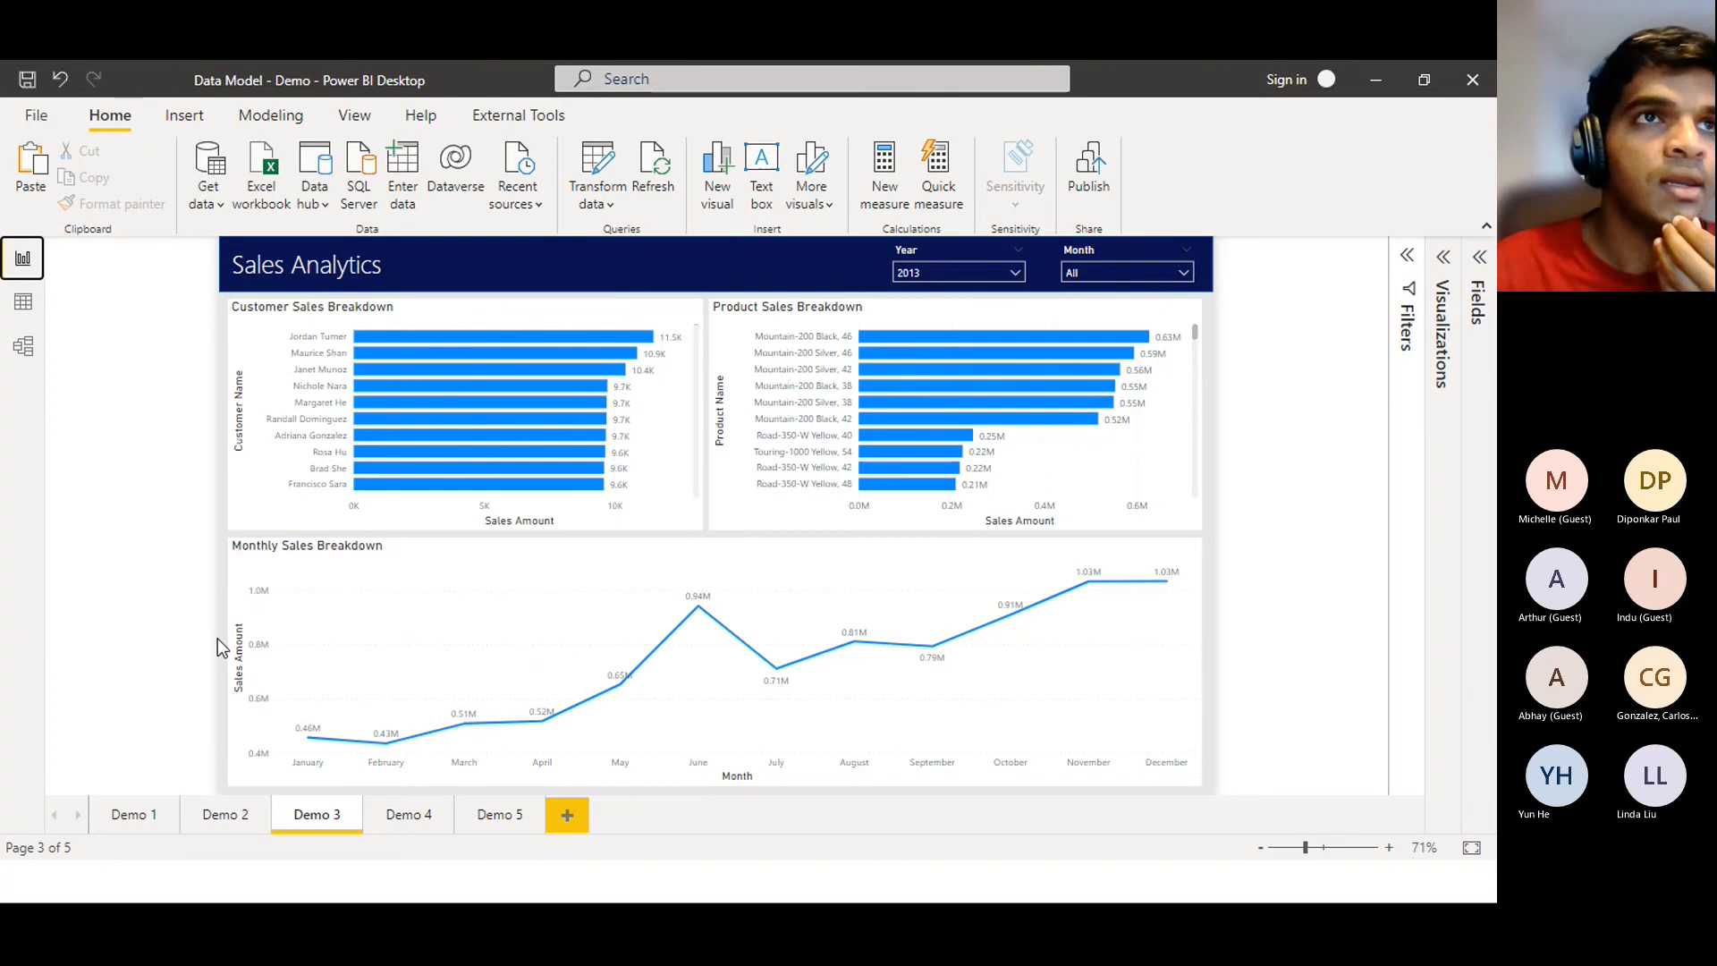
pyautogui.click(40, 363)
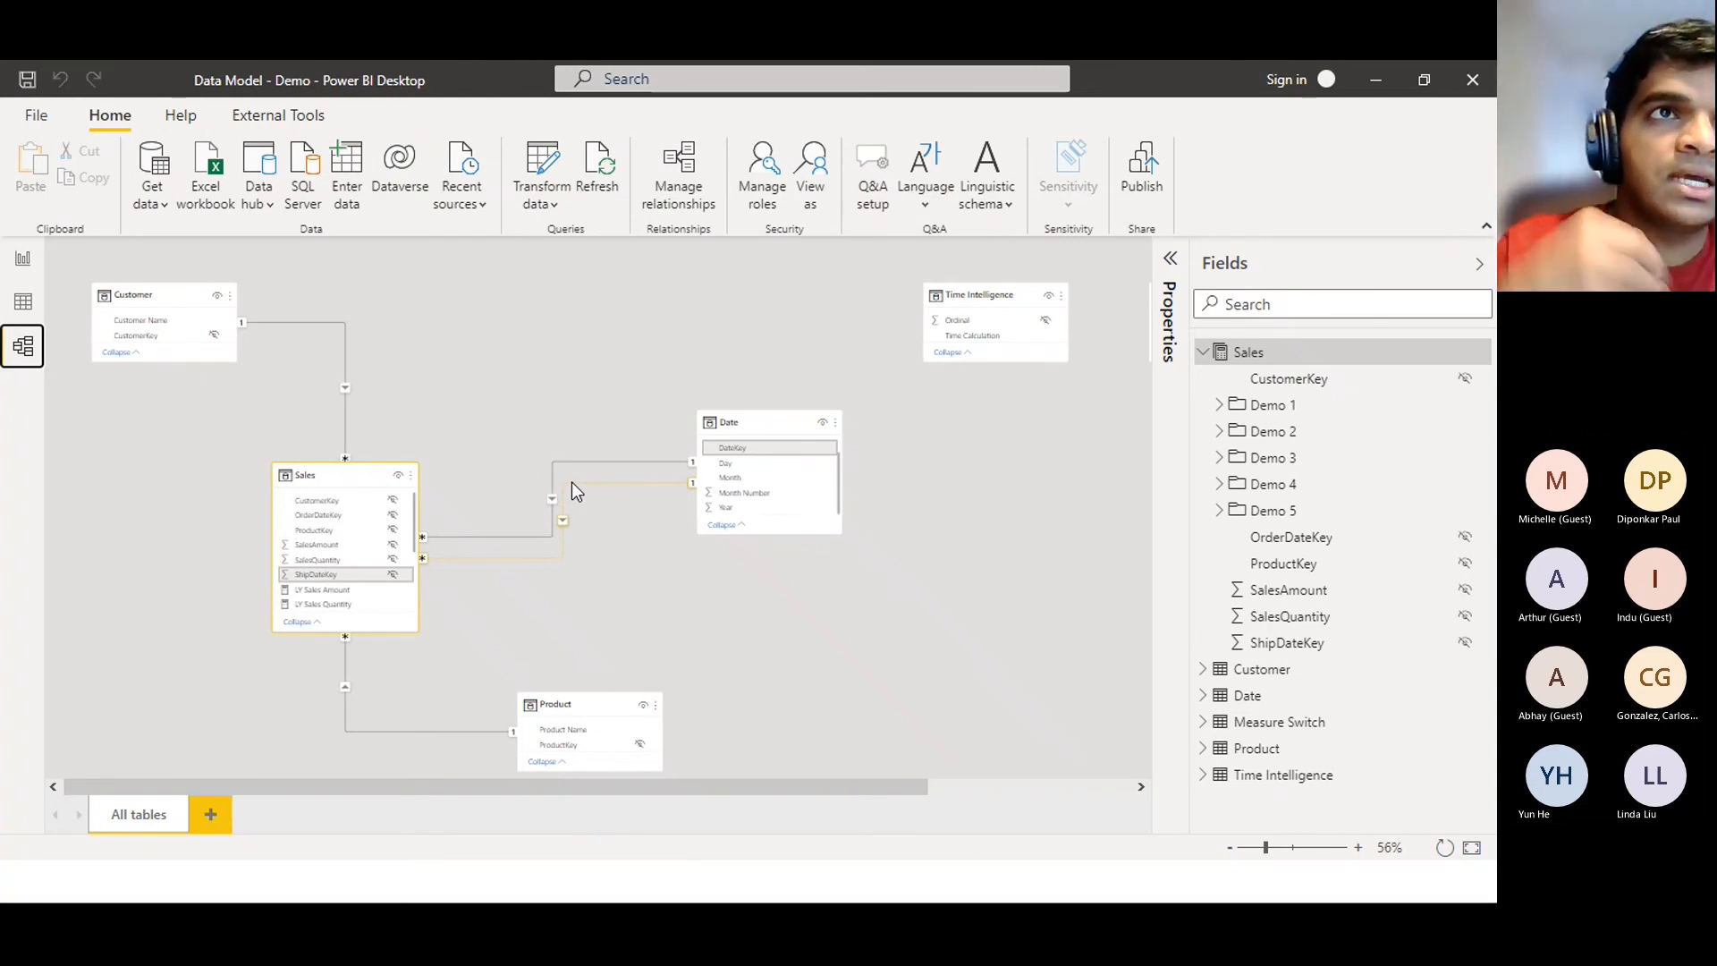
pyautogui.click(20, 259)
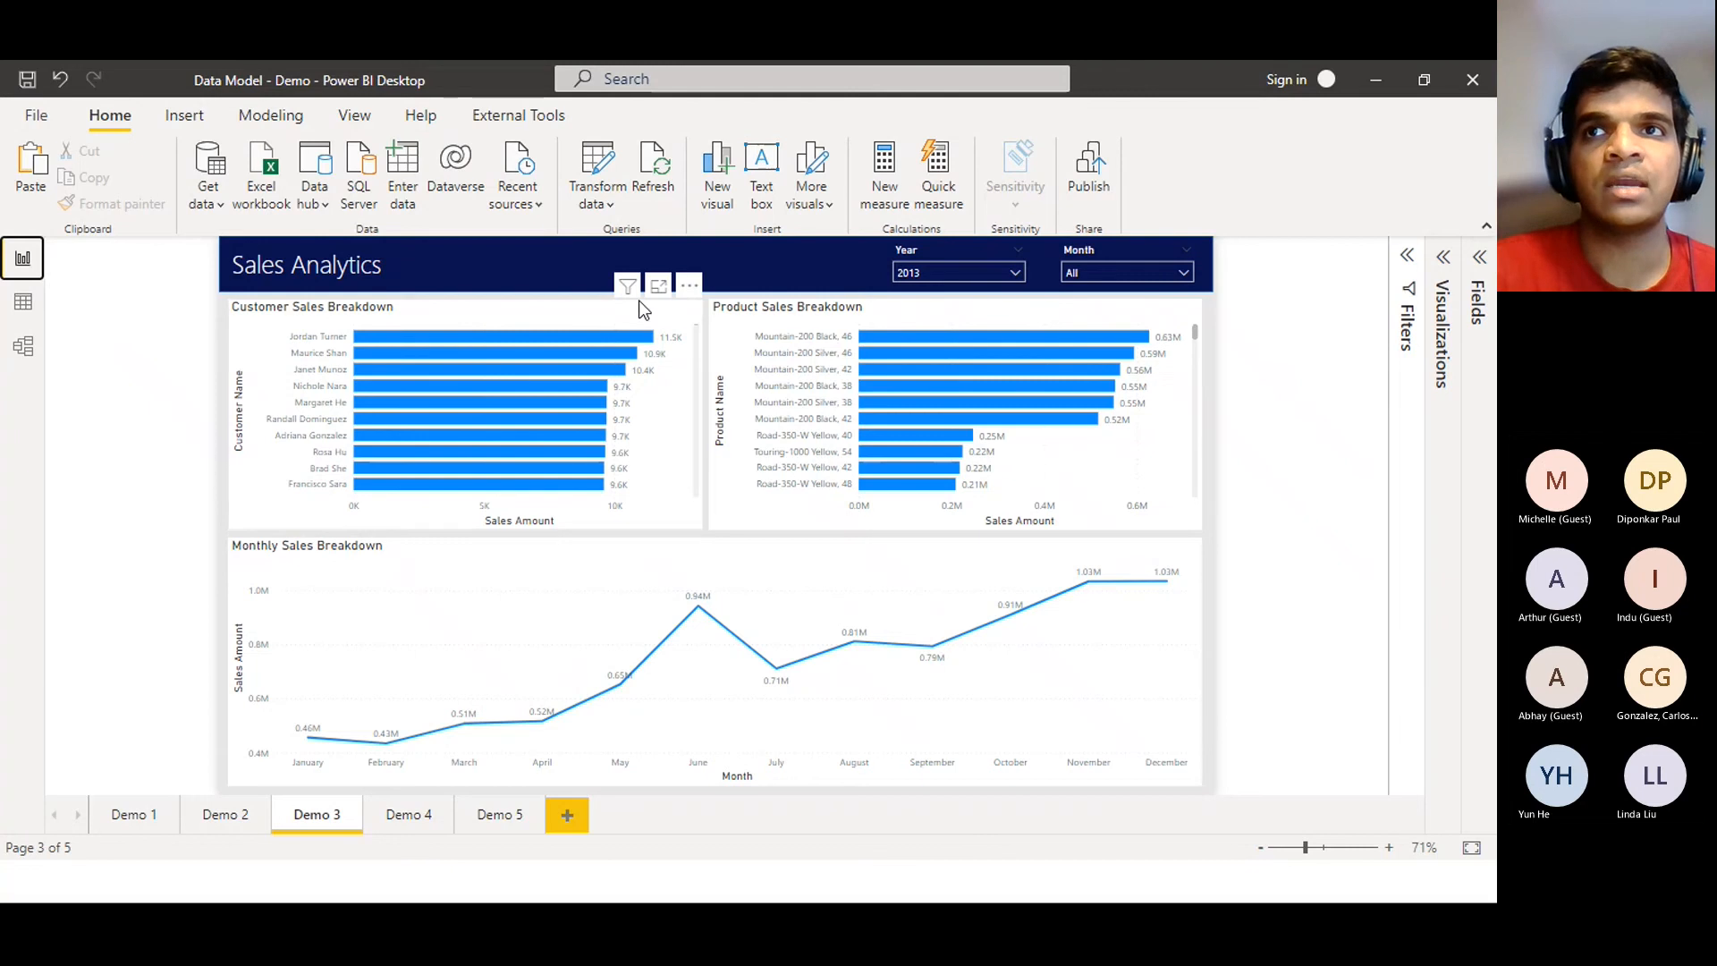
# Expand Sales > Demo 3 in the Fields pane and display the Sales Amount (Ship Date) formula
pyautogui.click(1480, 262)
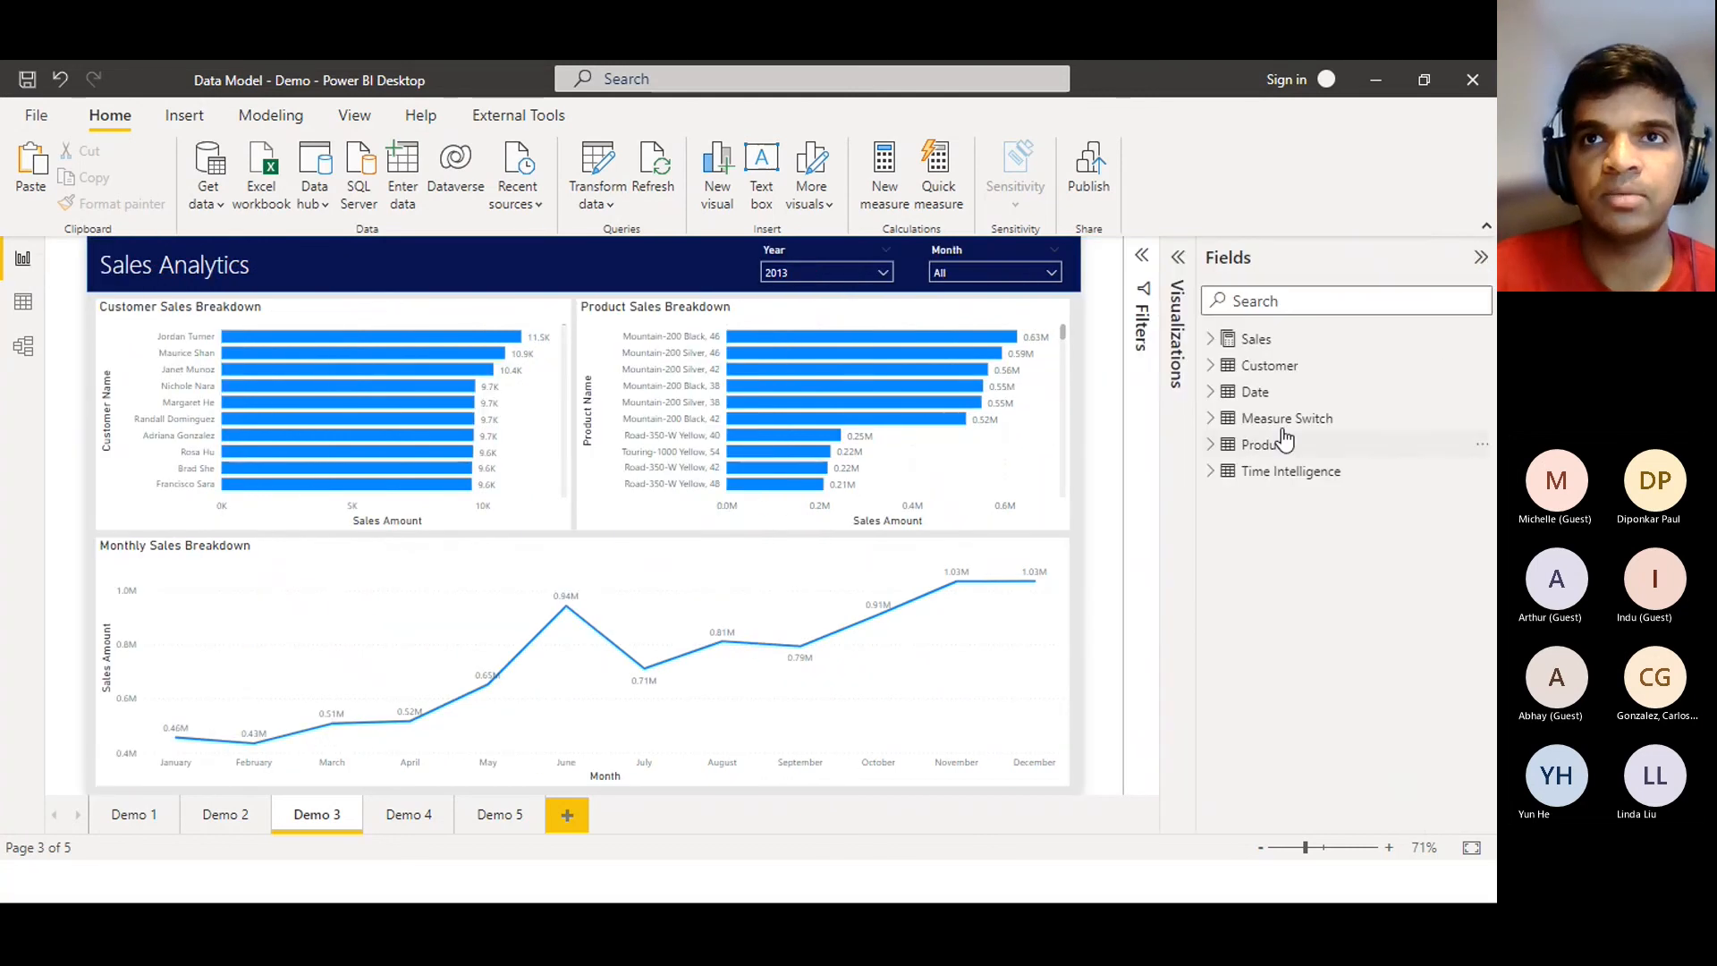
pyautogui.click(1214, 341)
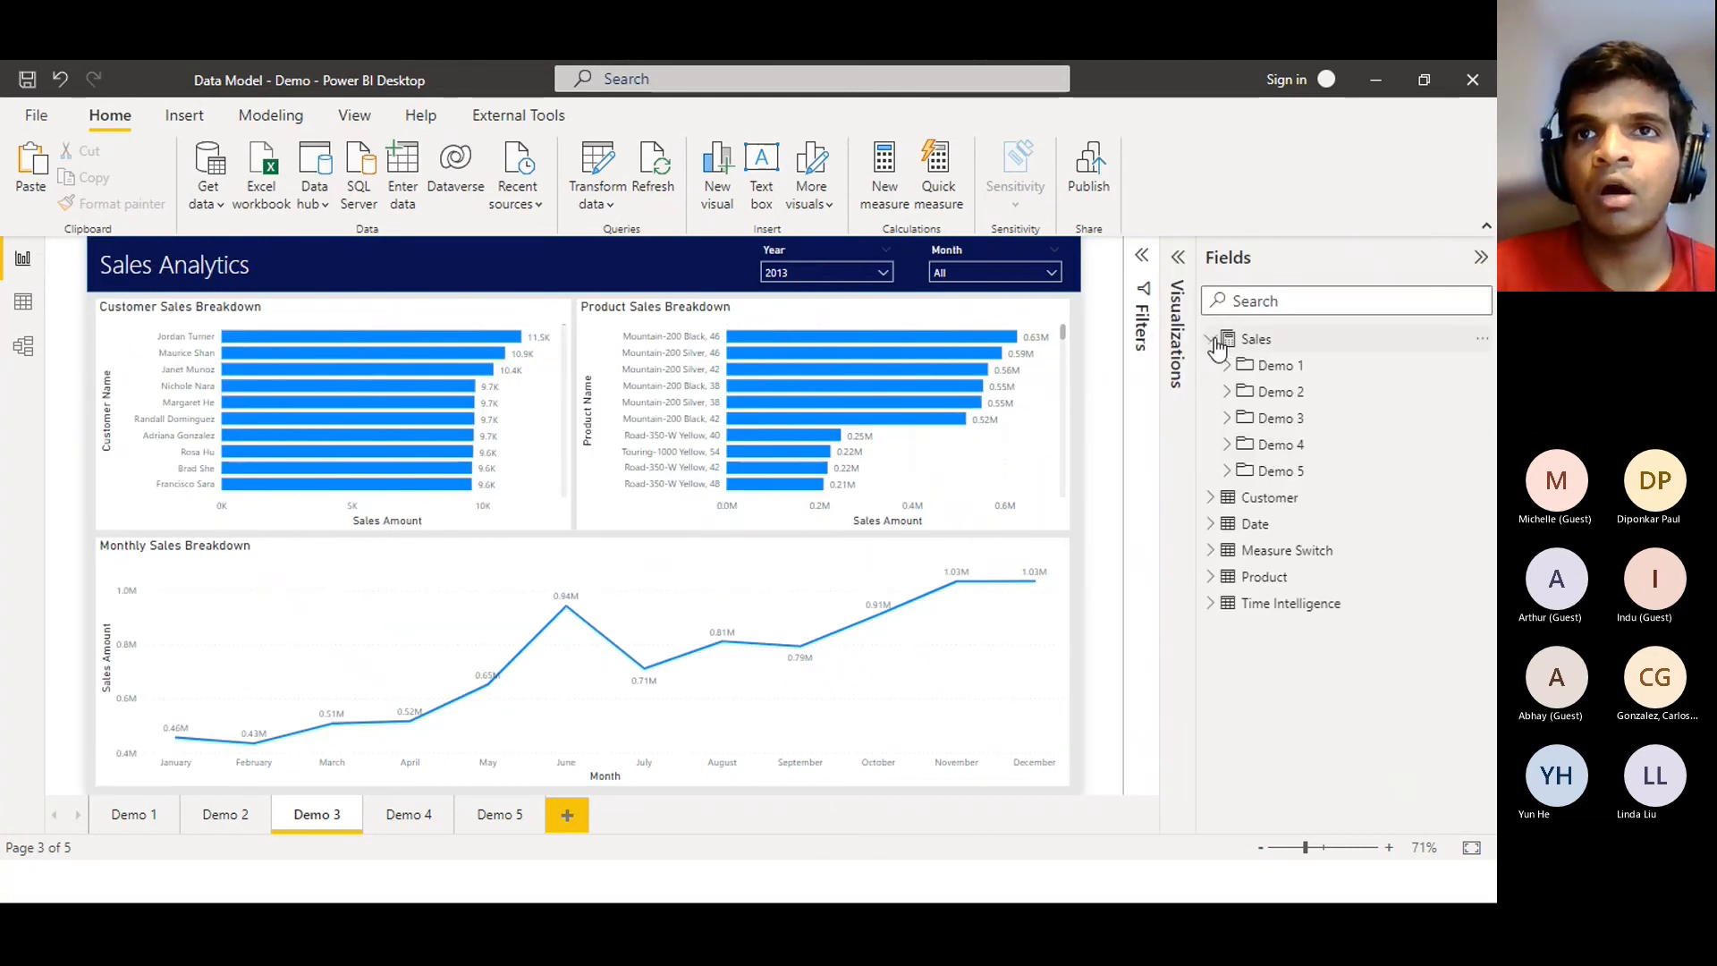
pyautogui.click(1227, 418)
pyautogui.click(1304, 447)
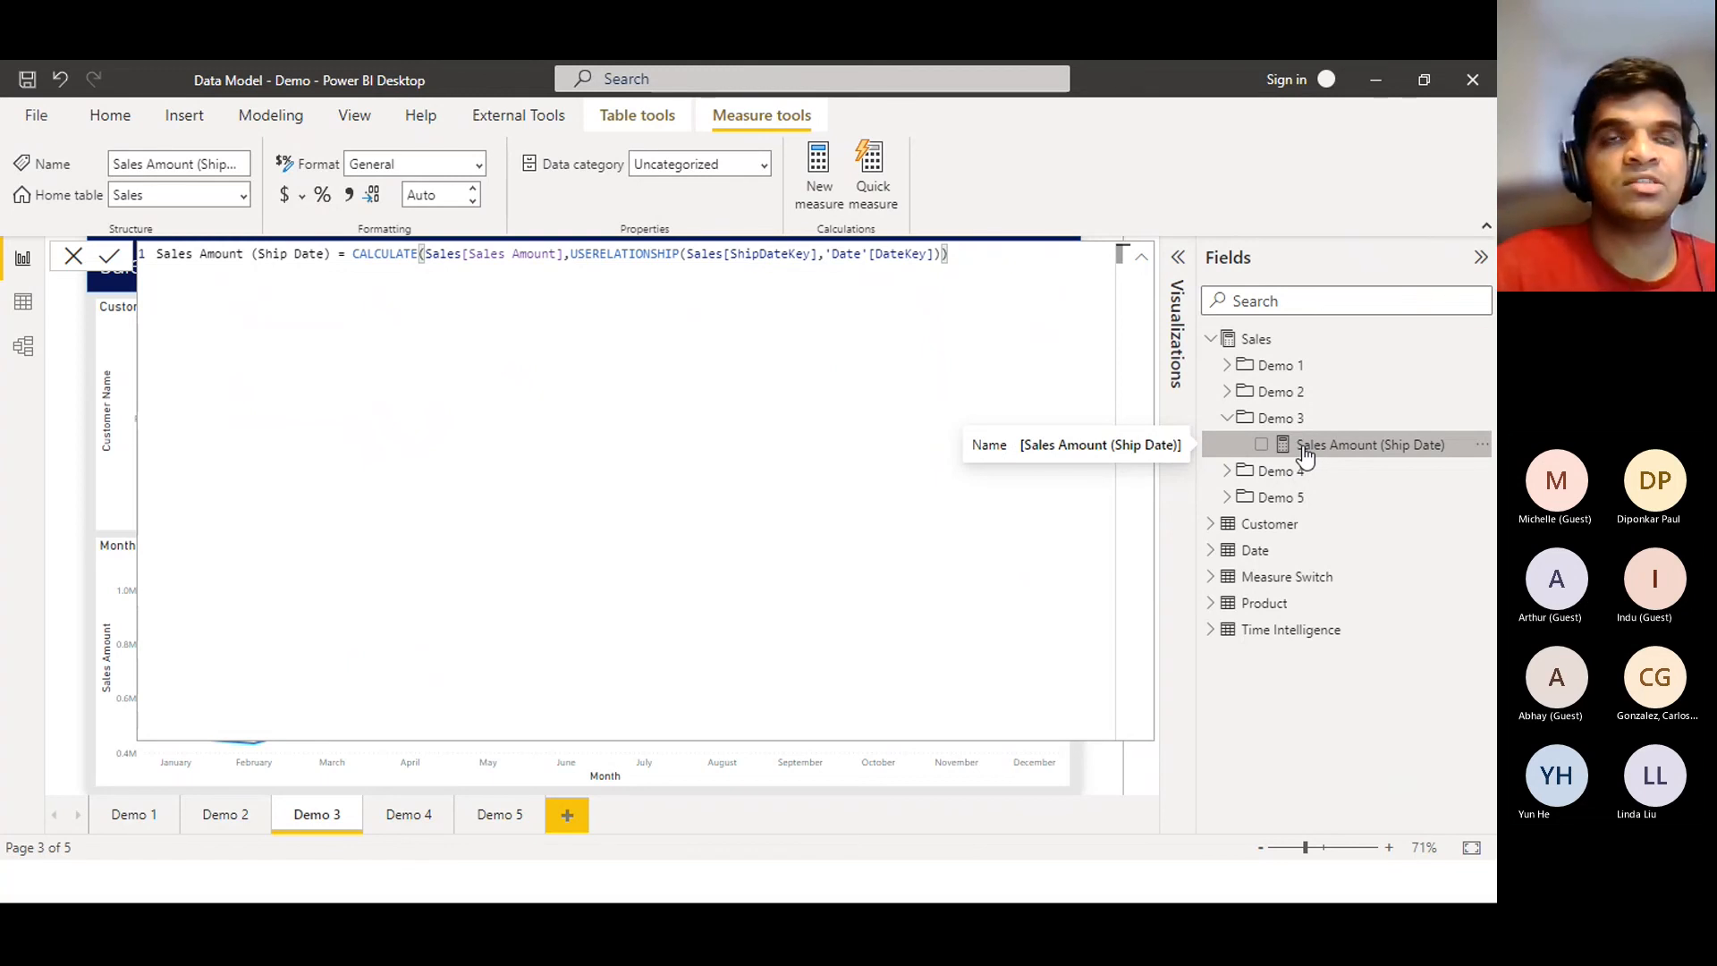
# Highlight USERELATIONSHIP in the formula, then switch to the Model view diagram
pyautogui.doubleClick(652, 251)
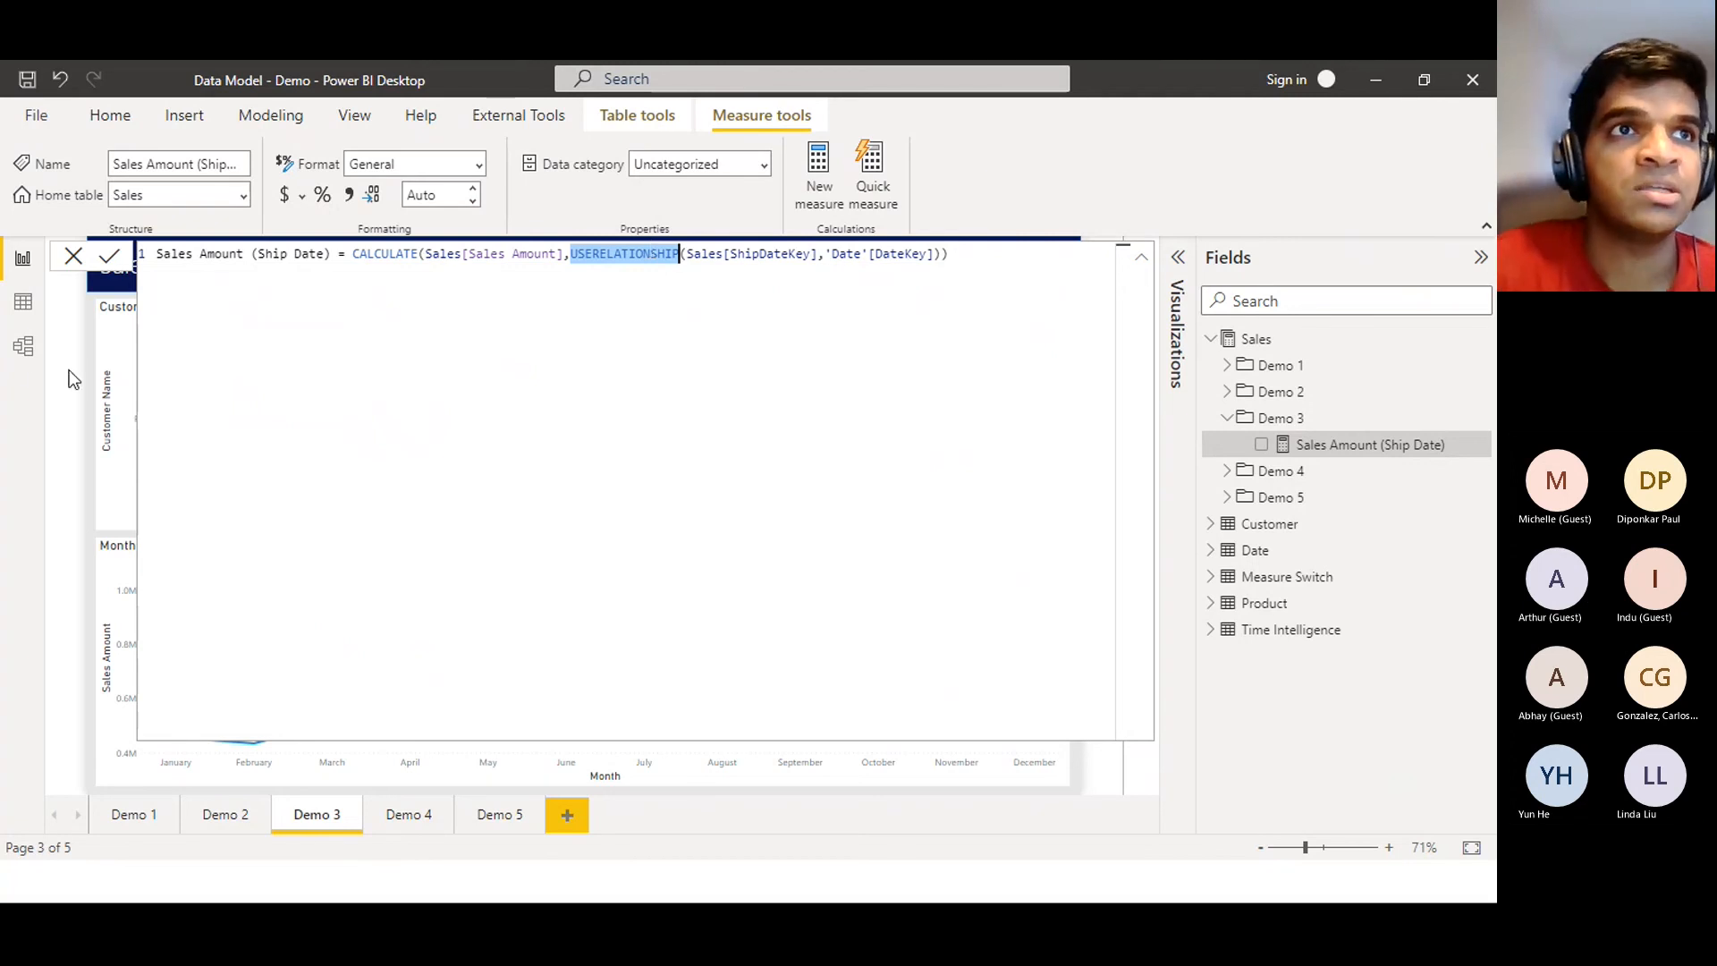
pyautogui.click(24, 349)
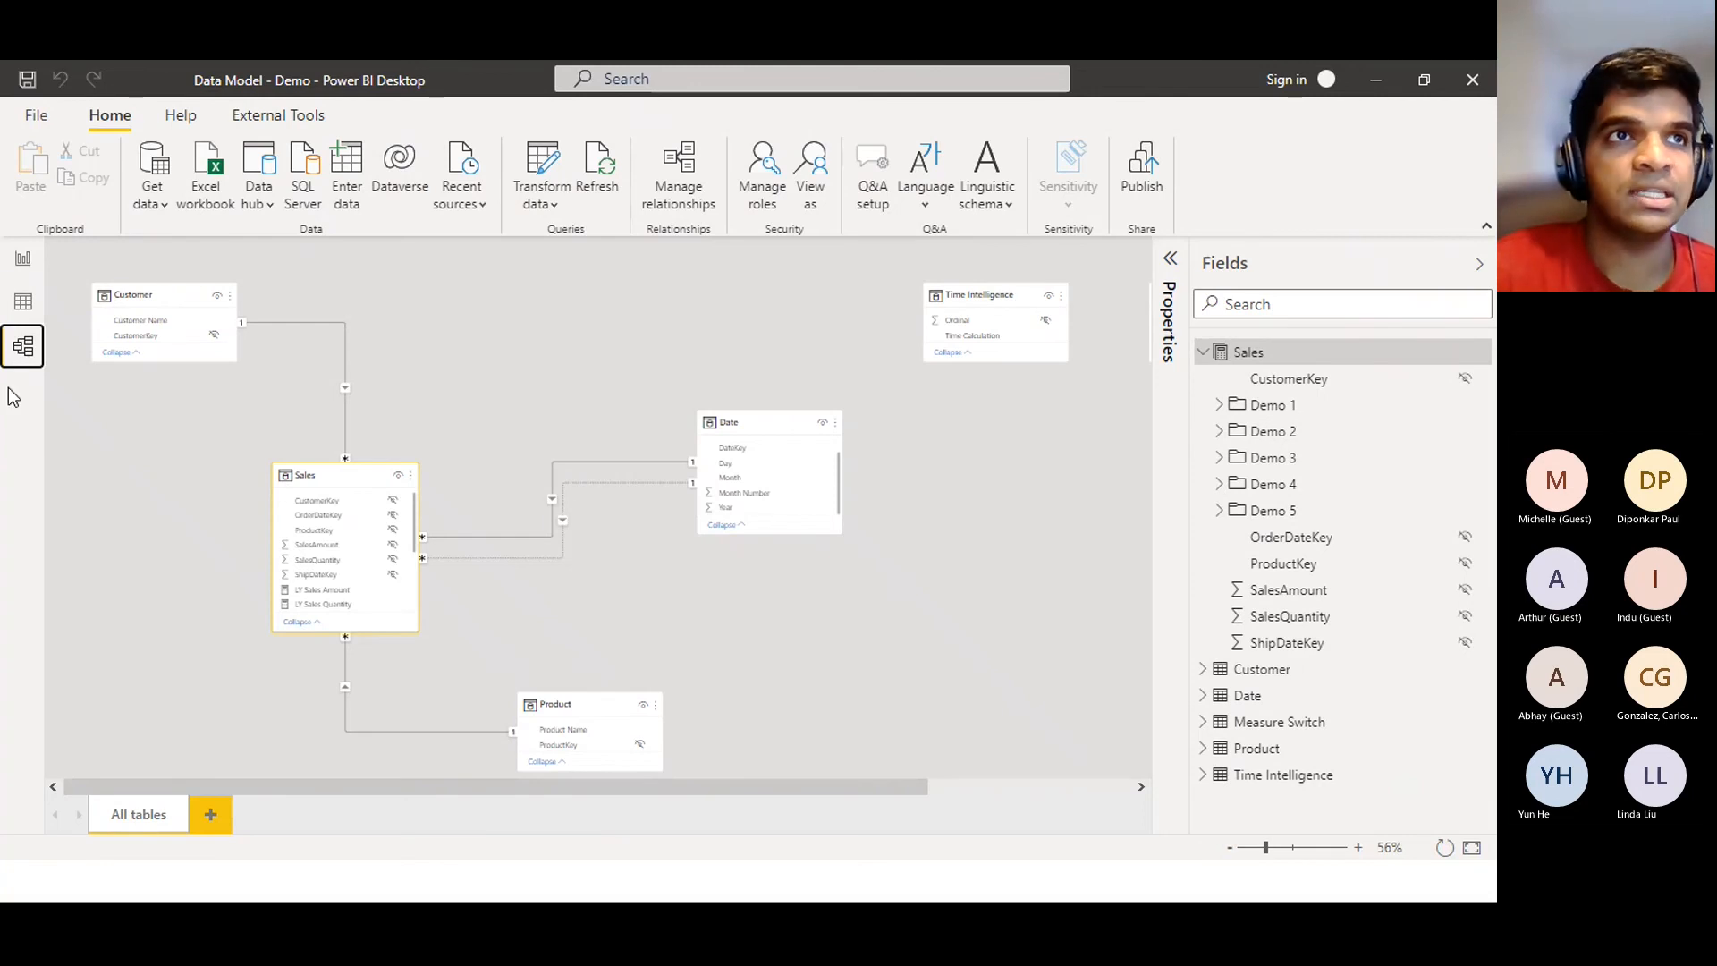
# Return to the report, reopen the Sales Amount (Ship Date) formula, and restore the Visualizations pane
pyautogui.click(24, 268)
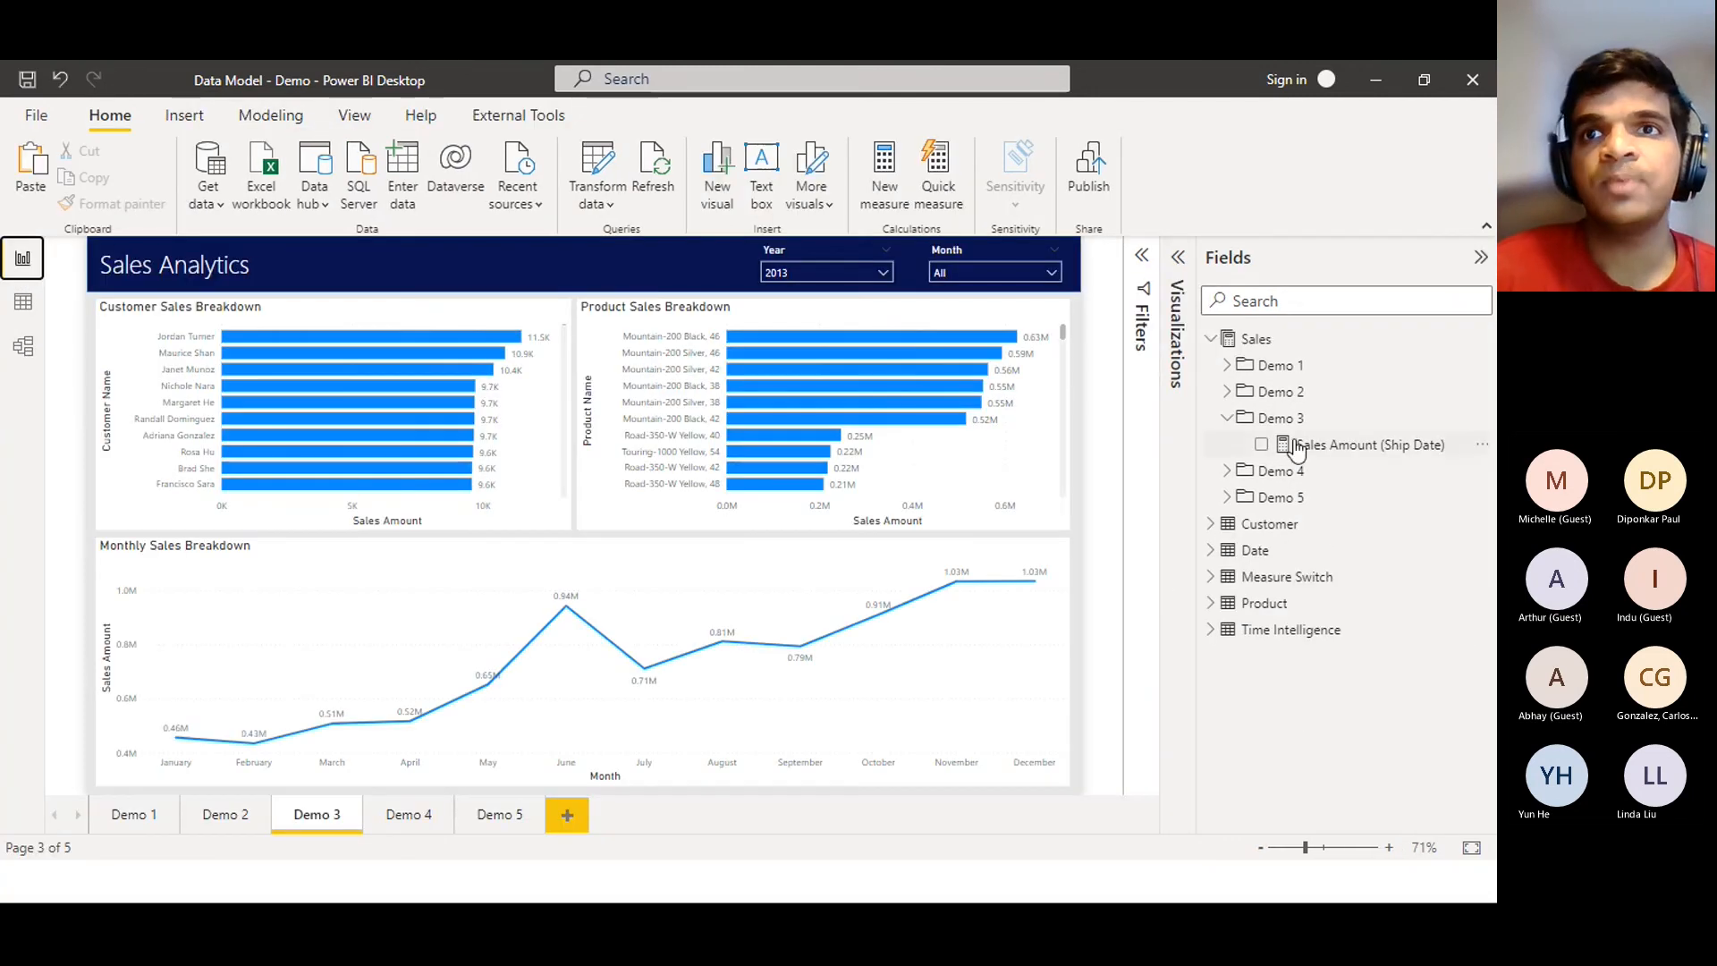
pyautogui.click(1332, 452)
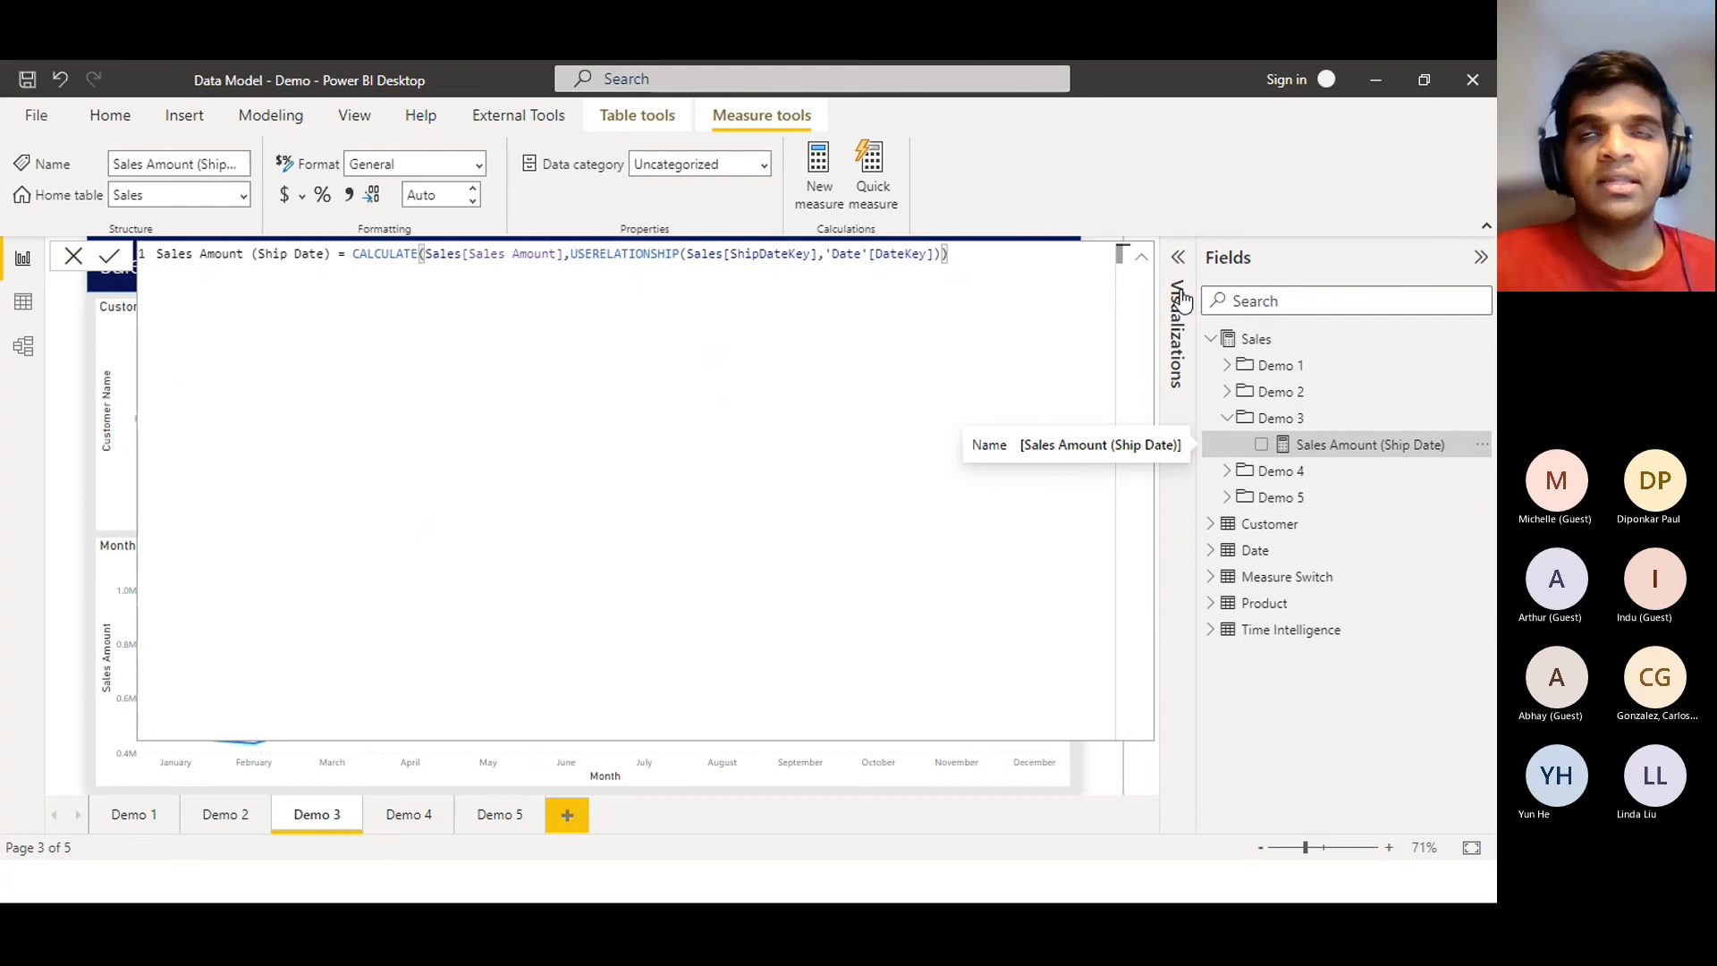
pyautogui.click(1176, 257)
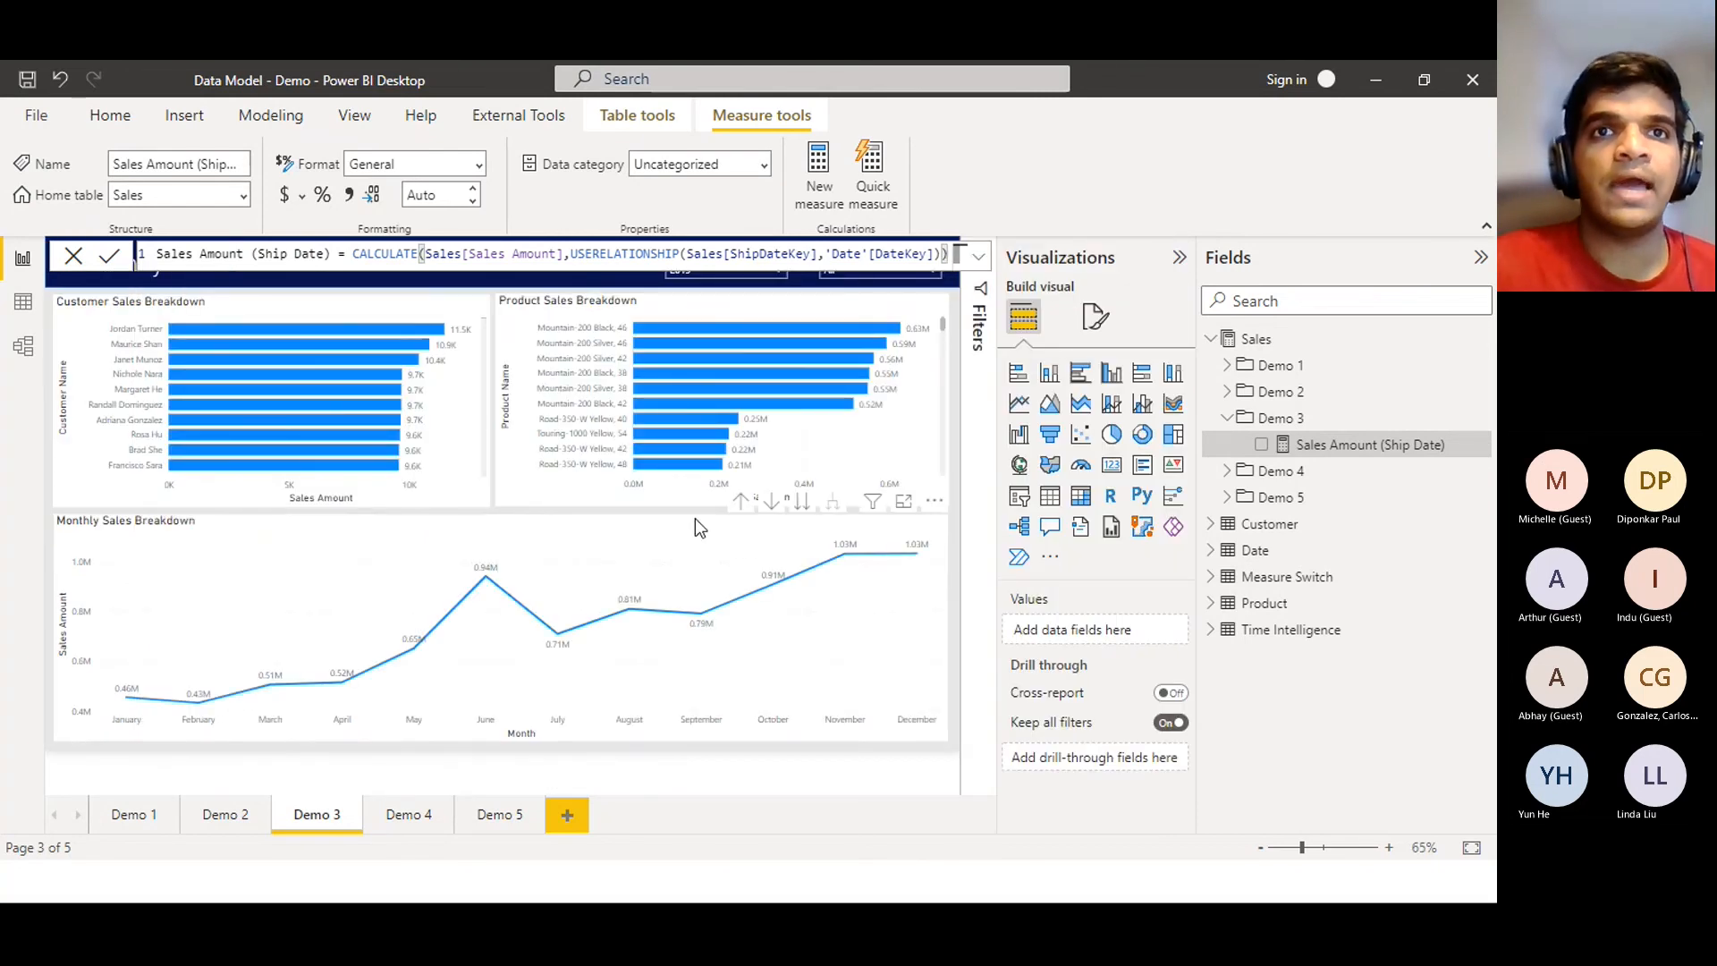
# Narrow the Monthly Sales Breakdown chart to half width
pyautogui.click(695, 521)
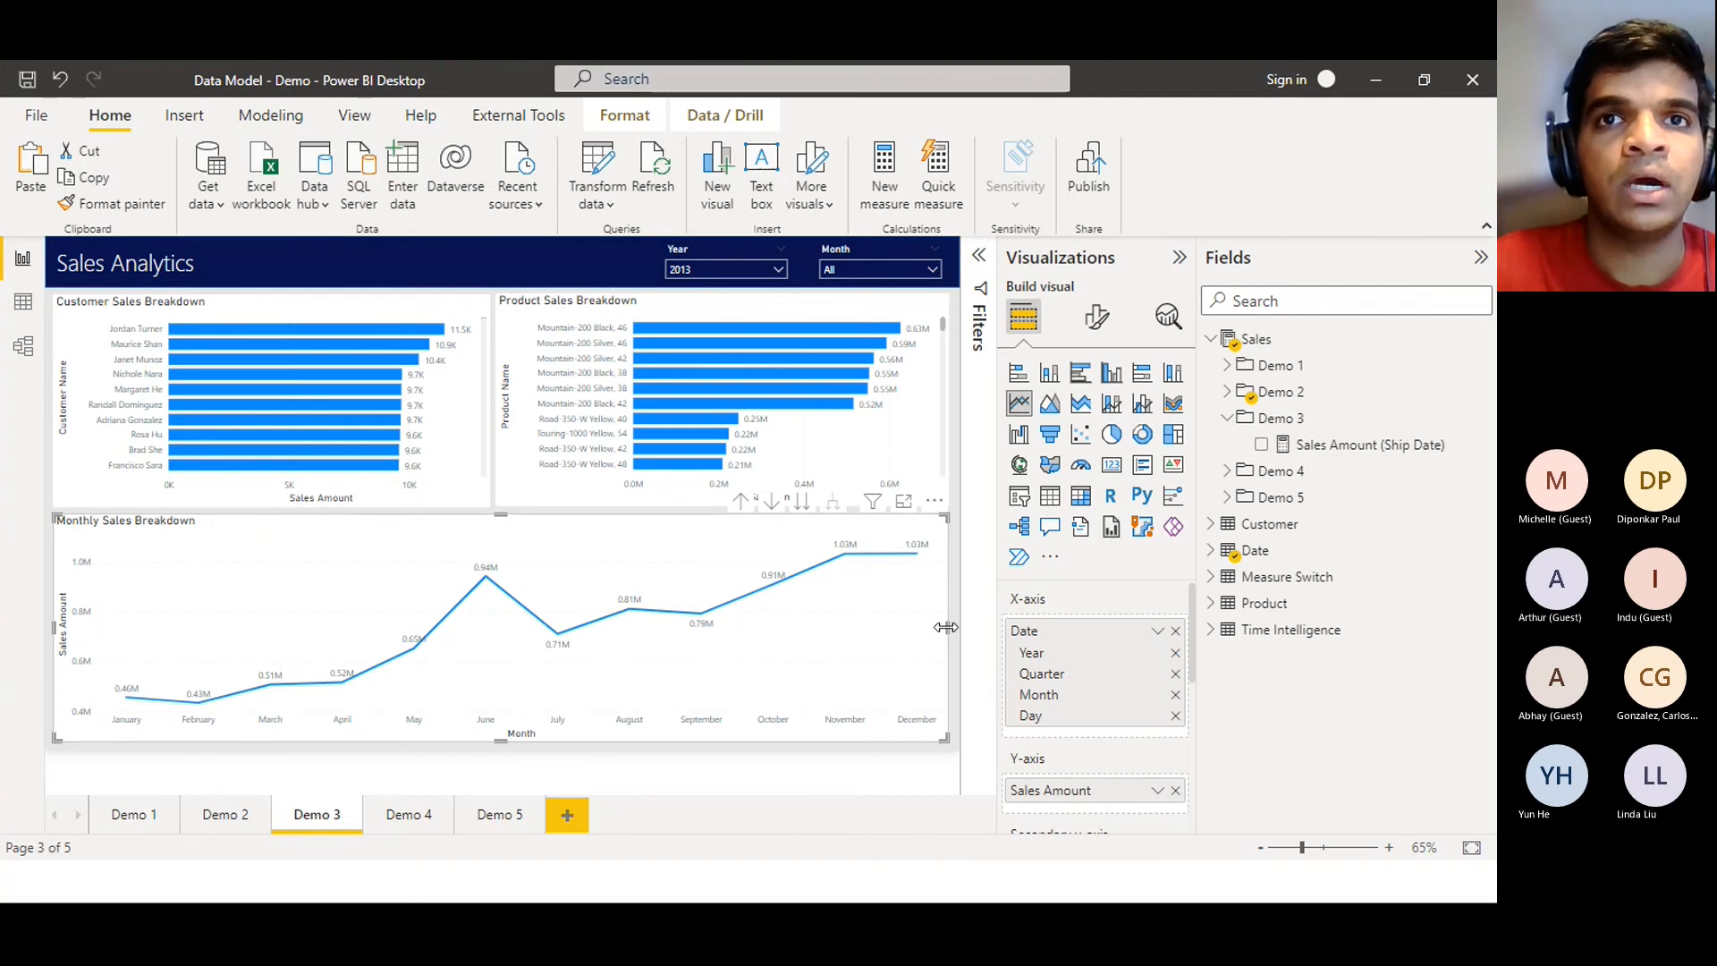
pyautogui.moveTo(776, 629); pyautogui.dragTo(498, 605)
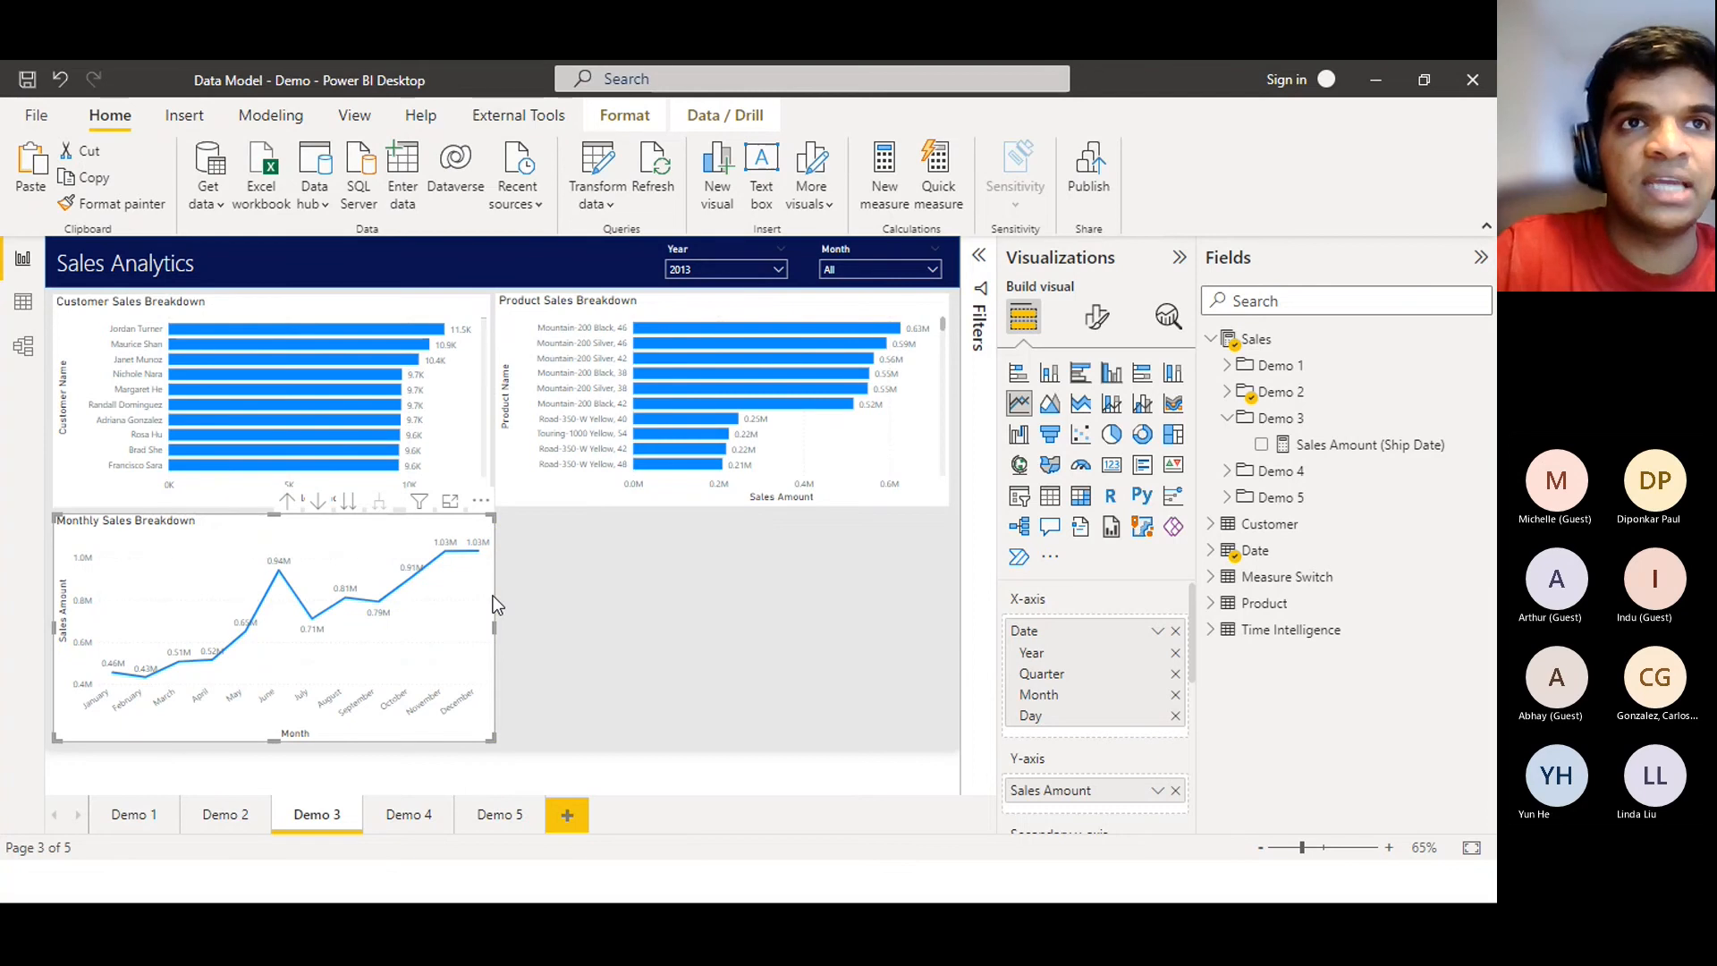
pyautogui.moveTo(388, 529)
pyautogui.mouseDown()
pyautogui.moveTo(528, 553)
pyautogui.moveTo(385, 533)
pyautogui.mouseUp()
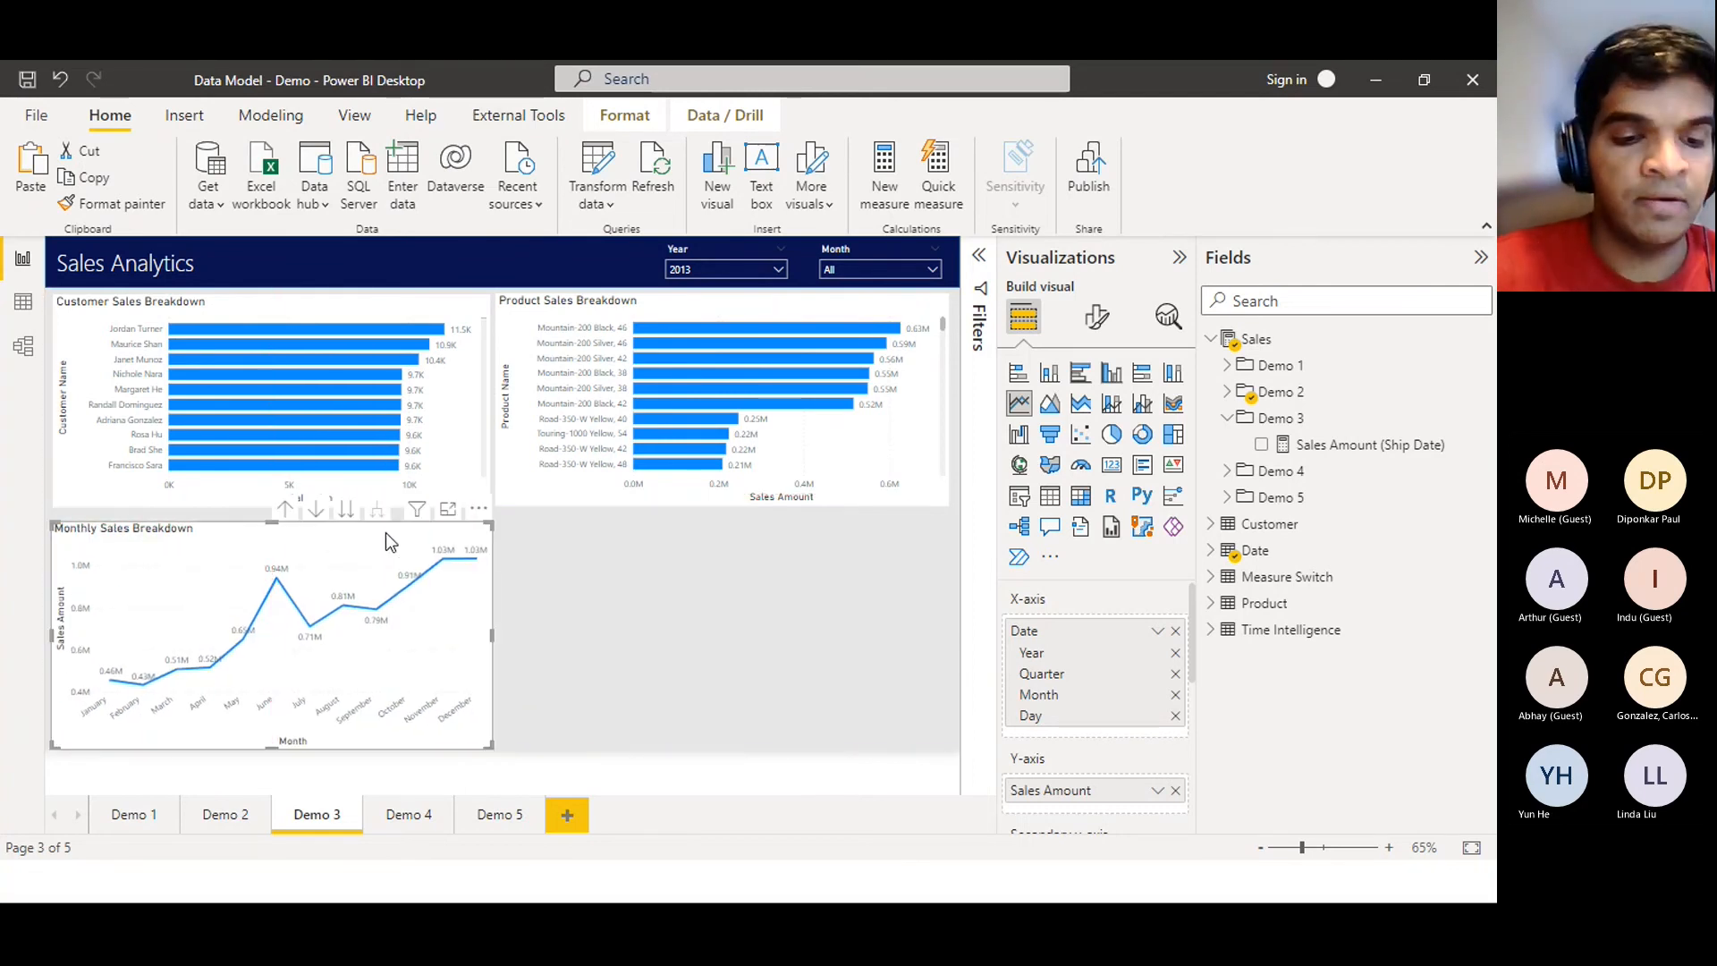
# Duplicate the chart onto the right half, plotting Sales Amount (Ship Date) instead of Sales Amount
pyautogui.hotkey('ctrl', 'c')
pyautogui.hotkey('ctrl', 'v')
pyautogui.moveTo(377, 537); pyautogui.dragTo(823, 534)
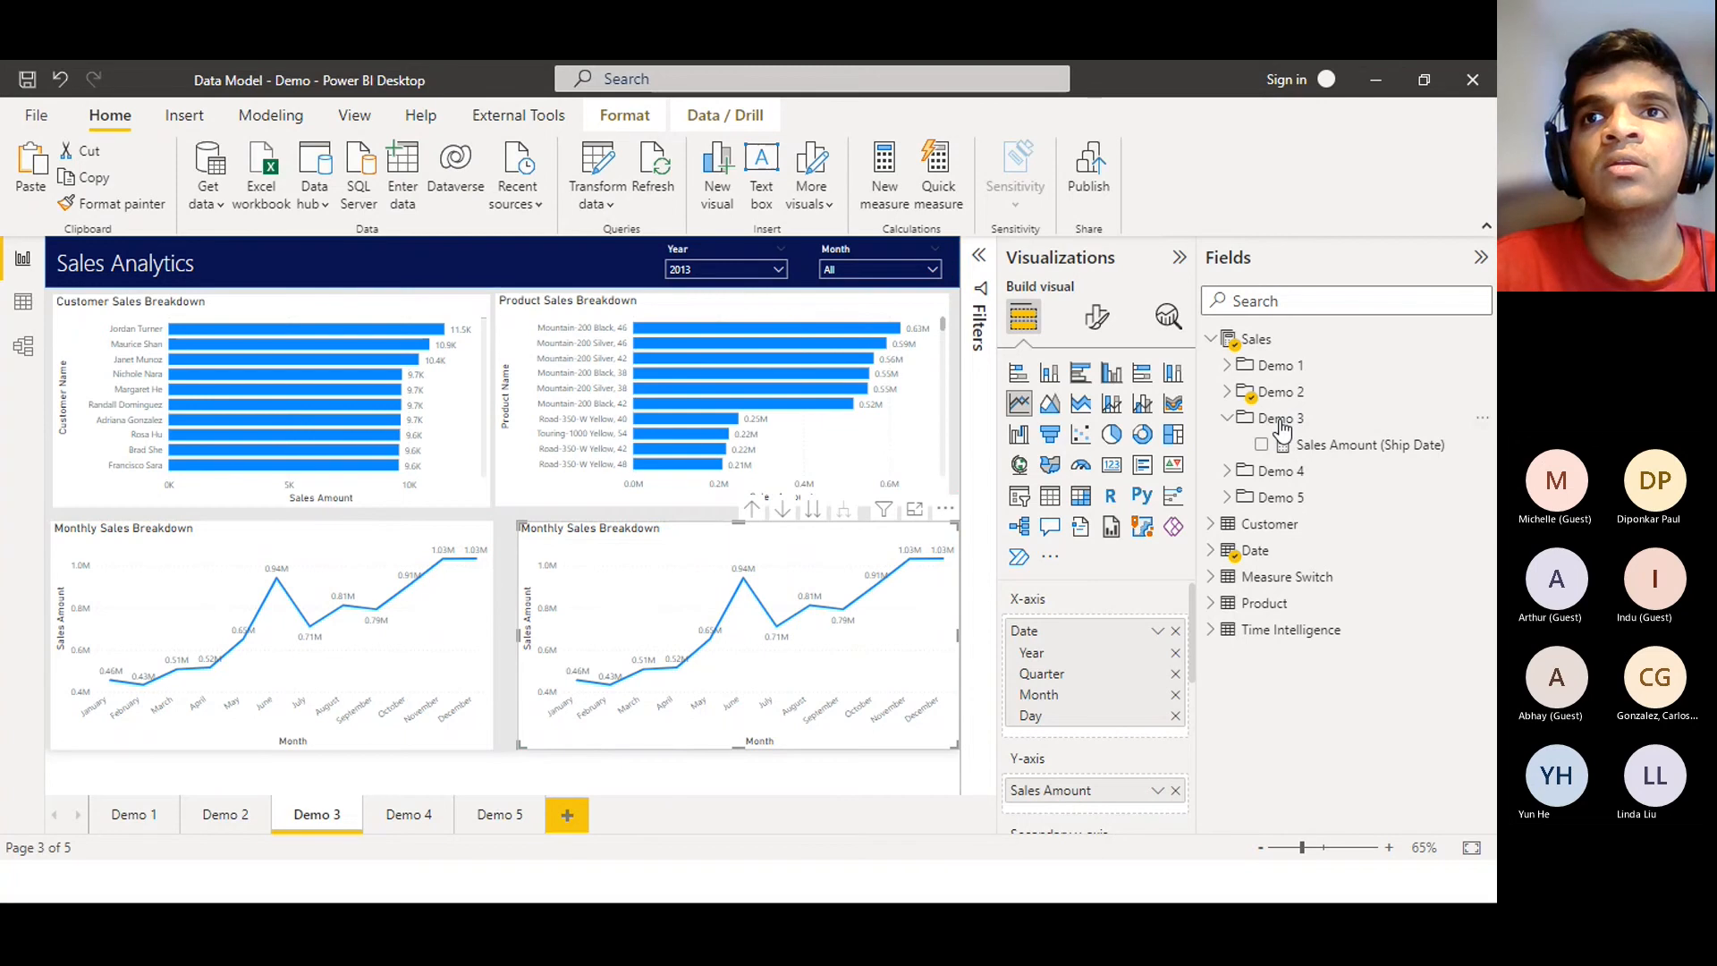
pyautogui.moveTo(1320, 451); pyautogui.dragTo(1150, 792)
pyautogui.click(1175, 817)
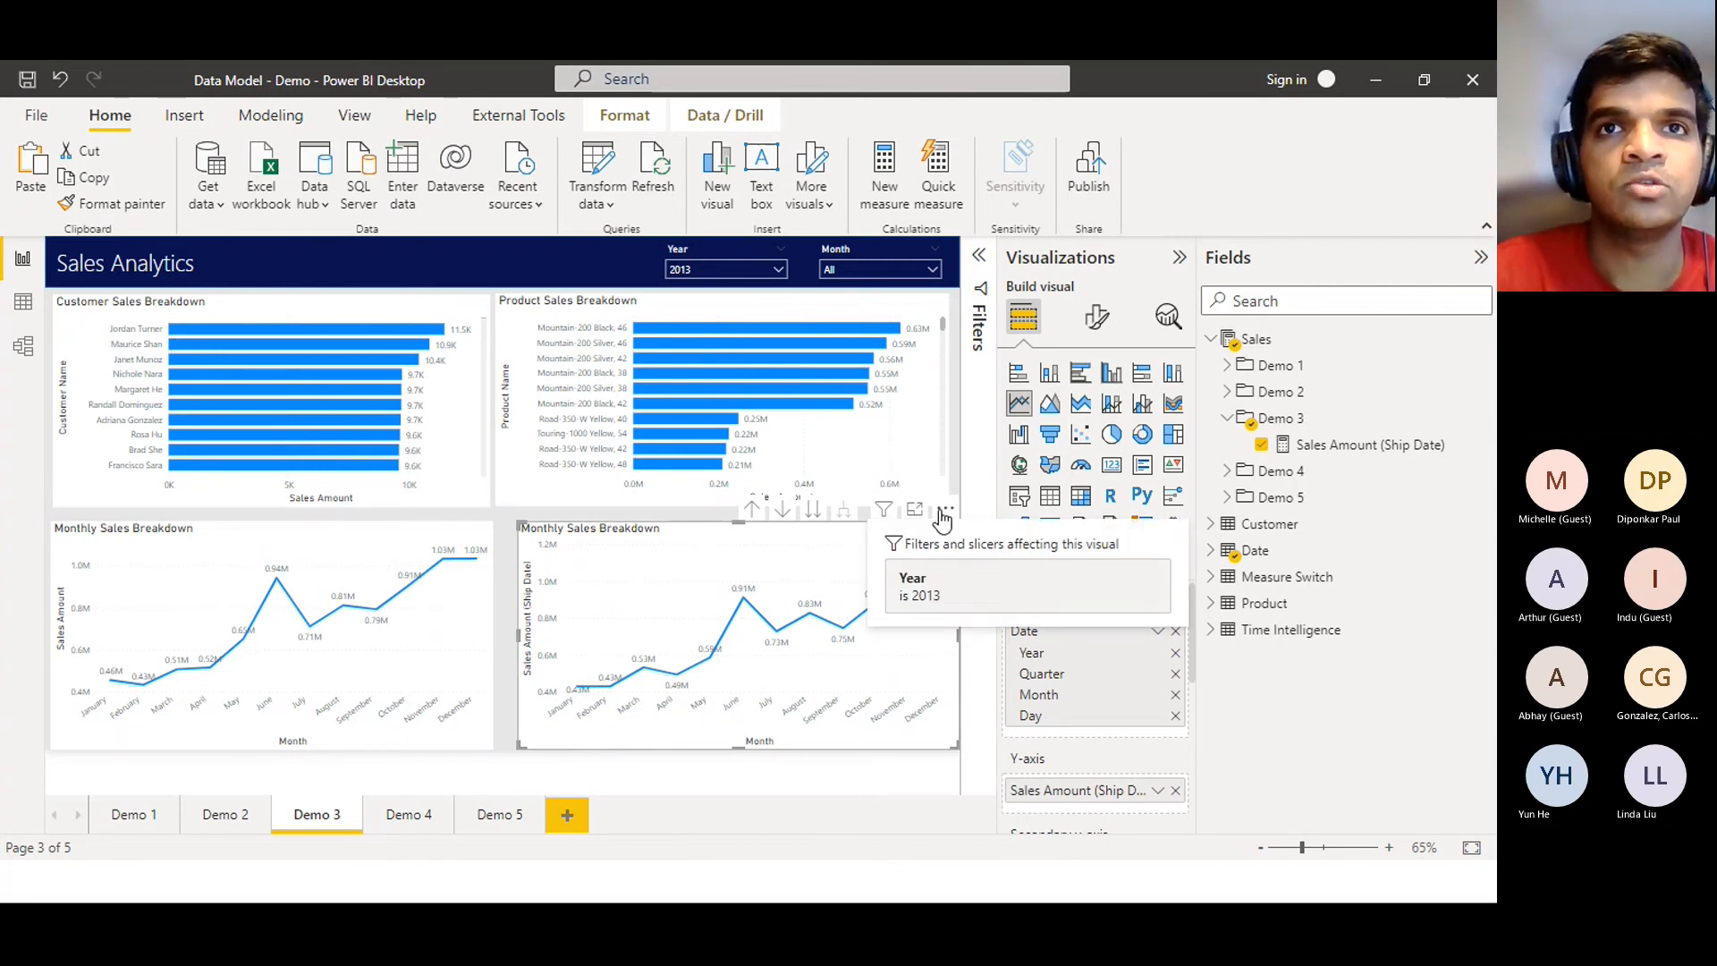
# Remove the duplicate chart and reselect the original monthly sales chart
pyautogui.click(944, 512)
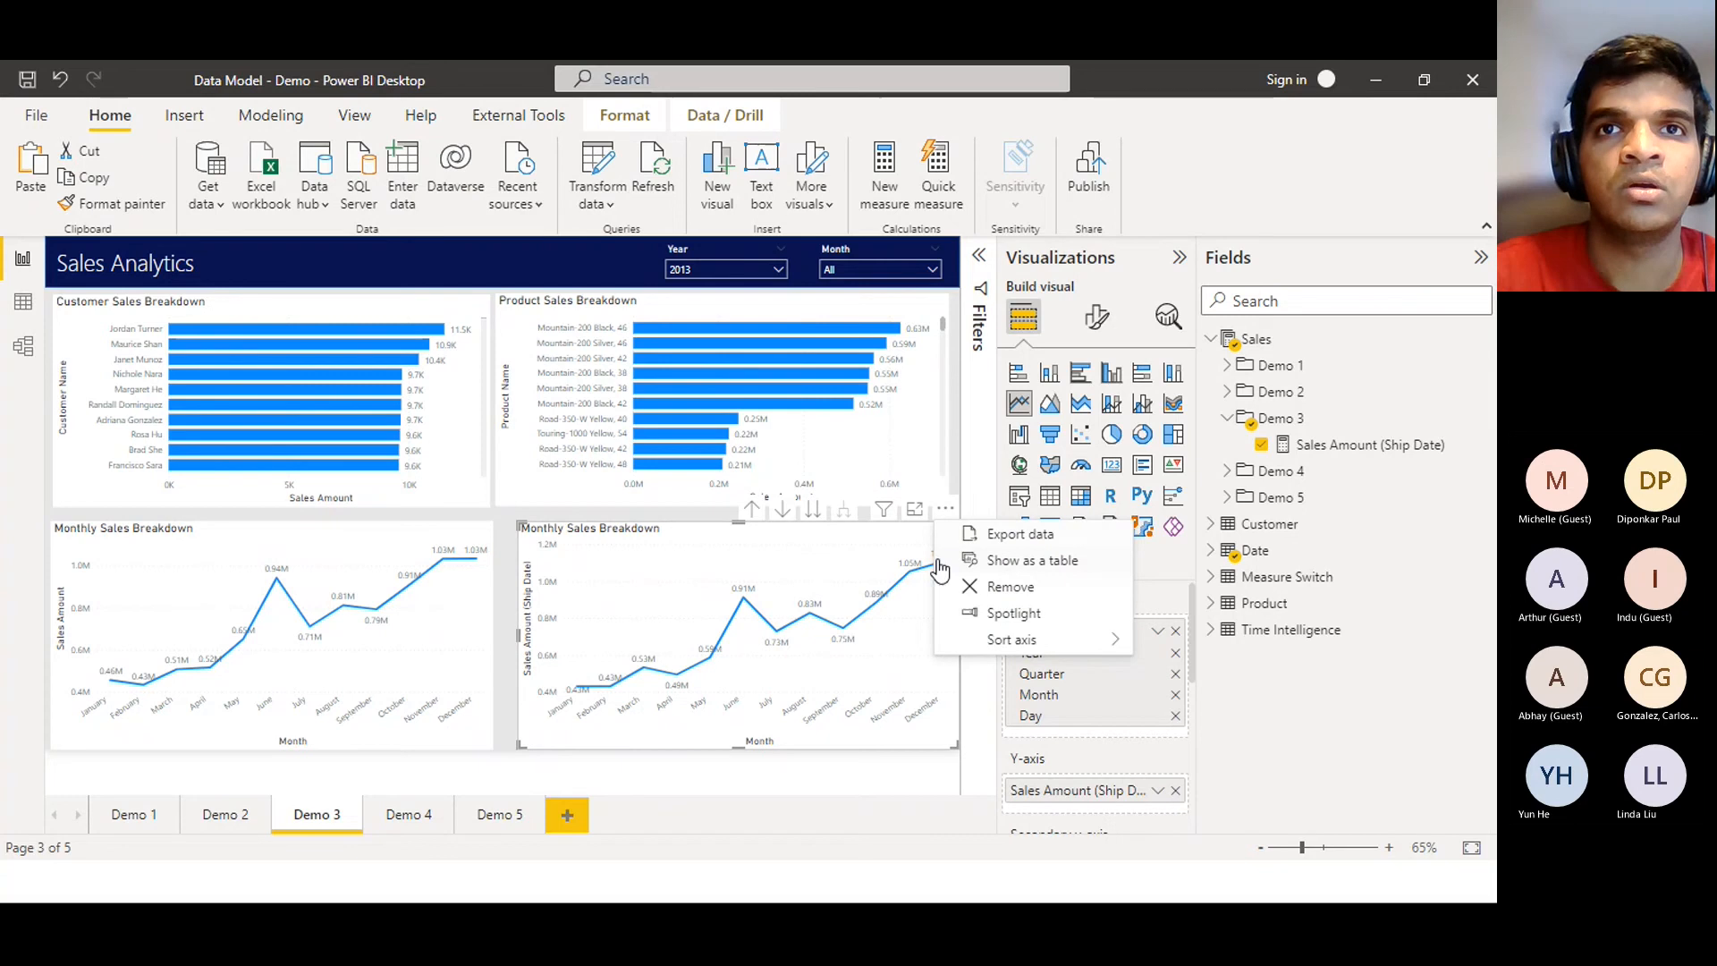
pyautogui.click(987, 588)
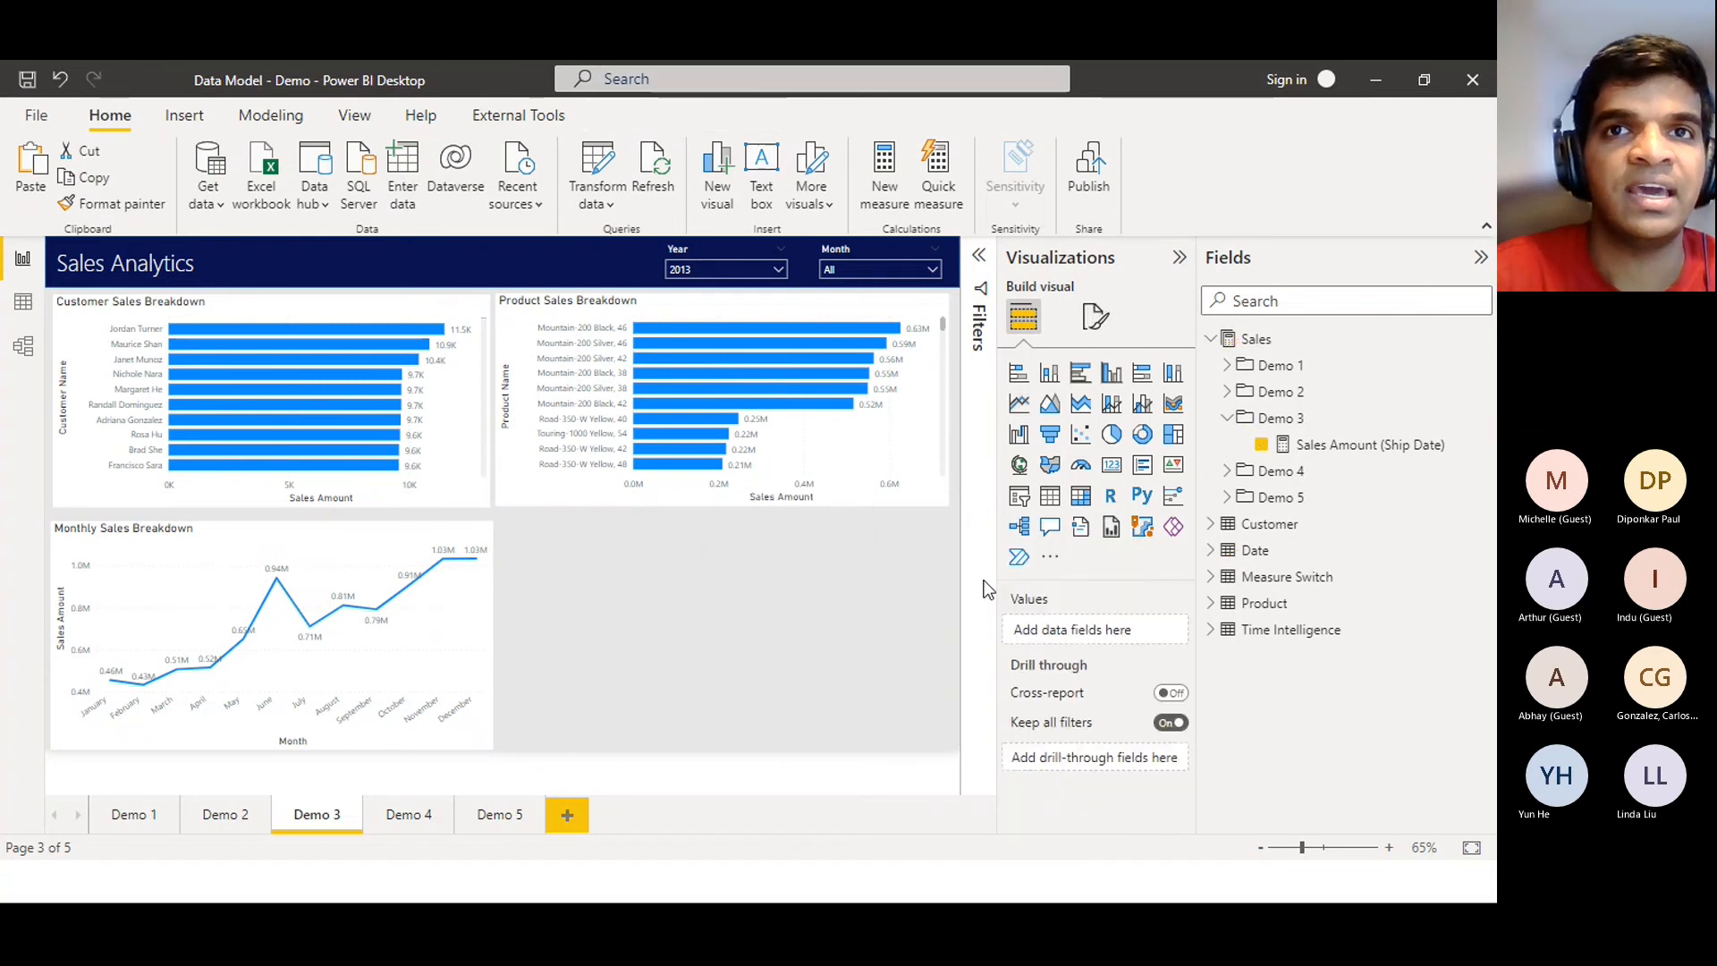
pyautogui.click(494, 609)
# Widen the monthly chart to full width with Sales Amount (Ship Date) as a second line, then switch to Tabular Editor
pyautogui.moveTo(492, 627); pyautogui.dragTo(948, 659)
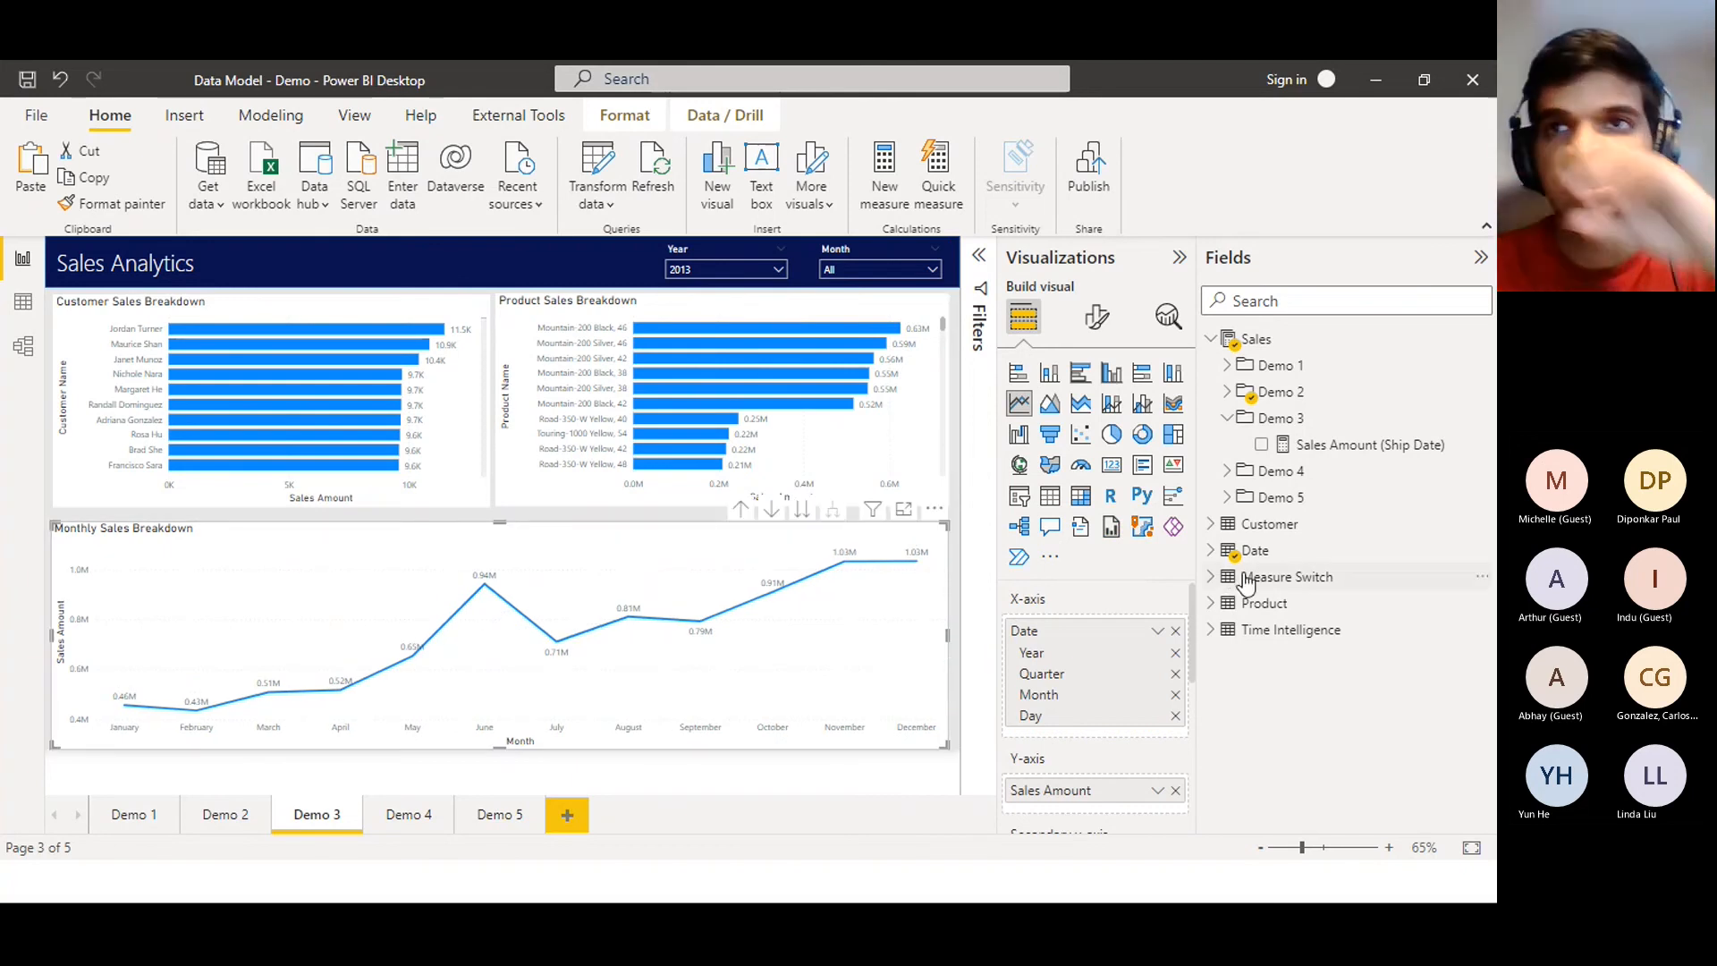
pyautogui.moveTo(1281, 447); pyautogui.dragTo(1089, 798)
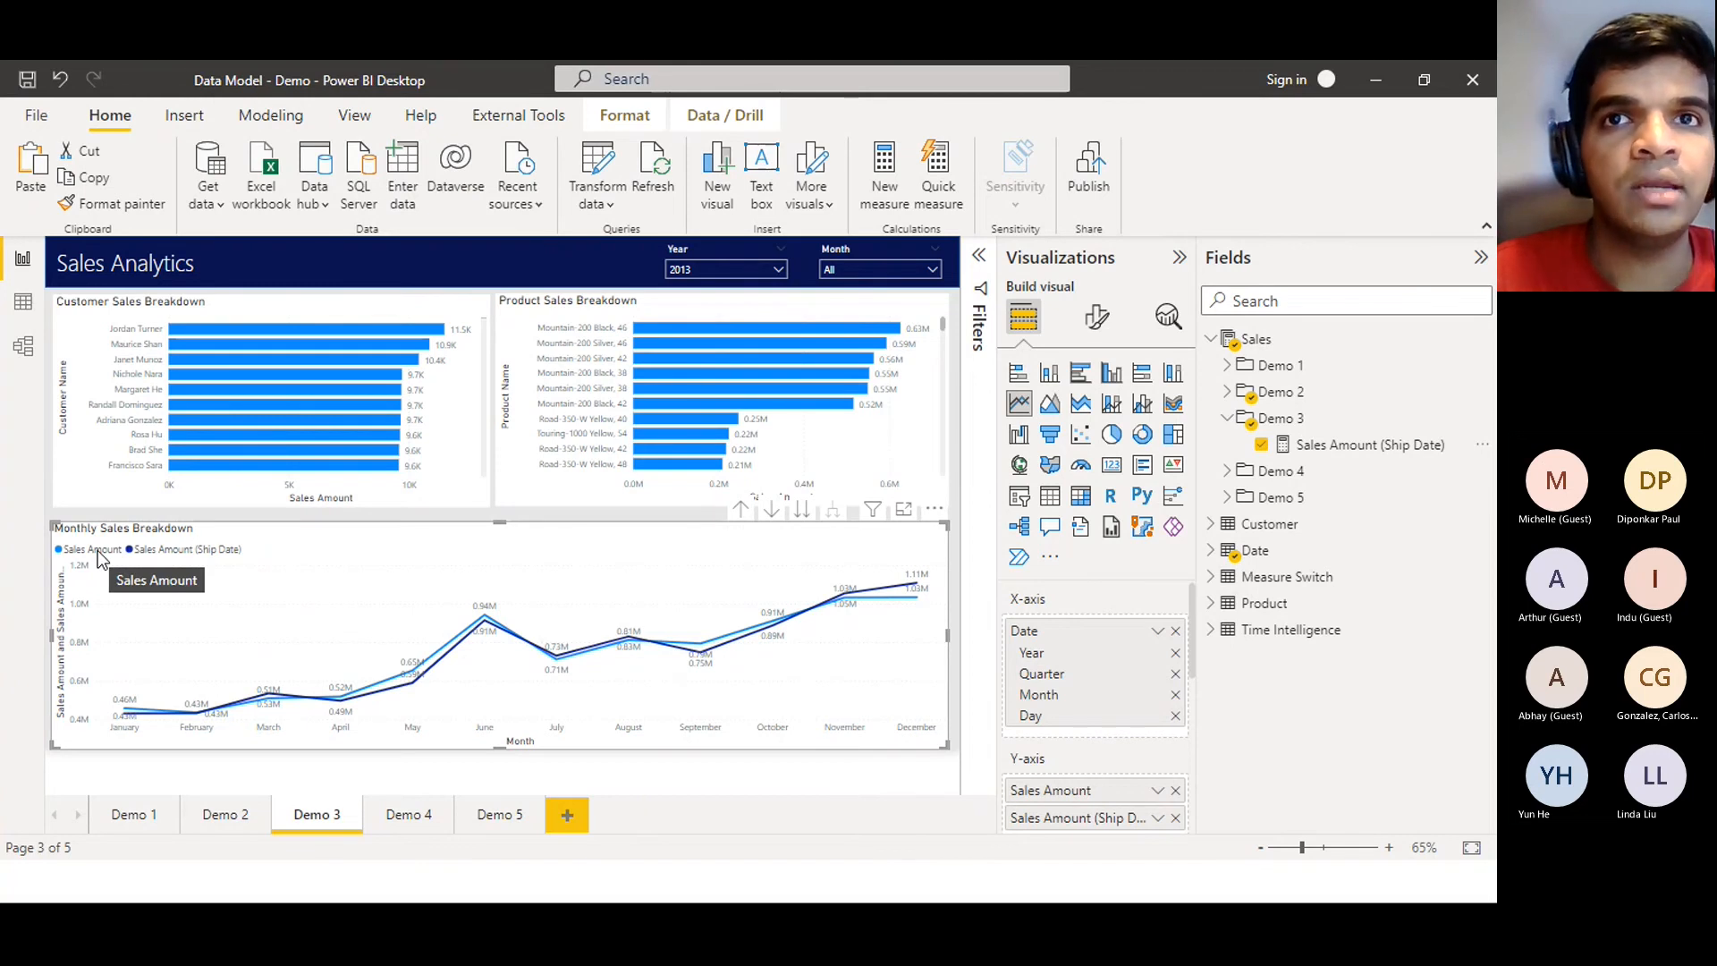
pyautogui.click(1157, 790)
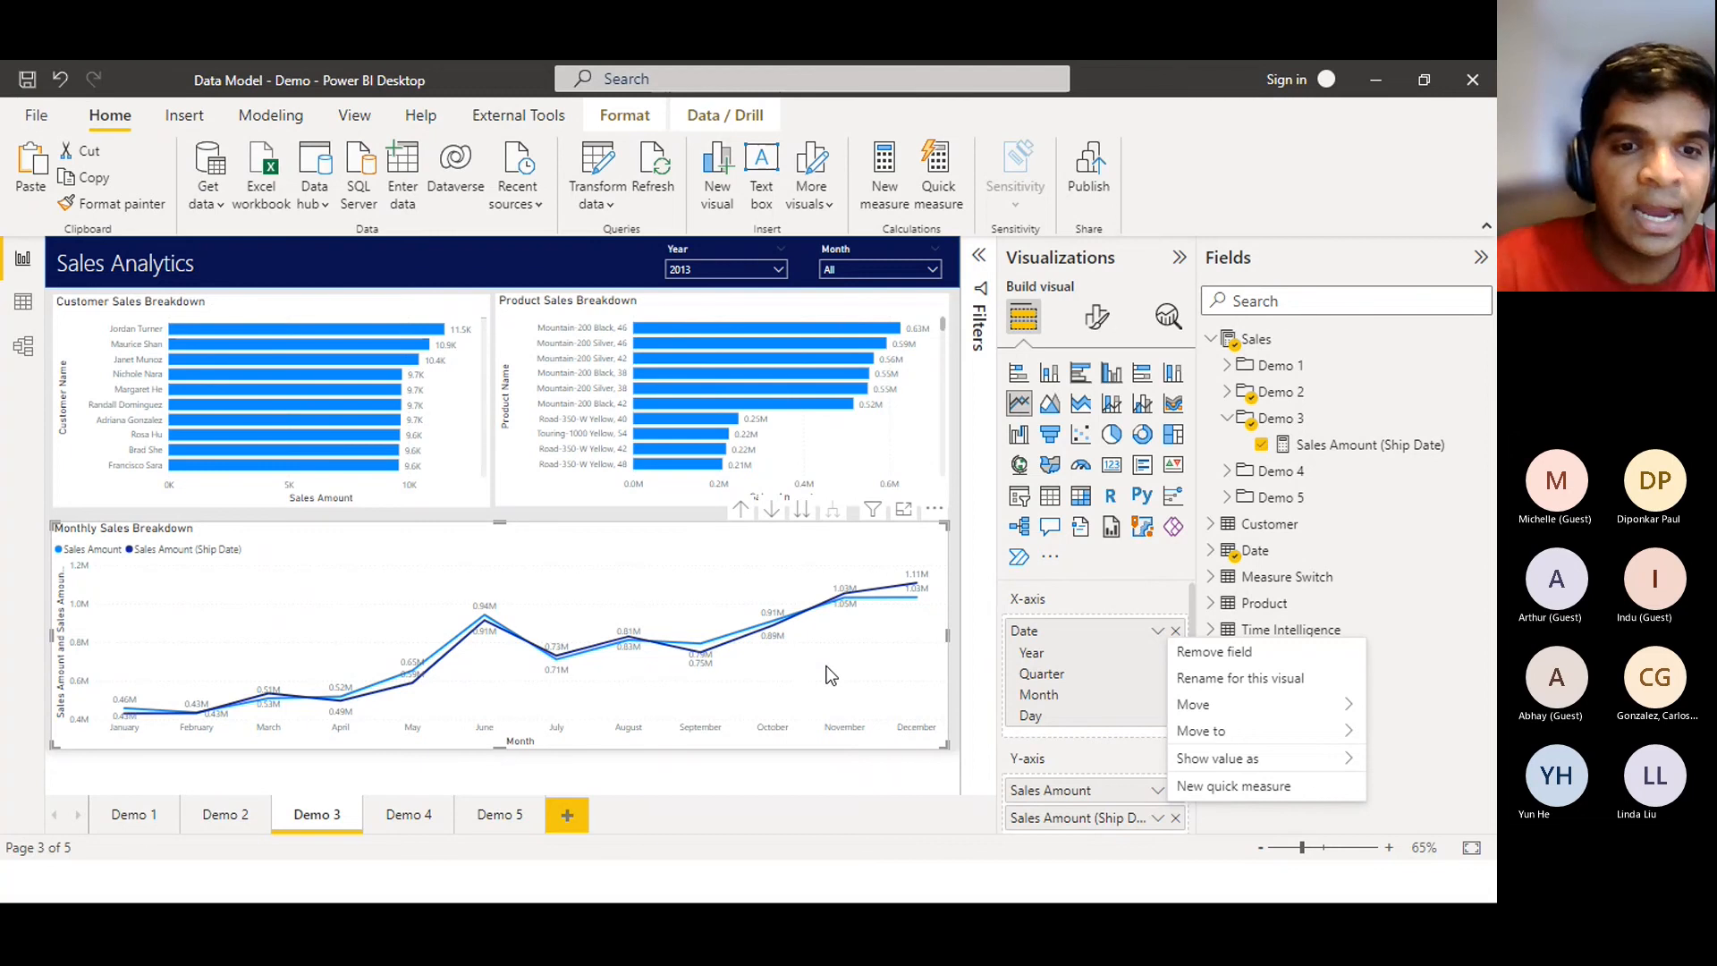
pyautogui.hotkey('alt', 'Tab')
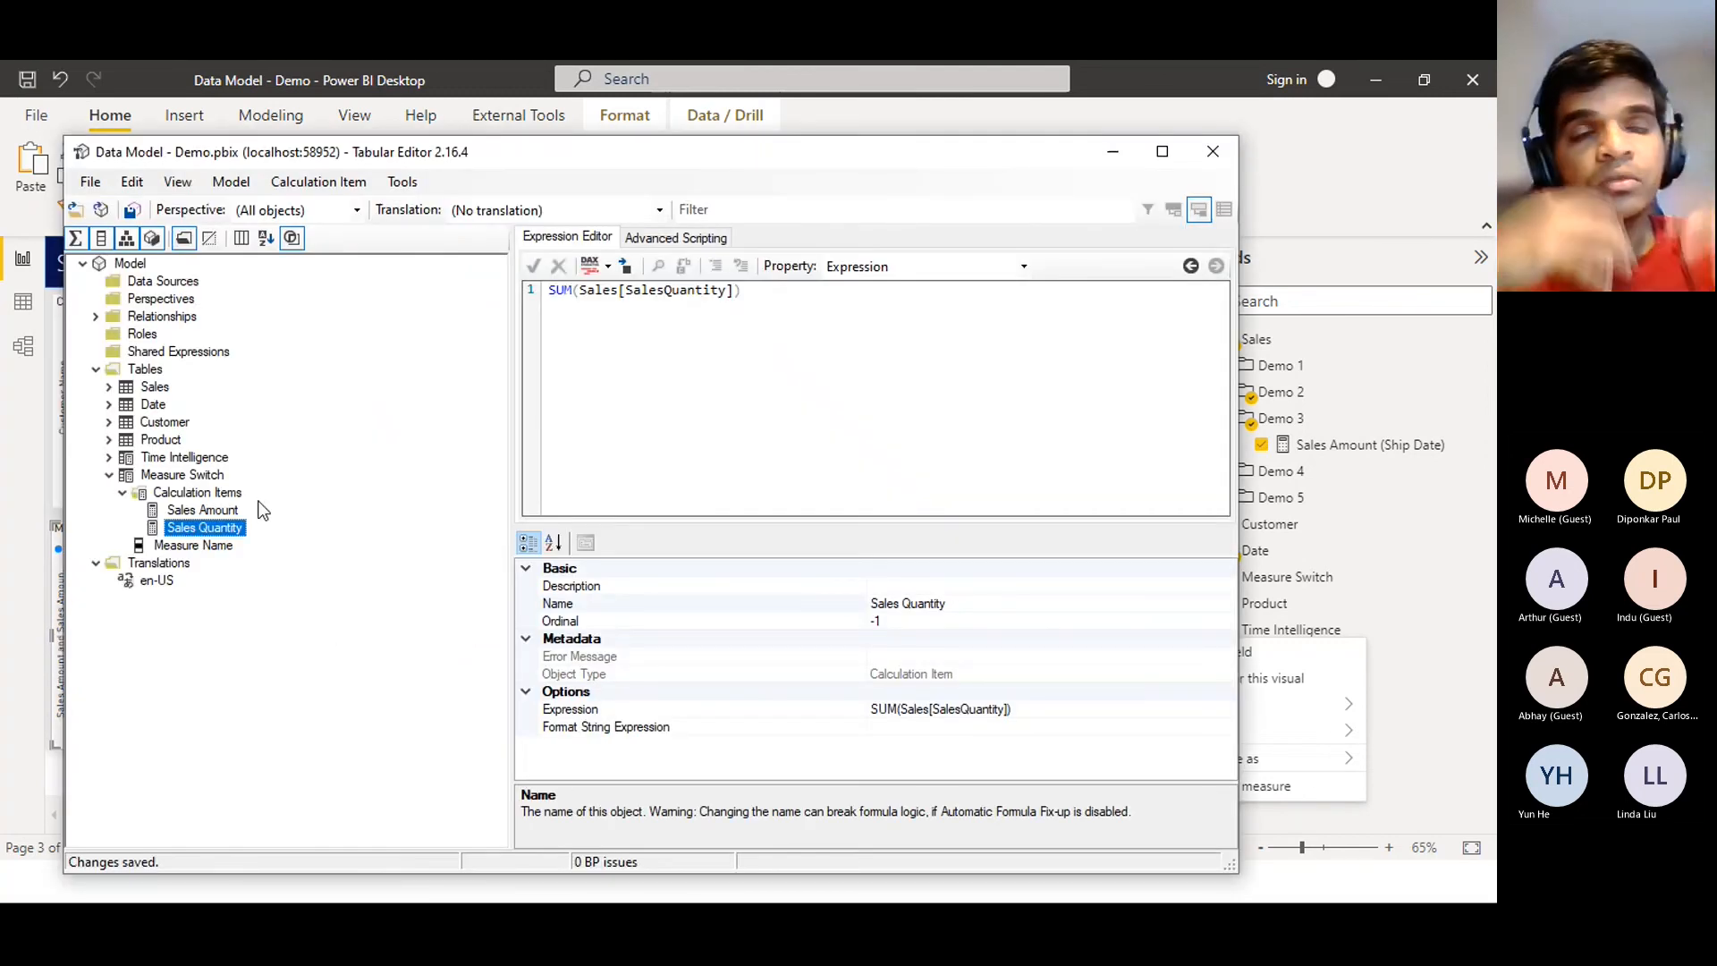
# Create a new calculation group under Tables named 'Relationship Switch'
pyautogui.click(110, 476)
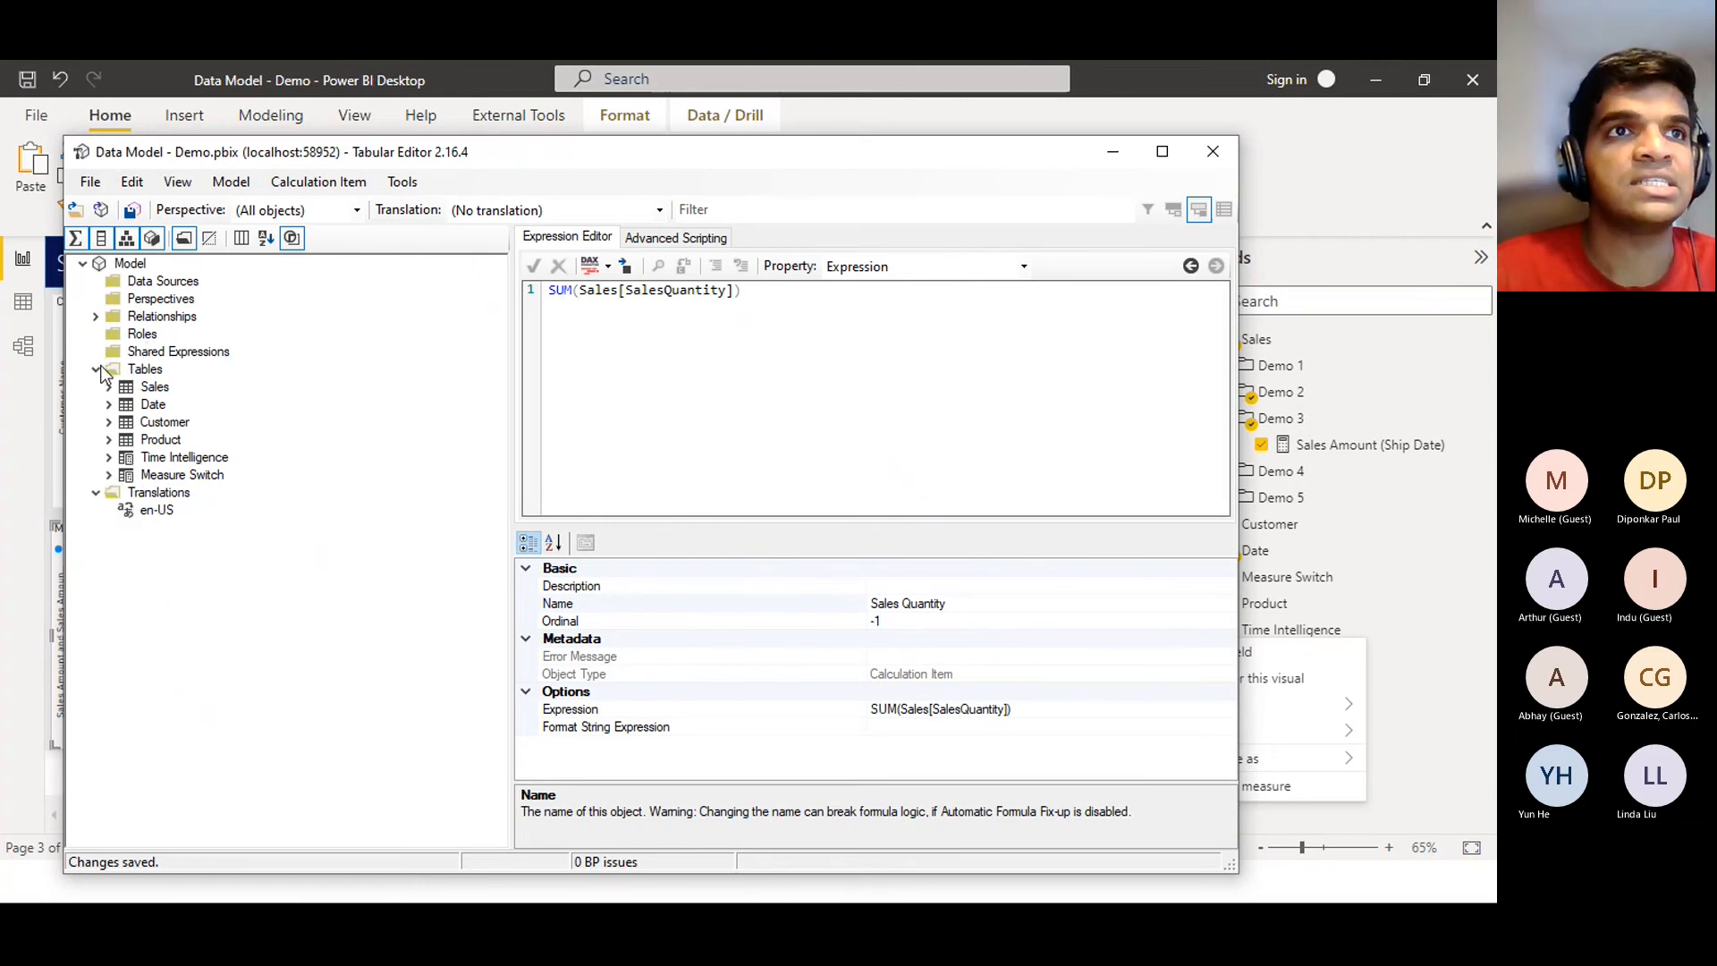
pyautogui.click(99, 368)
pyautogui.click(98, 367)
pyautogui.click(136, 370)
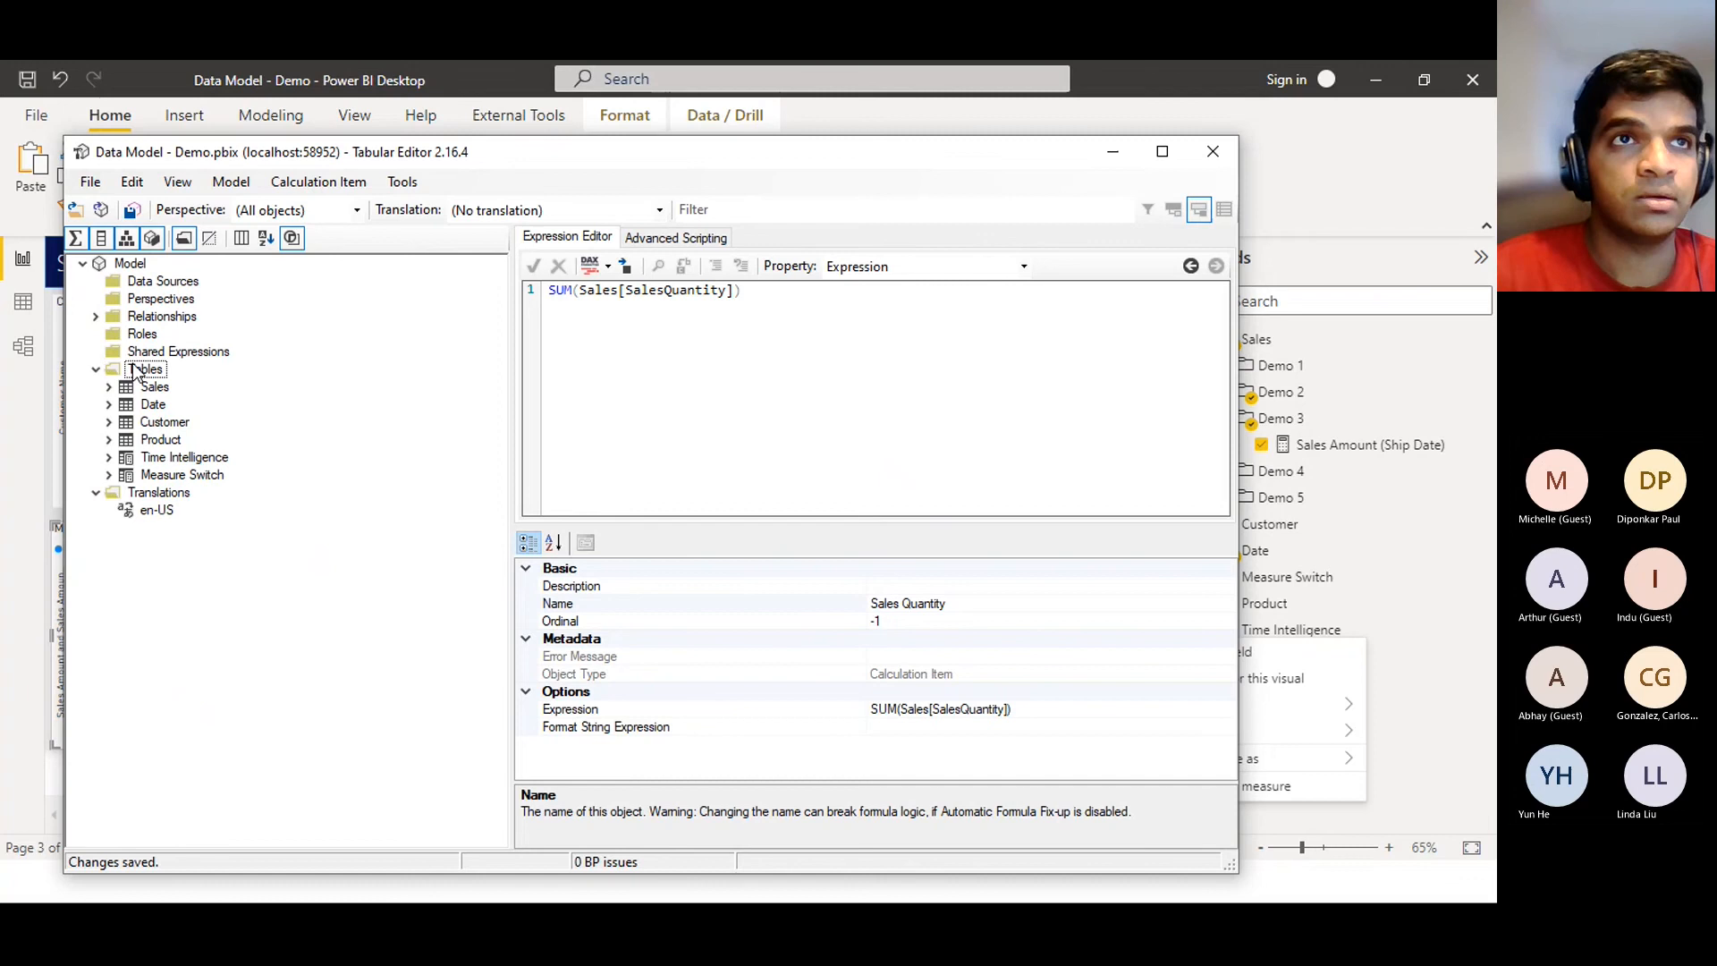
pyautogui.rightClick(135, 369)
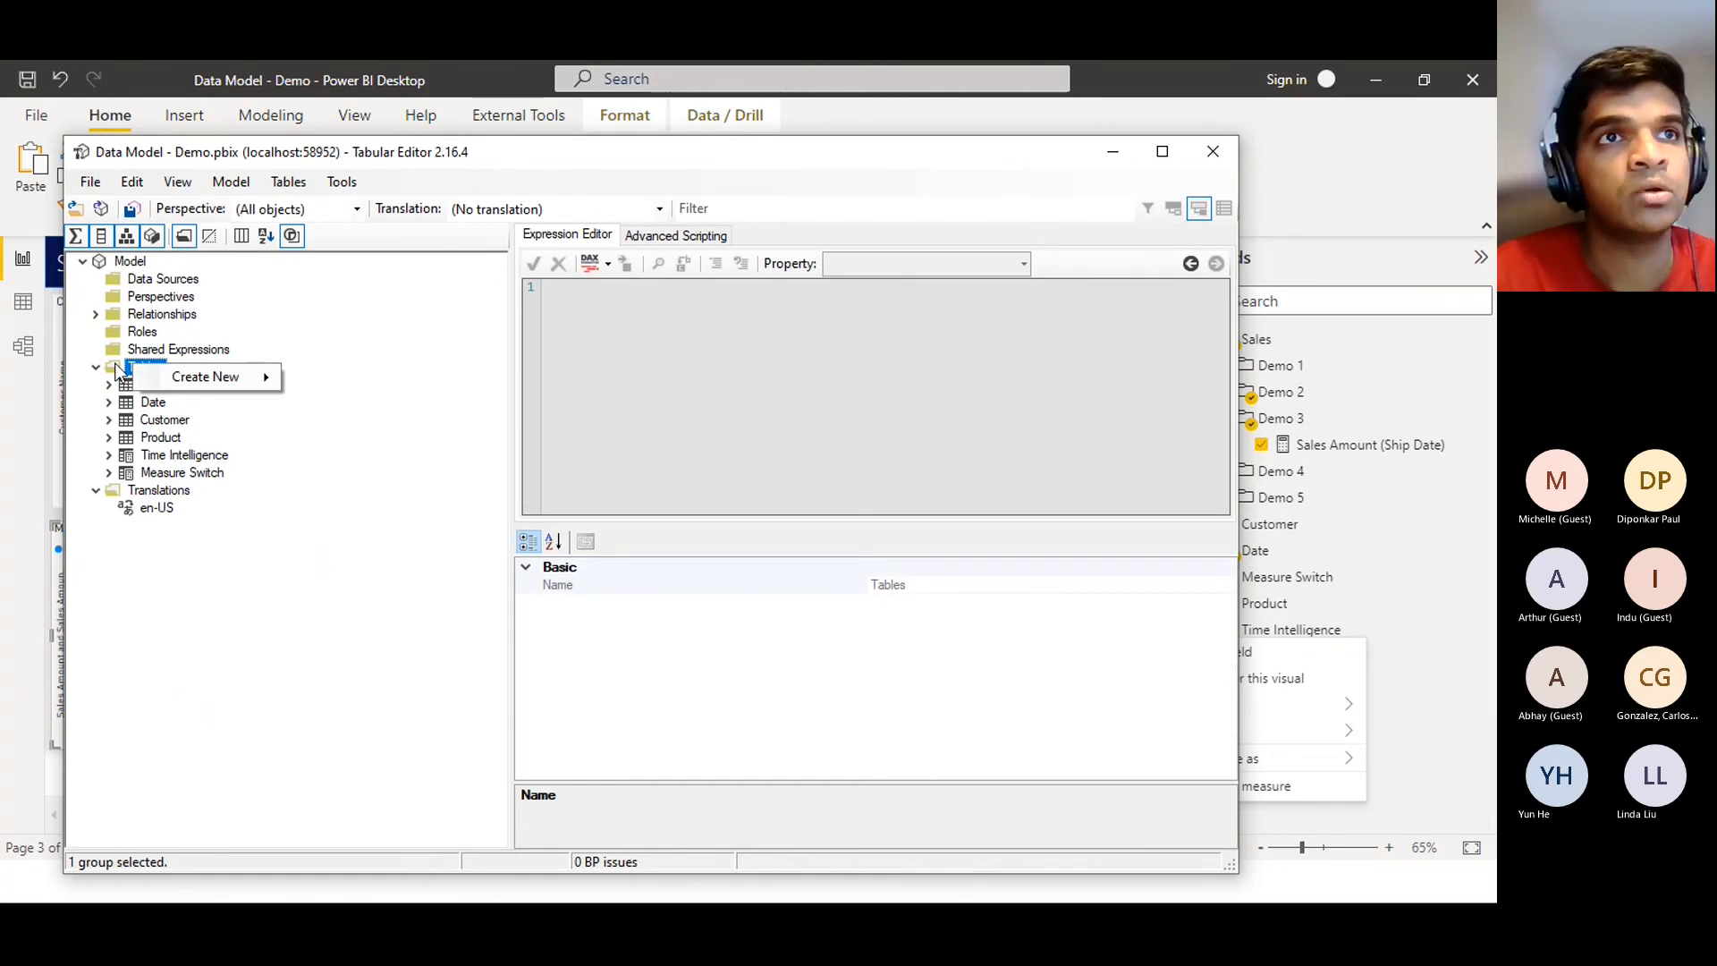
pyautogui.press('Escape')
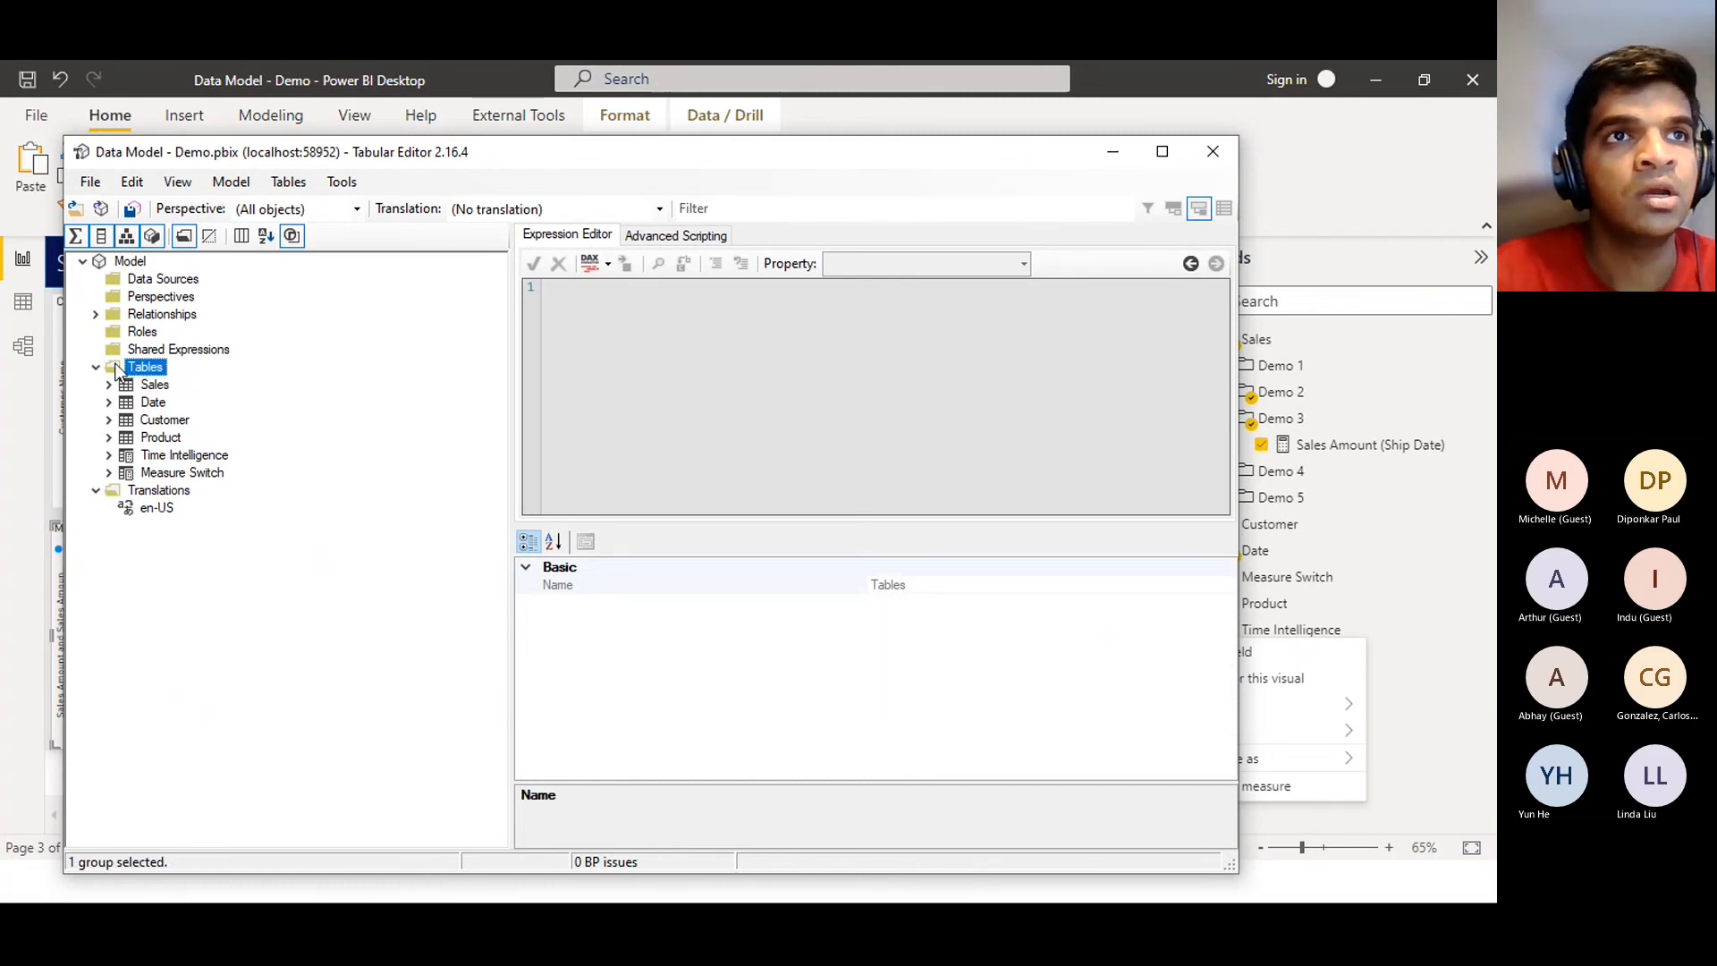
pyautogui.rightClick(162, 366)
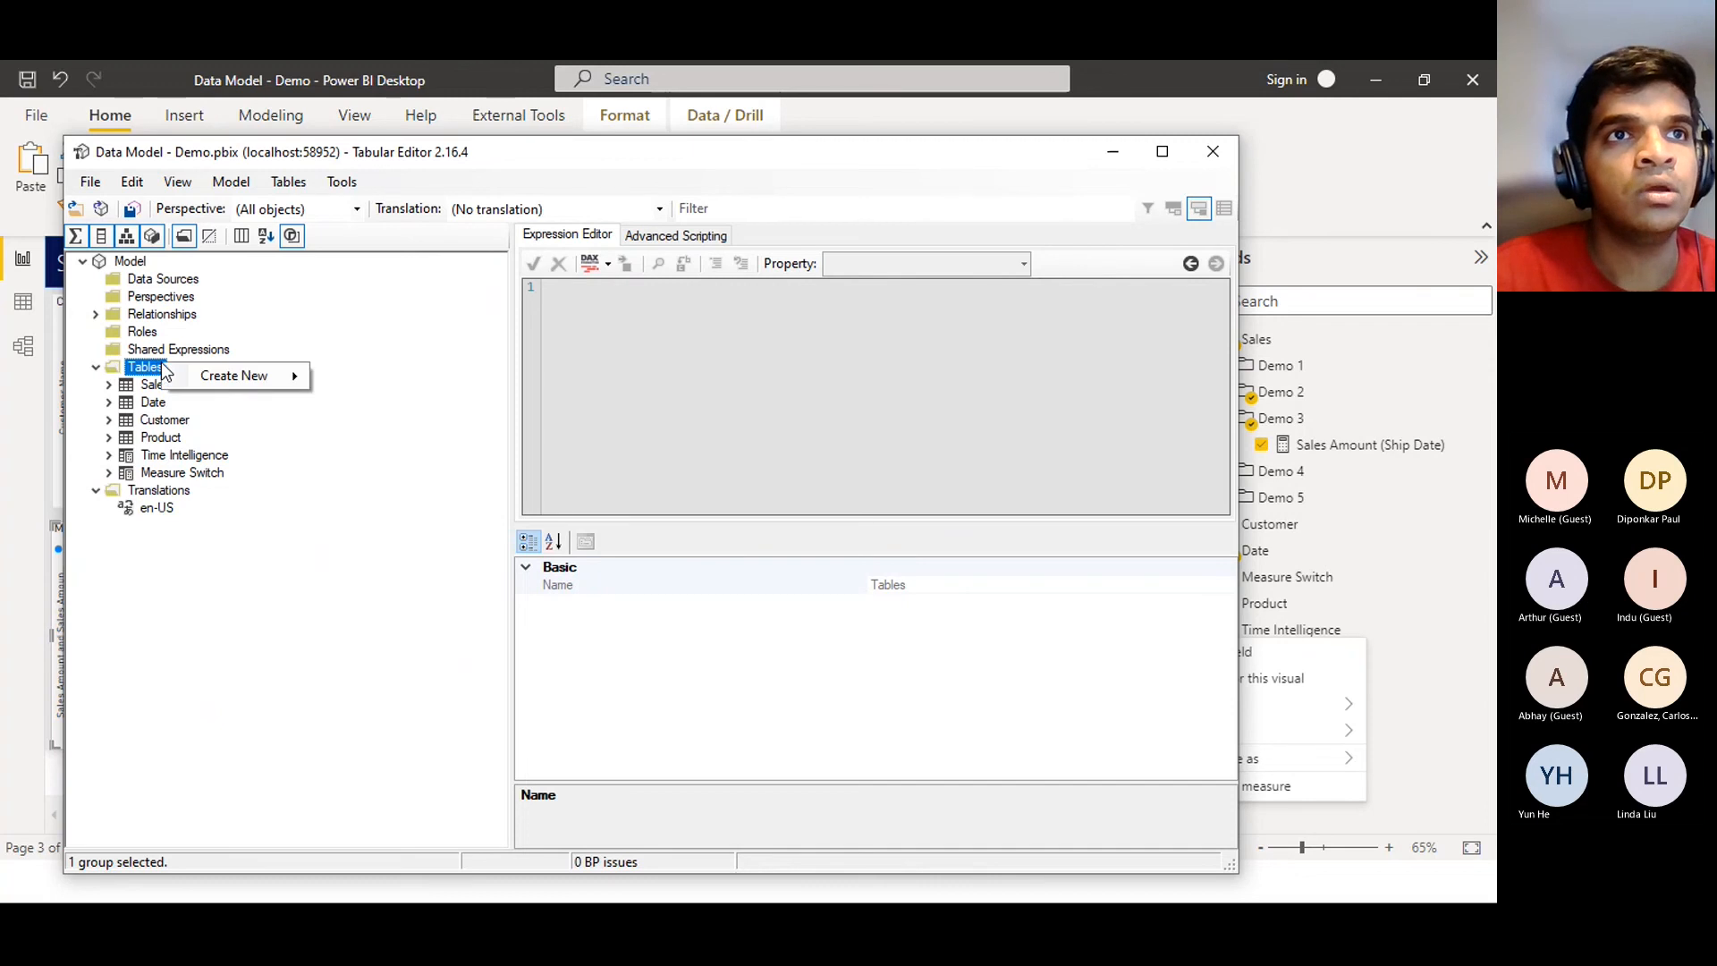
pyautogui.moveTo(189, 376)
pyautogui.click(403, 429)
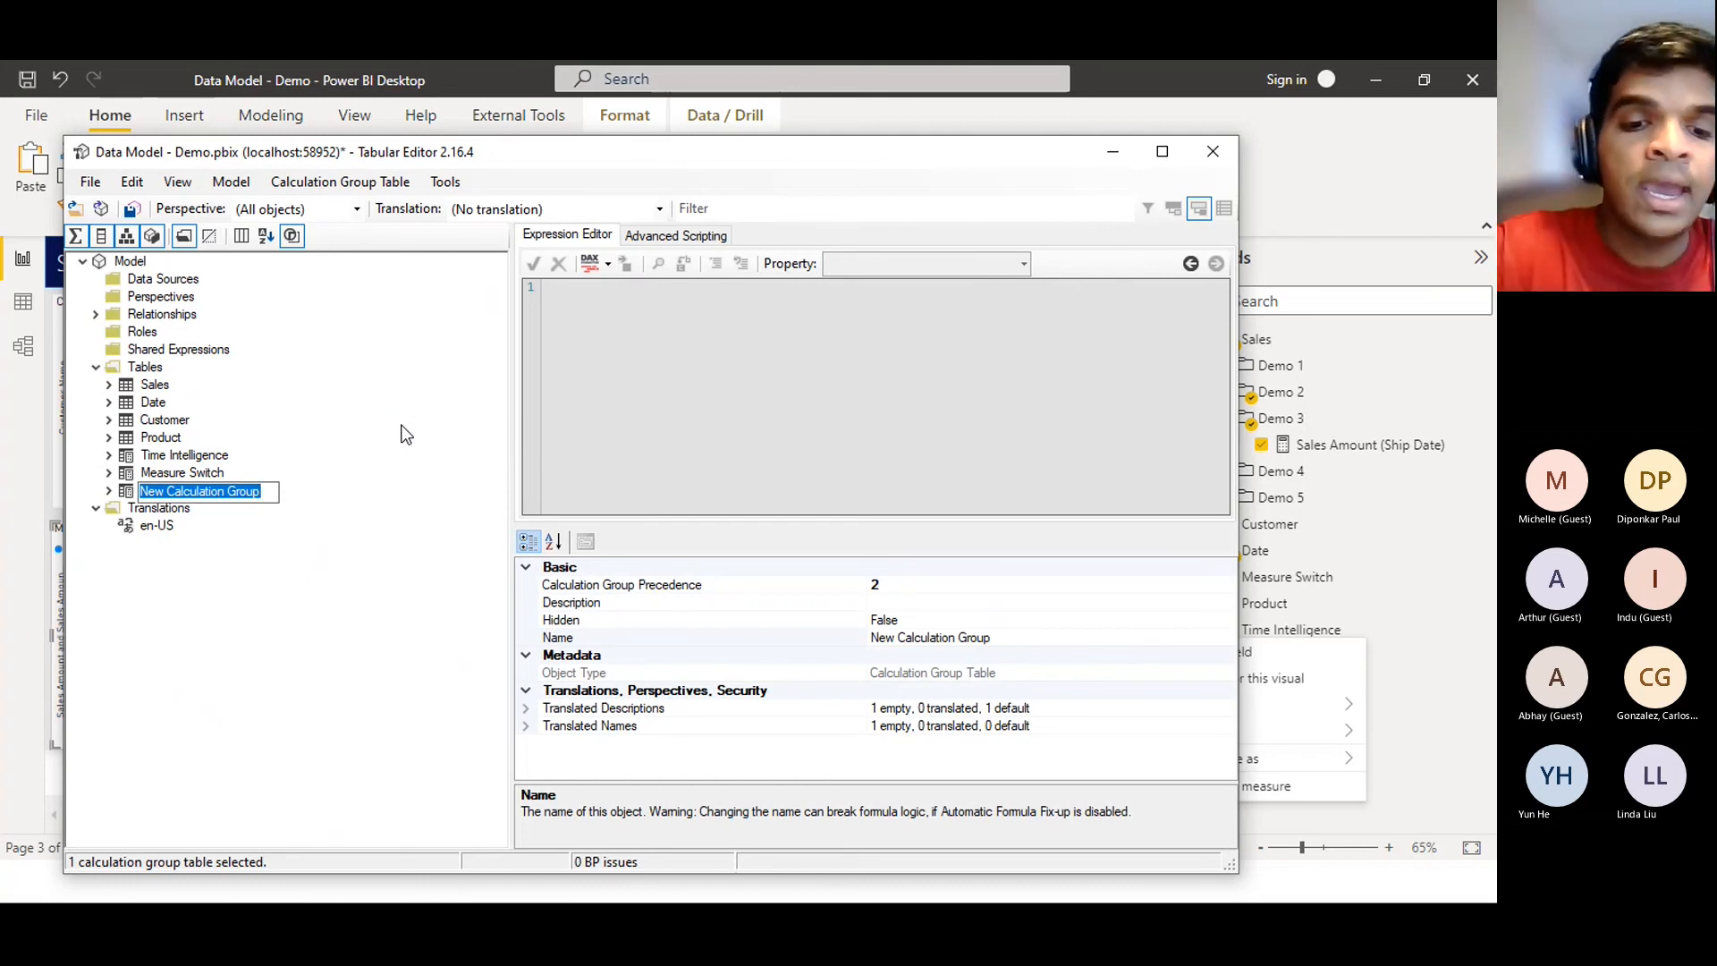
pyautogui.write('Relation')
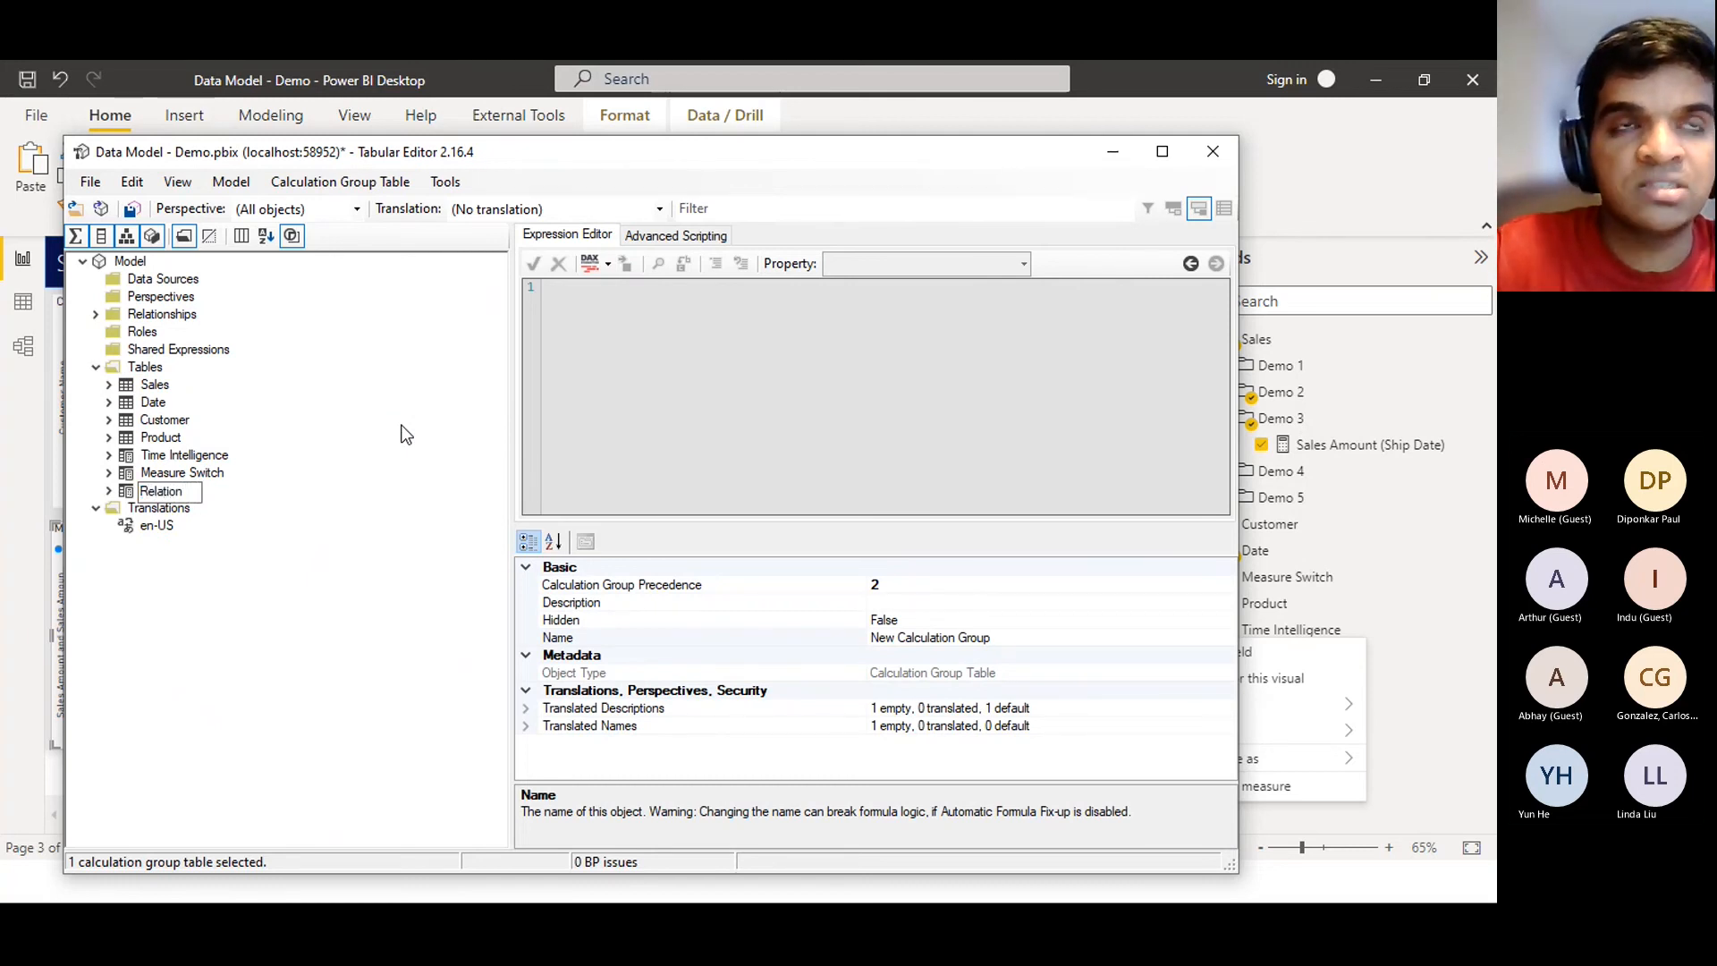
pyautogui.write('ship Switch')
pyautogui.press('Return')
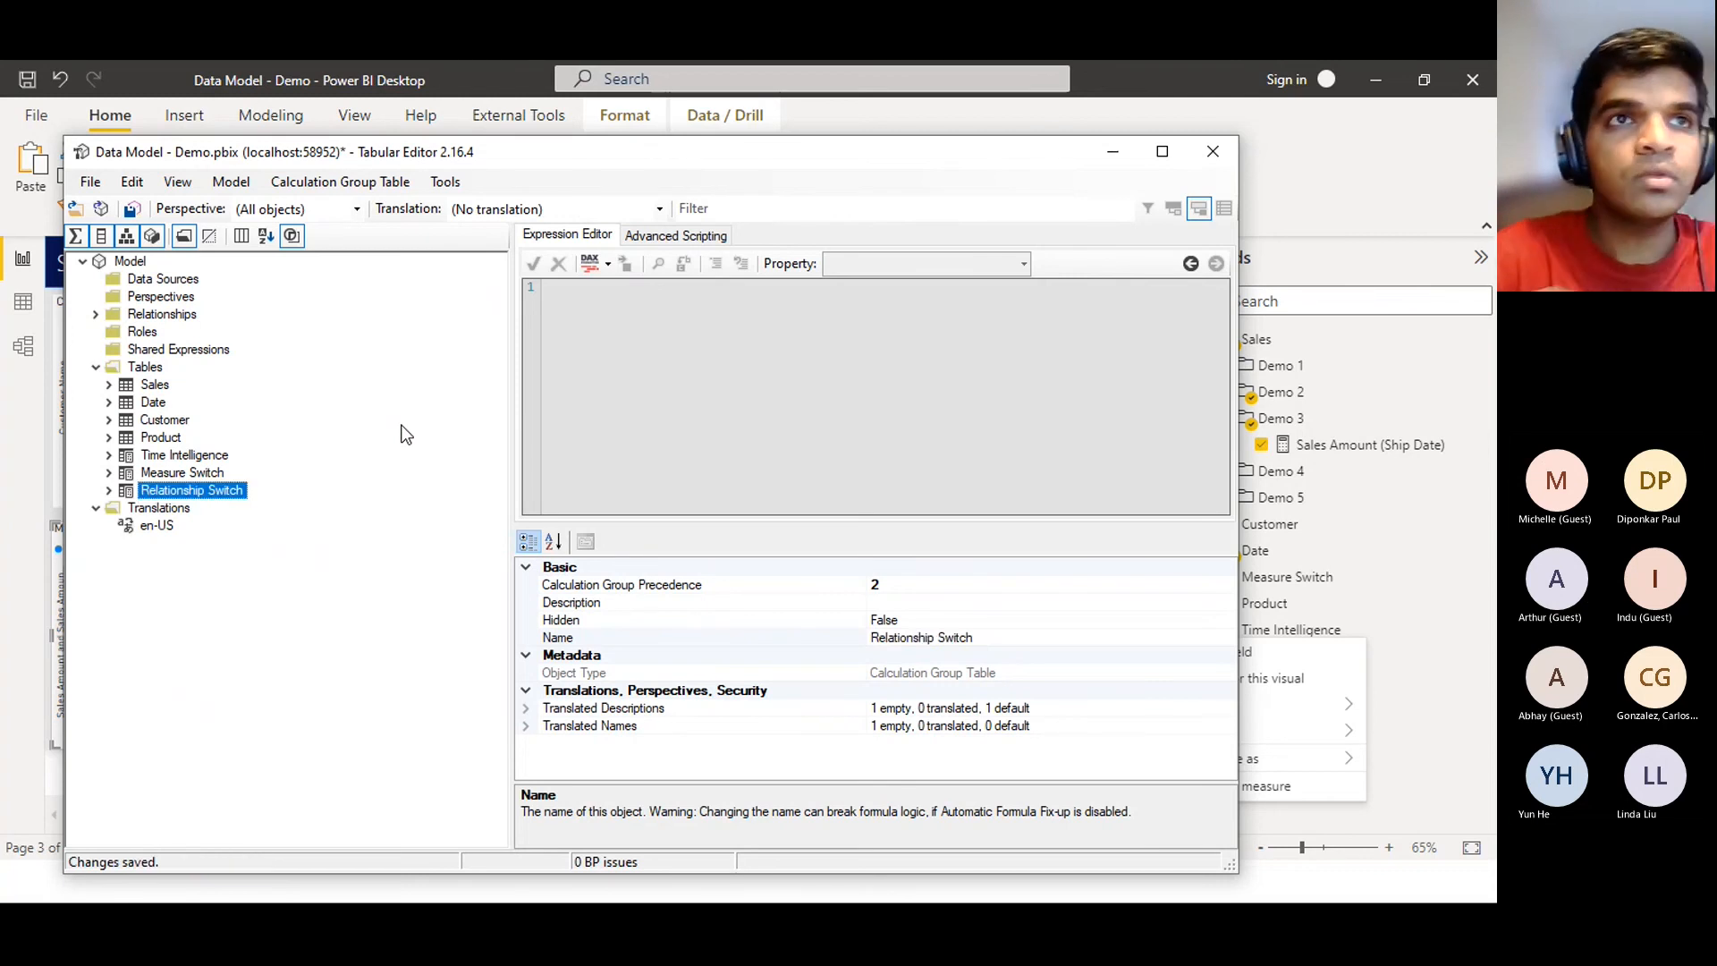
# Rename the group's Name column to 'Relationship Name'
pyautogui.click(112, 491)
pyautogui.click(153, 526)
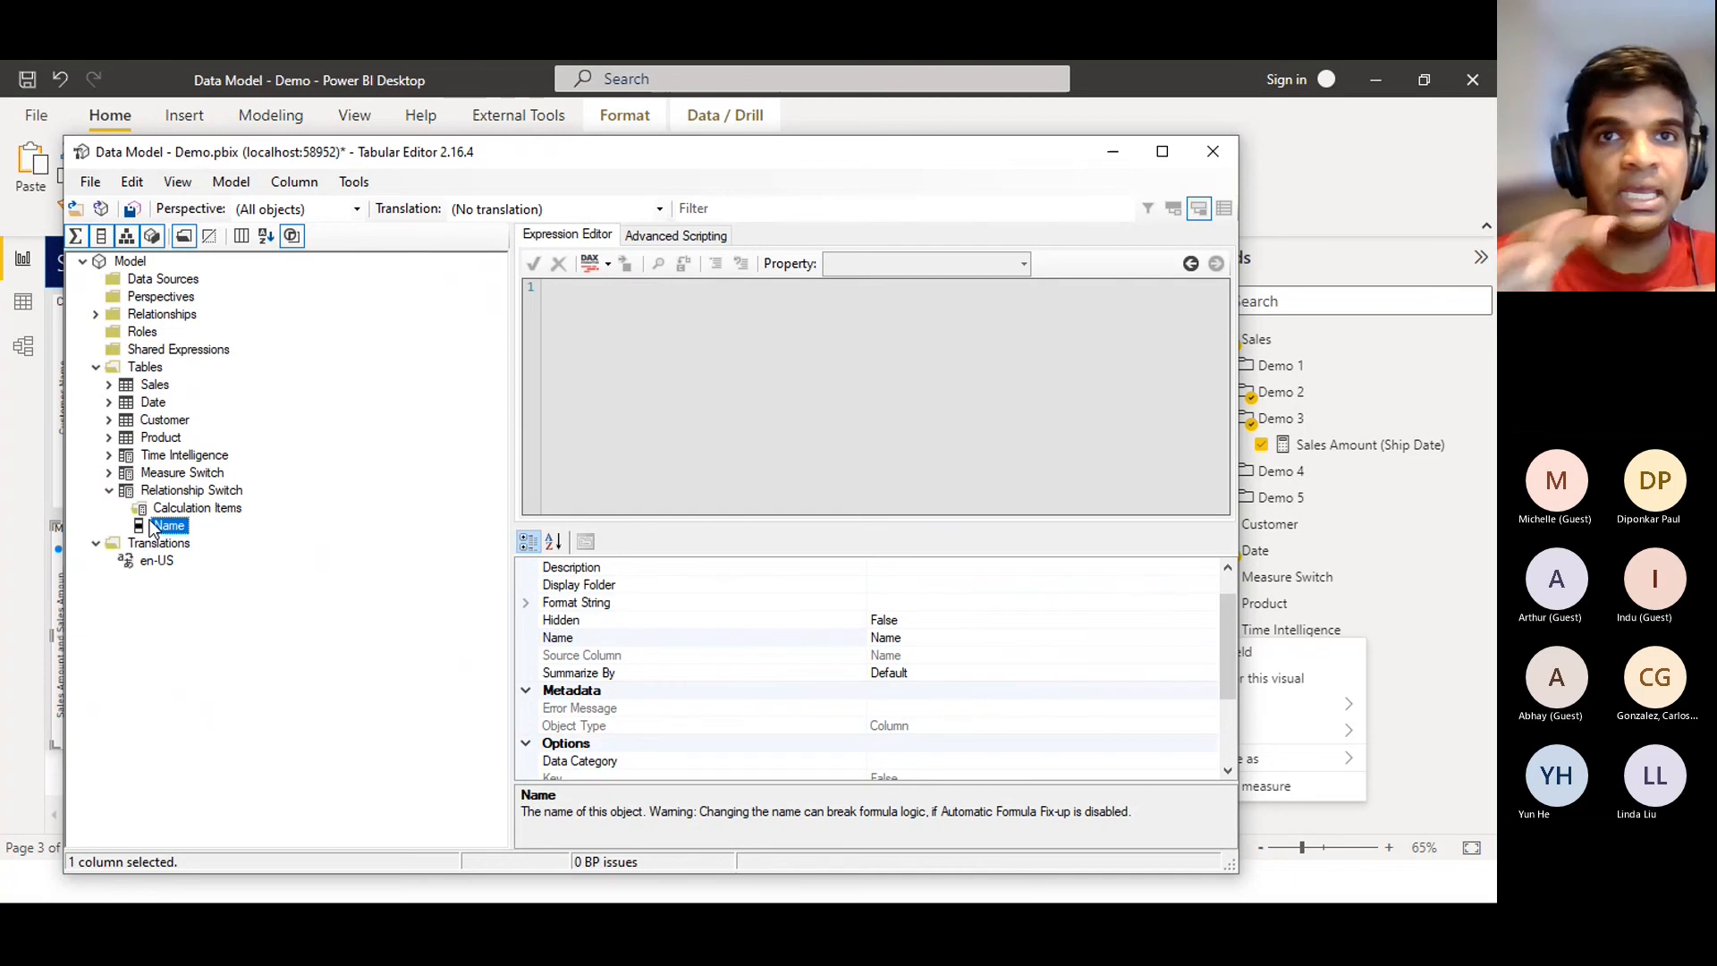
pyautogui.click(909, 637)
pyautogui.press('BackSpace')
pyautogui.press('BackSpace')
pyautogui.press('BackSpace')
pyautogui.press('BackSpace')
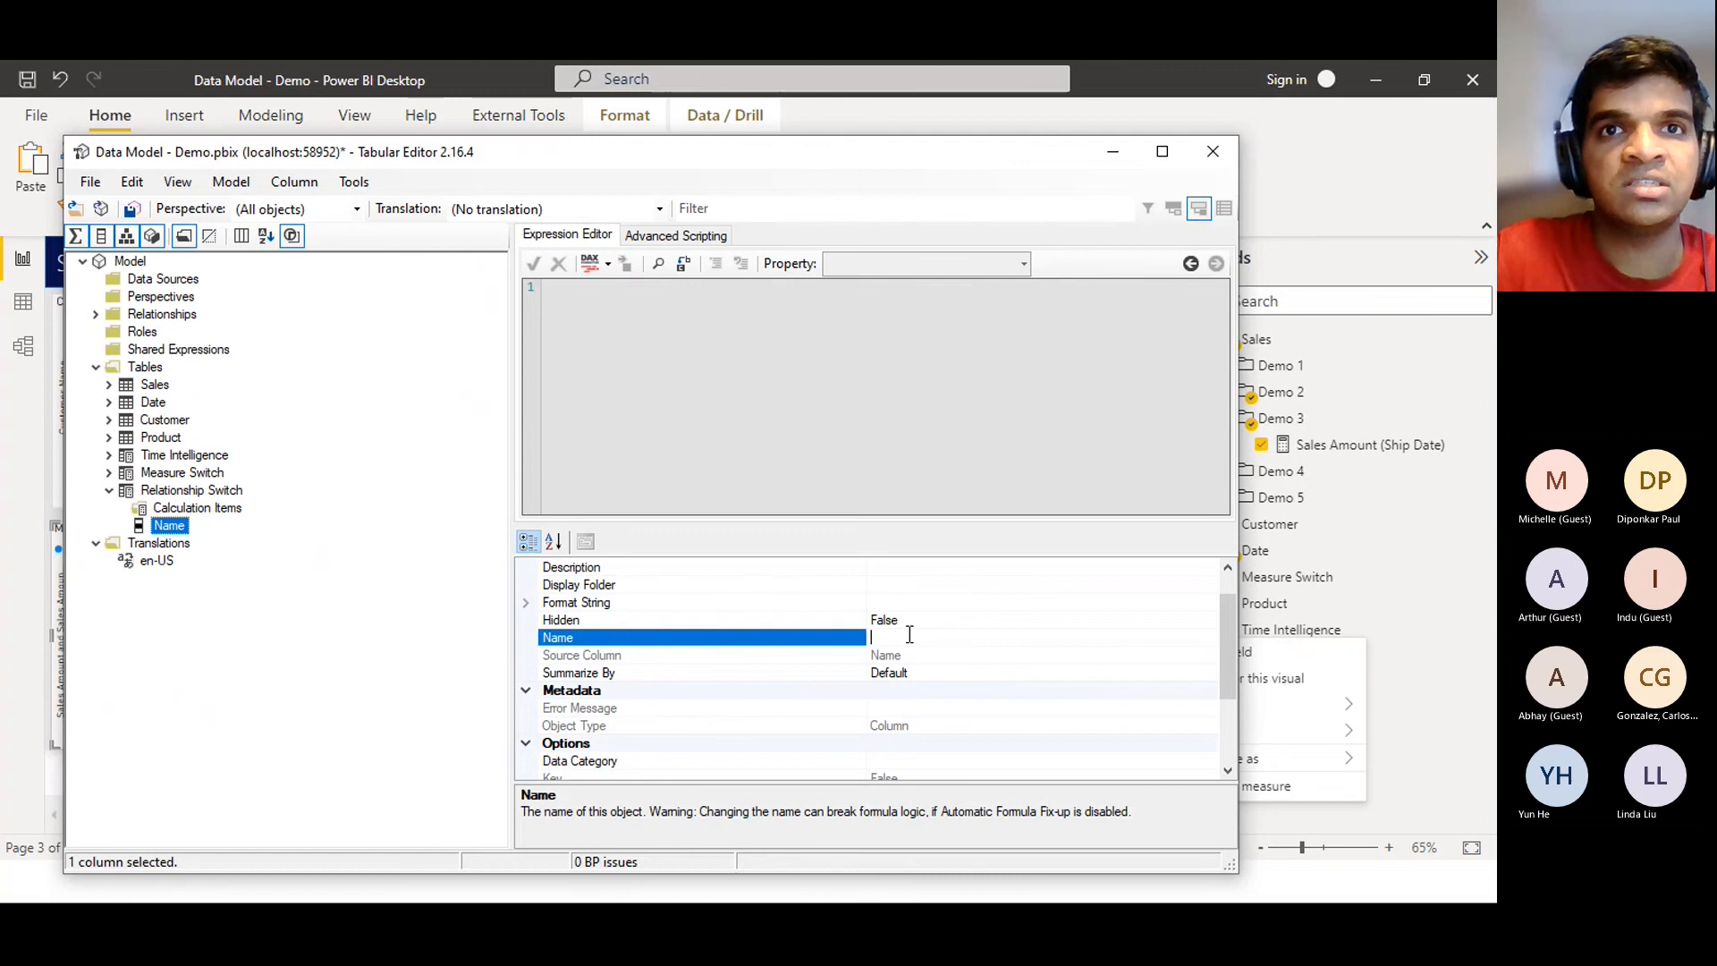
pyautogui.write('Relat')
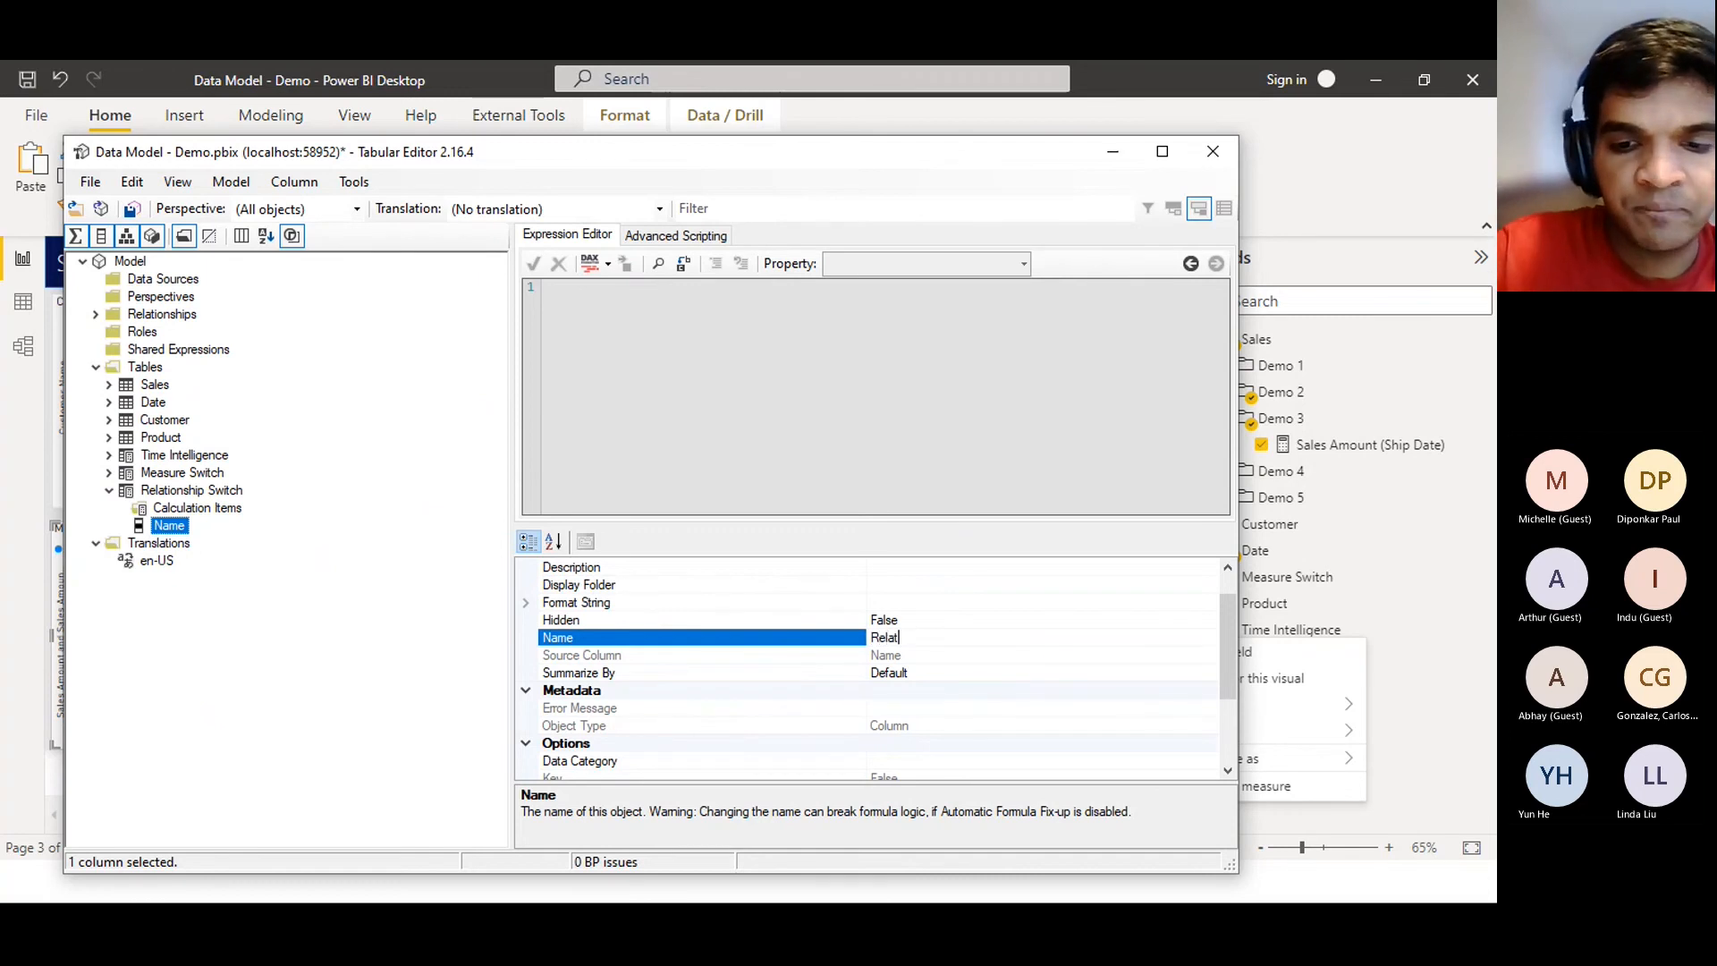
pyautogui.write('ionship Name')
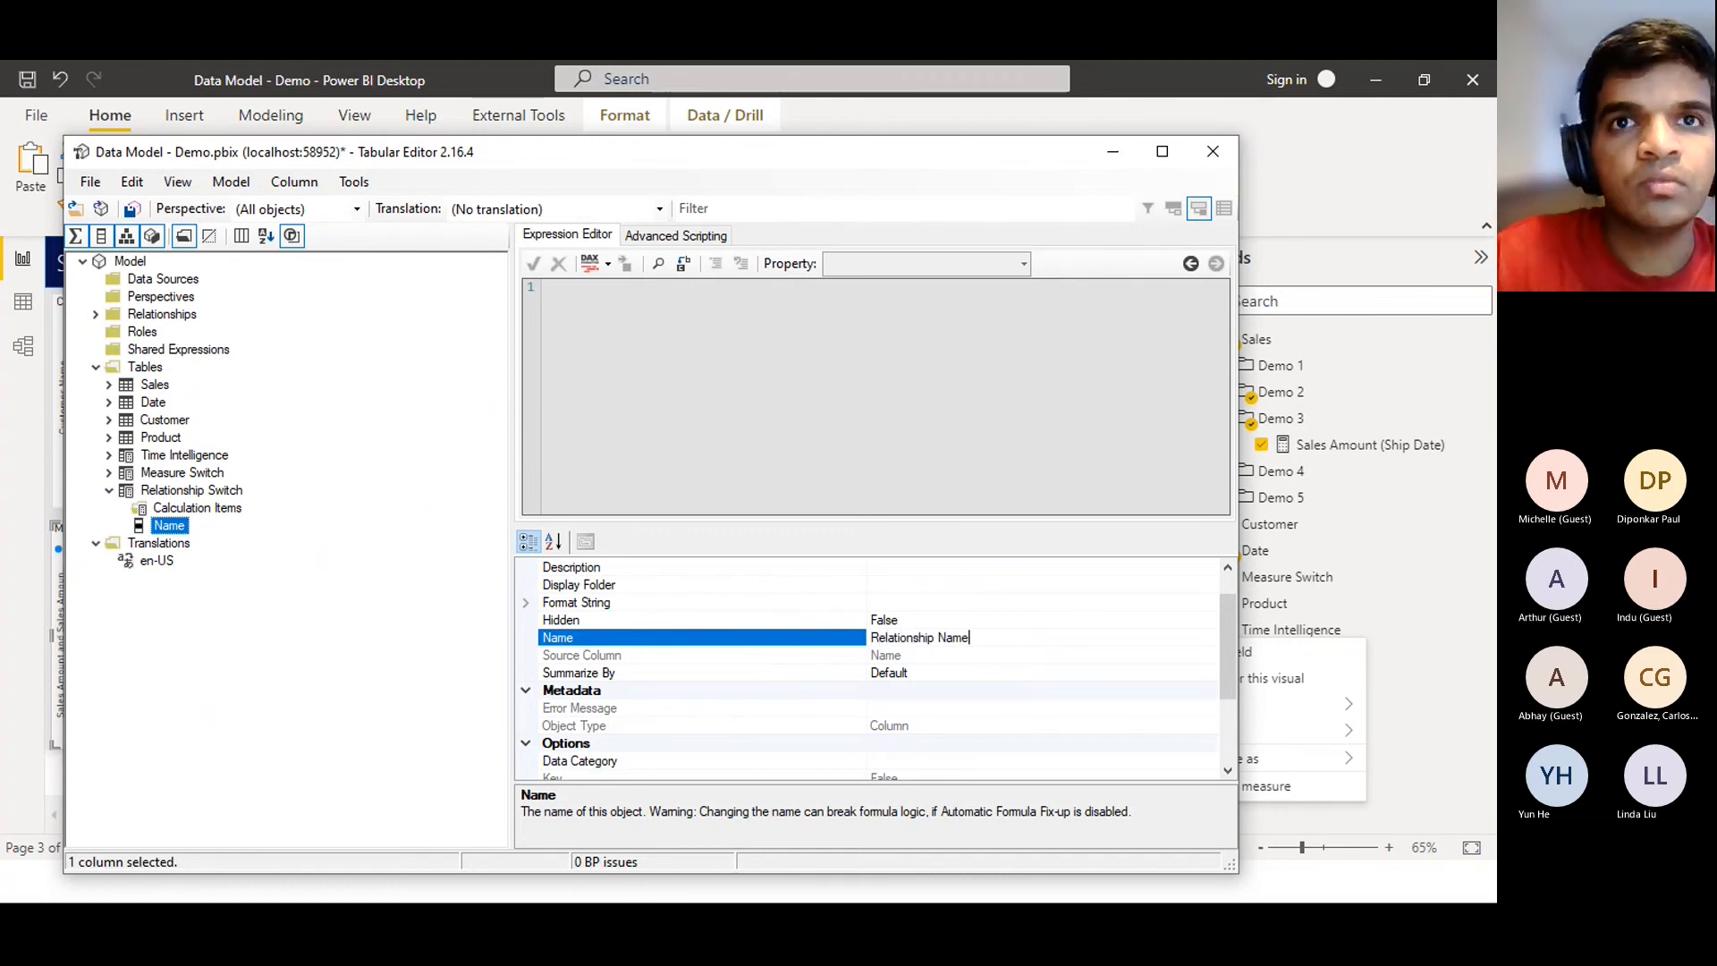
pyautogui.press('Return')
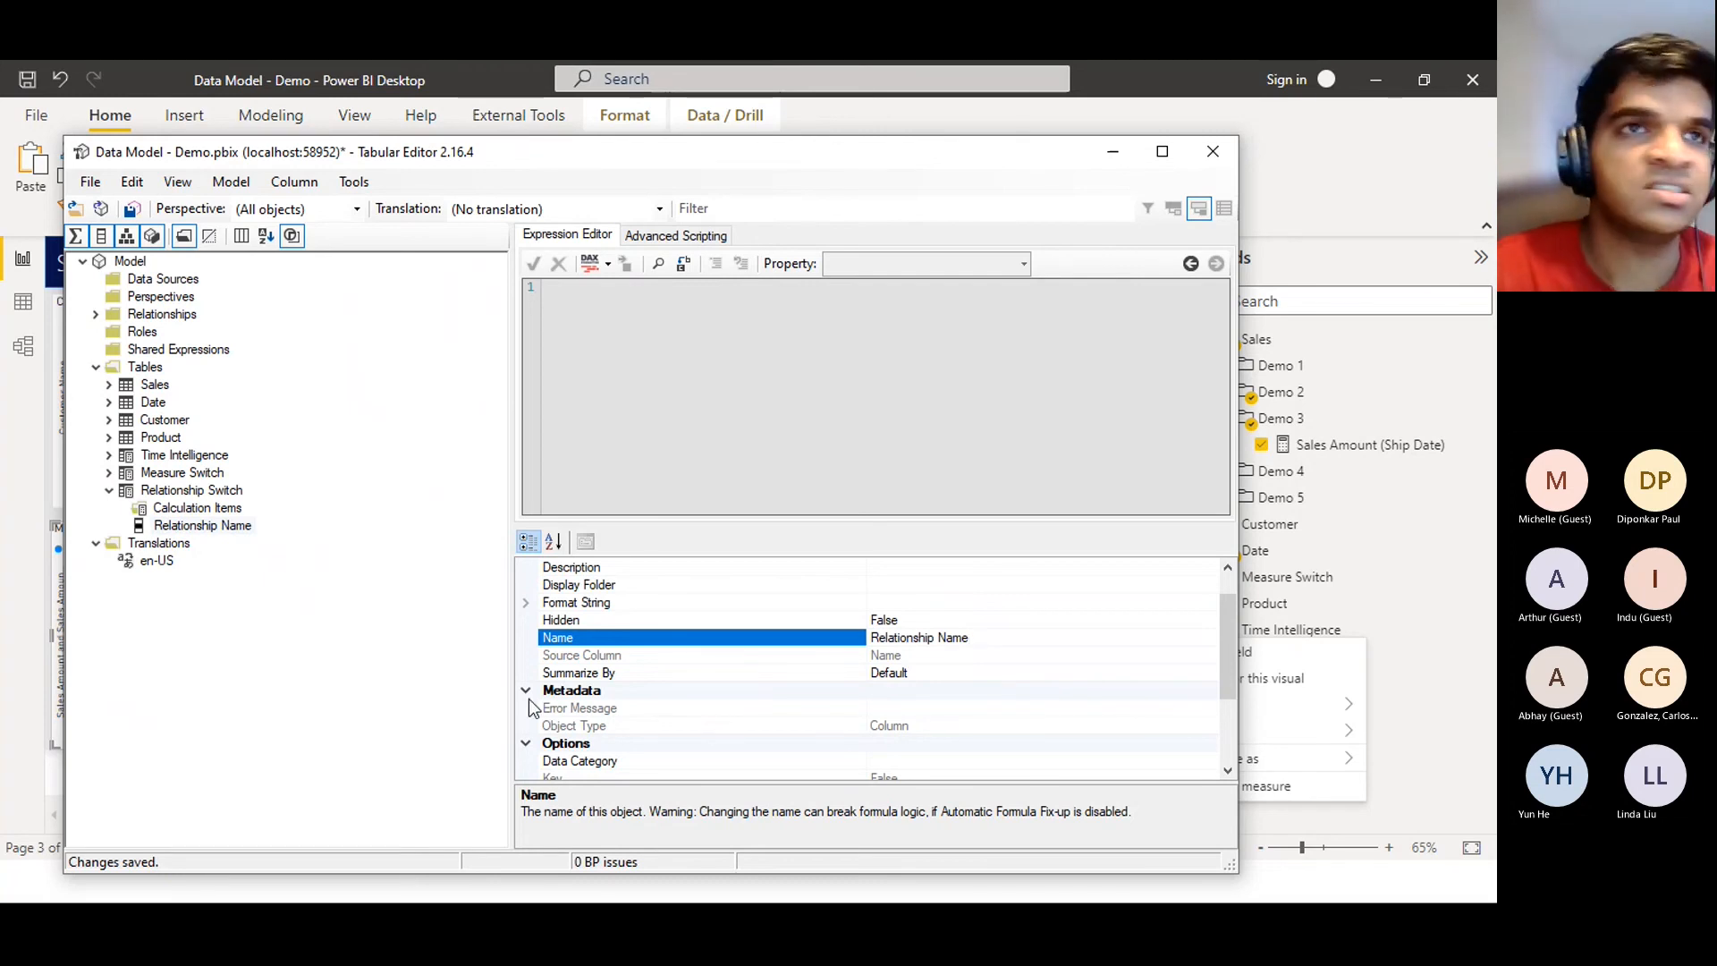
pyautogui.click(442, 660)
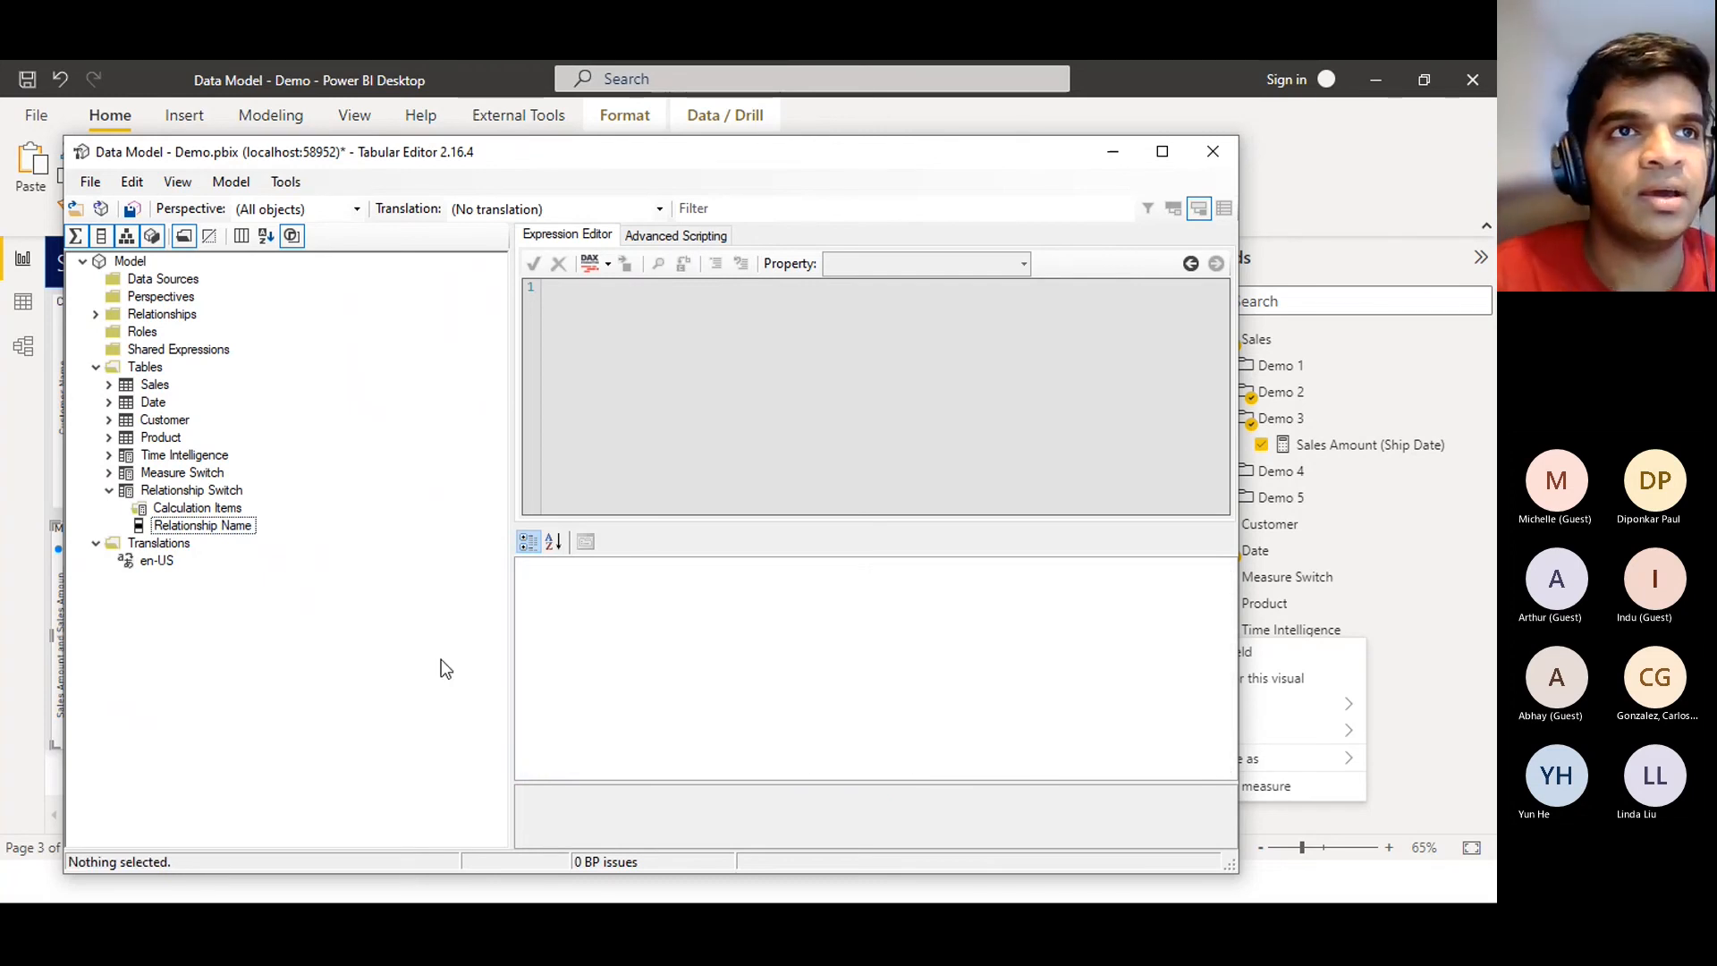
# Add two calculation items, 'Order Date' and 'Ship Date', to Relationship Switch
pyautogui.click(212, 508)
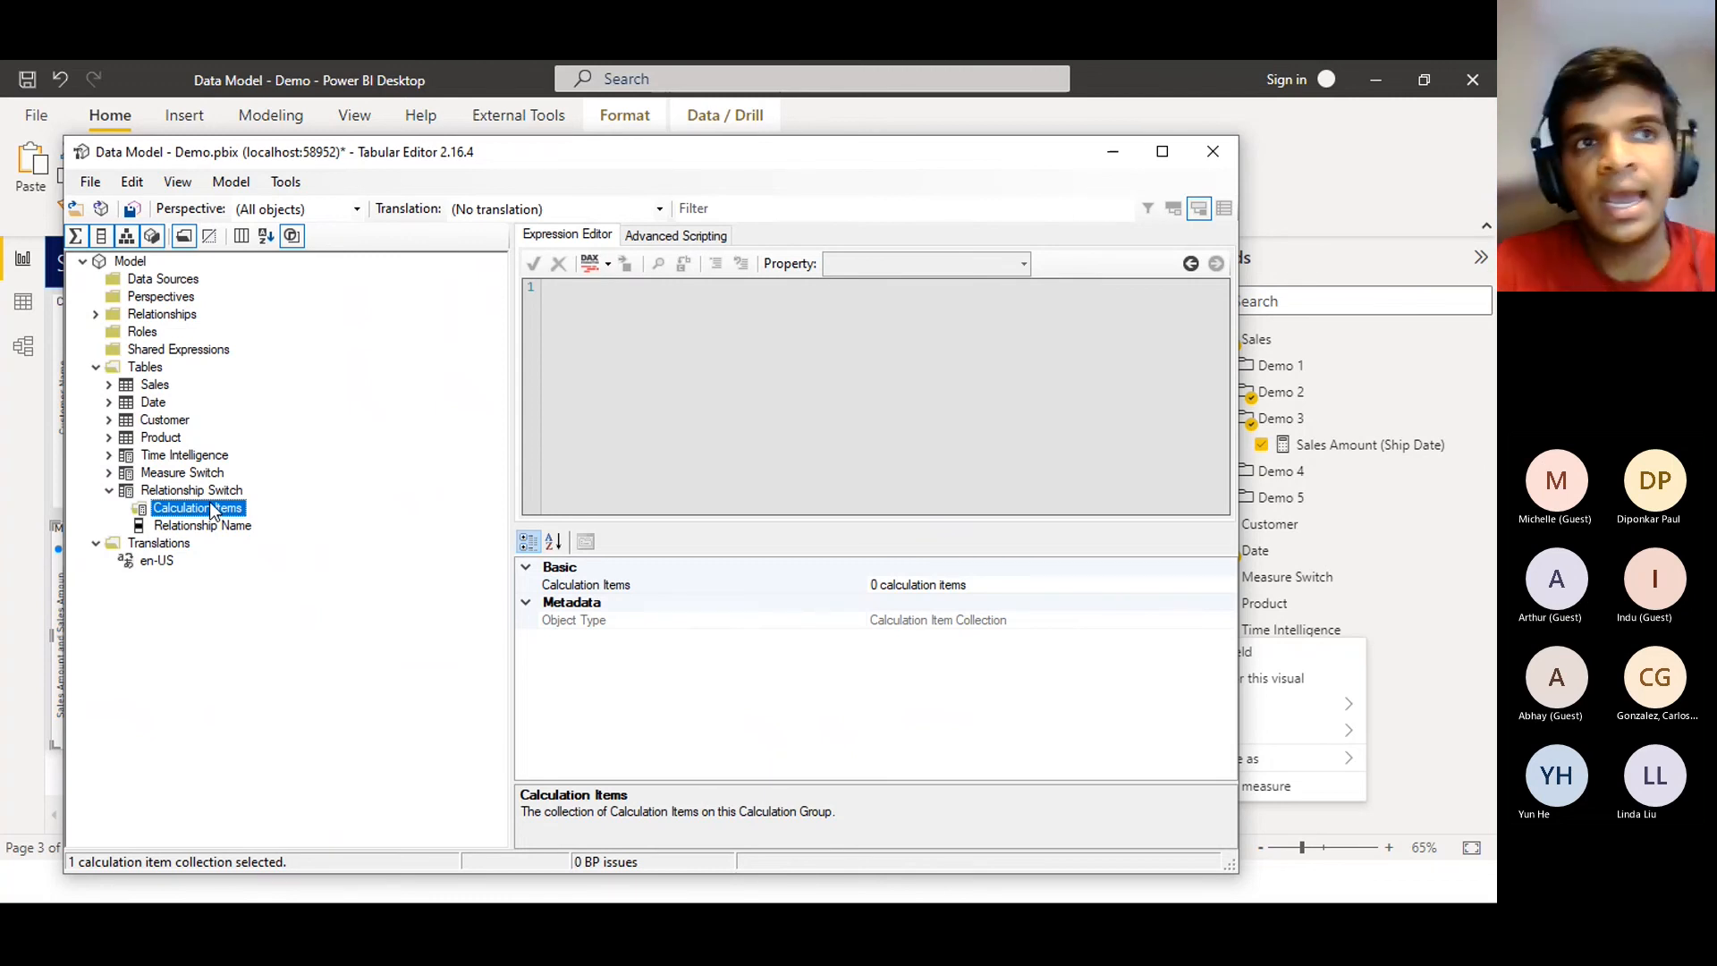
pyautogui.rightClick(212, 510)
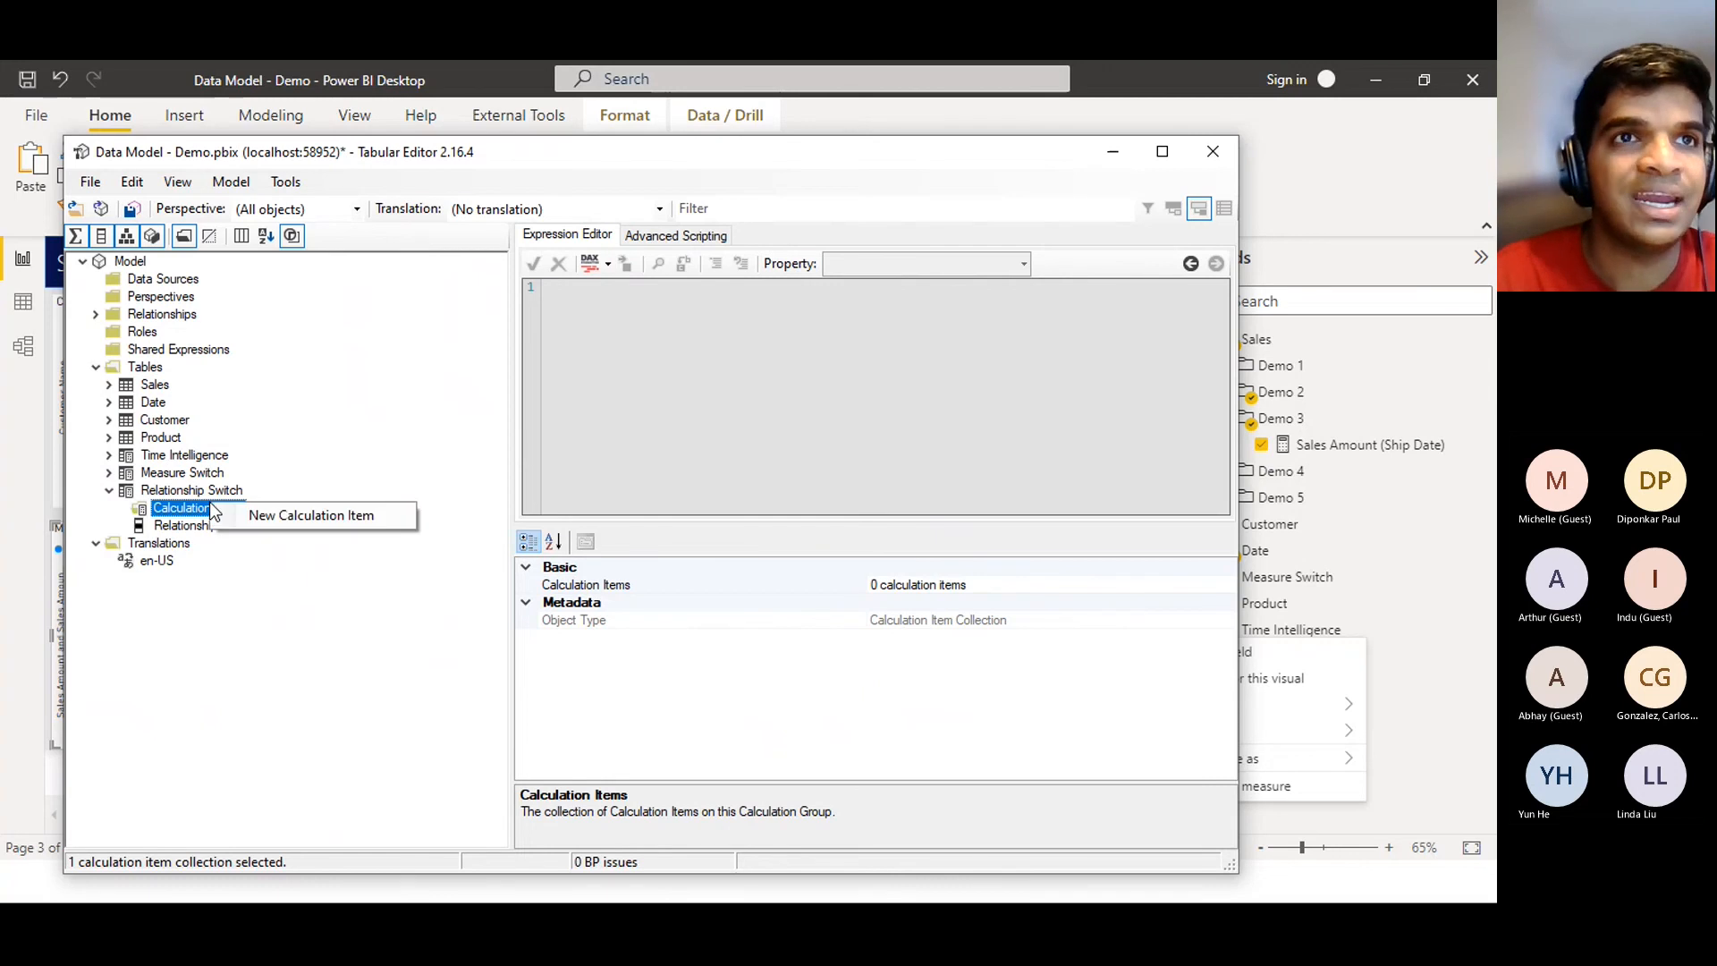
pyautogui.click(275, 524)
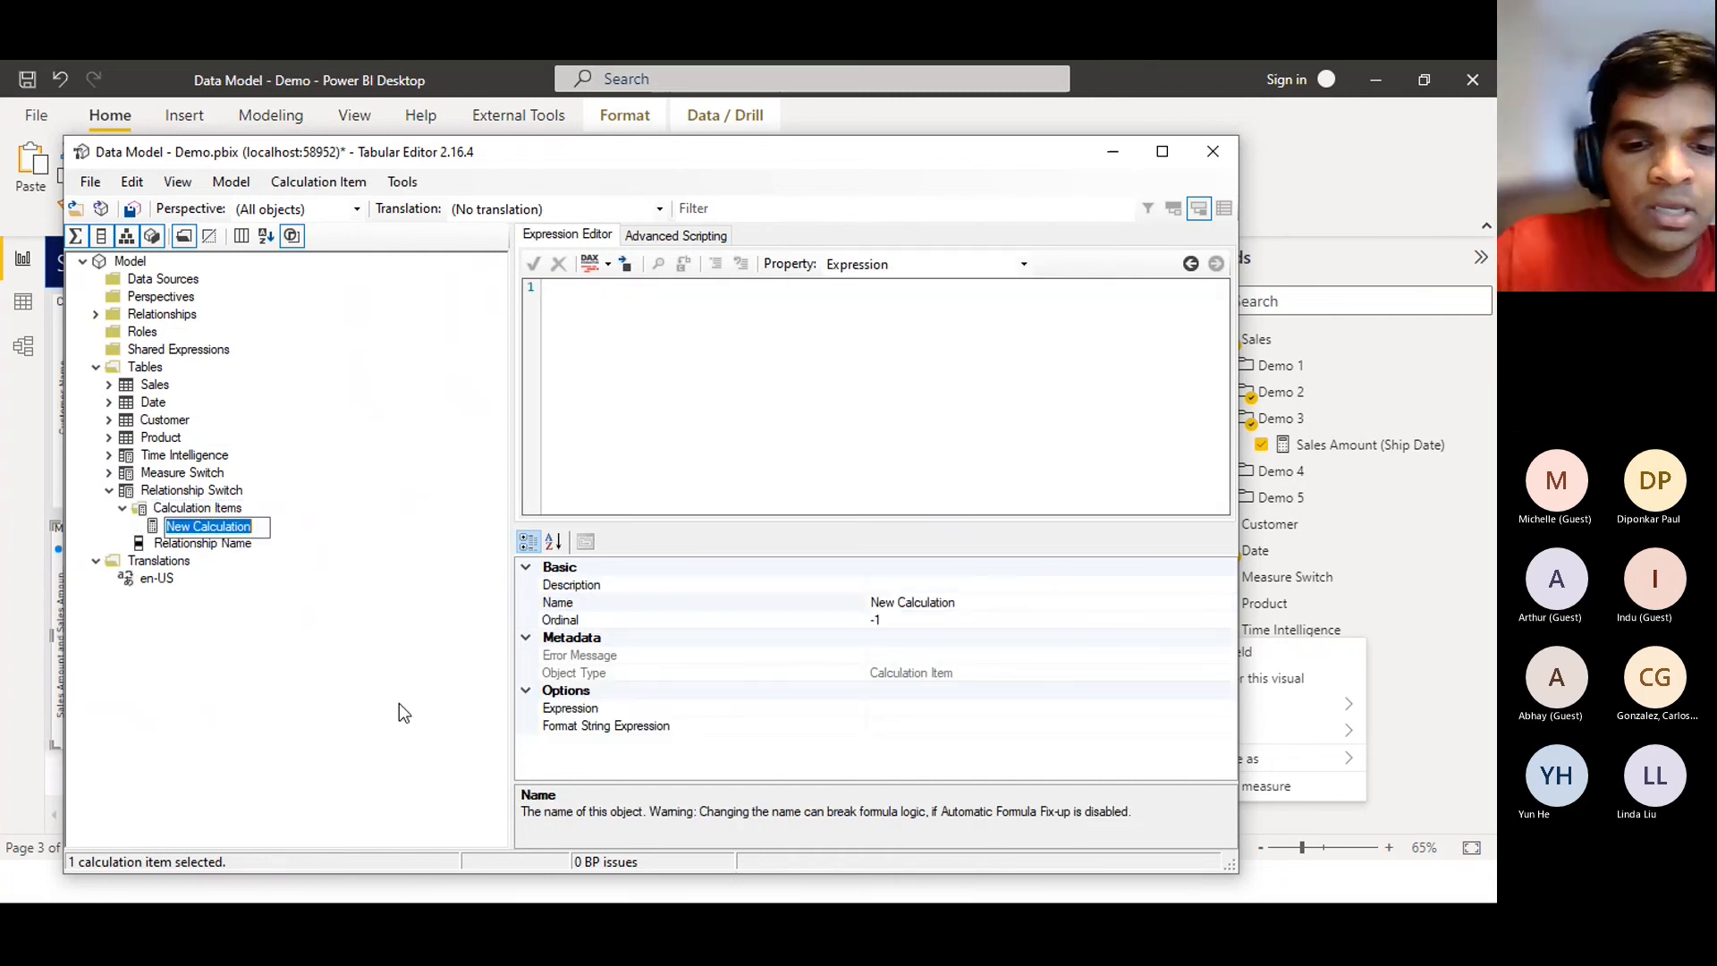
pyautogui.write('Order Date')
pyautogui.press('Return')
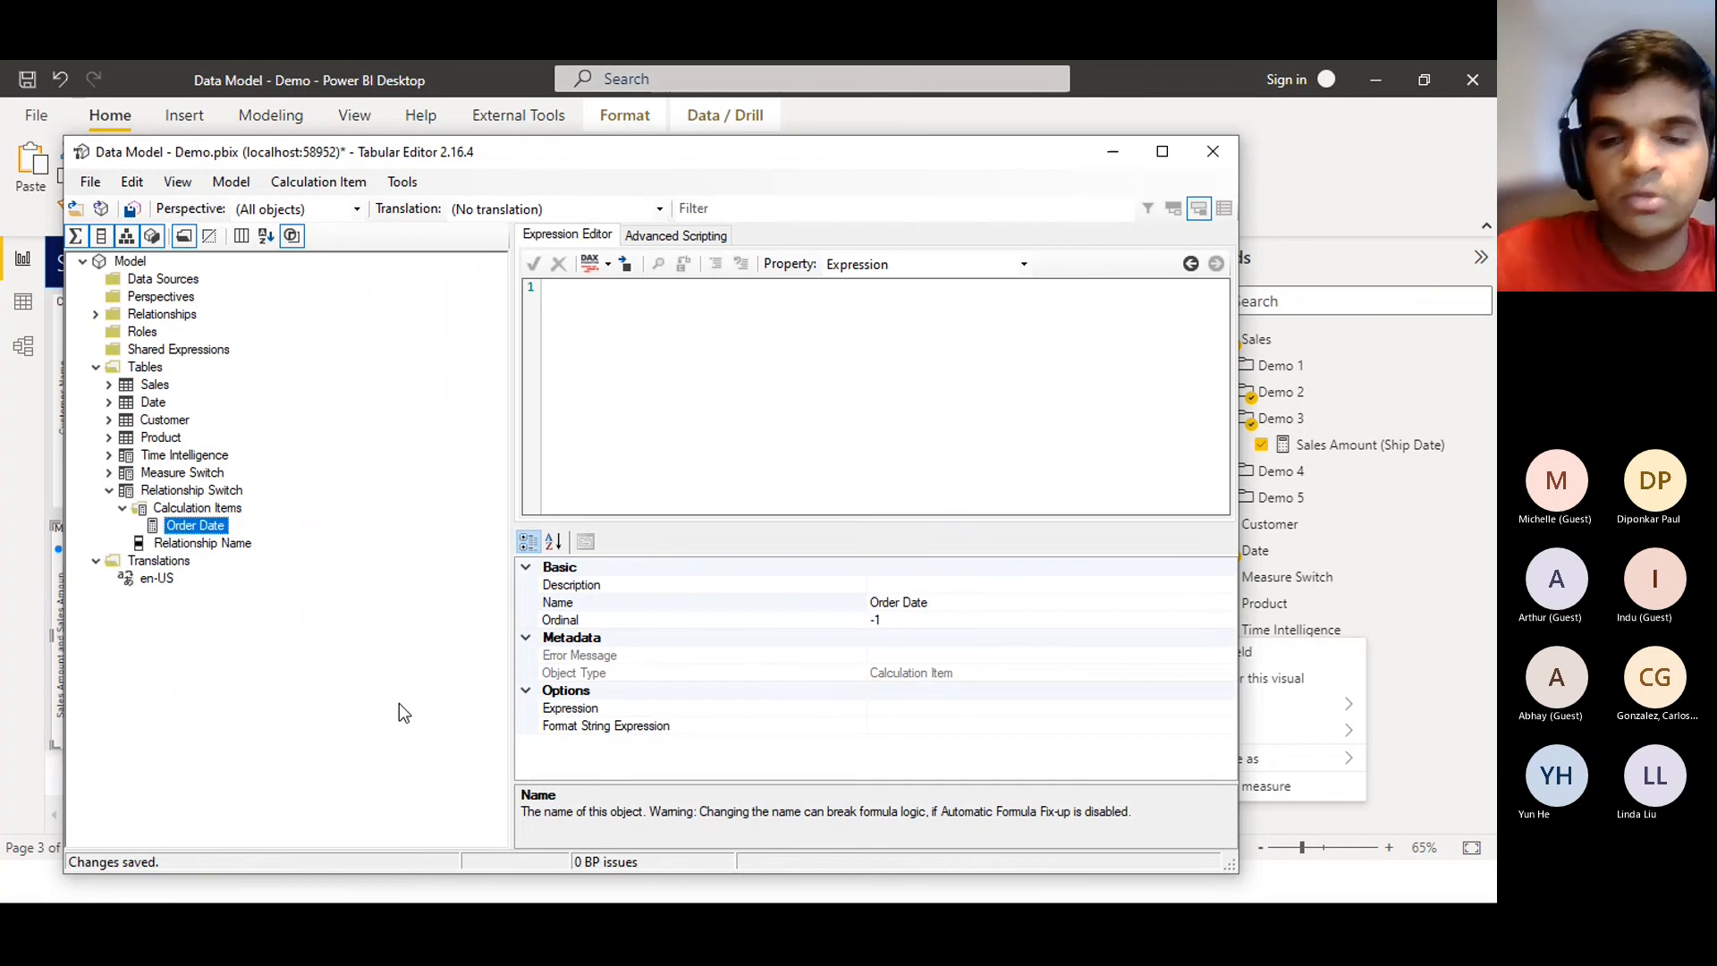
pyautogui.click(196, 509)
pyautogui.rightClick(196, 511)
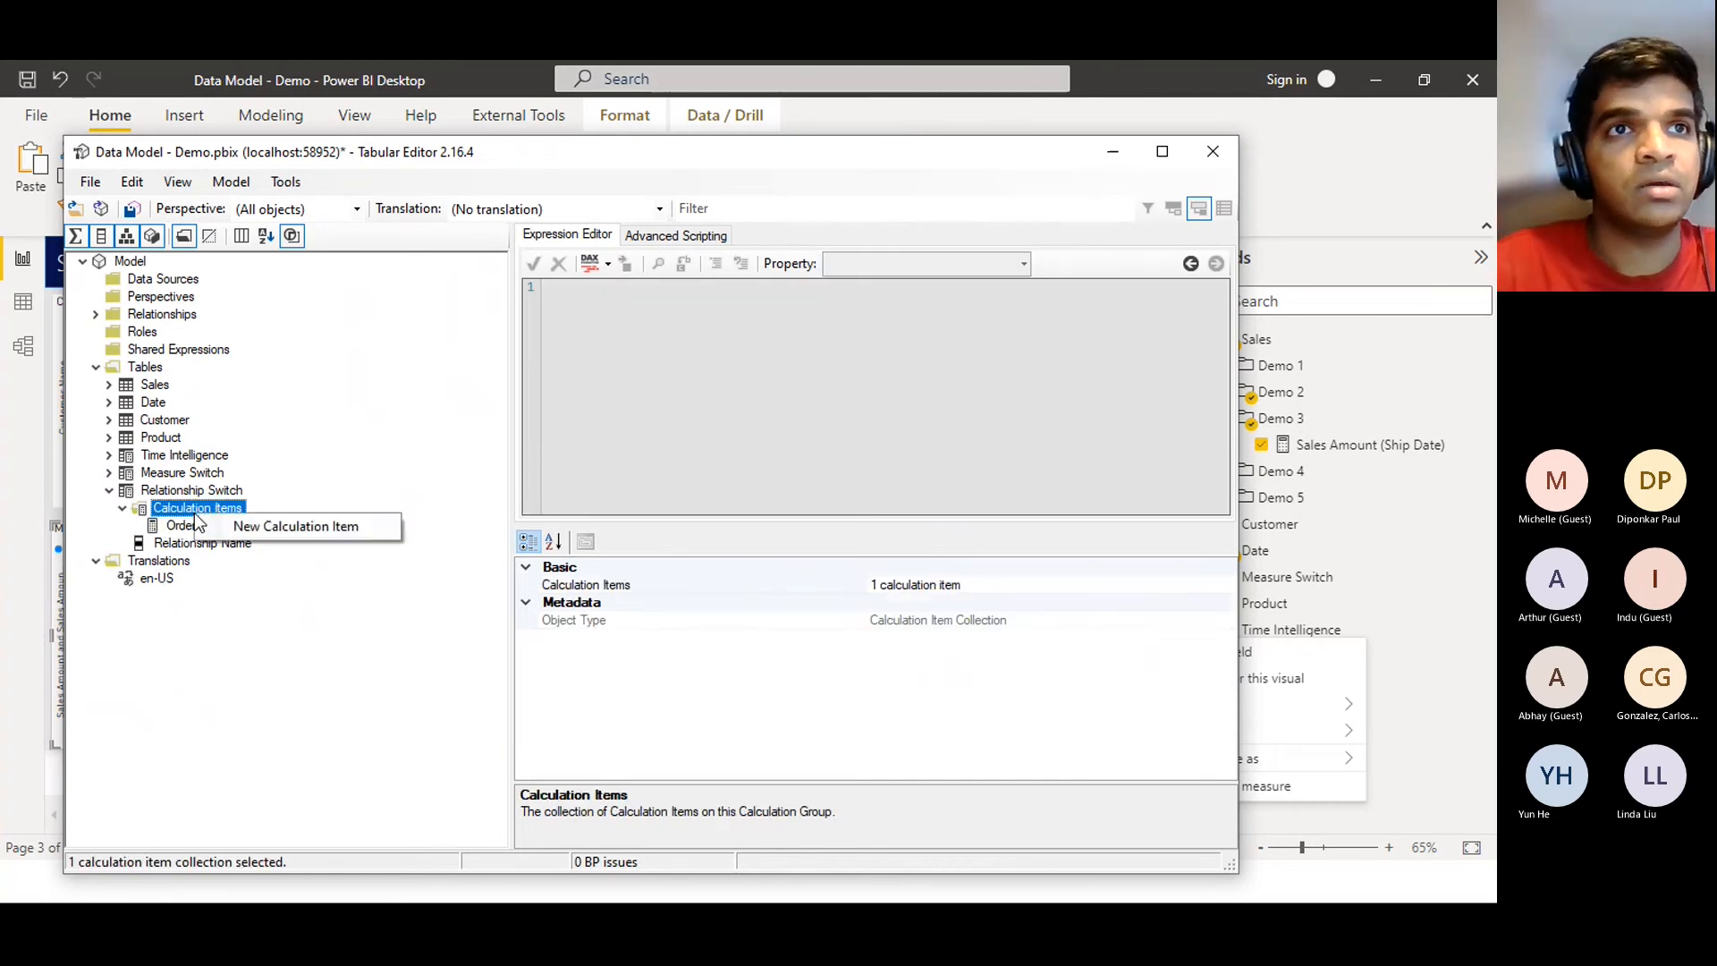
pyautogui.click(270, 529)
pyautogui.write('Ship Date')
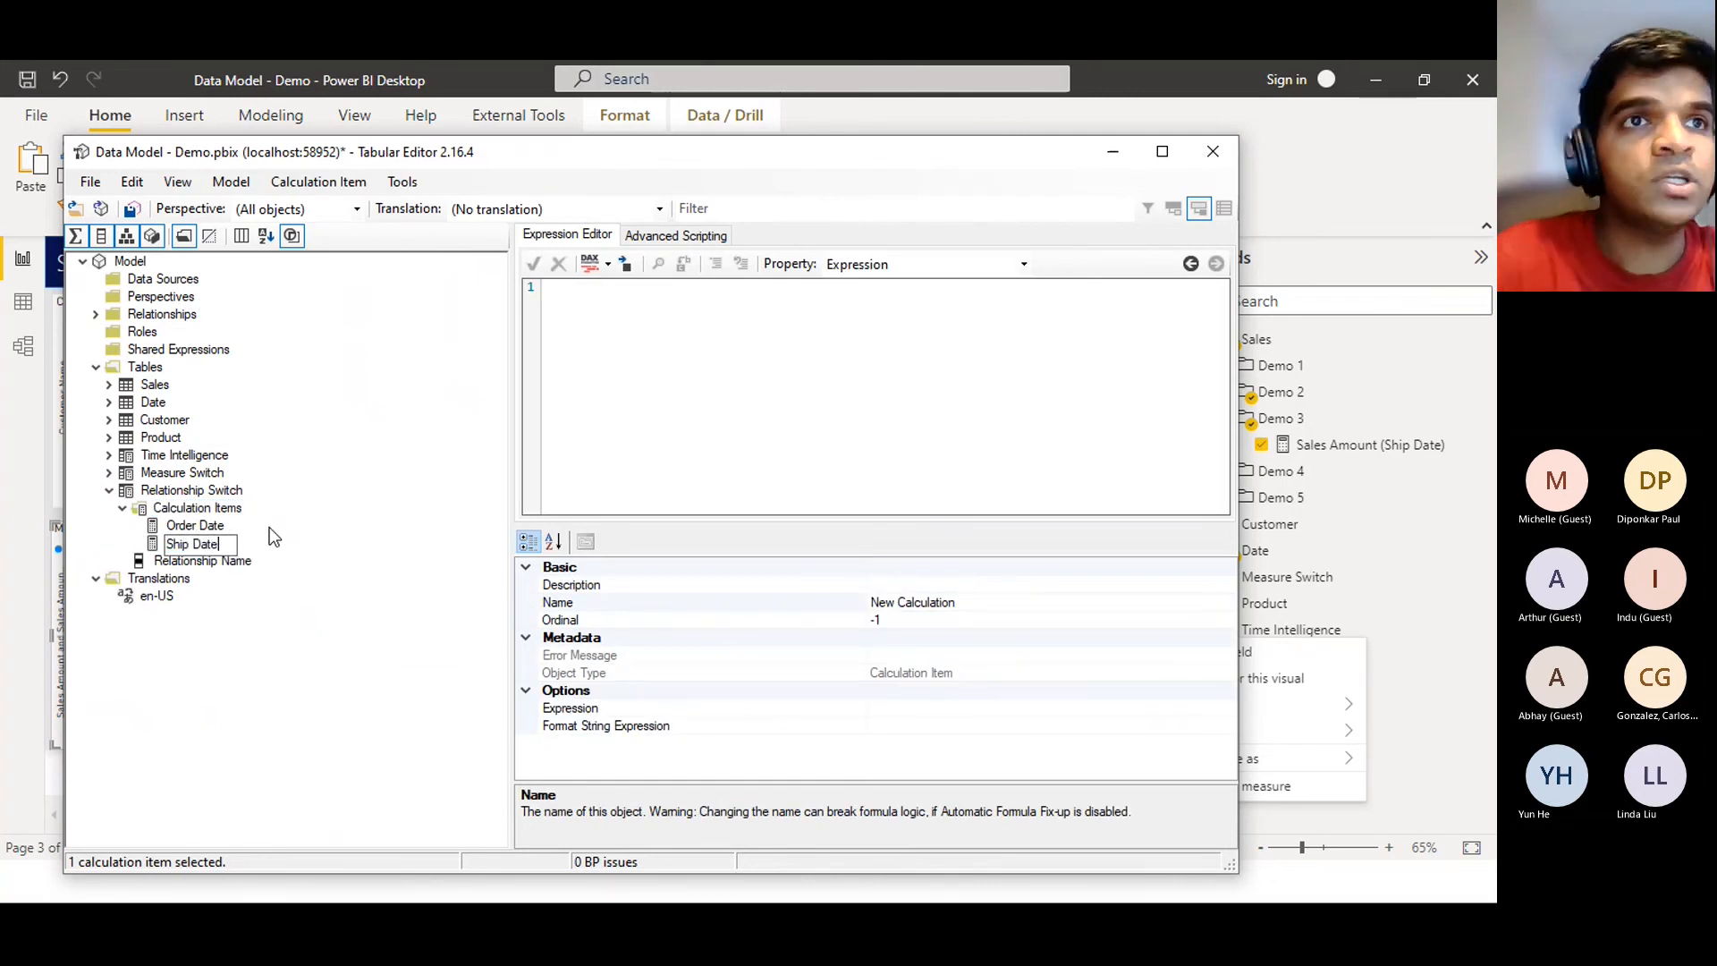
pyautogui.press('Return')
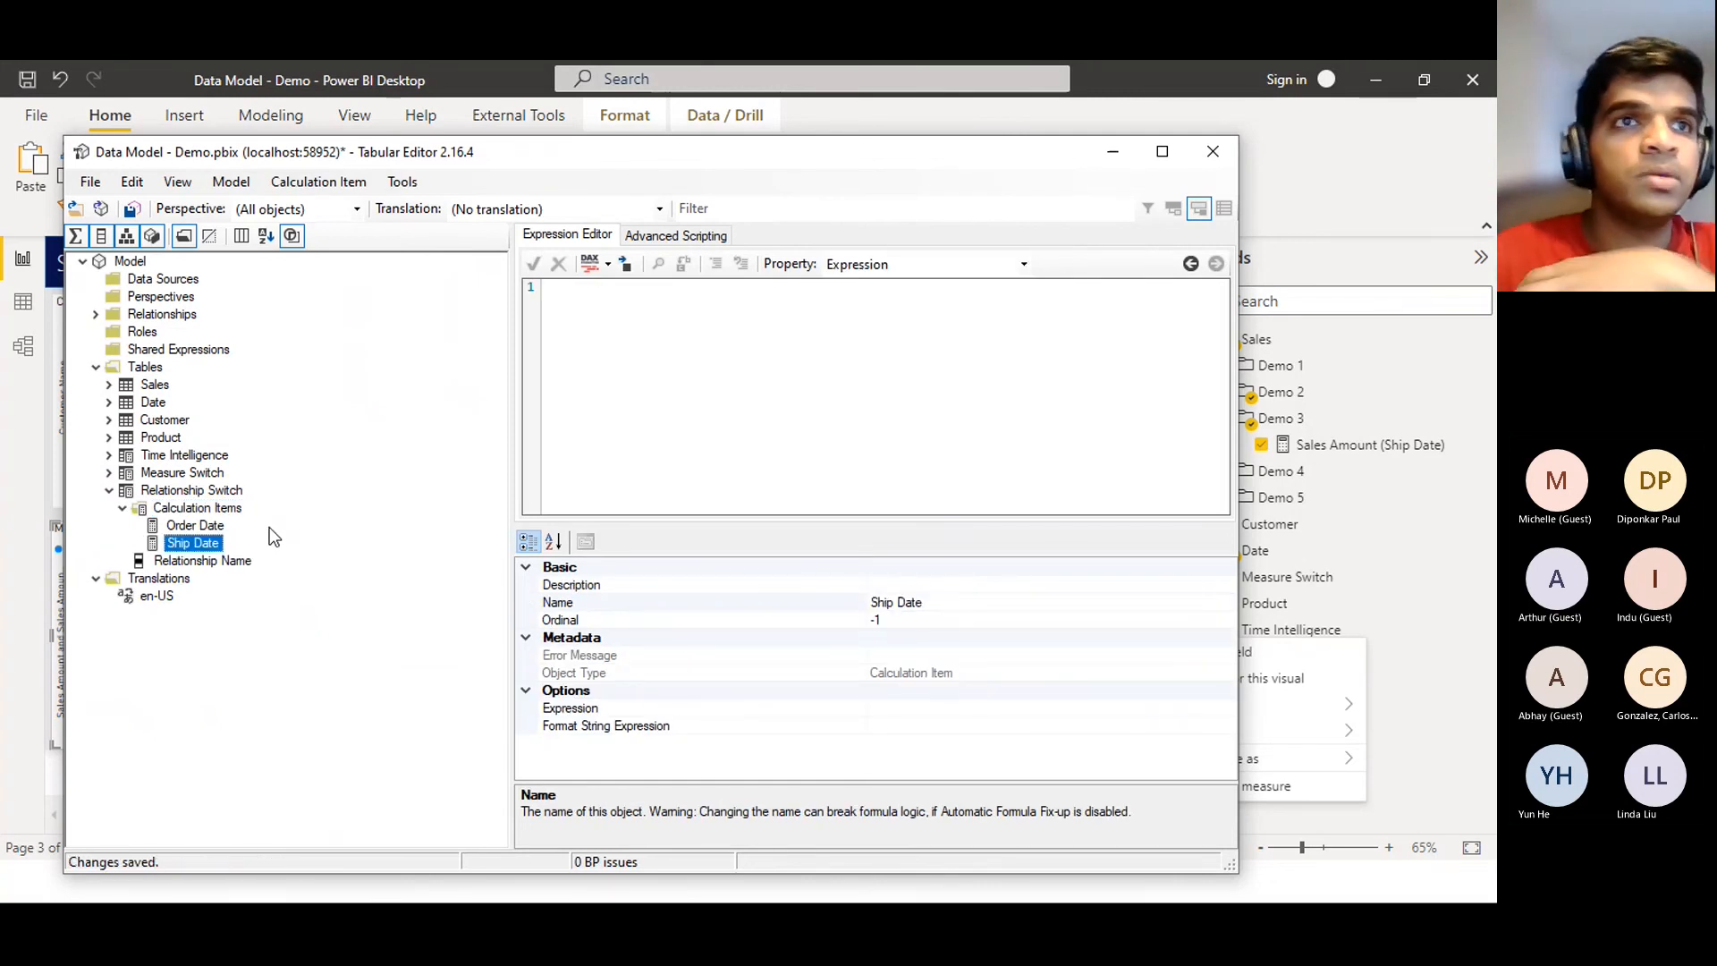
# Check the Order Date and Ship Date item names, then show the Sales Amount (Ship Date) measure in Power BI
pyautogui.click(192, 525)
pyautogui.click(193, 527)
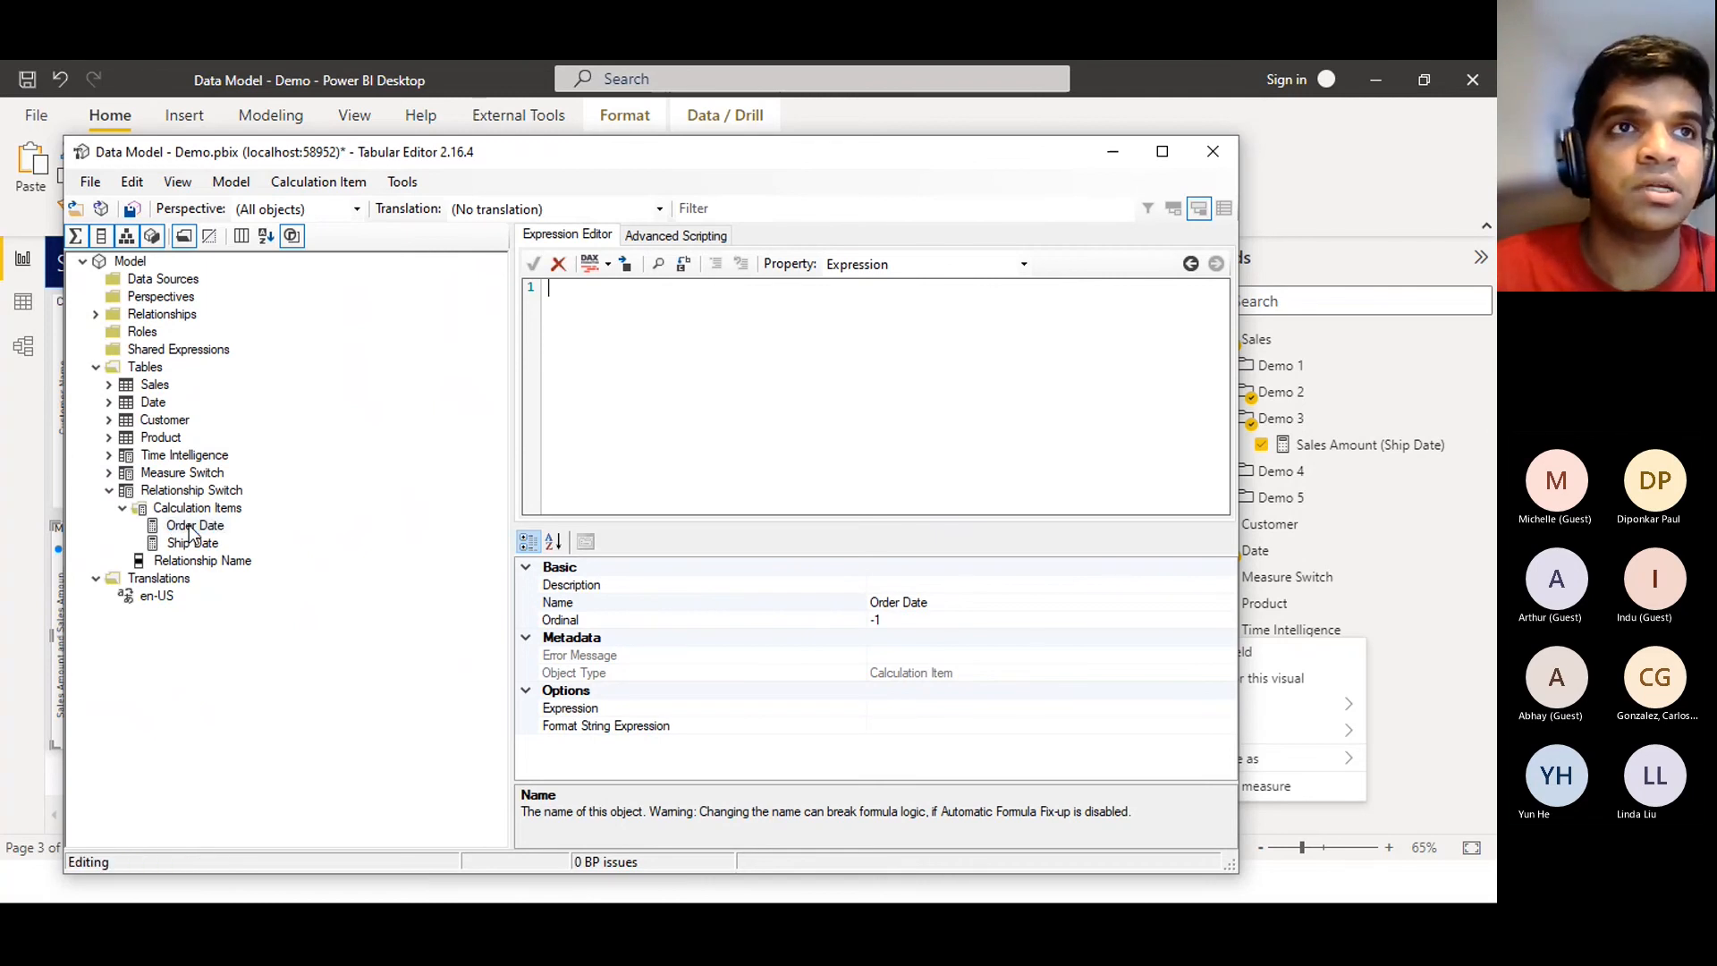
pyautogui.click(197, 532)
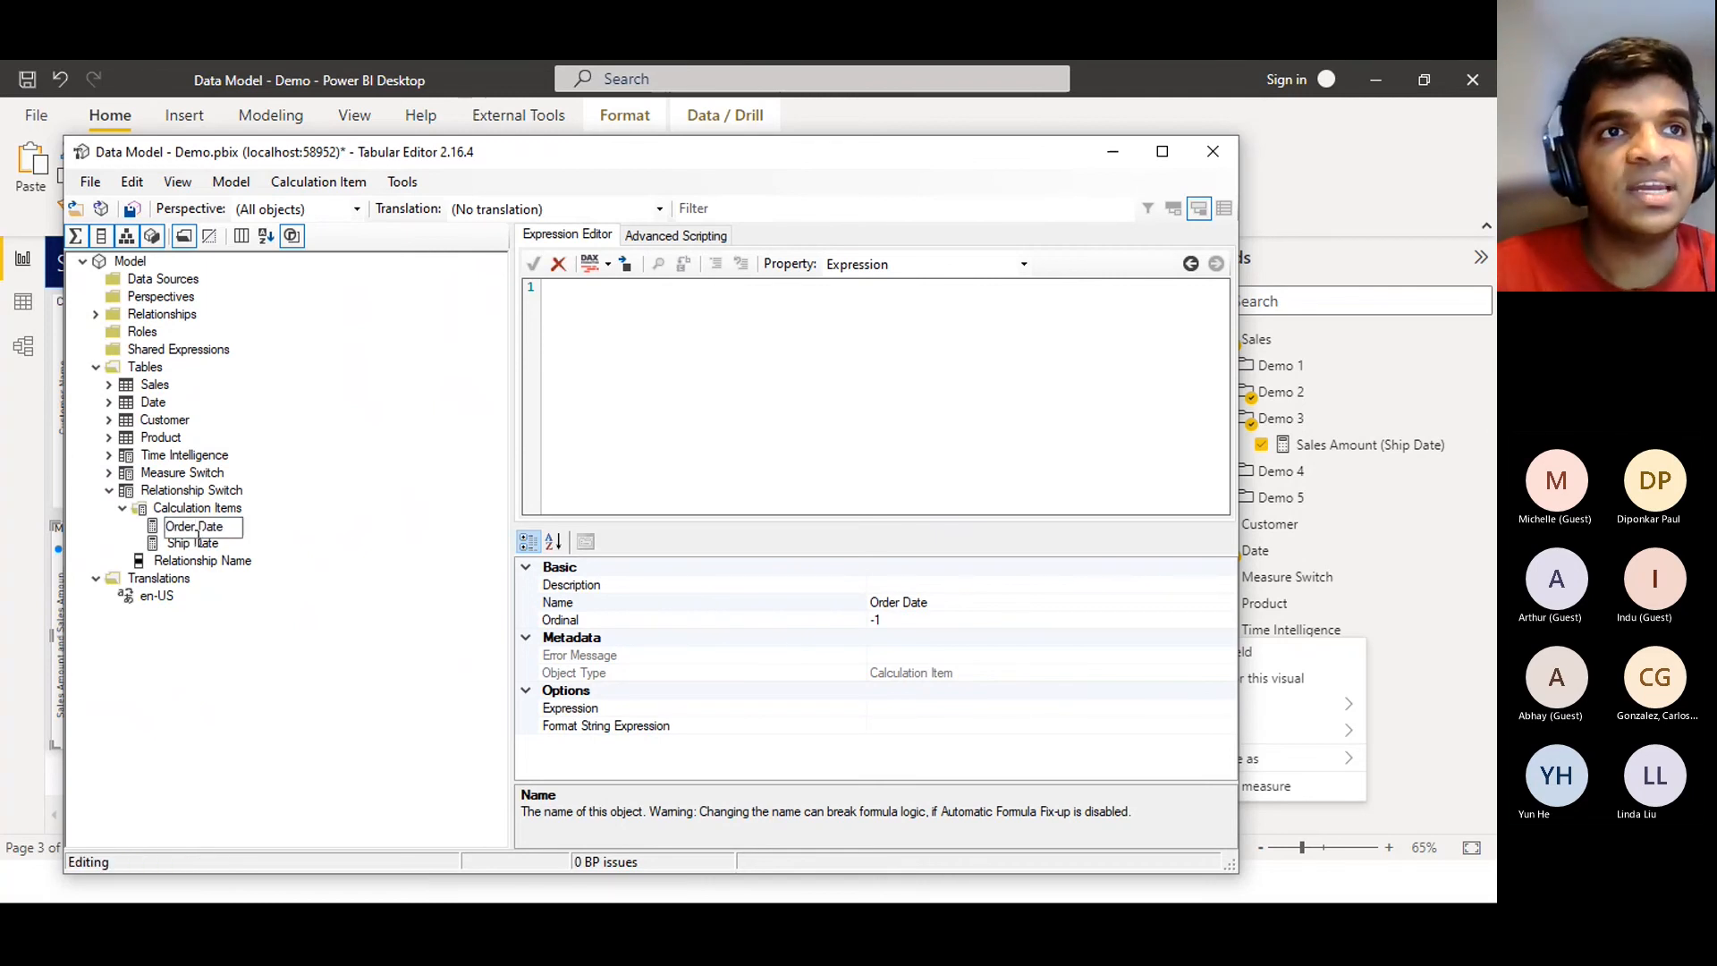
pyautogui.click(198, 544)
pyautogui.doubleClick(199, 545)
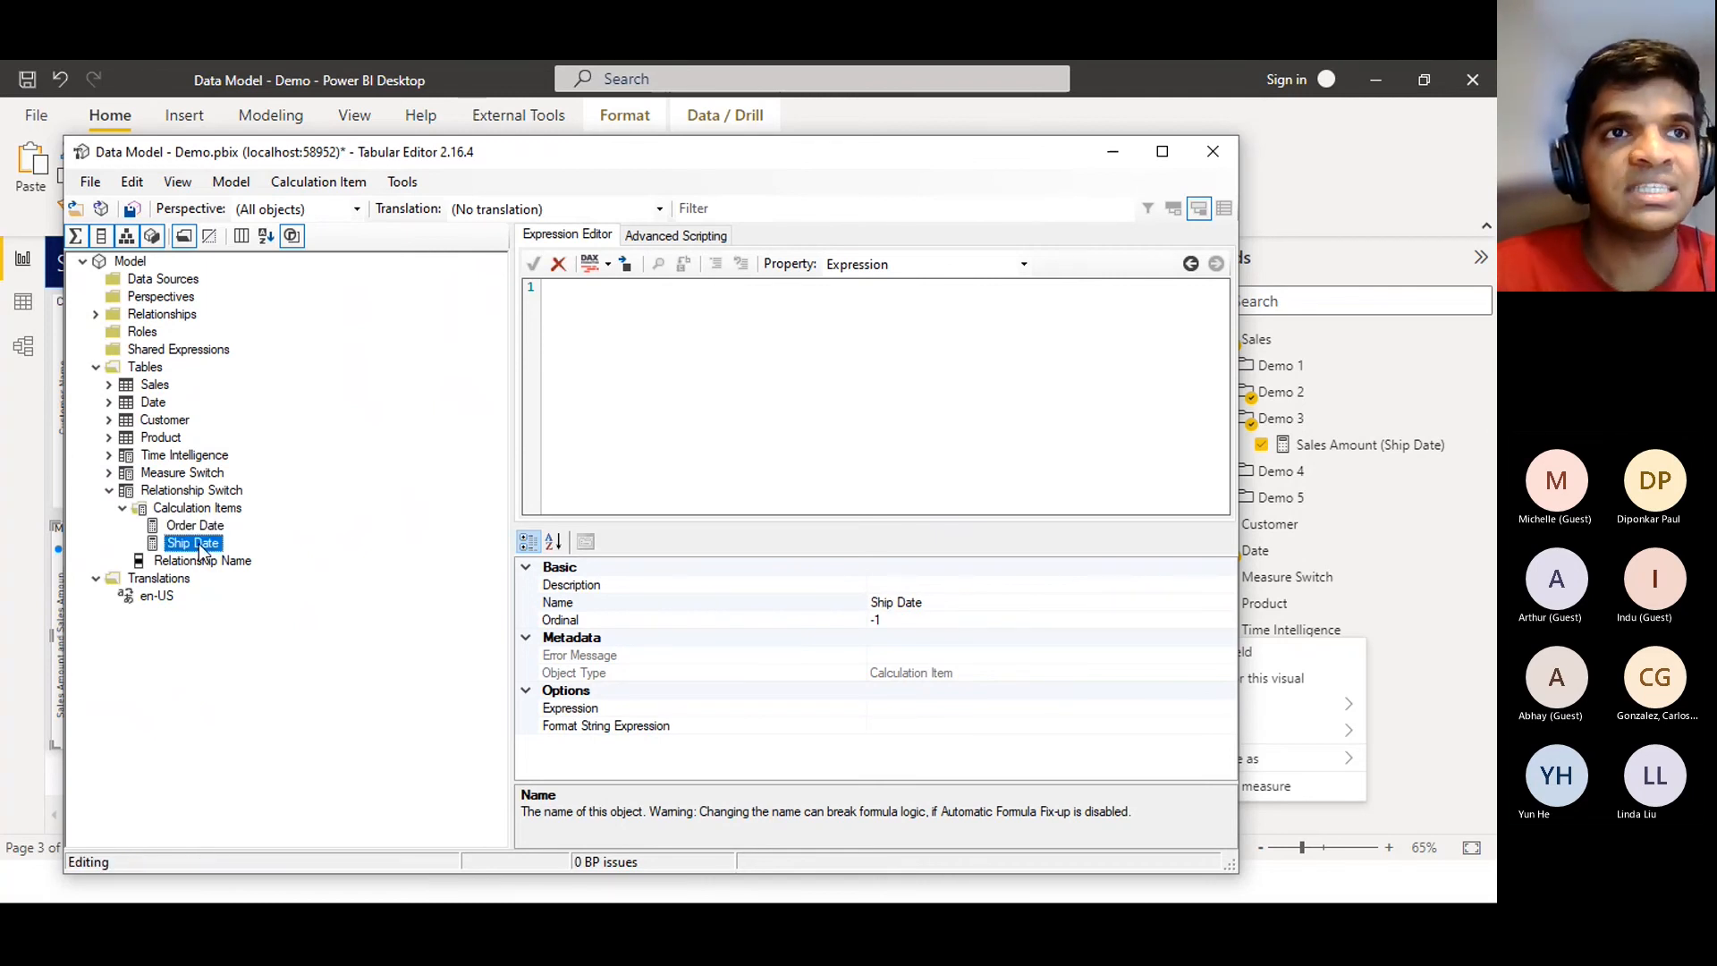
pyautogui.doubleClick(198, 544)
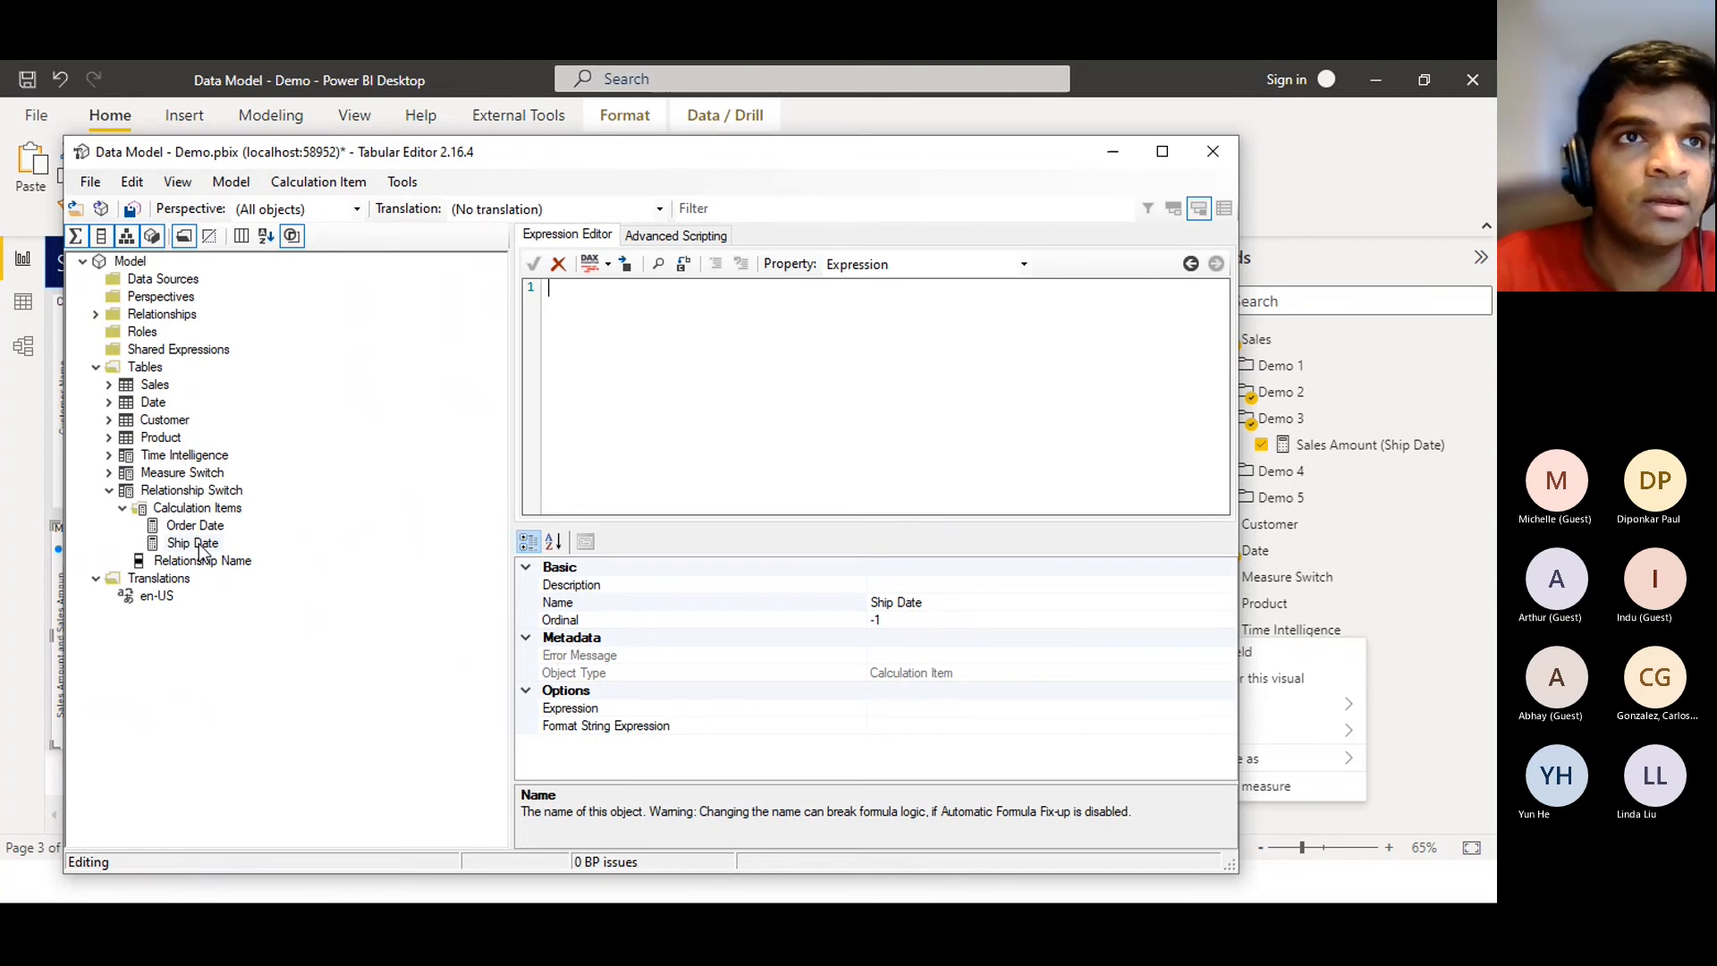
pyautogui.click(198, 546)
pyautogui.click(361, 485)
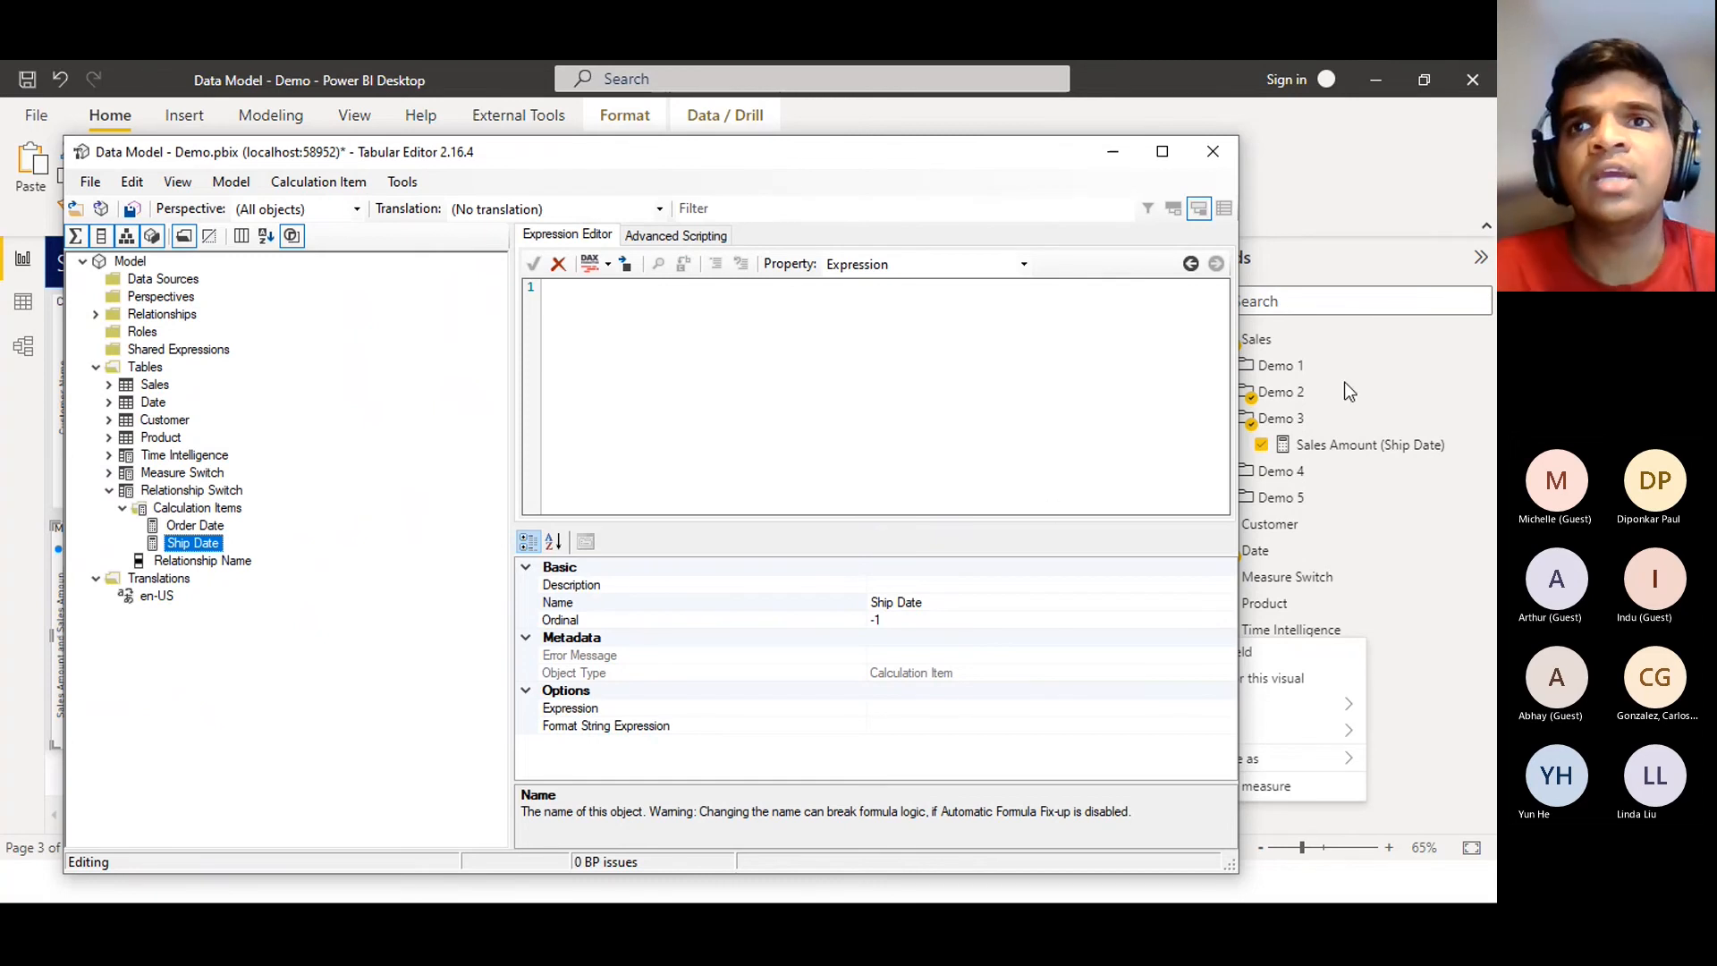
pyautogui.click(1323, 454)
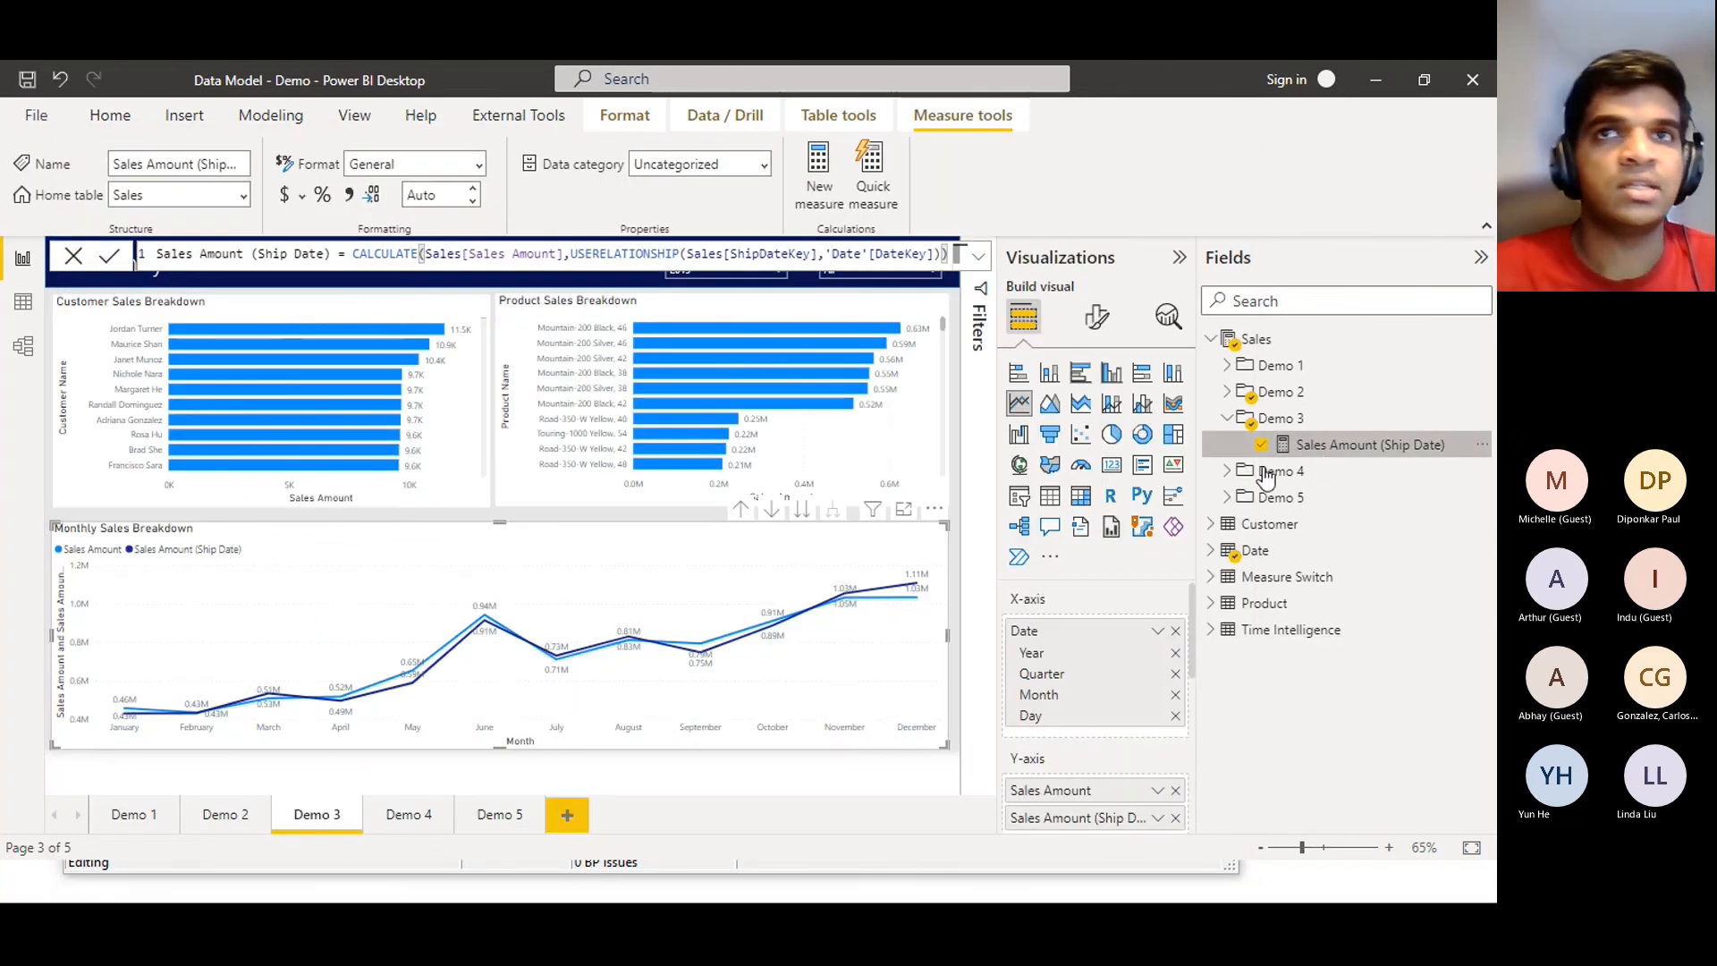
# Copy the Sales Amount (Ship Date) measure's full CALCULATE formula and go back to Tabular Editor
pyautogui.doubleClick(638, 254)
pyautogui.moveTo(355, 253); pyautogui.dragTo(1066, 288)
pyautogui.hotkey('ctrl', 'c')
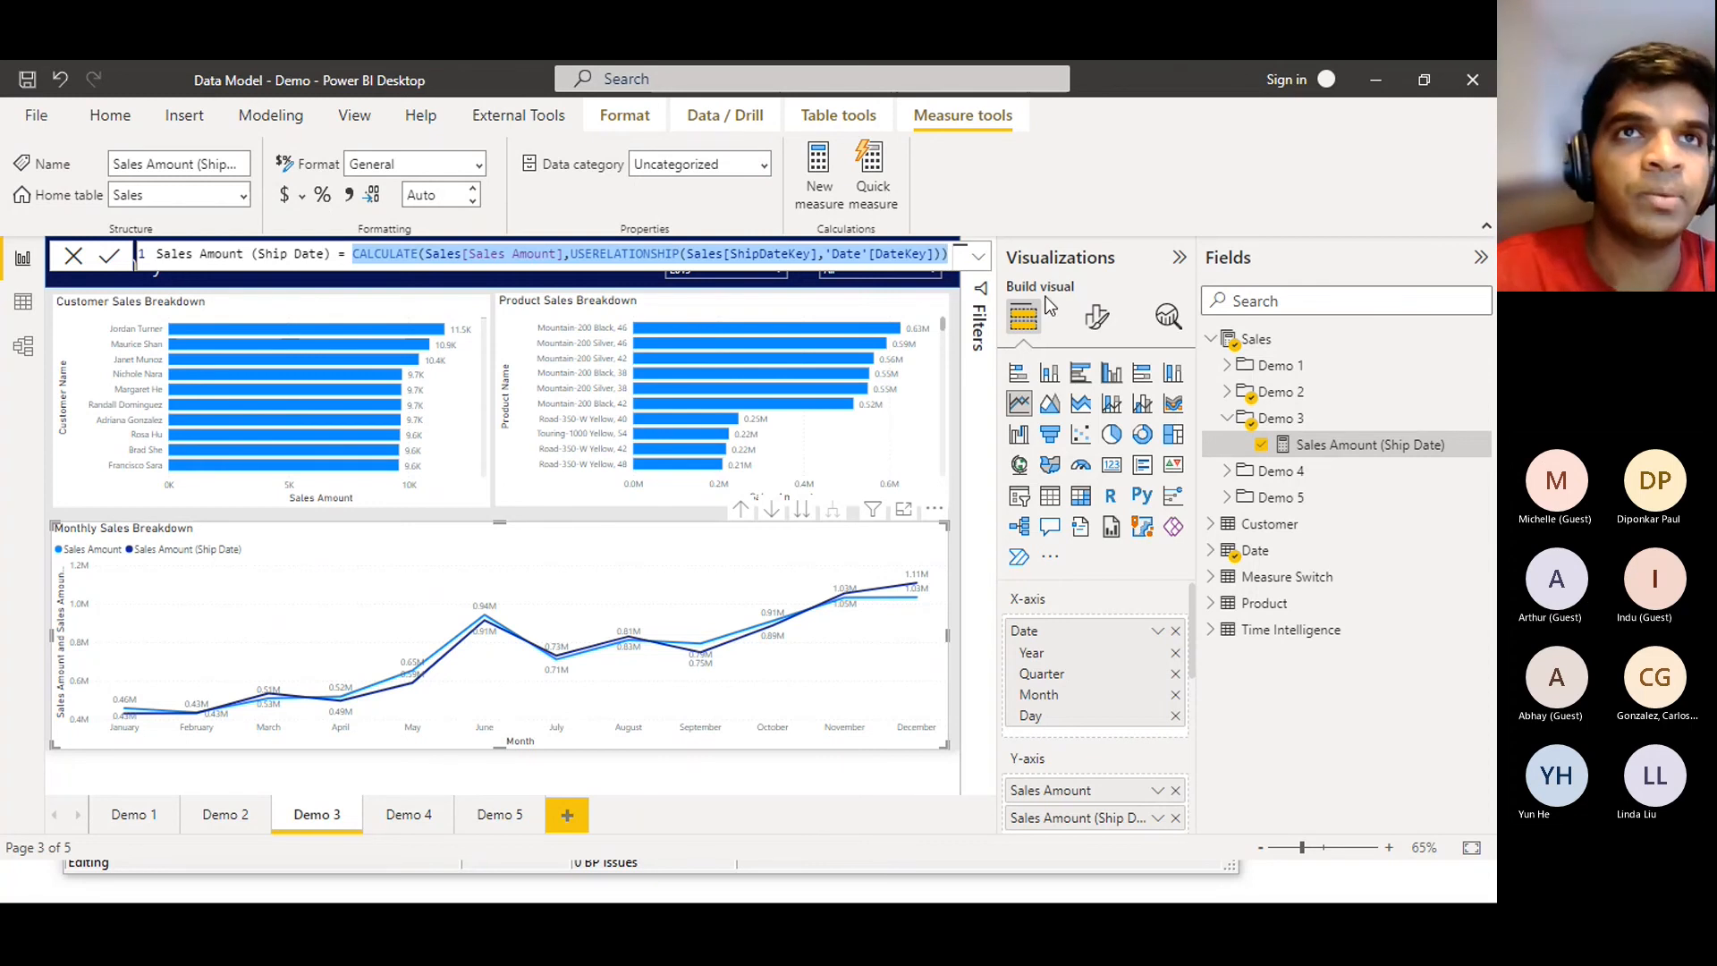
pyautogui.moveTo(726, 660)
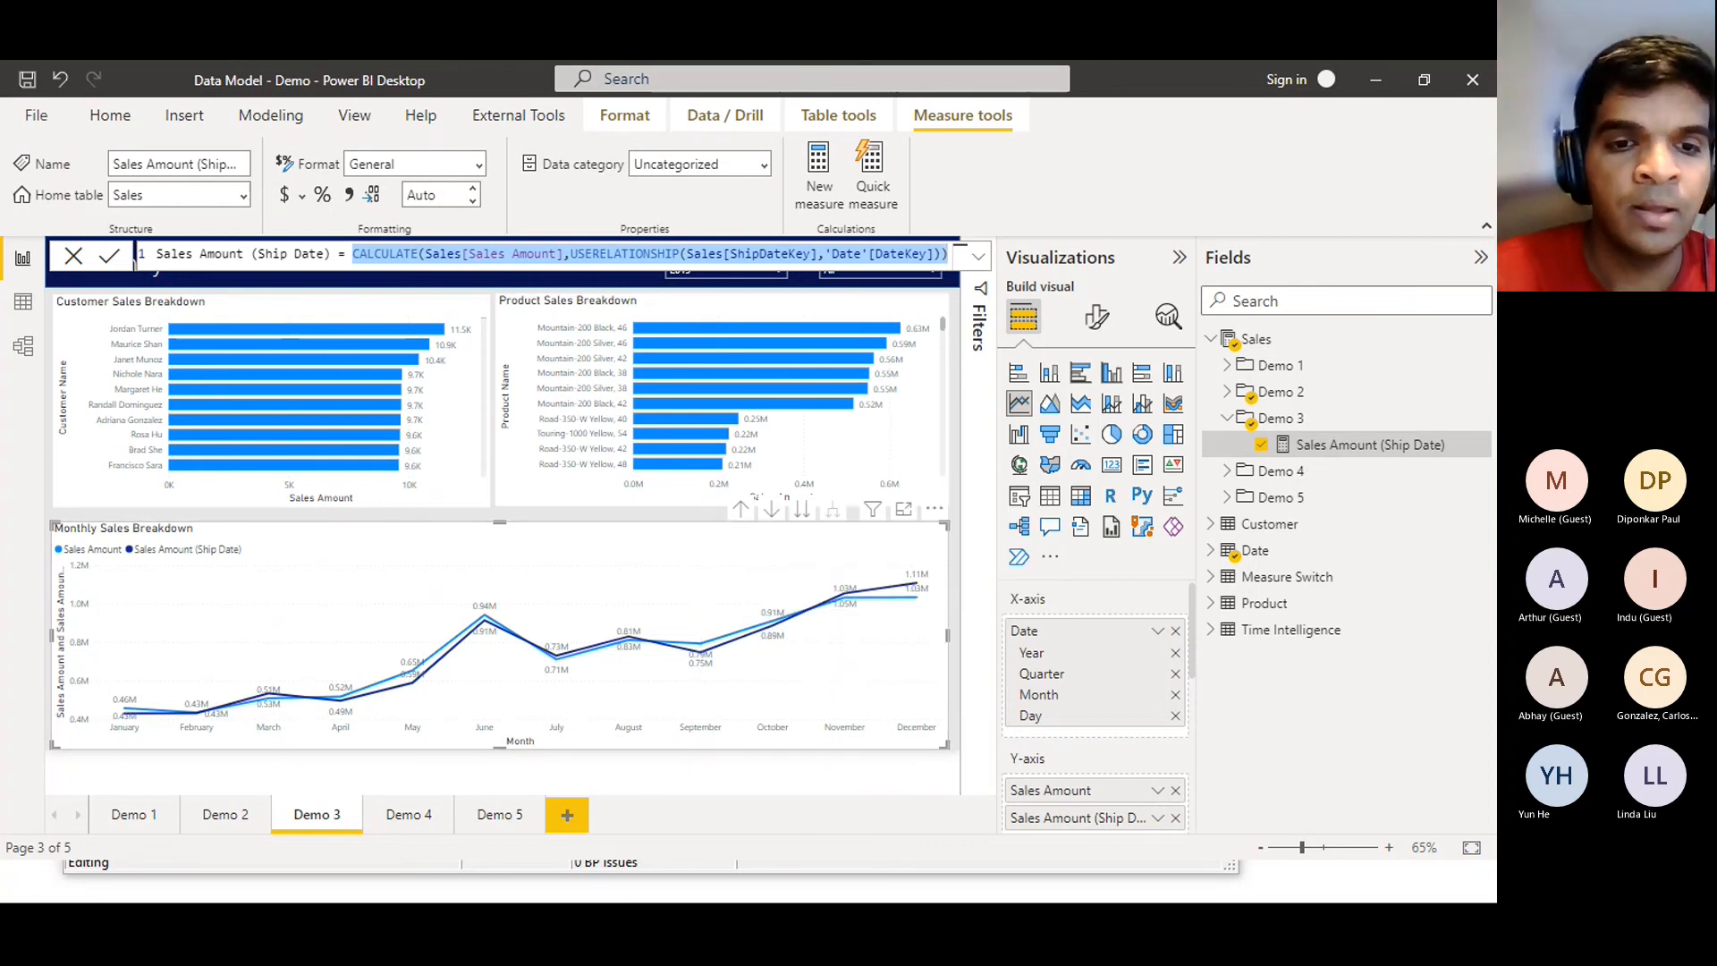
pyautogui.hotkey('alt', 'Tab')
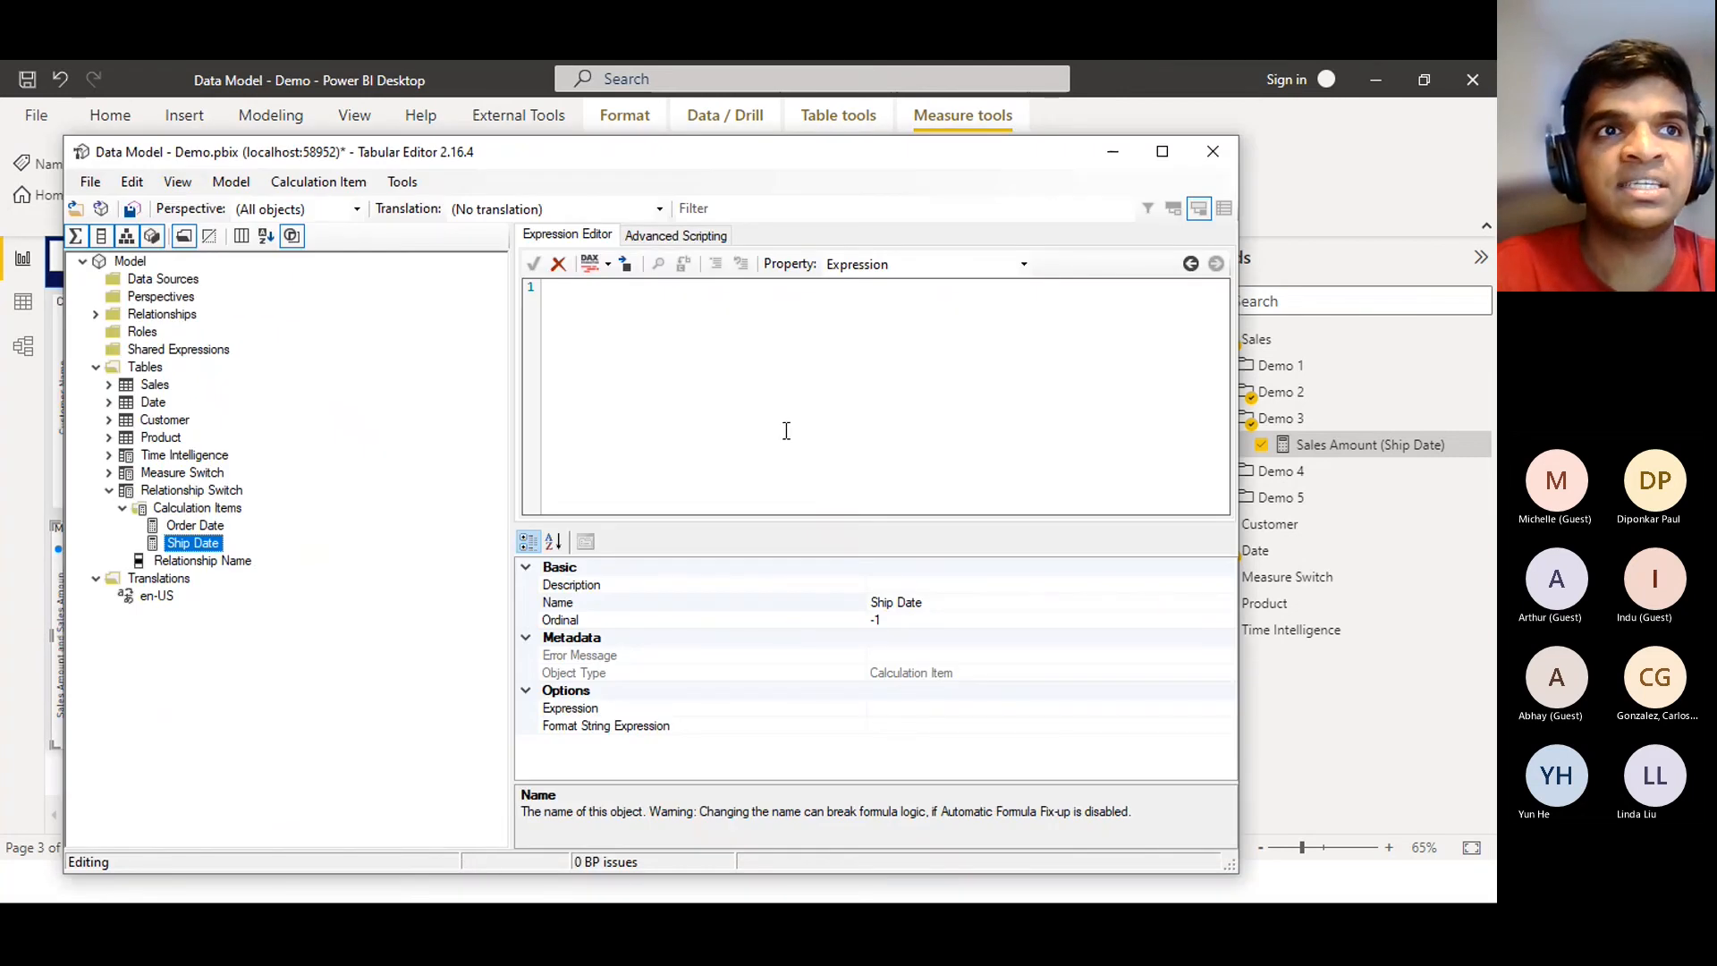
# Paste the formula into the Ship Date item, replacing Sales[Sales Amount] with SELECTEDMEASURE(), and accept it
pyautogui.click(888, 320)
pyautogui.hotkey('ctrl', 'v')
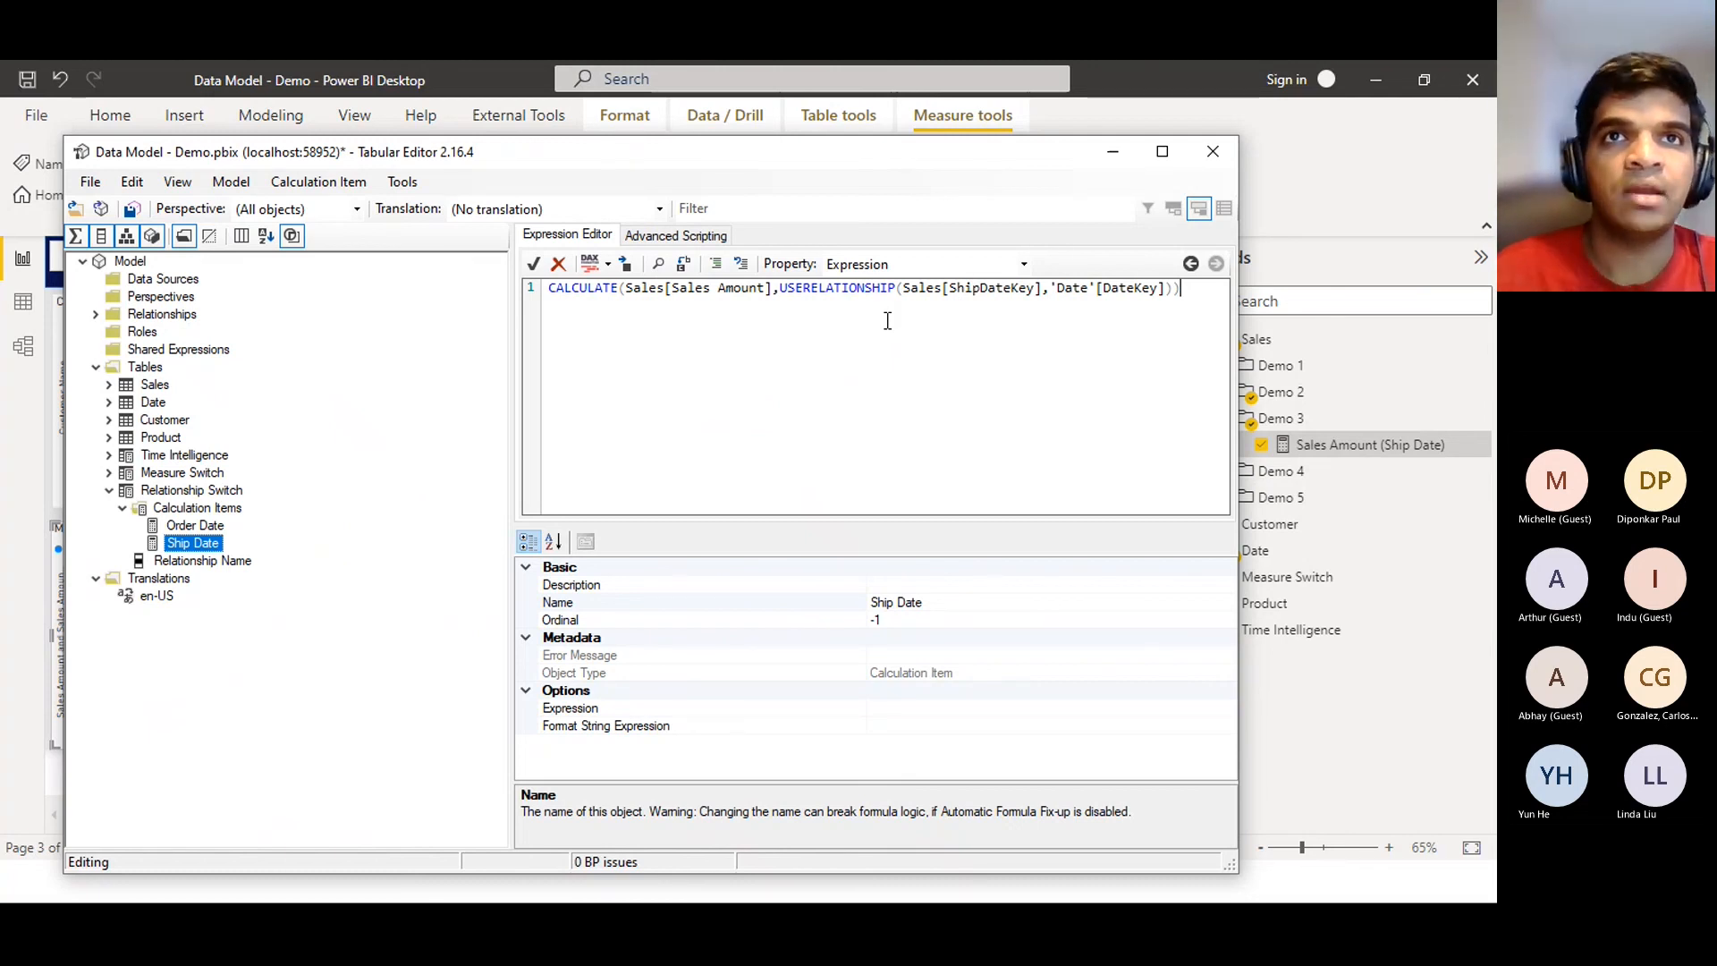
pyautogui.click(775, 291)
pyautogui.moveTo(767, 298); pyautogui.dragTo(630, 298)
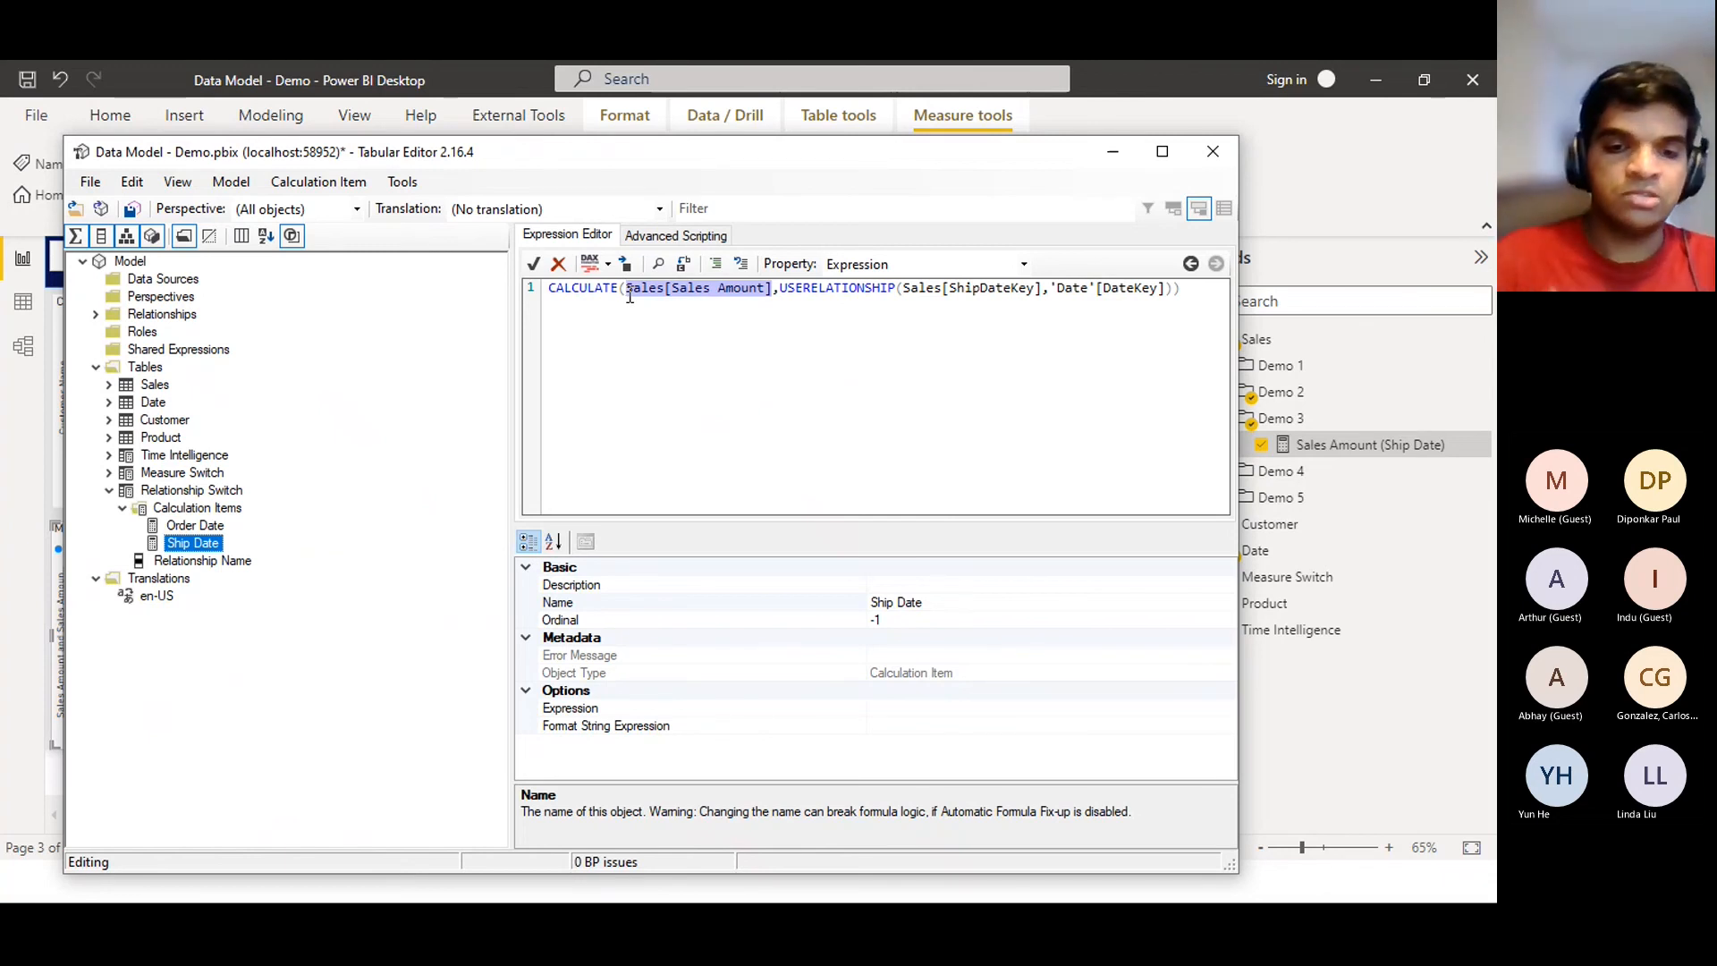
pyautogui.press('Delete')
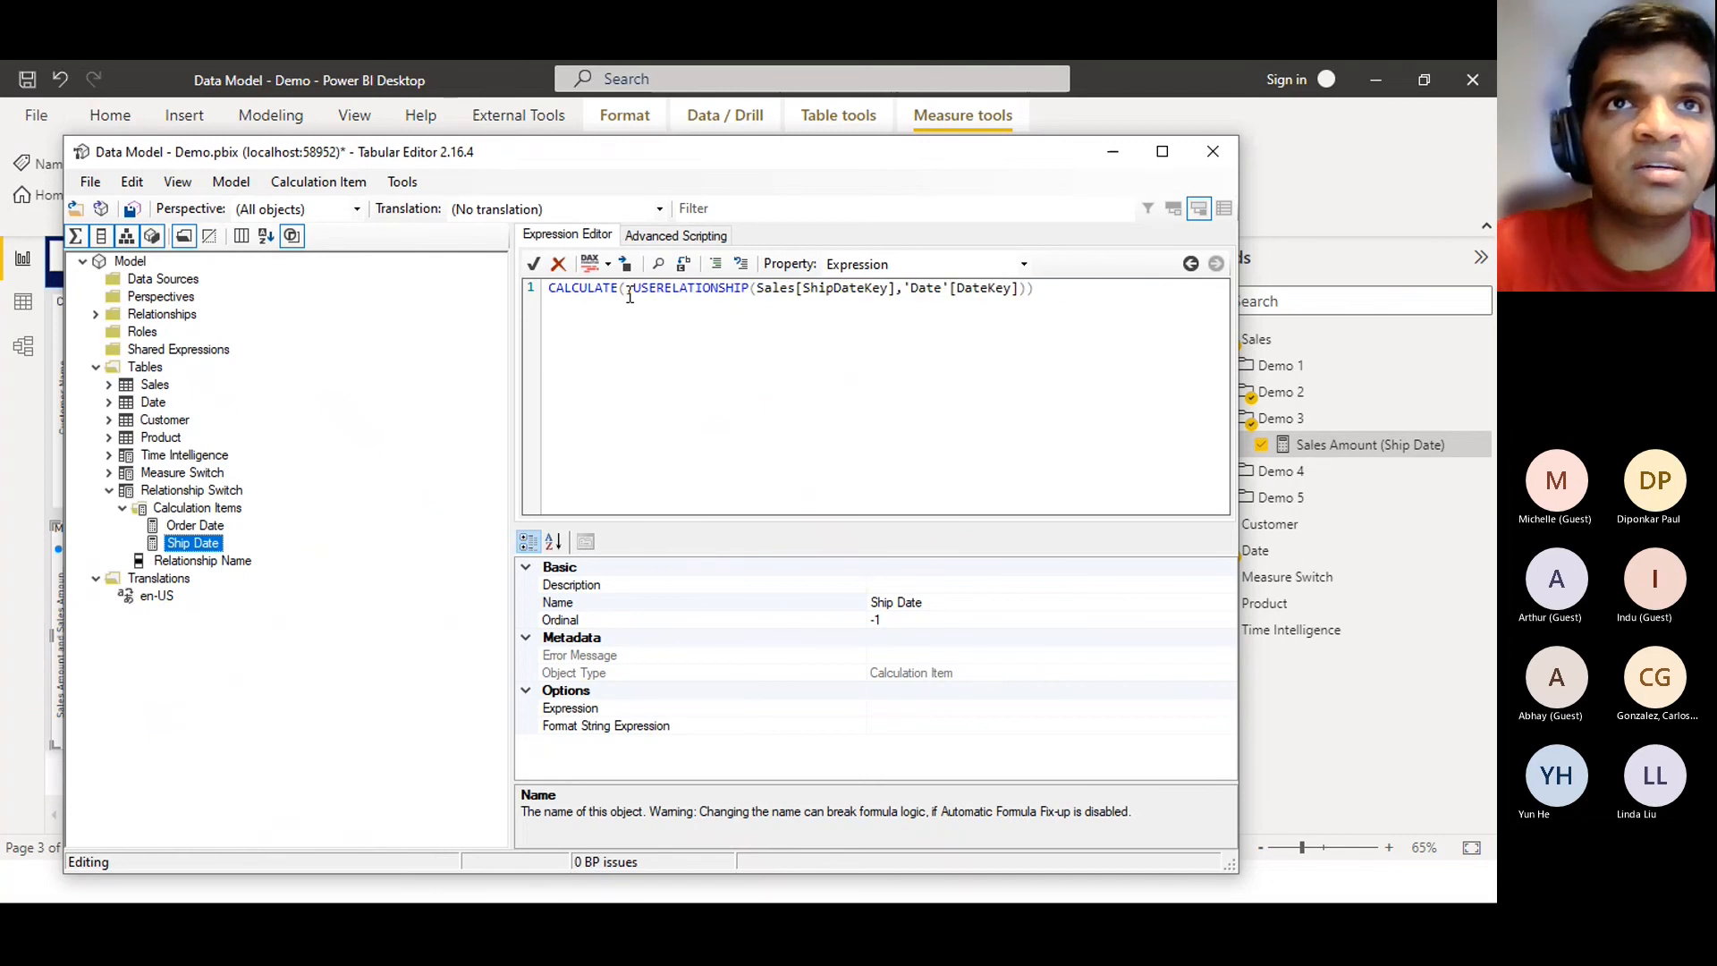
pyautogui.write('SELECTE')
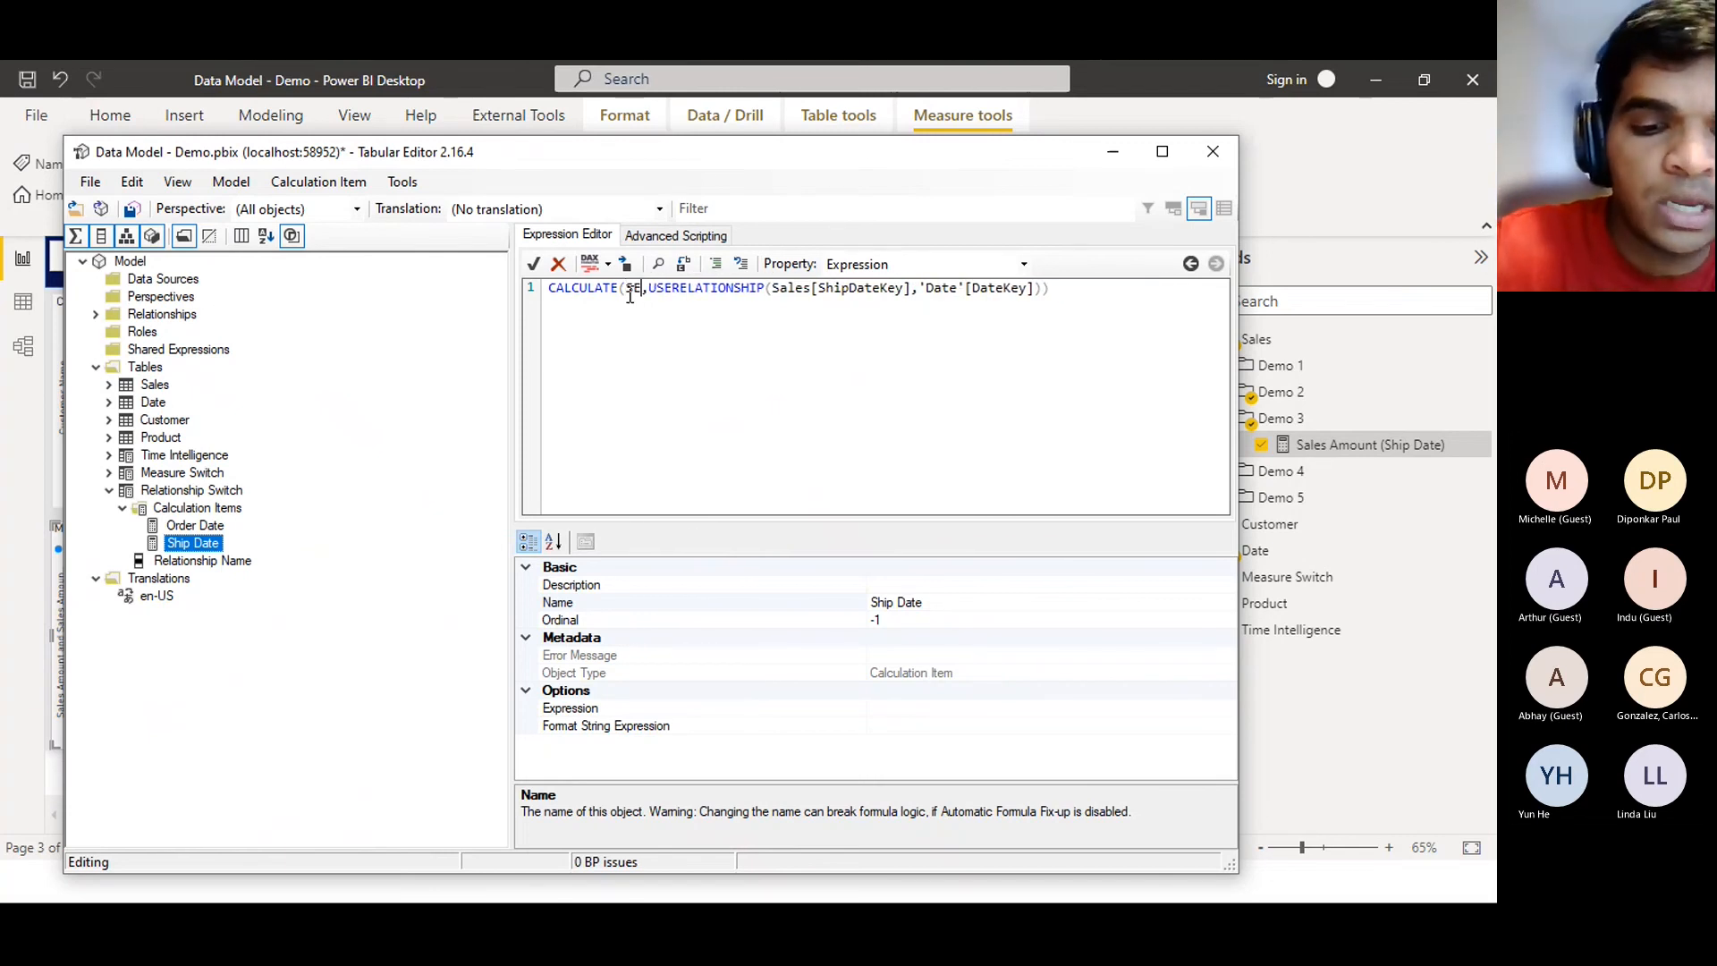
pyautogui.write('D')
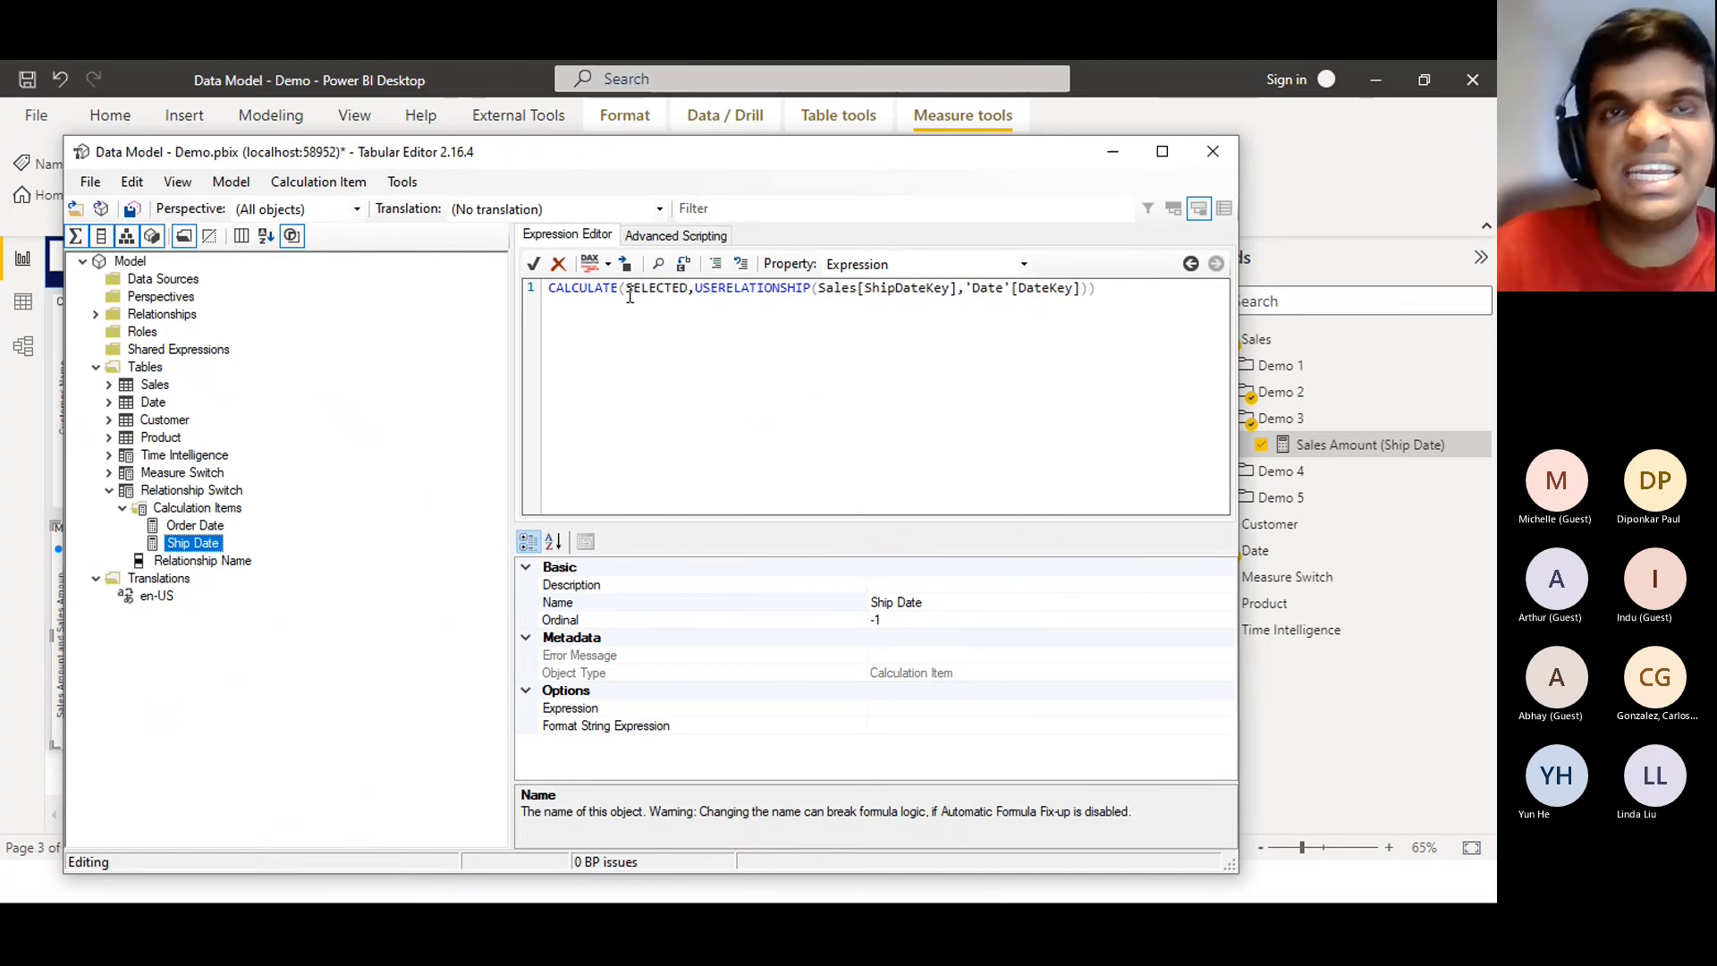
pyautogui.write('MEASURE()')
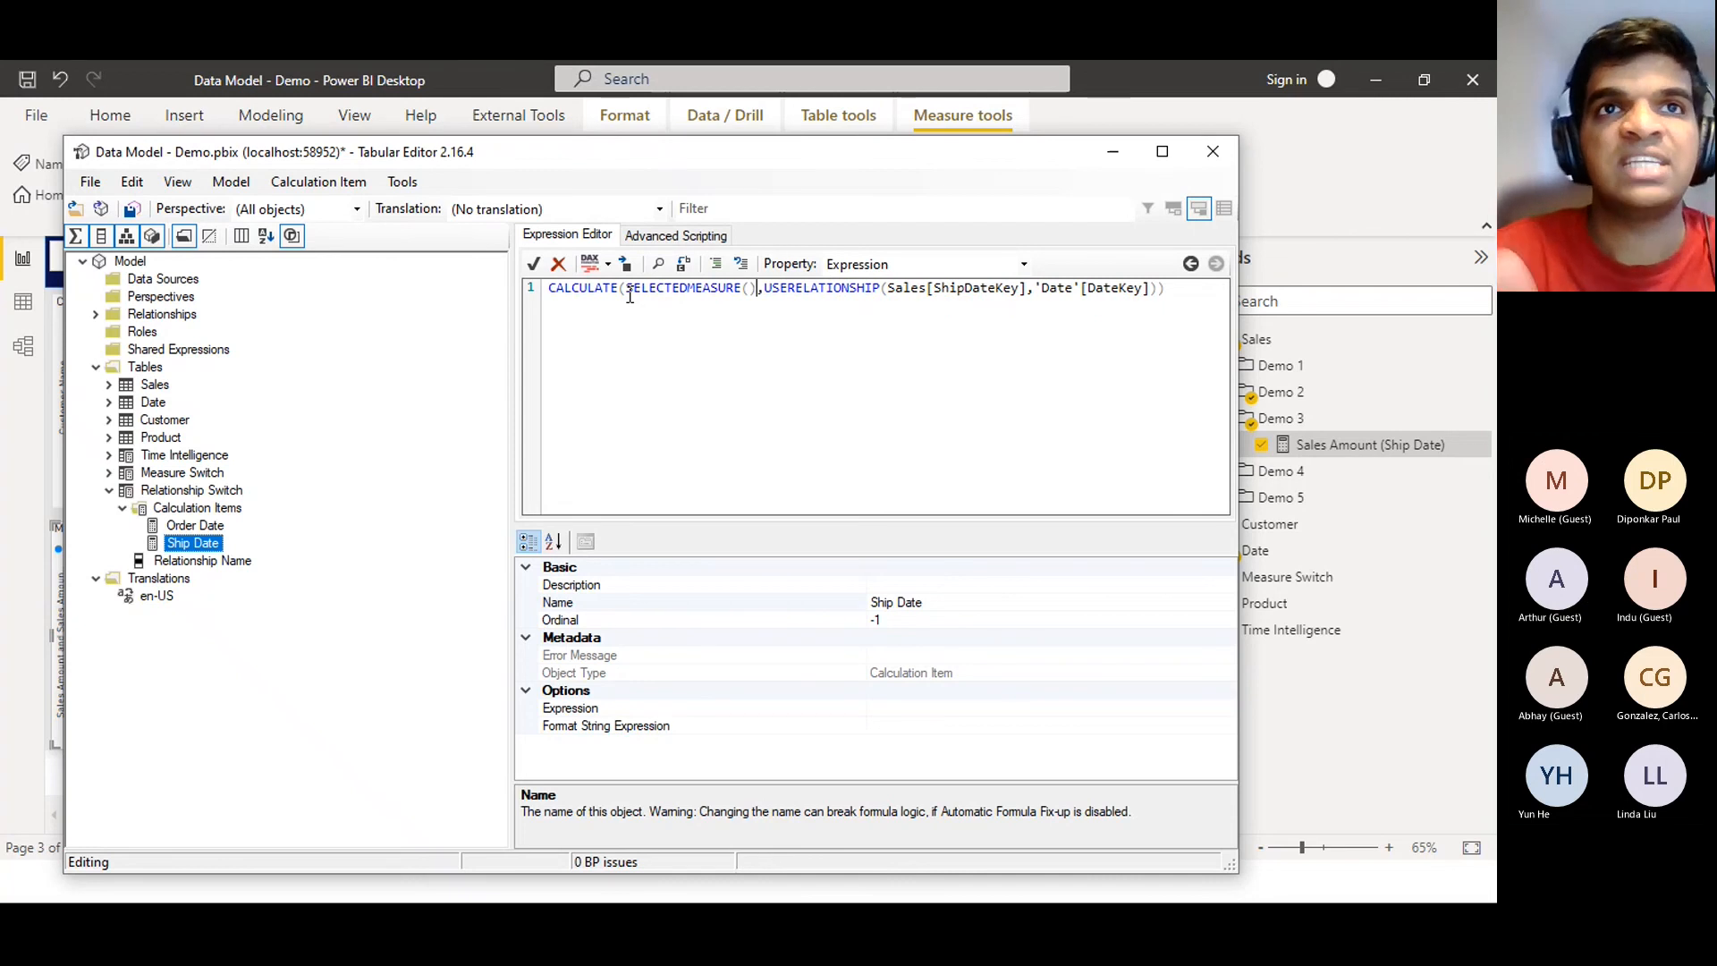
pyautogui.click(856, 364)
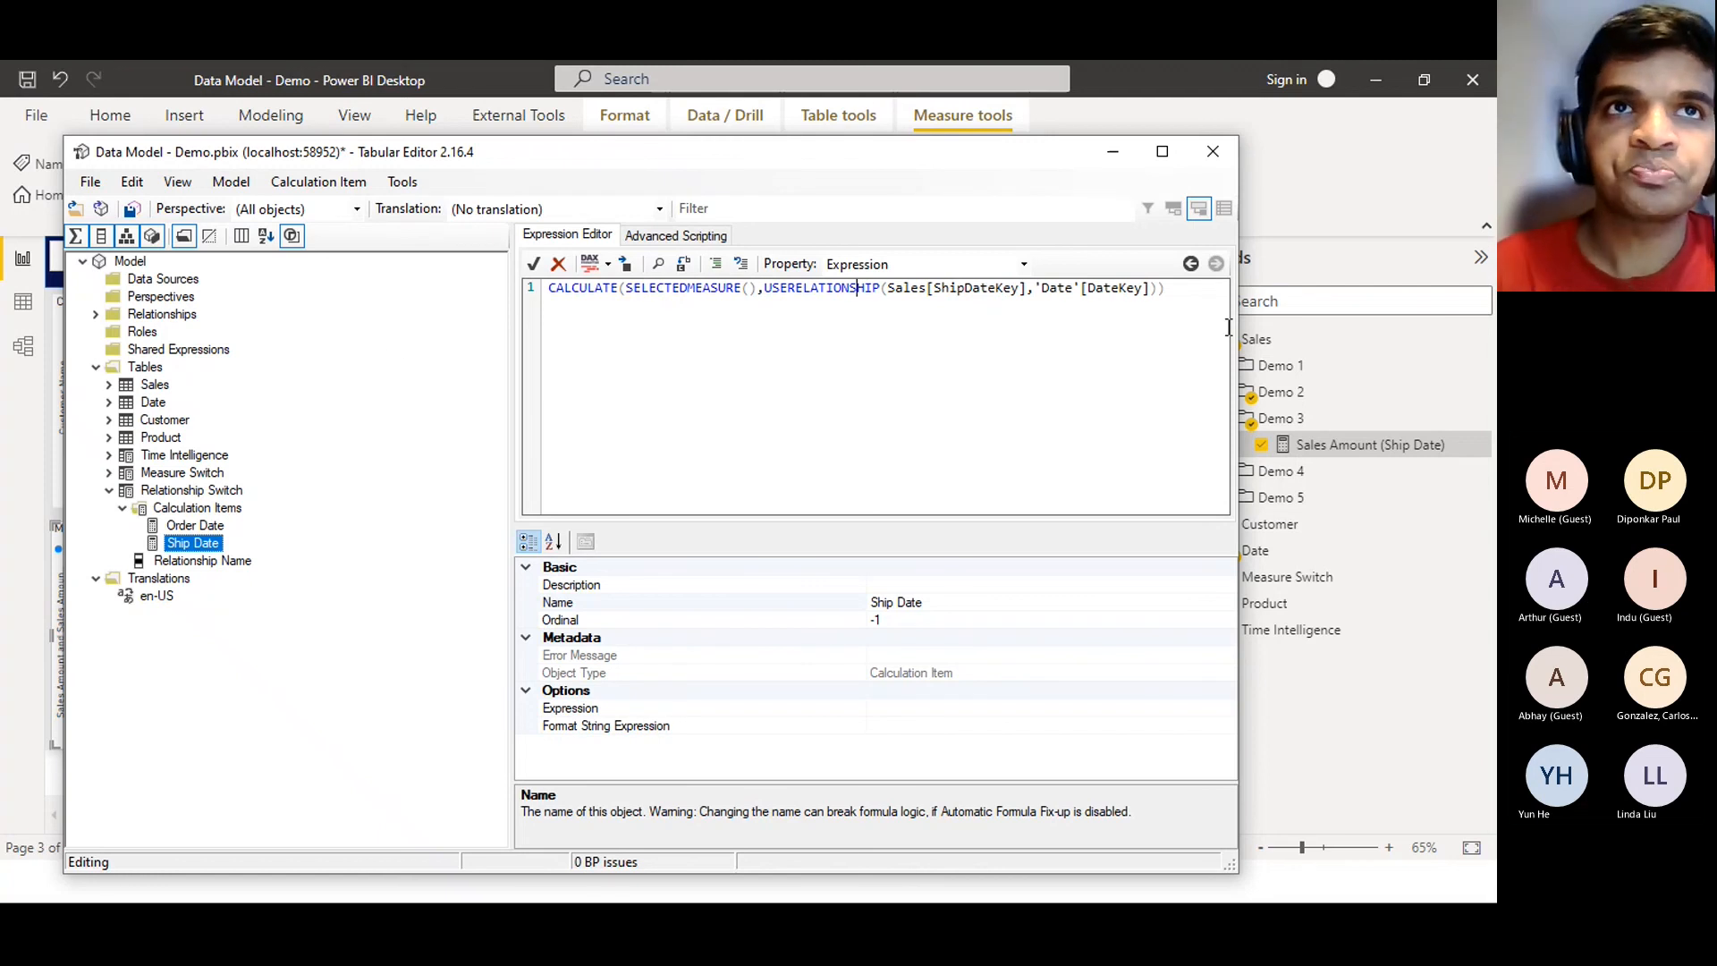
pyautogui.click(534, 265)
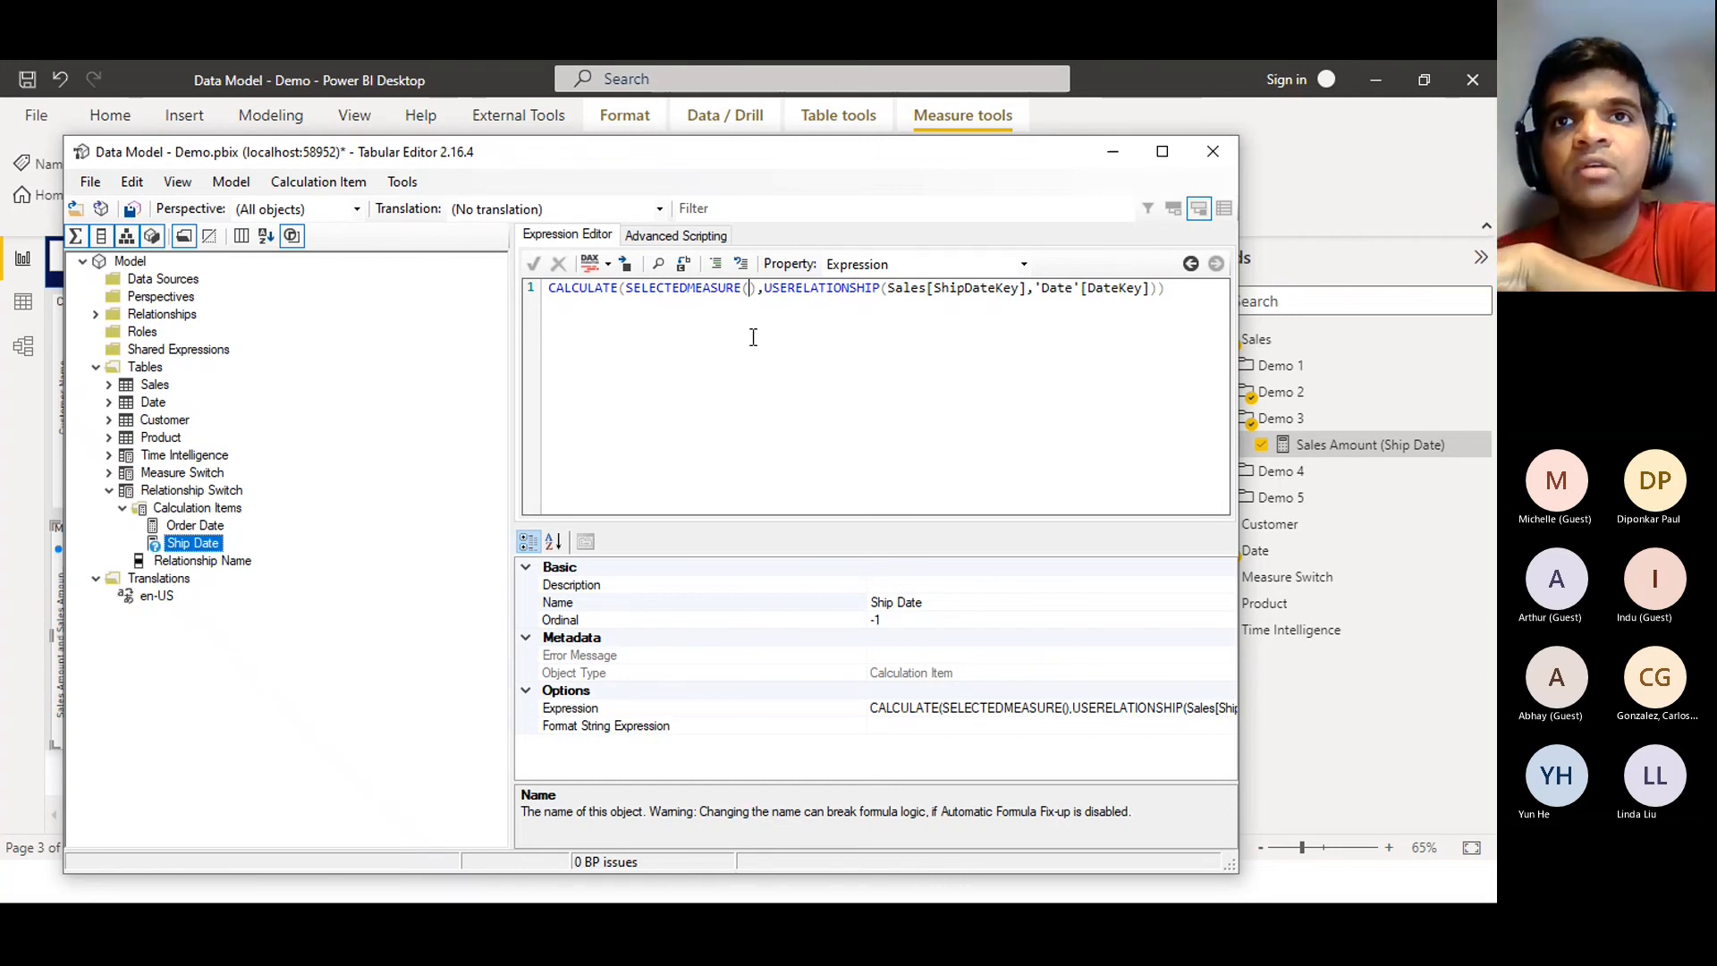
# Select the whole Ship Date expression, including the Sales[ShipDateKey] reference, for reuse
pyautogui.click(951, 288)
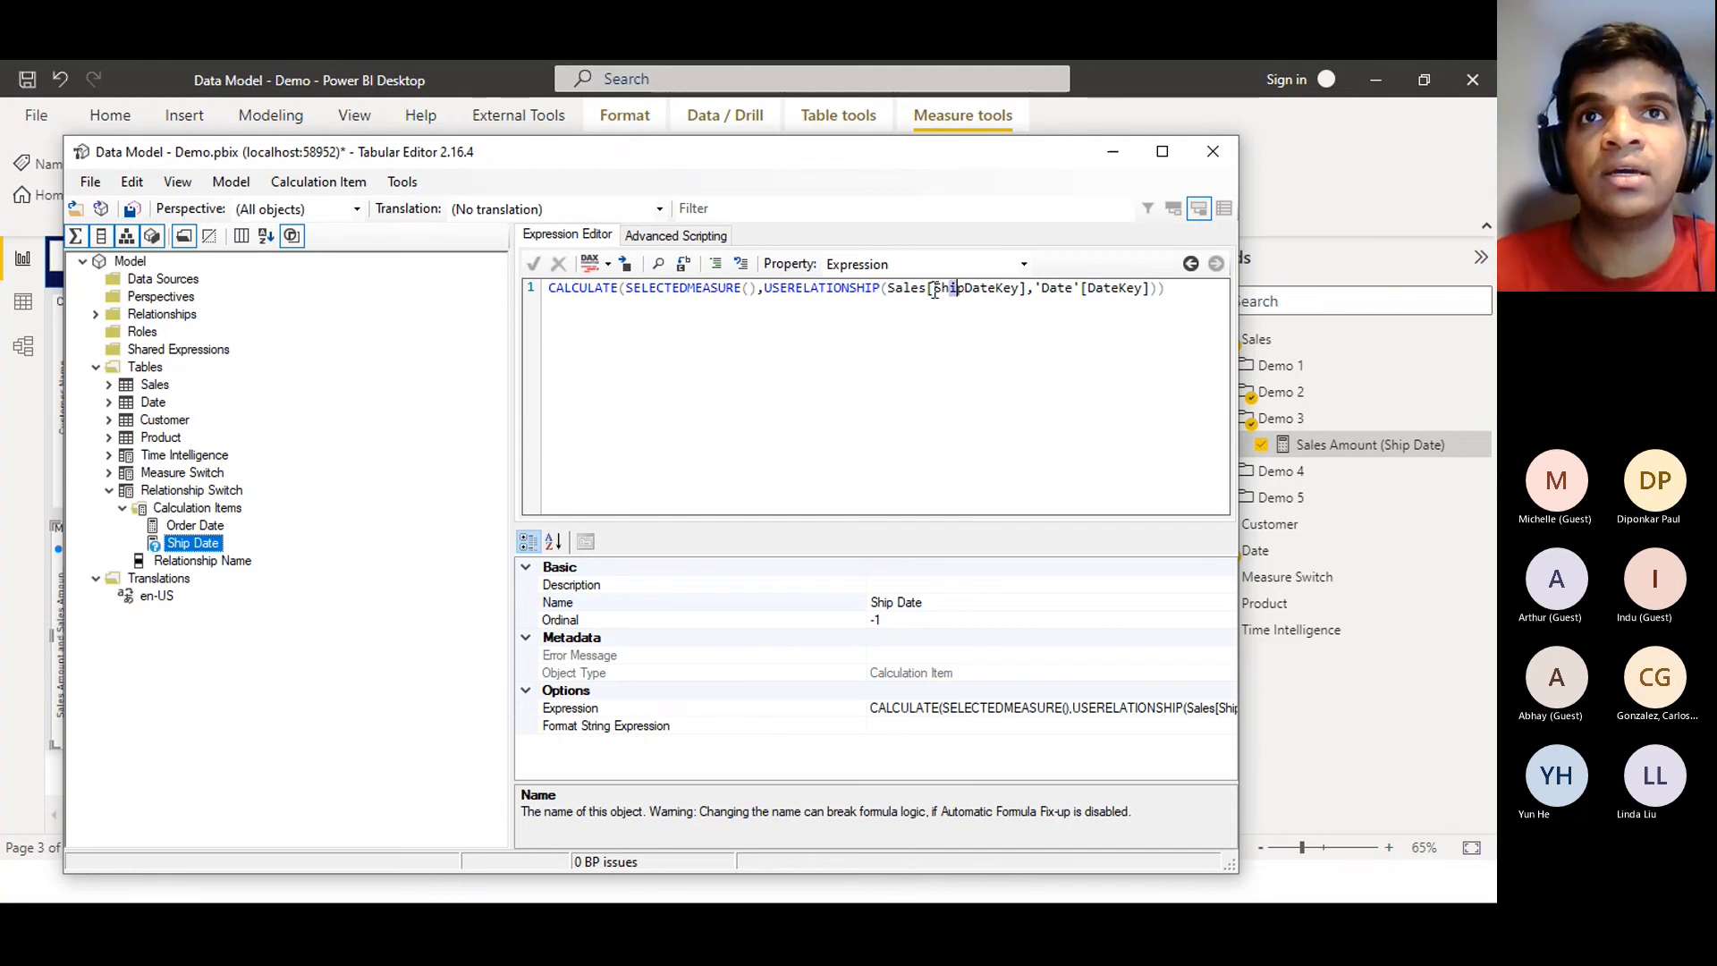
pyautogui.moveTo(887, 288); pyautogui.dragTo(1026, 288)
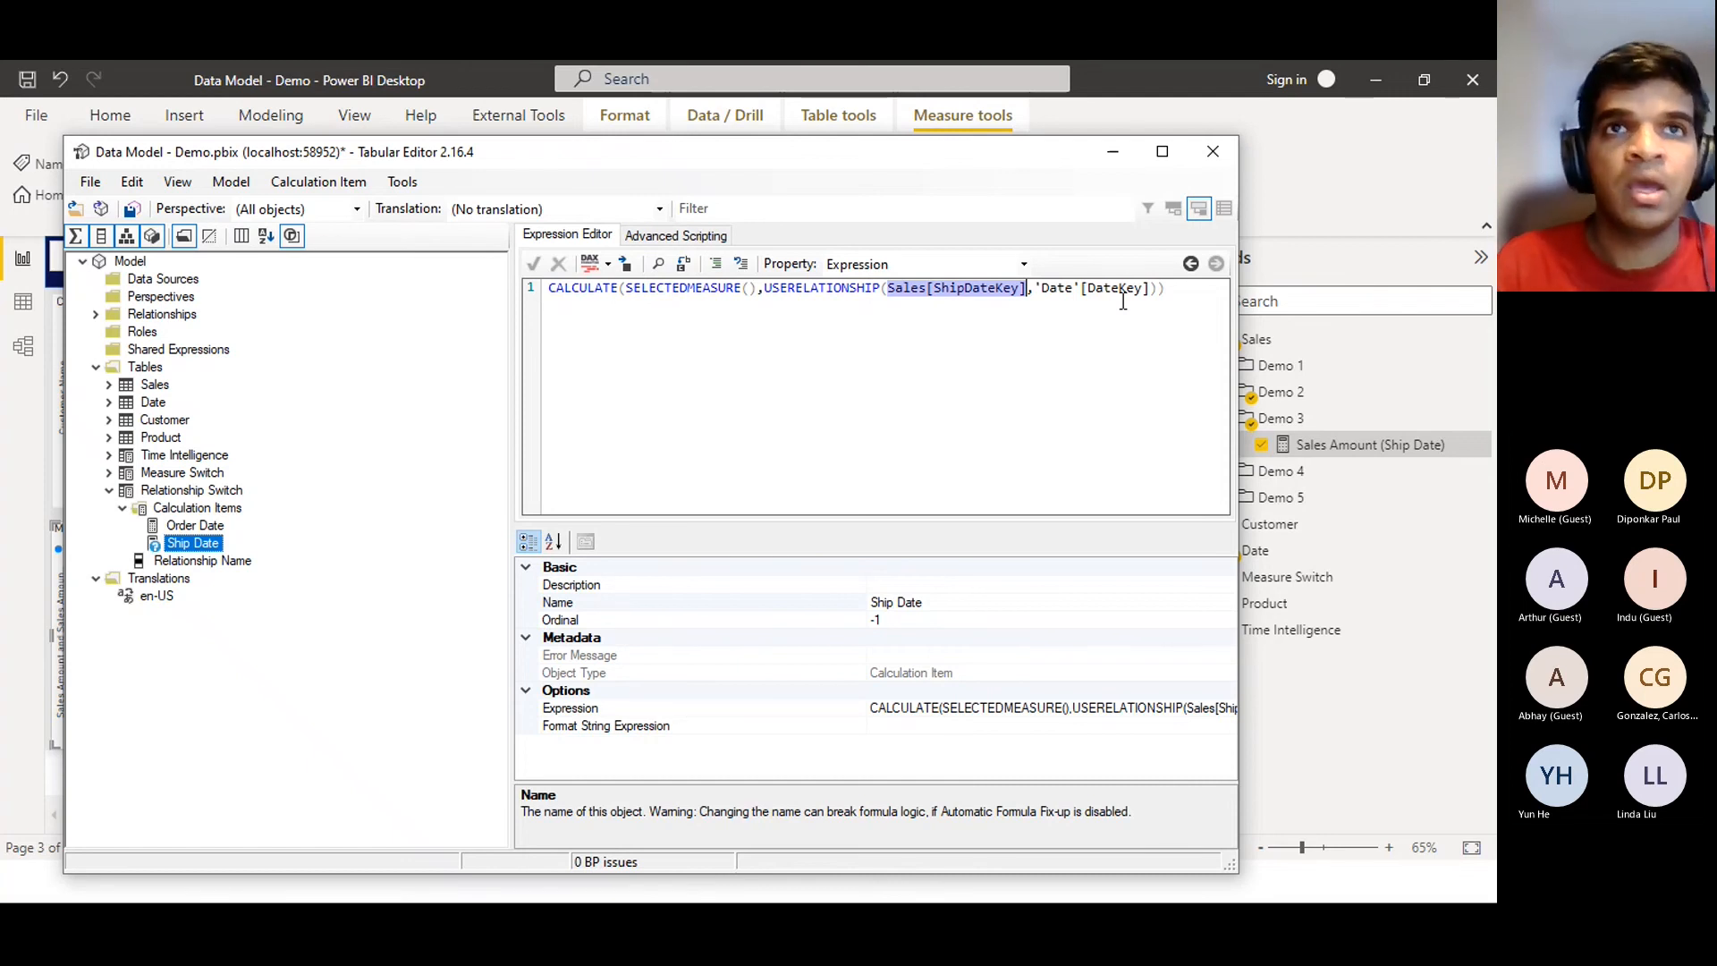
pyautogui.click(1197, 303)
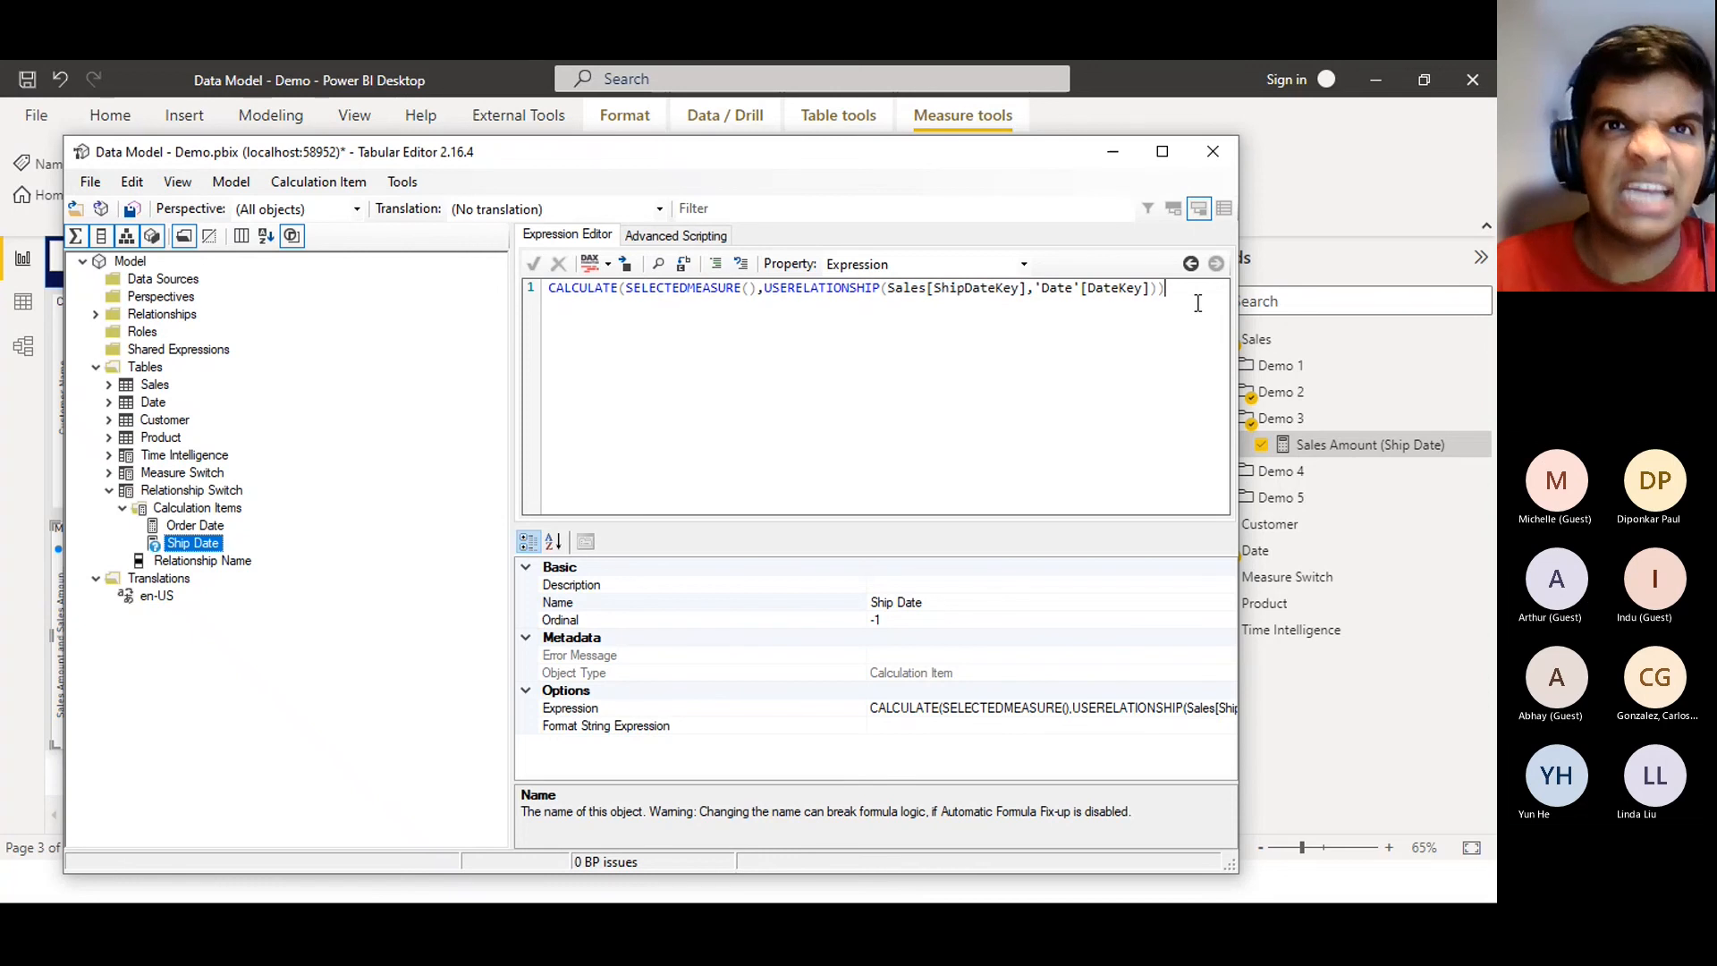
pyautogui.hotkey('ctrl', 'a')
pyautogui.hotkey('ctrl', 'c')
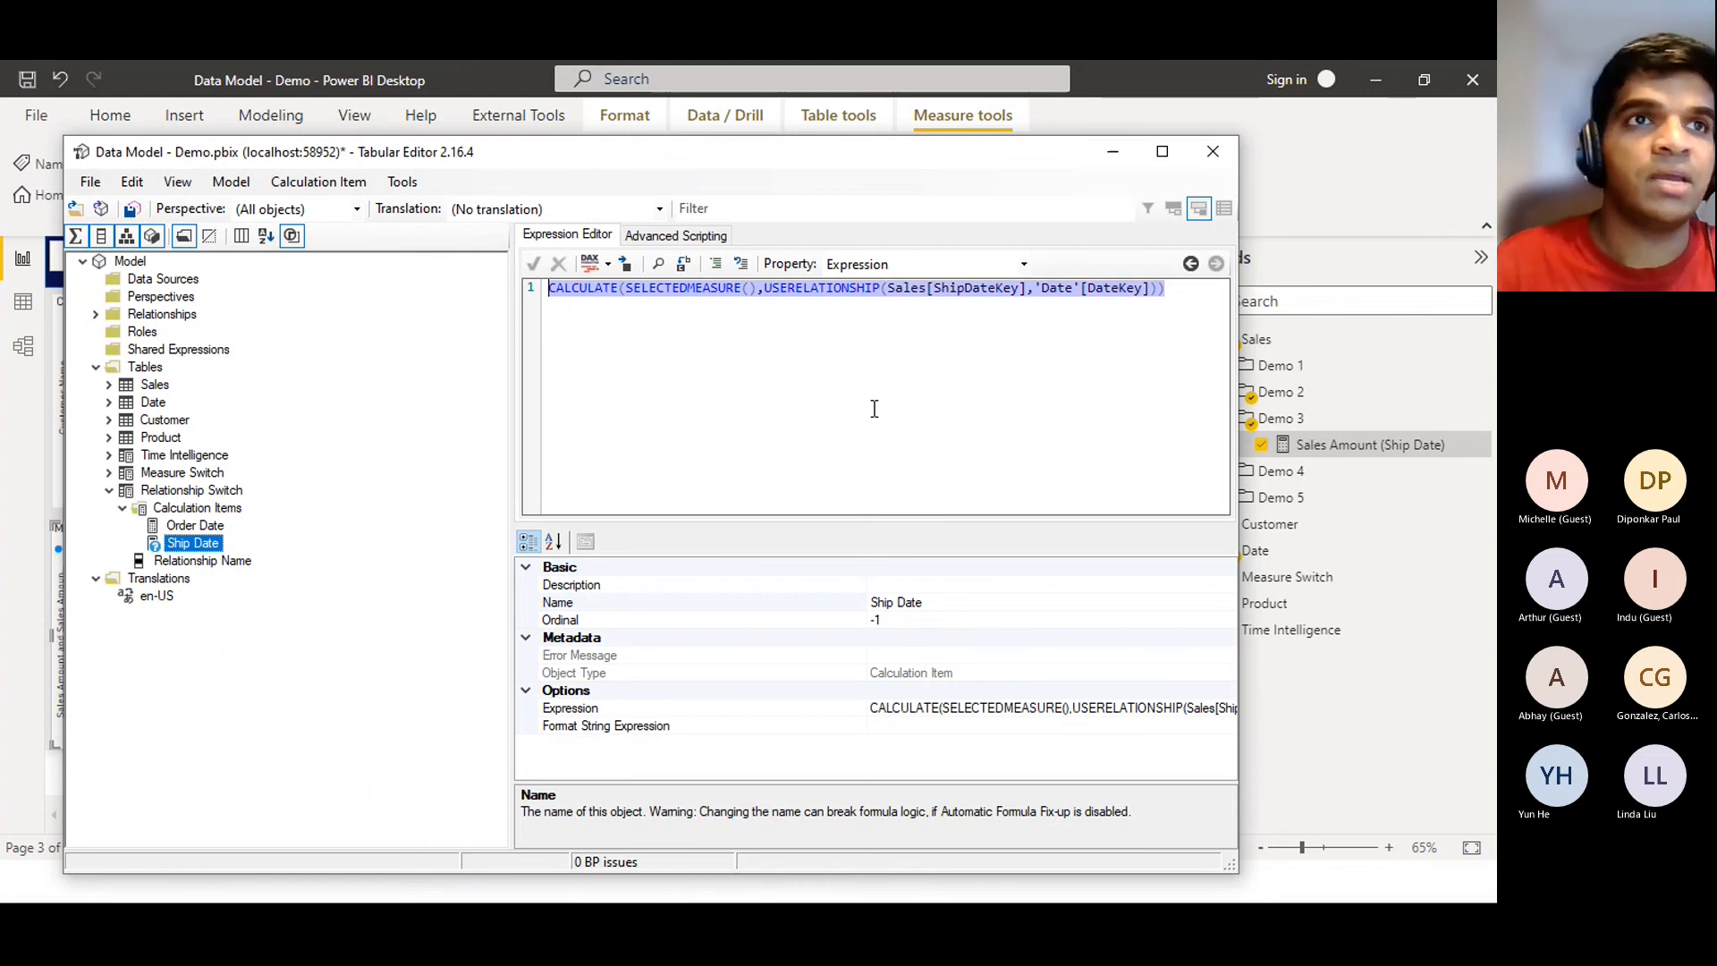
# Paste the expression into the Order Date item, change ShipDateKey to OrderDateKey, and accept it
pyautogui.click(195, 526)
pyautogui.click(749, 367)
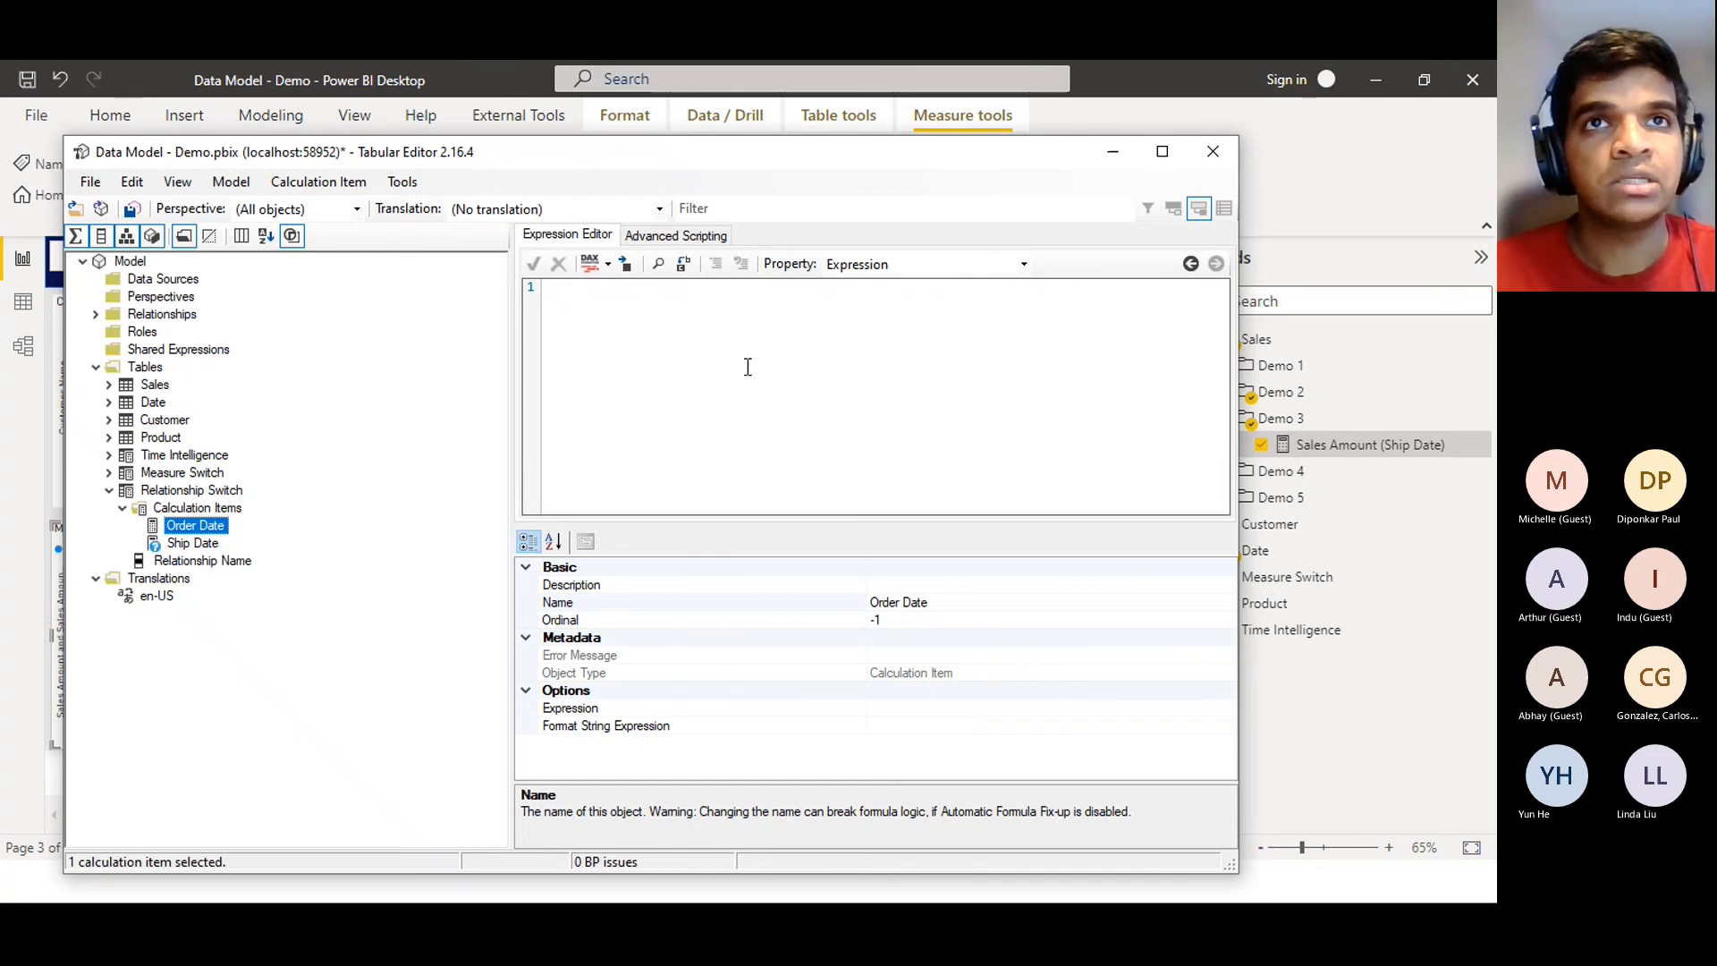
pyautogui.hotkey('ctrl', 'v')
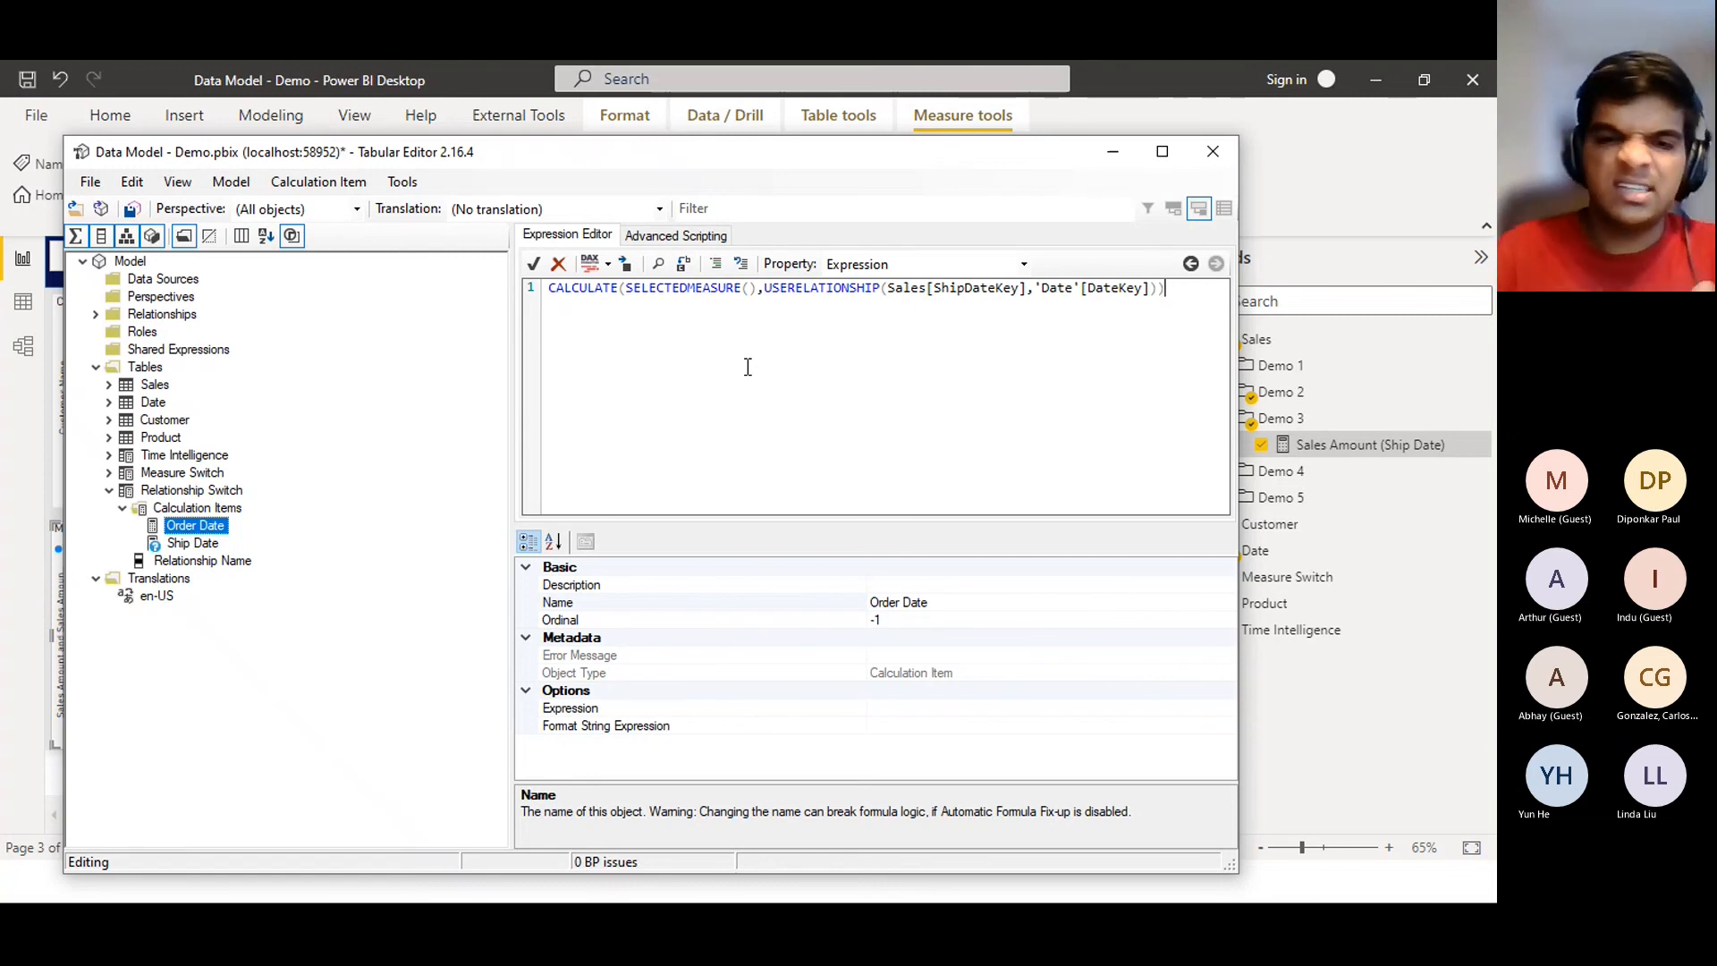
pyautogui.click(964, 298)
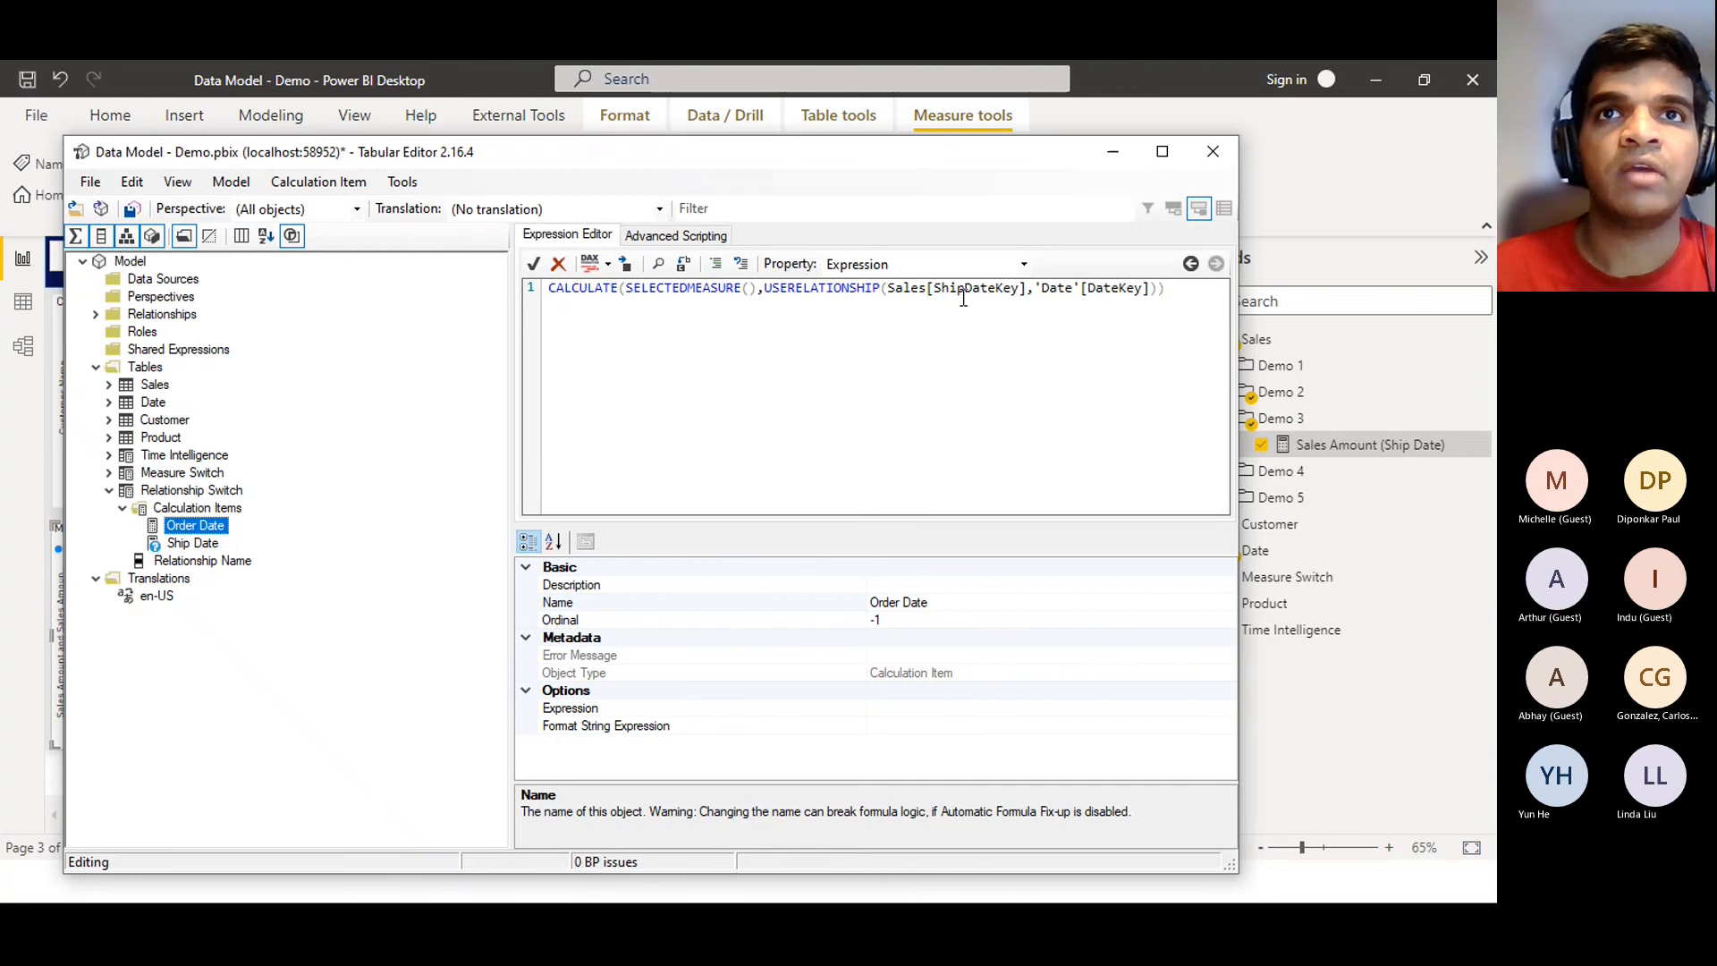
pyautogui.doubleClick(963, 298)
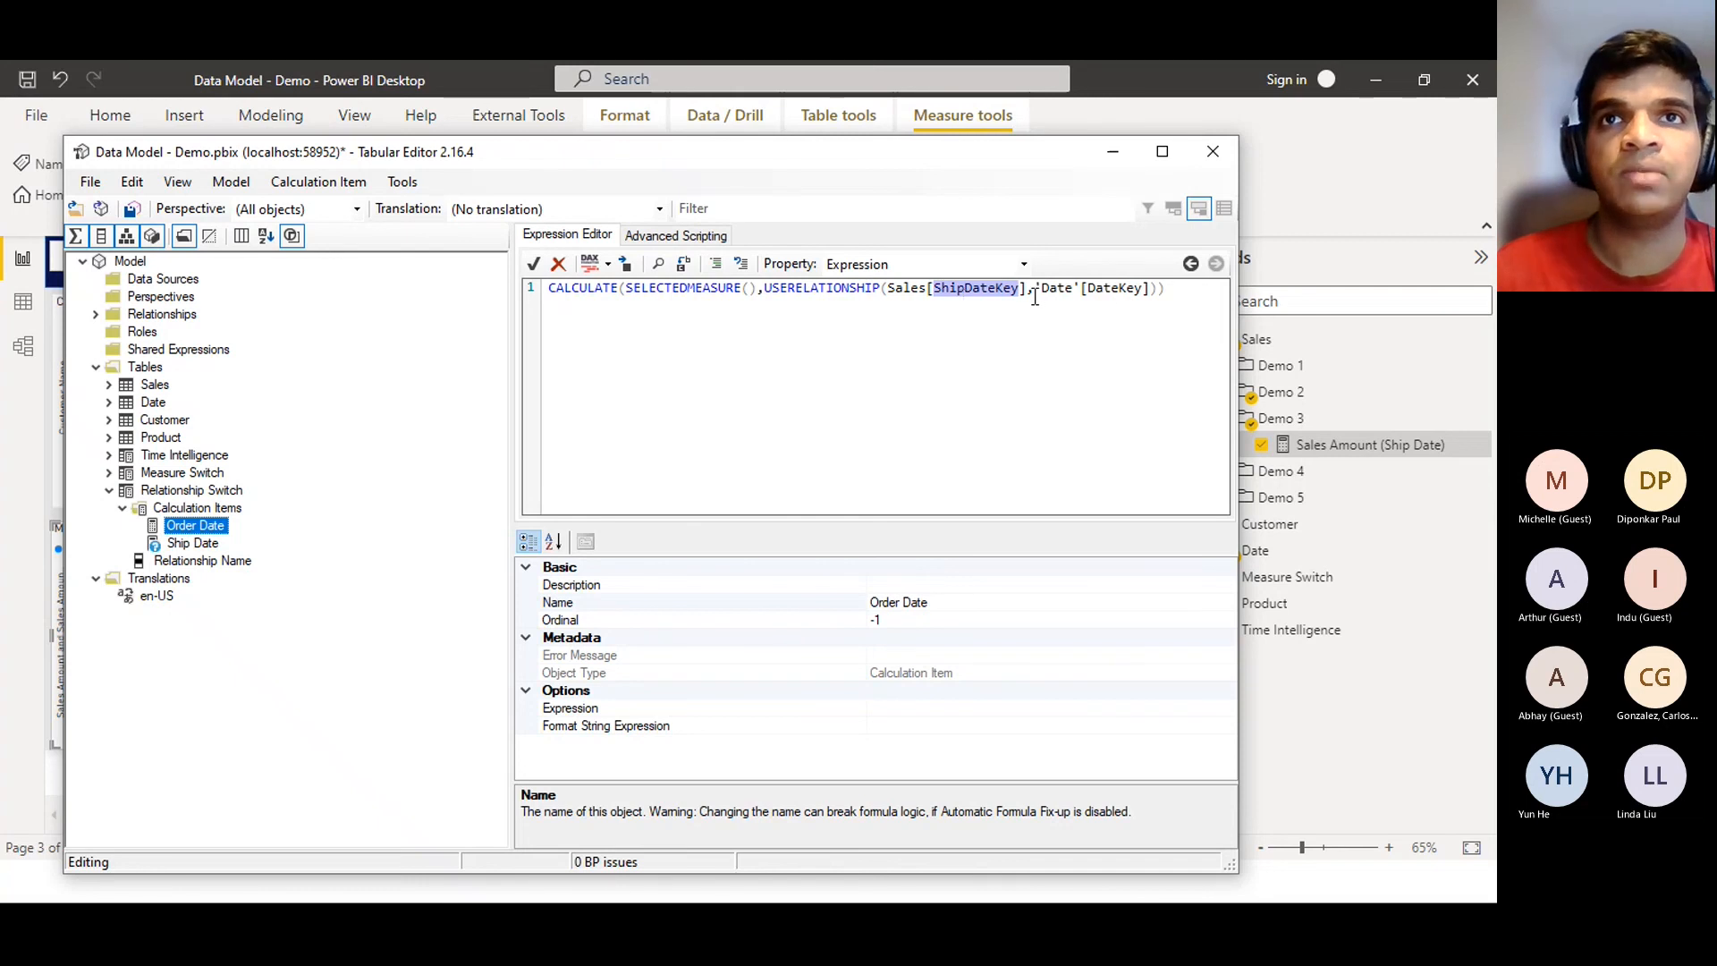
pyautogui.doubleClick(1122, 298)
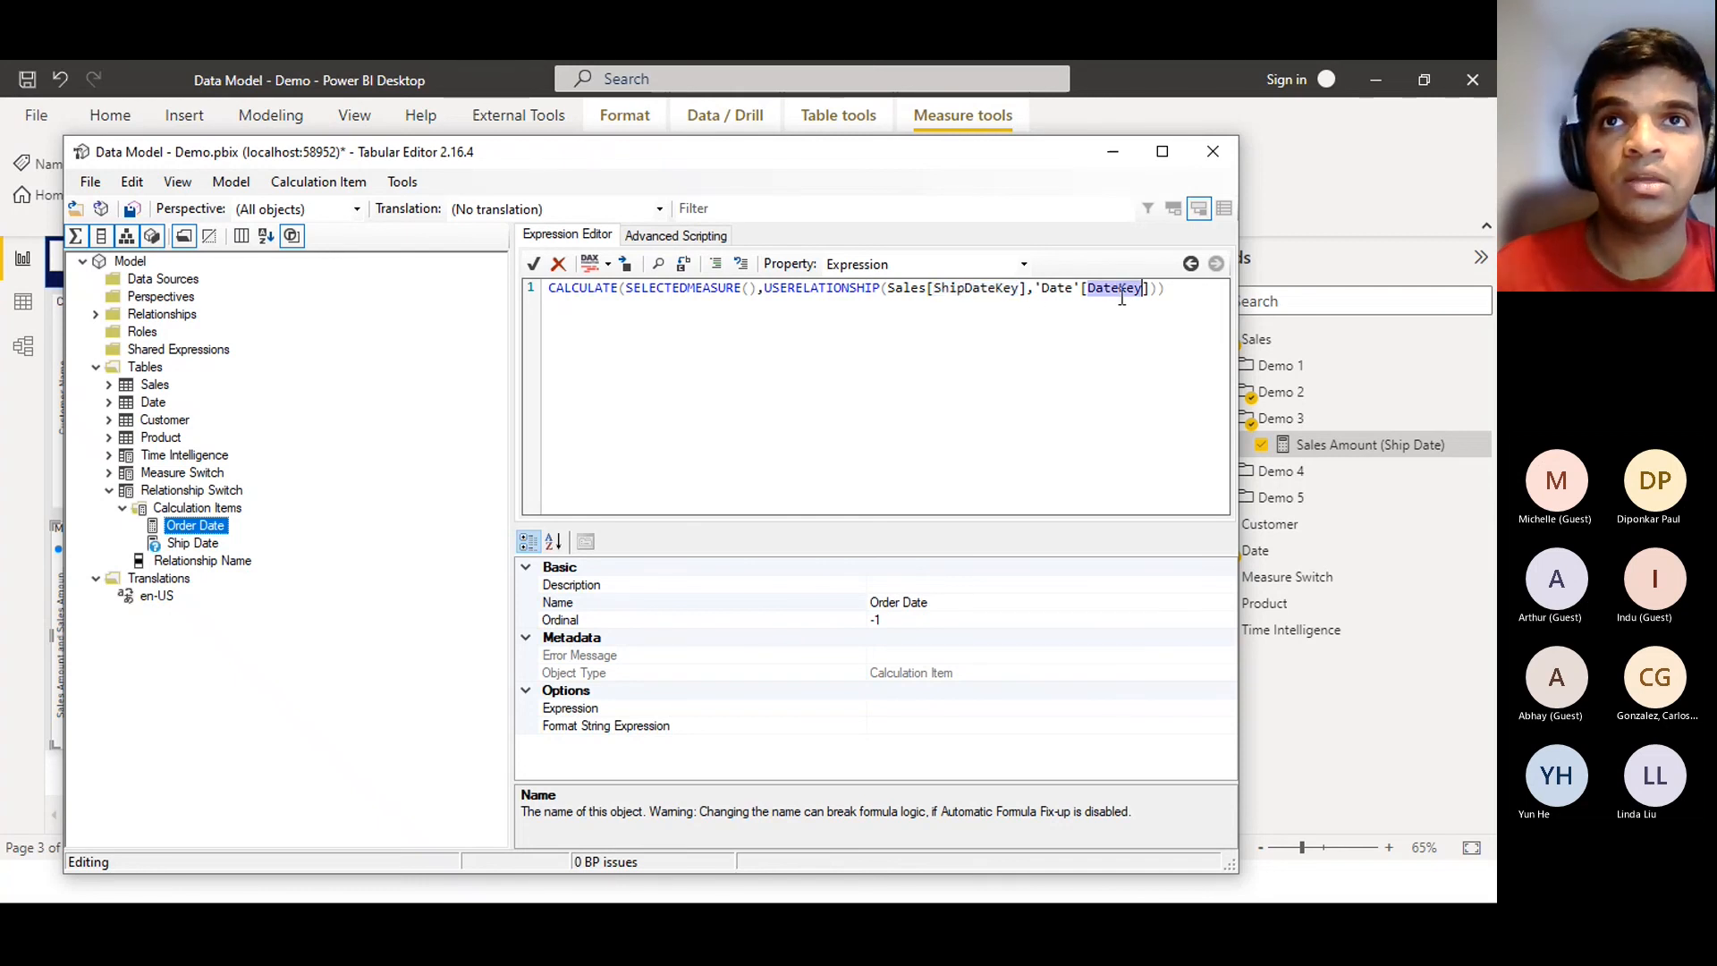
pyautogui.click(961, 294)
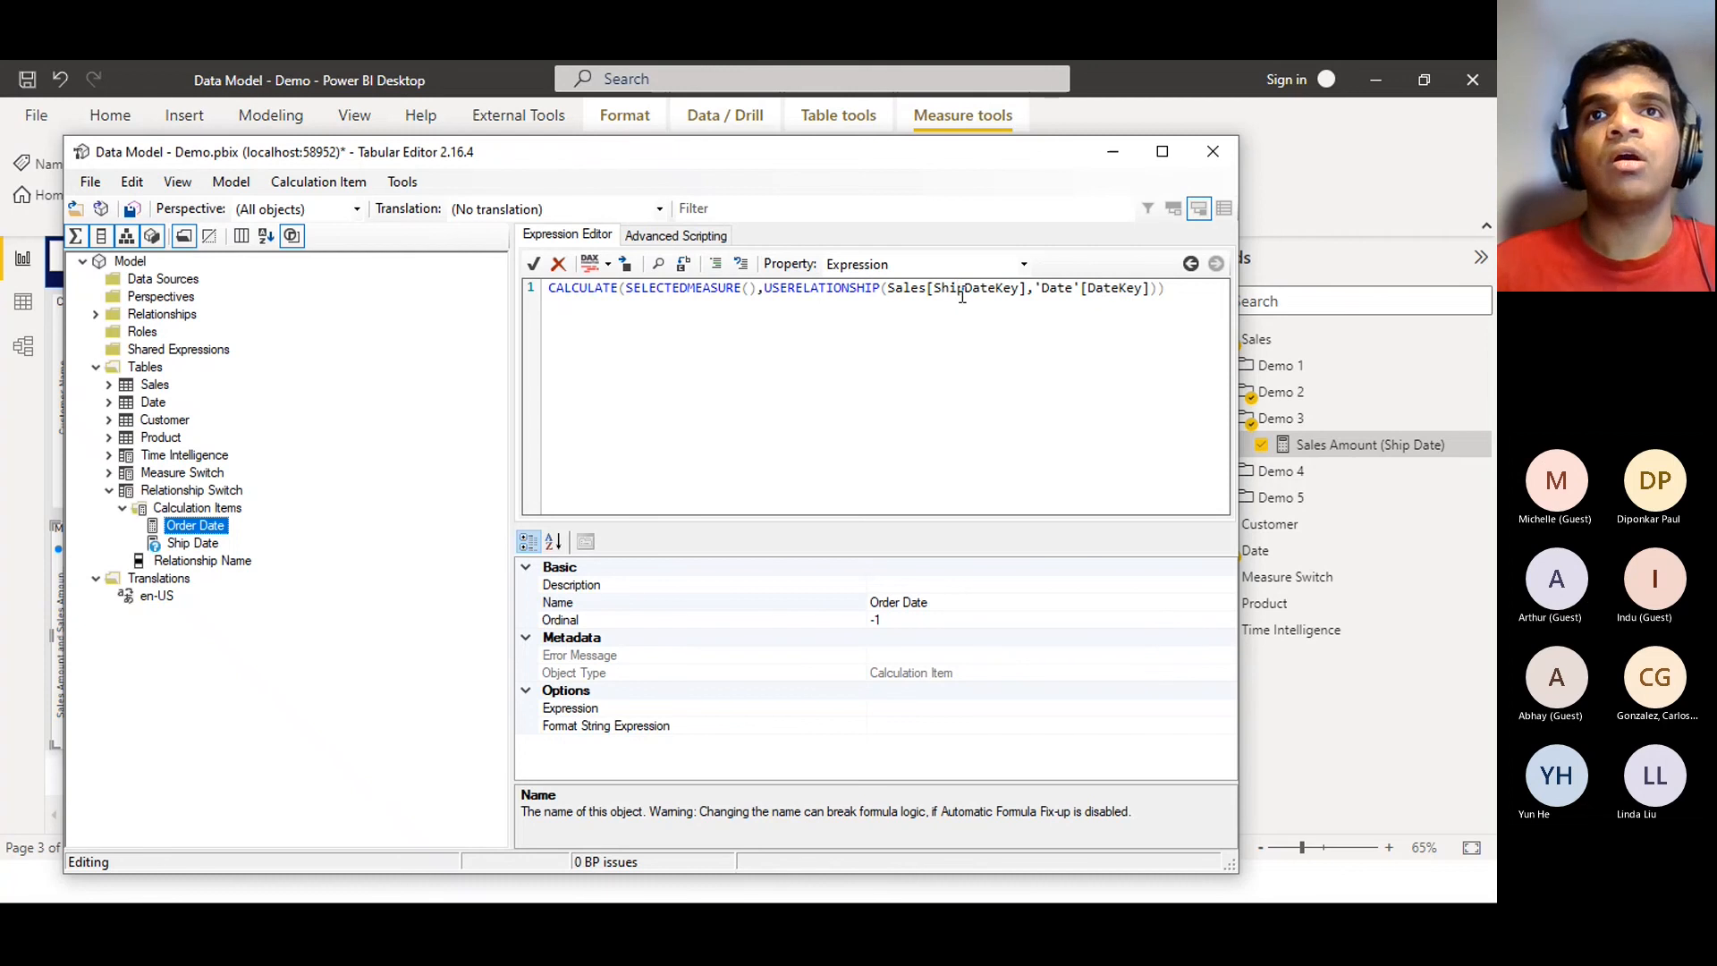
pyautogui.press('BackSpace')
pyautogui.press('BackSpace')
pyautogui.press('BackSpace')
pyautogui.press('BackSpace')
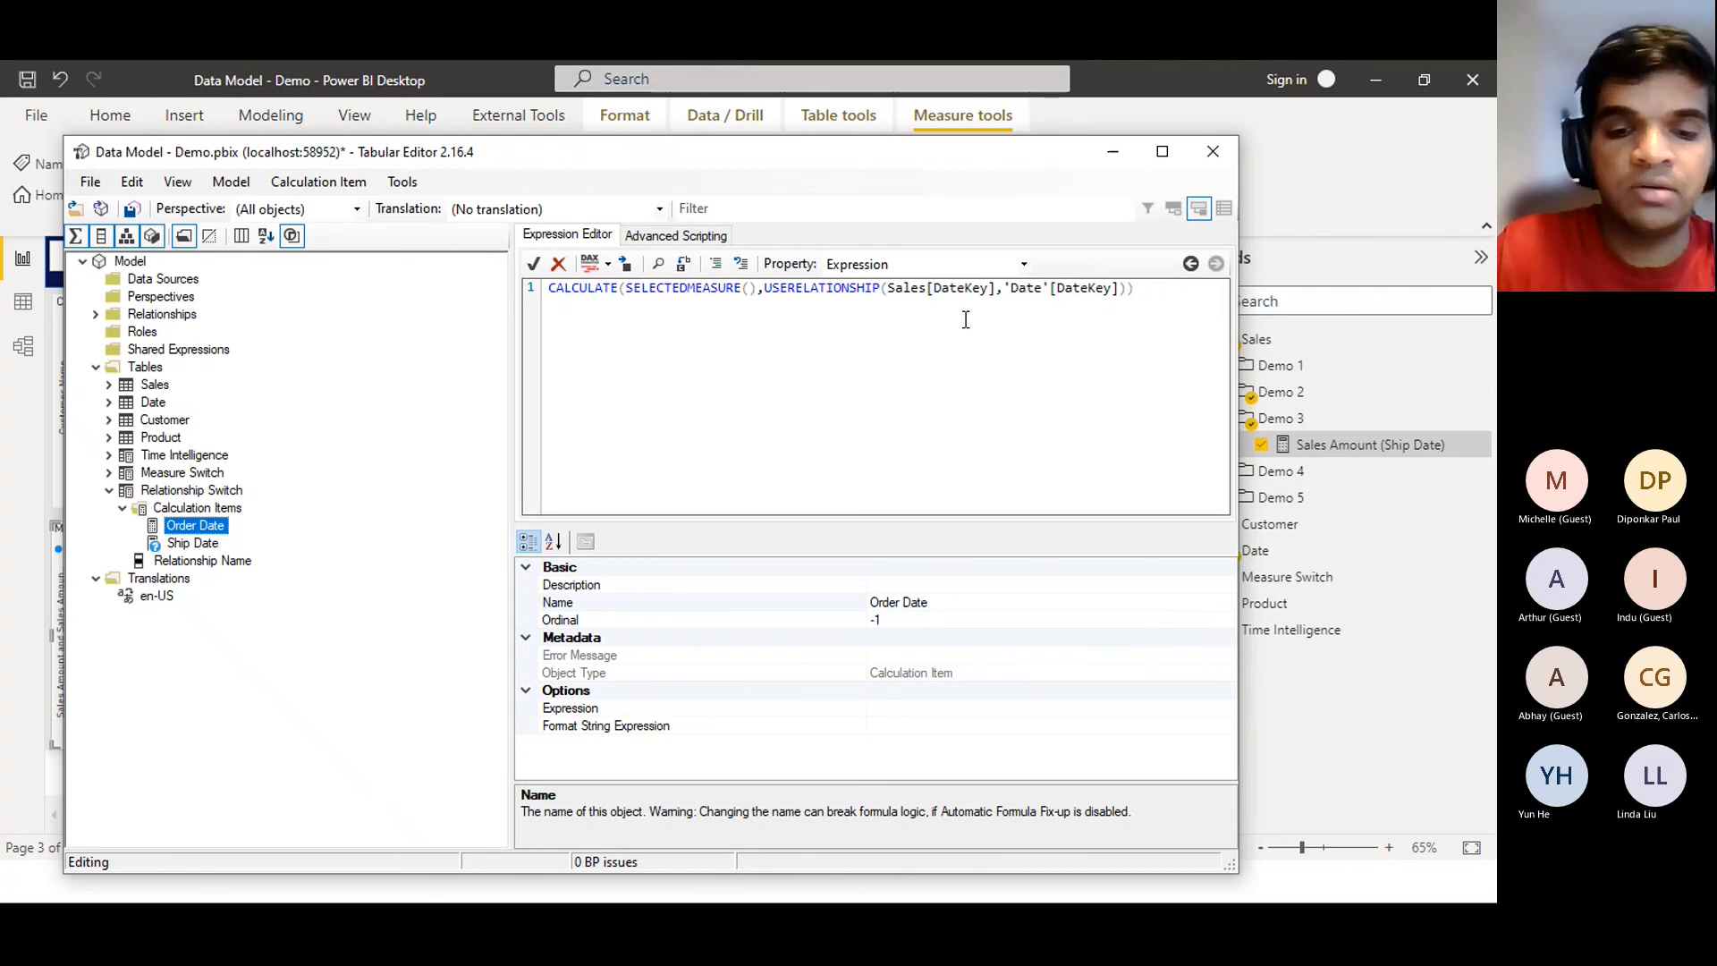
pyautogui.write('Order')
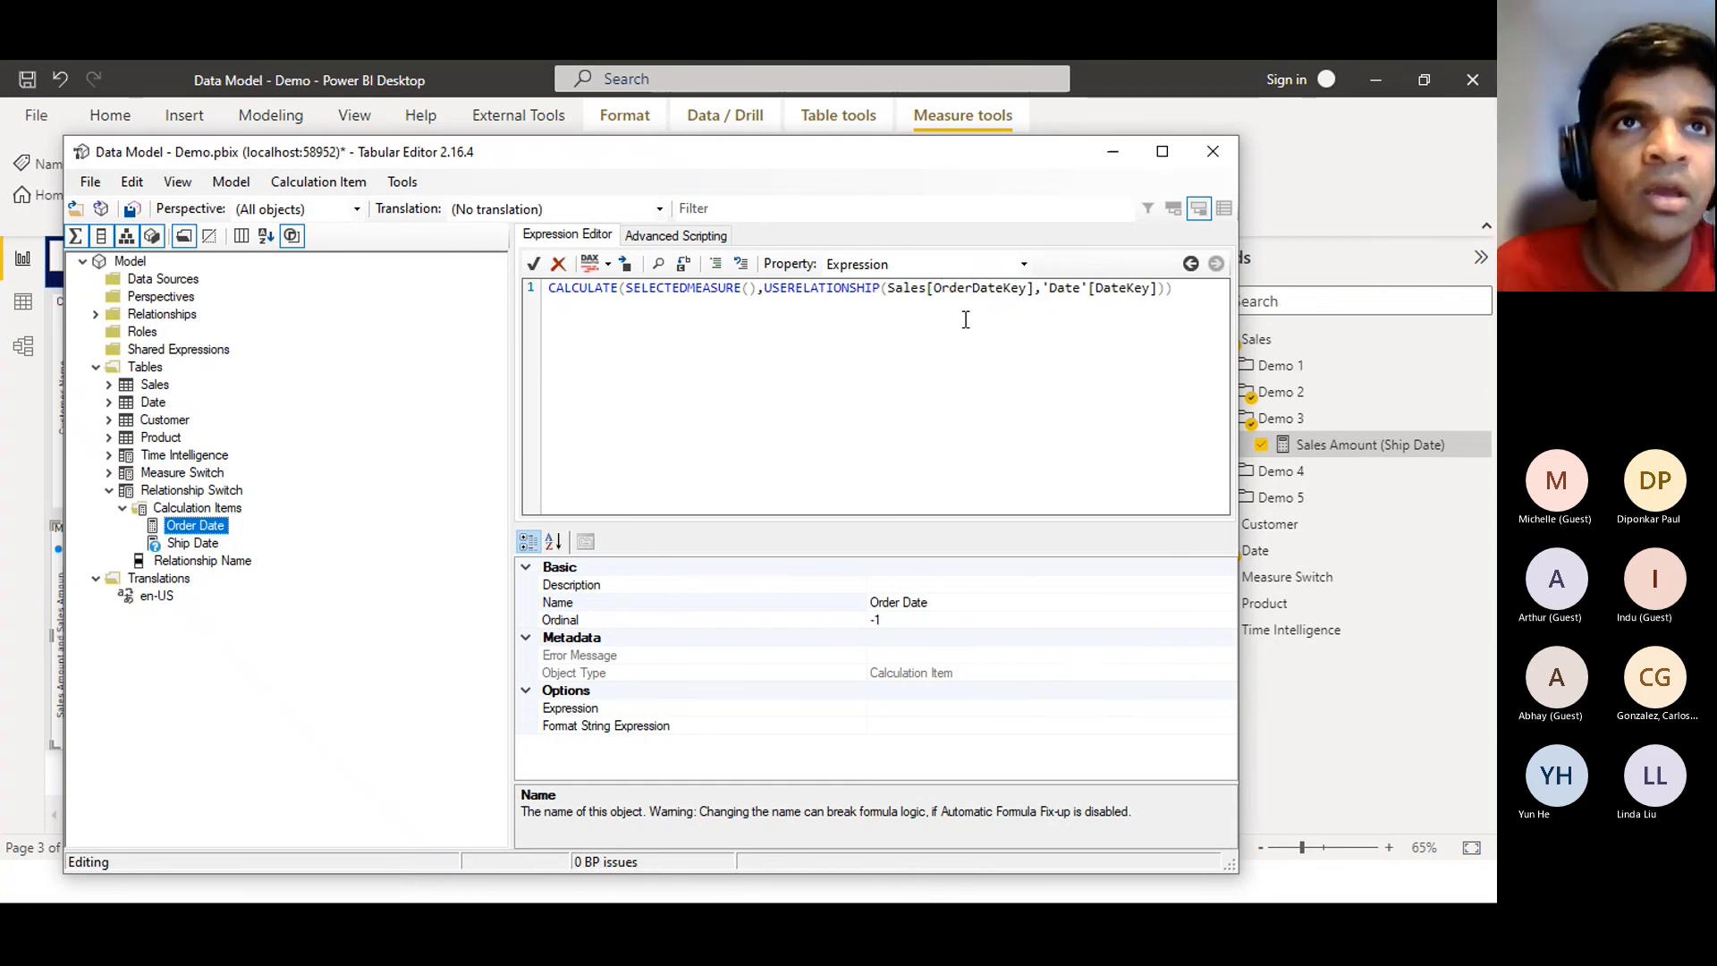
pyautogui.click(533, 265)
# Check the Ship Date and Order Date items, then save the changes to the connected model
pyautogui.click(186, 544)
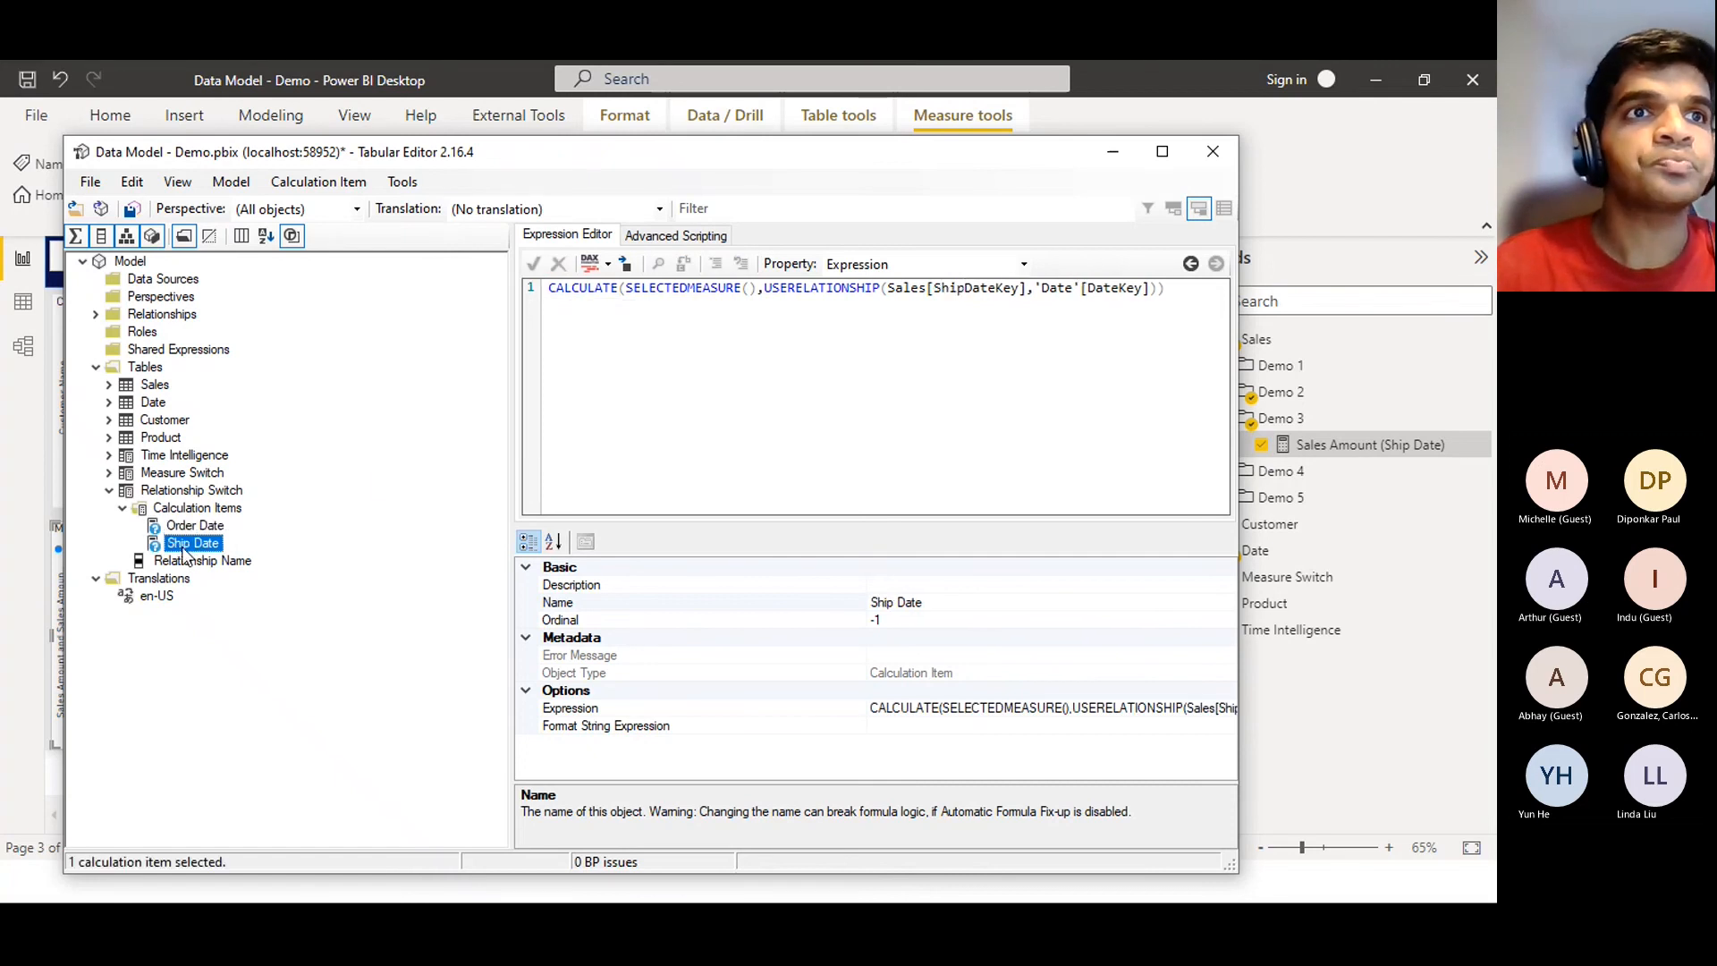
pyautogui.click(189, 528)
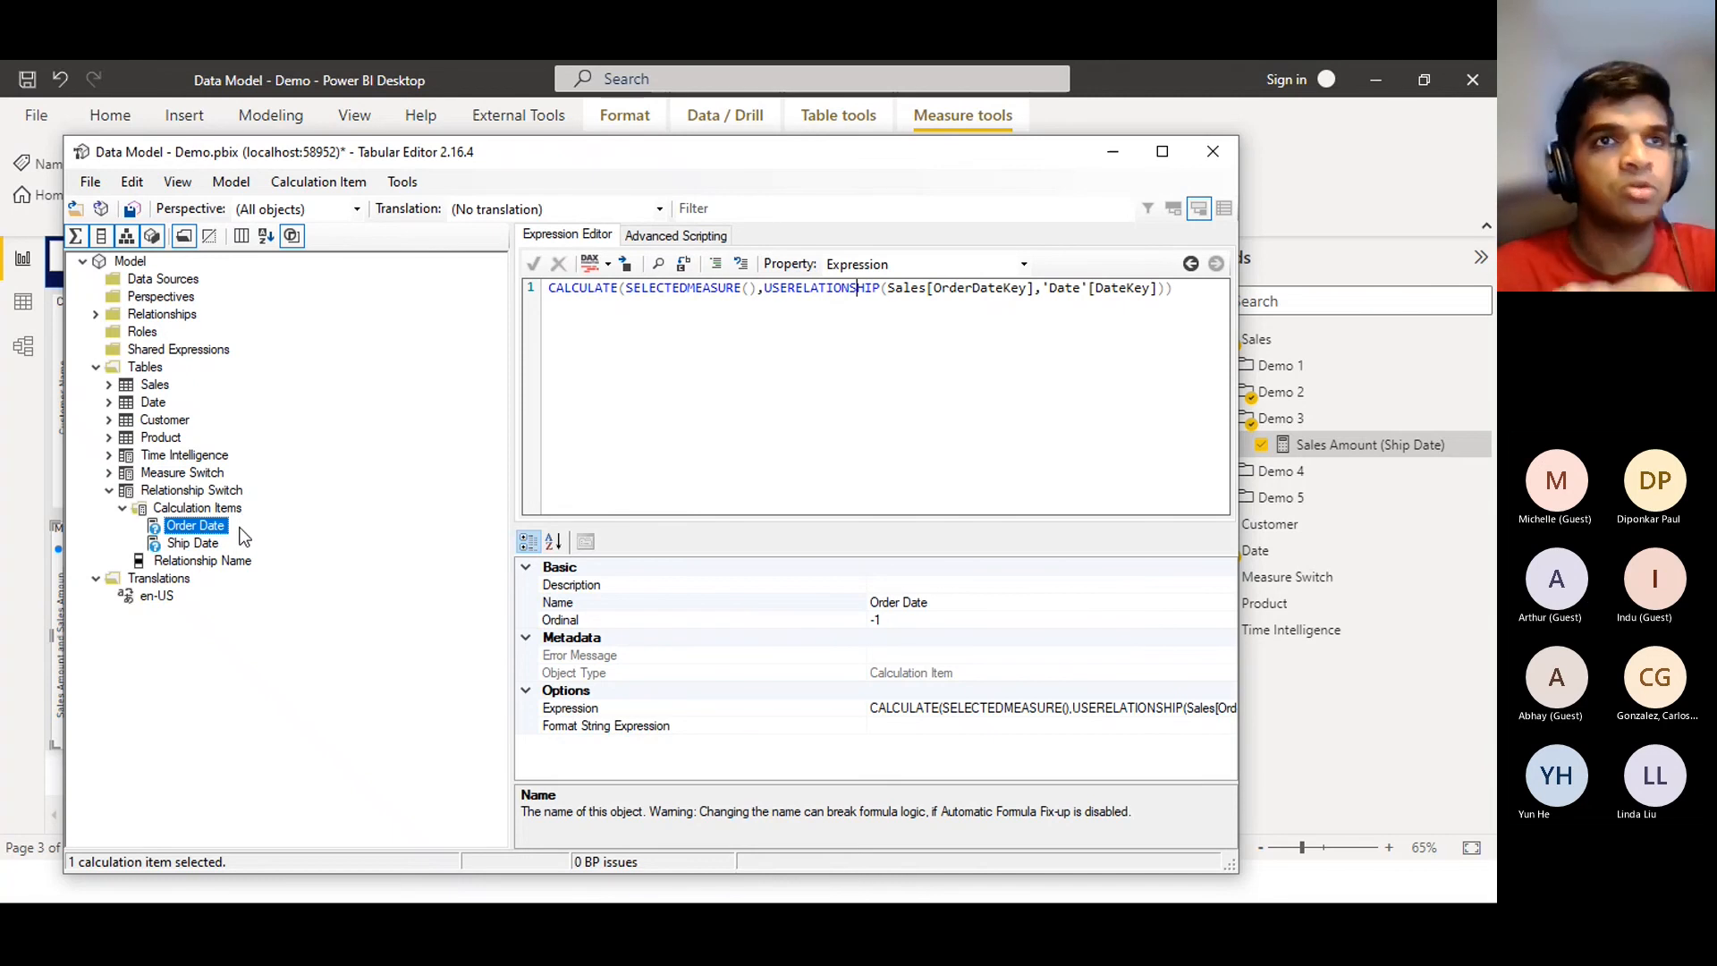
pyautogui.click(129, 208)
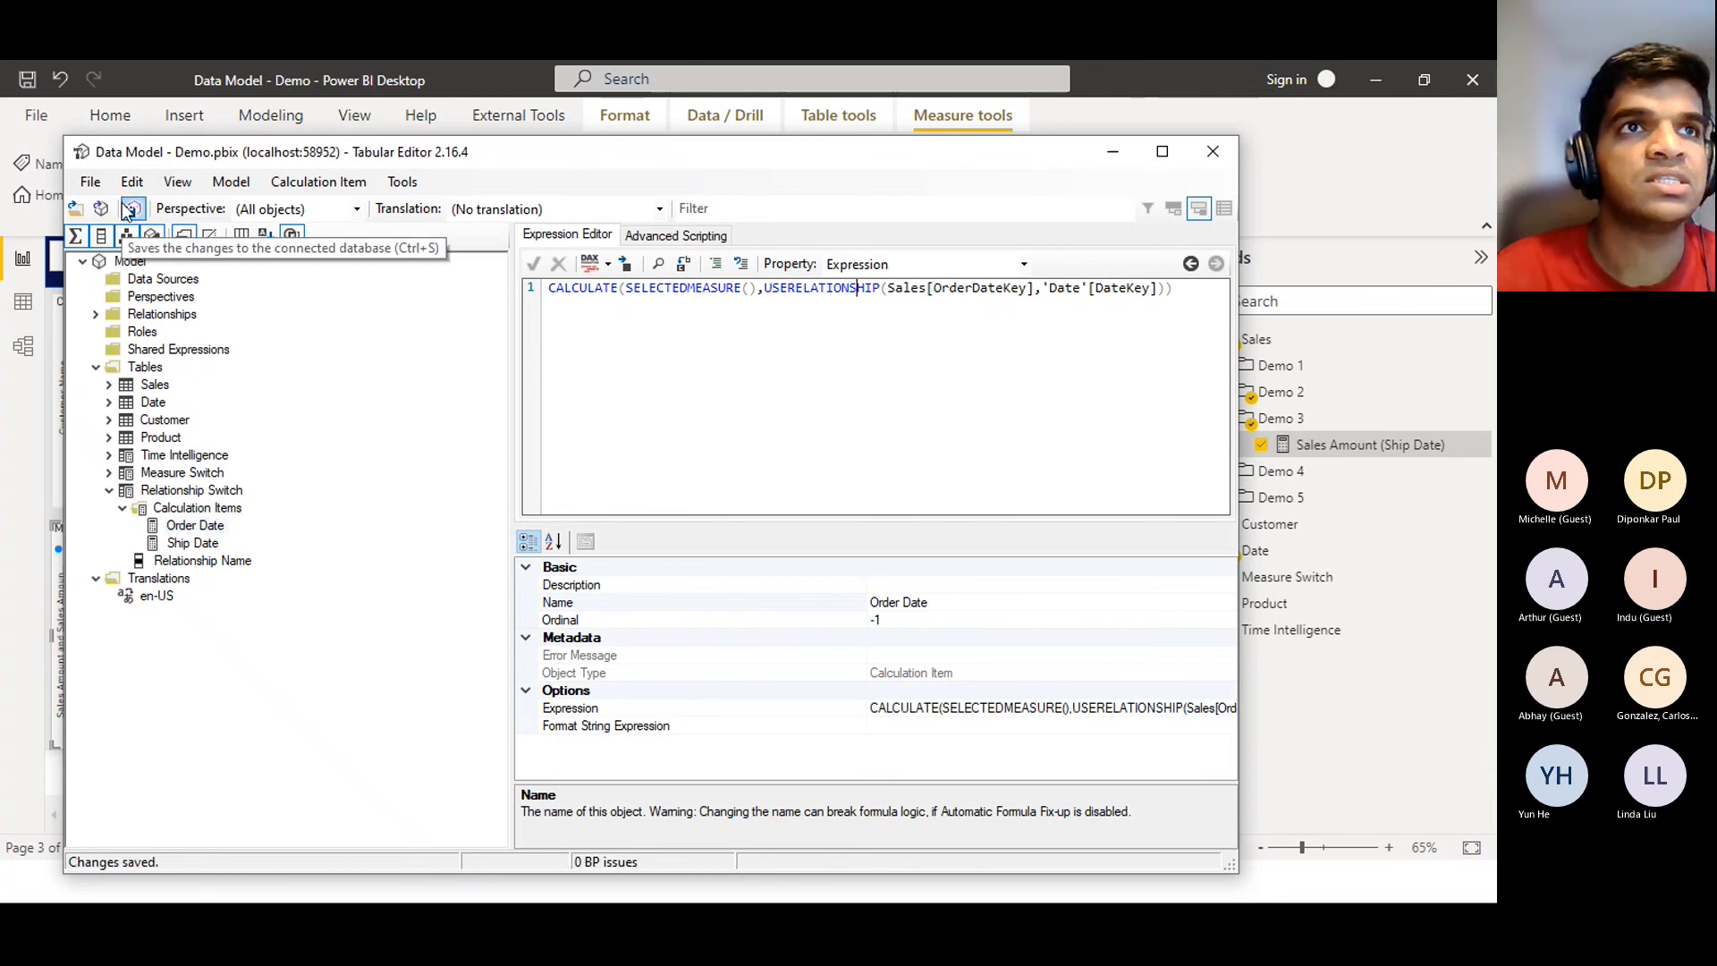
# Minimize Tabular Editor and refresh the Power BI model from the Home ribbon
pyautogui.click(1123, 160)
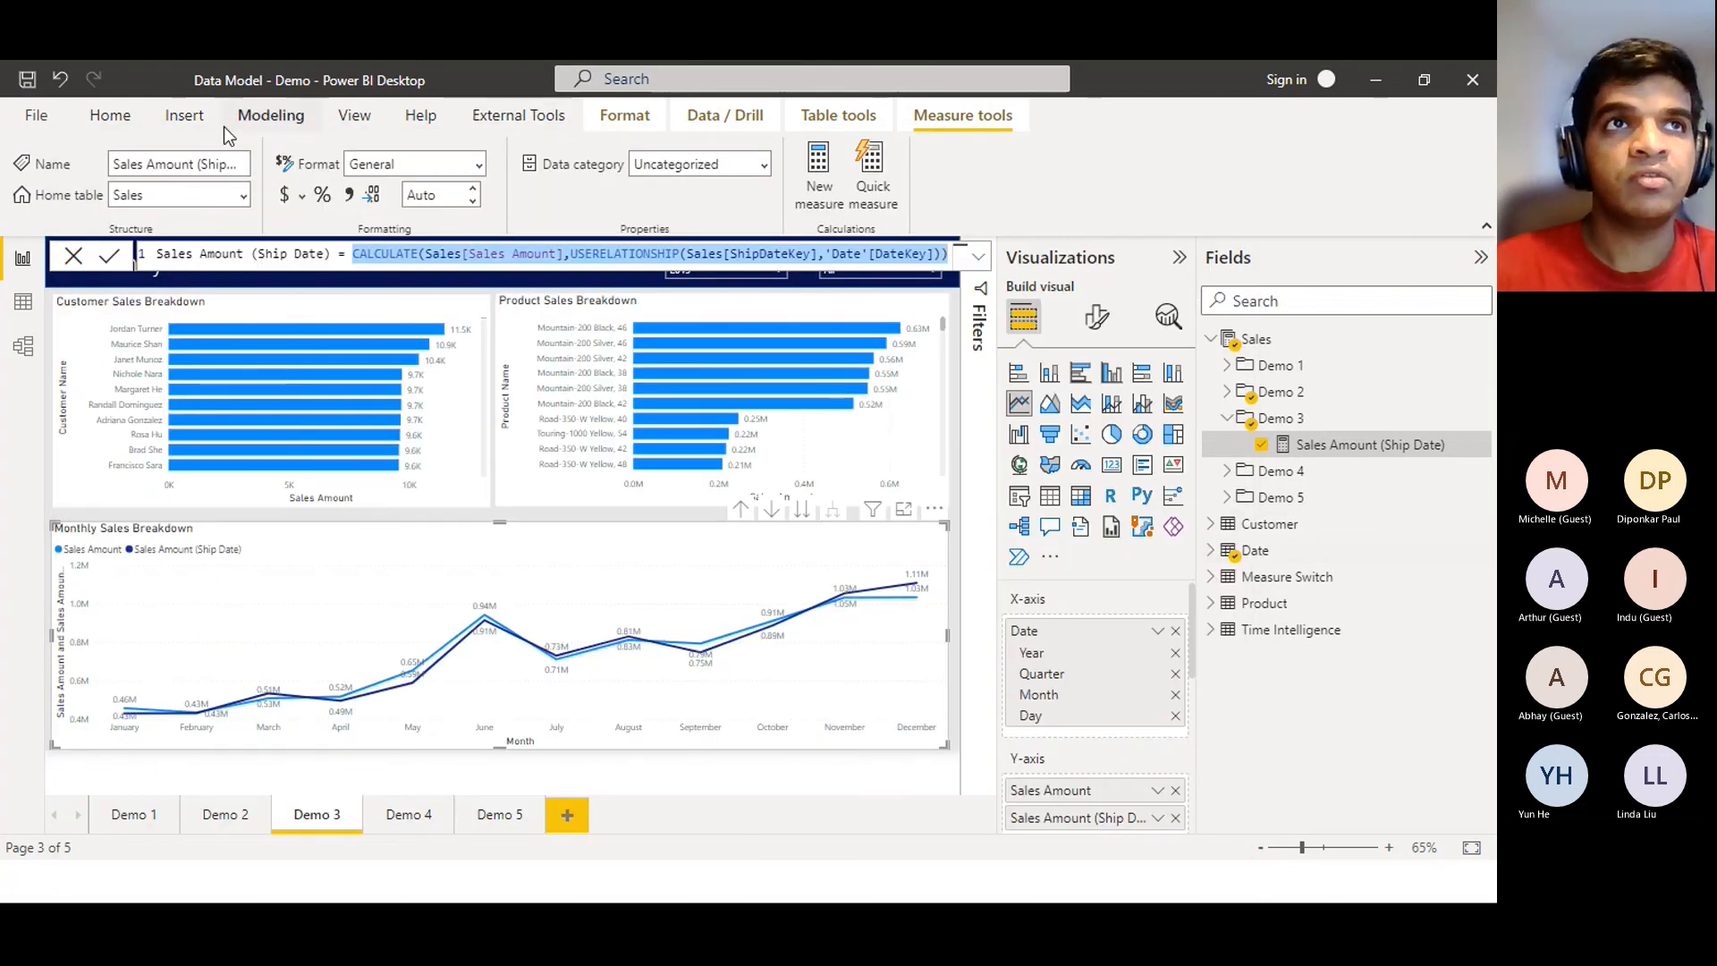
pyautogui.click(122, 124)
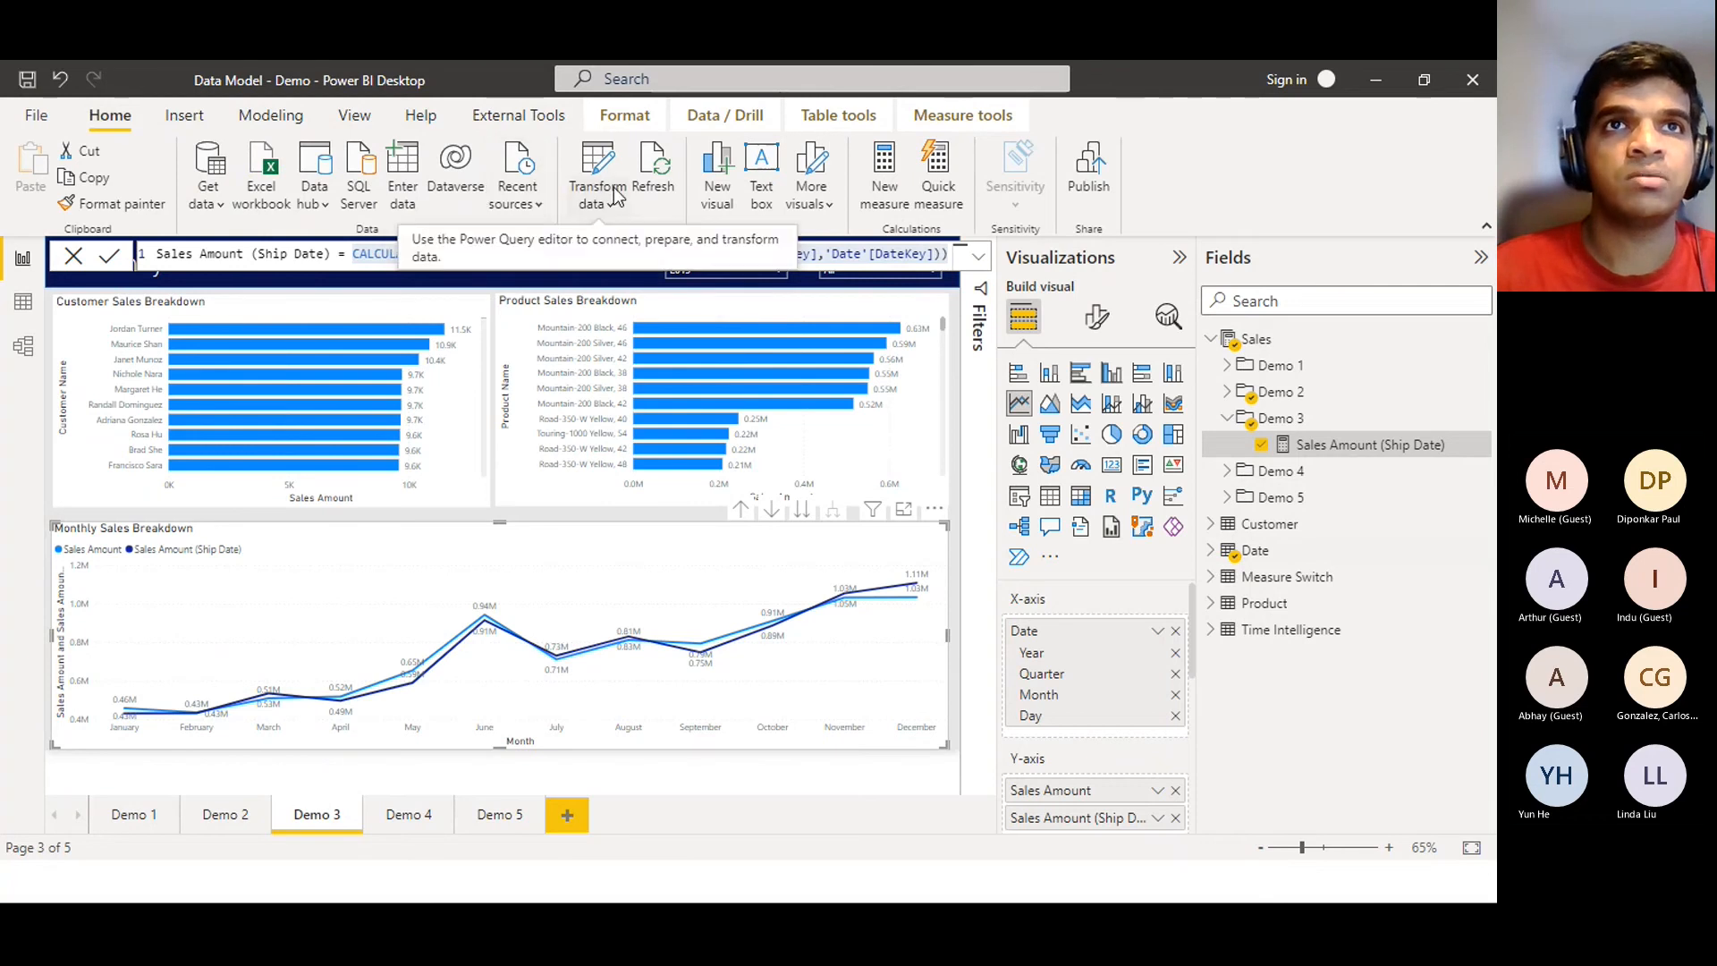
pyautogui.click(657, 169)
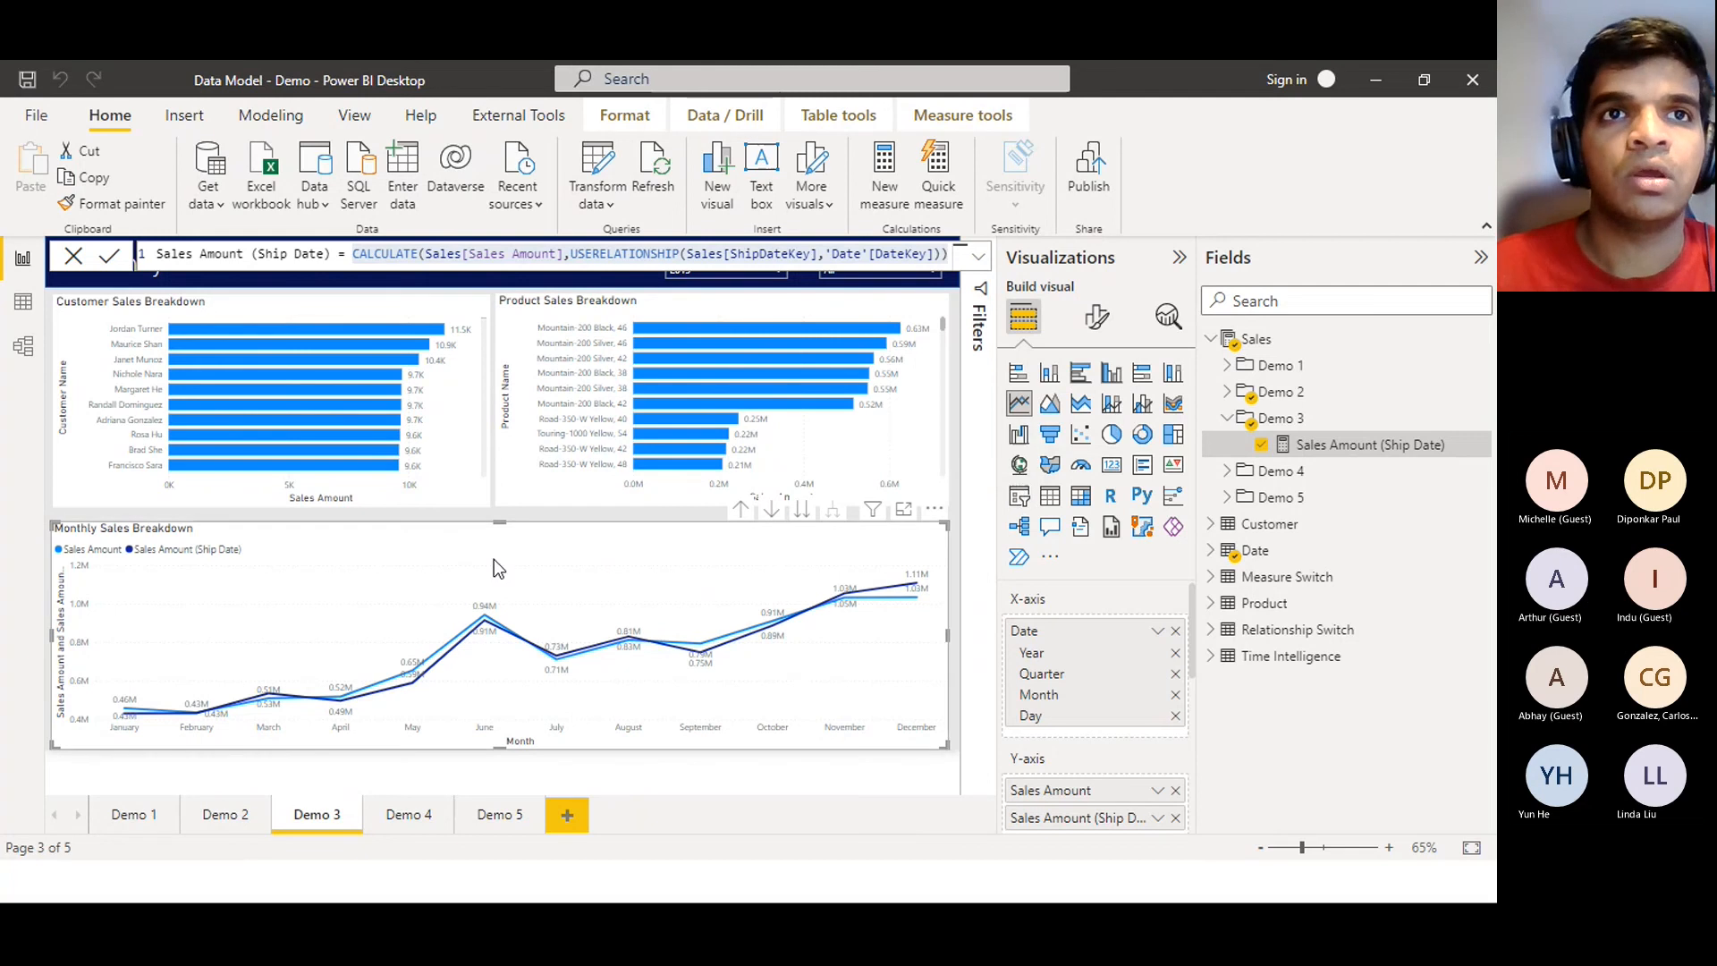
# Remove Sales Amount (Ship Date) from the Monthly Sales Breakdown chart and expand the Relationship Switch table
pyautogui.click(1174, 818)
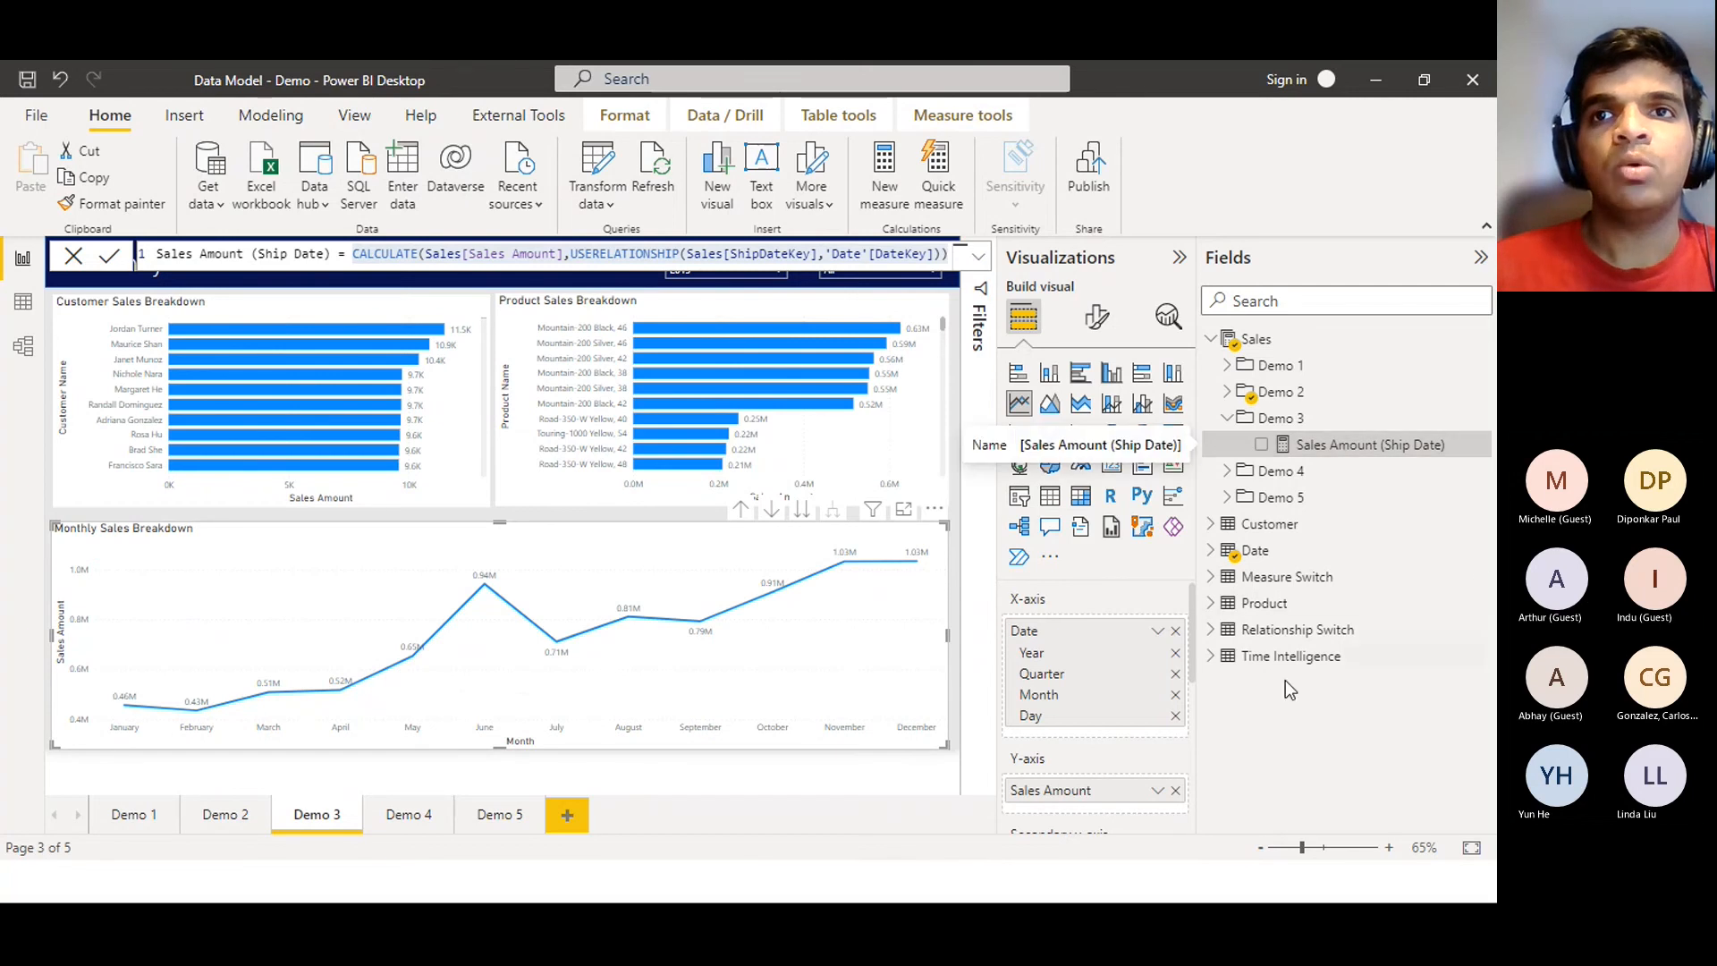
pyautogui.click(1223, 631)
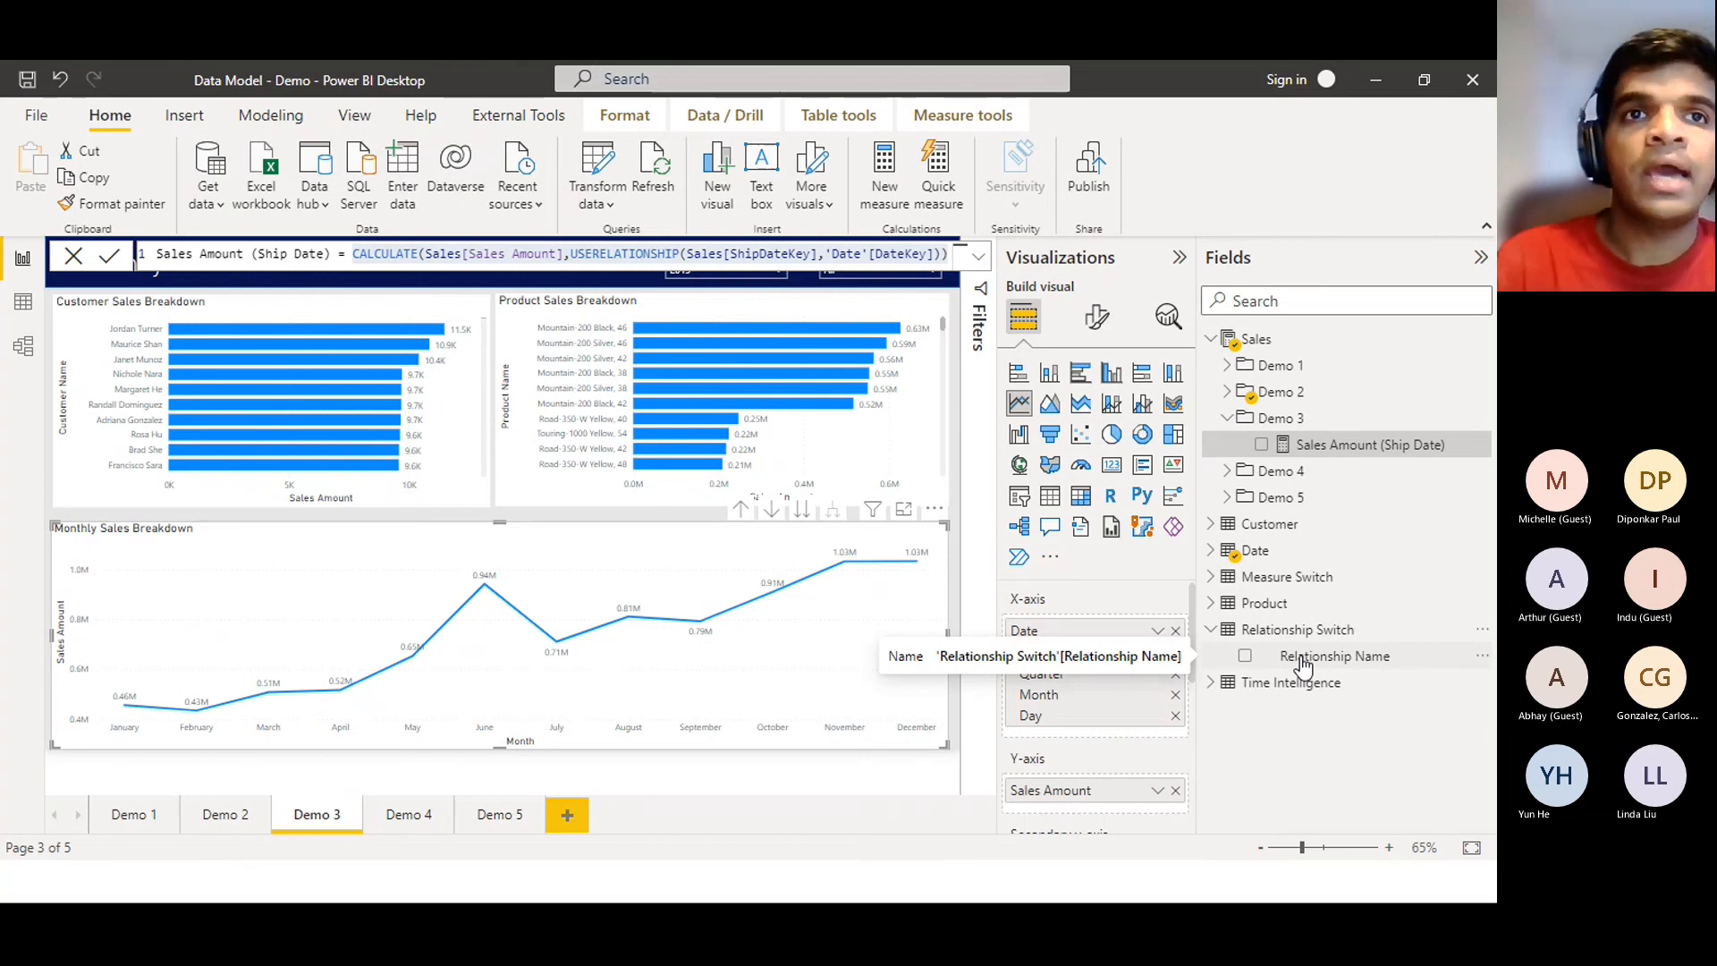
pyautogui.click(920, 775)
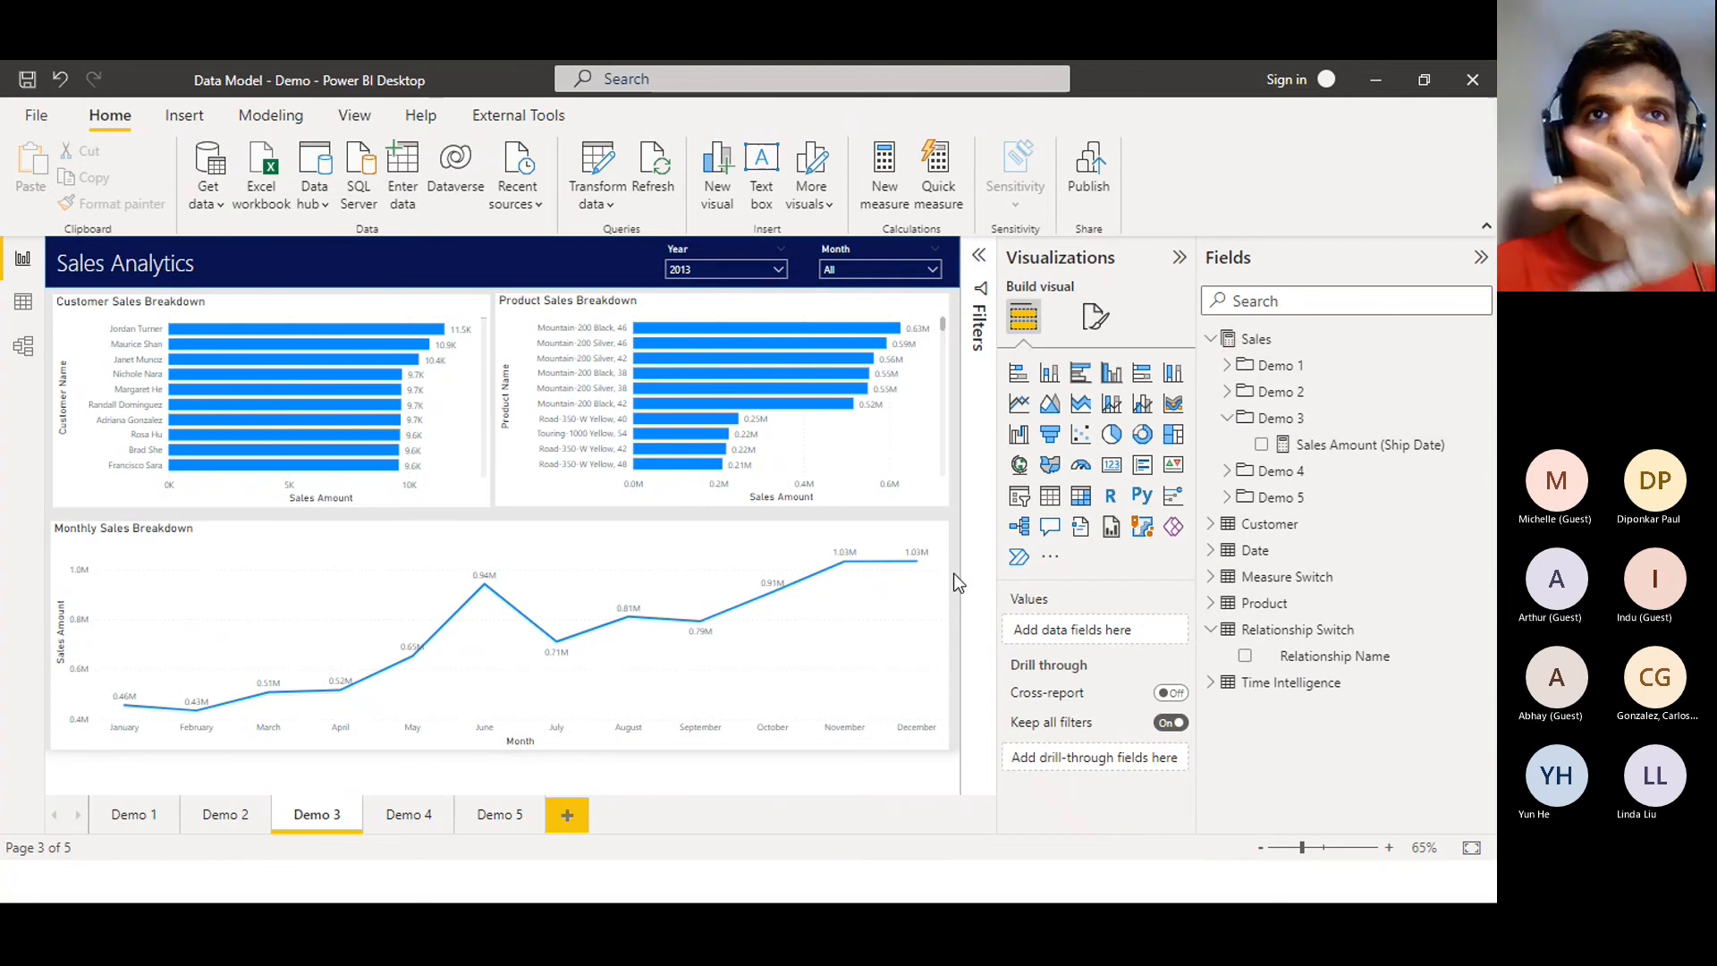
# Duplicate the Year slicer and swap its field from Year to Relationship Name
pyautogui.moveTo(646, 462)
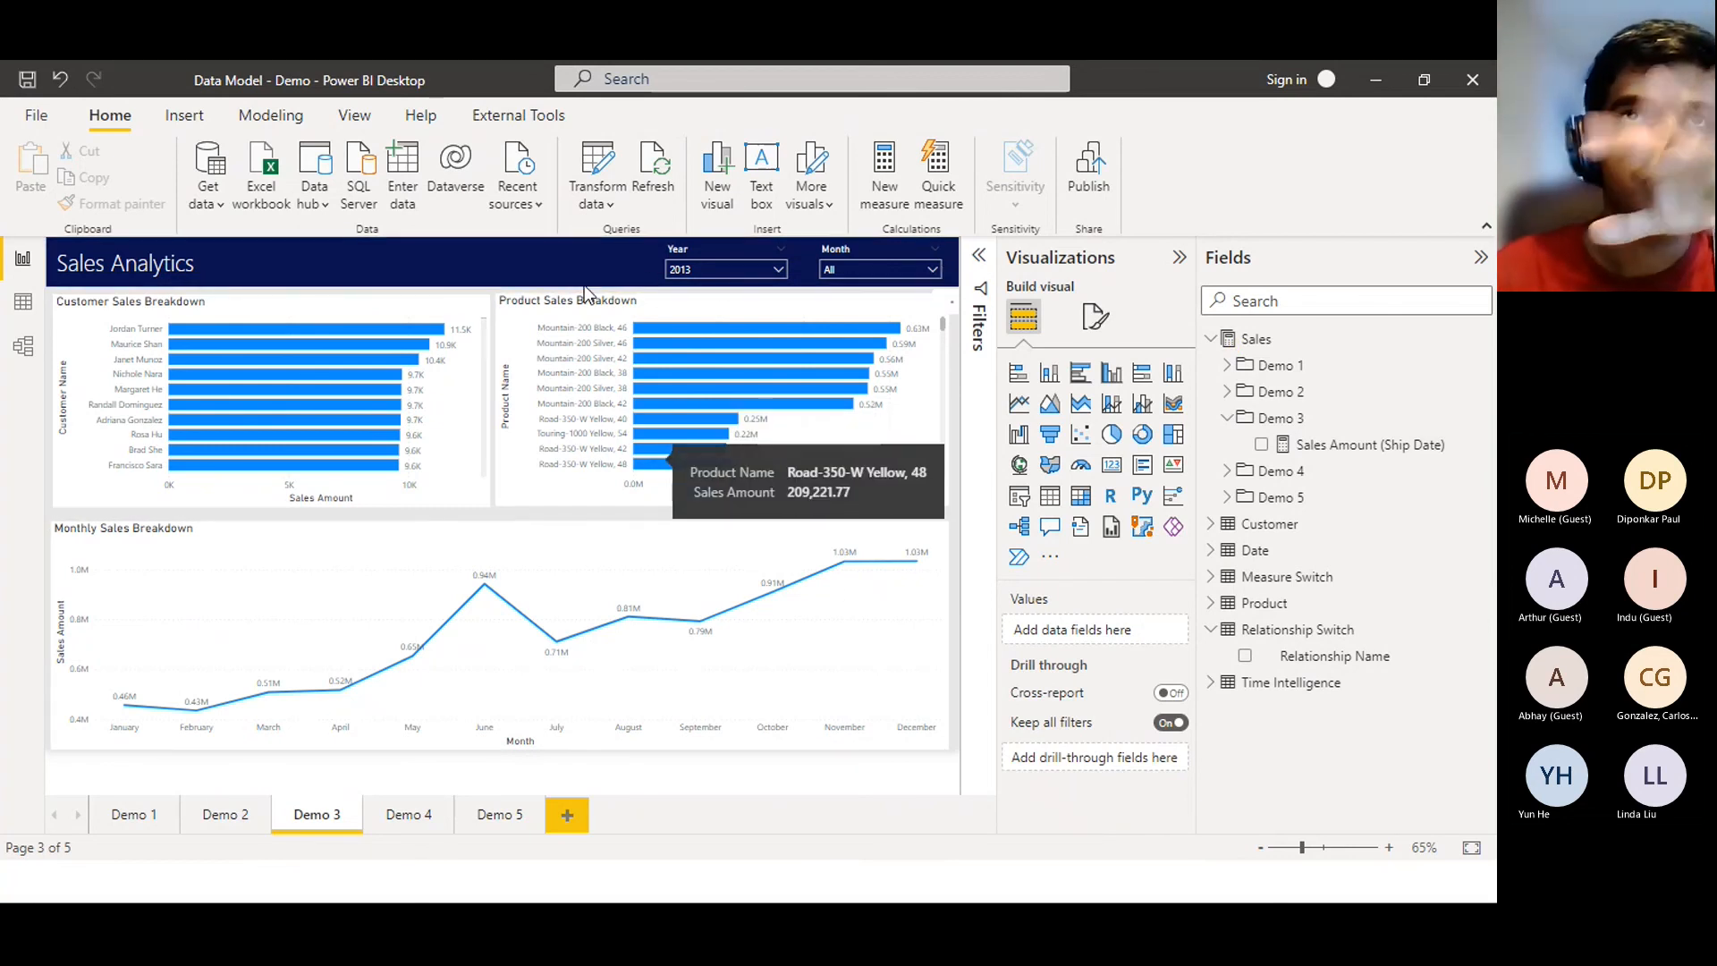
pyautogui.click(677, 267)
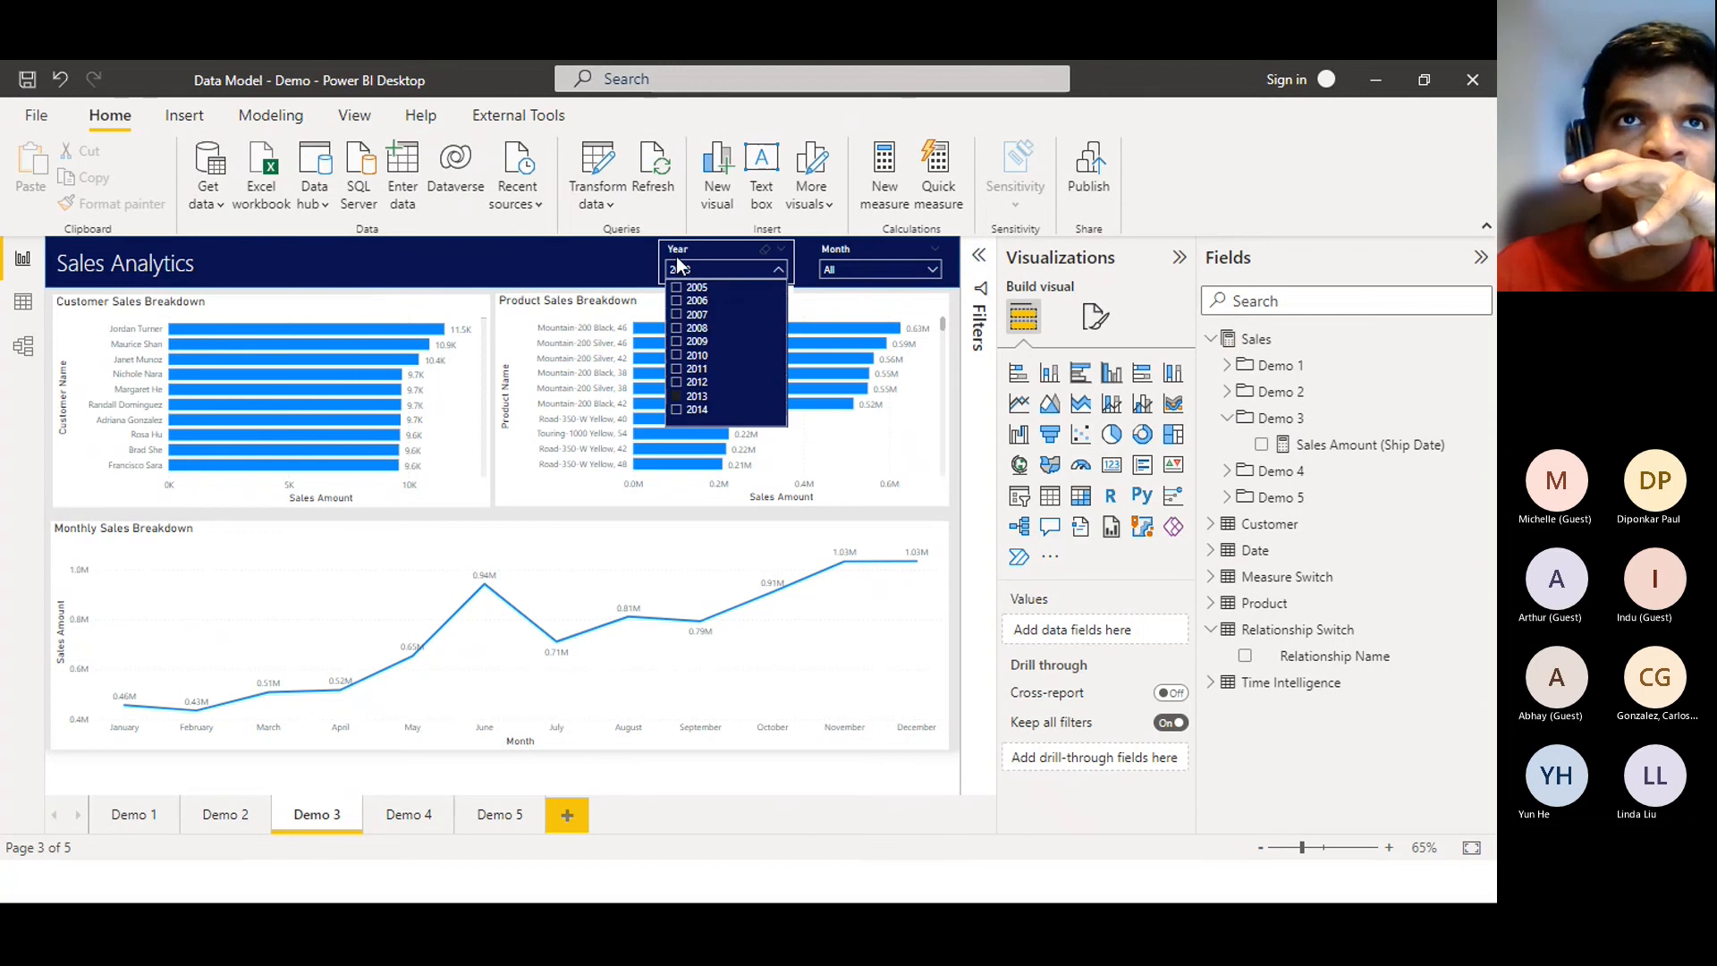
pyautogui.click(677, 257)
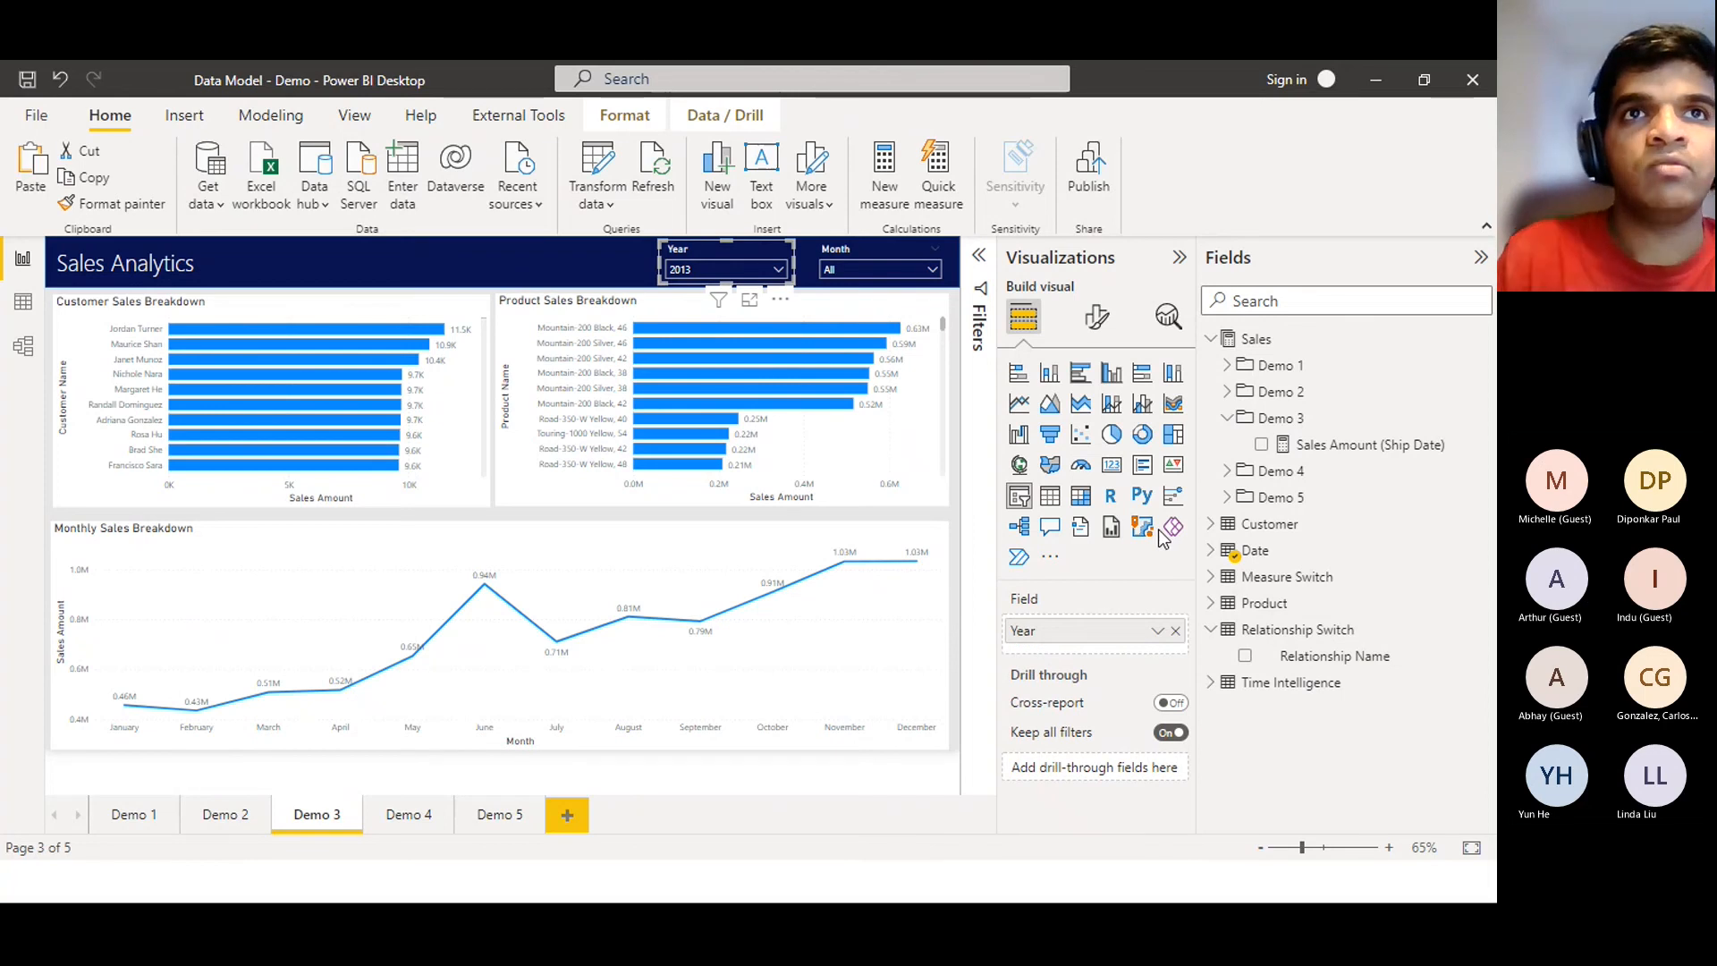
pyautogui.moveTo(704, 248); pyautogui.dragTo(560, 244)
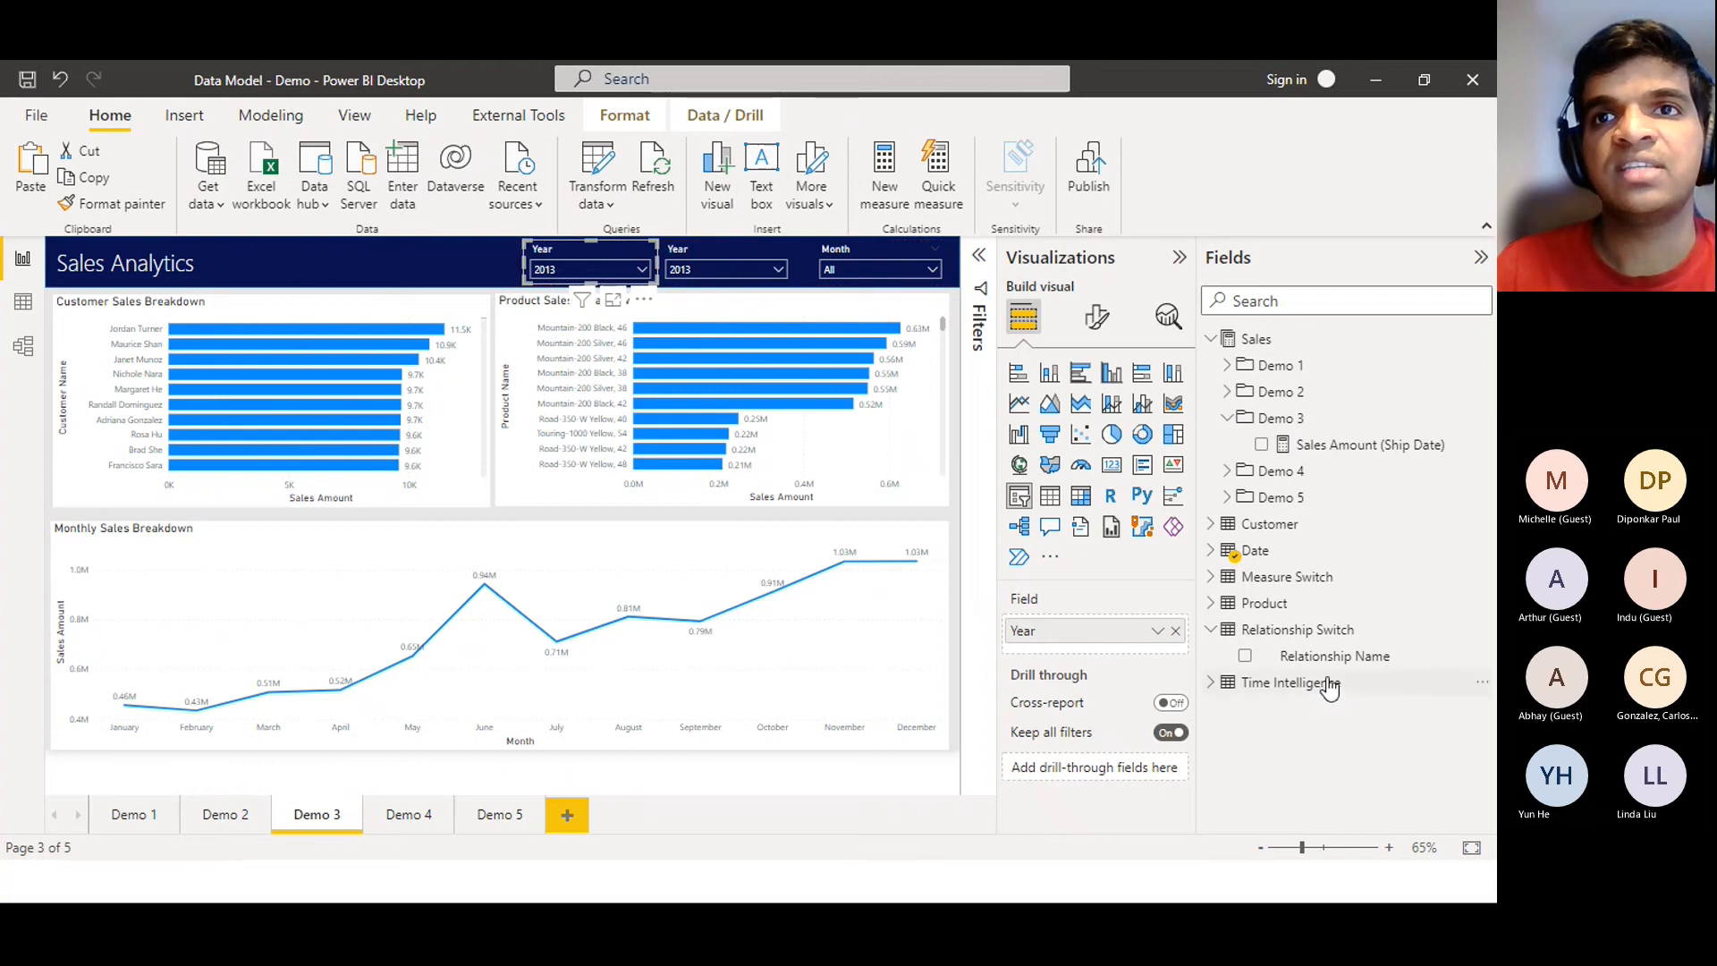
pyautogui.moveTo(1335, 658); pyautogui.dragTo(1139, 642)
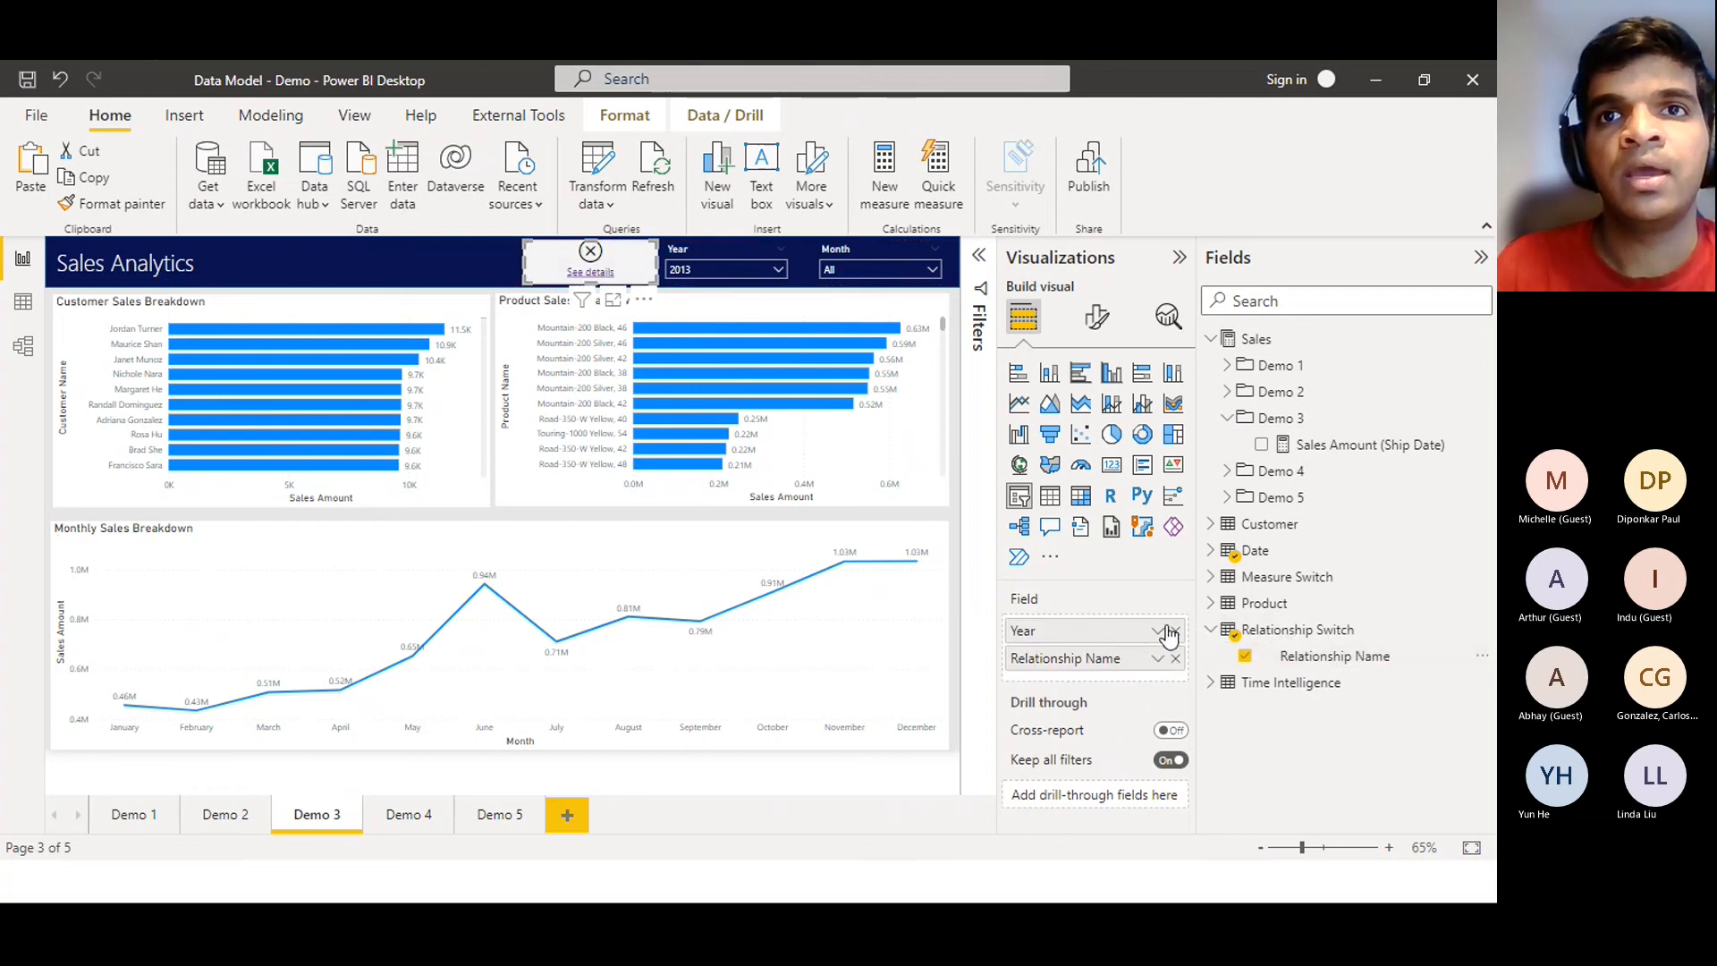
pyautogui.click(1174, 631)
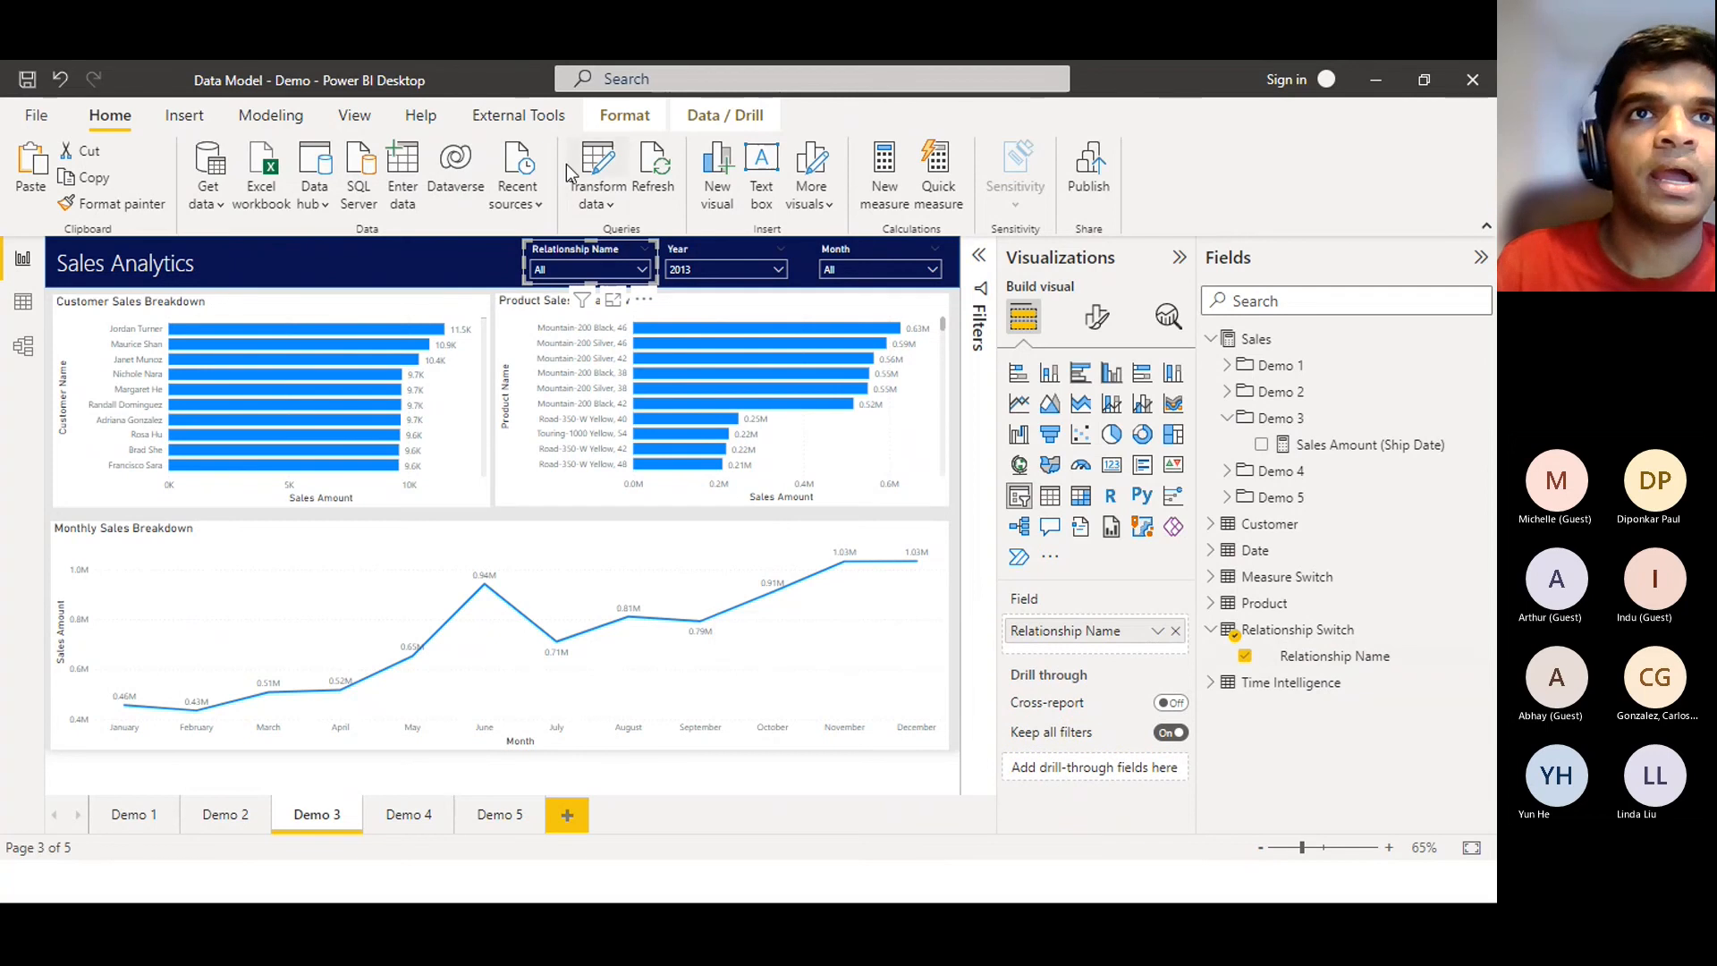
pyautogui.click(585, 264)
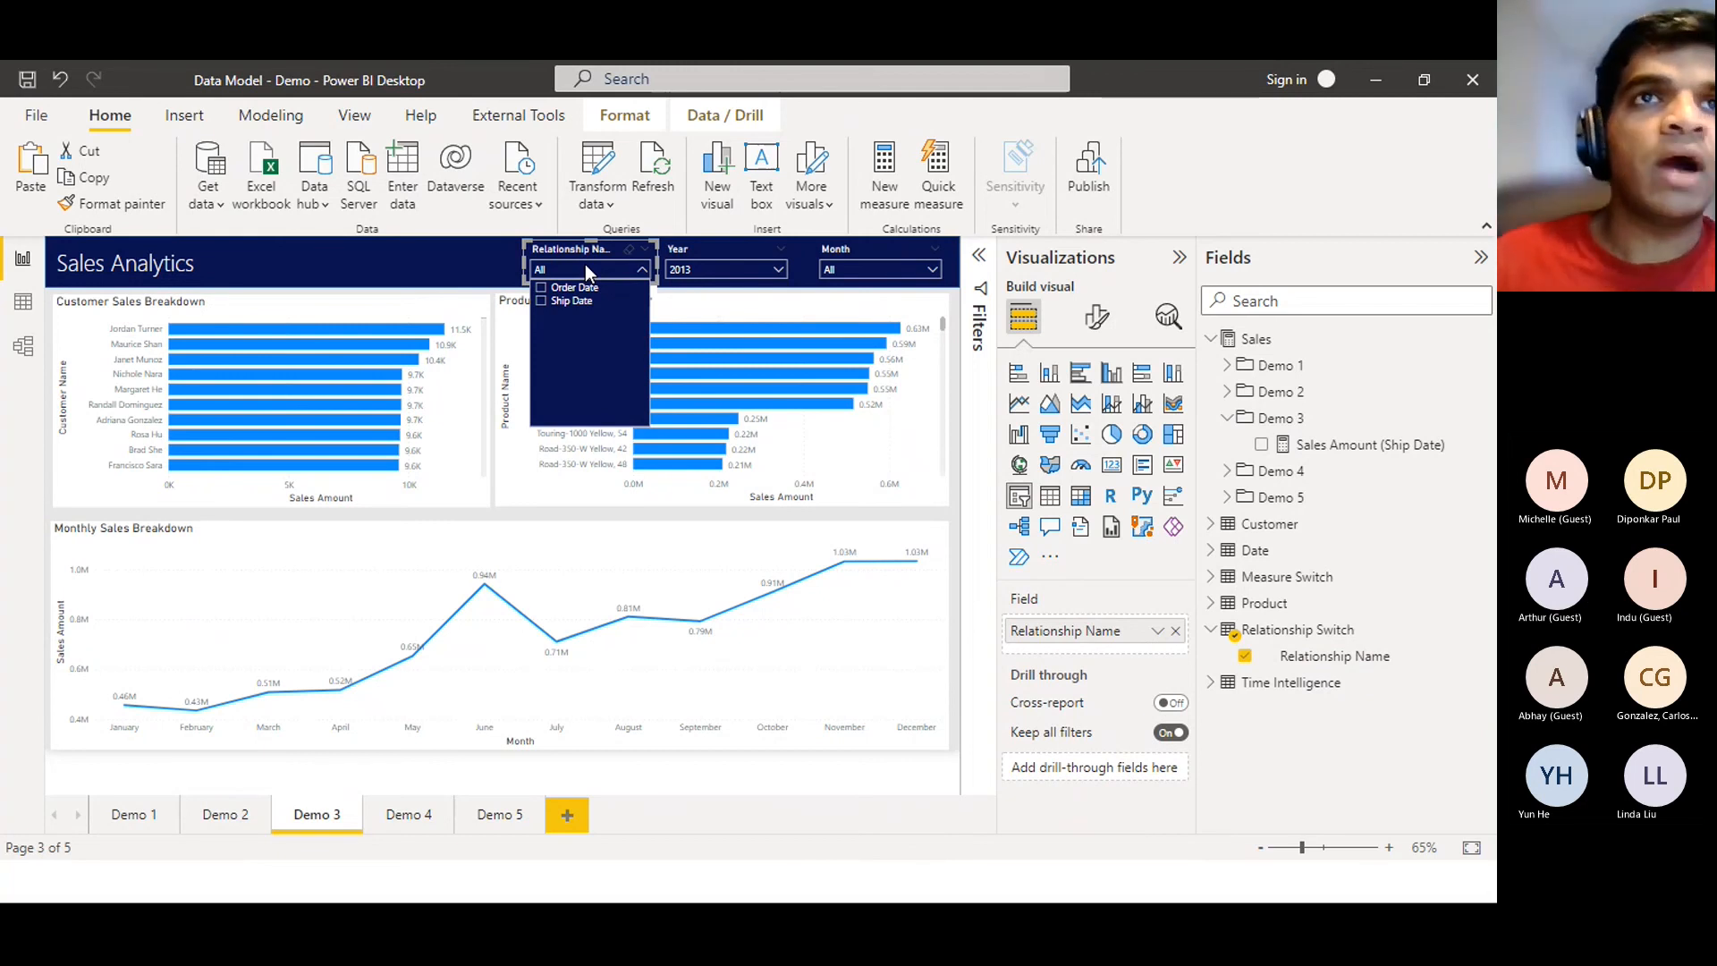
pyautogui.click(575, 288)
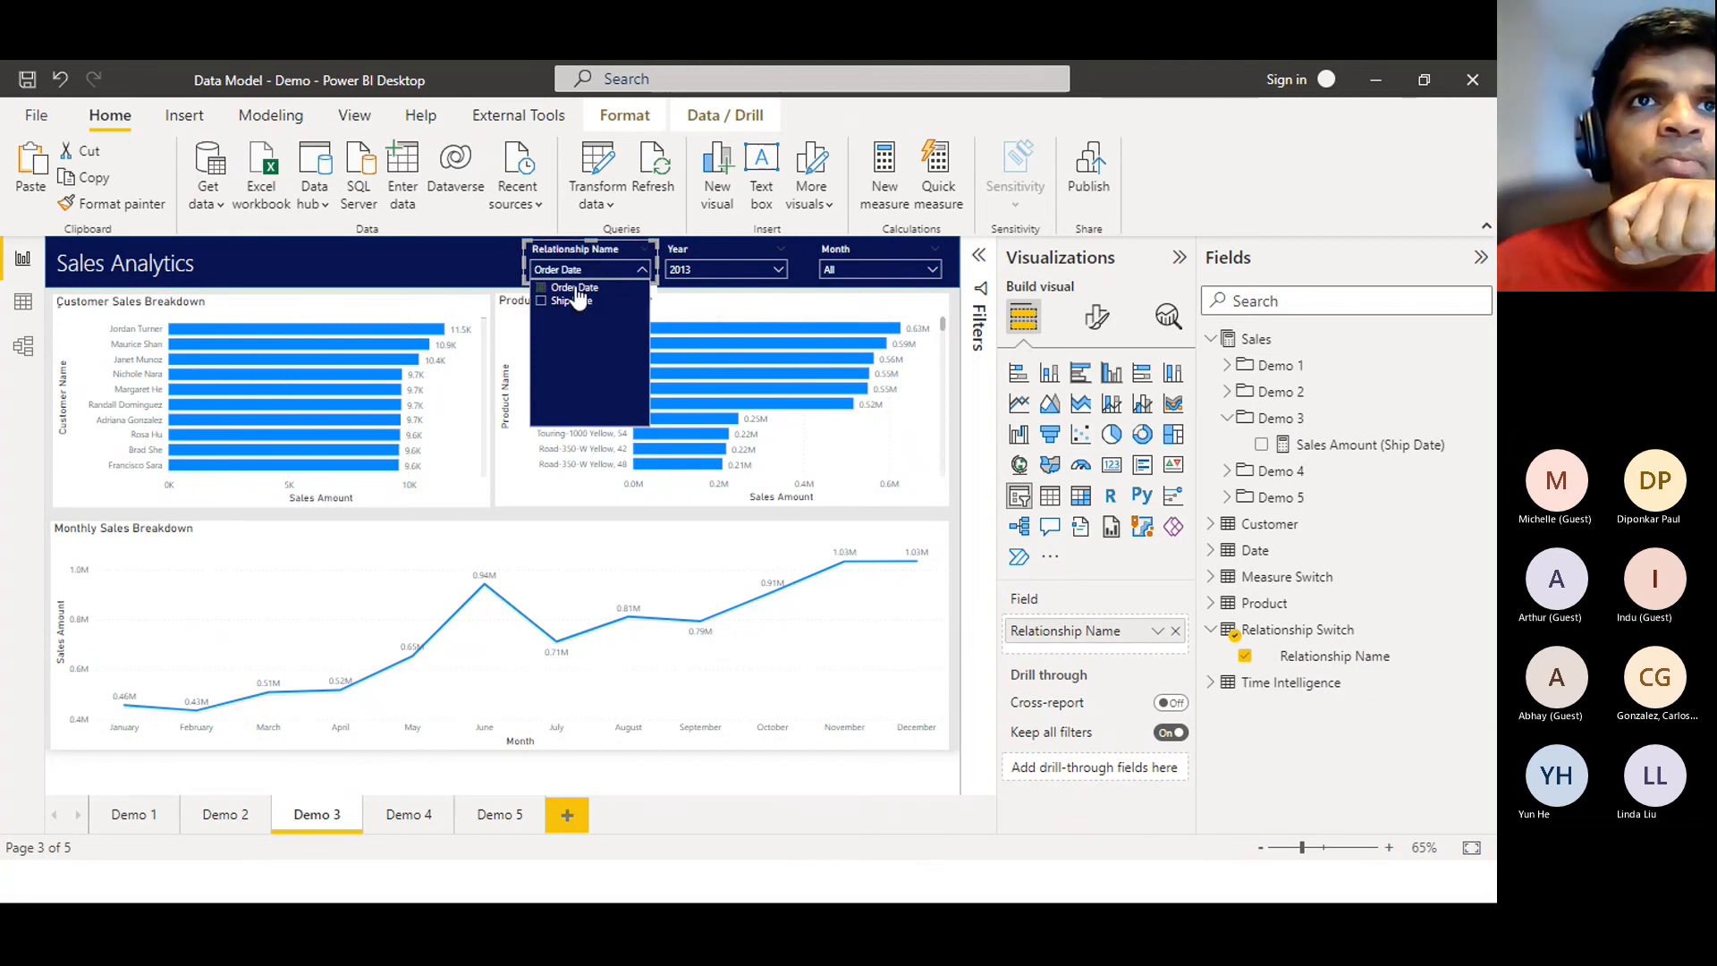
pyautogui.click(575, 302)
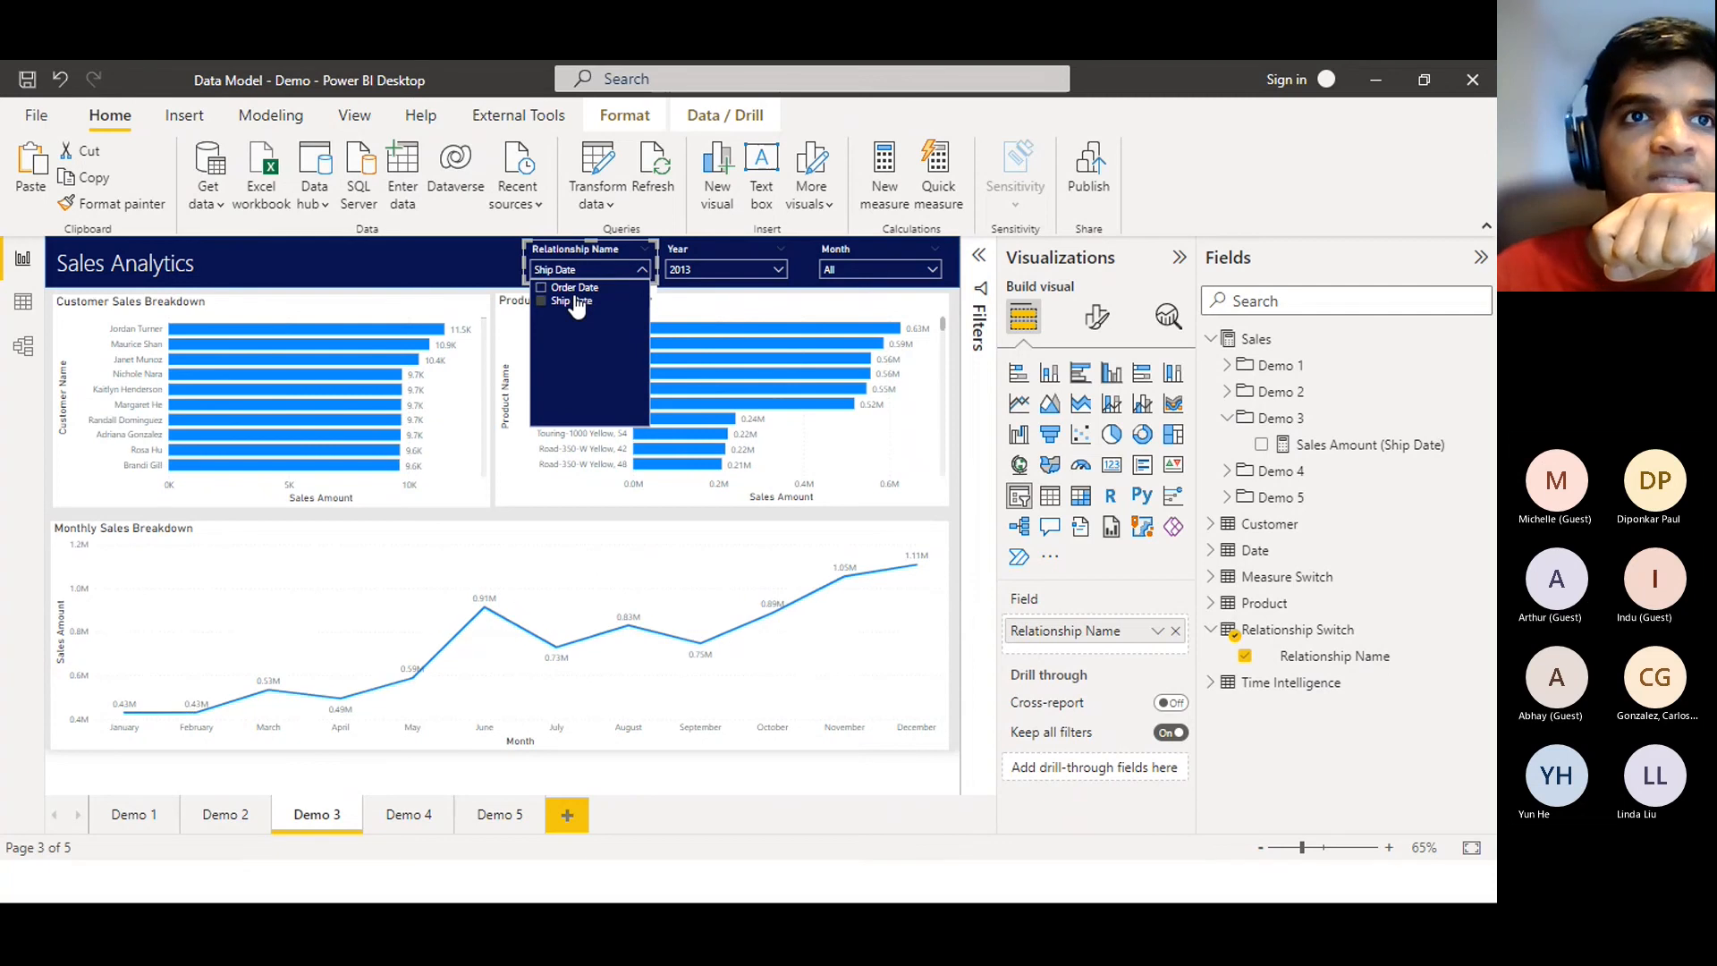
pyautogui.click(574, 287)
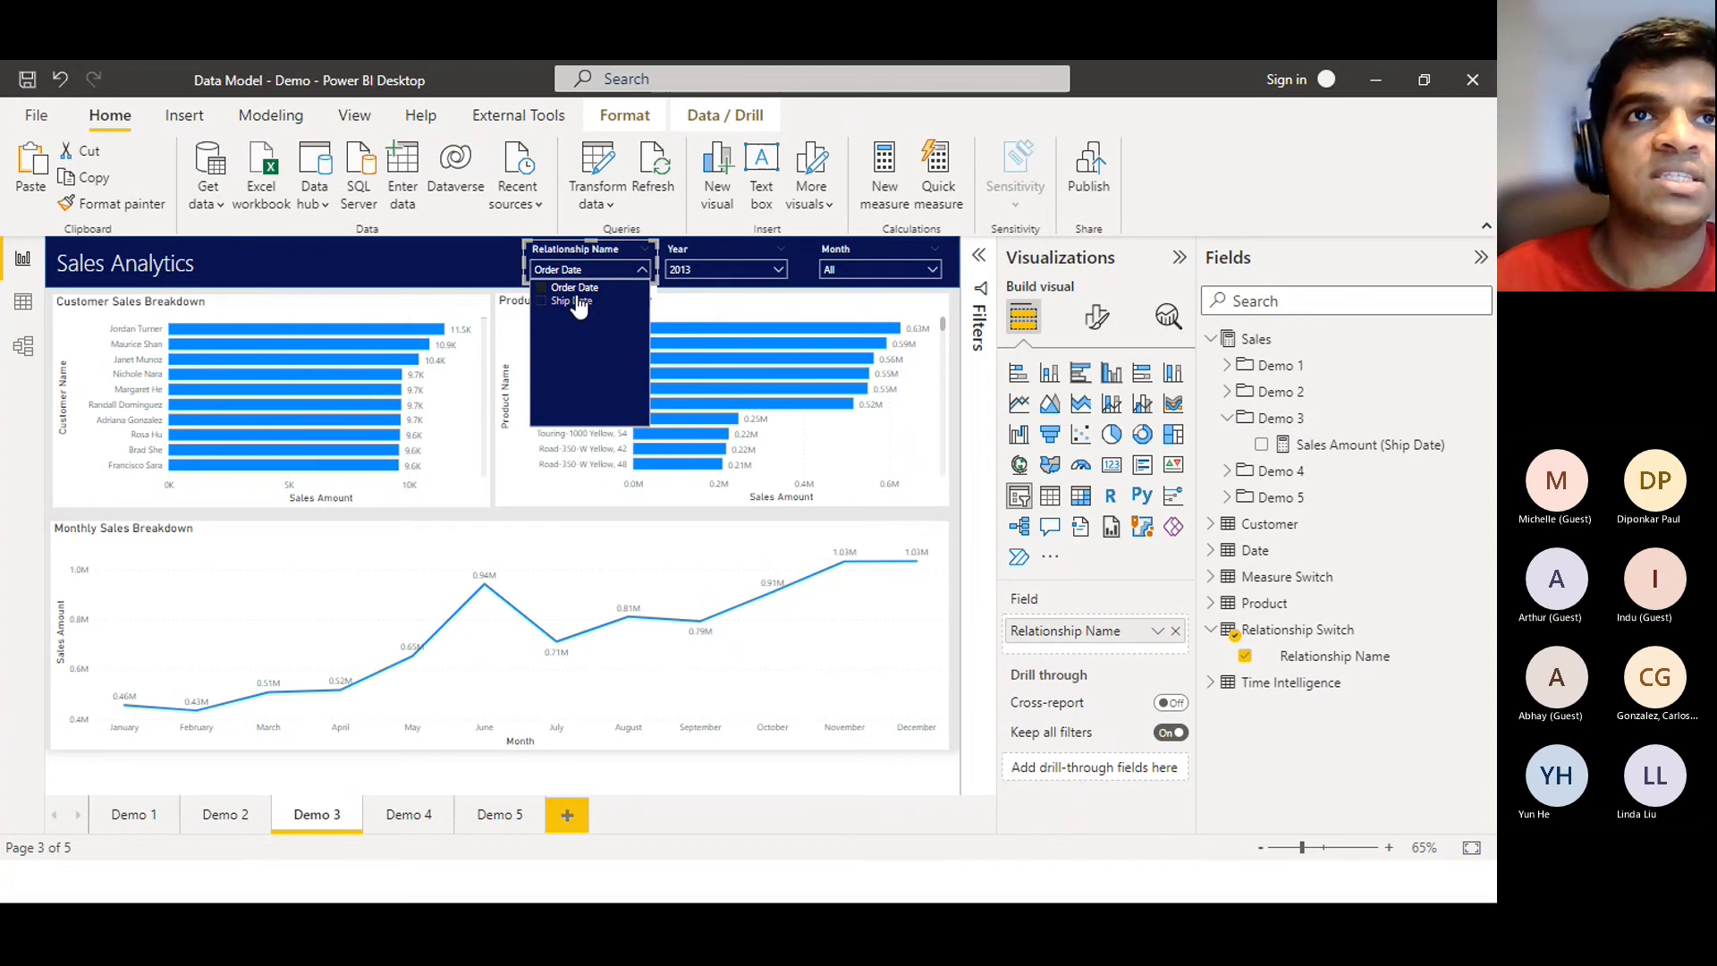
pyautogui.click(579, 303)
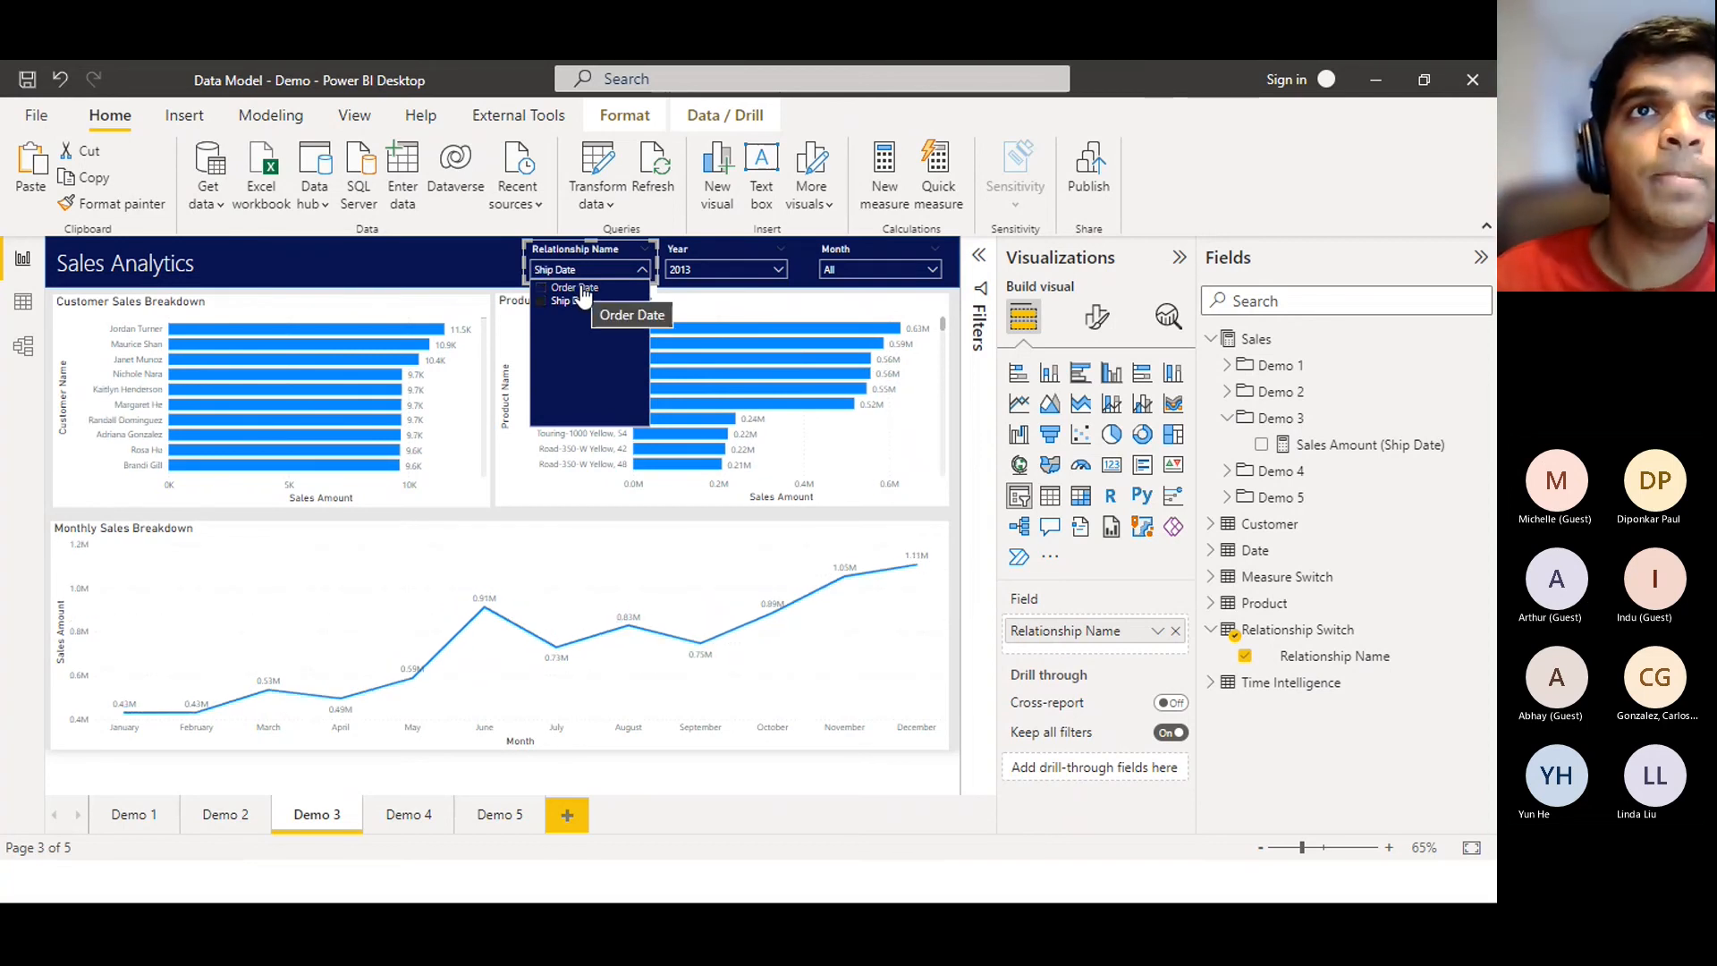
pyautogui.click(577, 288)
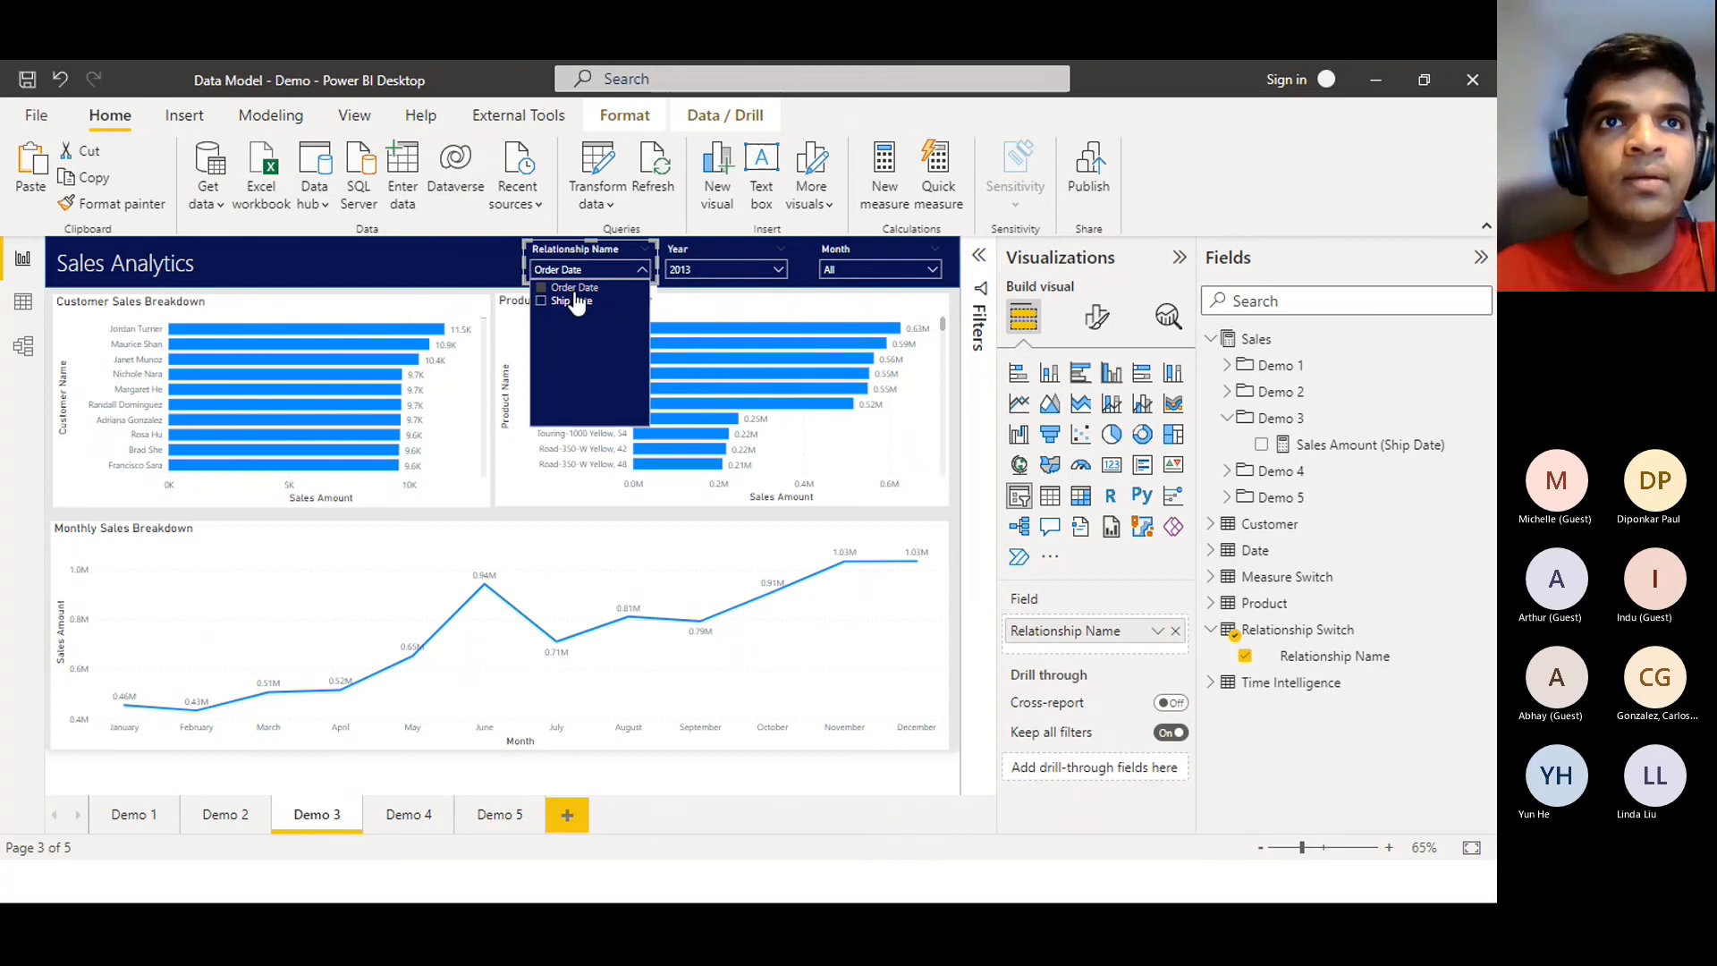
pyautogui.click(577, 302)
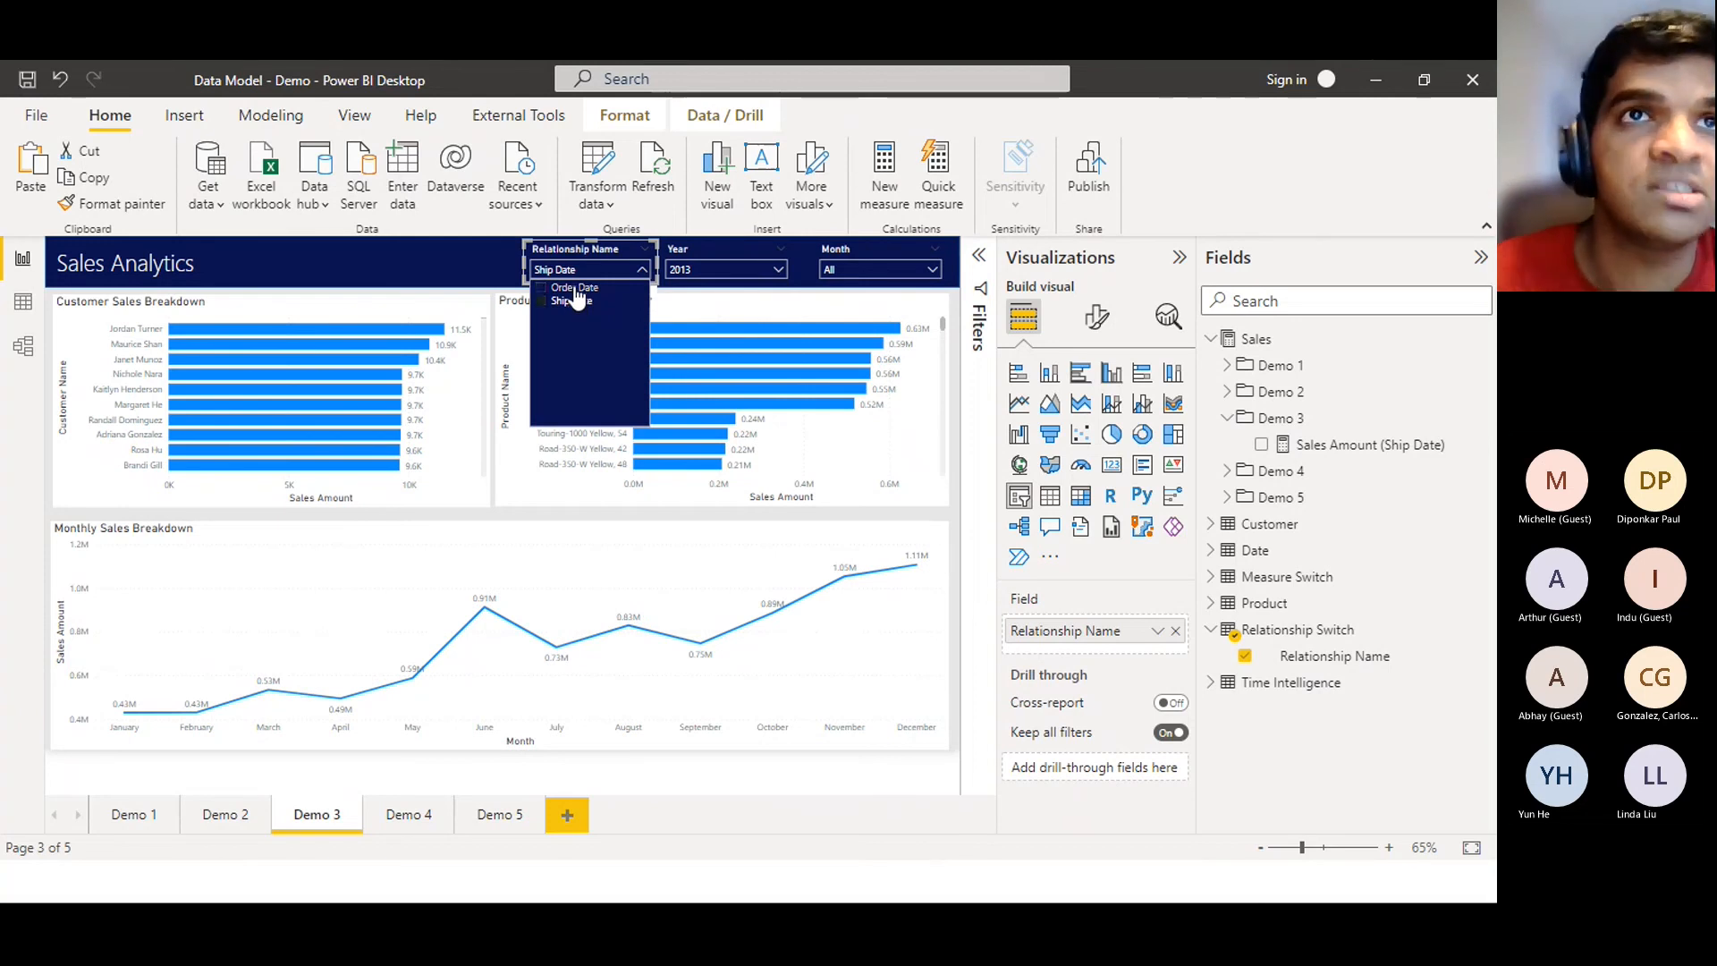
pyautogui.click(575, 289)
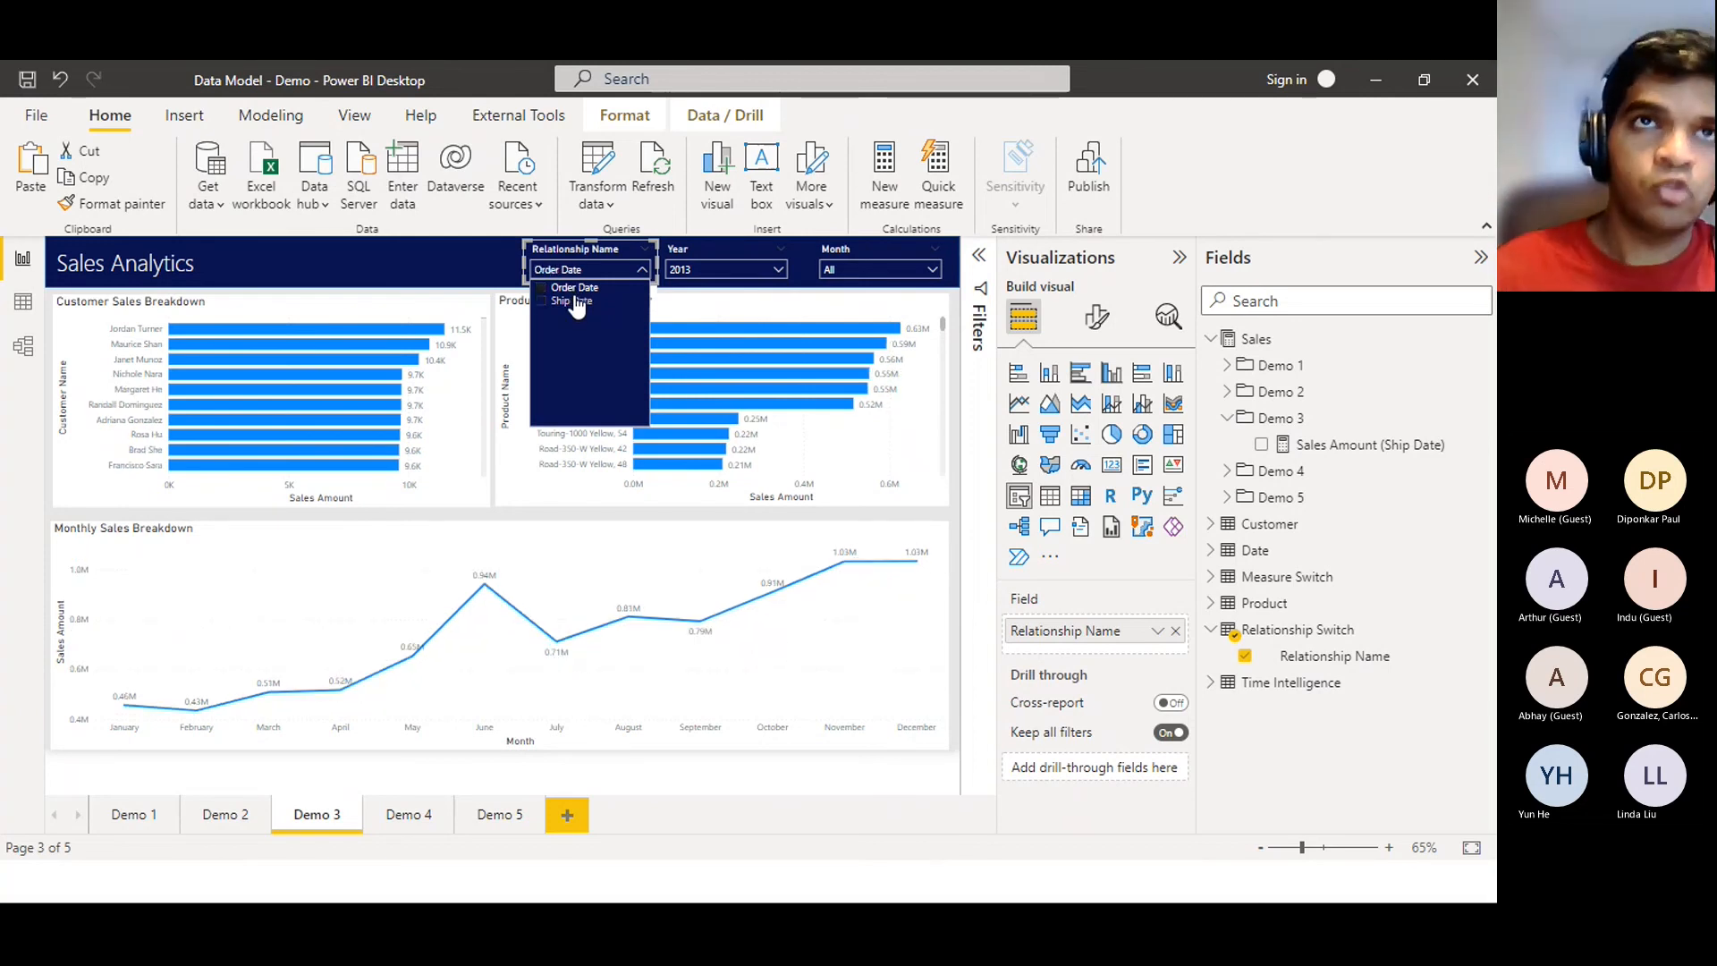
pyautogui.click(577, 304)
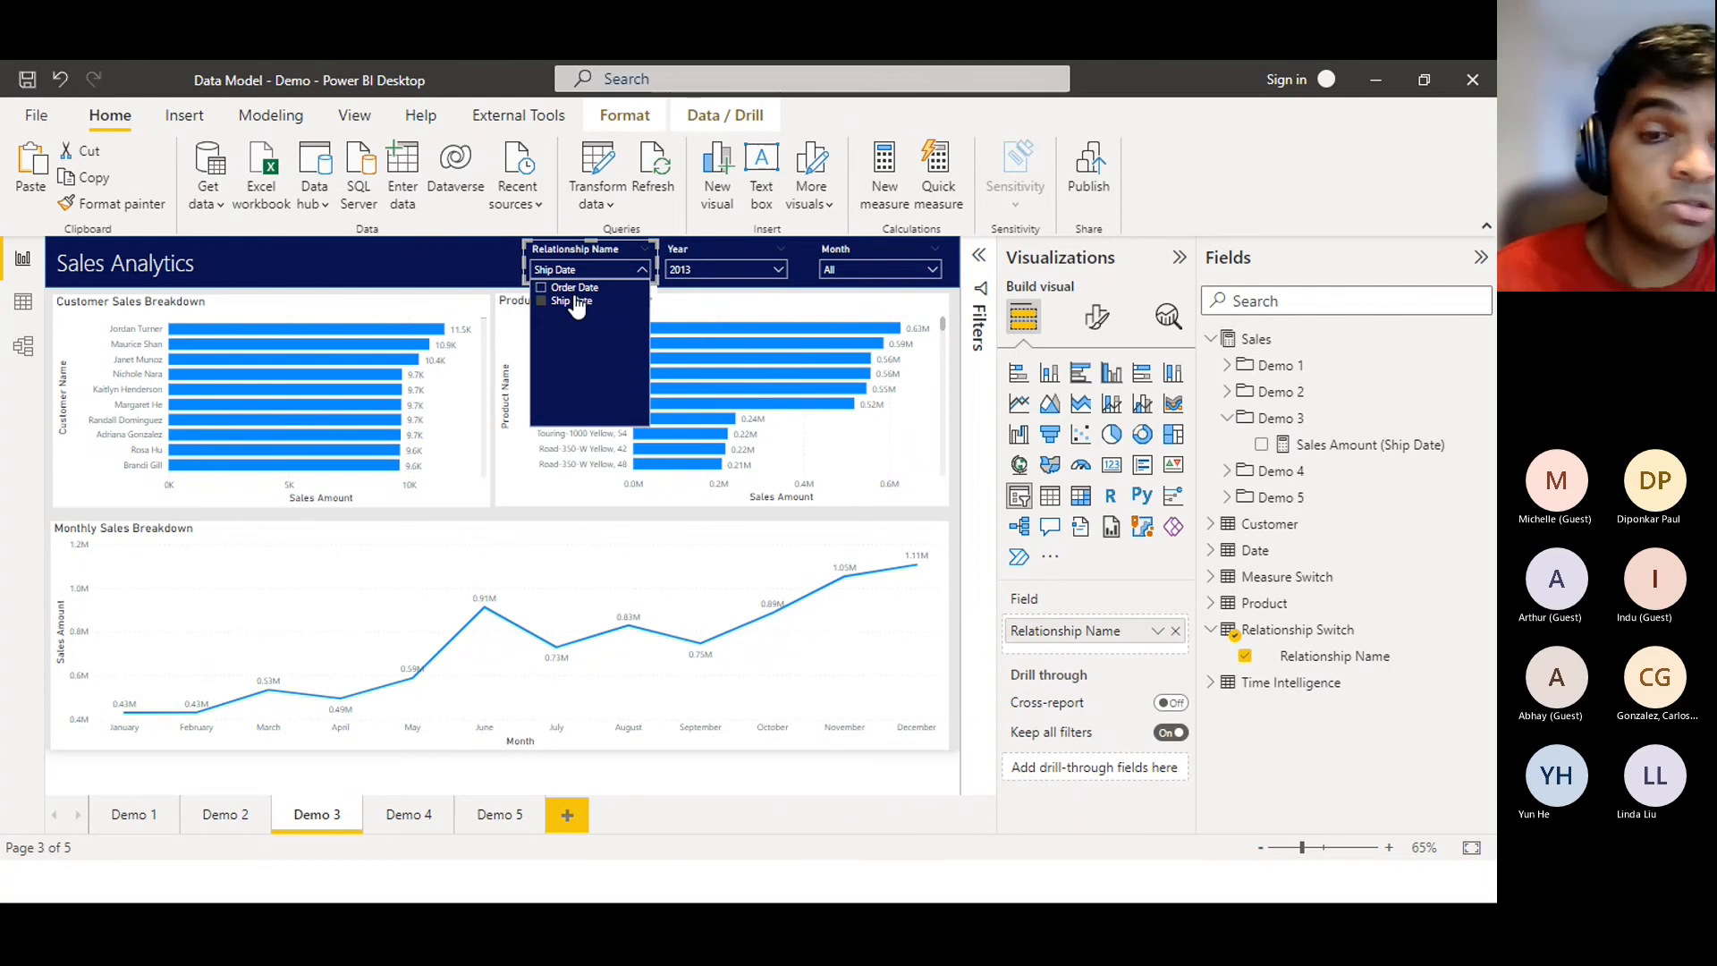
pyautogui.click(575, 288)
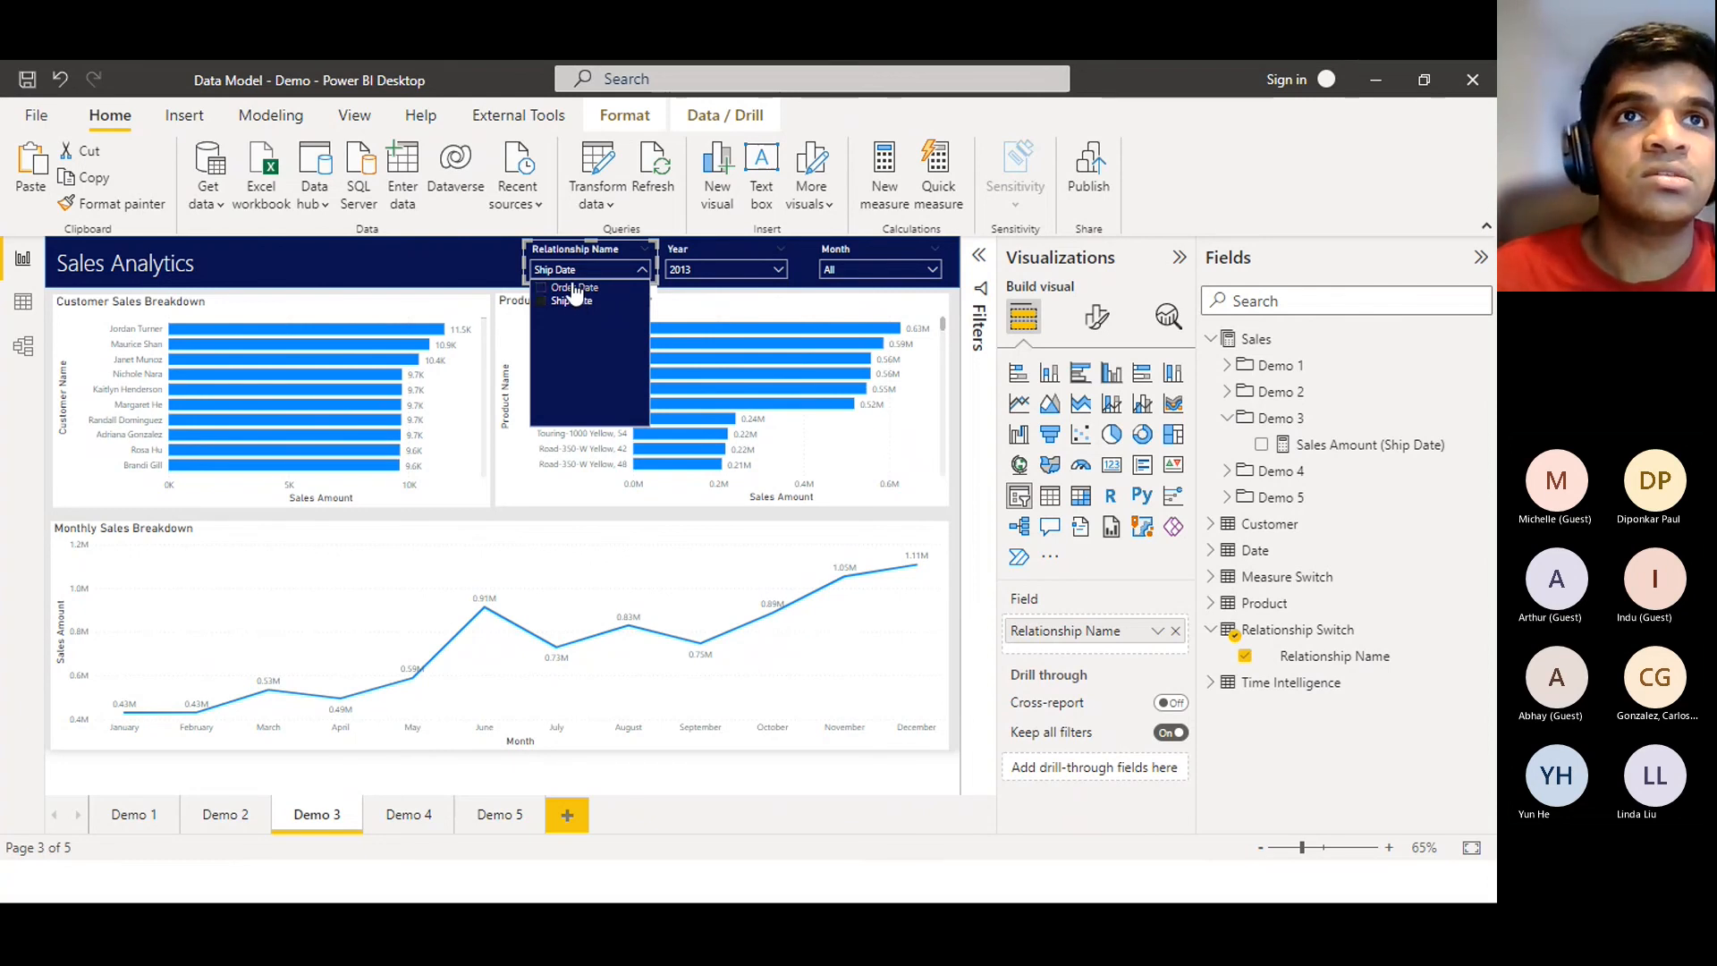
pyautogui.click(572, 302)
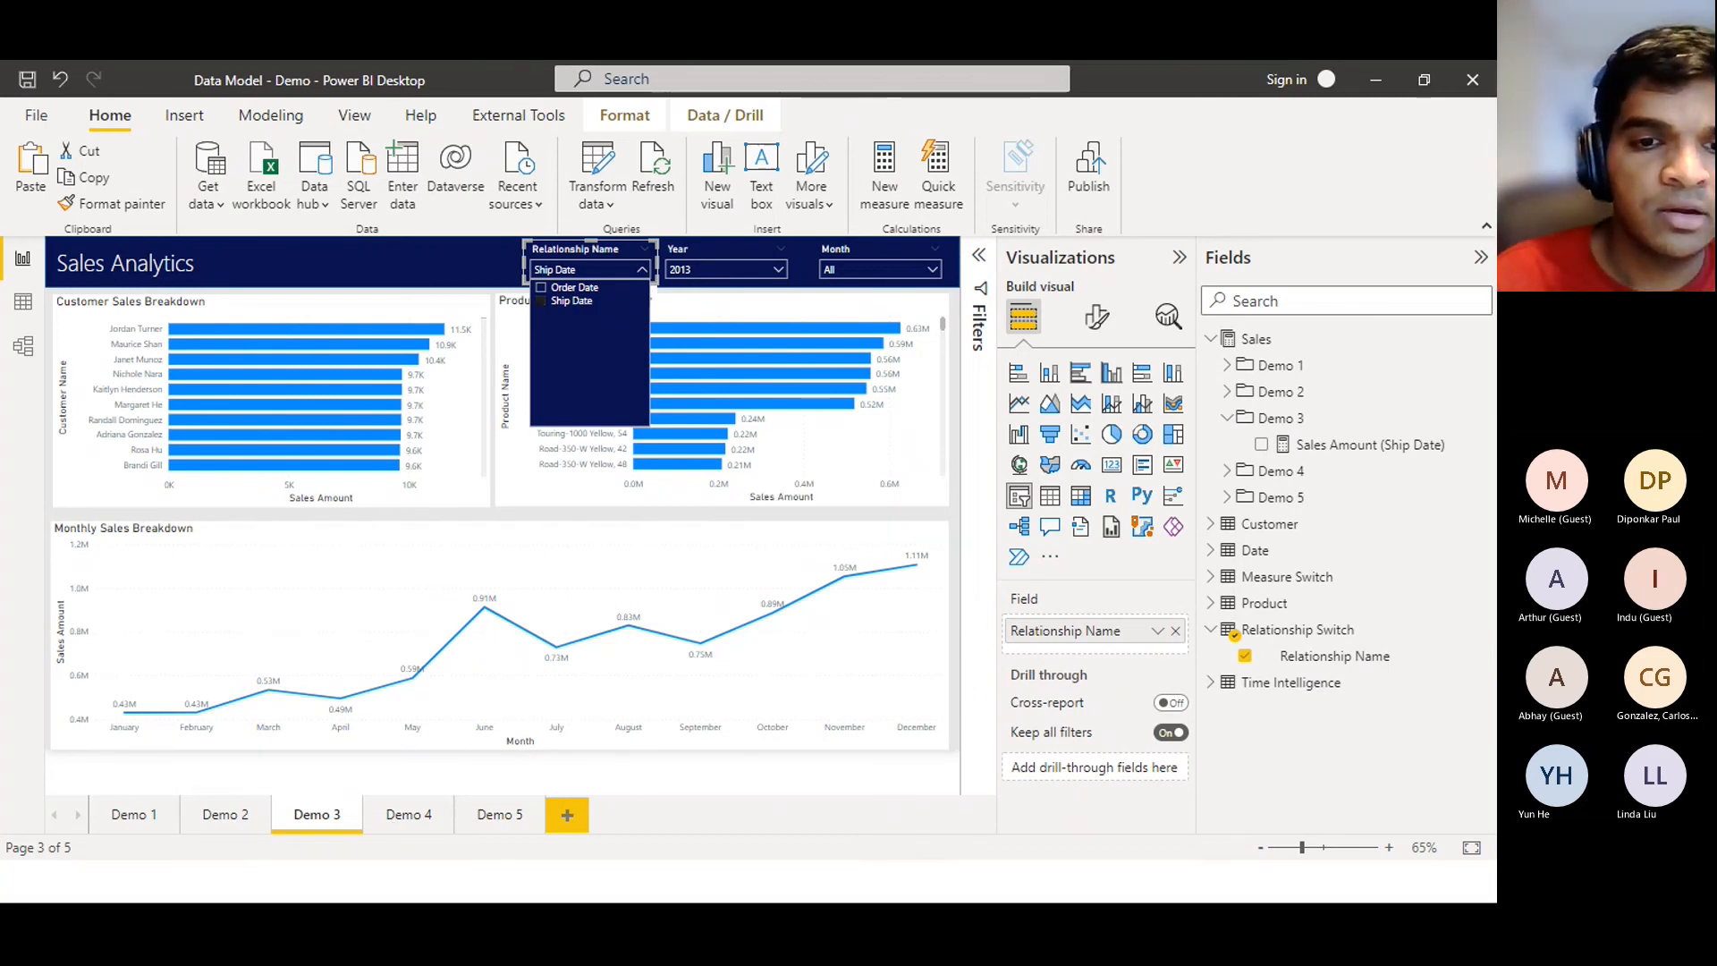
pyautogui.hotkey('alt', 'Tab')
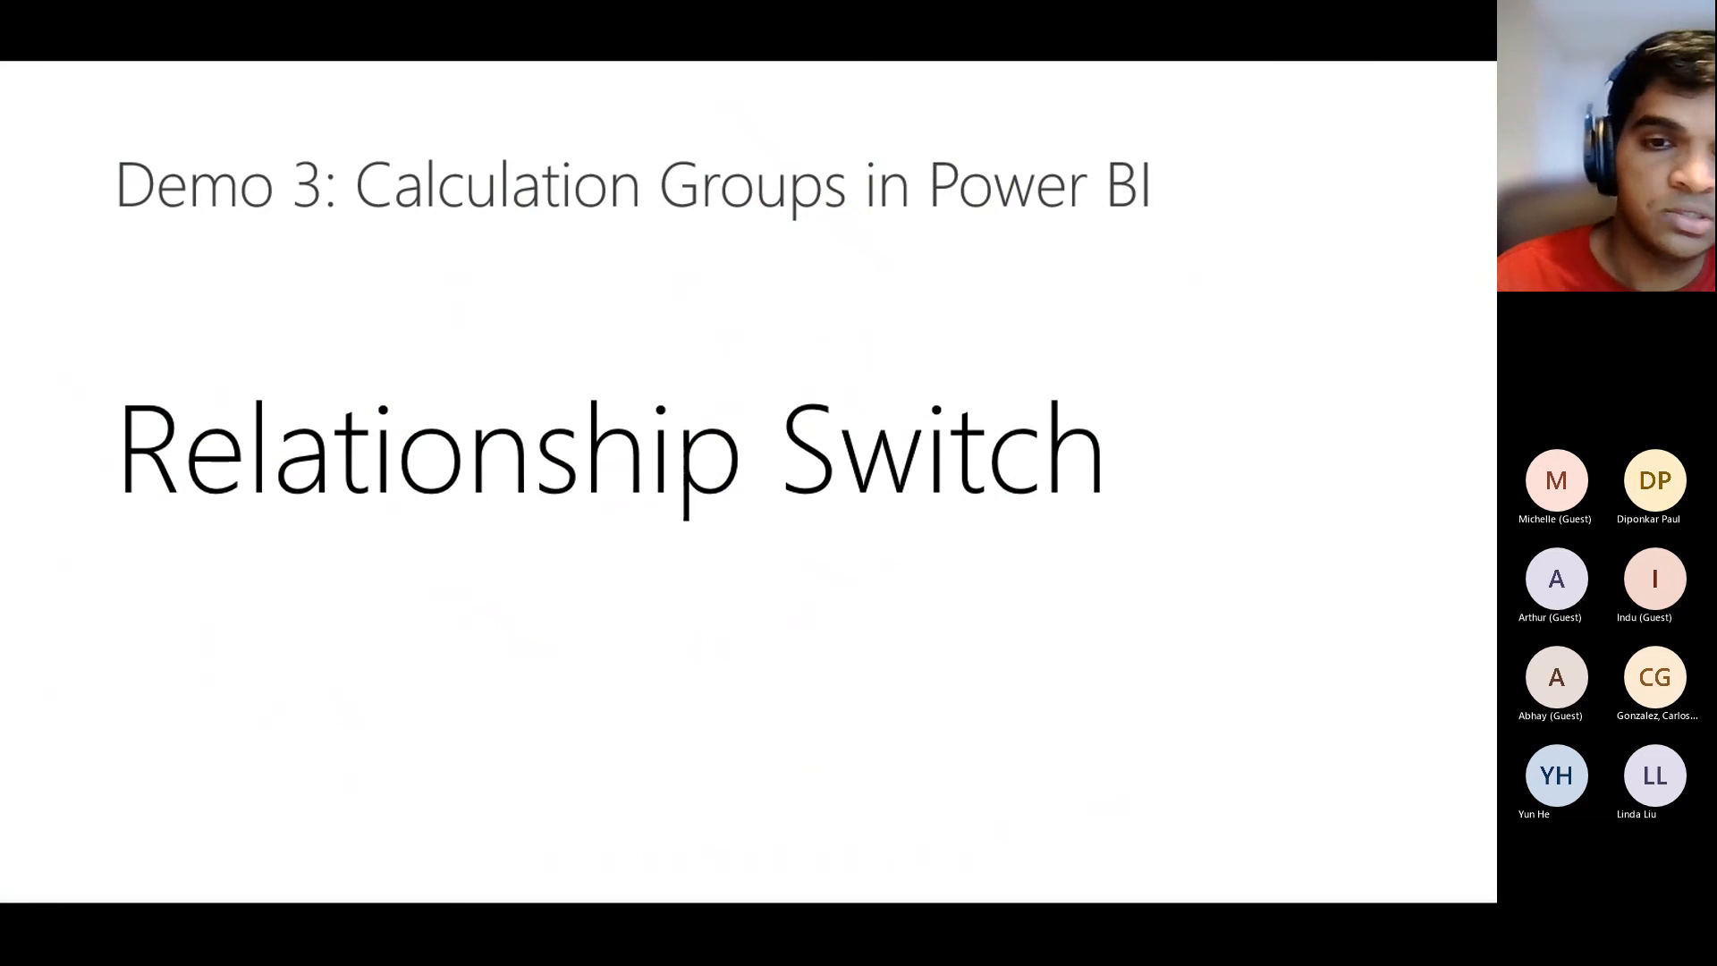
# Advance to the 'Number Formatting: Handling Decimal Places' slide and return to Power BI Desktop
pyautogui.press('Right')
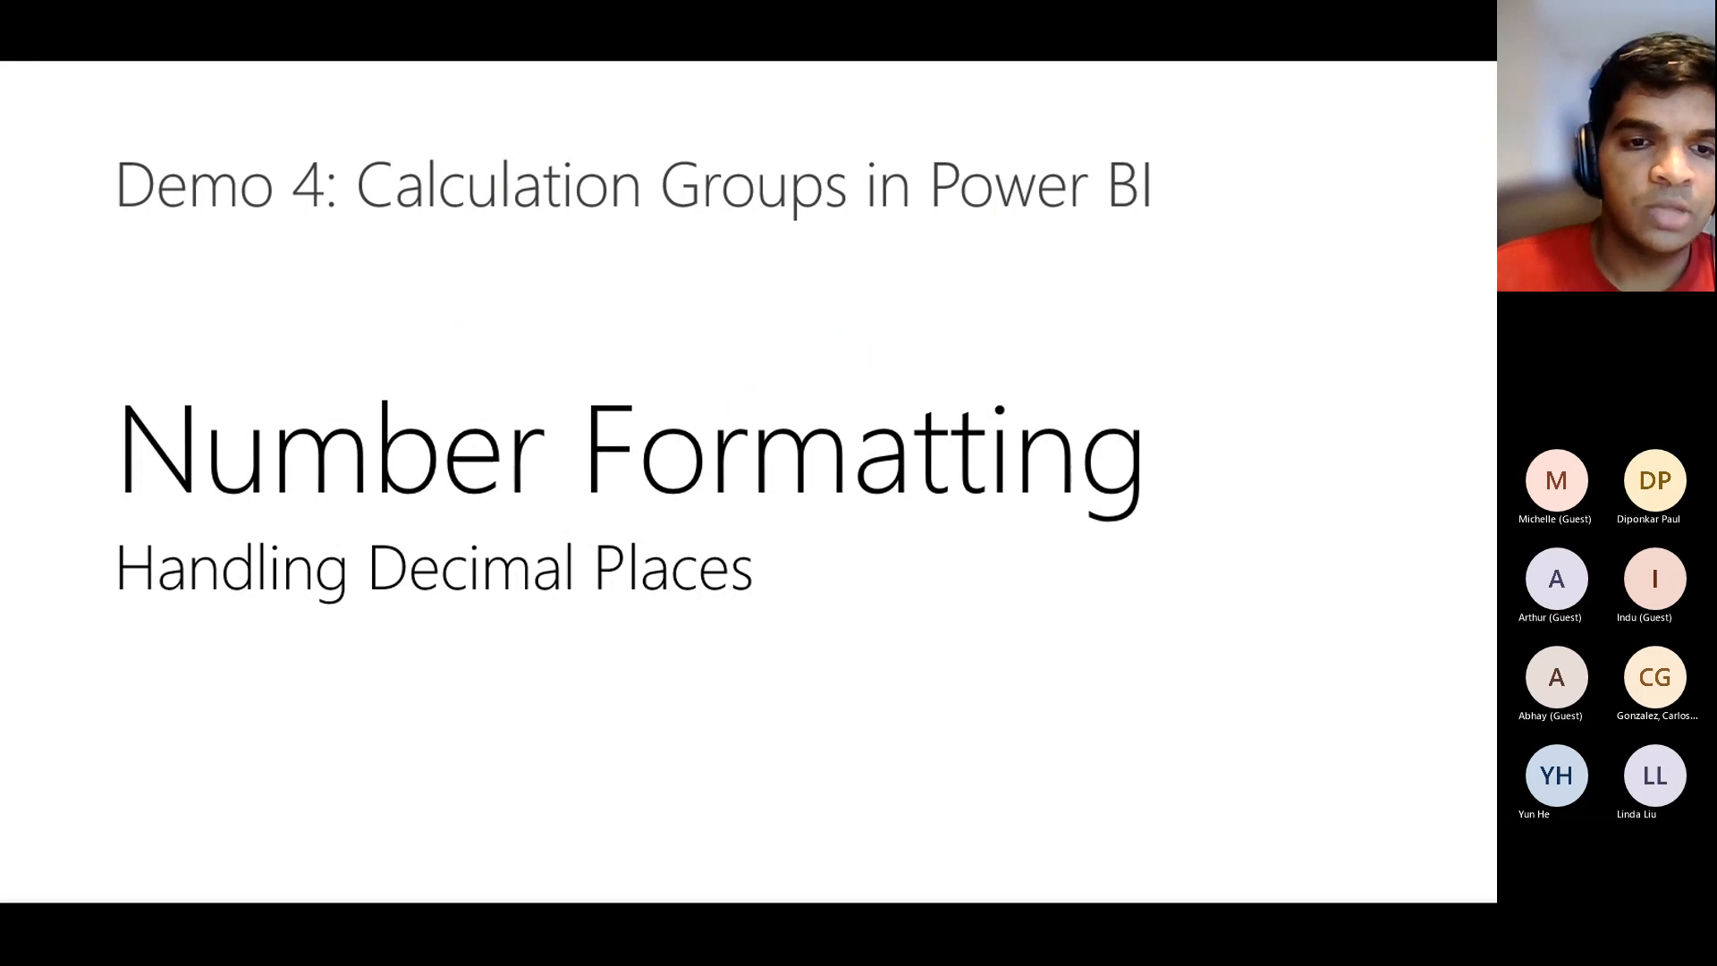
pyautogui.hotkey('alt', 'Tab')
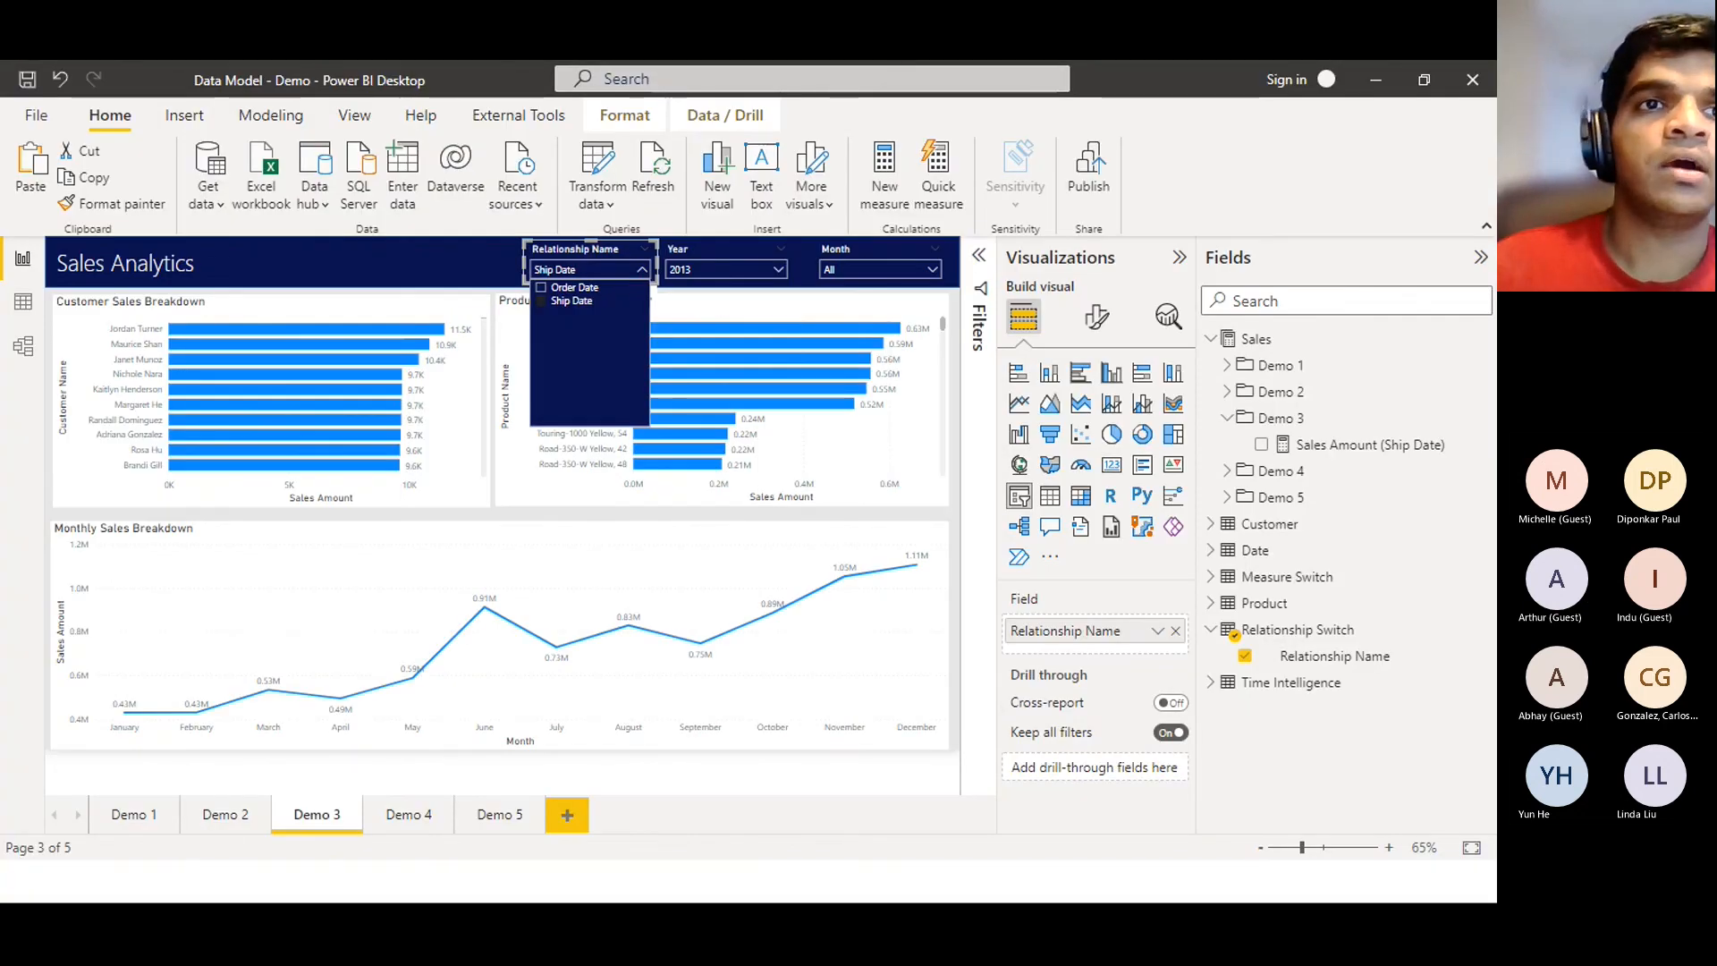
# Switch to the Demo 4 page with the monthly 0, 1 and 2 decimal Sales Amount table
pyautogui.click(414, 816)
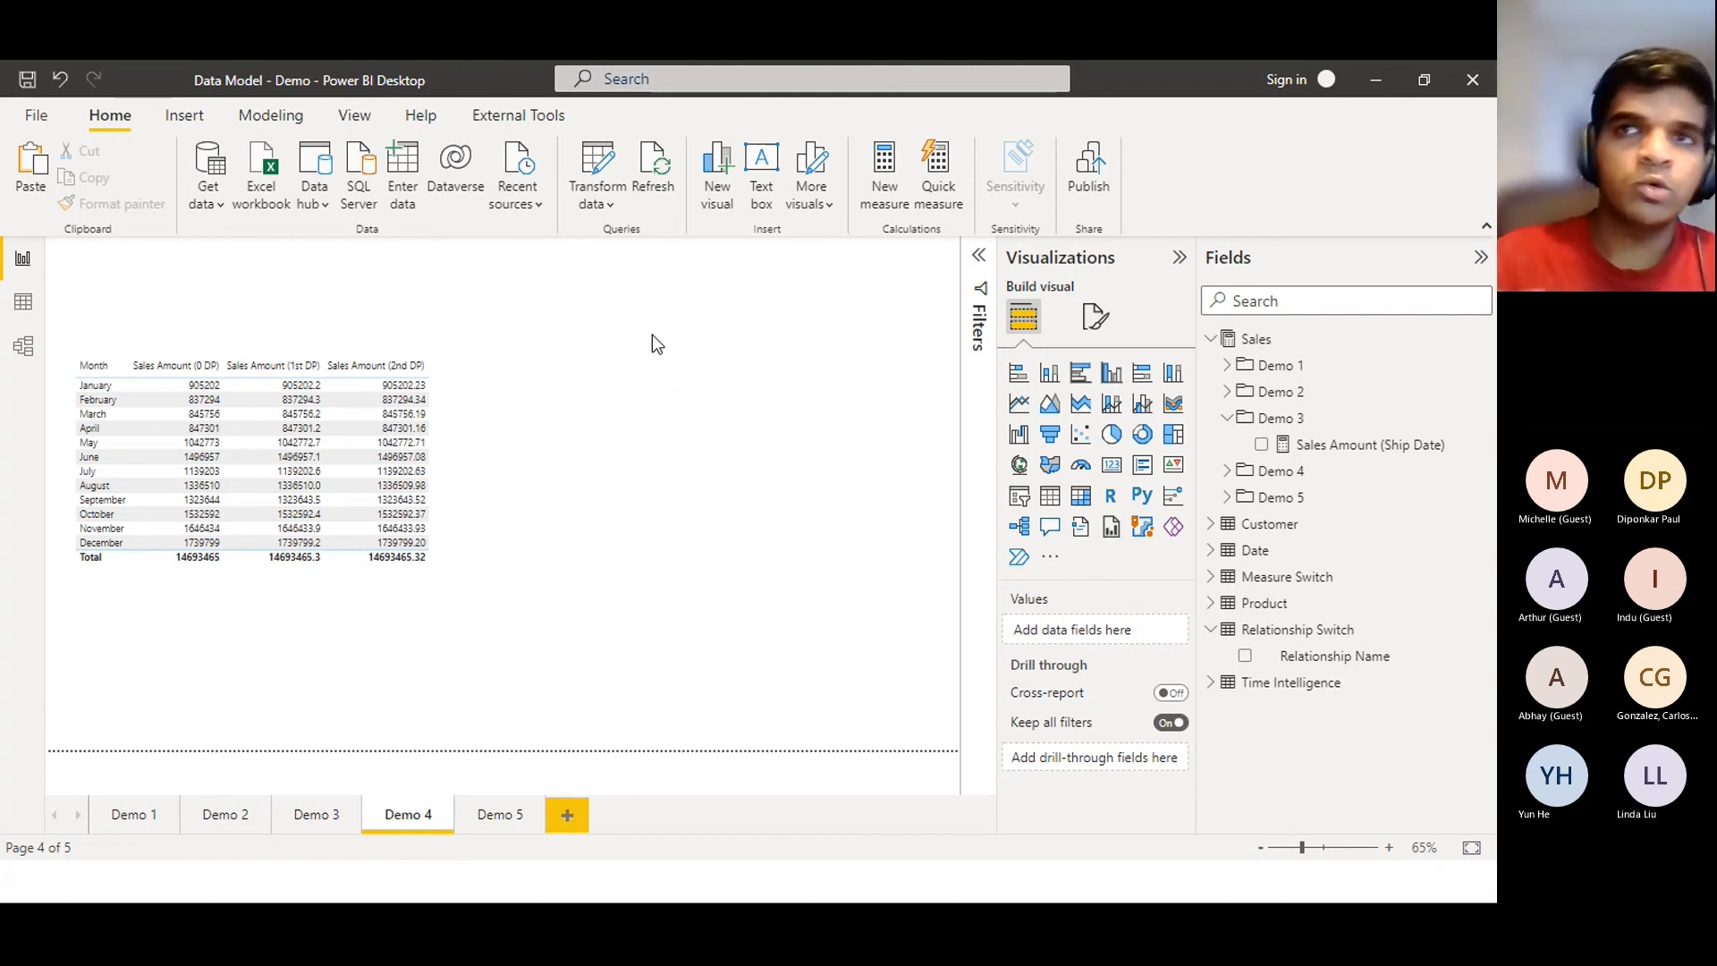
# Expand the Demo 4 folder and inspect the Sales Amount (0 DP) and (1st DP) measures
pyautogui.click(1229, 470)
pyautogui.click(1307, 499)
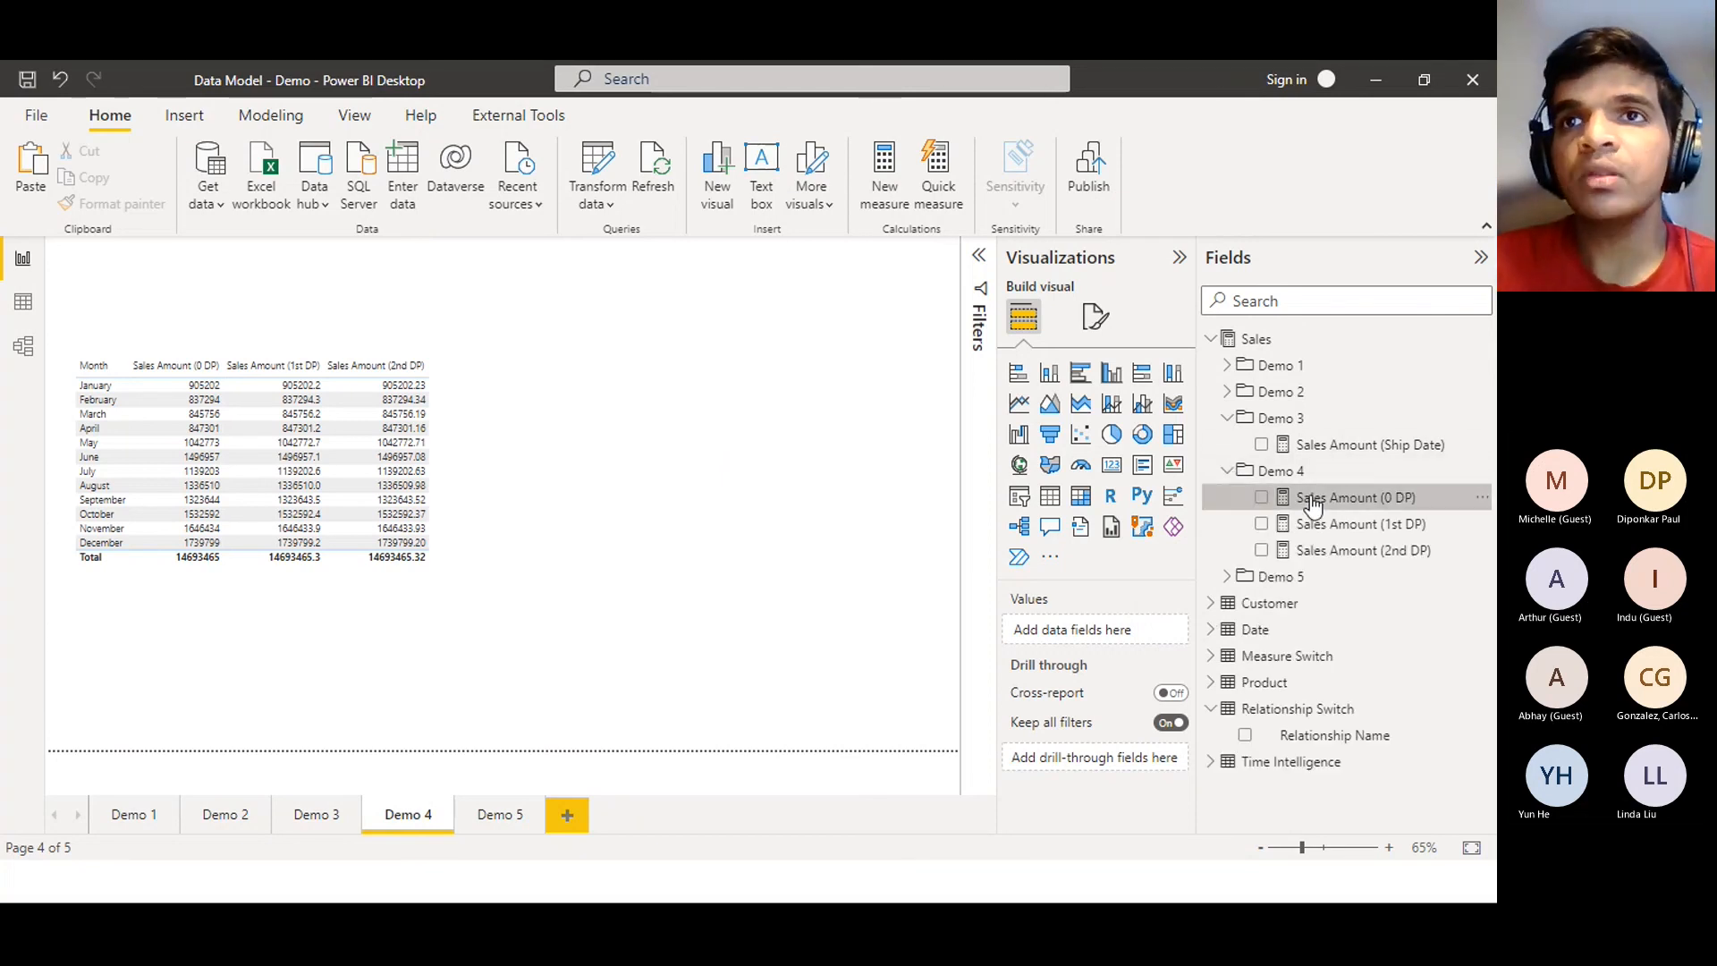
pyautogui.click(1313, 525)
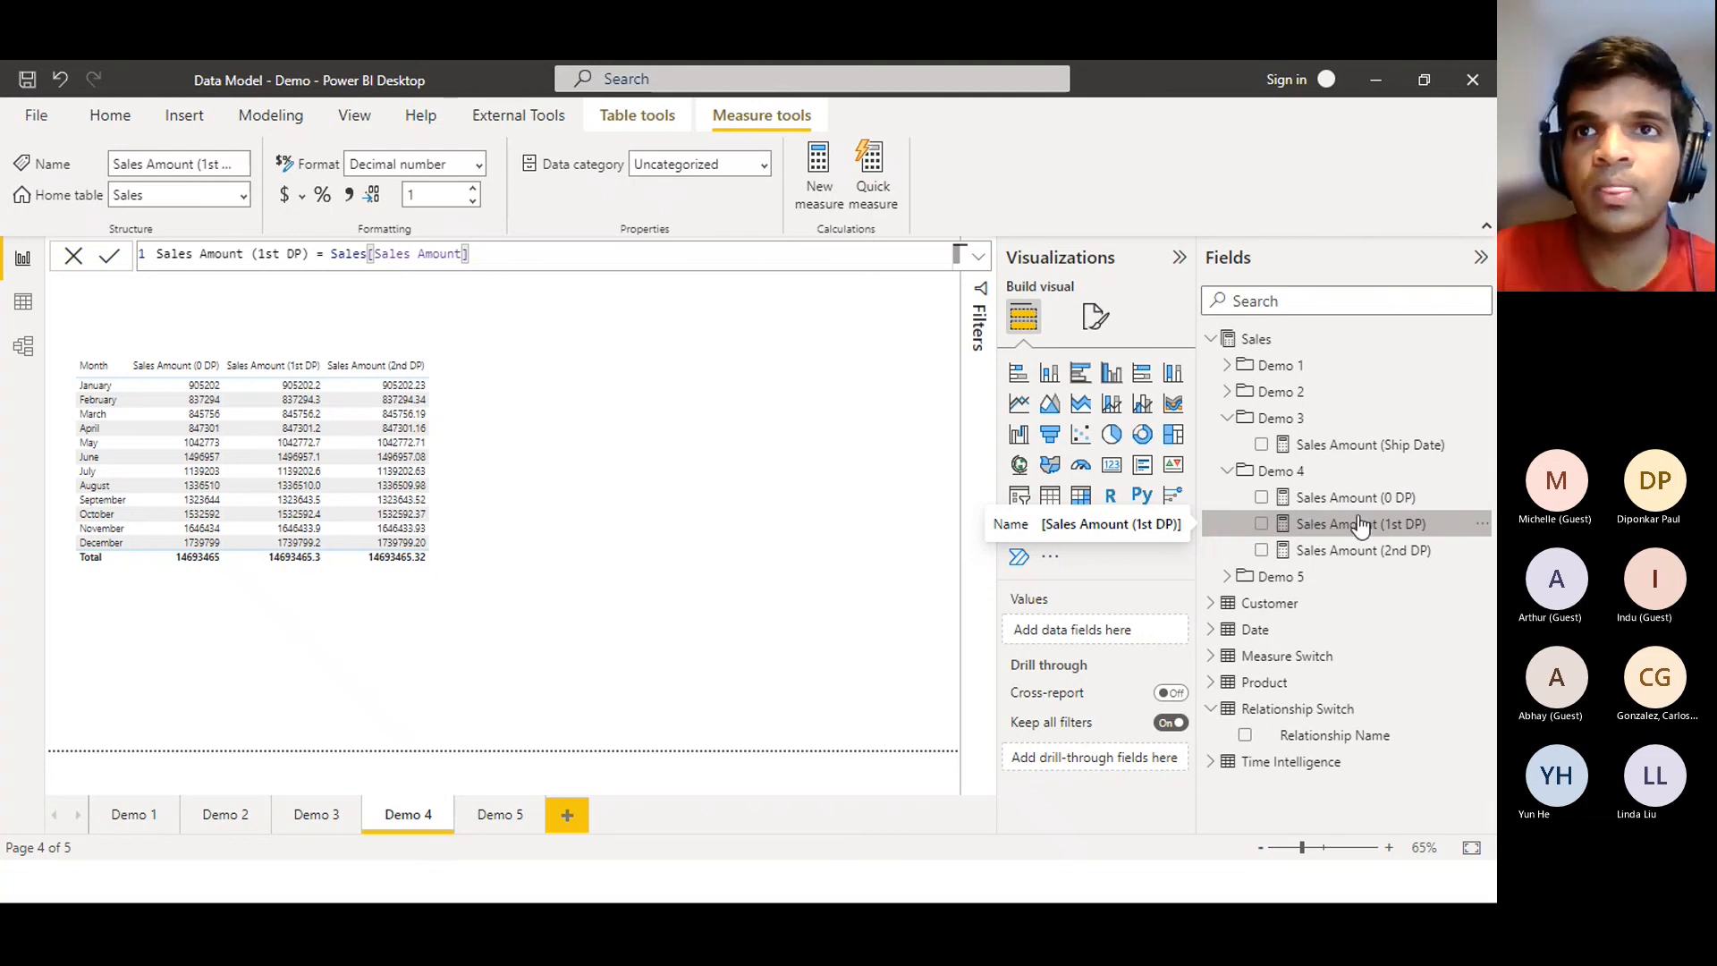
# Review the Sales Amount (0 DP), (1st DP) and (2nd DP) definitions, then return to Tabular Editor
pyautogui.click(1314, 498)
pyautogui.click(1370, 528)
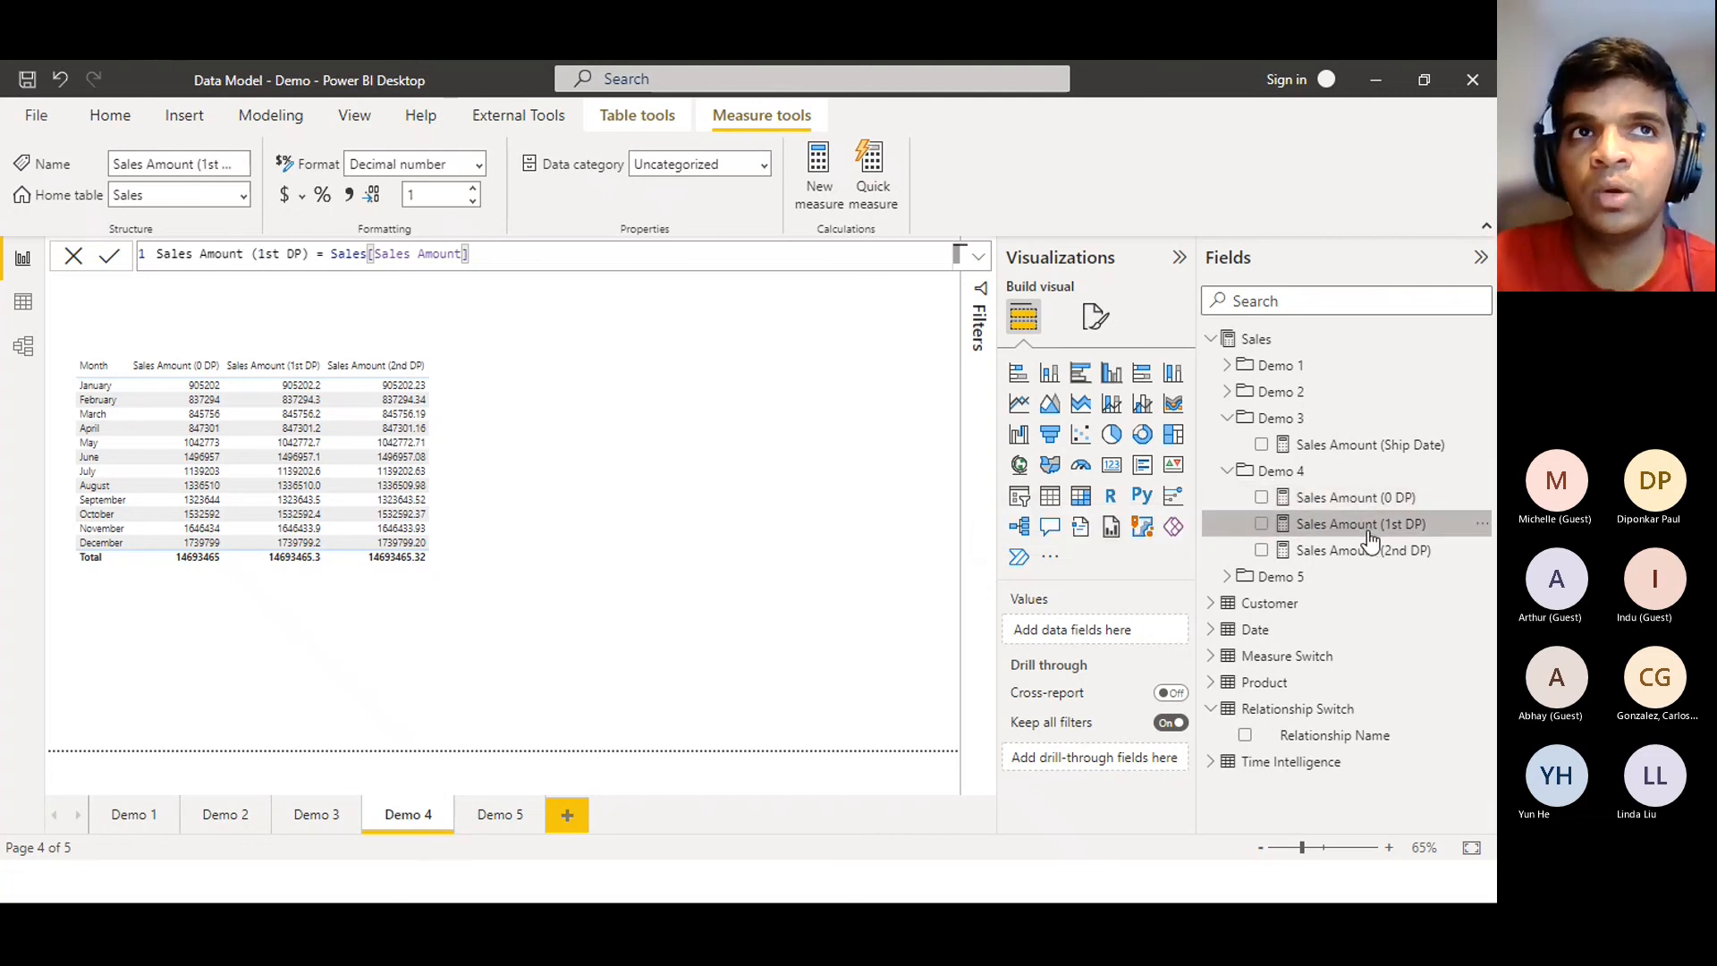
pyautogui.click(1371, 550)
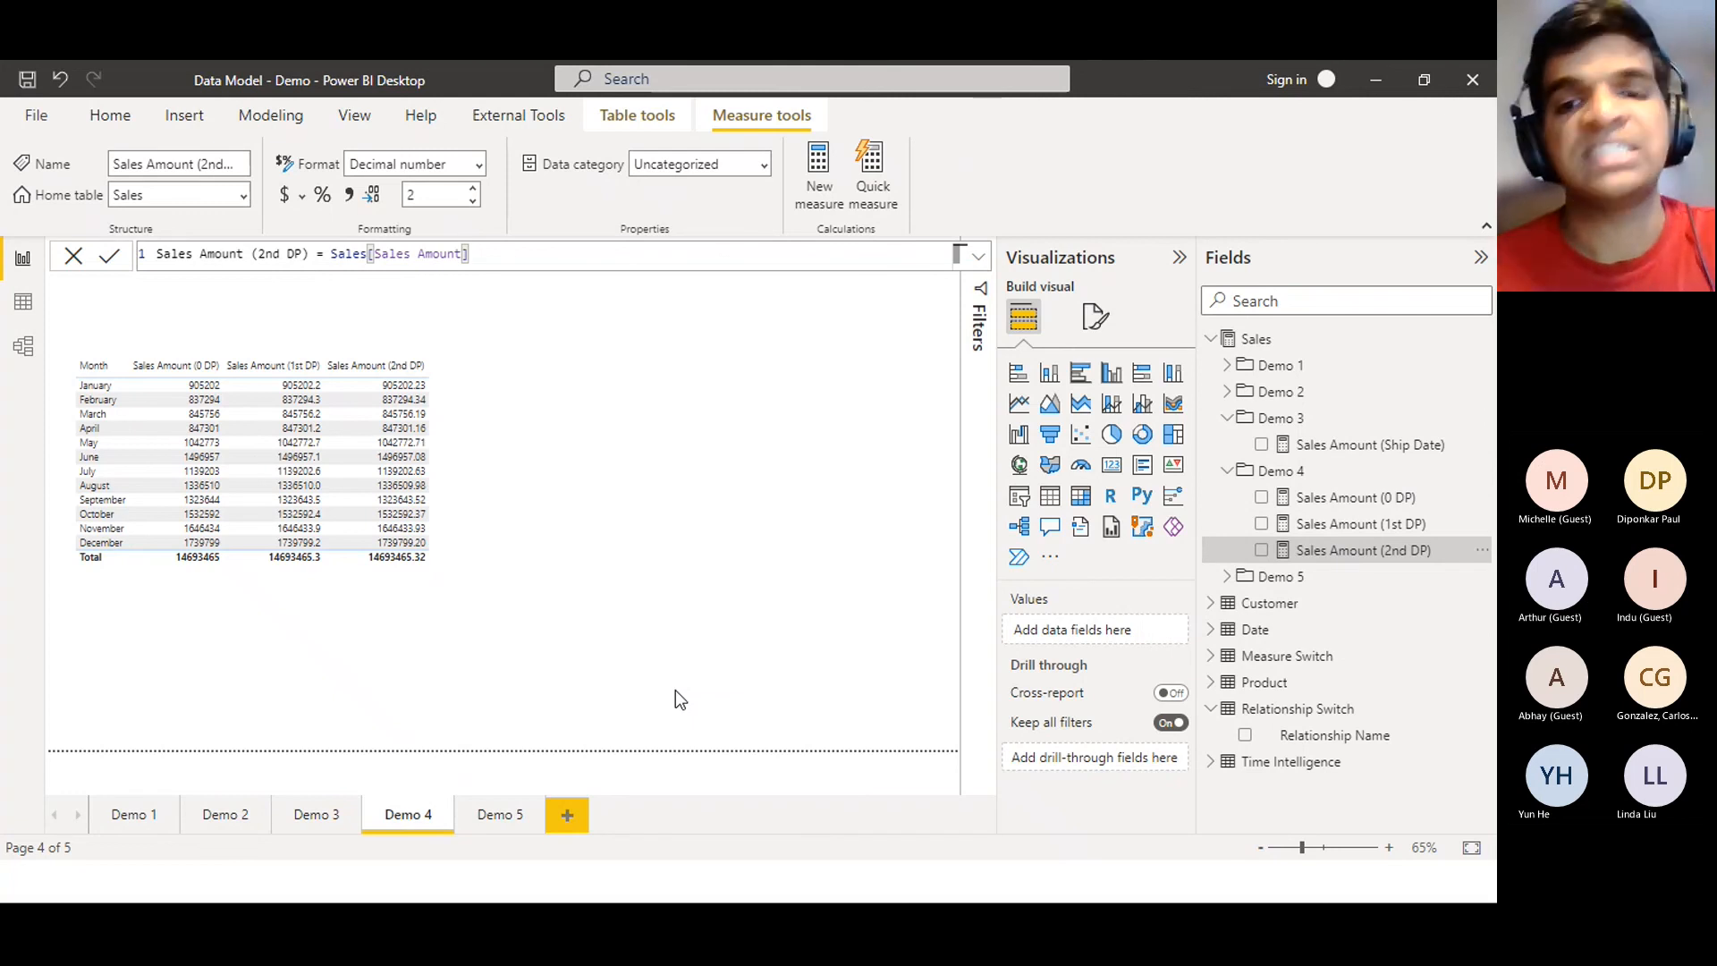
pyautogui.hotkey('alt', 'Tab')
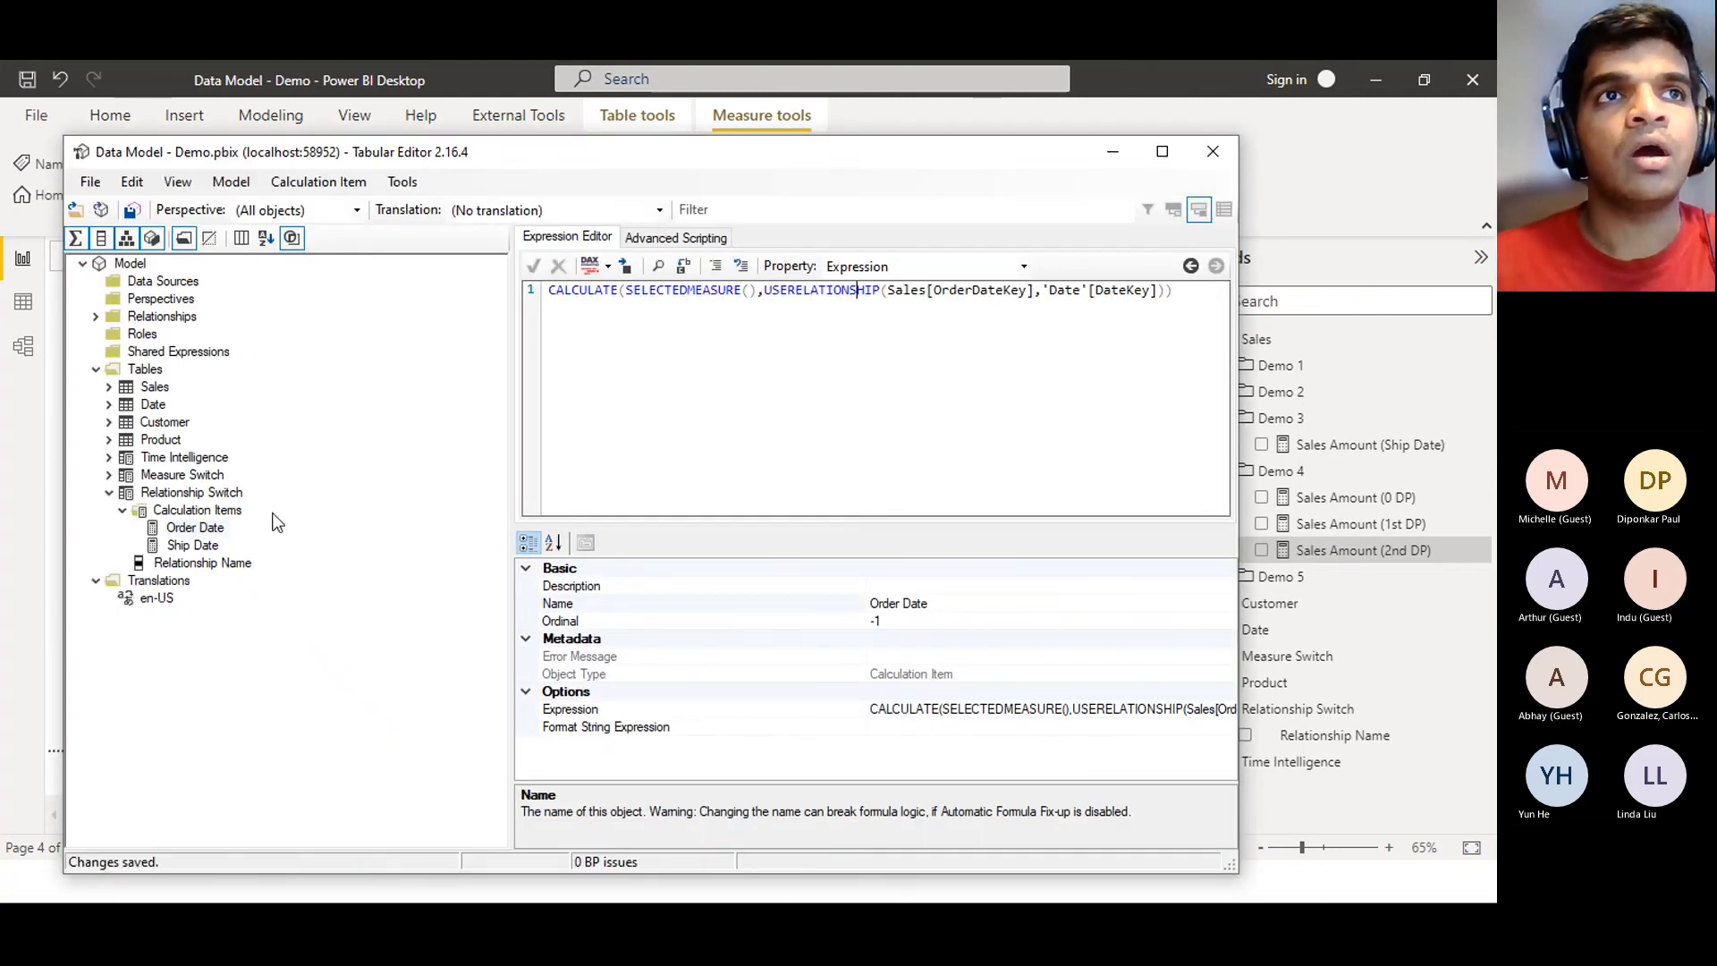
# Create a calculation group under Tables named 'Decimals Handling' and expand it
pyautogui.click(255, 365)
pyautogui.doubleClick(147, 369)
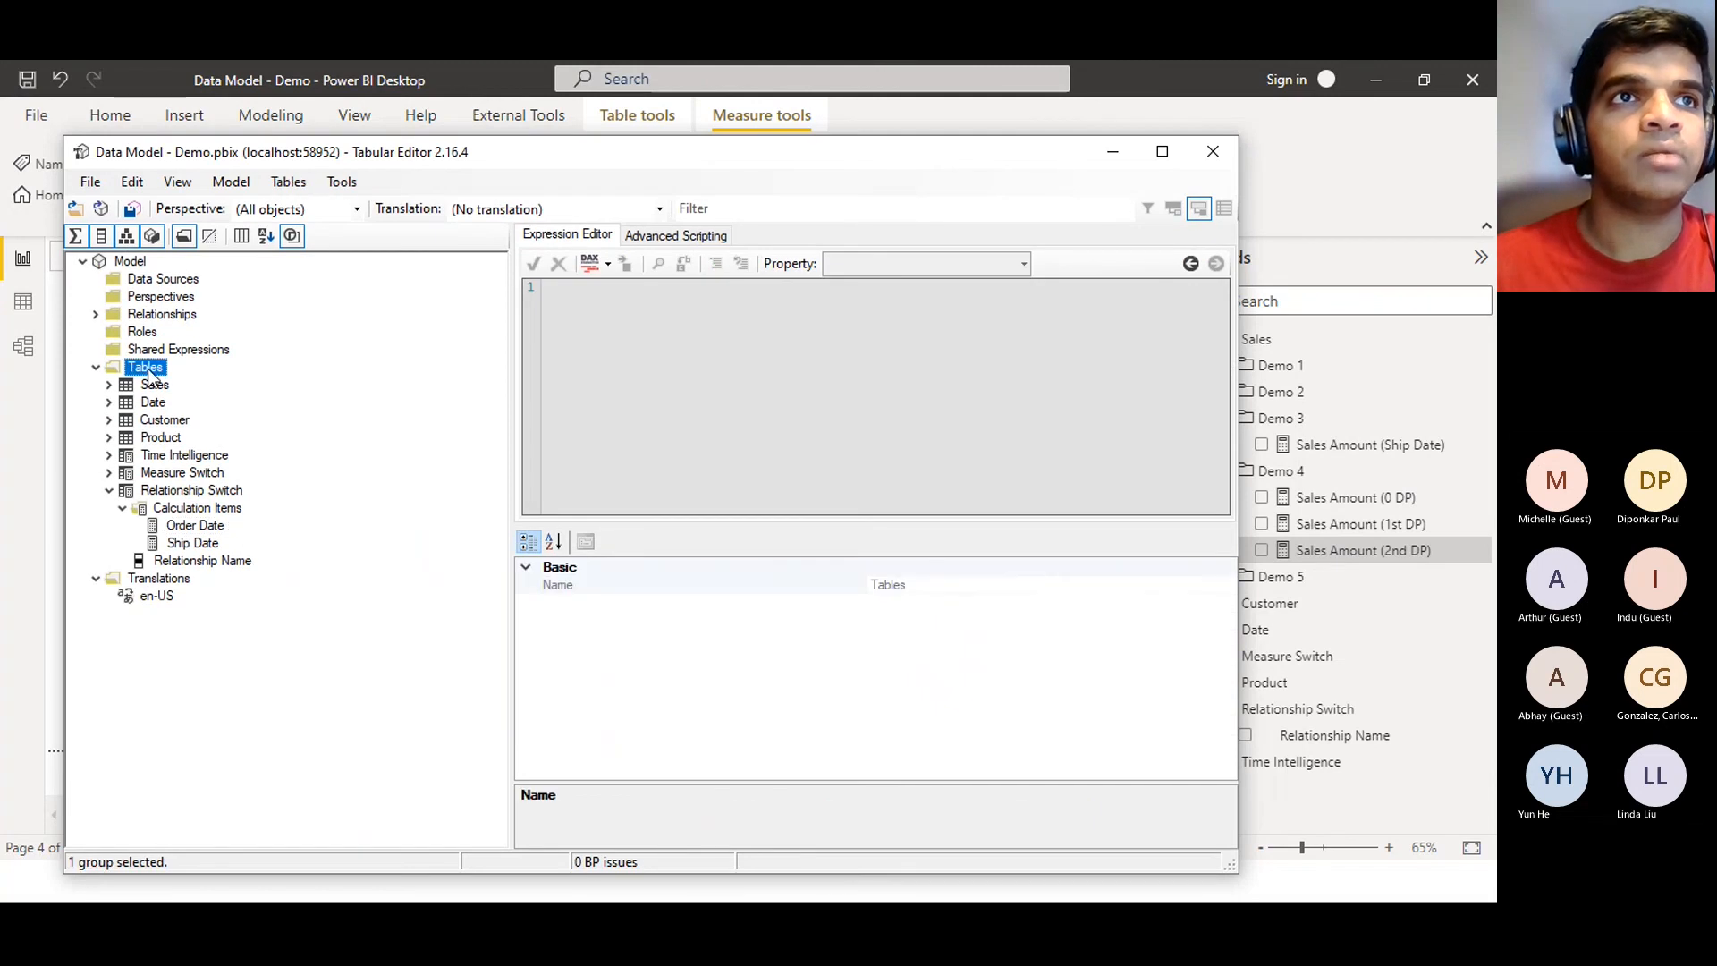
pyautogui.rightClick(149, 376)
pyautogui.moveTo(215, 383)
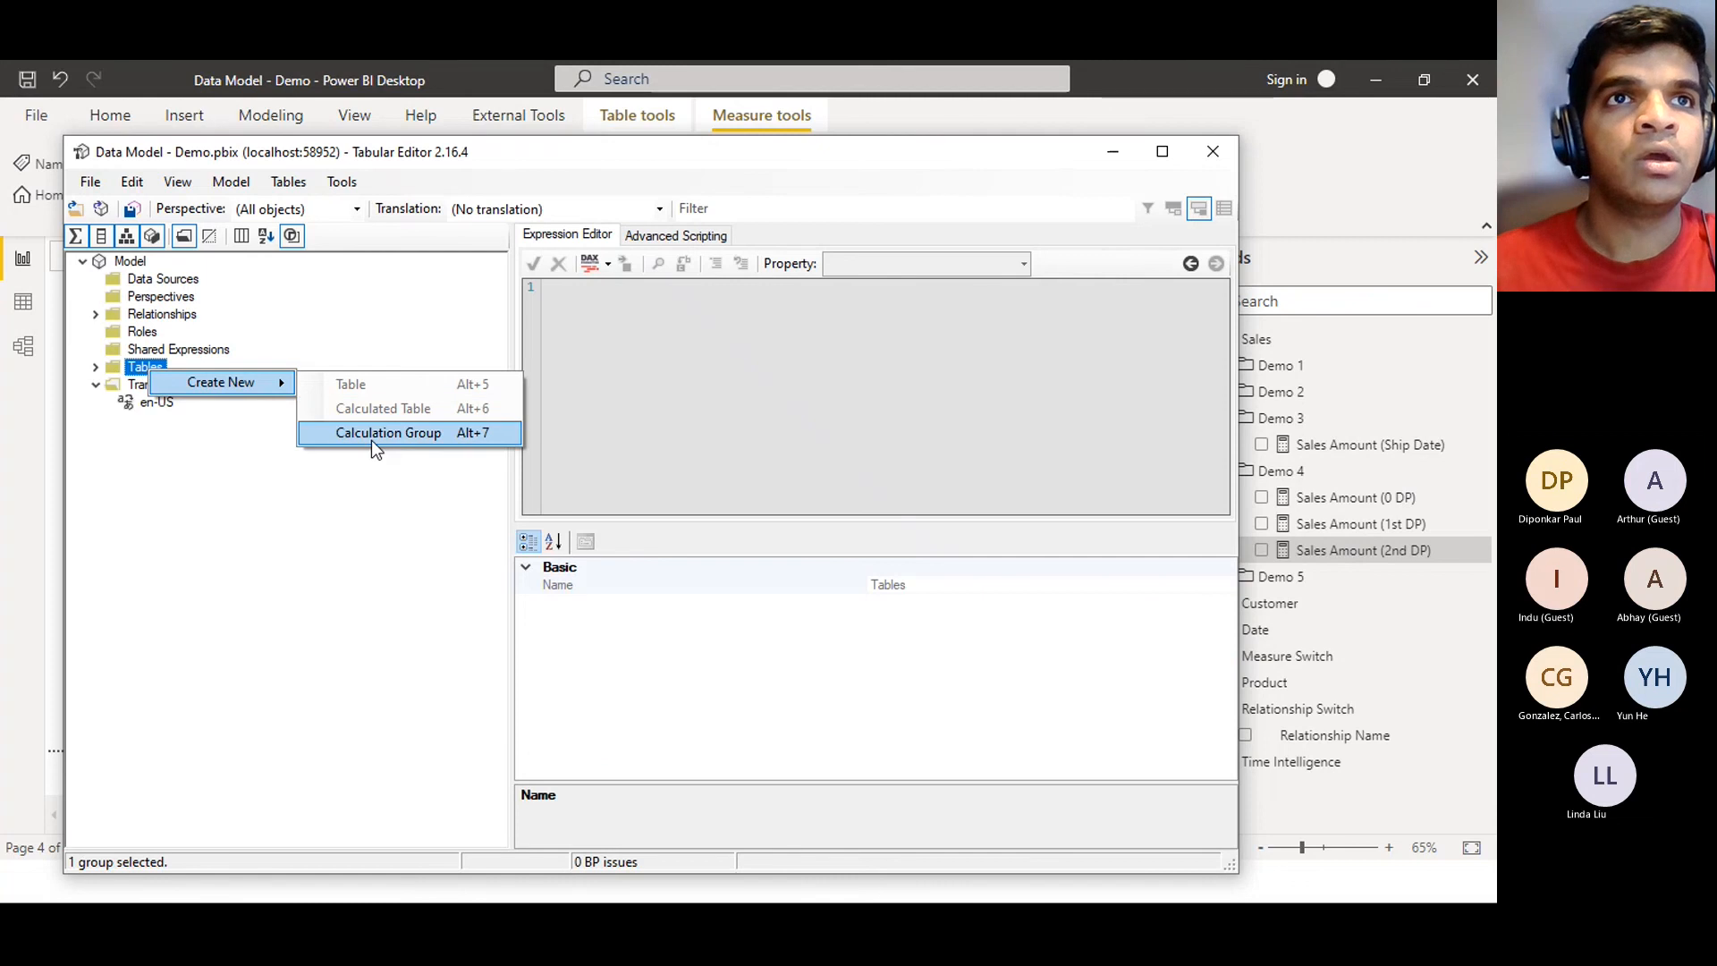
pyautogui.click(372, 440)
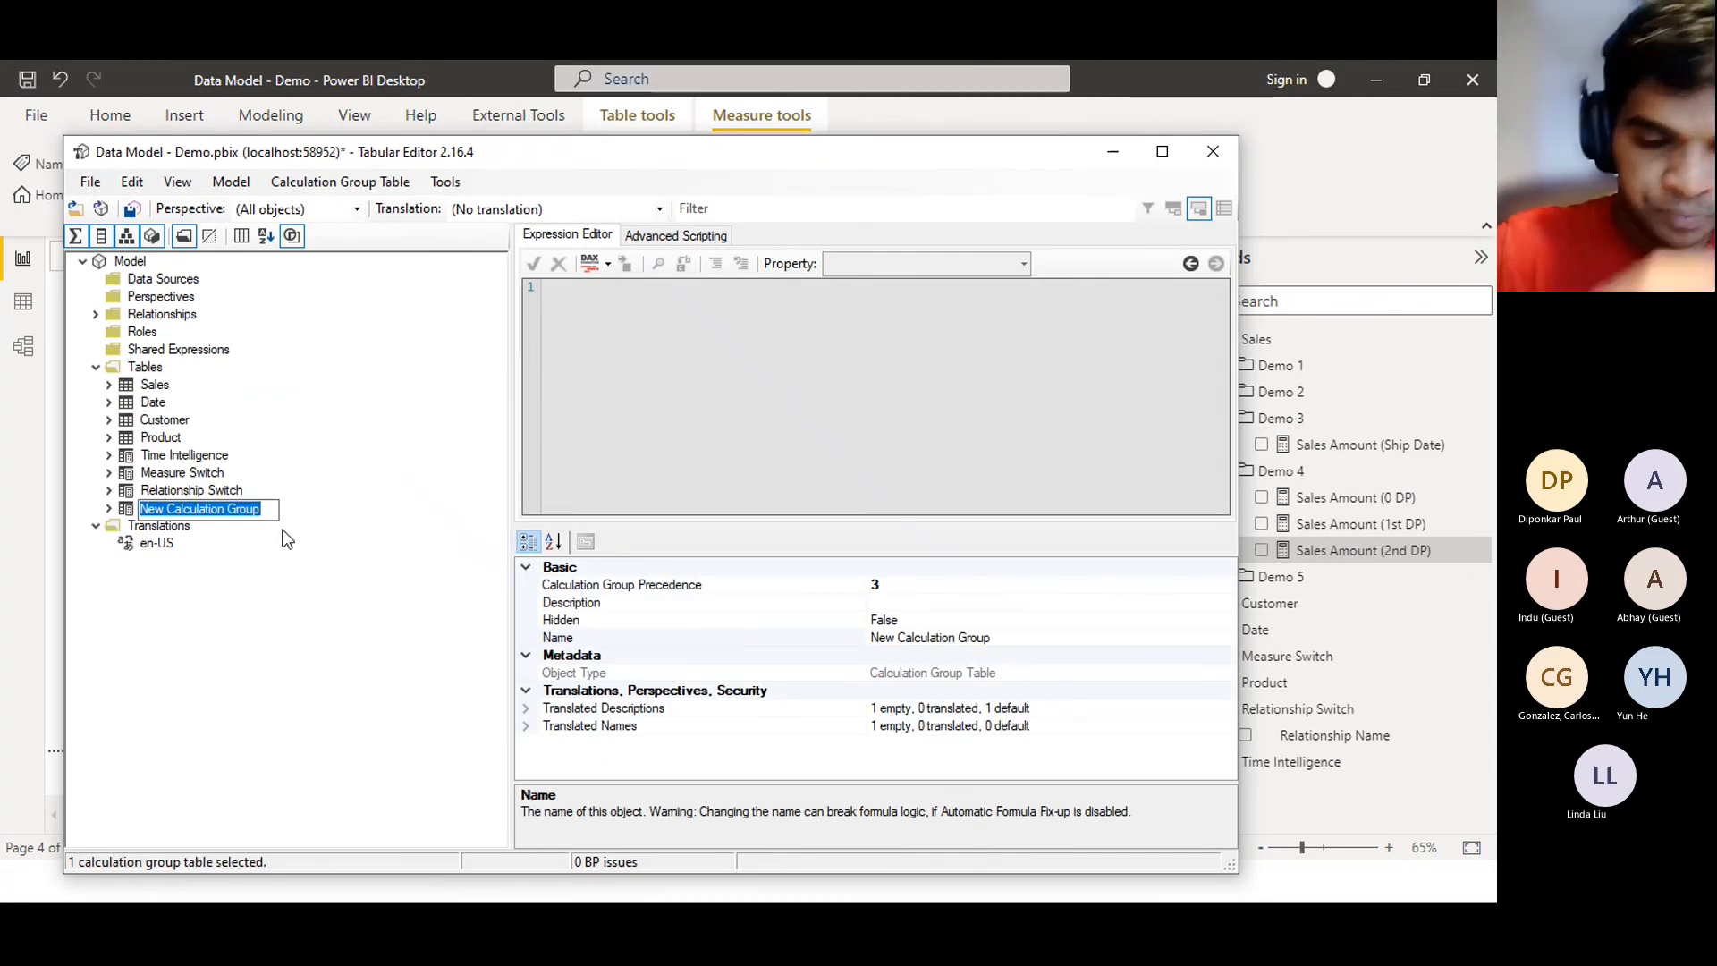
pyautogui.write('Dec')
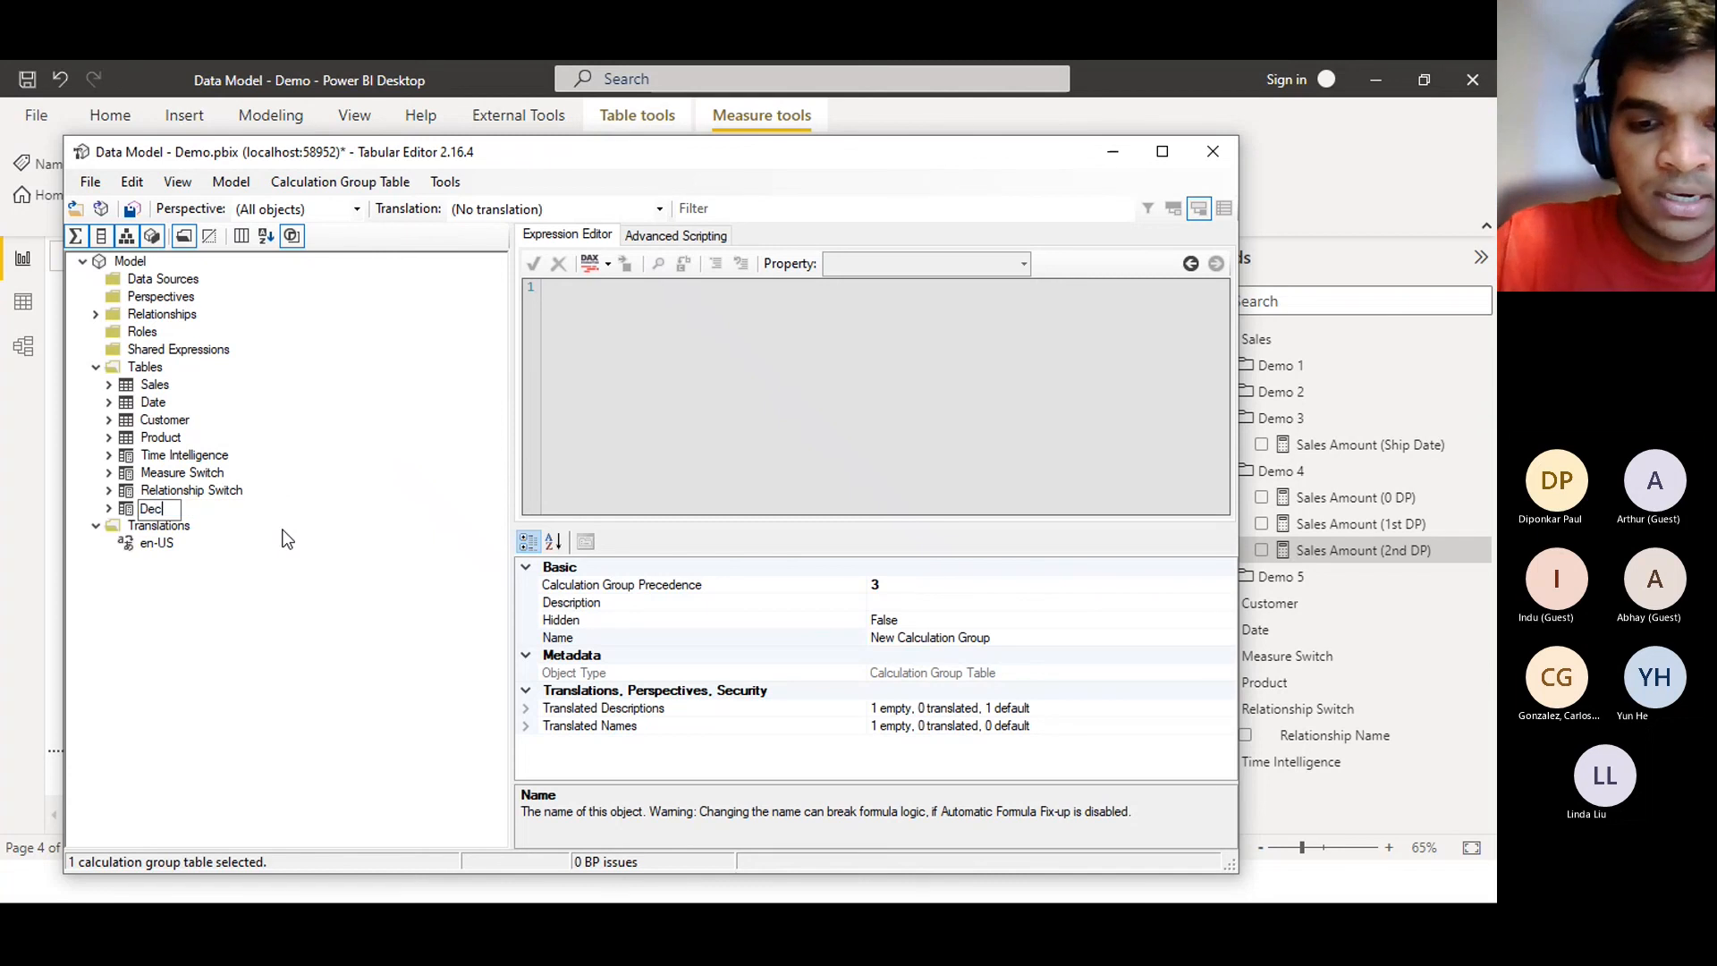
pyautogui.write('imals')
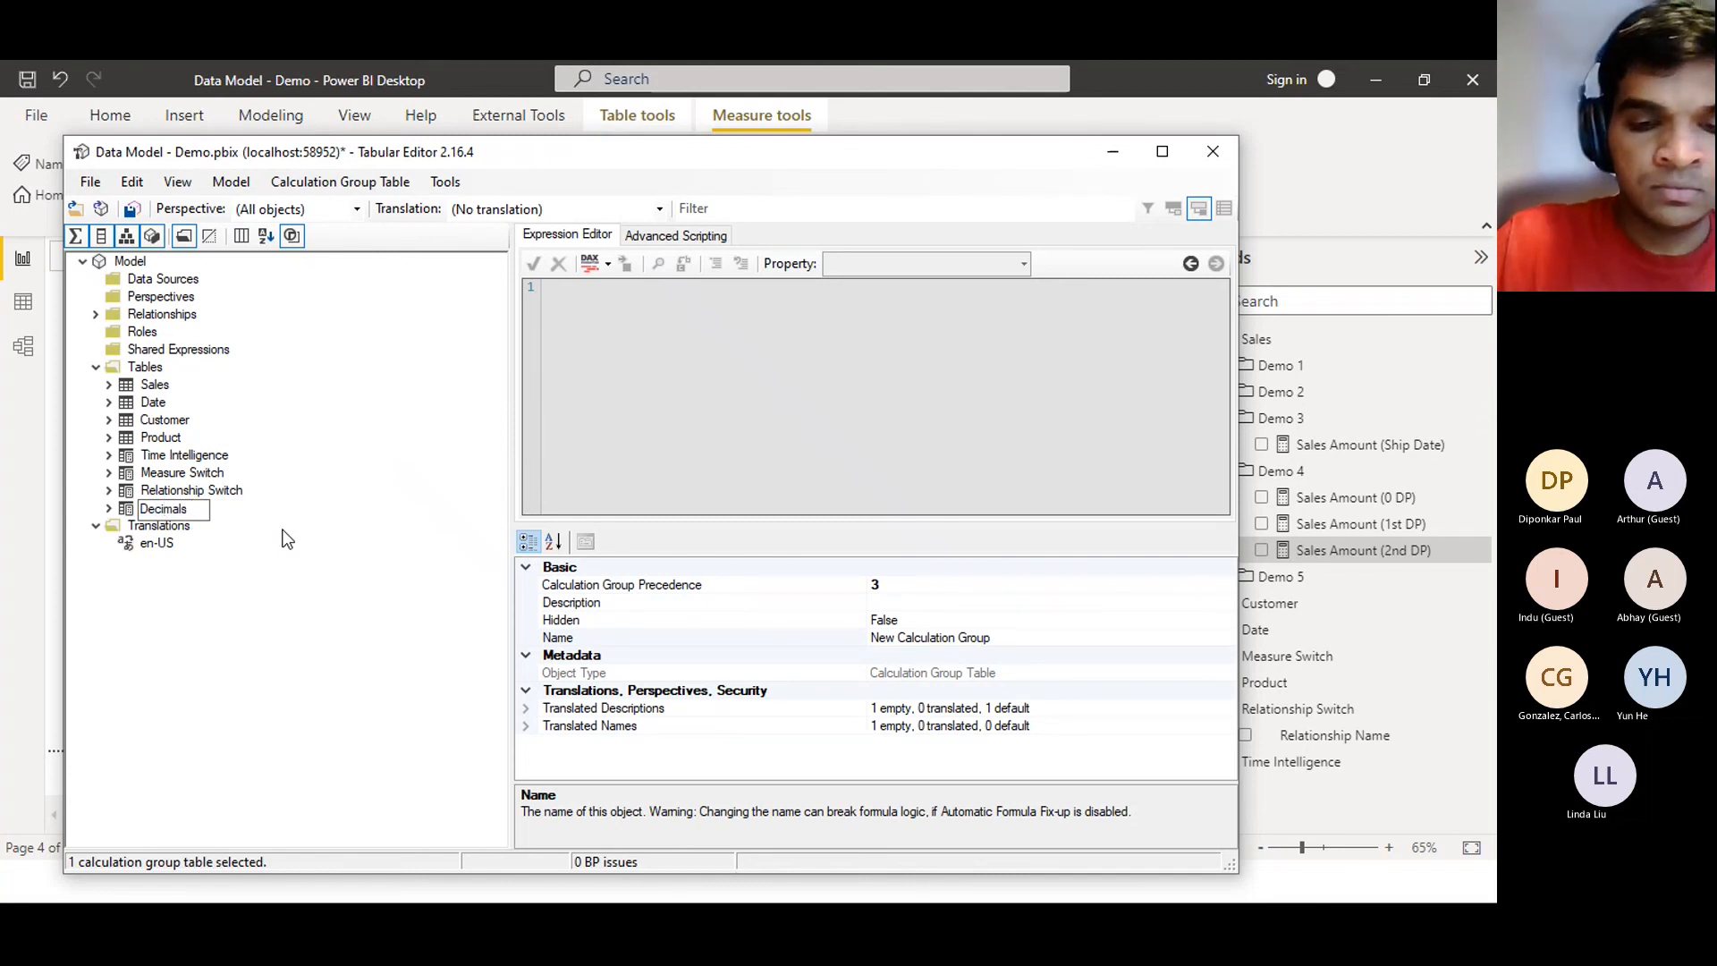
pyautogui.write(' Handling')
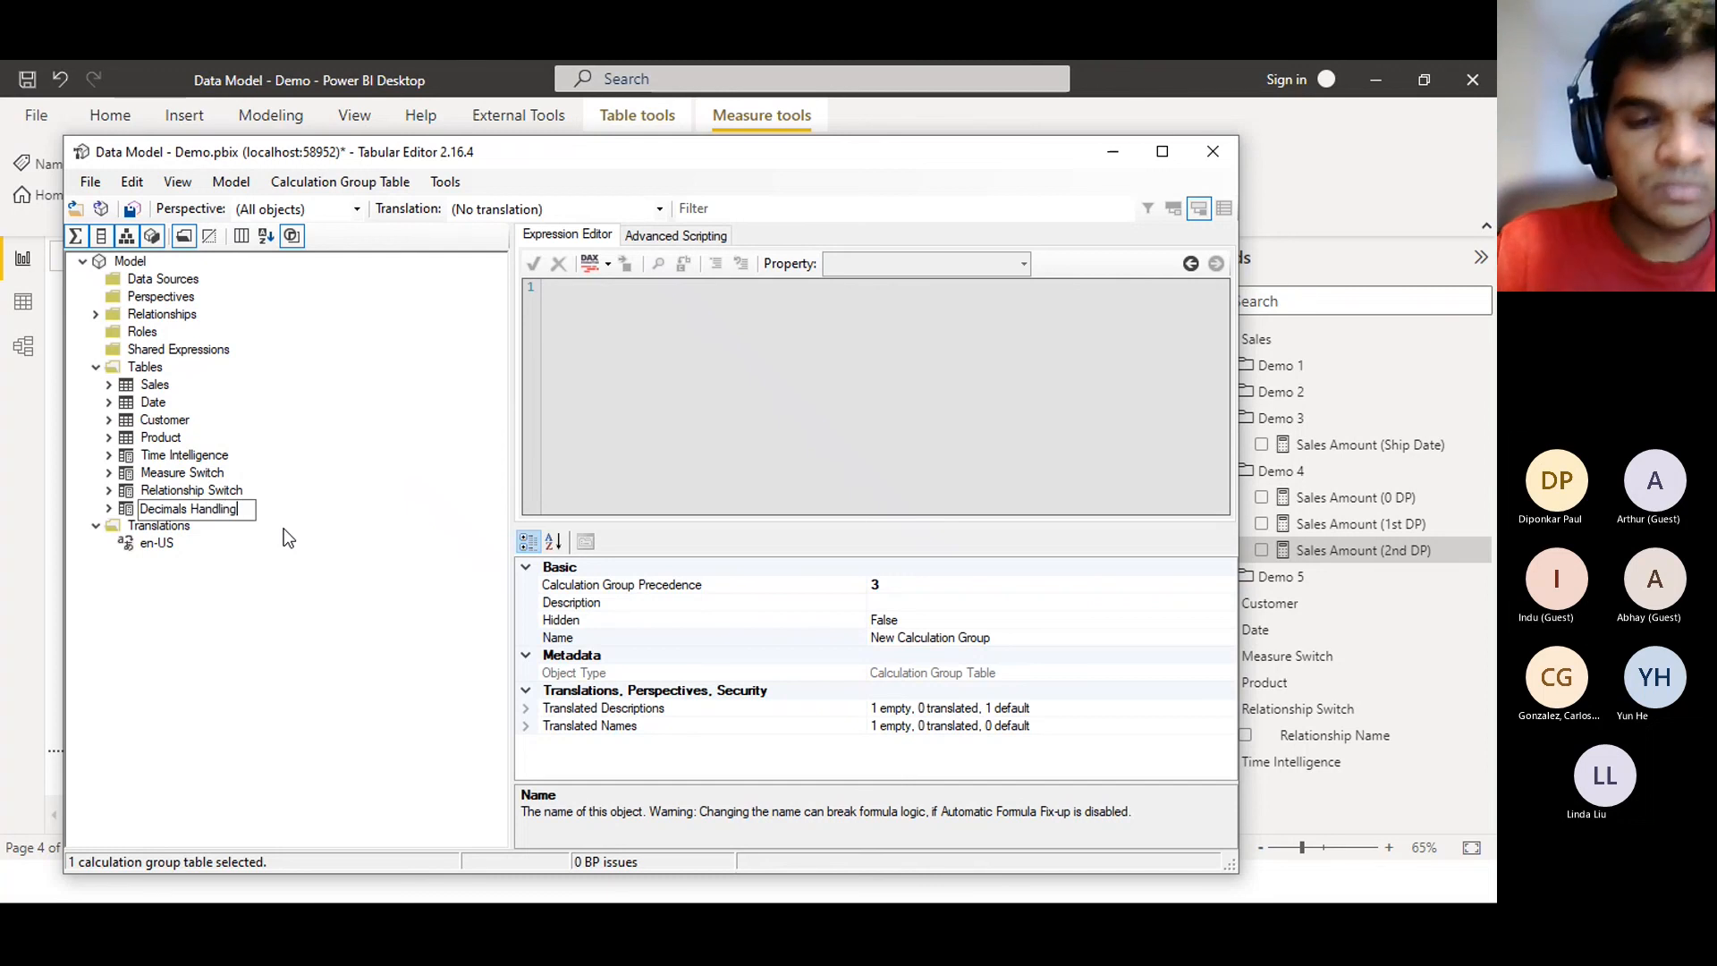
pyautogui.press('Return')
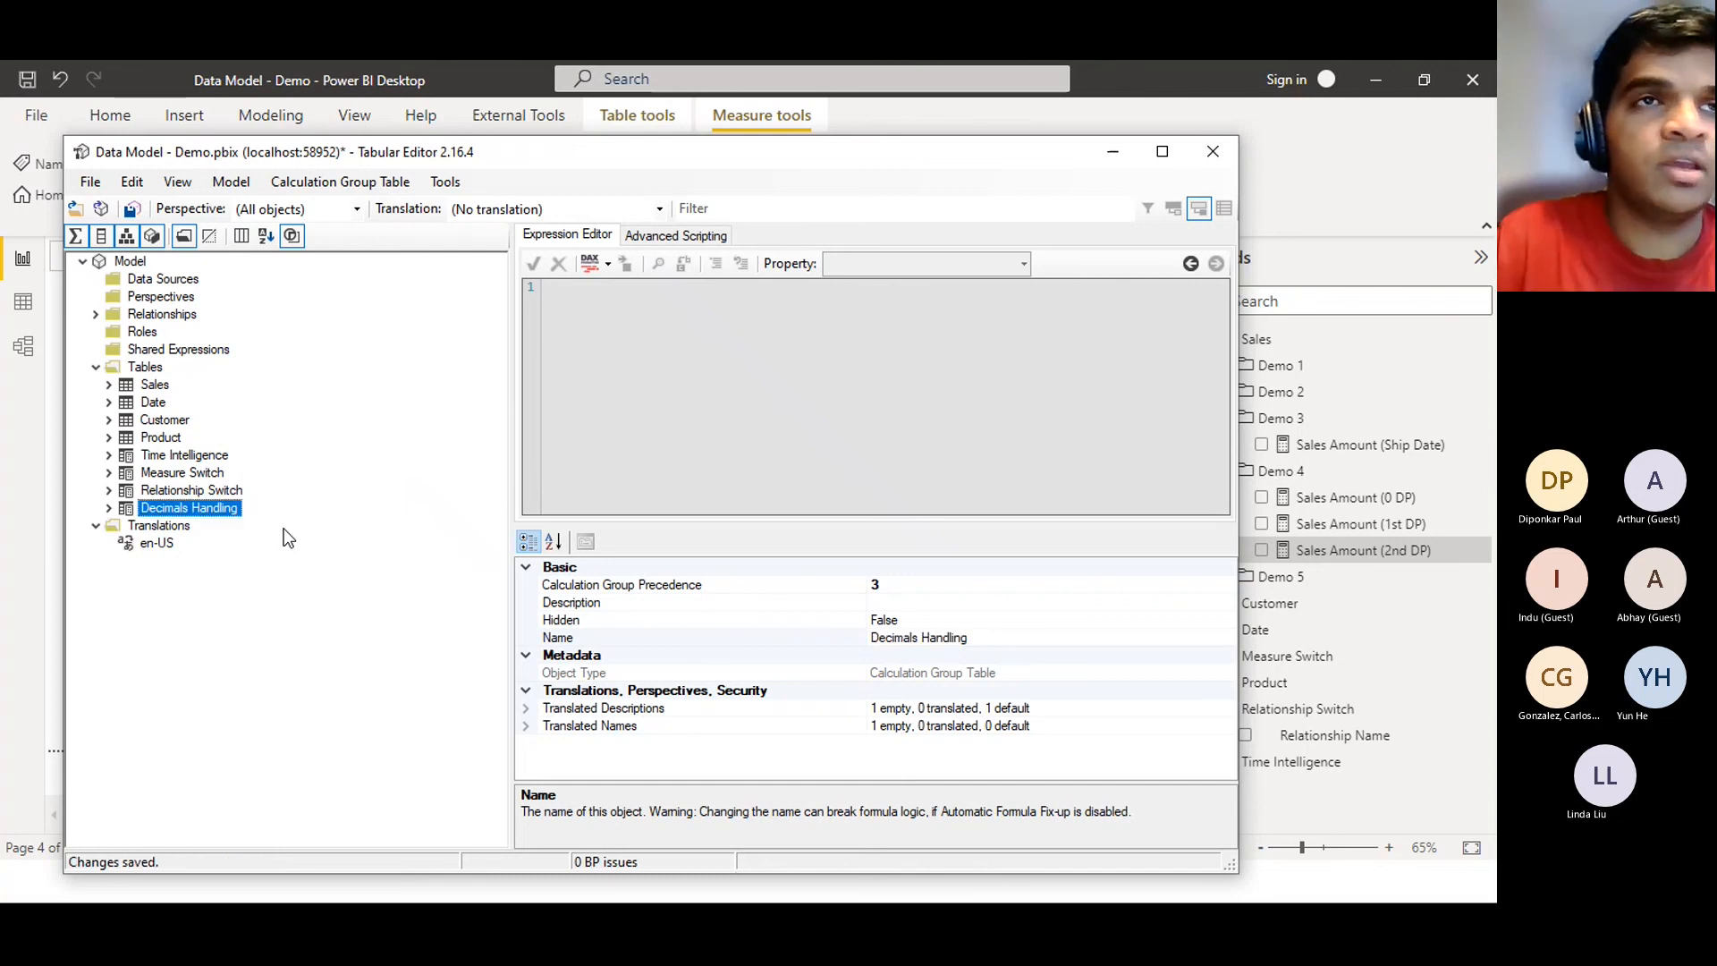
pyautogui.click(110, 509)
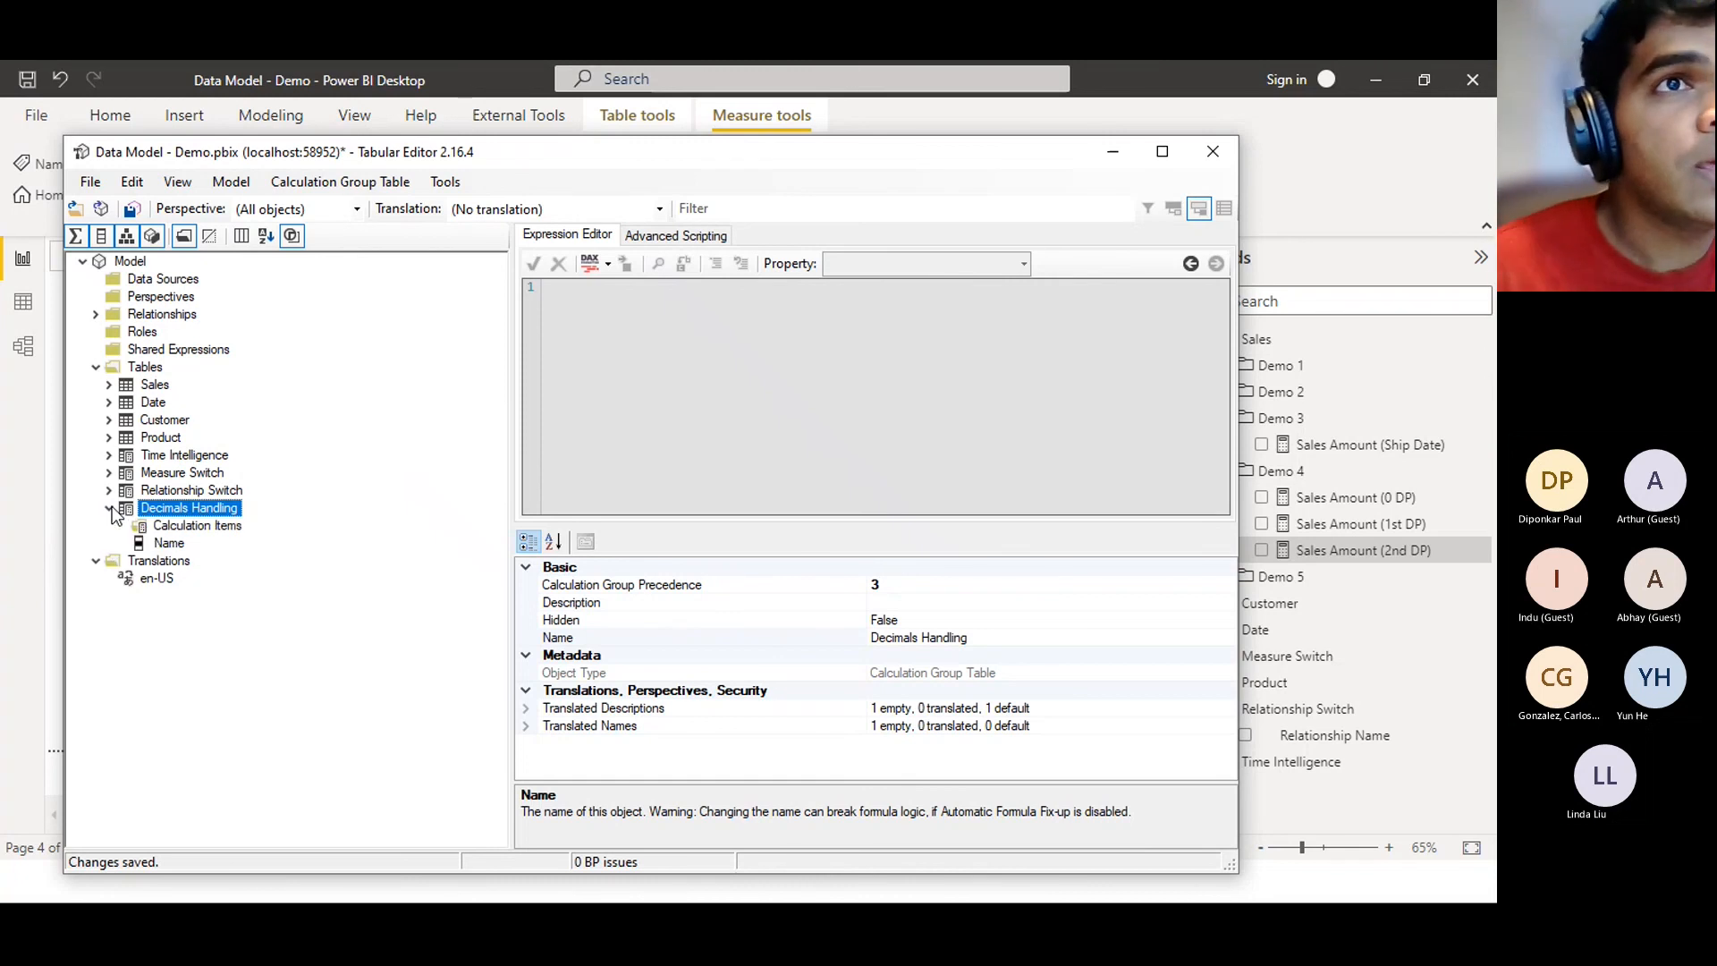
# Rename the Decimals Handling group's Name column to 'Decimal Place'
pyautogui.click(161, 544)
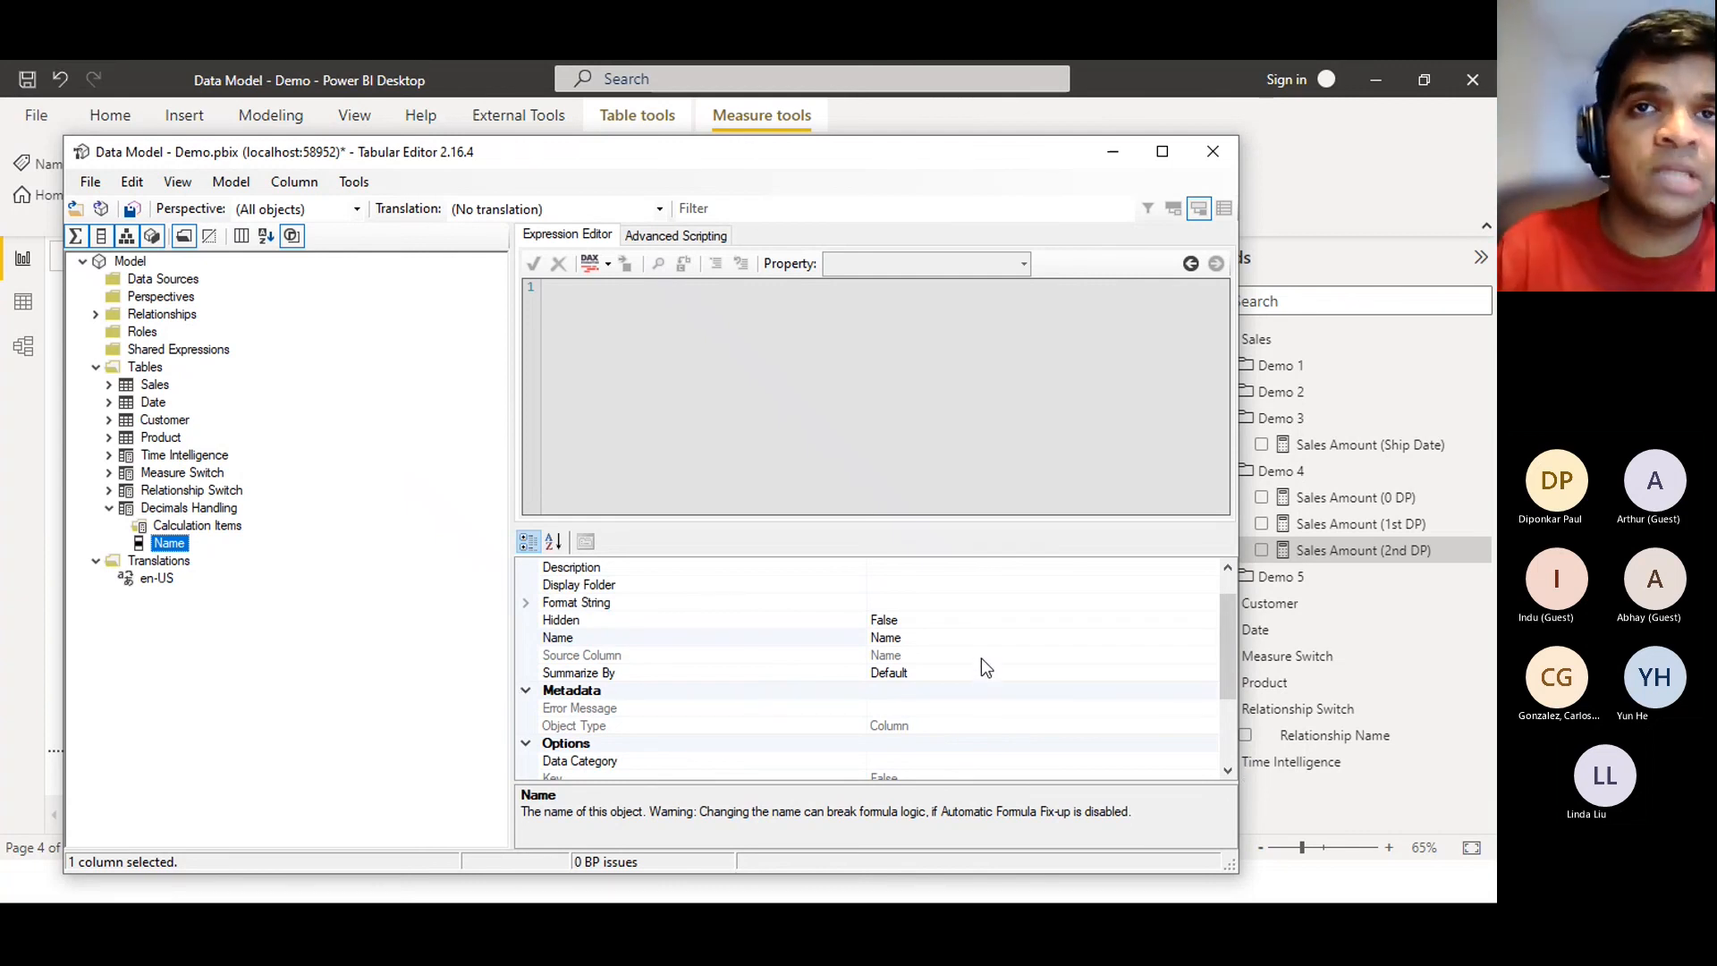
pyautogui.click(945, 638)
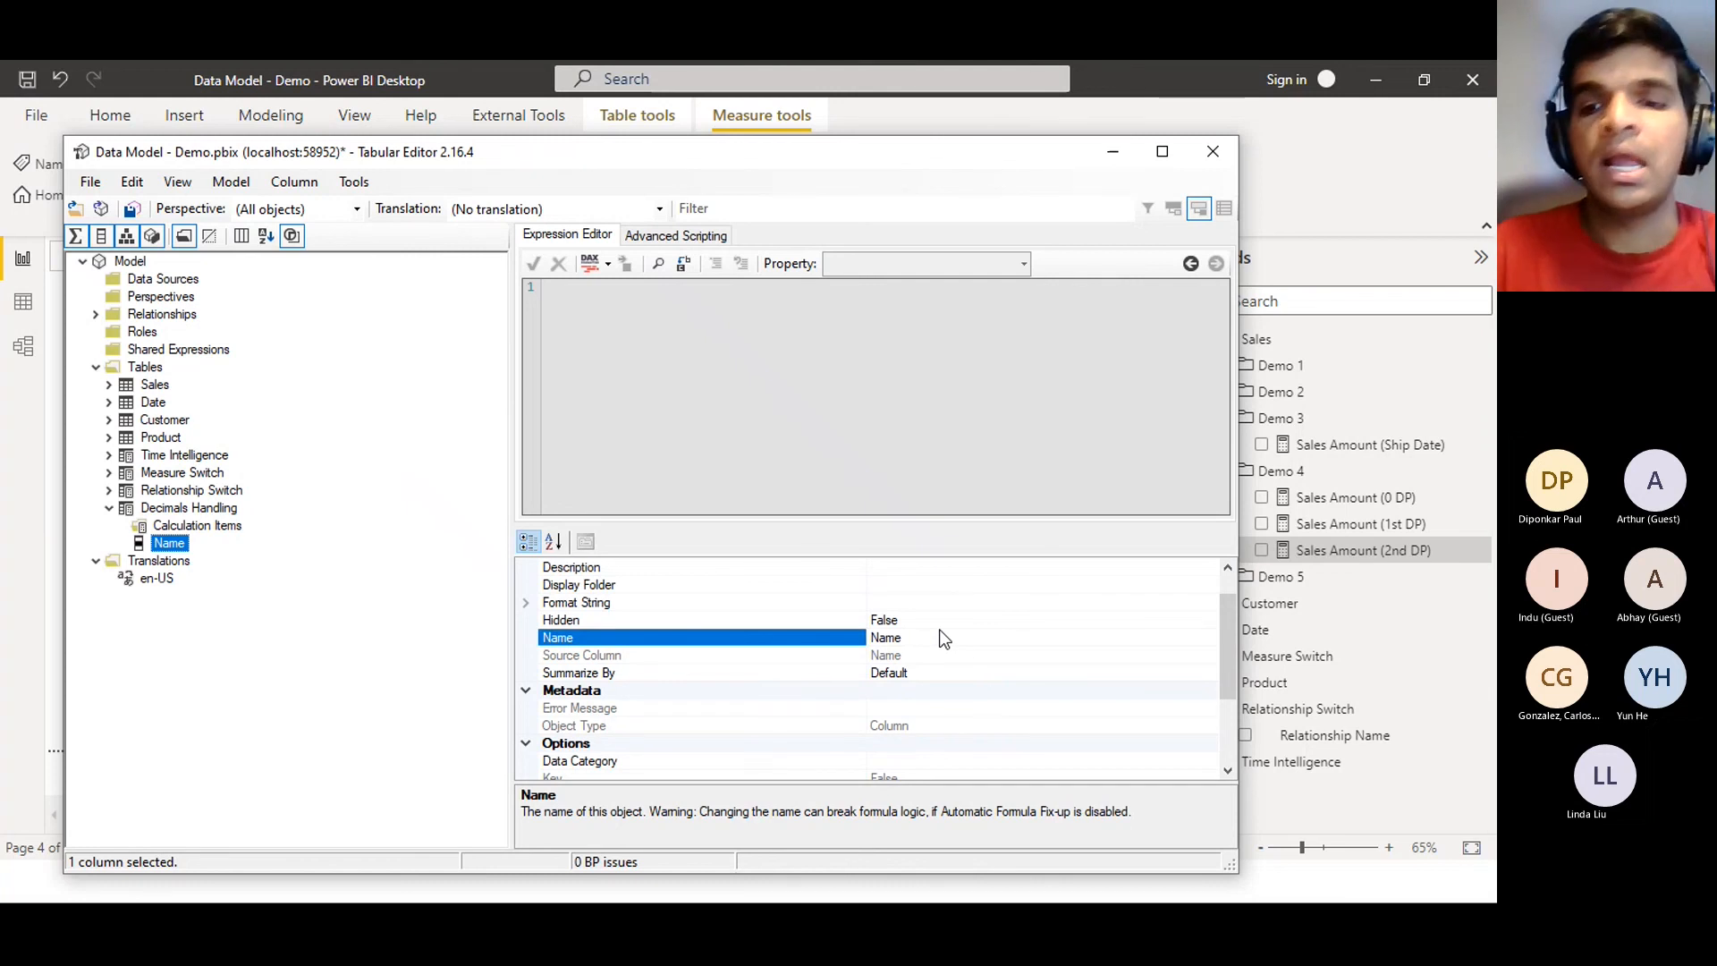
pyautogui.press('BackSpace')
pyautogui.press('BackSpace')
pyautogui.press('BackSpace')
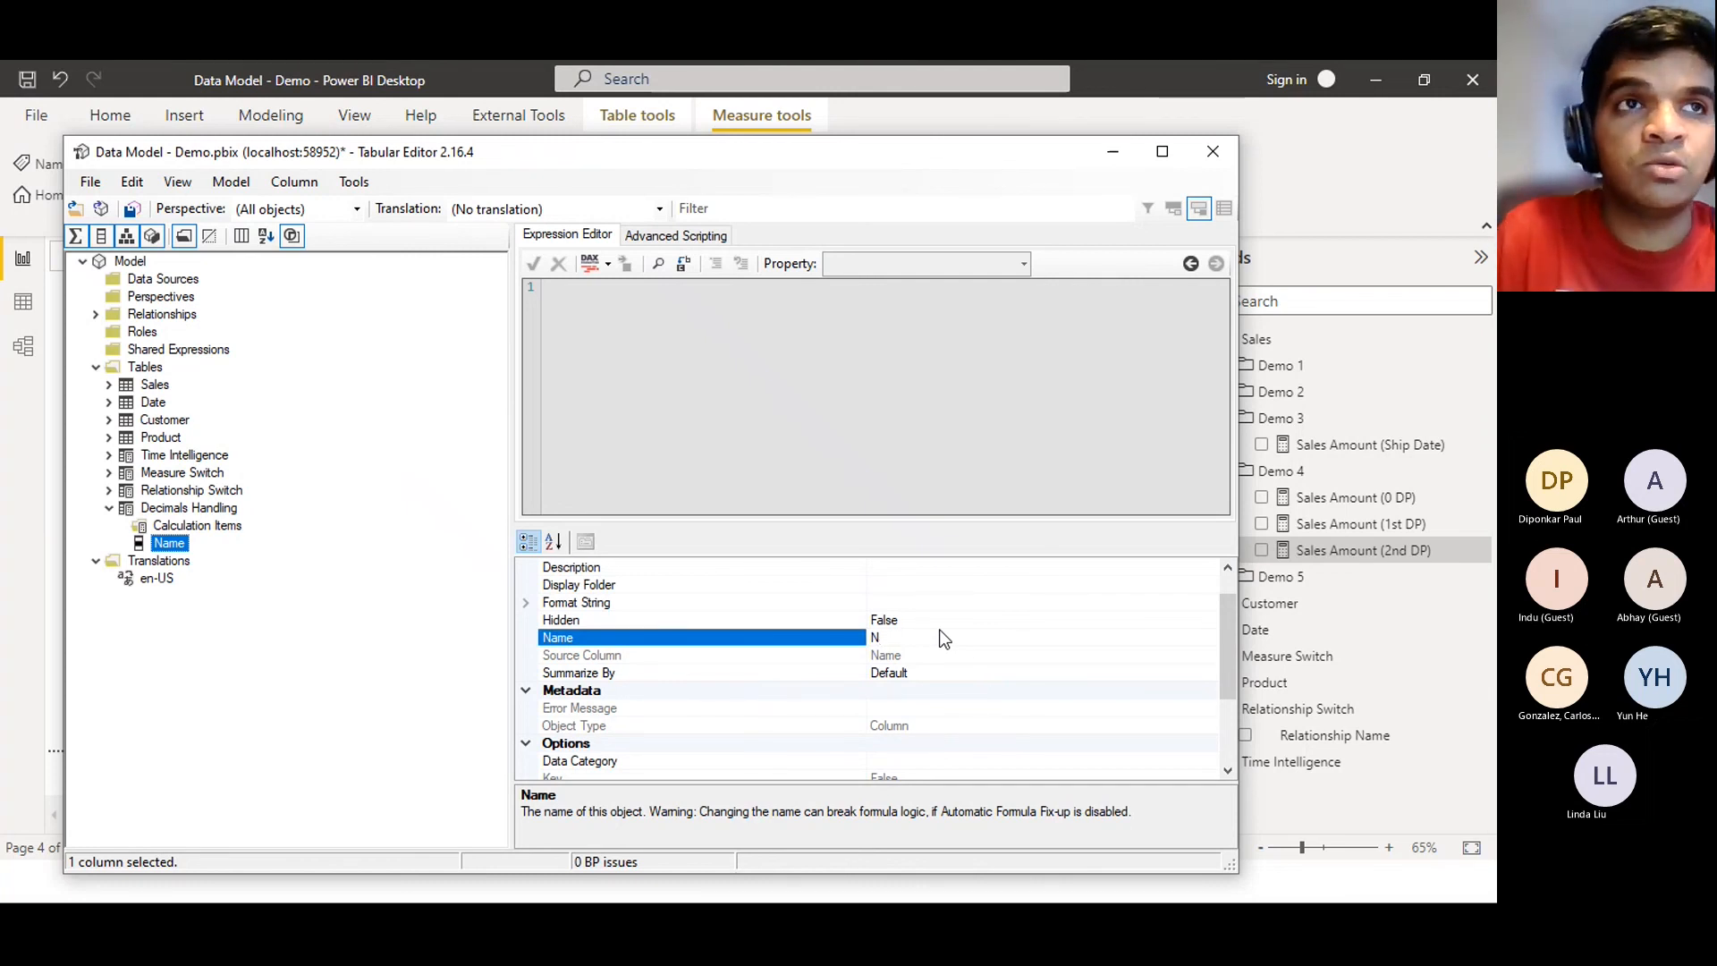
pyautogui.press('BackSpace')
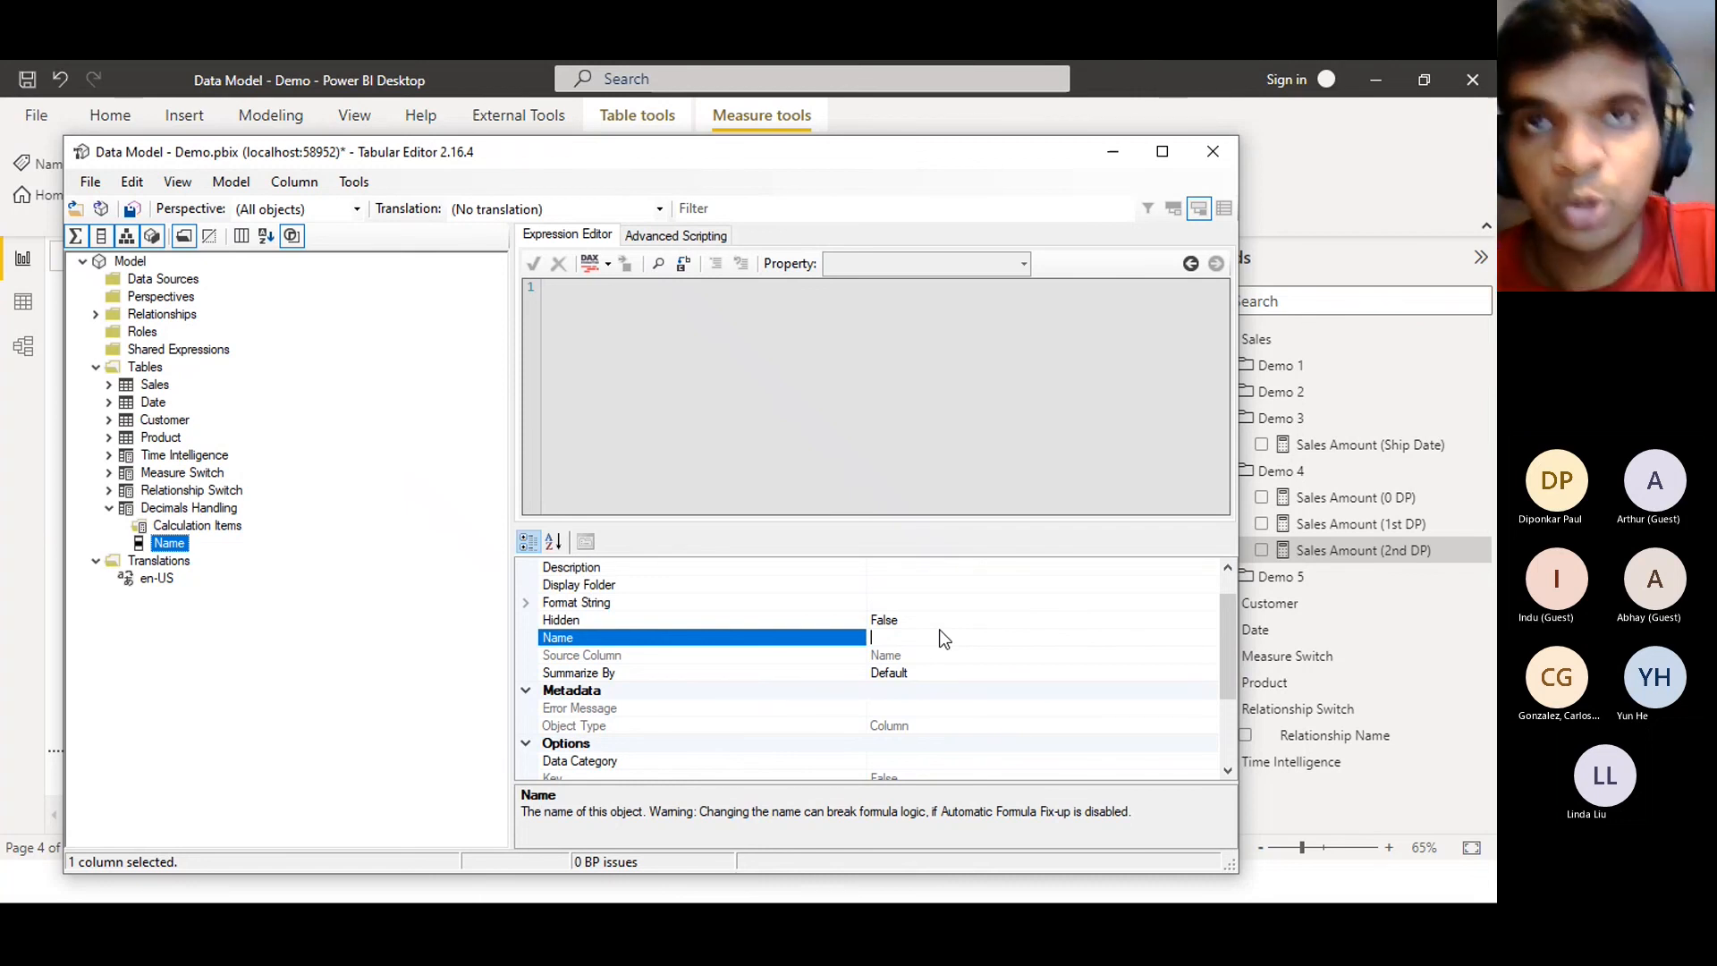
pyautogui.write('Decimal Place')
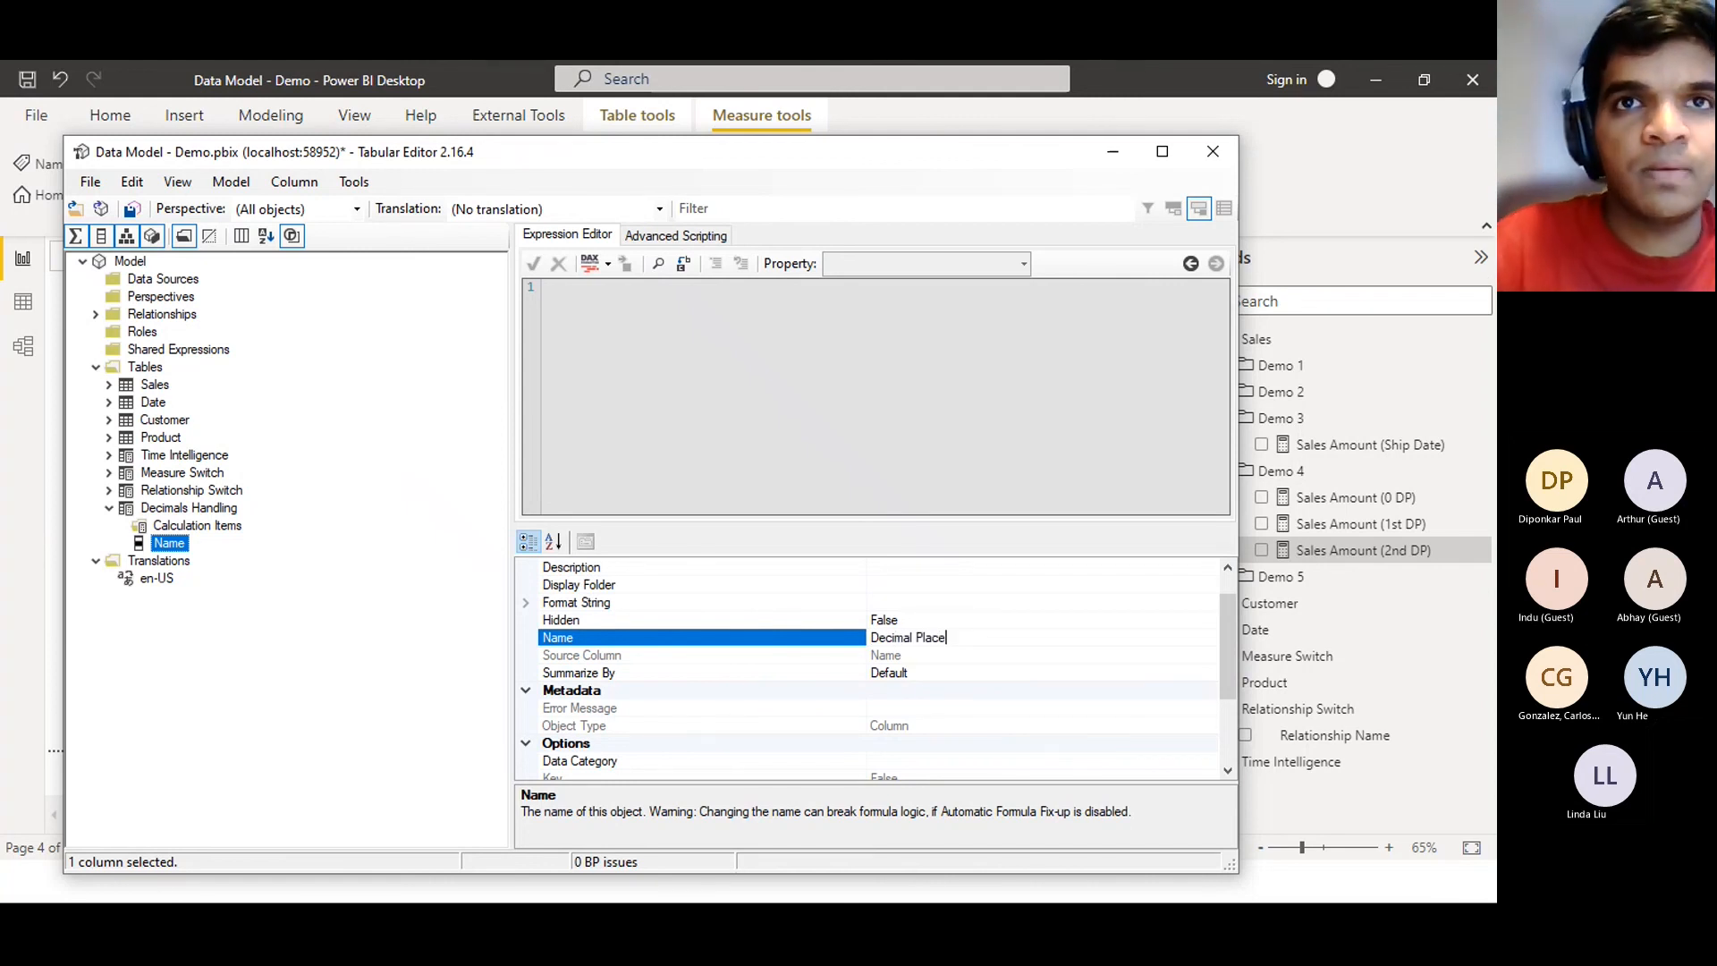
pyautogui.press('Return')
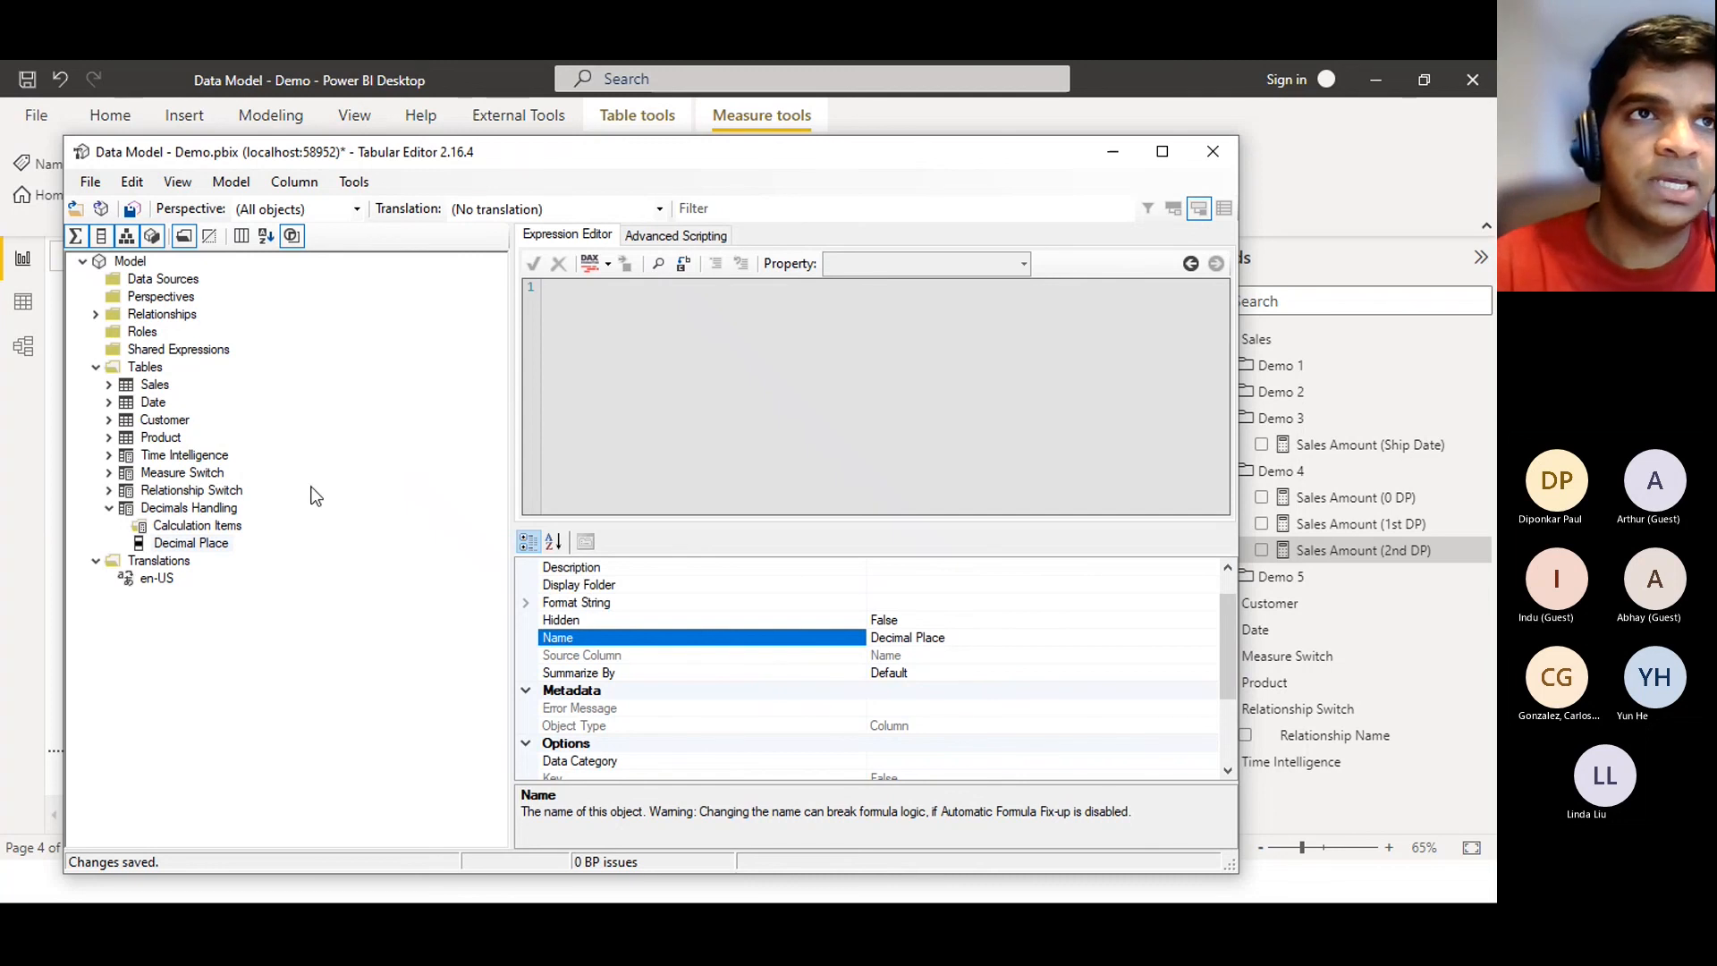
pyautogui.click(228, 531)
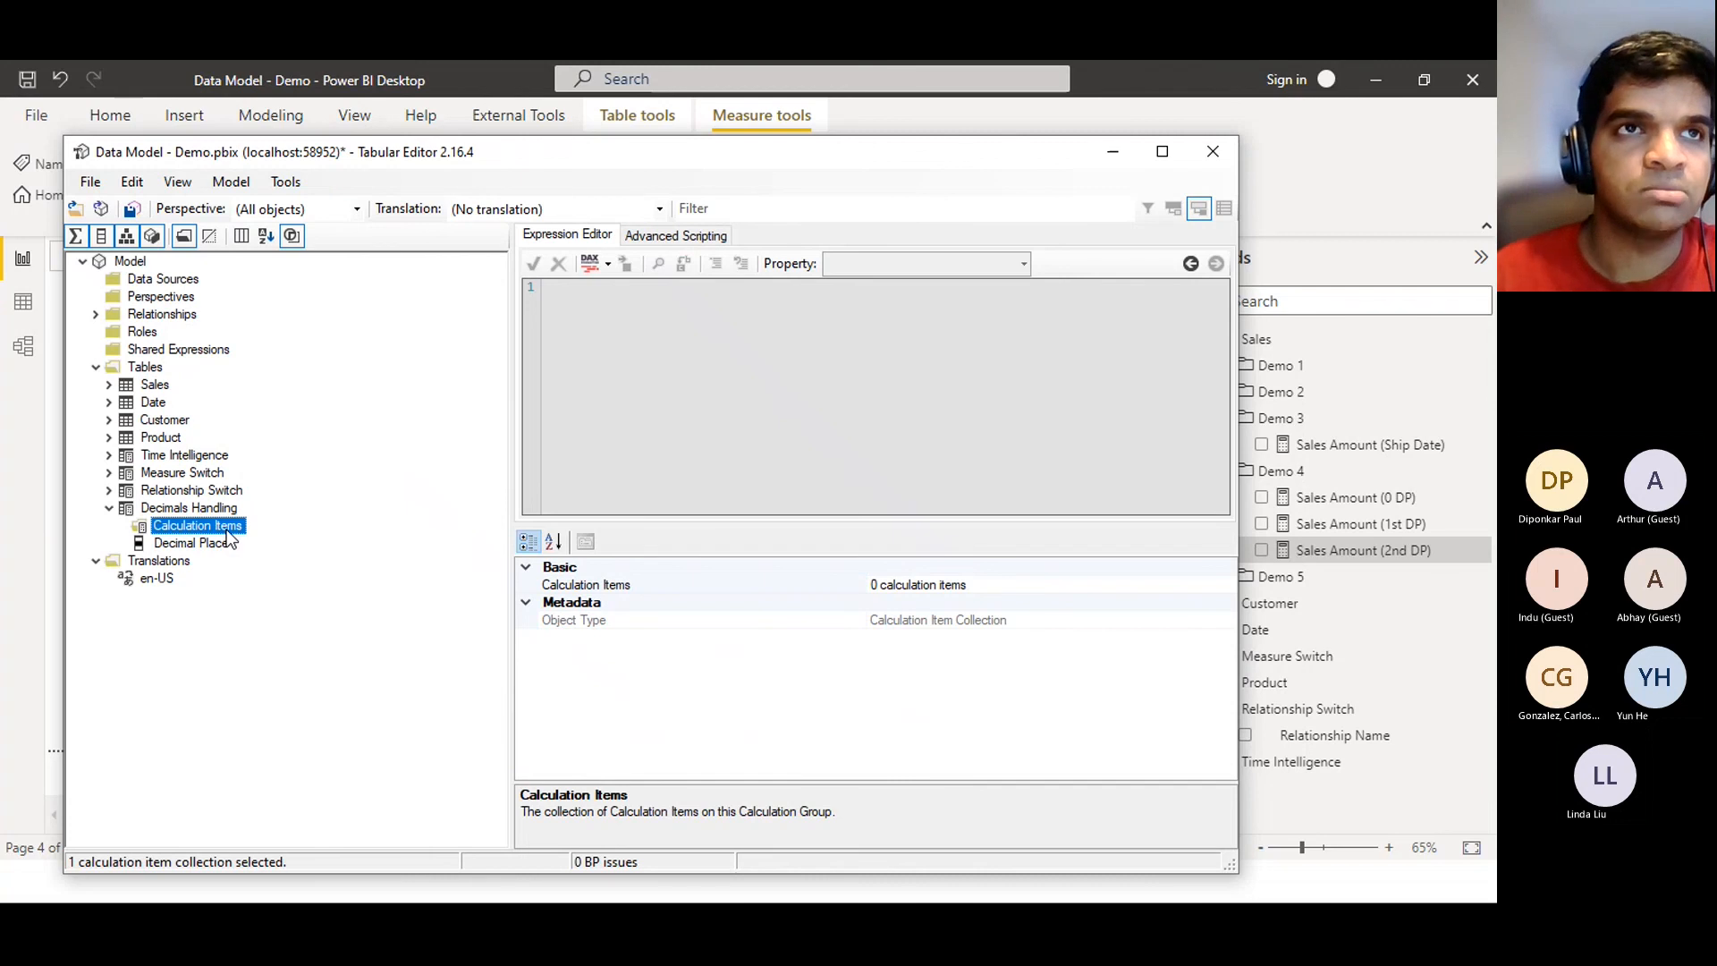
# Add a calculation item named No Decimal Places under Calculation Items
pyautogui.rightClick(228, 533)
pyautogui.click(298, 552)
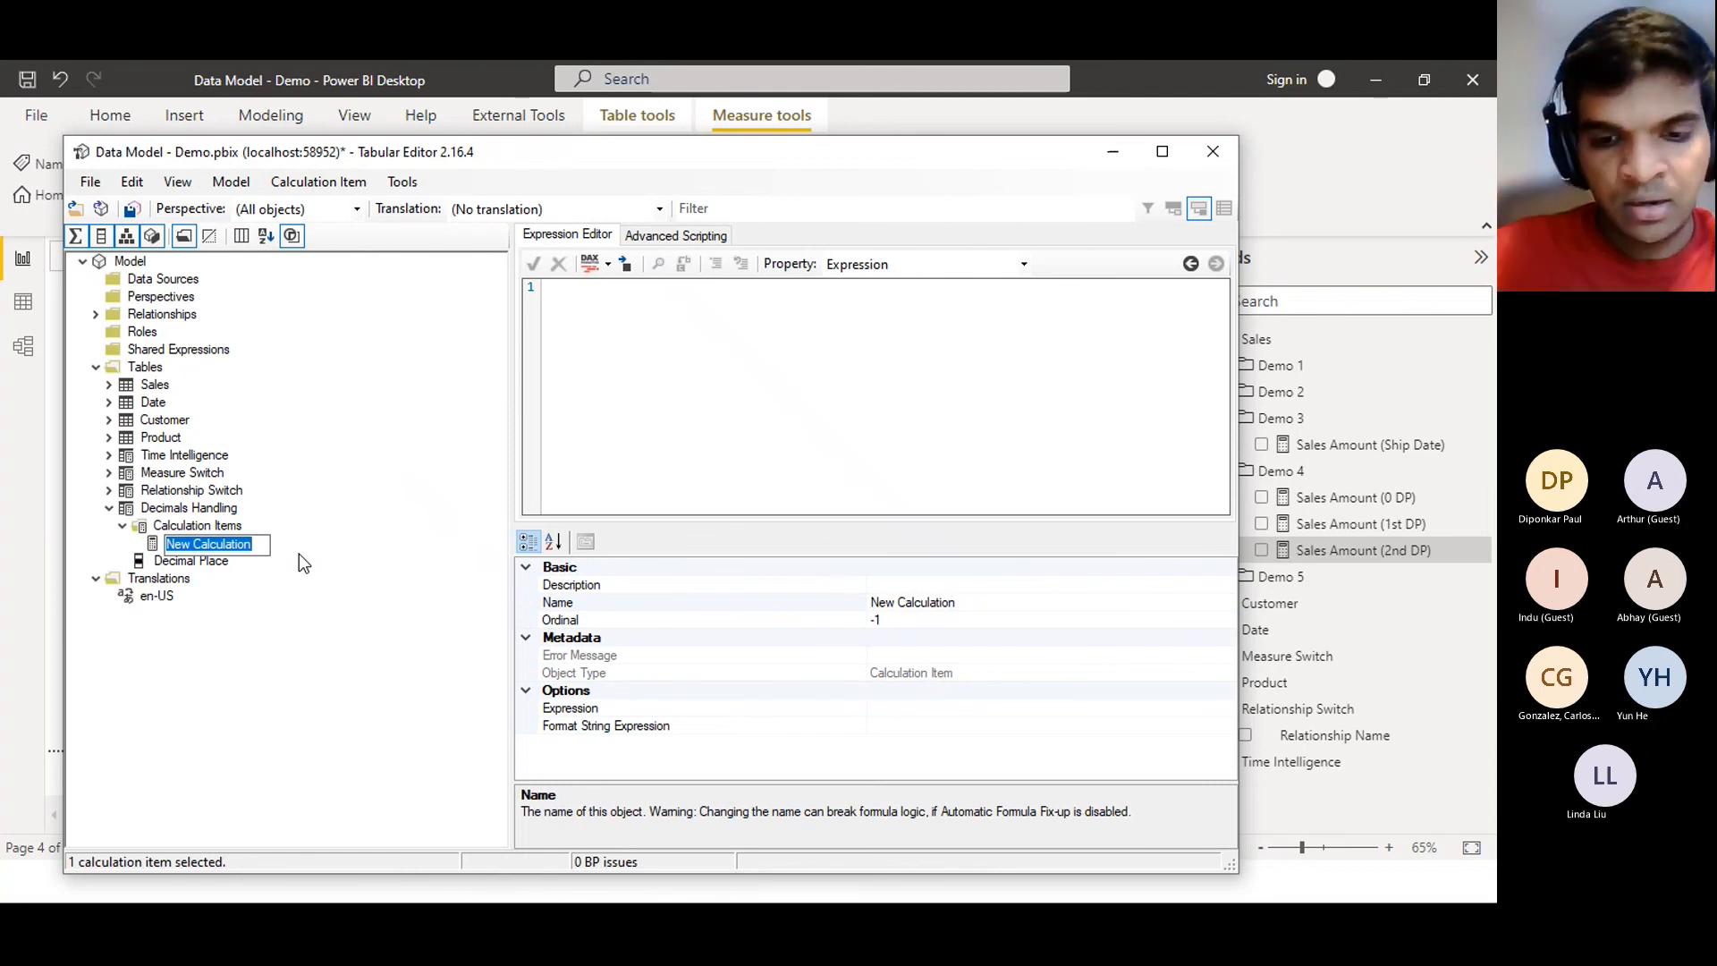
pyautogui.write('No Dec')
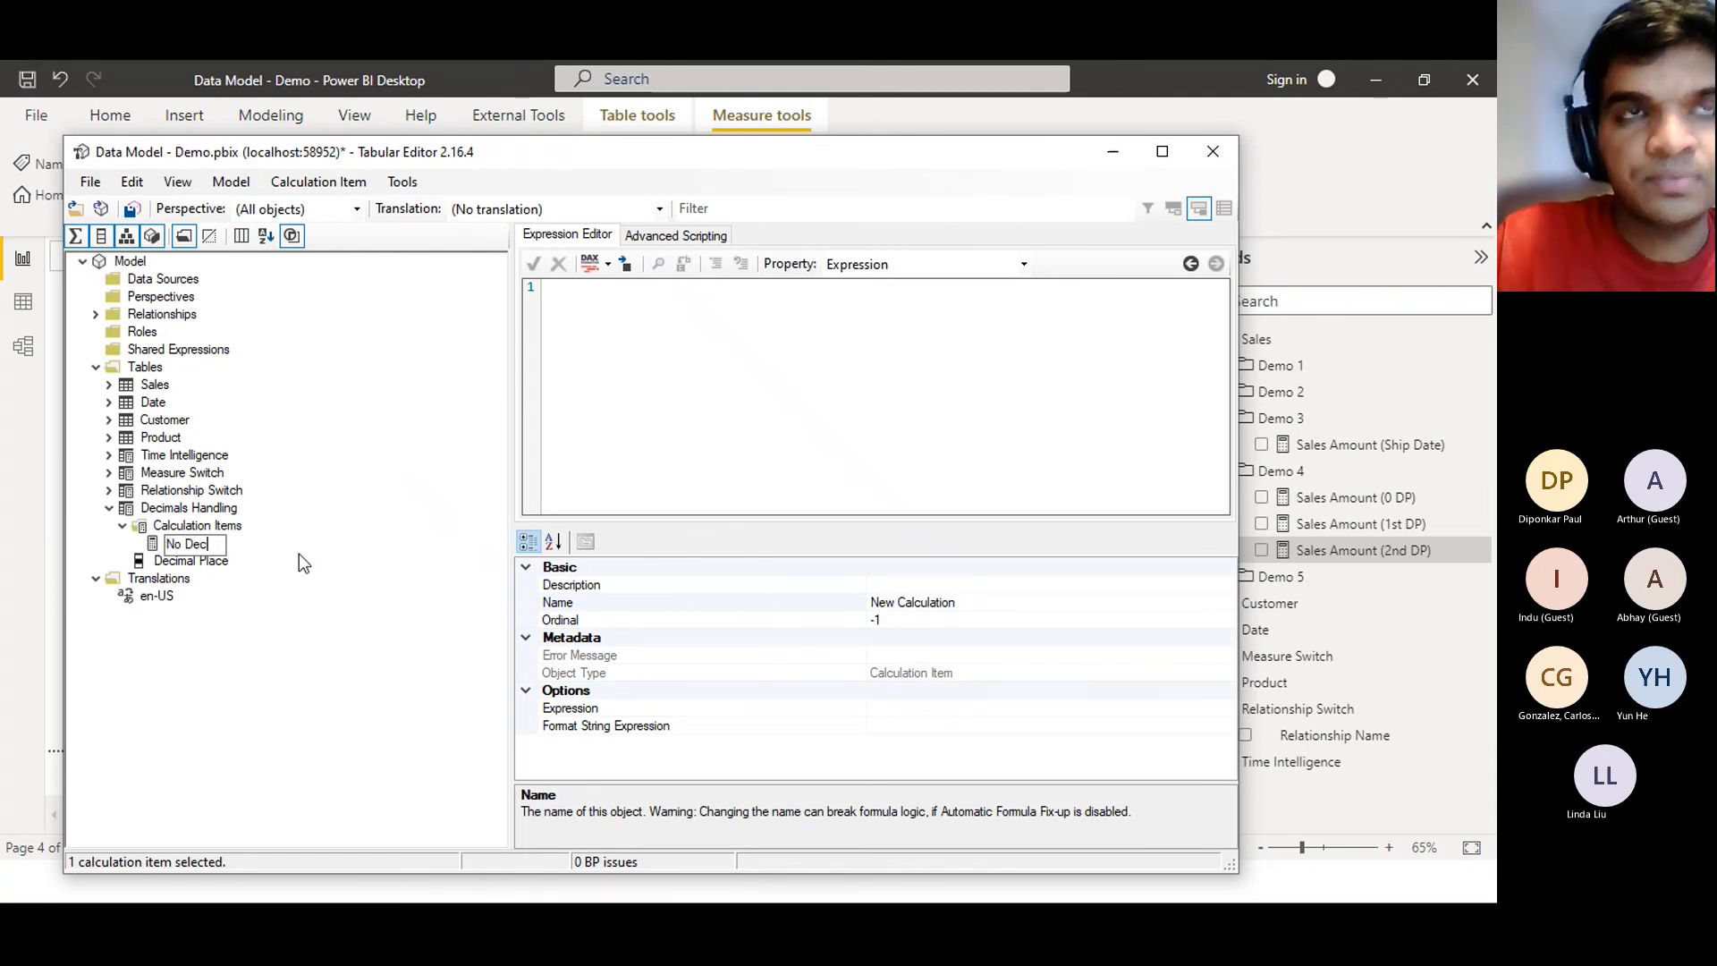
pyautogui.write('cimal Plac')
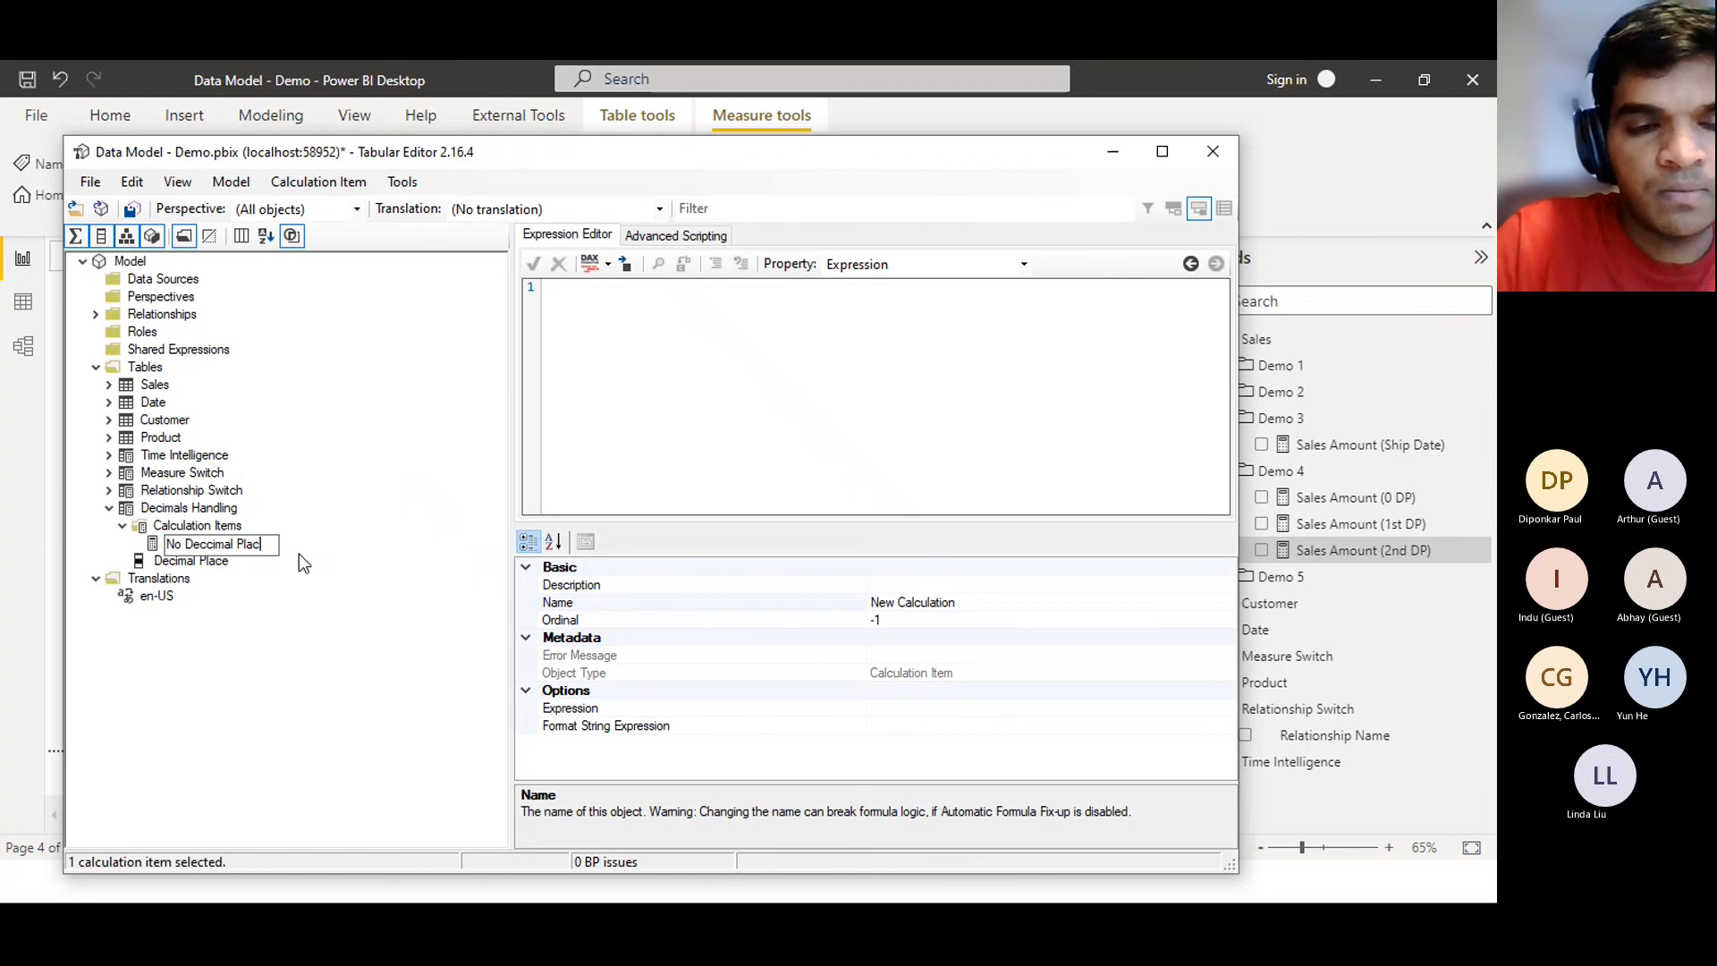
pyautogui.press('Return')
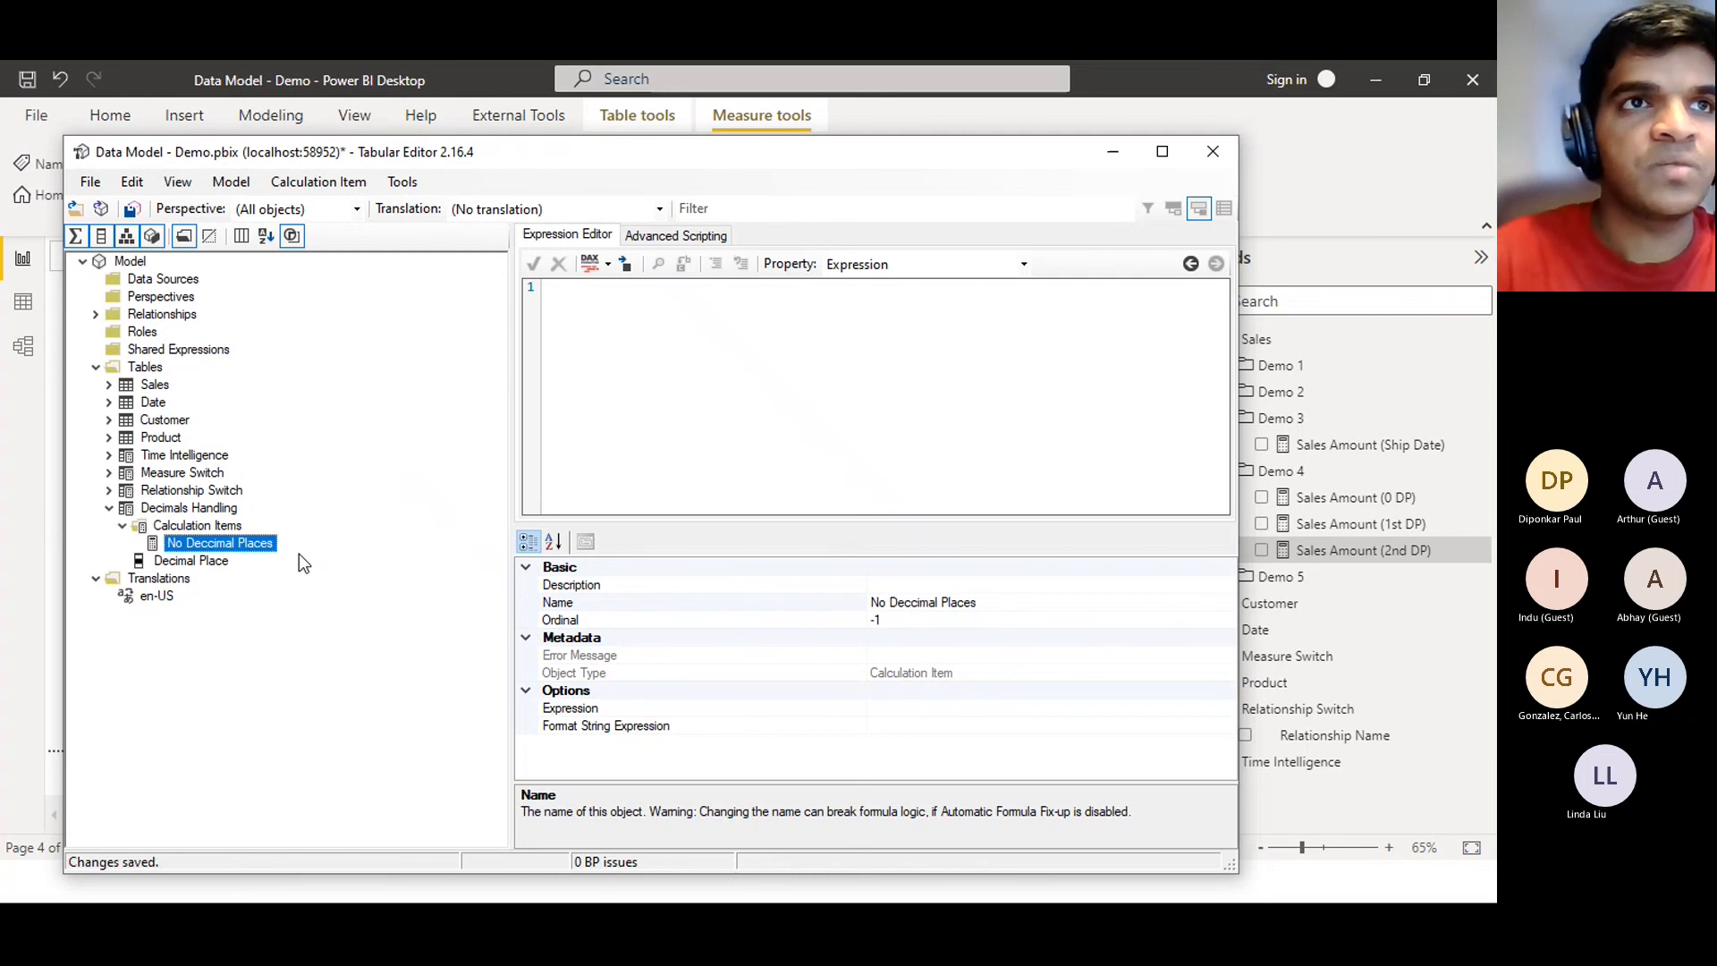
# Add a second calculation item named '1st Decimal Place'
pyautogui.click(204, 525)
pyautogui.rightClick(205, 525)
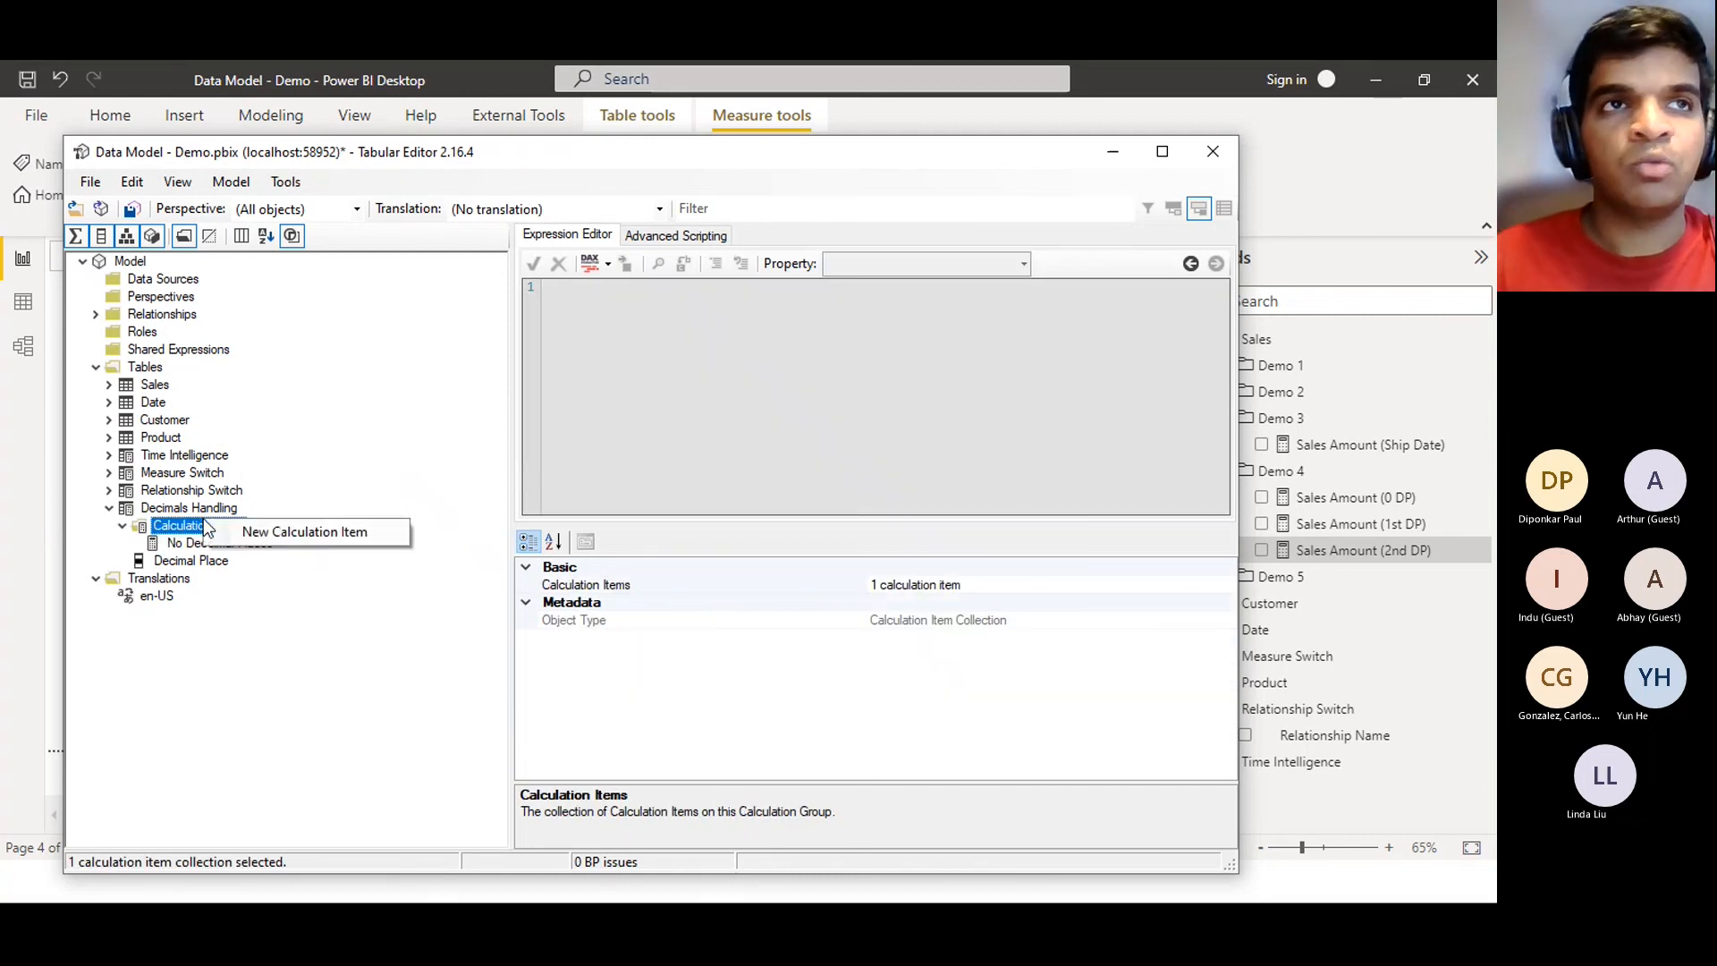
pyautogui.click(251, 533)
pyautogui.write('1st Decci')
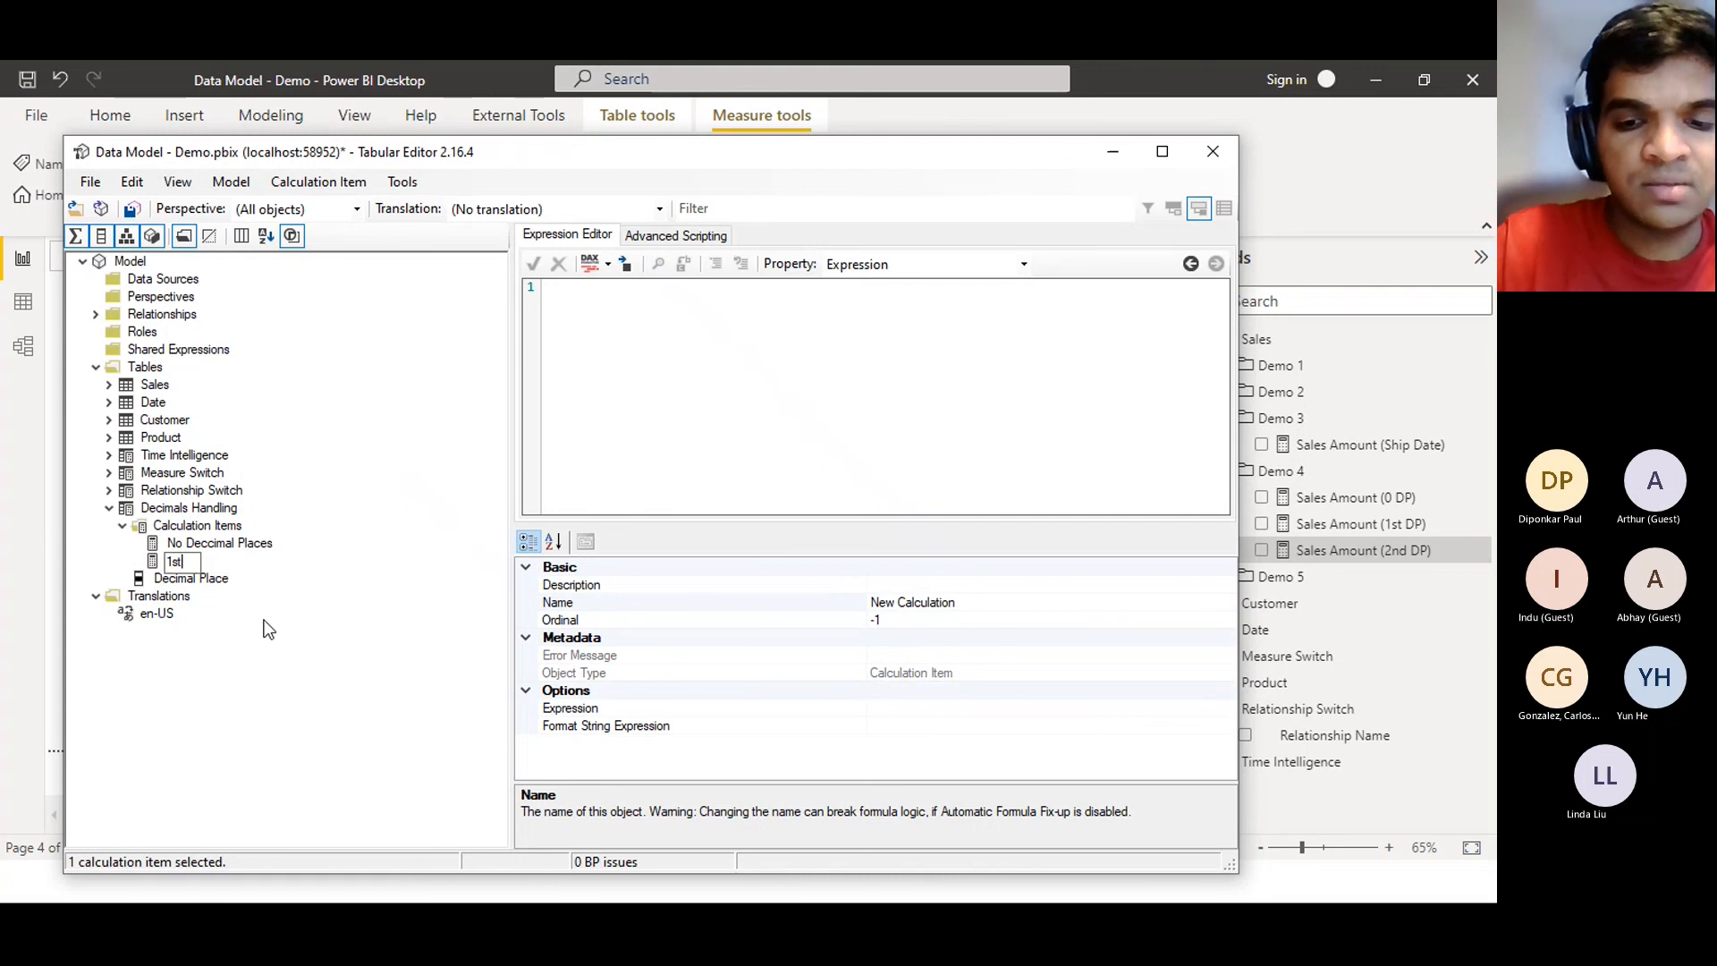
pyautogui.press('BackSpace')
pyautogui.press('BackSpace')
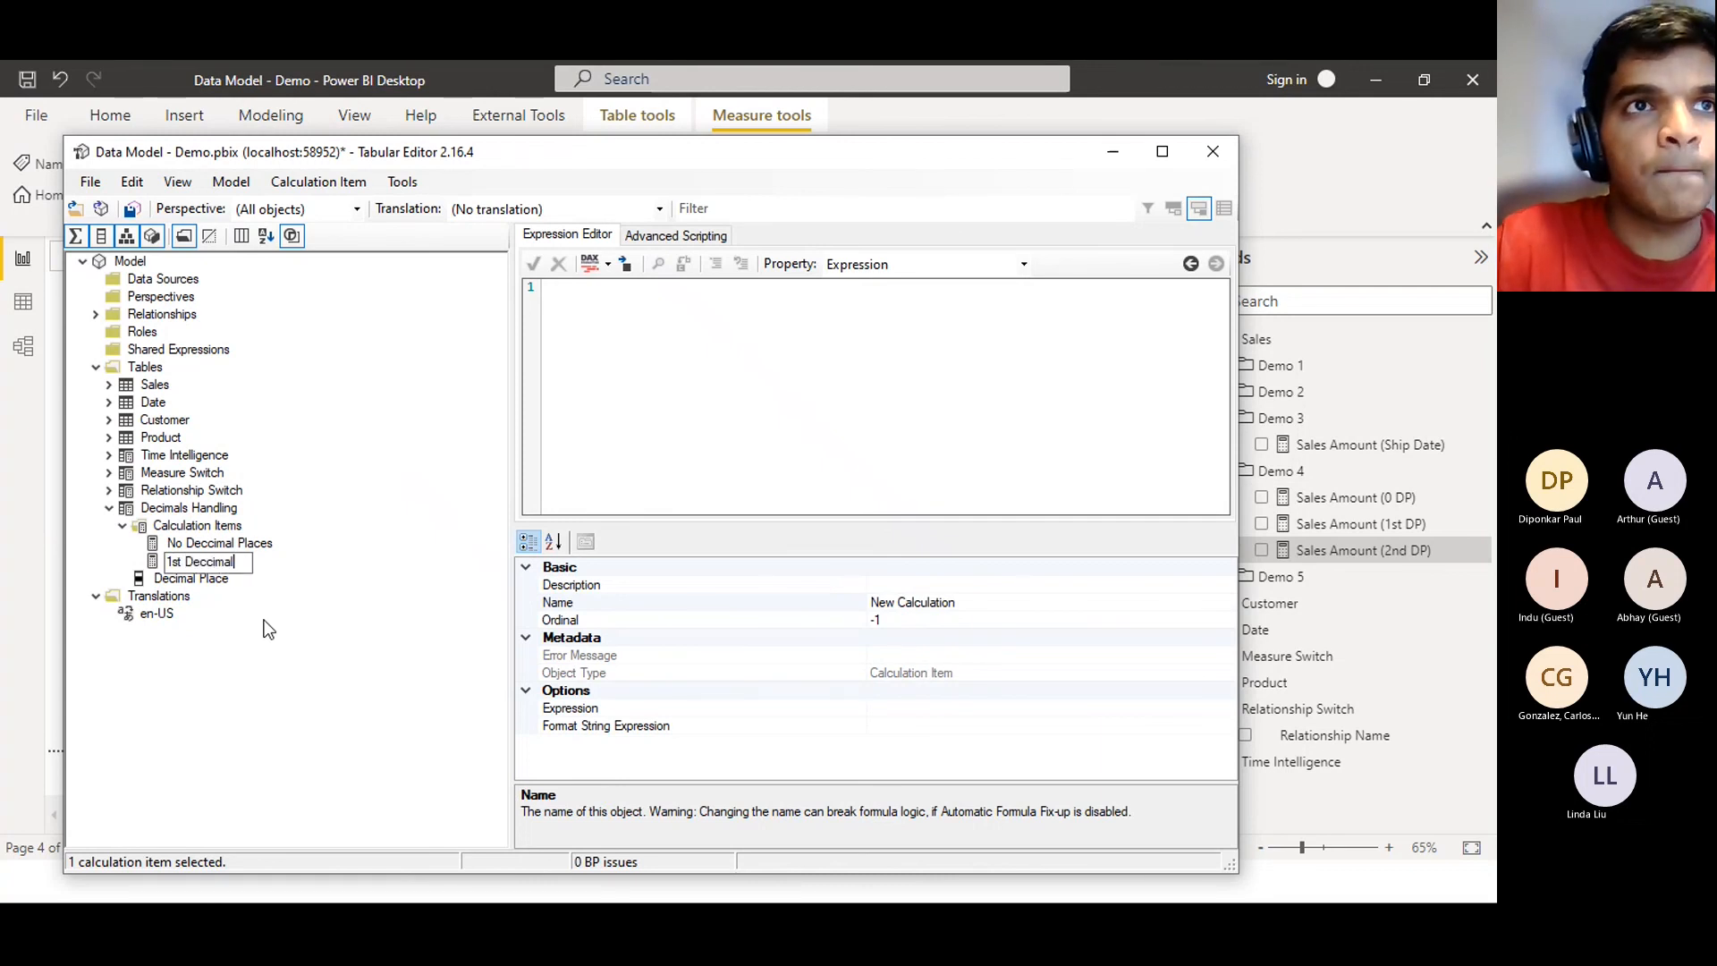
pyautogui.write('imal')
pyautogui.press('BackSpace')
pyautogui.press('BackSpace')
pyautogui.press('BackSpace')
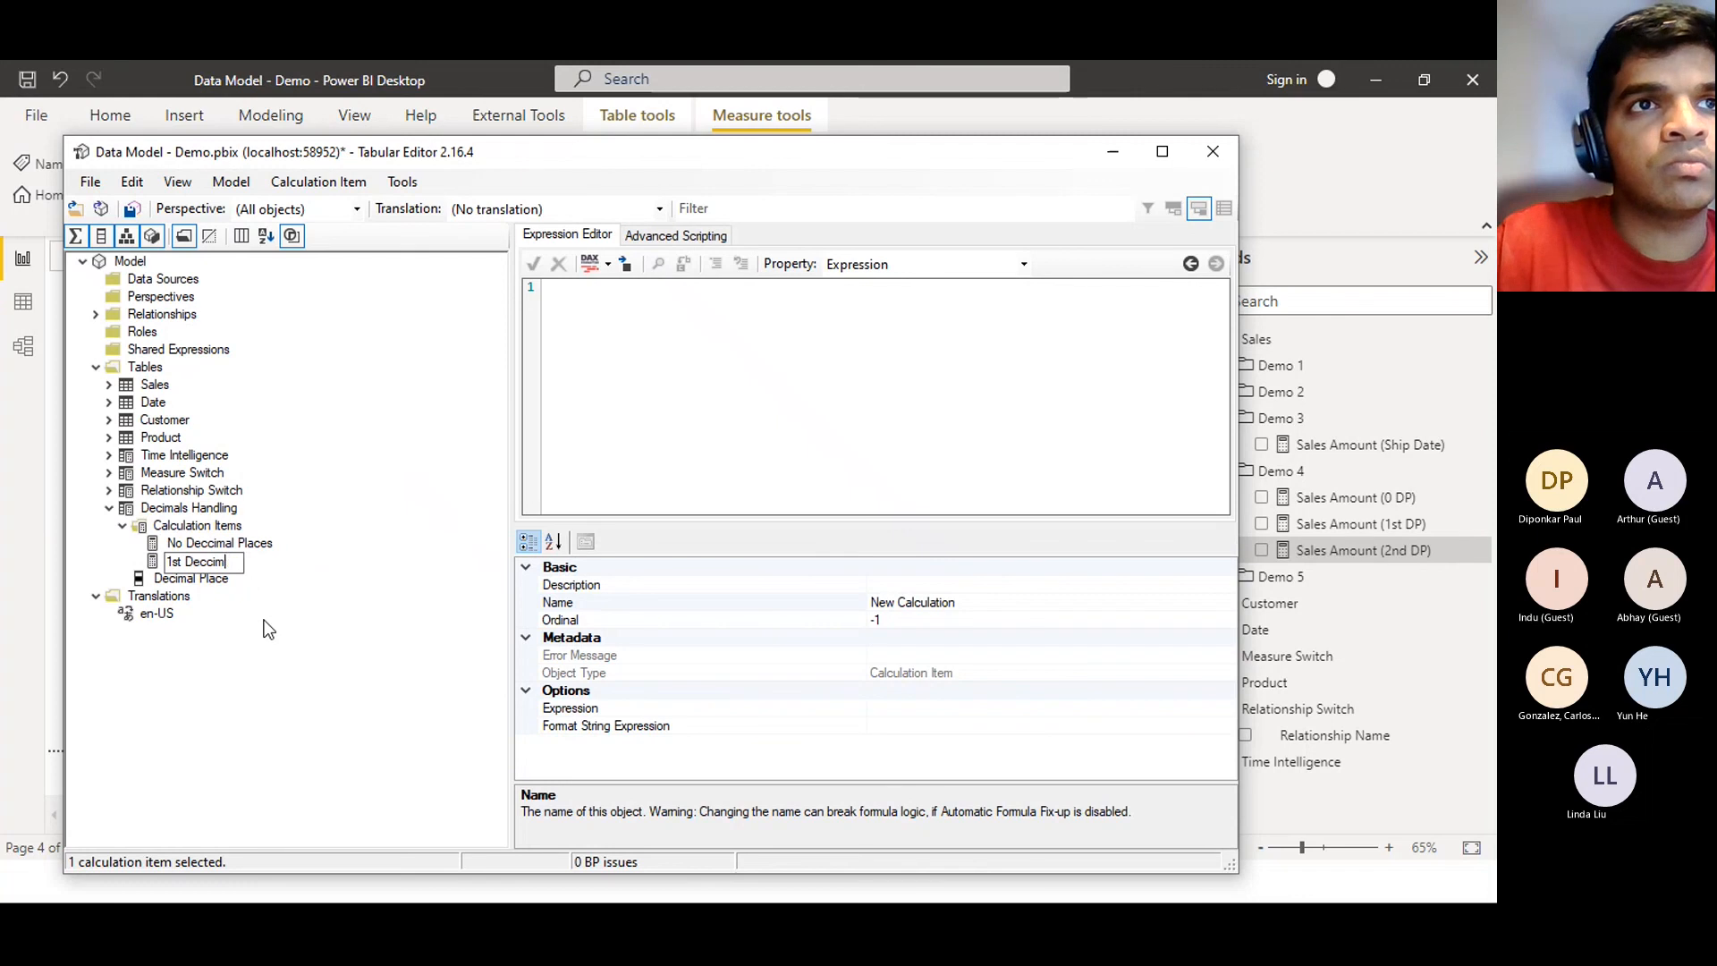
pyautogui.write('mal Place')
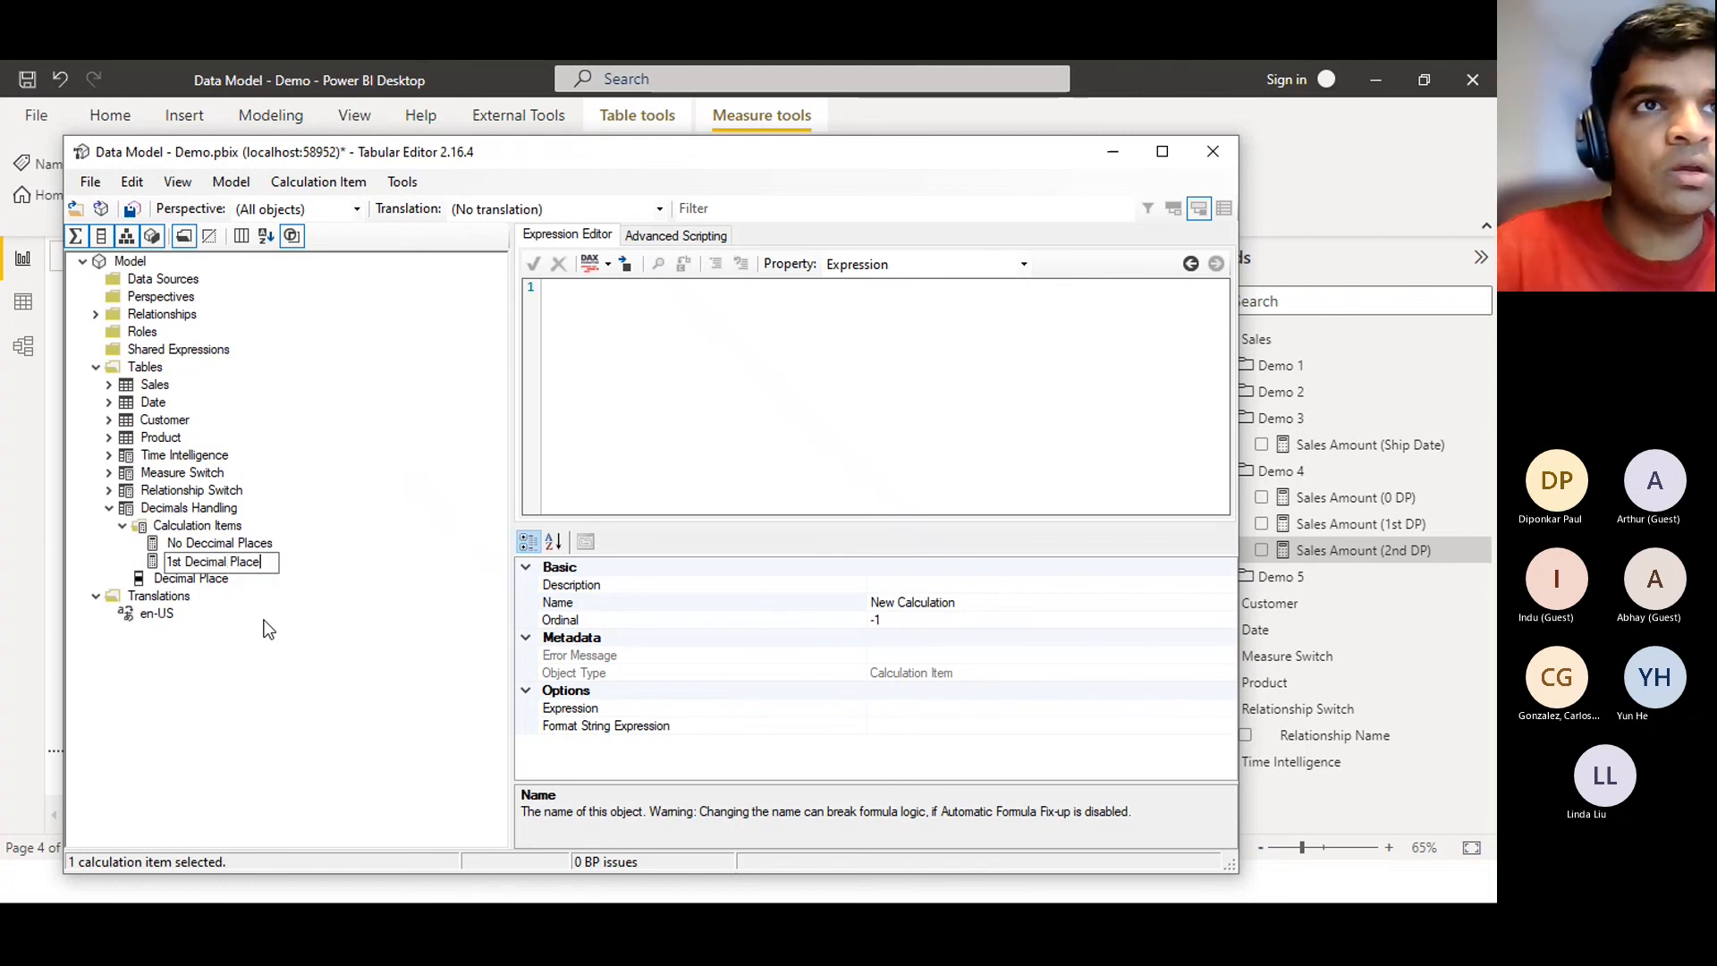
pyautogui.press('Return')
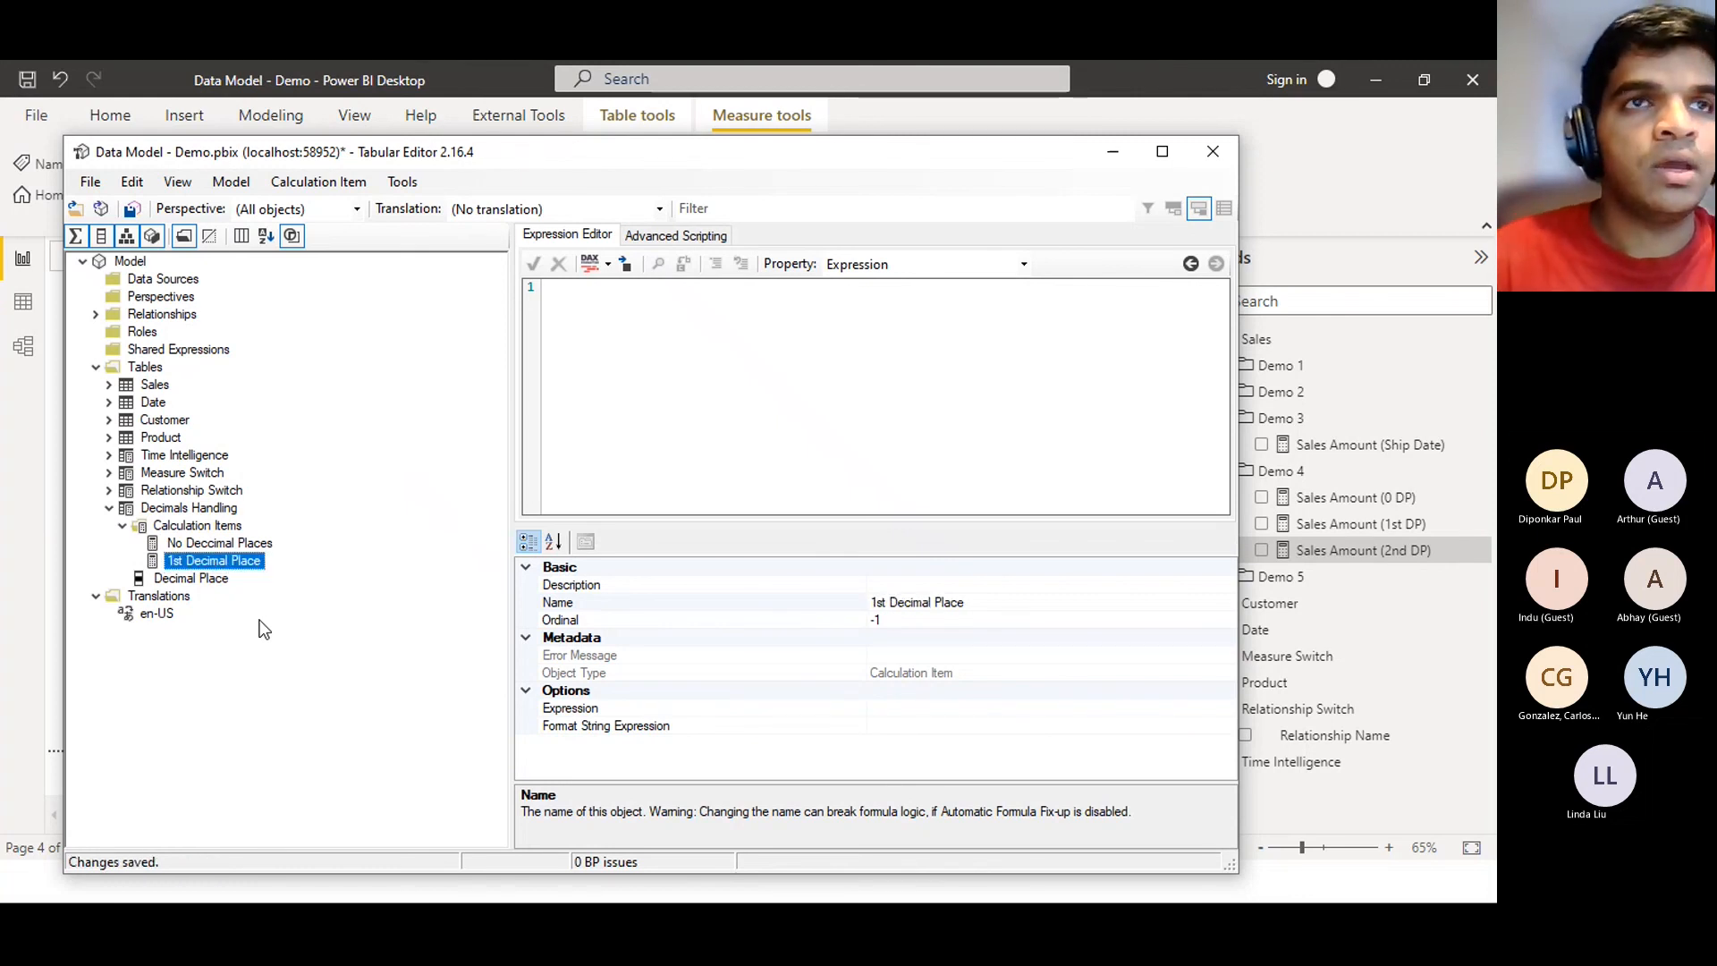
# Add a third calculation item named '2nd Decimal Place' and save
pyautogui.click(150, 527)
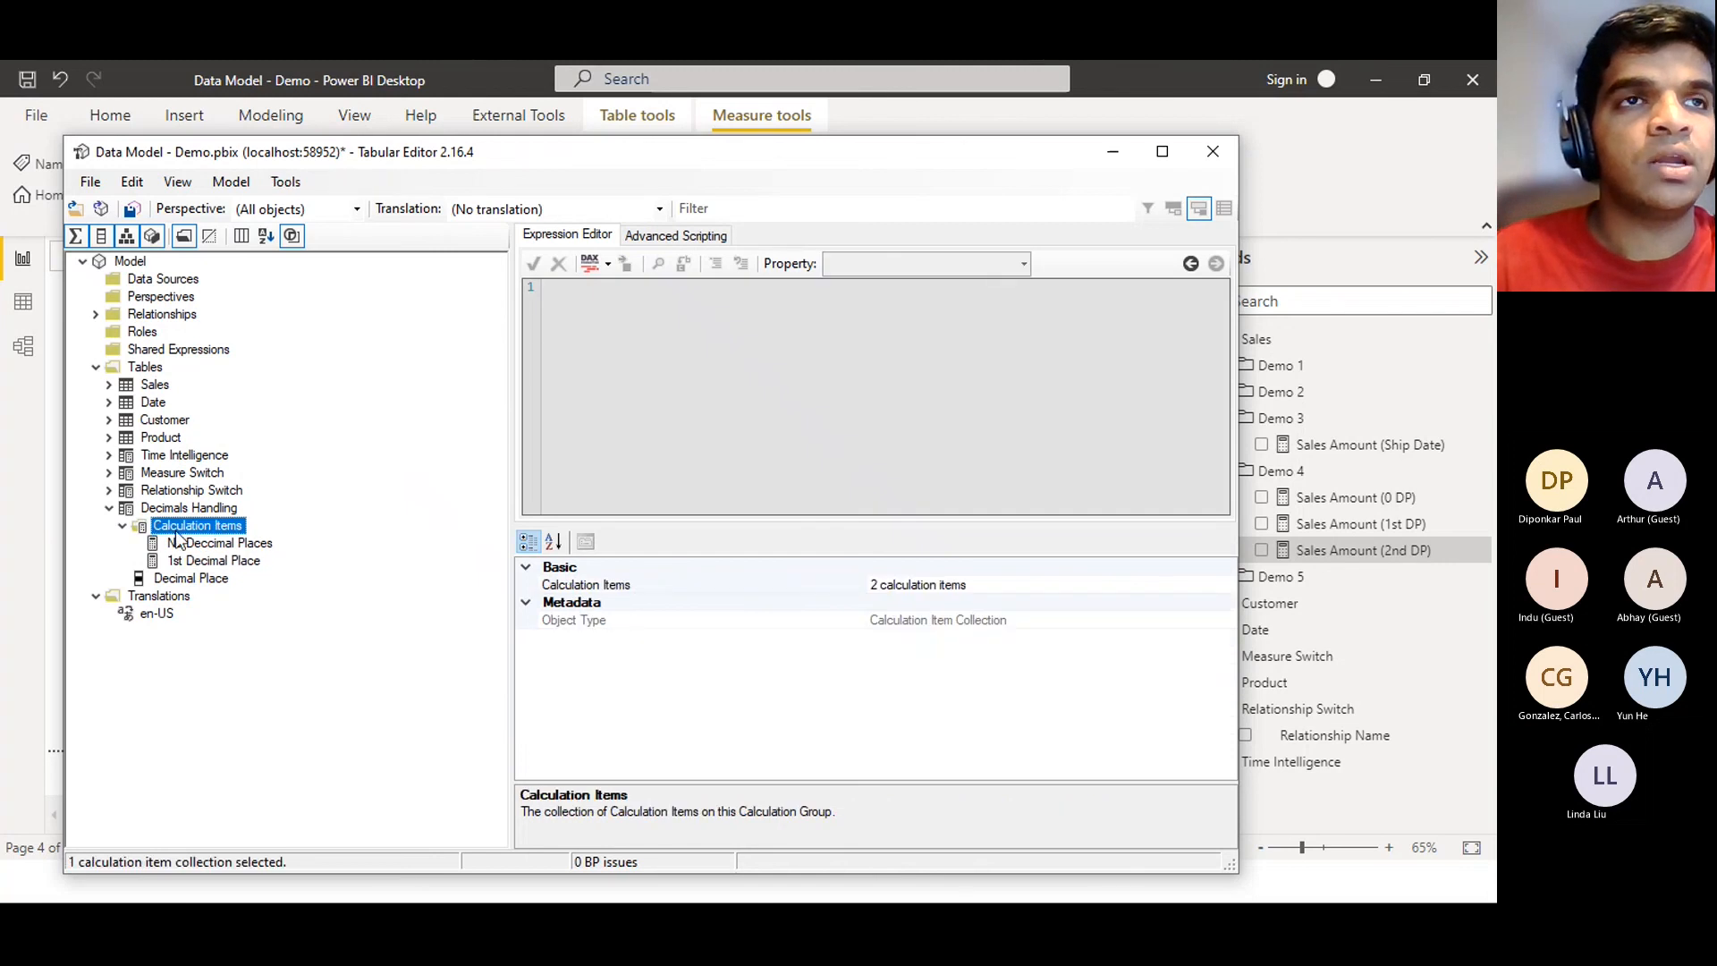
pyautogui.rightClick(181, 520)
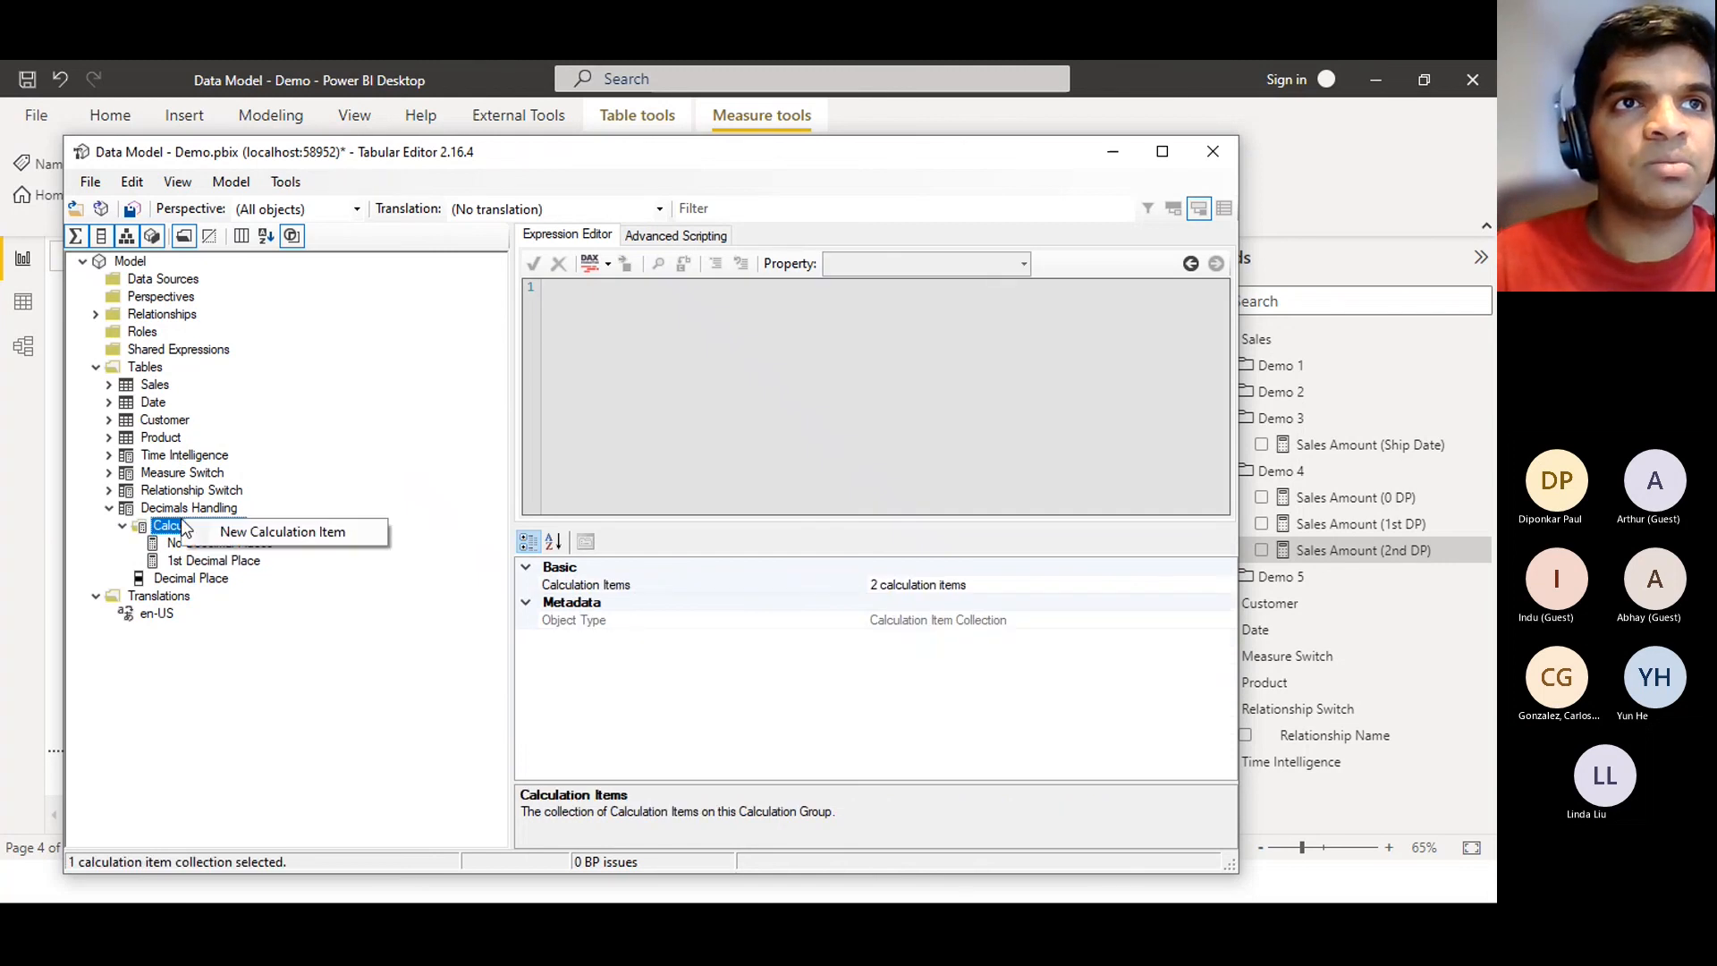
pyautogui.click(233, 533)
pyautogui.write('2nd Deci')
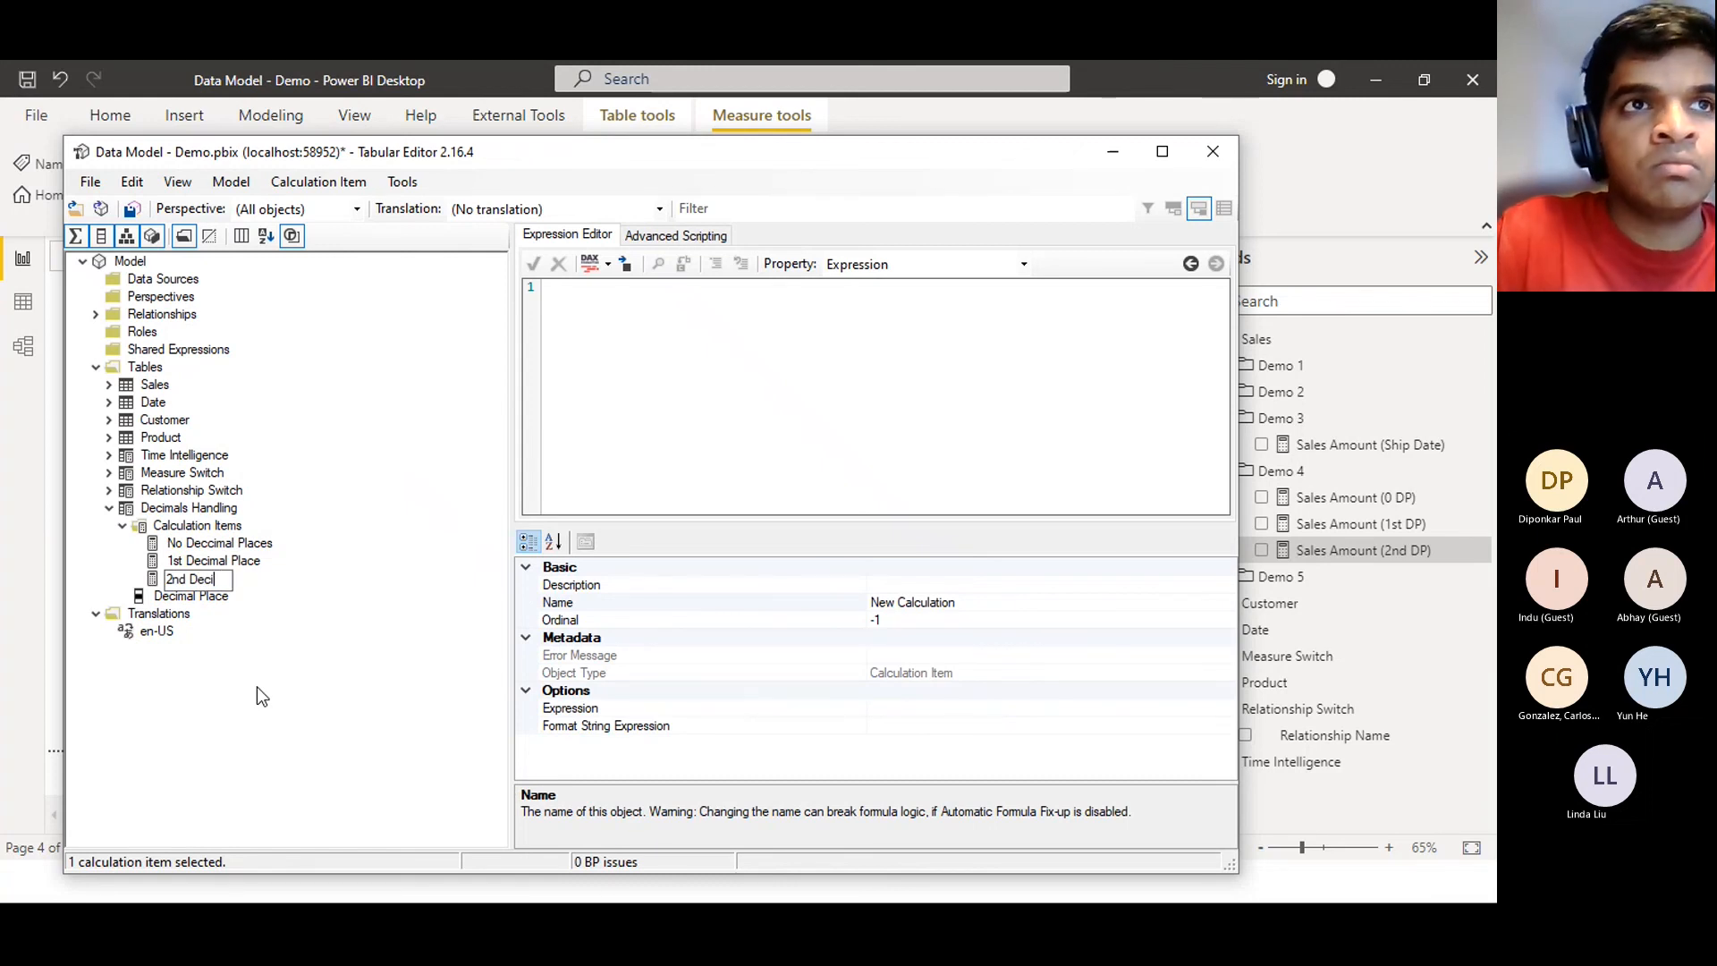
pyautogui.write('mal Place')
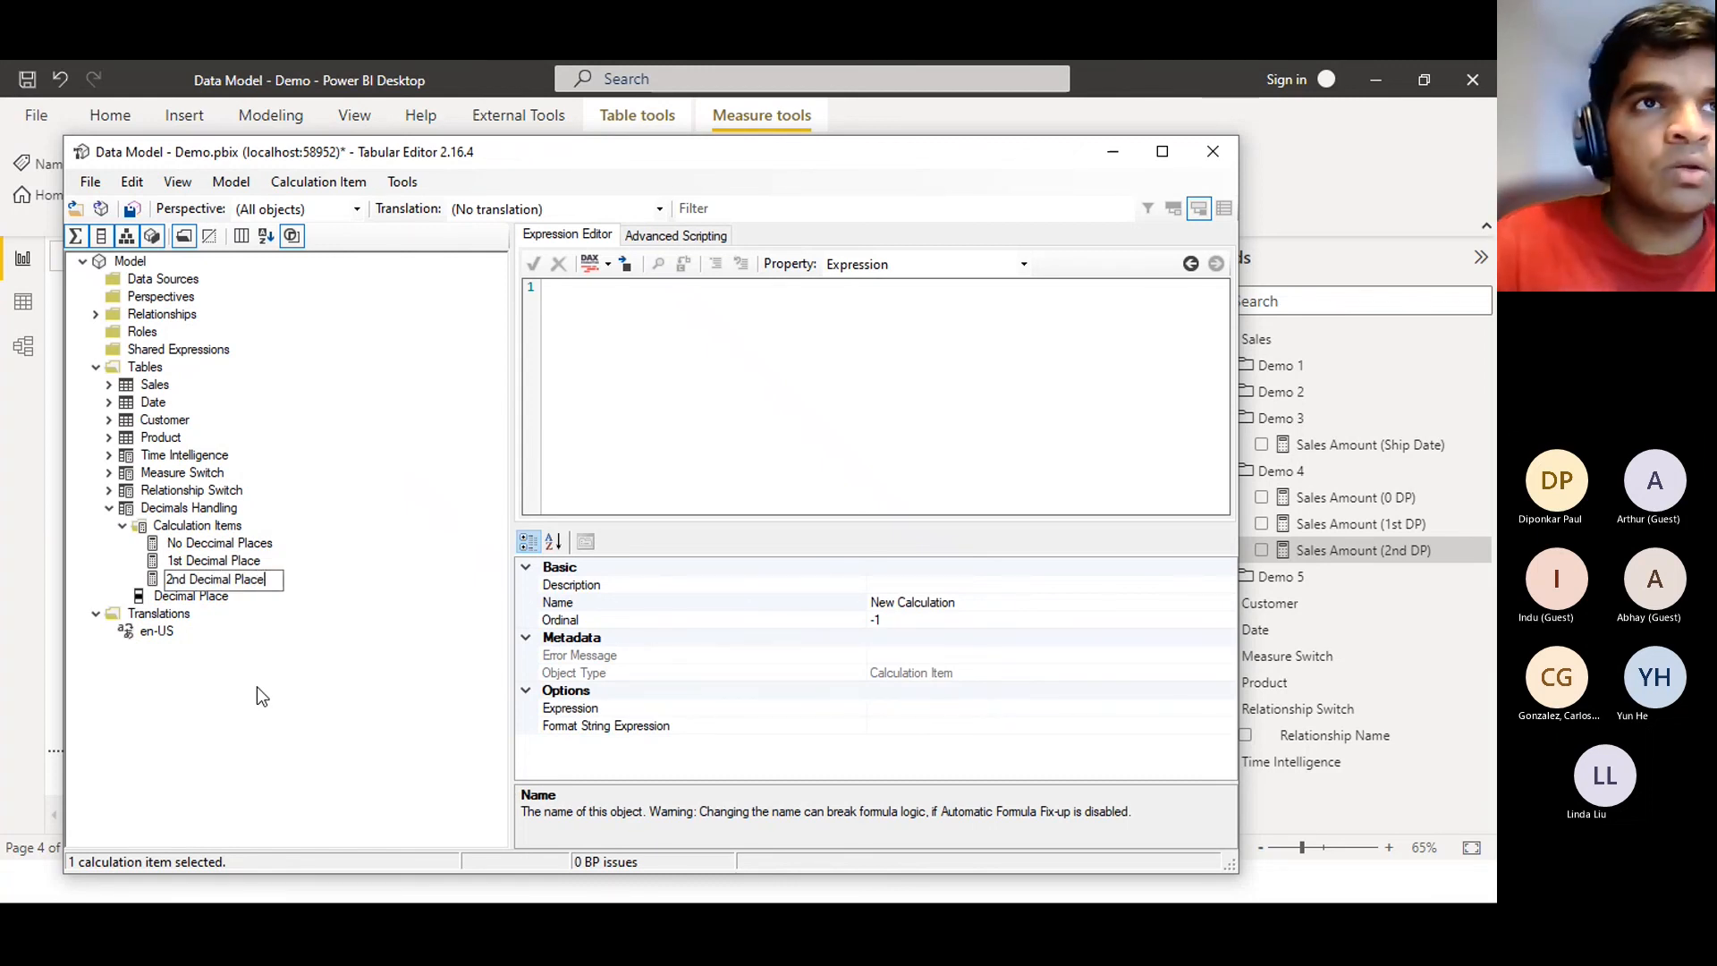
pyautogui.press('Return')
pyautogui.hotkey('ctrl', 's')
# Check the No Decimal Places, 1st Decimal Place and 2nd Decimal Place items
pyautogui.click(226, 545)
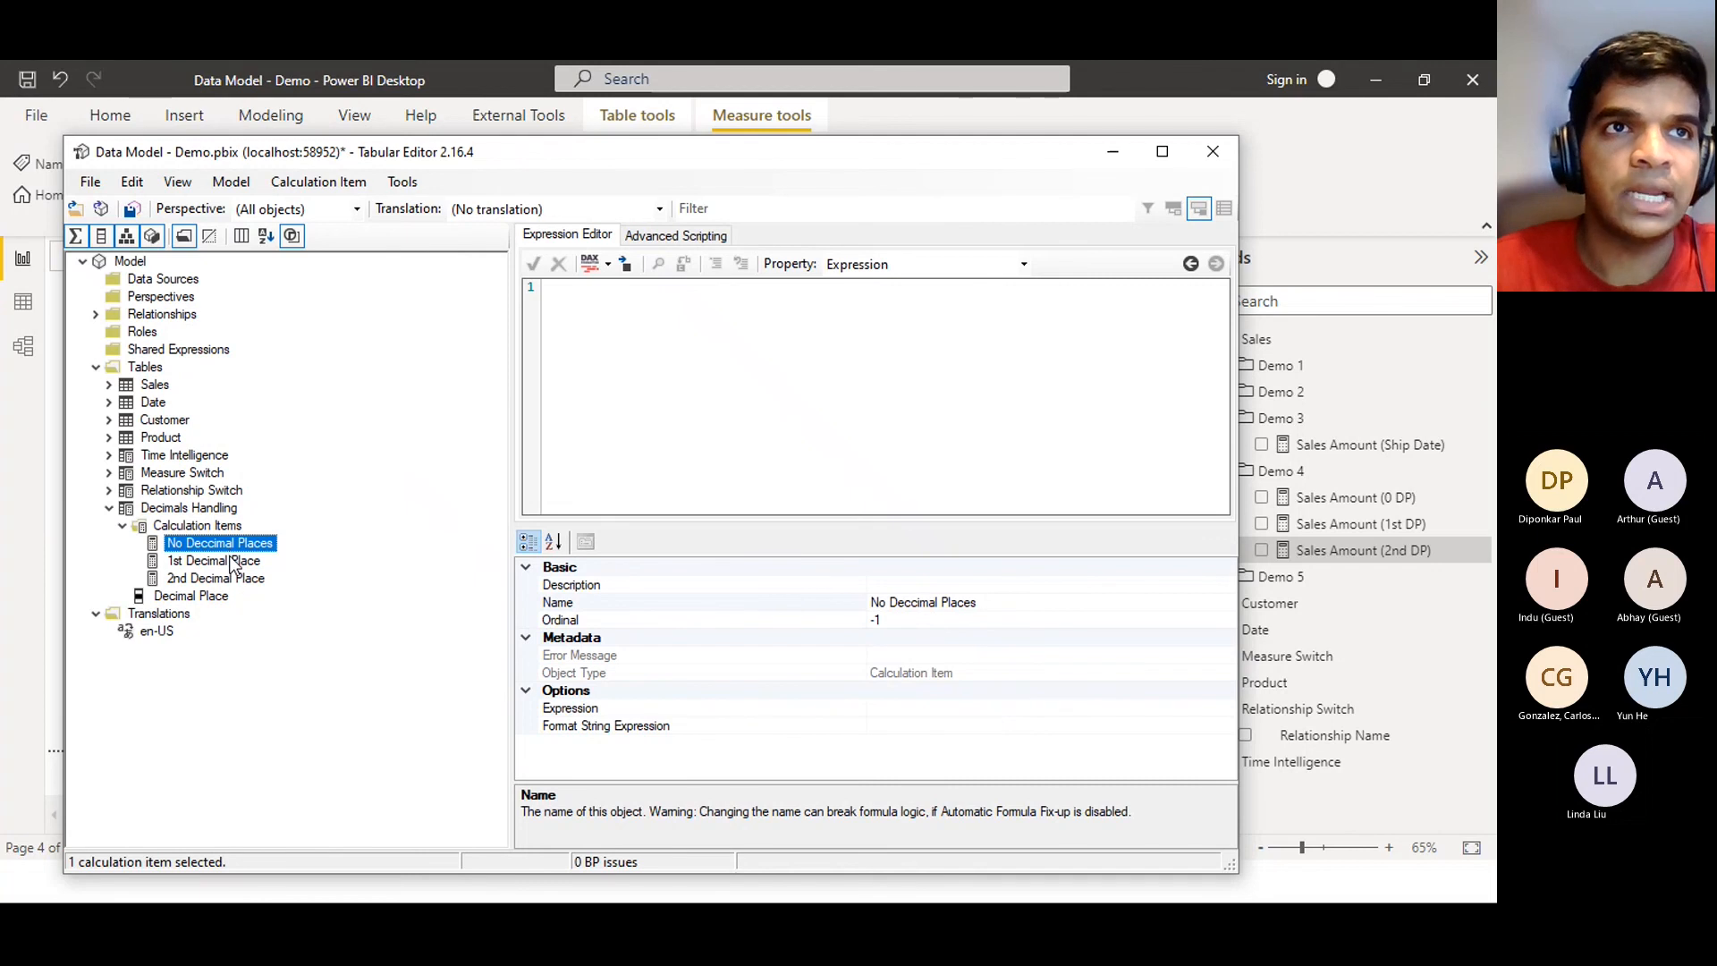
pyautogui.click(234, 563)
pyautogui.click(232, 579)
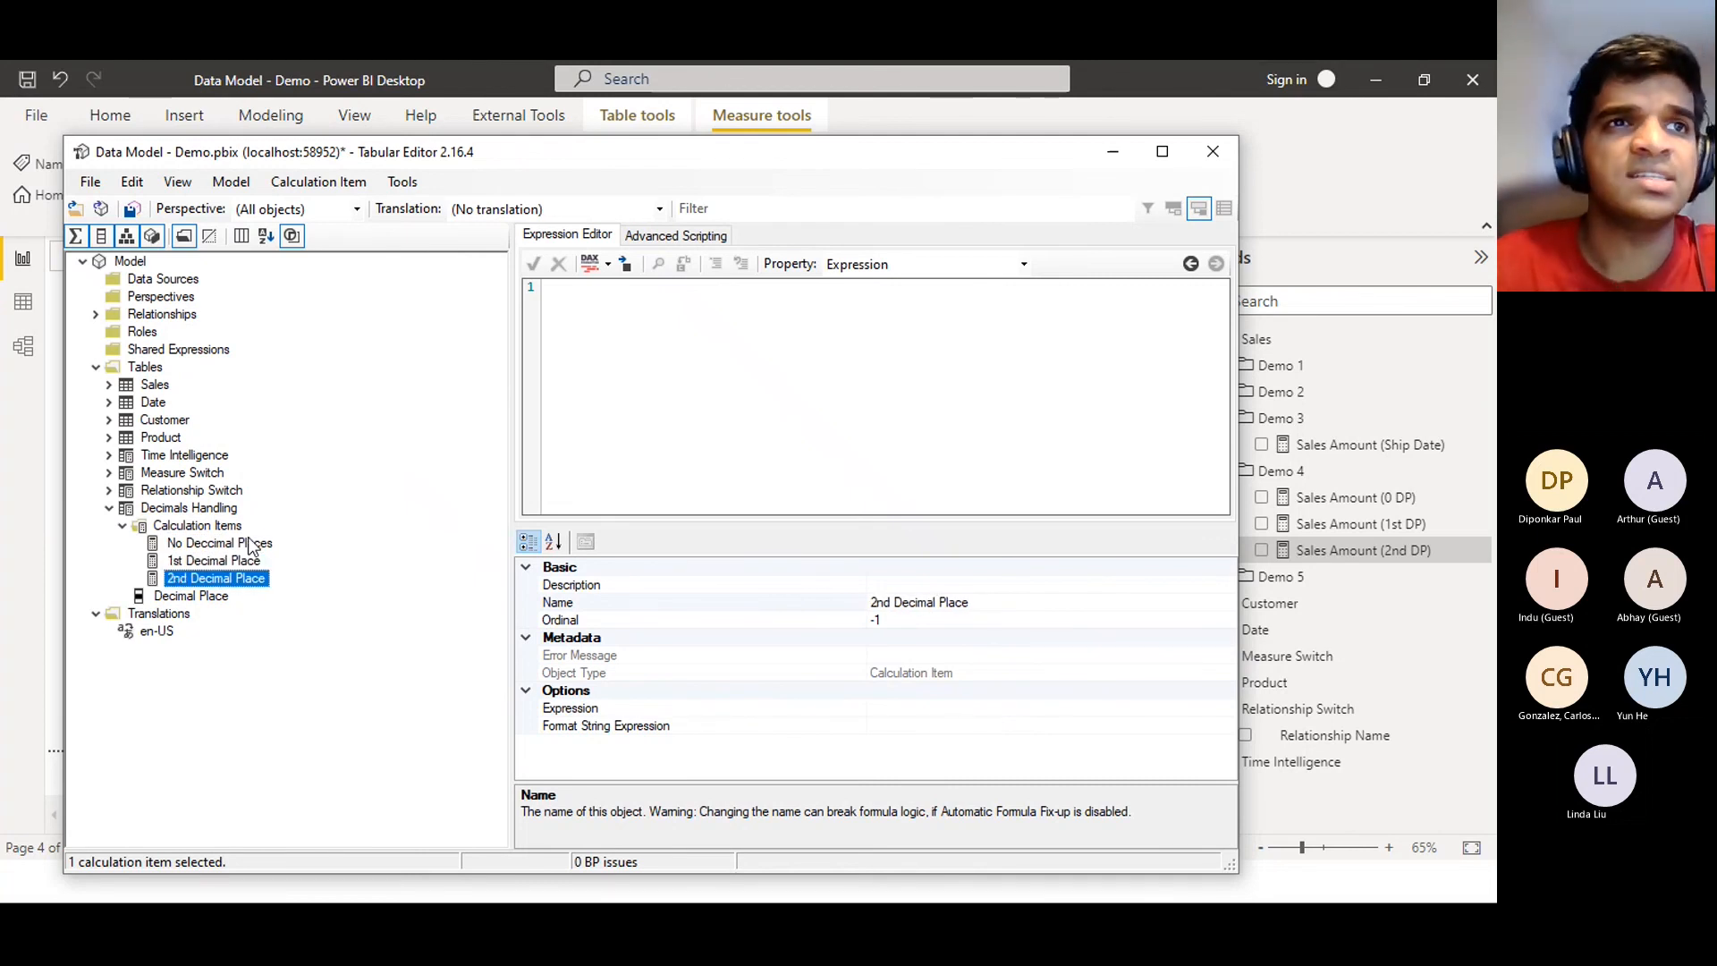
pyautogui.click(249, 543)
pyautogui.click(623, 324)
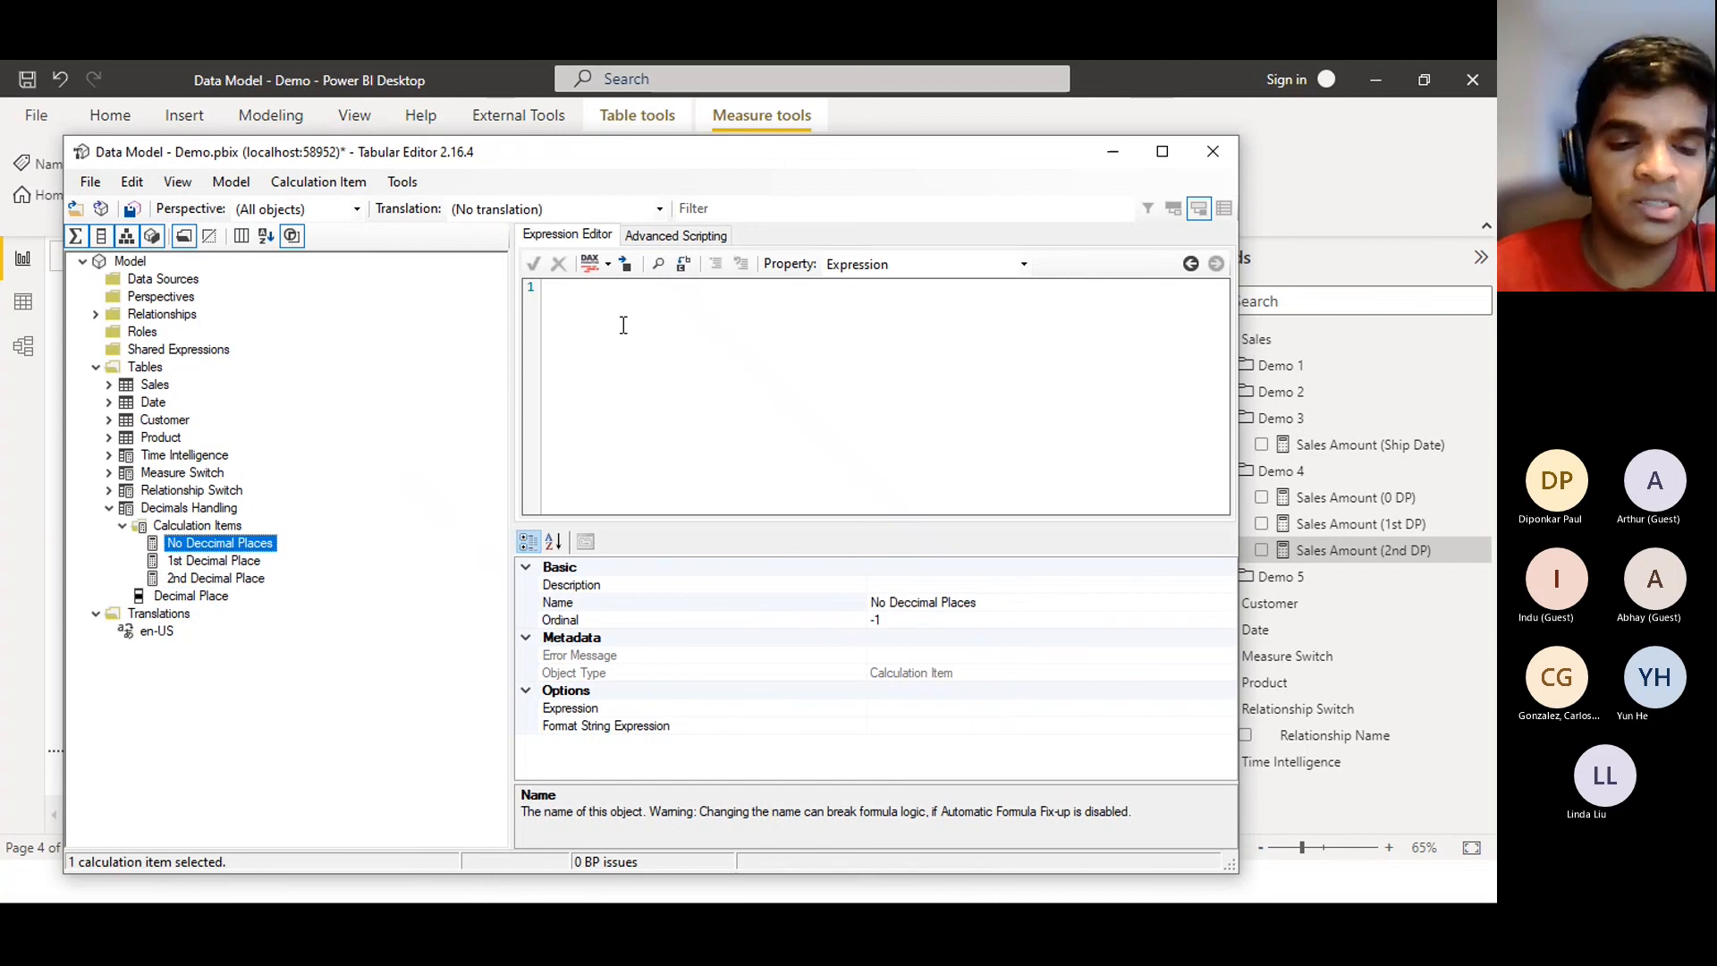
# Set No Decimal Places' expression to SELECTEDMEASURE(), copy it, and save the model
pyautogui.write('SEL')
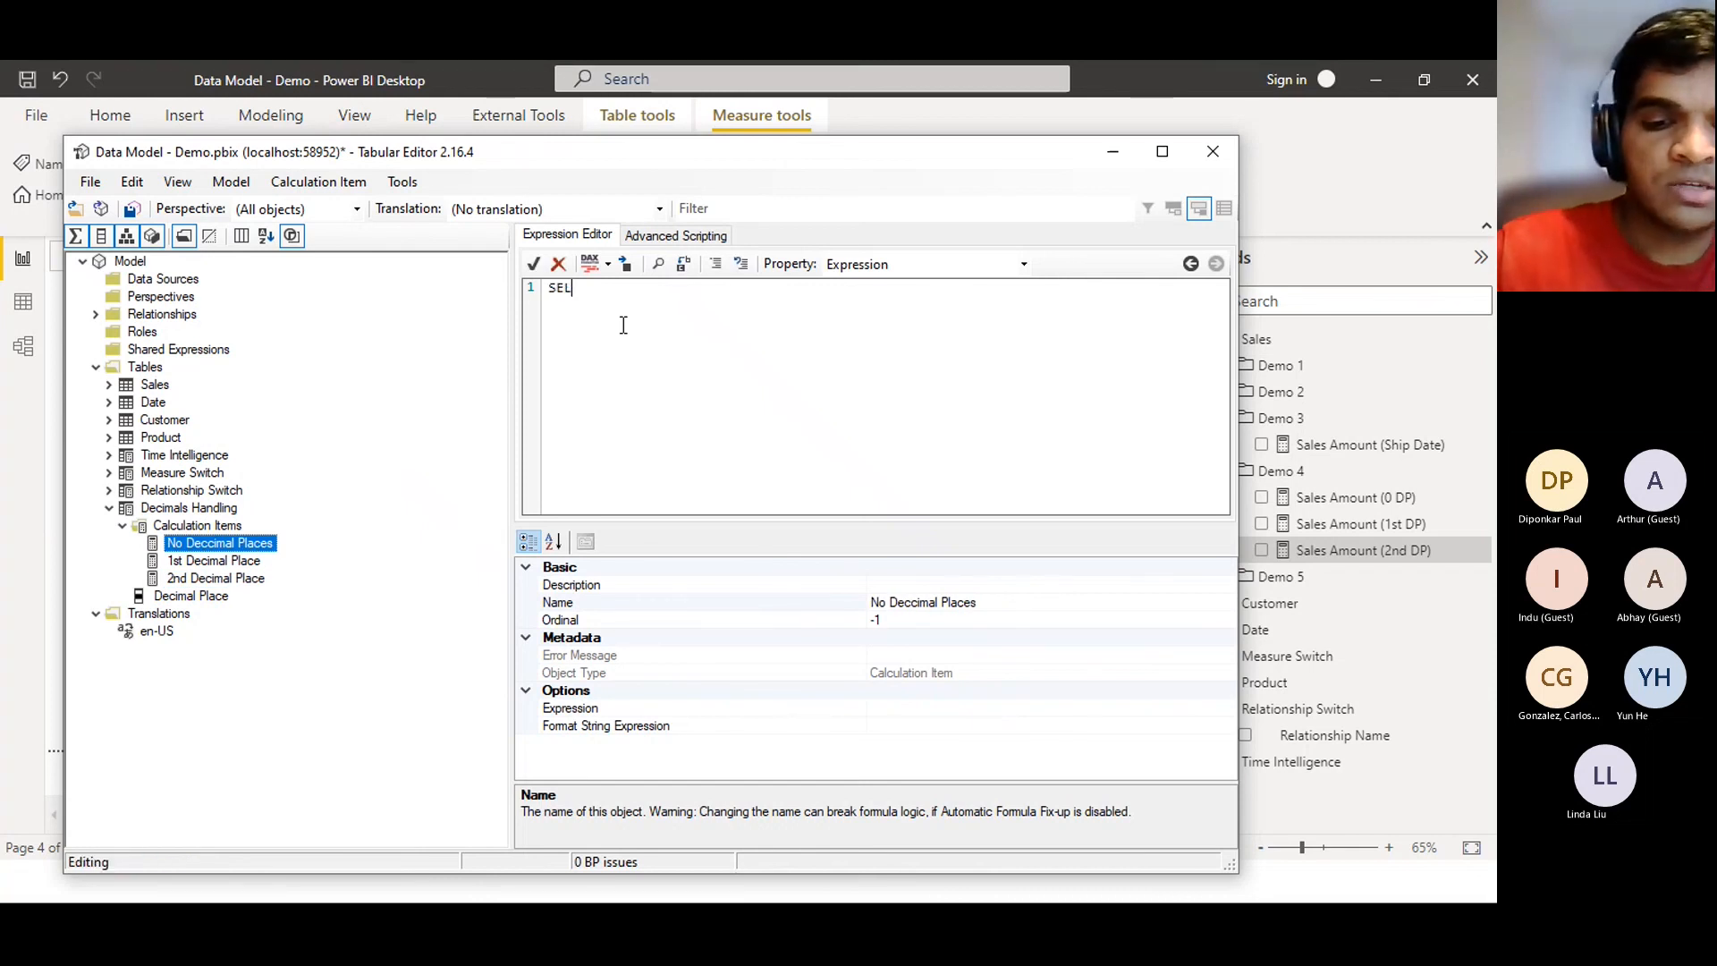
pyautogui.write('ECTEDME')
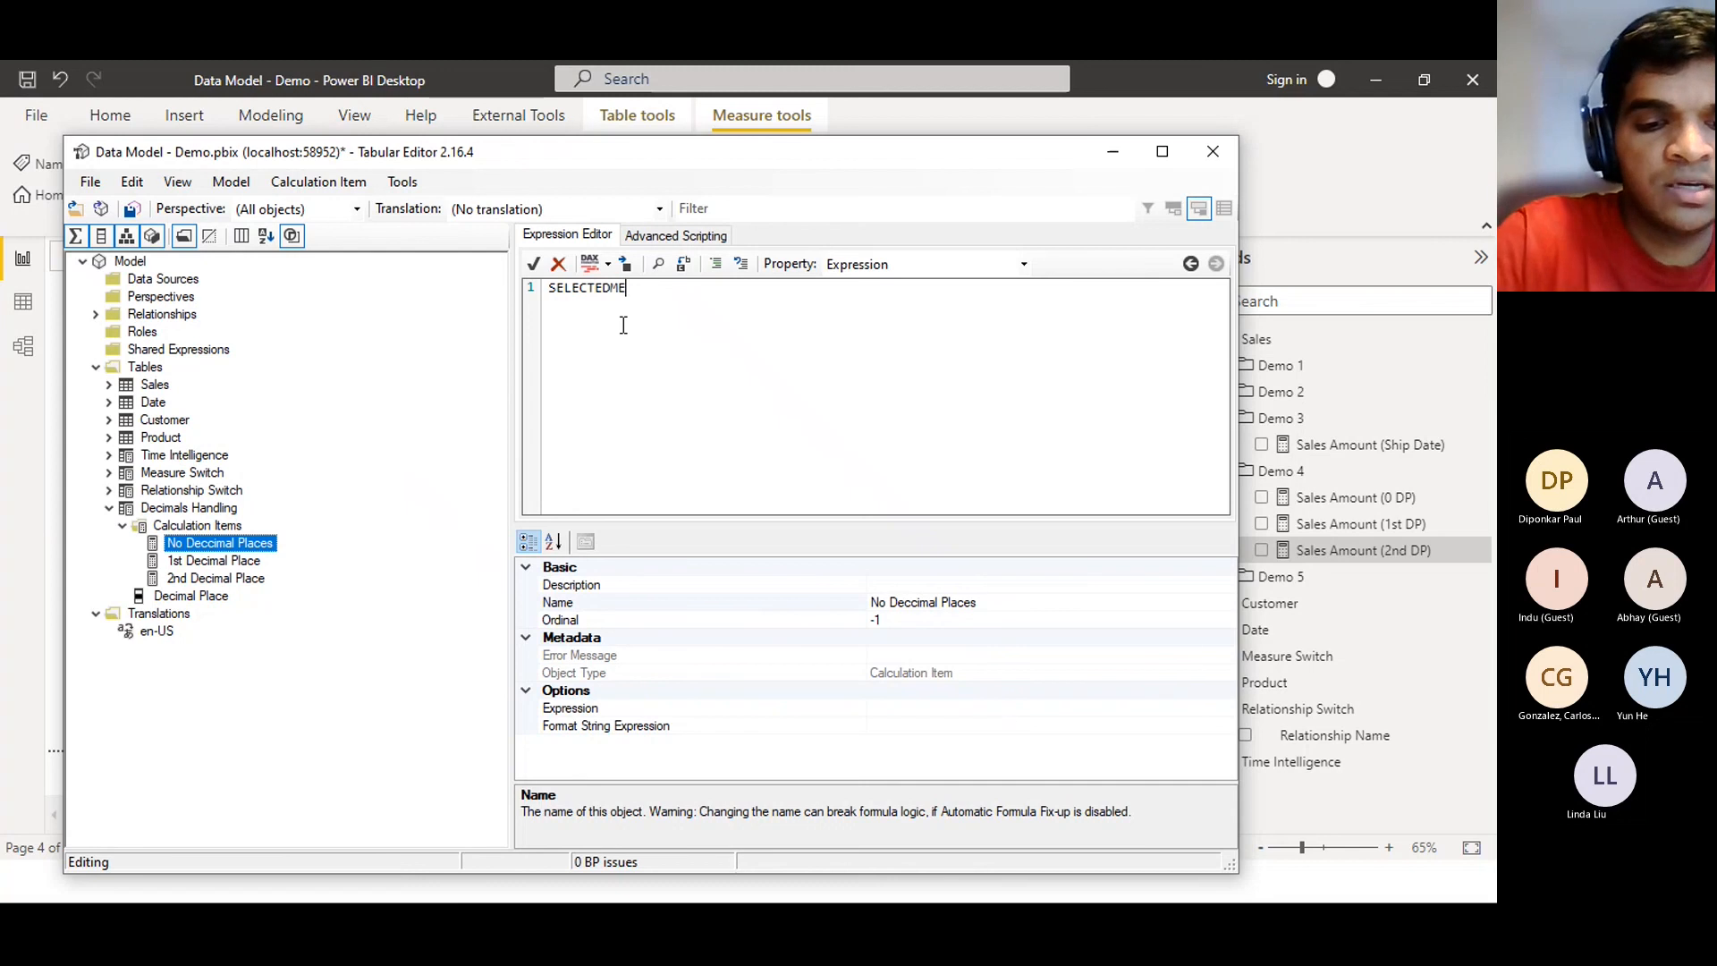
pyautogui.write('ASURE()')
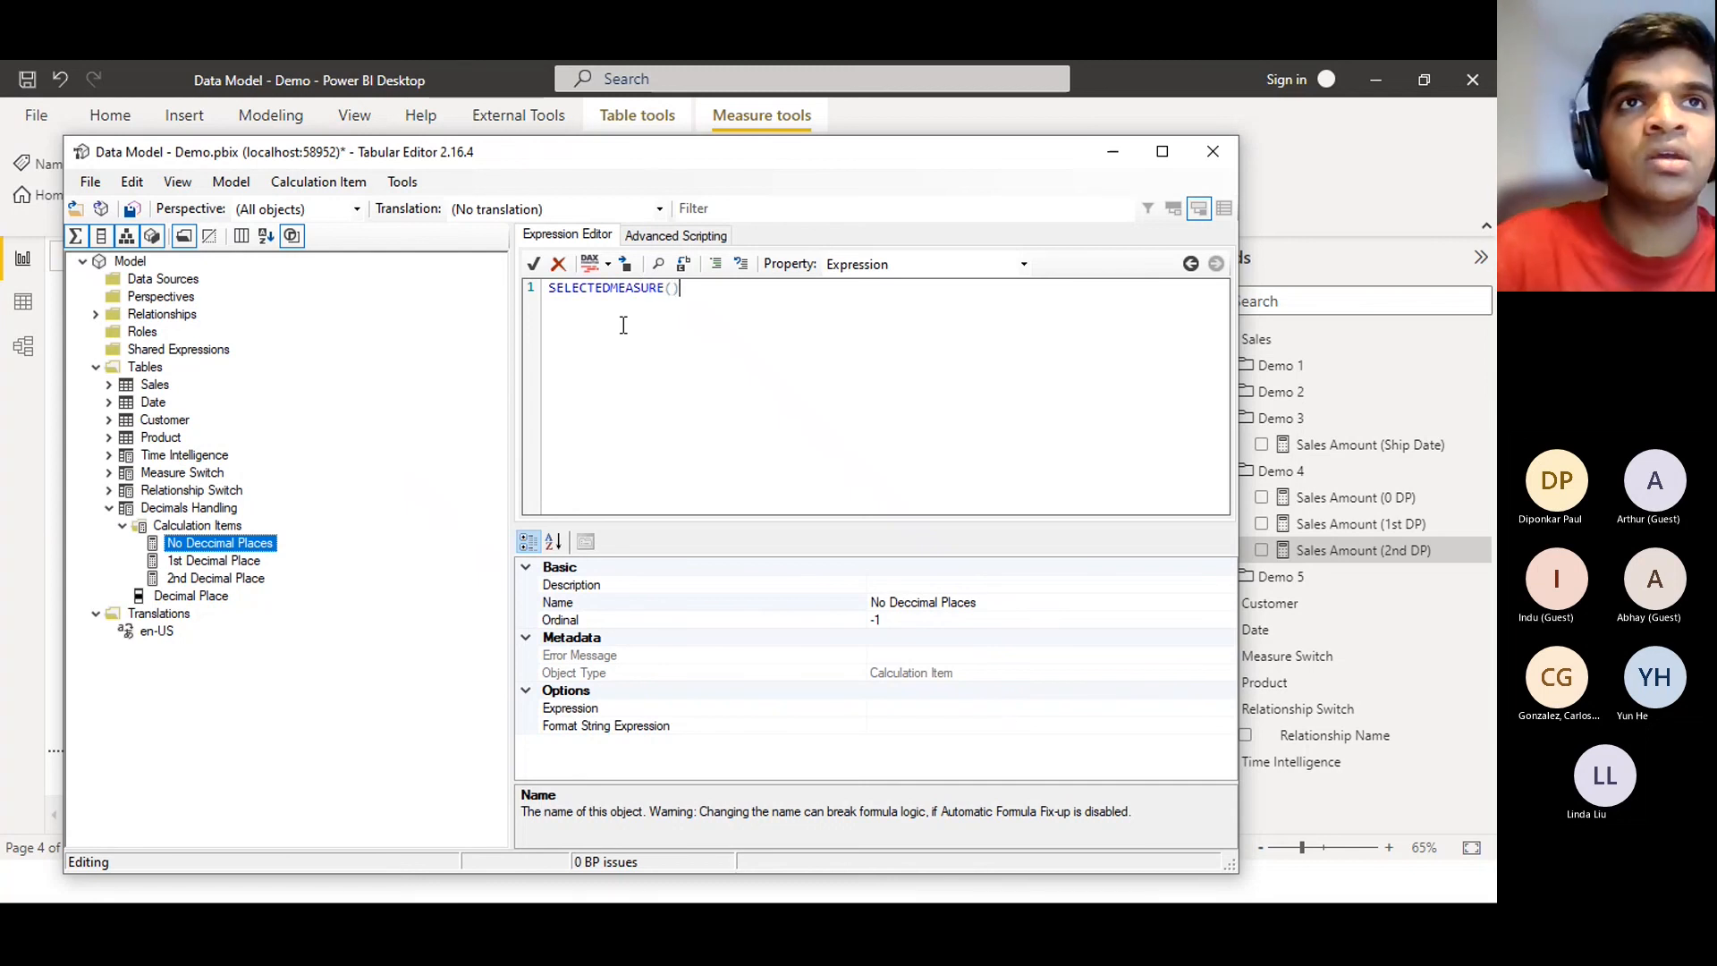
pyautogui.hotkey('ctrl', 'a')
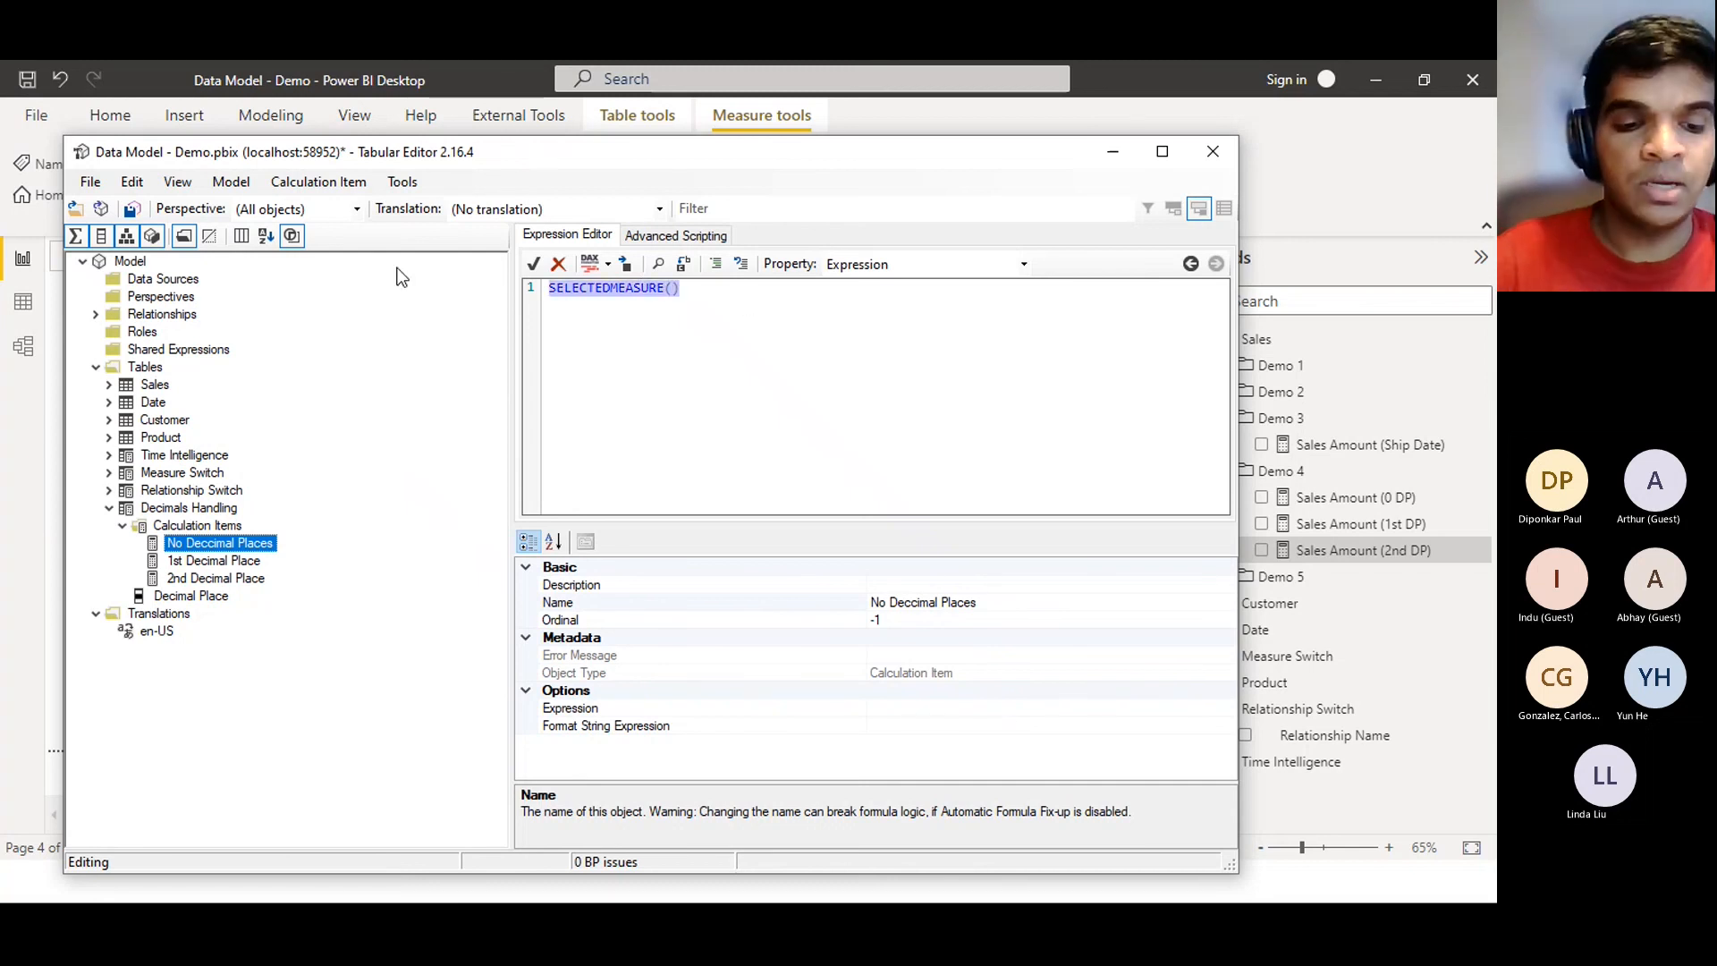
pyautogui.click(700, 361)
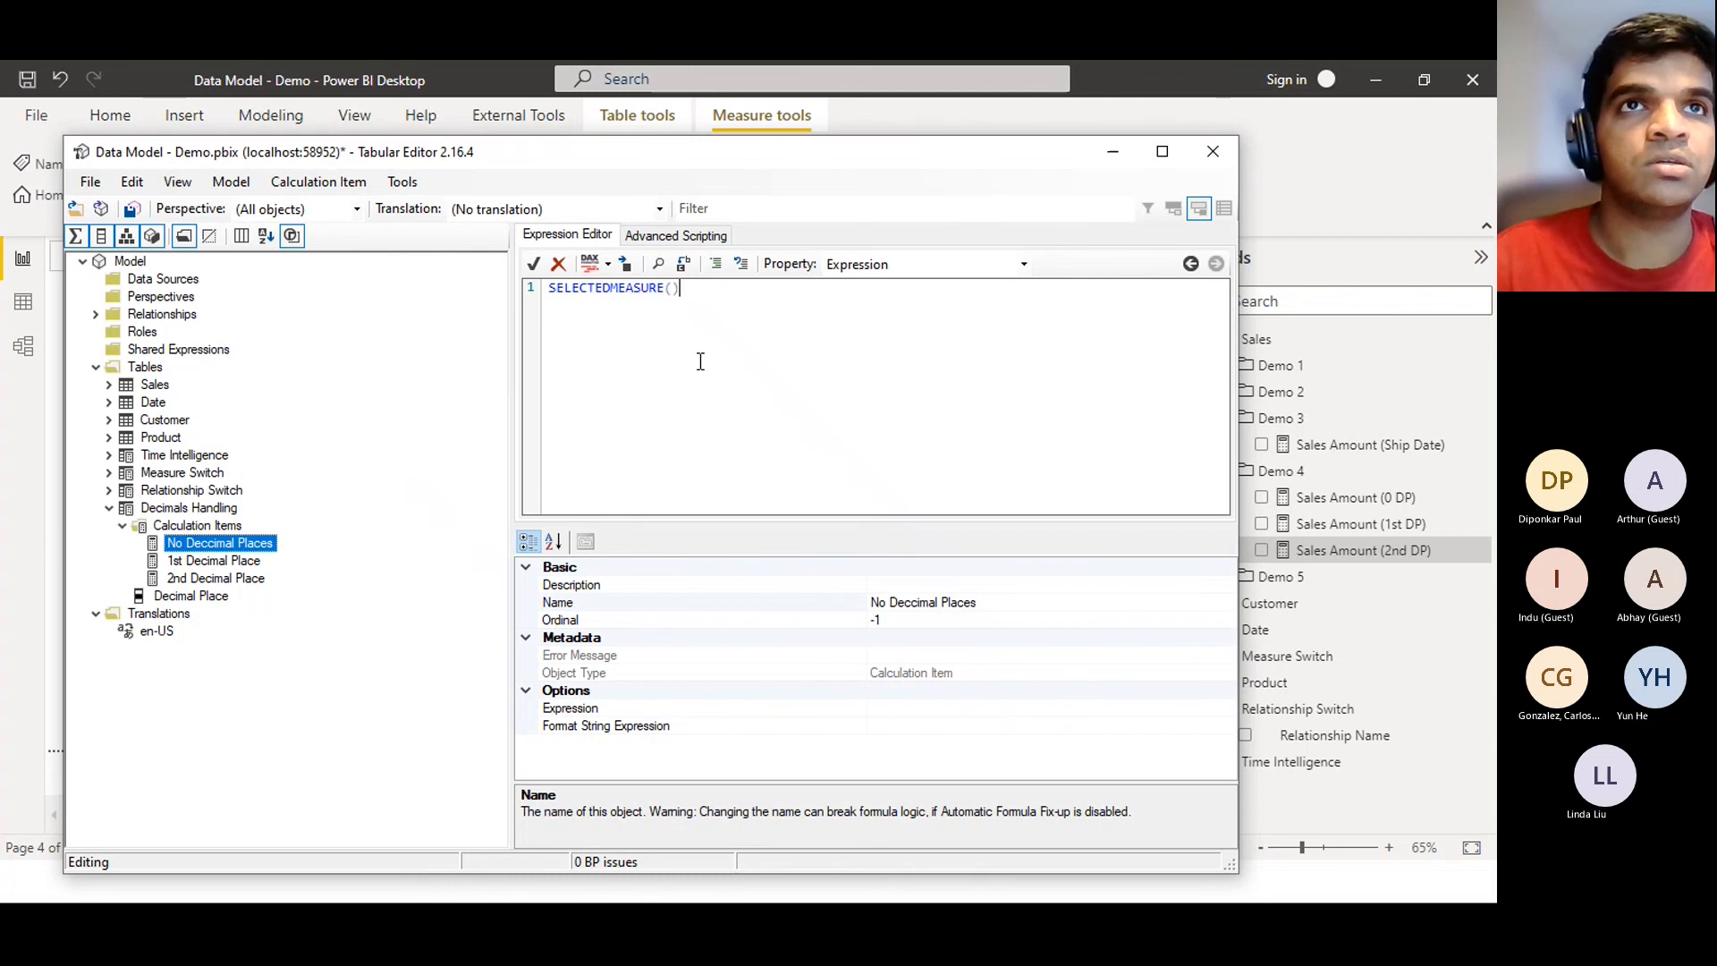
pyautogui.click(535, 265)
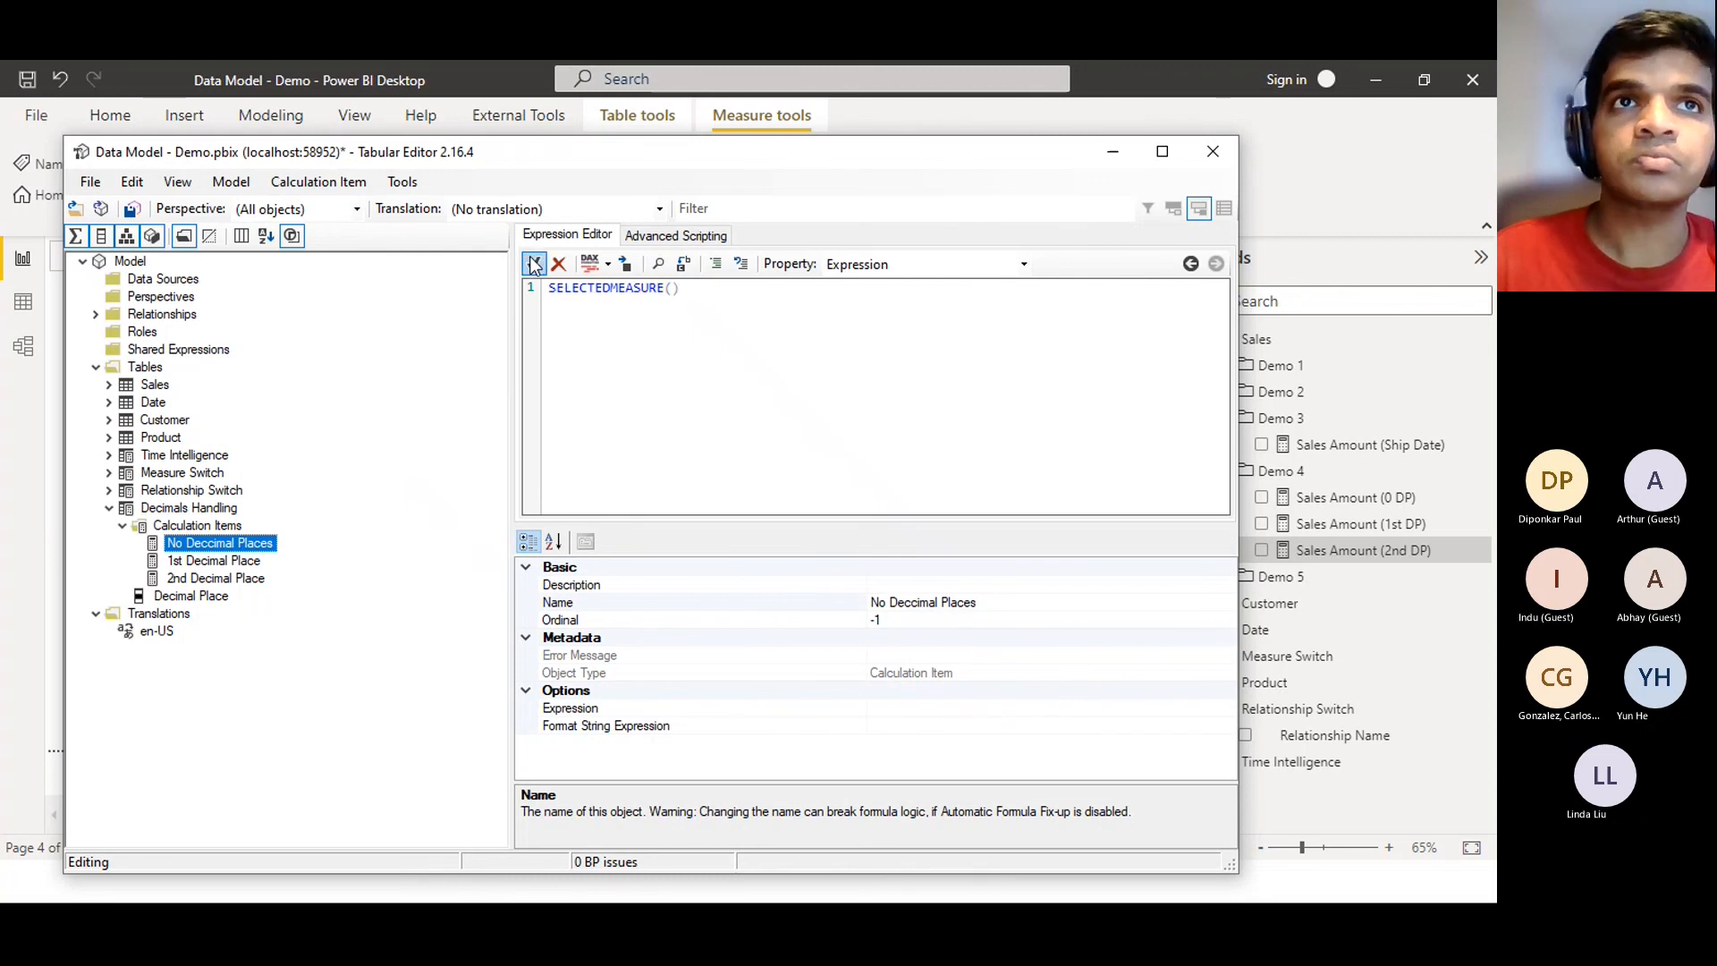
pyautogui.click(239, 565)
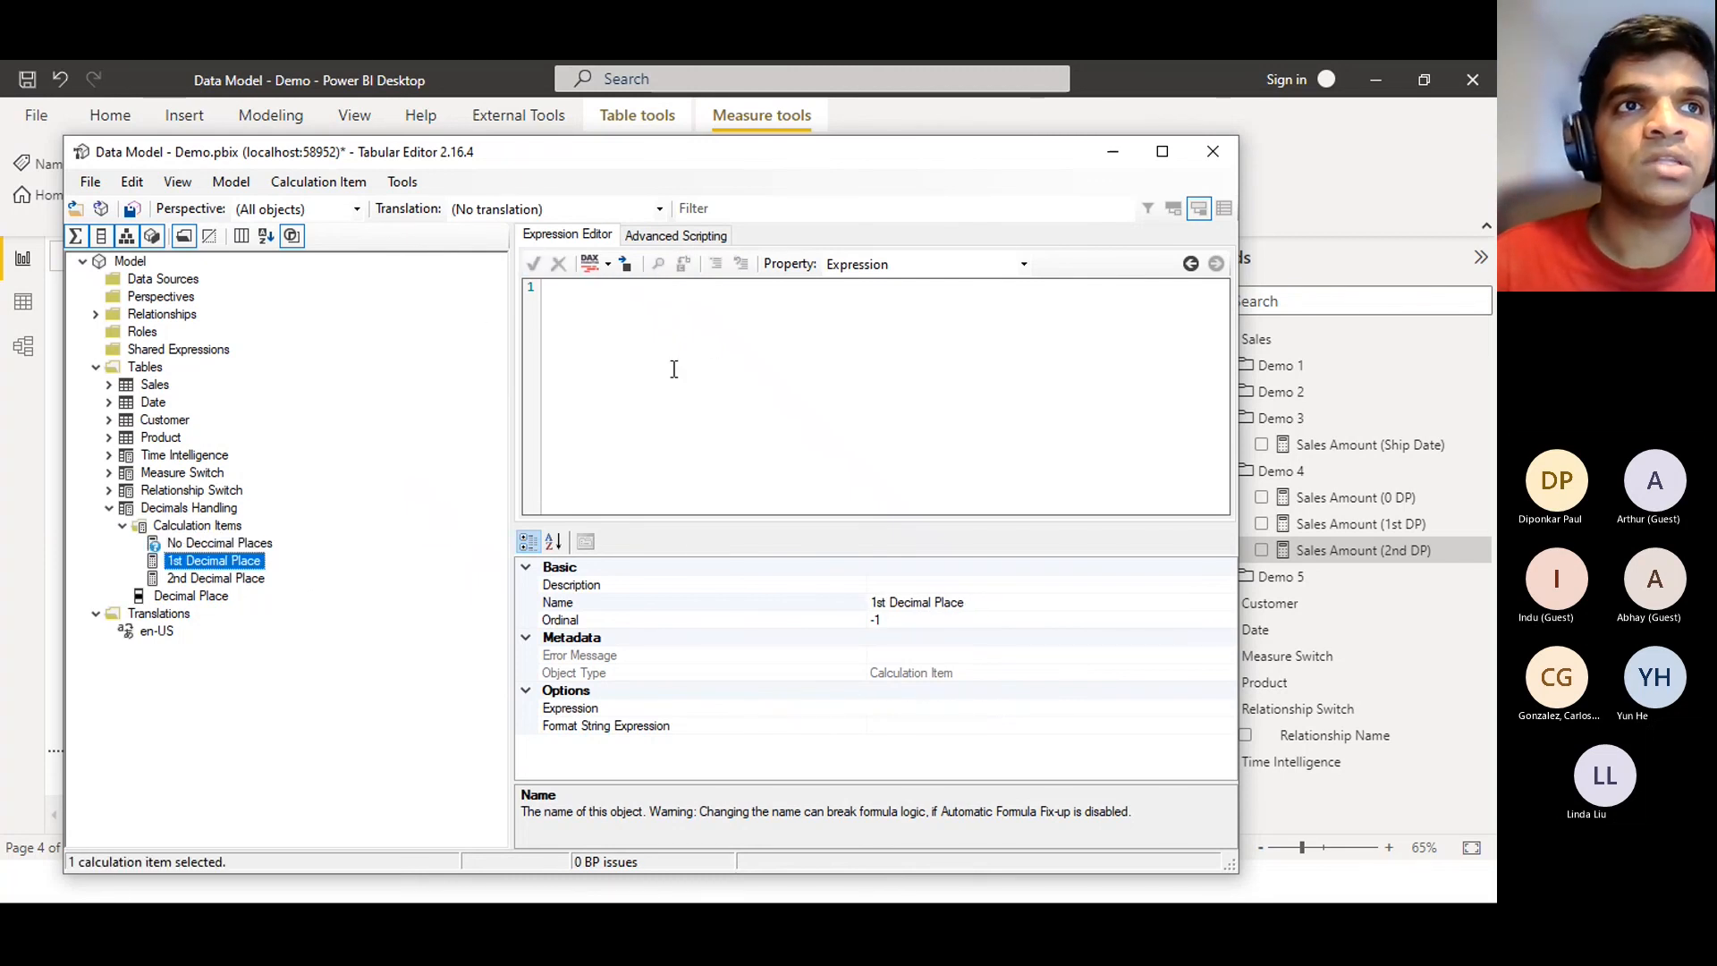
pyautogui.click(231, 552)
pyautogui.doubleClick(228, 544)
pyautogui.doubleClick(211, 545)
pyautogui.hotkey('ctrl', 'c')
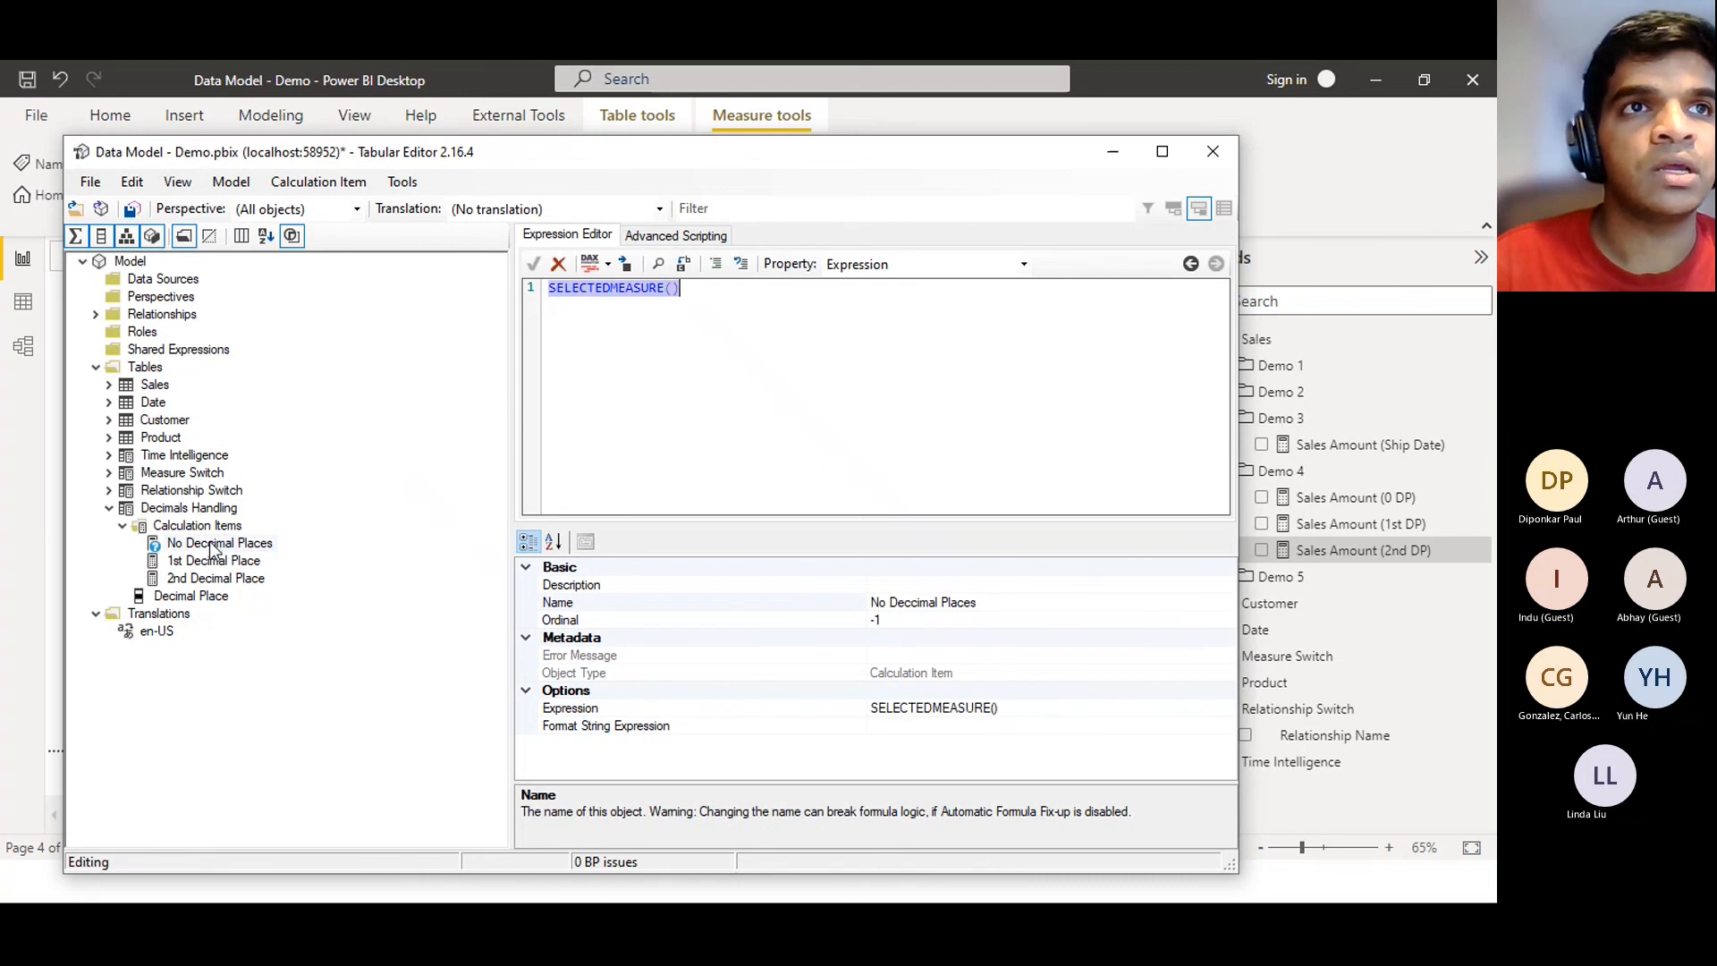
pyautogui.click(914, 601)
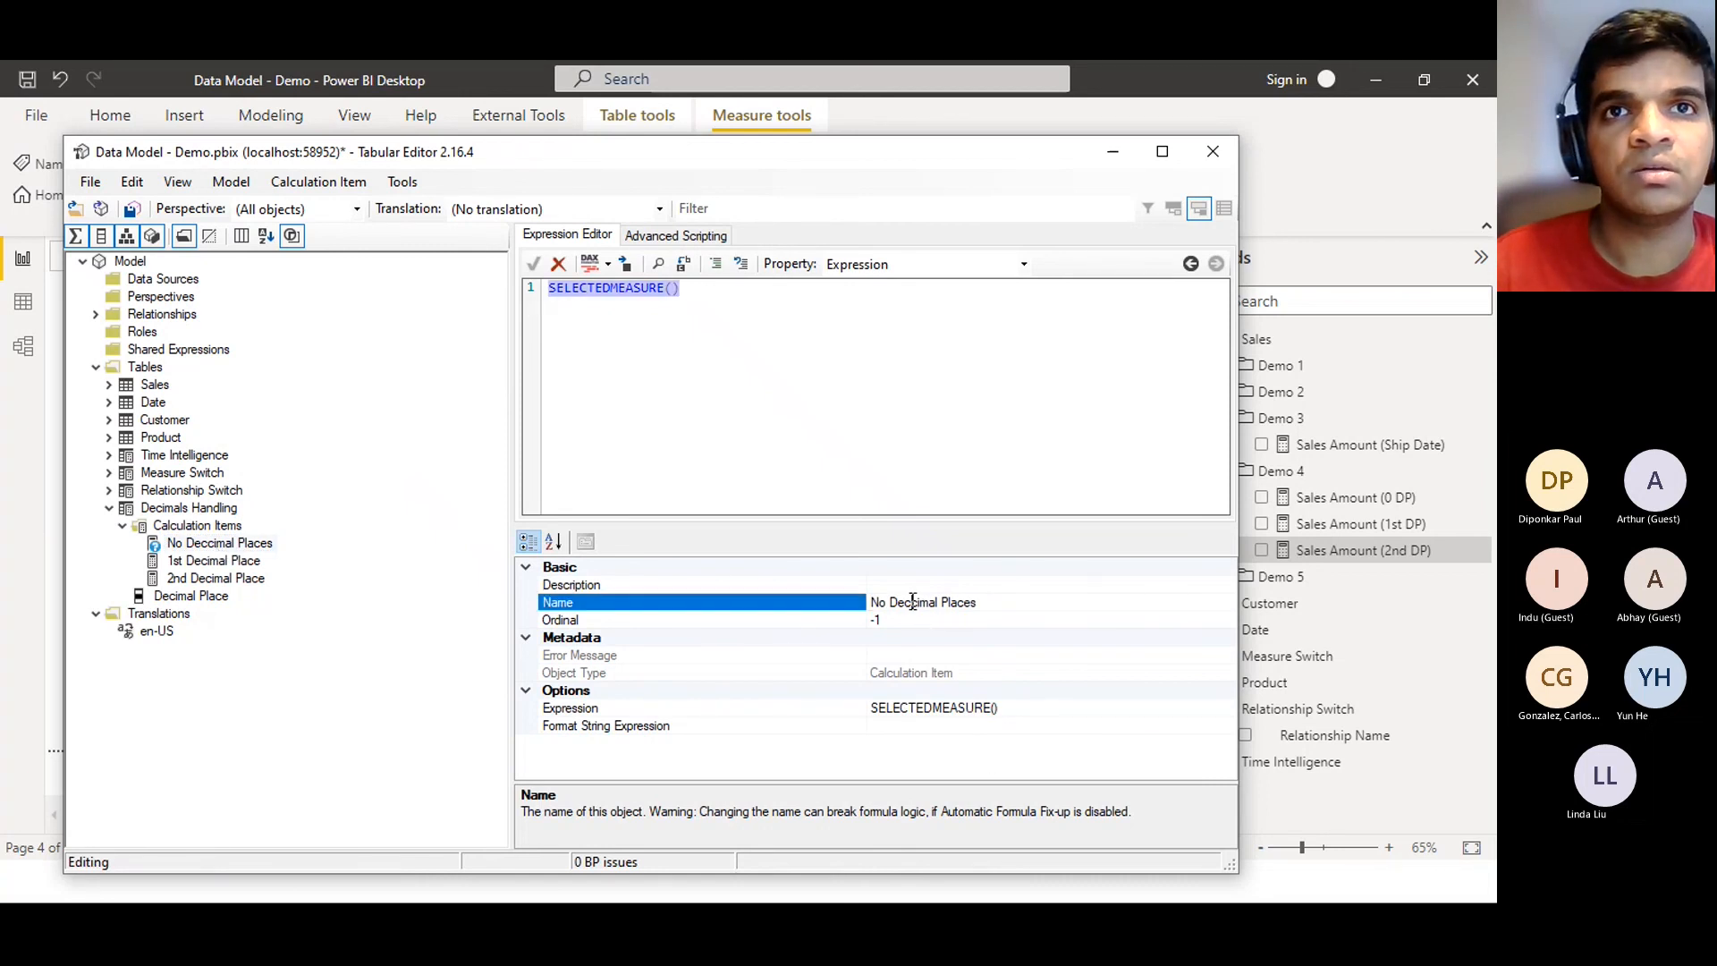
pyautogui.press('BackSpace')
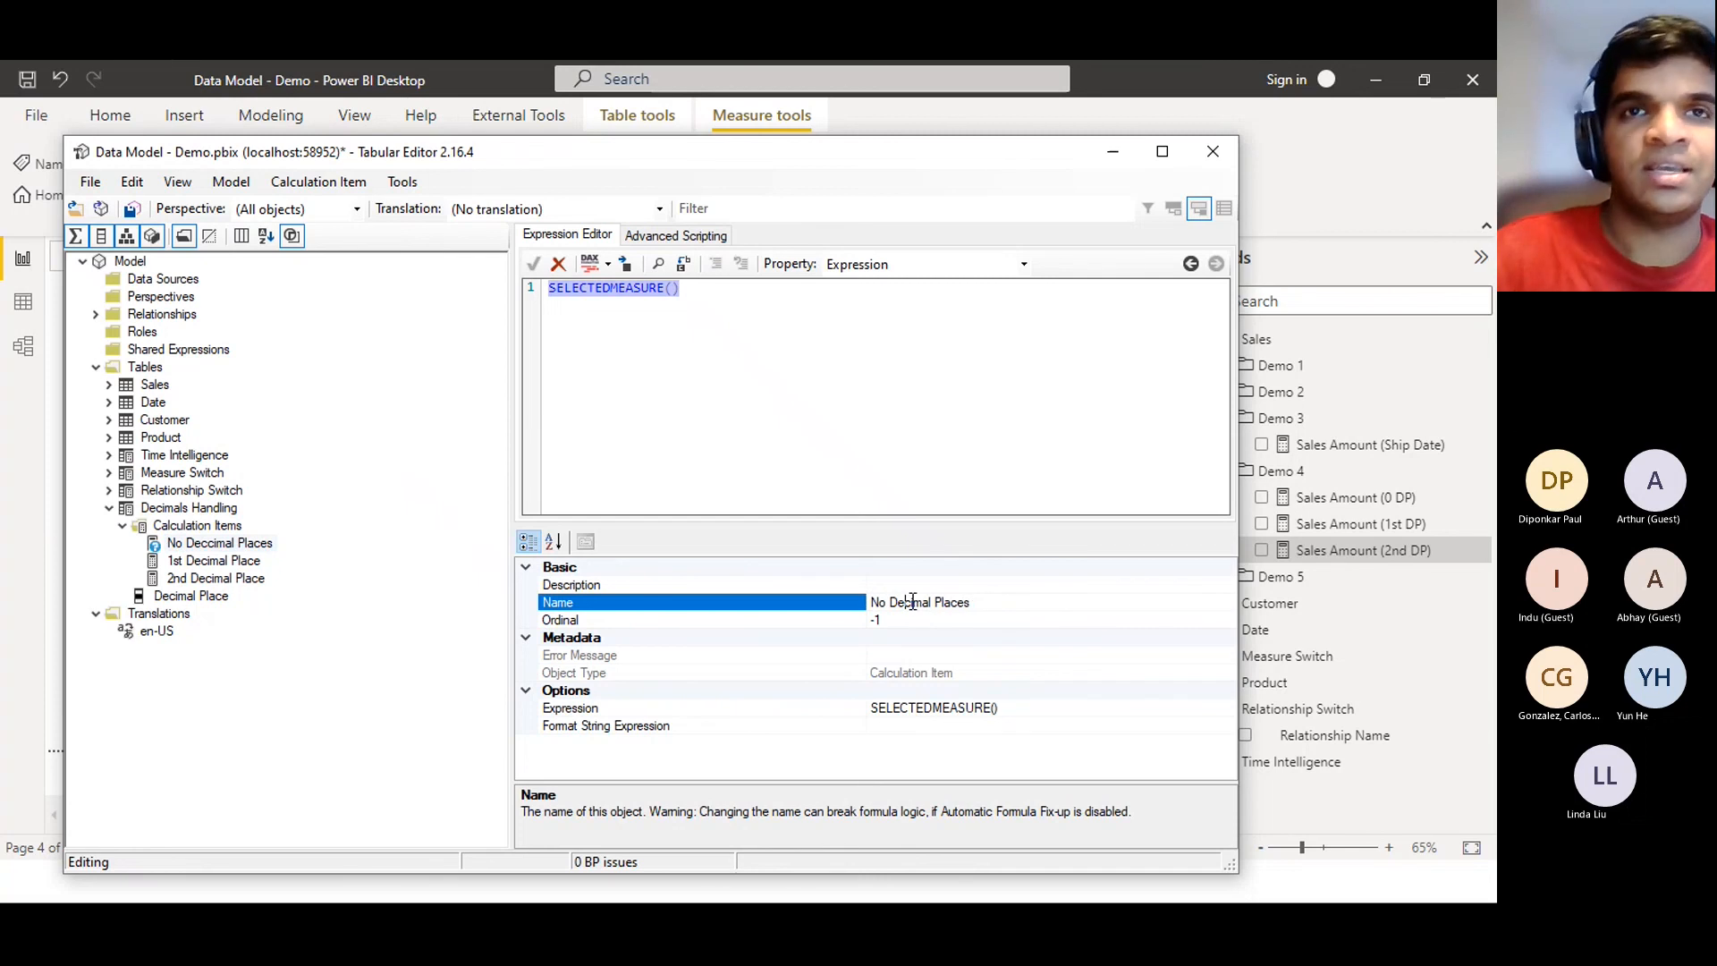
pyautogui.click(990, 340)
pyautogui.hotkey('ctrl', 's')
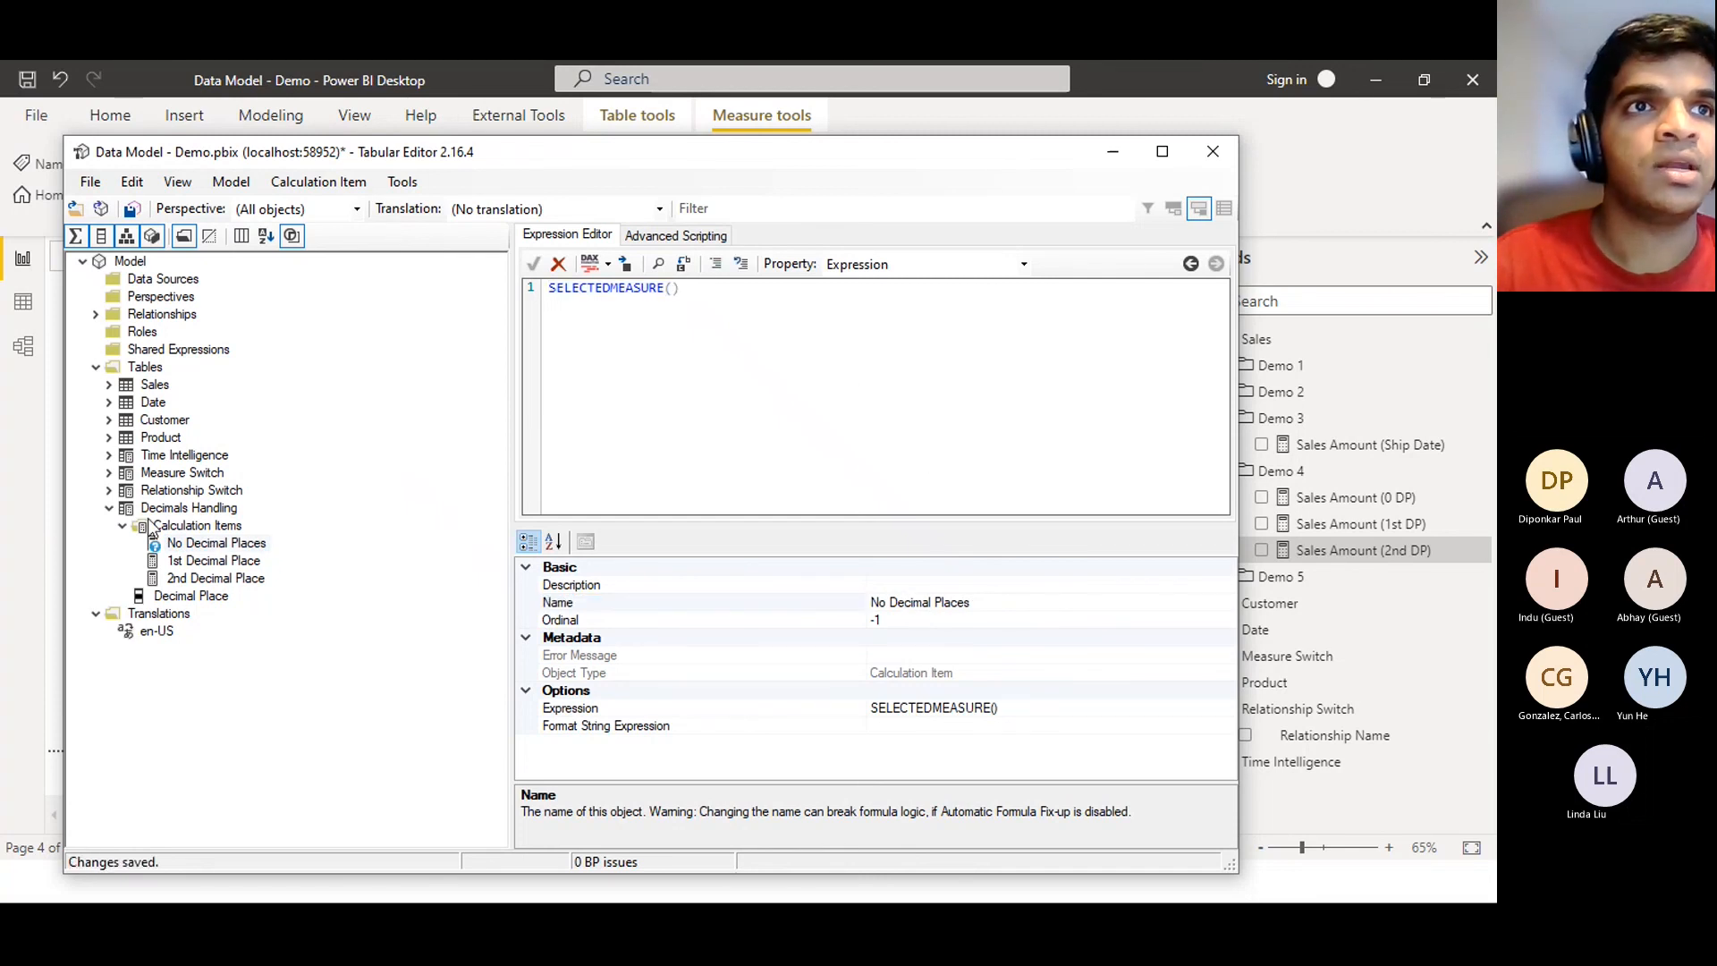
# Paste SELECTEDMEASURE() as the expression of 1st Decimal Place and 2nd Decimal Place
pyautogui.click(211, 562)
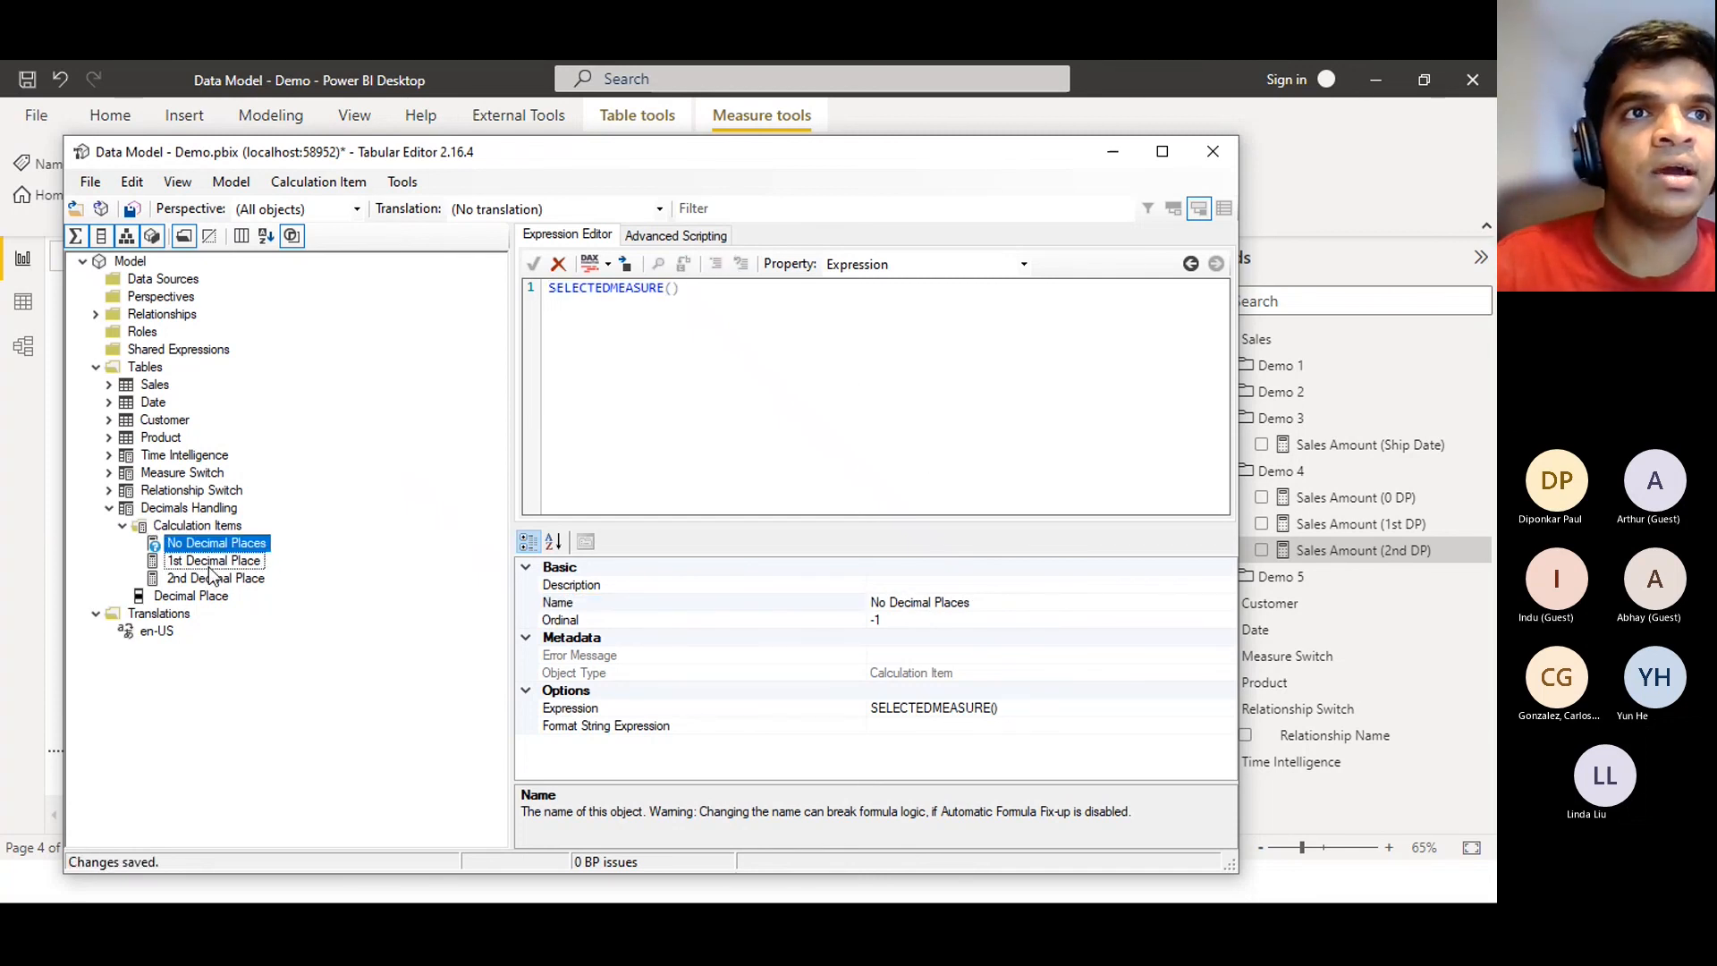
pyautogui.click(686, 317)
pyautogui.hotkey('ctrl', 'v')
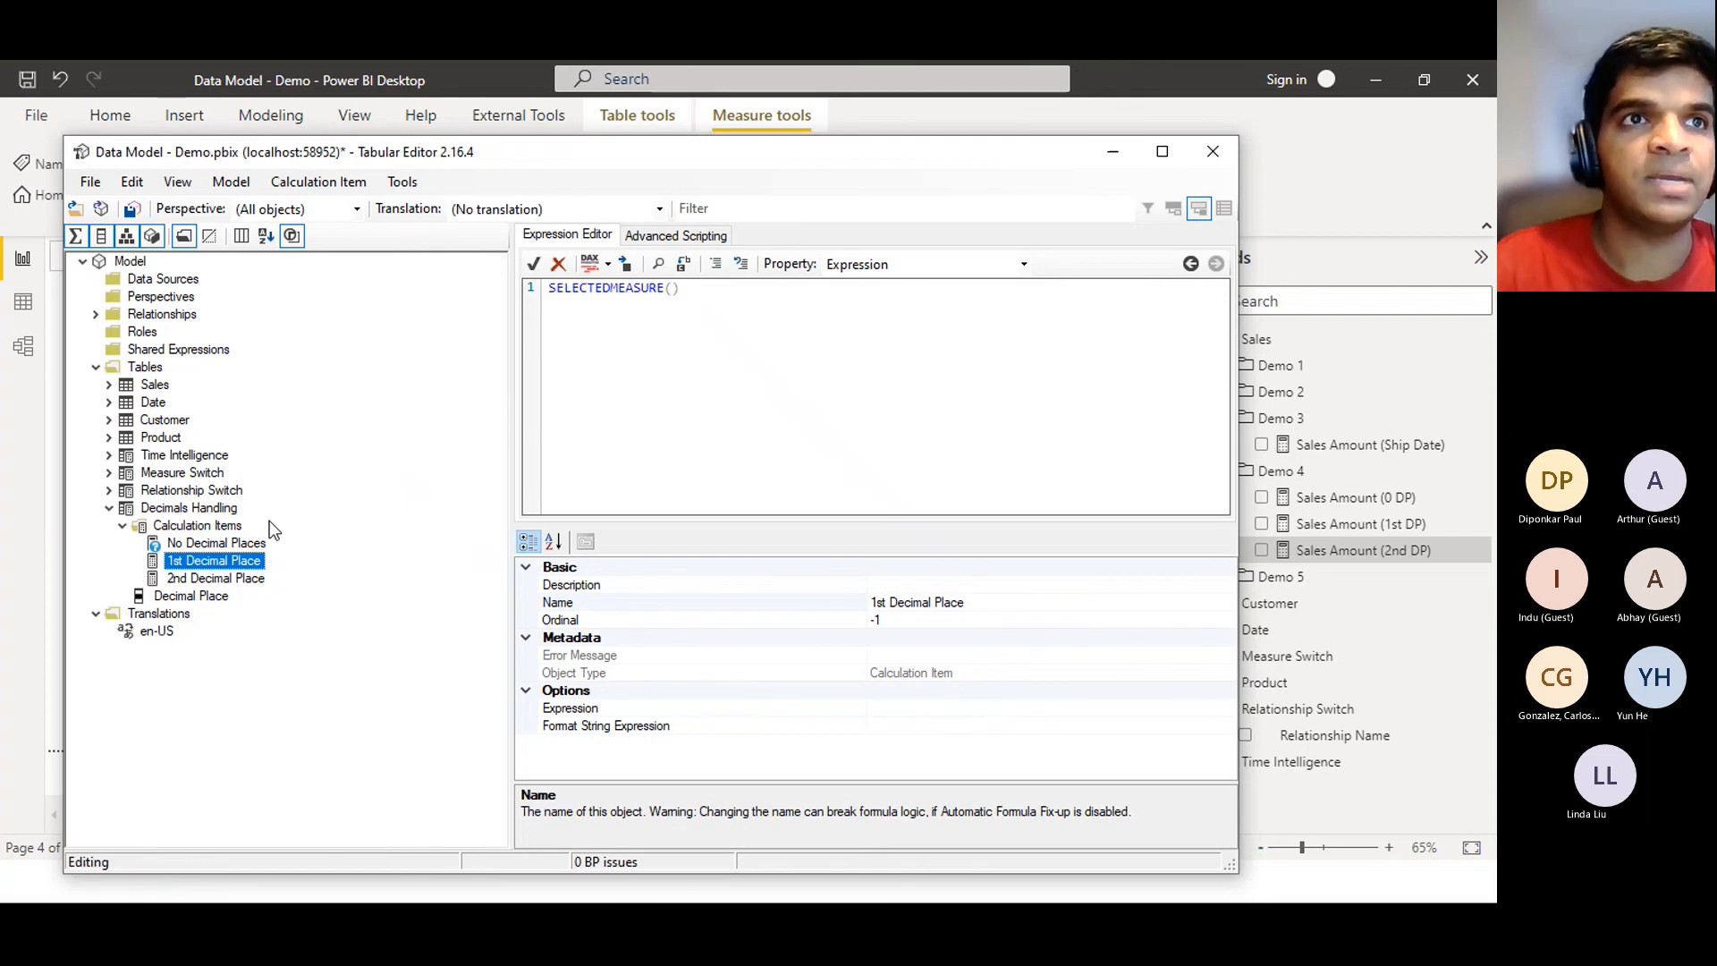
pyautogui.click(225, 595)
pyautogui.click(228, 578)
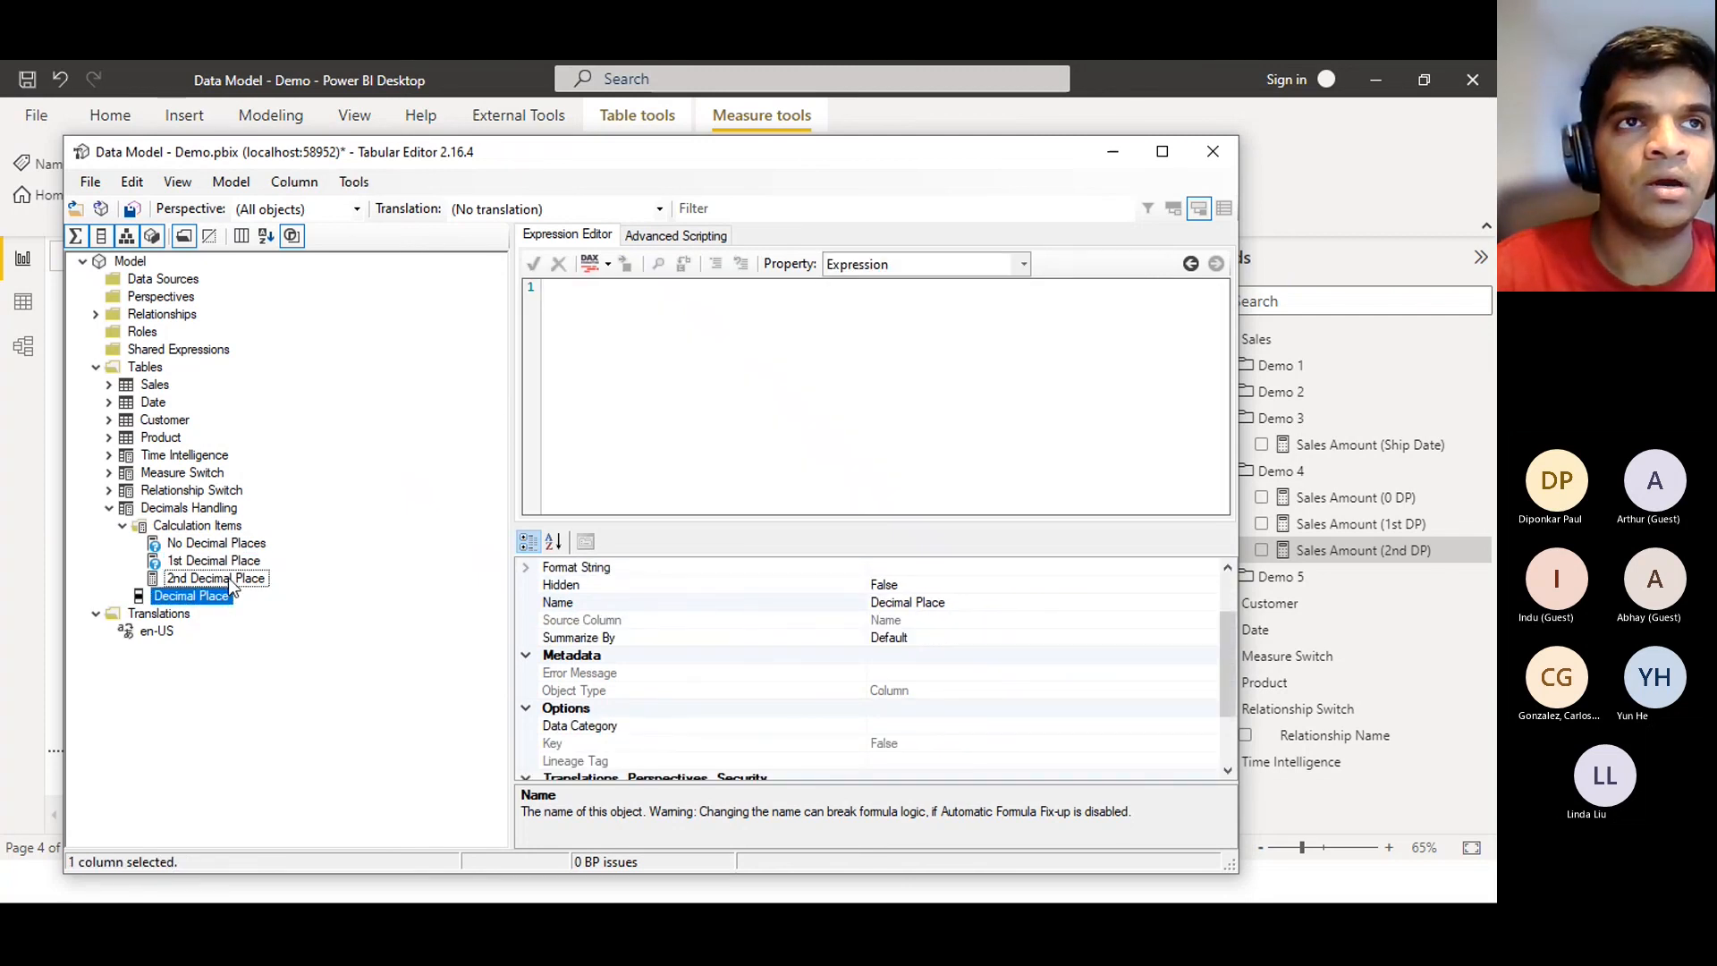
pyautogui.click(713, 380)
pyautogui.hotkey('ctrl', 'v')
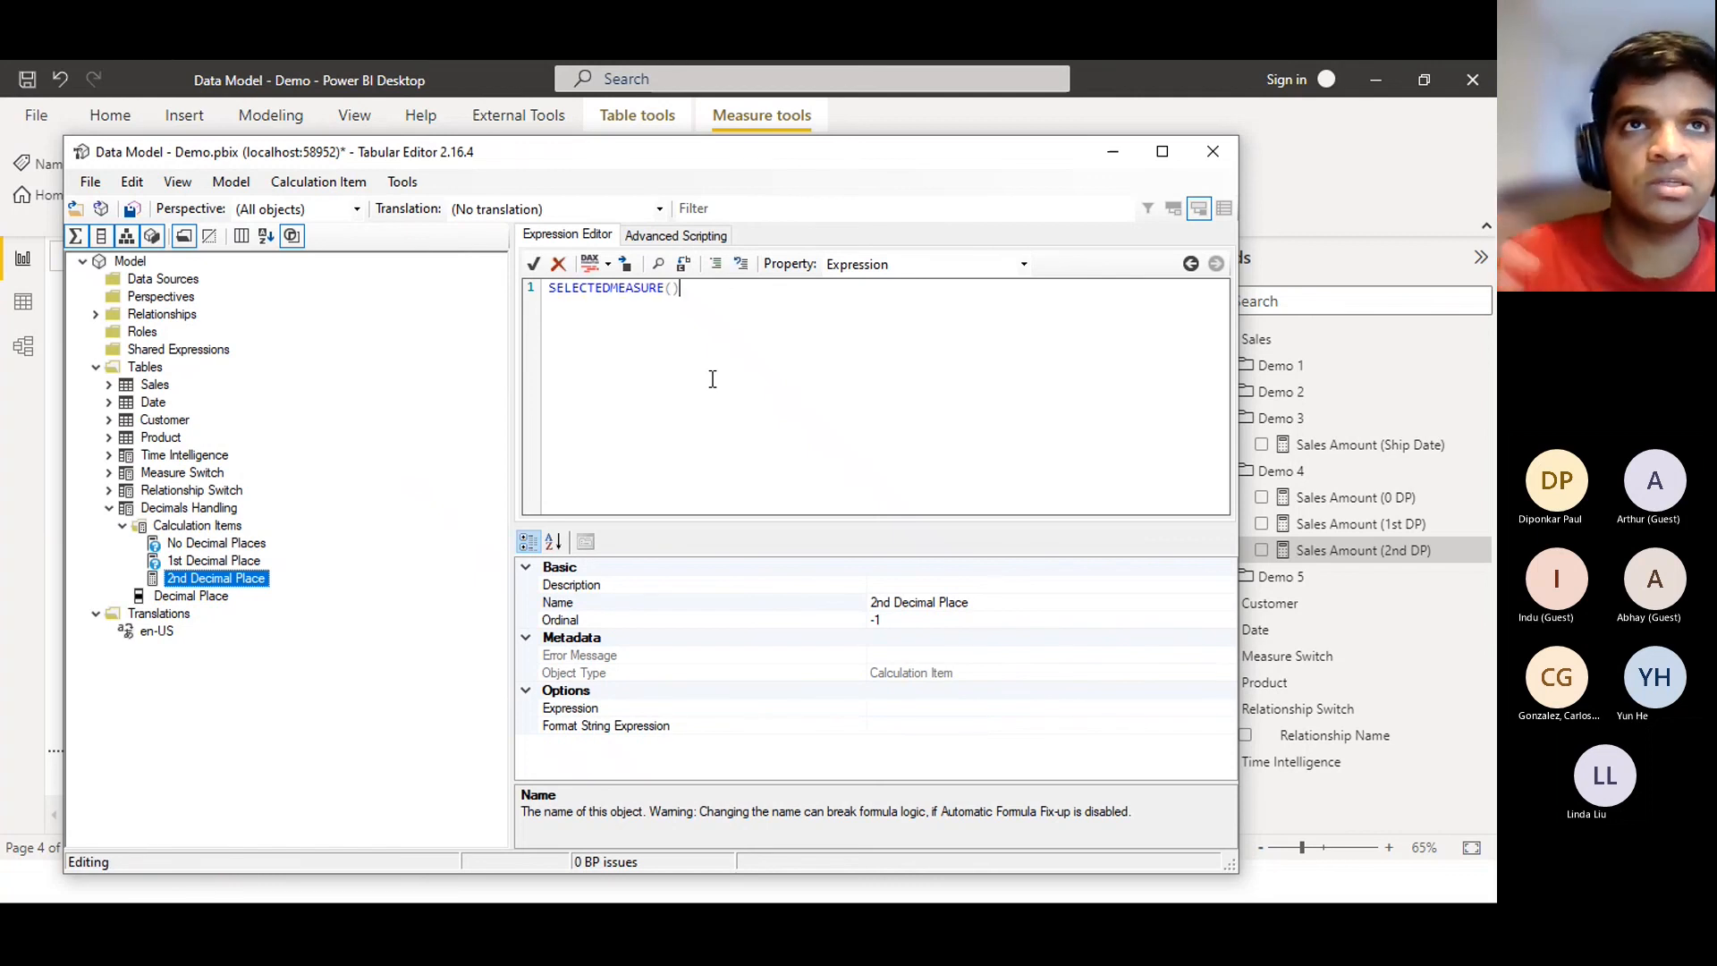
pyautogui.click(228, 562)
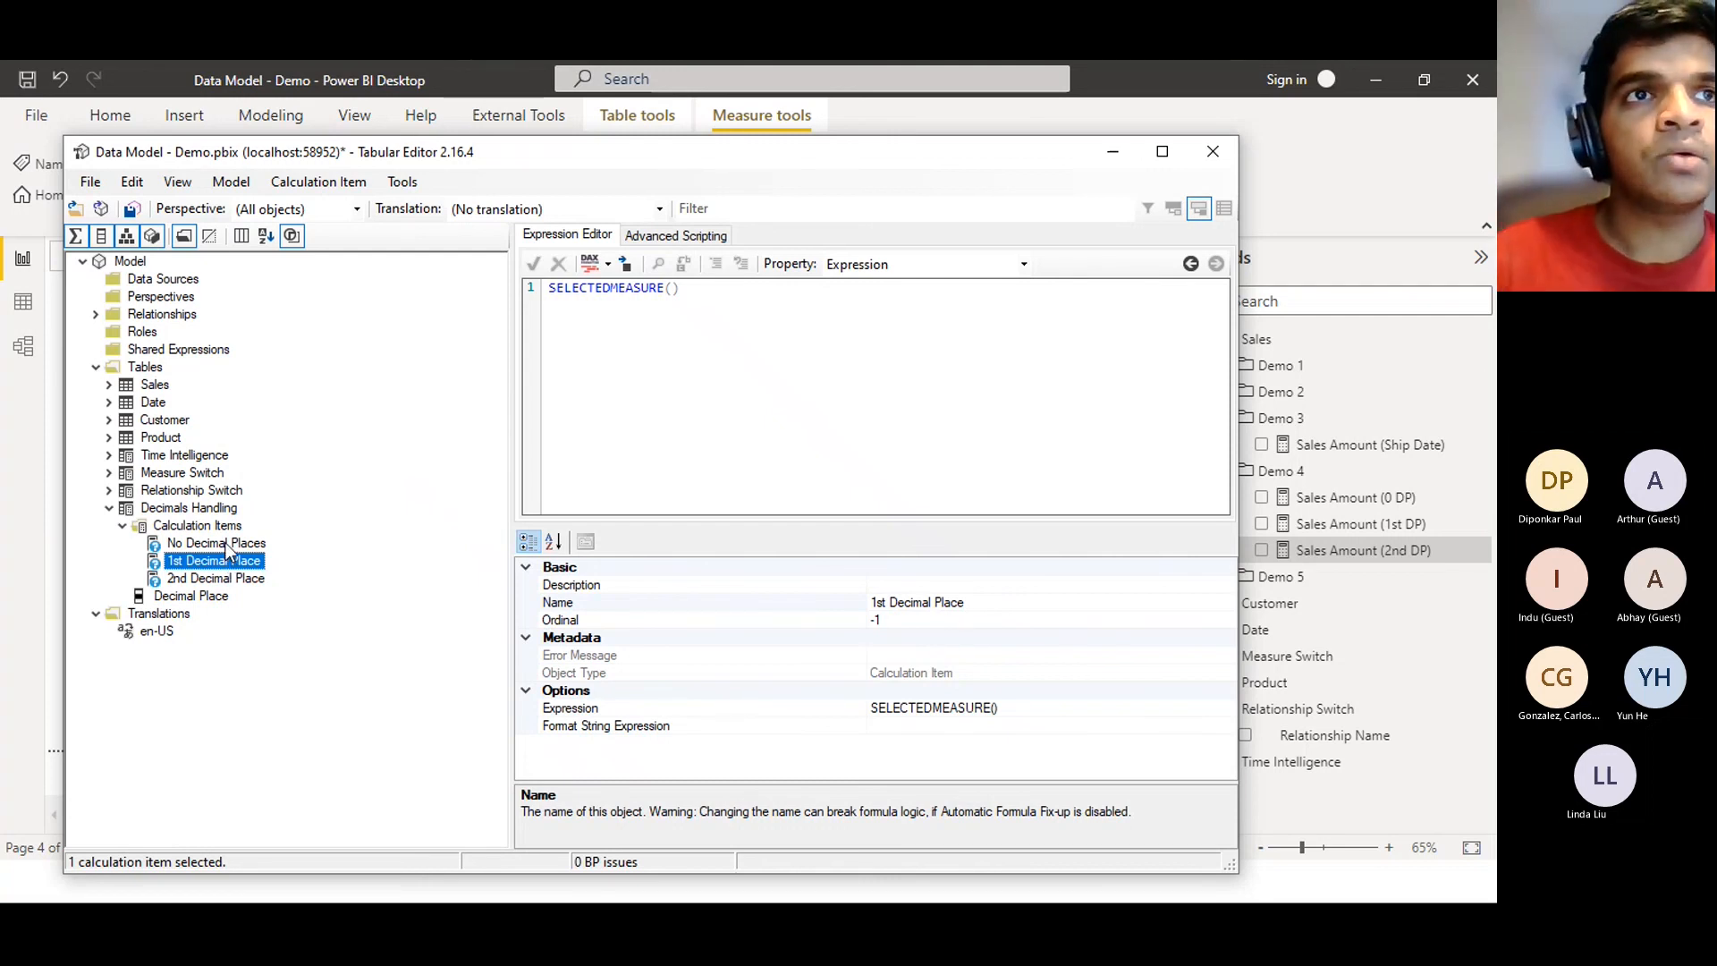
# Select No Decimal Places and bring up its Format String Expression property
pyautogui.click(223, 543)
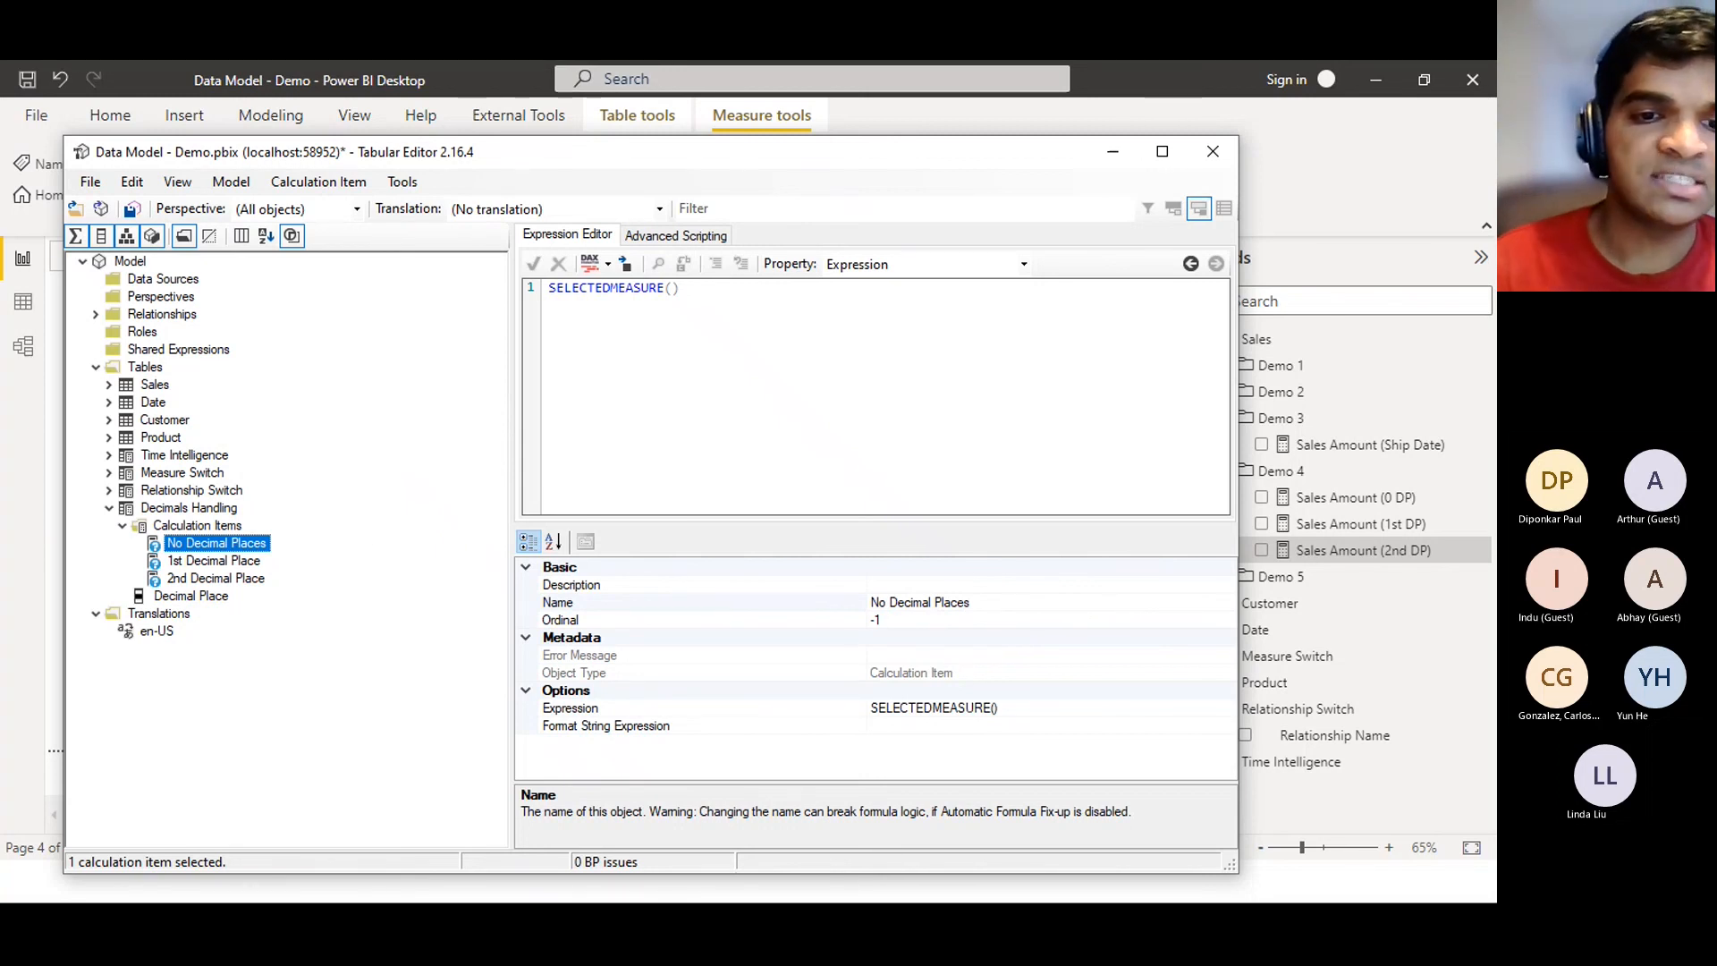
pyautogui.hotkey('alt', 'Tab')
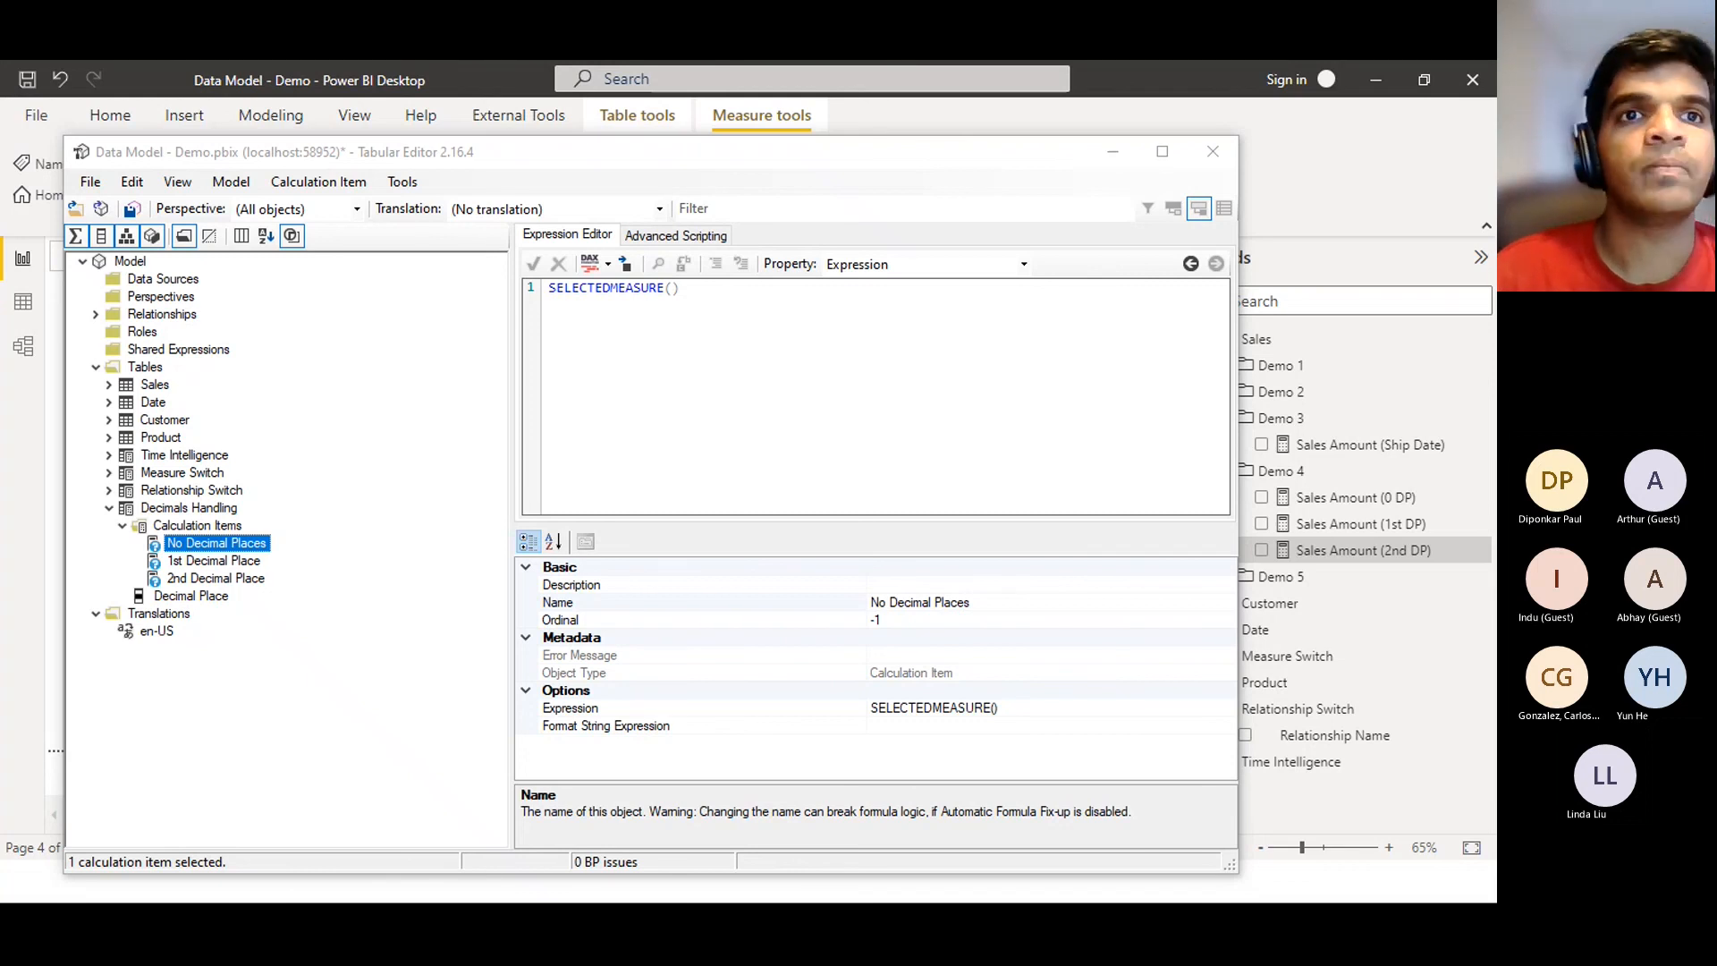
pyautogui.click(672, 729)
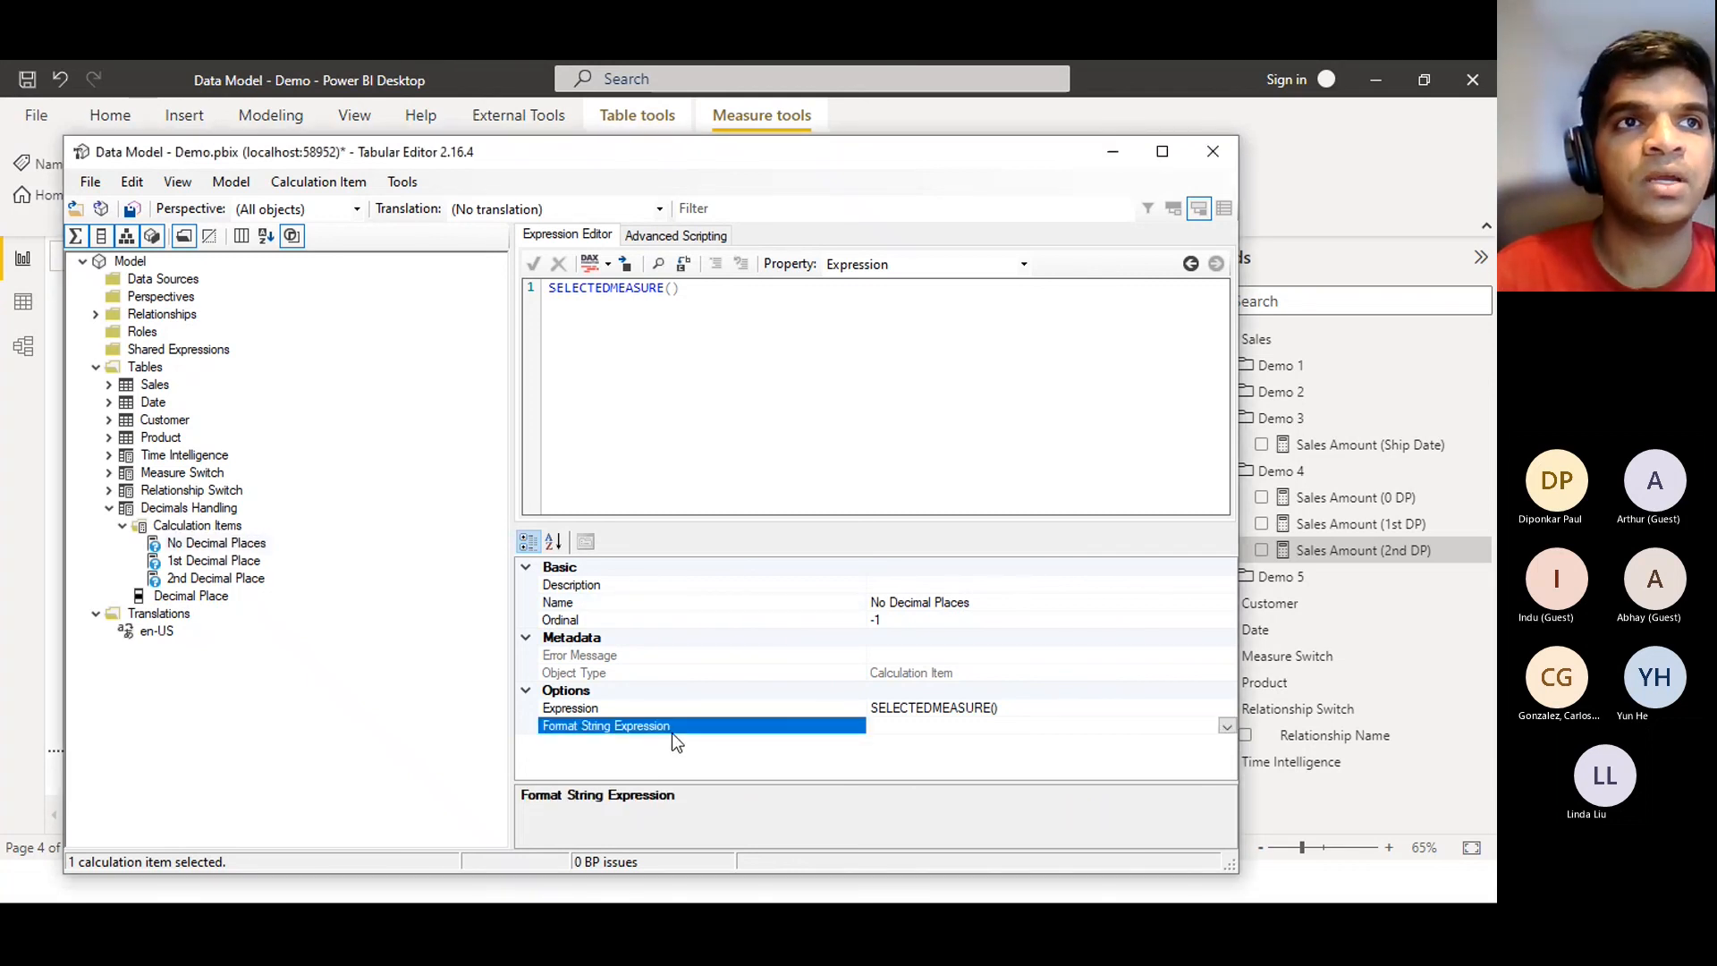
# Enter "0" as the No Decimal Places format string expression and save
pyautogui.click(217, 545)
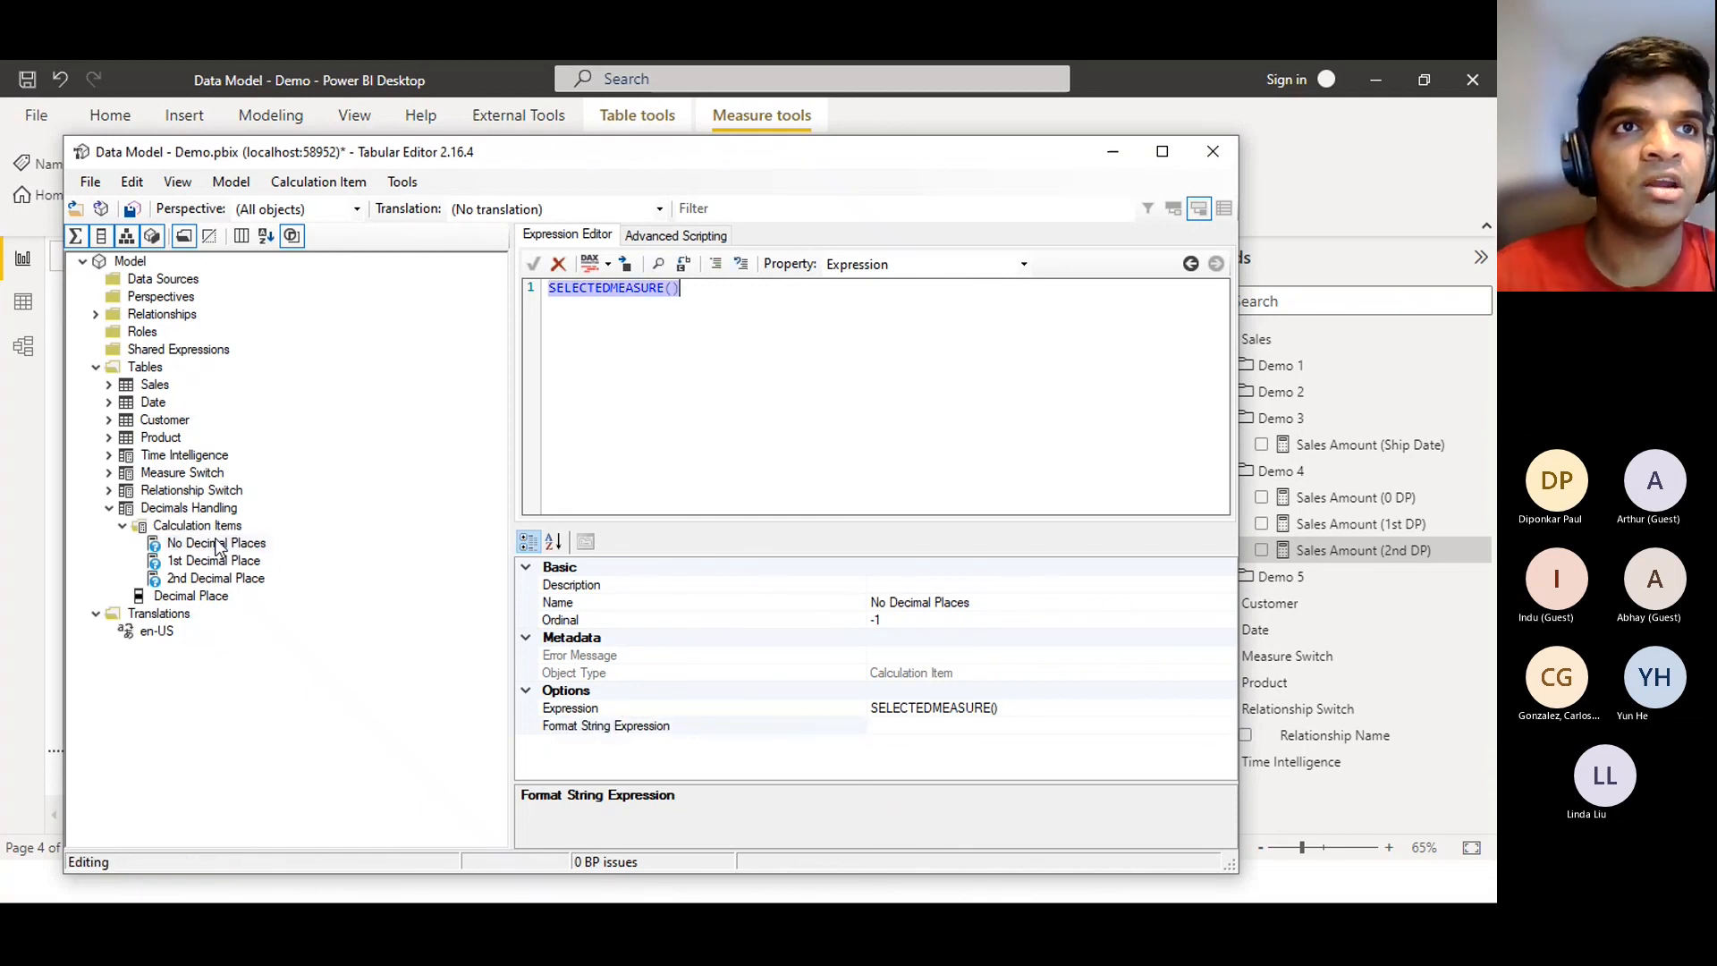
pyautogui.click(309, 547)
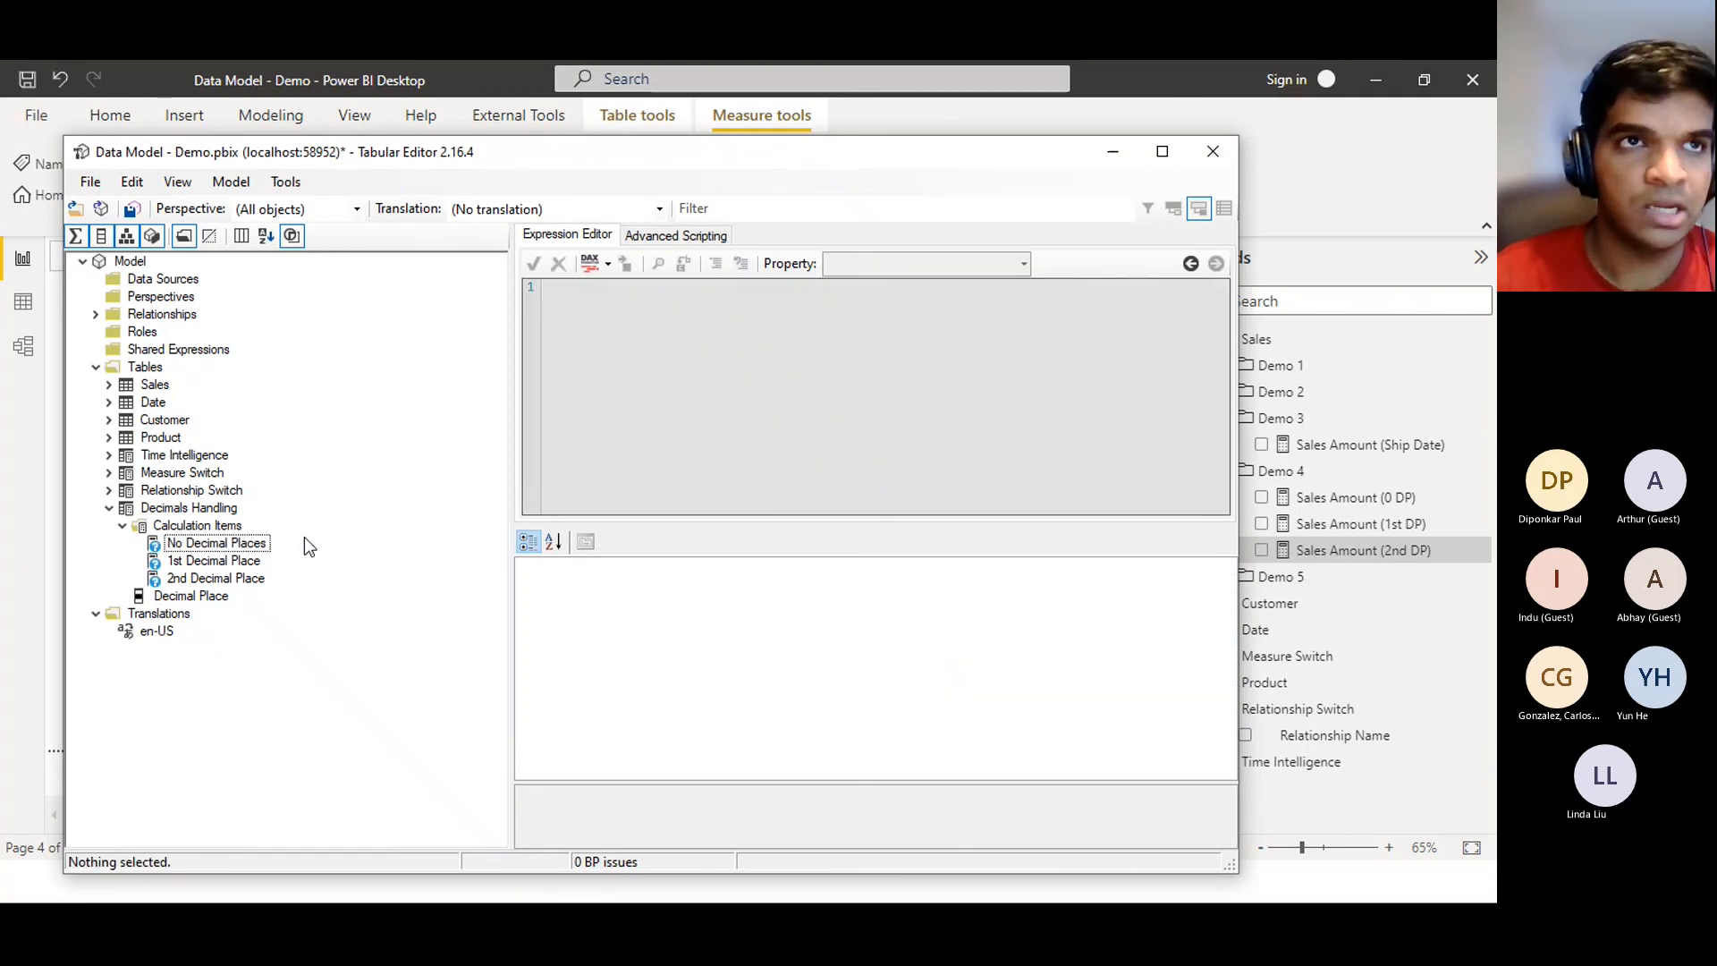
pyautogui.click(231, 546)
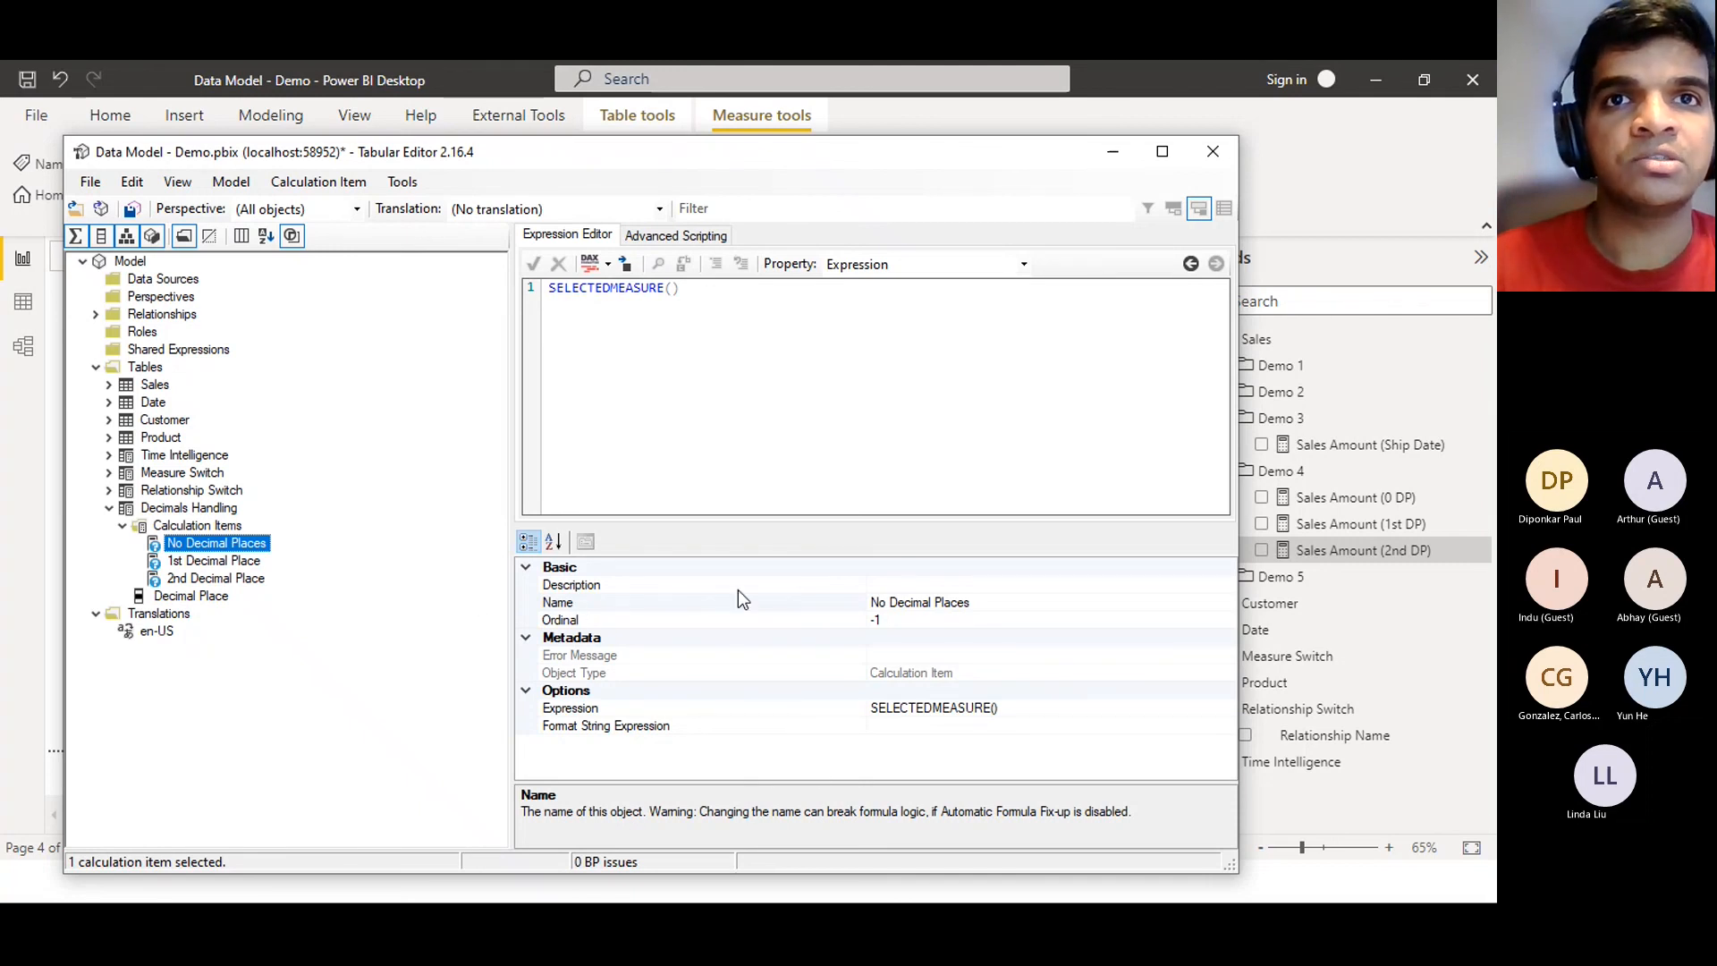
pyautogui.click(599, 726)
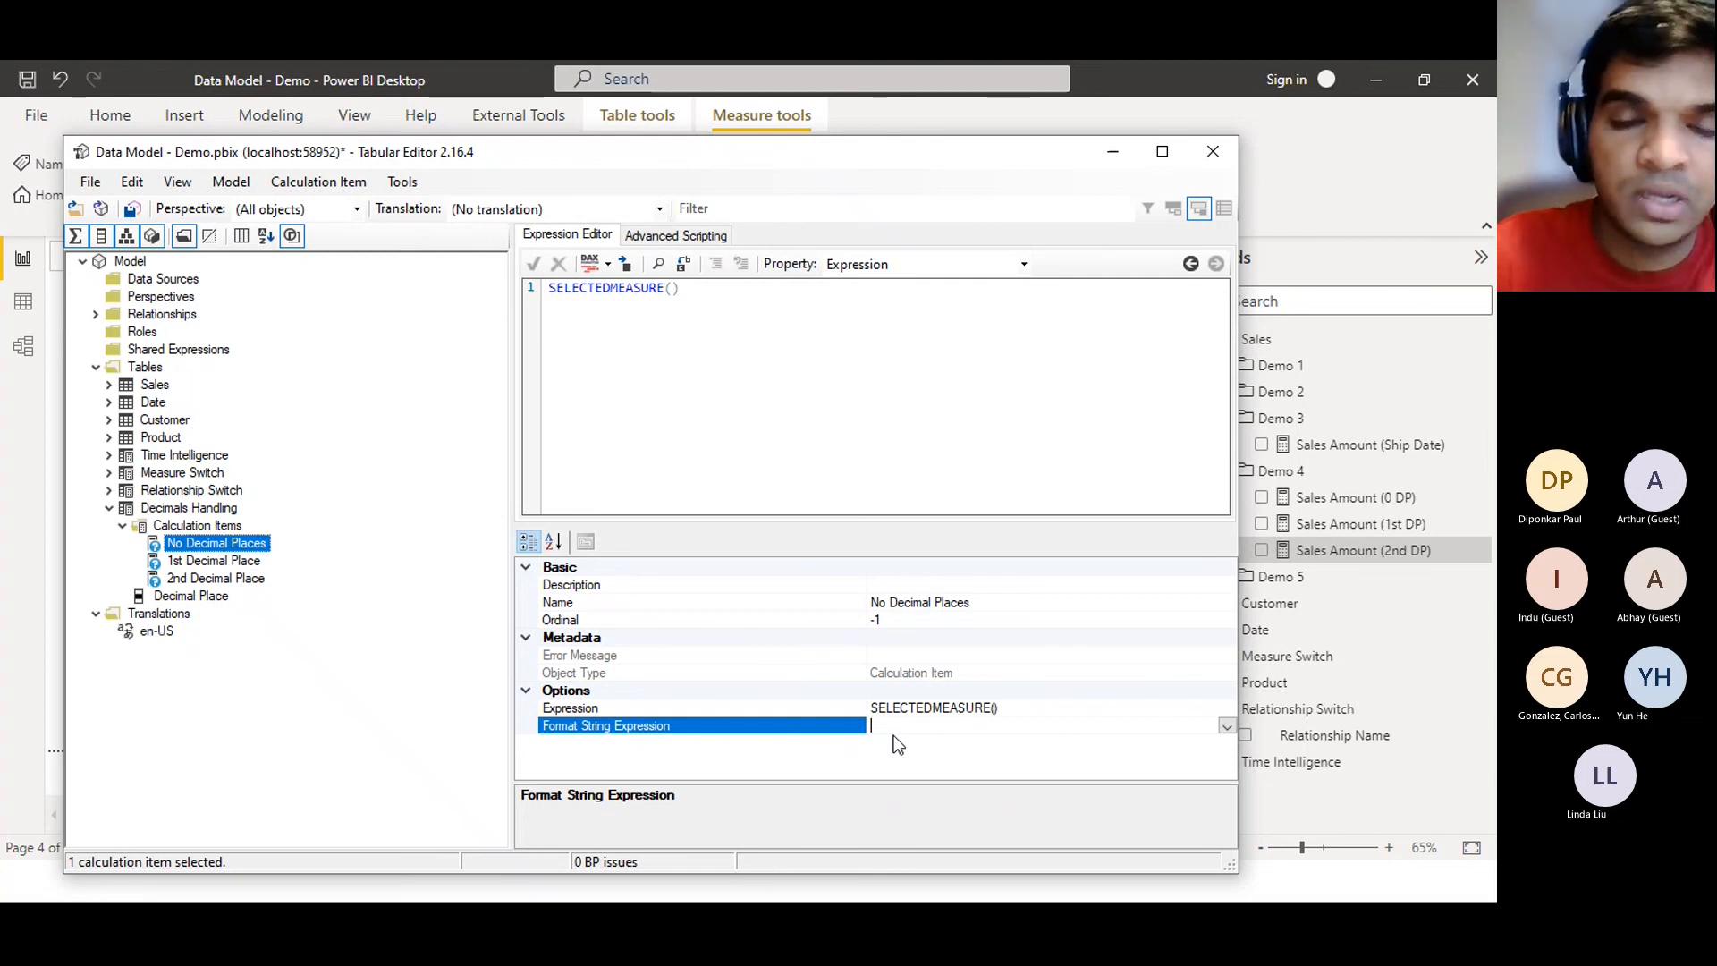
pyautogui.write('""')
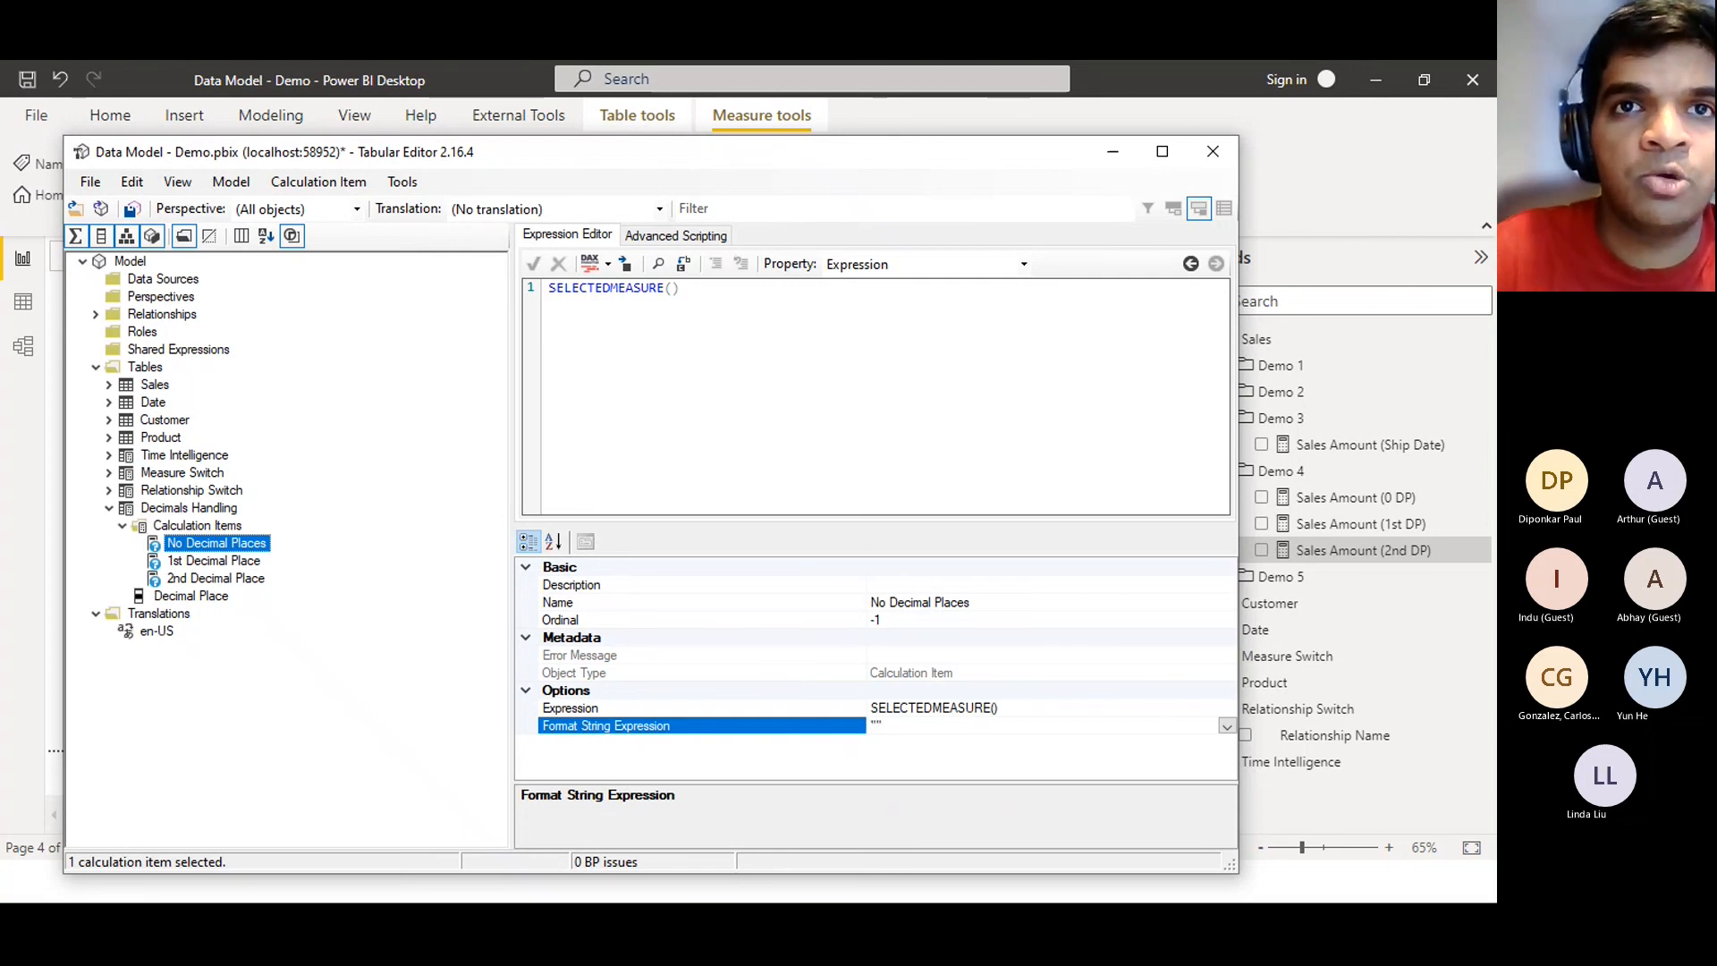
pyautogui.press('Left')
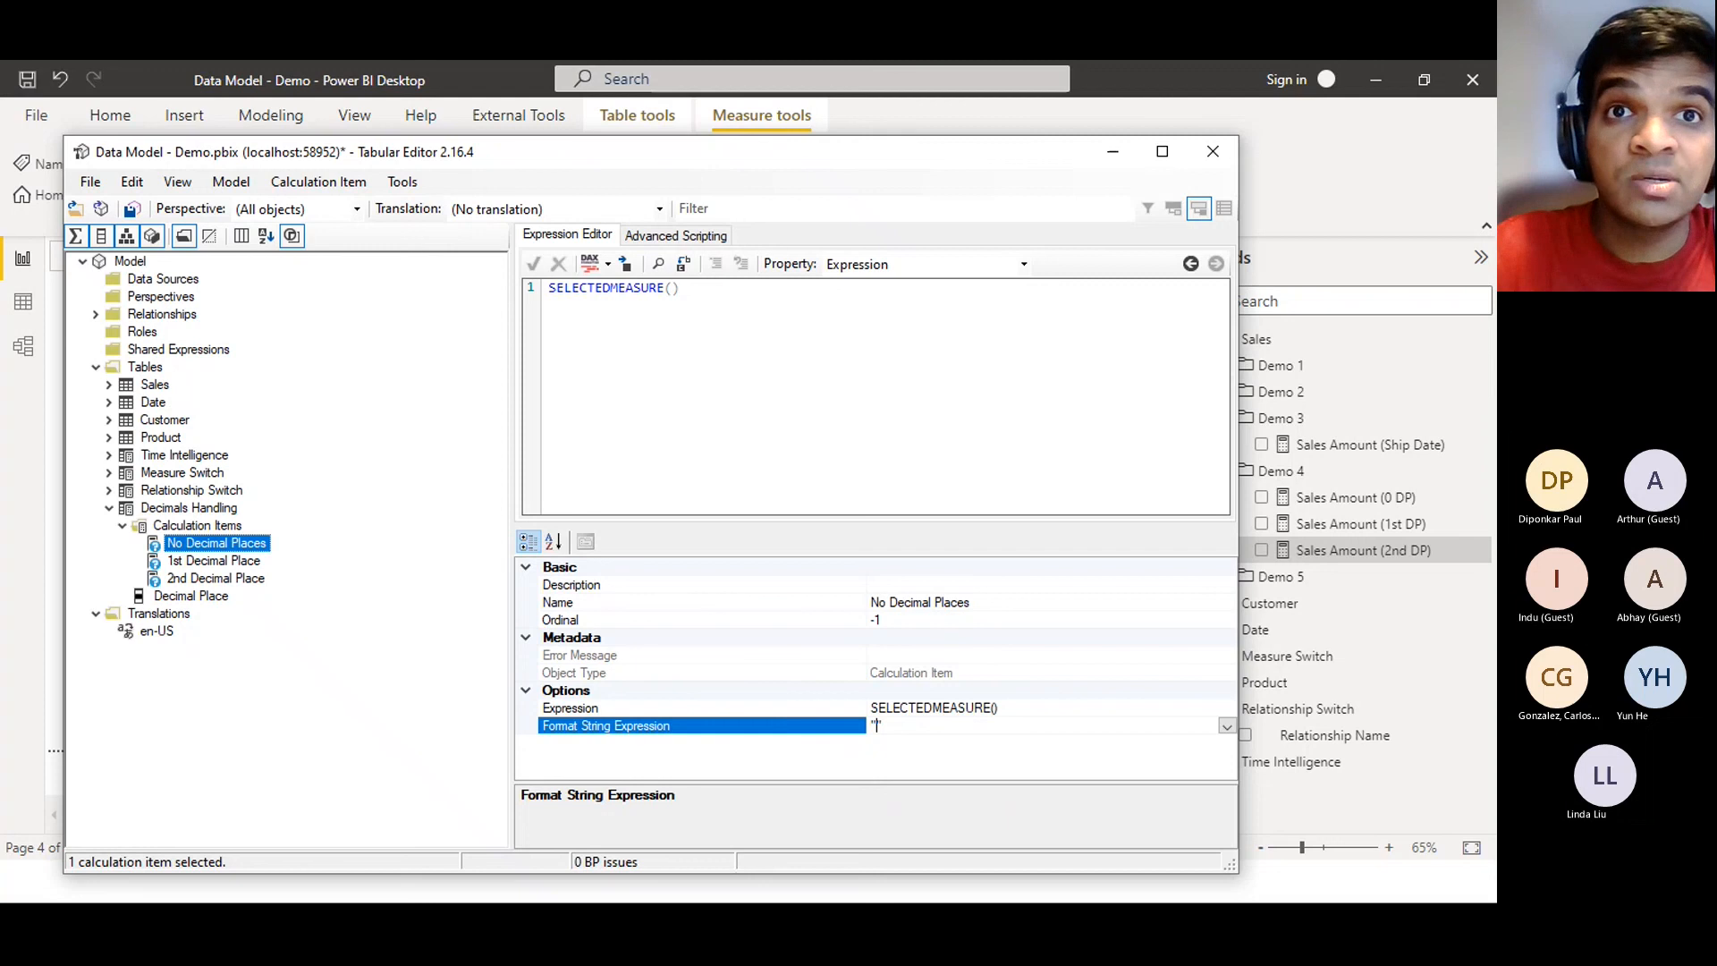
pyautogui.write('0')
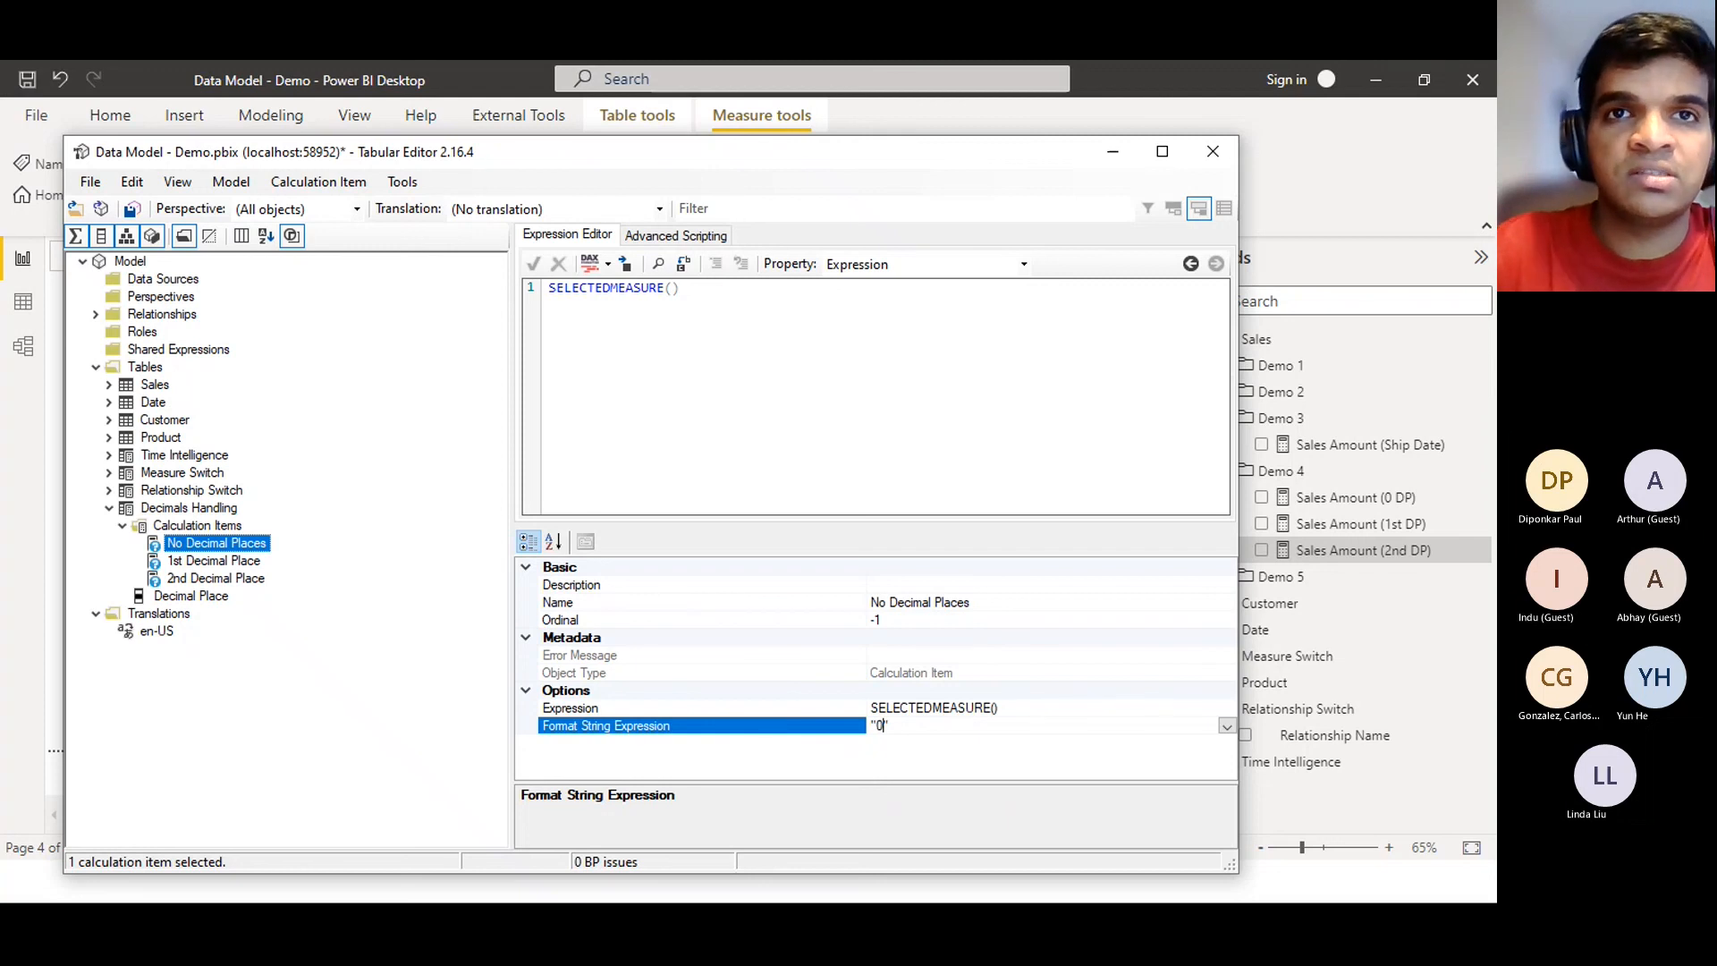
pyautogui.press('BackSpace')
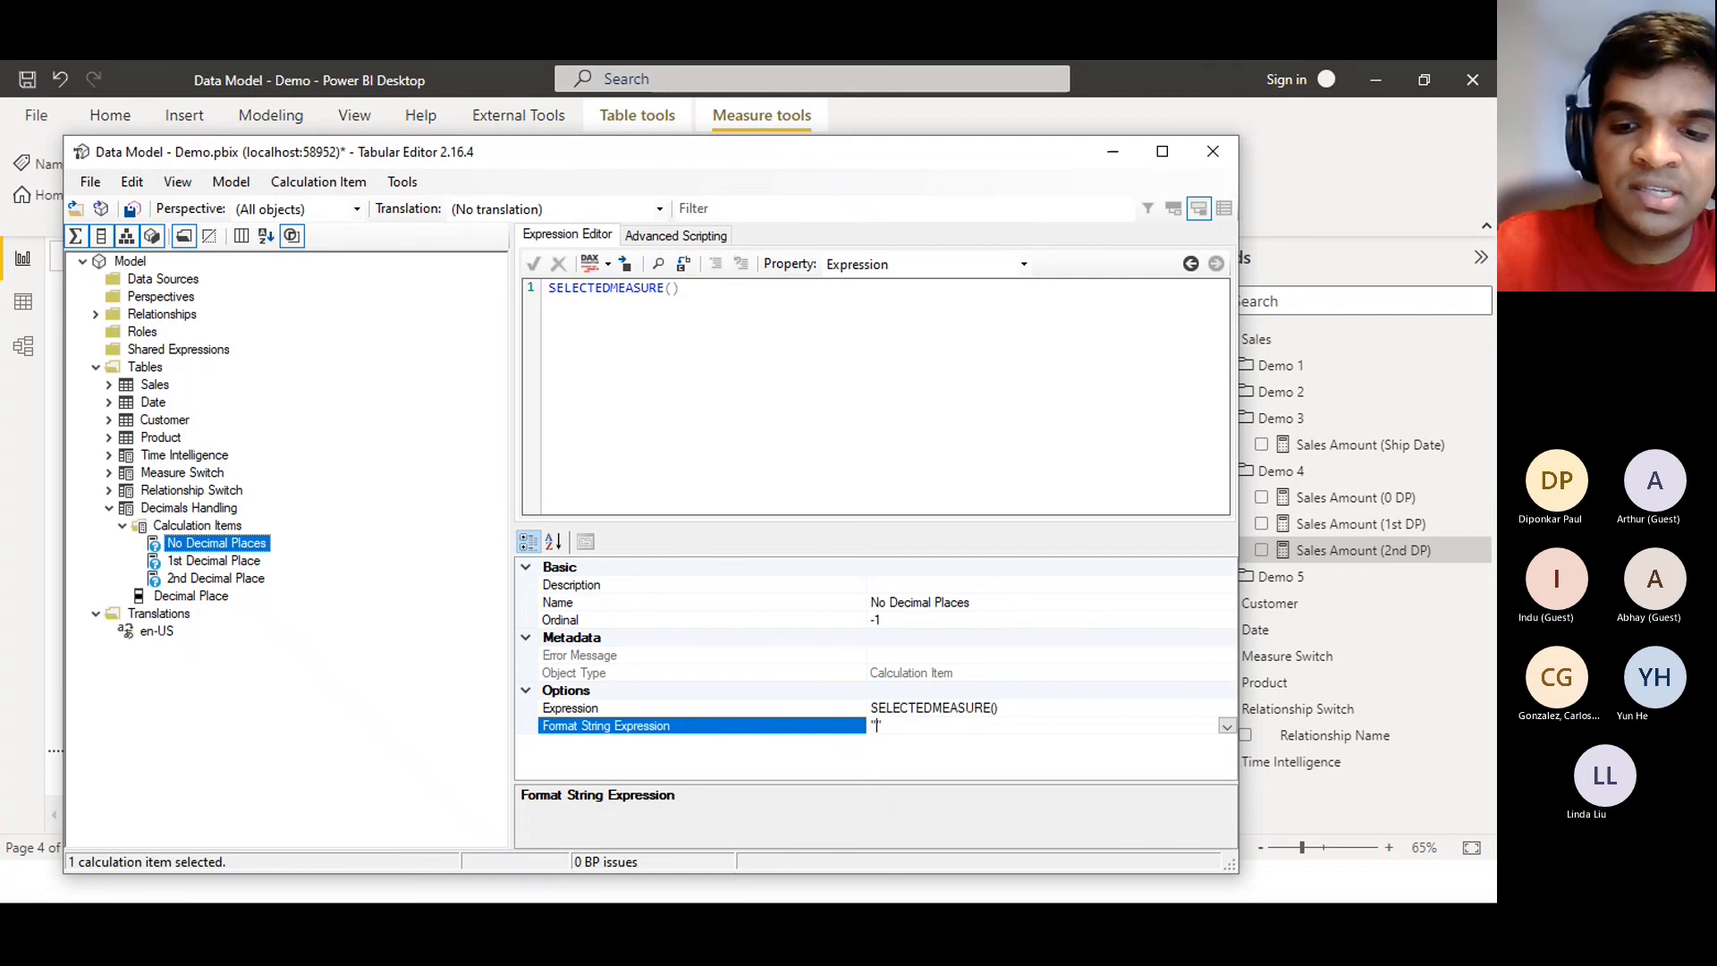
pyautogui.write('0.0')
pyautogui.press('BackSpace')
pyautogui.press('BackSpace')
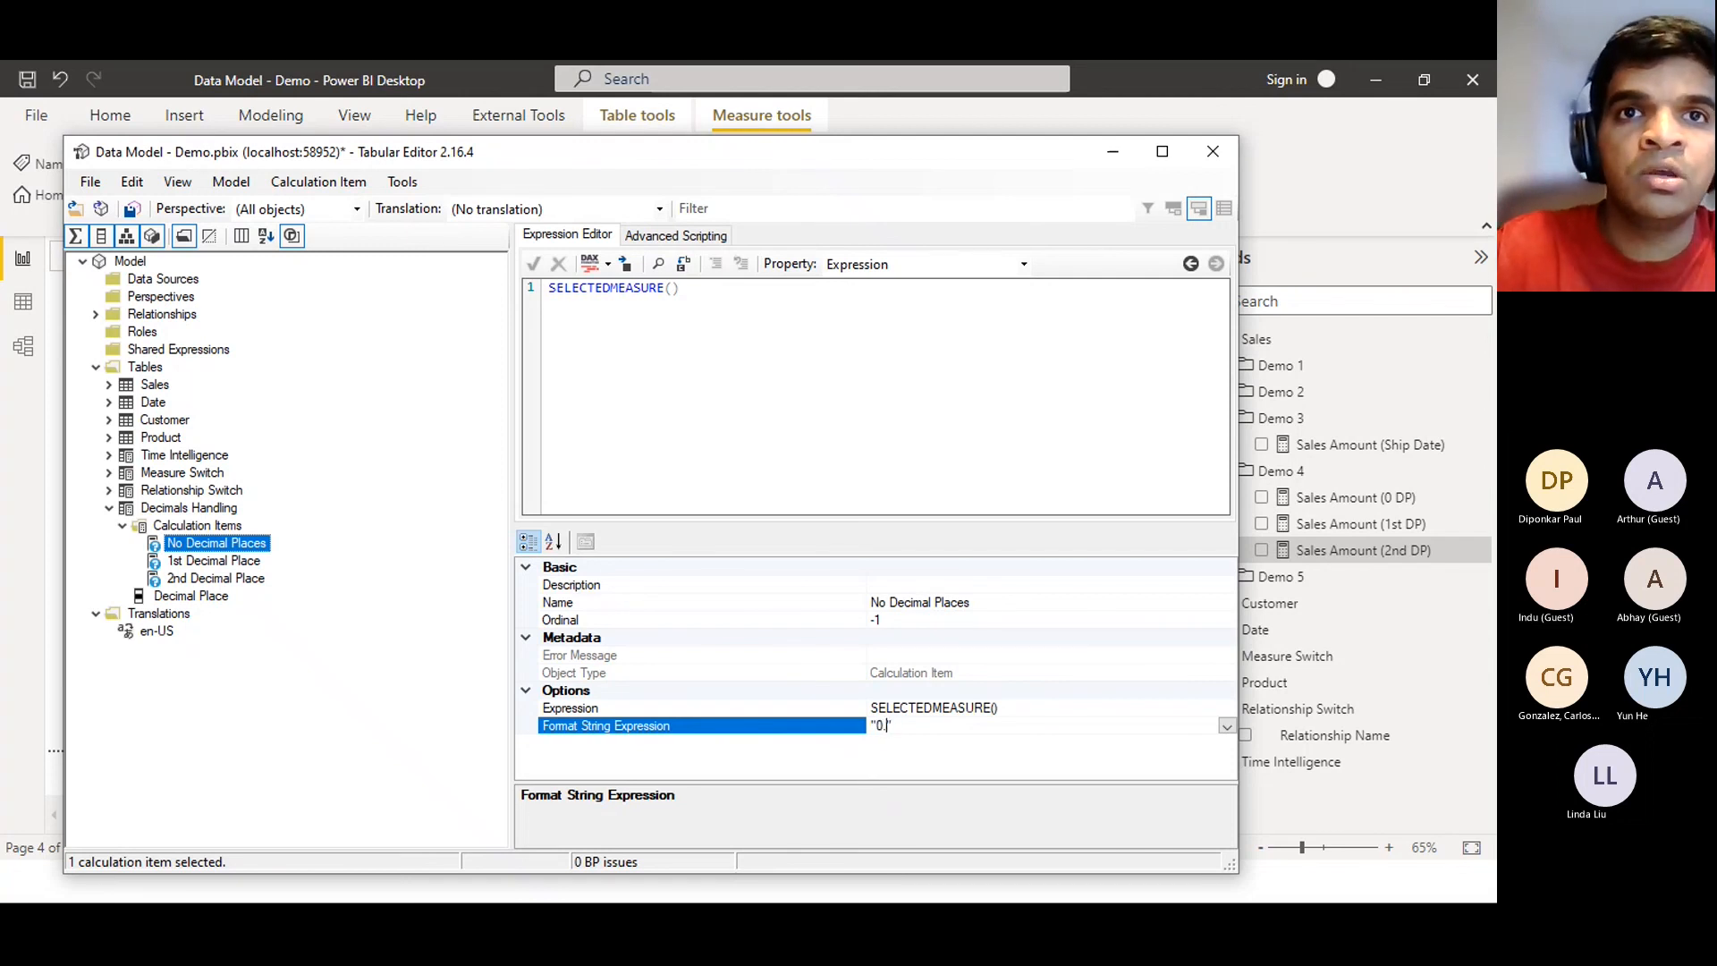
pyautogui.press('BackSpace')
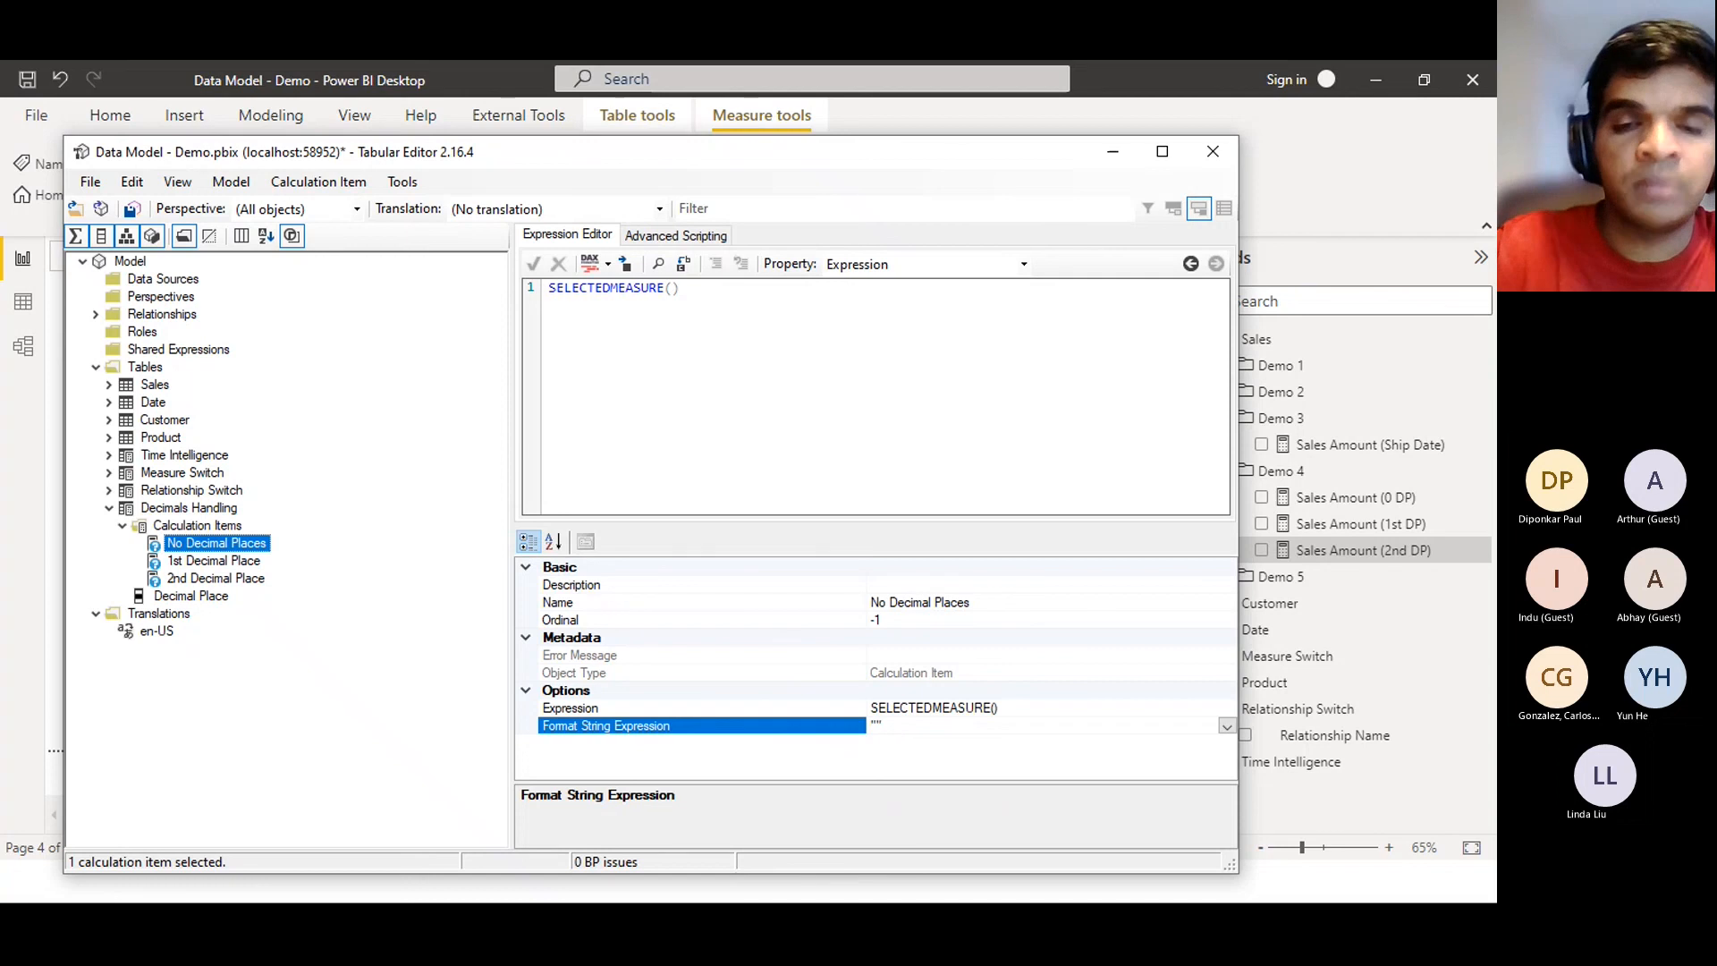
pyautogui.write('0.00')
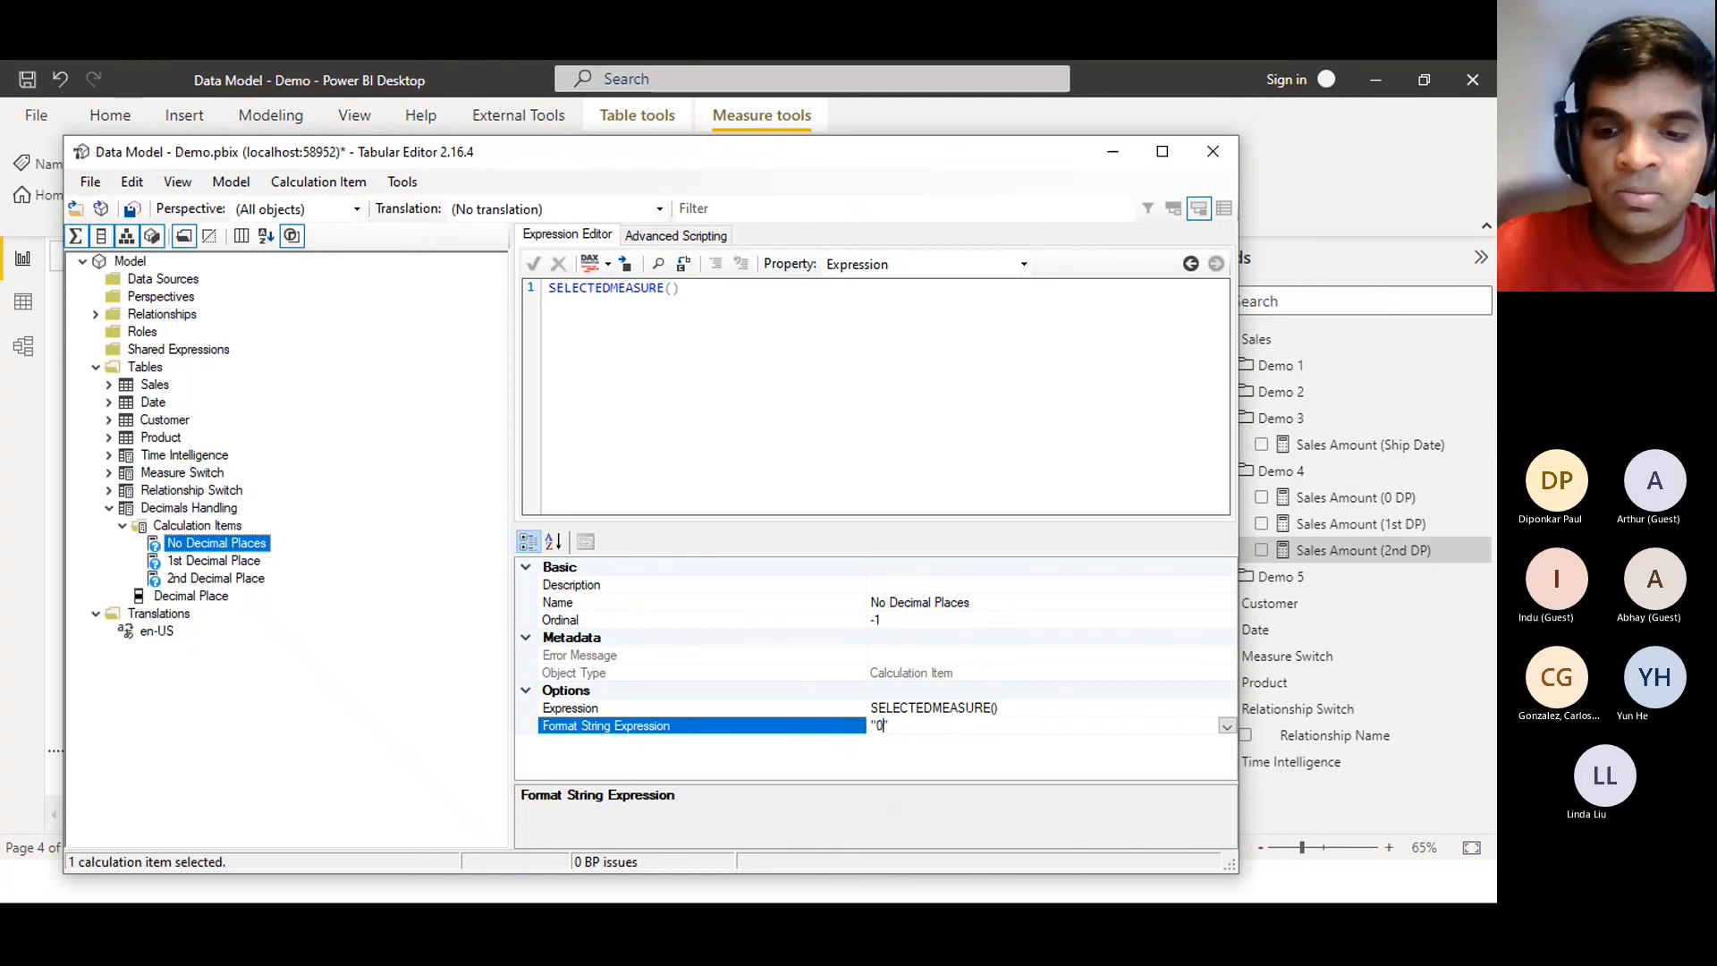
pyautogui.press('BackSpace')
pyautogui.press('BackSpace')
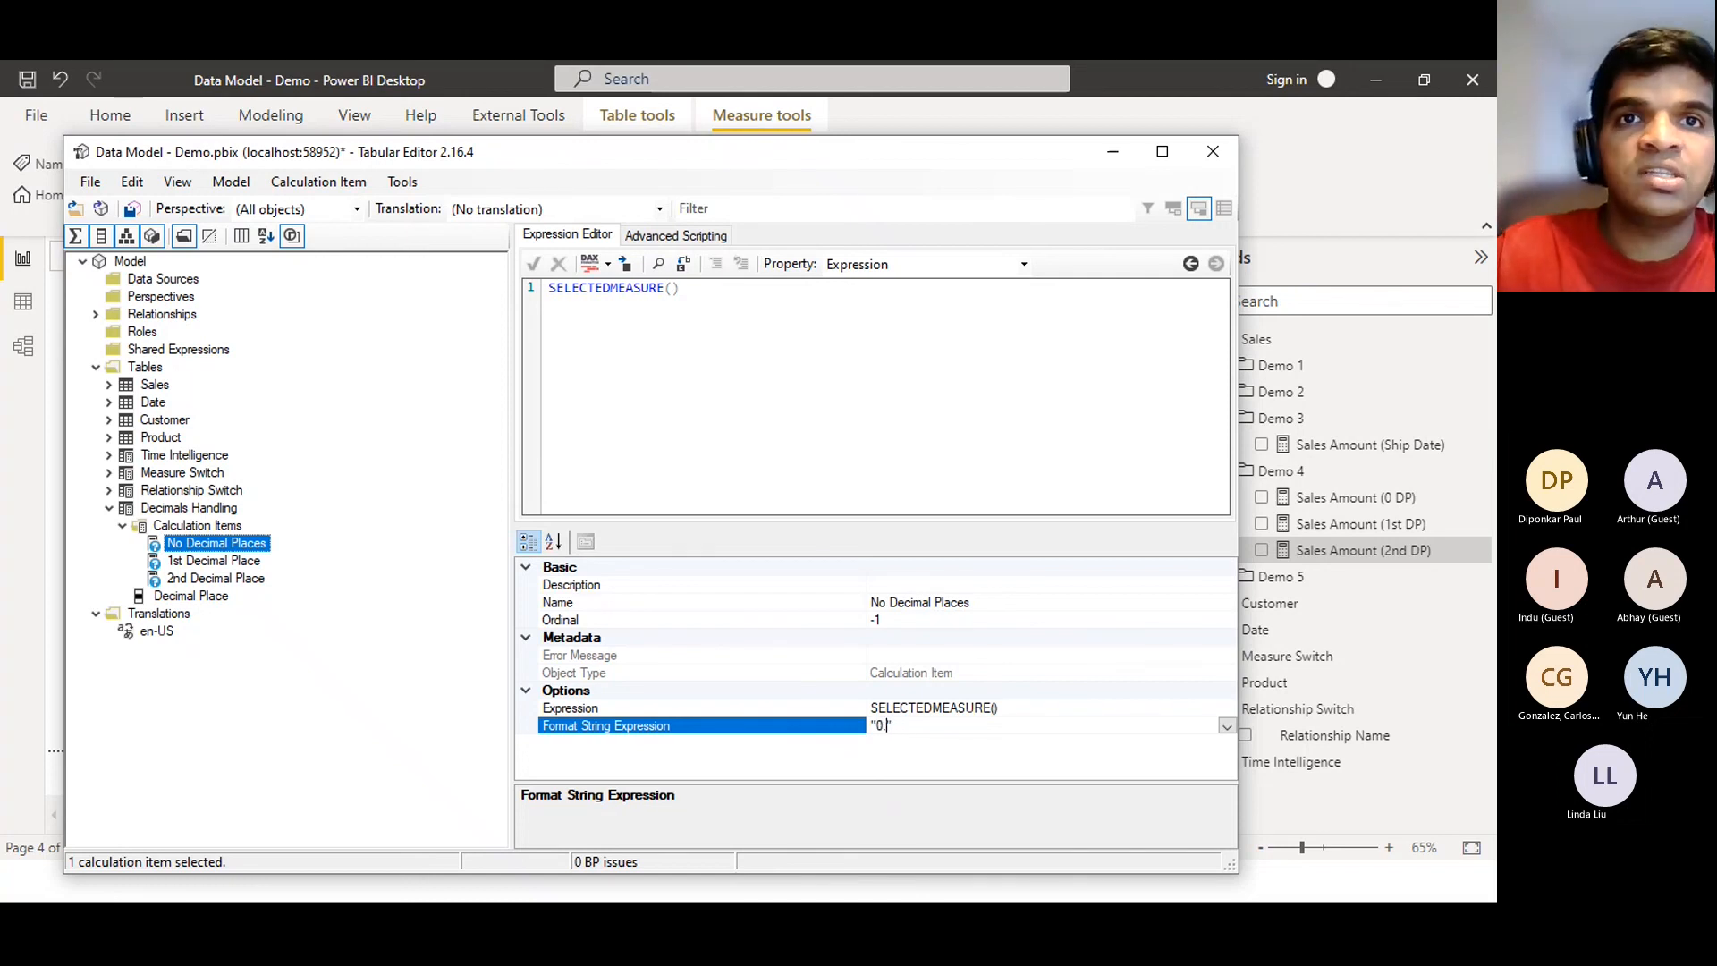
pyautogui.press('BackSpace')
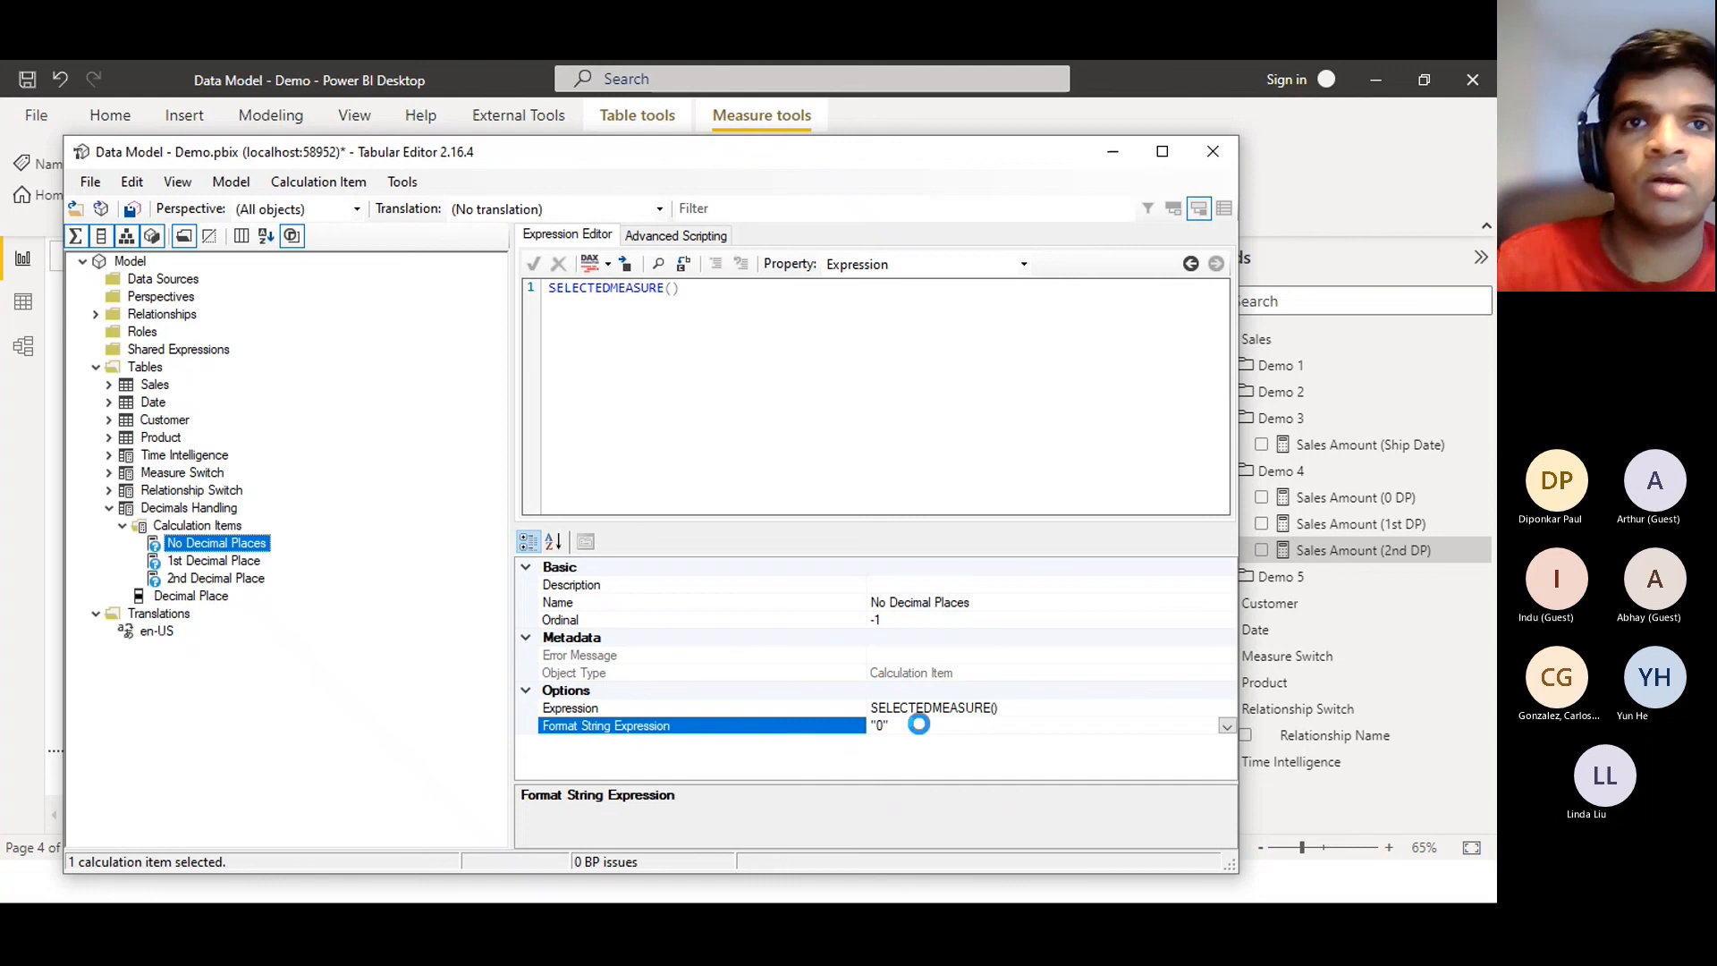
pyautogui.hotkey('ctrl', 's')
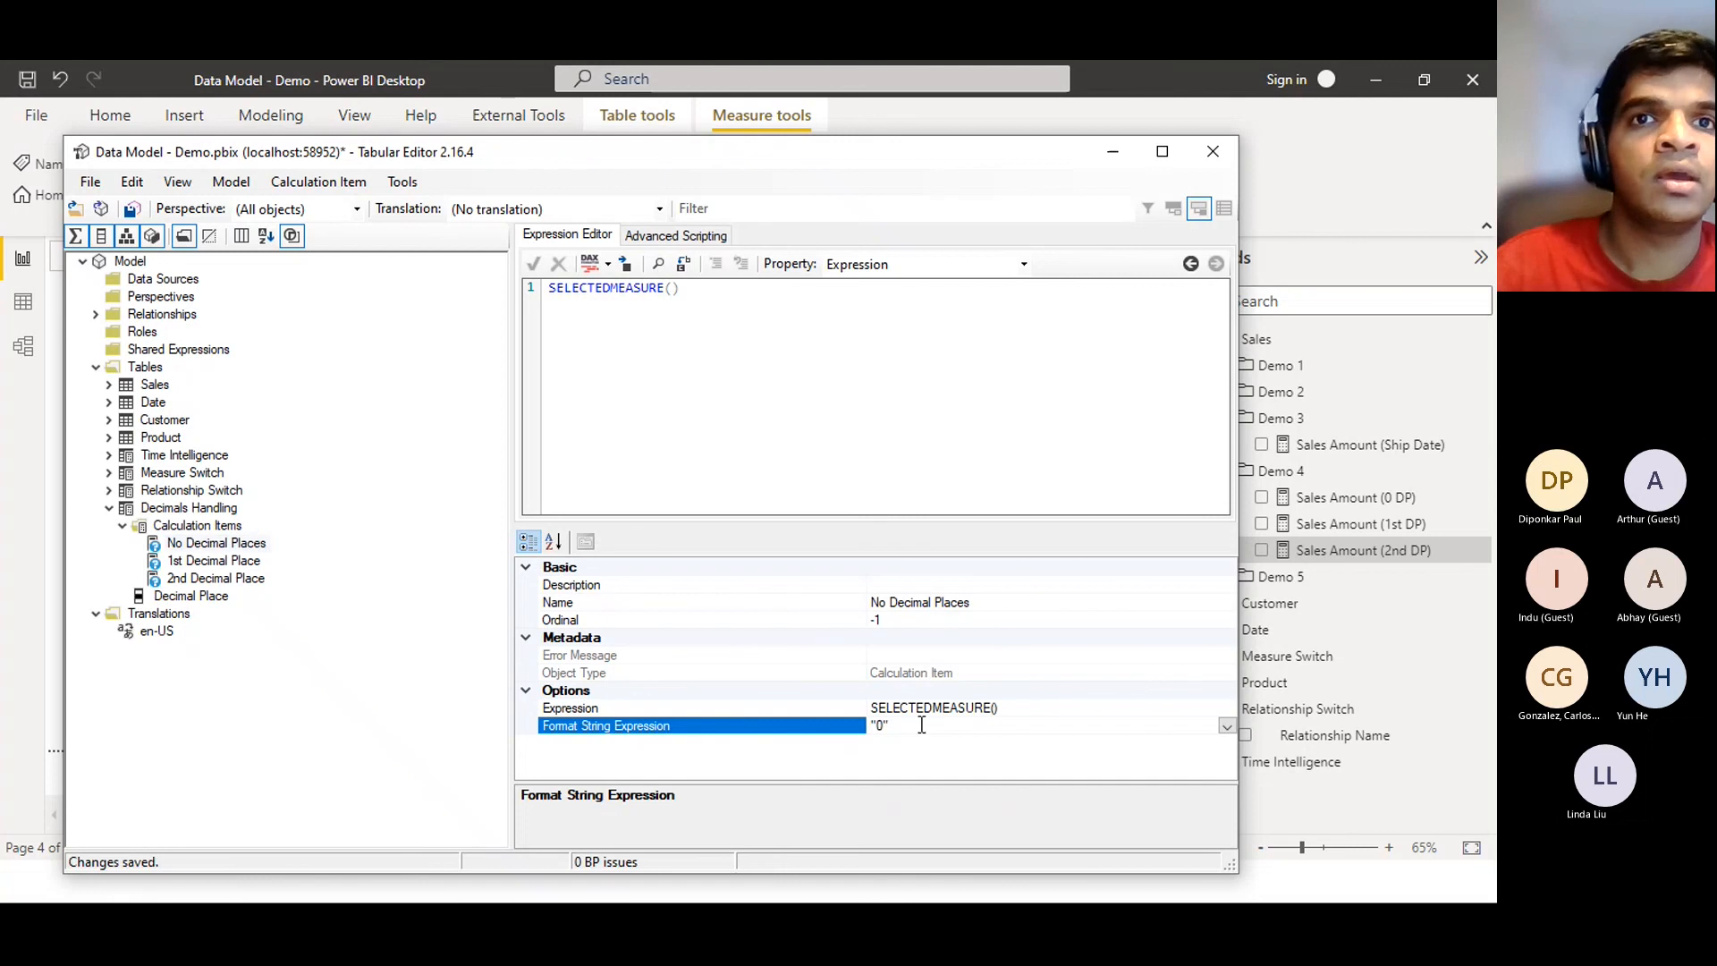
# Give the 1st Decimal Place item the format string "0.0"
pyautogui.click(213, 561)
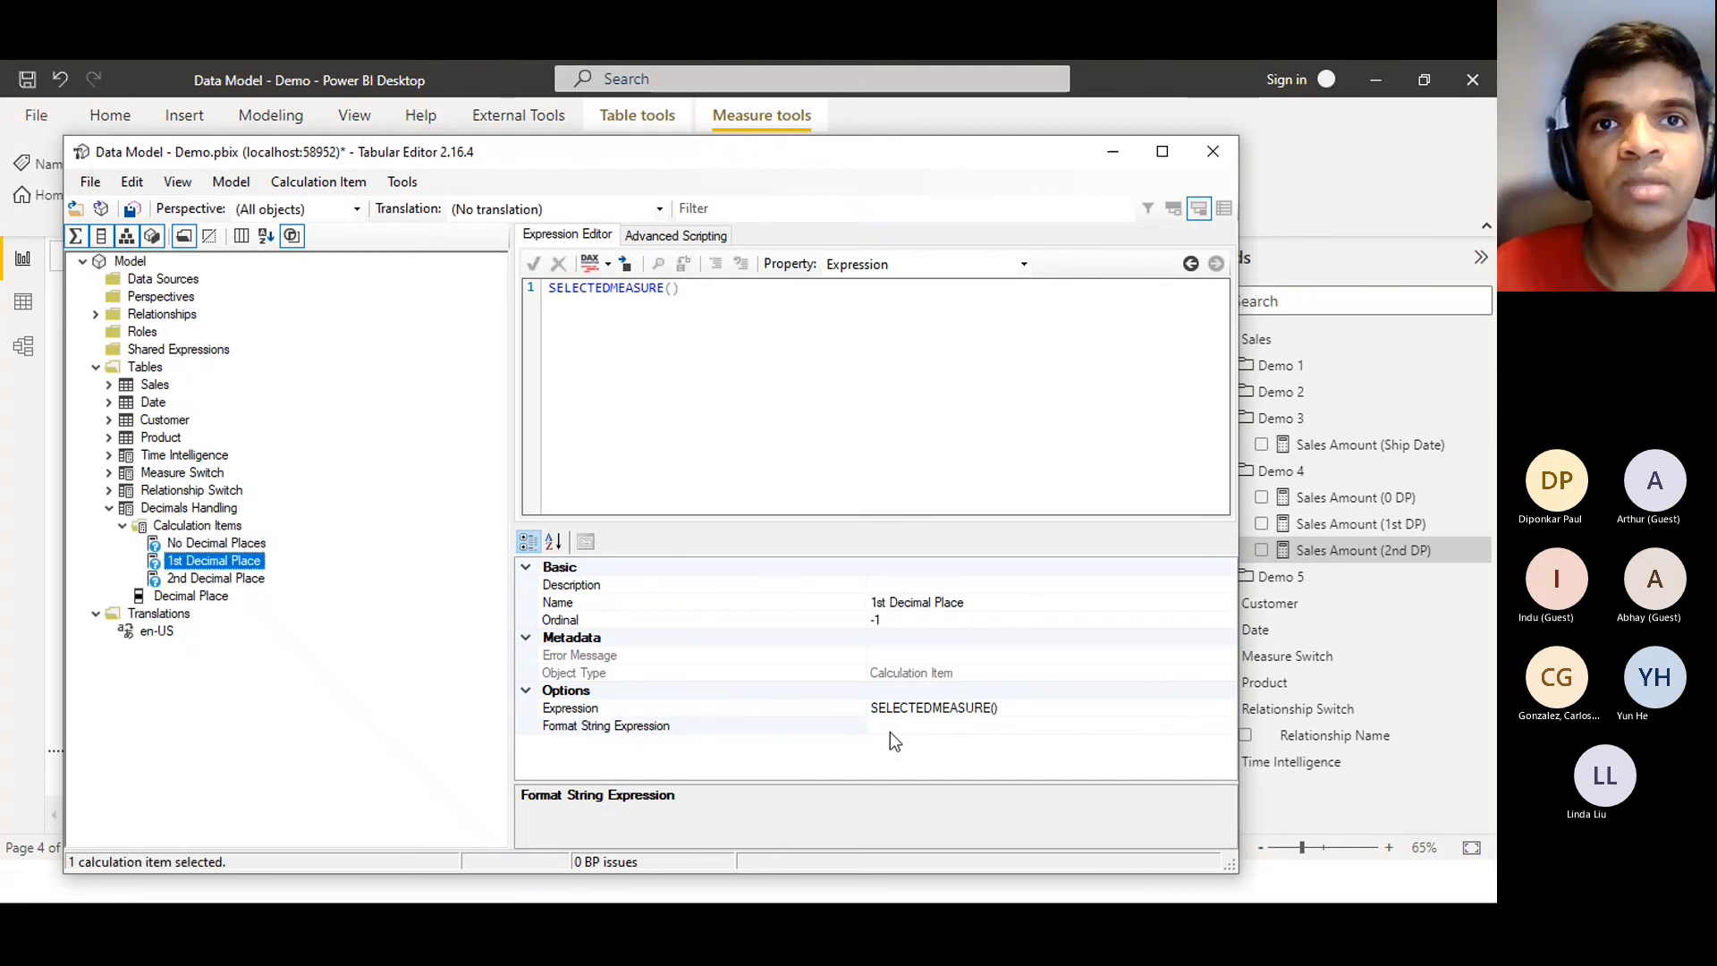
pyautogui.click(889, 732)
pyautogui.write('""0.0')
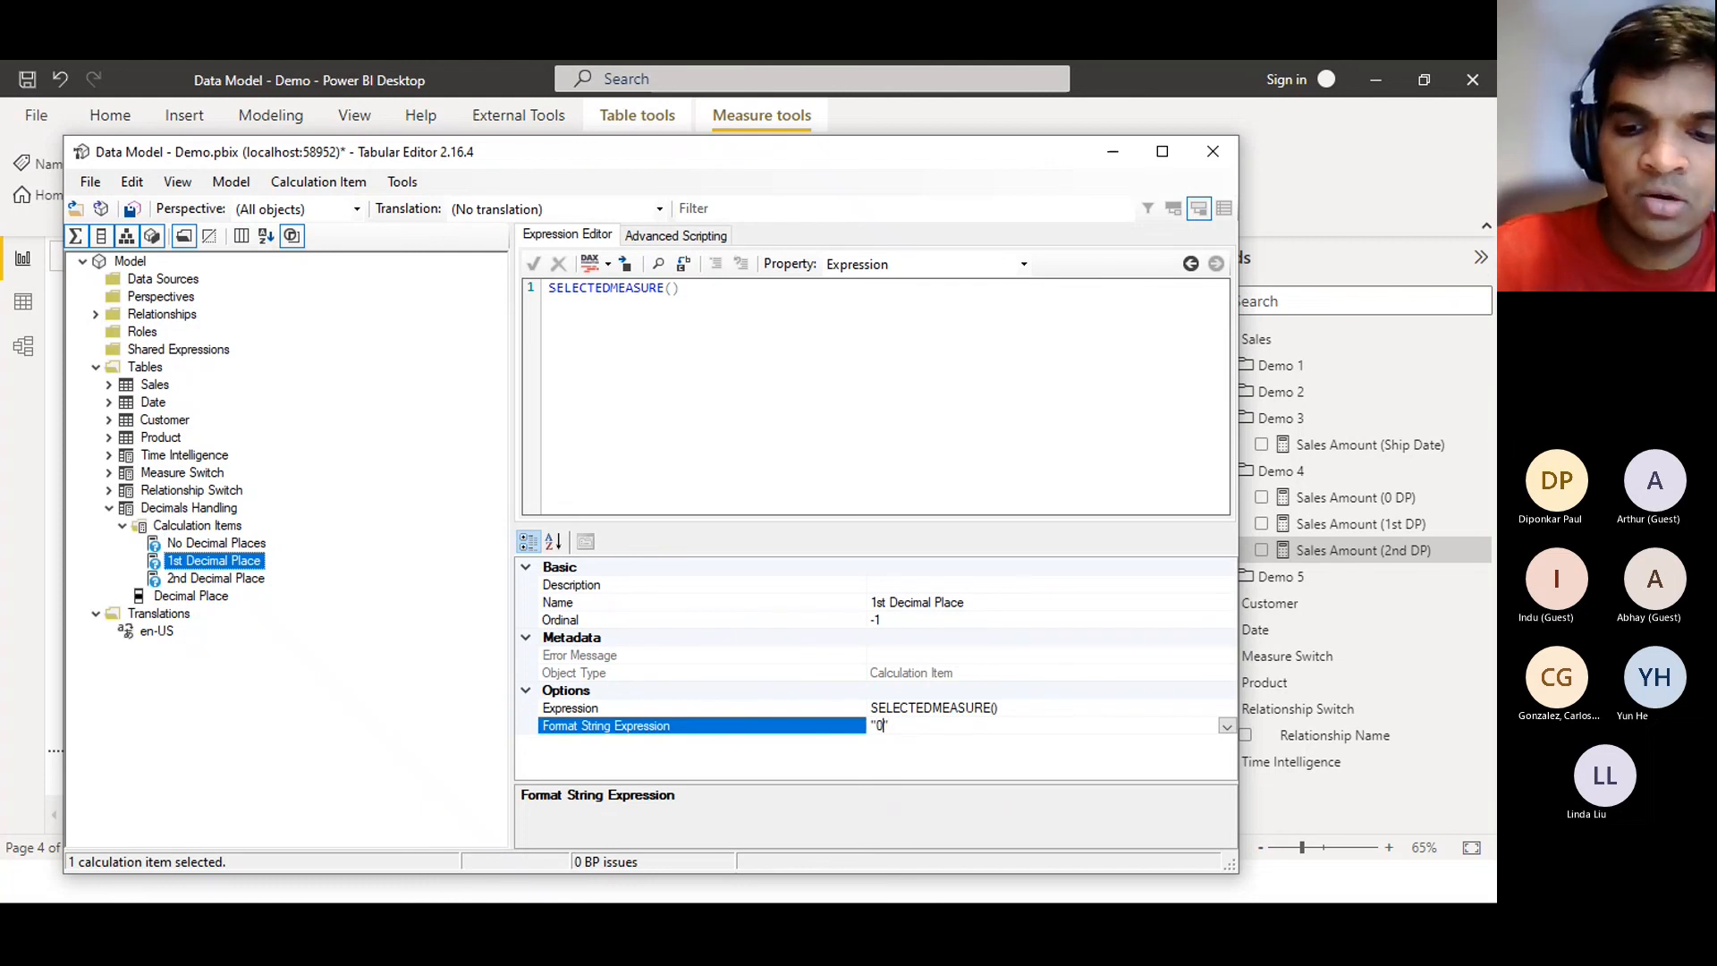
pyautogui.hotkey('ctrl', 's')
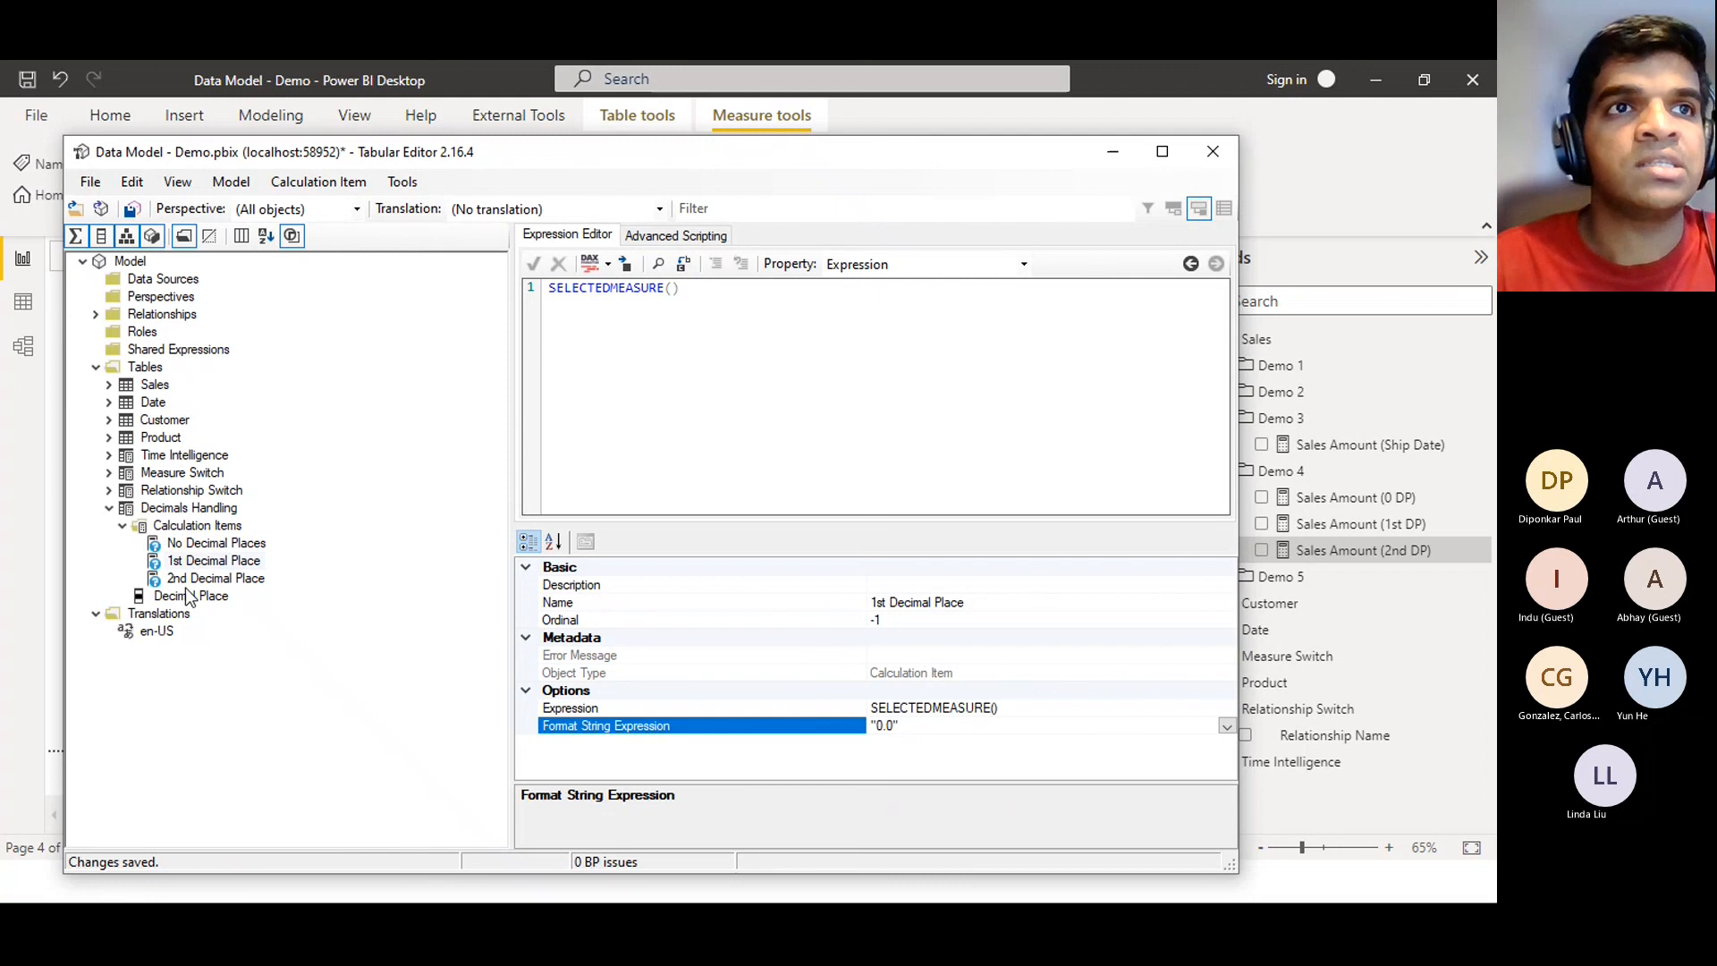
# Give the 2nd Decimal Place item the format string "0.00" and save the model
pyautogui.click(215, 578)
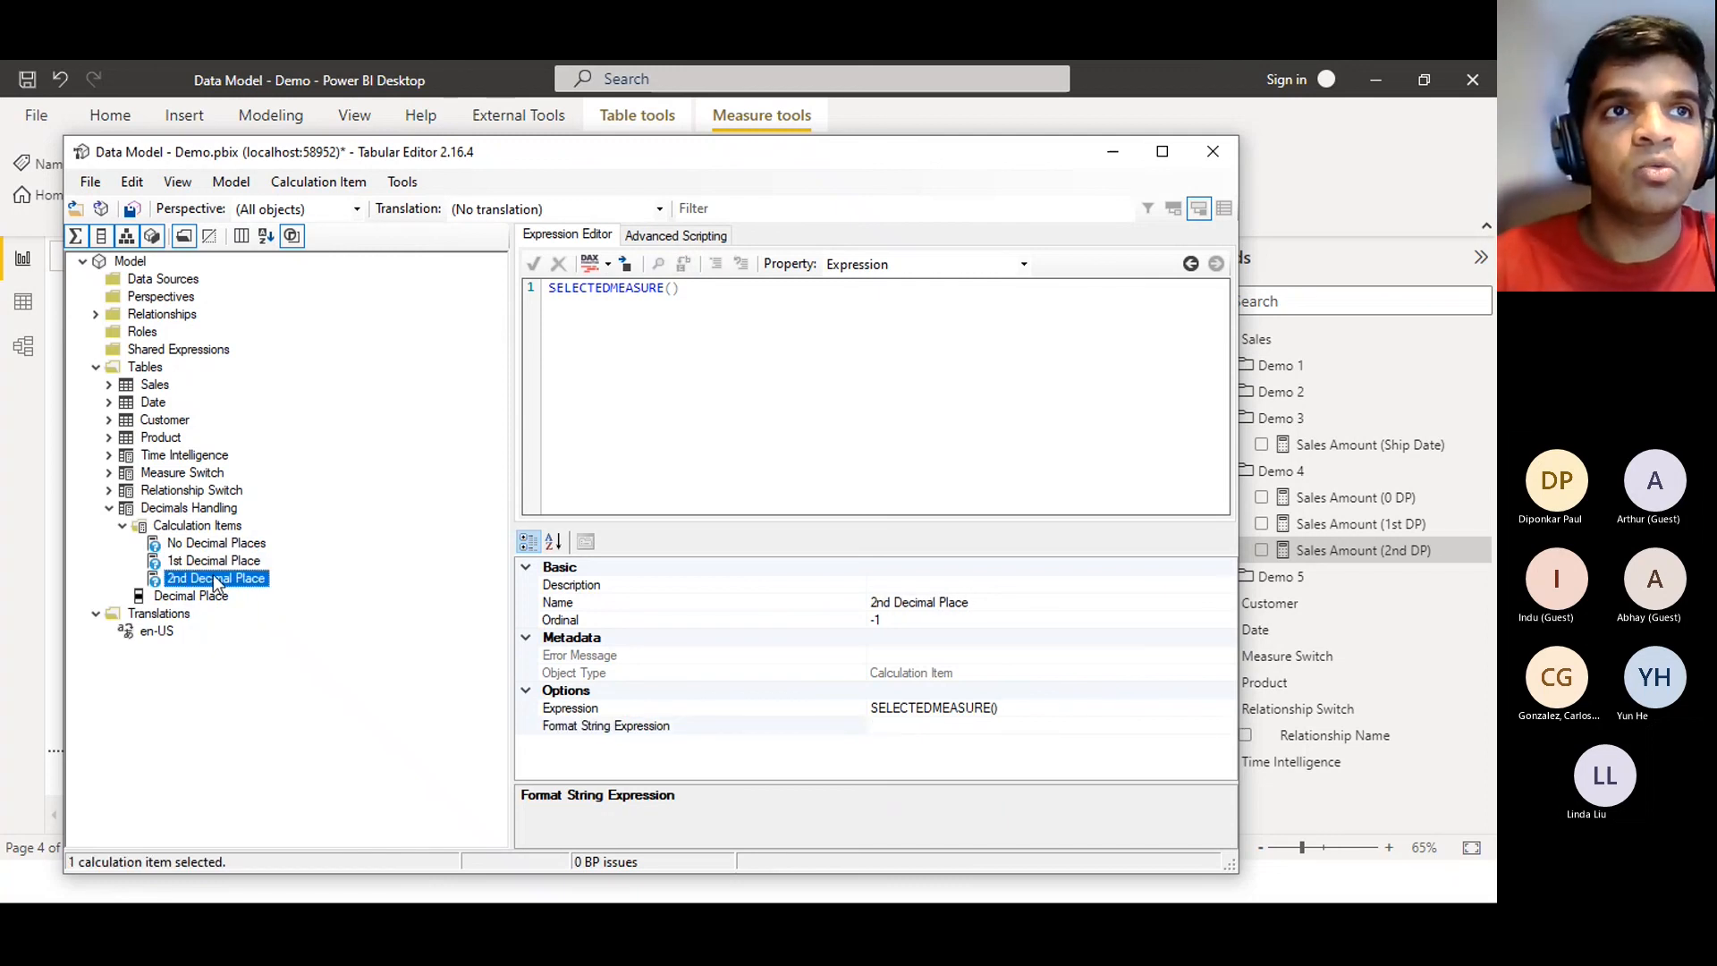
pyautogui.click(910, 727)
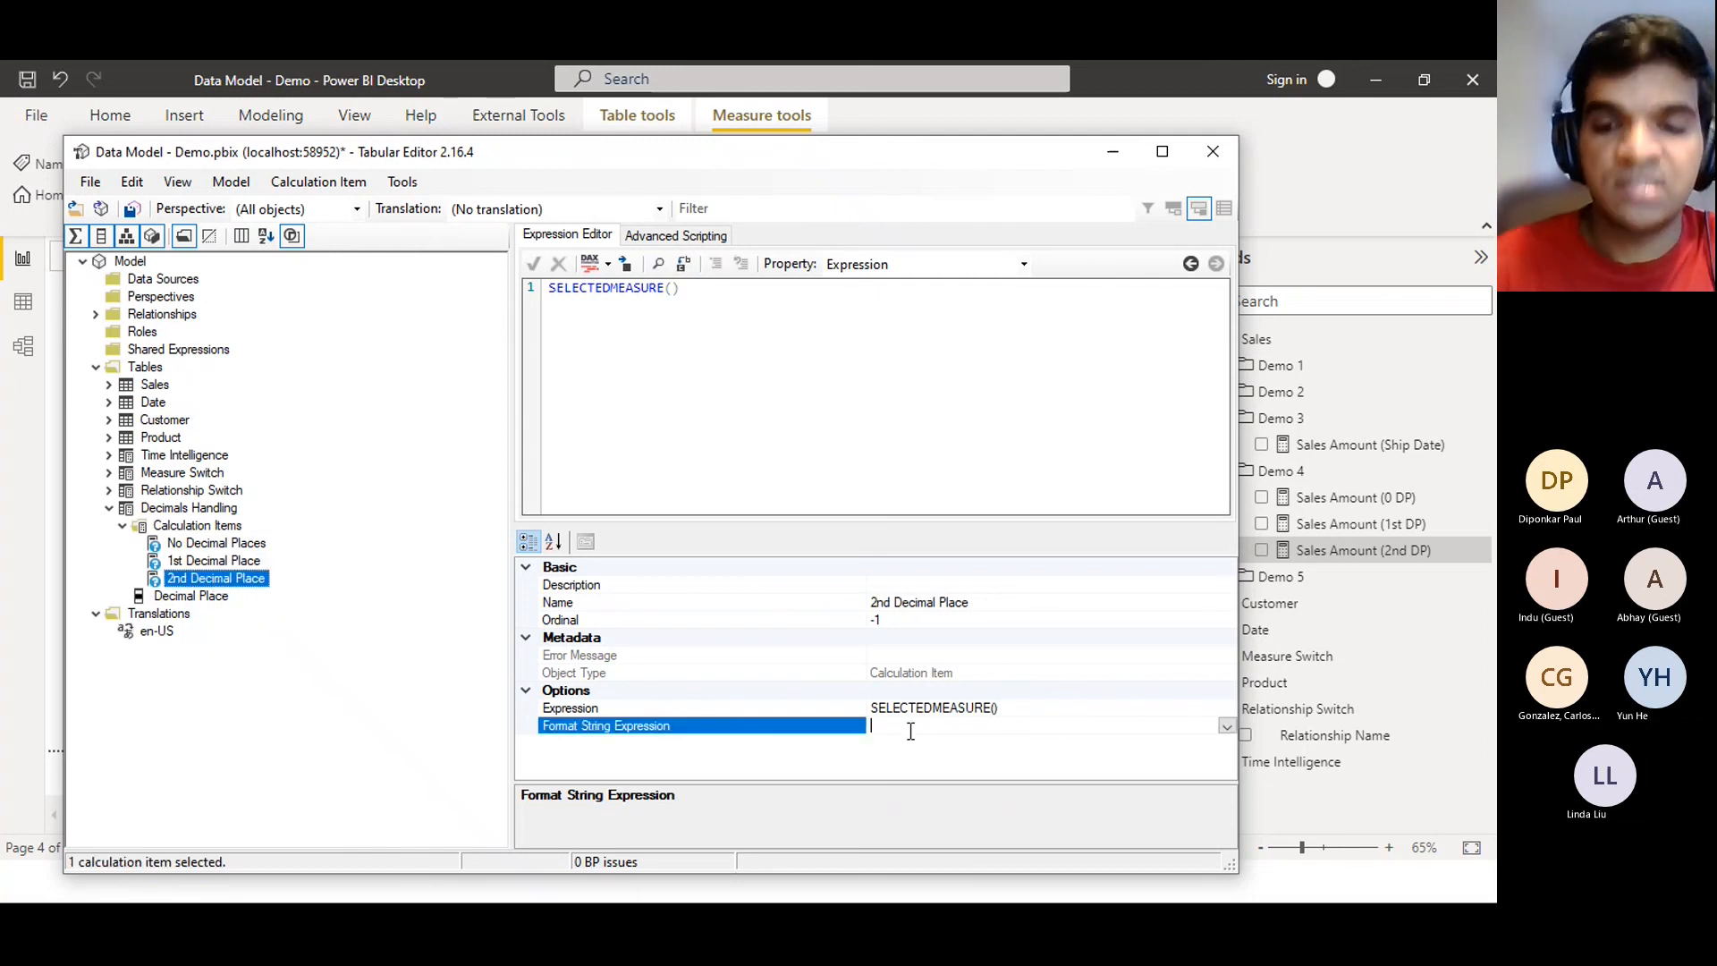
pyautogui.write('"0.00')
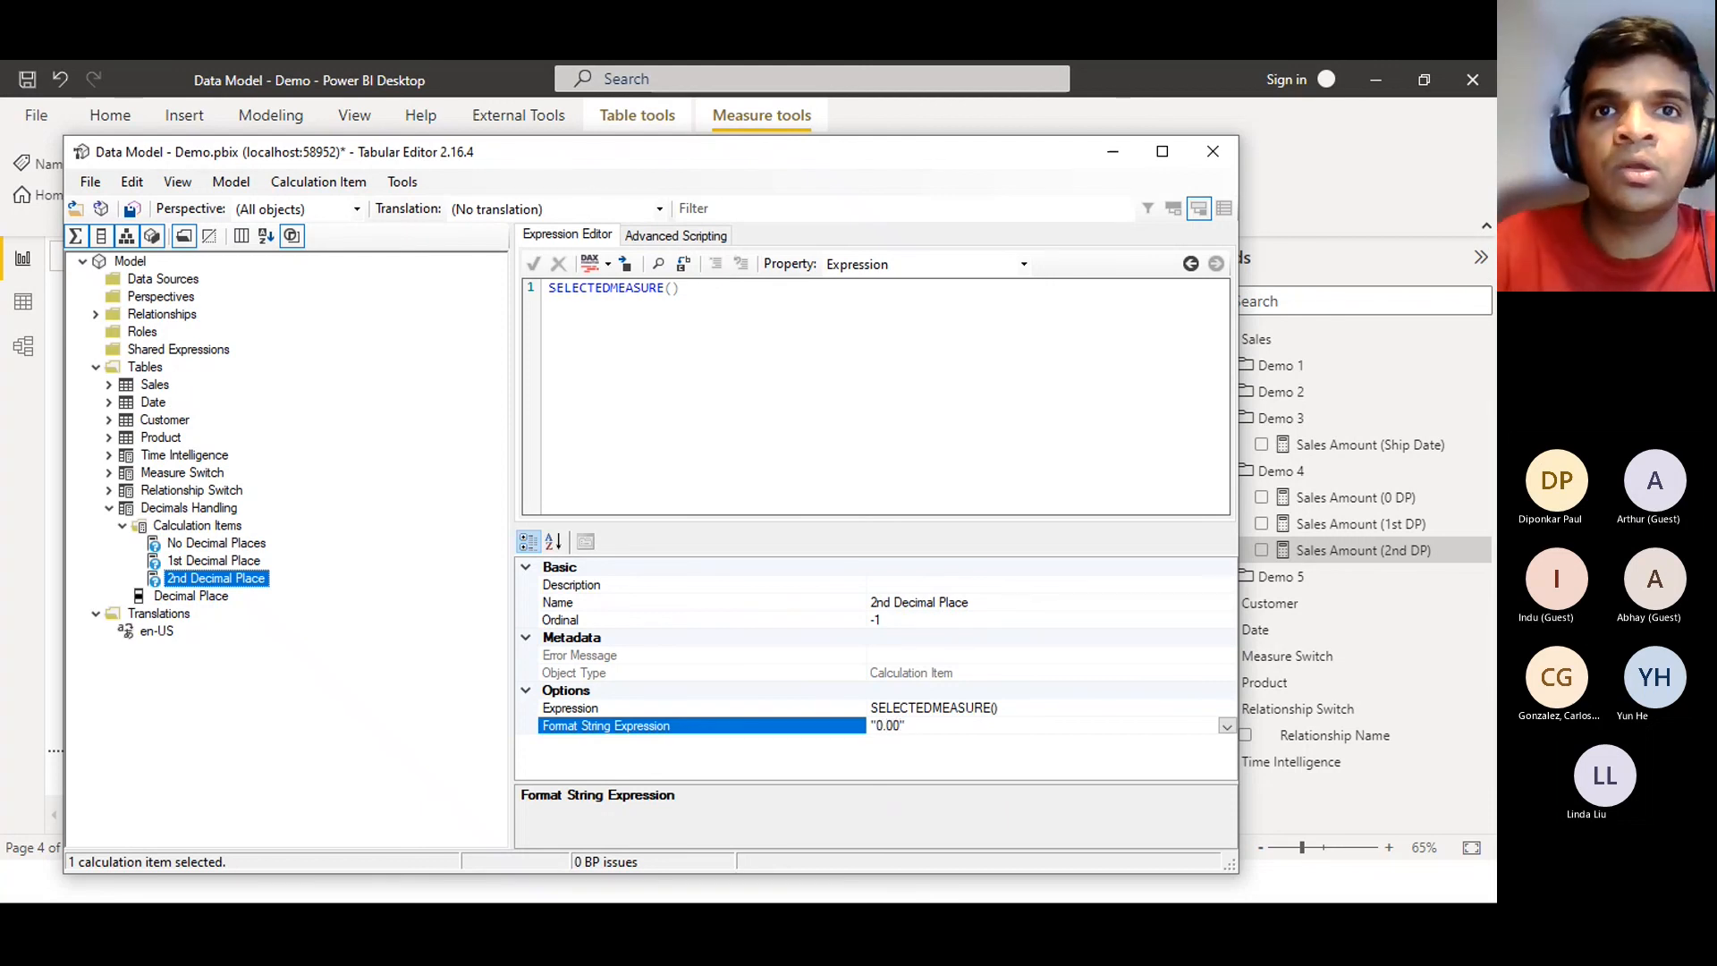
pyautogui.press('Return')
pyautogui.click(131, 211)
pyautogui.click(132, 211)
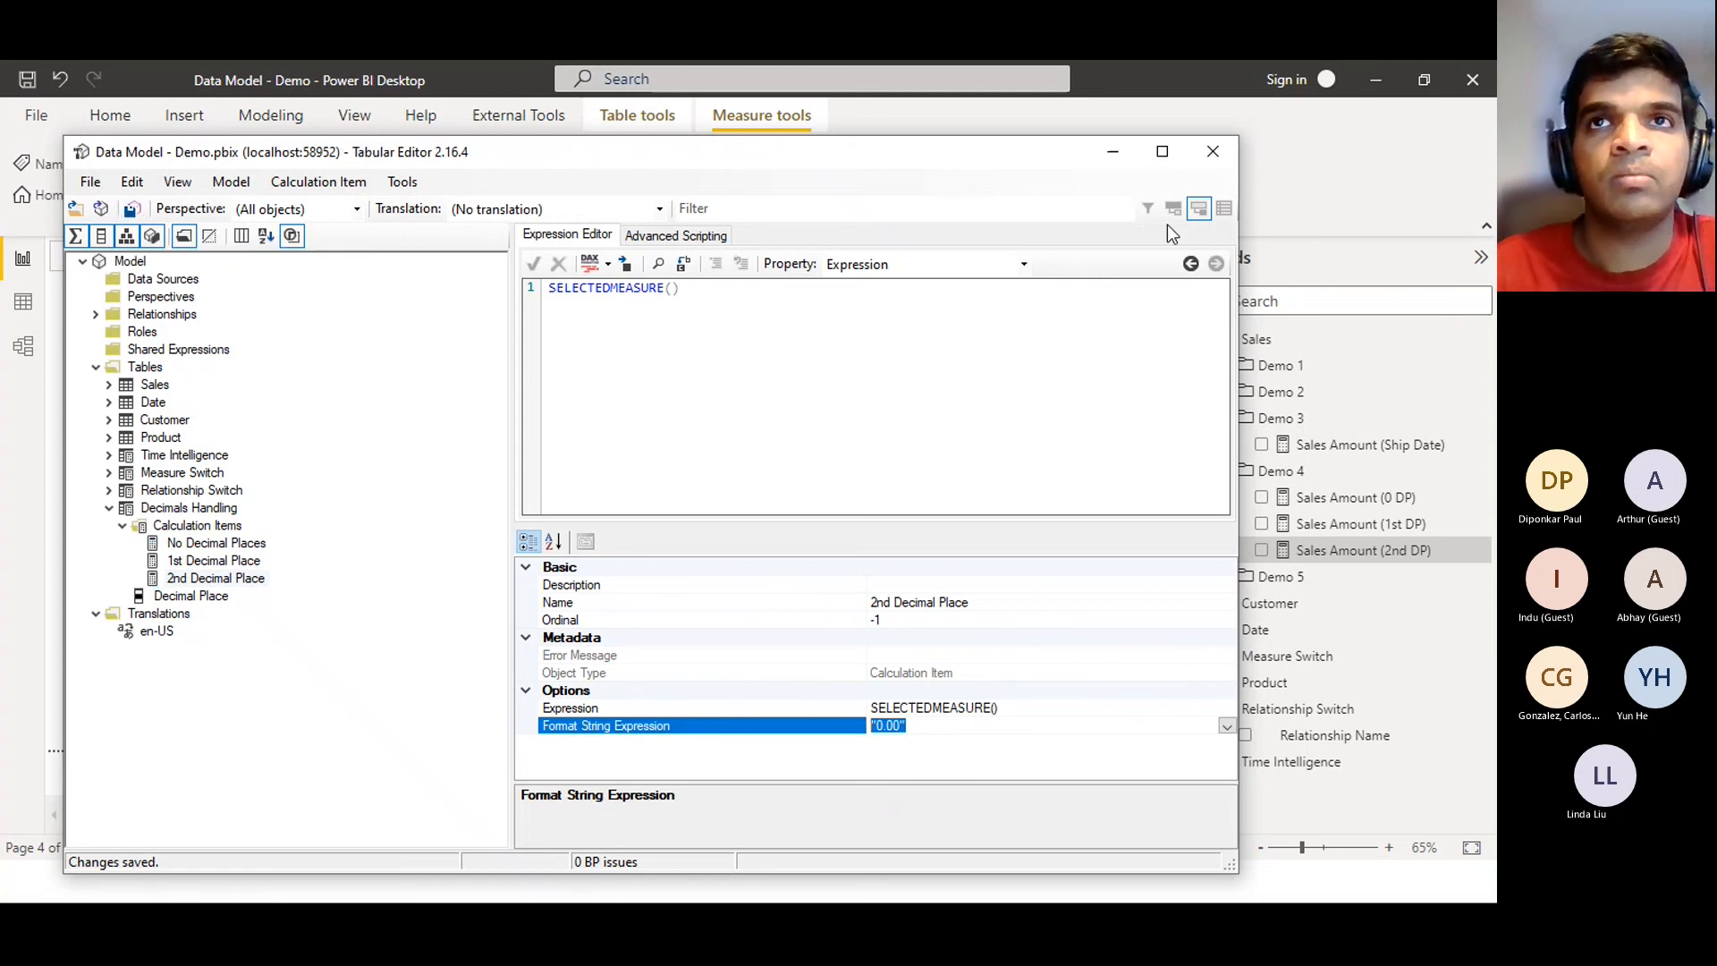
# Minimize Tabular Editor and refresh the Demo 4 report's data in Power BI Desktop
pyautogui.click(1111, 158)
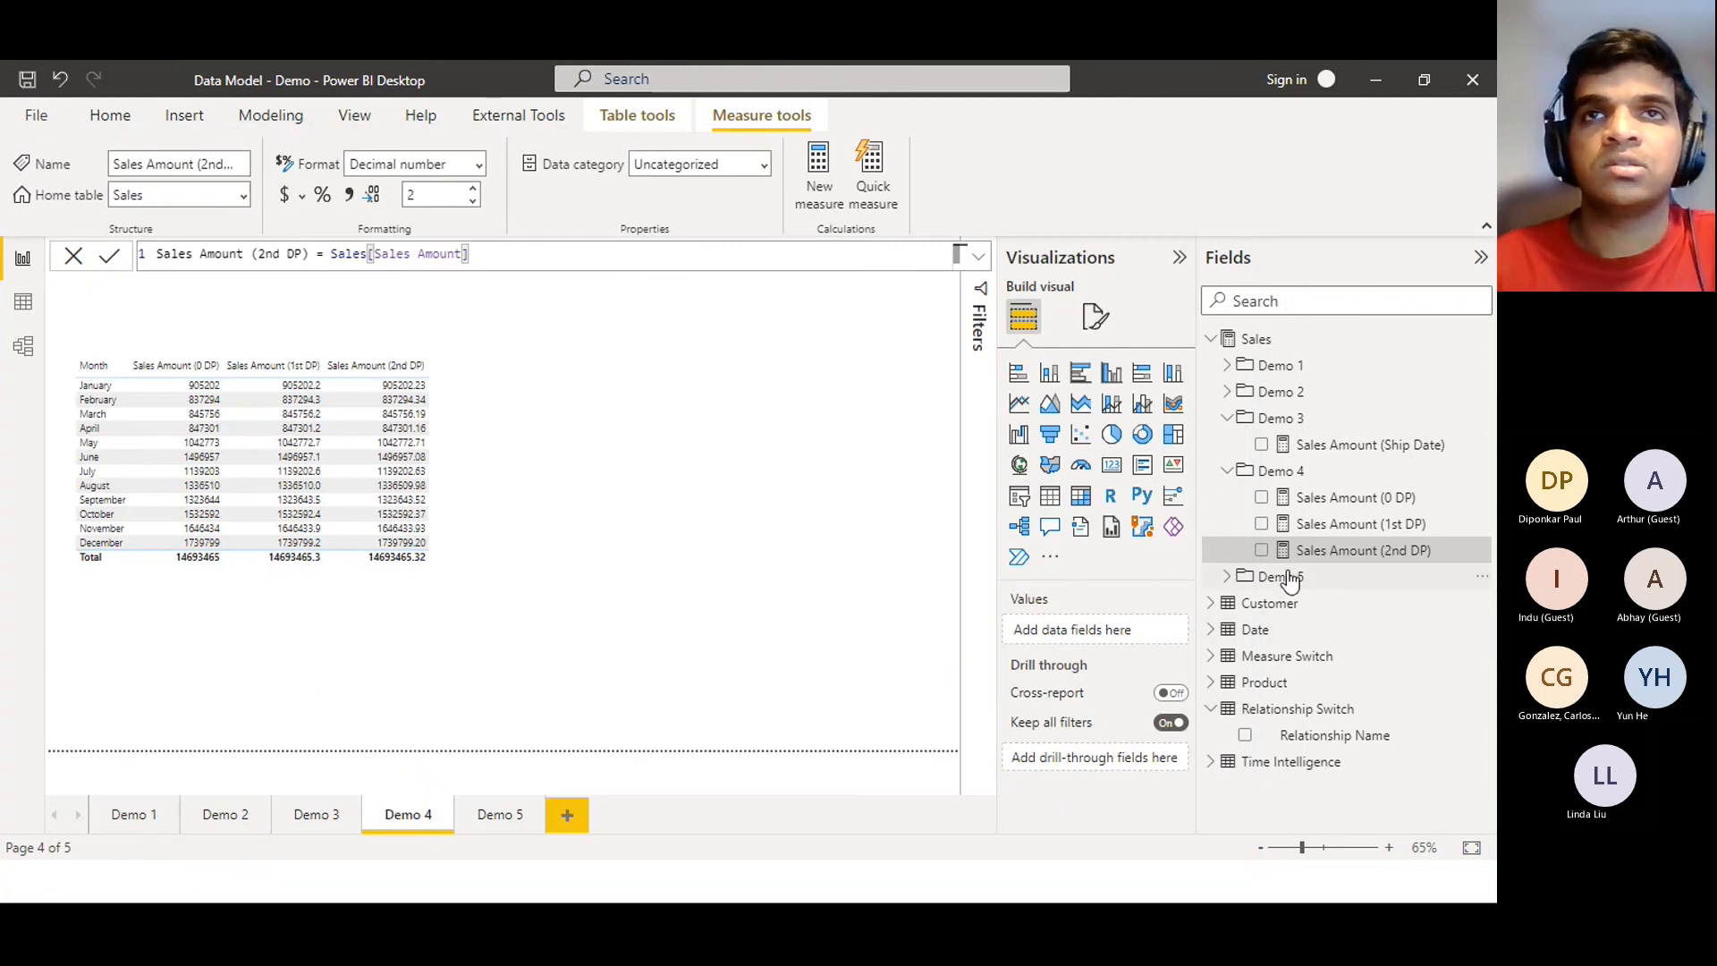
pyautogui.click(125, 111)
pyautogui.click(658, 177)
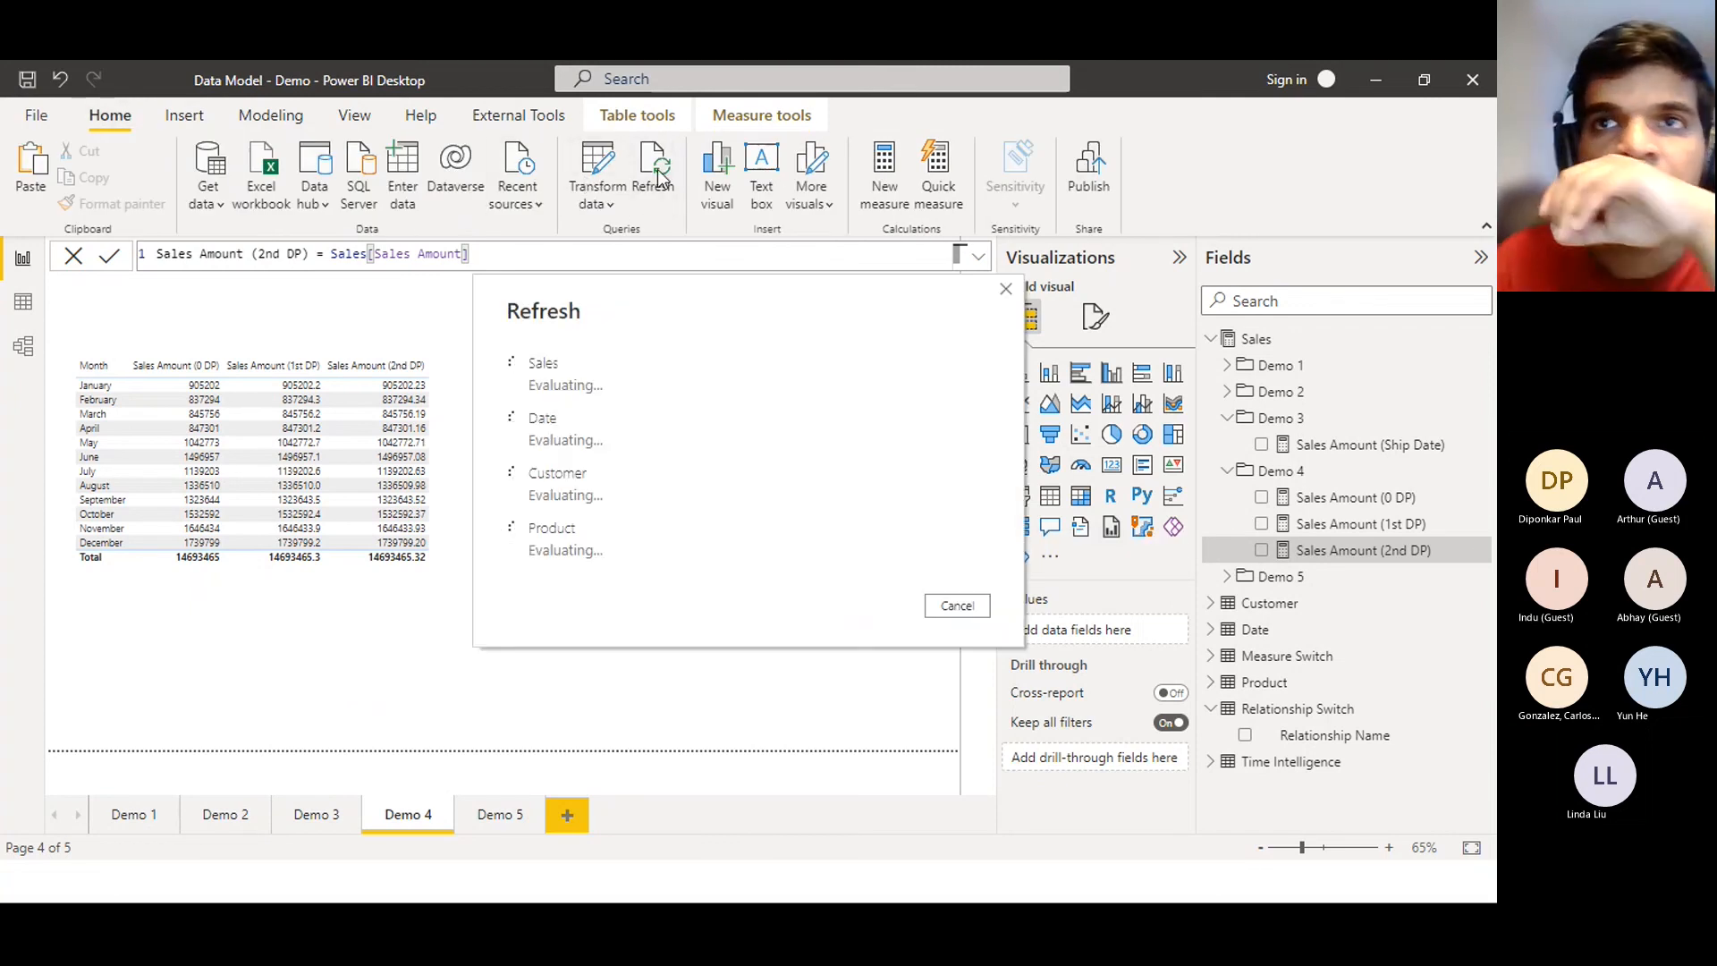
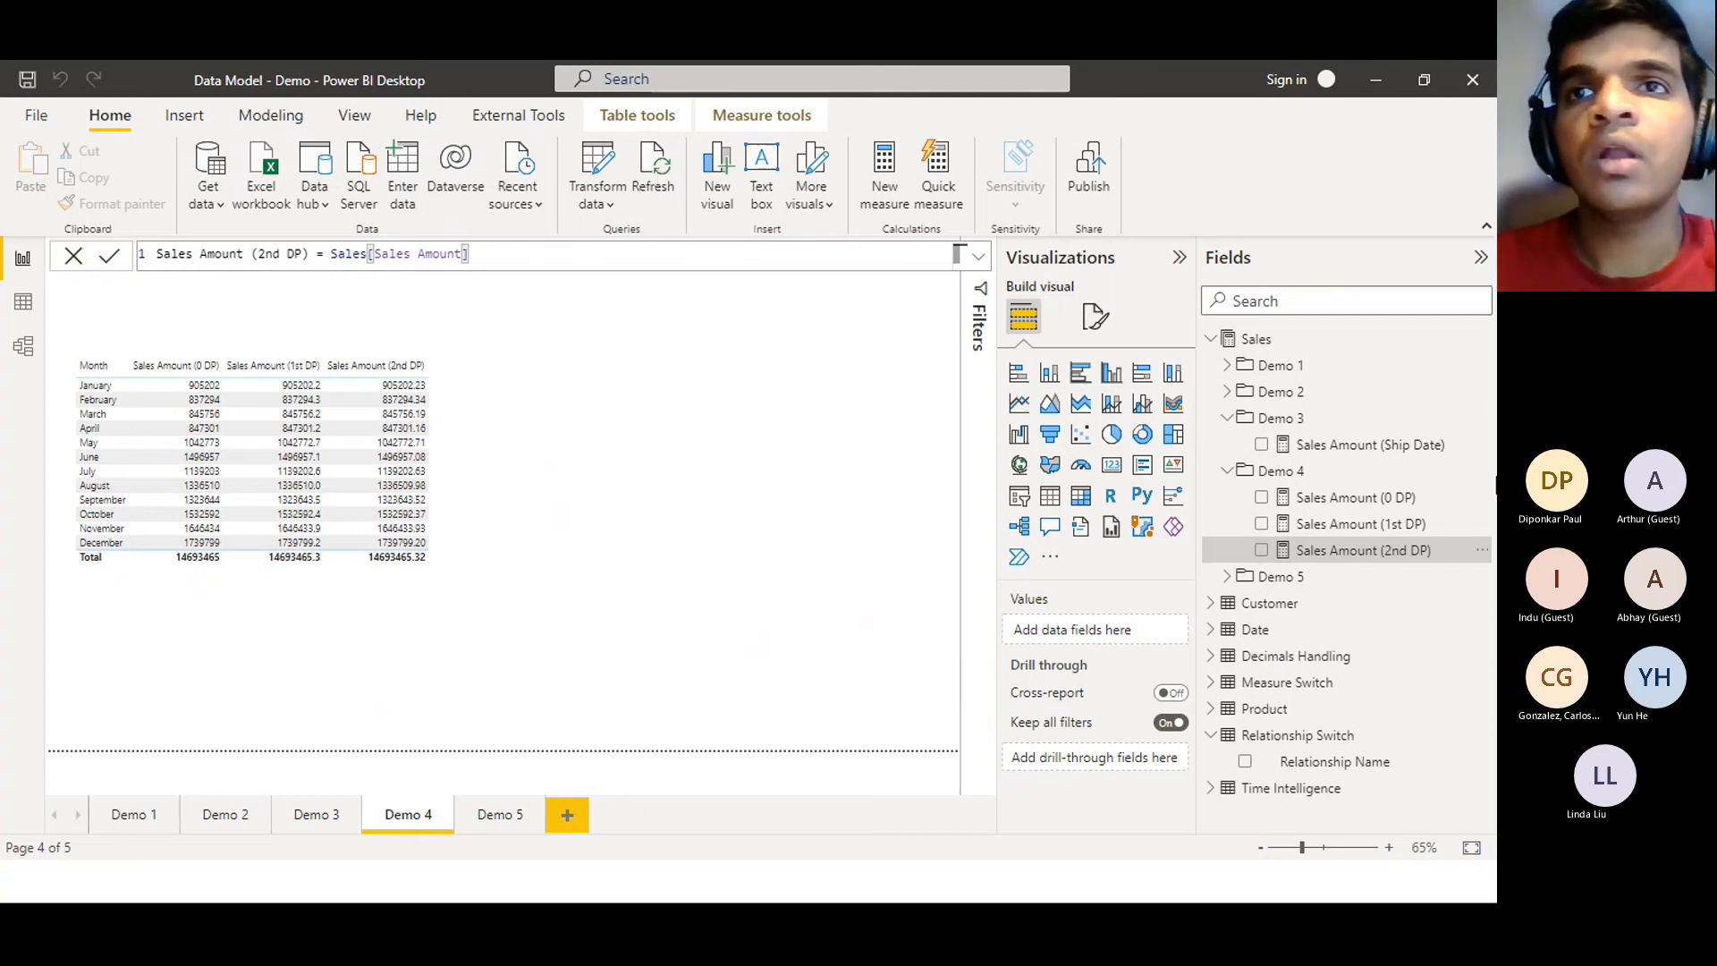
# Expand Decimals Handling to reveal Decimal Place, and close the Sales Amount (2nd DP) formula bar
pyautogui.click(1213, 684)
pyautogui.click(1213, 684)
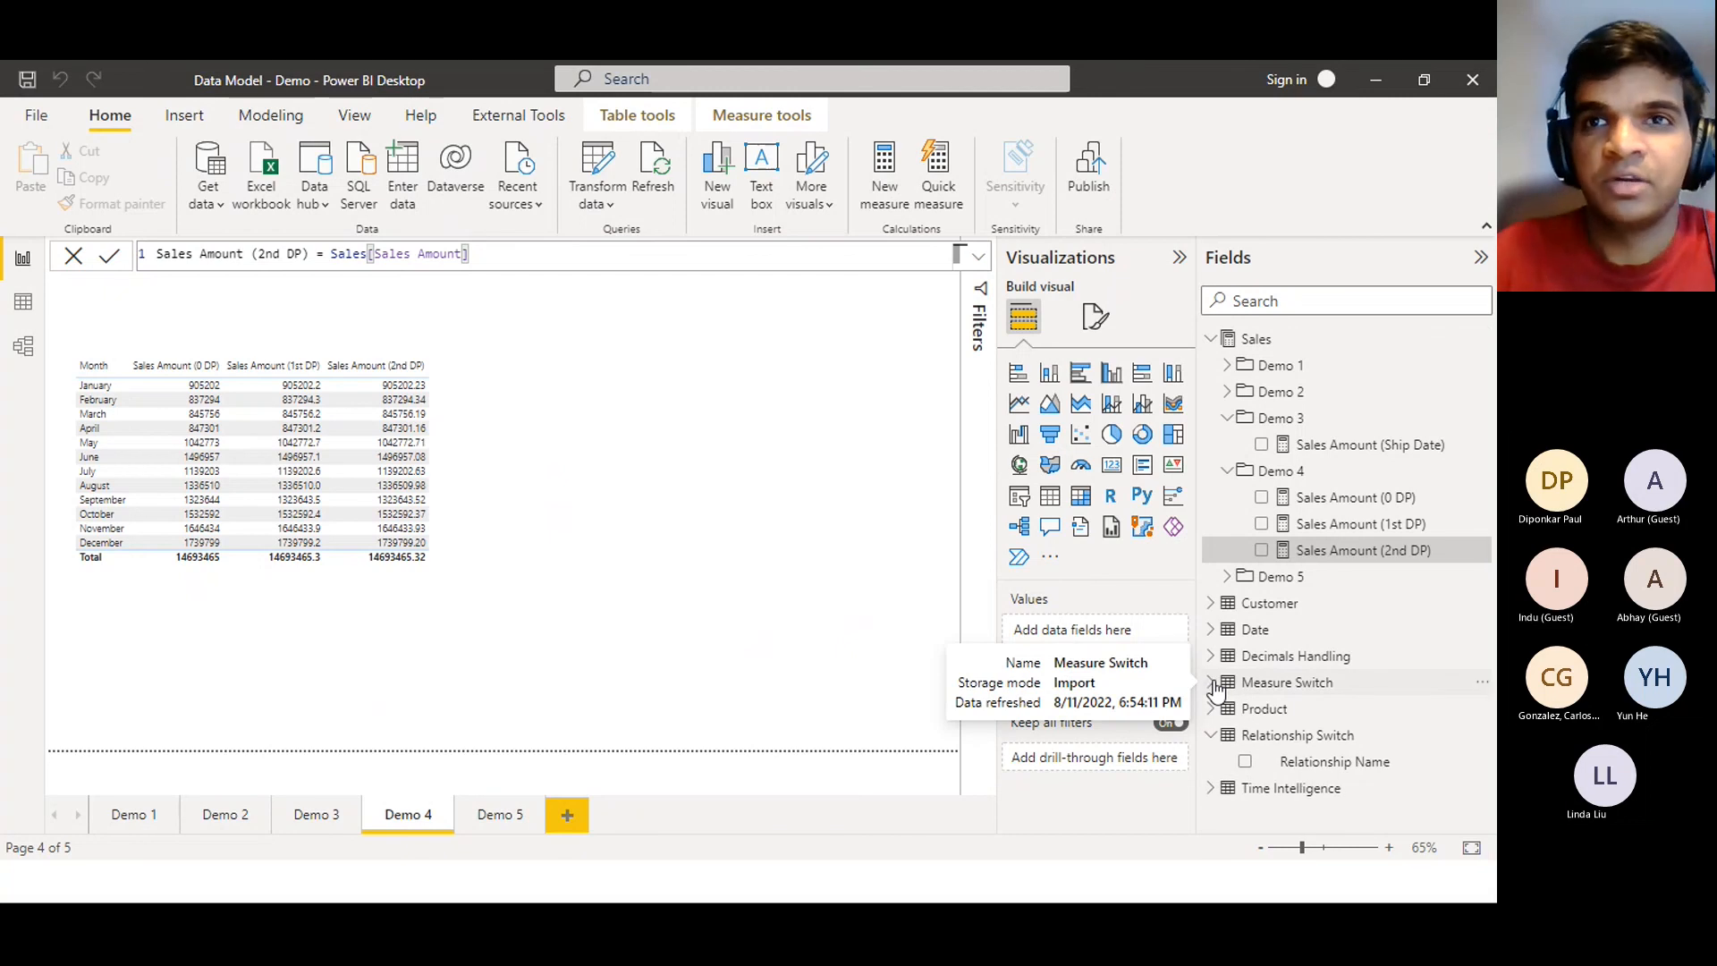
pyautogui.click(1213, 684)
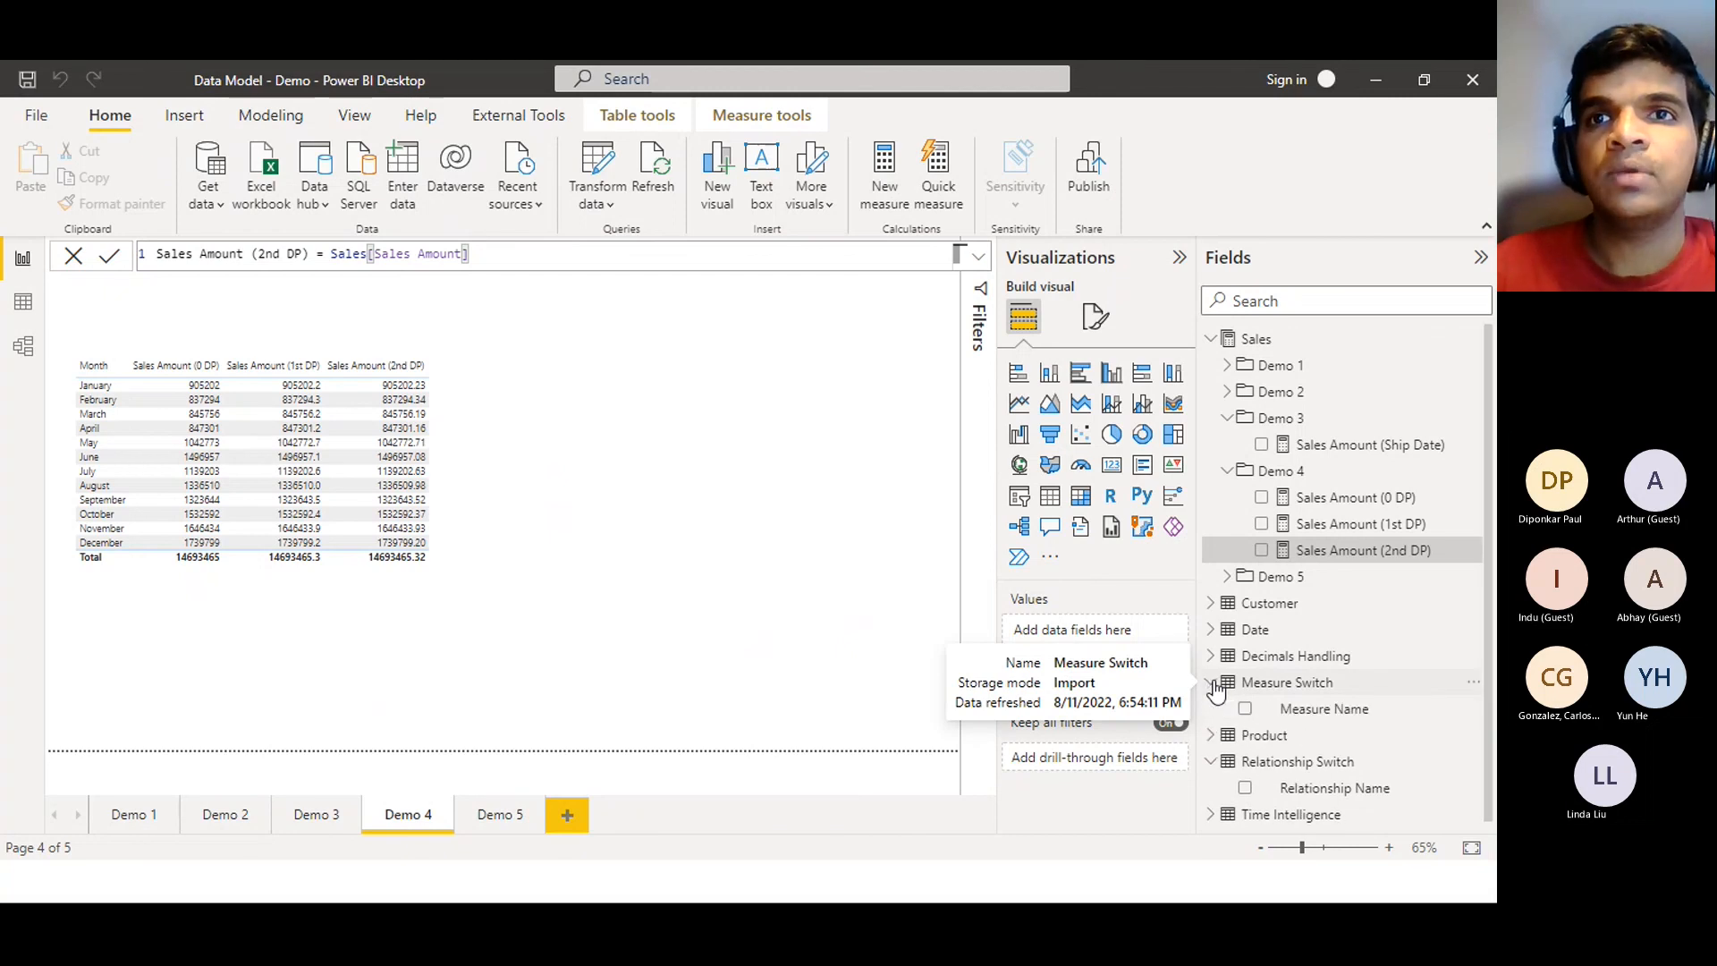
pyautogui.click(1214, 684)
pyautogui.click(1214, 658)
pyautogui.click(1213, 657)
pyautogui.click(1214, 657)
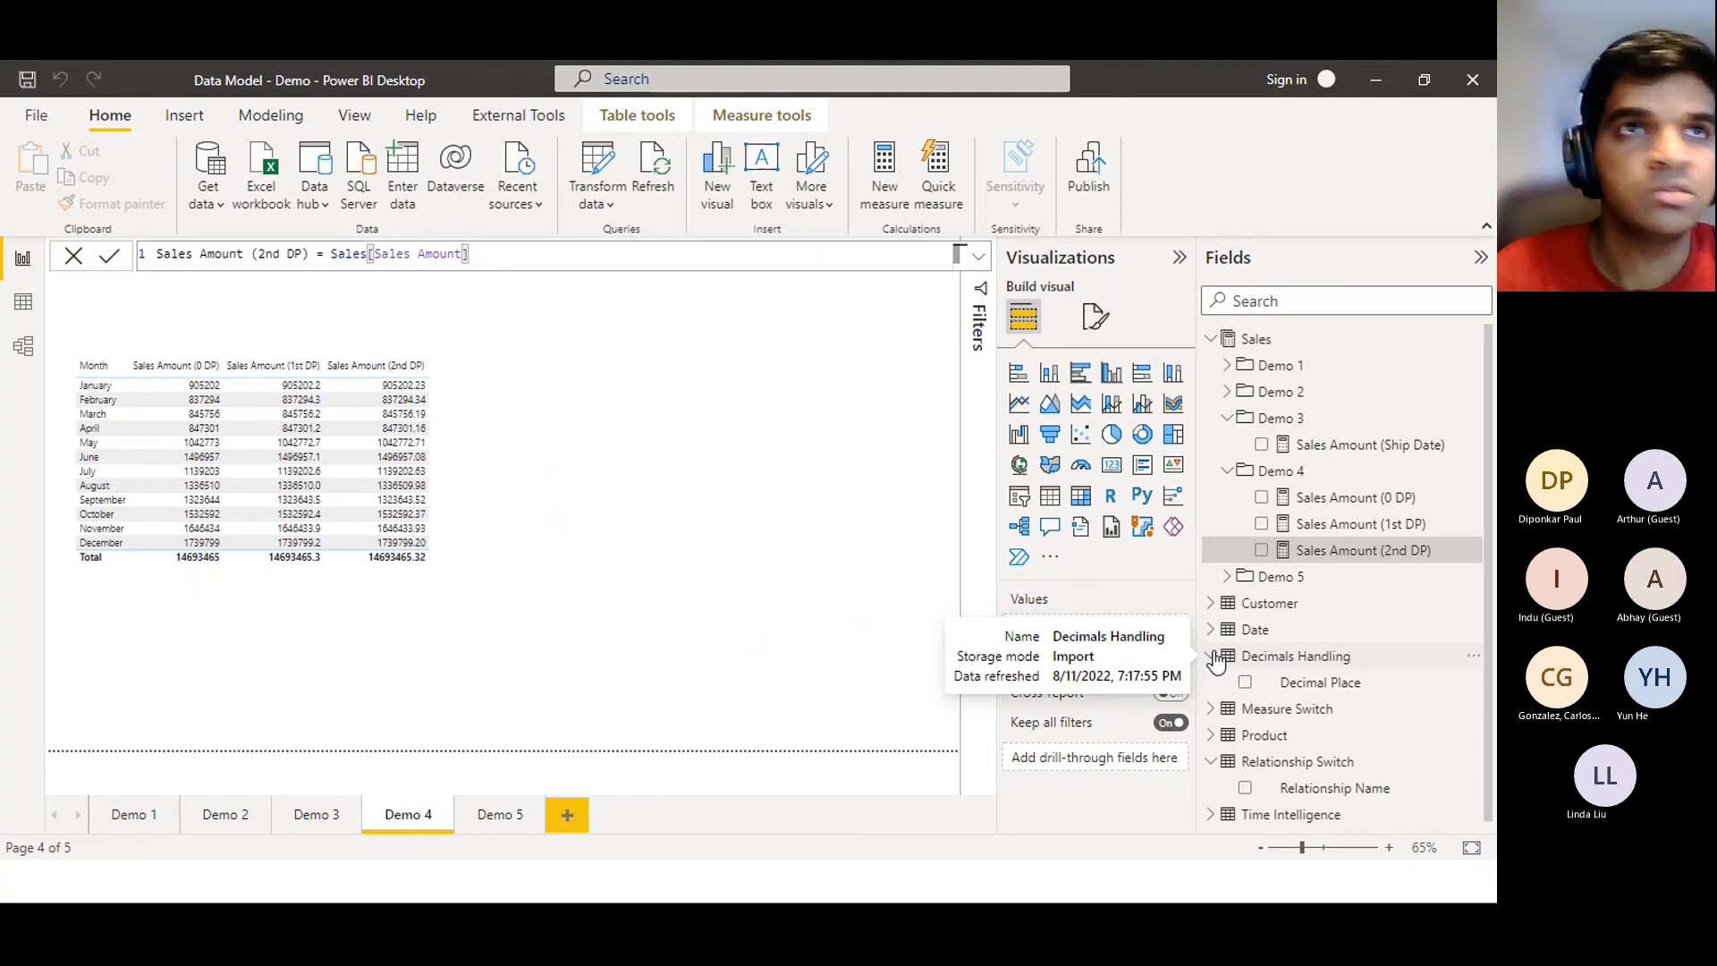
pyautogui.click(691, 460)
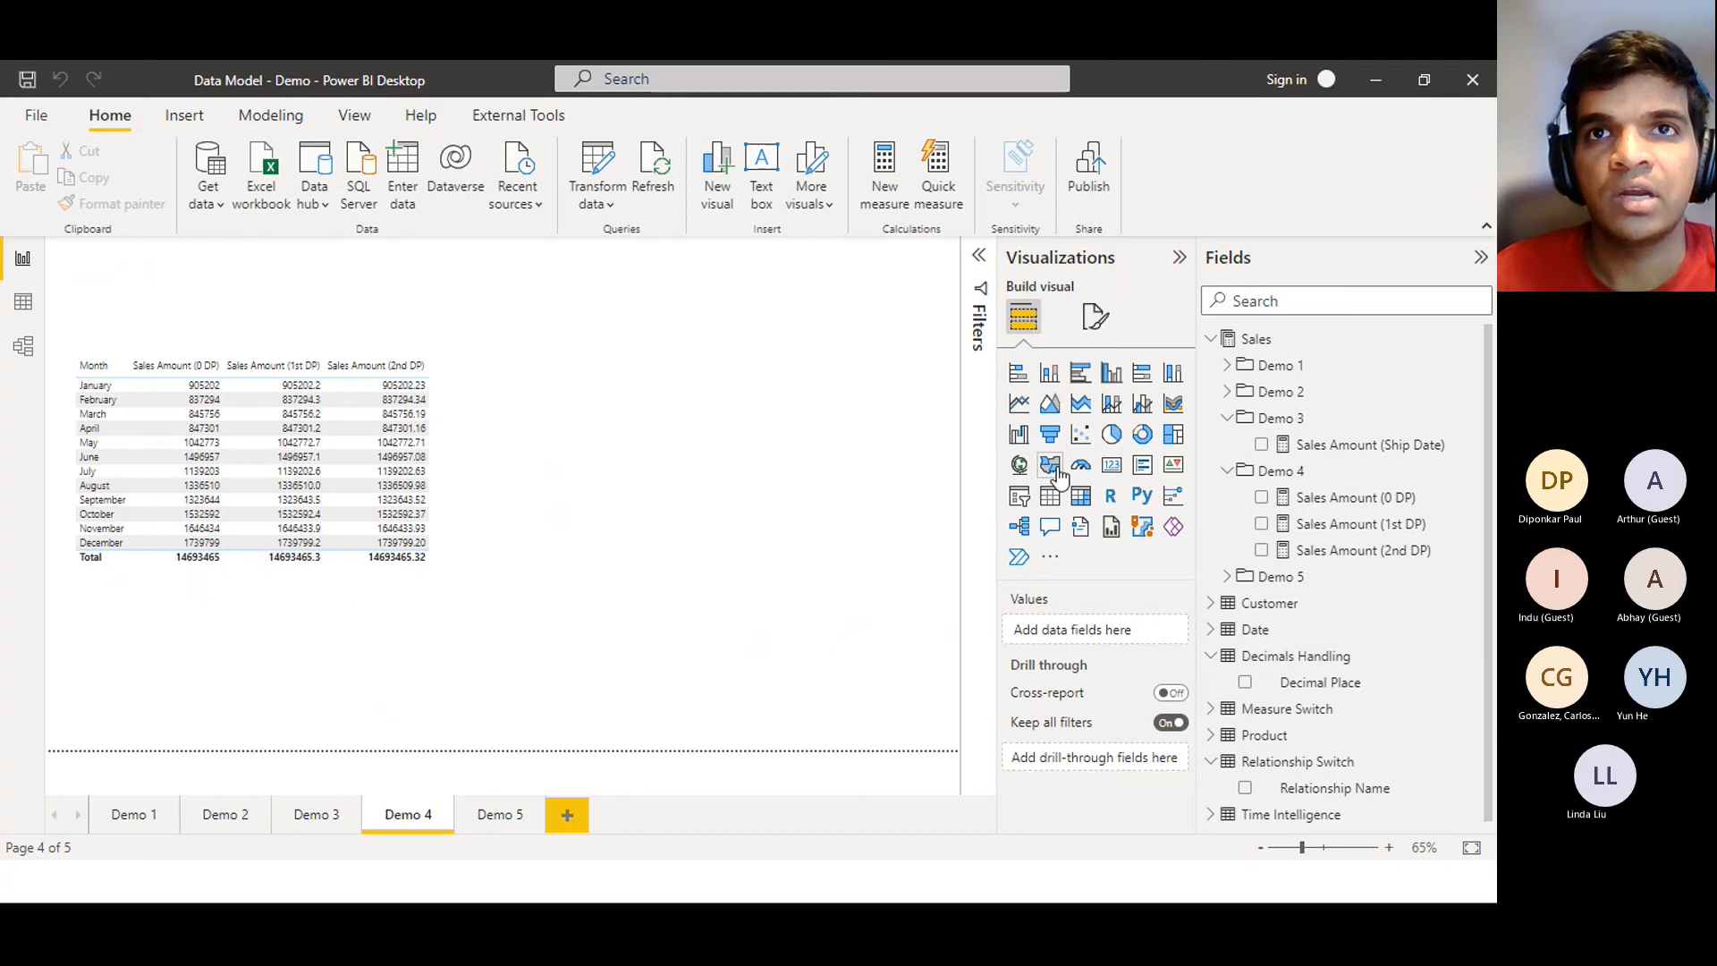
# Add a card showing Demo 2's Sales Amount (14.69M) to the right of the monthly table
pyautogui.click(1111, 464)
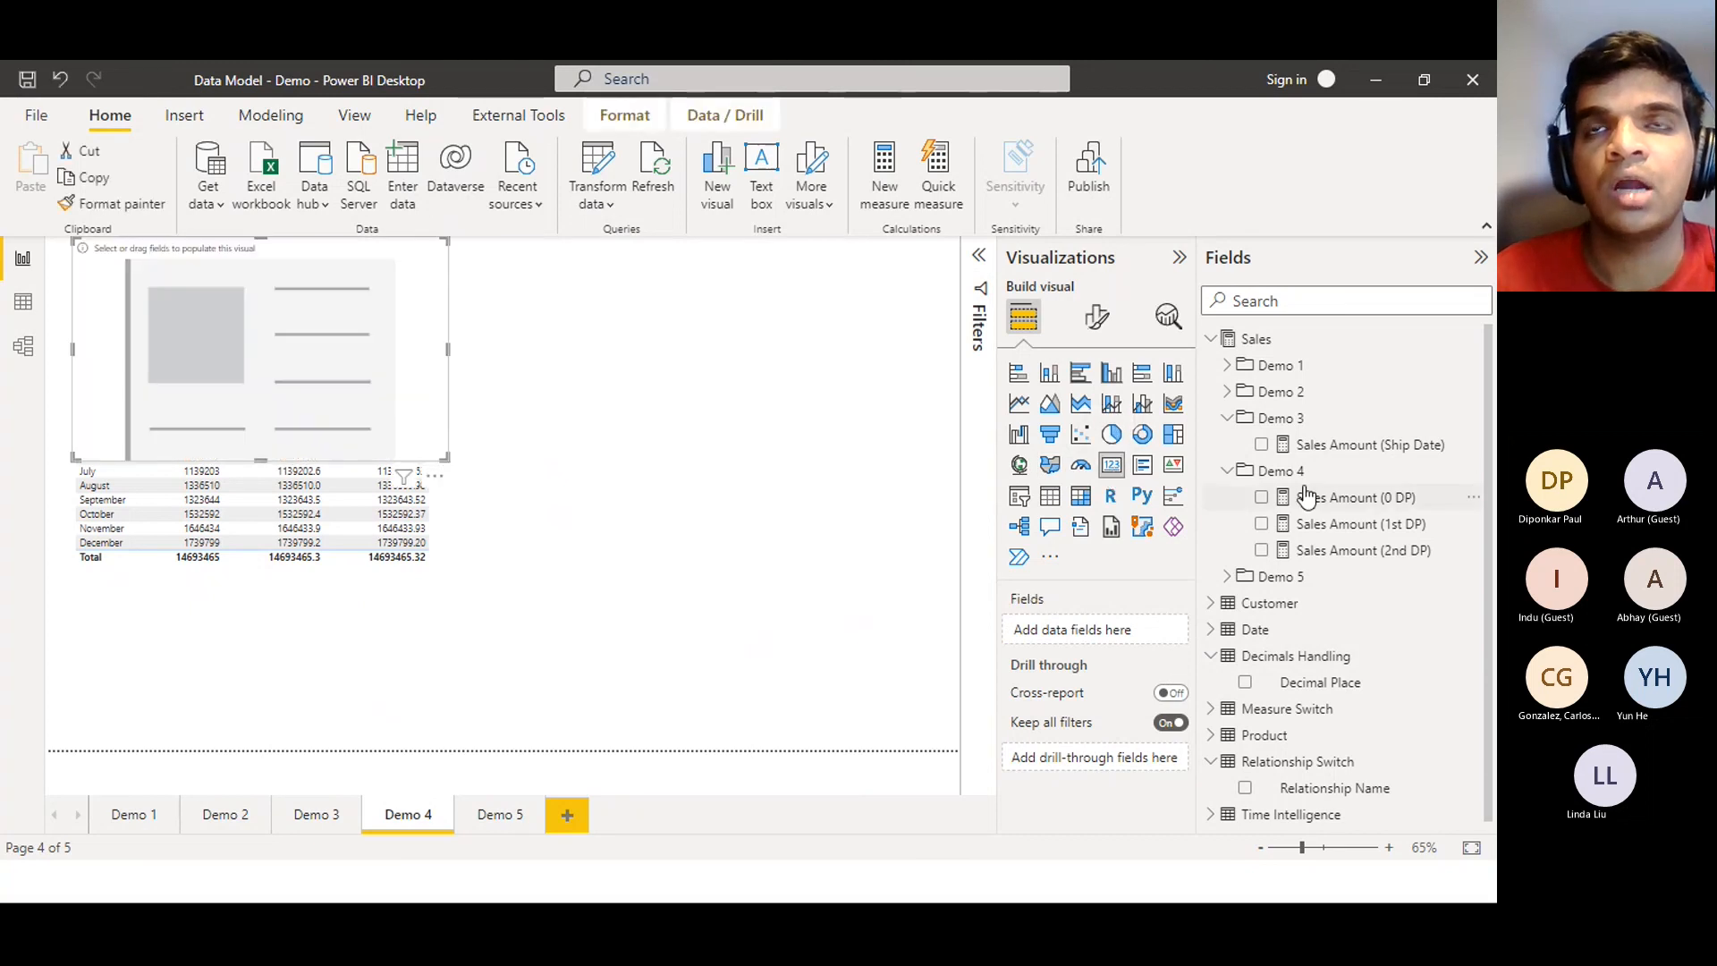
pyautogui.click(1225, 394)
pyautogui.click(1225, 393)
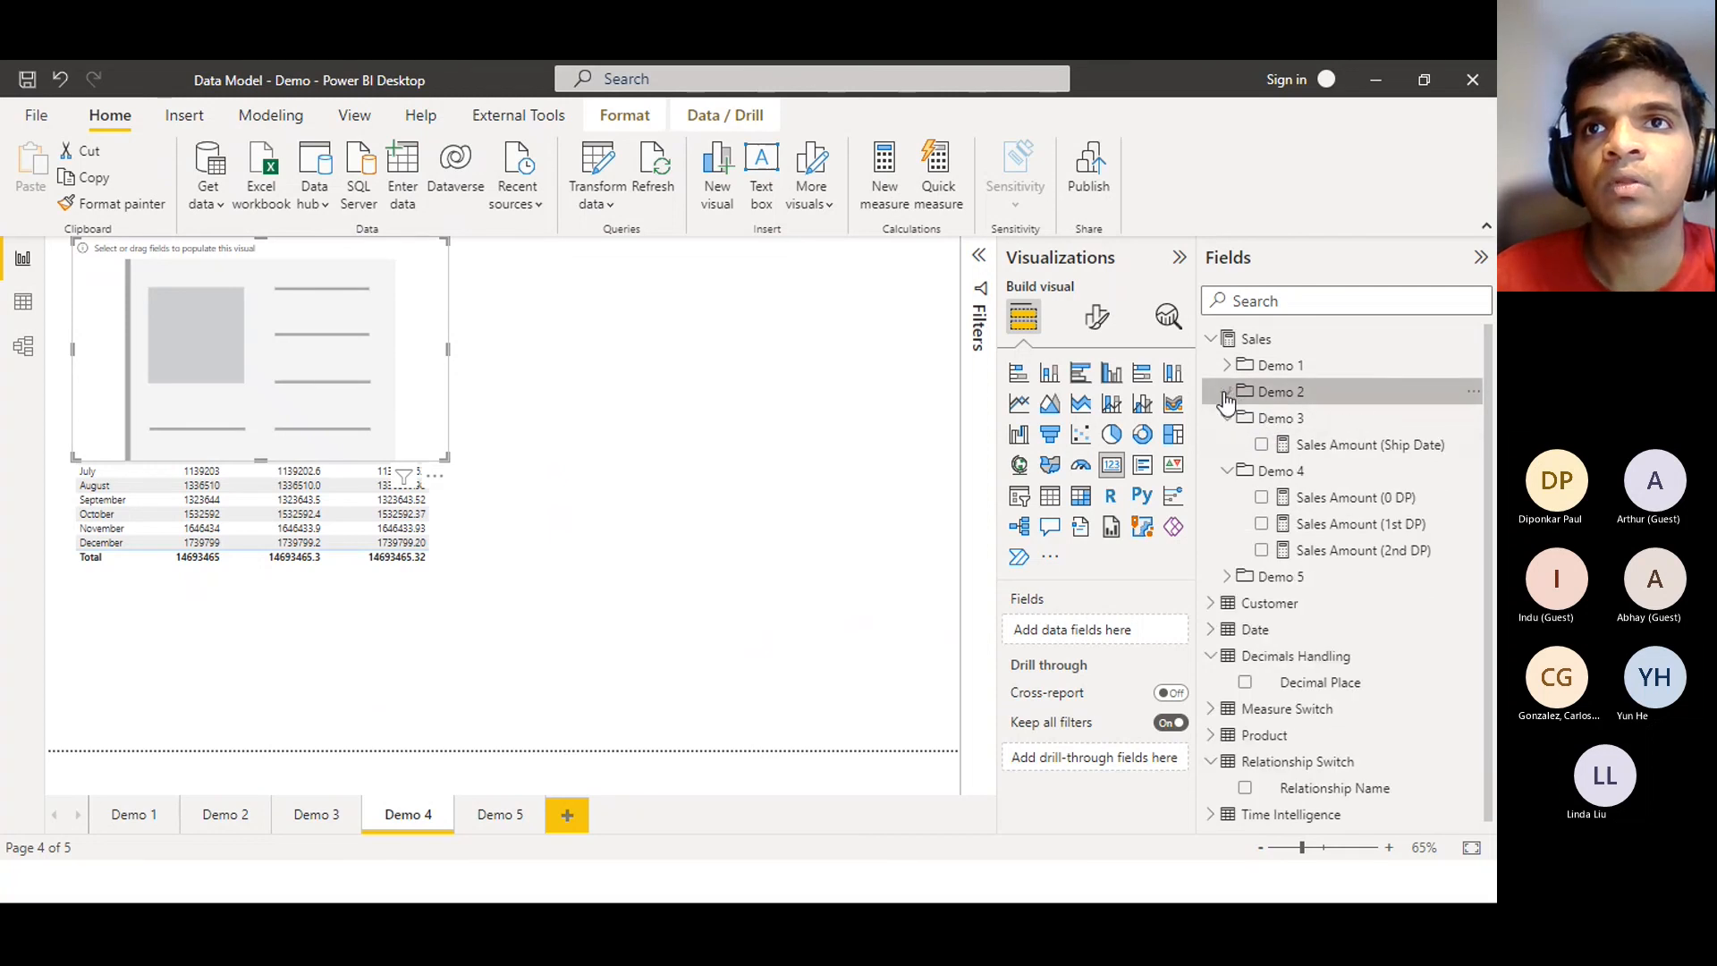
pyautogui.click(1226, 394)
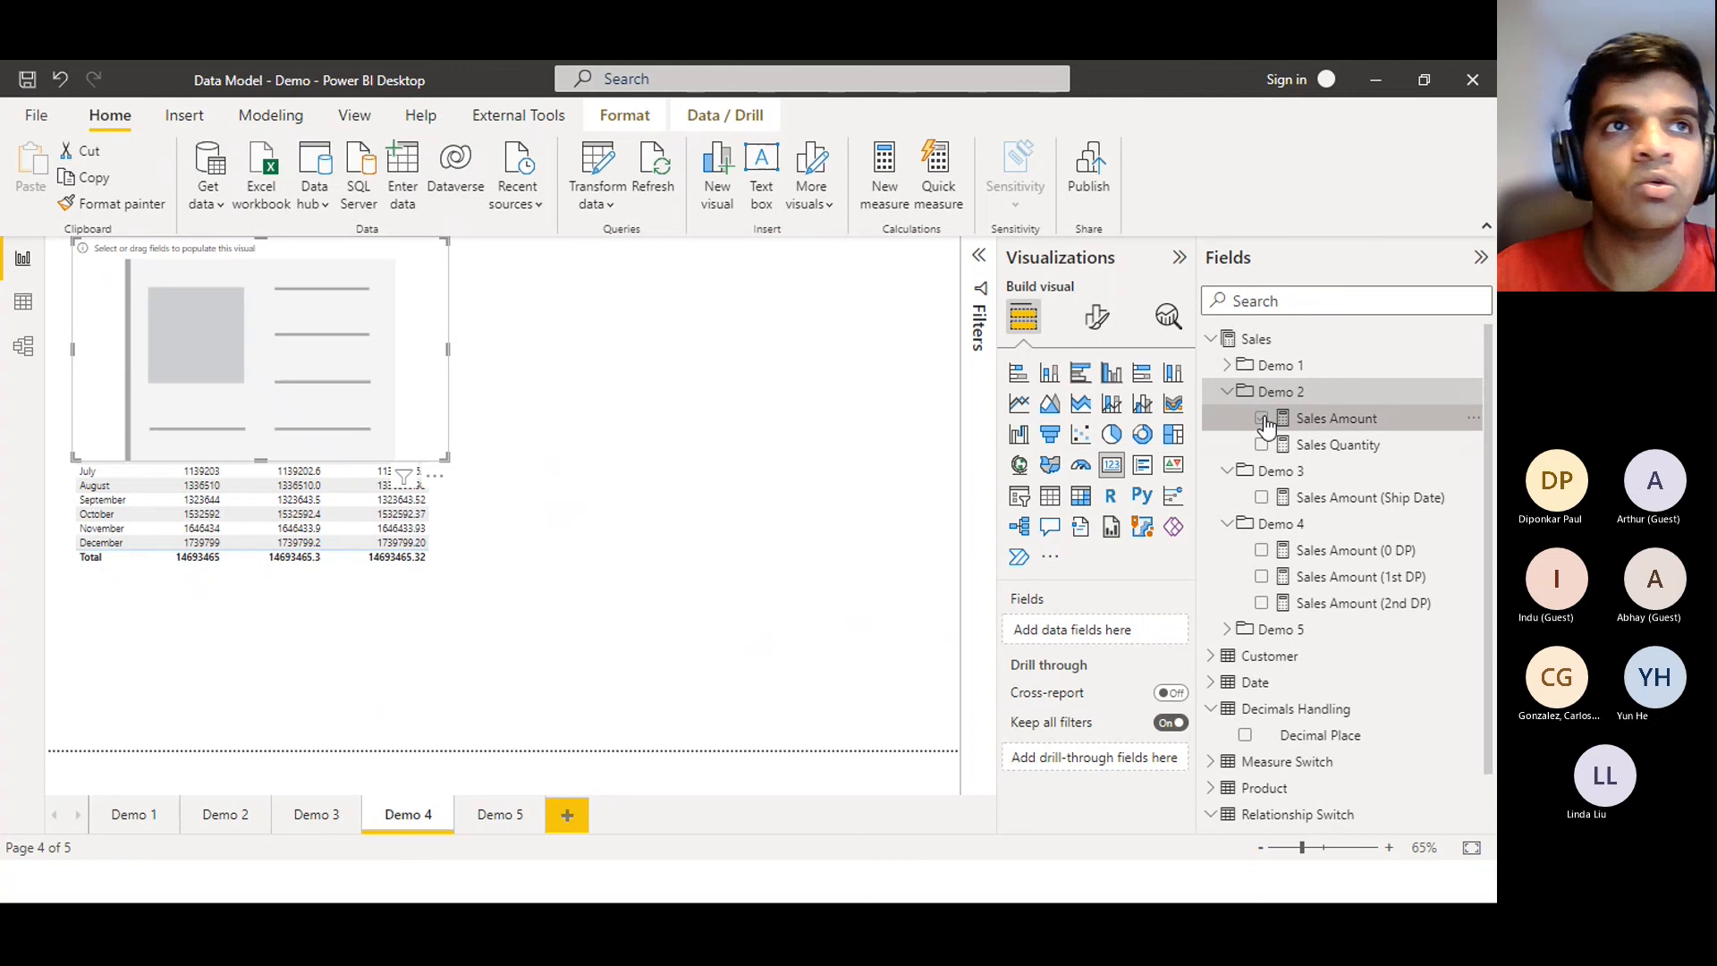
pyautogui.click(1261, 419)
pyautogui.moveTo(327, 319); pyautogui.dragTo(733, 426)
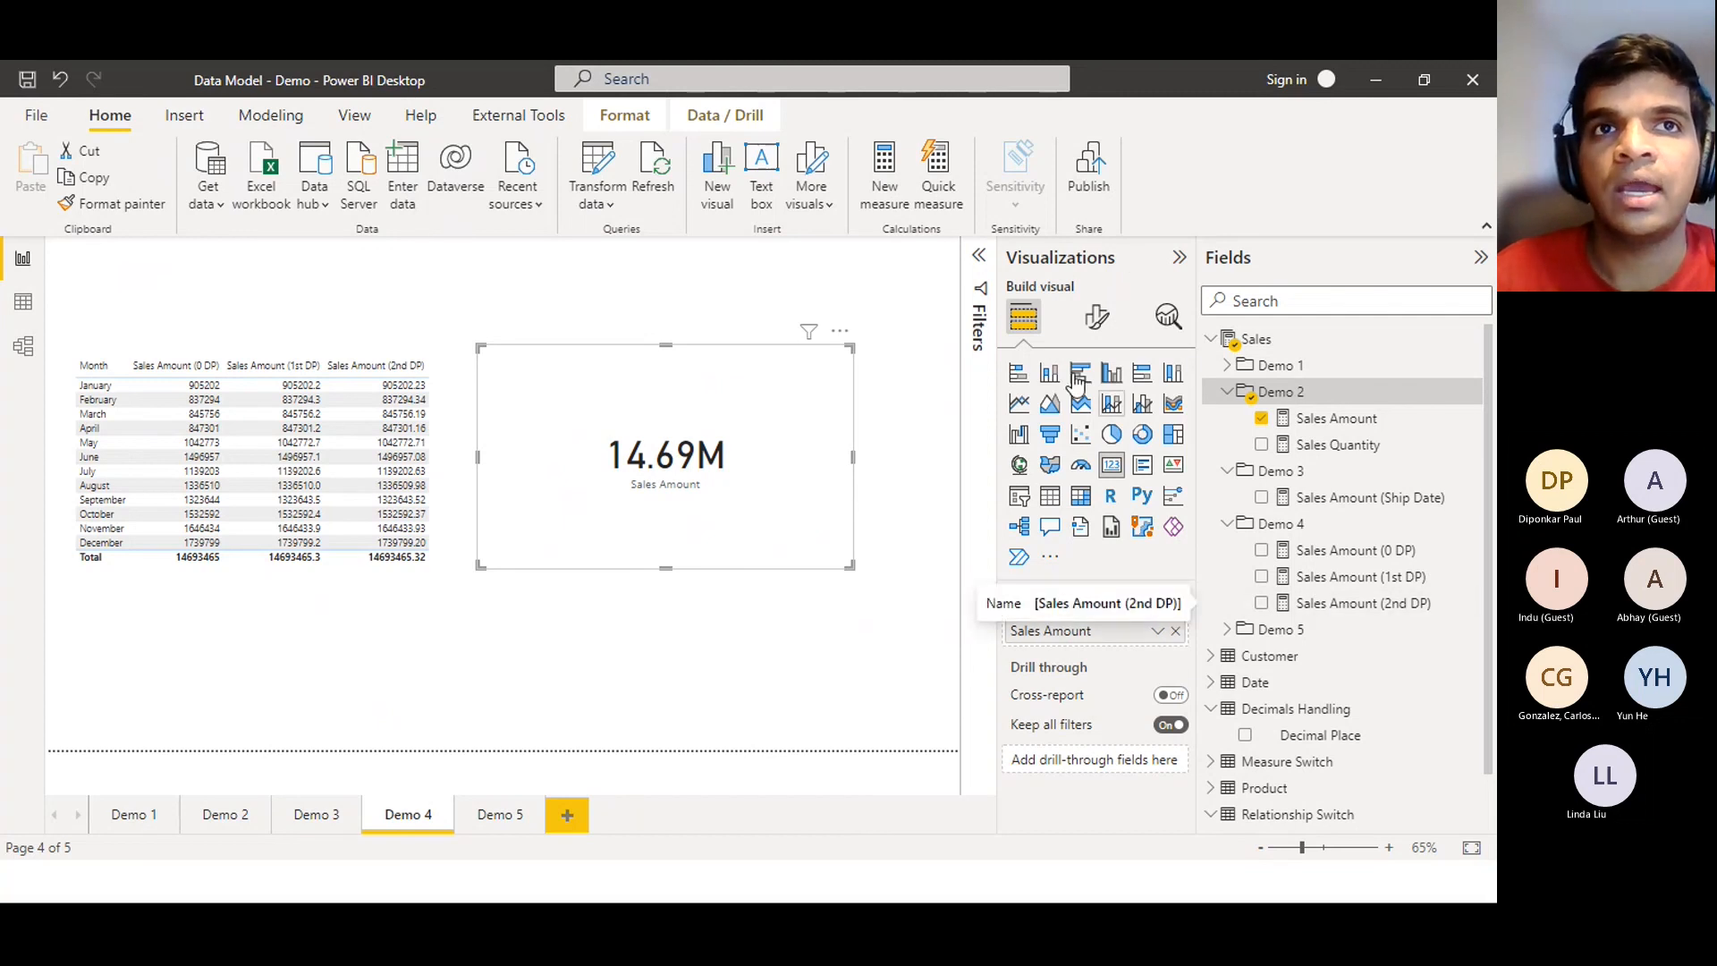
pyautogui.click(856, 636)
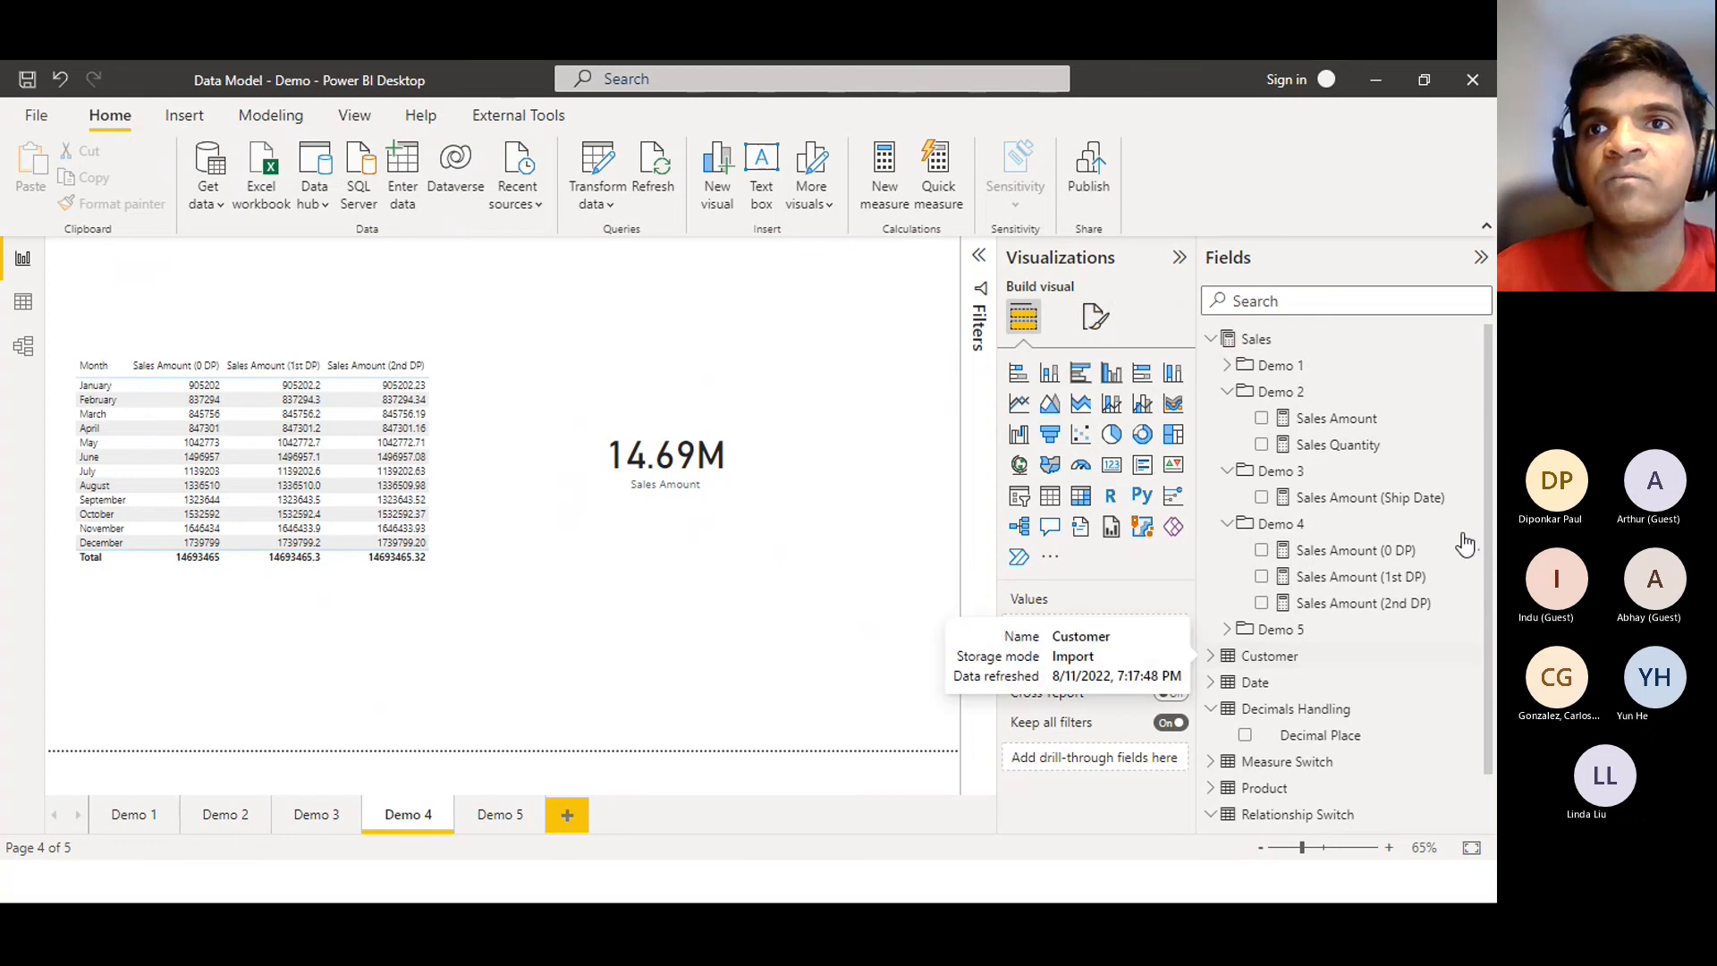
# Add a Decimal Place slicer and place it below the card
pyautogui.click(1021, 498)
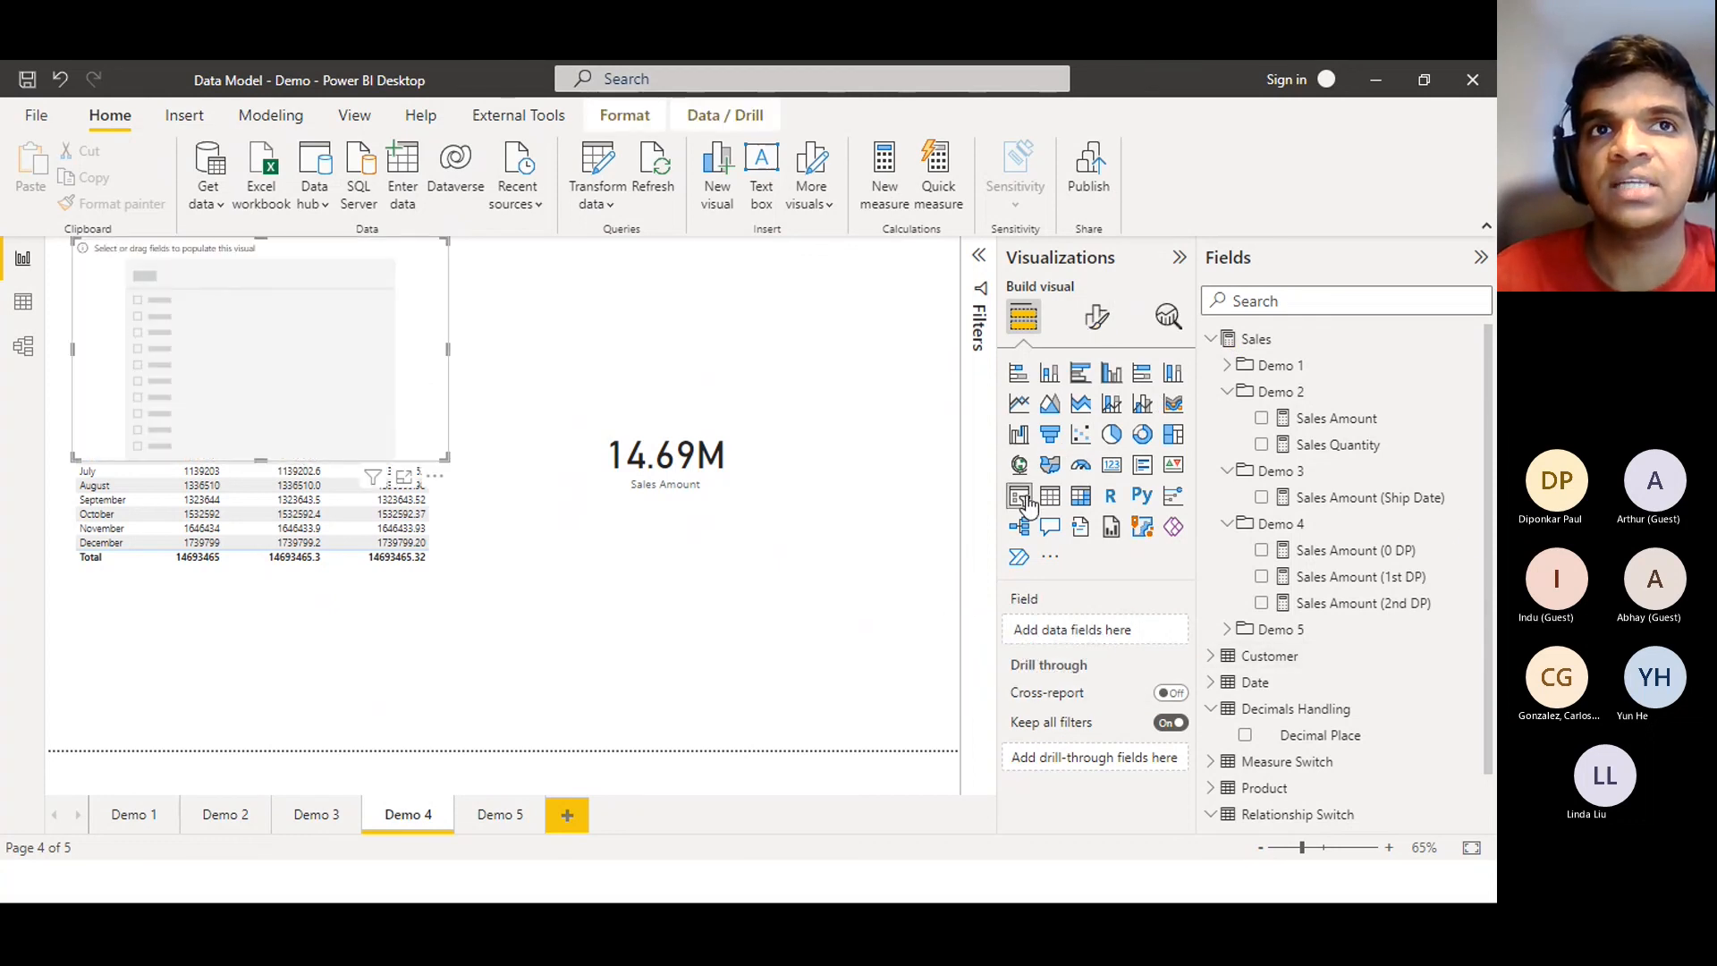
pyautogui.click(1245, 735)
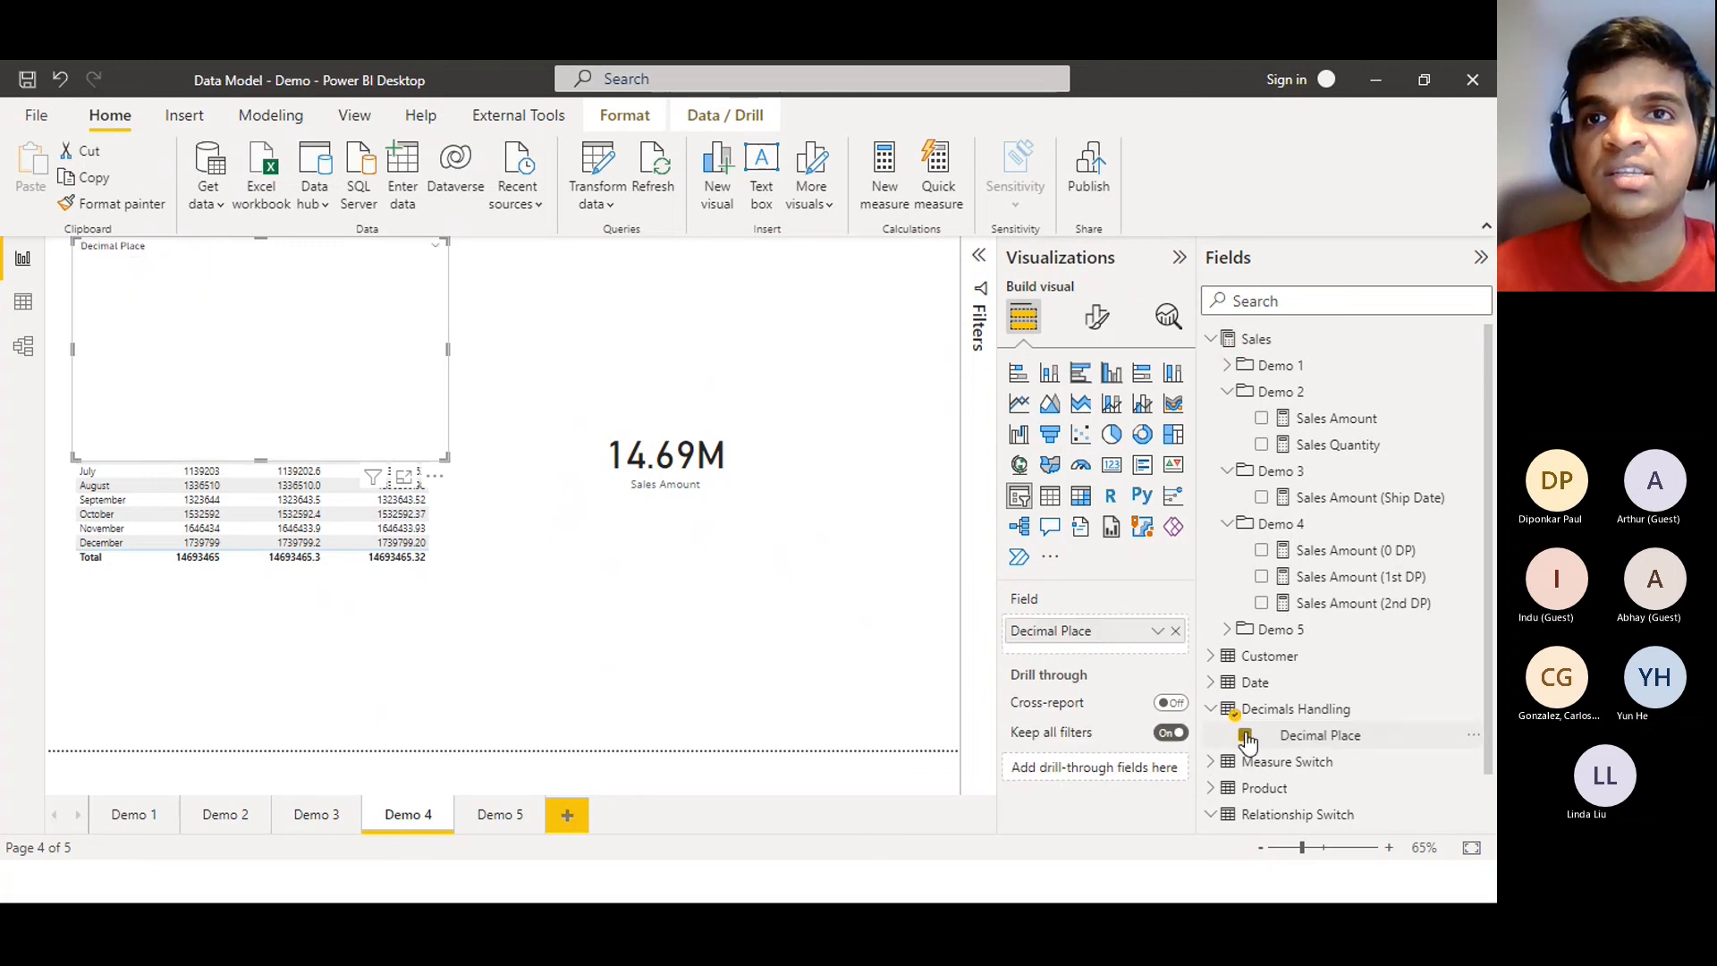
pyautogui.moveTo(230, 372); pyautogui.dragTo(684, 650)
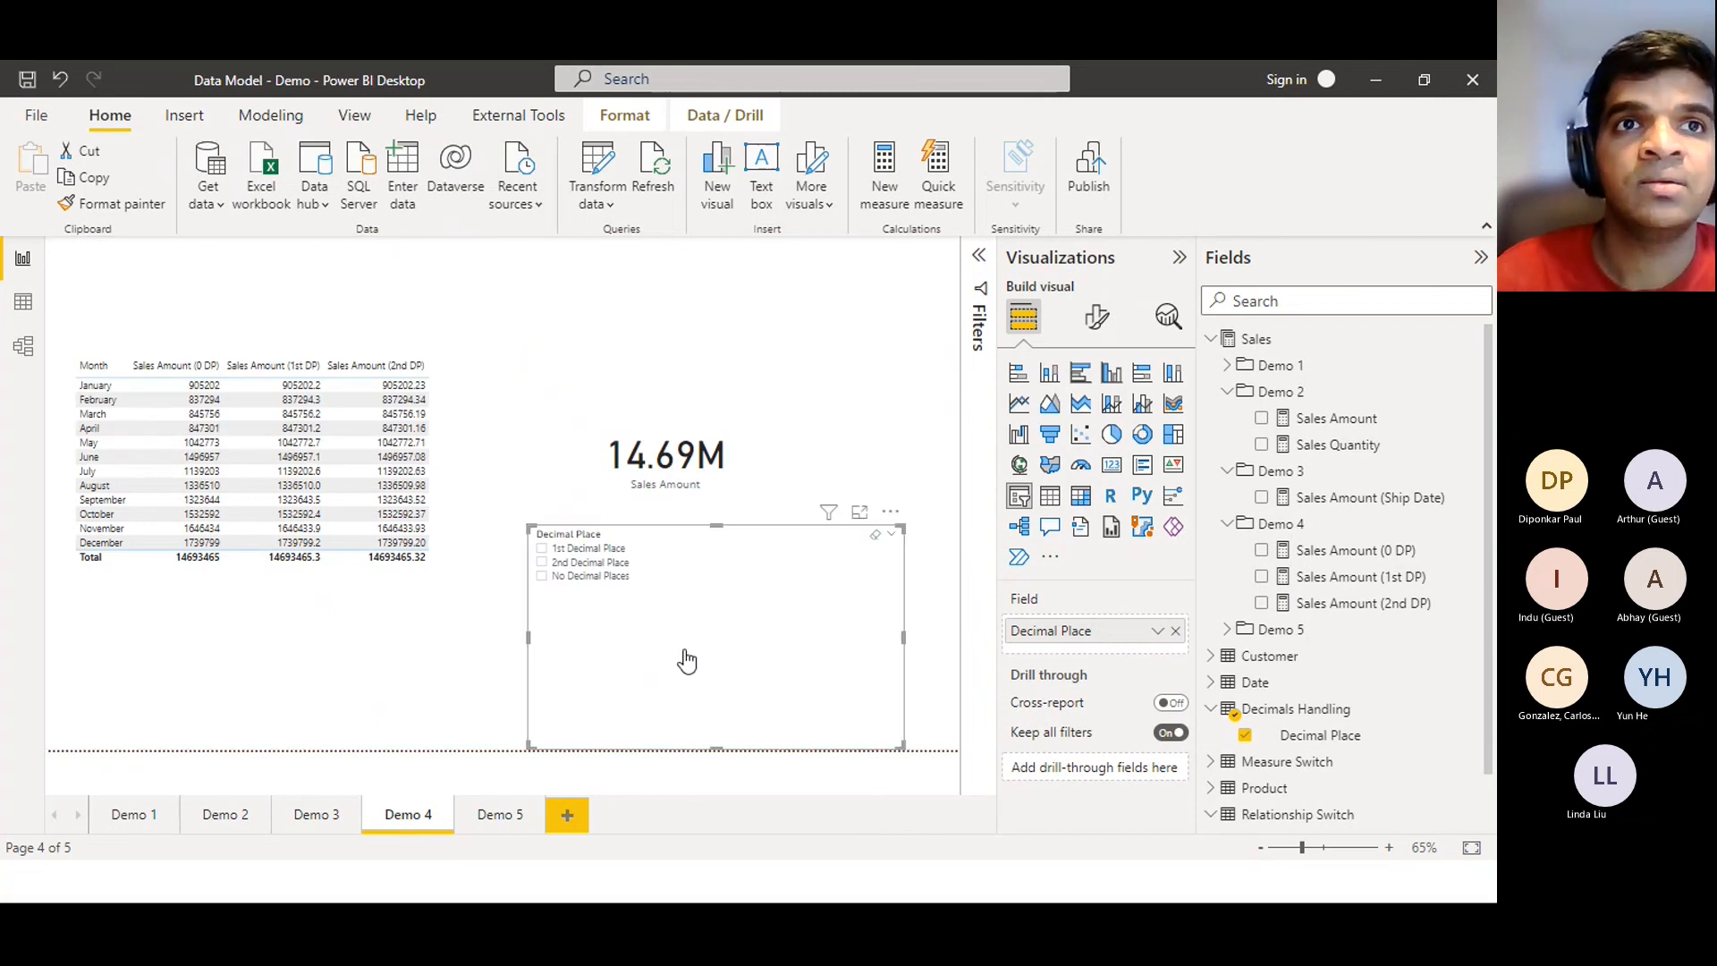
# Cycle the slicer through 1st, 2nd and No Decimal Places to compare the value formats
pyautogui.click(565, 551)
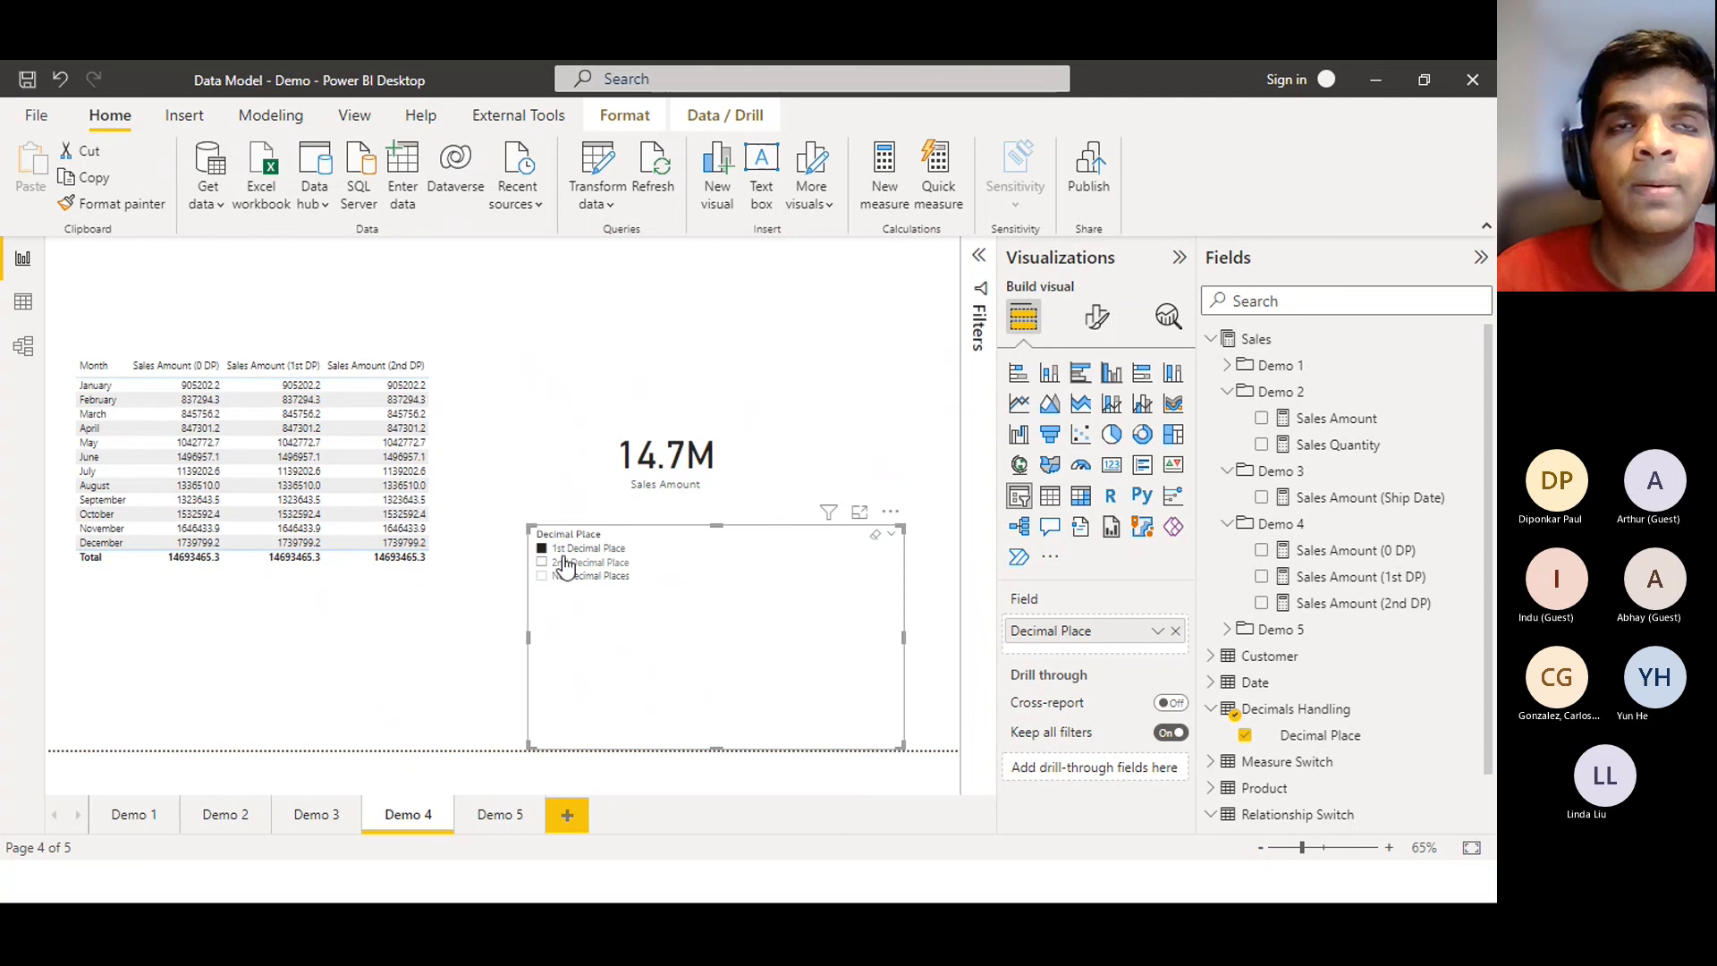
pyautogui.click(565, 562)
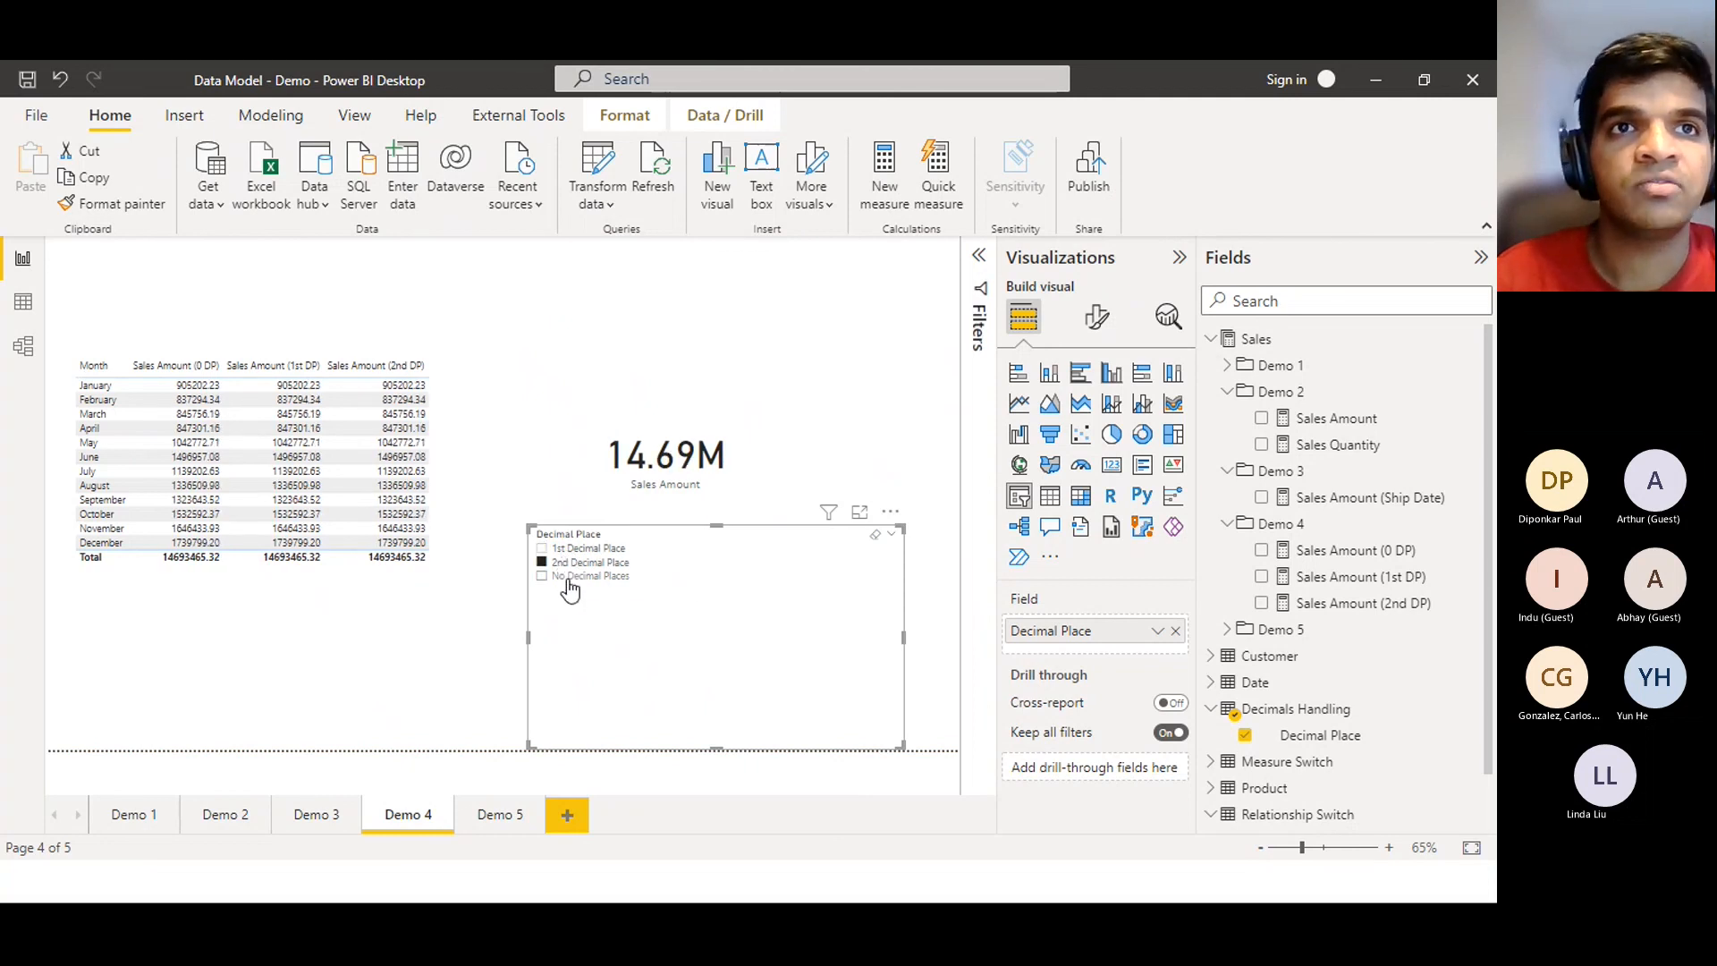
pyautogui.click(567, 576)
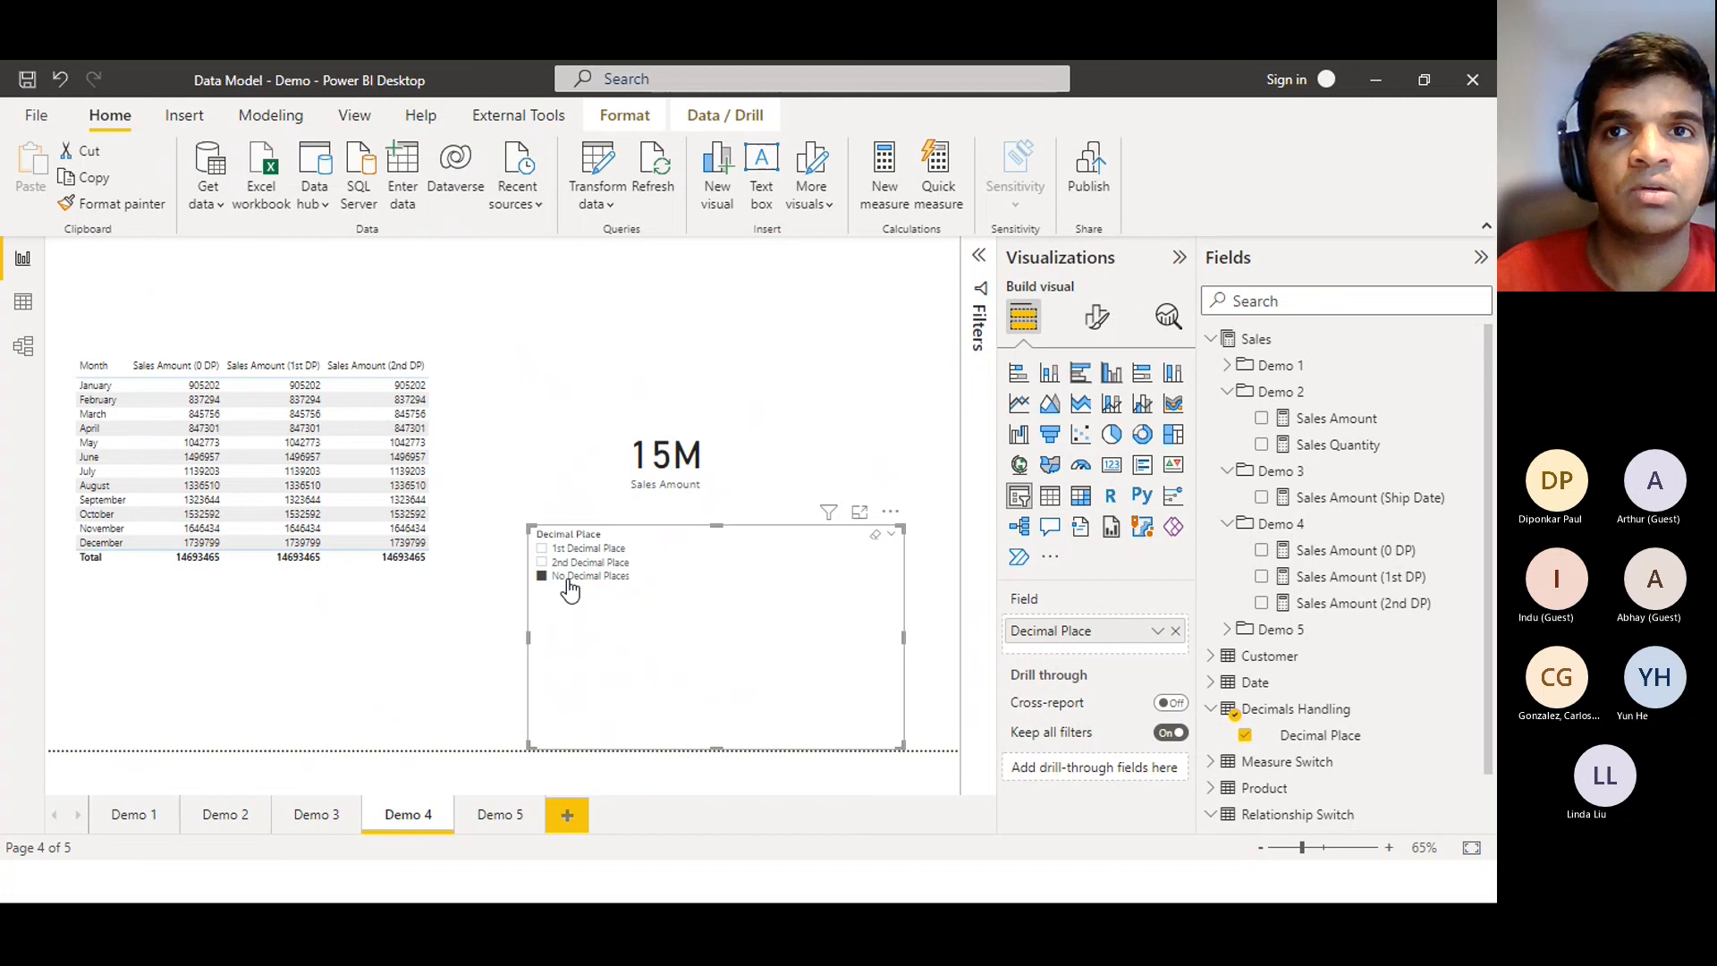
pyautogui.click(568, 580)
pyautogui.click(570, 580)
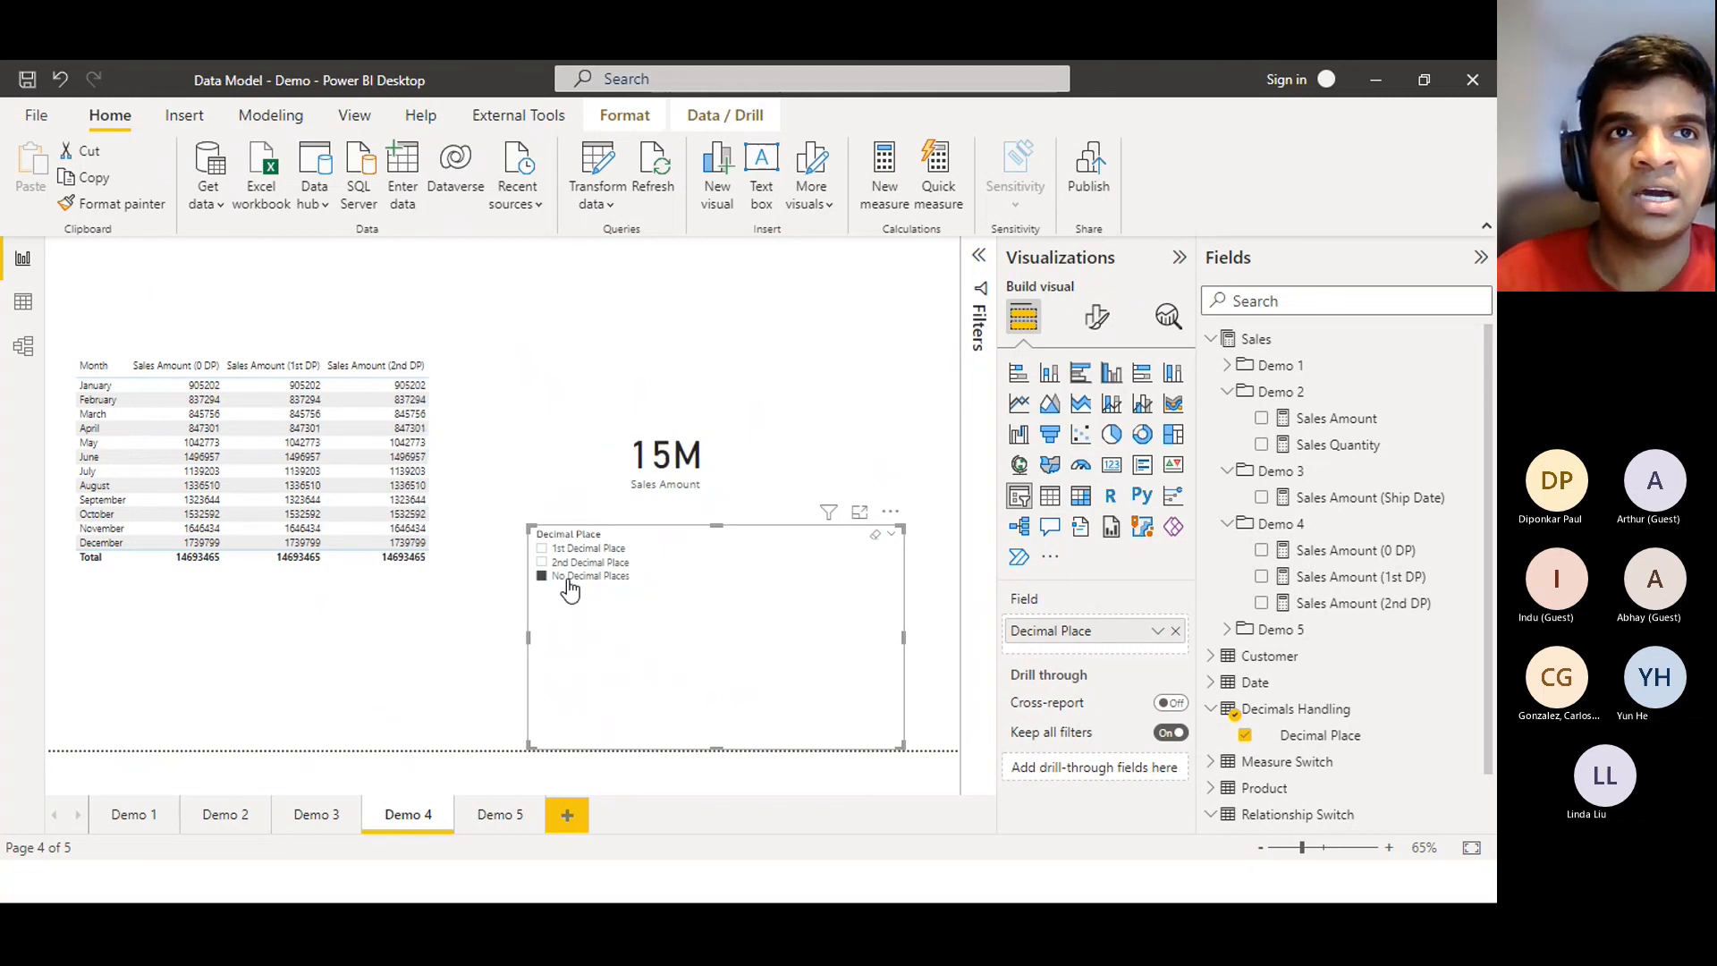
pyautogui.click(570, 582)
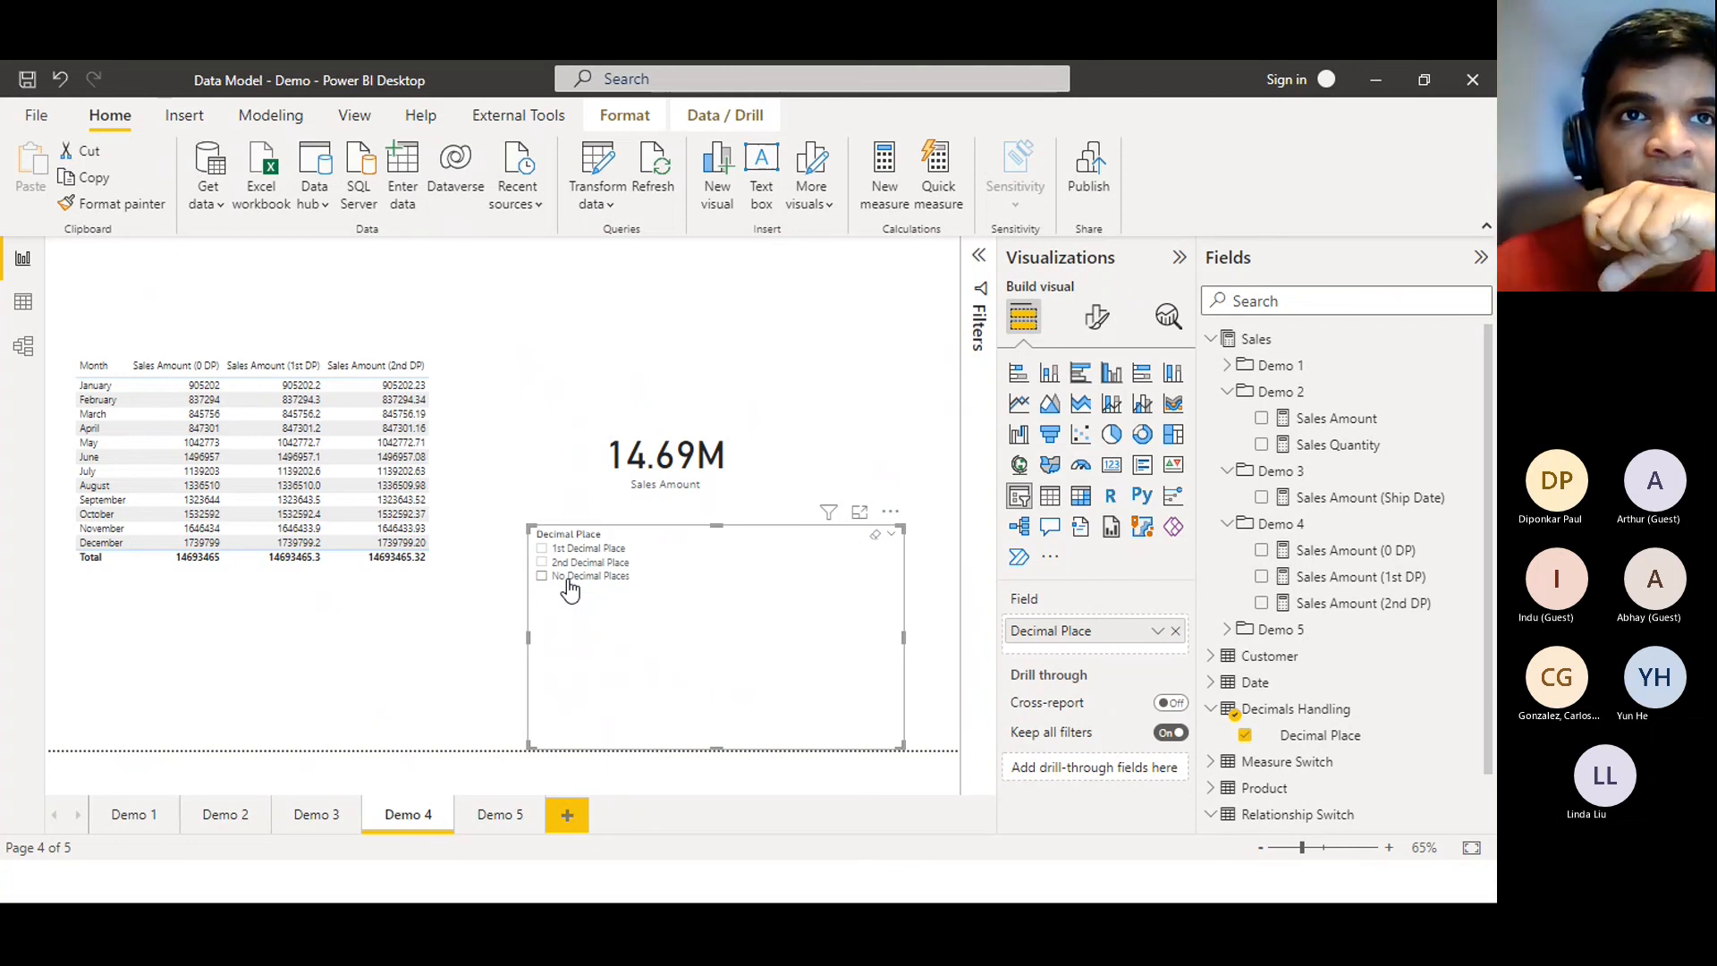
# Toggle No Decimal Places and 2nd Decimal Place again, settling on 1st Decimal Place (14.7M), then switch to the slides
pyautogui.click(570, 591)
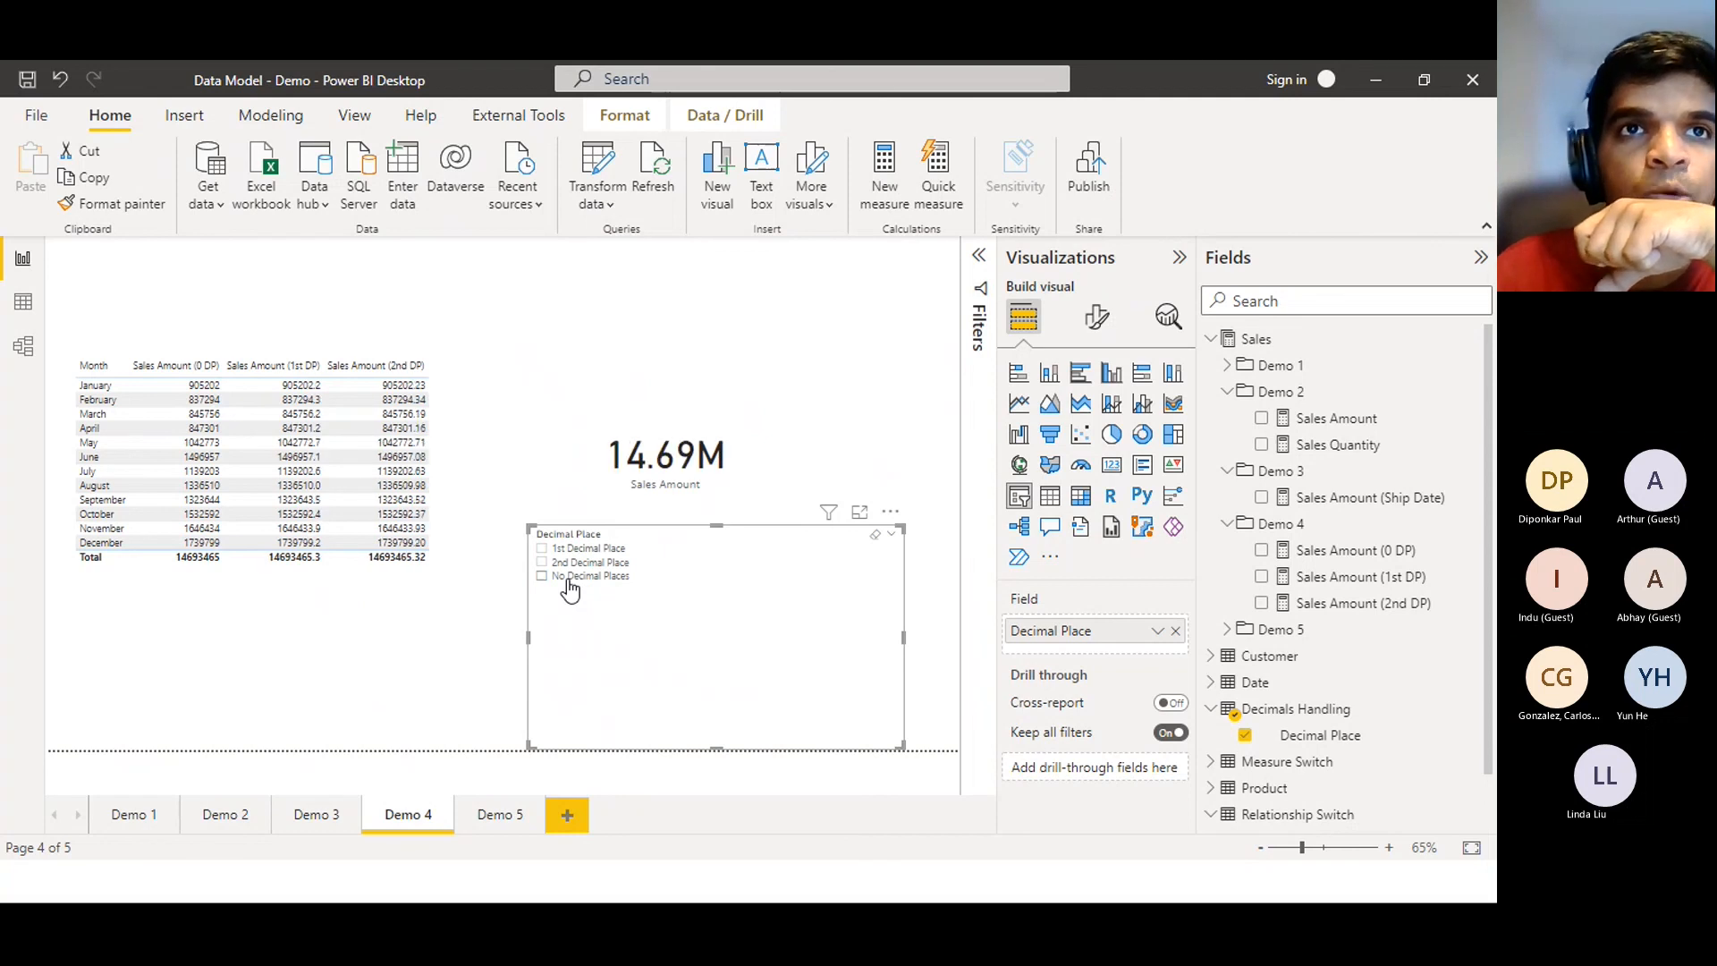
pyautogui.click(570, 590)
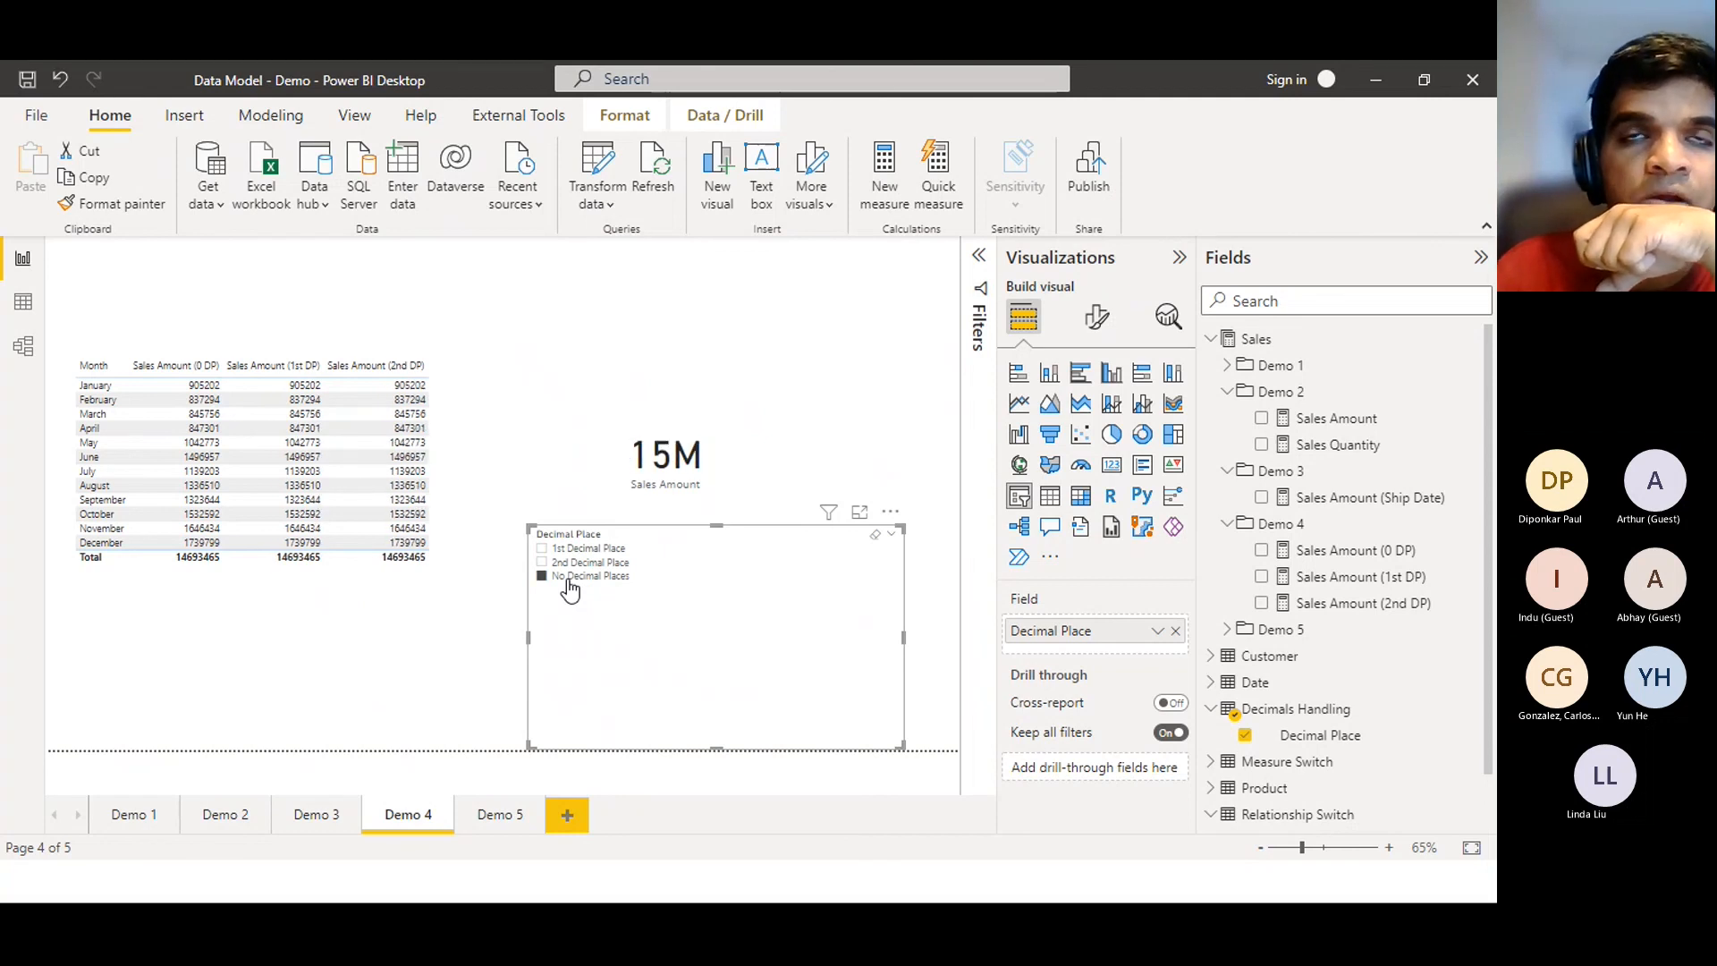
pyautogui.click(569, 590)
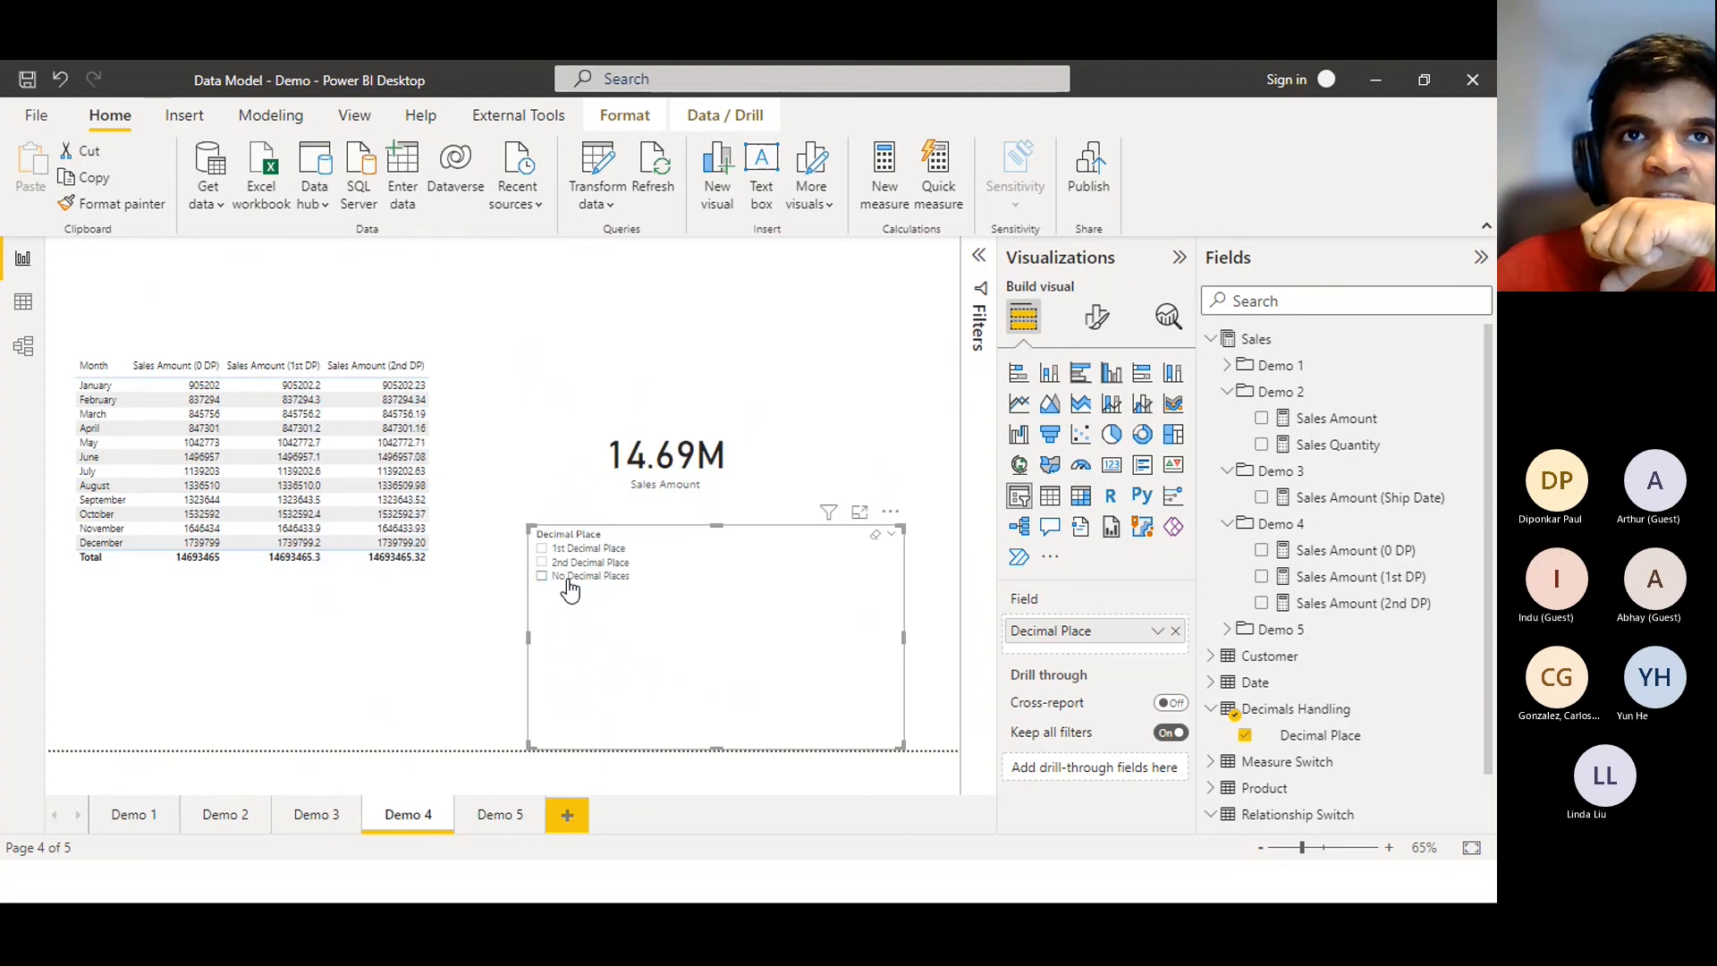
pyautogui.click(570, 590)
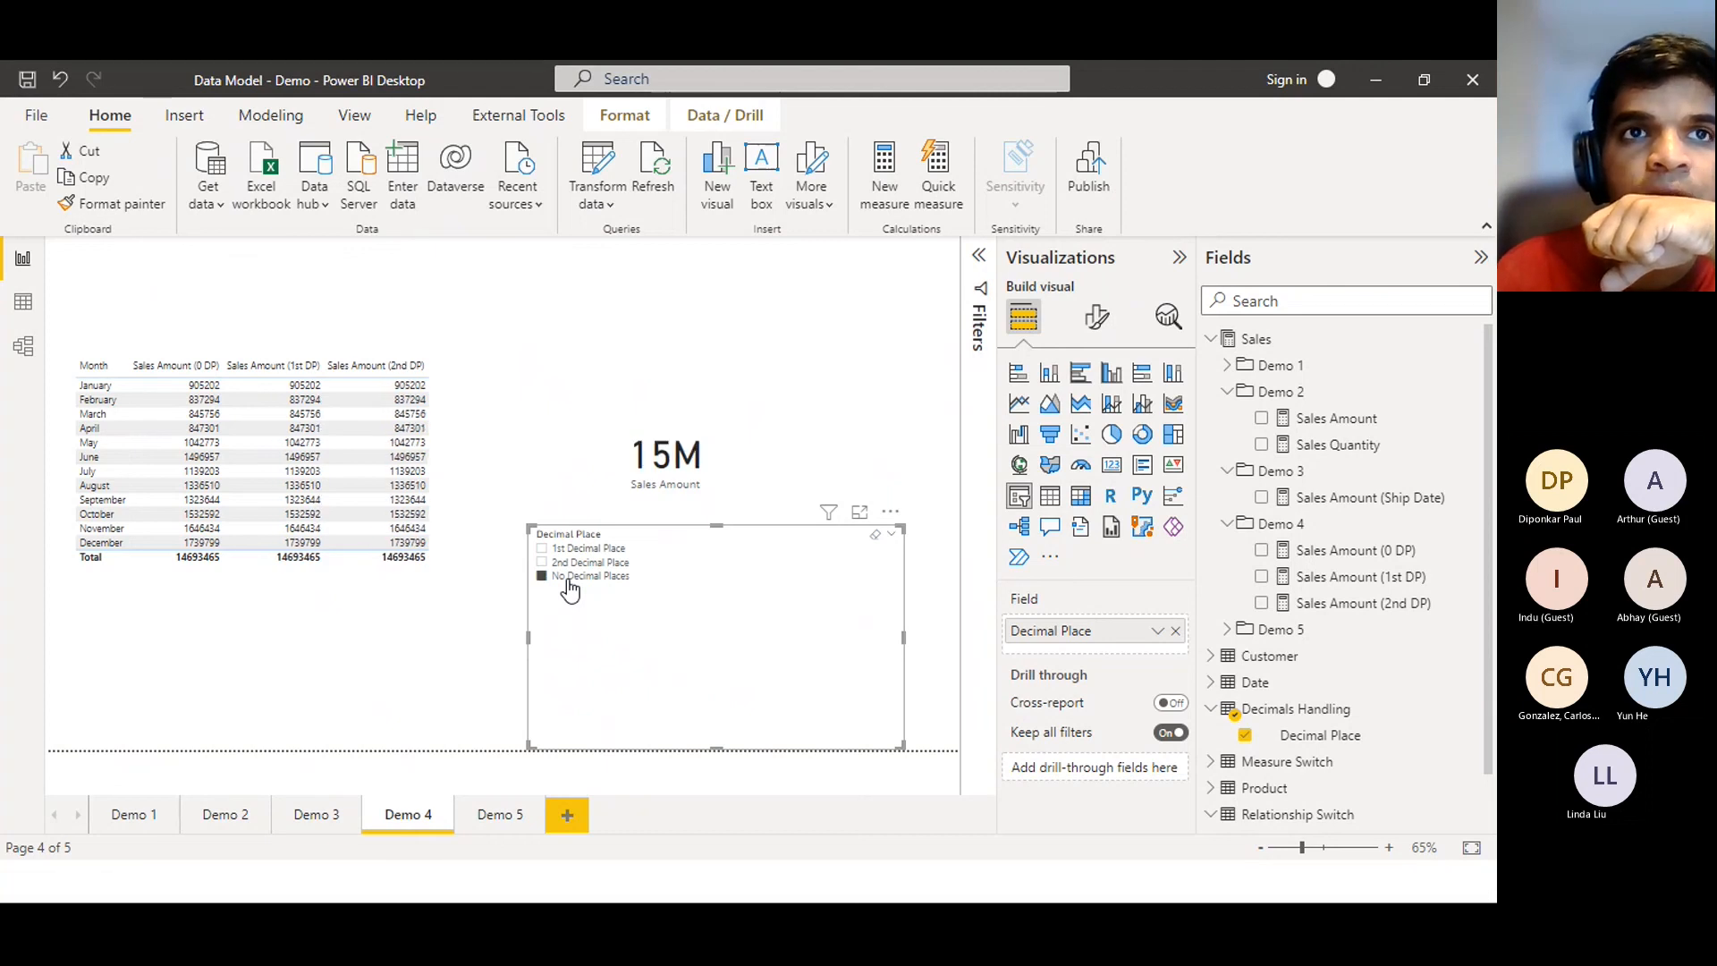
pyautogui.click(570, 566)
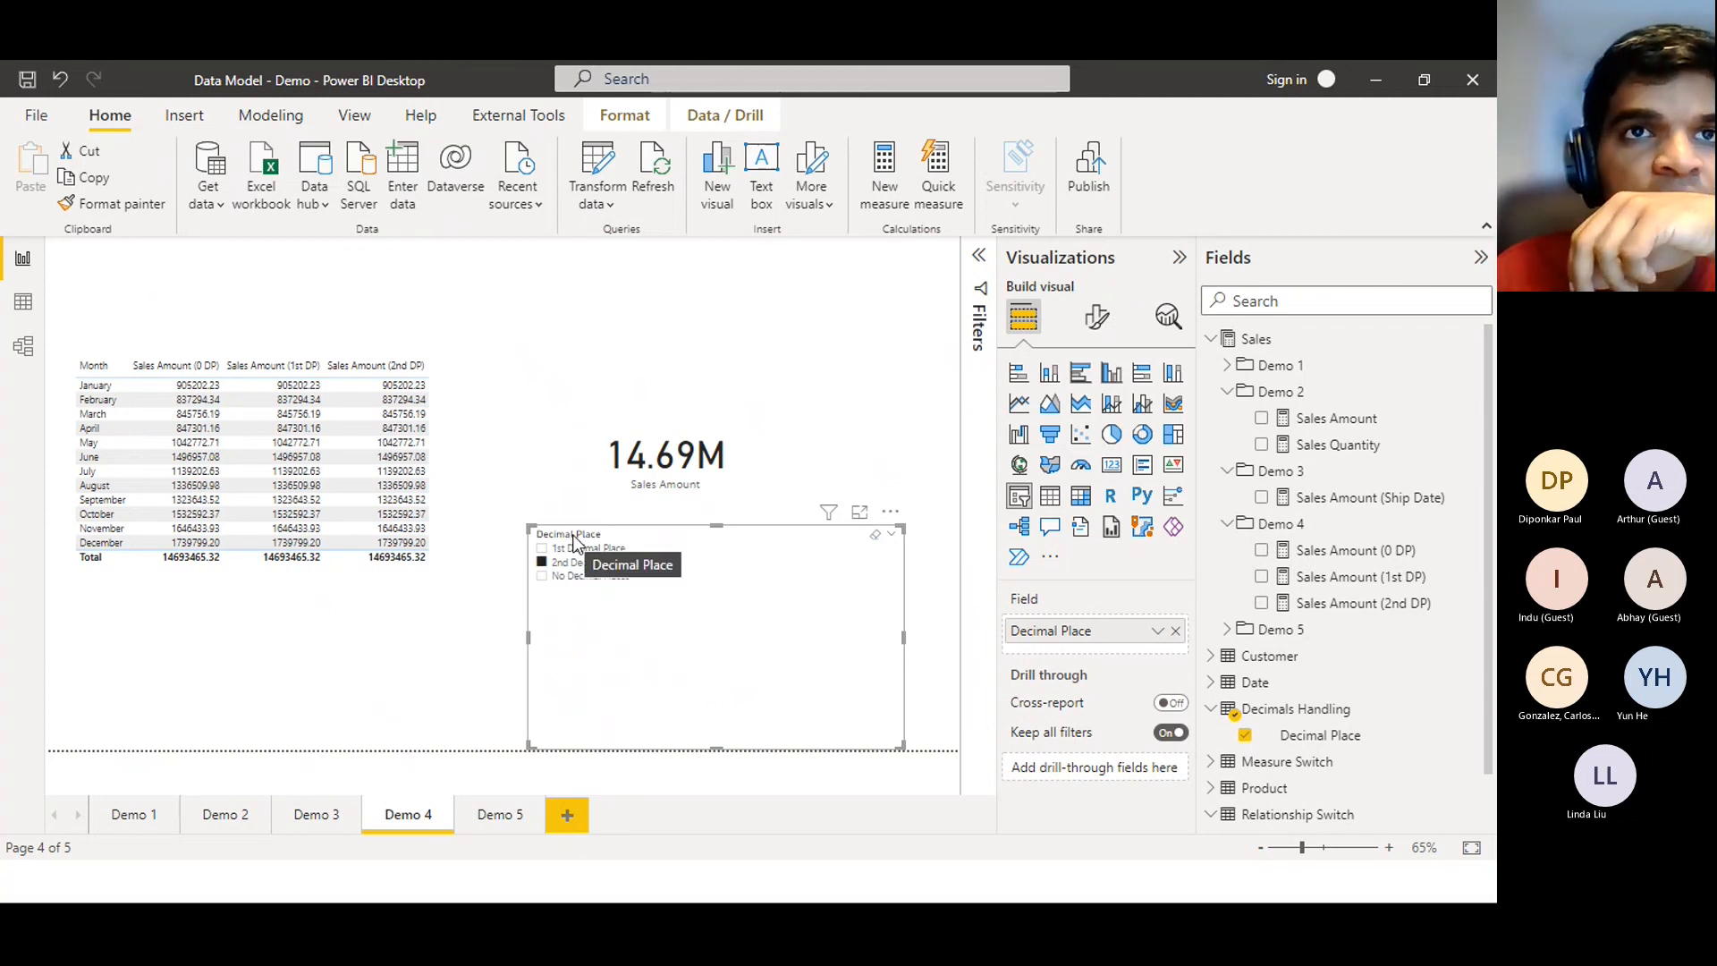
pyautogui.click(574, 549)
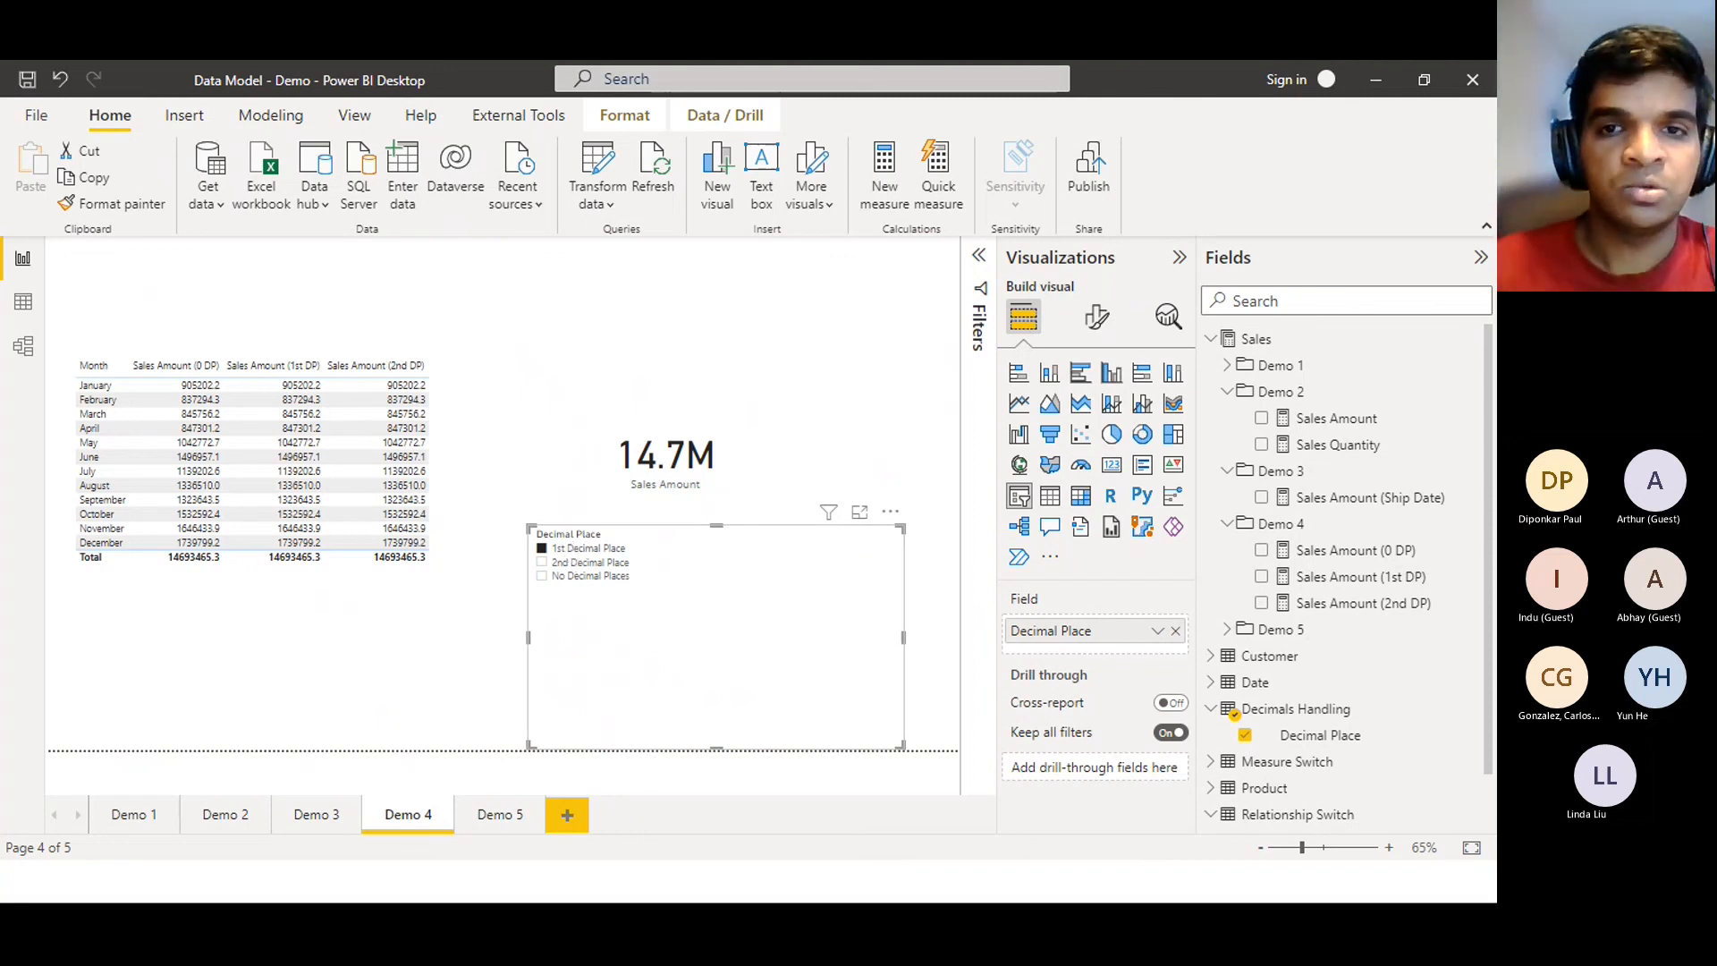
pyautogui.hotkey('alt', 'Tab')
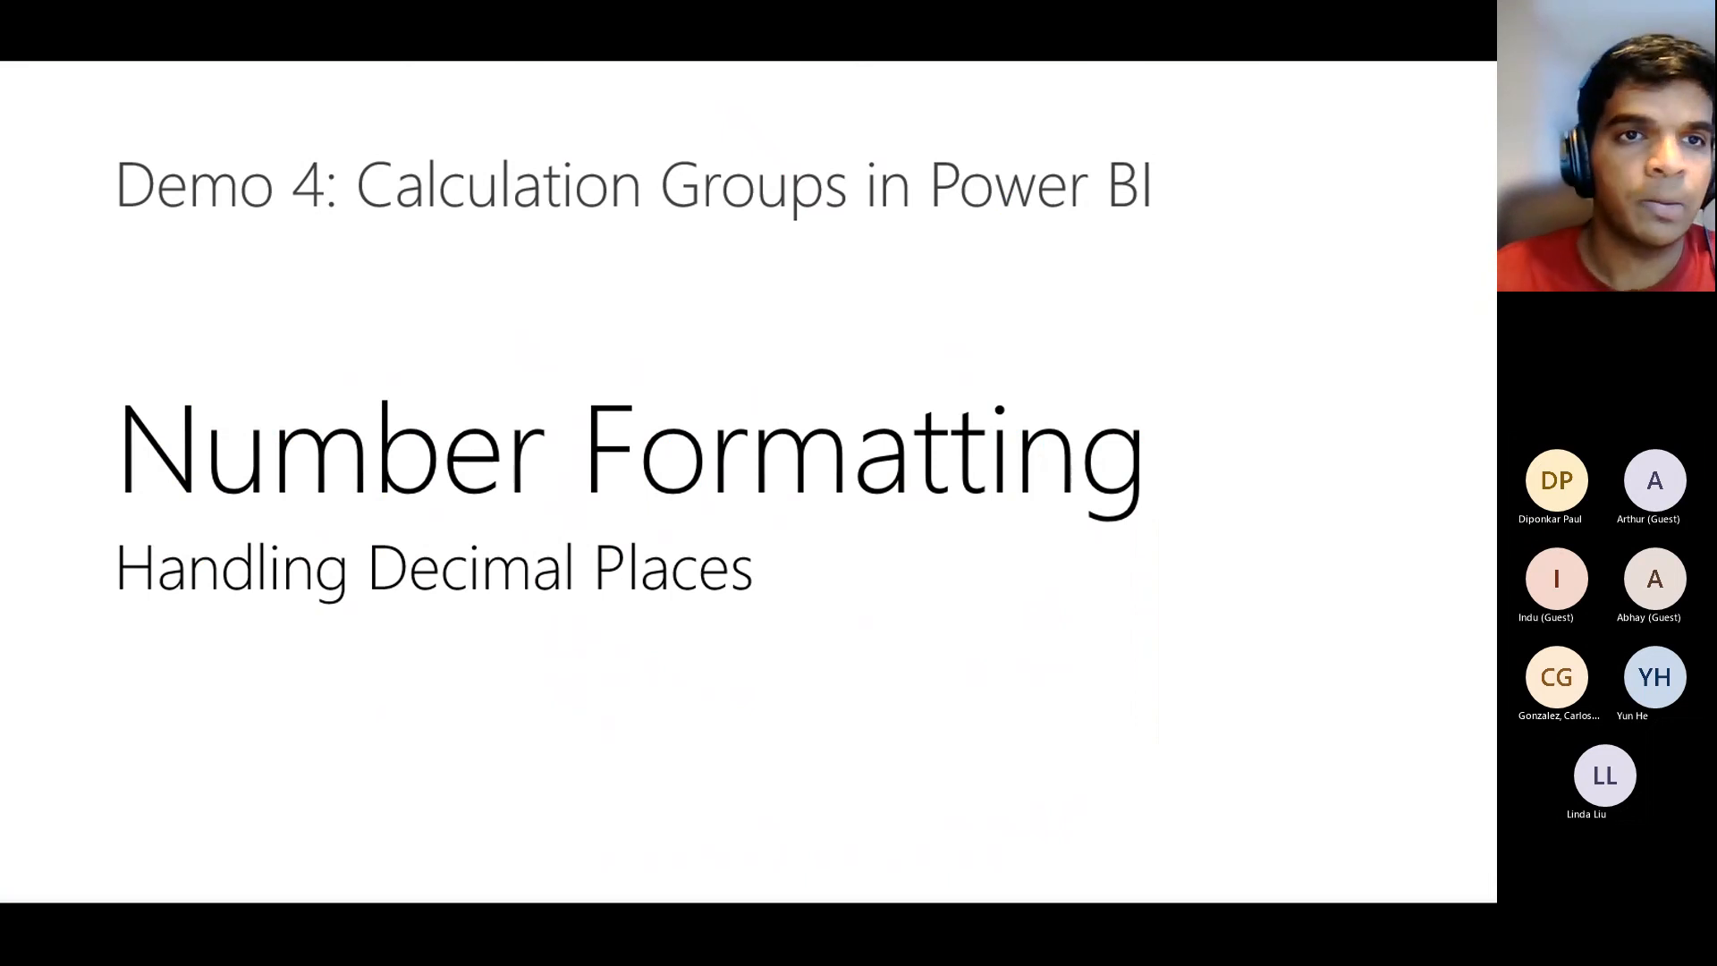
# Advance to the Demo 5 Handling Blanks and Zeros slide, then return to Power BI Desktop
pyautogui.press('Right')
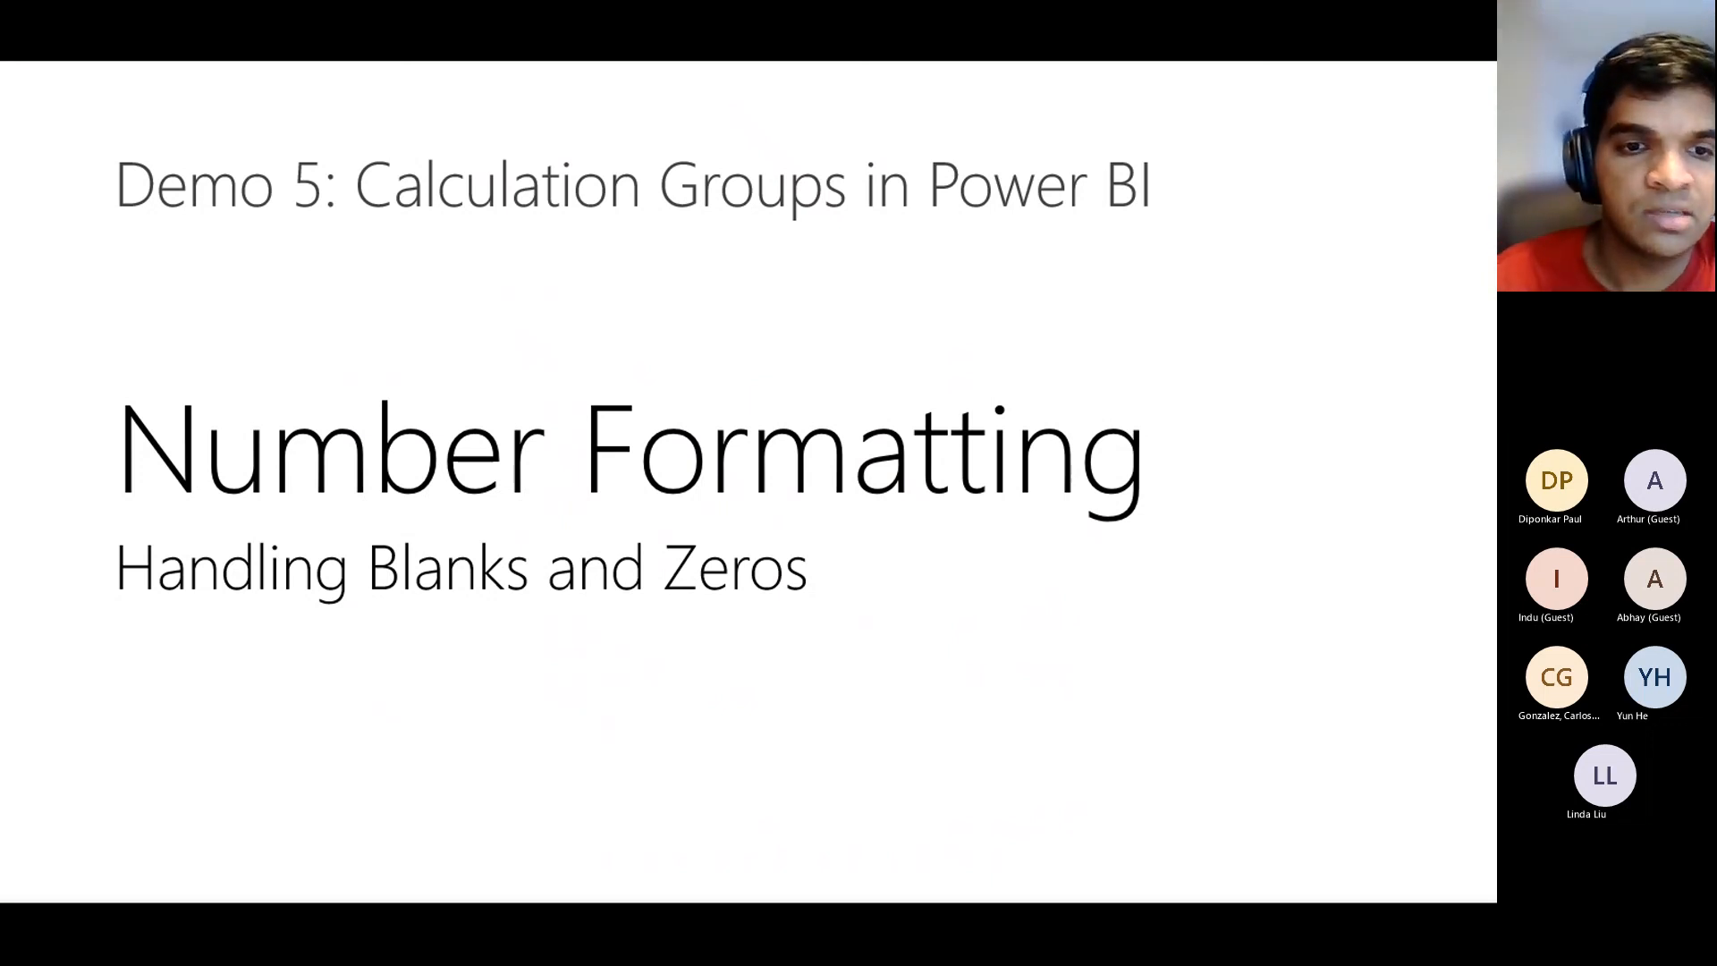
pyautogui.hotkey('alt', 'Tab')
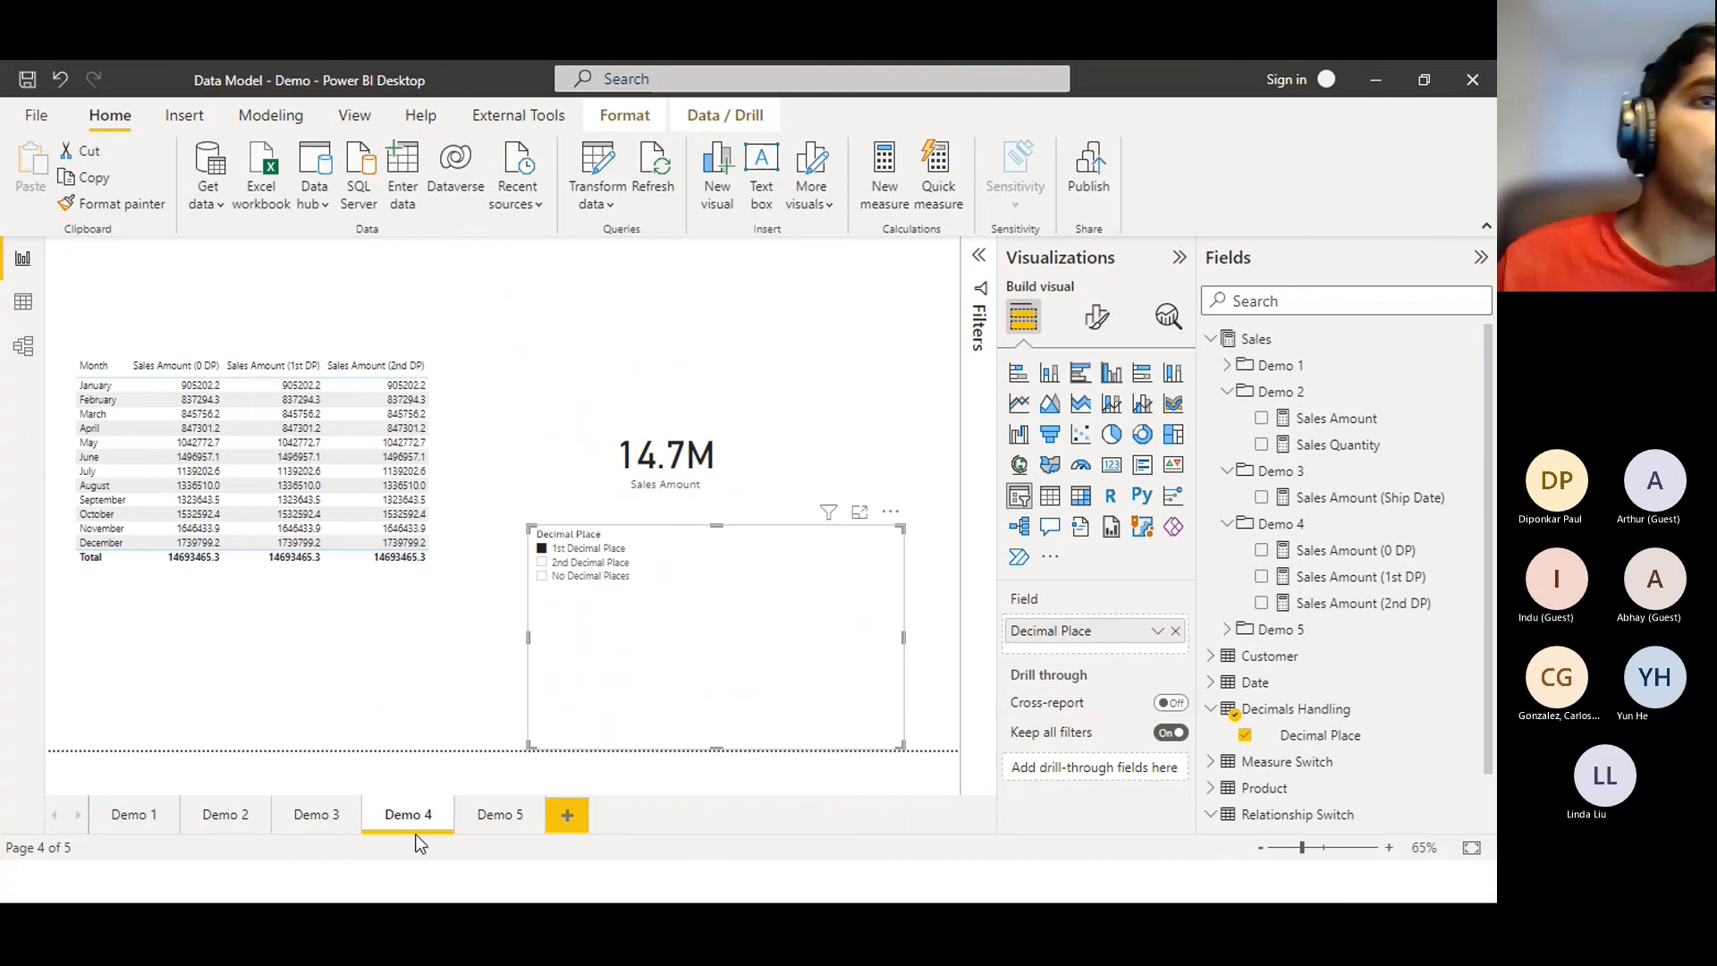
# On the Demo 5 page, put Sales Amount (Blank) into the existing card
pyautogui.click(475, 832)
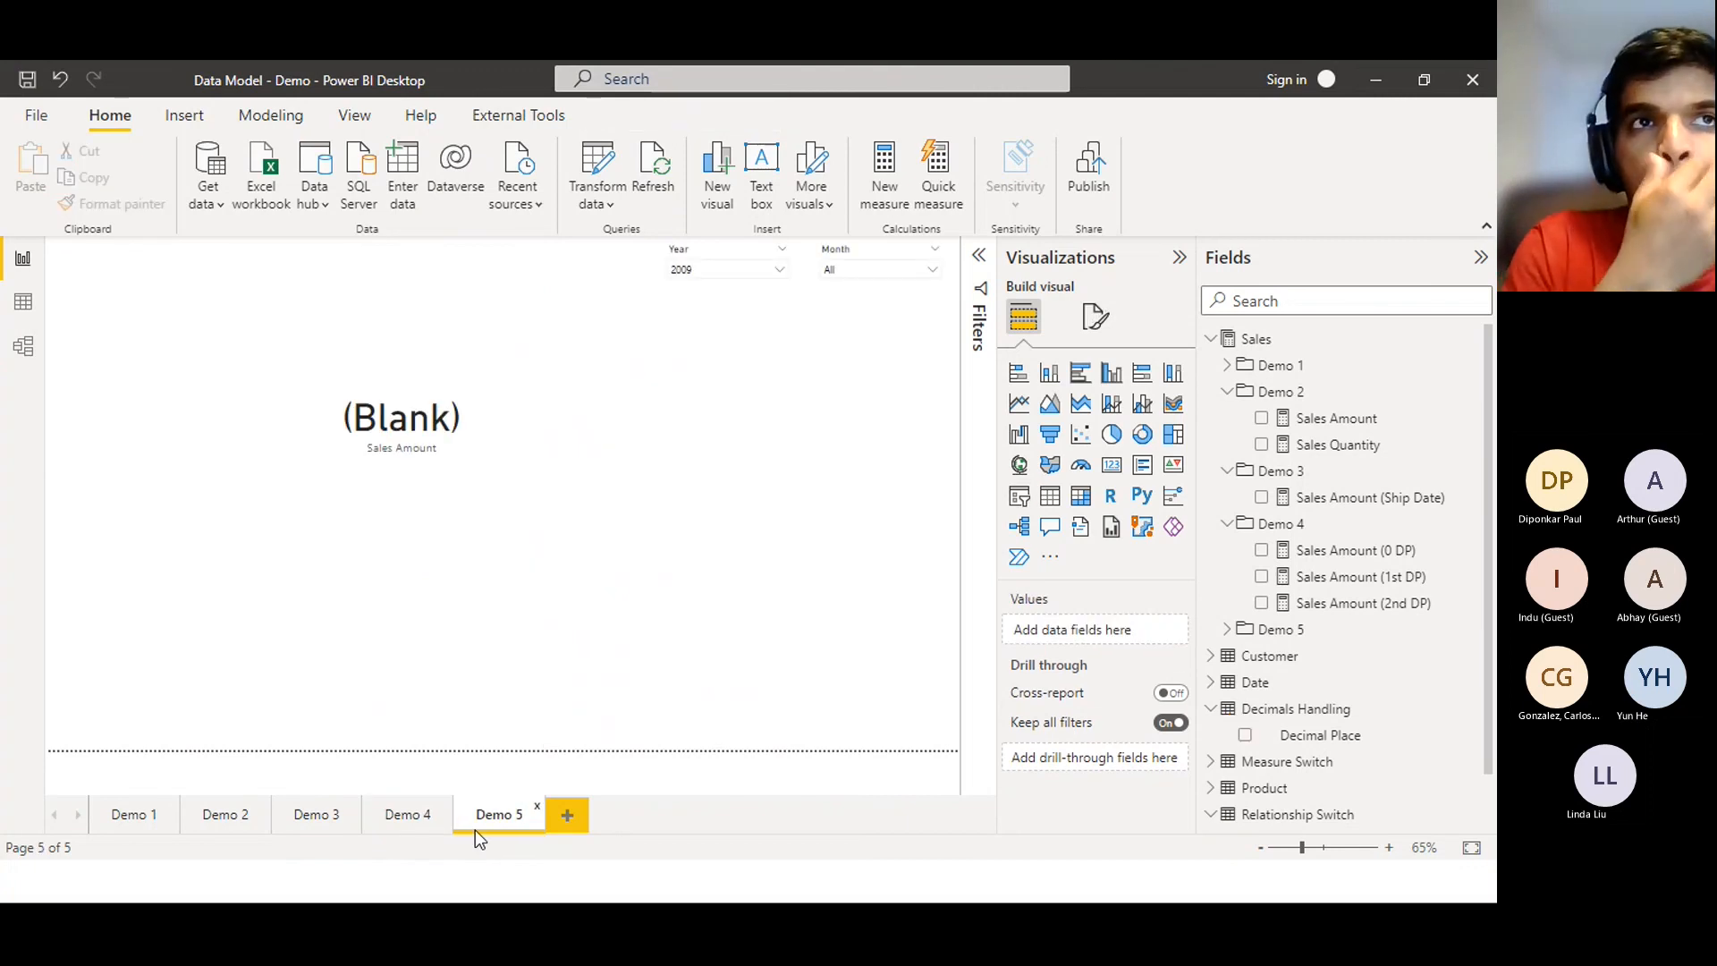
pyautogui.click(415, 377)
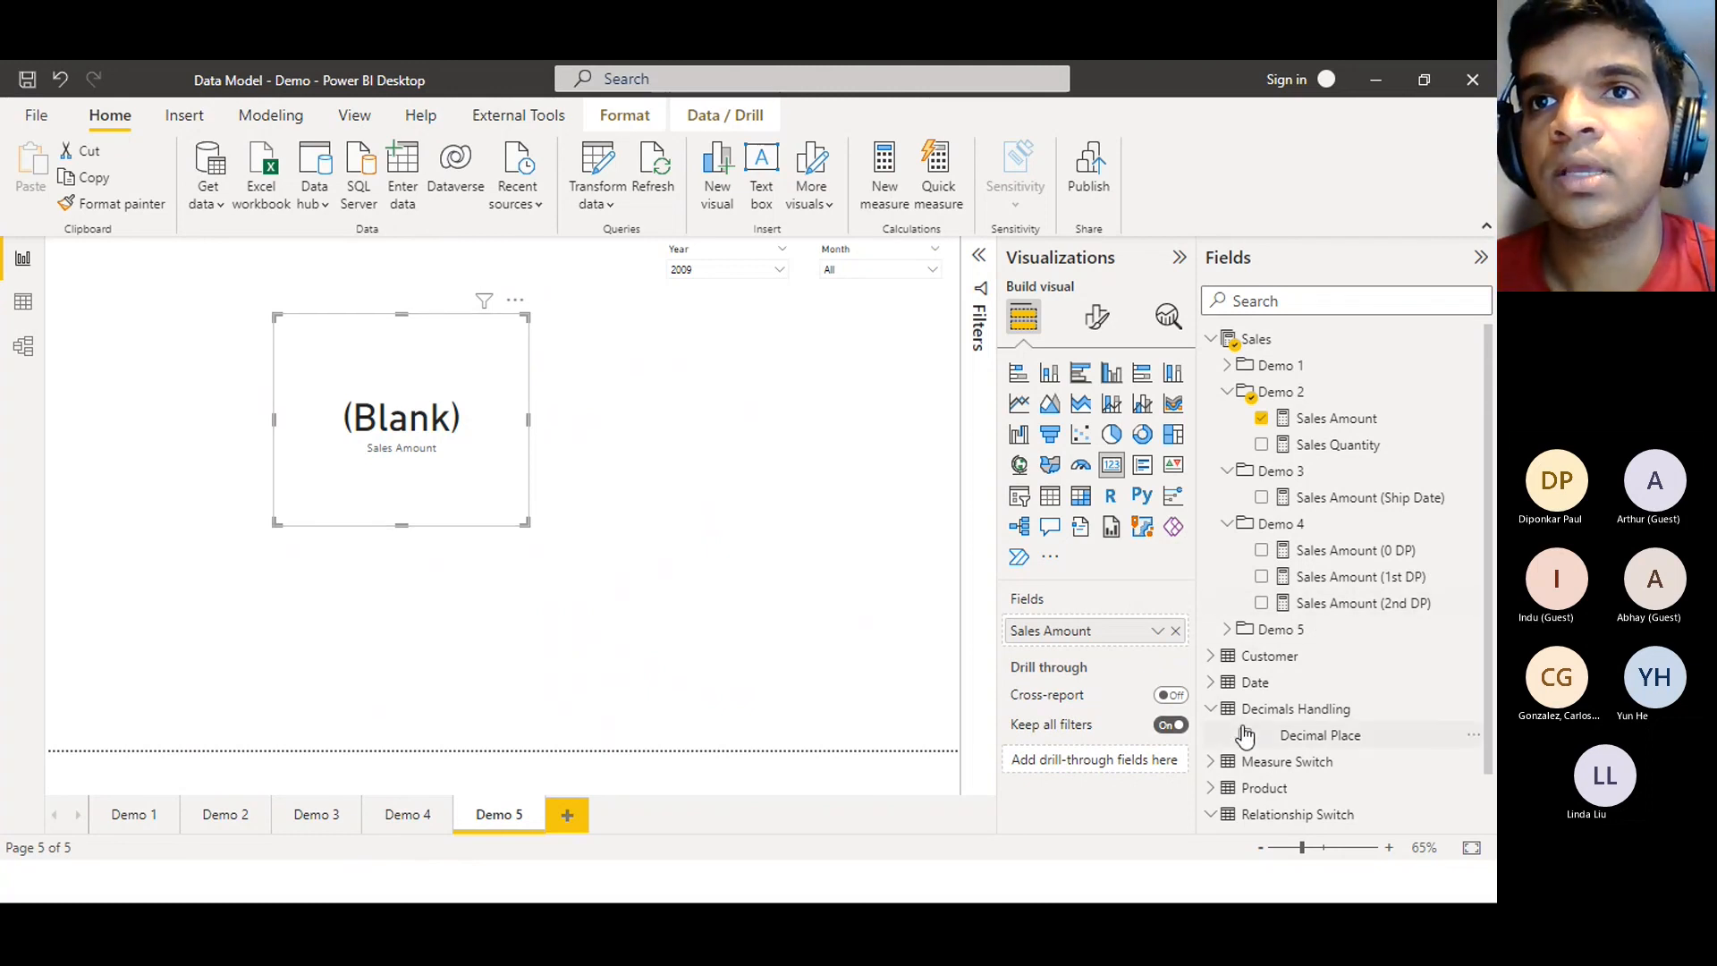
pyautogui.click(1229, 630)
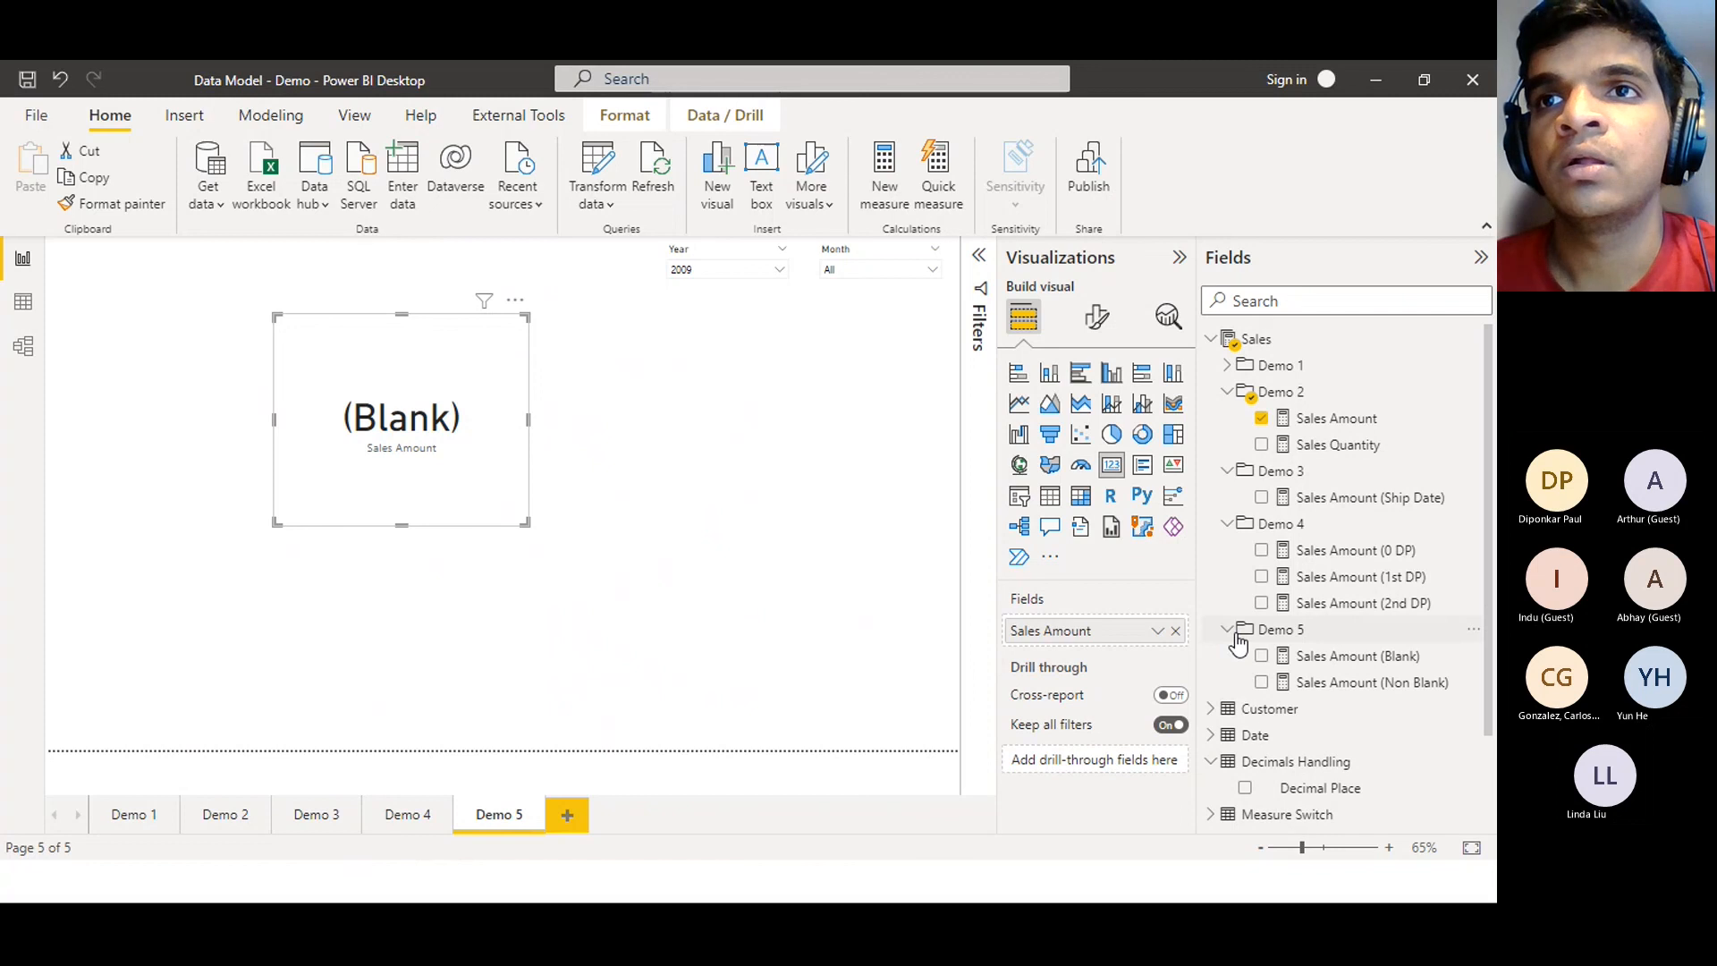
pyautogui.moveTo(1353, 659); pyautogui.dragTo(1109, 630)
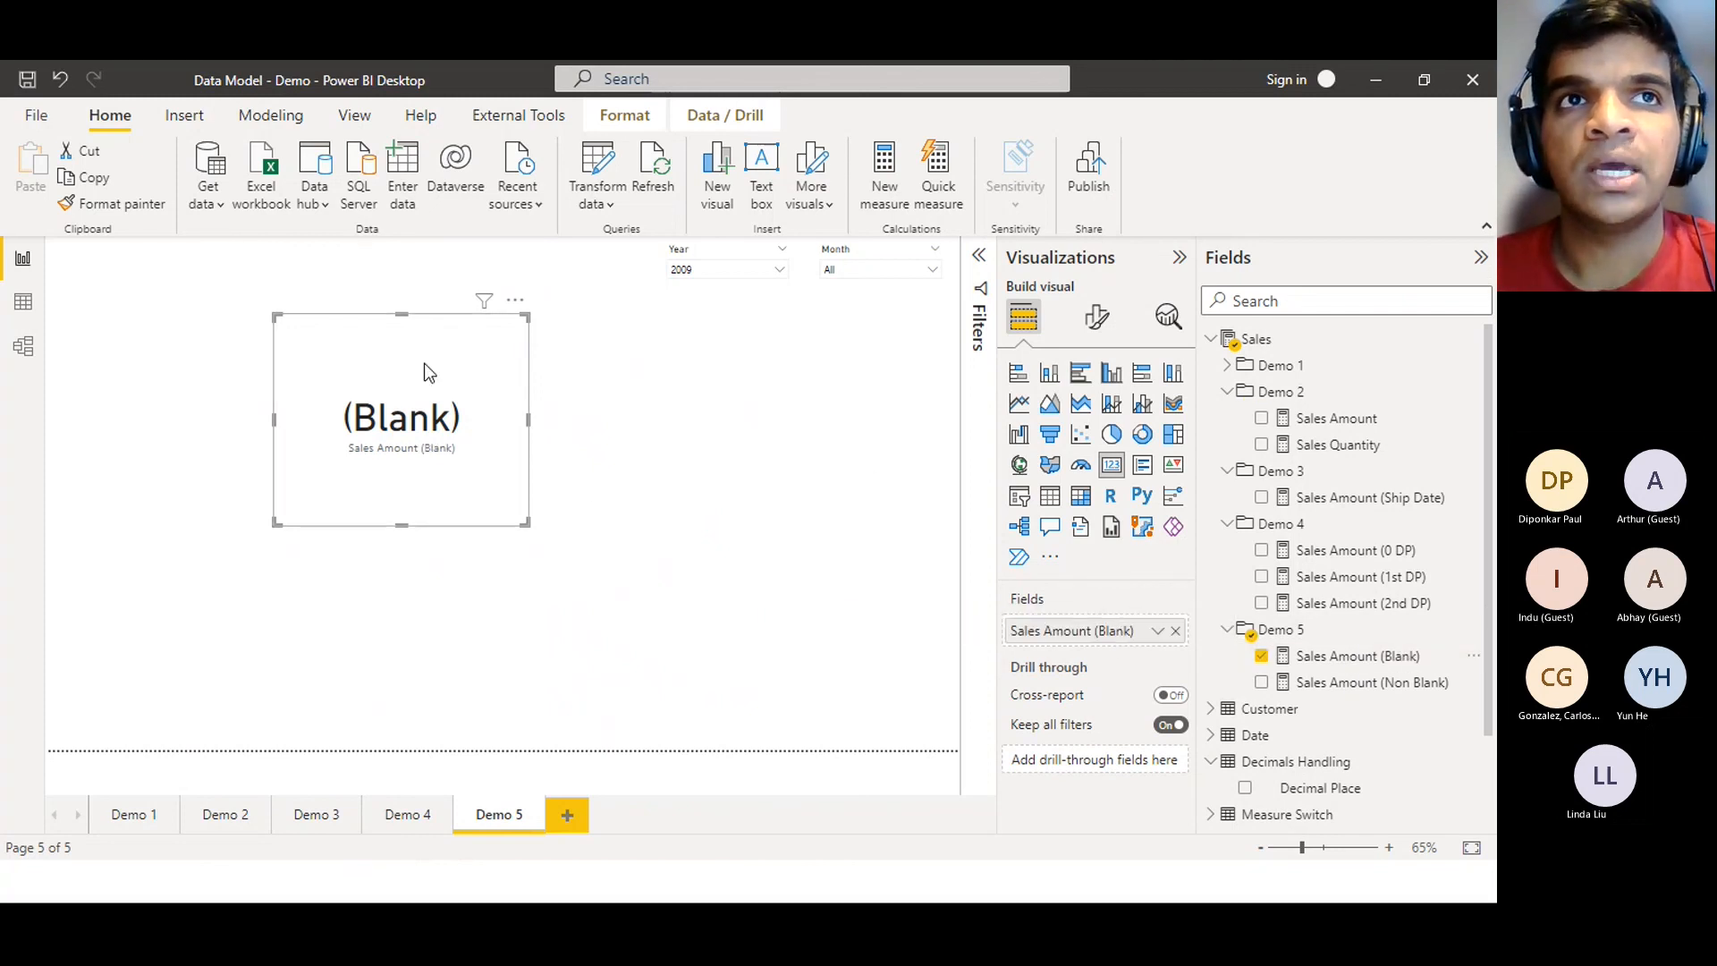
# Copy and paste the (Blank) card, placing the duplicate to its right
pyautogui.hotkey('ctrl', 'c')
pyautogui.hotkey('ctrl', 'v')
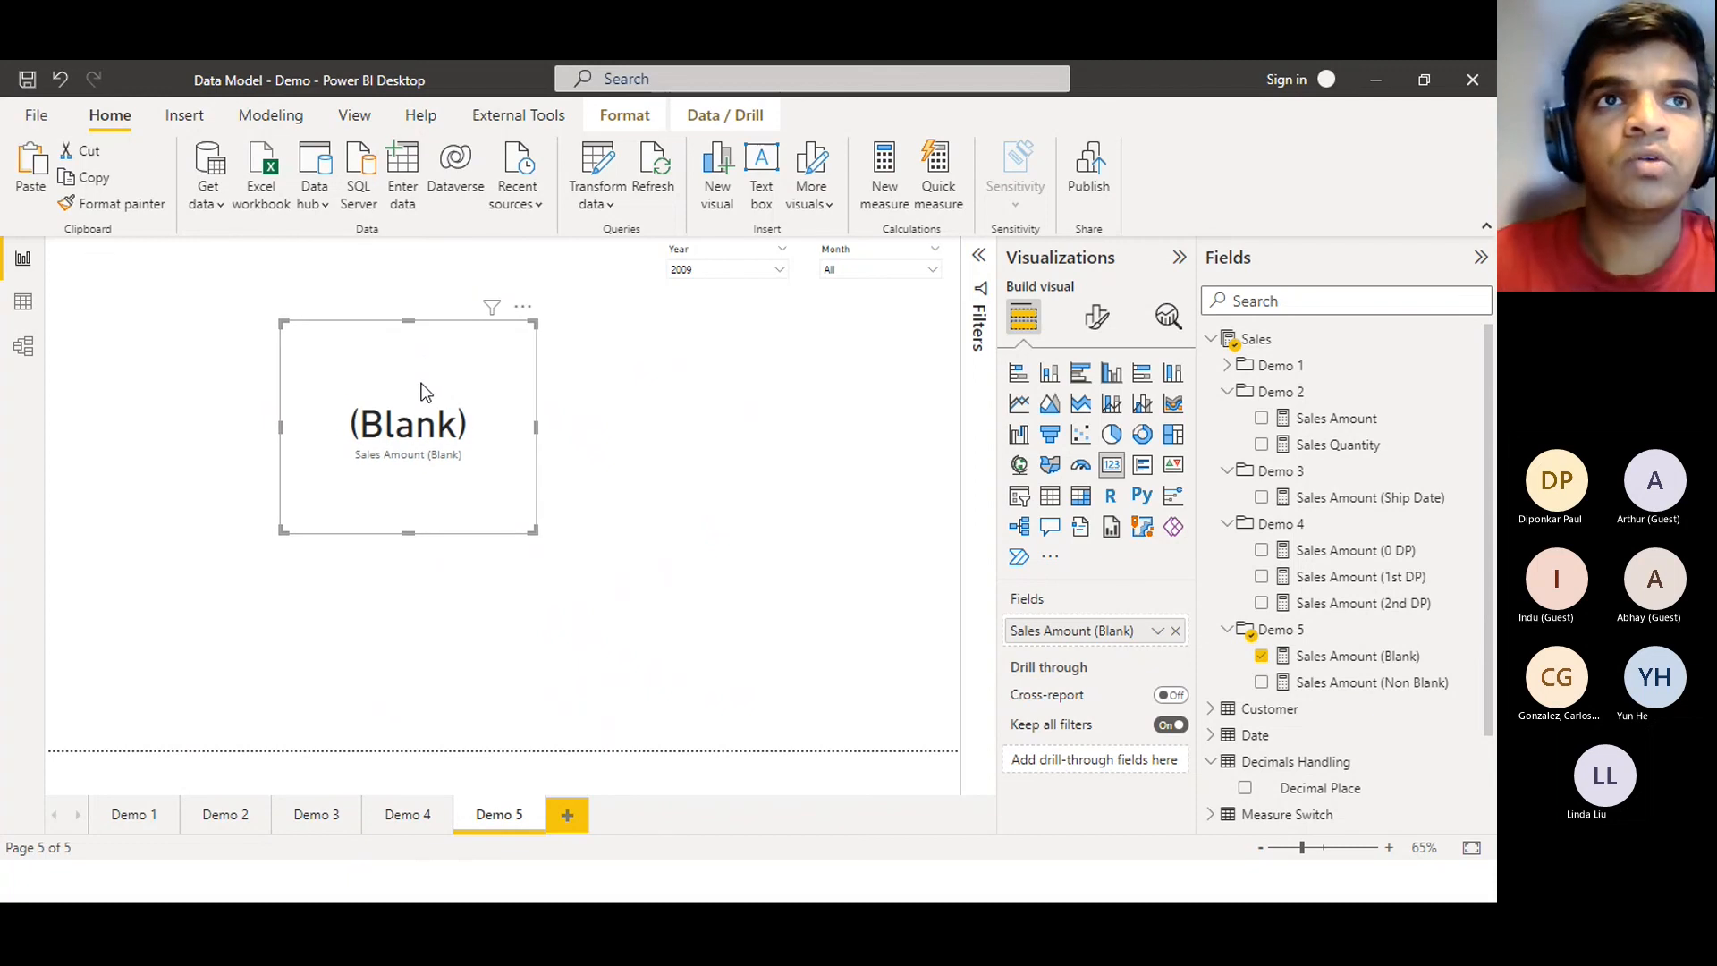
pyautogui.moveTo(426, 416); pyautogui.dragTo(754, 425)
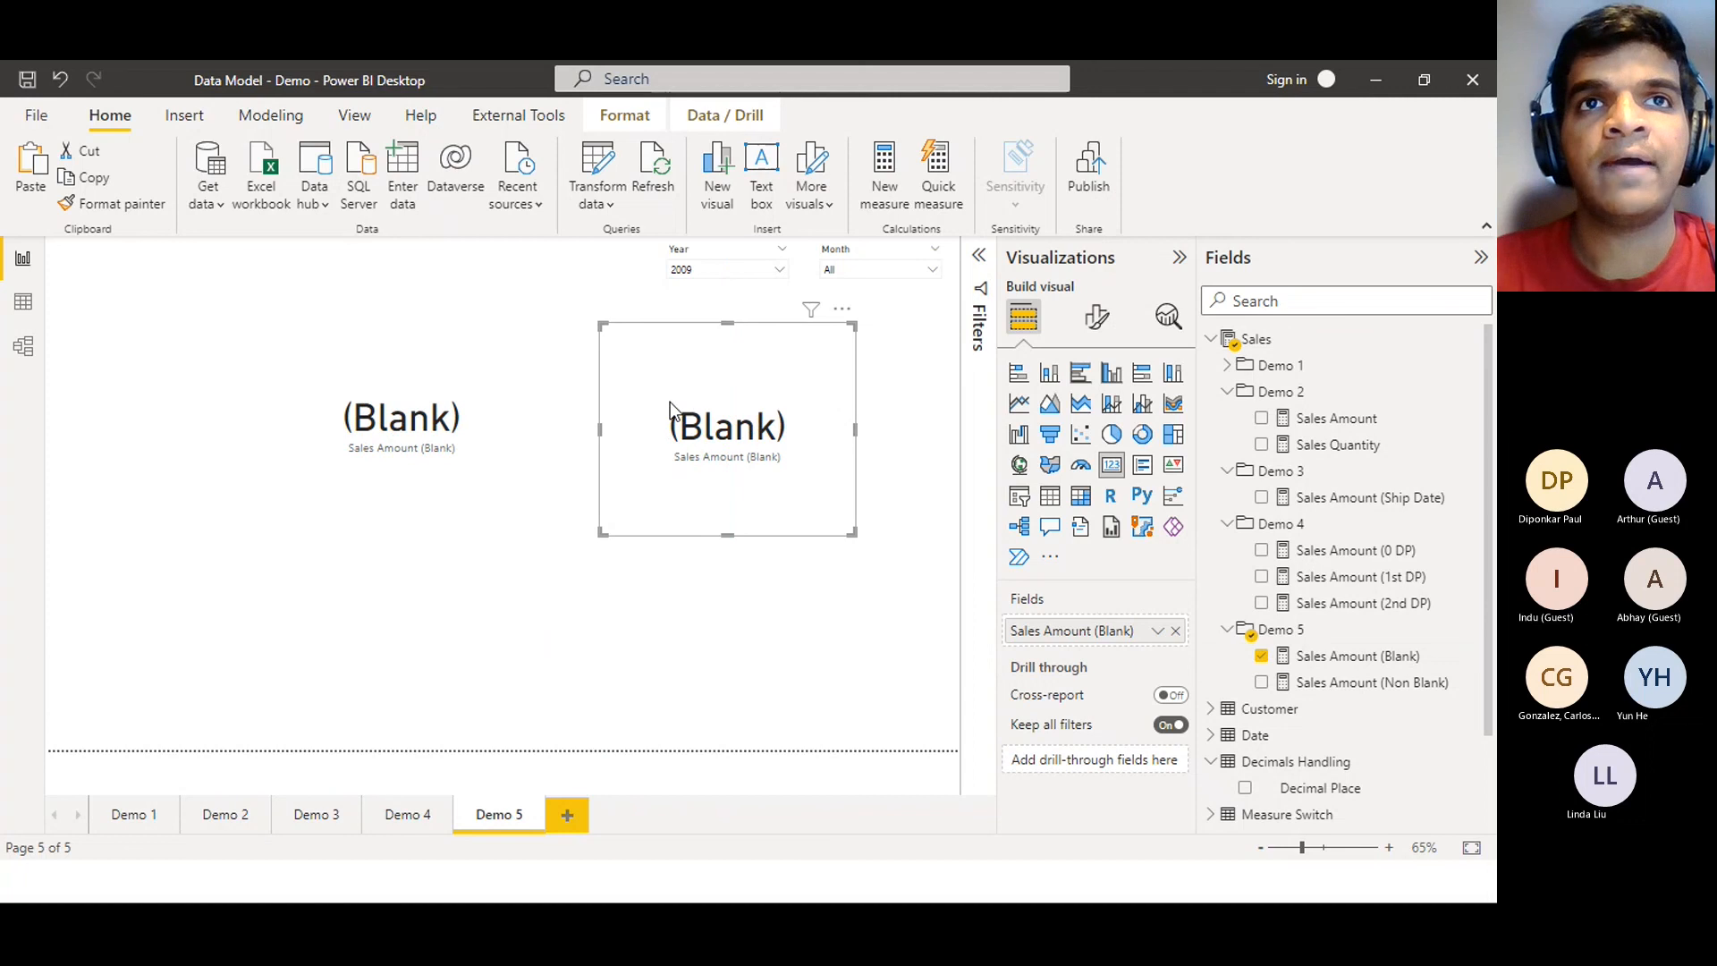
# Delete the duplicate card, review the Sales Amount (Non Blank) COALESCE formula, and drop that measure onto the canvas
pyautogui.press('Delete')
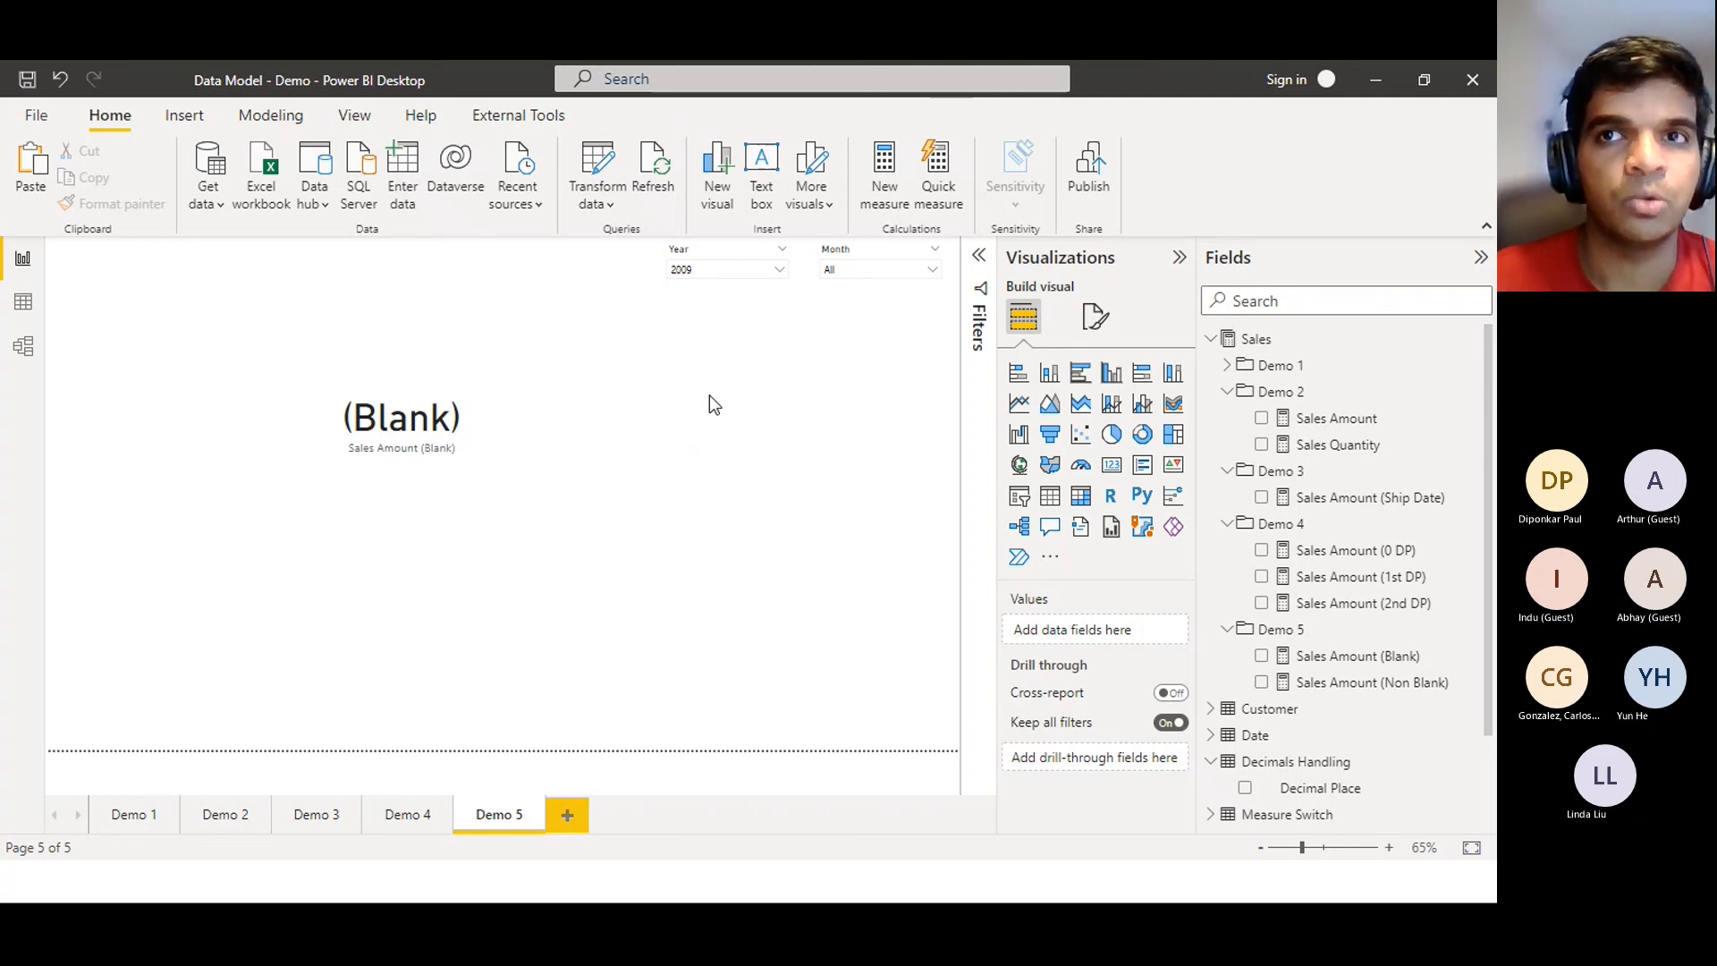
pyautogui.click(1322, 693)
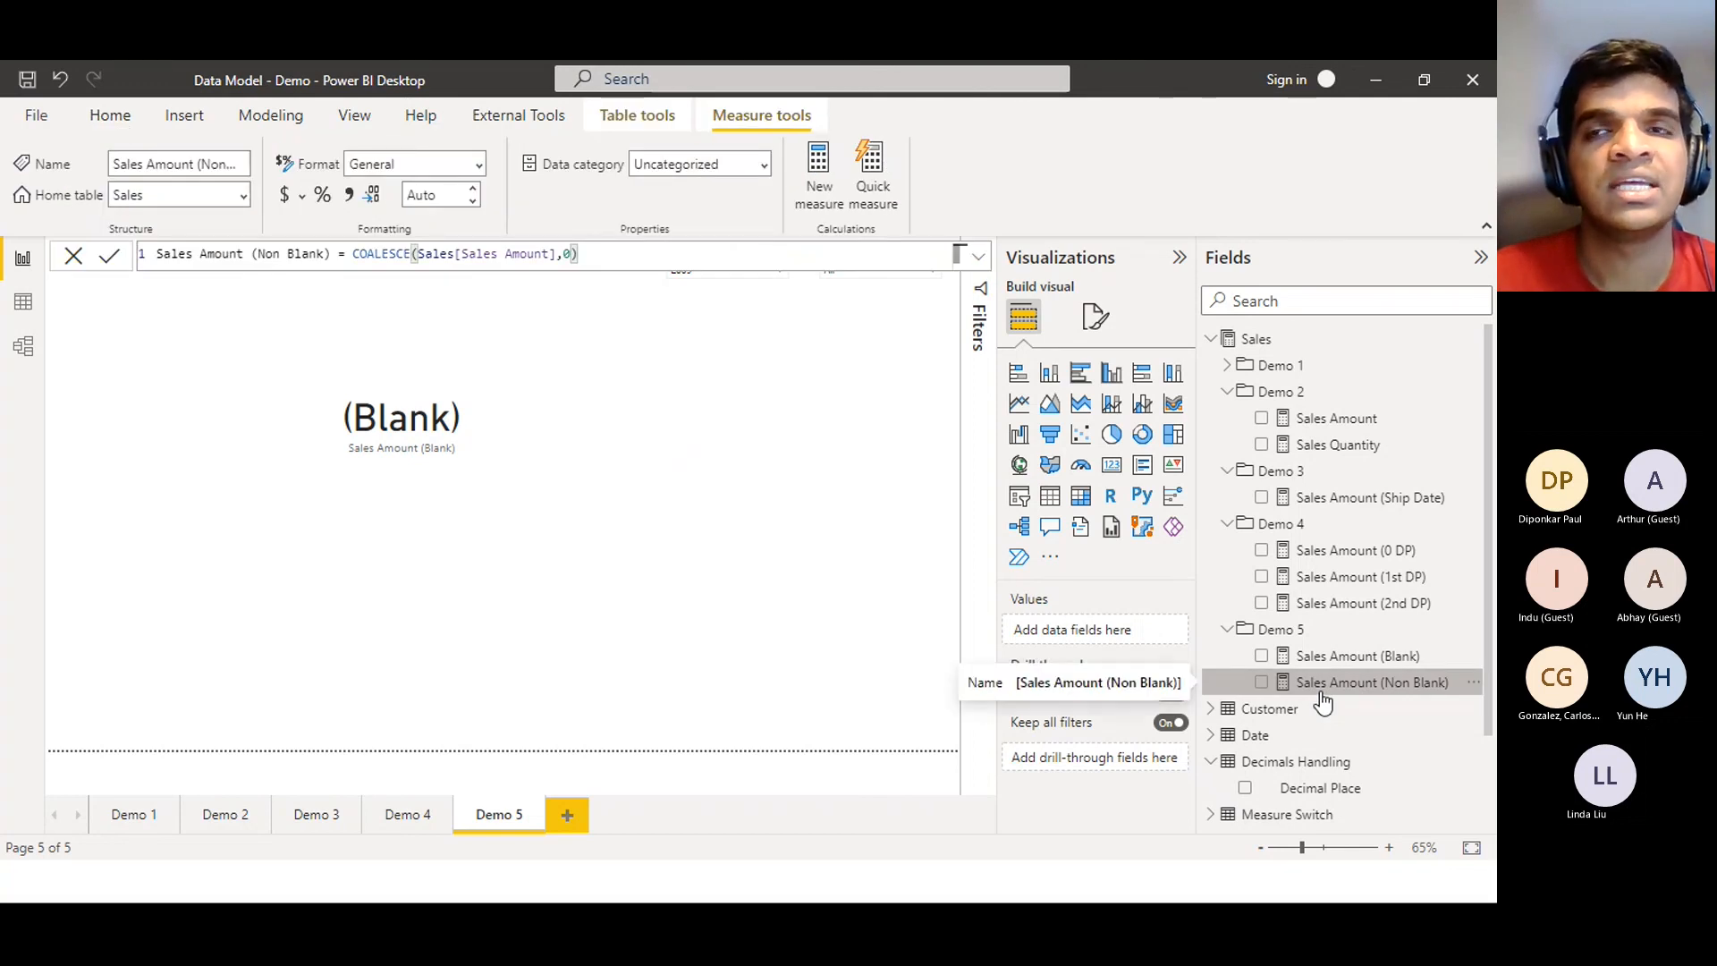
pyautogui.click(851, 522)
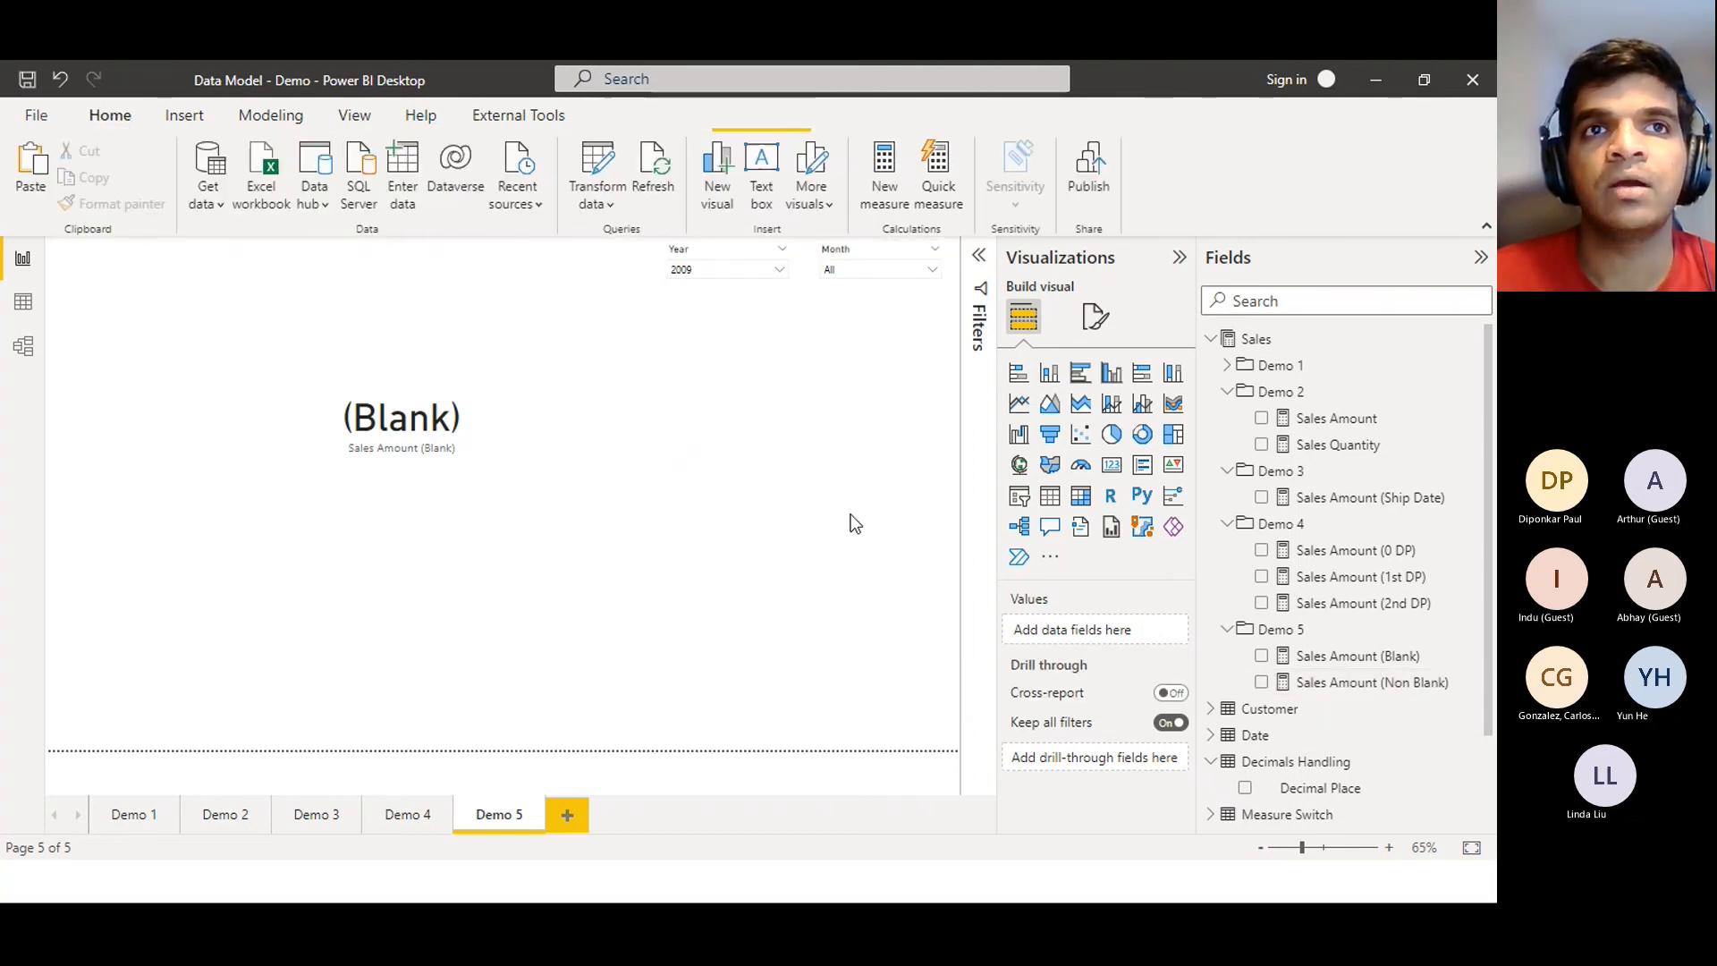
pyautogui.moveTo(1352, 684); pyautogui.dragTo(751, 372)
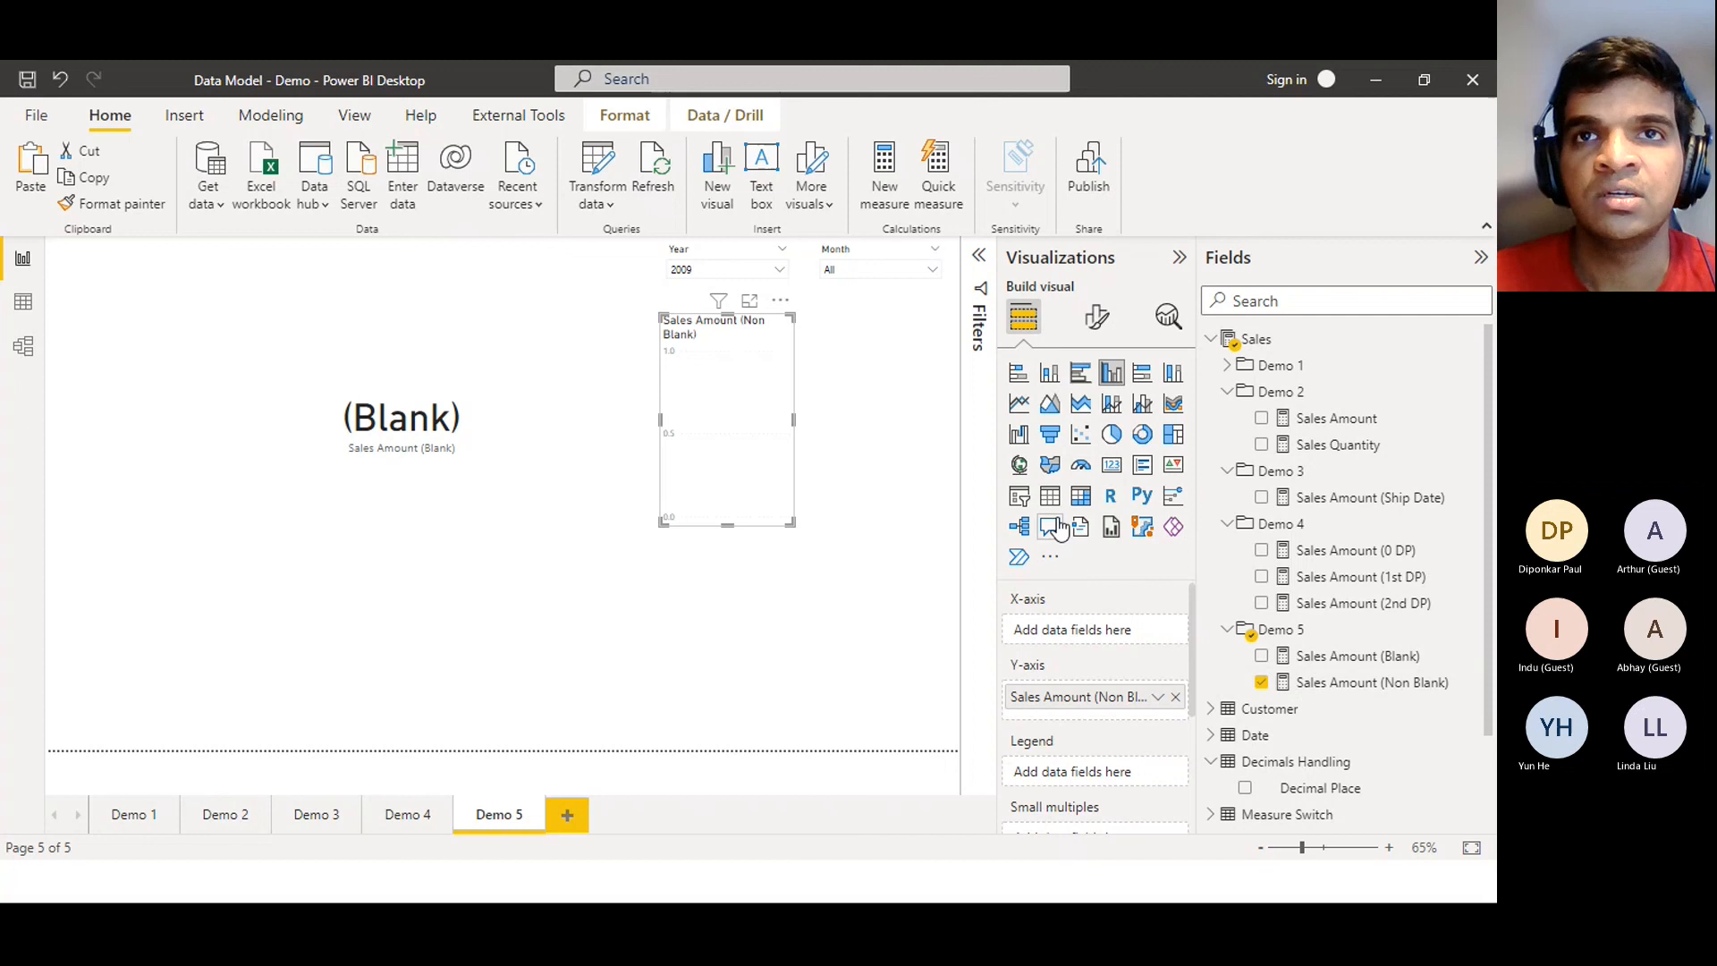
# Turn the Sales Amount (Non Blank) chart into a wide card reading 0.00 beside the (Blank) card
pyautogui.click(1109, 467)
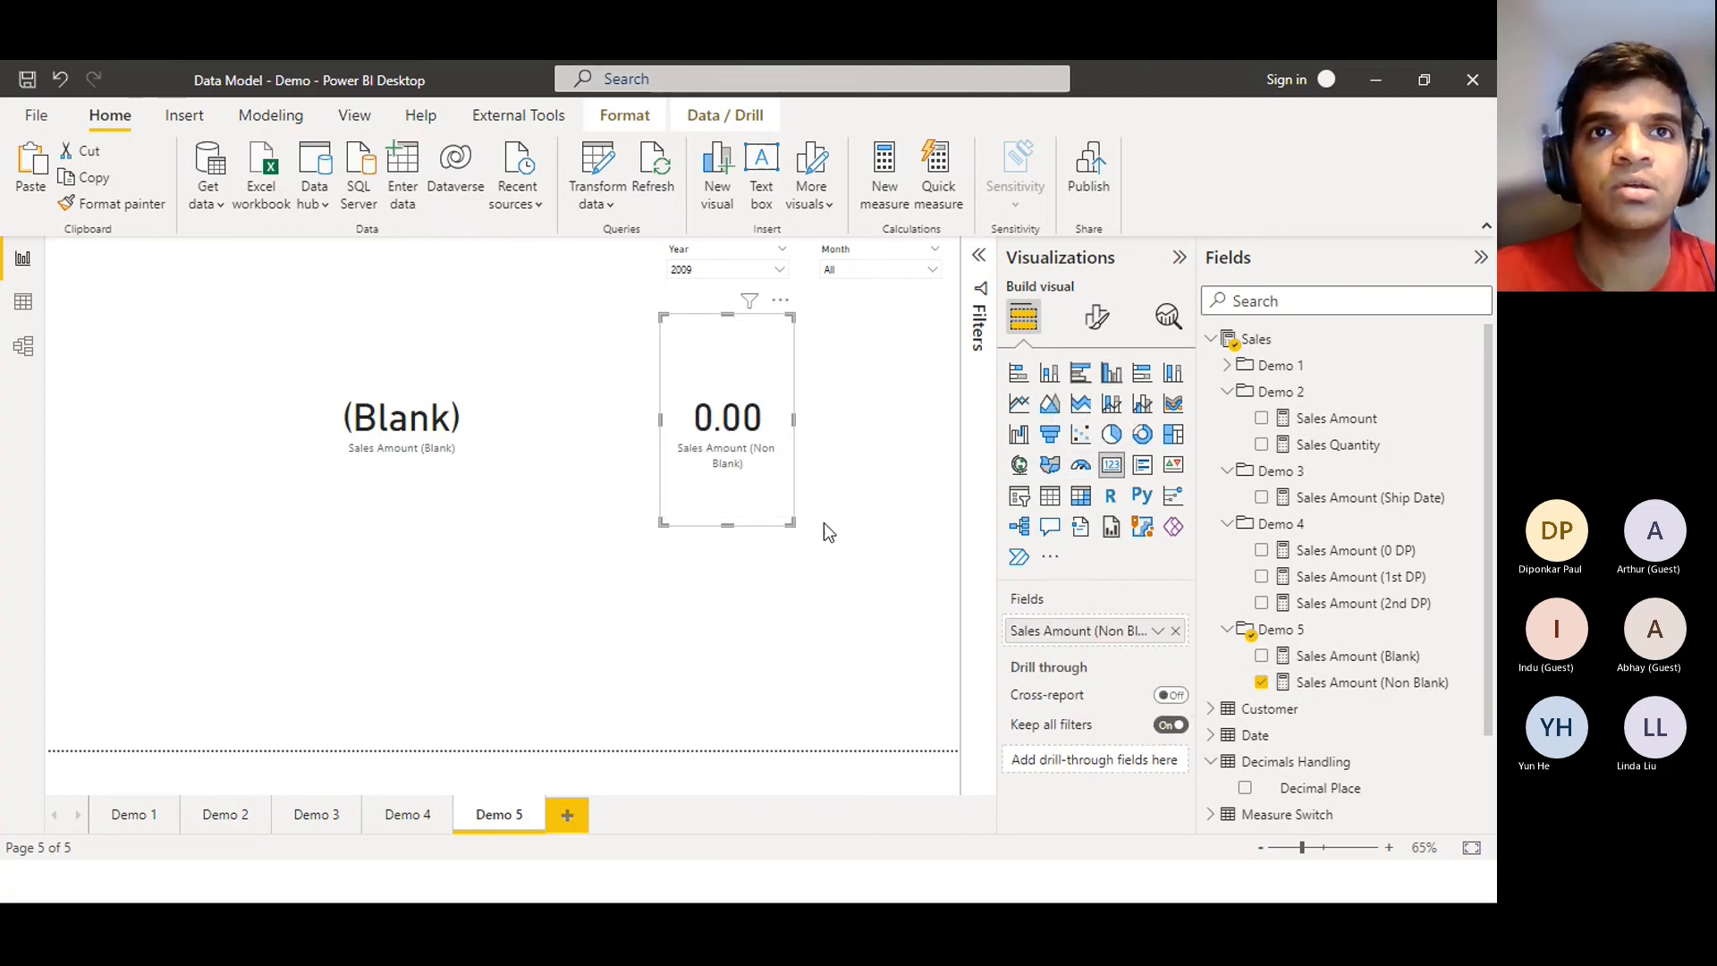
pyautogui.moveTo(792, 524); pyautogui.dragTo(925, 492)
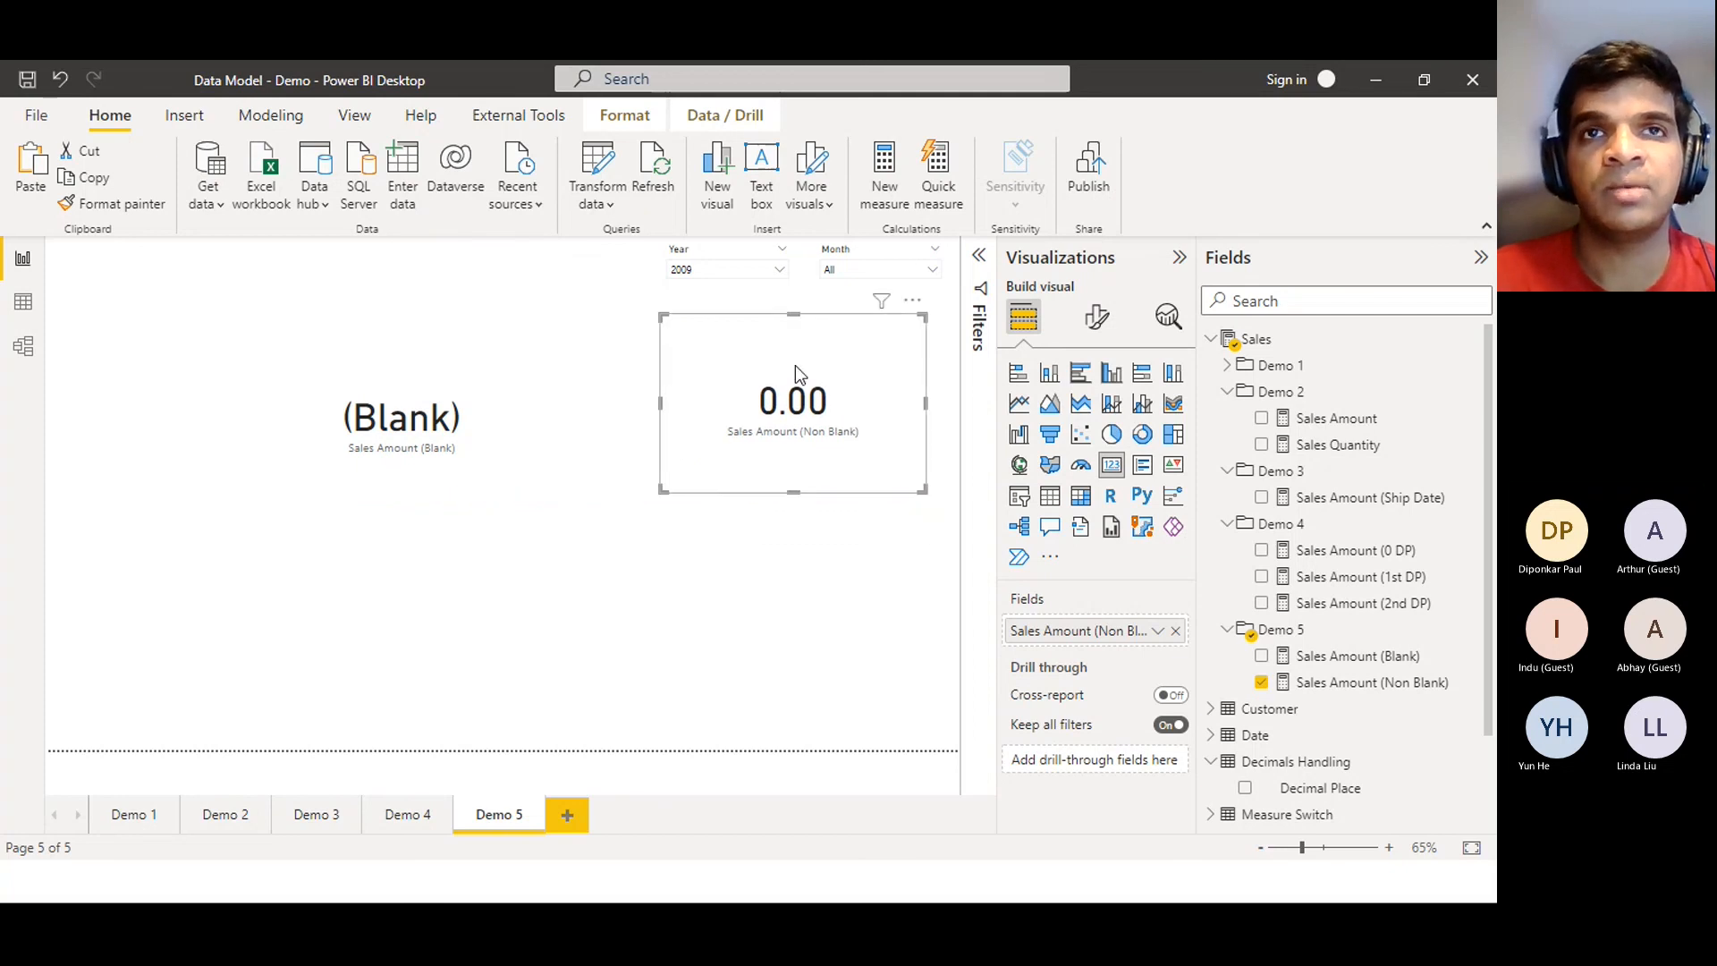
pyautogui.moveTo(798, 362); pyautogui.dragTo(765, 406)
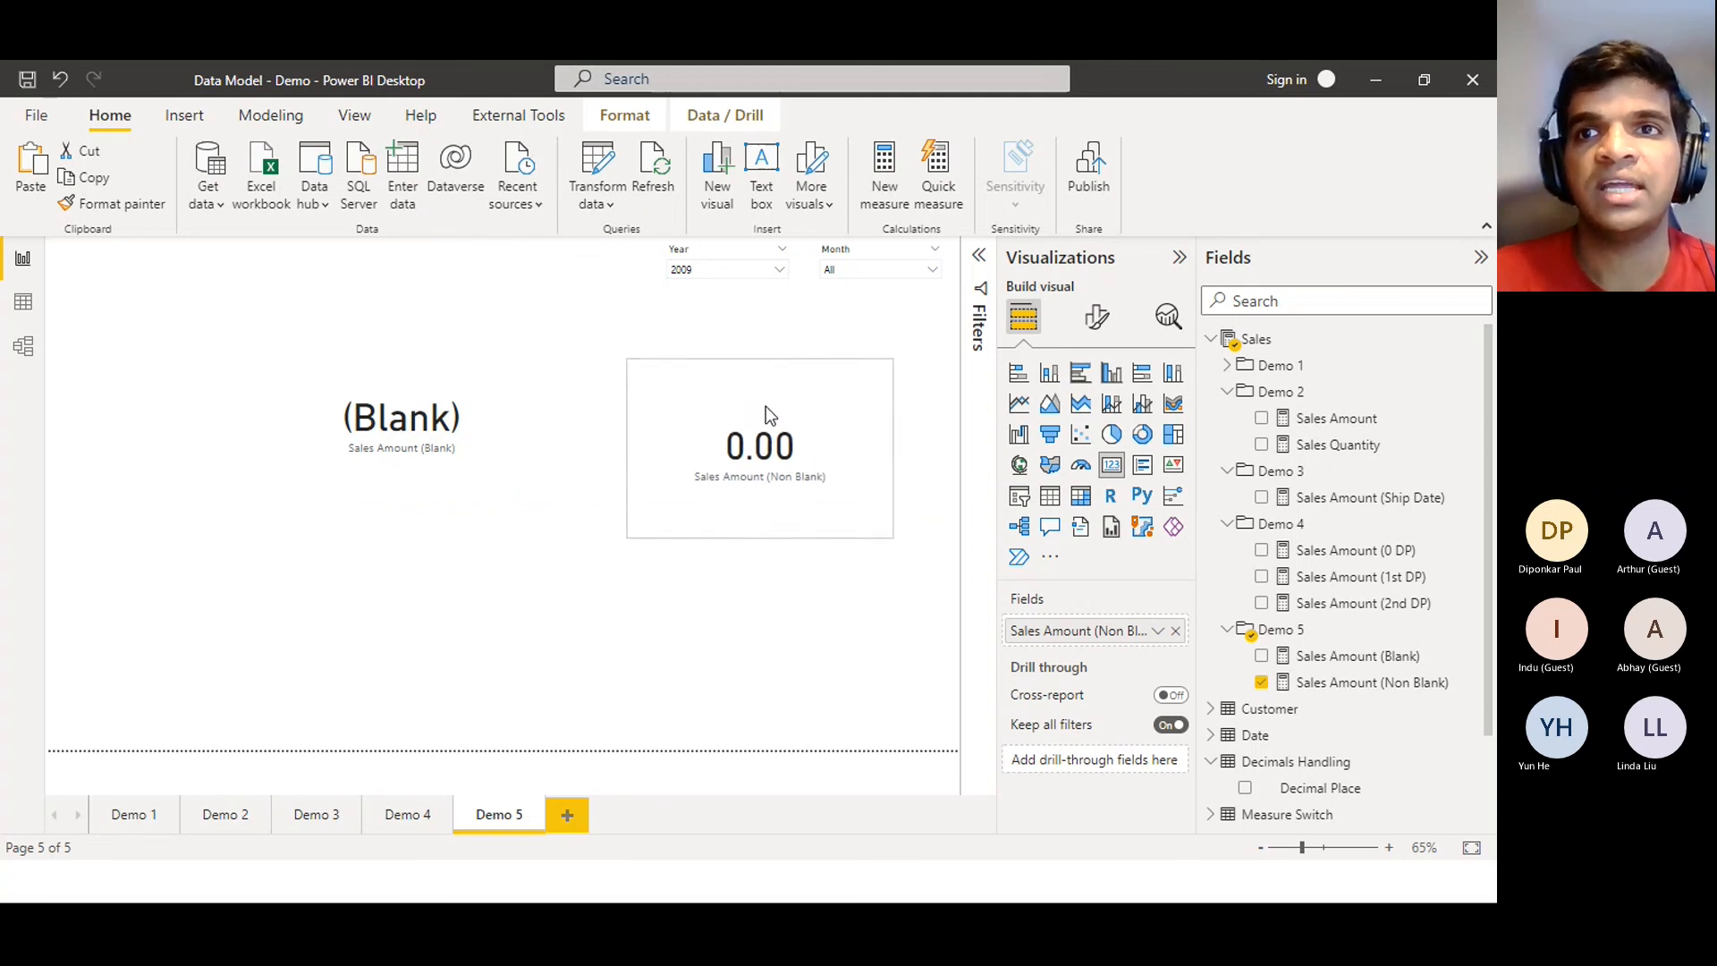
pyautogui.click(1322, 683)
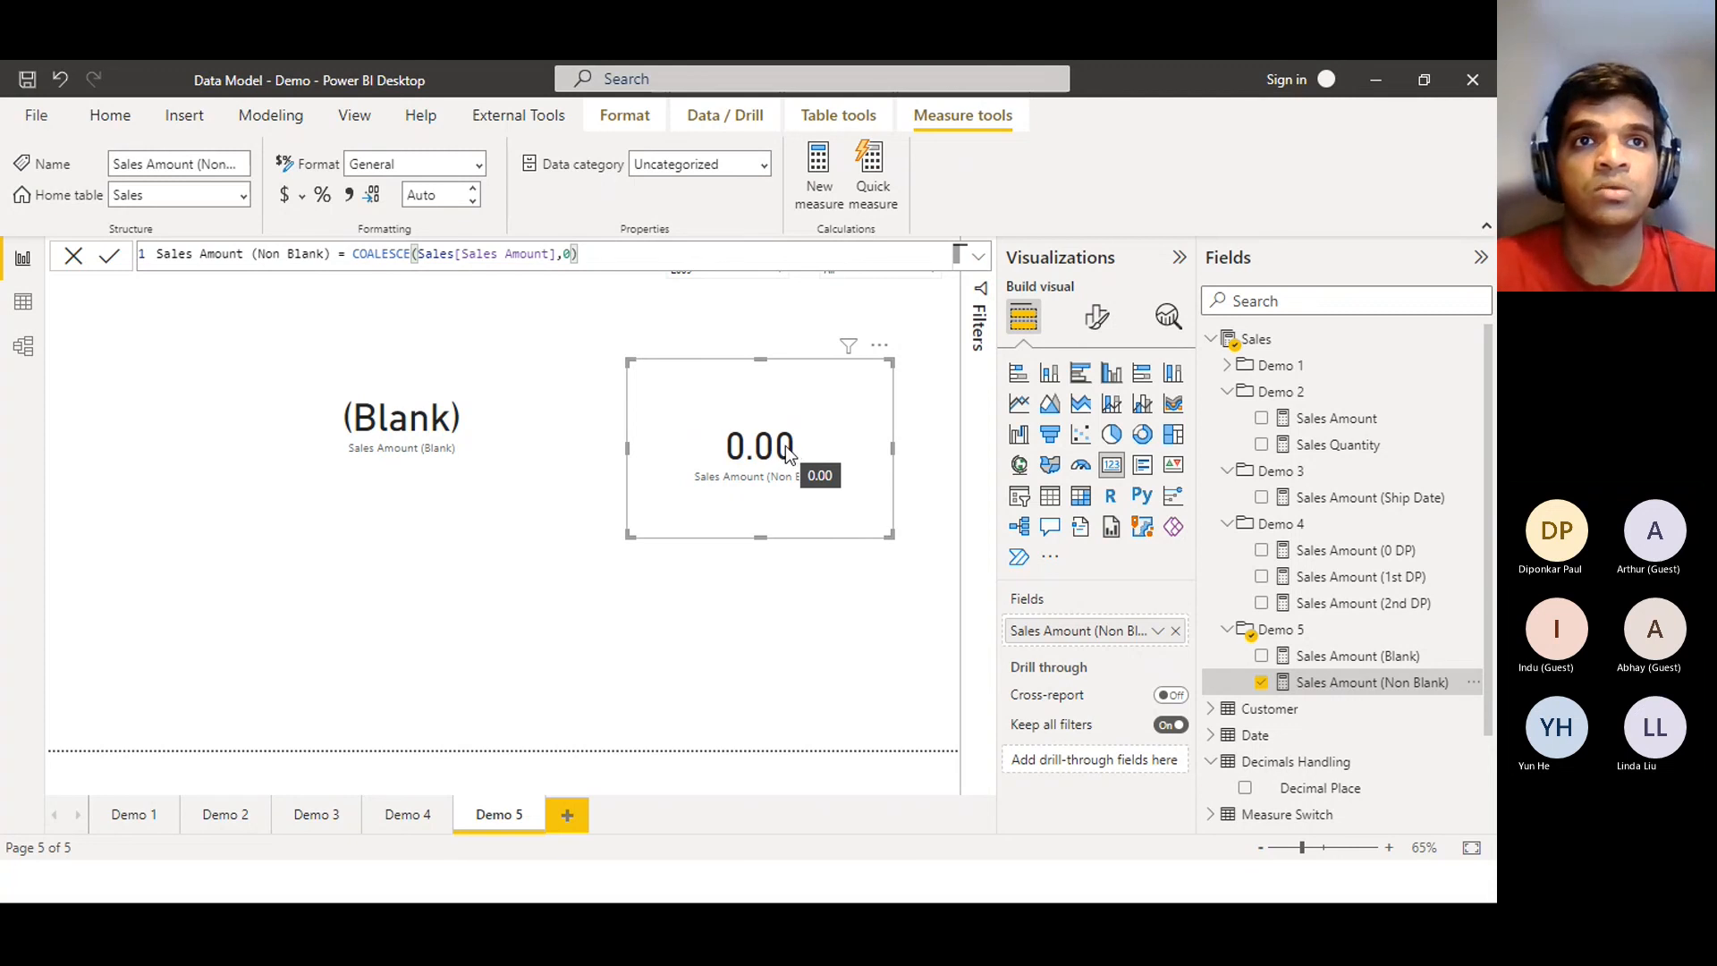
# Compare the Sales Amount (Blank) and Sales Amount (Non Blank) DAX formulas for both cards, then switch to Tabular Editor
pyautogui.click(376, 418)
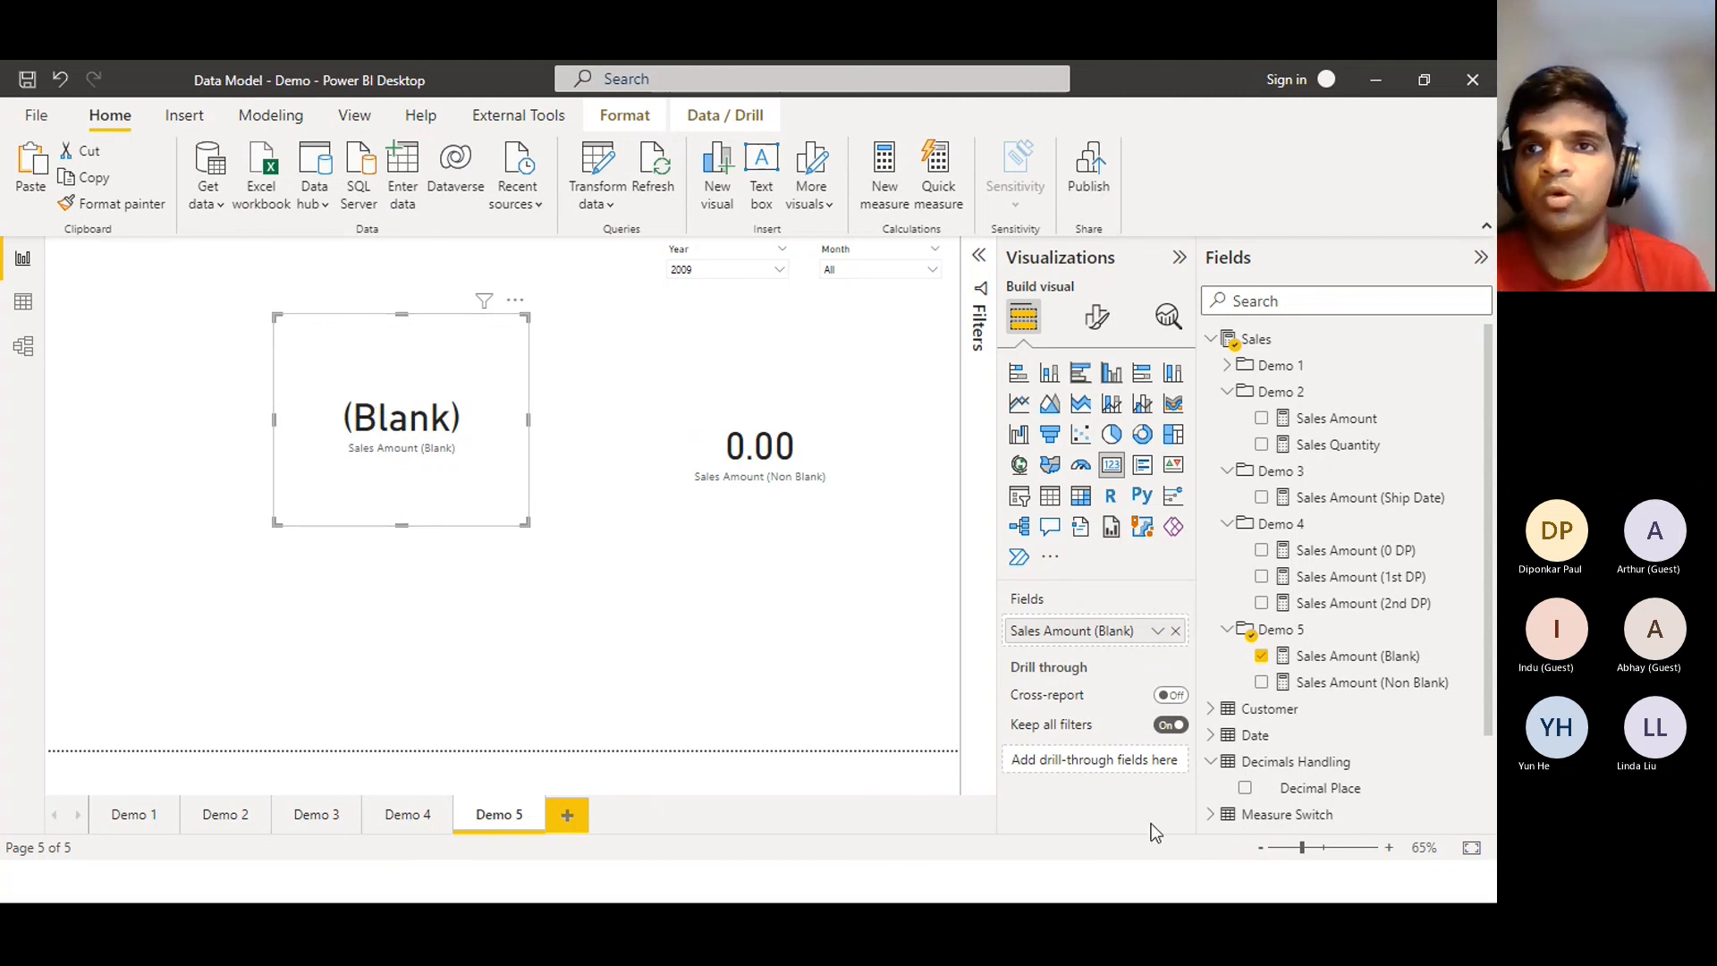
pyautogui.click(1399, 691)
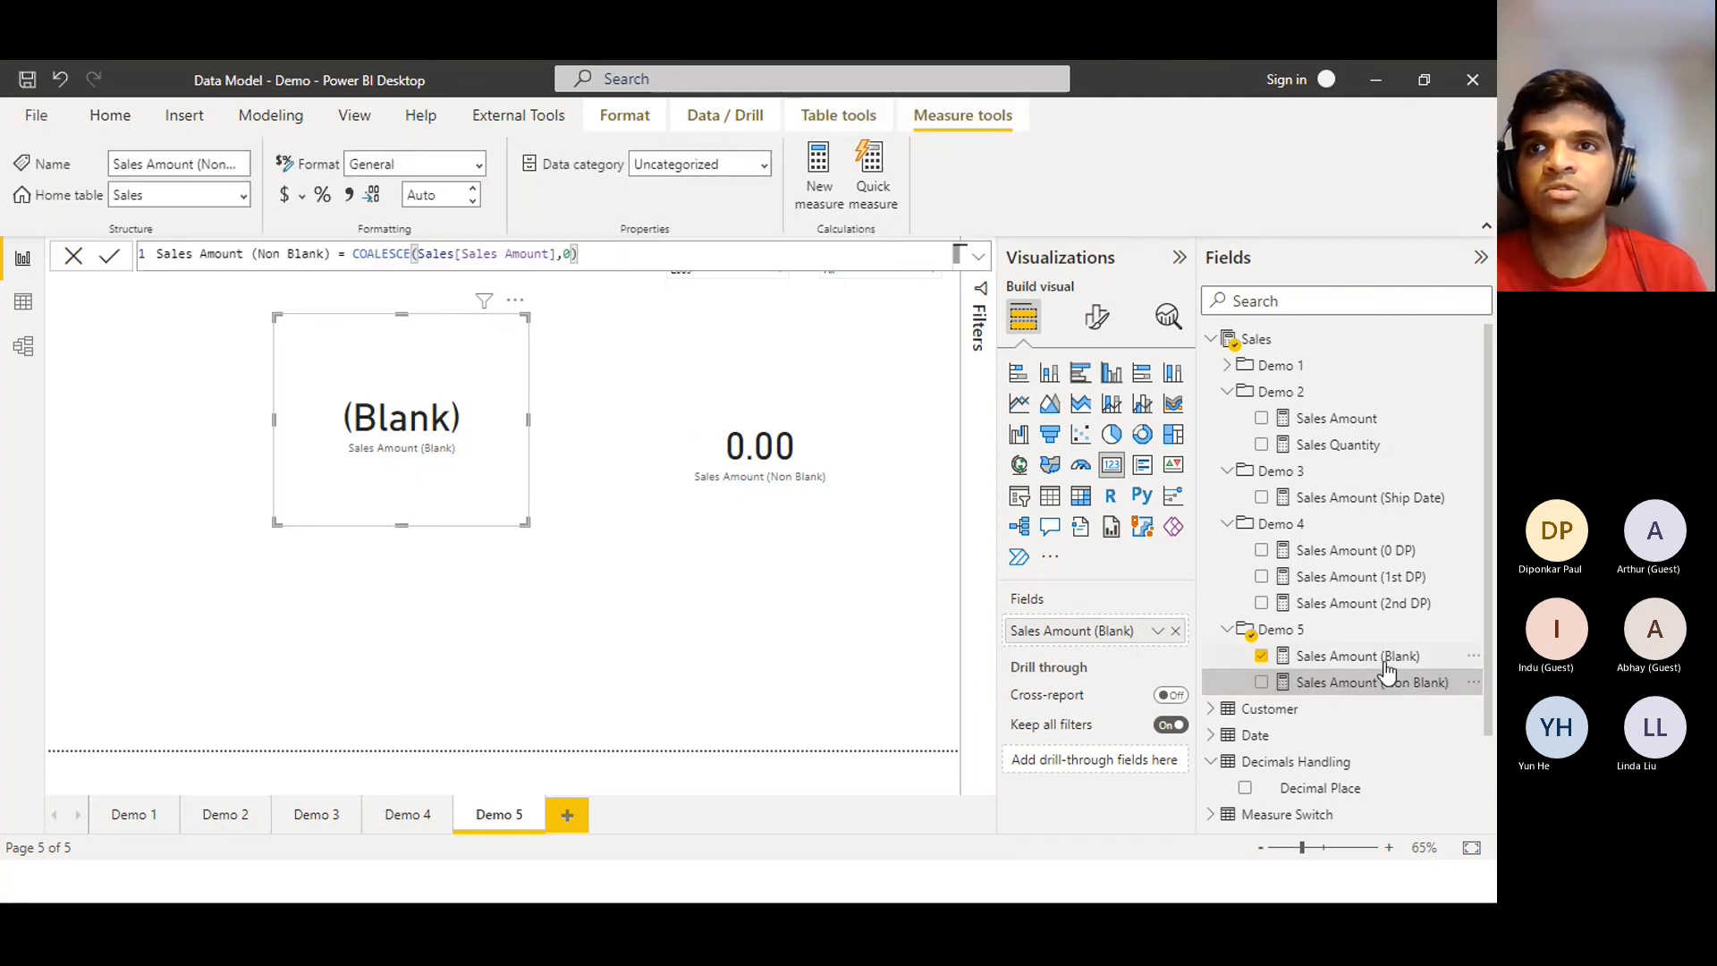
pyautogui.click(1385, 664)
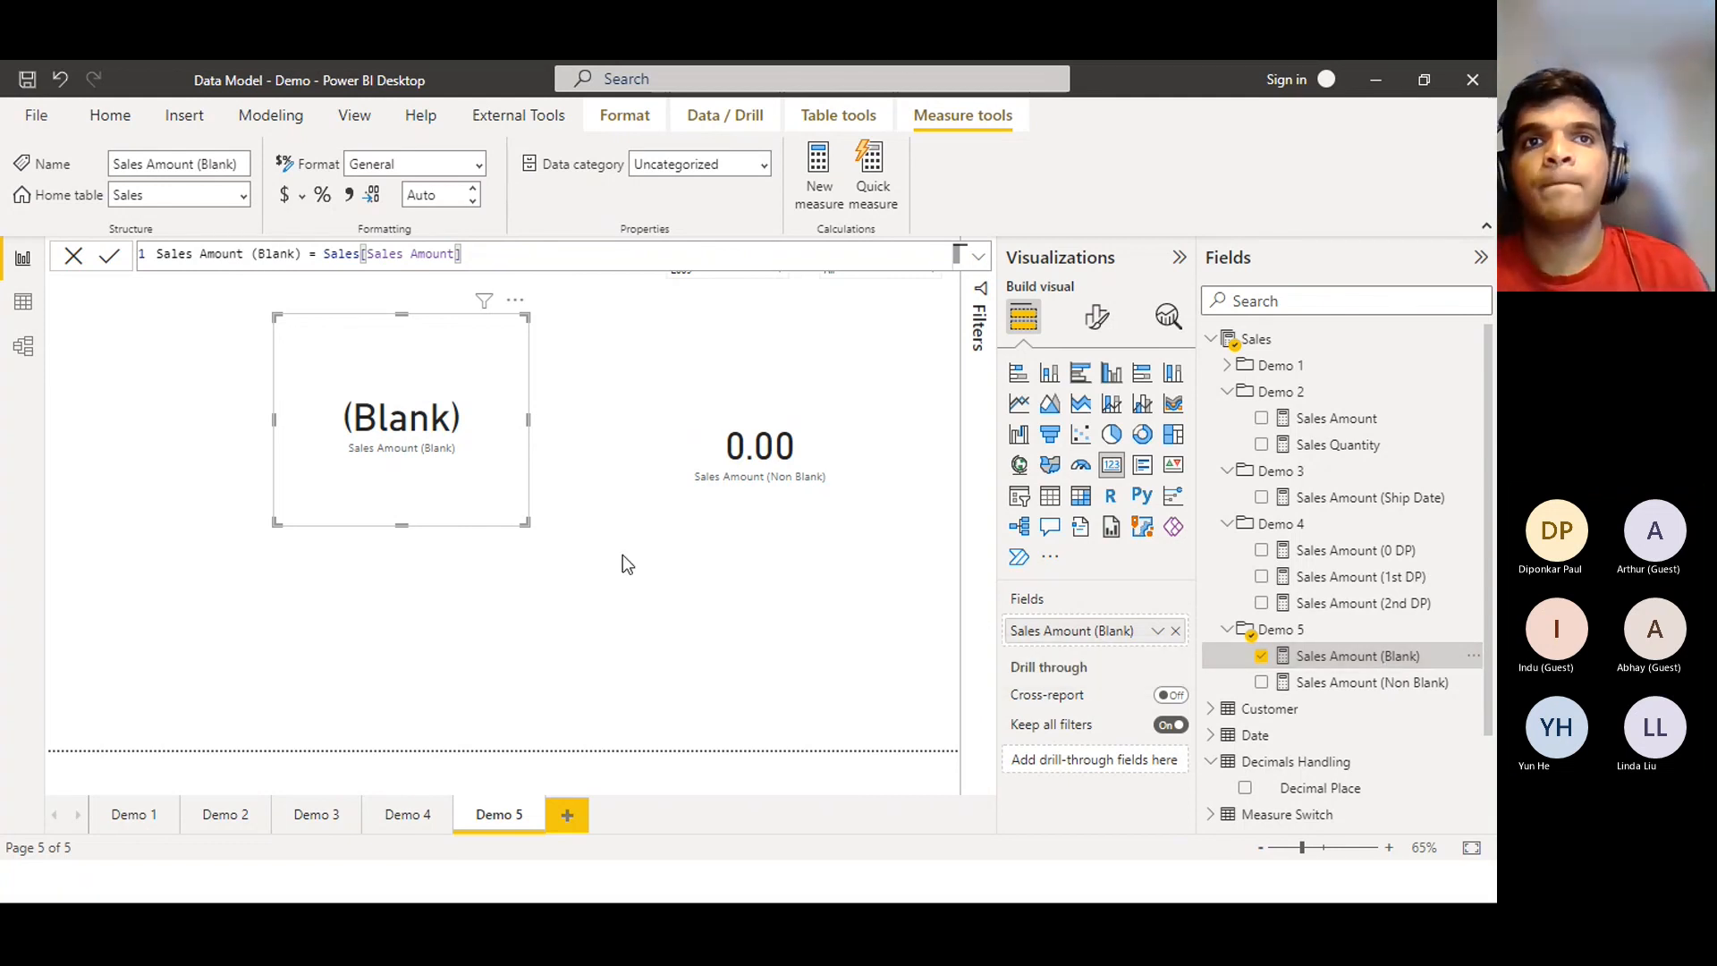
pyautogui.click(775, 475)
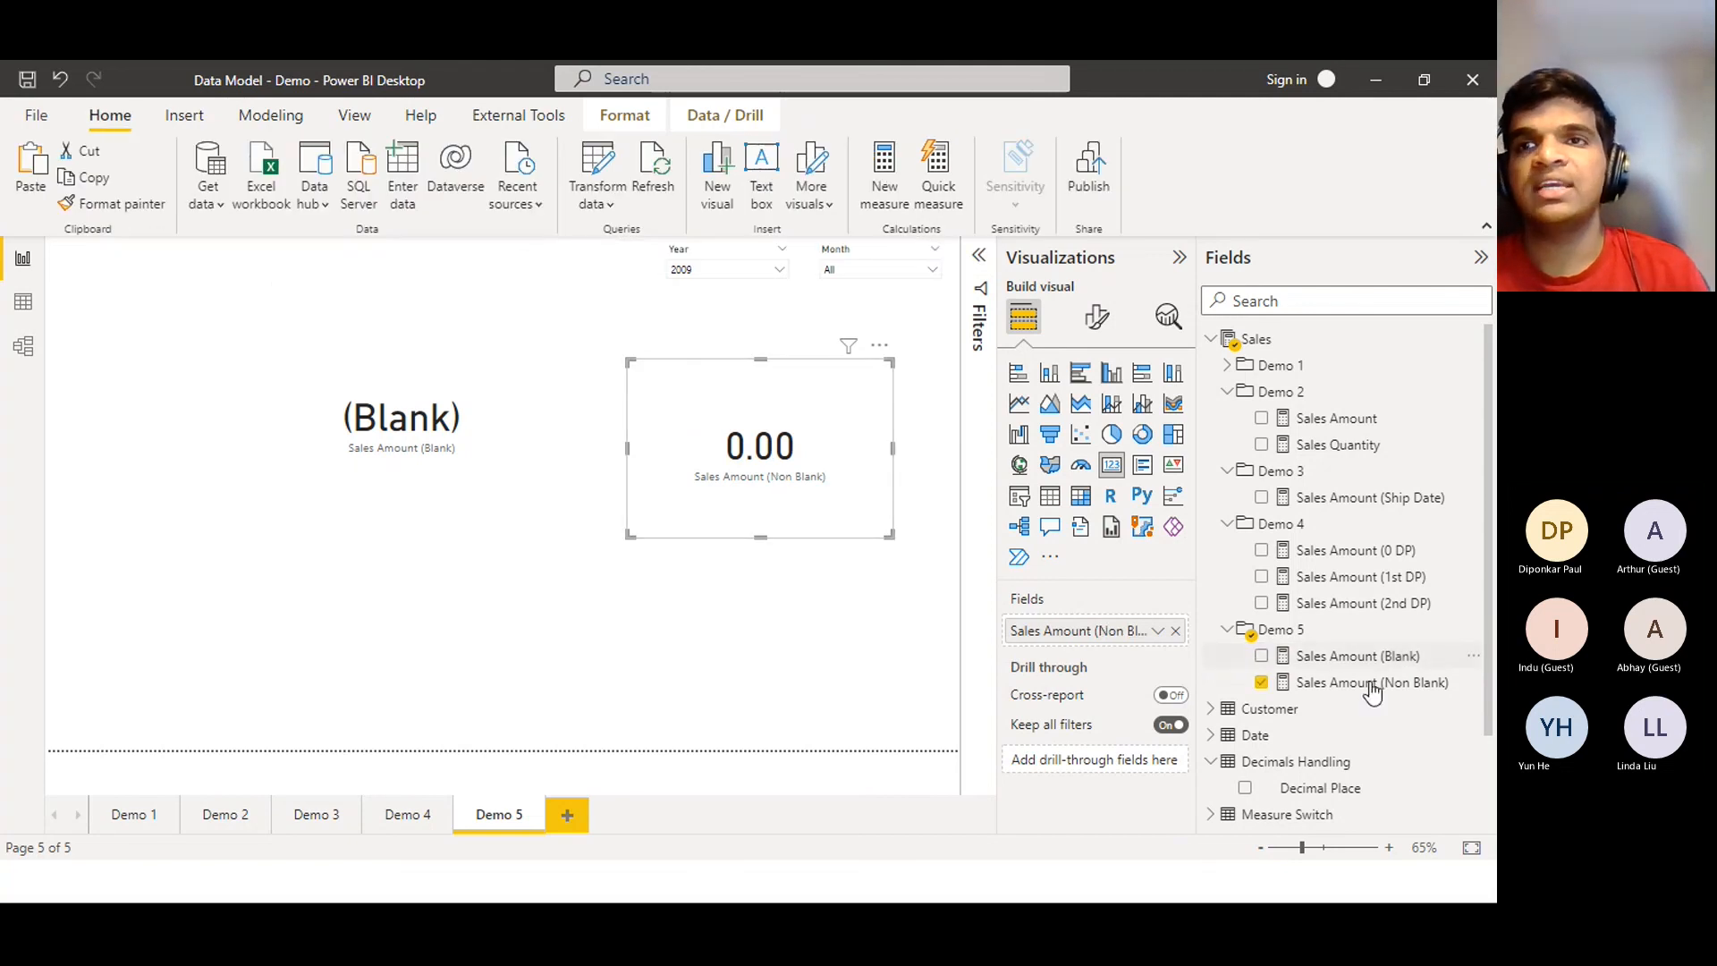
pyautogui.click(1358, 656)
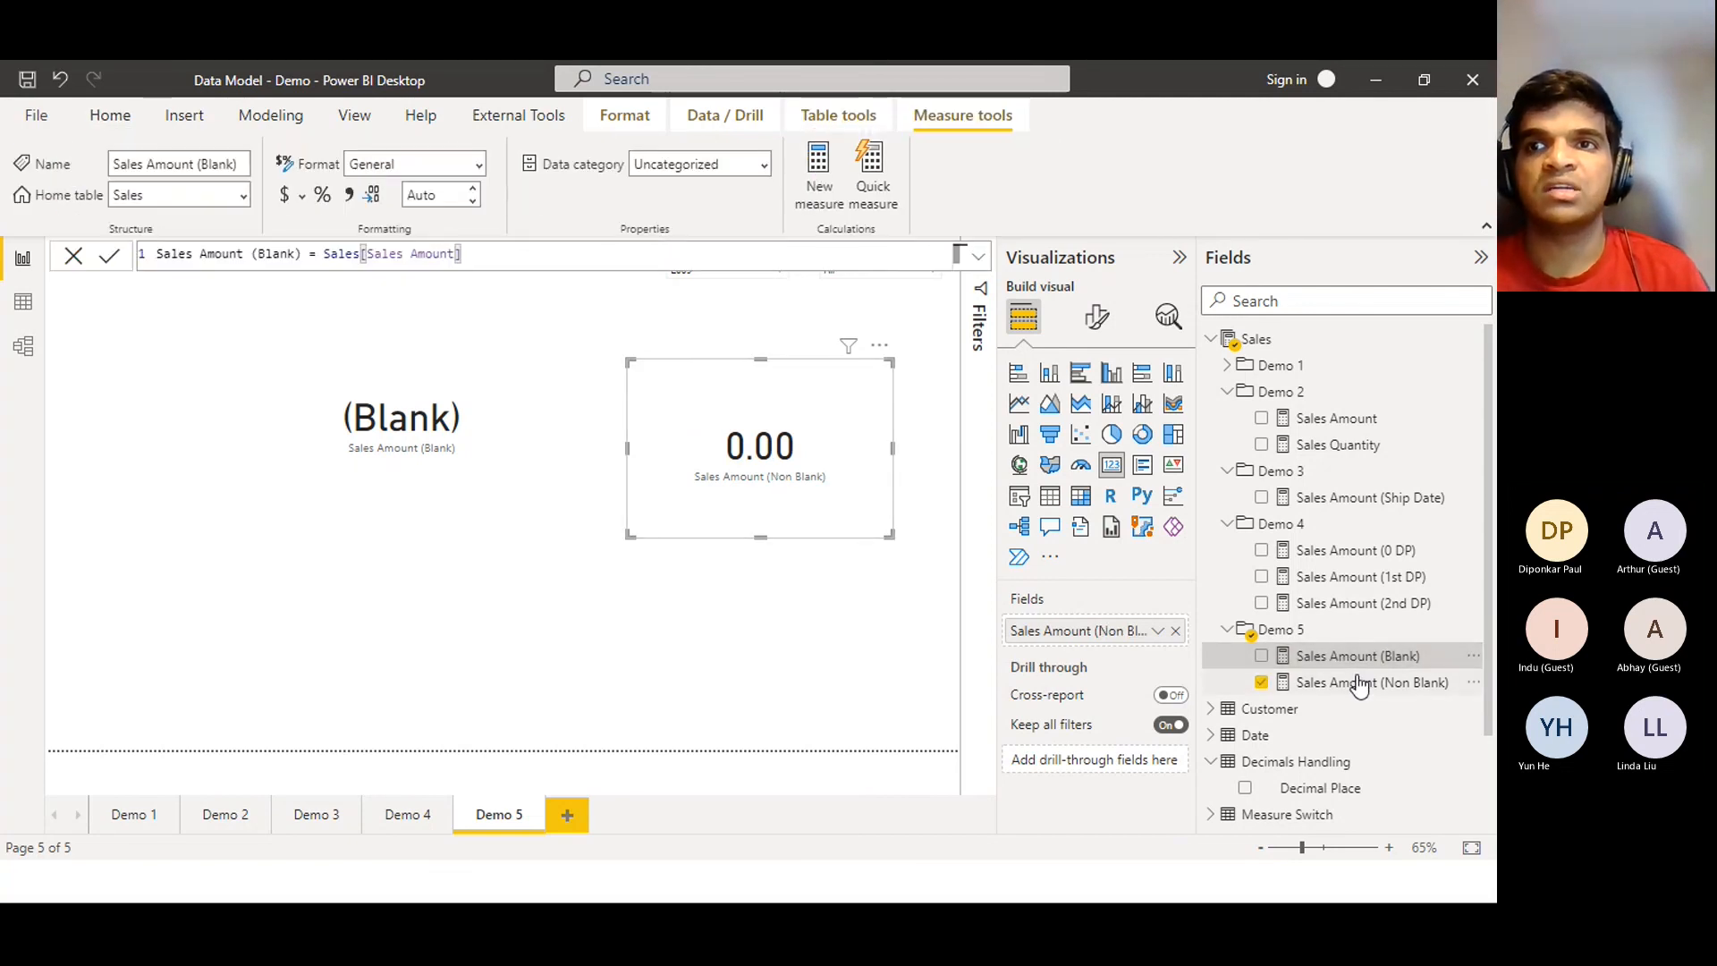
pyautogui.click(1359, 683)
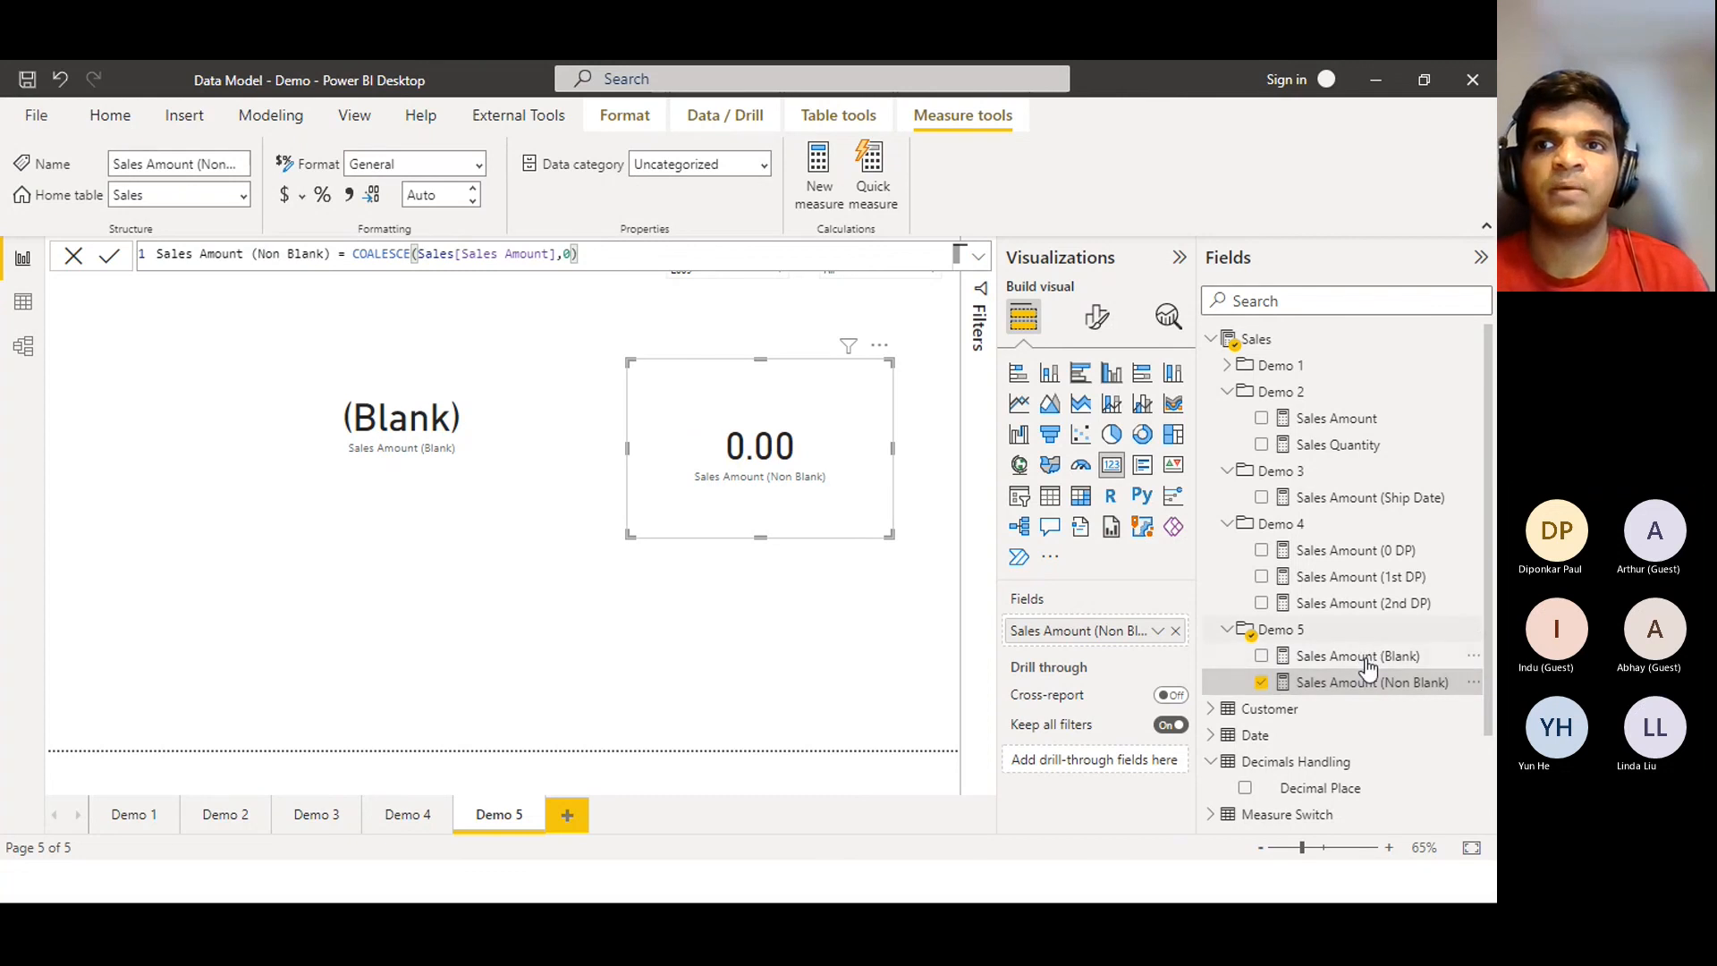
pyautogui.click(1366, 667)
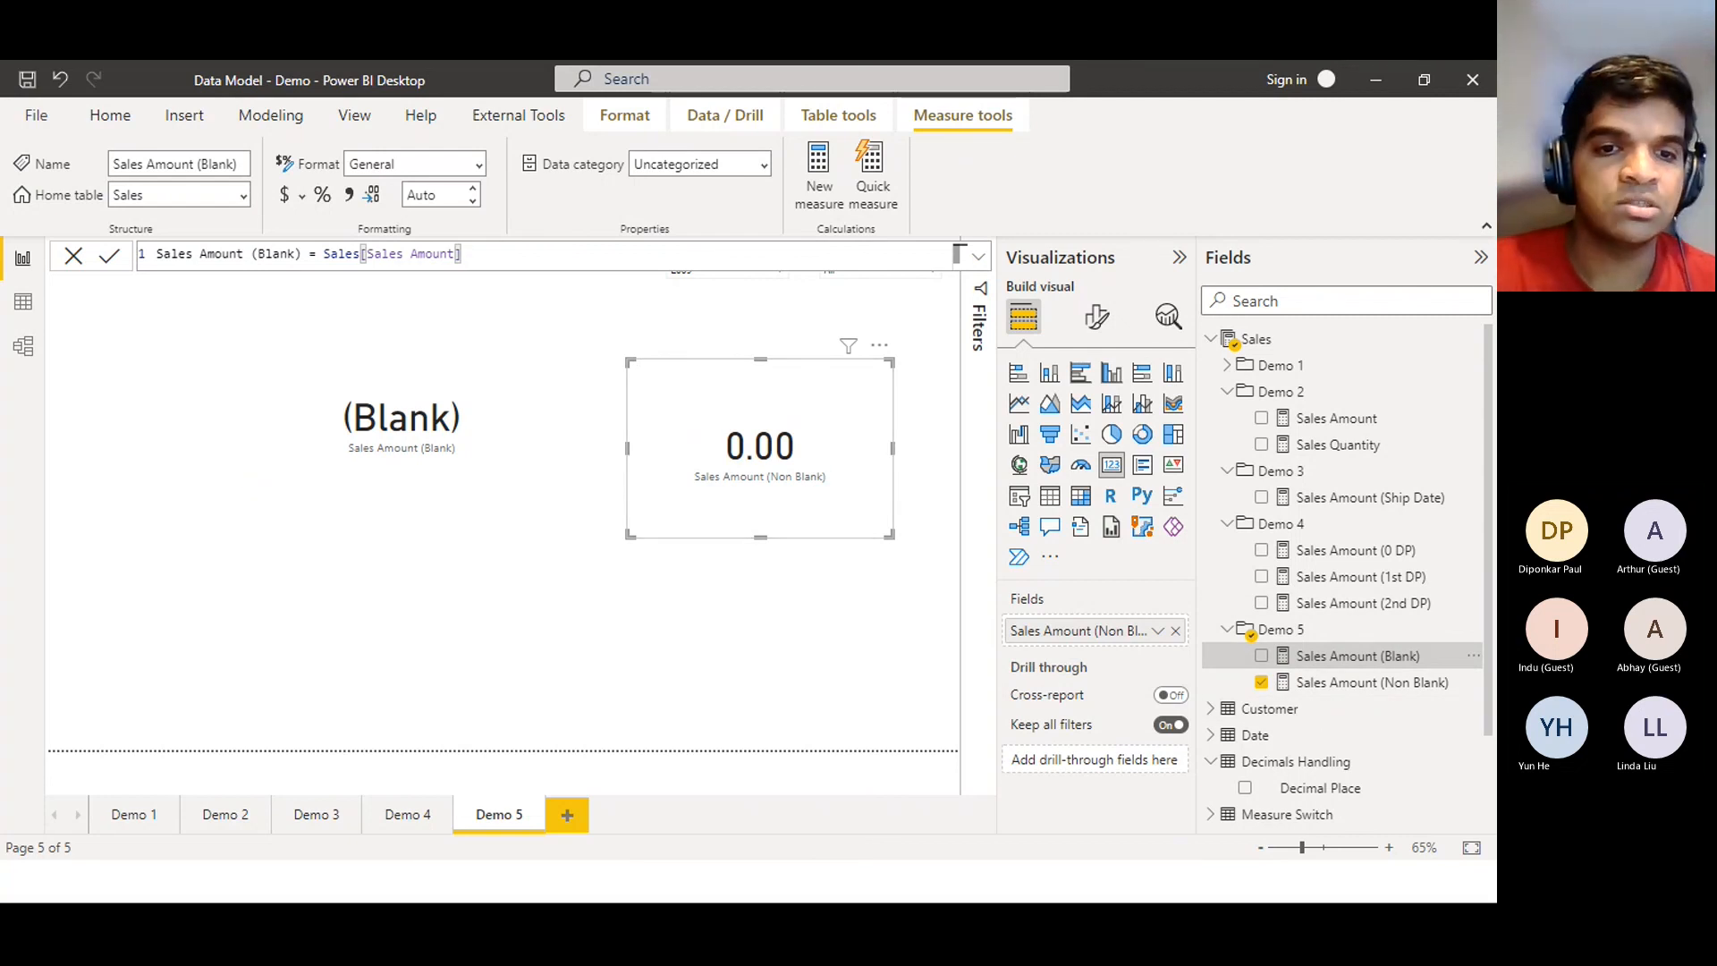
pyautogui.hotkey('alt', 'Tab')
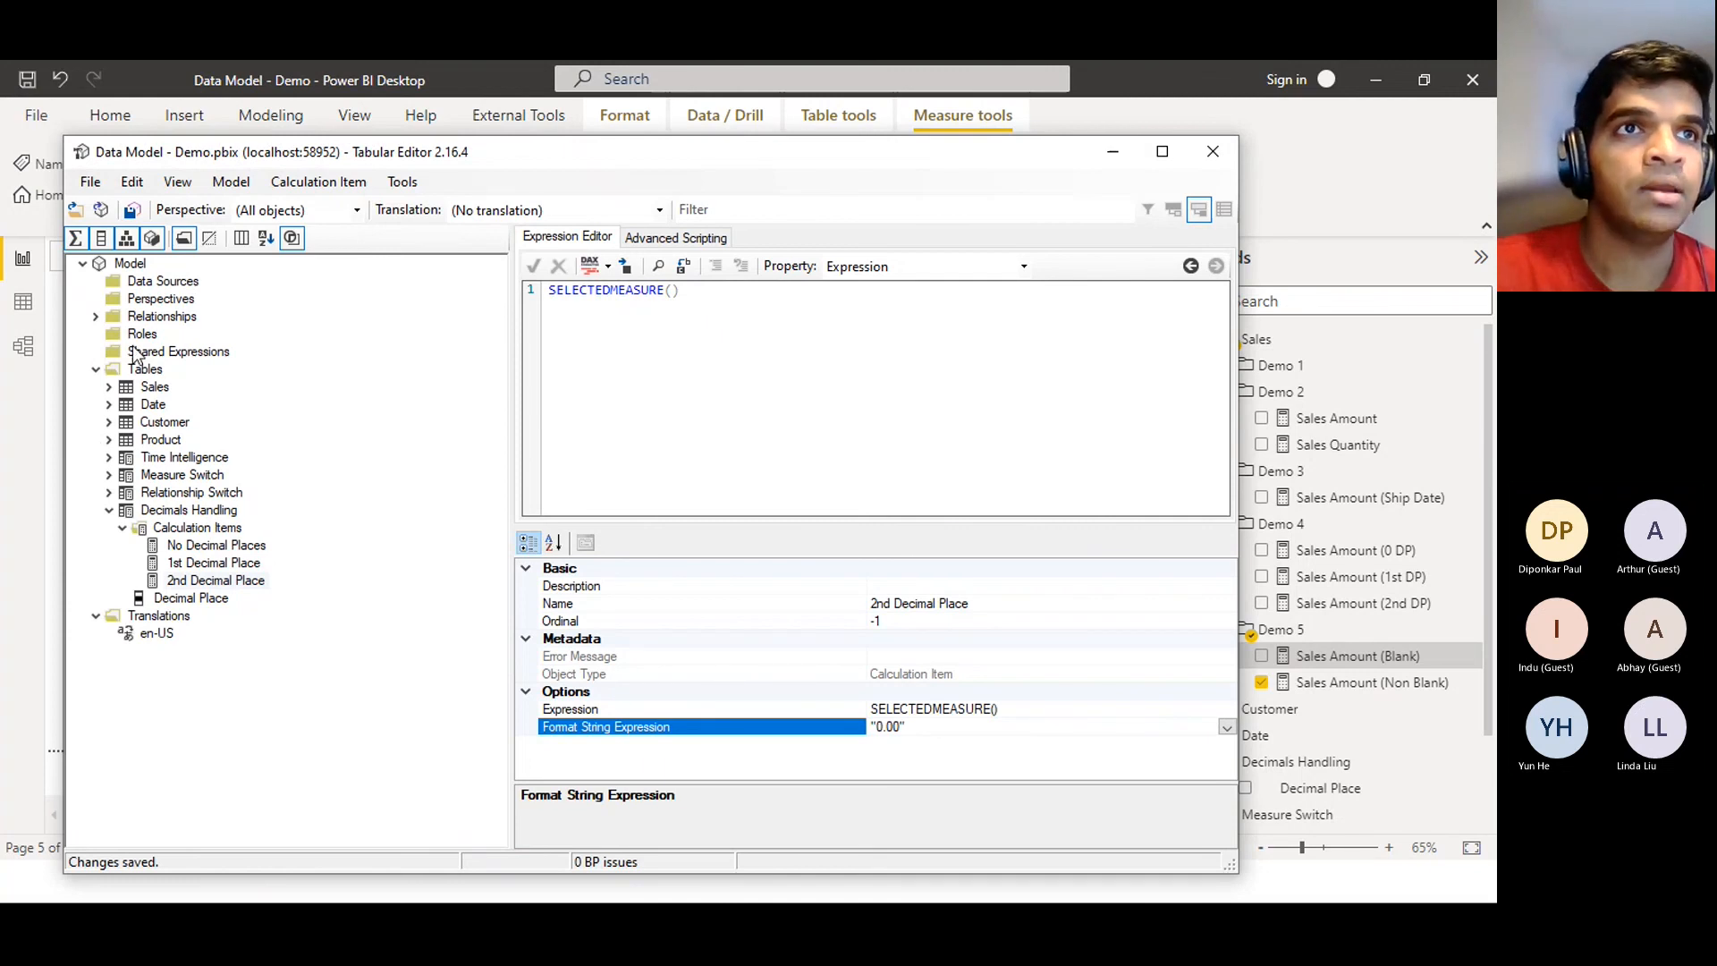
# Create a new calculation group named 'Blanks Handling' under Tables and select its Name column
pyautogui.click(134, 366)
pyautogui.click(134, 367)
pyautogui.rightClick(133, 363)
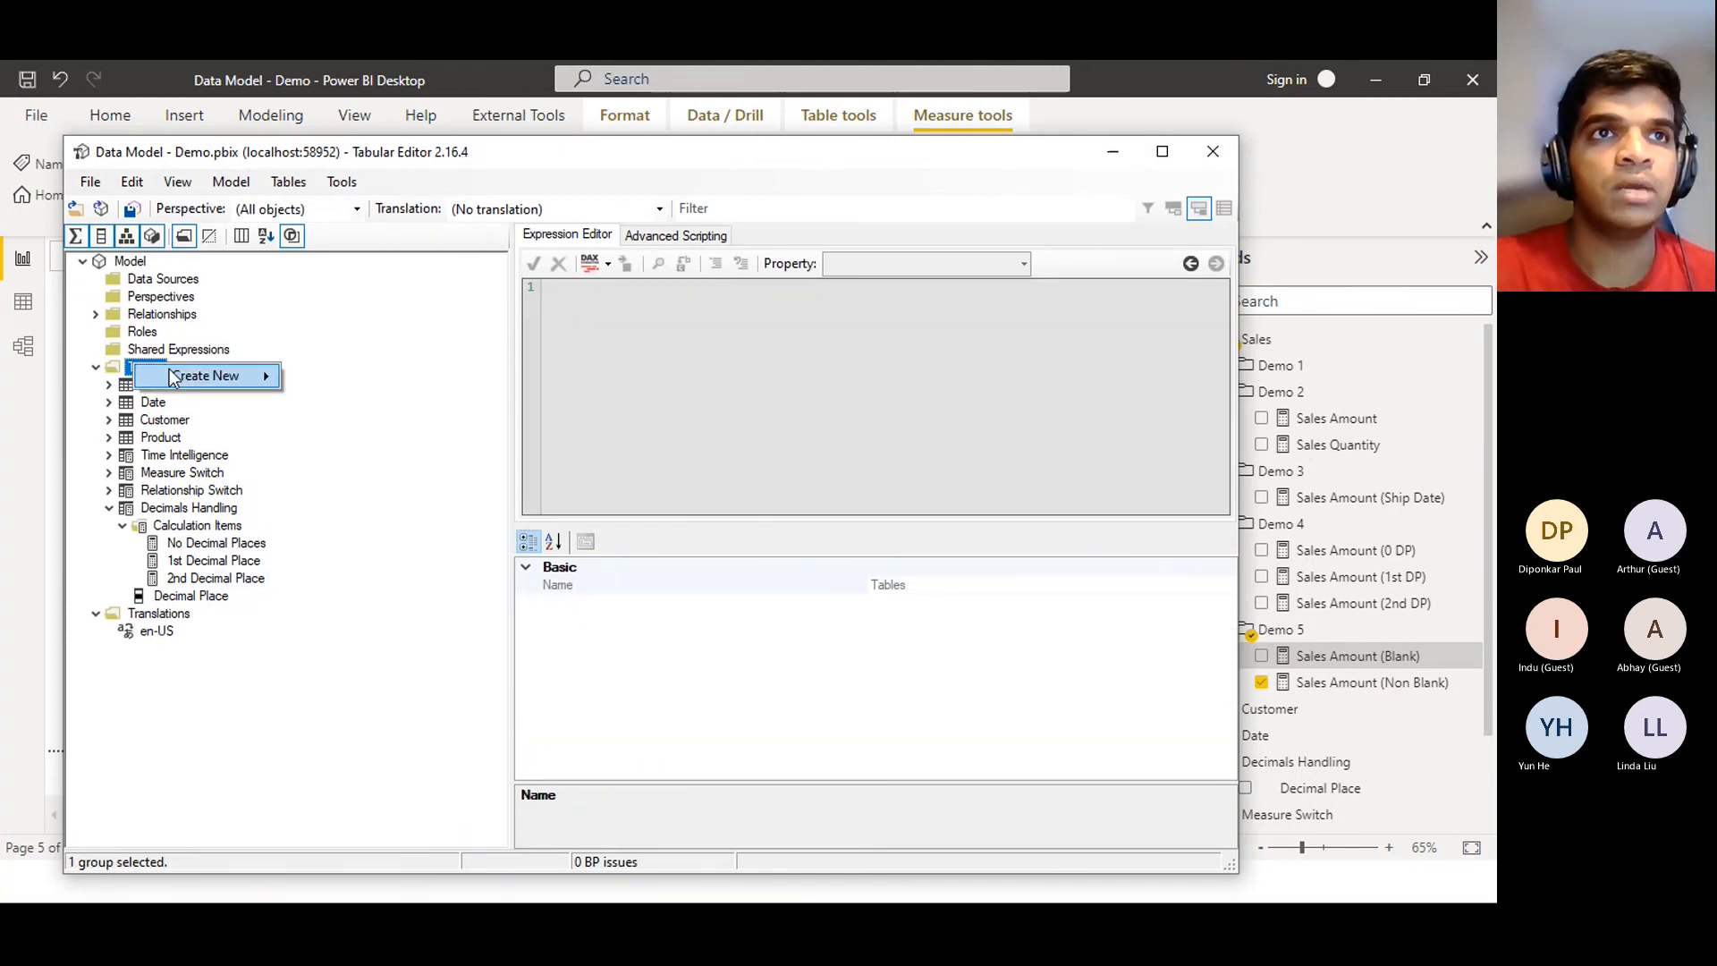
pyautogui.moveTo(199, 382)
pyautogui.click(374, 426)
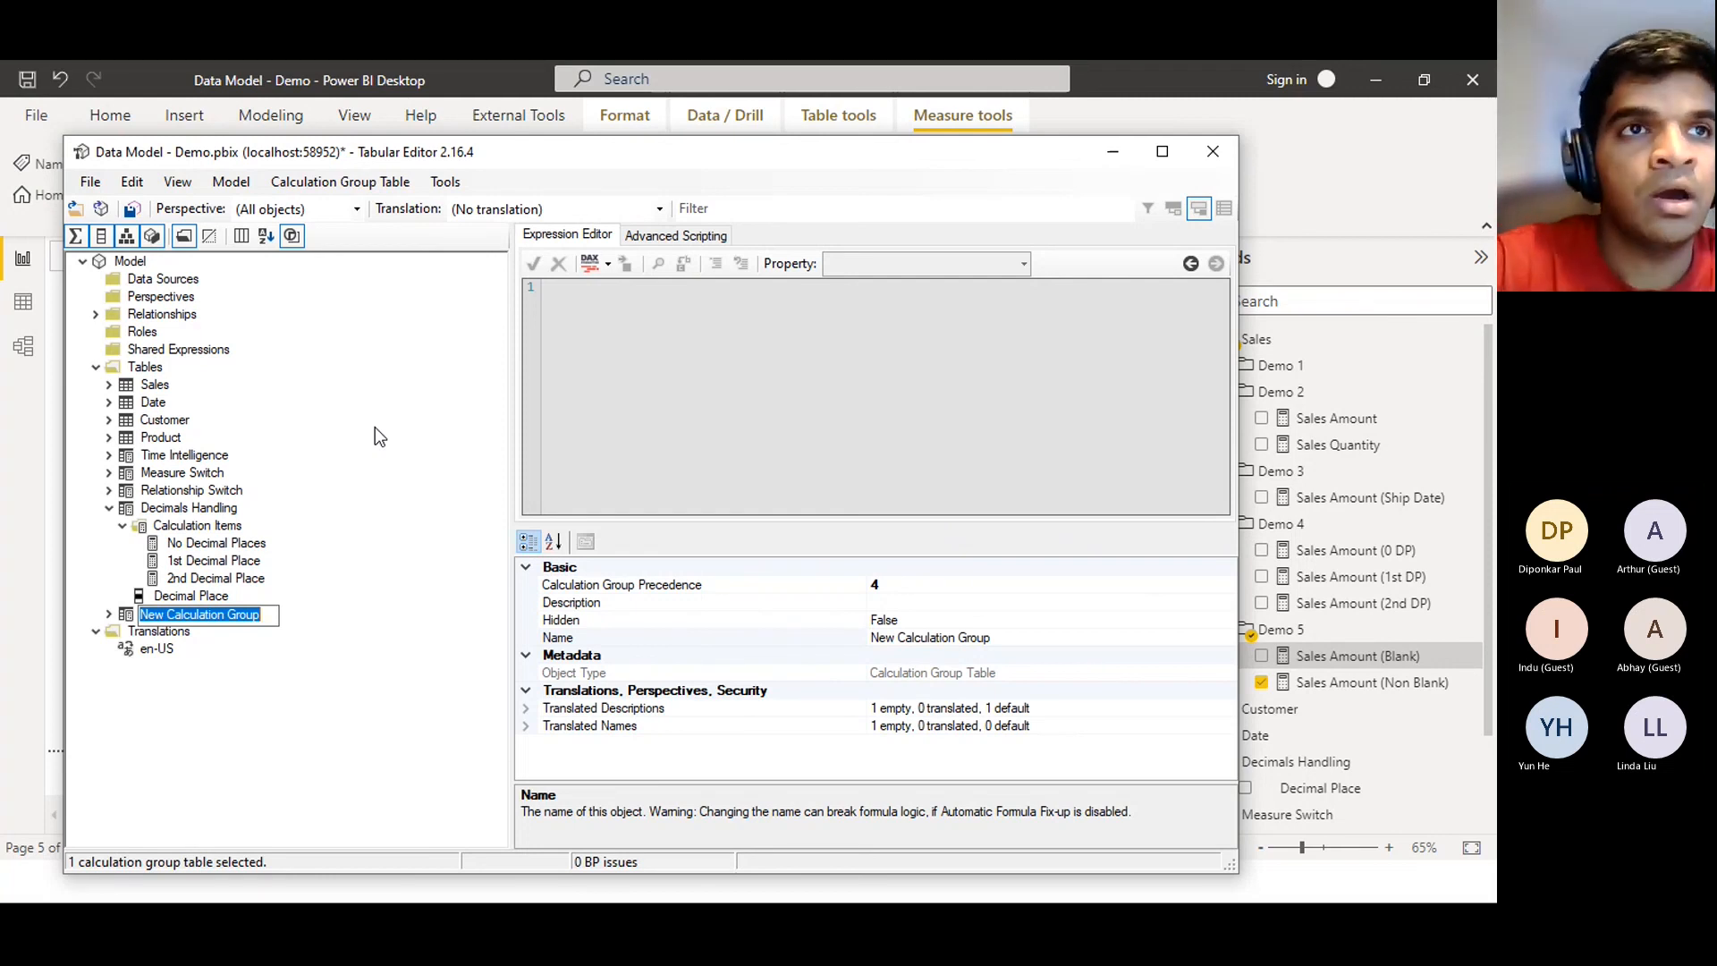
pyautogui.write('B')
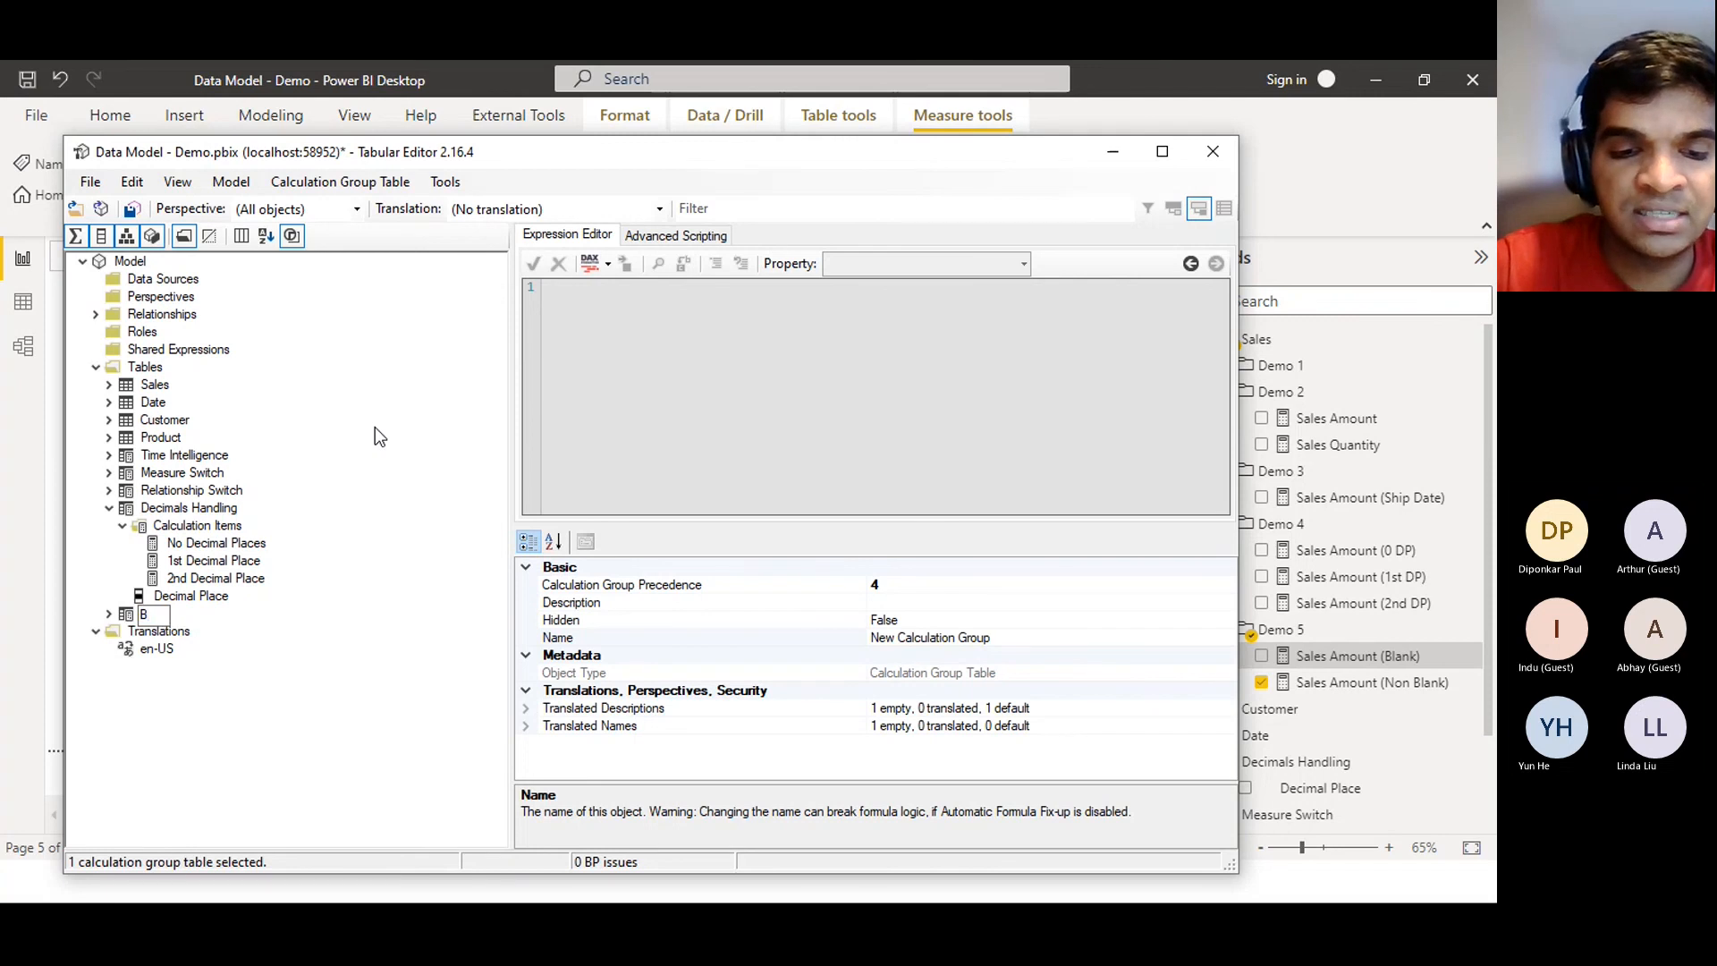
pyautogui.write('lanks')
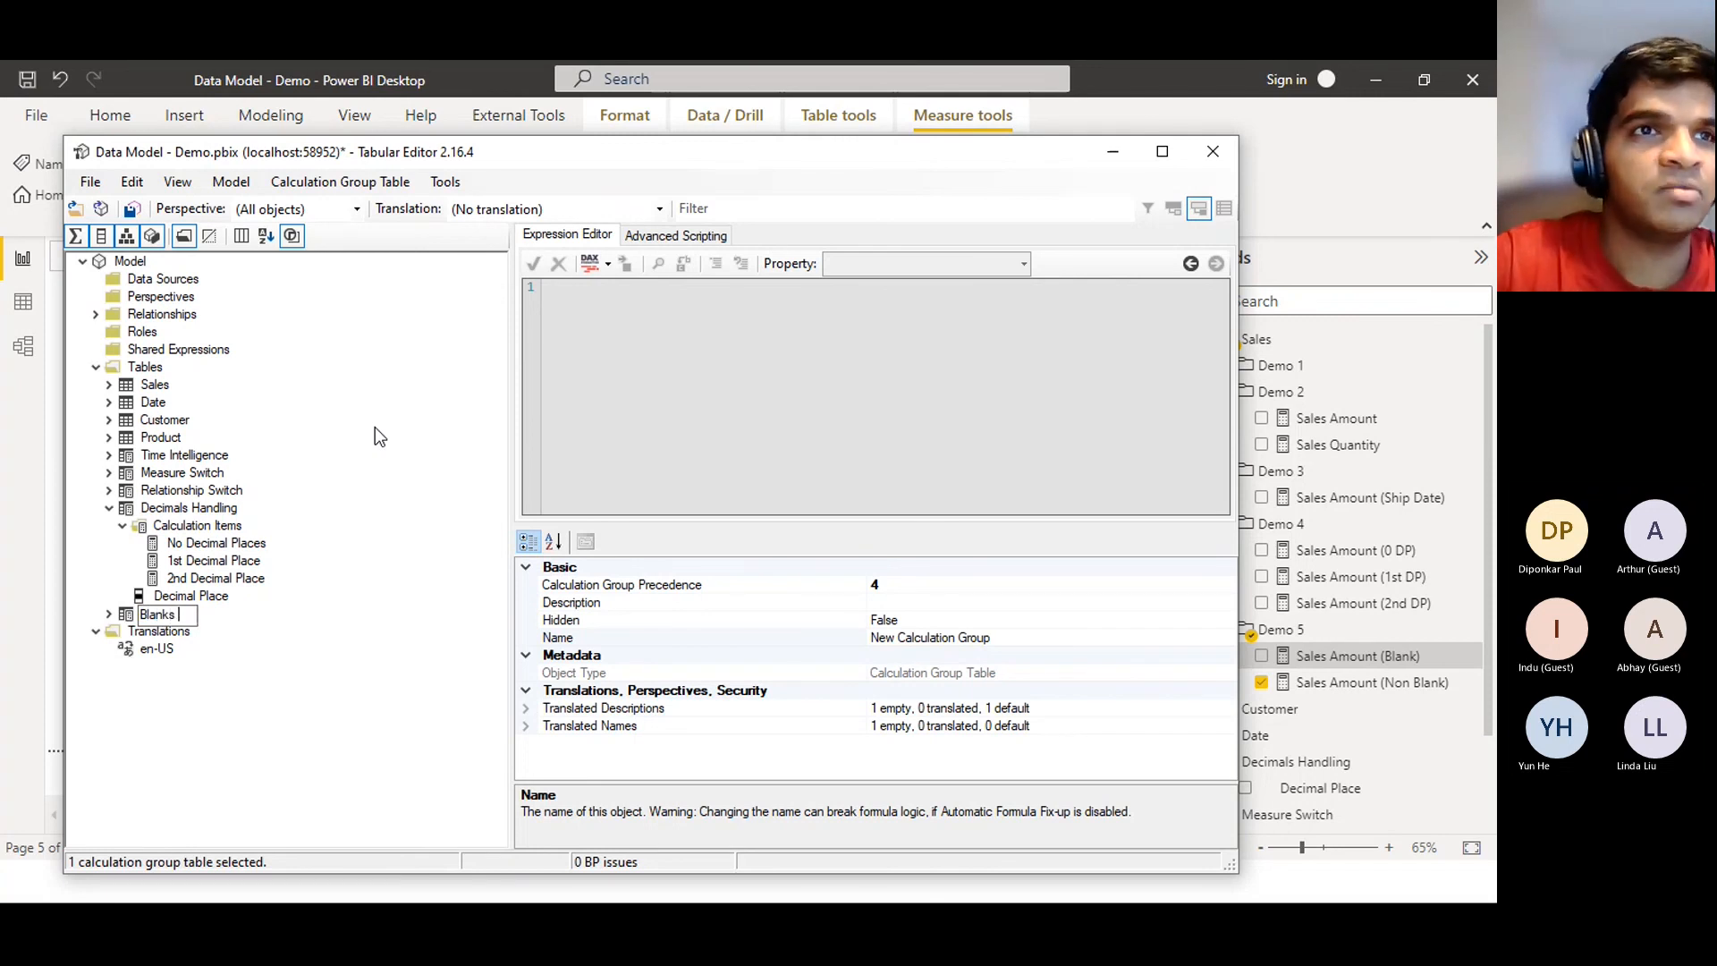
pyautogui.press('BackSpace')
pyautogui.press('BackSpace')
pyautogui.write('s Handling')
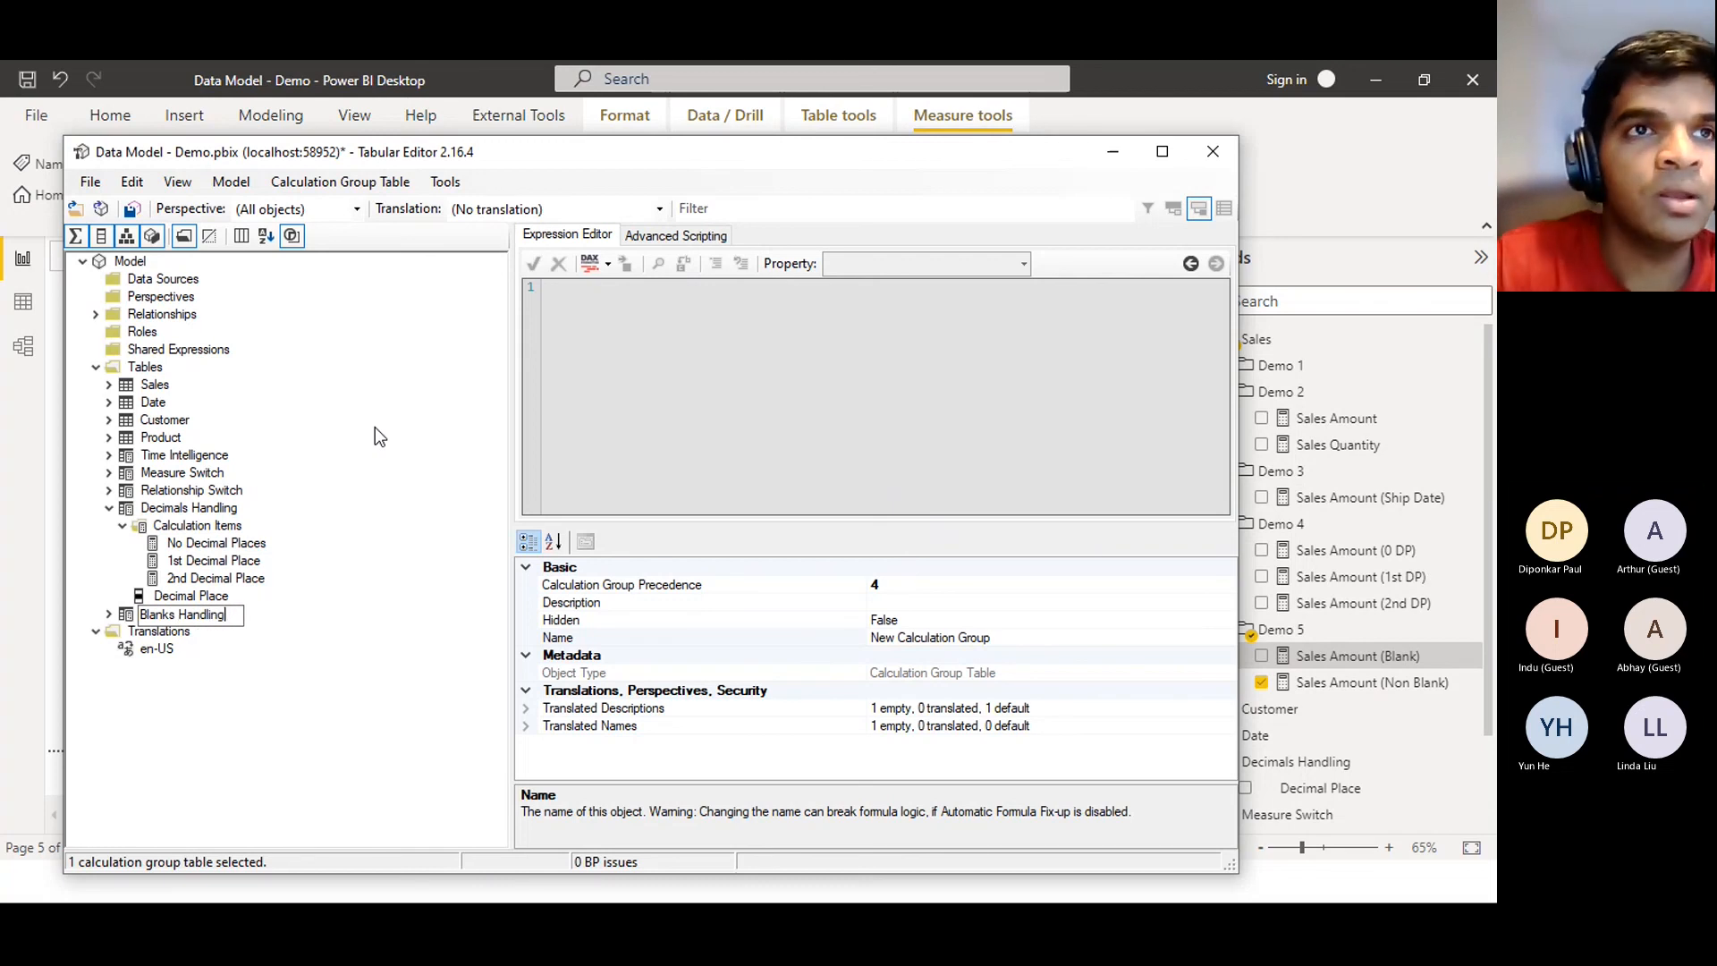
pyautogui.press('Return')
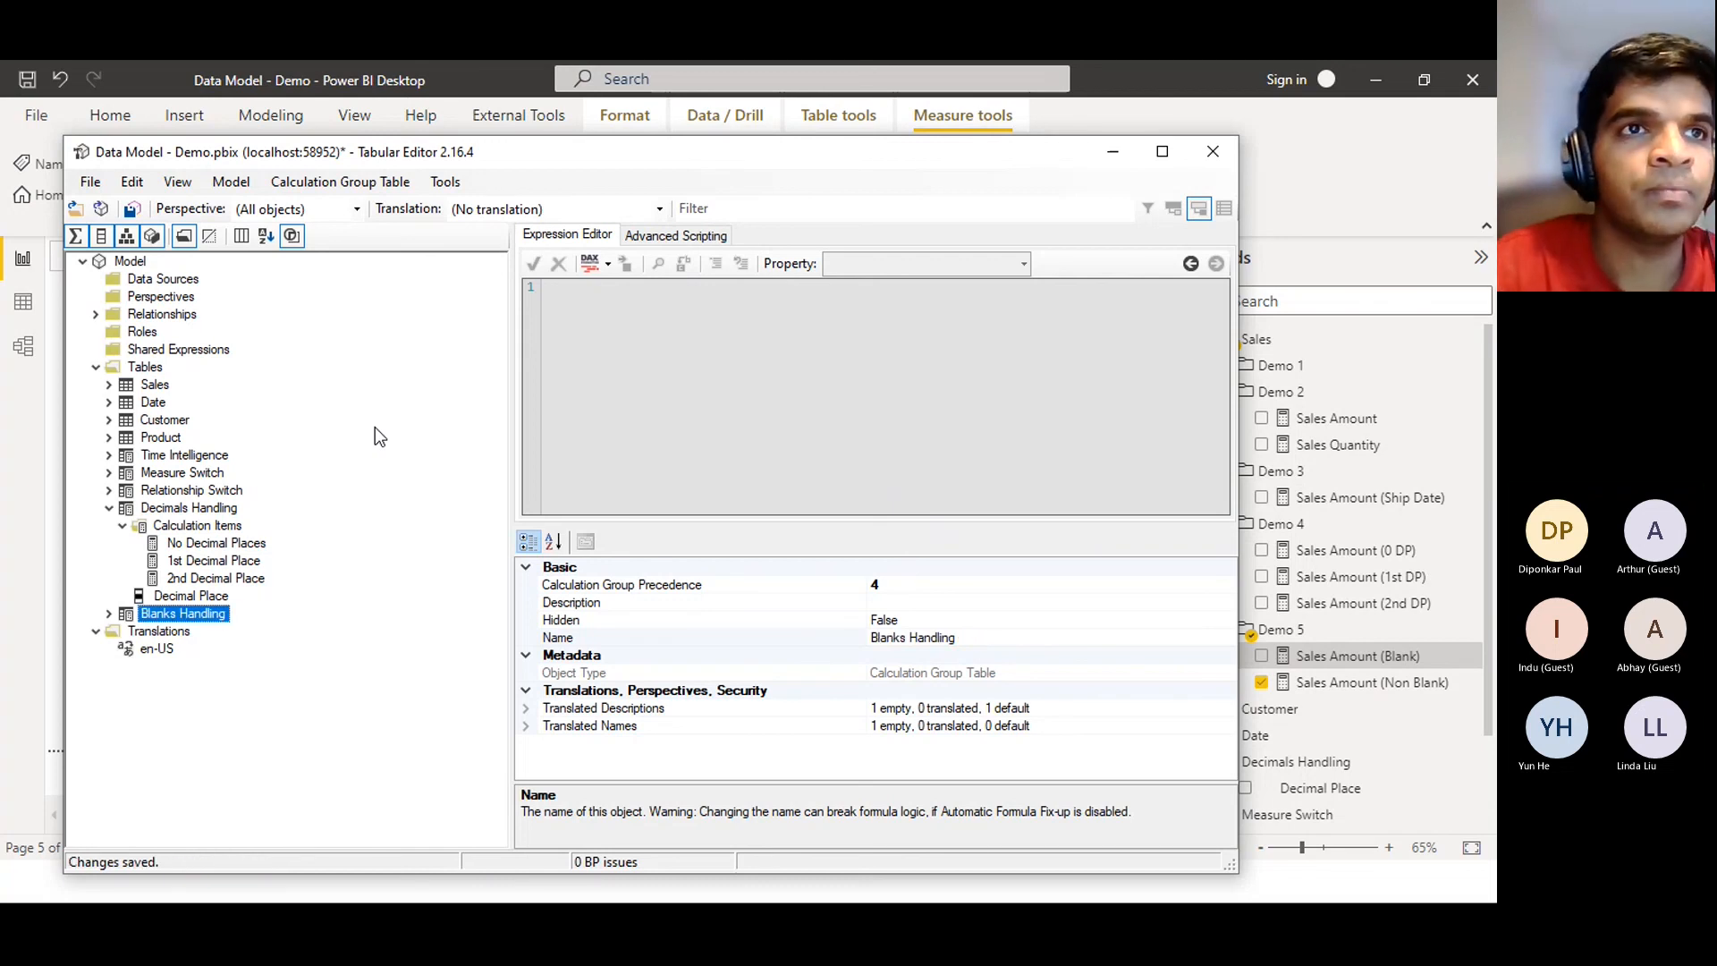
pyautogui.click(109, 612)
pyautogui.click(166, 649)
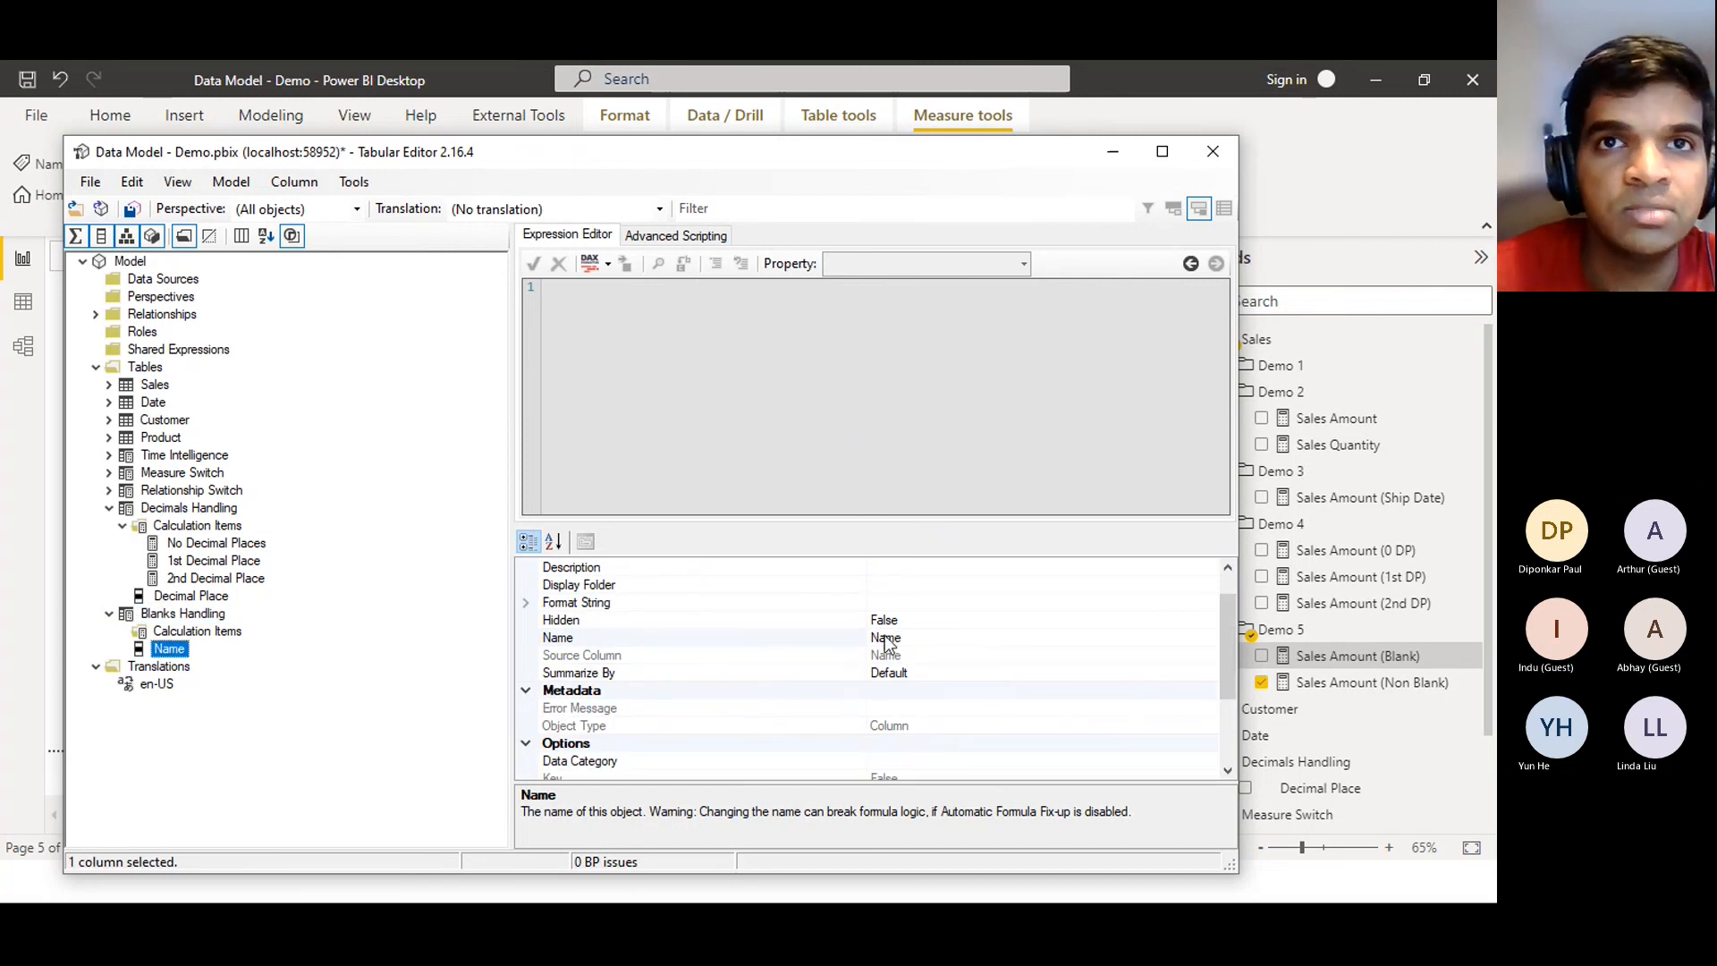
# In the Properties grid, change the column's name from Name to 'Blank Type'
pyautogui.click(916, 639)
pyautogui.press('BackSpace')
pyautogui.press('BackSpace')
pyautogui.press('BackSpace')
pyautogui.press('BackSpace')
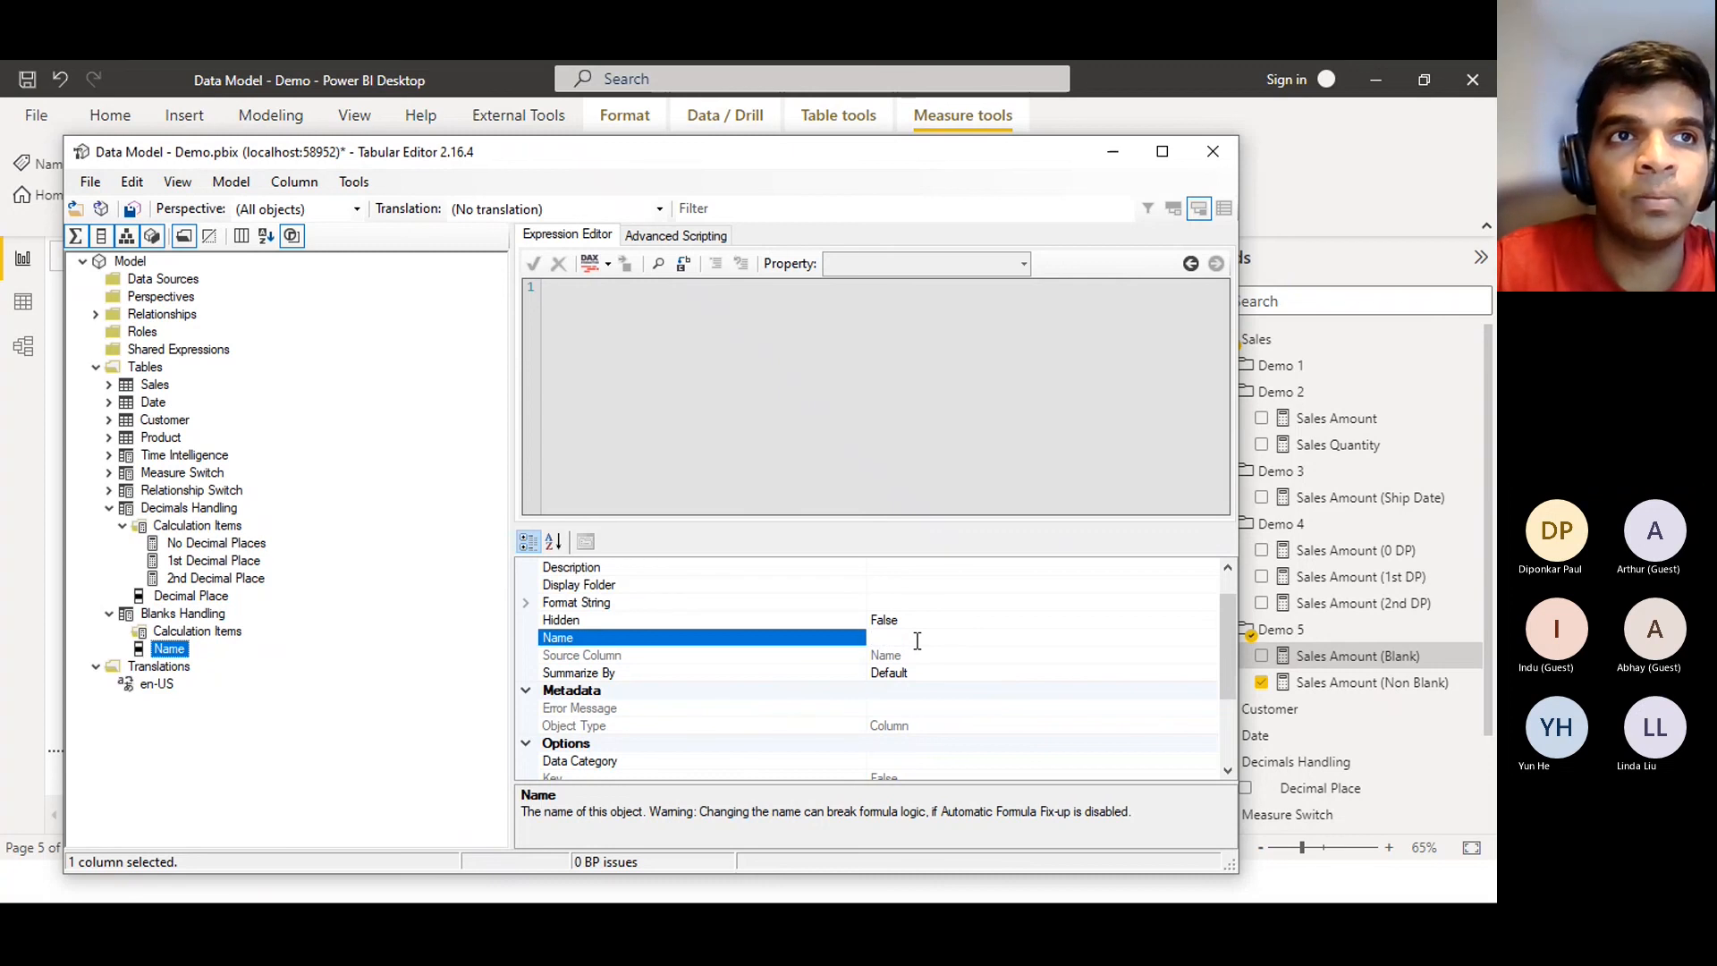
pyautogui.write('Blank')
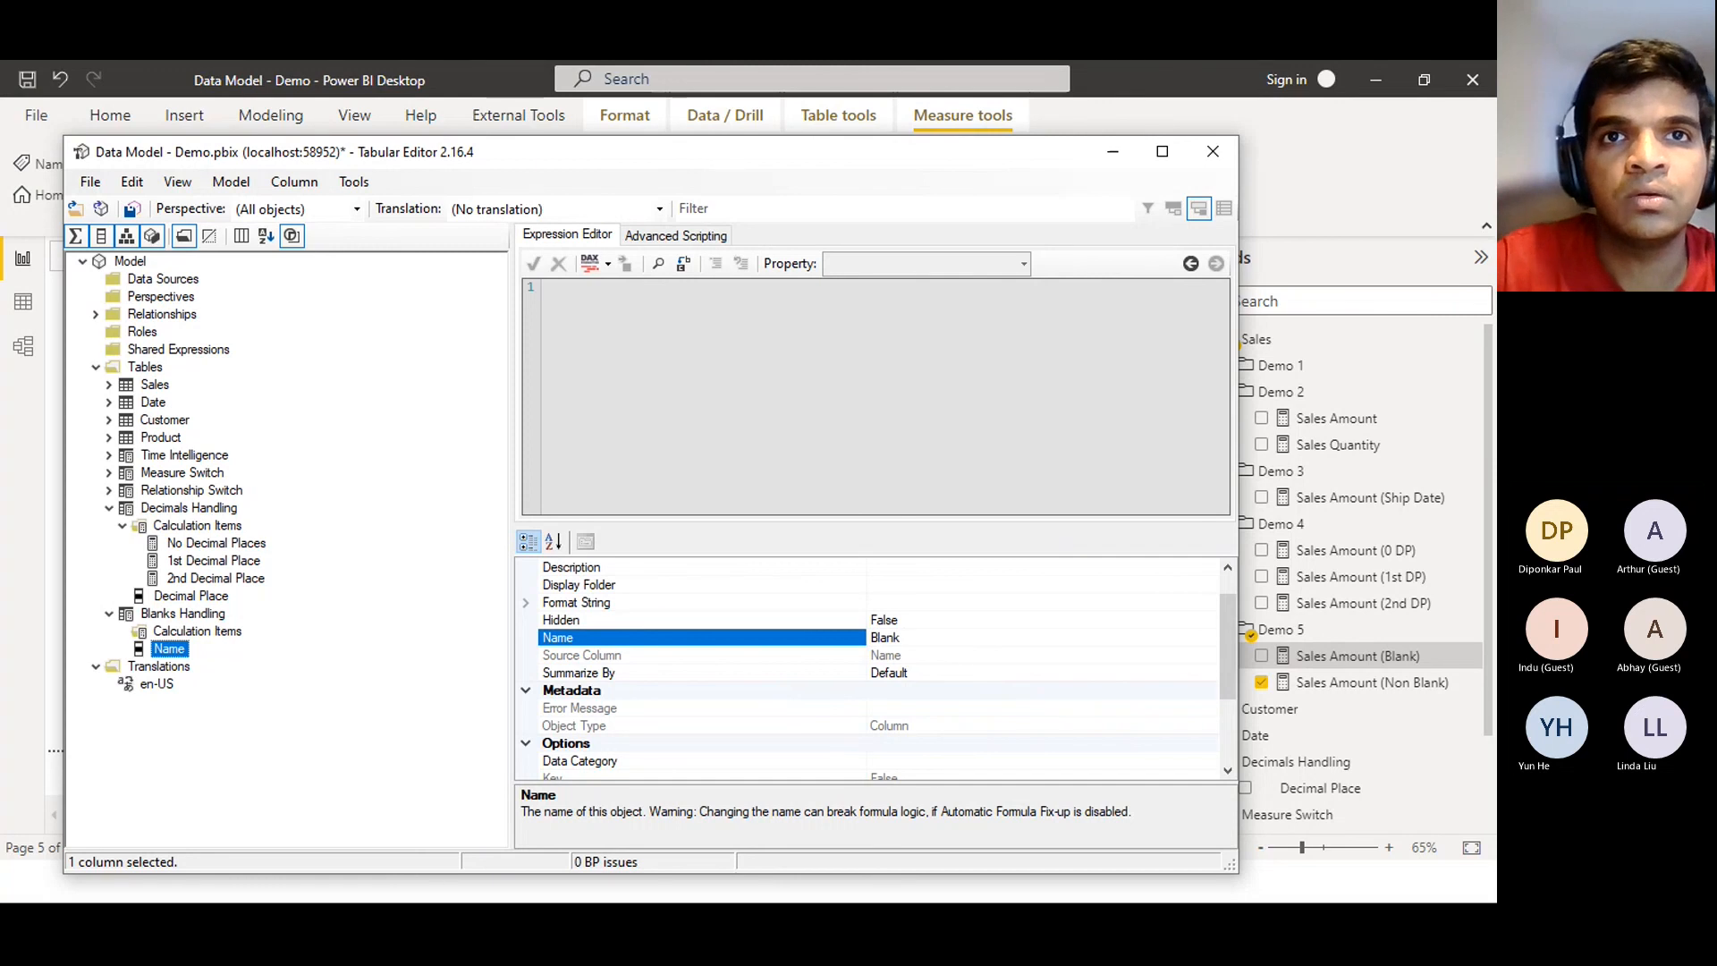
pyautogui.write(' Type')
pyautogui.press('Return')
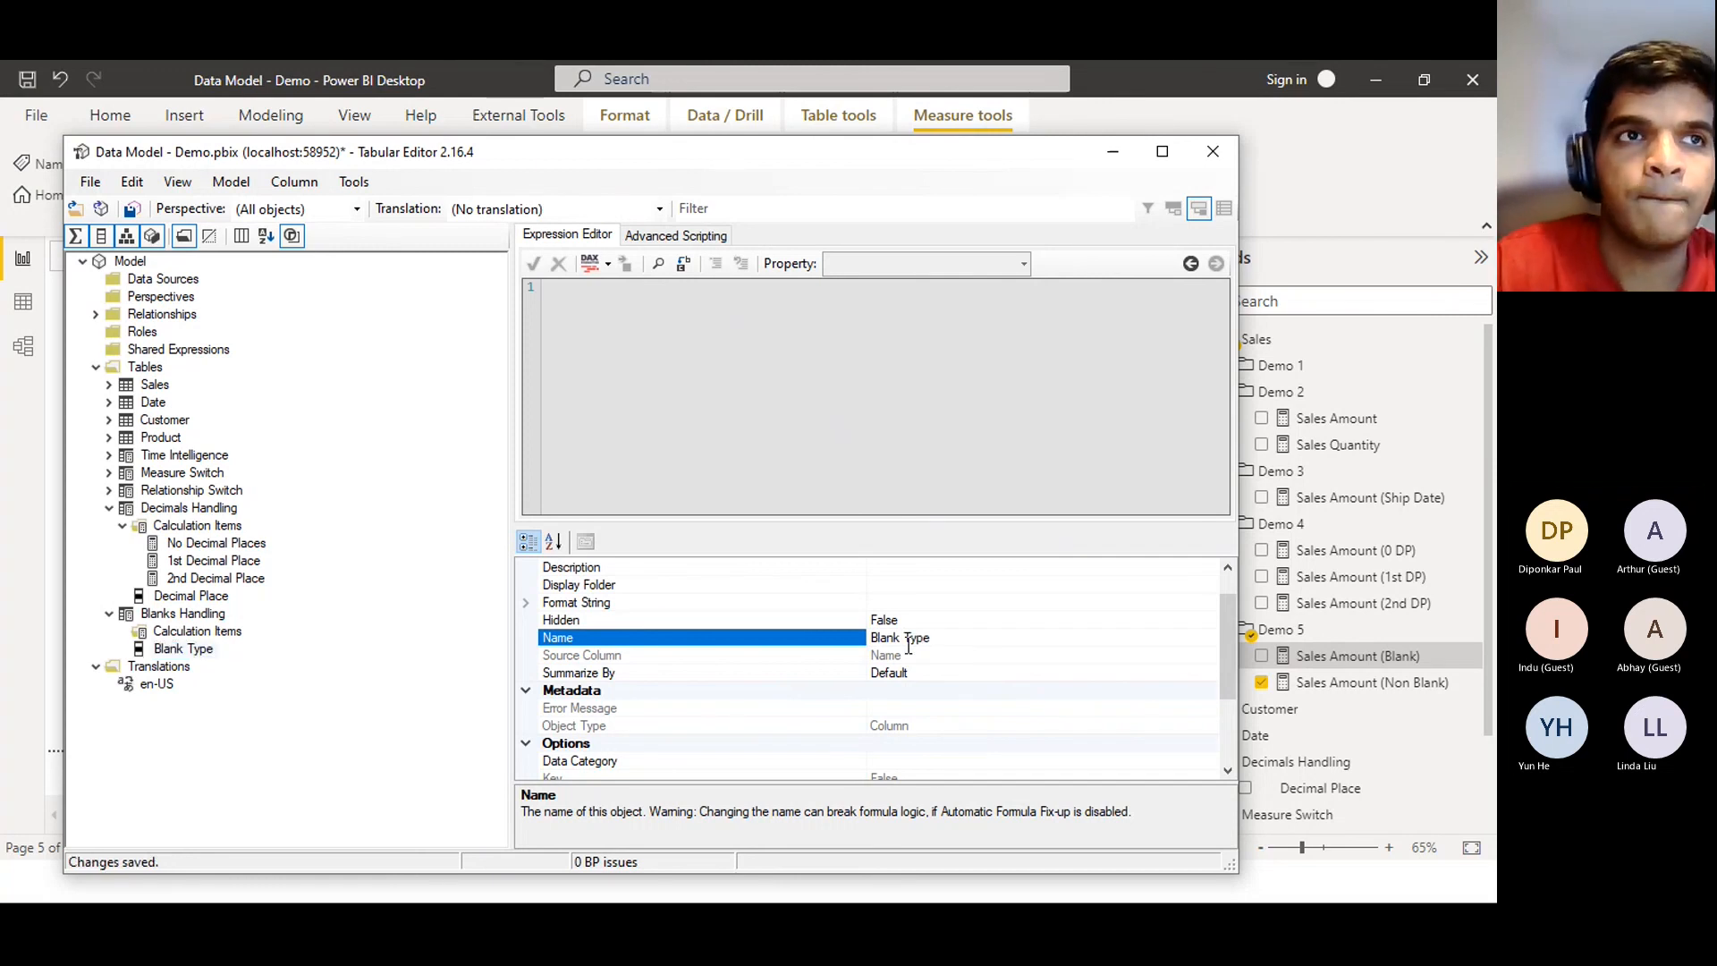
# Add a calculation item named Zero under Blanks Handling's Calculation Items
pyautogui.click(207, 631)
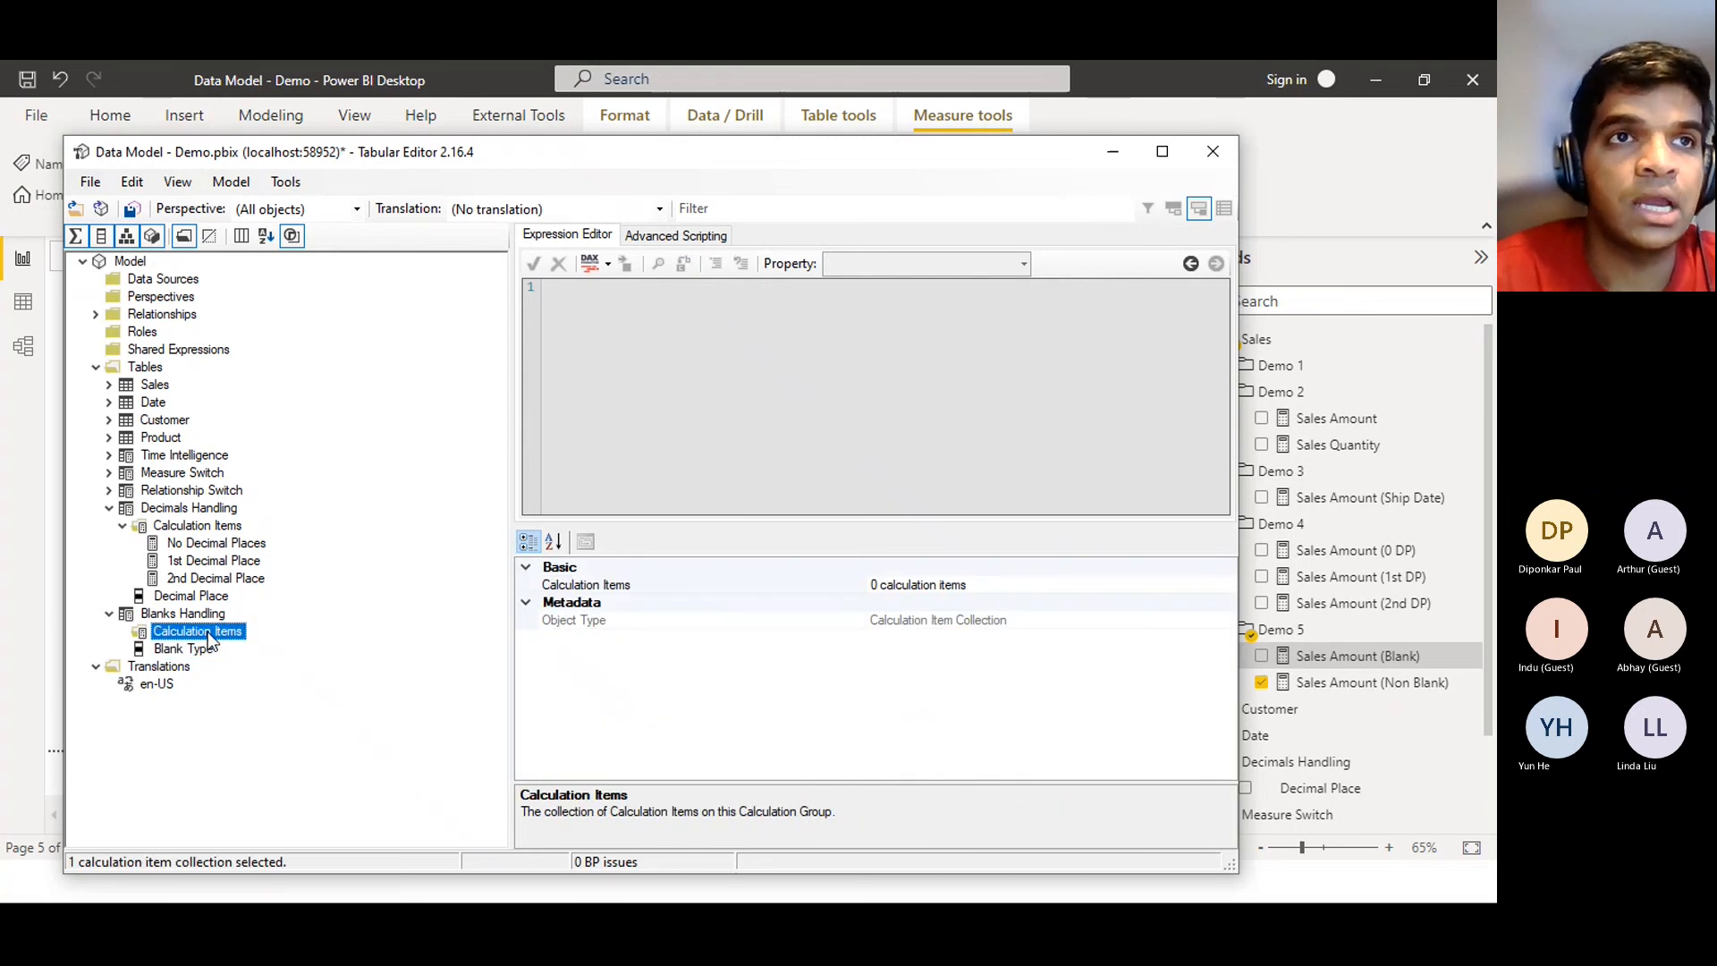
pyautogui.rightClick(207, 632)
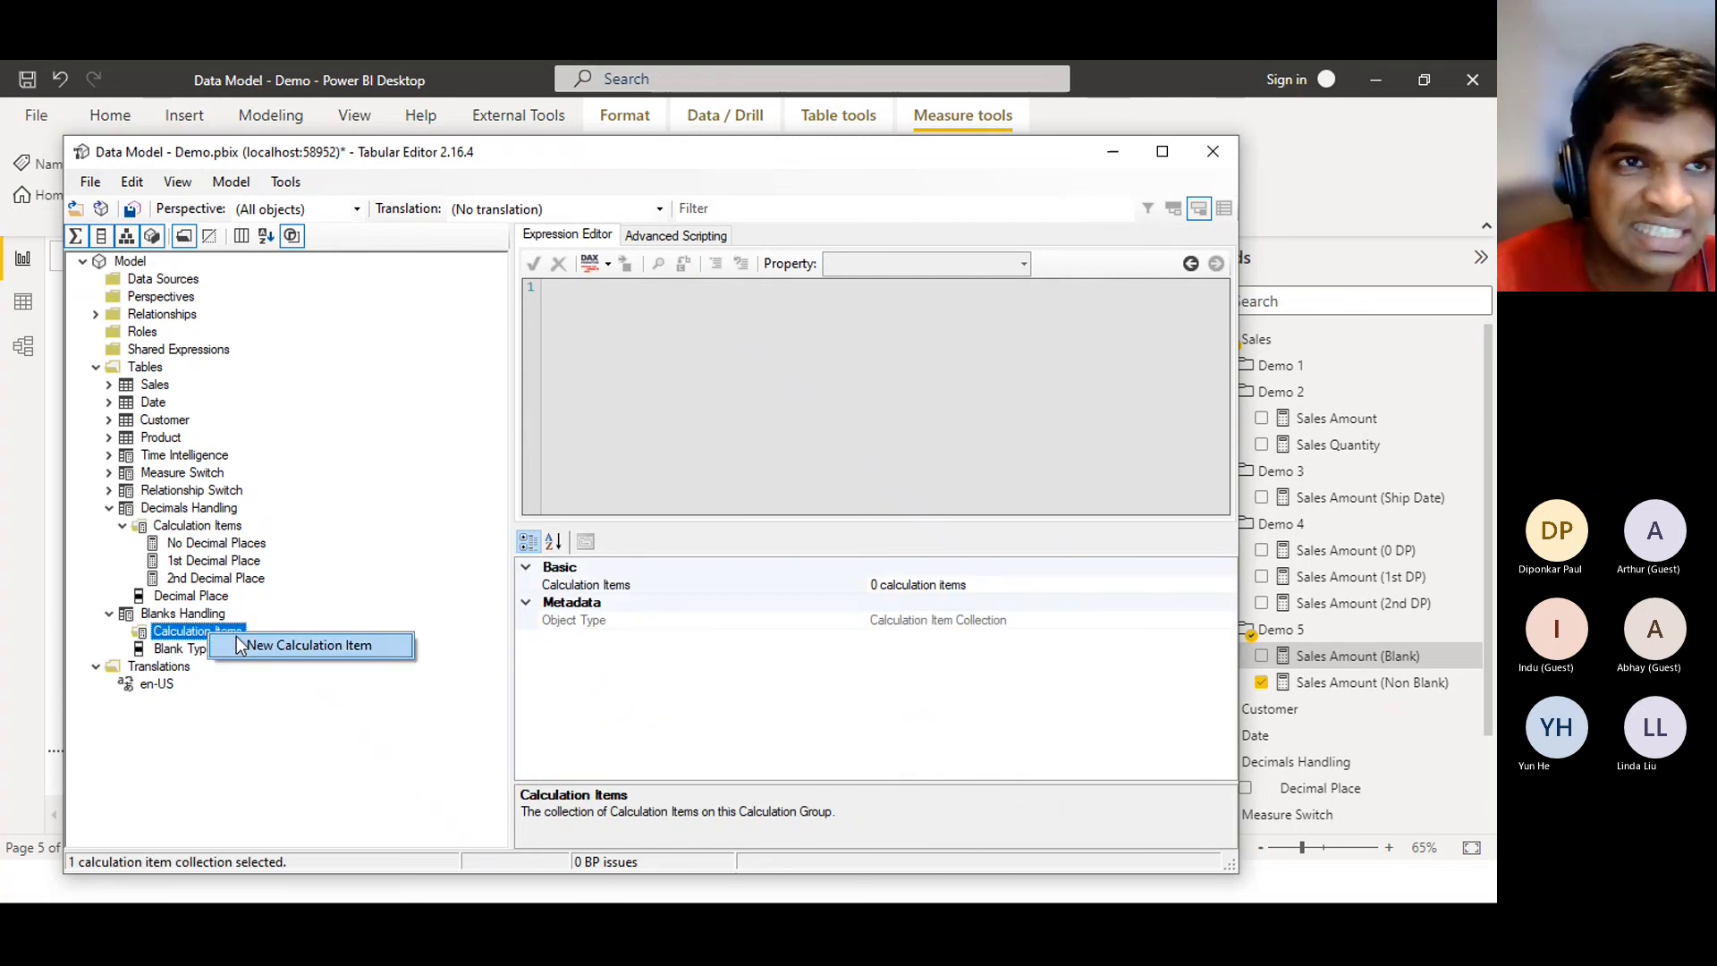
pyautogui.click(237, 638)
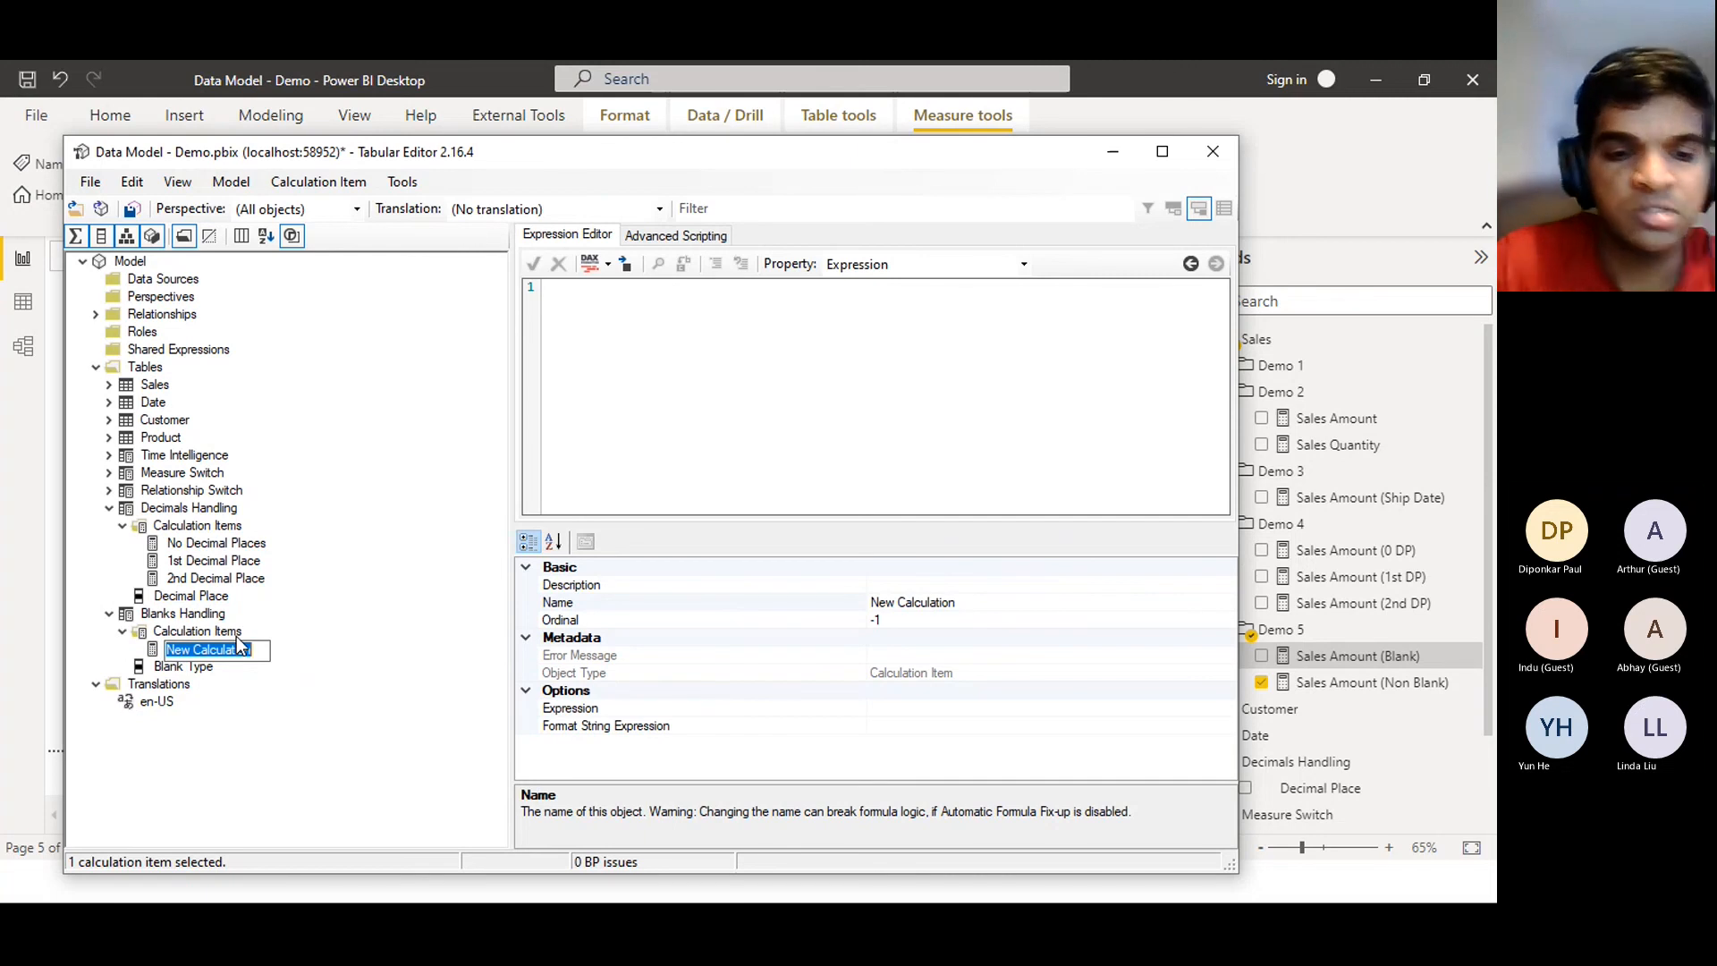
pyautogui.write('Zero')
pyautogui.press('Return')
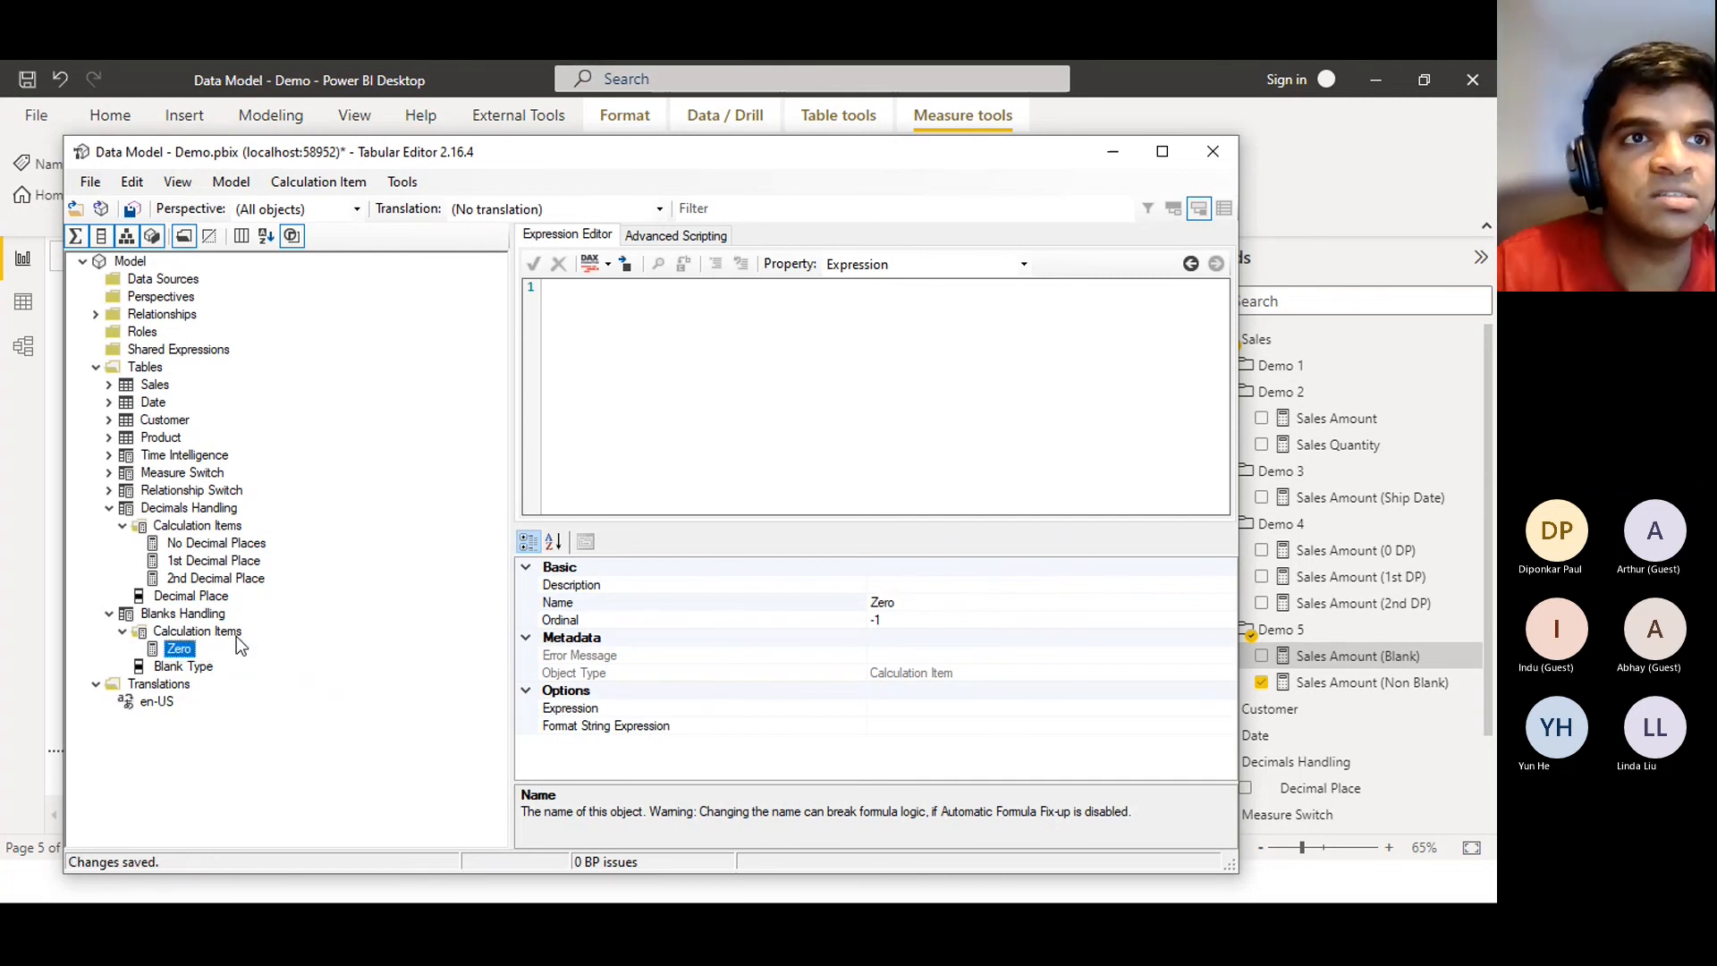
# Add a second calculation item named Blank, then select Zero's empty expression
pyautogui.rightClick(205, 639)
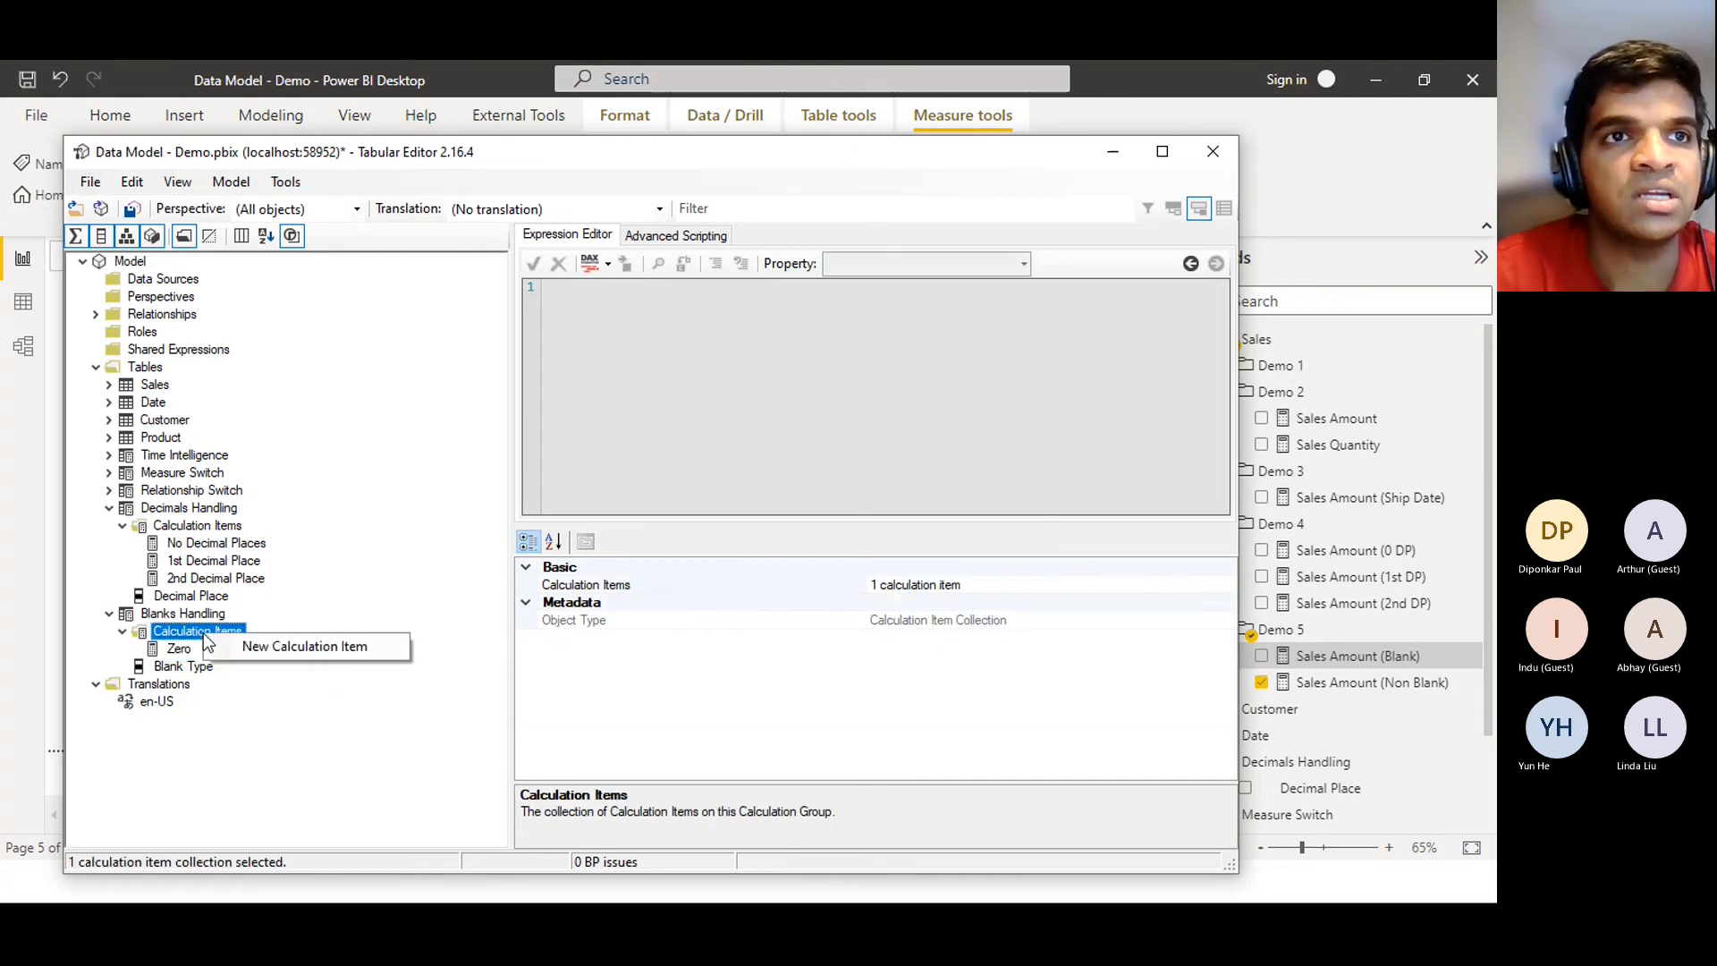
pyautogui.click(255, 646)
pyautogui.write('Blank')
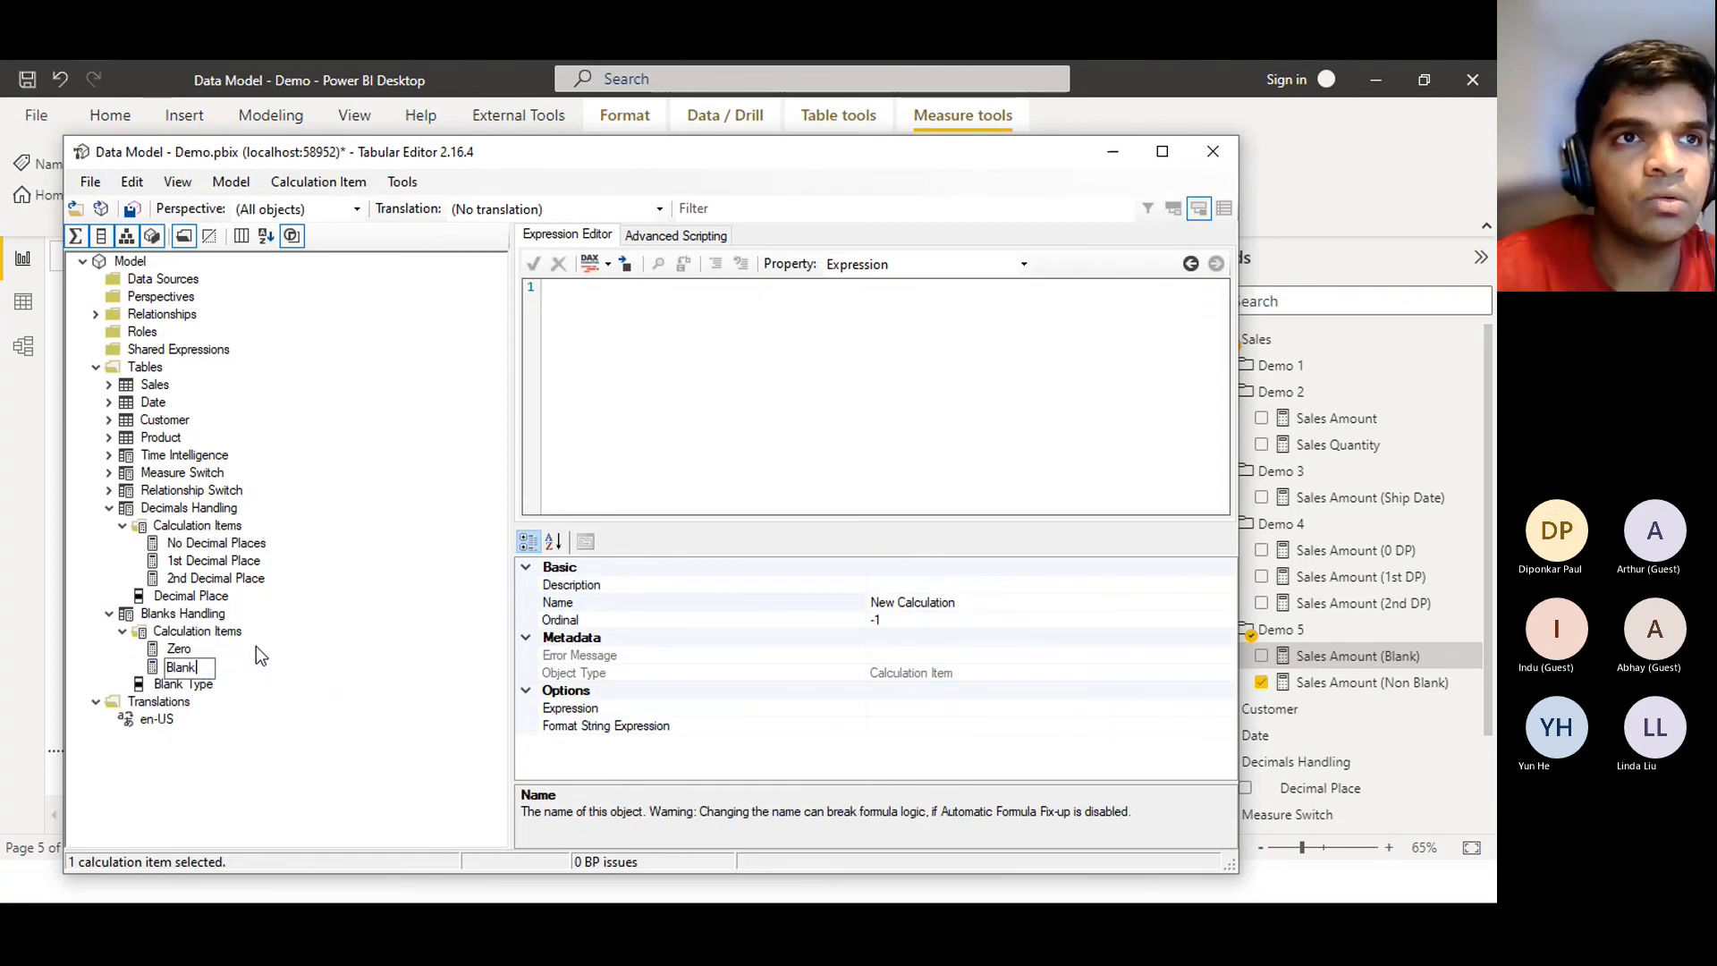
pyautogui.press('Return')
pyautogui.click(256, 648)
pyautogui.click(816, 345)
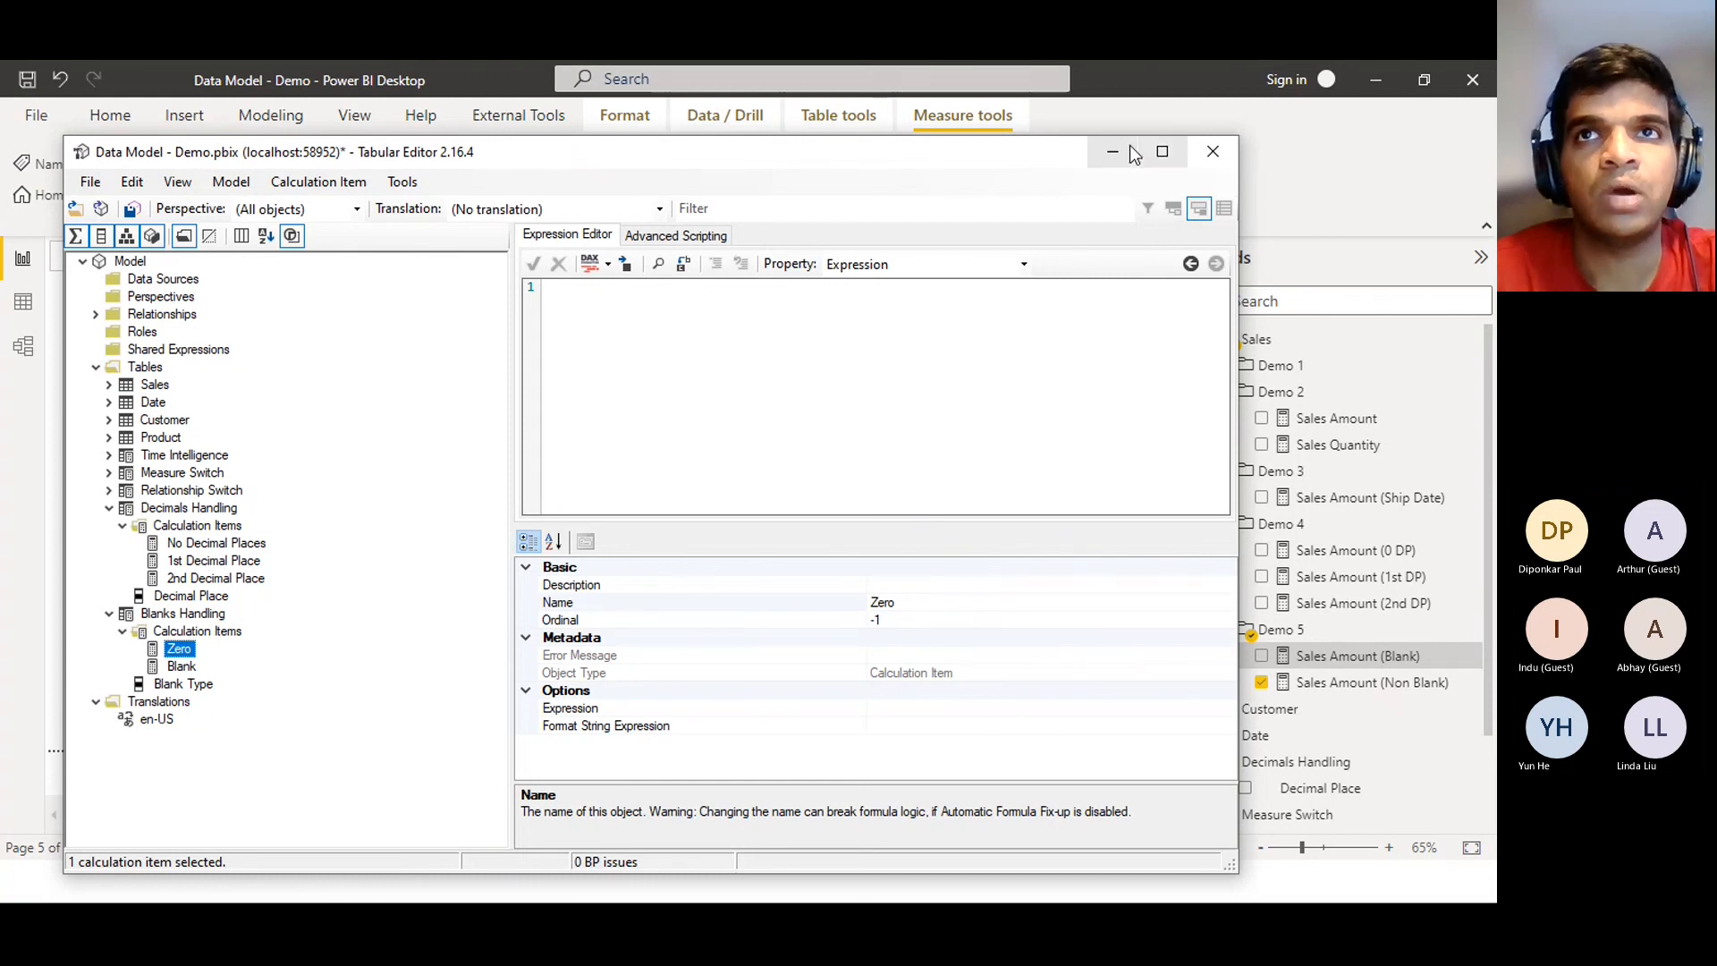
pyautogui.click(1116, 152)
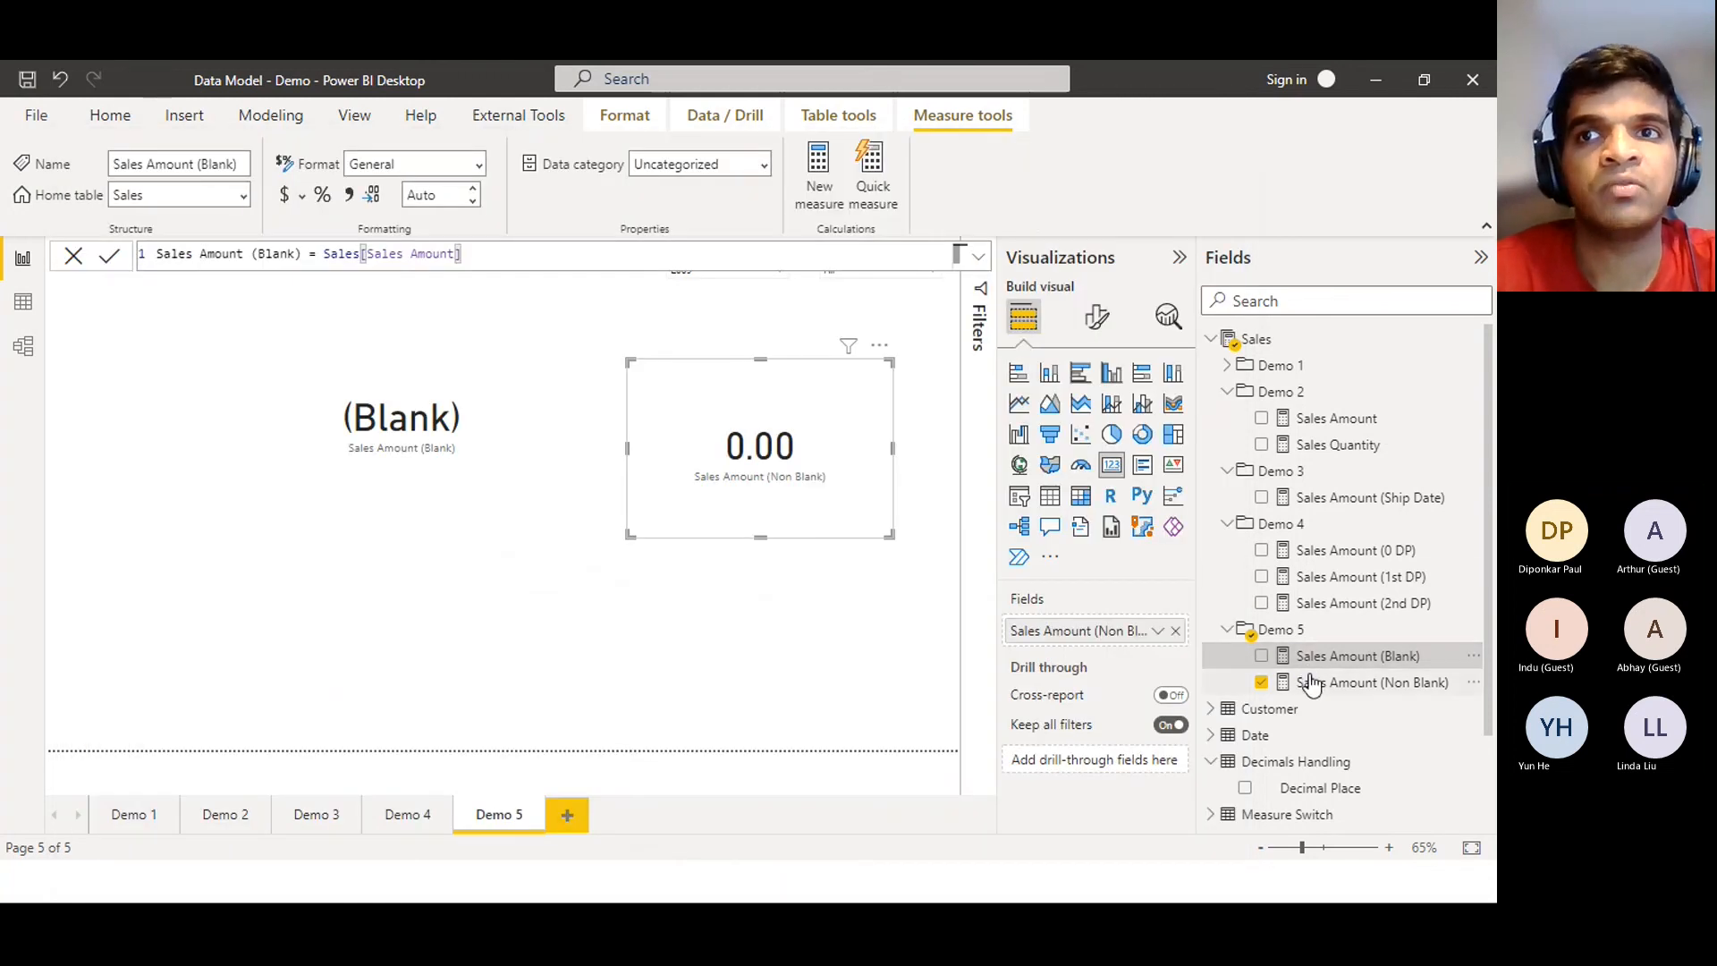
# Copy the COALESCE formula from the Sales Amount (Non Blank) measure back into Tabular Editor
pyautogui.click(1311, 685)
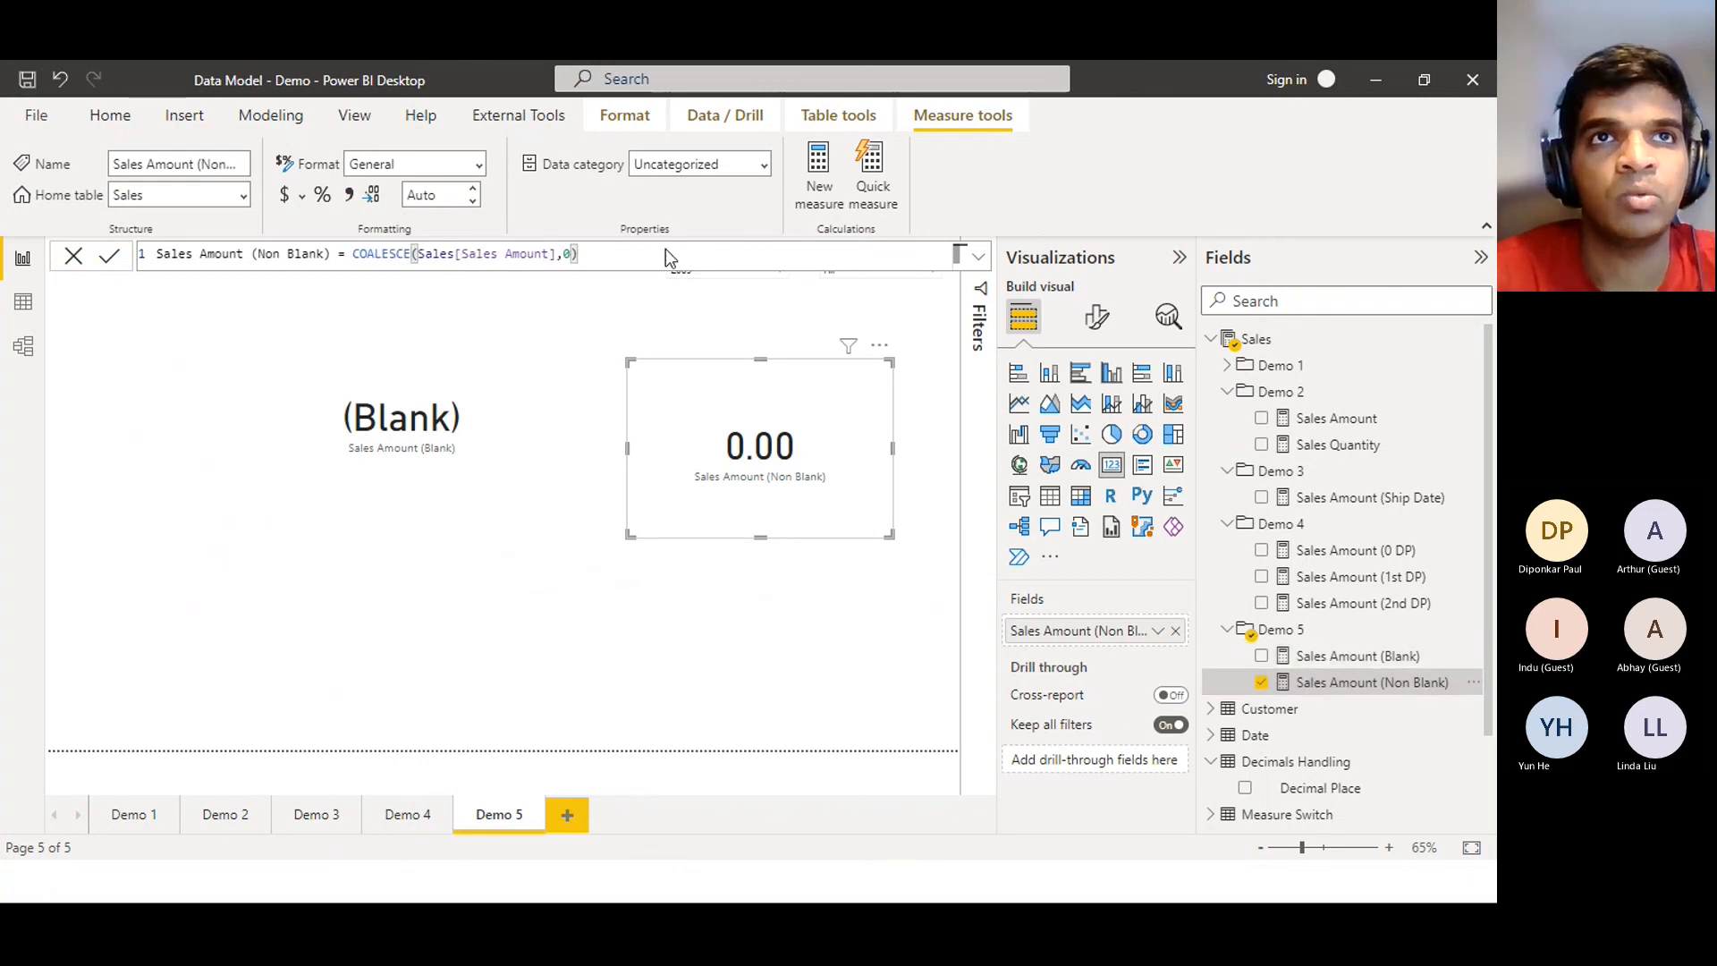
pyautogui.moveTo(667, 251); pyautogui.dragTo(354, 263)
pyautogui.hotkey('ctrl', 'c')
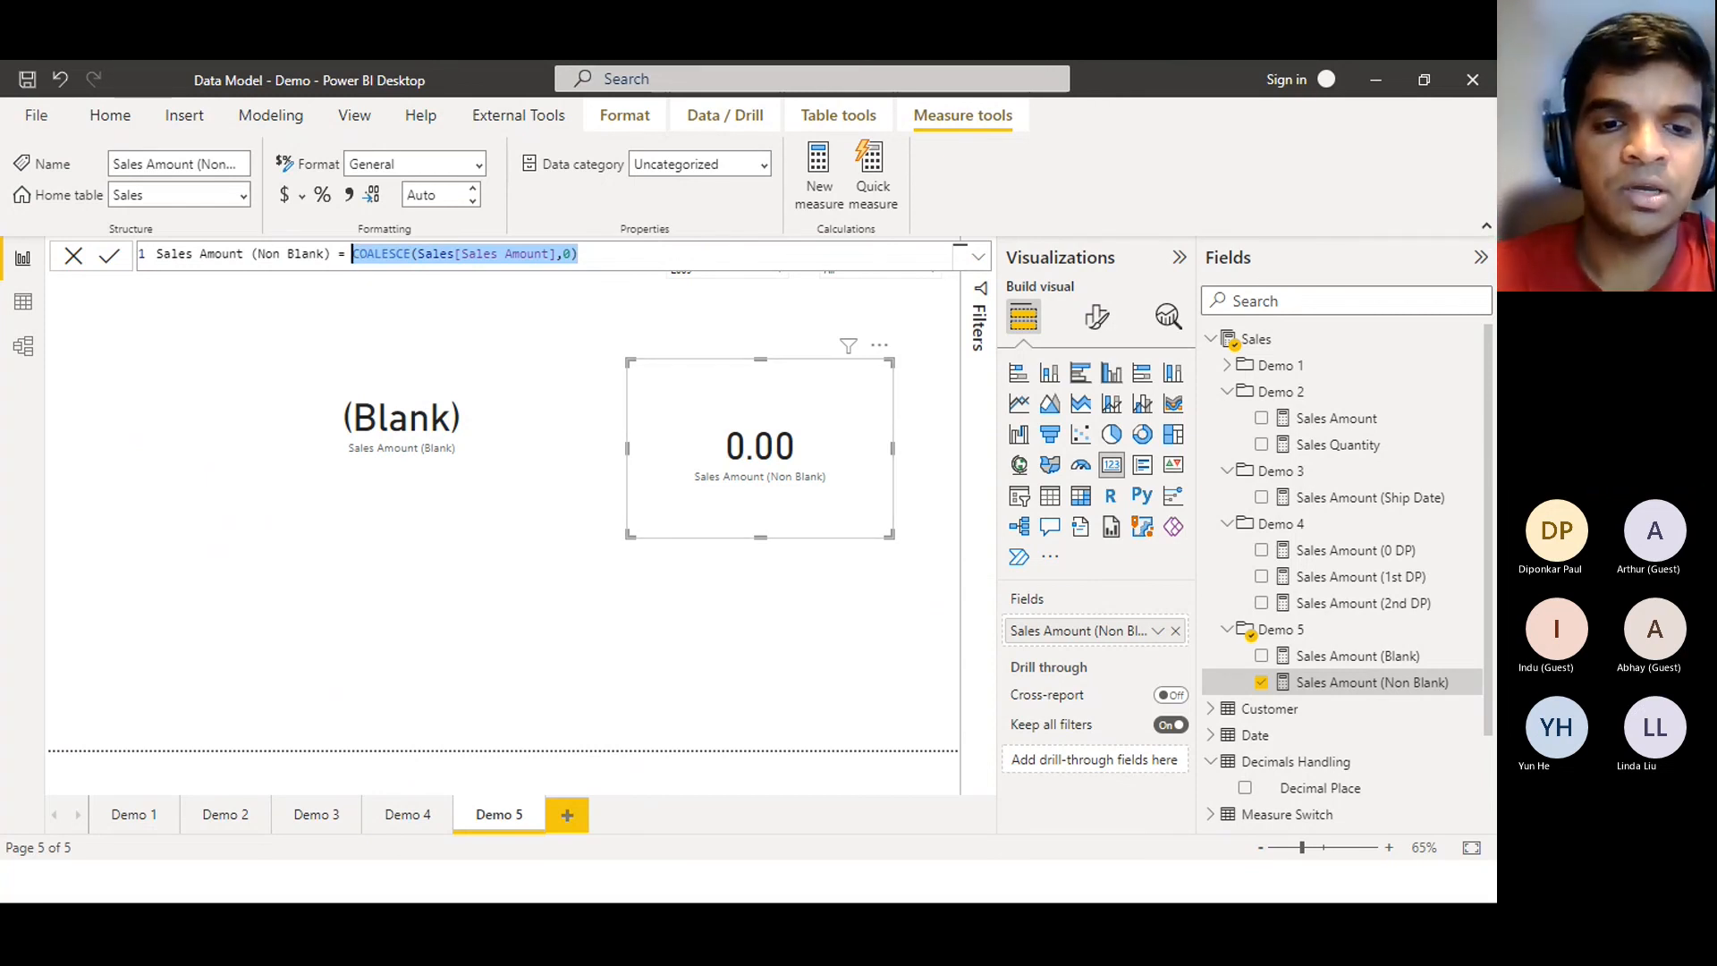
pyautogui.click(386, 889)
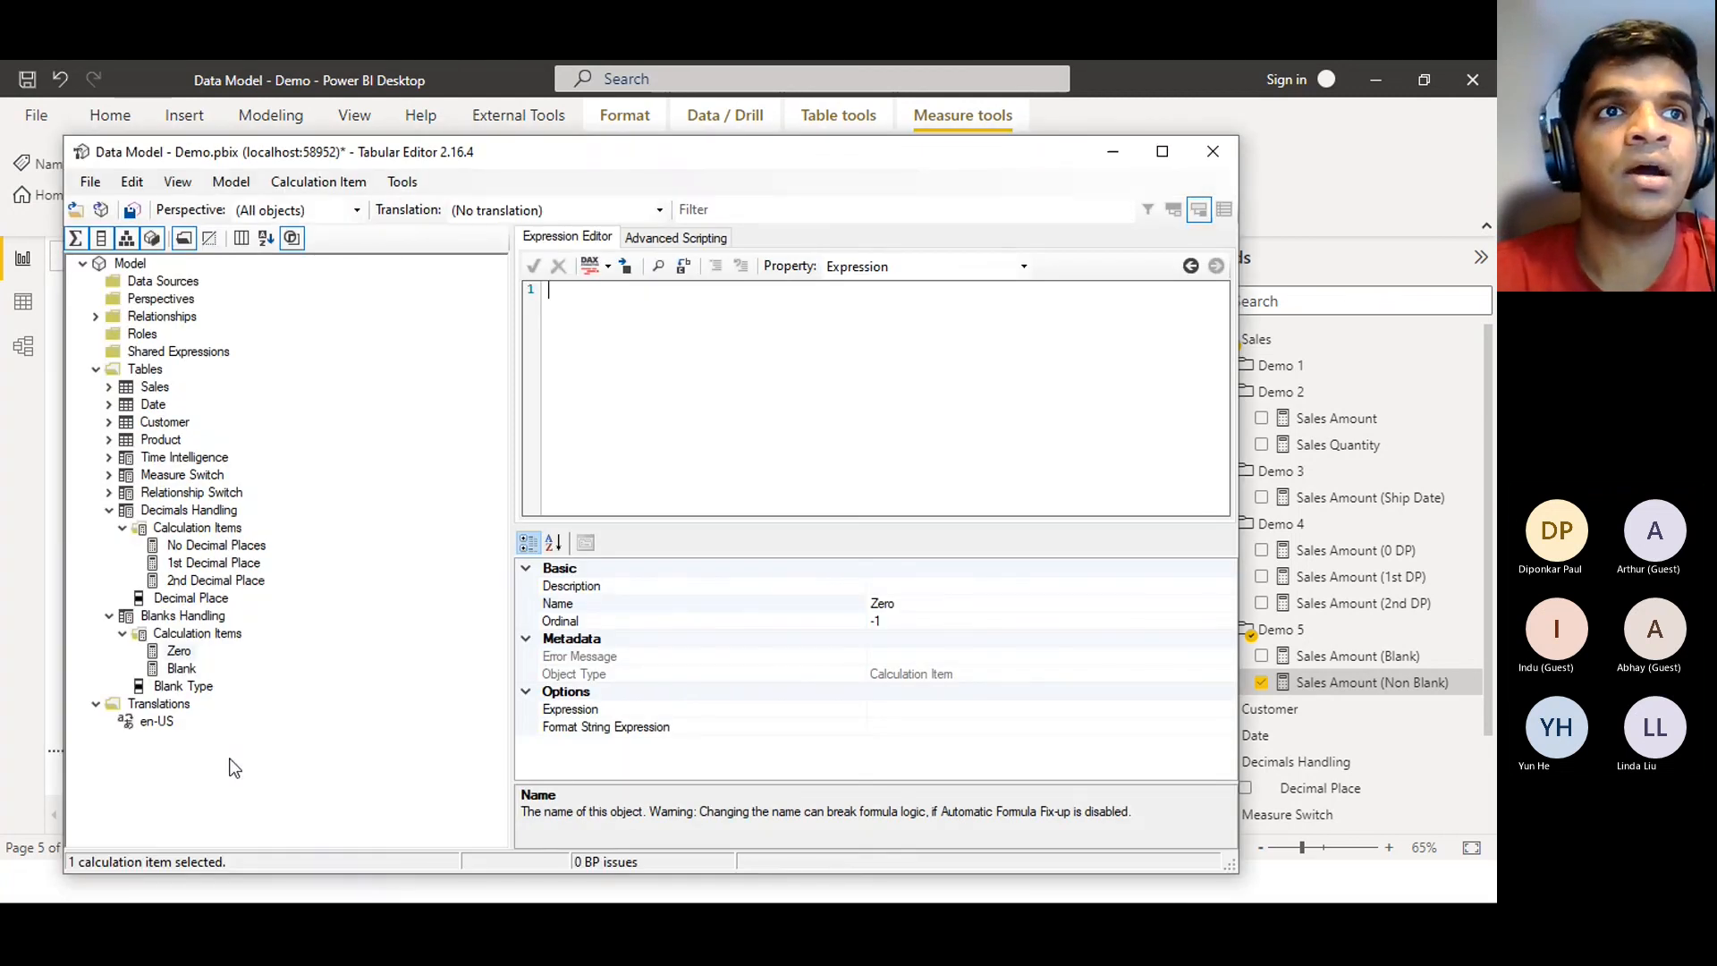
# Paste the formula into Zero and change it to COALESCE(SELECTEDMEASURE(),0)
pyautogui.click(183, 655)
pyautogui.click(182, 653)
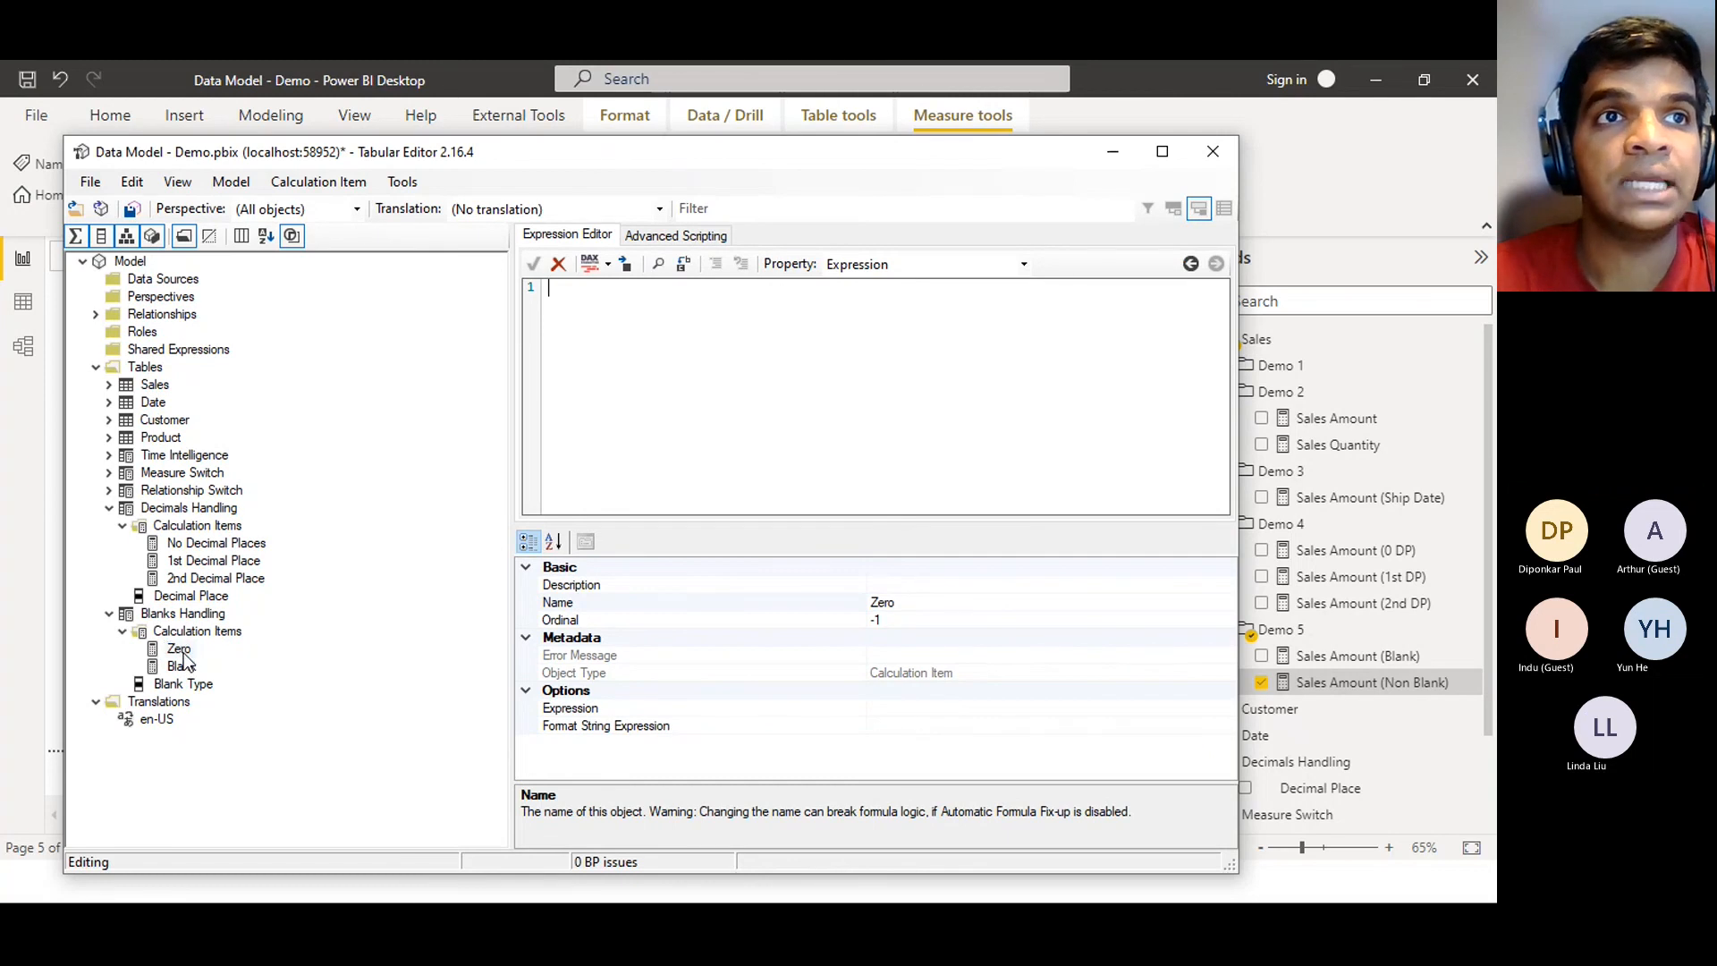
pyautogui.click(719, 441)
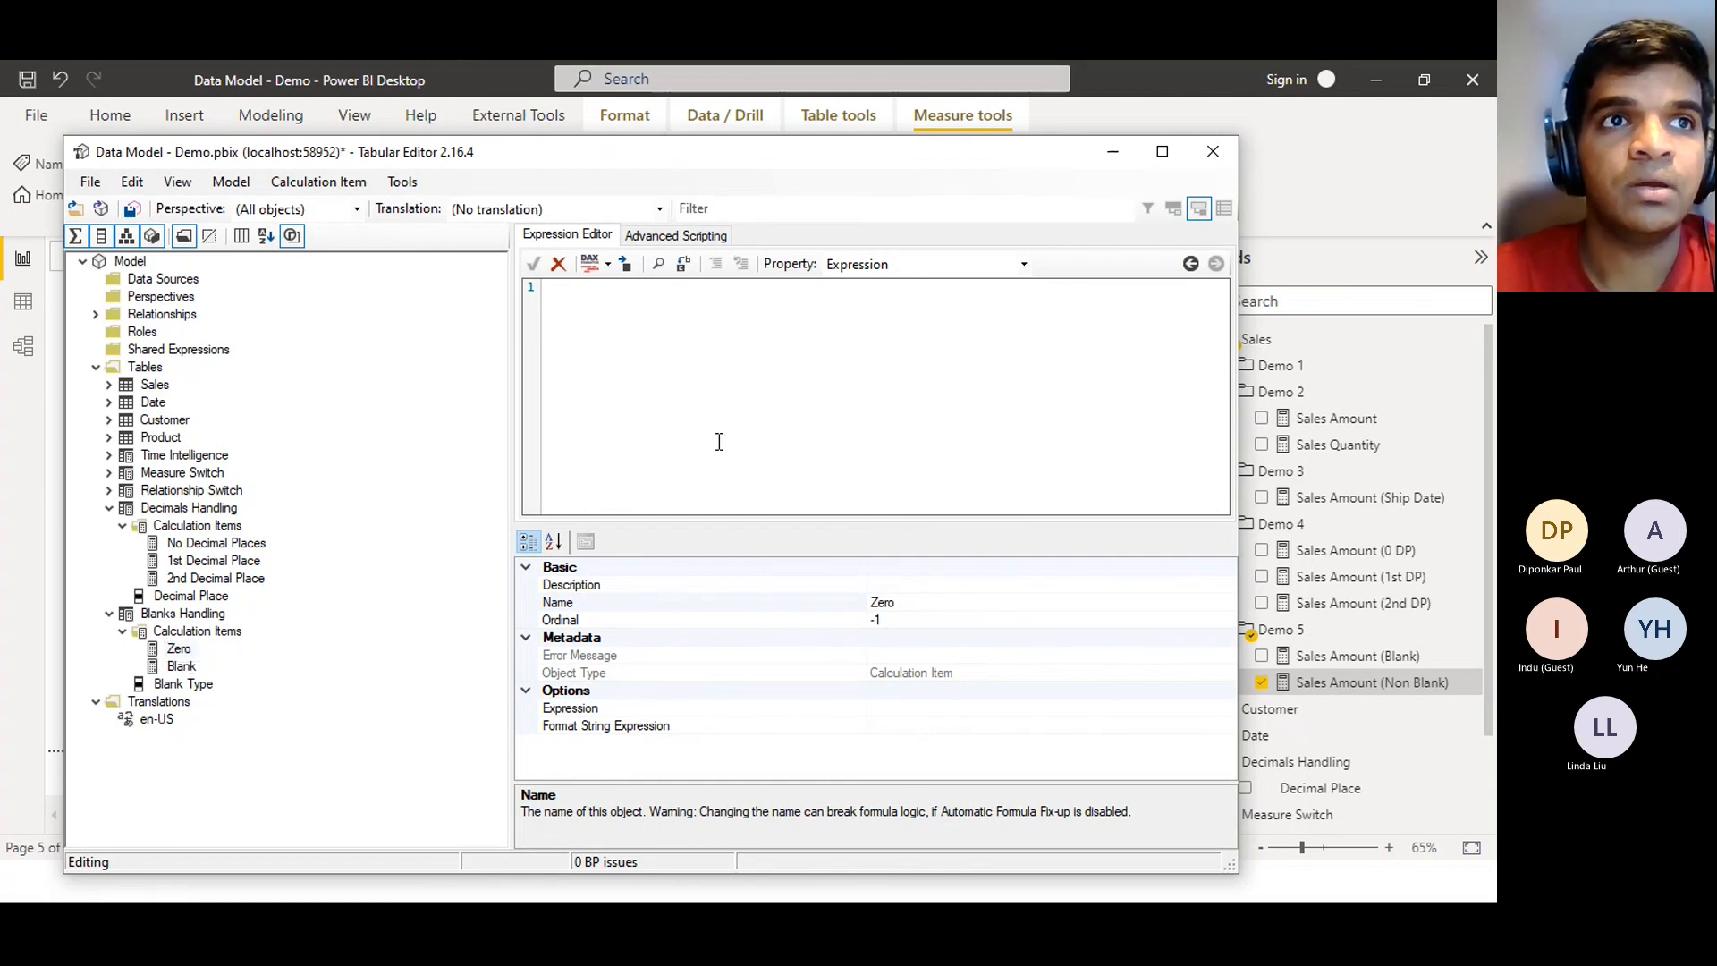
pyautogui.click(180, 649)
pyautogui.click(640, 340)
pyautogui.hotkey('ctrl', 'v')
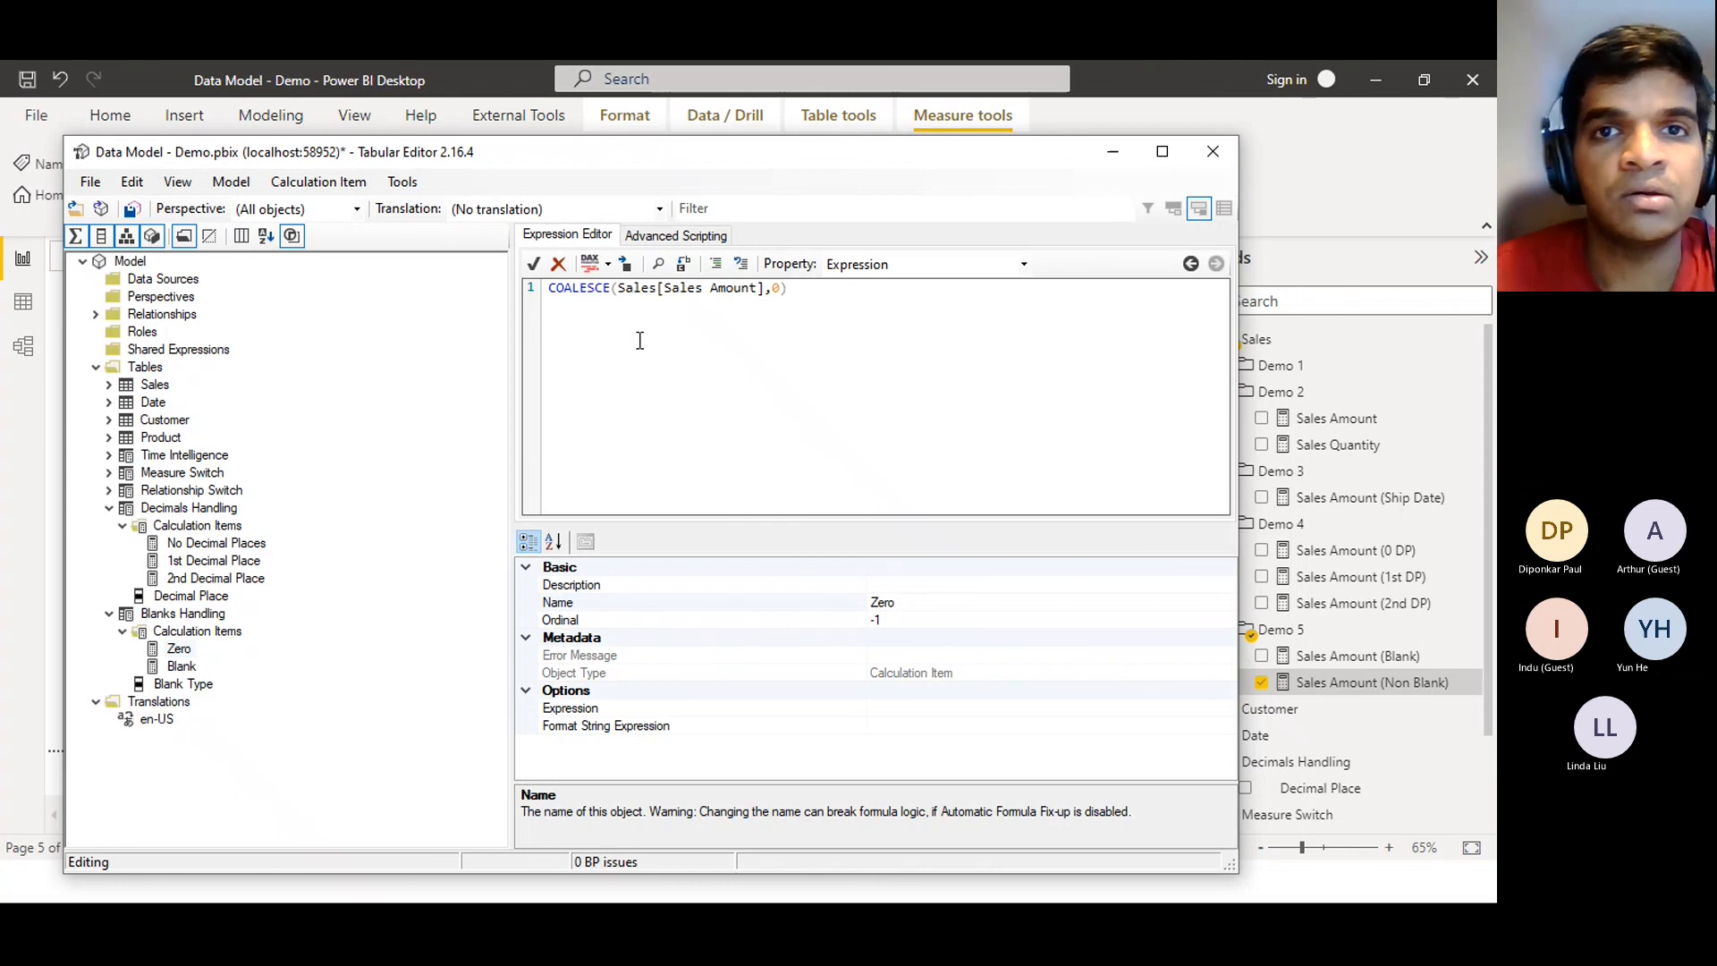
pyautogui.moveTo(764, 292); pyautogui.dragTo(619, 295)
pyautogui.write('SELECTE')
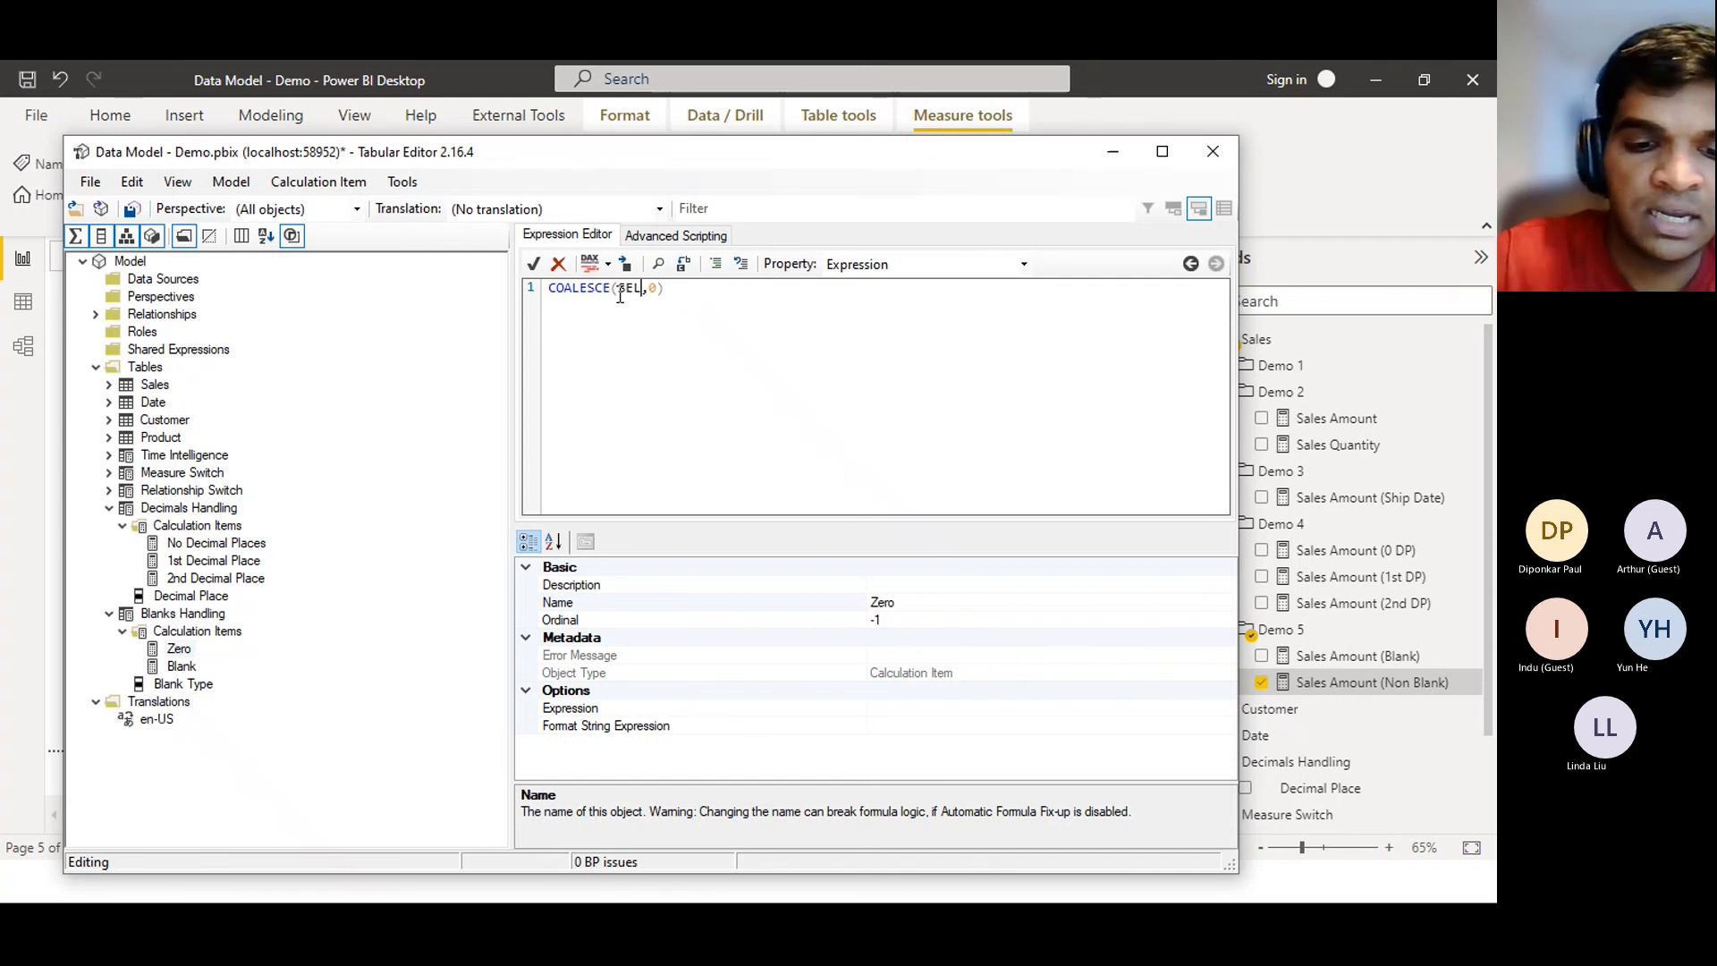
pyautogui.write('DMEASURE()')
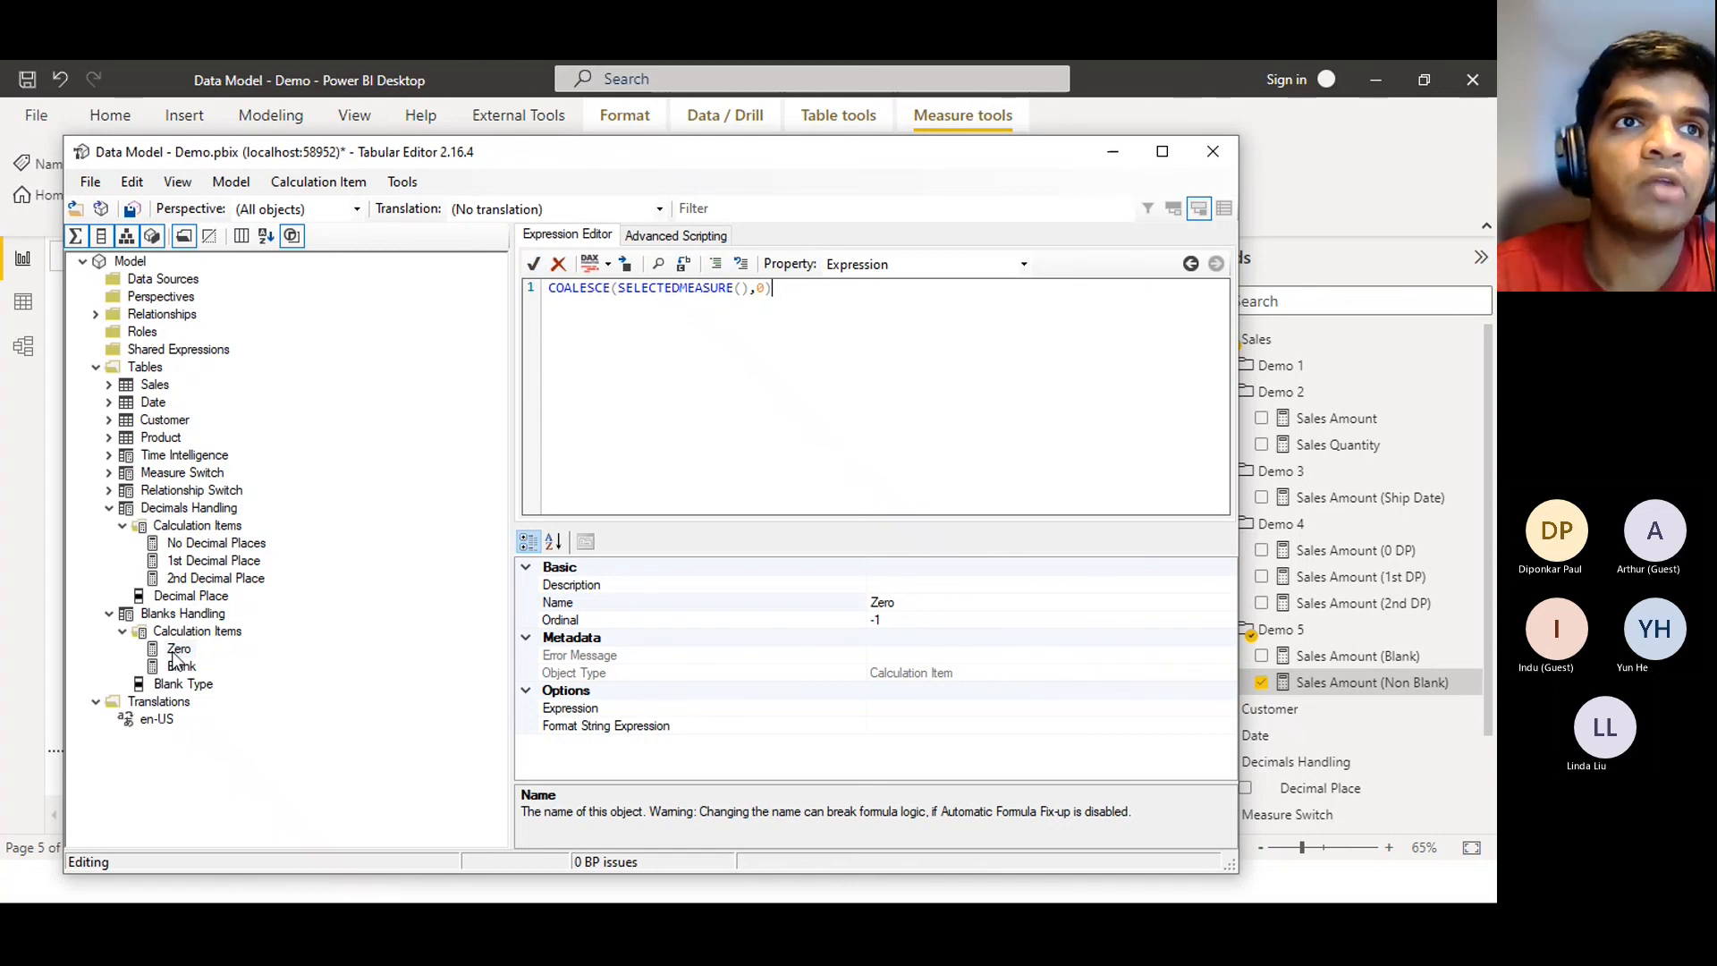
pyautogui.click(534, 264)
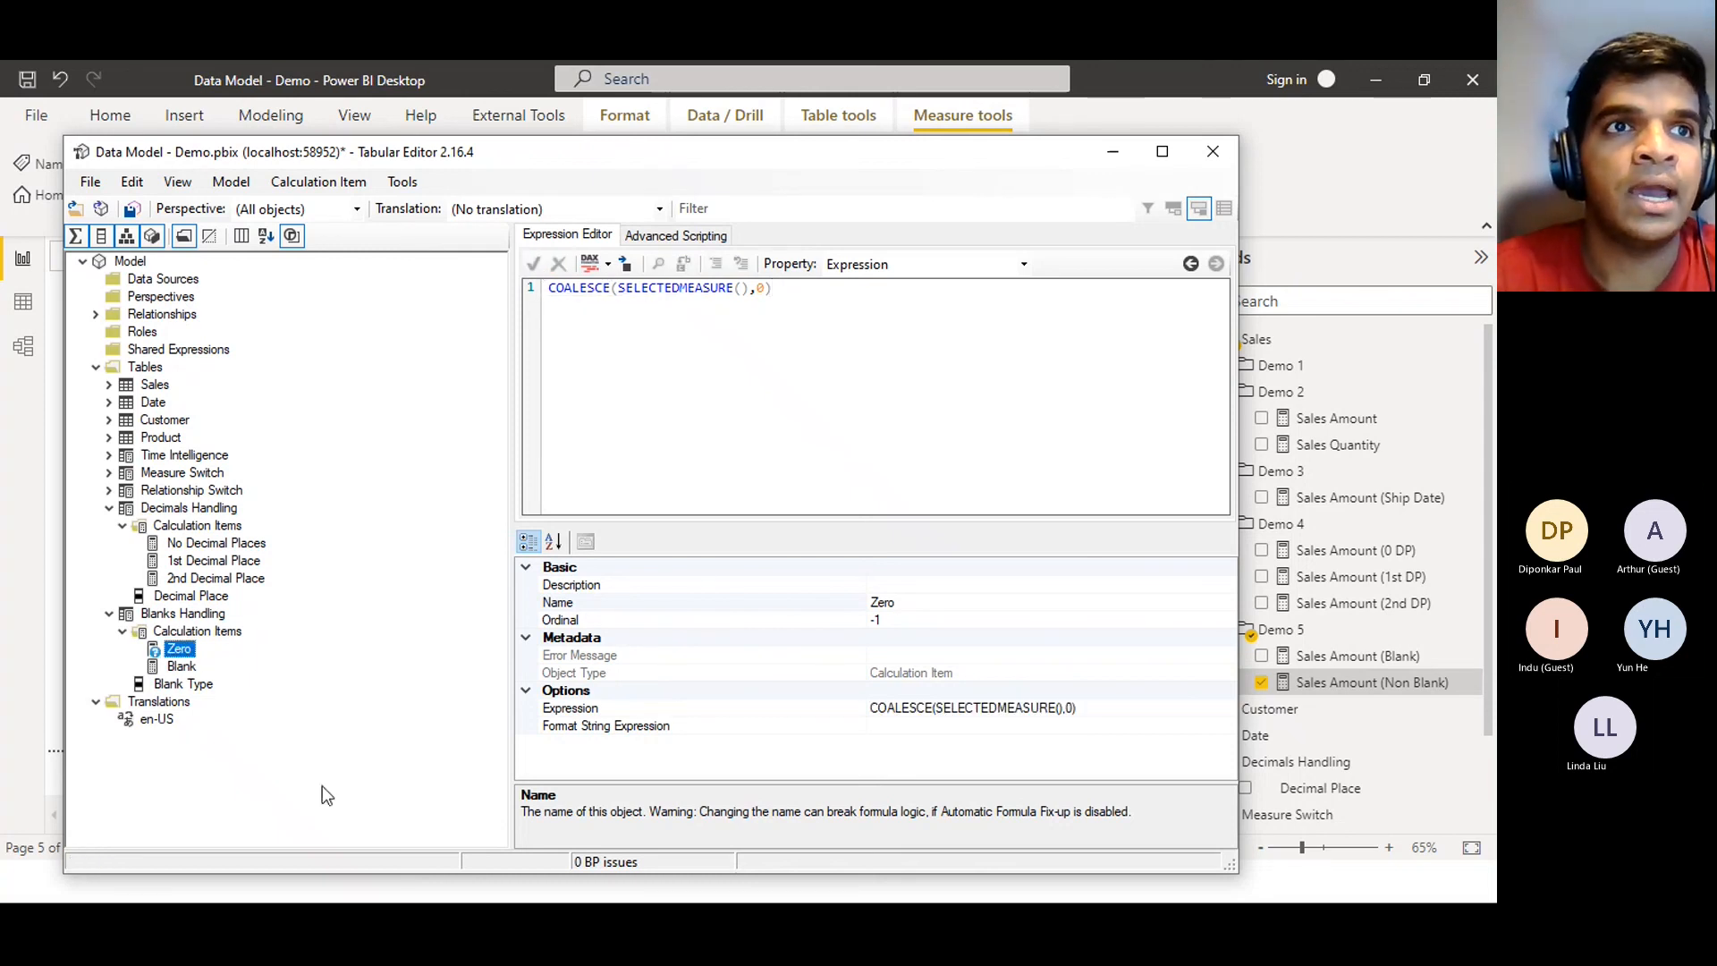
# Set the Blank item's expression to SELECTEDMEASURE() and save the model
pyautogui.click(183, 669)
pyautogui.click(701, 360)
pyautogui.write('SELECTEDMEASURE')
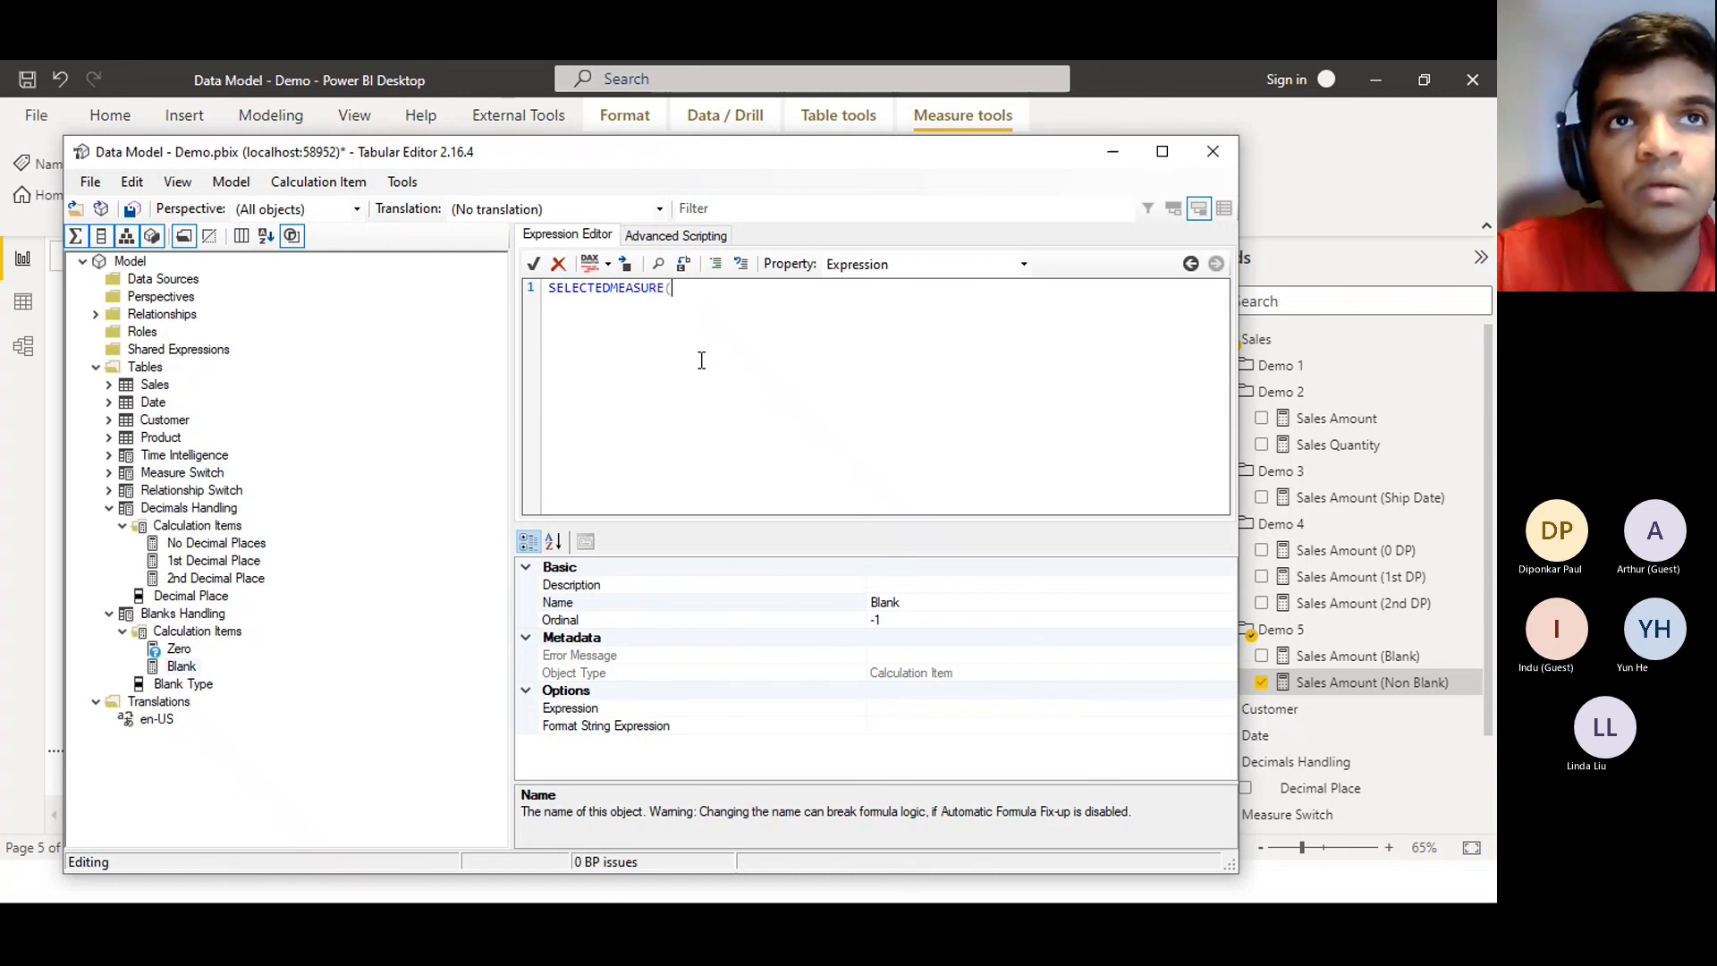
pyautogui.write('()')
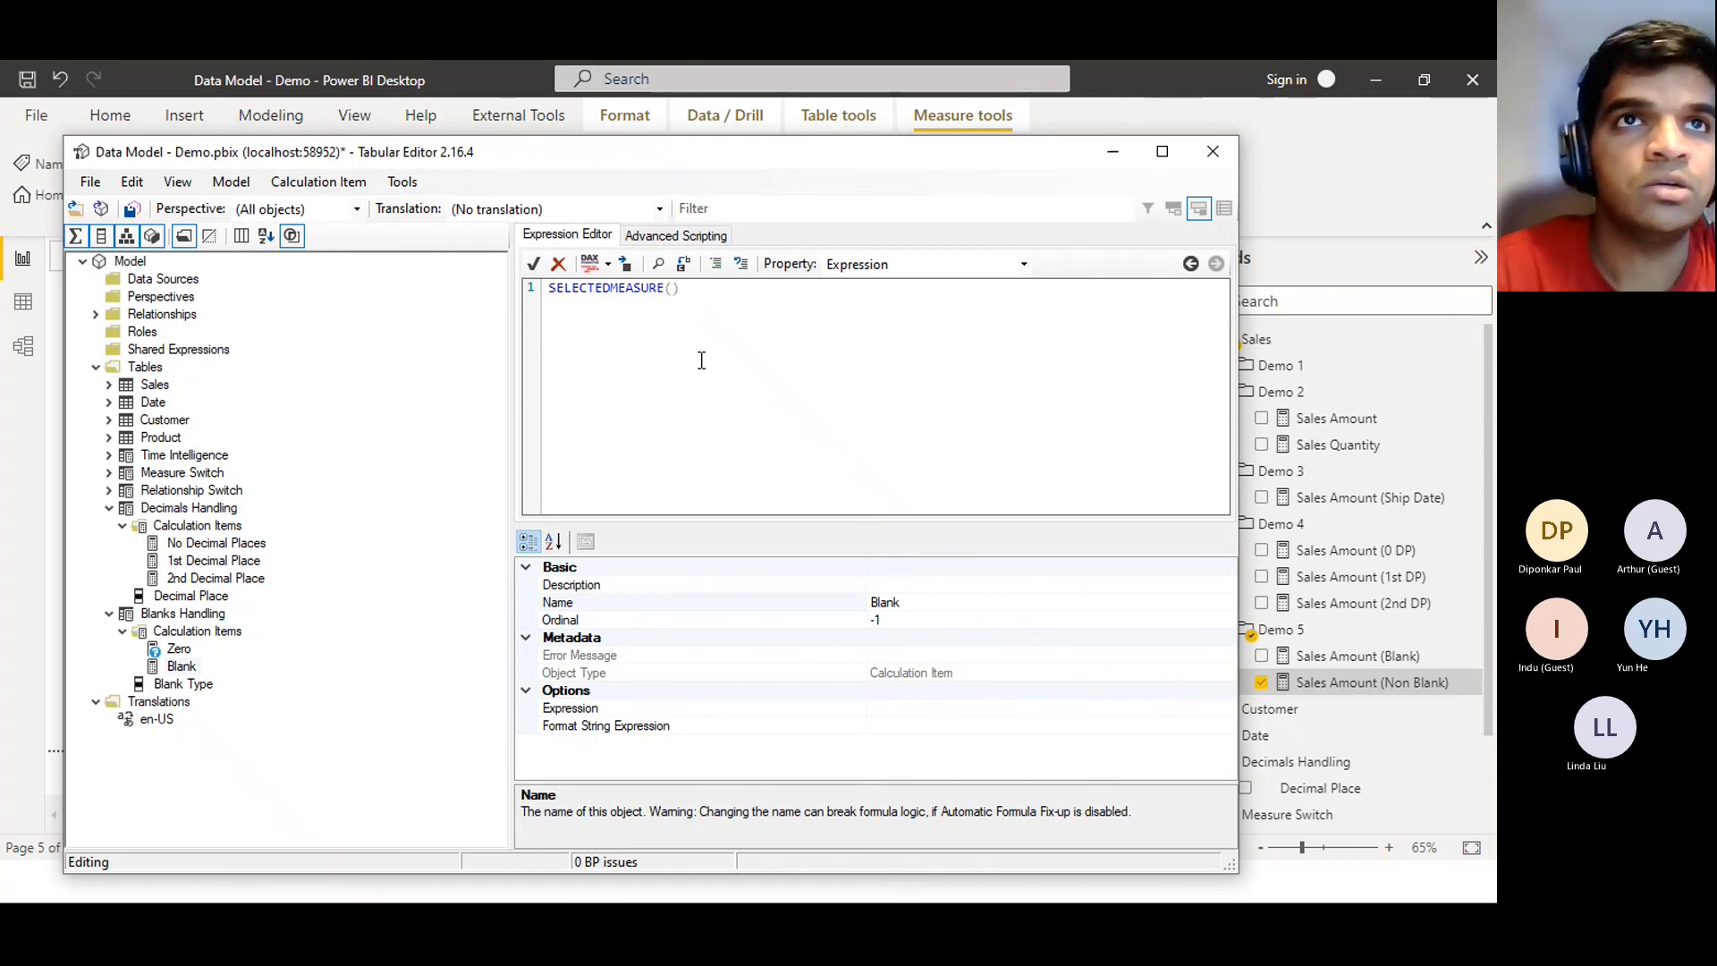
pyautogui.click(535, 263)
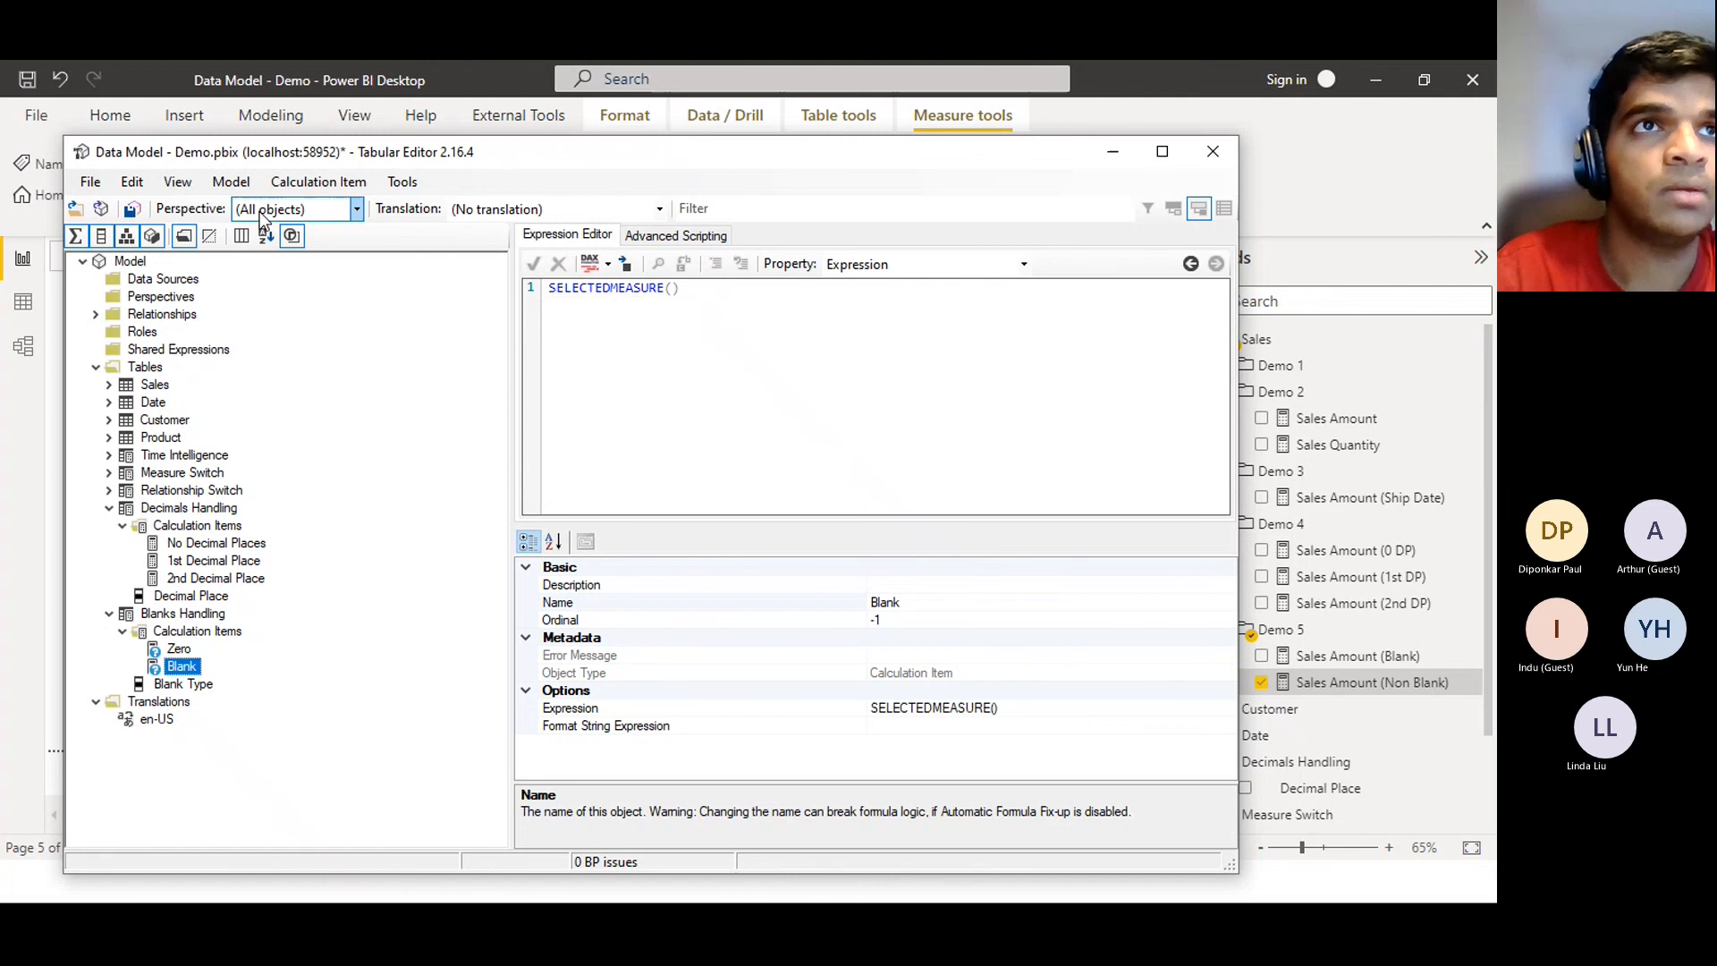
pyautogui.click(133, 209)
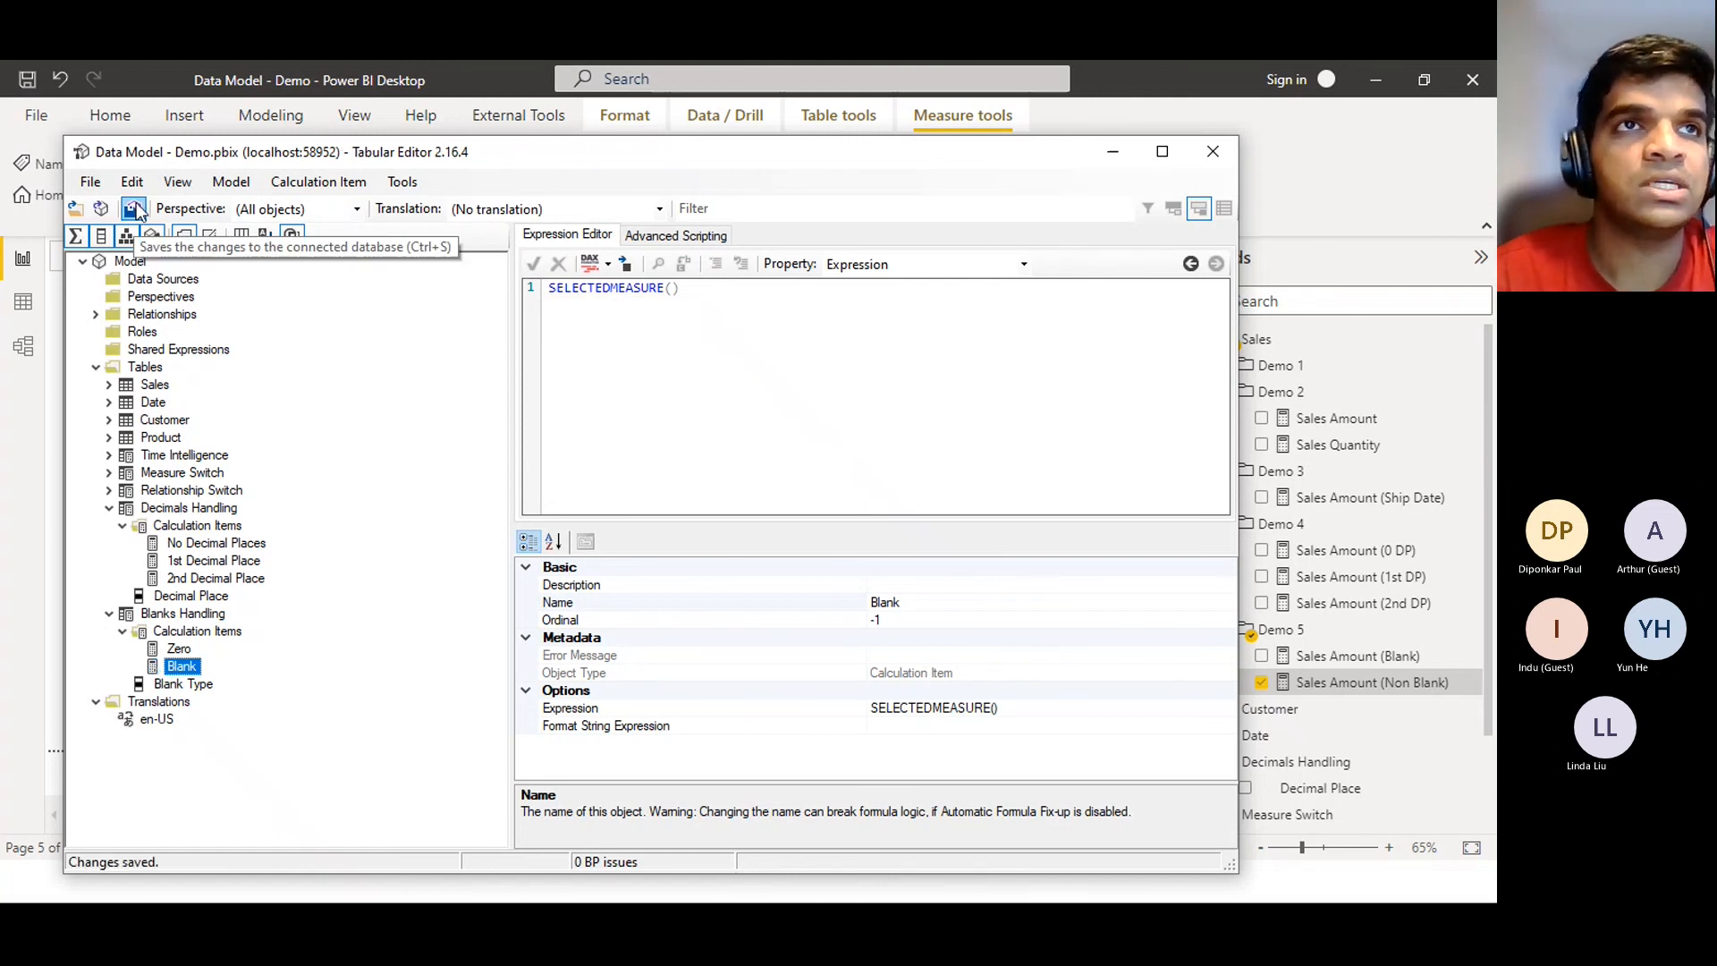
# Refresh the Power BI model and expand Blanks Handling to reveal the Blank Type field
pyautogui.click(1124, 154)
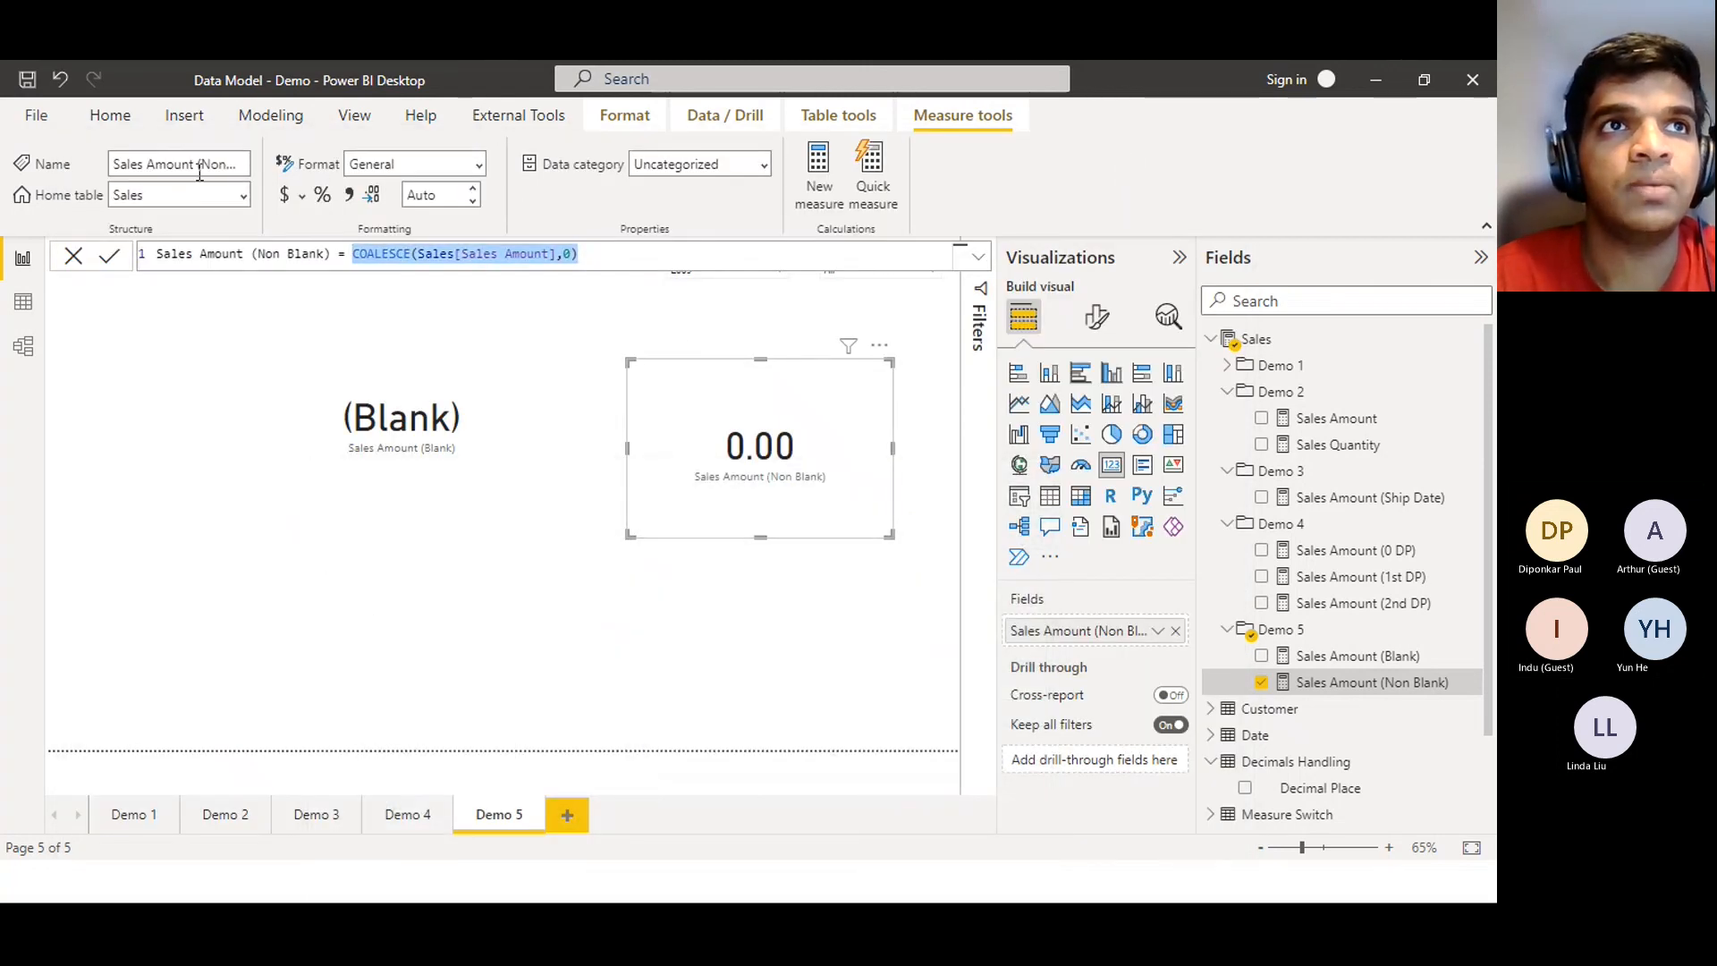
pyautogui.click(110, 118)
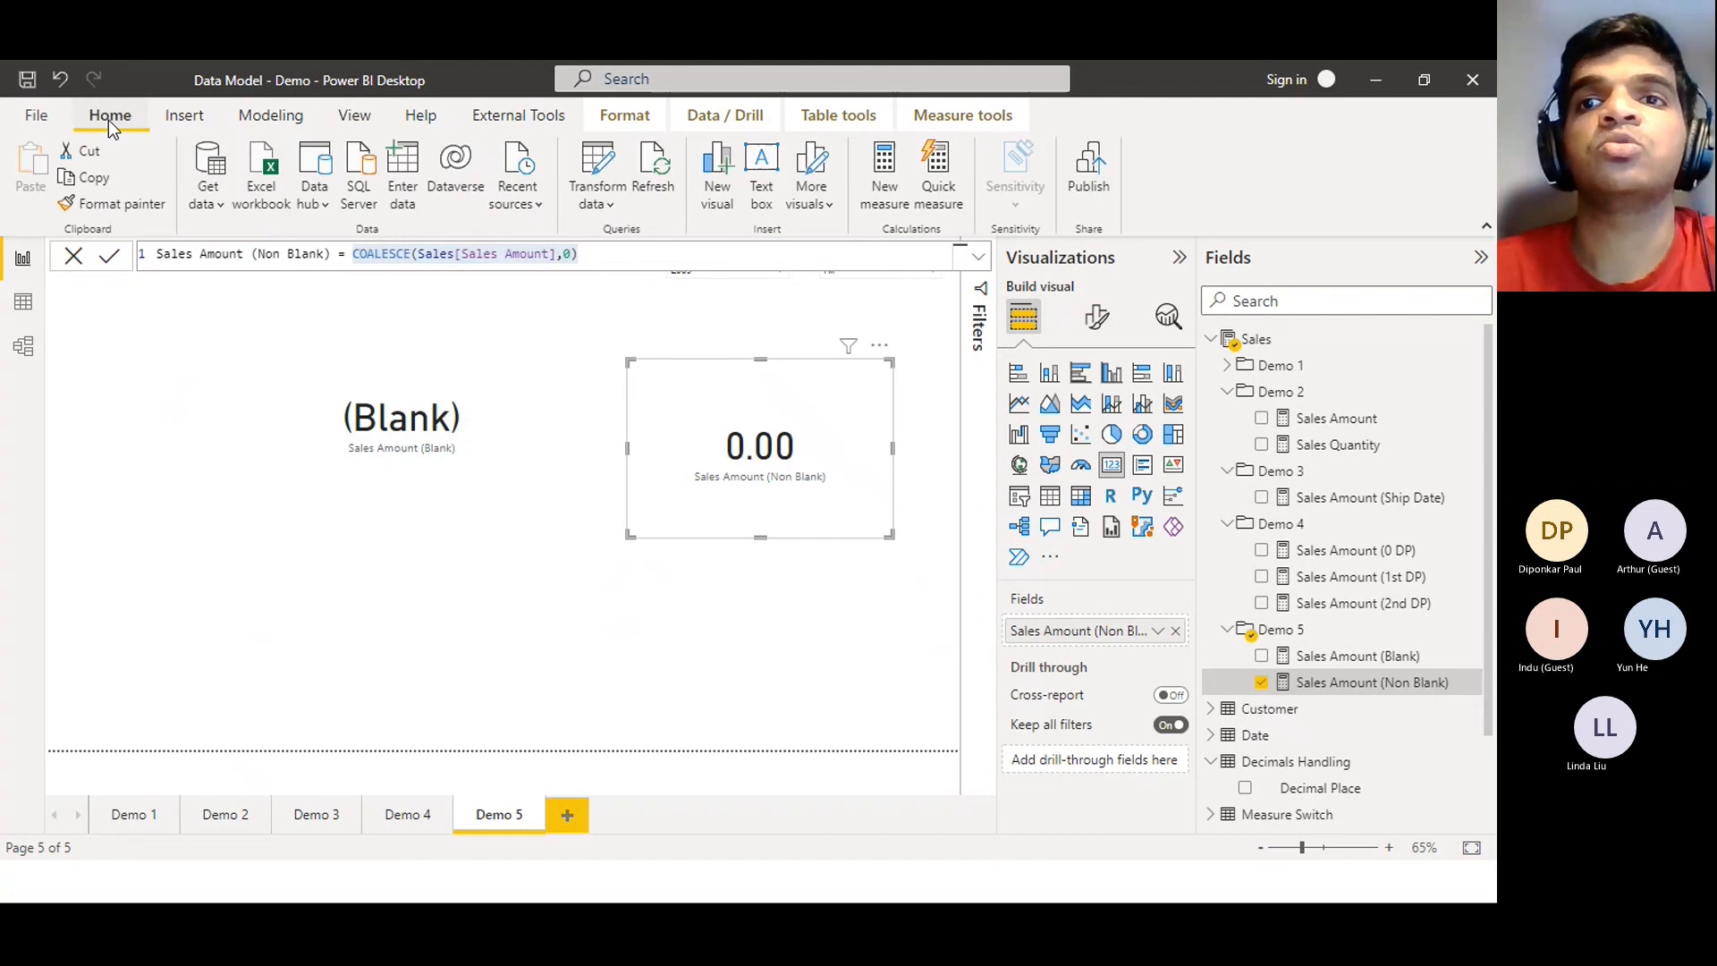
pyautogui.click(656, 170)
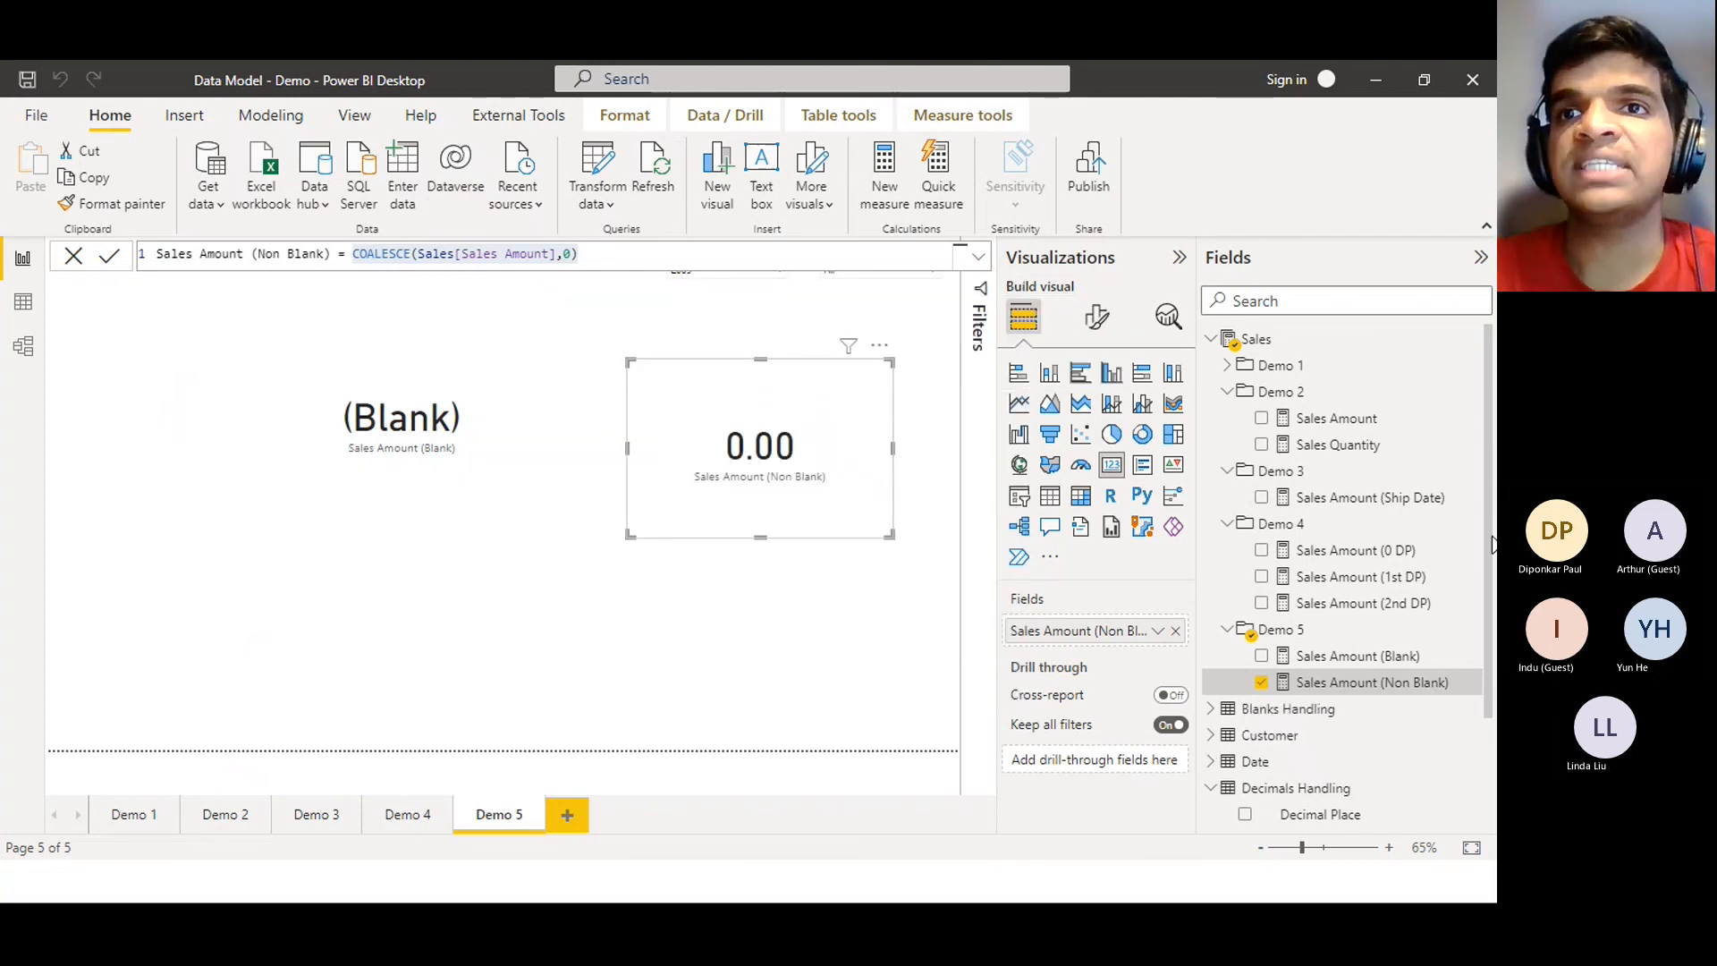
pyautogui.scroll(-2, 1495, 623)
pyautogui.scroll(-1, 1495, 623)
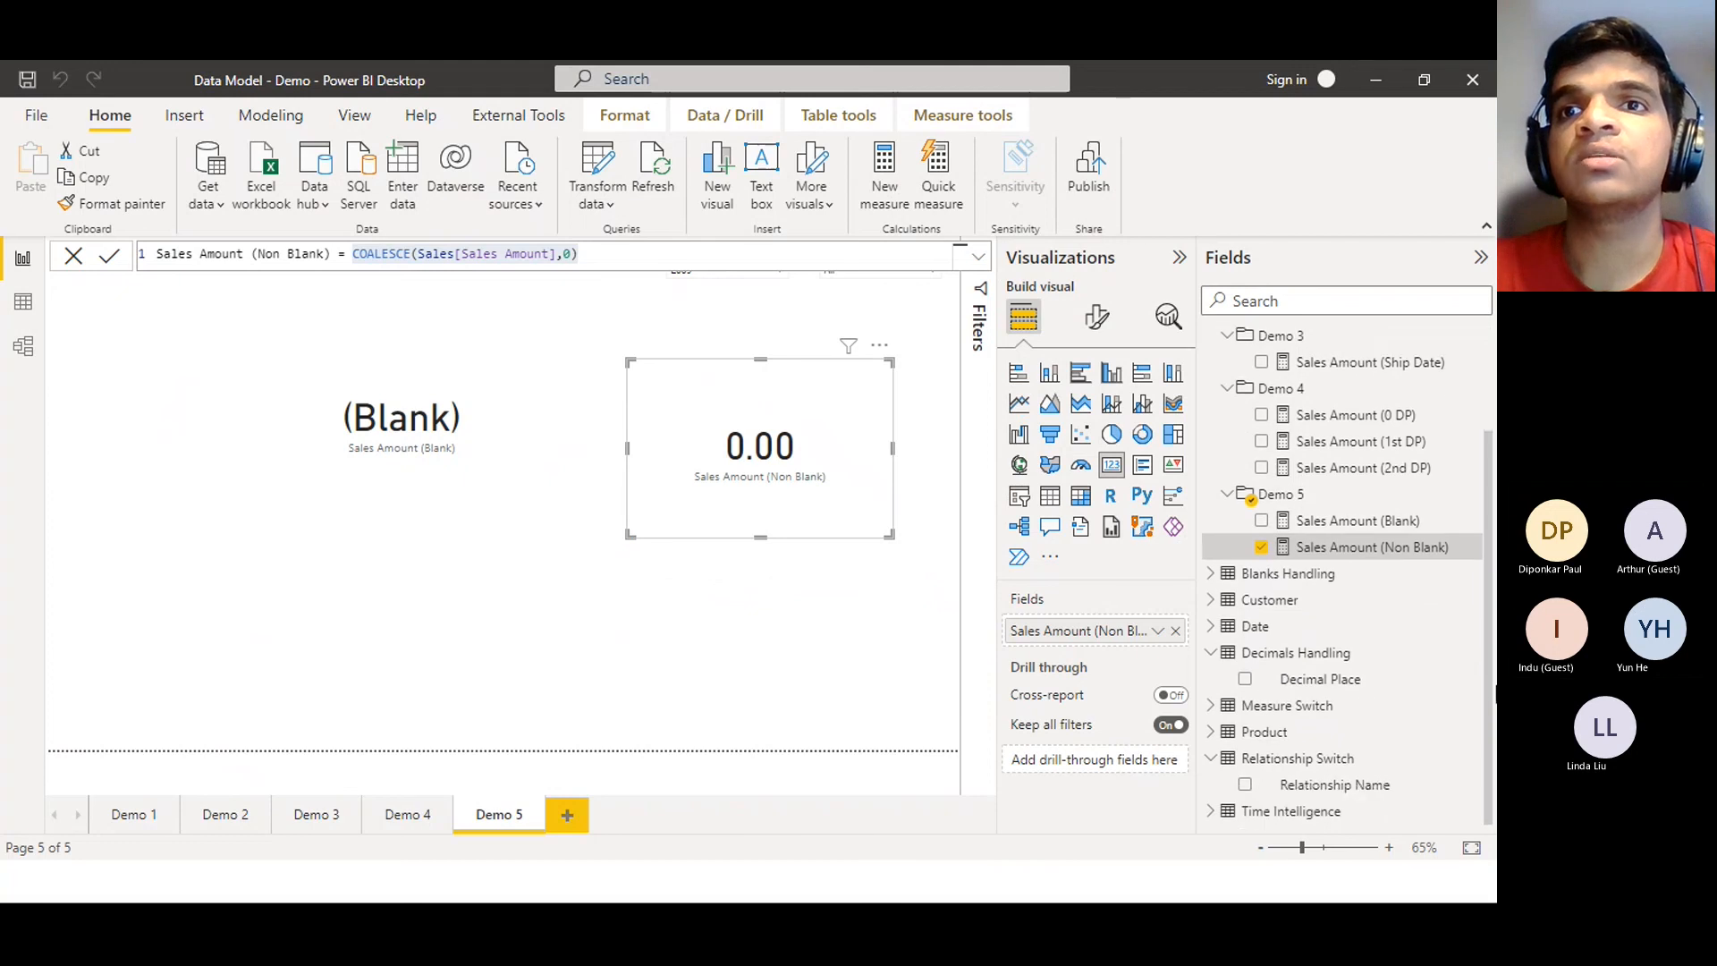
pyautogui.click(1232, 762)
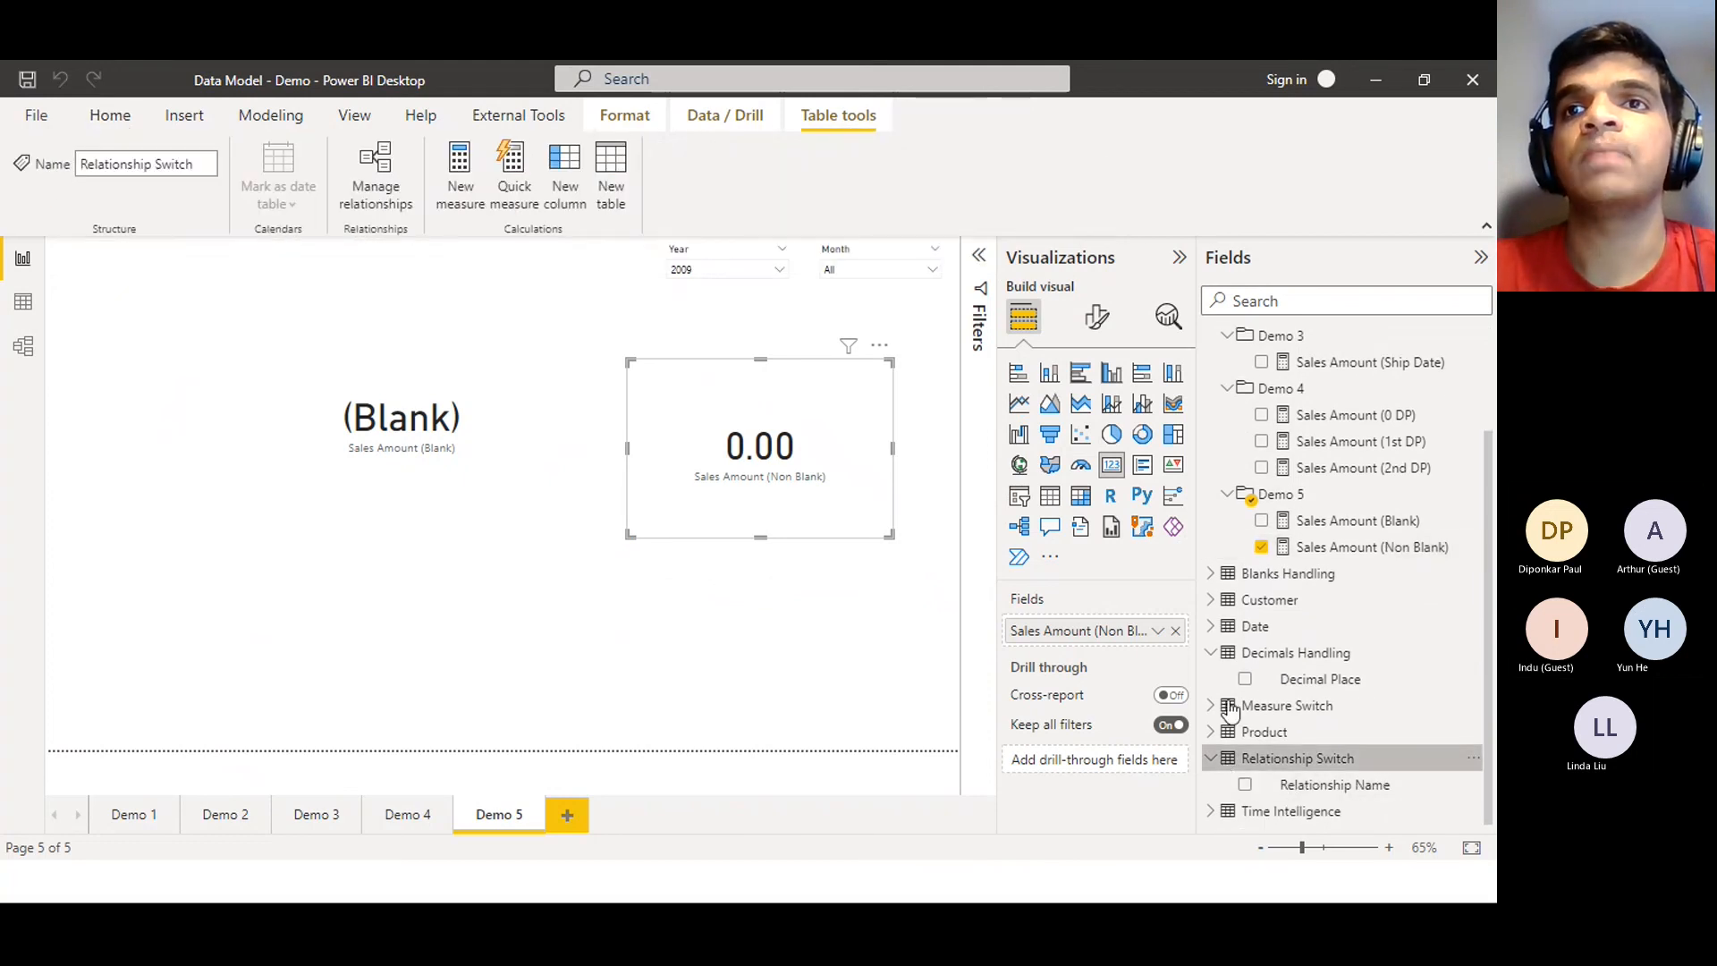
pyautogui.click(1212, 574)
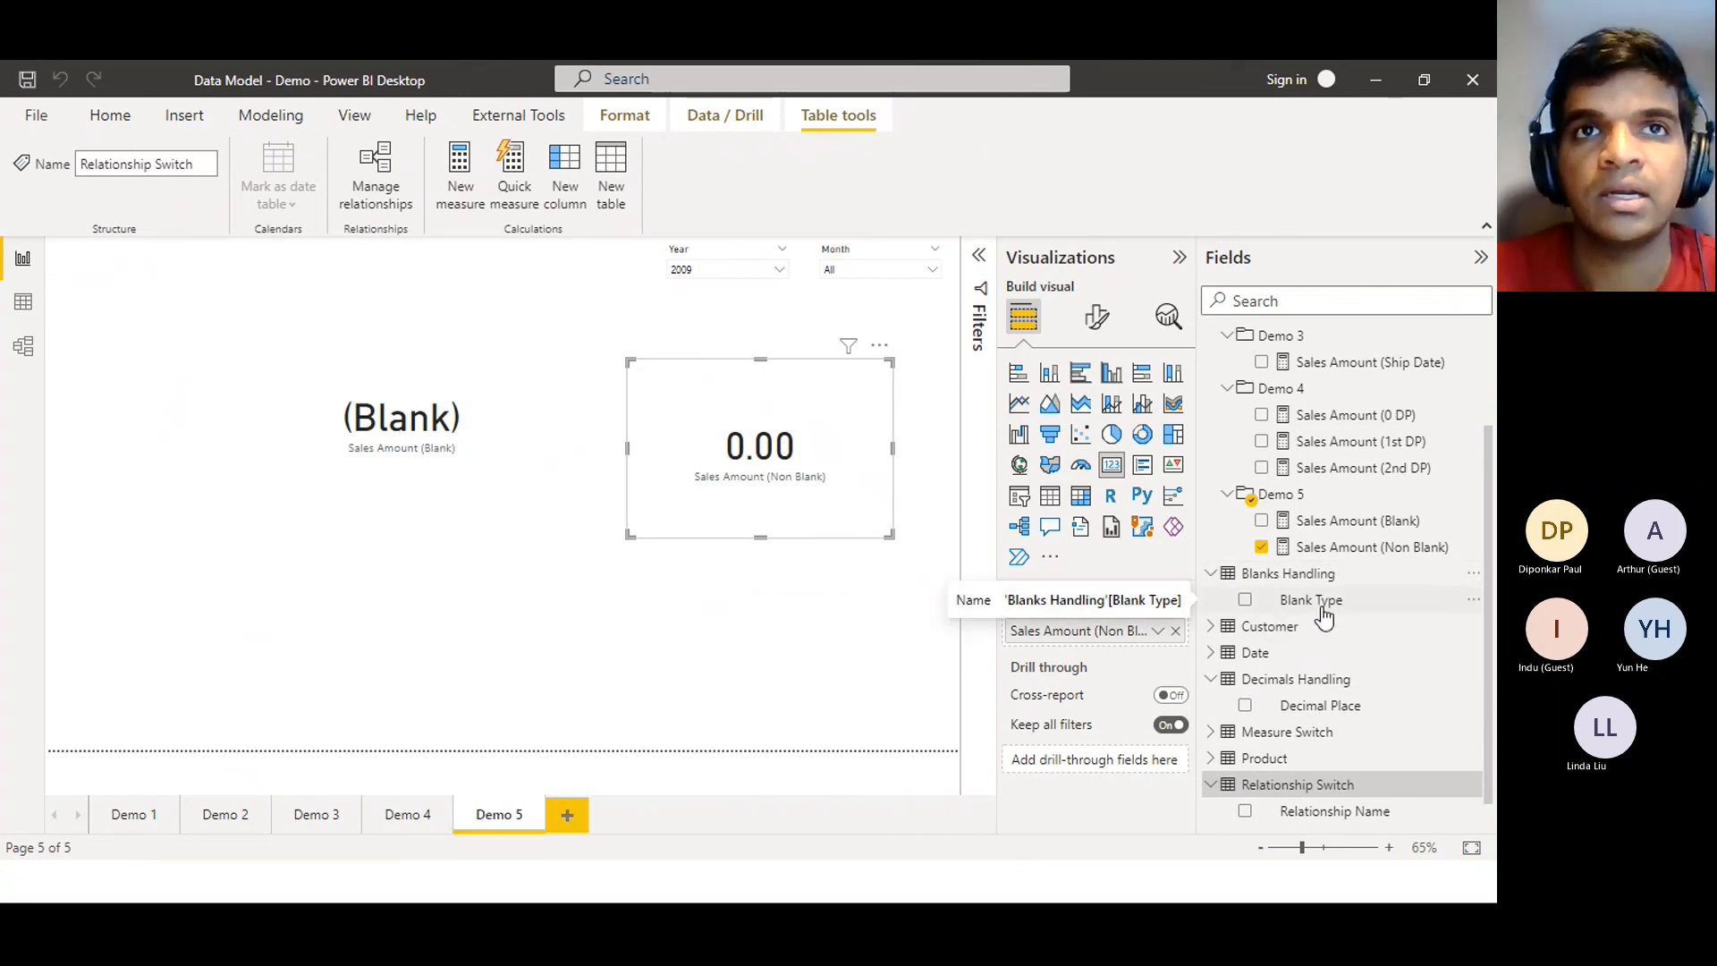
pyautogui.click(834, 705)
pyautogui.click(803, 404)
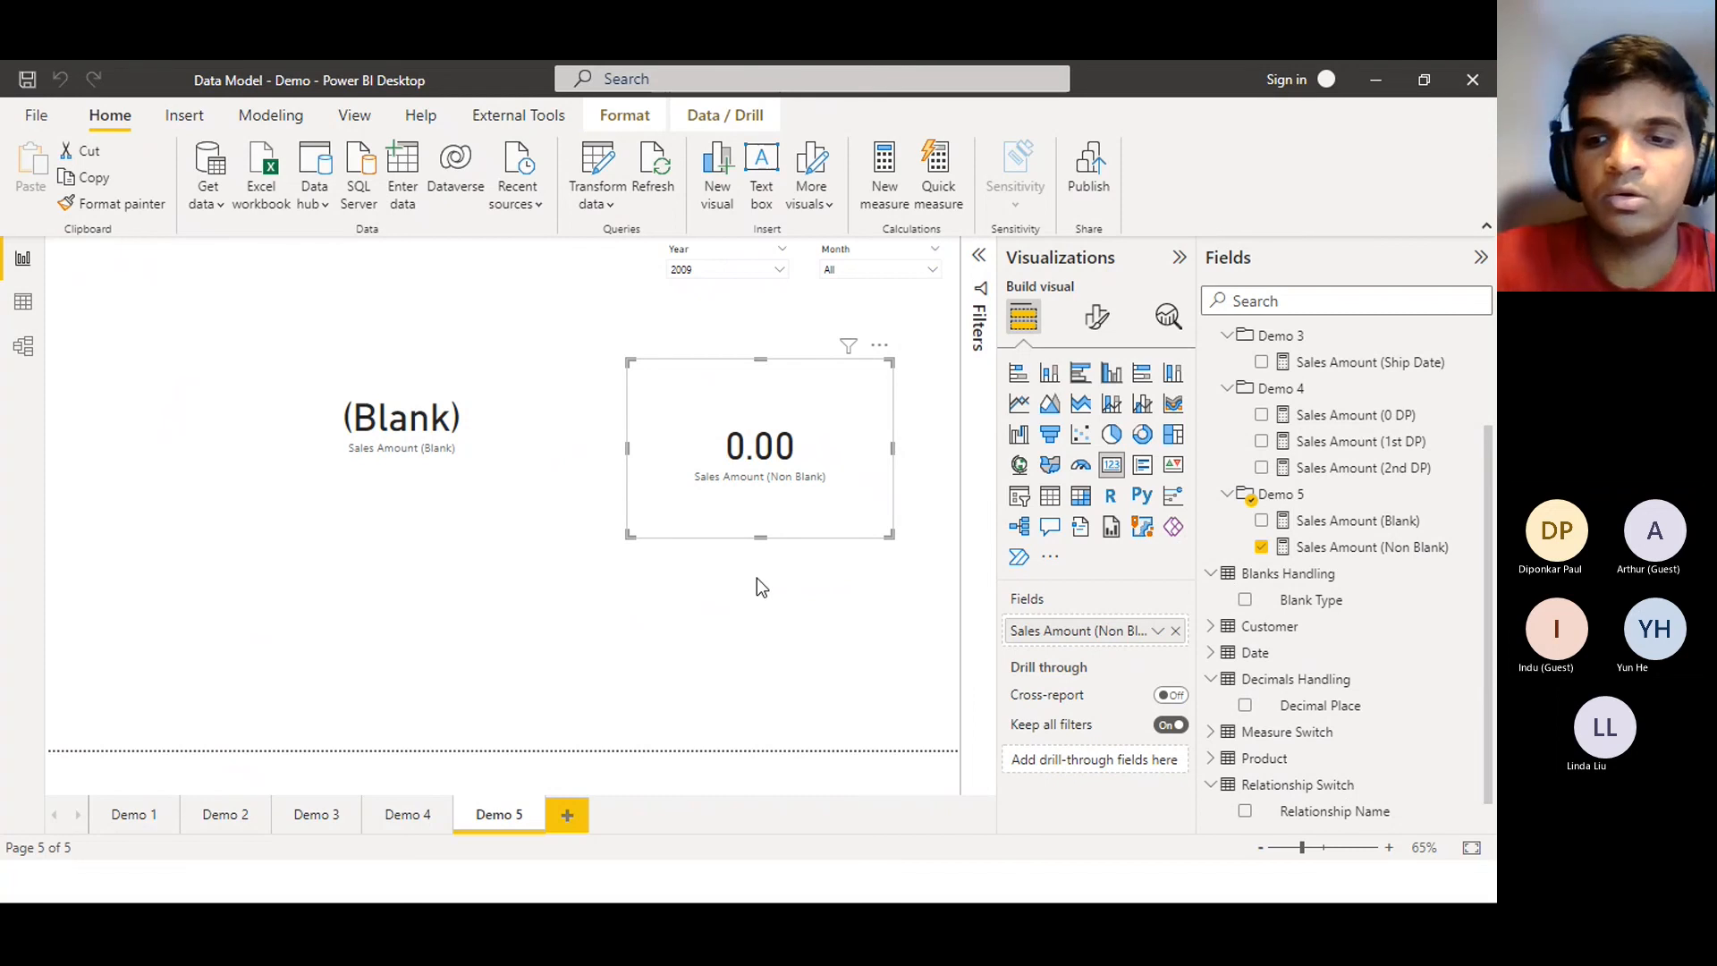
# Delete both the 0.00 Non Blank card and the (Blank) card
pyautogui.press('Delete')
pyautogui.click(385, 447)
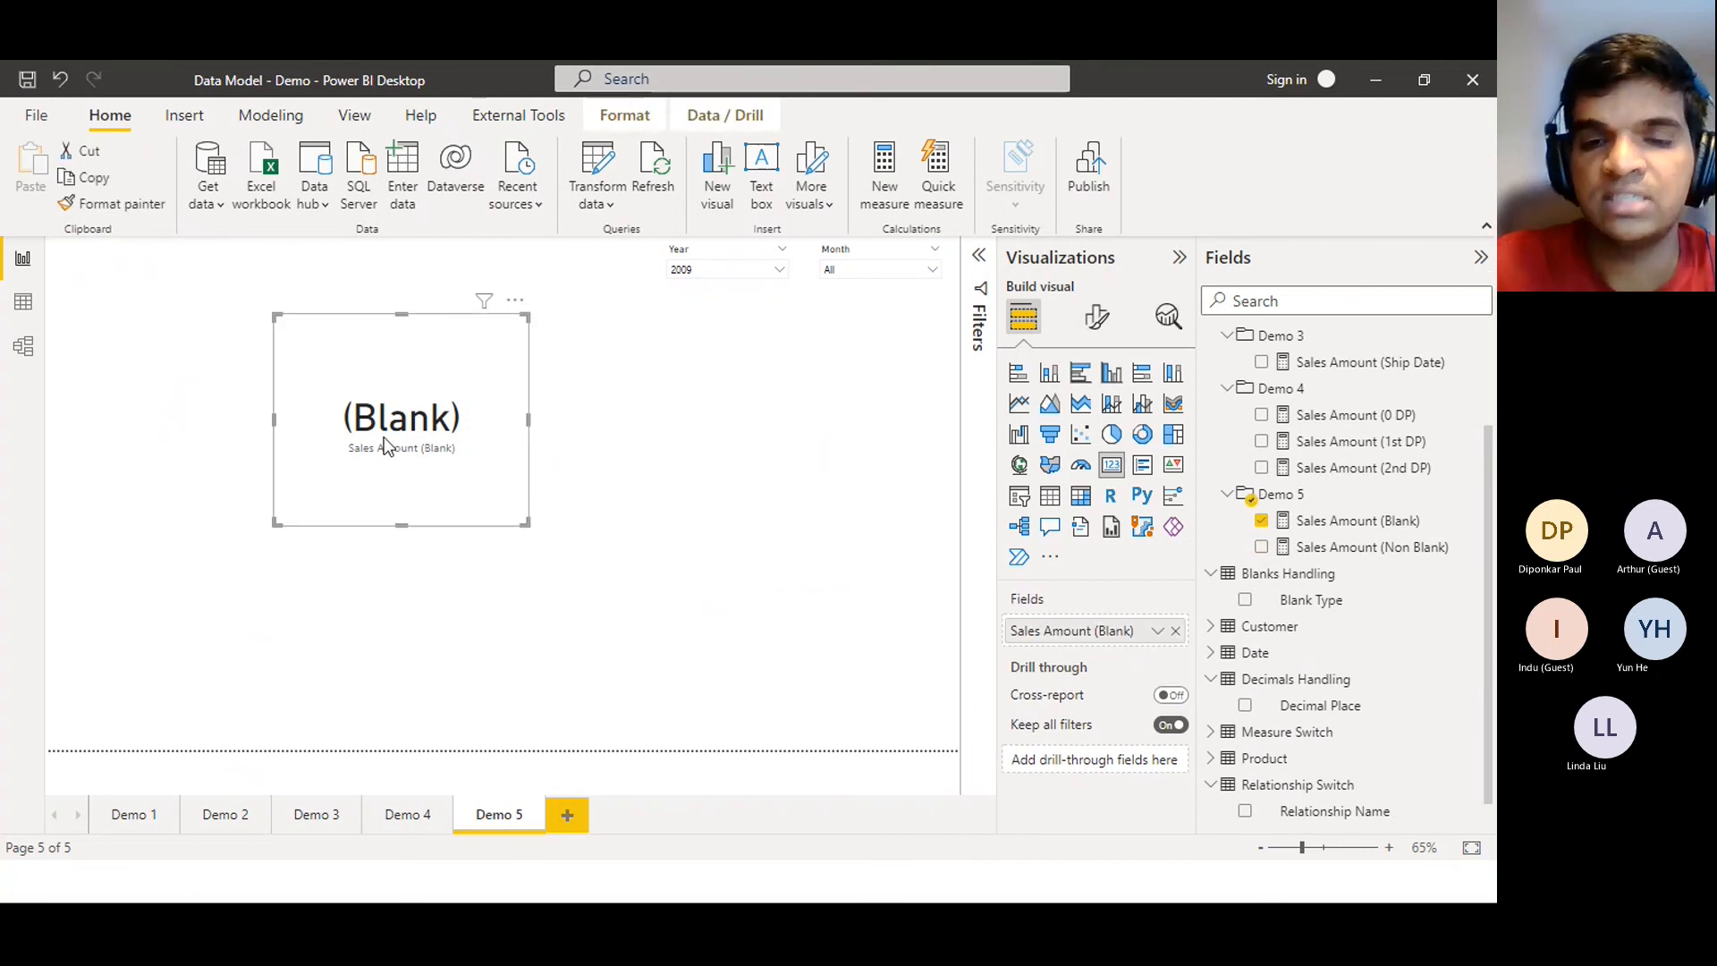
pyautogui.press('Delete')
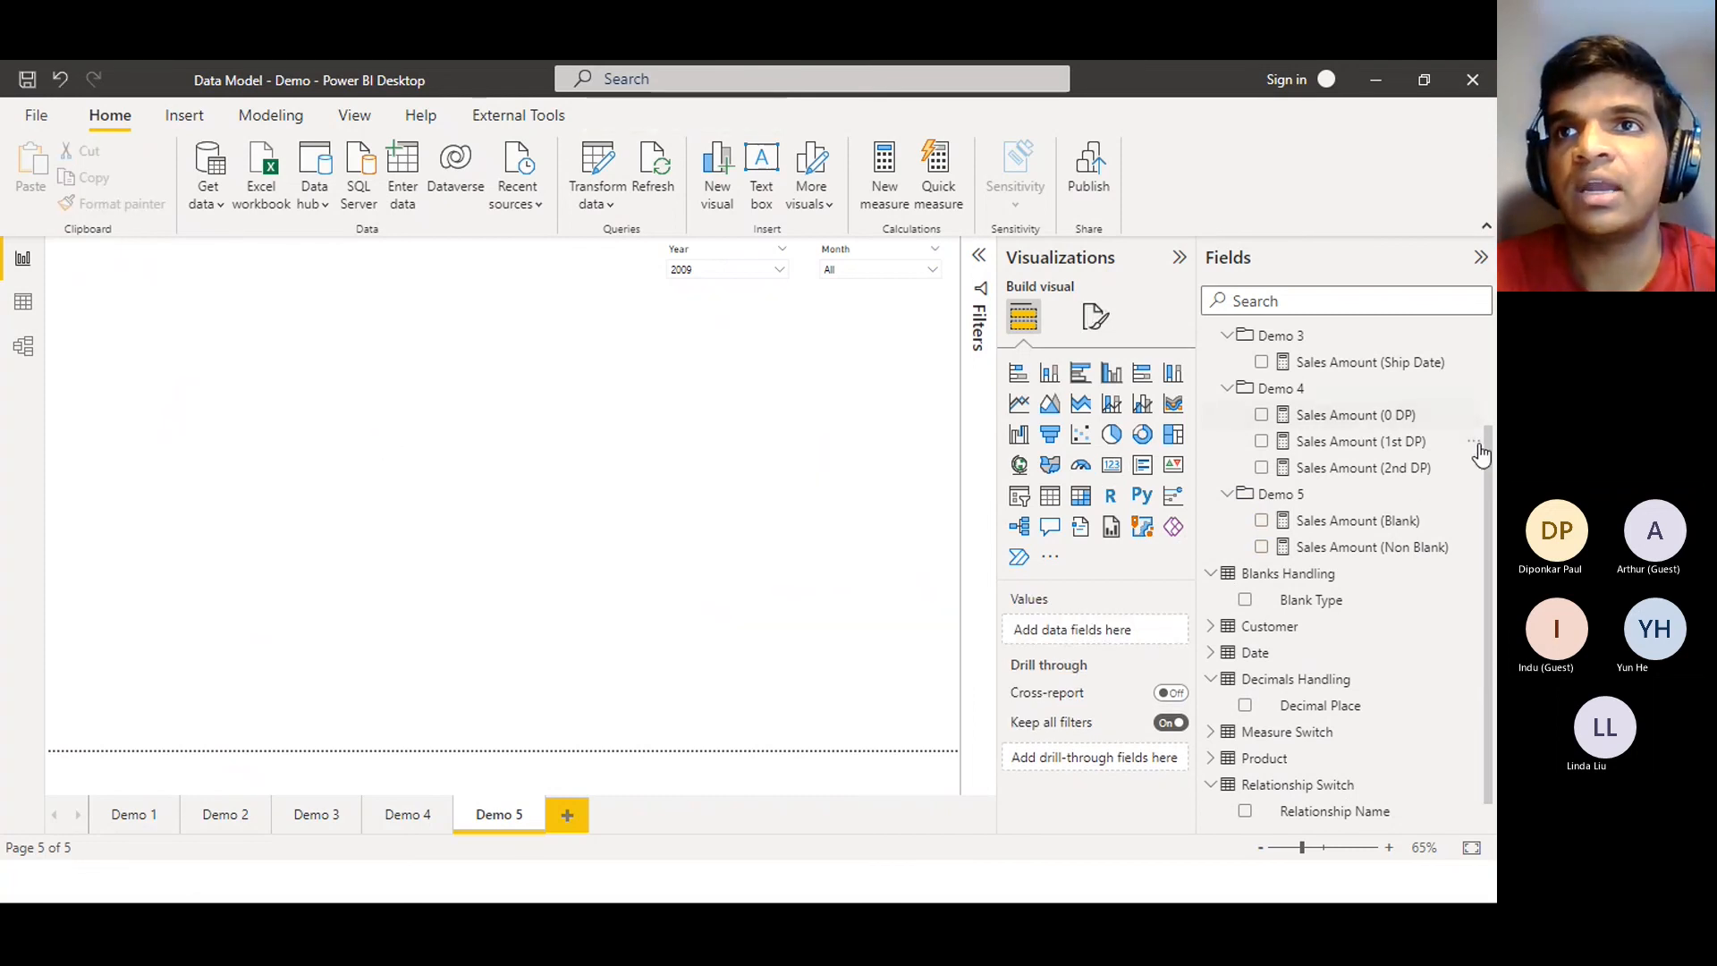
# Add a Sales Amount card visual and move it near the page centre
pyautogui.scroll(3, 1383, 410)
pyautogui.moveTo(1381, 405); pyautogui.dragTo(665, 466)
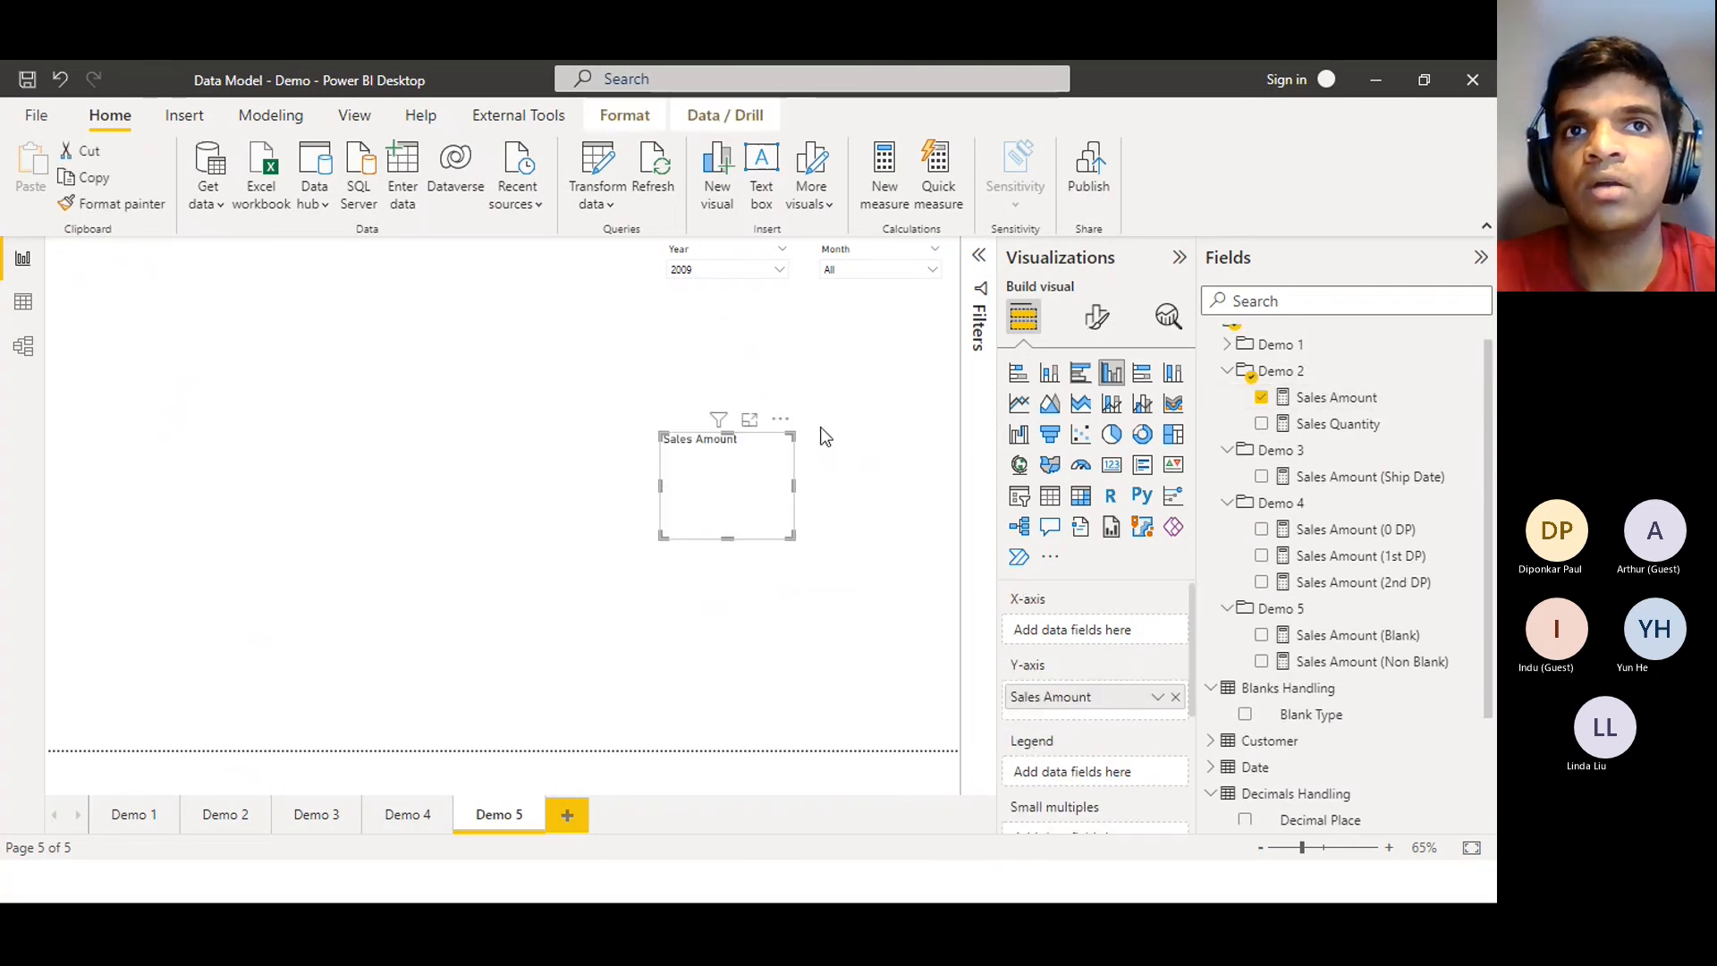
pyautogui.click(1112, 464)
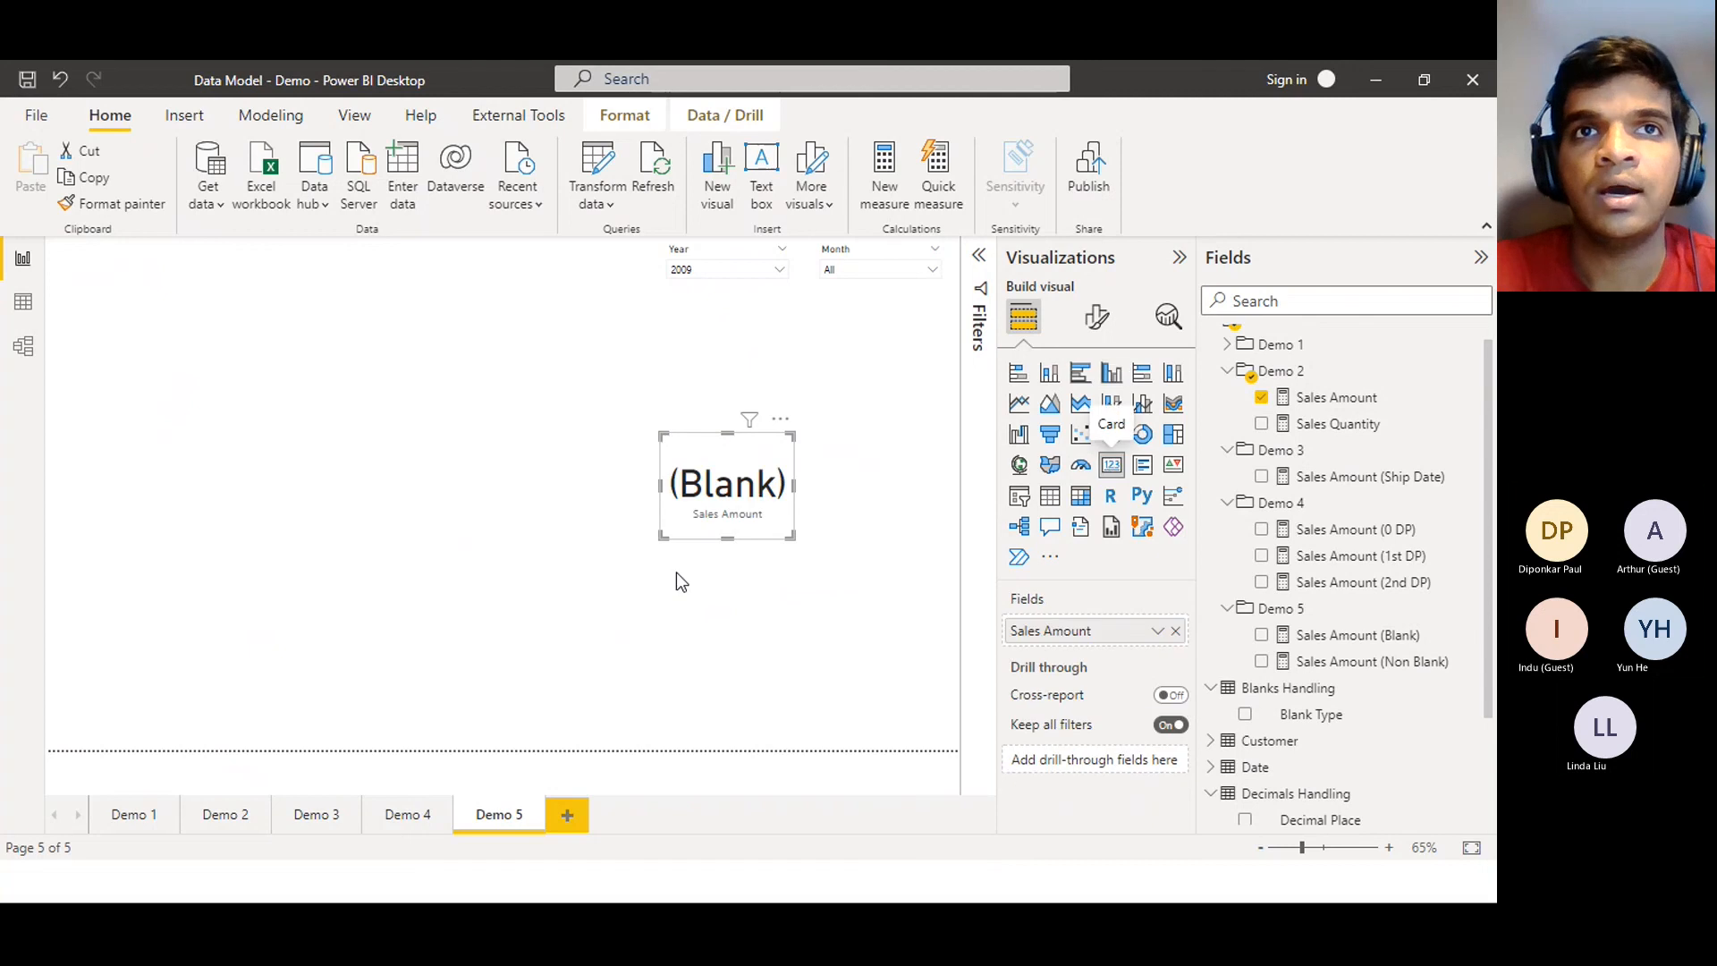
pyautogui.moveTo(719, 485); pyautogui.dragTo(518, 513)
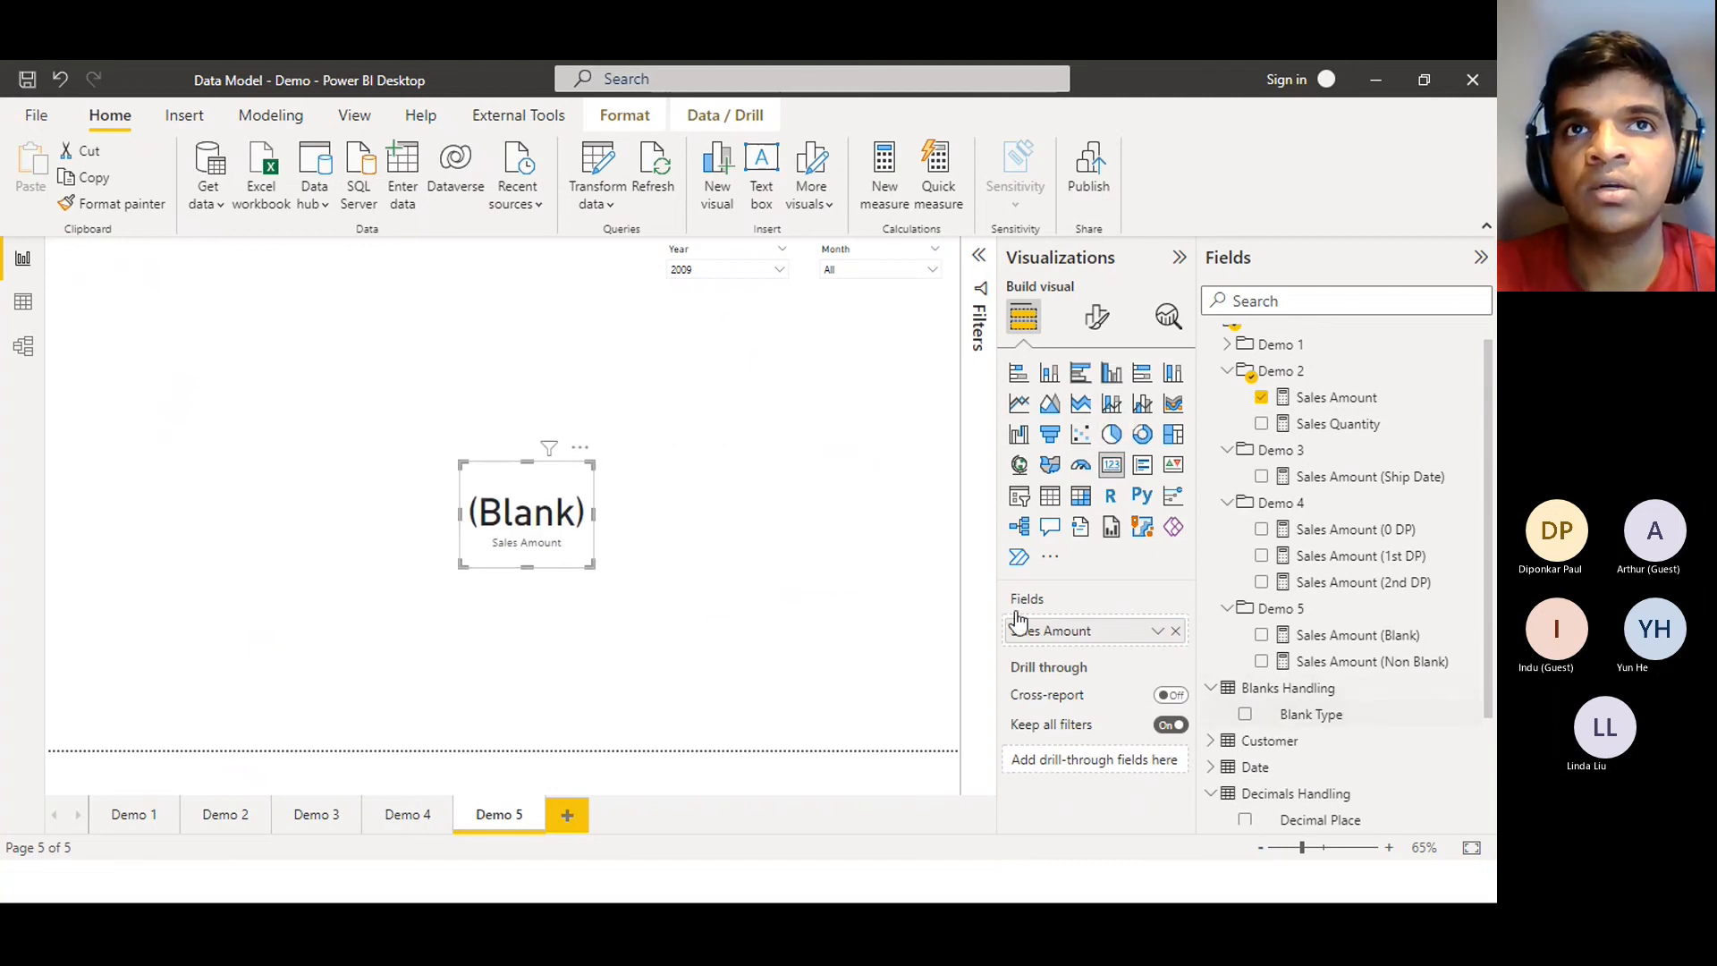
pyautogui.click(722, 271)
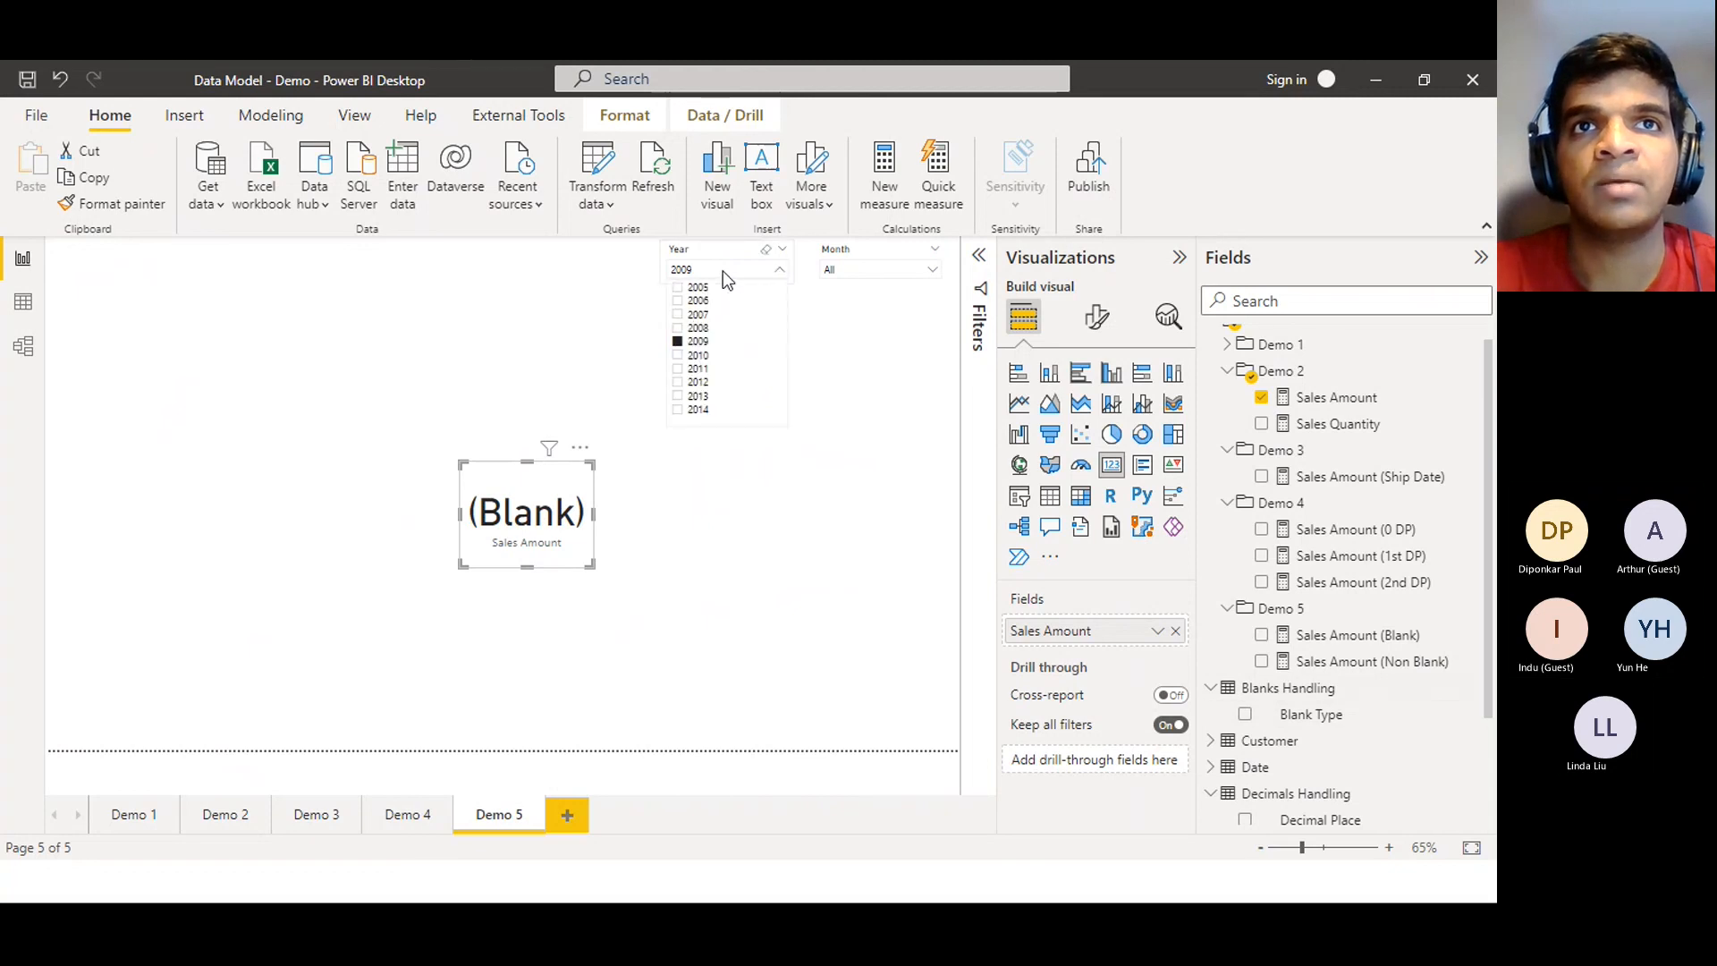
pyautogui.click(925, 438)
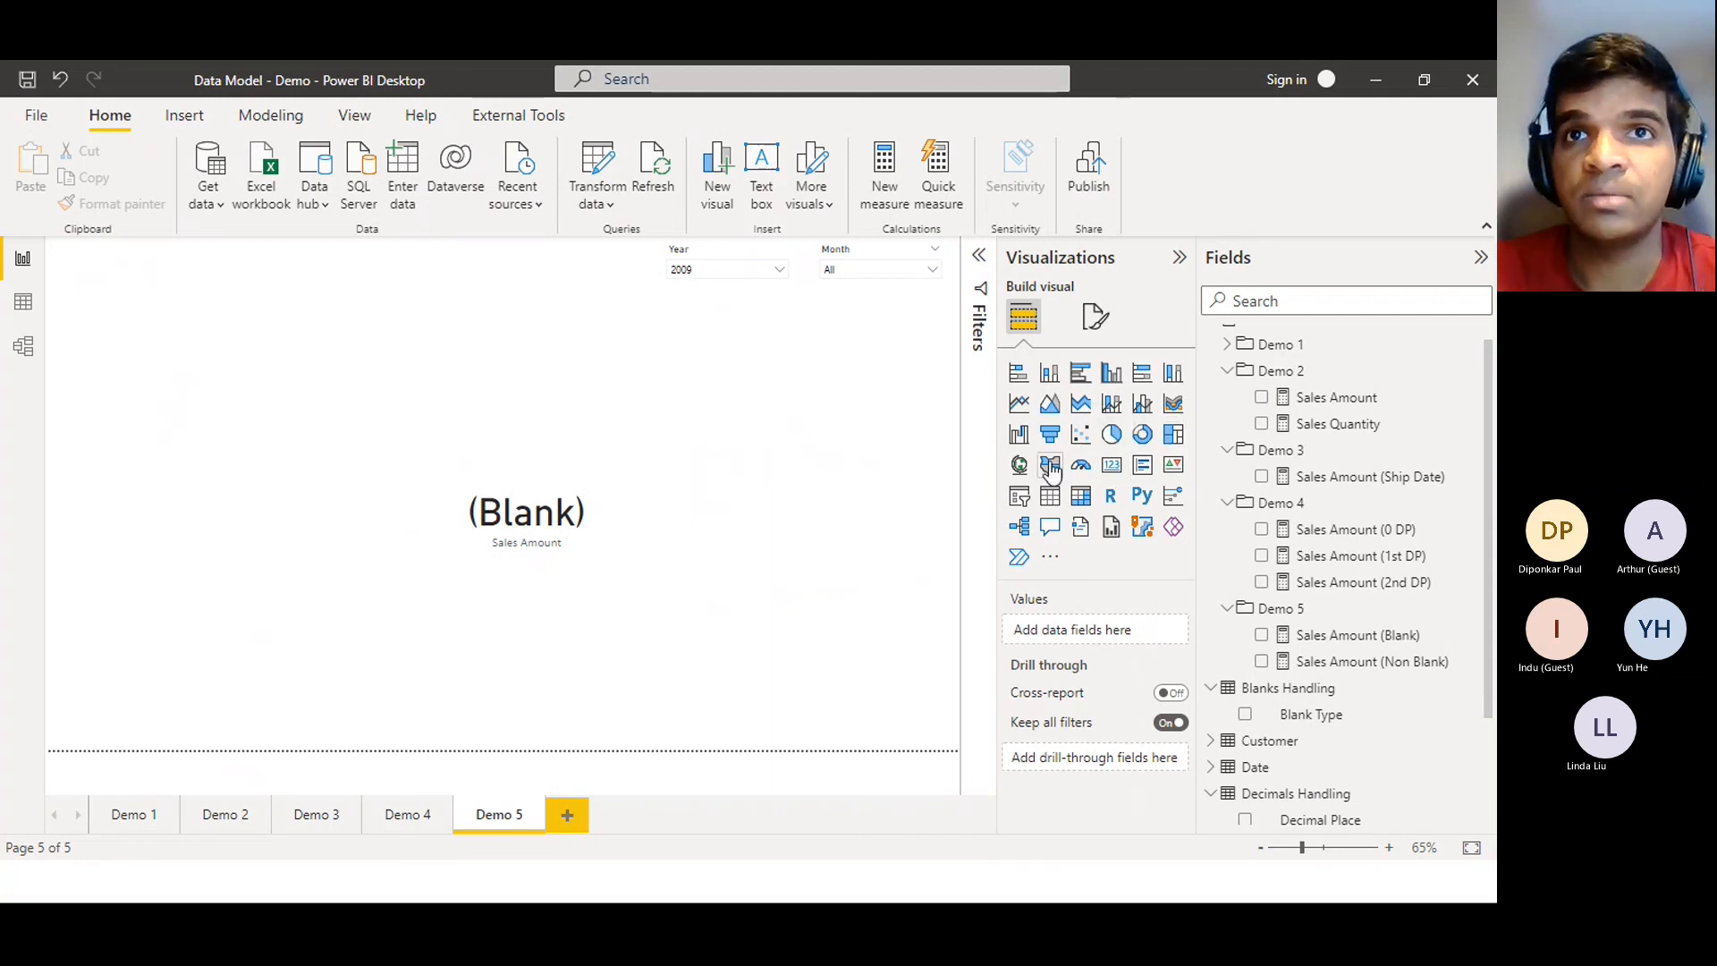
# Add a slicer using Blanks Handling's Blank Type field and choose Blank
pyautogui.click(1018, 499)
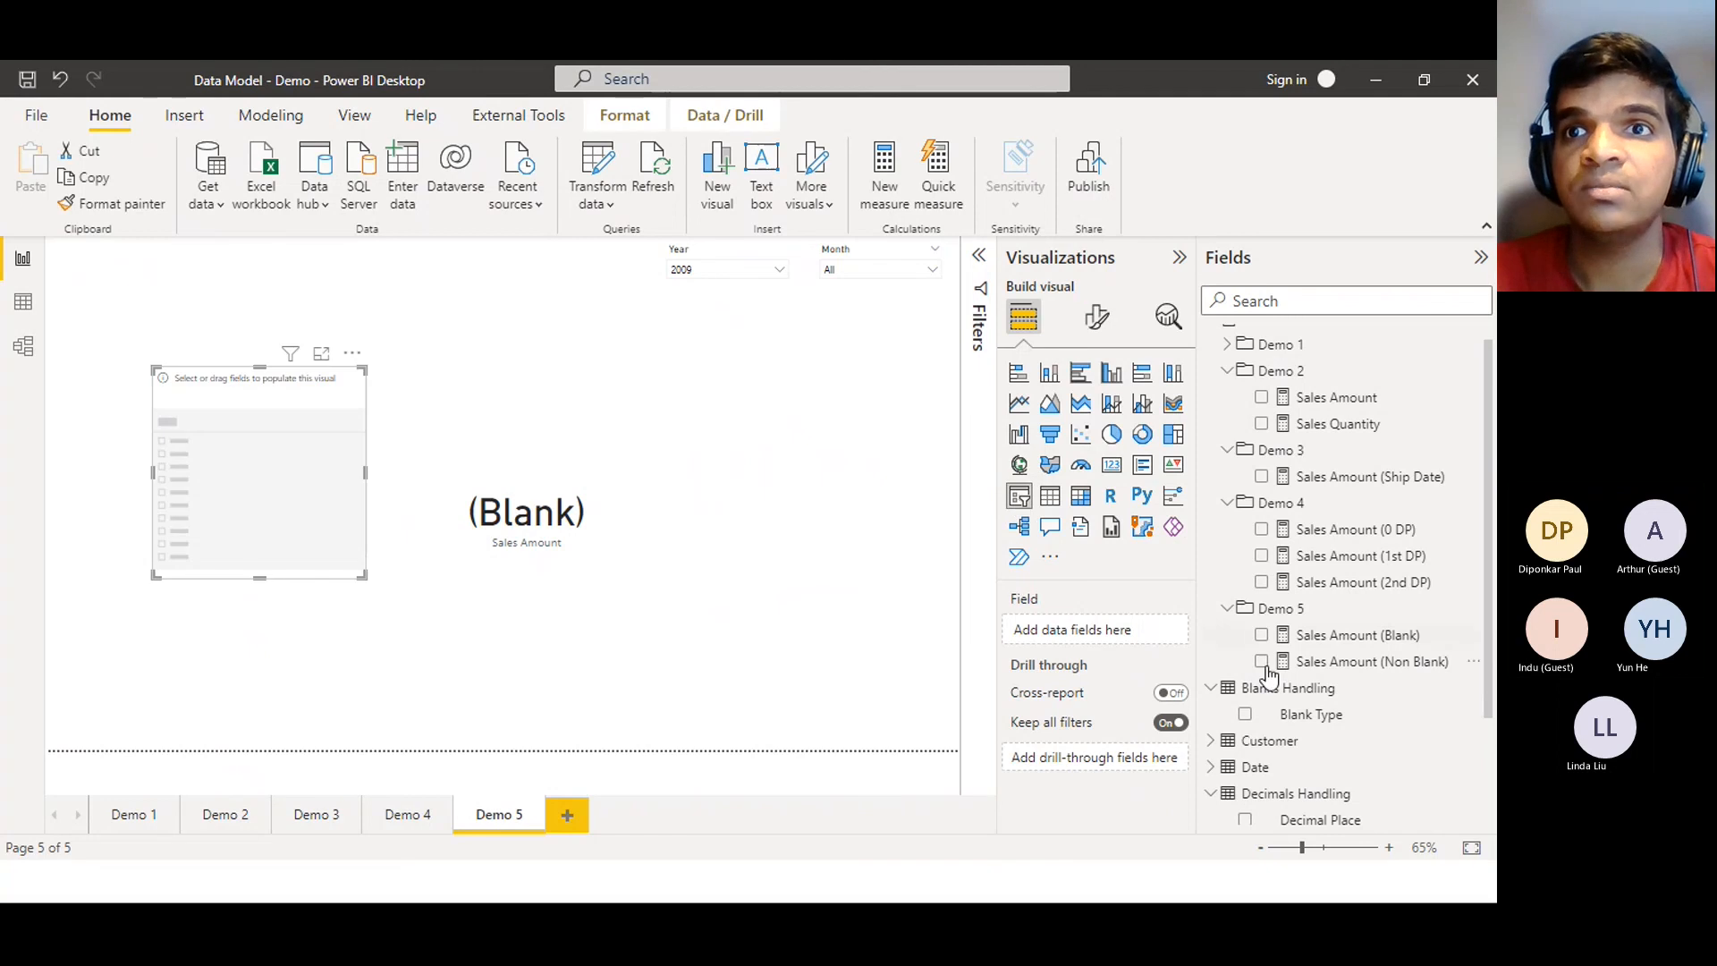
pyautogui.click(1245, 714)
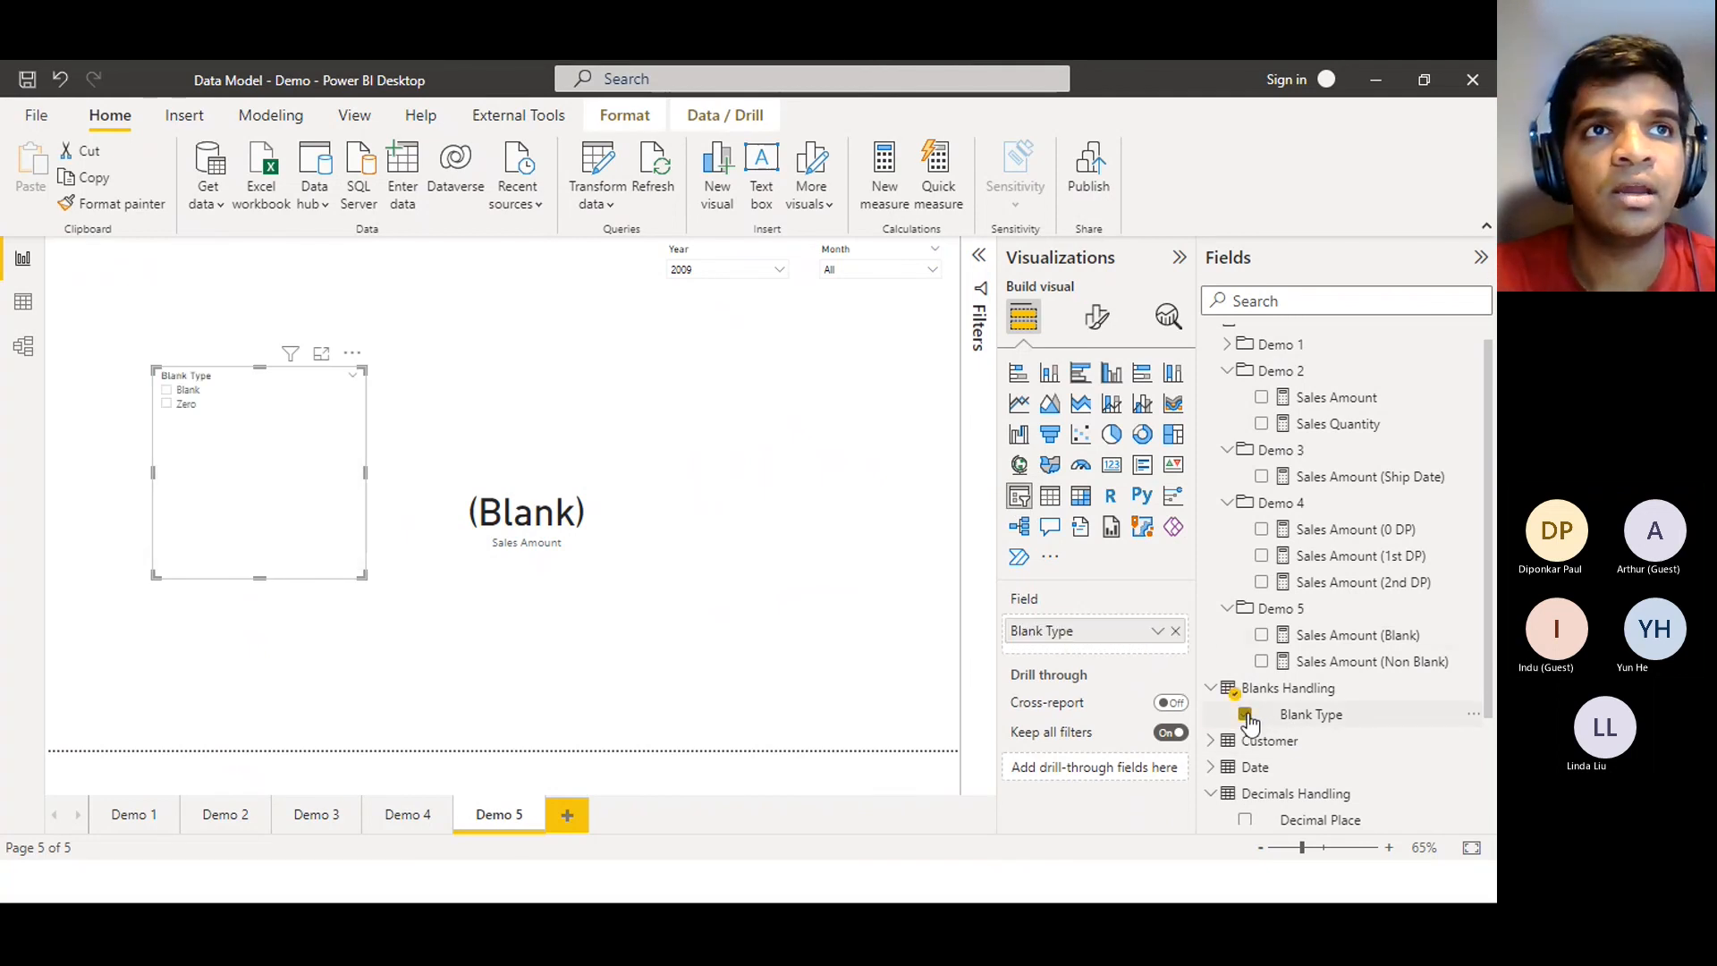
pyautogui.click(196, 397)
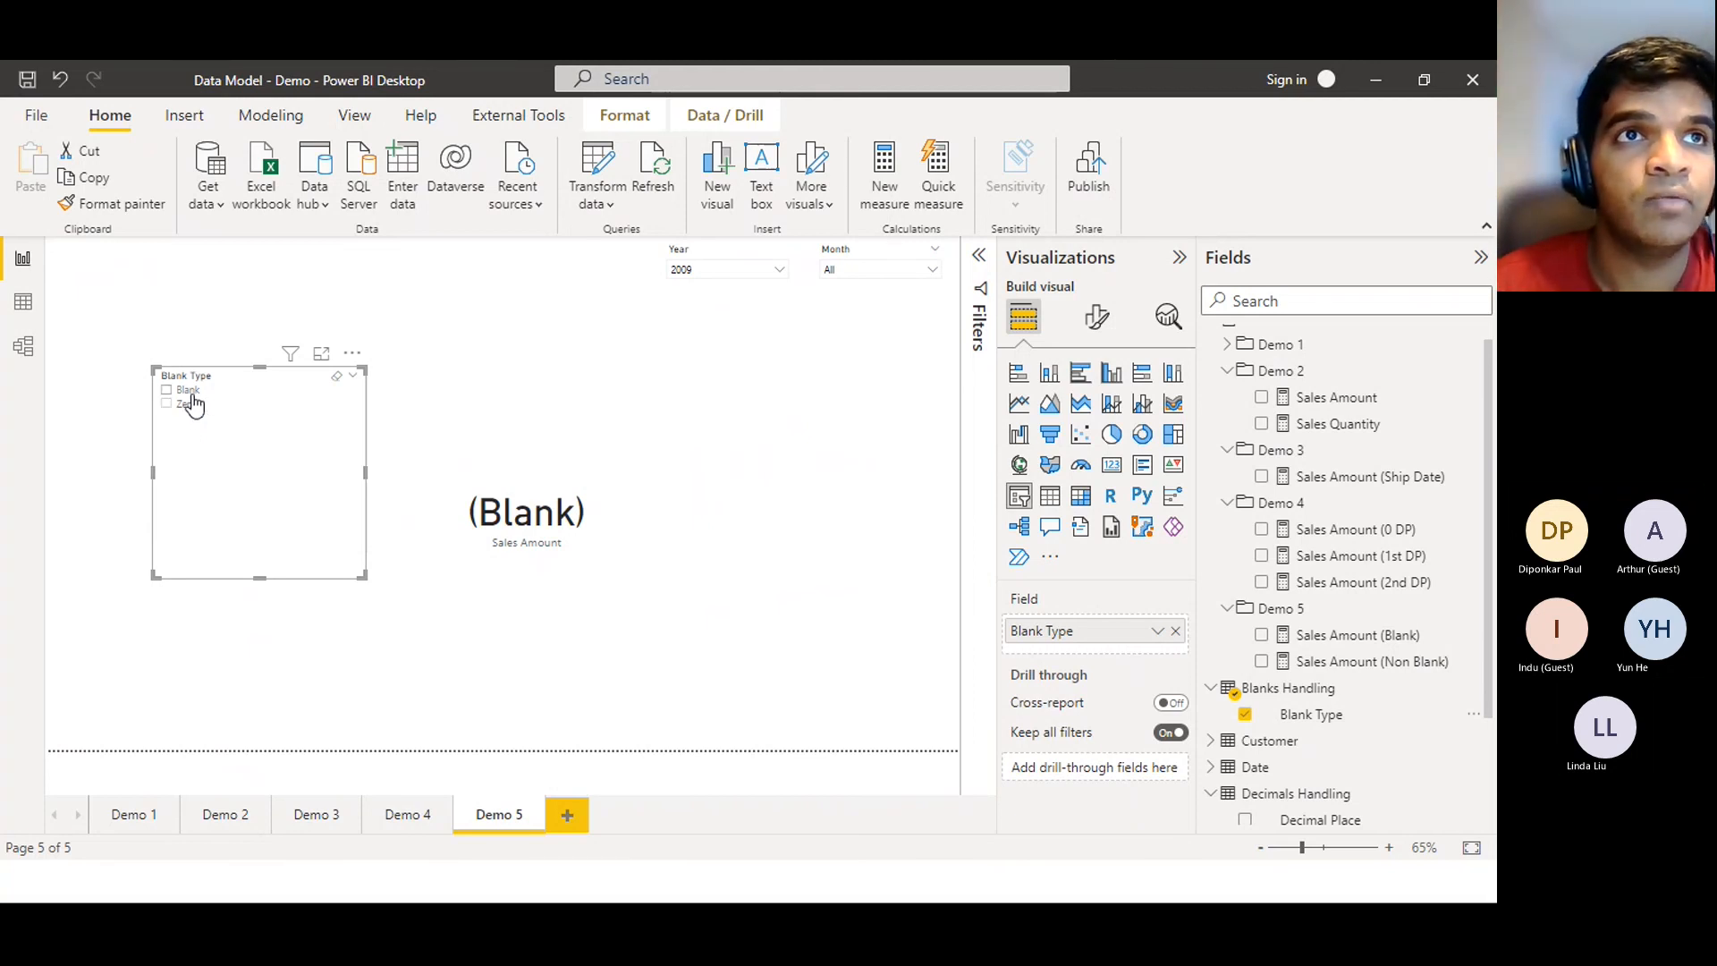
# Toggle the slicer between Zero and Blank, switching the card between 0.00 and (Blank)
pyautogui.click(193, 406)
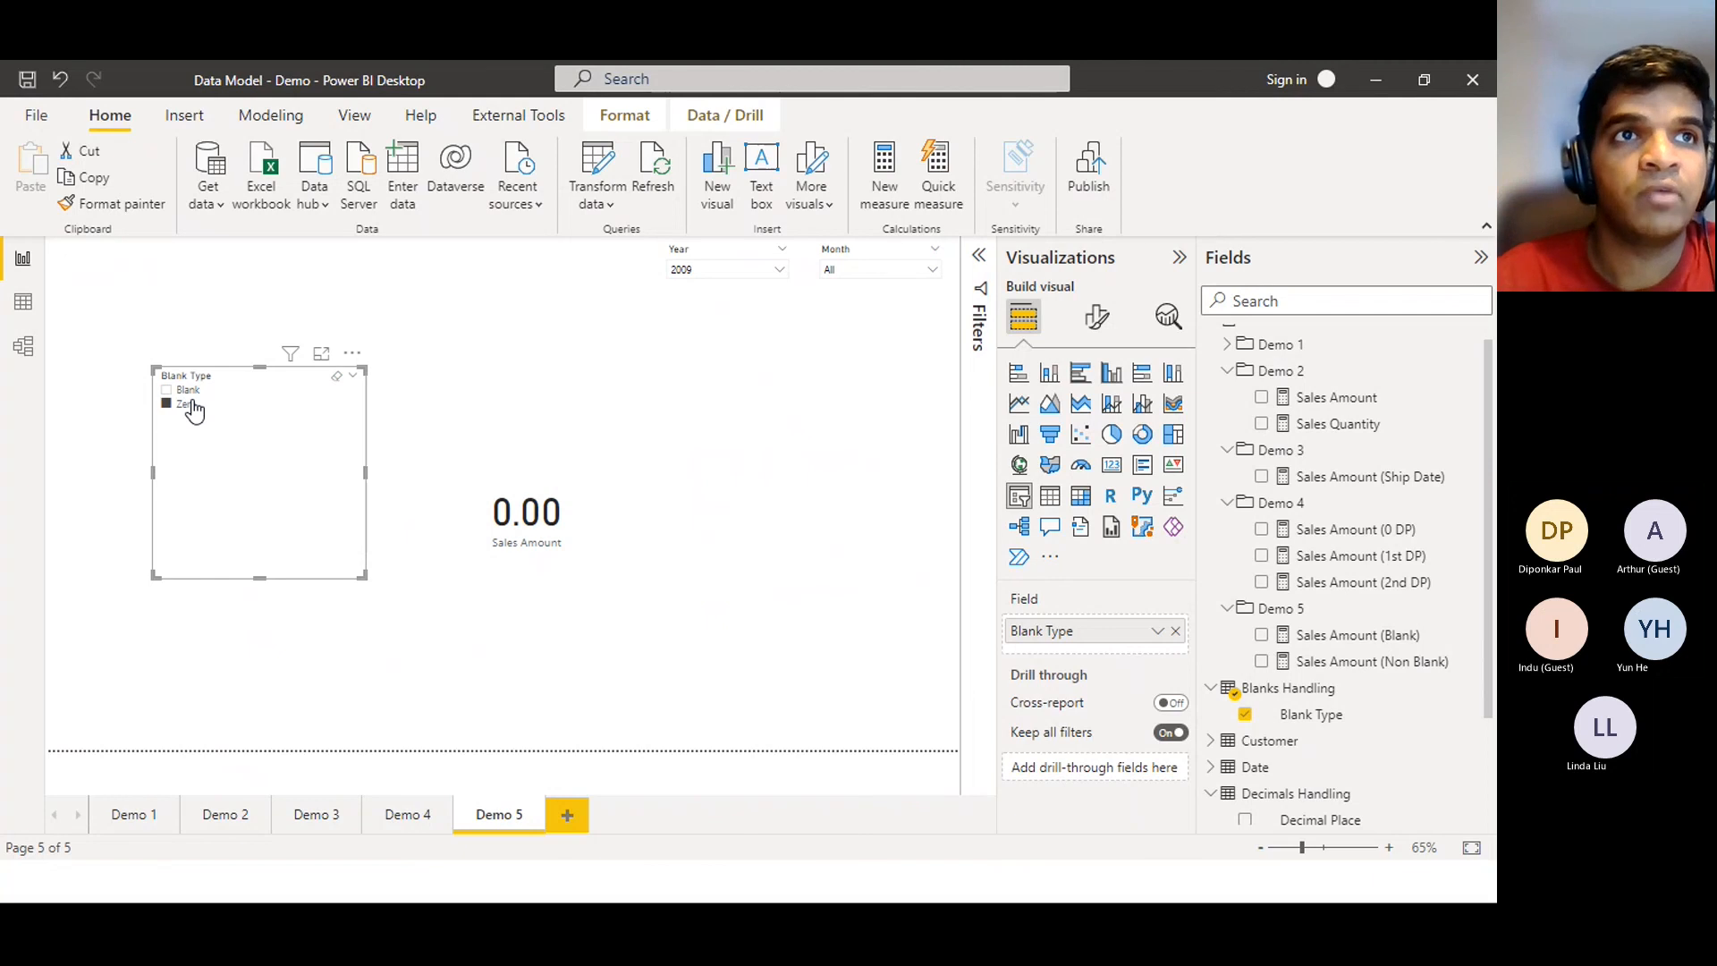
pyautogui.click(193, 405)
pyautogui.click(194, 405)
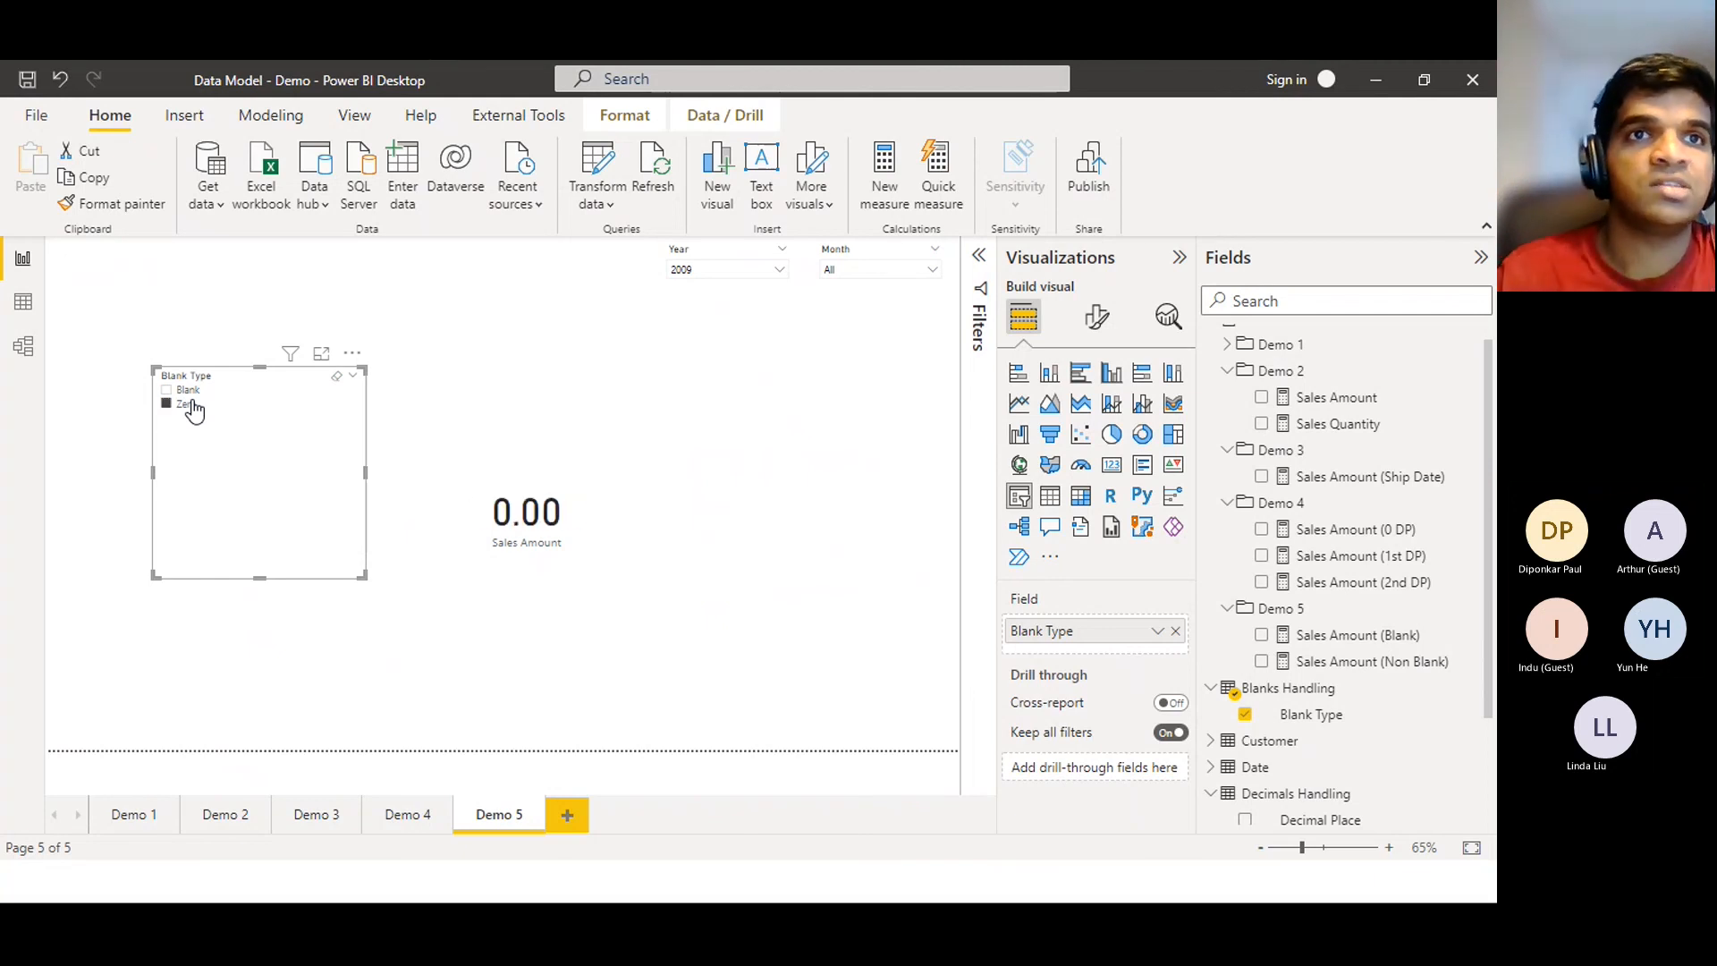
pyautogui.click(193, 407)
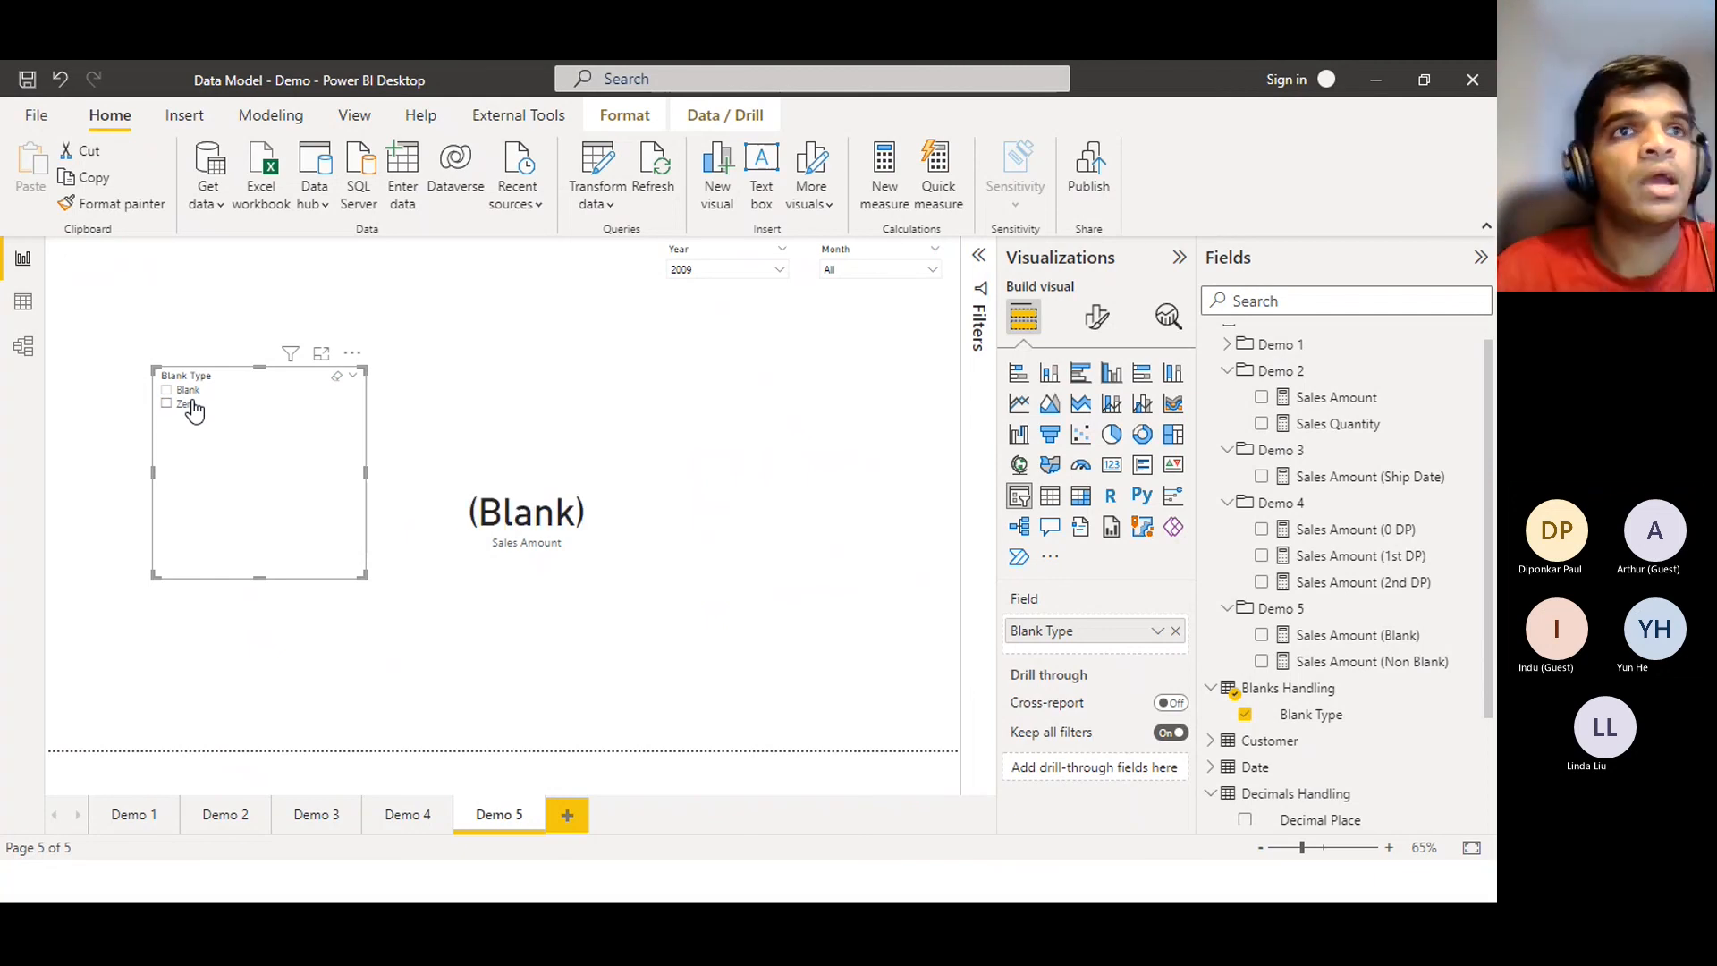
pyautogui.click(187, 391)
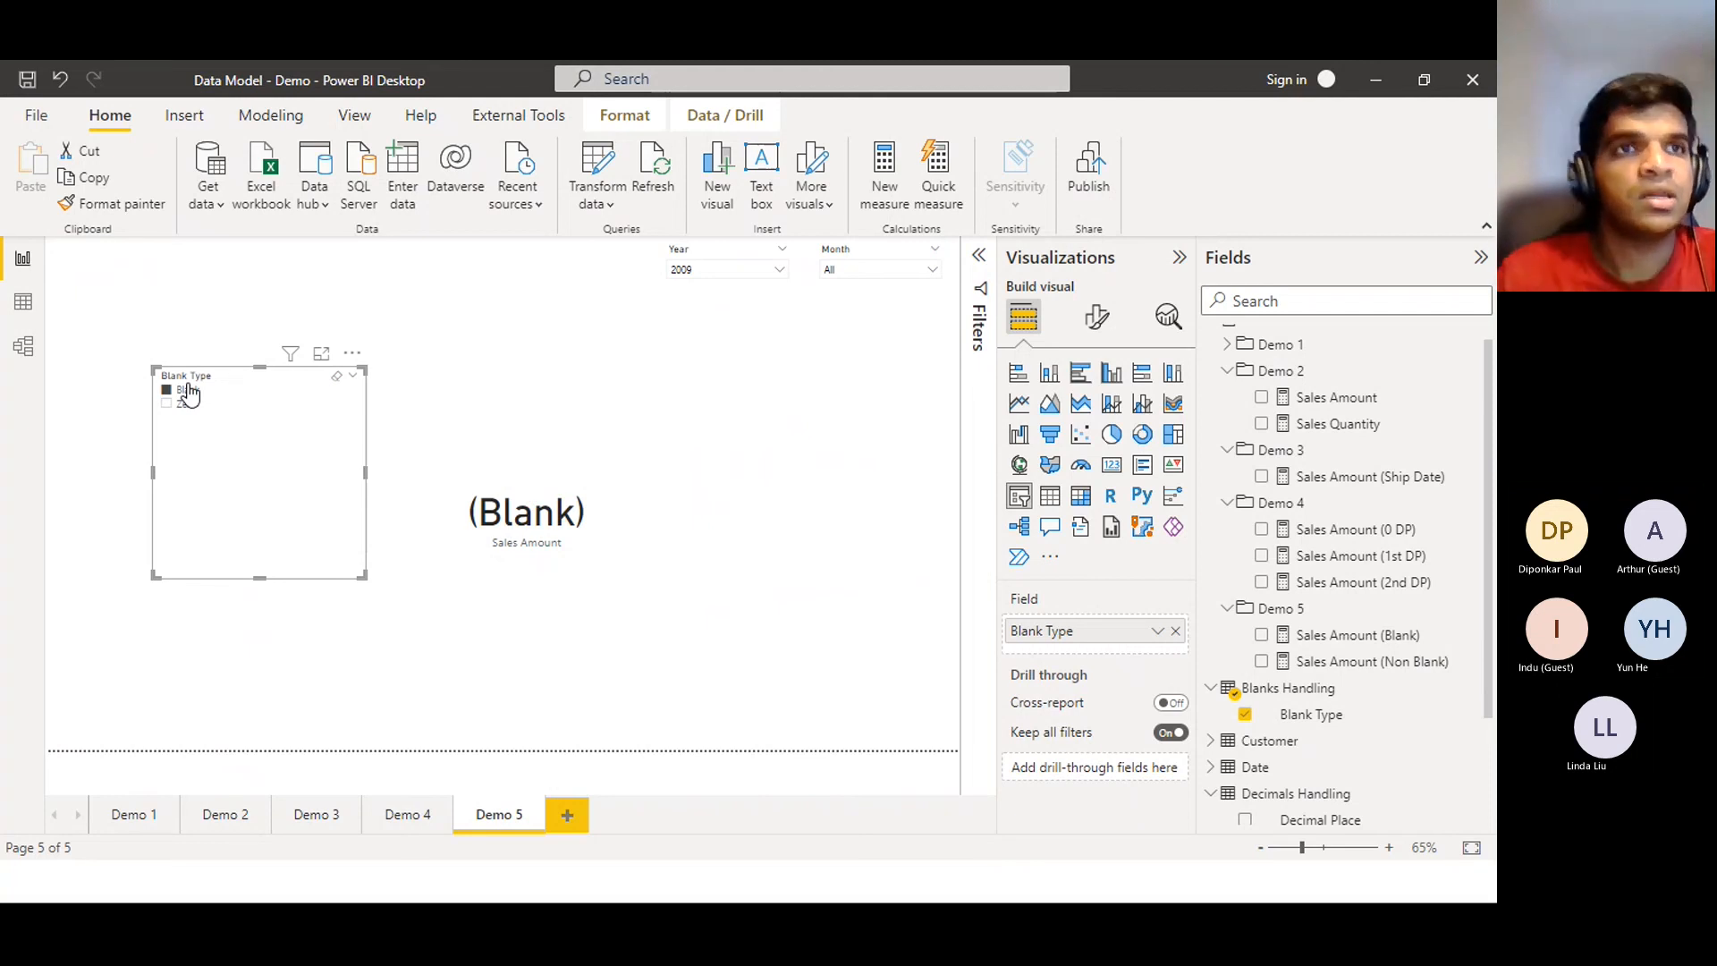
pyautogui.click(189, 407)
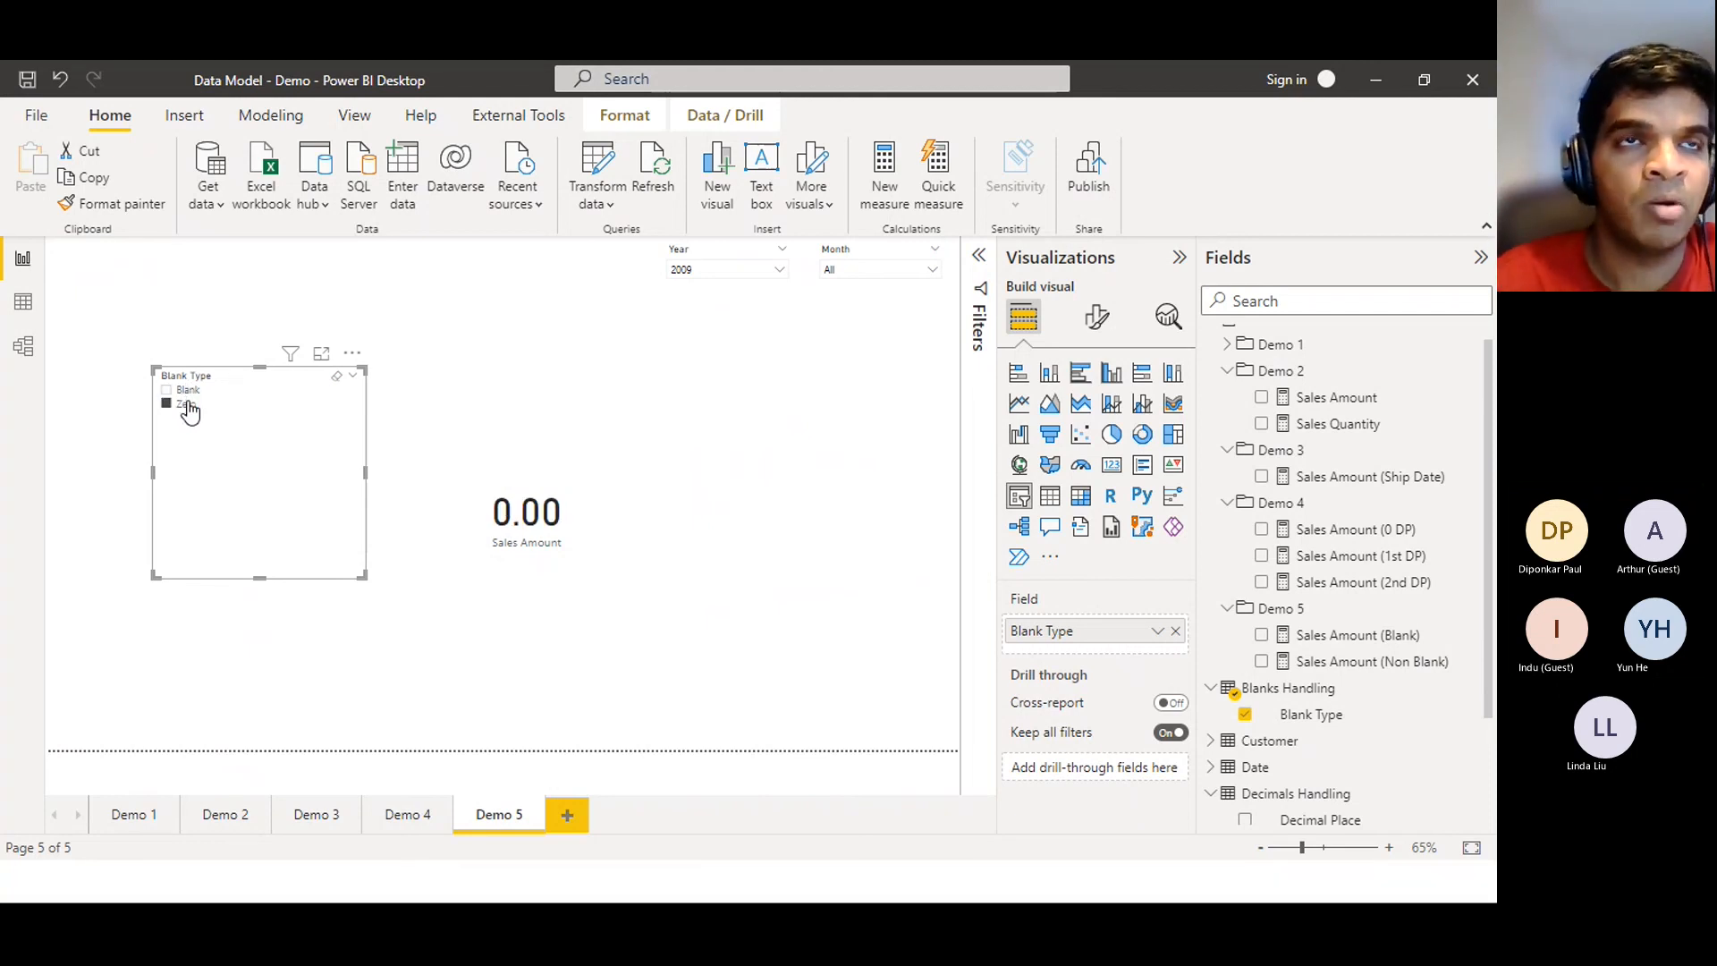
pyautogui.click(190, 407)
pyautogui.click(188, 391)
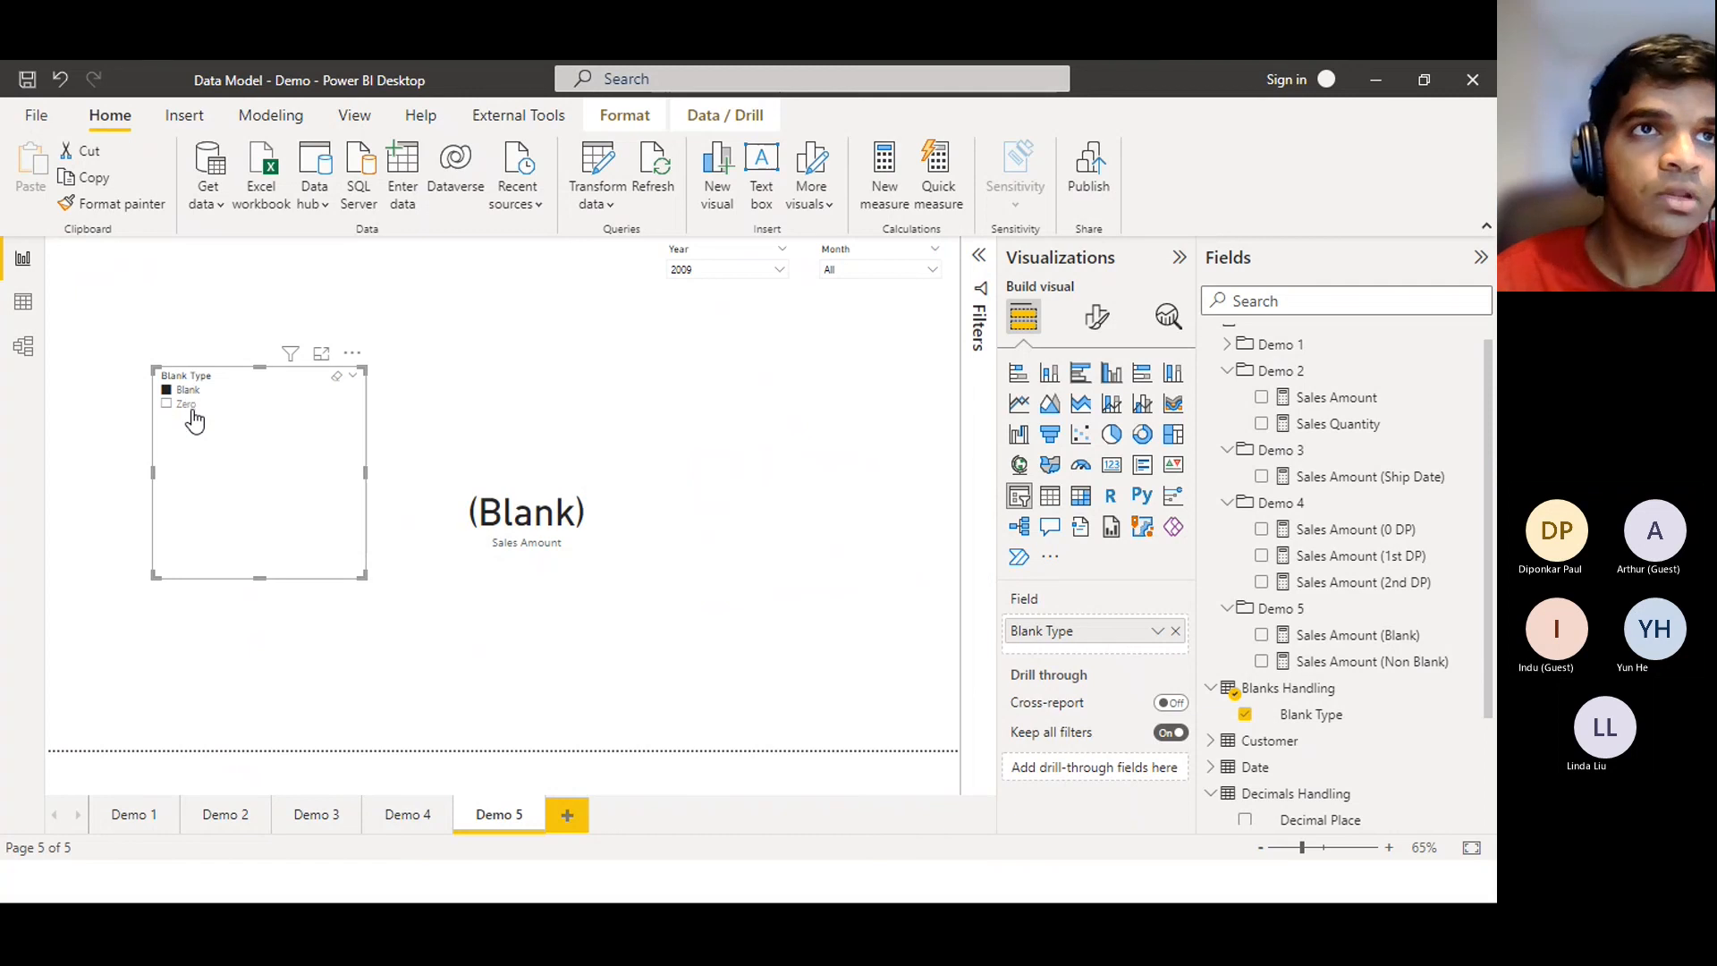
# Show Zero then Blank once more, and advance the presentation to the Thank You slide
pyautogui.click(190, 405)
pyautogui.click(189, 393)
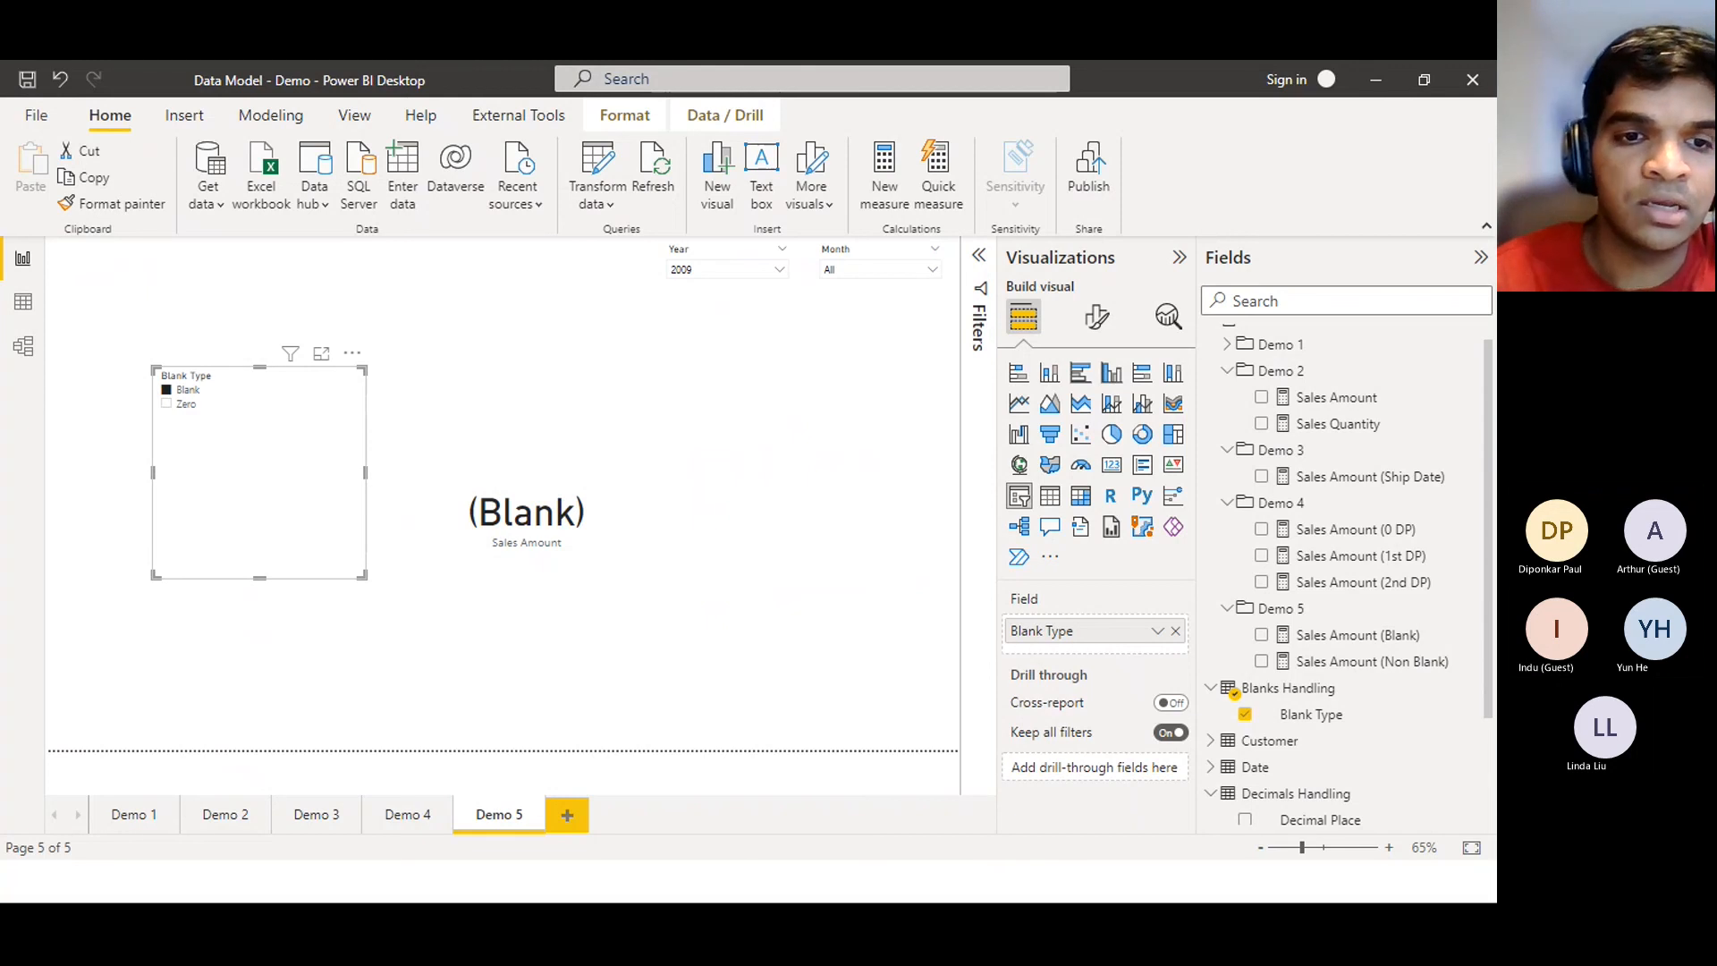
pyautogui.hotkey('alt', 'Tab')
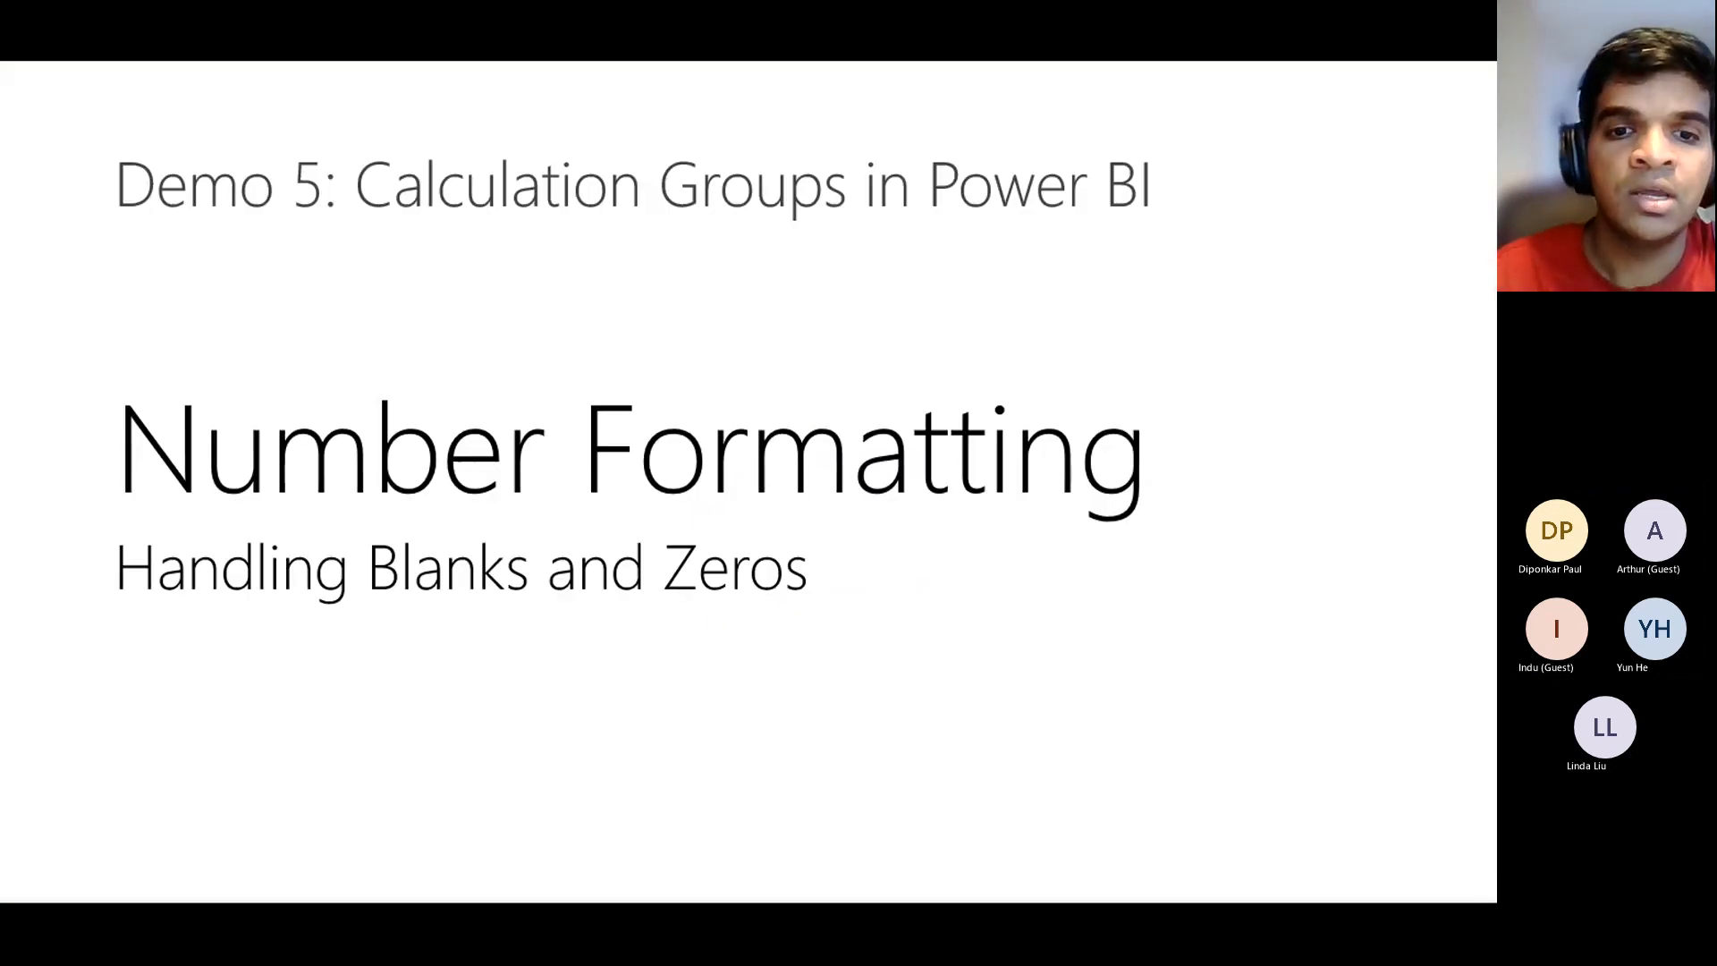
pyautogui.press('Right')
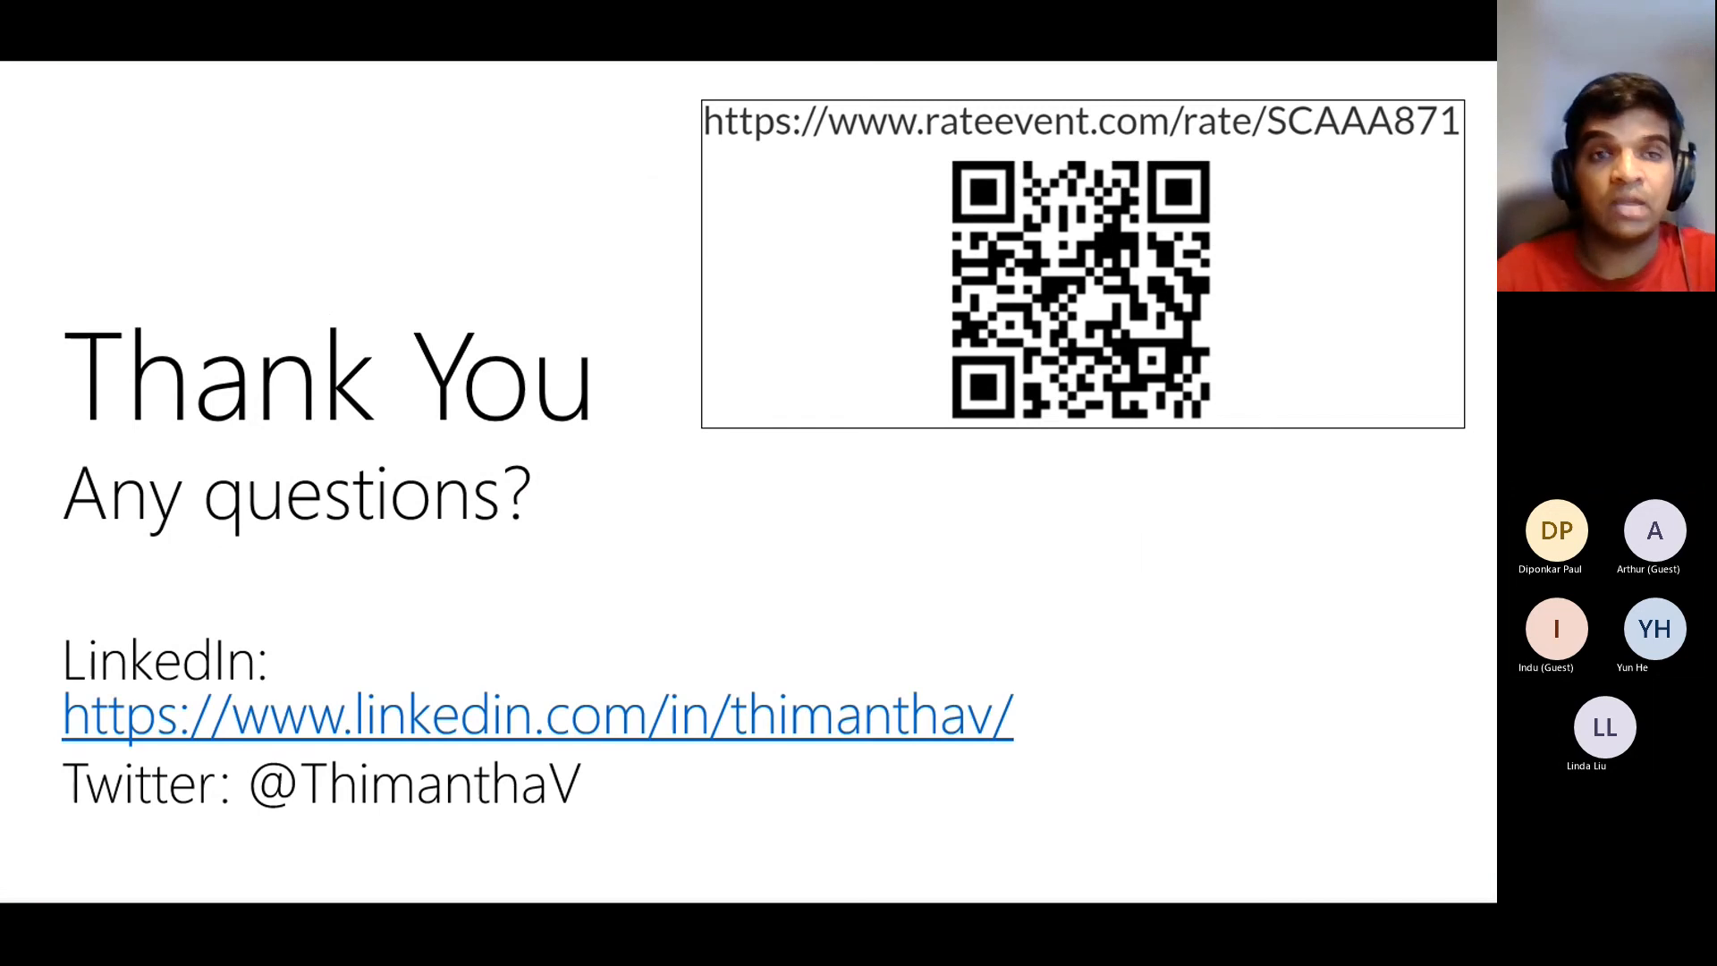